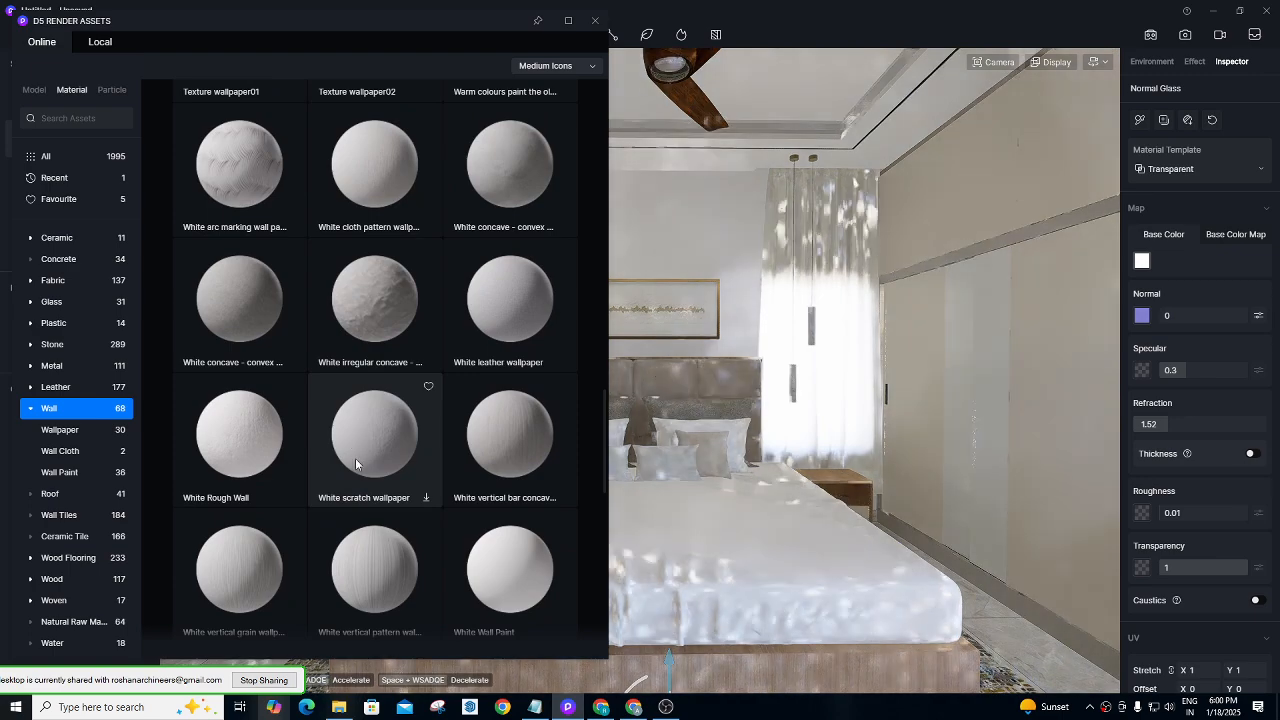
# Apply the White Wall Paint material to the dark side wall behind the plant and wooden wall panel.
pyautogui.click(505, 543)
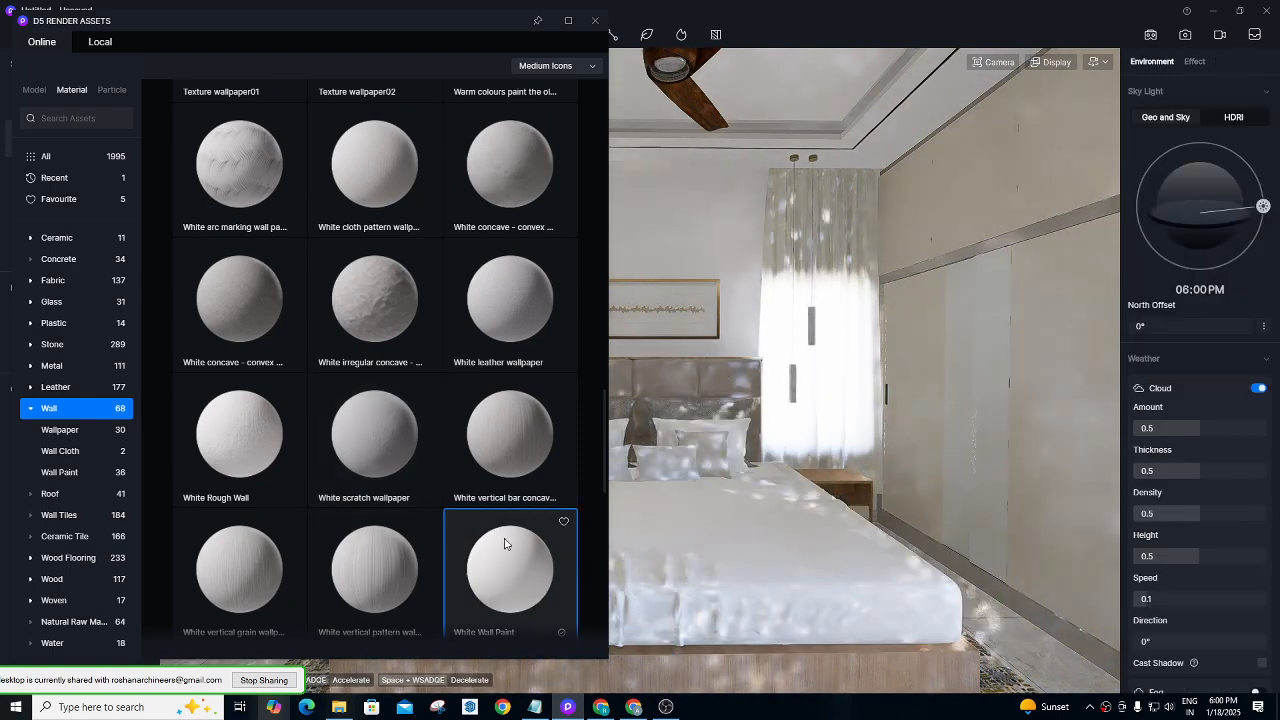
pyautogui.click(596, 21)
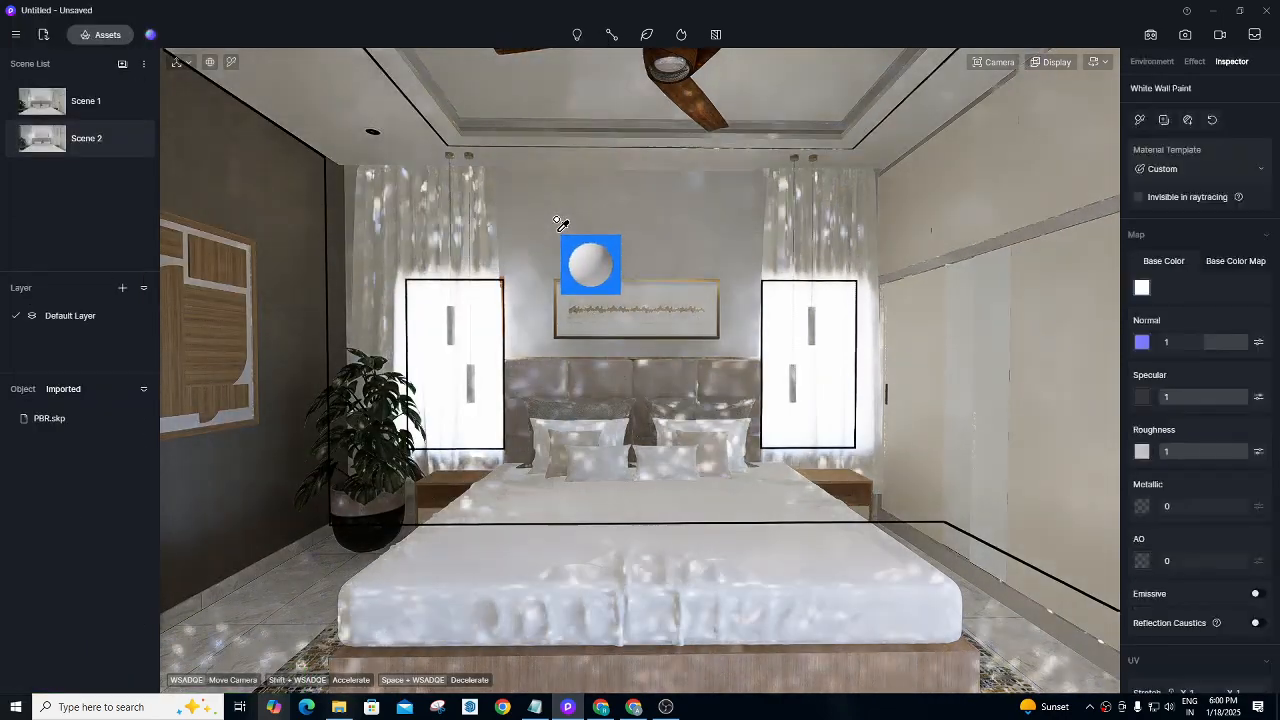
pyautogui.click(257, 176)
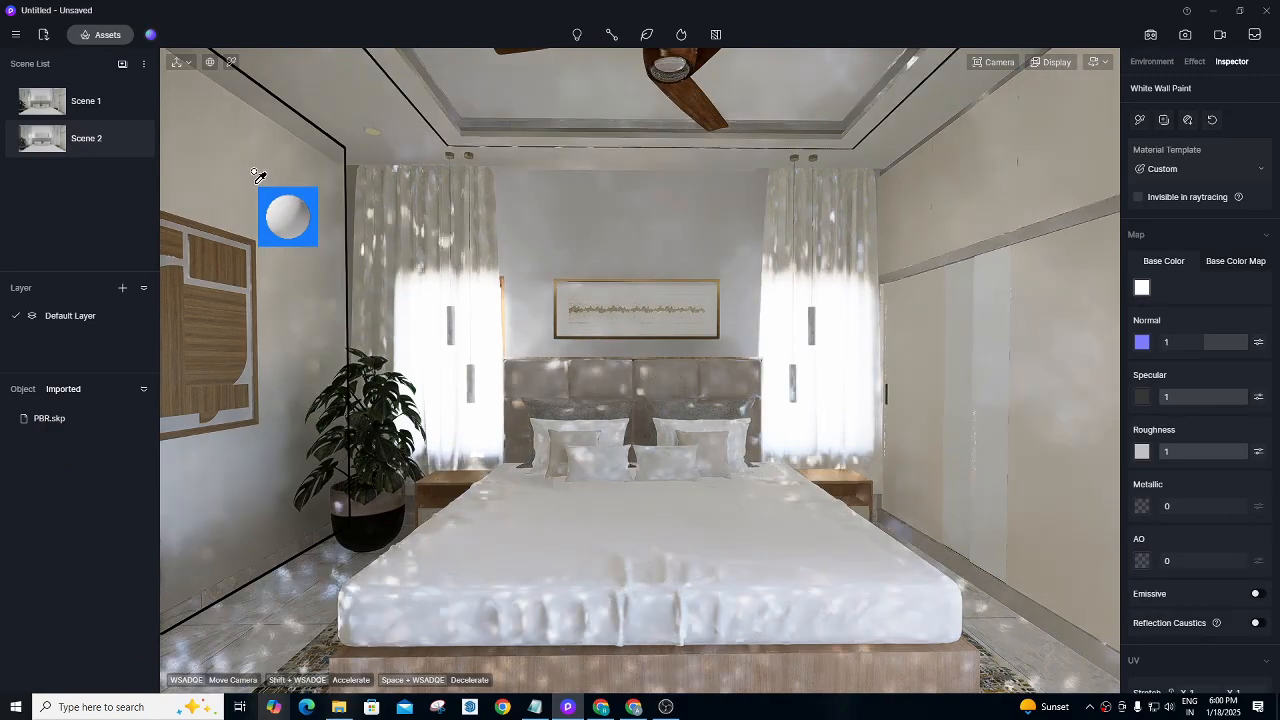
pyautogui.click(1106, 288)
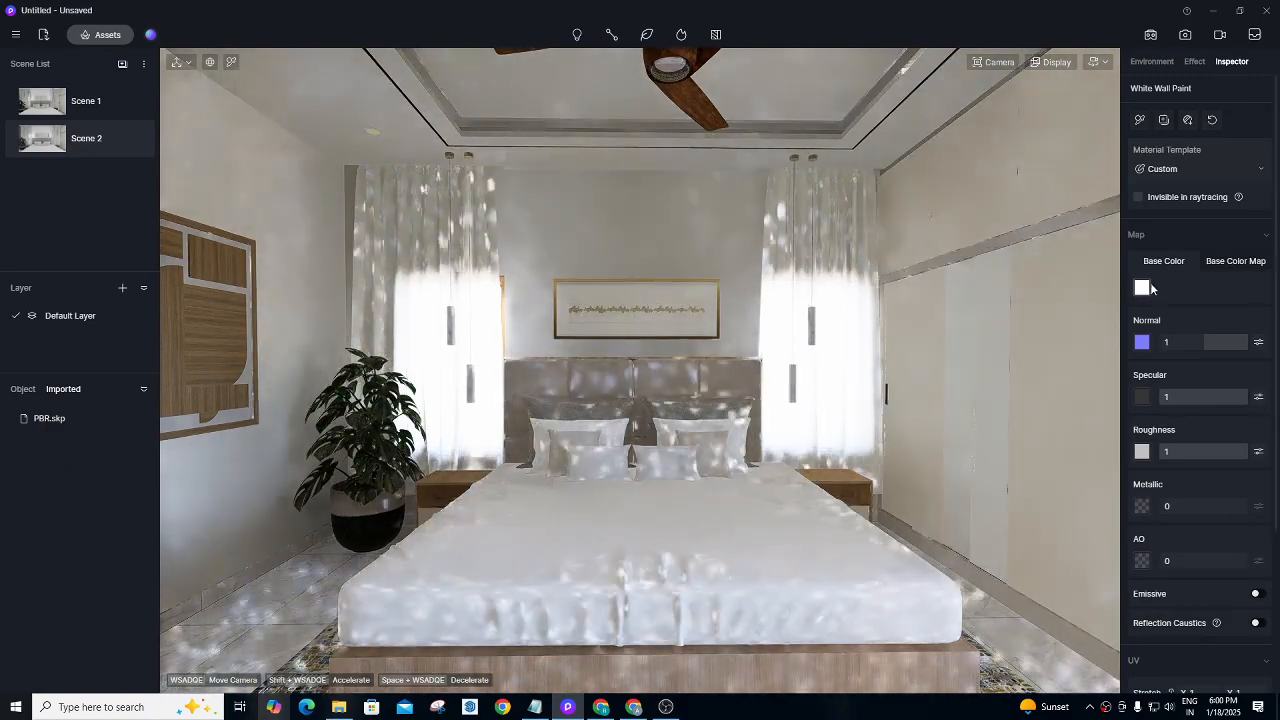
# Tint the side wall paint's base color green with hue 115 and saturation 17.
pyautogui.click(1141, 288)
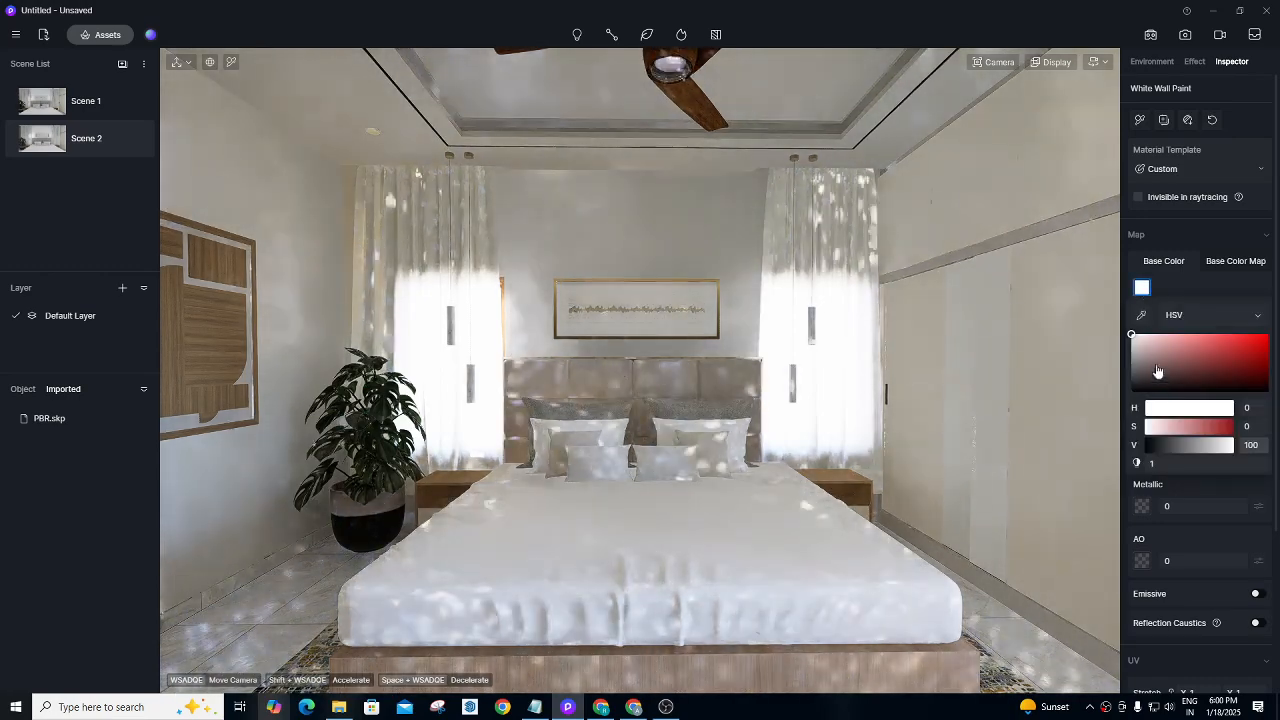
pyautogui.click(1160, 426)
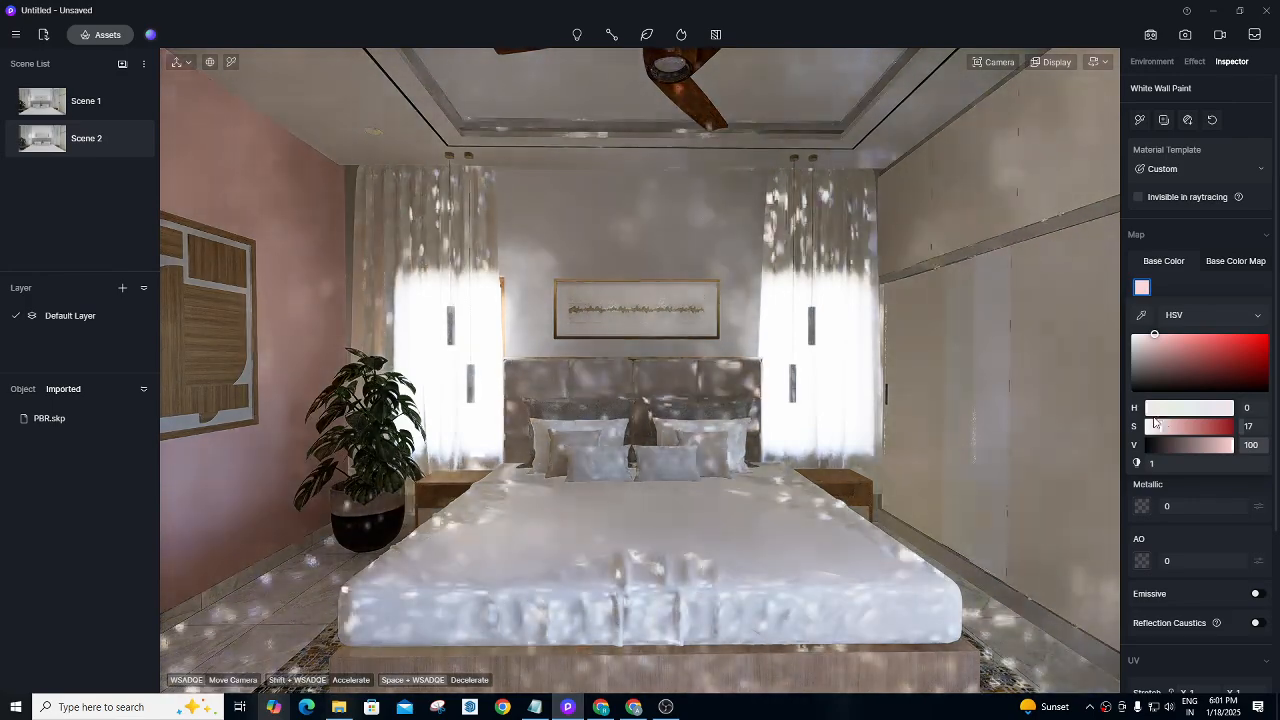
pyautogui.moveTo(1150, 409); pyautogui.dragTo(1188, 409)
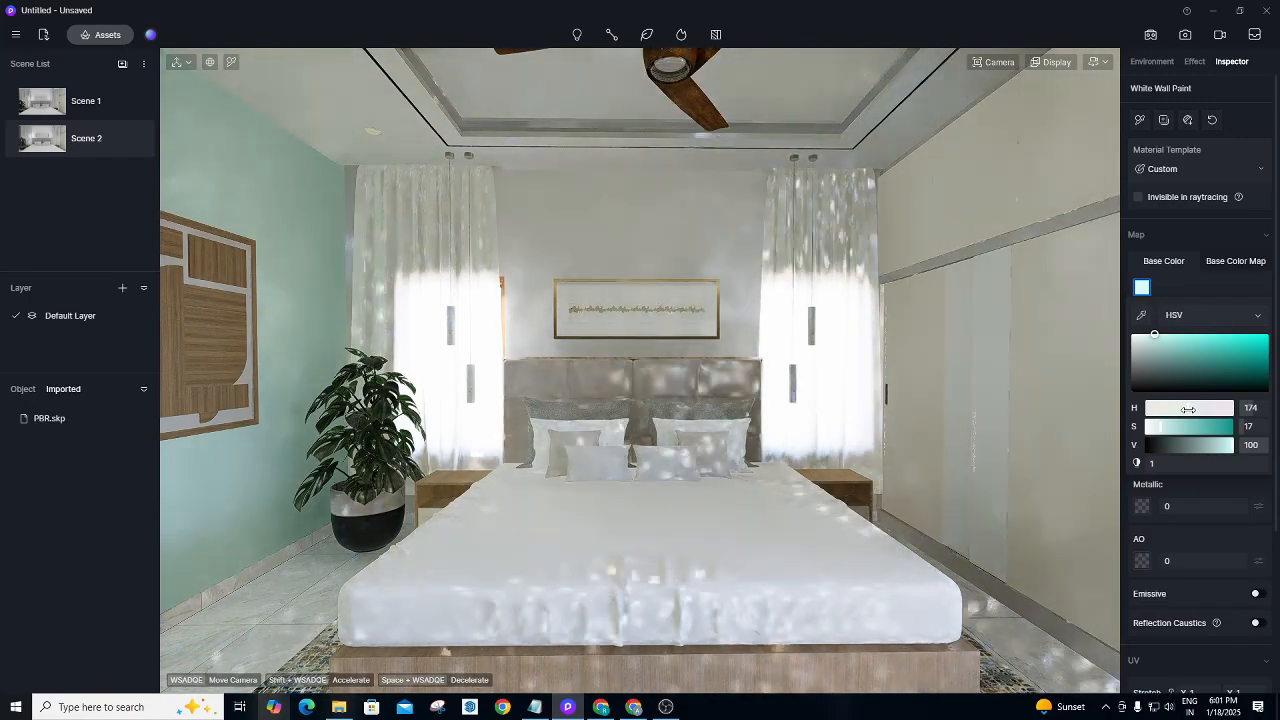
pyautogui.moveTo(1188, 409)
pyautogui.mouseDown()
pyautogui.moveTo(1212, 409)
pyautogui.moveTo(1184, 409)
pyautogui.mouseUp()
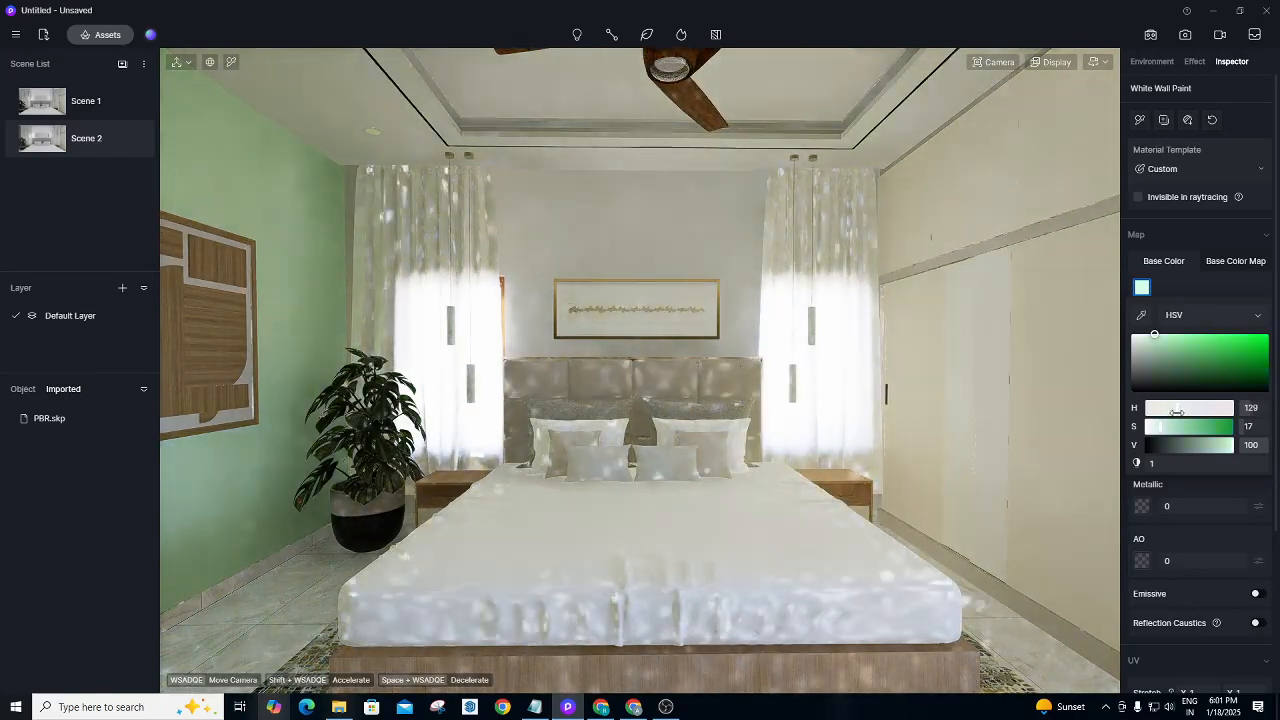
pyautogui.moveTo(1177, 412); pyautogui.dragTo(1174, 412)
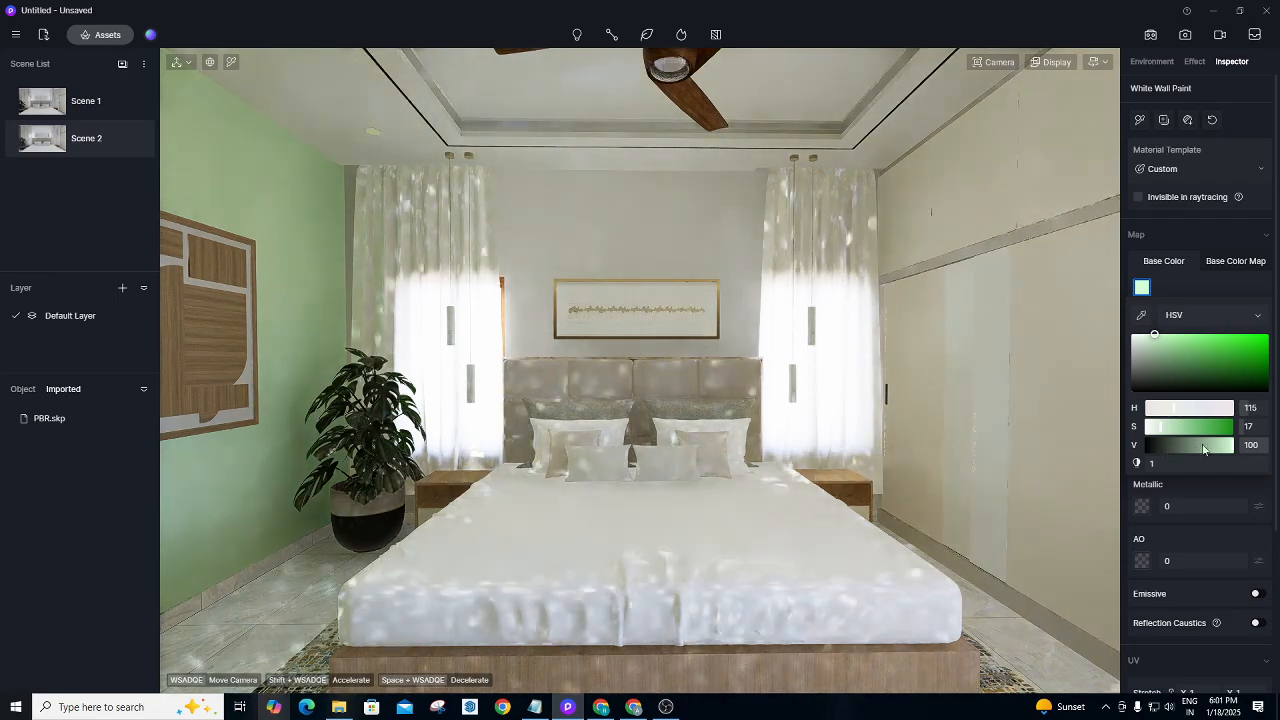
# Mute the green wall paint by setting its base color saturation to 6 and value to 66.
pyautogui.moveTo(1236, 447); pyautogui.dragTo(1189, 441)
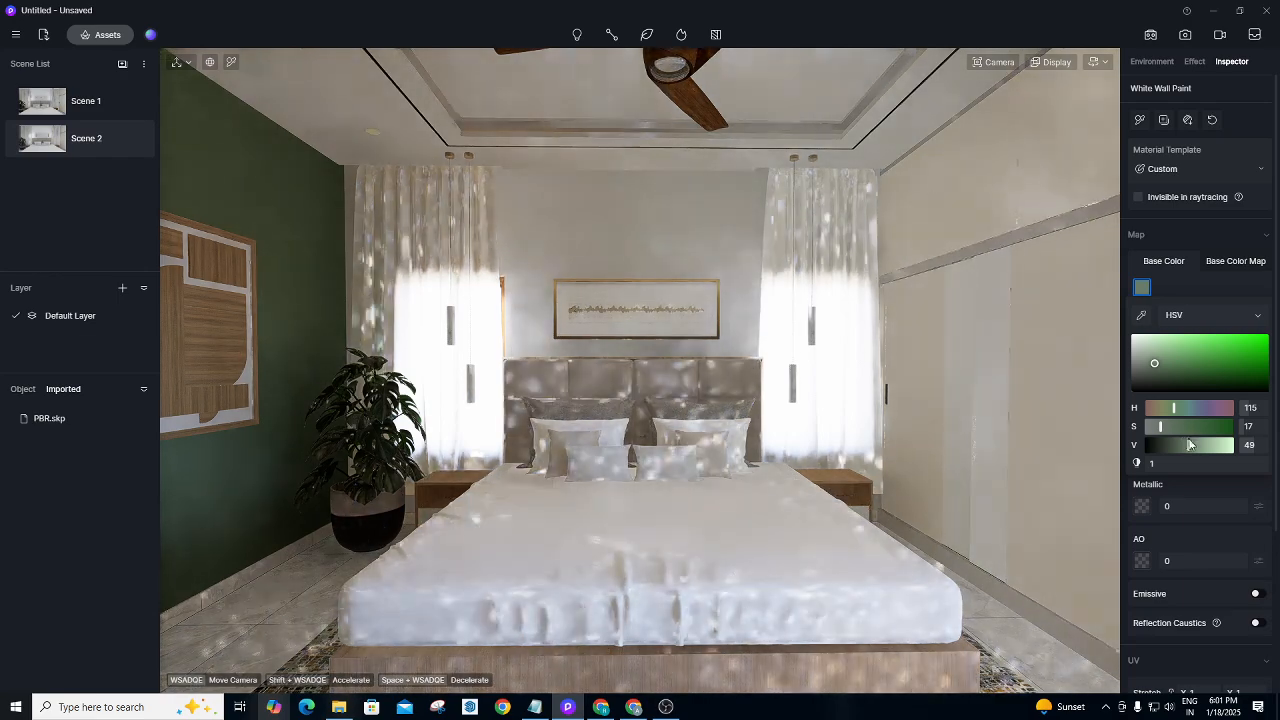
pyautogui.moveTo(1162, 428); pyautogui.dragTo(1143, 428)
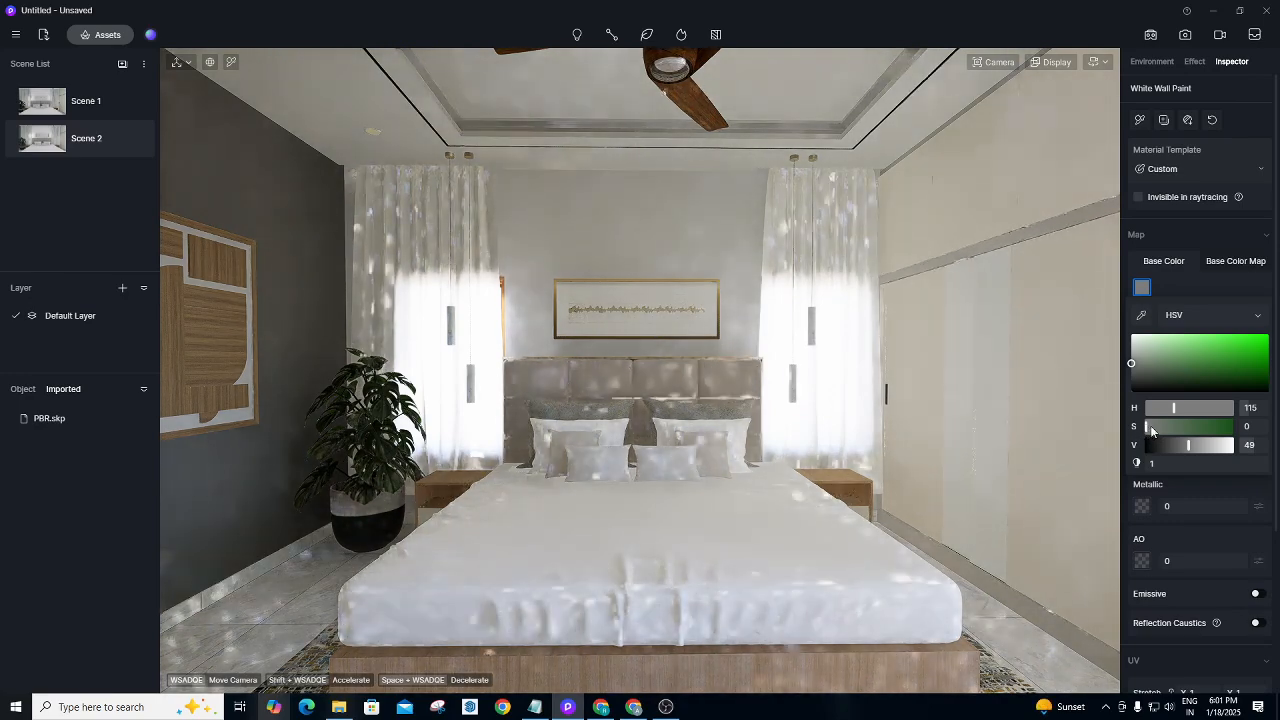
pyautogui.moveTo(1147, 426); pyautogui.dragTo(1151, 426)
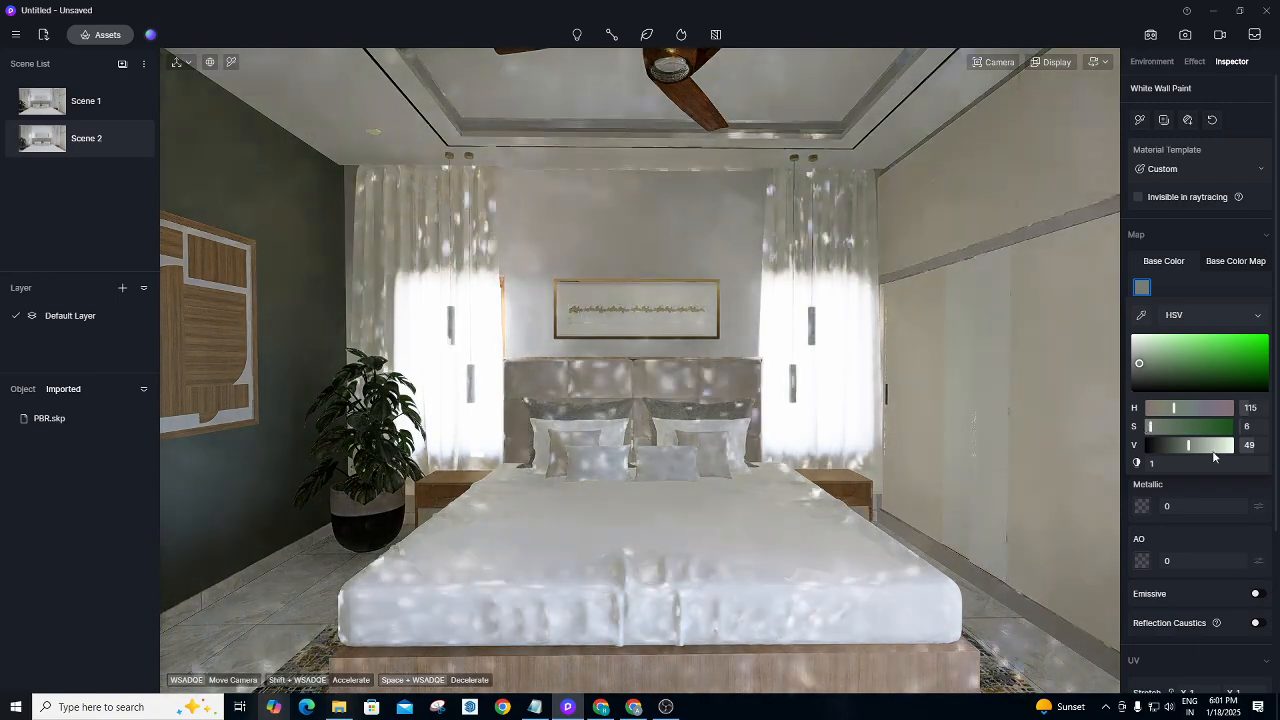
pyautogui.moveTo(1190, 445); pyautogui.dragTo(1204, 445)
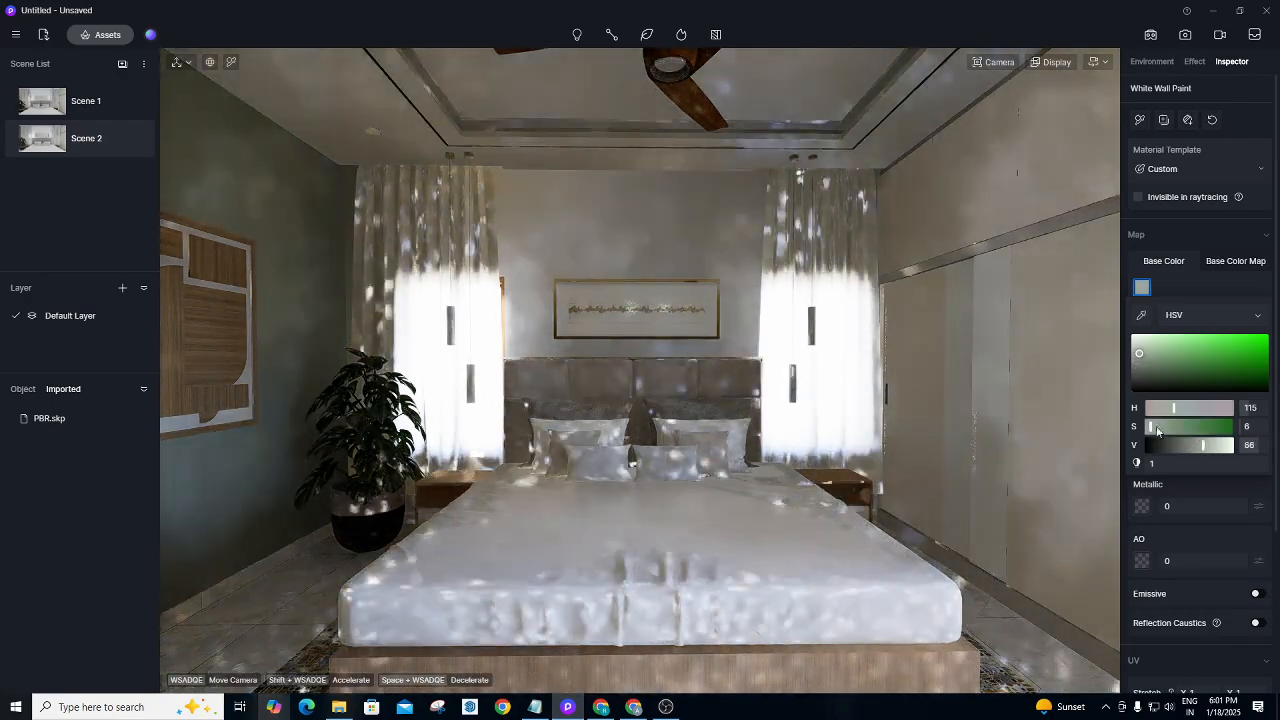
pyautogui.press('i')
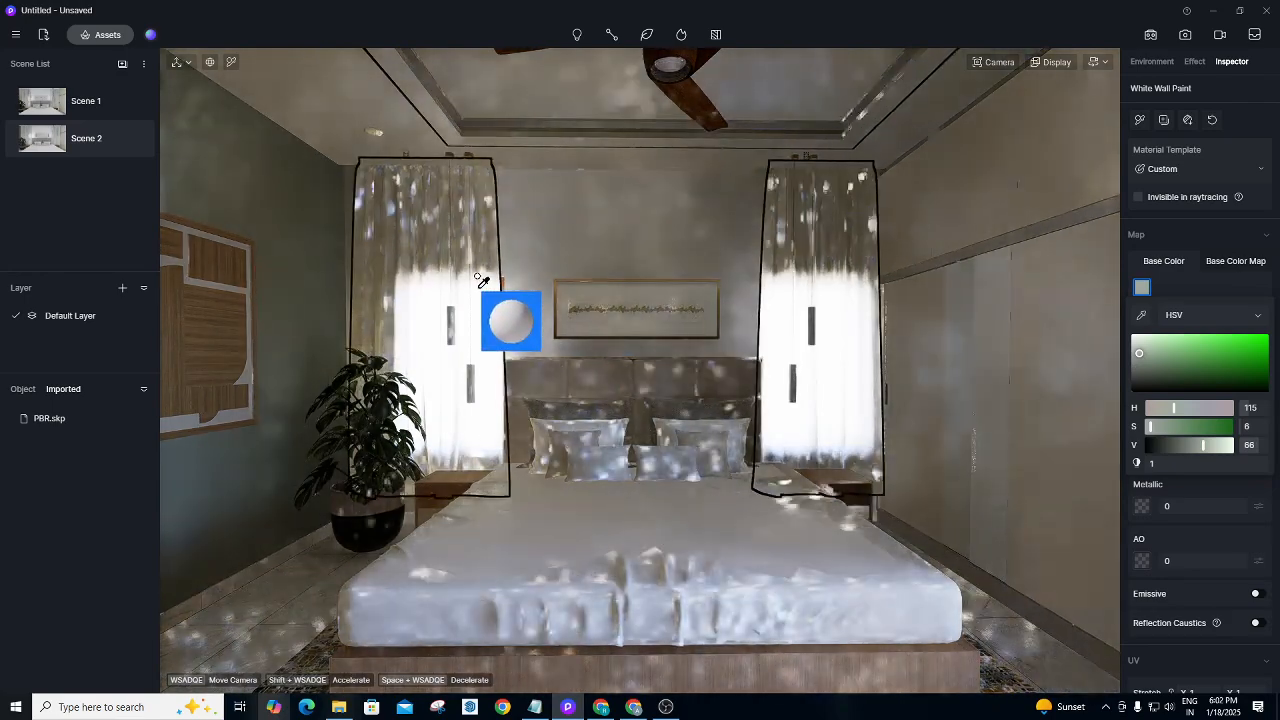
pyautogui.click(232, 58)
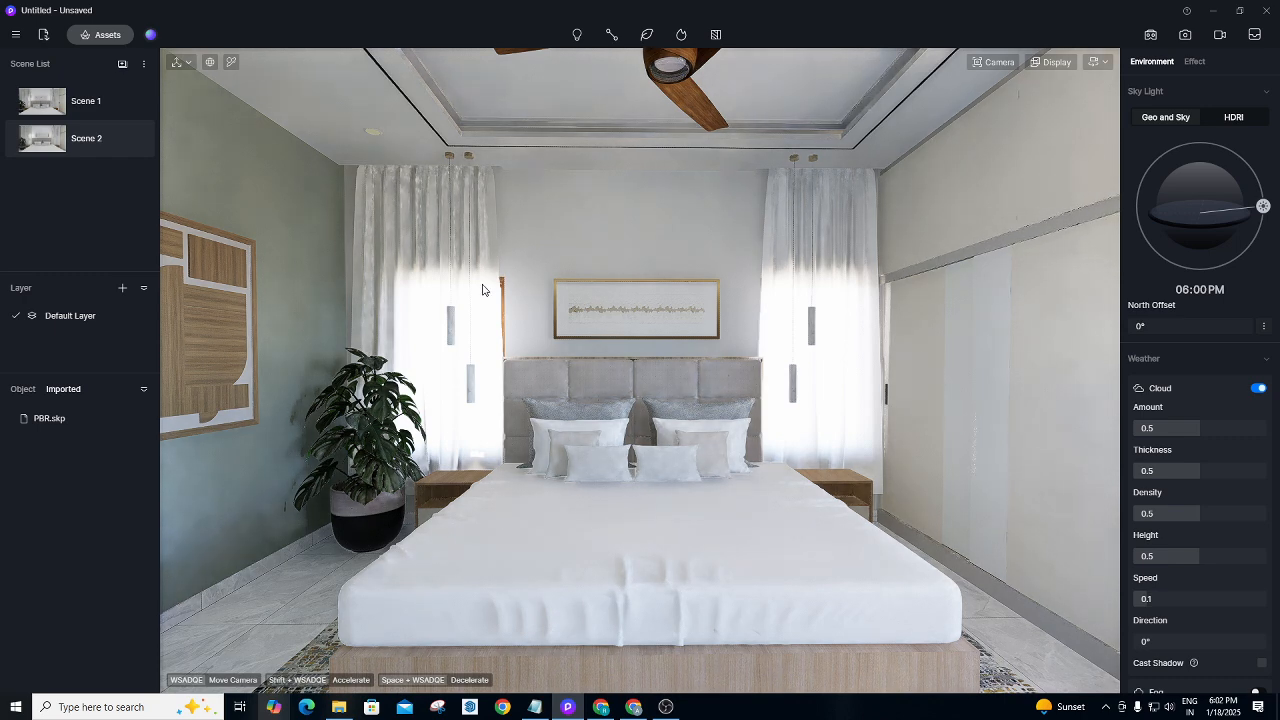
# Apply the Brown Cherry Wood material from the Wood category to the decorative panel on the green wall.
pyautogui.click(100, 35)
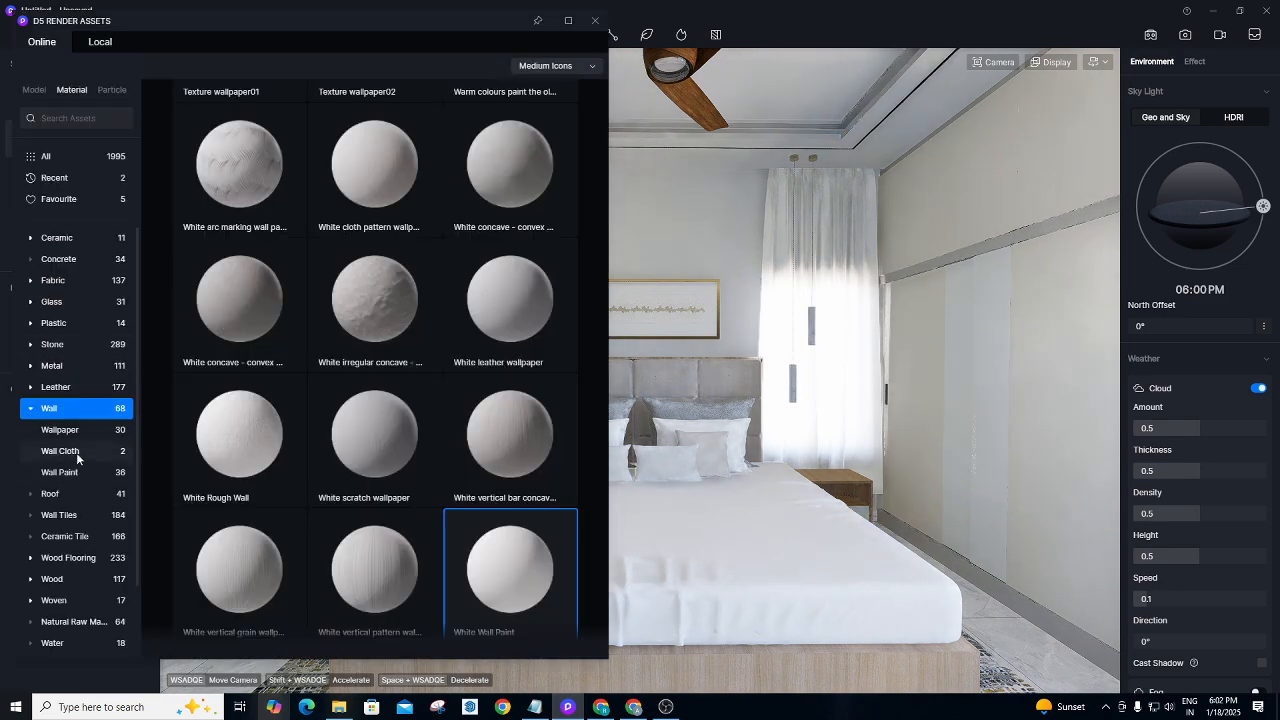
pyautogui.click(52, 579)
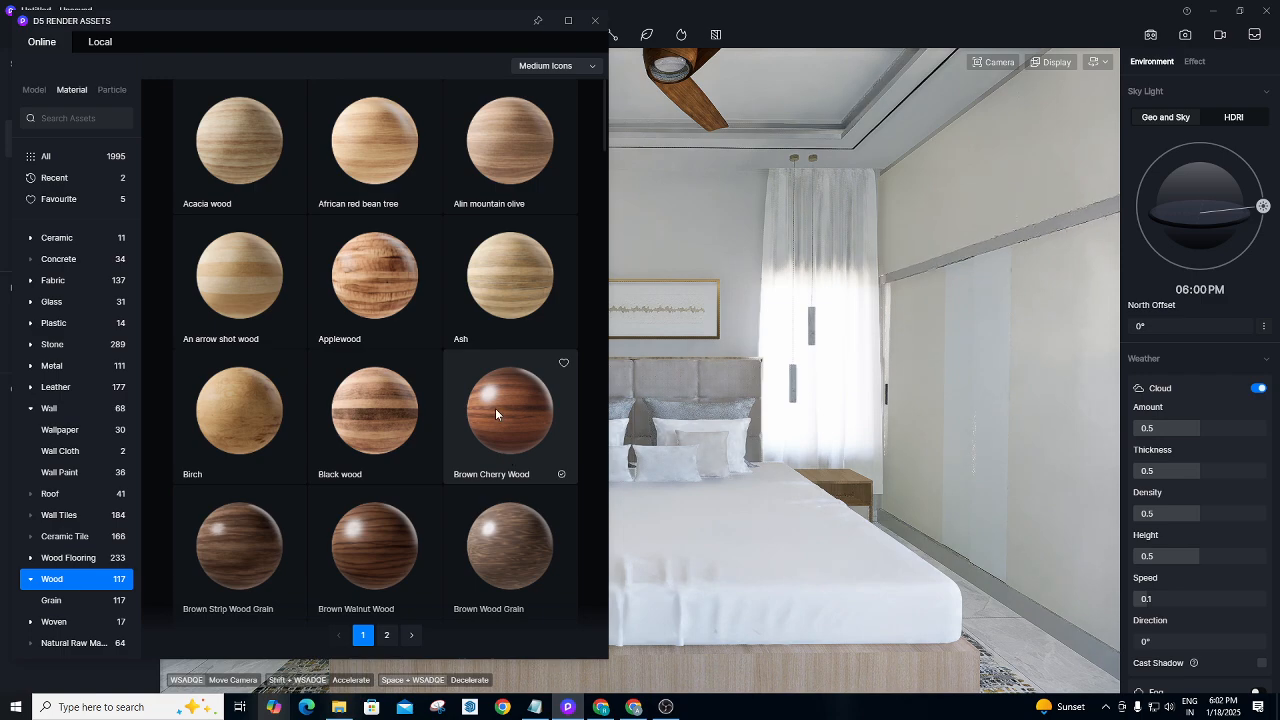
pyautogui.click(495, 408)
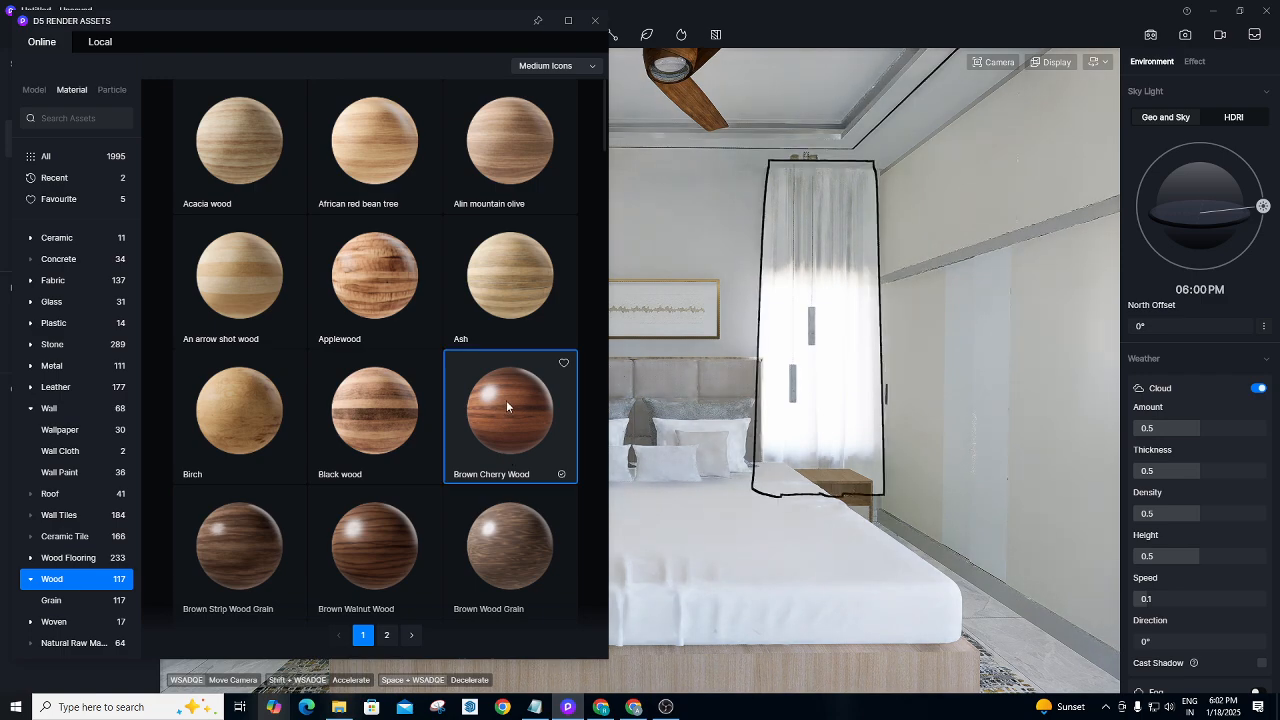
pyautogui.click(597, 20)
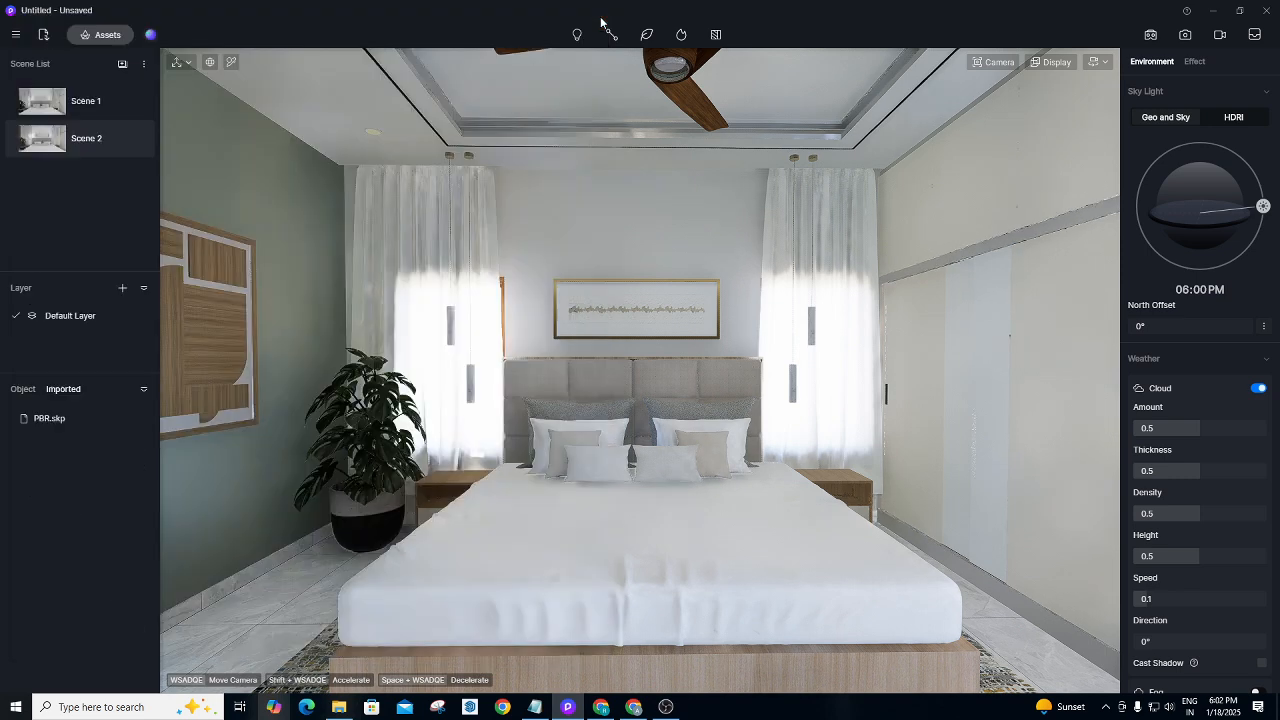
pyautogui.click(218, 311)
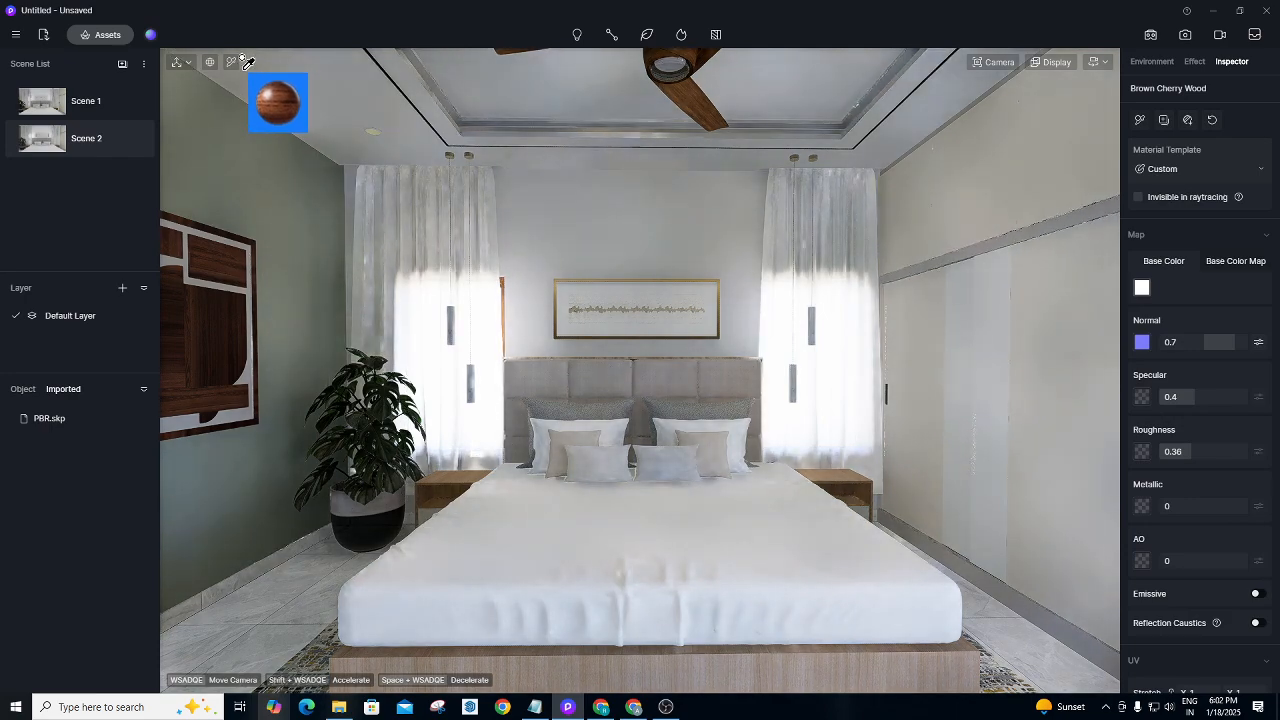
pyautogui.click(205, 65)
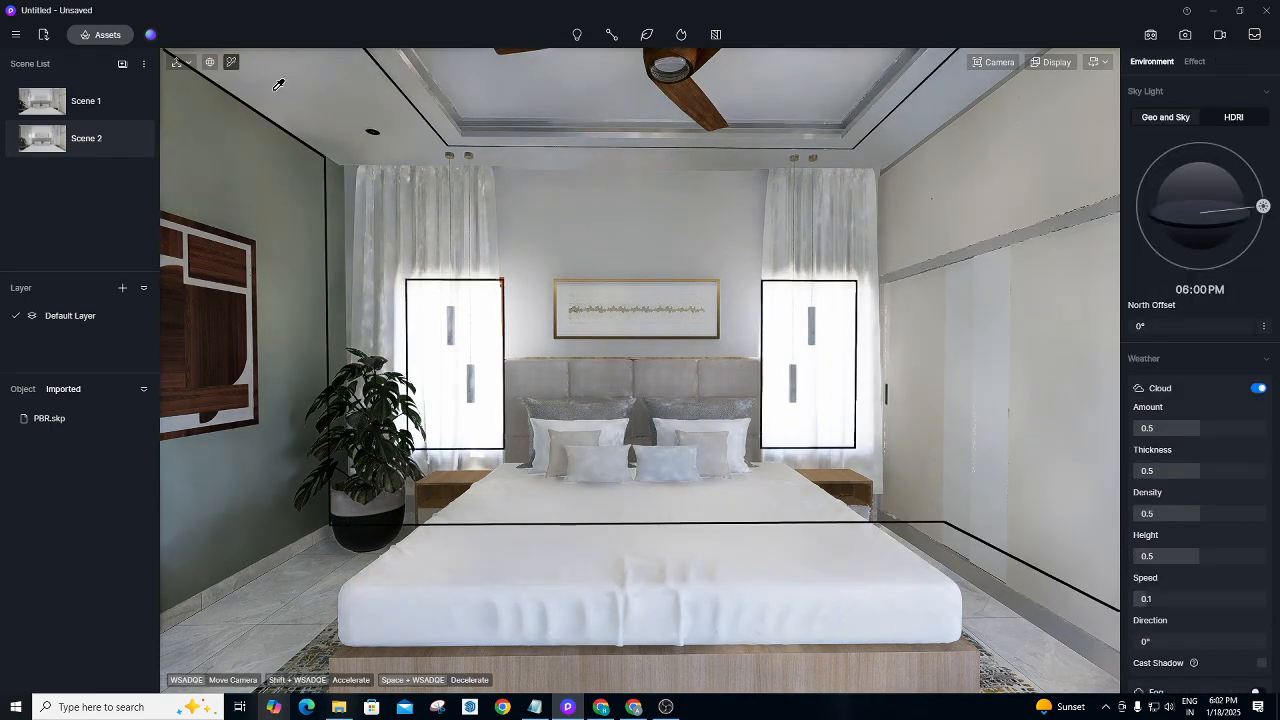
# Apply the Light Brown Maple wood material to the decorative panel on the green wall.
pyautogui.click(95, 35)
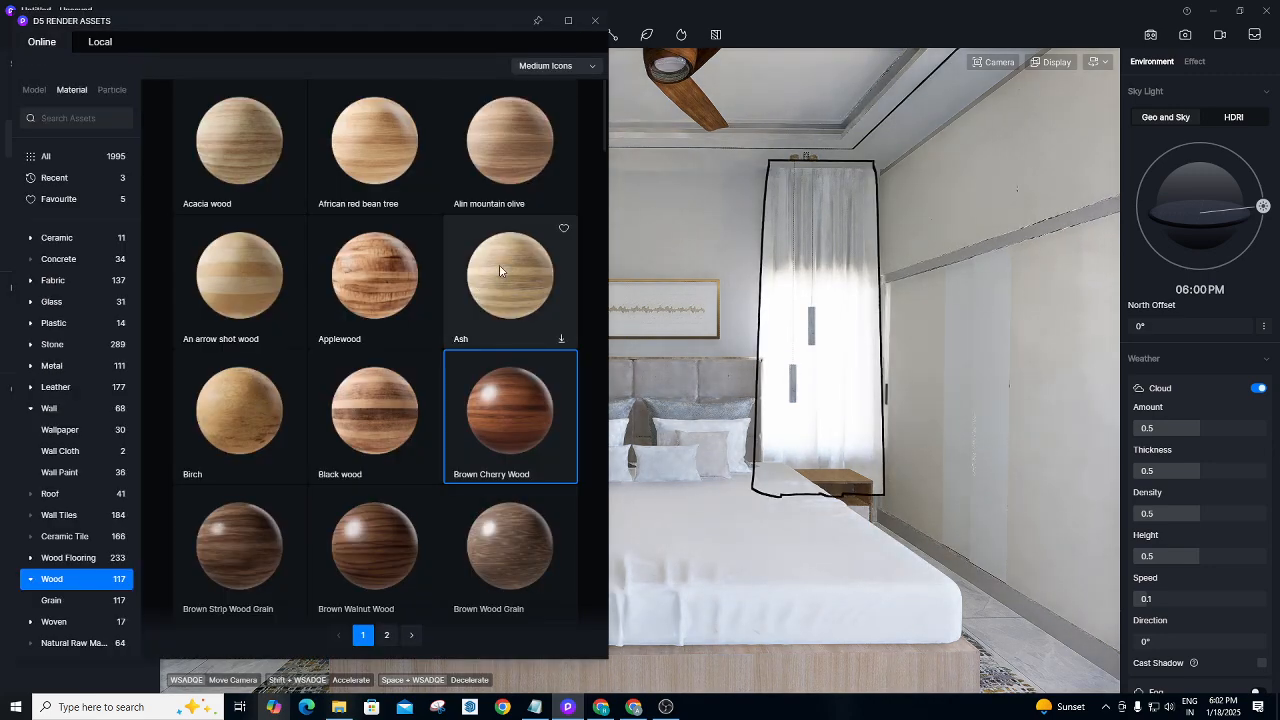
pyautogui.scroll(-2, 469, 346)
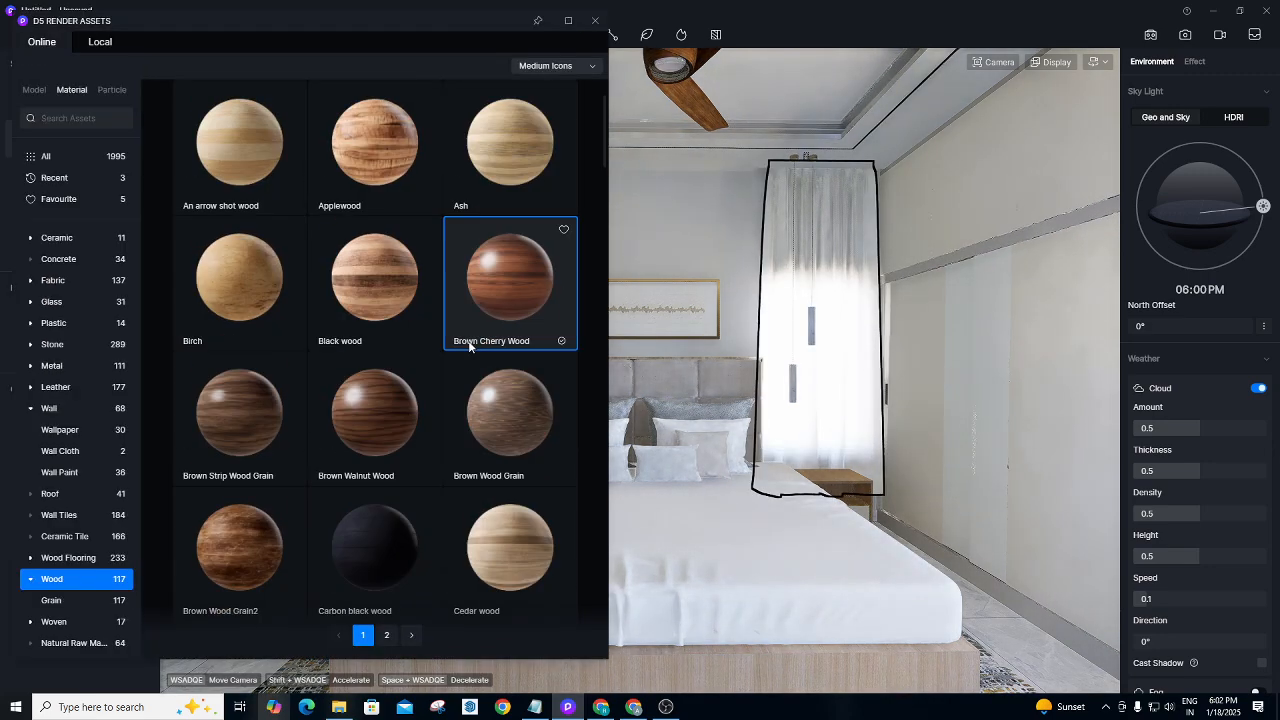
pyautogui.scroll(-10, 468, 342)
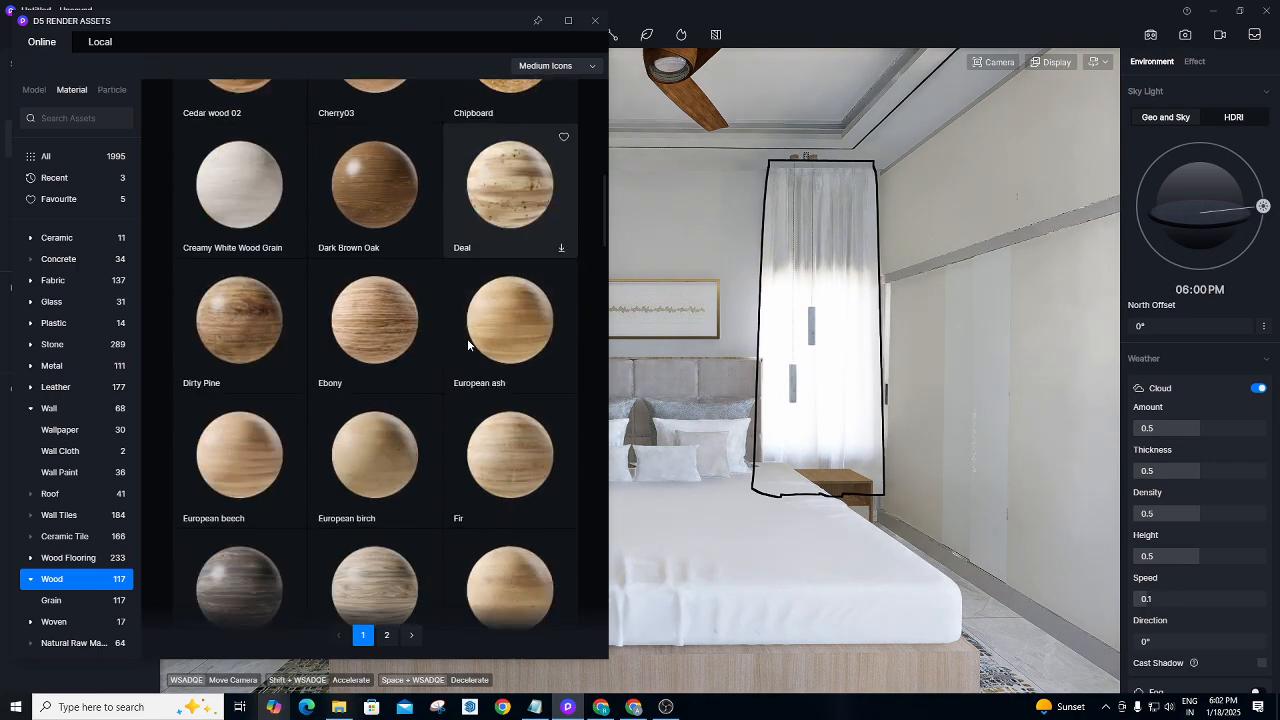
pyautogui.scroll(-5, 467, 338)
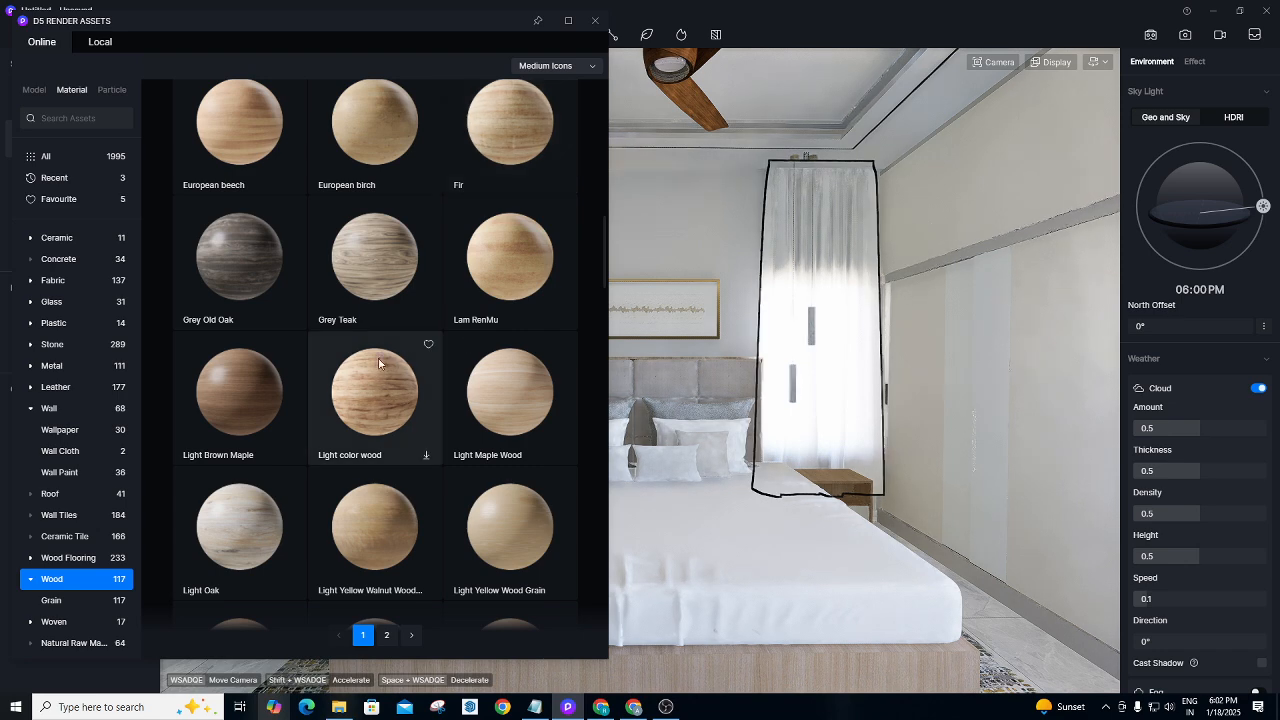
pyautogui.moveTo(190, 400); pyautogui.dragTo(423, 411)
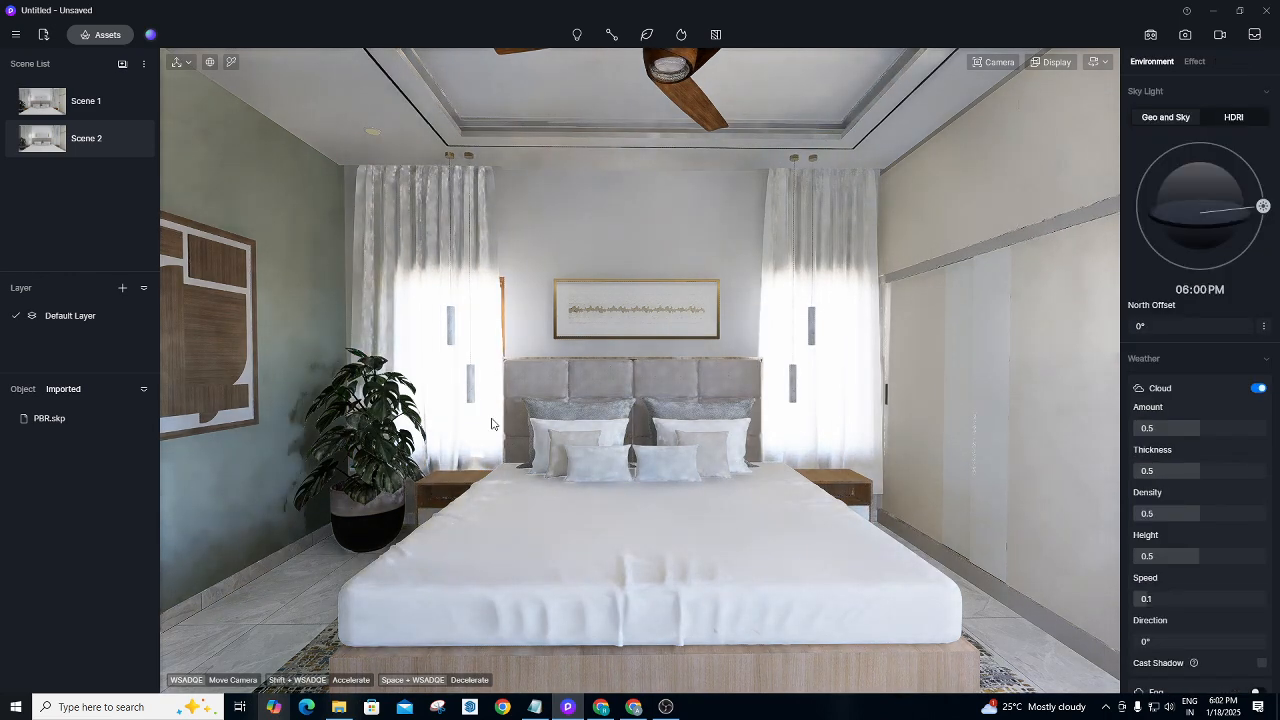
# Darken the wood material of the bed base and nightstands by setting its base color value to 55.
pyautogui.click(231, 62)
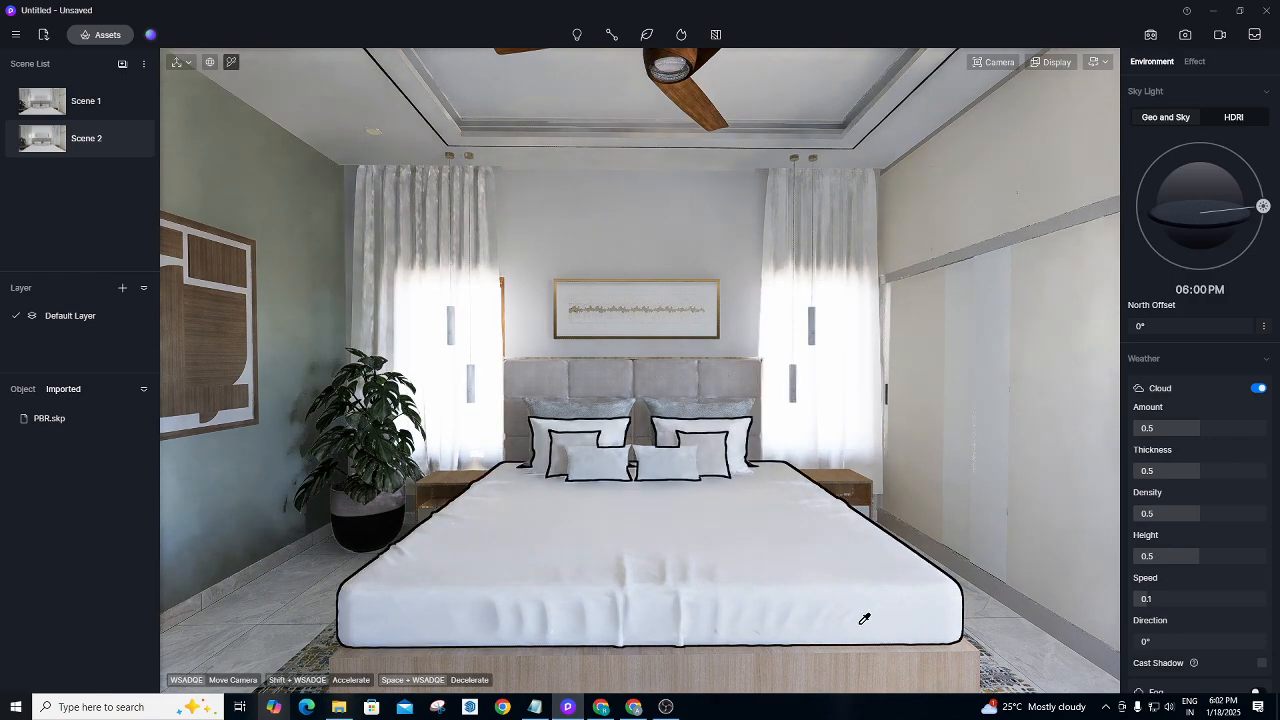
pyautogui.click(924, 658)
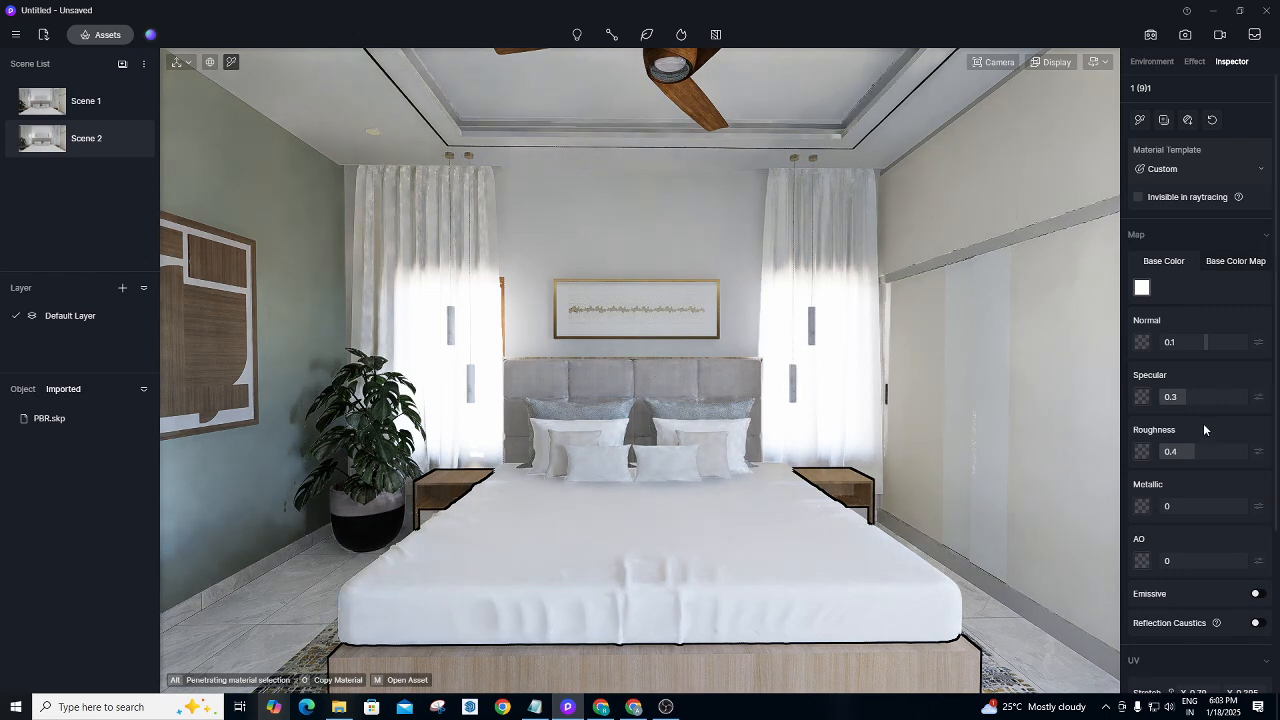
pyautogui.click(1141, 287)
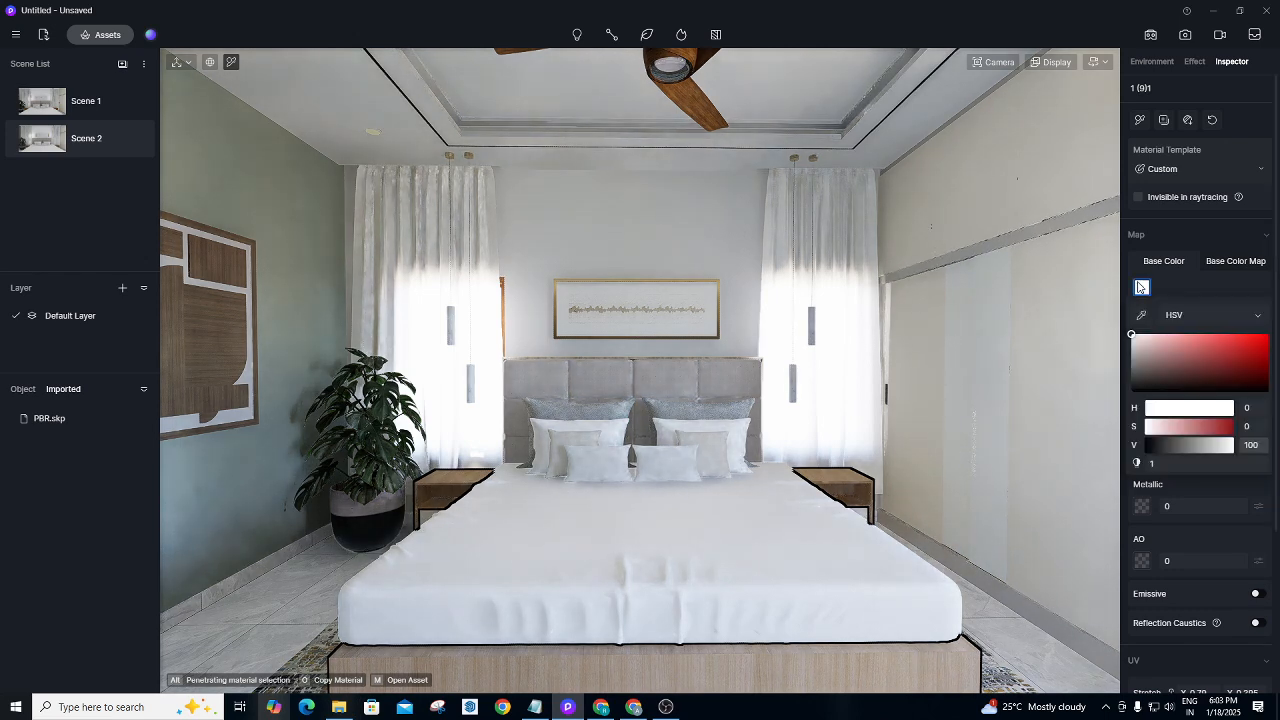
pyautogui.moveTo(1133, 340); pyautogui.dragTo(1131, 366)
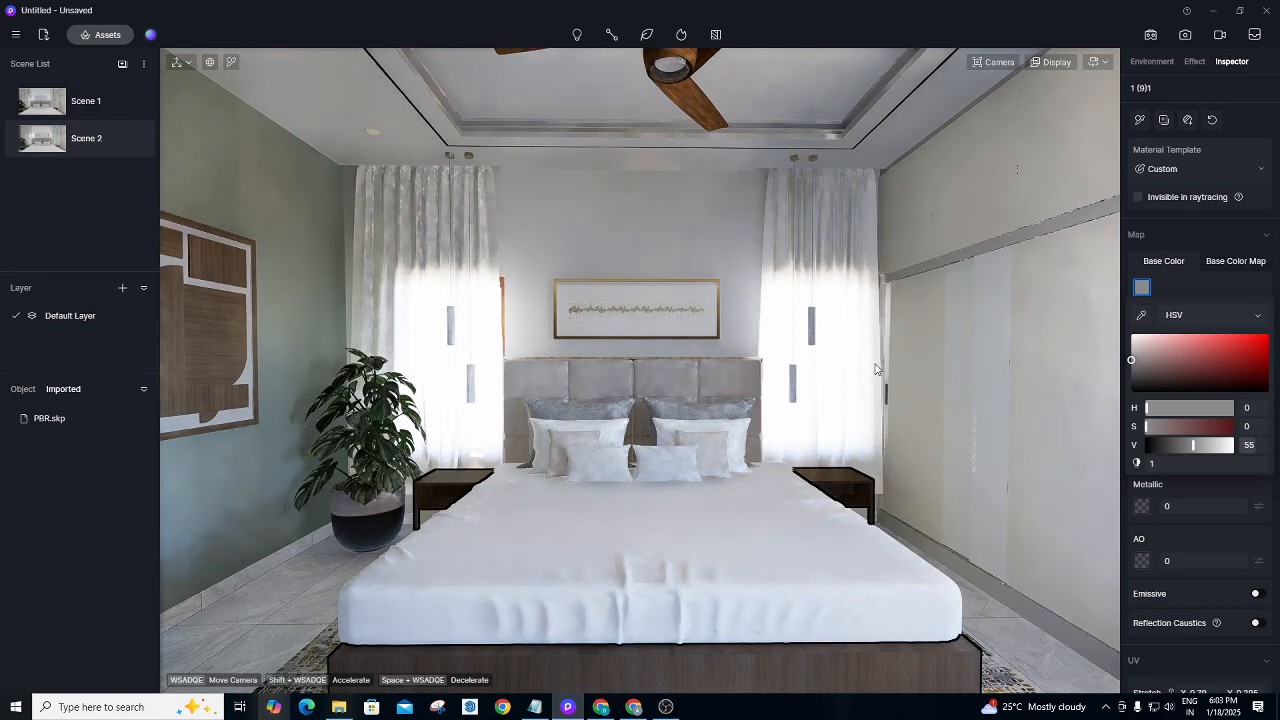
# Change the material template of the white bedsheet and pillows to Cloth.
pyautogui.click(234, 60)
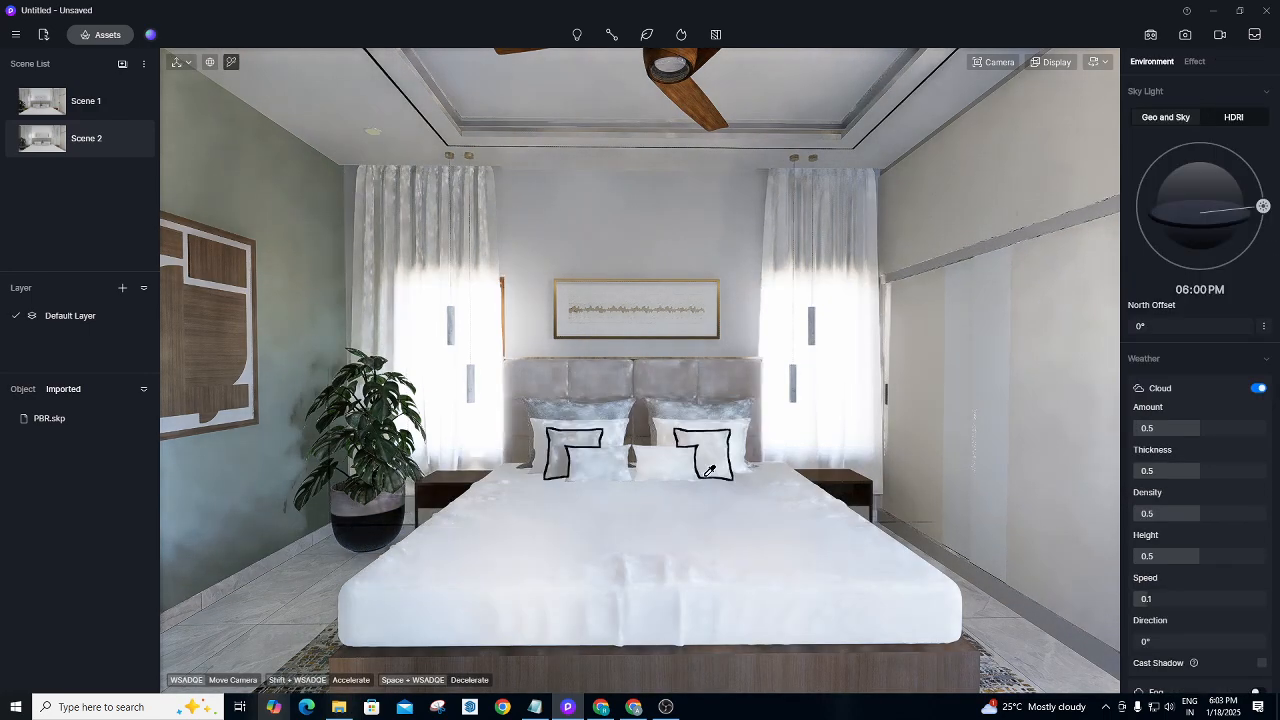
pyautogui.click(715, 533)
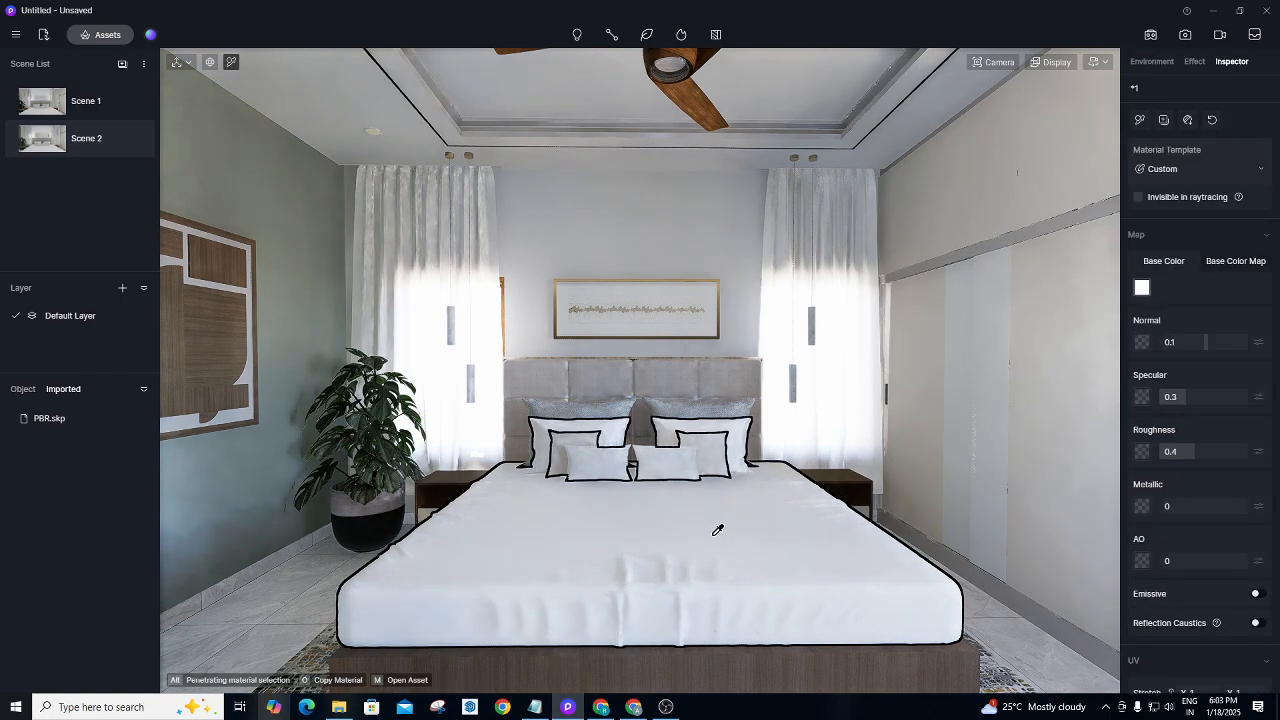
pyautogui.click(1175, 155)
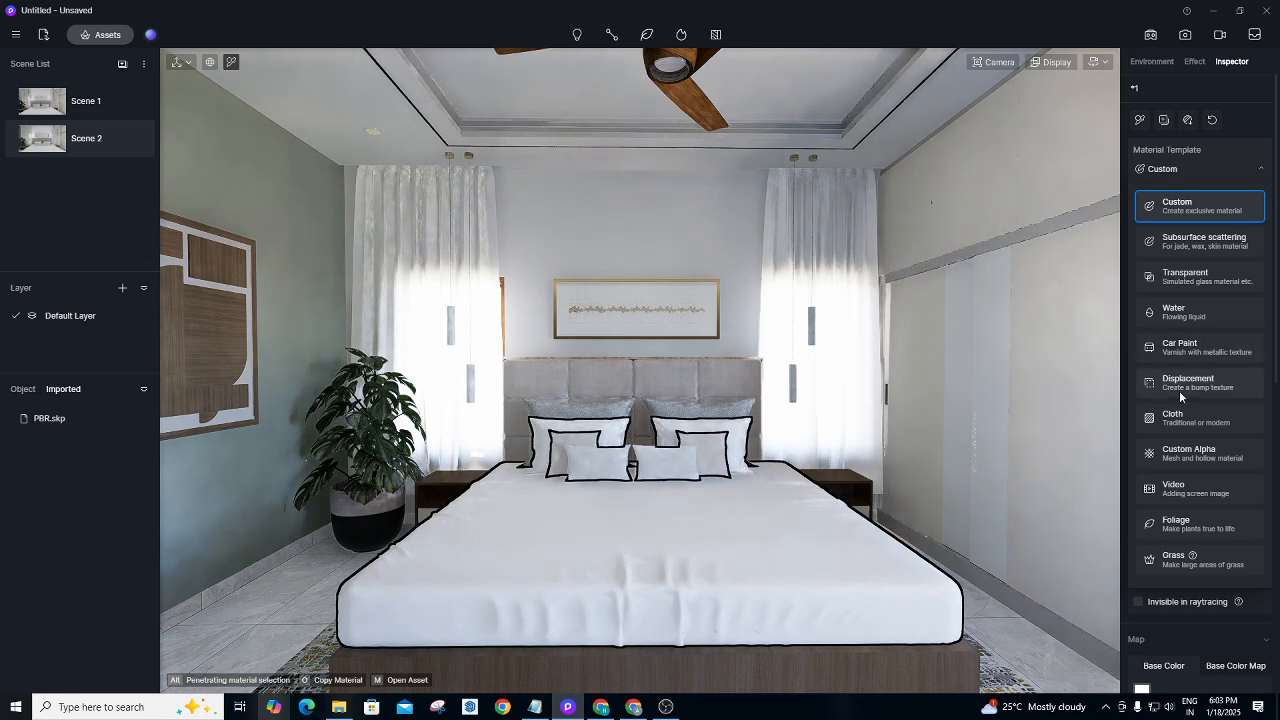
pyautogui.click(1182, 420)
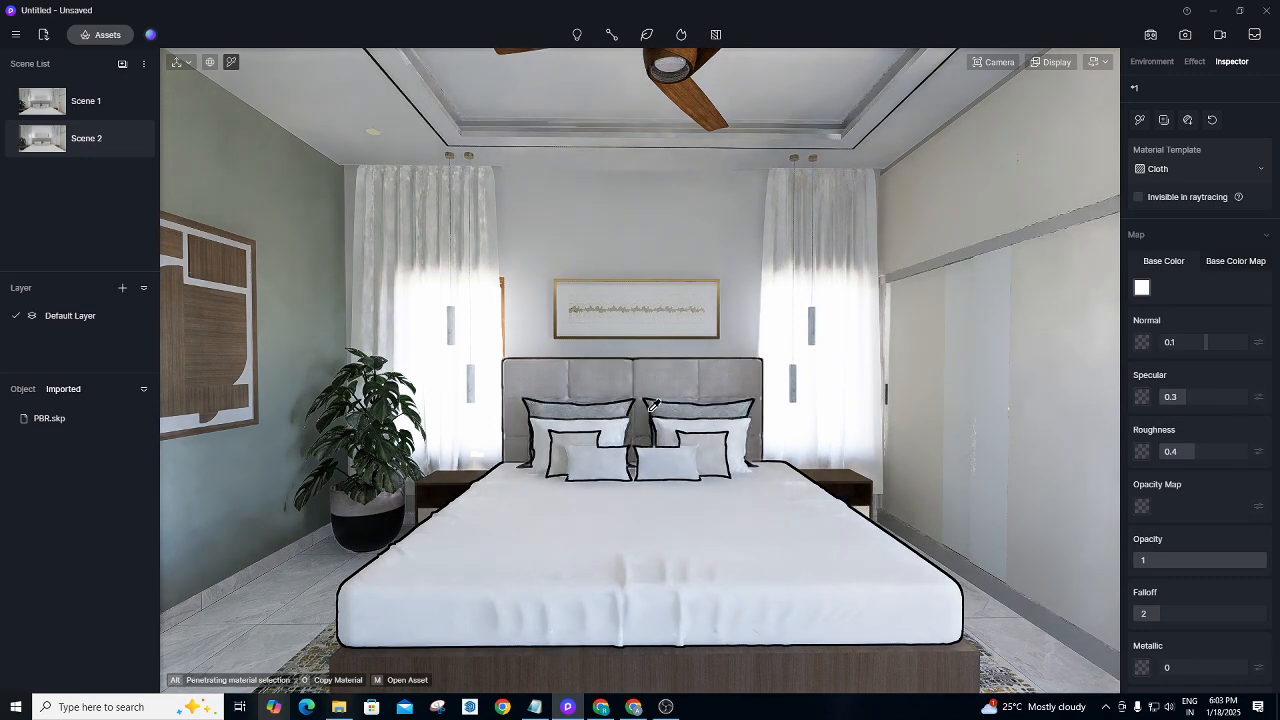
pyautogui.scroll(5, 657, 371)
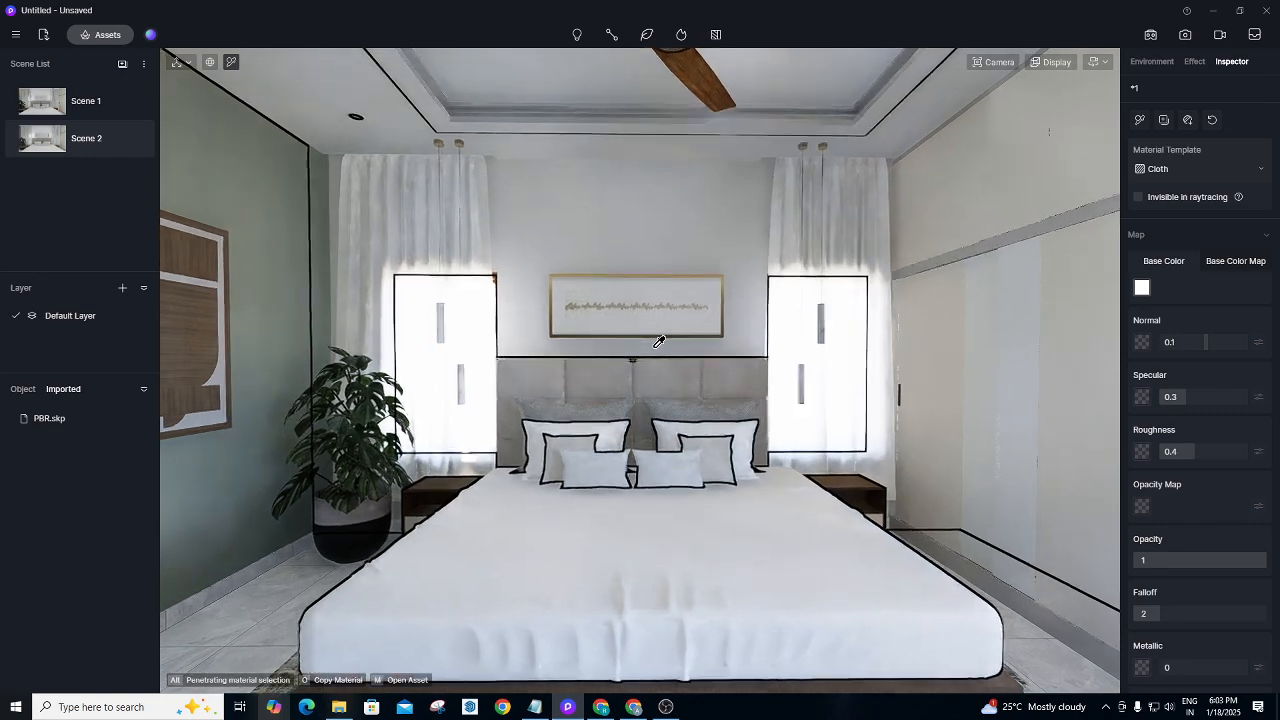
# Examine the headboard, pillows, bedsheet, nightstand and floor rug up close from the plant side of the bed.
pyautogui.scroll(8, 658, 343)
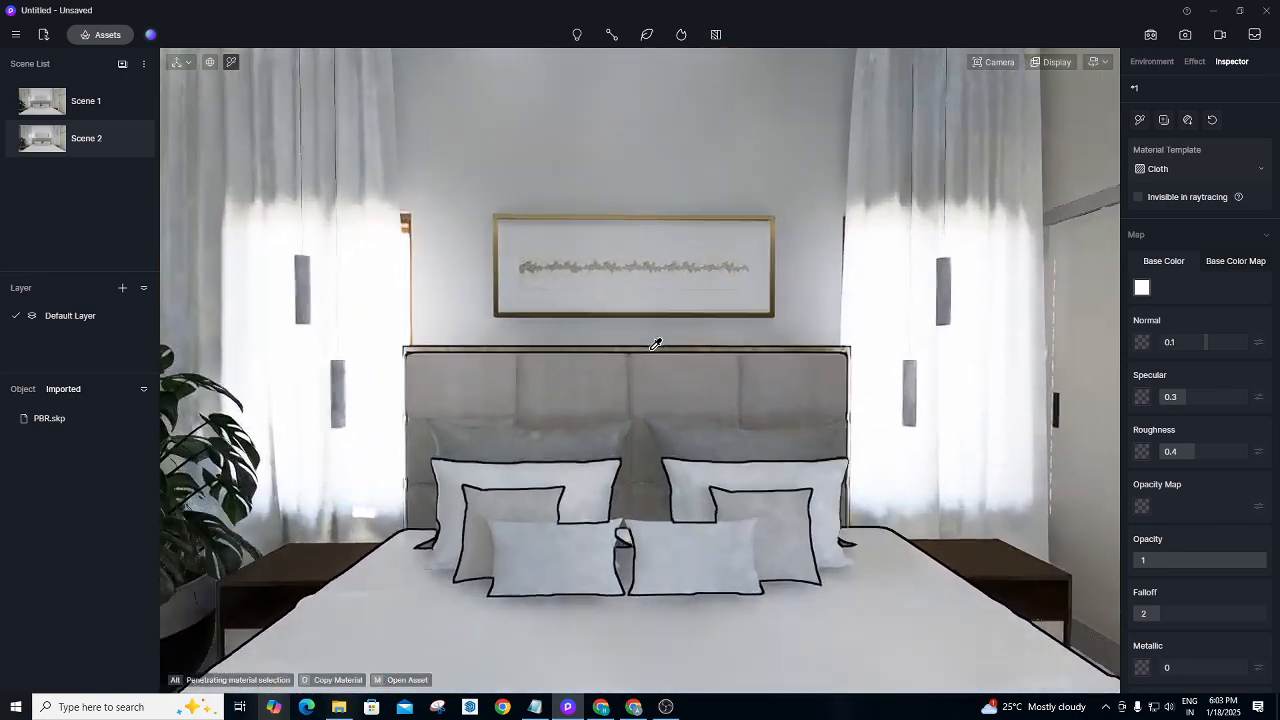
pyautogui.scroll(3, 655, 347)
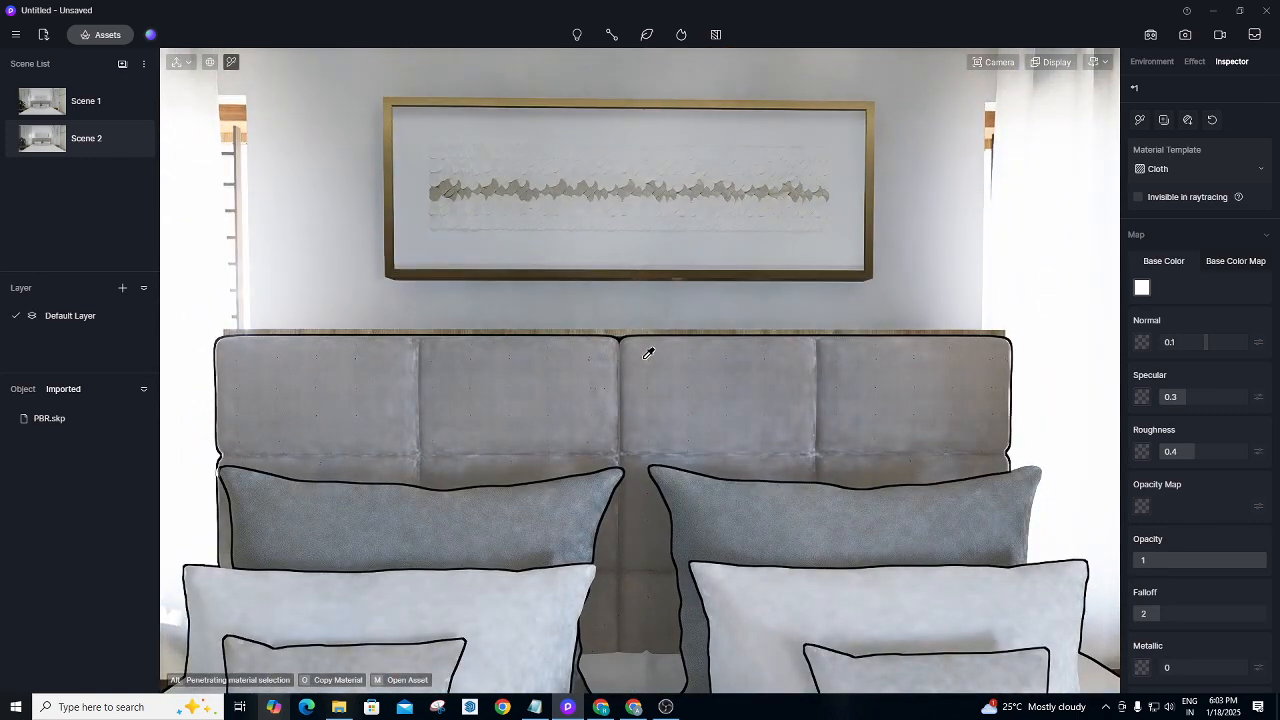
pyautogui.moveTo(648, 353); pyautogui.dragTo(530, 397, button='middle')
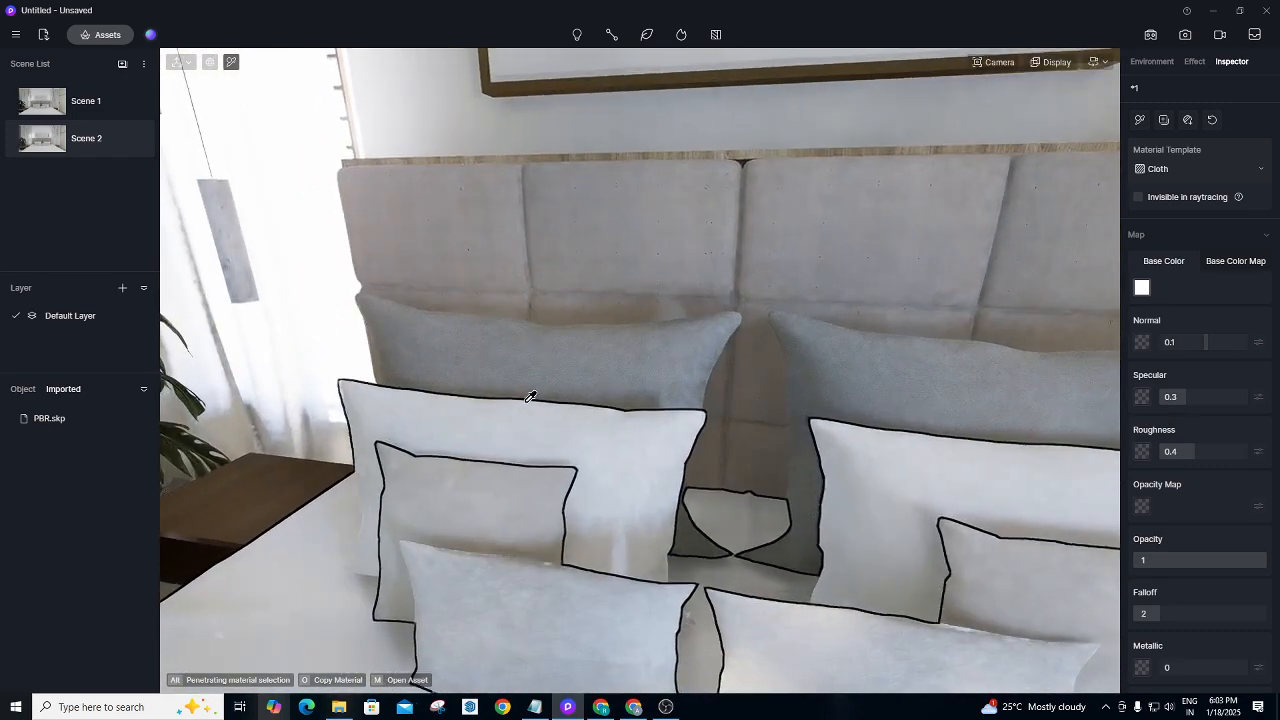
pyautogui.scroll(2, 546, 376)
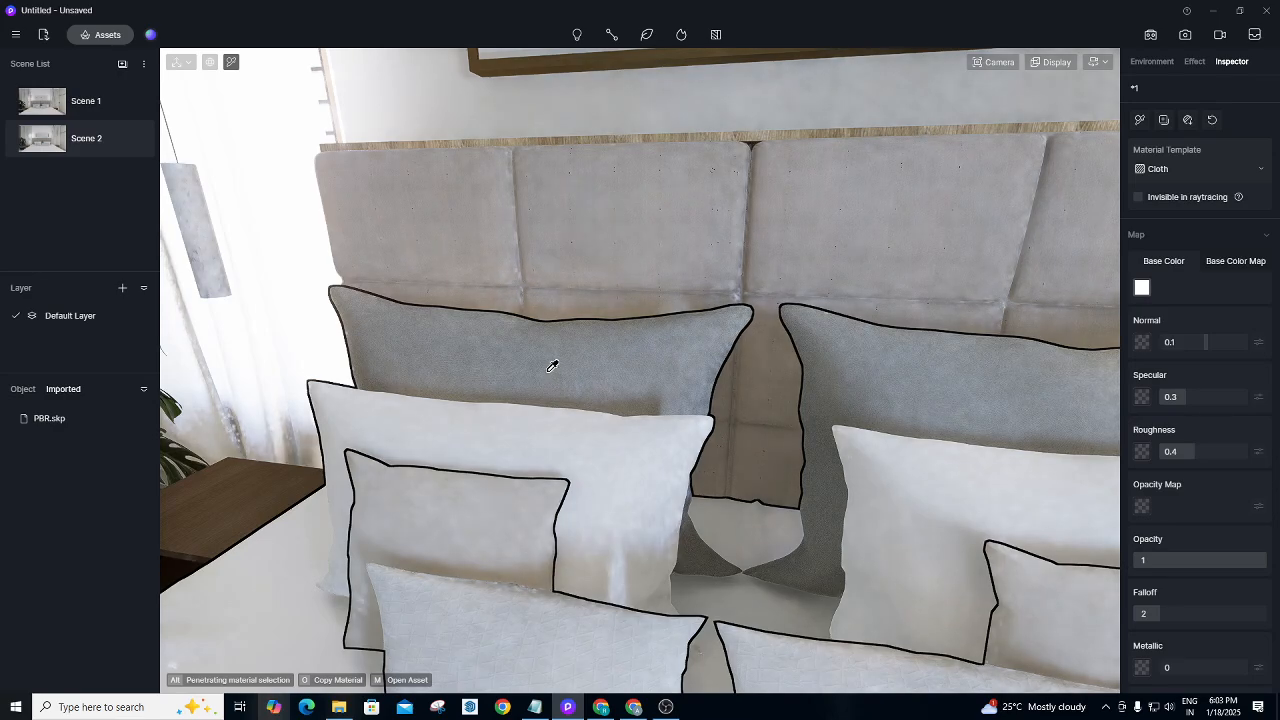
pyautogui.moveTo(635, 336); pyautogui.dragTo(304, 372, button='right')
pyautogui.press('a')
pyautogui.press('a')
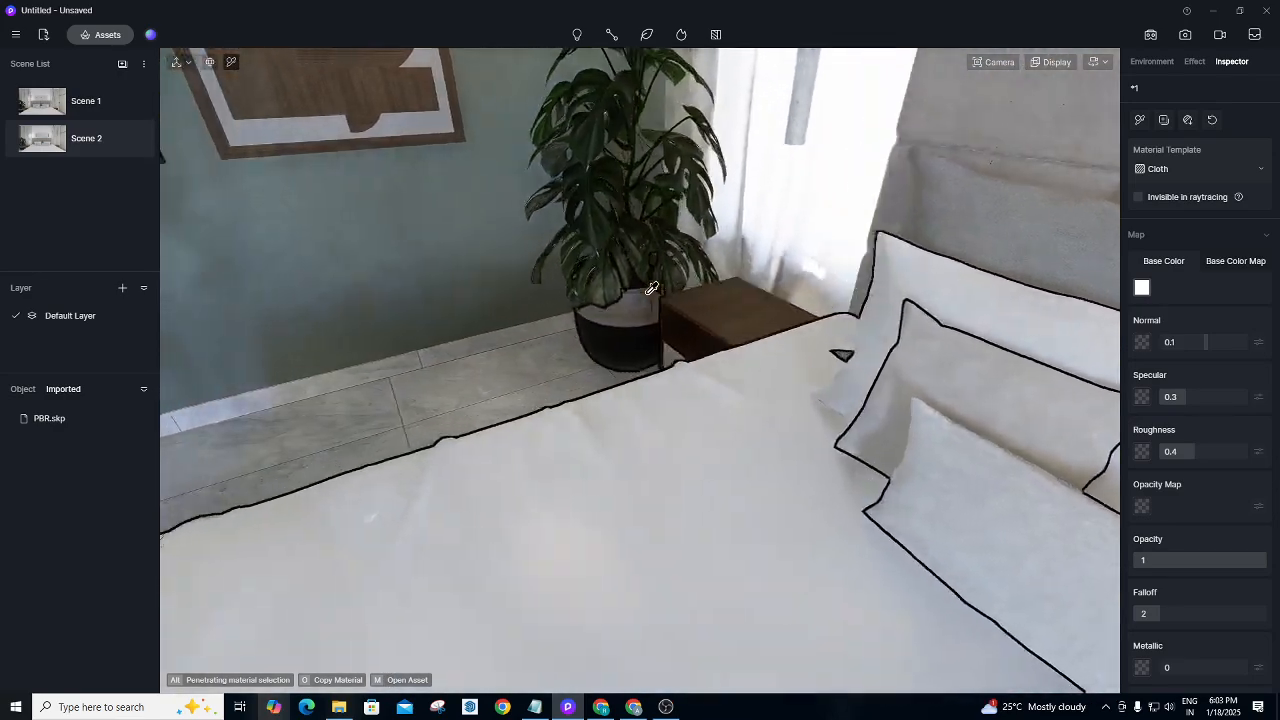
pyautogui.moveTo(572, 353); pyautogui.dragTo(1057, 320, button='right')
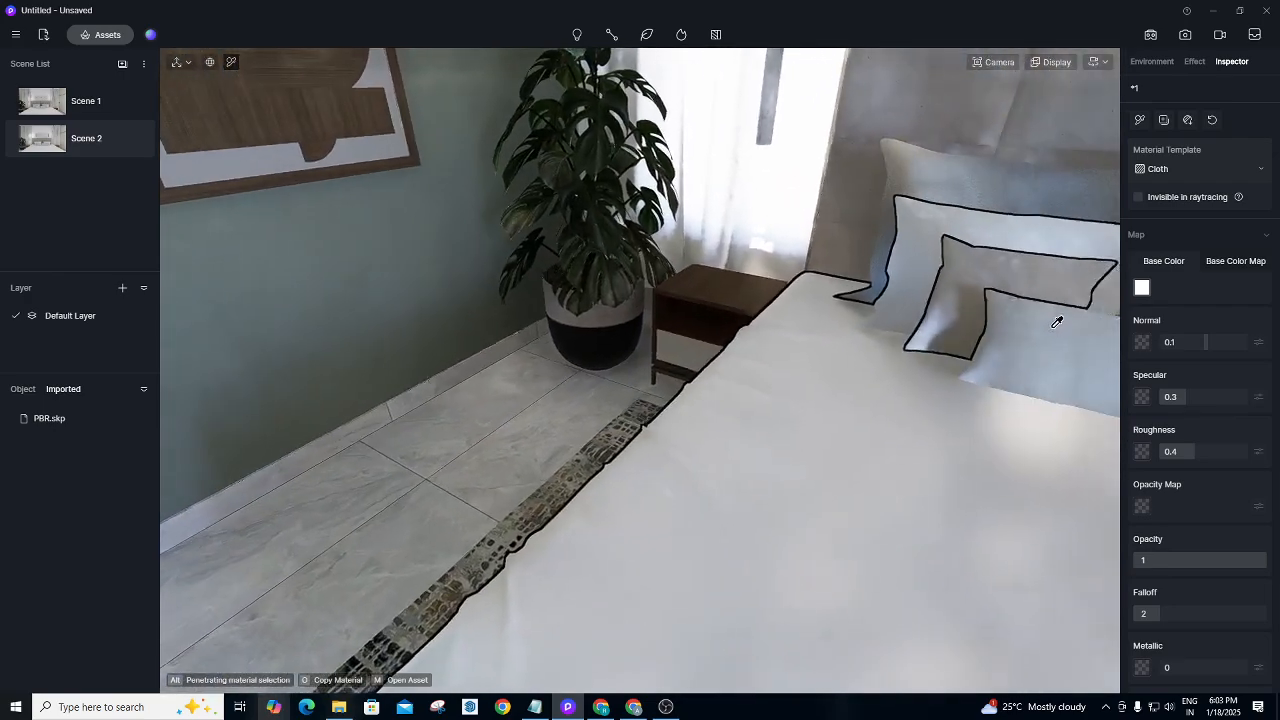
pyautogui.moveTo(574, 366); pyautogui.dragTo(1097, 397, button='right')
pyautogui.press('a')
pyautogui.press('a')
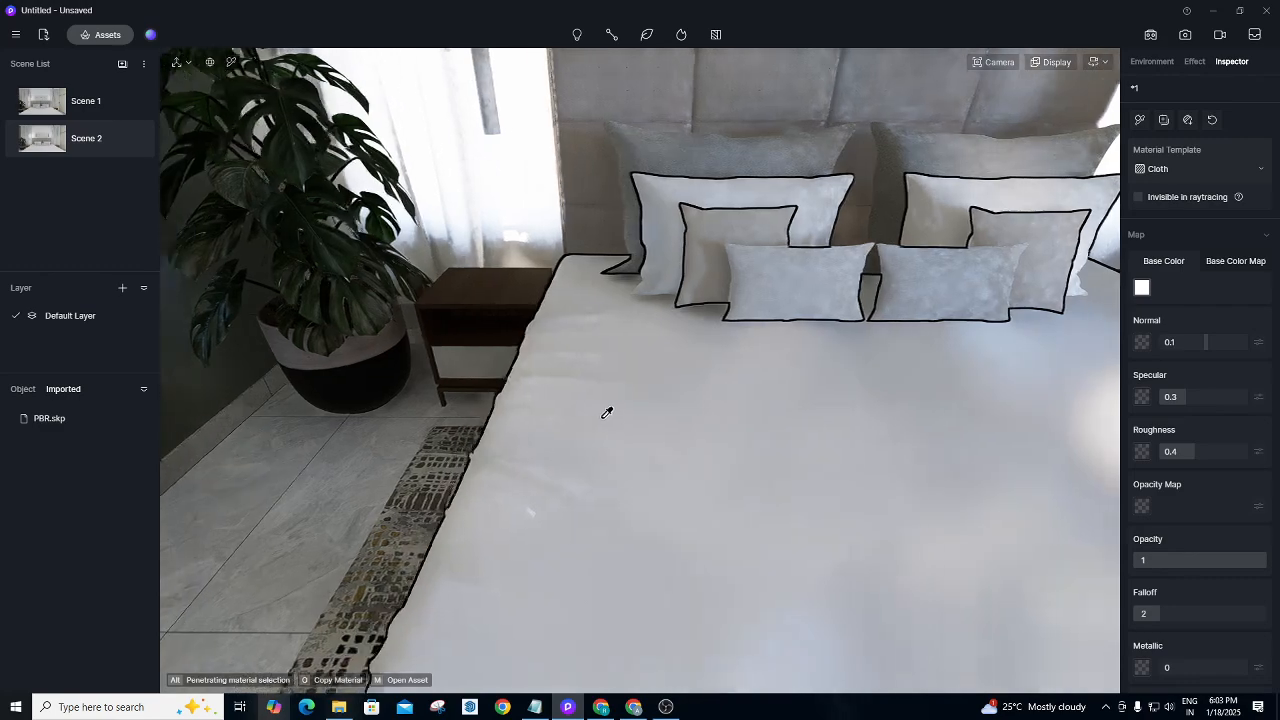
pyautogui.press('a')
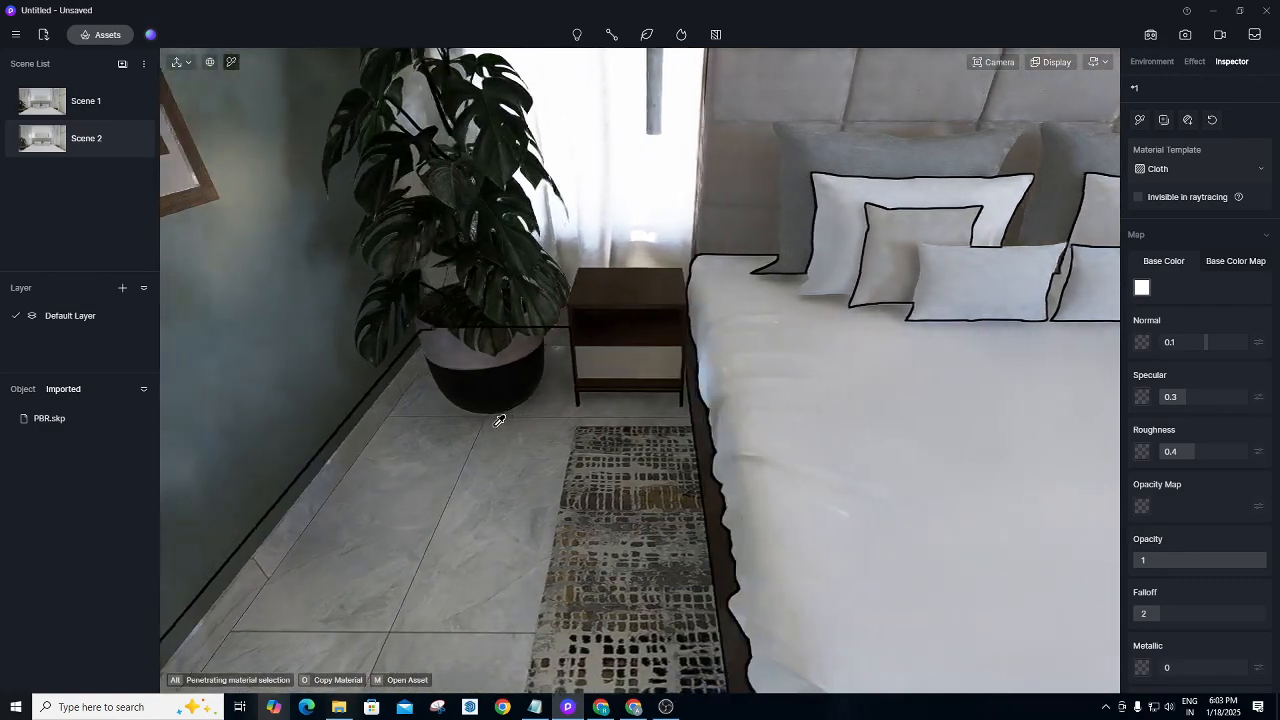
pyautogui.press('a')
pyautogui.press('a')
pyautogui.moveTo(500, 420); pyautogui.dragTo(557, 428, button='right')
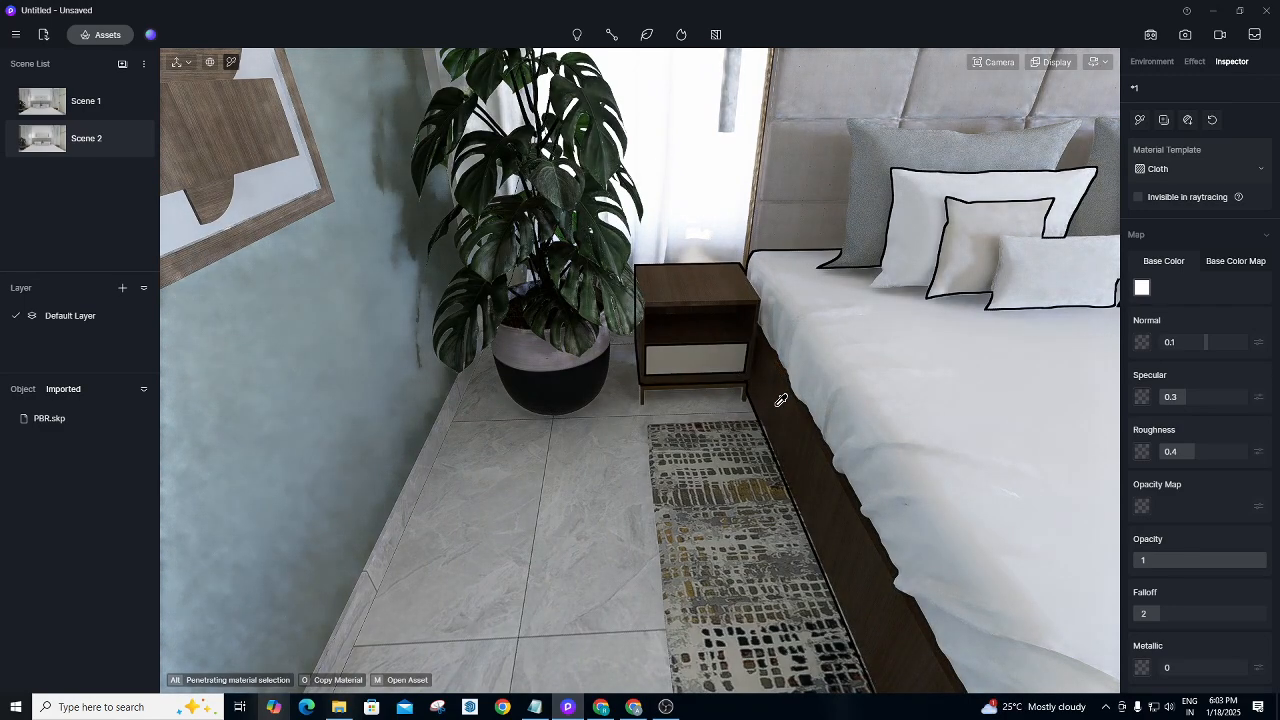
# Sample the bed base's dark wood material and inspect the ceiling, curtains, pendant lights and headboard.
pyautogui.click(781, 400)
pyautogui.moveTo(781, 400); pyautogui.dragTo(820, 189, button='right')
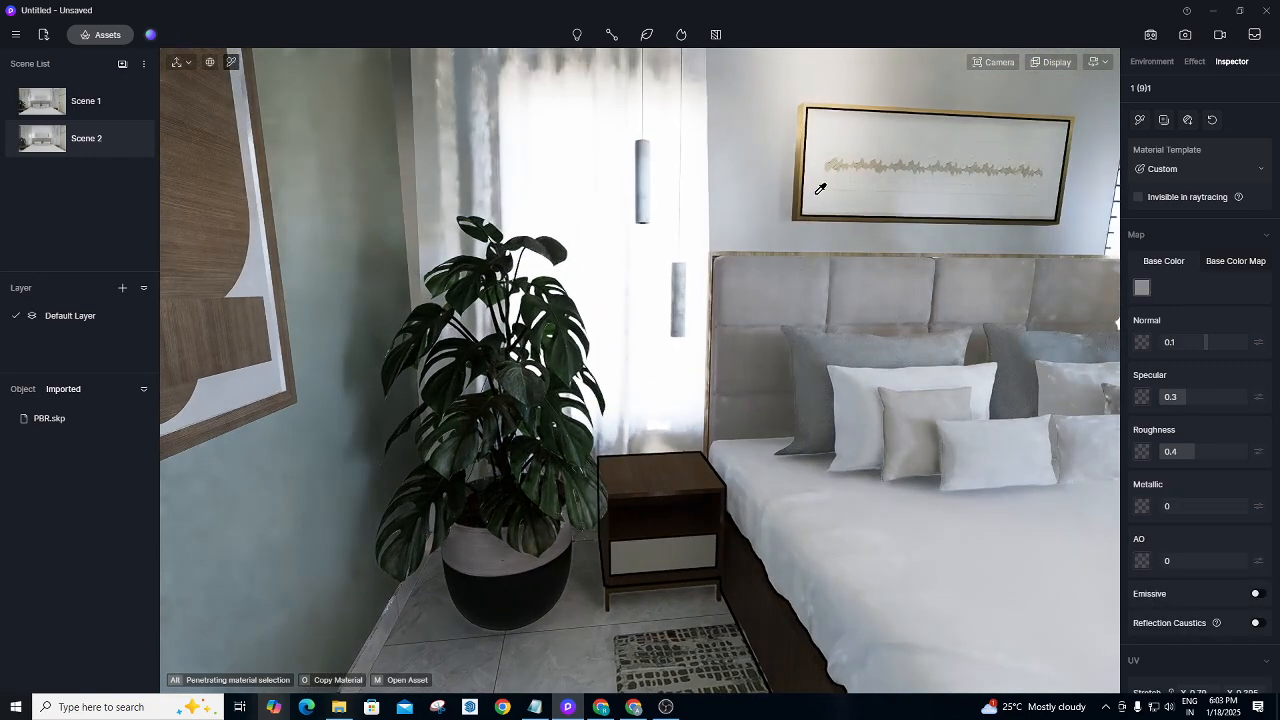
pyautogui.moveTo(722, 499); pyautogui.dragTo(792, 85, button='right')
pyautogui.moveTo(792, 380); pyautogui.dragTo(808, 149, button='right')
pyautogui.press('w')
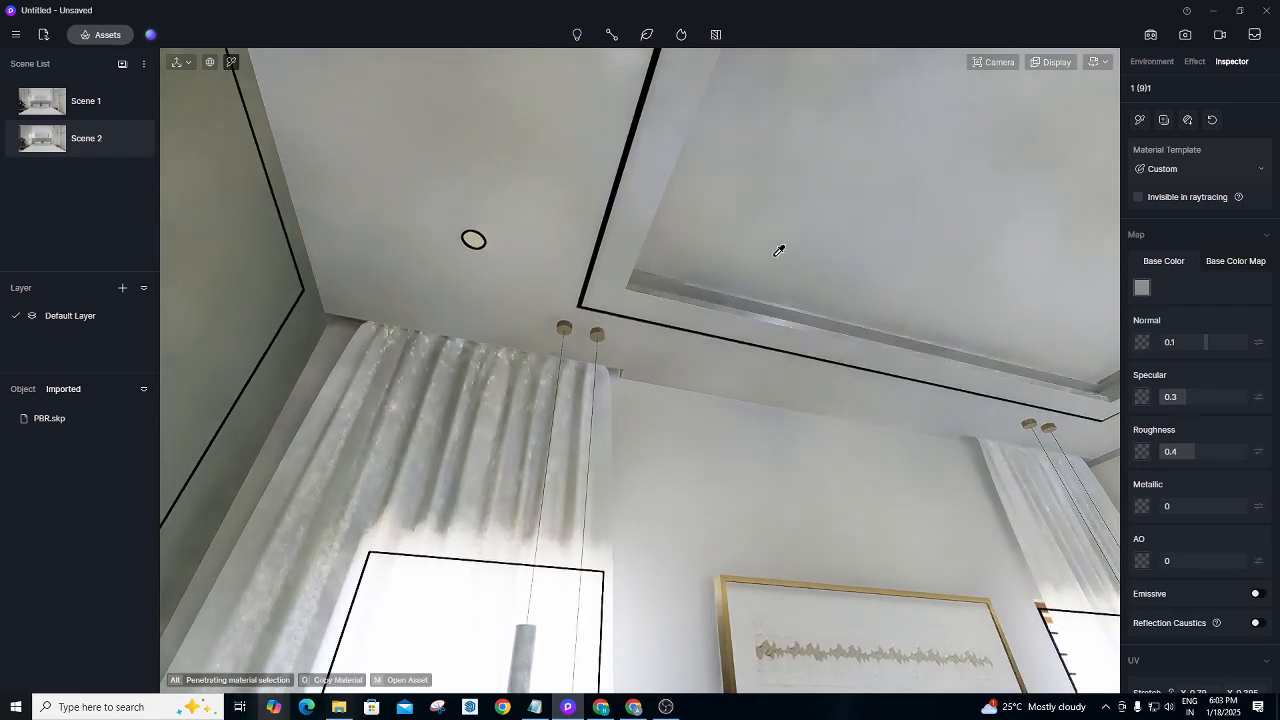
pyautogui.press('w')
pyautogui.moveTo(768, 263)
pyautogui.mouseDown(button='right')
pyautogui.moveTo(740, 283)
pyautogui.moveTo(766, 591)
pyautogui.mouseUp(button='right')
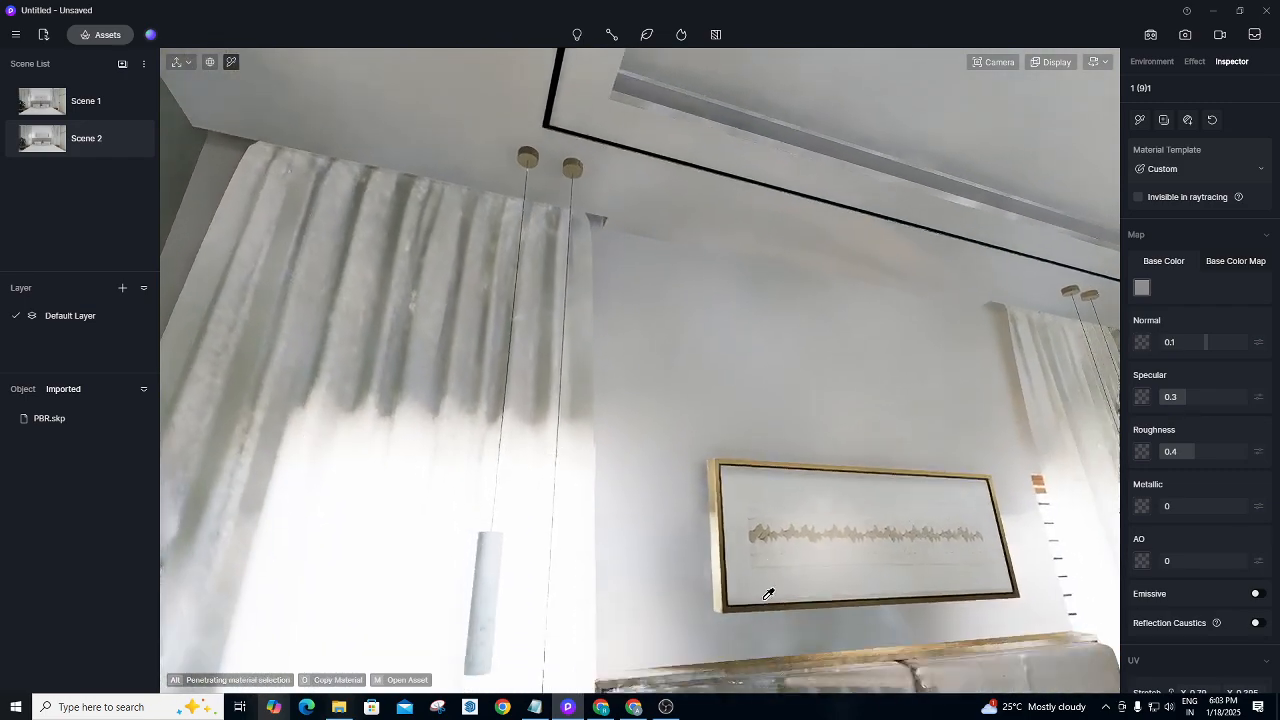
pyautogui.moveTo(726, 343); pyautogui.dragTo(736, 535, button='right')
pyautogui.press('s')
pyautogui.moveTo(709, 380); pyautogui.dragTo(719, 562, button='right')
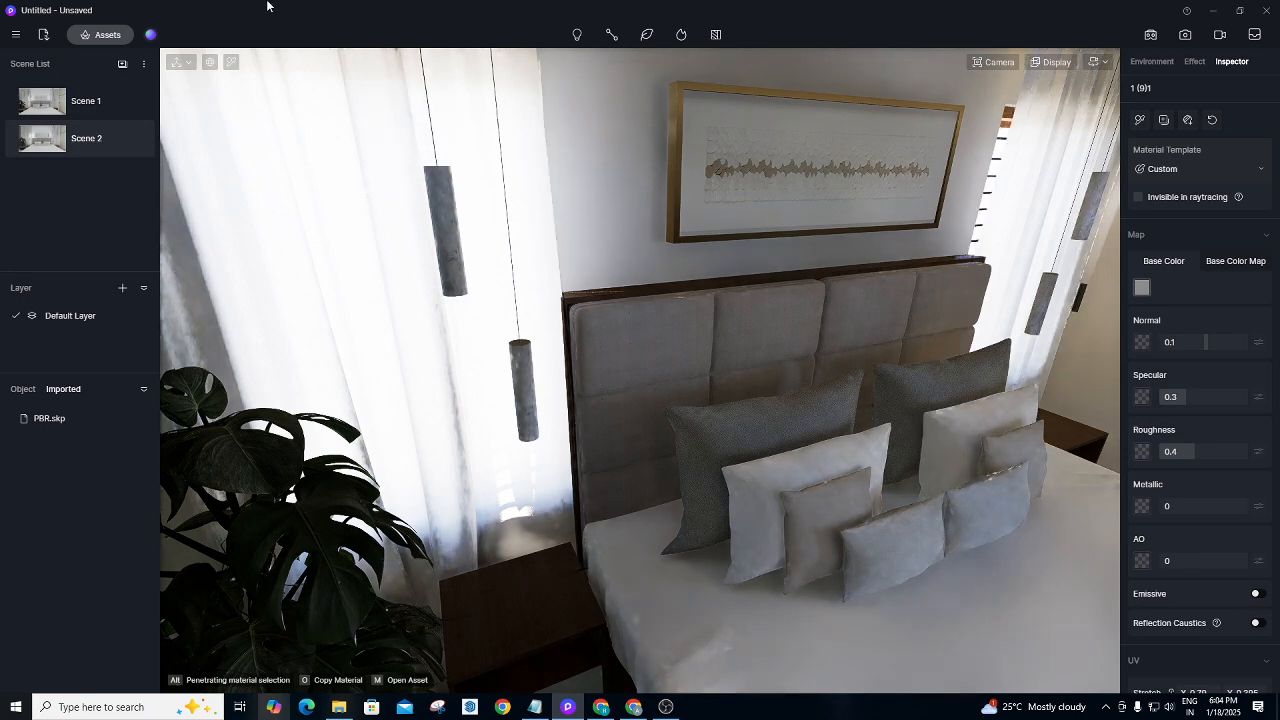
# Search the material library for MIRROR and apply Mirror Brass to the frame of the artwork above the bed.
pyautogui.click(103, 35)
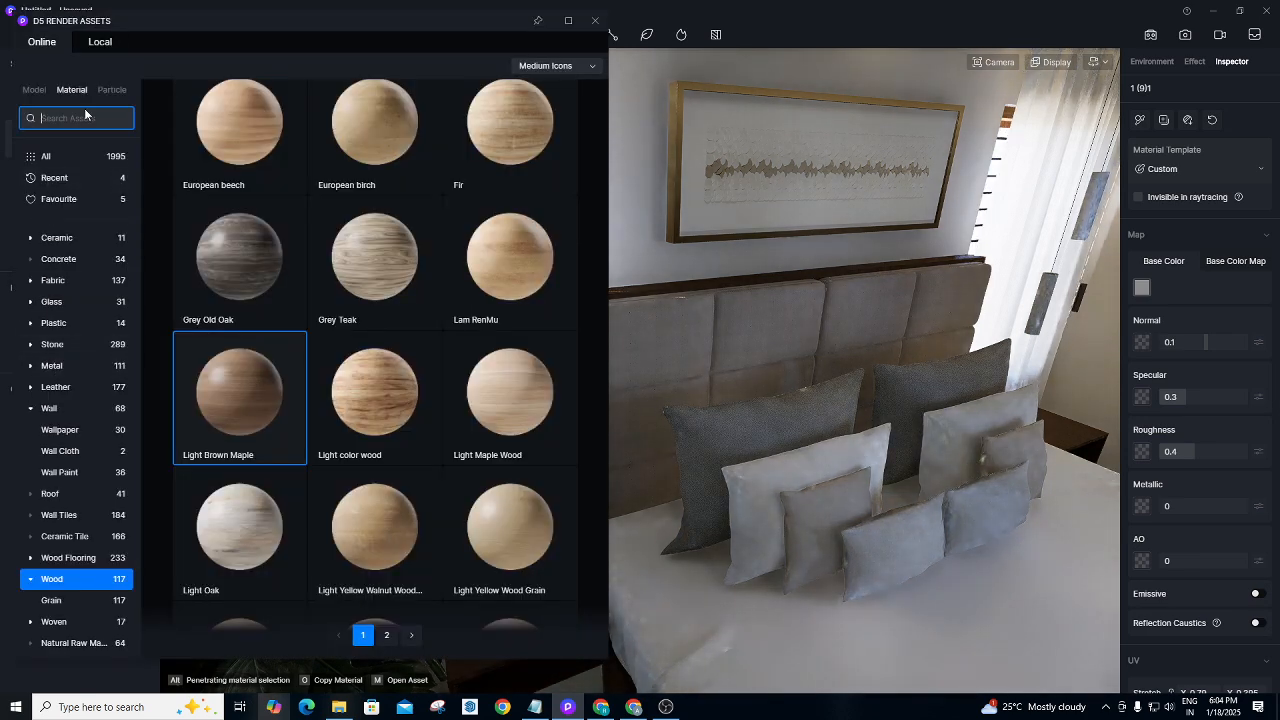
pyautogui.write('MIRROR')
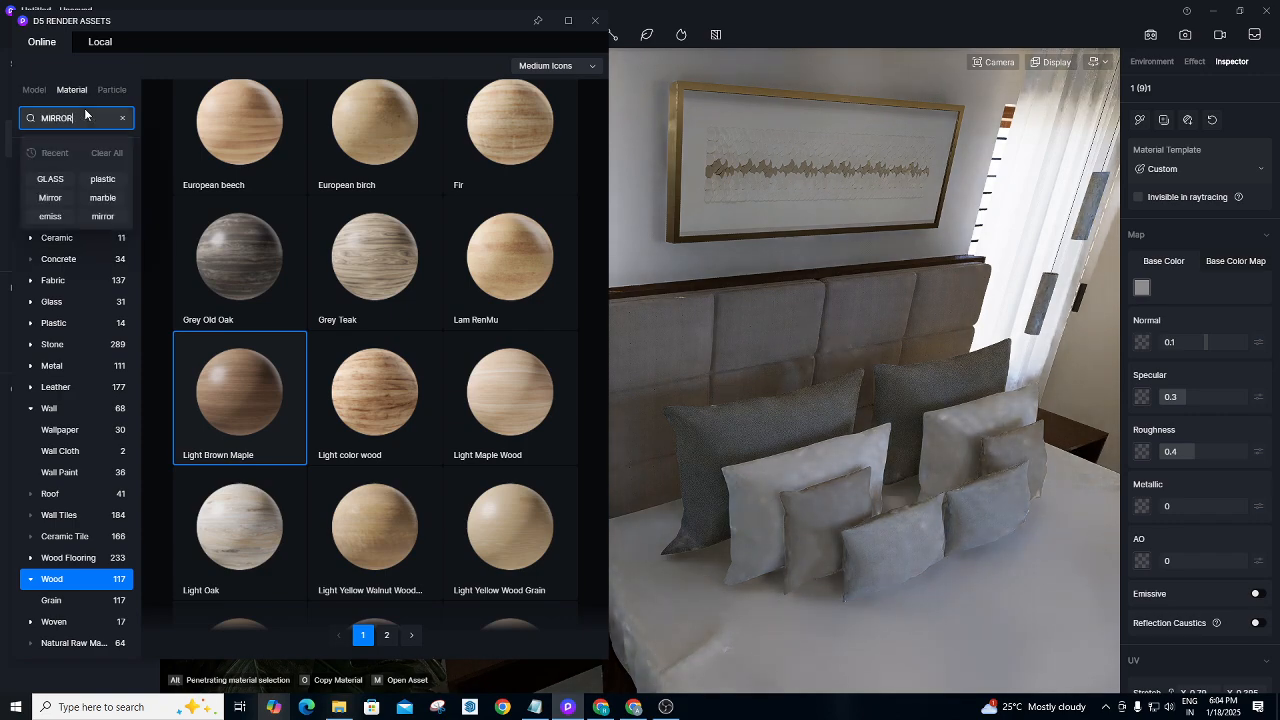
pyautogui.press('Return')
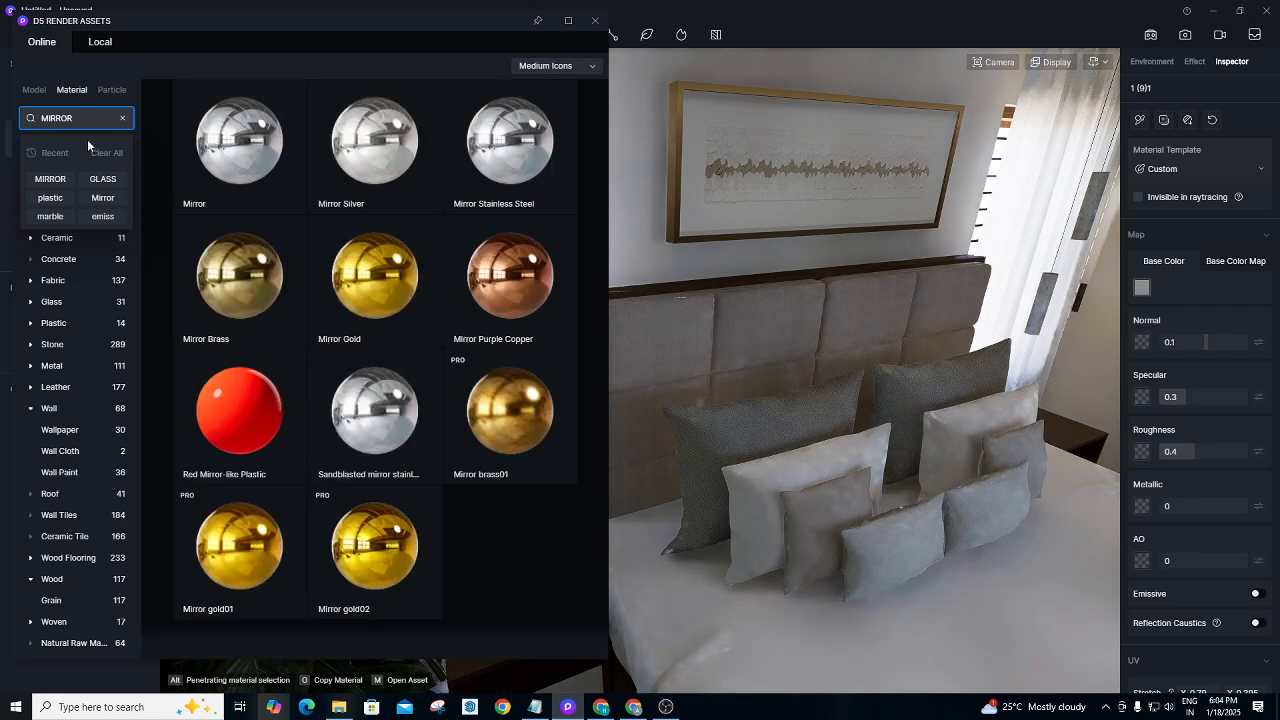
pyautogui.moveTo(262, 300); pyautogui.dragTo(608, 60)
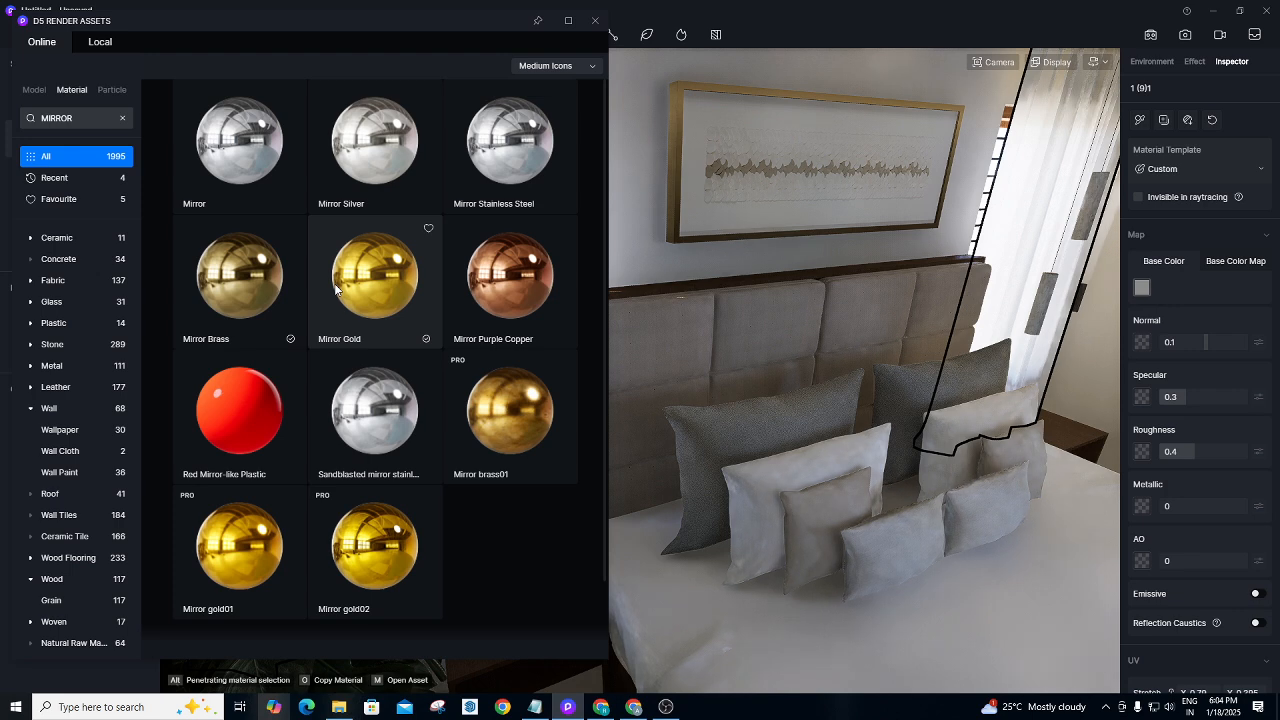
pyautogui.moveTo(290, 285); pyautogui.dragTo(682, 87)
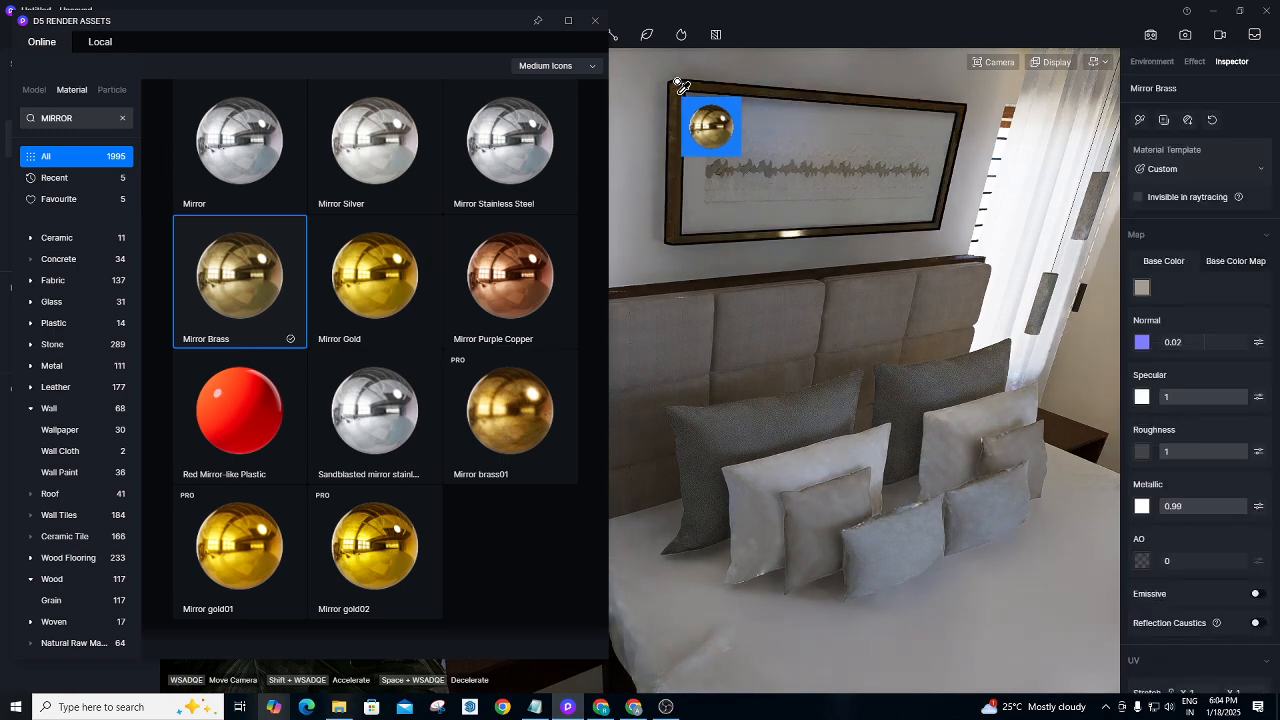
pyautogui.click(595, 20)
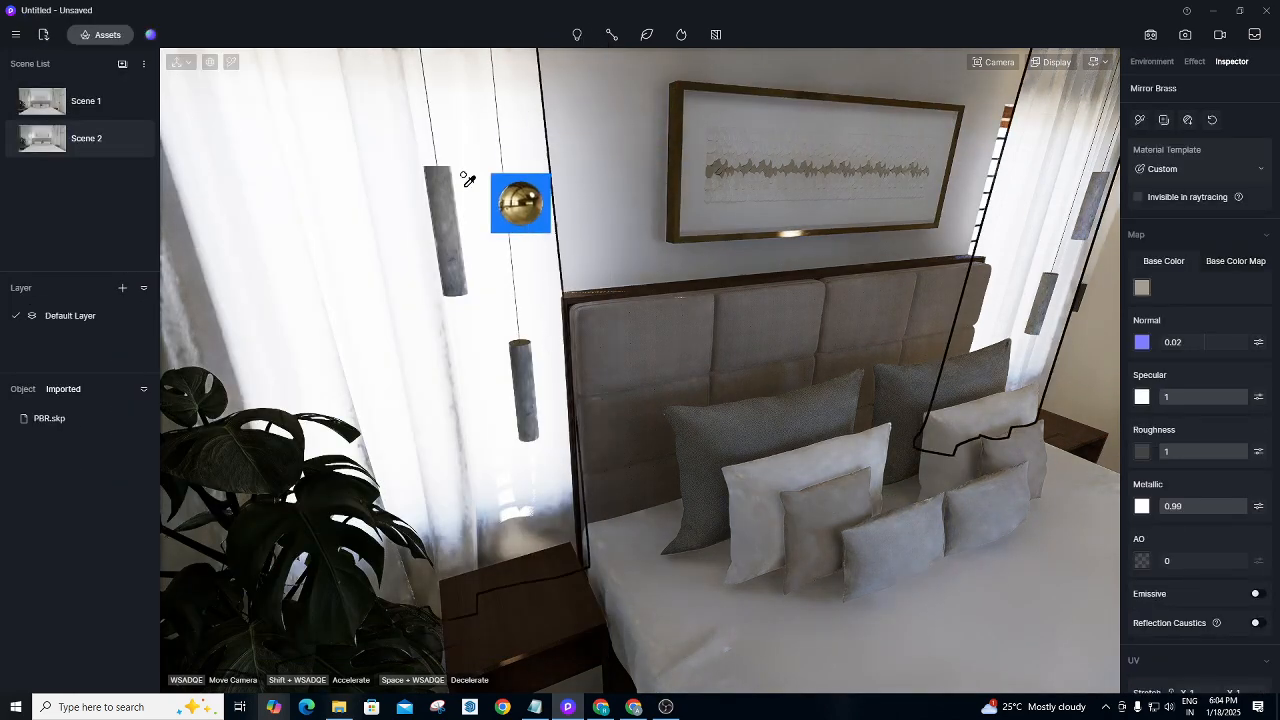
# Search the material library for Plastic.
pyautogui.click(102, 35)
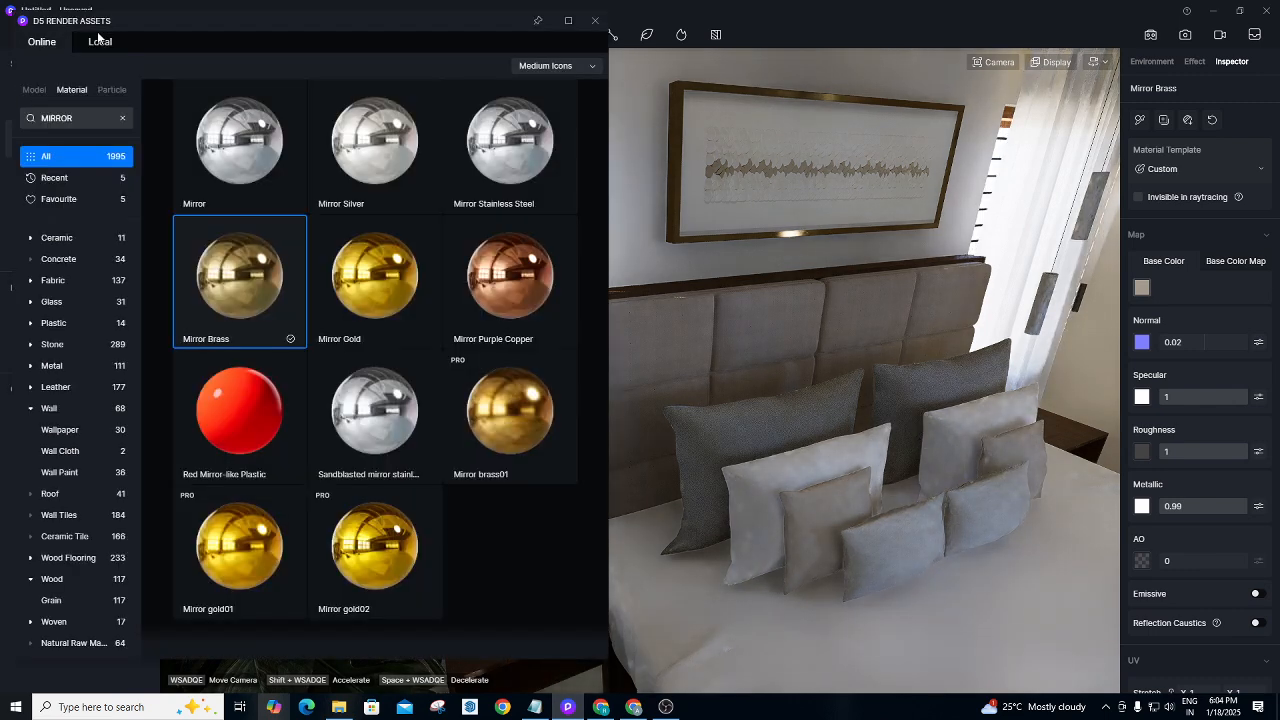
pyautogui.click(94, 118)
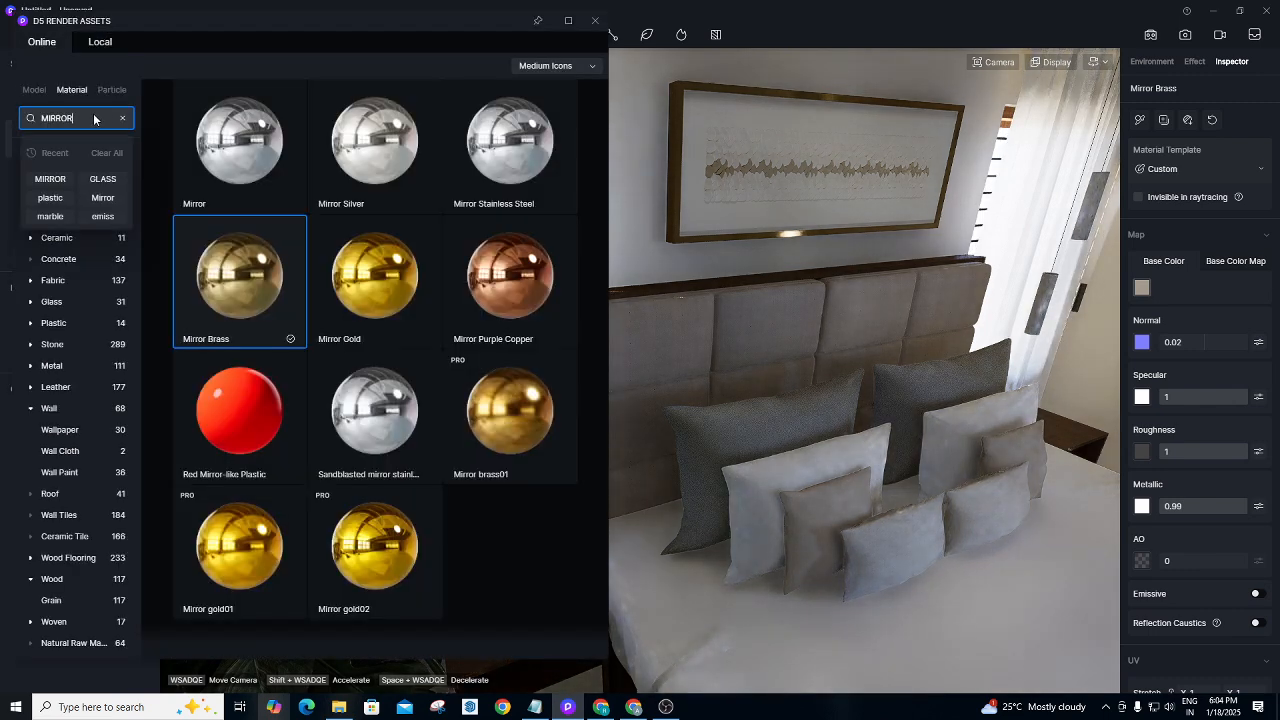
pyautogui.hotkey('ctrl', 'a')
pyautogui.write('PL')
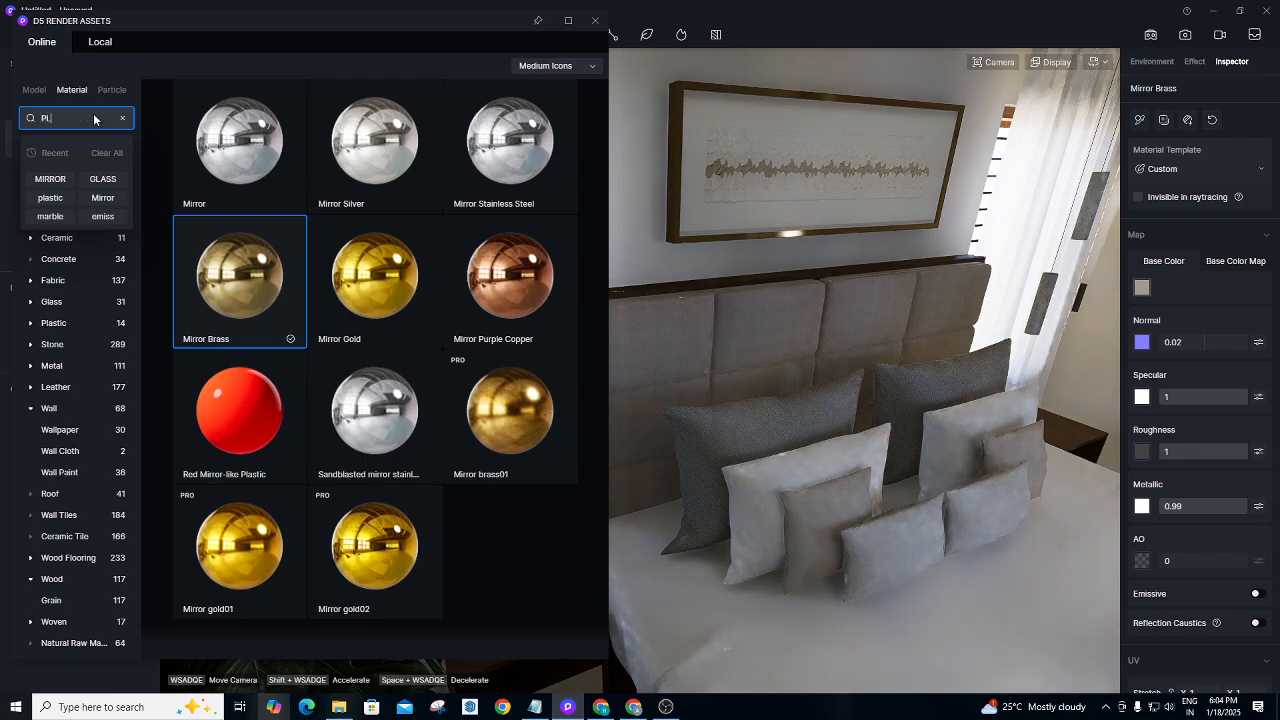
pyautogui.press('BackSpace')
pyautogui.press('BackSpace')
pyautogui.write('Pla')
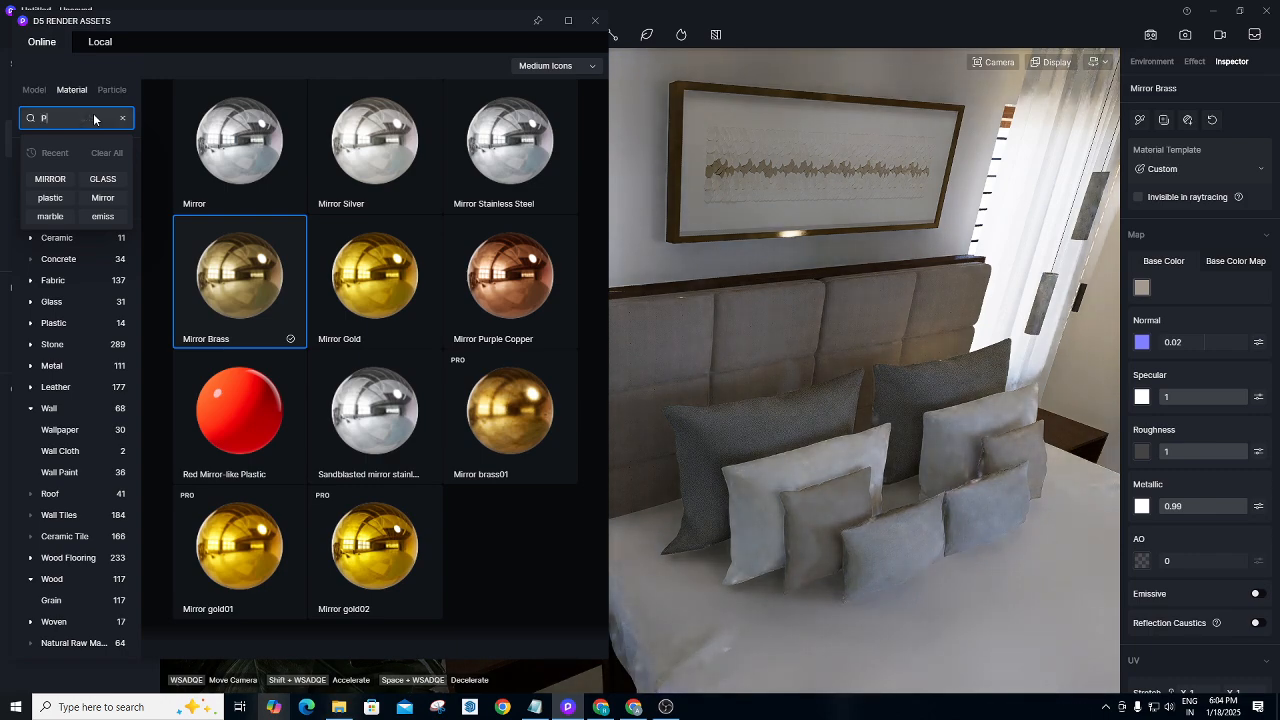
pyautogui.write('stic')
pyautogui.press('Return')
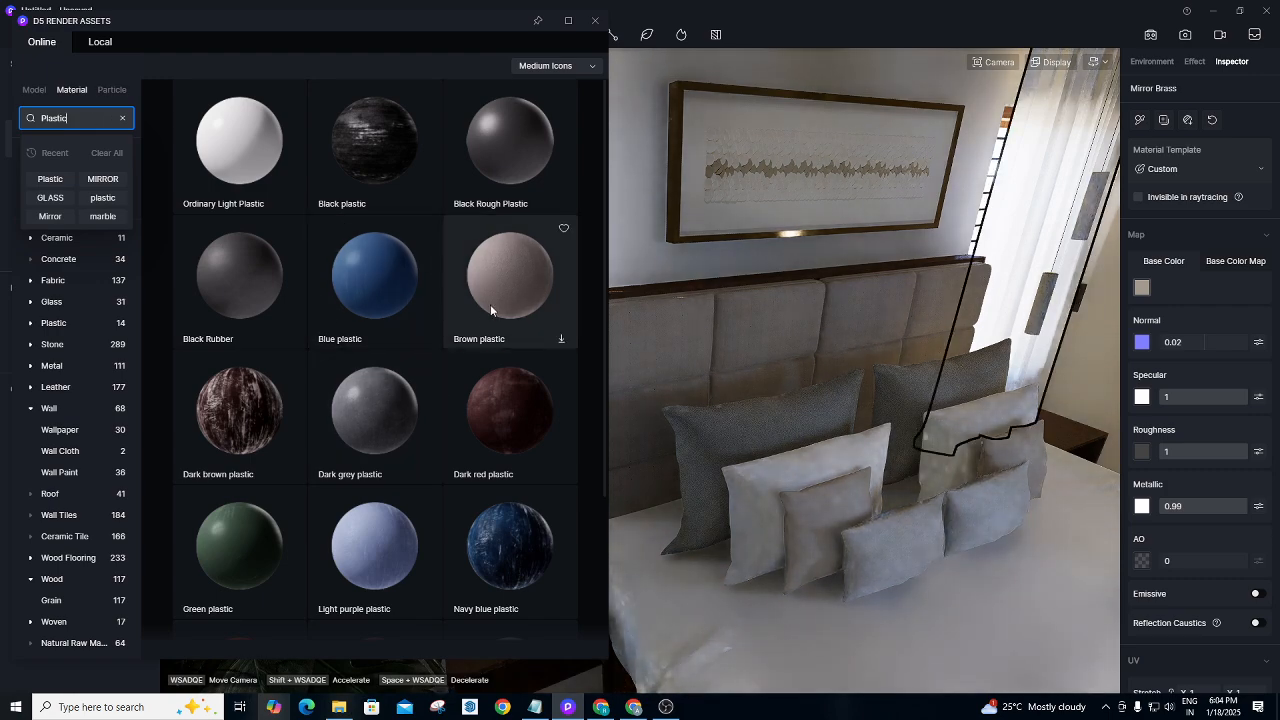
# Apply the Brown plastic material to the cylindrical pendant lights beside the bed.
pyautogui.scroll(-3, 448, 433)
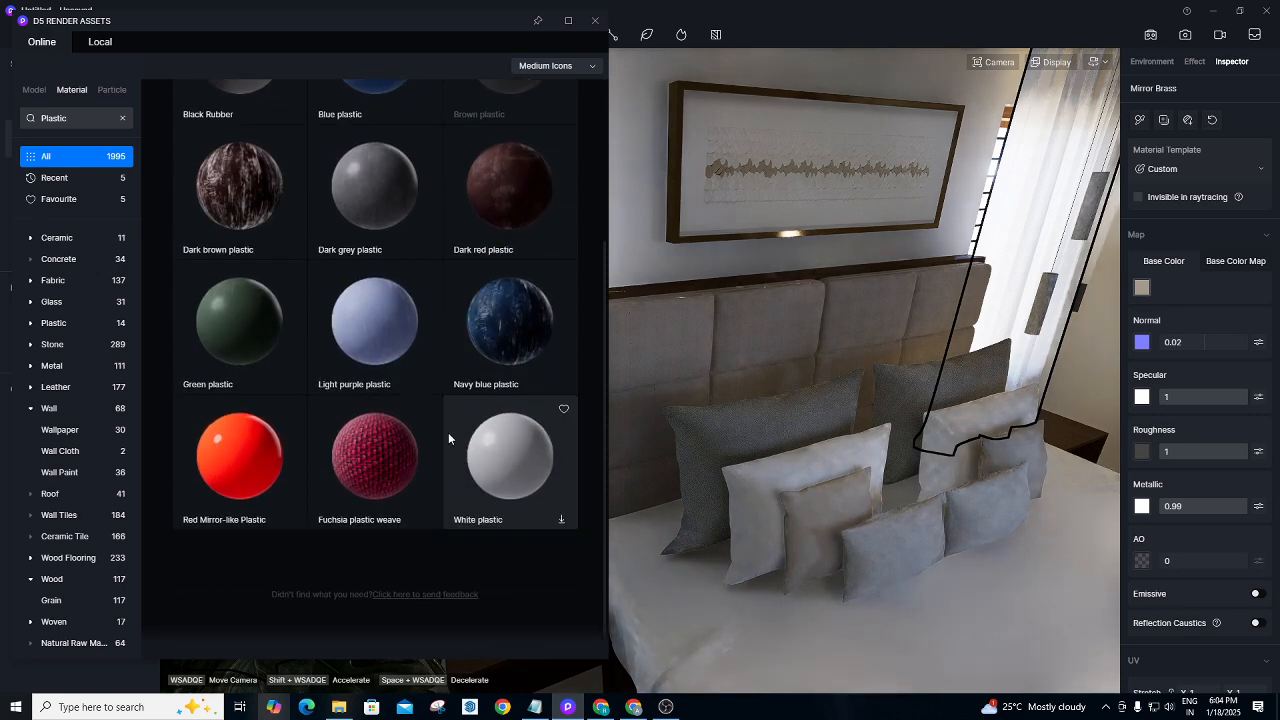
pyautogui.scroll(2, 448, 432)
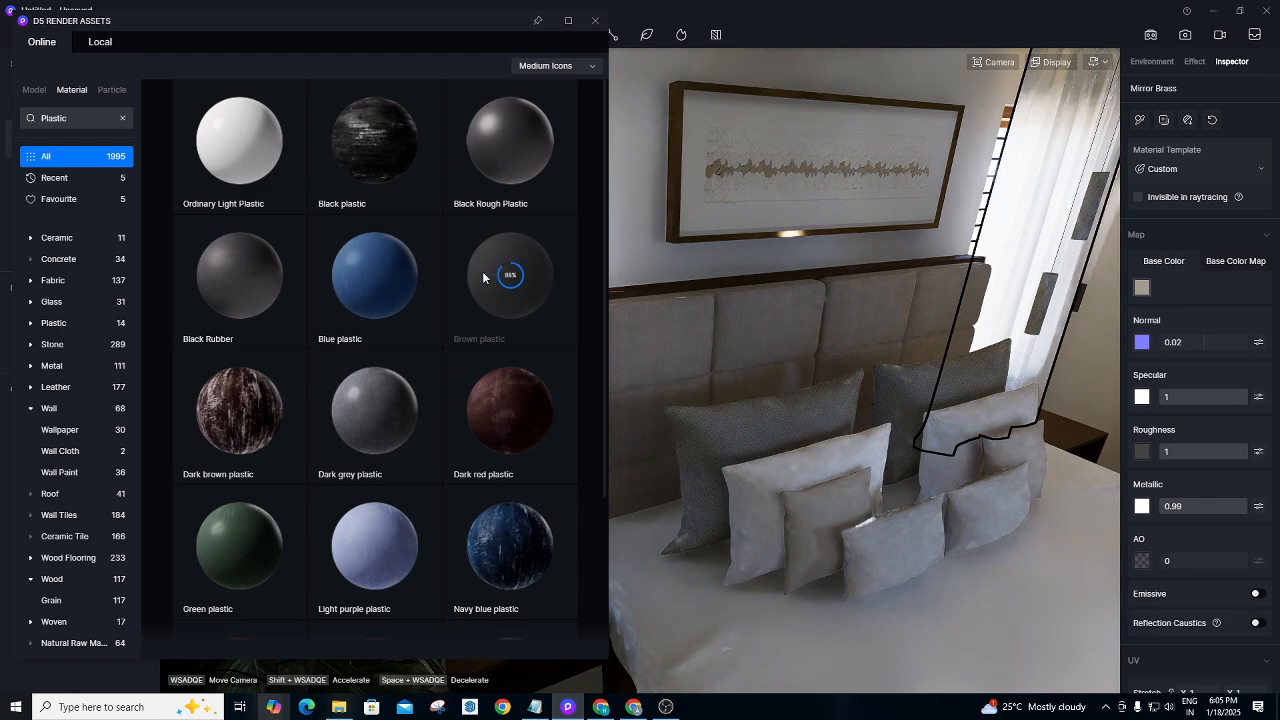
pyautogui.click(482, 271)
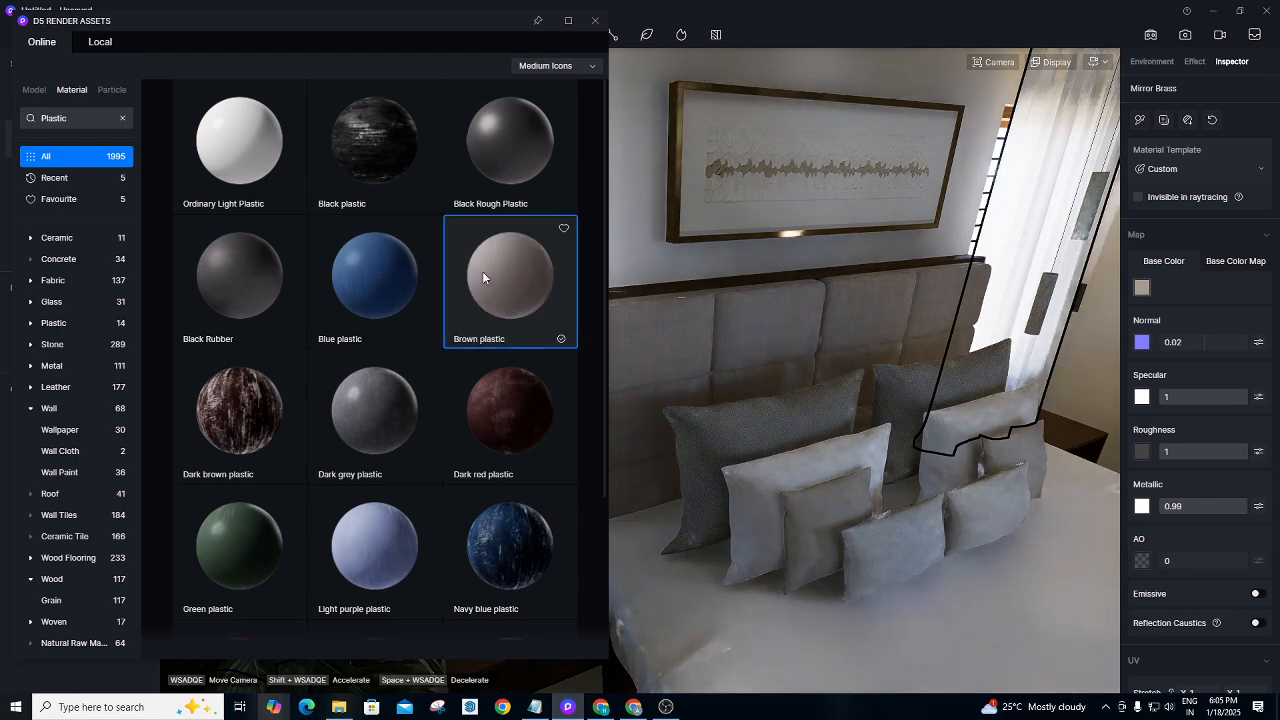
pyautogui.click(596, 21)
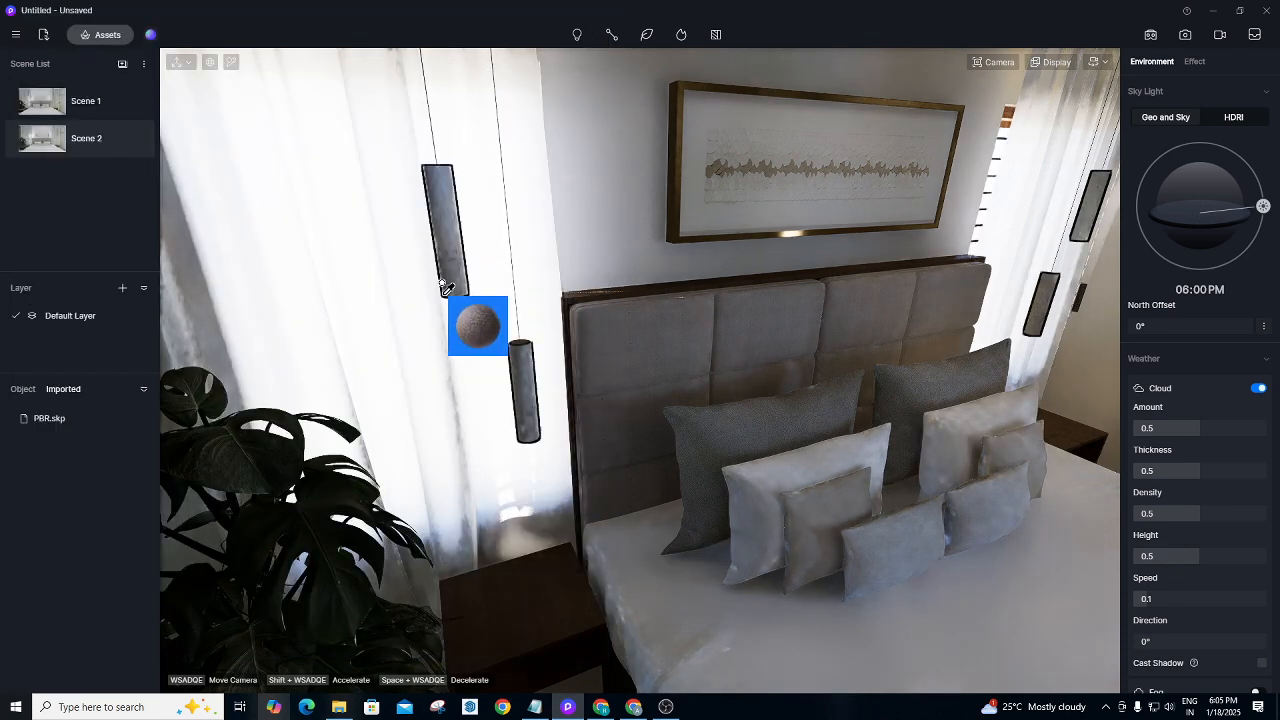
pyautogui.click(449, 248)
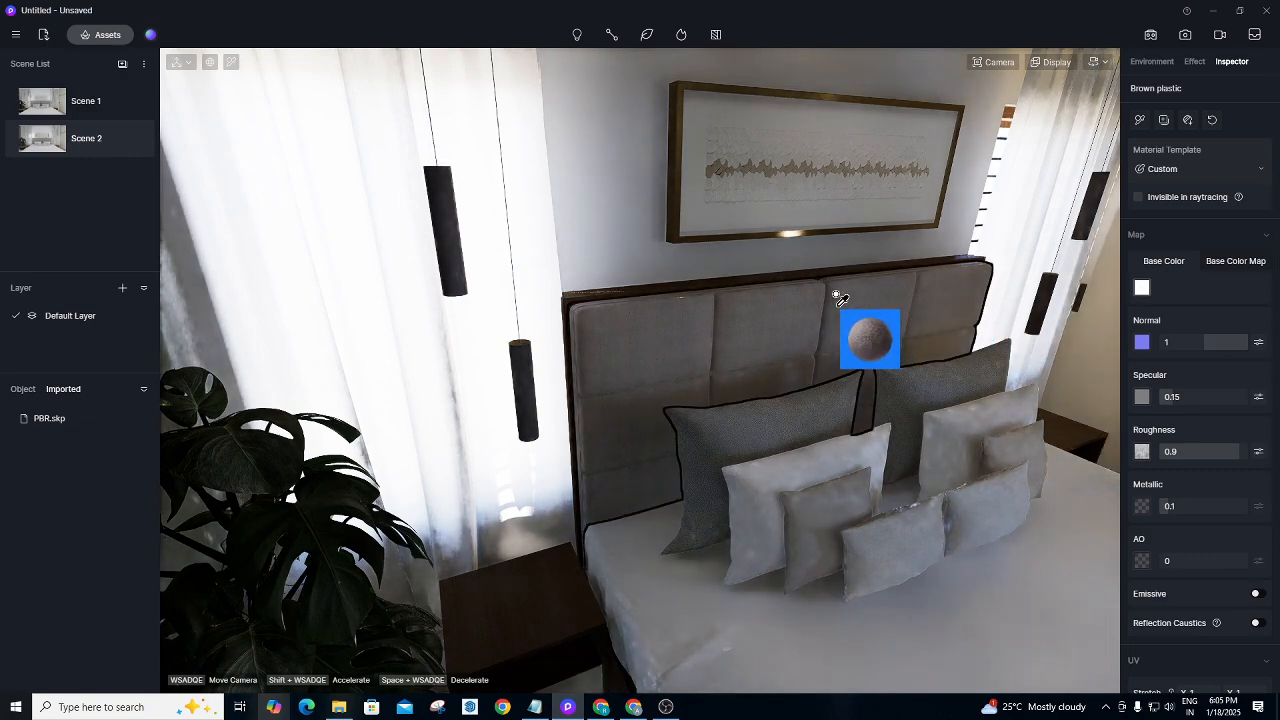
# Apply Basic Emissive Material from the library's Others category to the underside of the upper pendant light beside the bed.
pyautogui.moveTo(673, 349); pyautogui.dragTo(410, 527, button='right')
pyautogui.scroll(4, 411, 468)
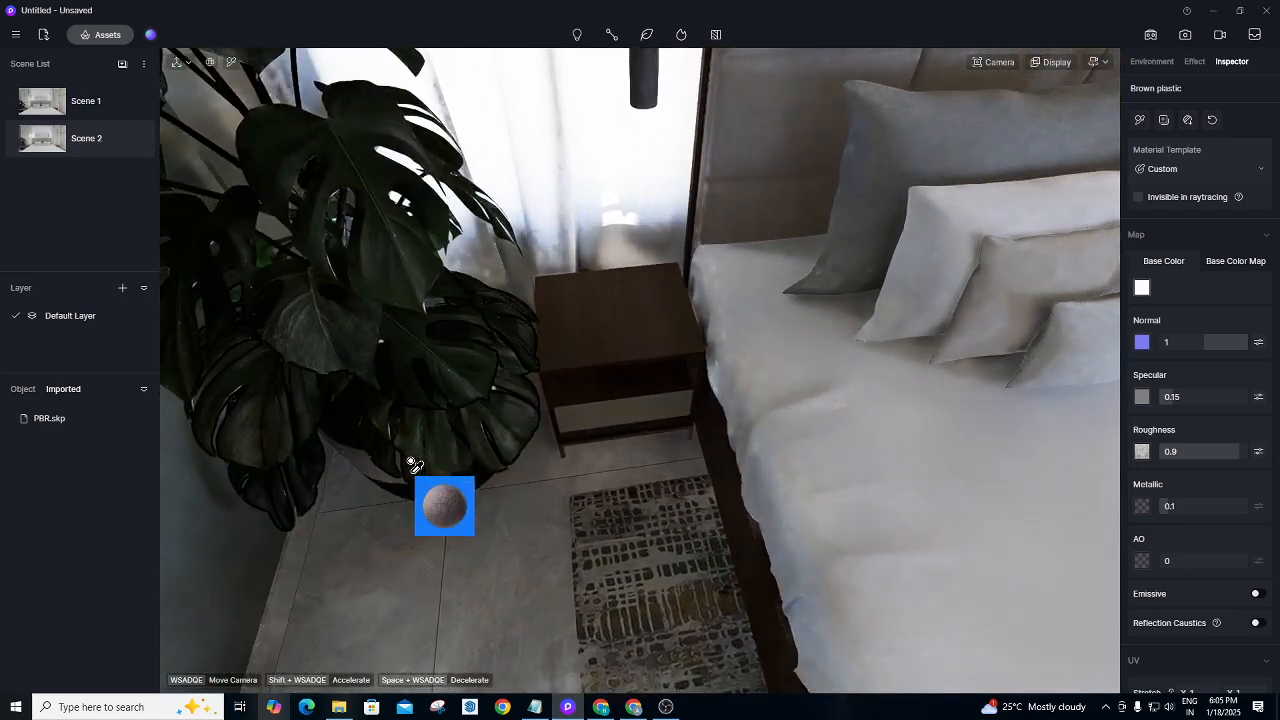
pyautogui.moveTo(477, 423); pyautogui.dragTo(552, 195, button='right')
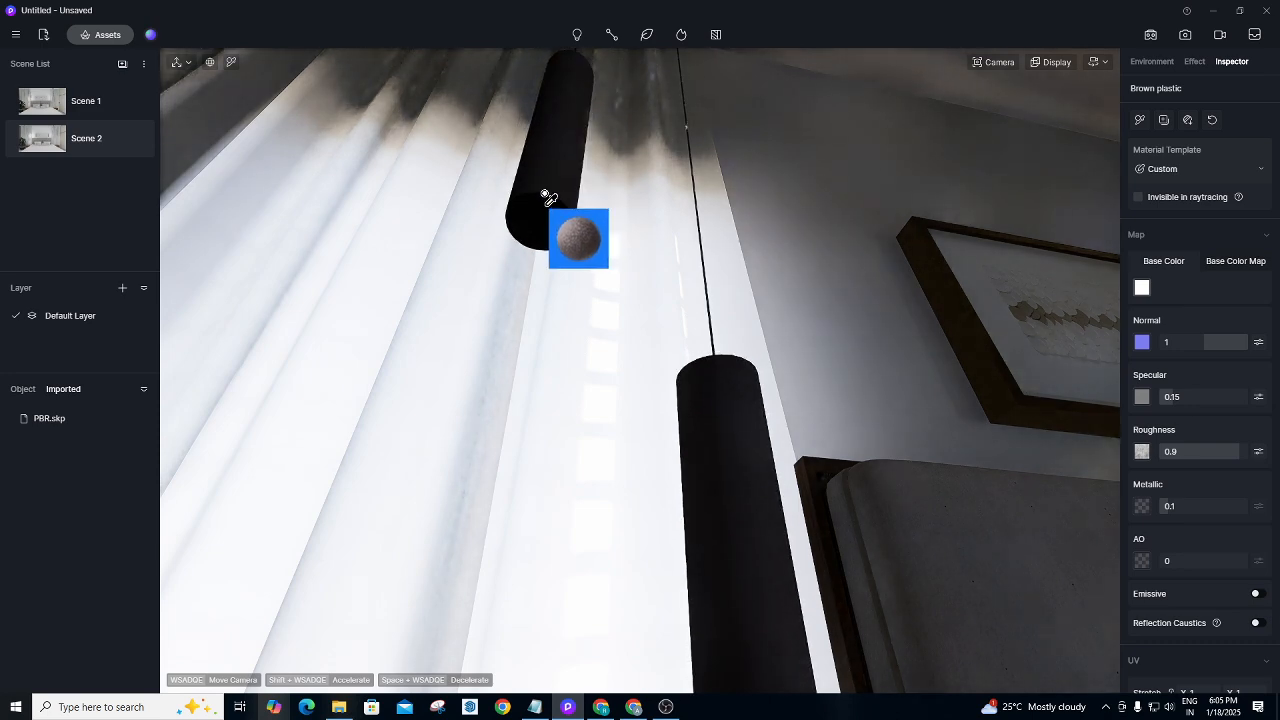
pyautogui.click(104, 35)
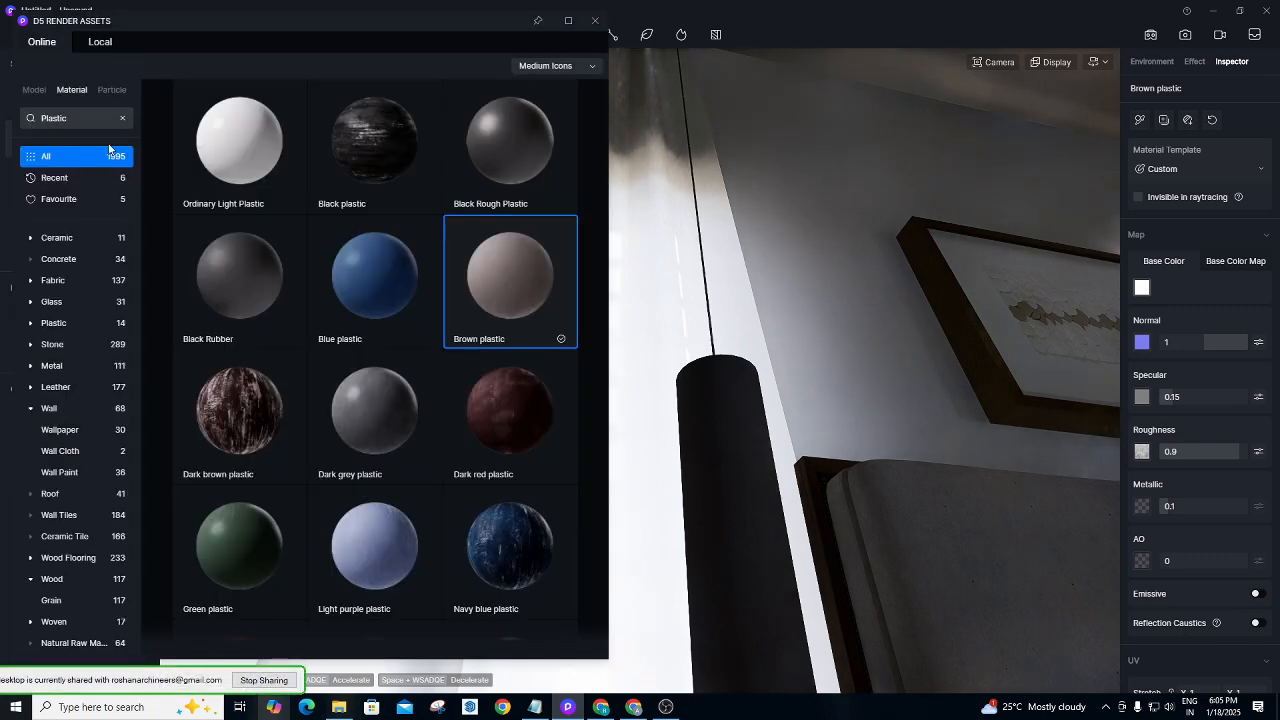
pyautogui.scroll(-2, 56, 614)
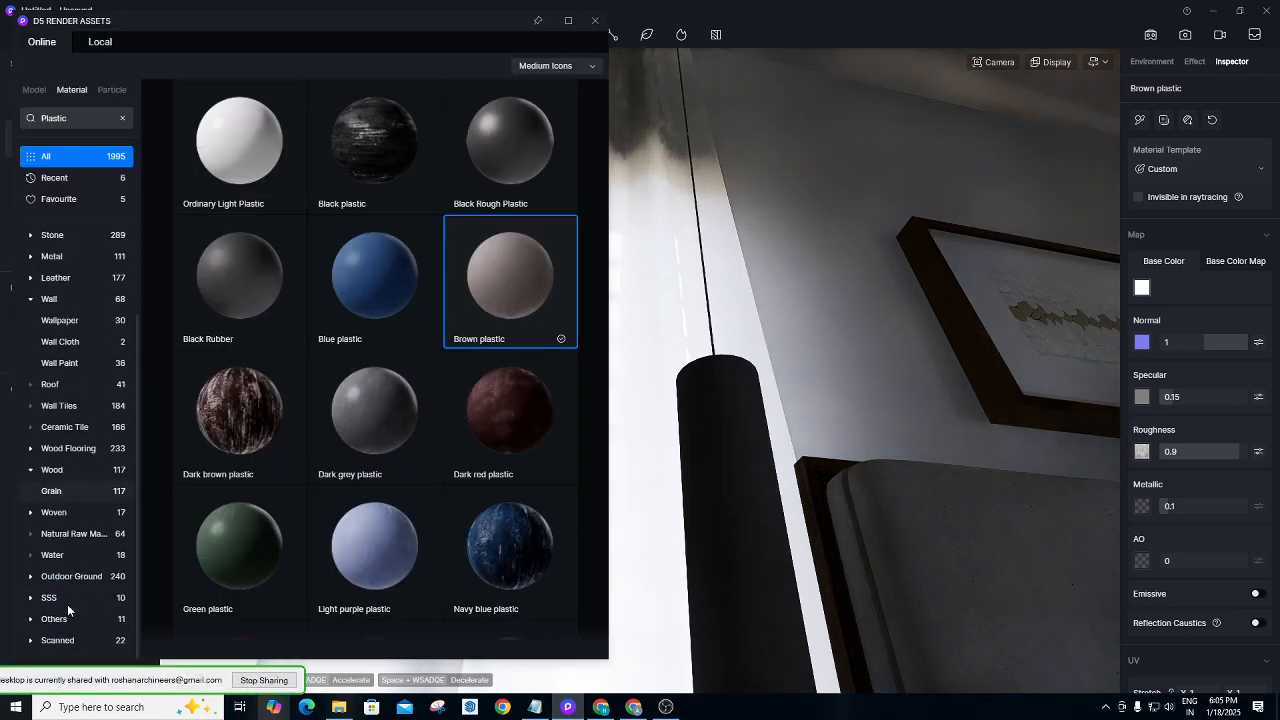
pyautogui.click(55, 619)
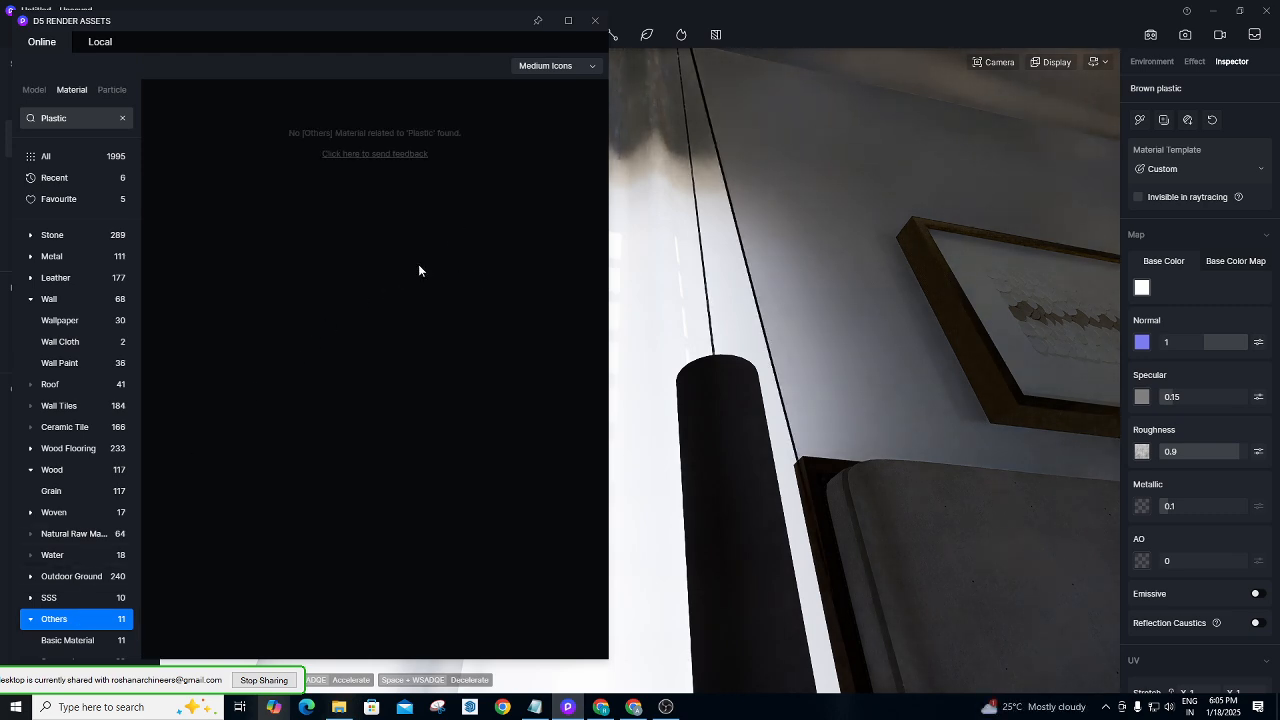
pyautogui.click(122, 118)
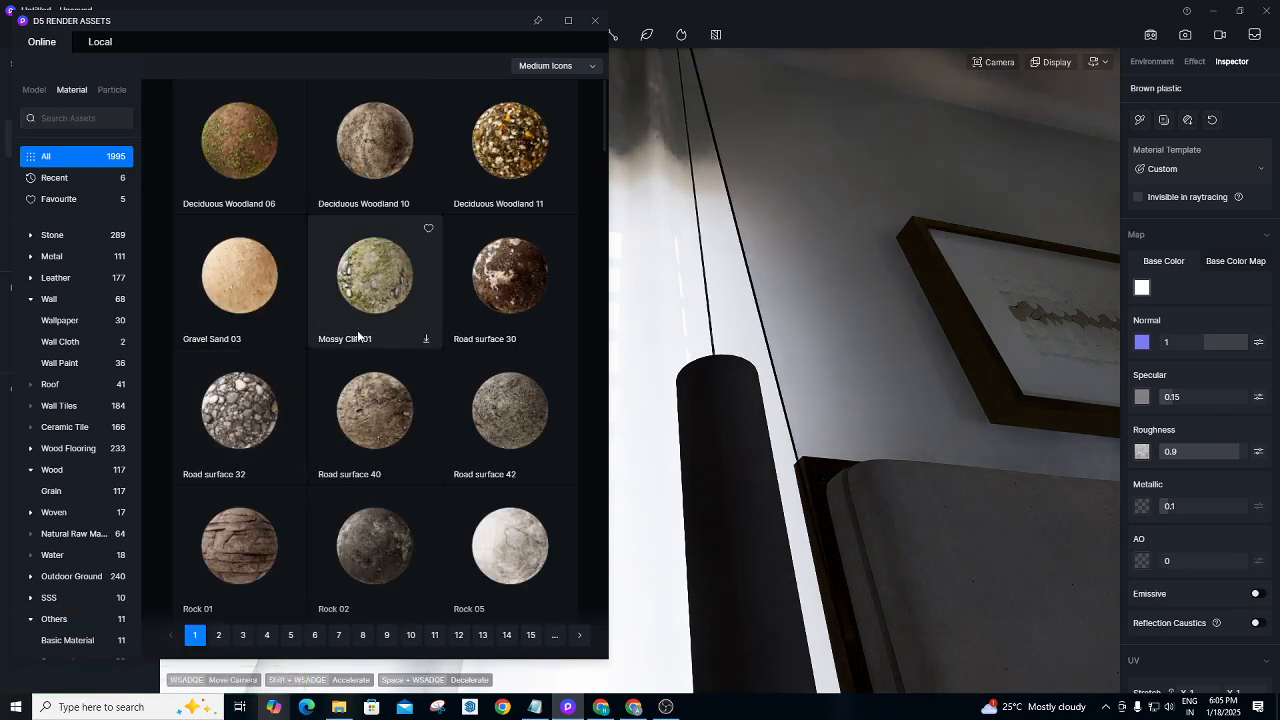
pyautogui.click(60, 619)
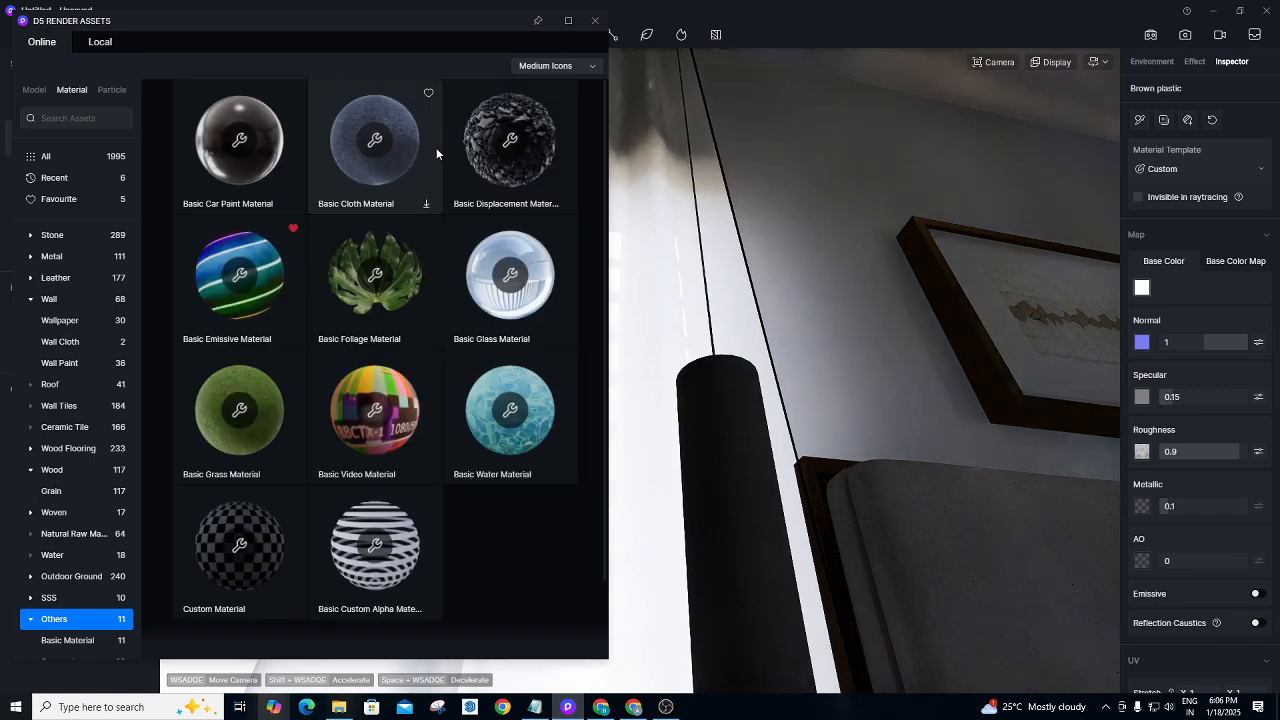
pyautogui.click(240, 280)
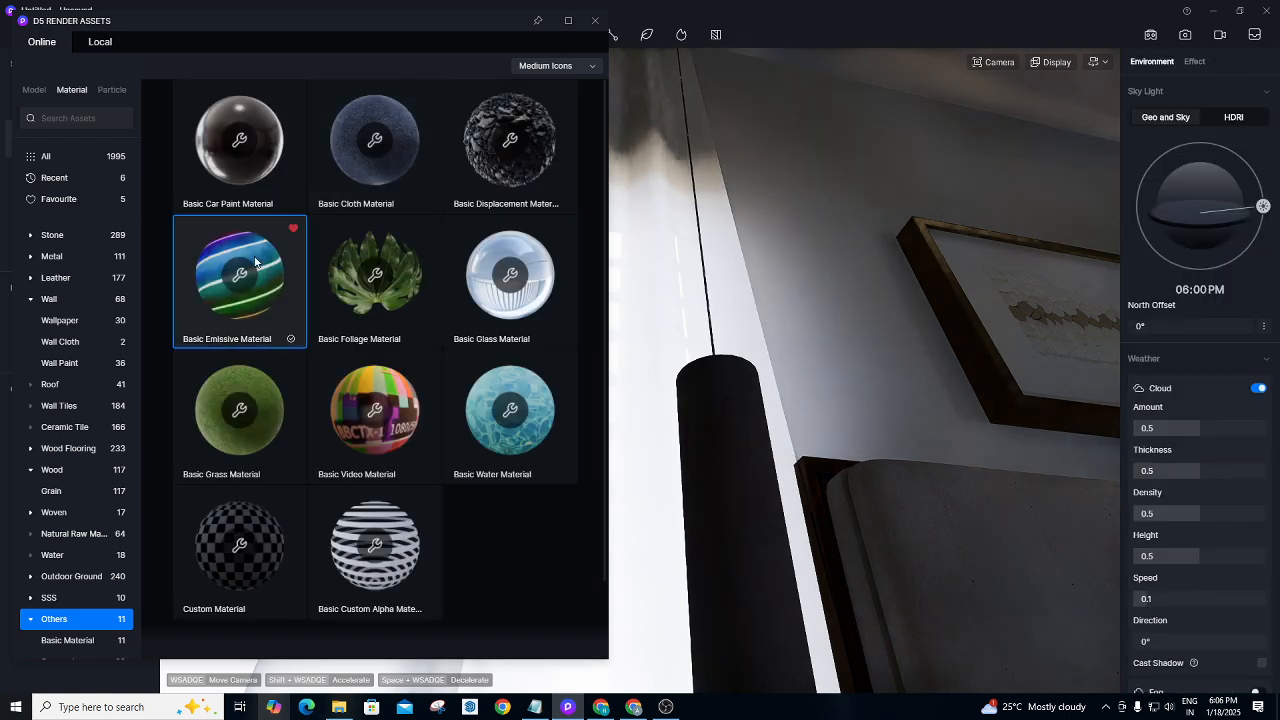
pyautogui.click(594, 21)
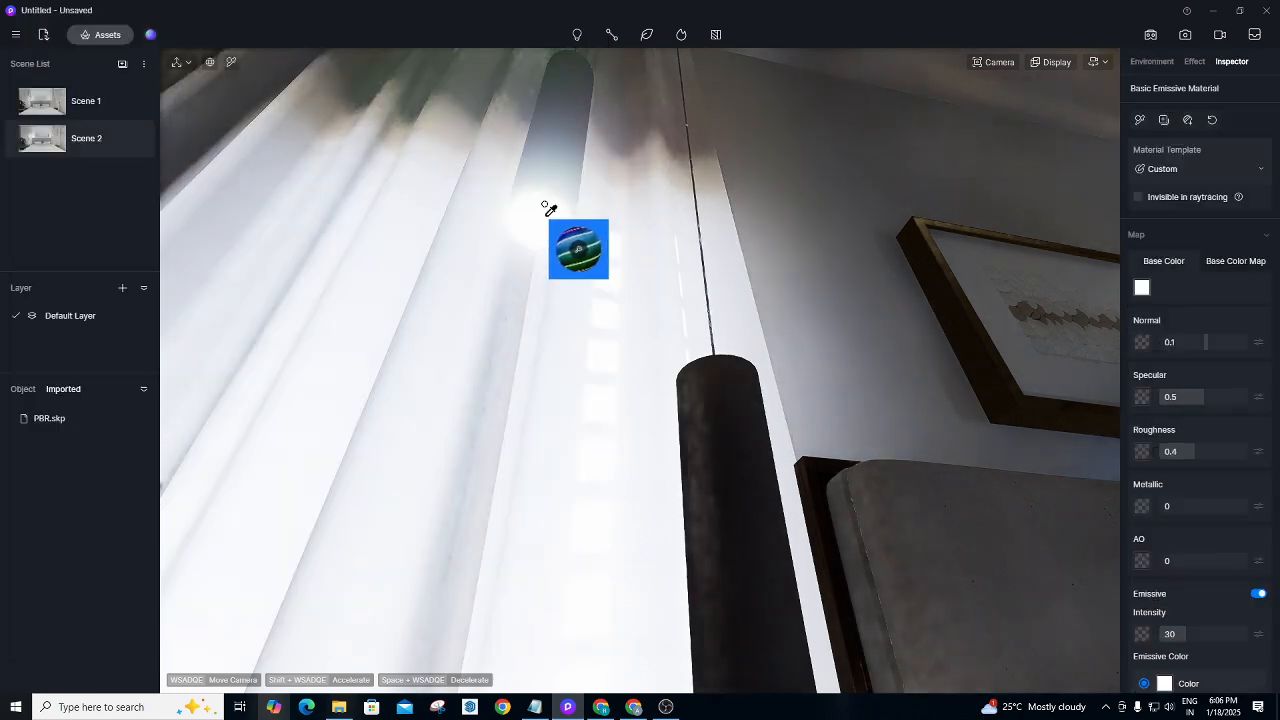
pyautogui.click(549, 209)
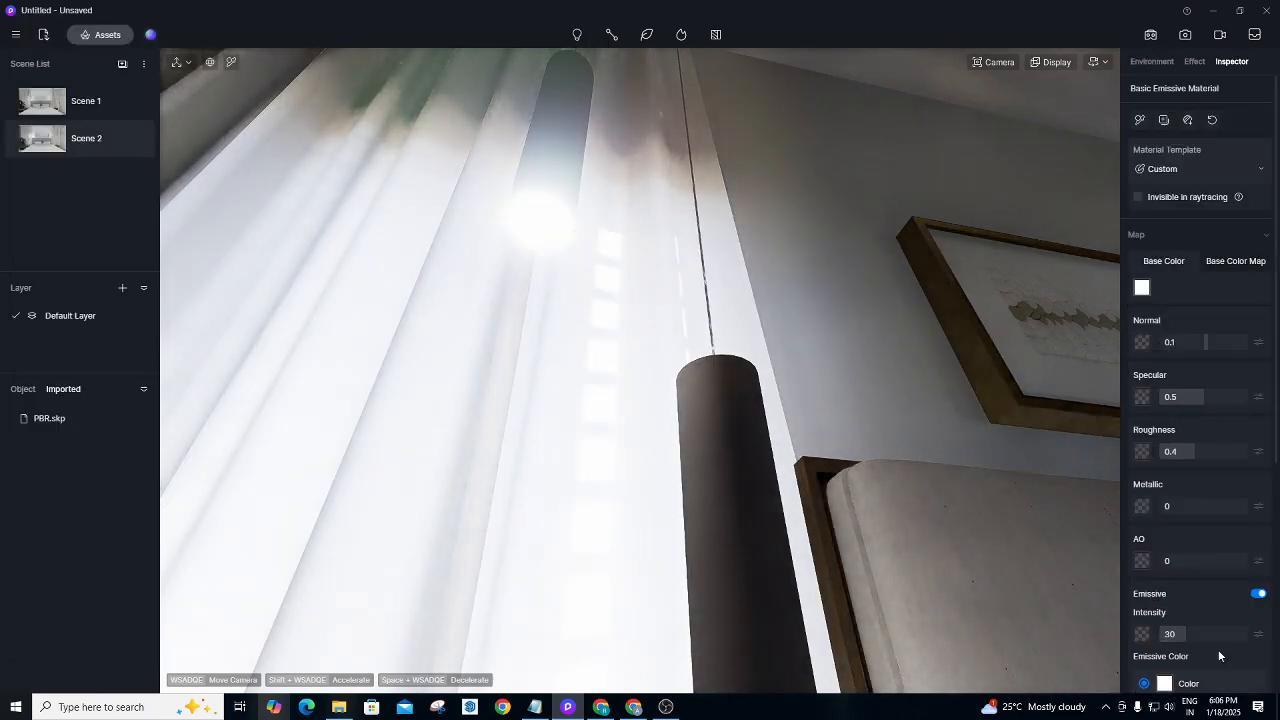
# Switch the pendant light's emissive colour to Temperature and set it to 3400.
pyautogui.scroll(-2, 1200, 620)
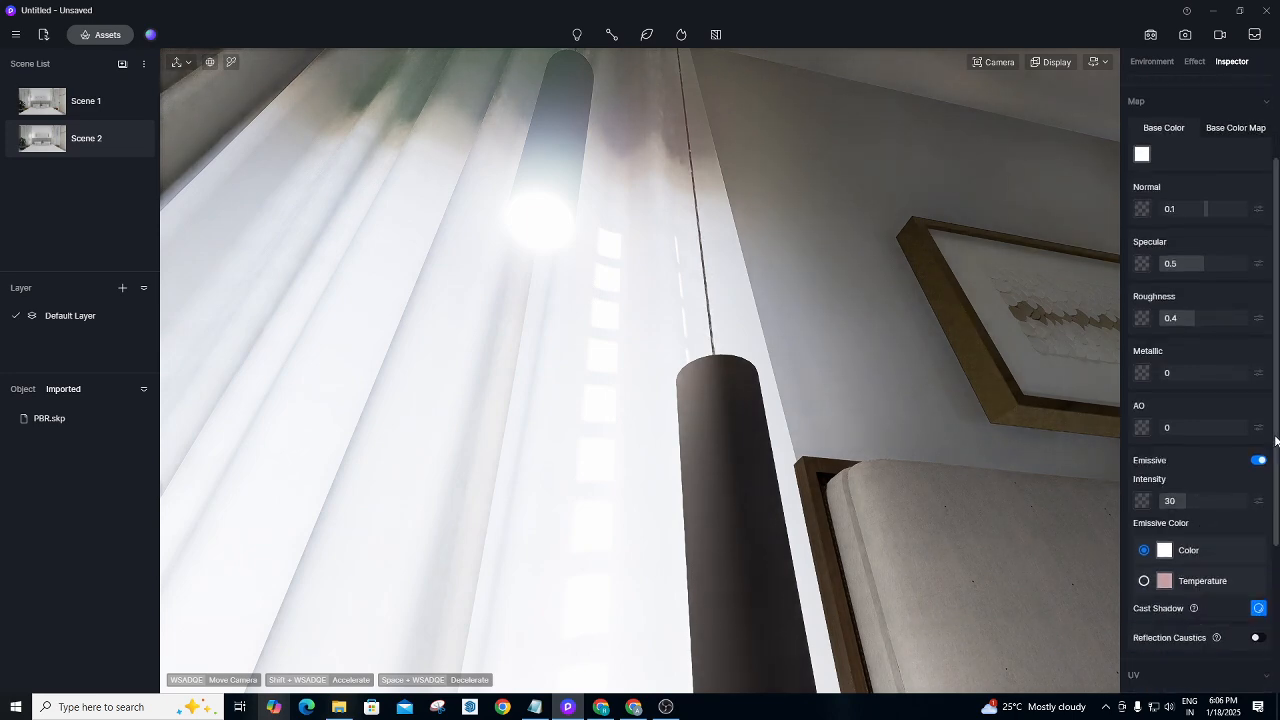
pyautogui.click(1145, 581)
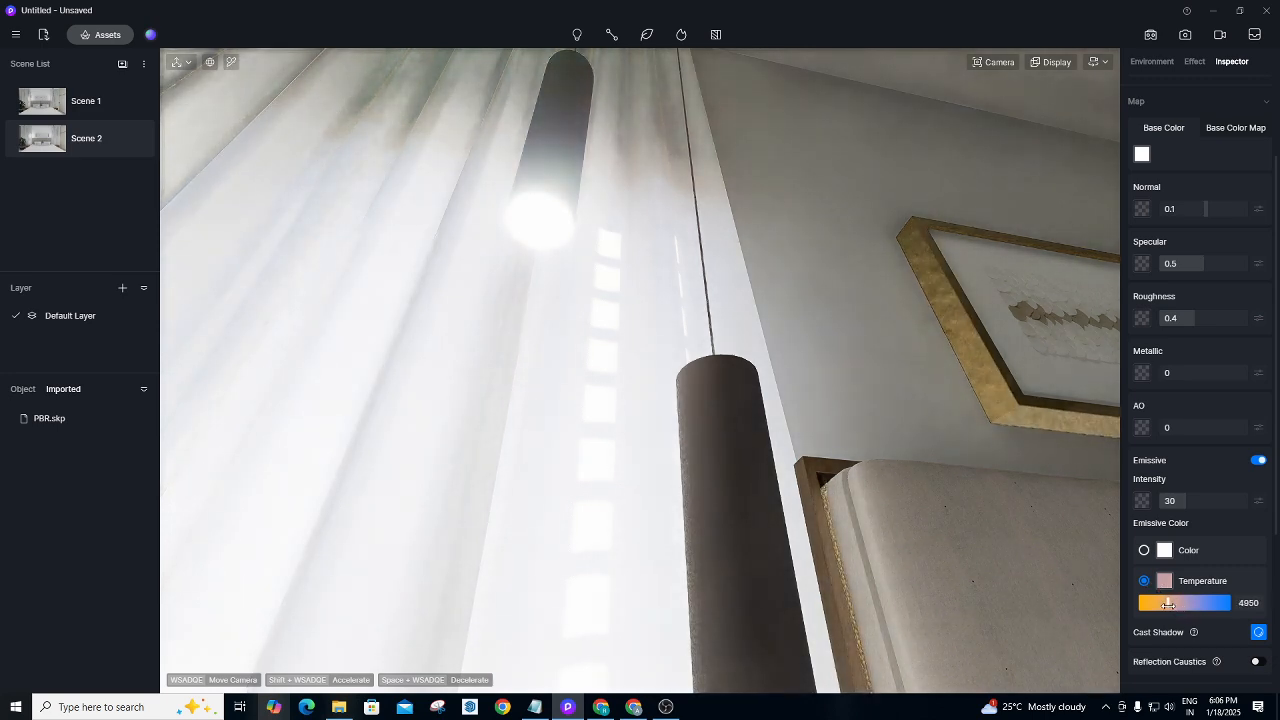
pyautogui.moveTo(1178, 604); pyautogui.dragTo(1155, 605)
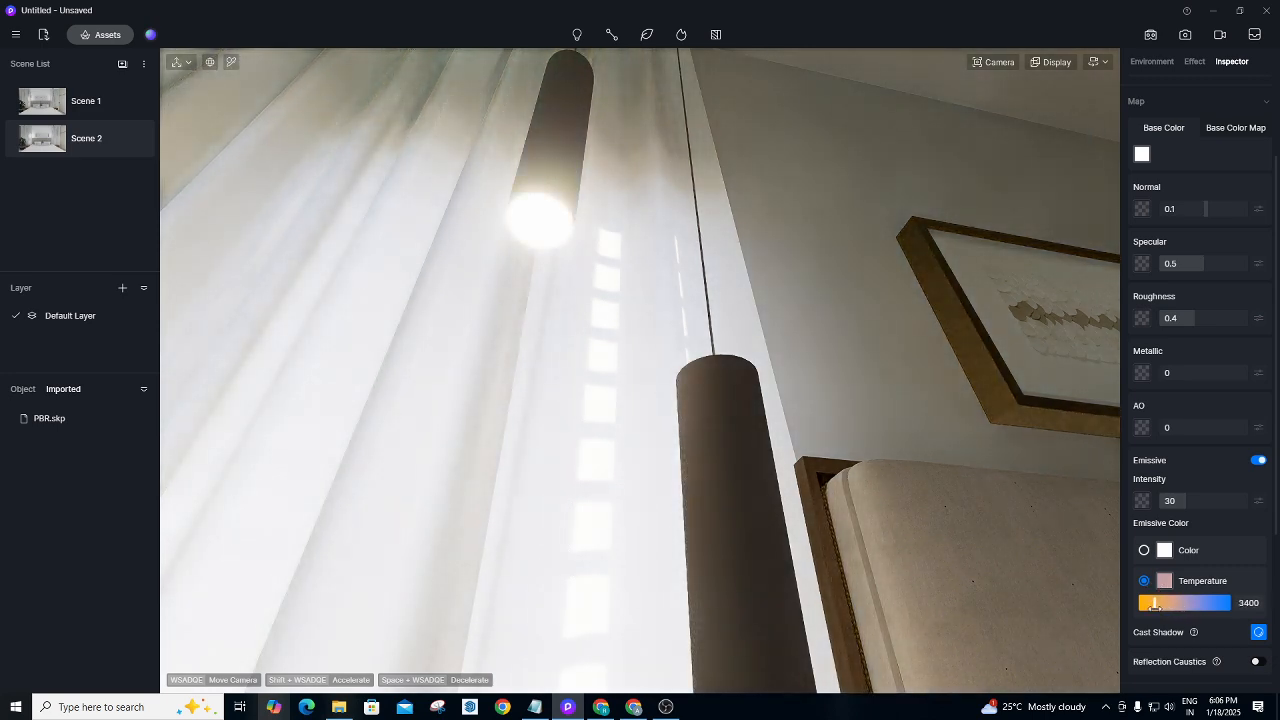
# Return to the Scene 2 view and set the emissive material's temperature to 4250.
pyautogui.click(84, 141)
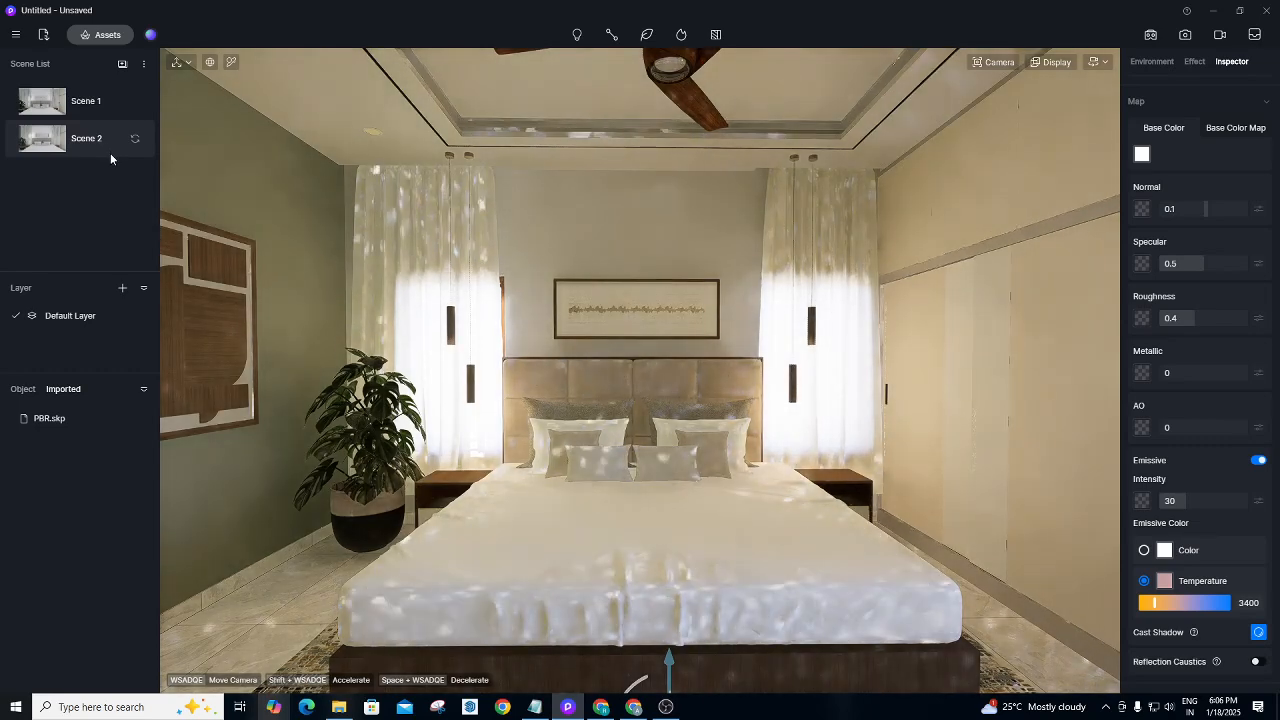
pyautogui.press('i')
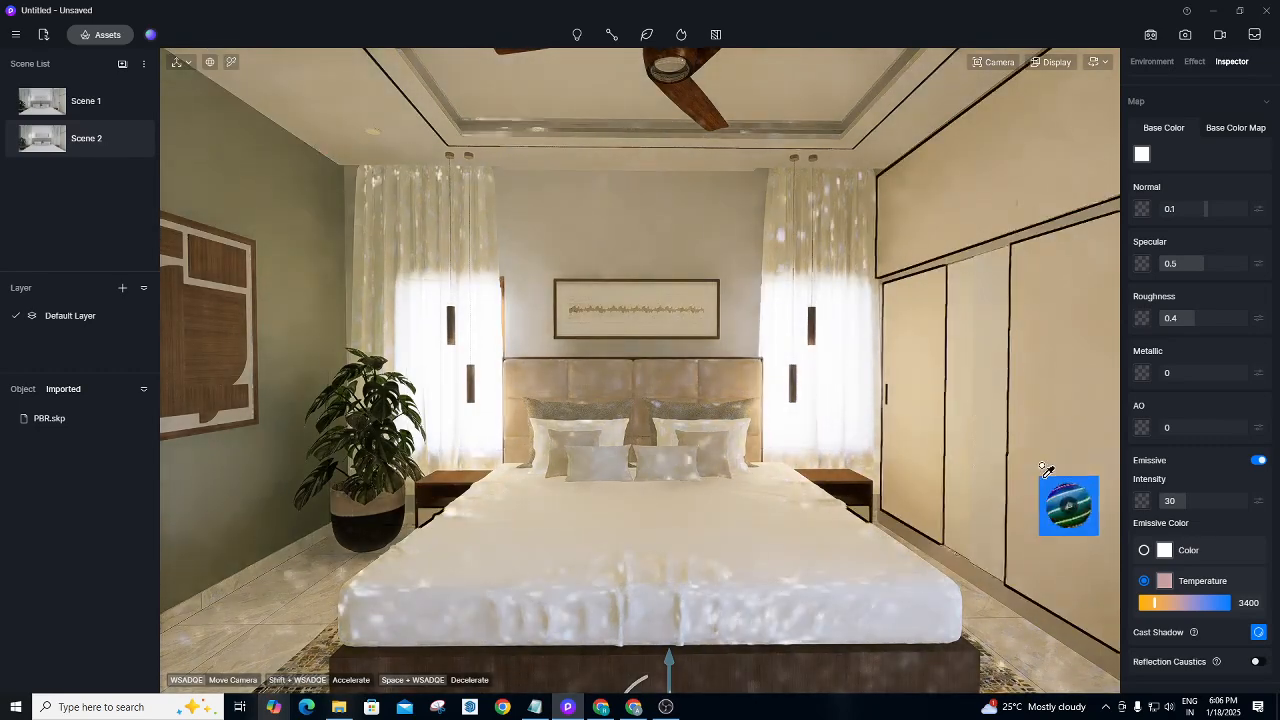
pyautogui.moveTo(1155, 600); pyautogui.dragTo(1162, 601)
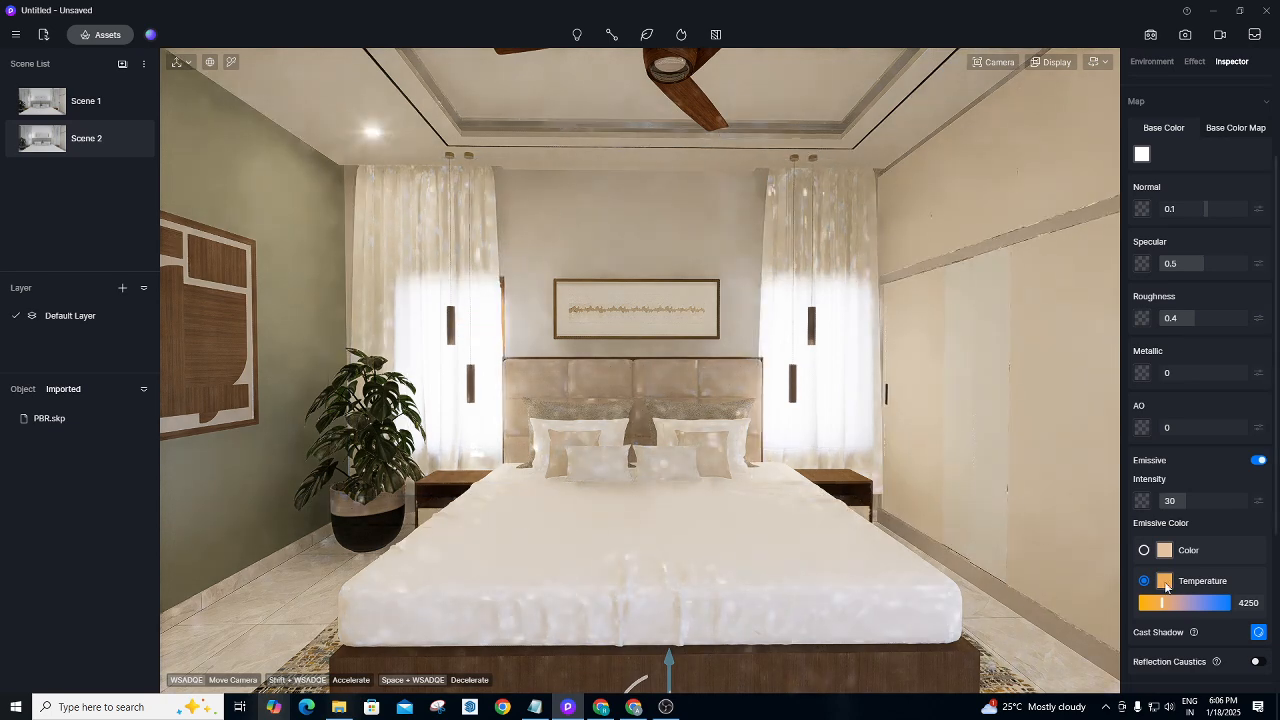
# Set the white balance to 5774 in the post-processing effects.
pyautogui.click(1193, 63)
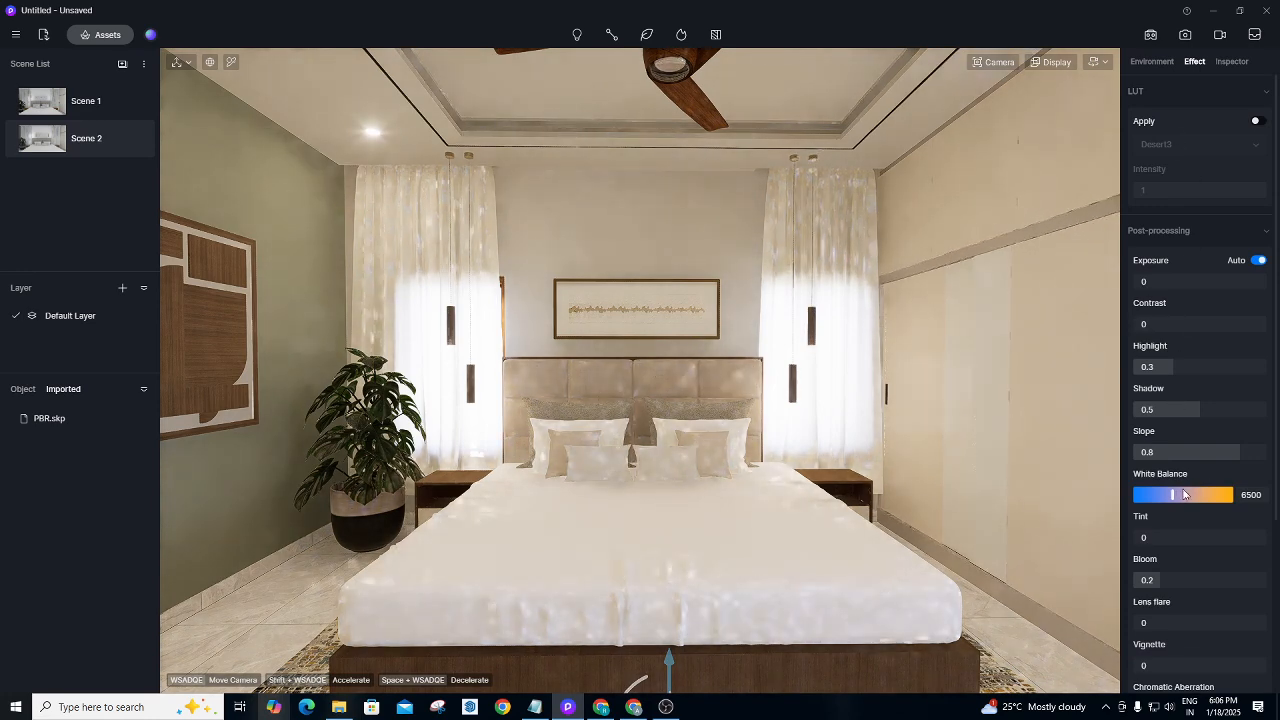
pyautogui.moveTo(1172, 495); pyautogui.dragTo(1170, 495)
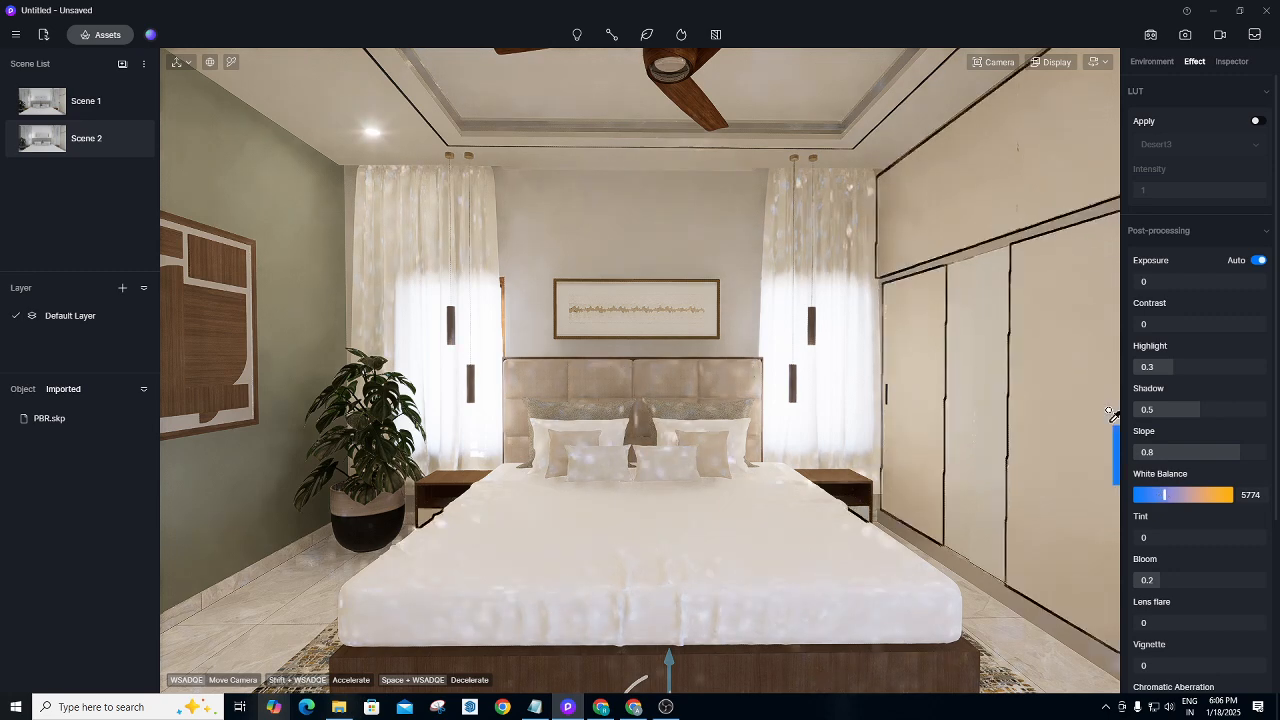
# Search the material library for Plastic and apply Ordinary Light Plastic to the ceiling fan blades.
pyautogui.click(88, 36)
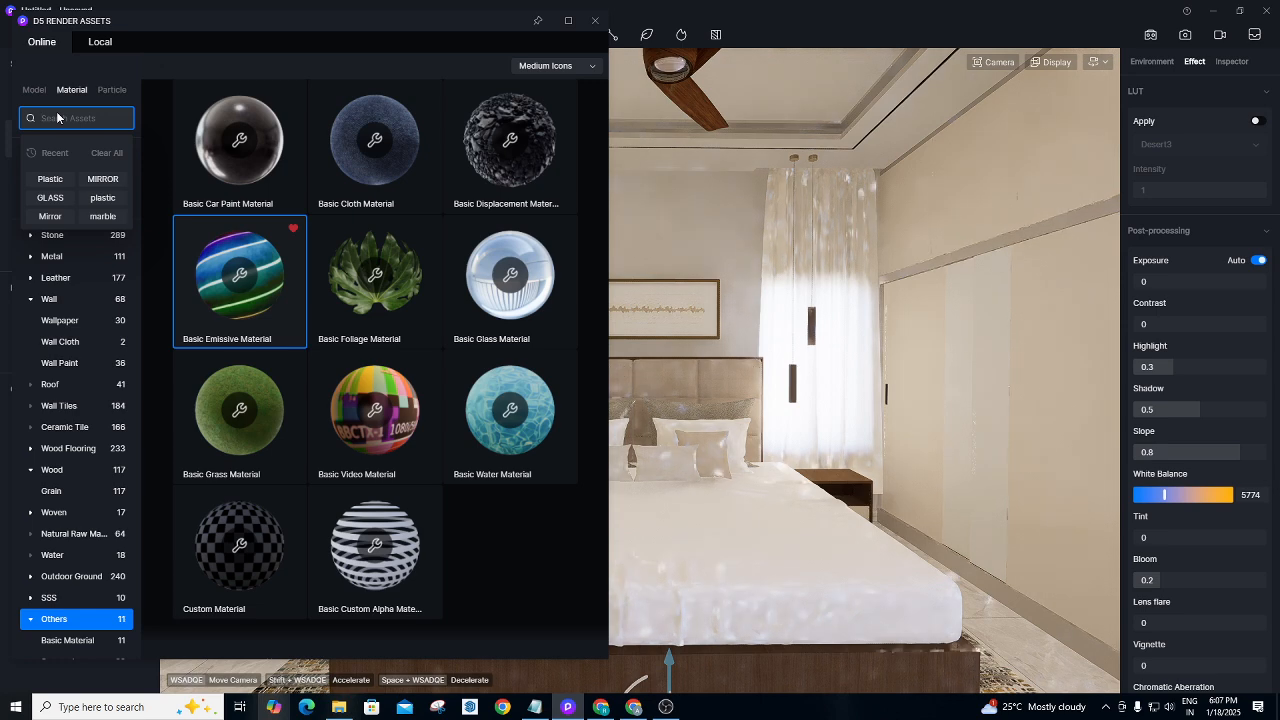
pyautogui.click(52, 179)
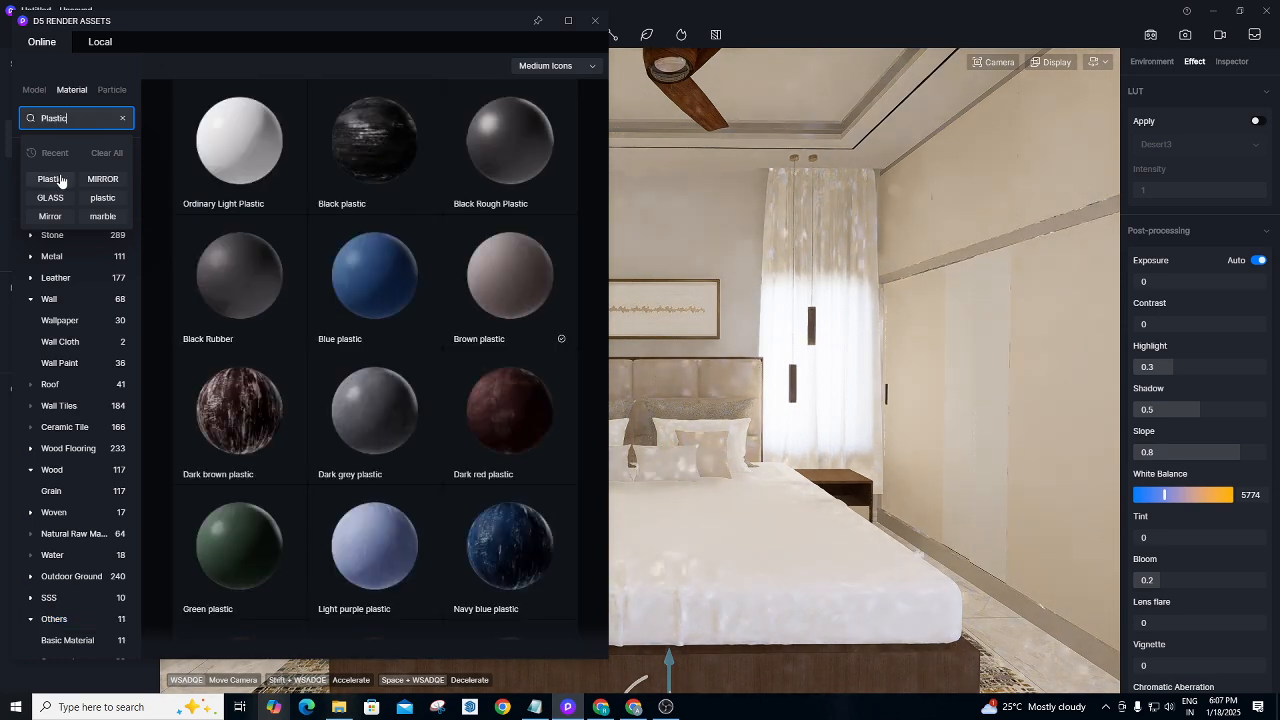
pyautogui.click(226, 141)
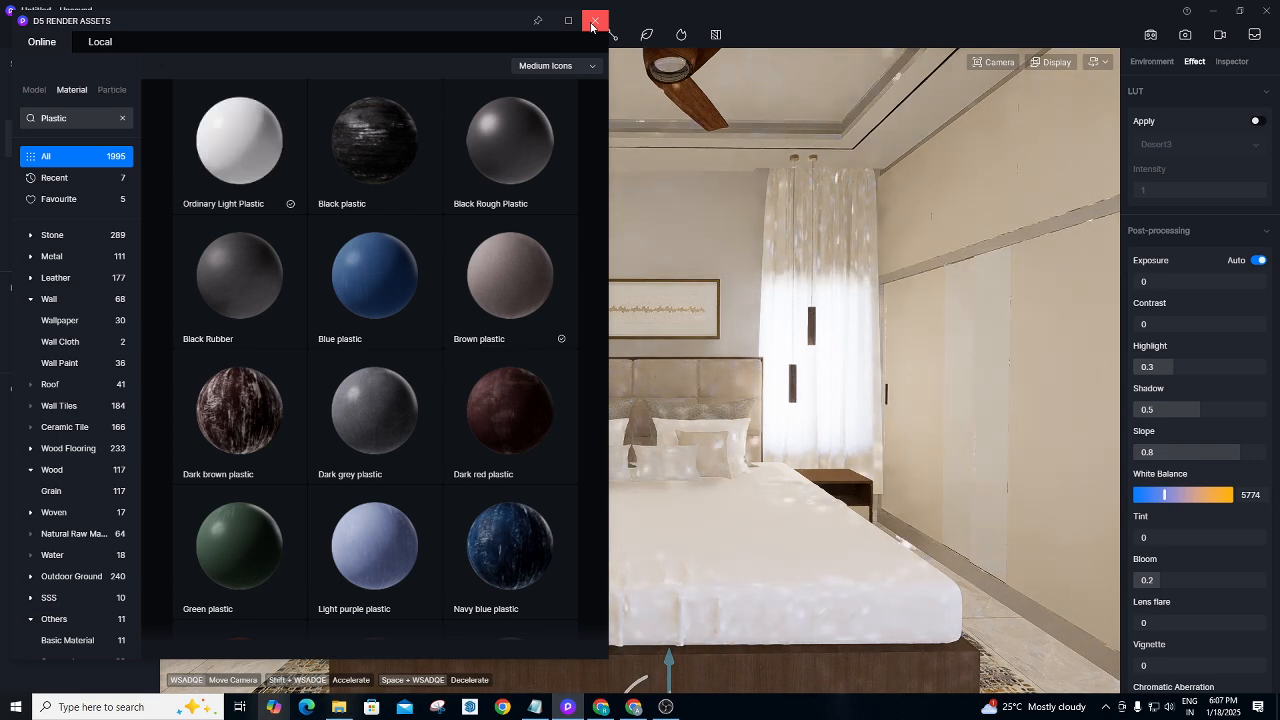
pyautogui.click(594, 21)
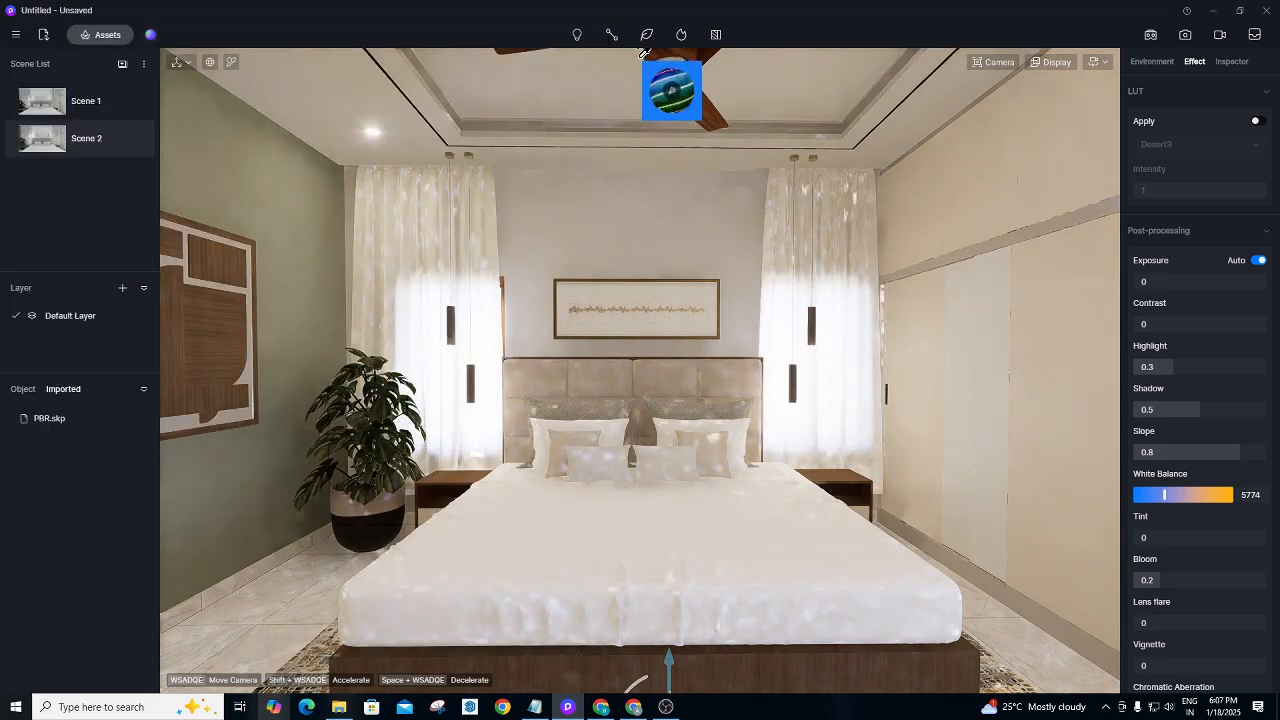
pyautogui.click(105, 34)
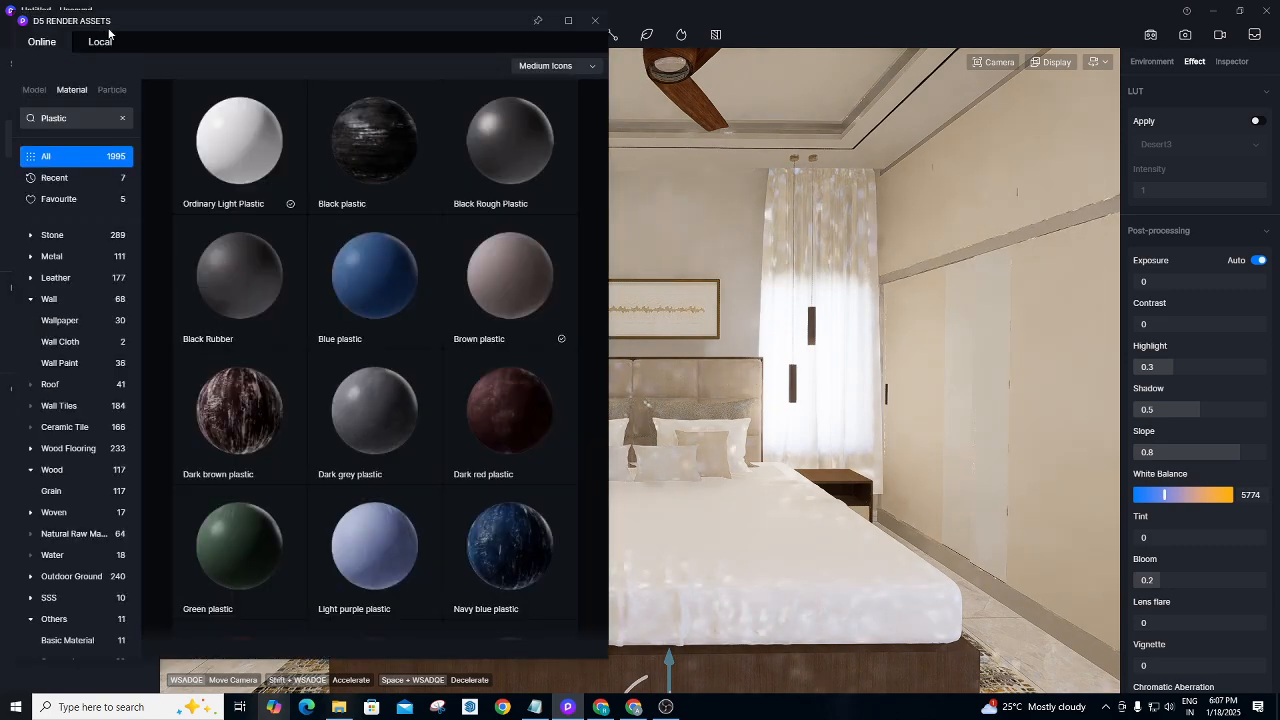
pyautogui.click(690, 95)
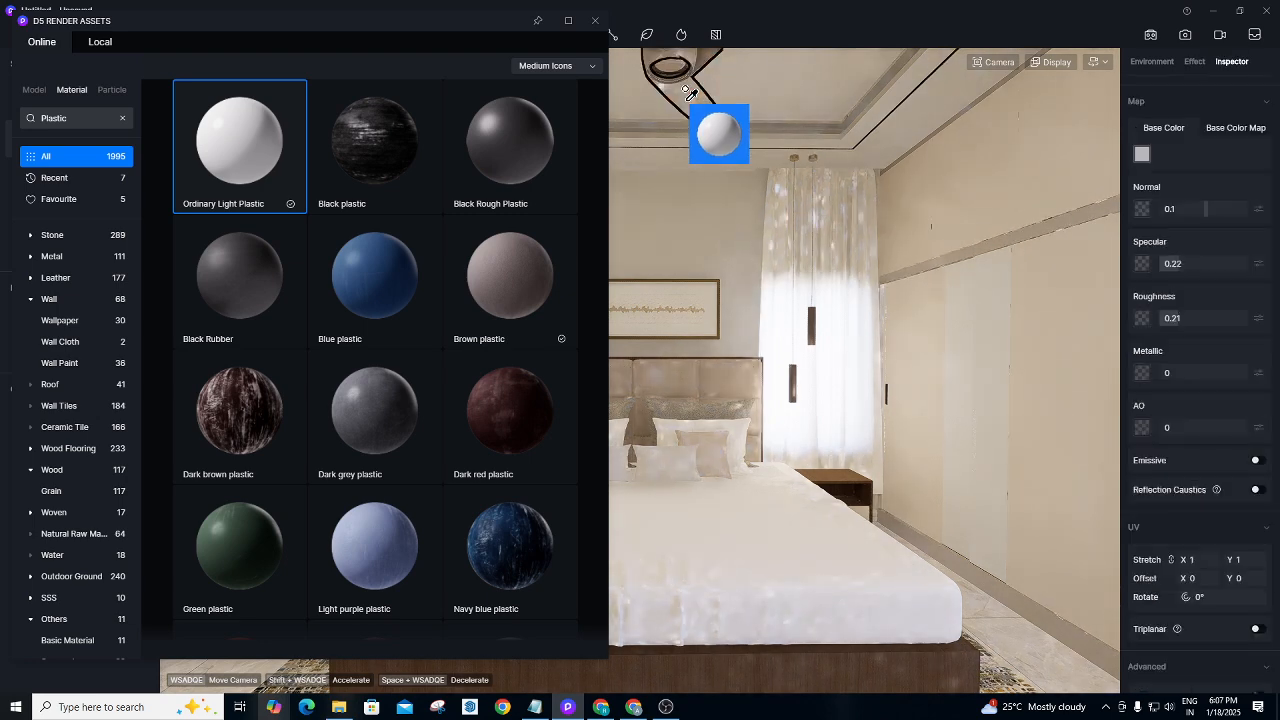
# Set the fan material's base colour to a brown with HSV 34, 58, 54 and close the material library.
pyautogui.click(1142, 155)
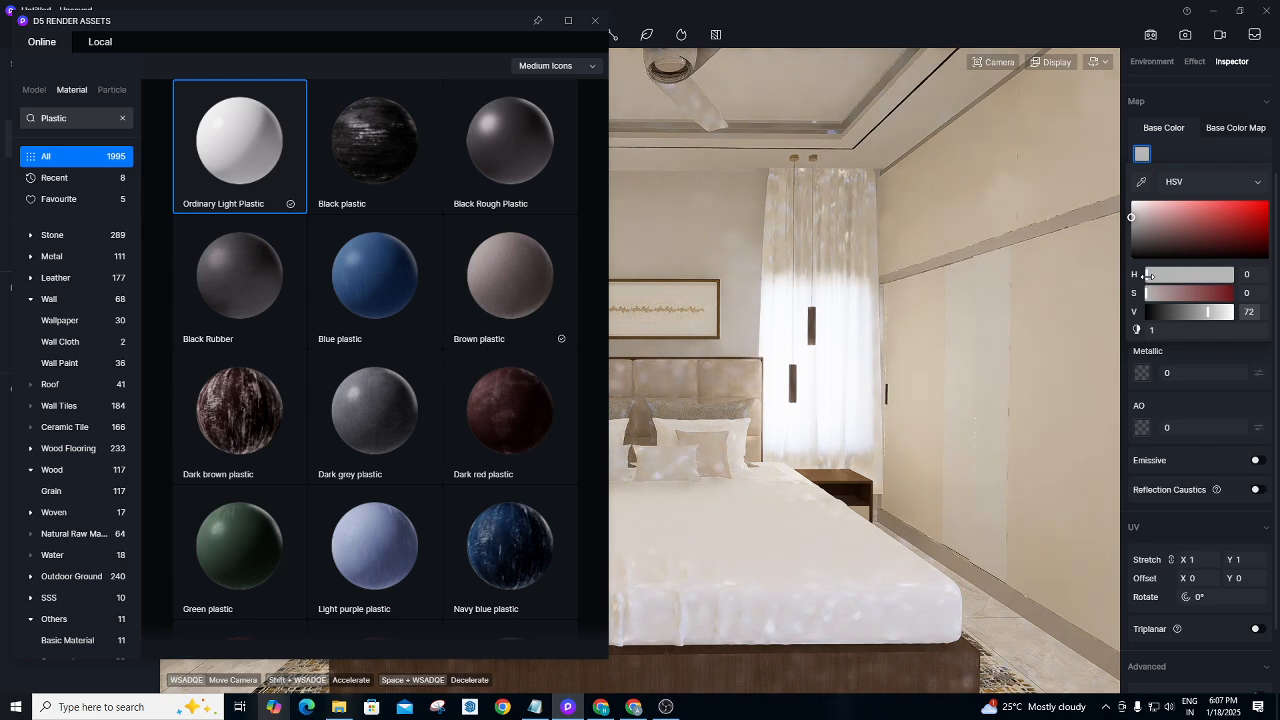
pyautogui.moveTo(1148, 276); pyautogui.dragTo(1183, 293)
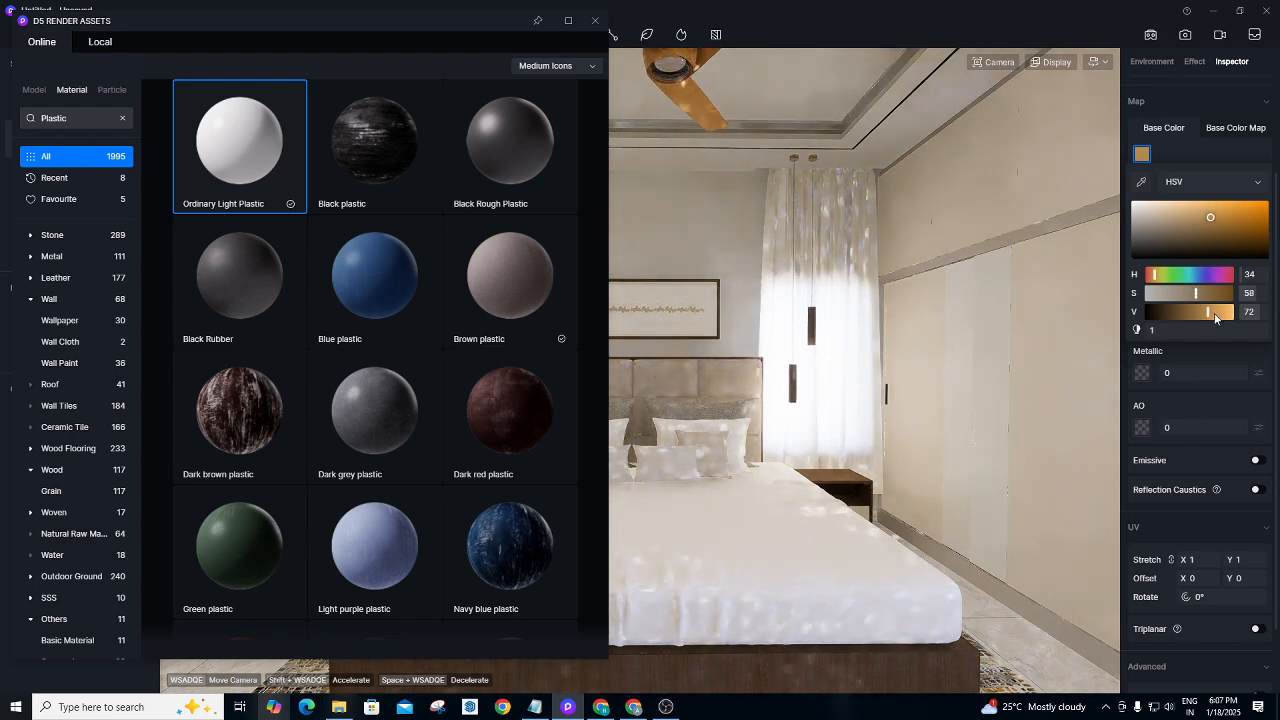
pyautogui.moveTo(1214, 316); pyautogui.dragTo(1196, 312)
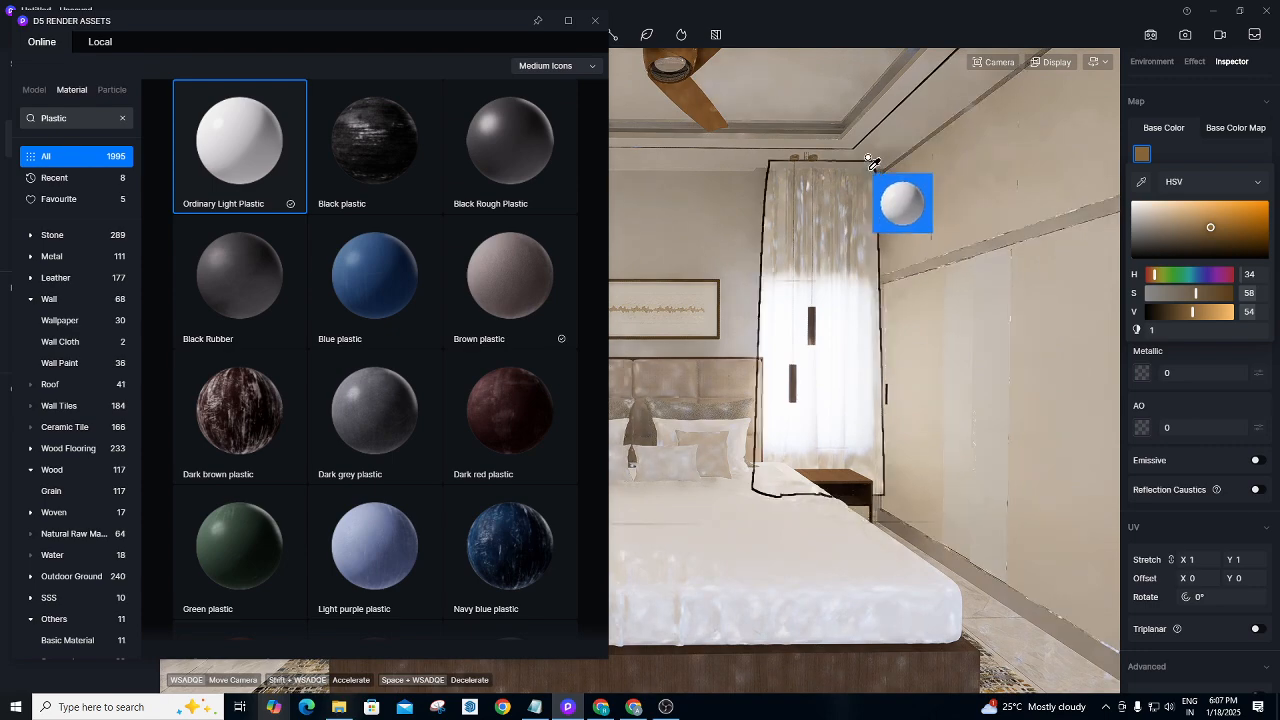
pyautogui.click(597, 21)
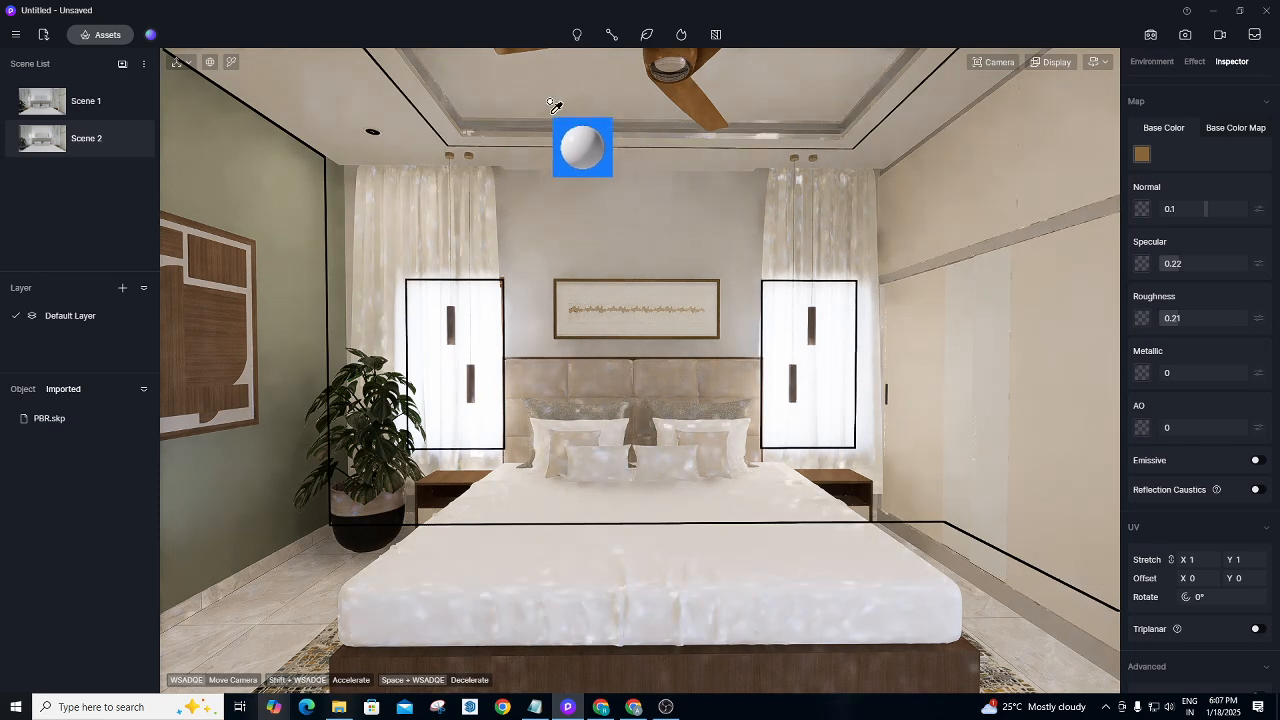
# Clear the Plastic search in the material library and list the materials of the Others category.
pyautogui.click(105, 34)
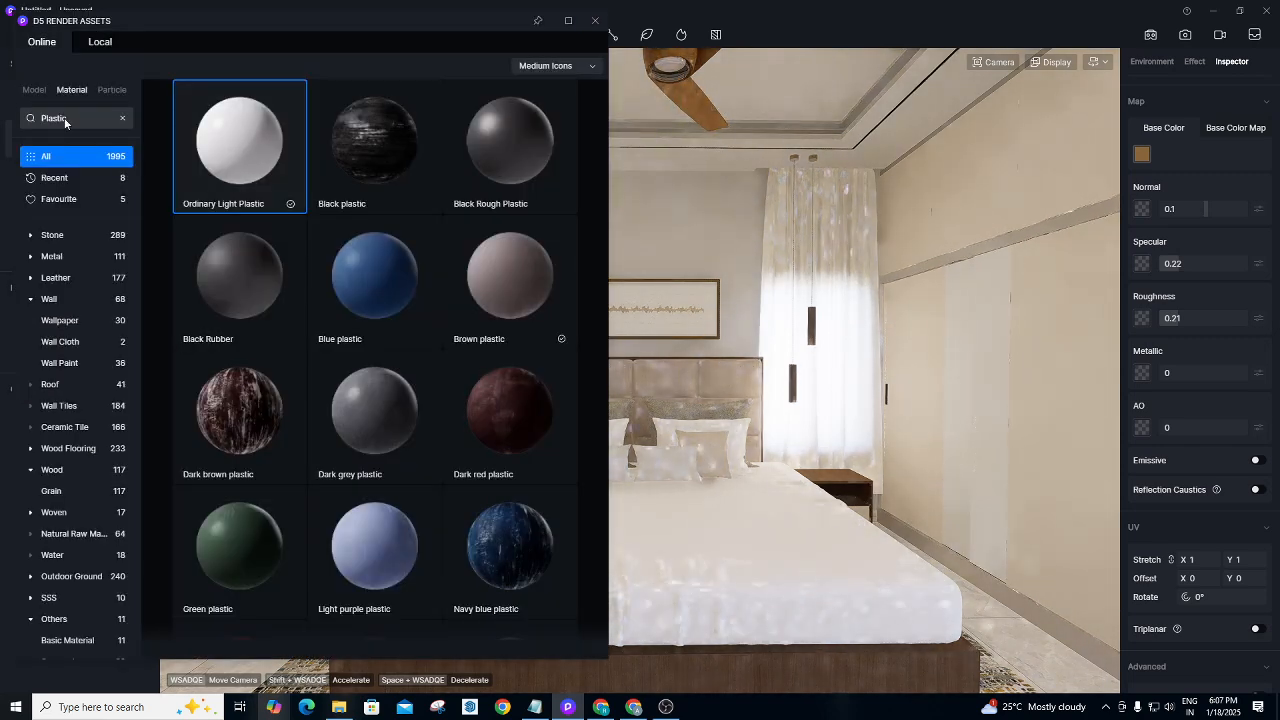
pyautogui.click(122, 119)
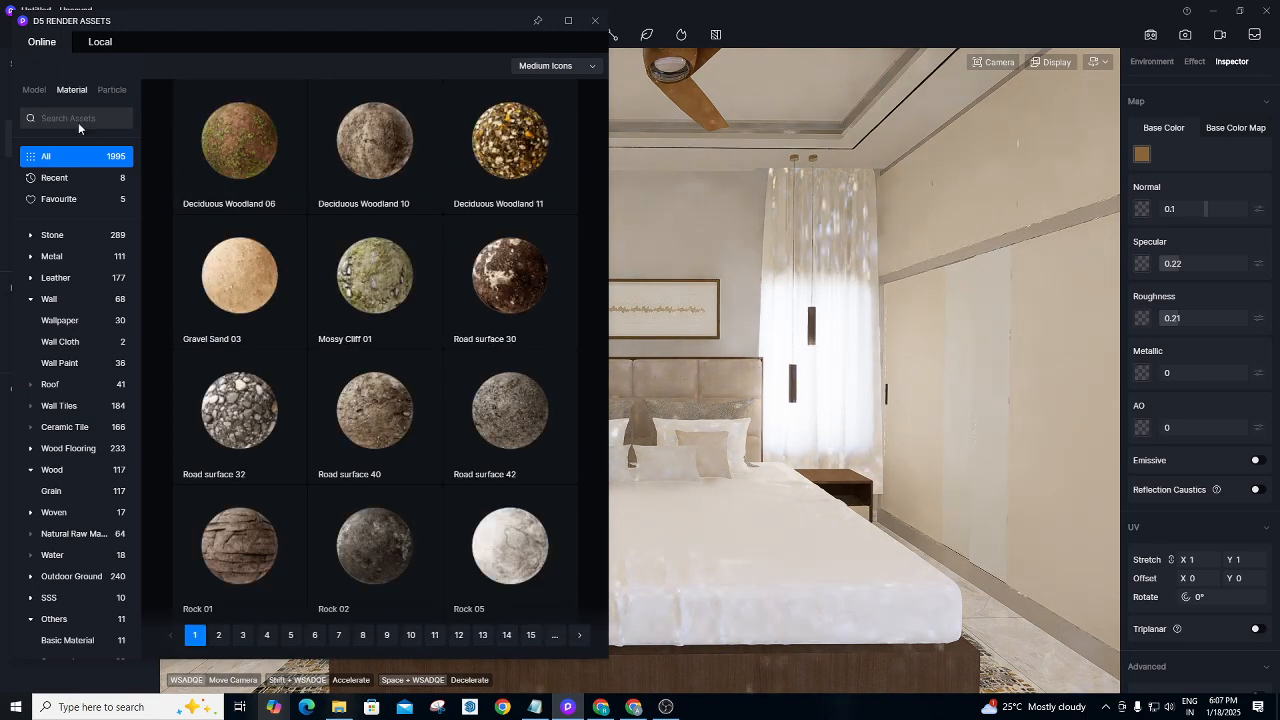
pyautogui.click(74, 116)
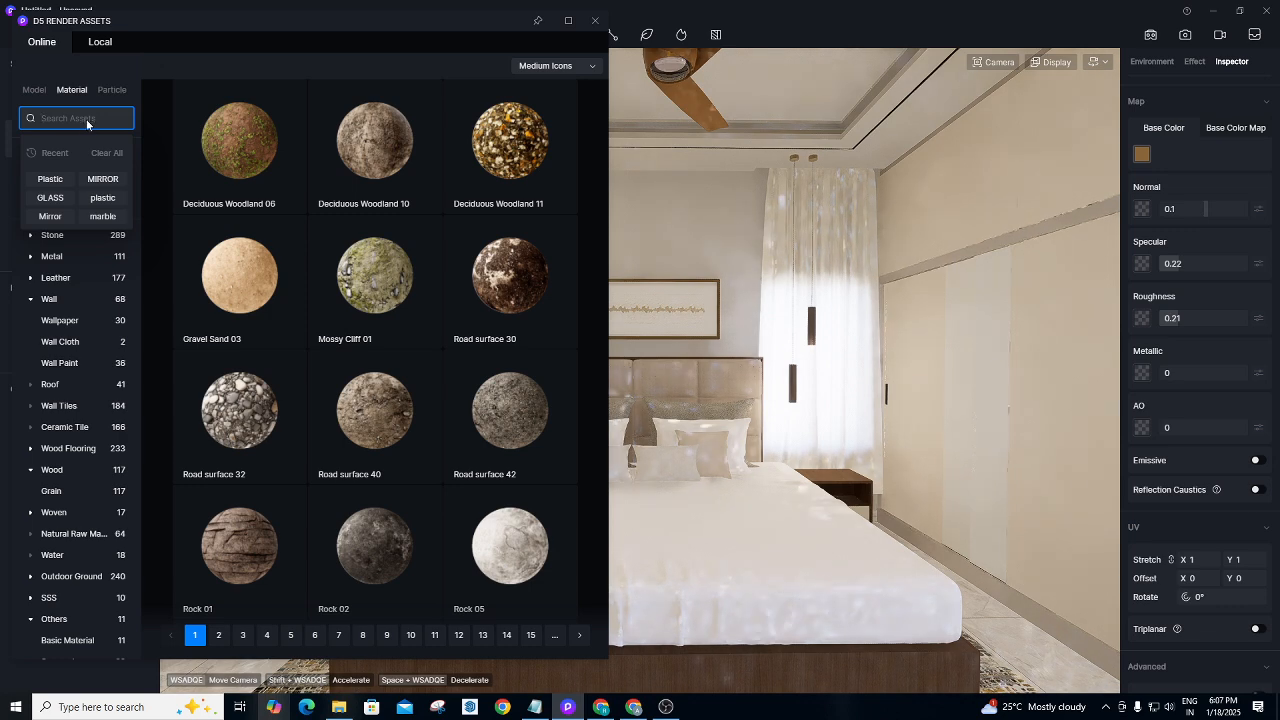
pyautogui.click(72, 89)
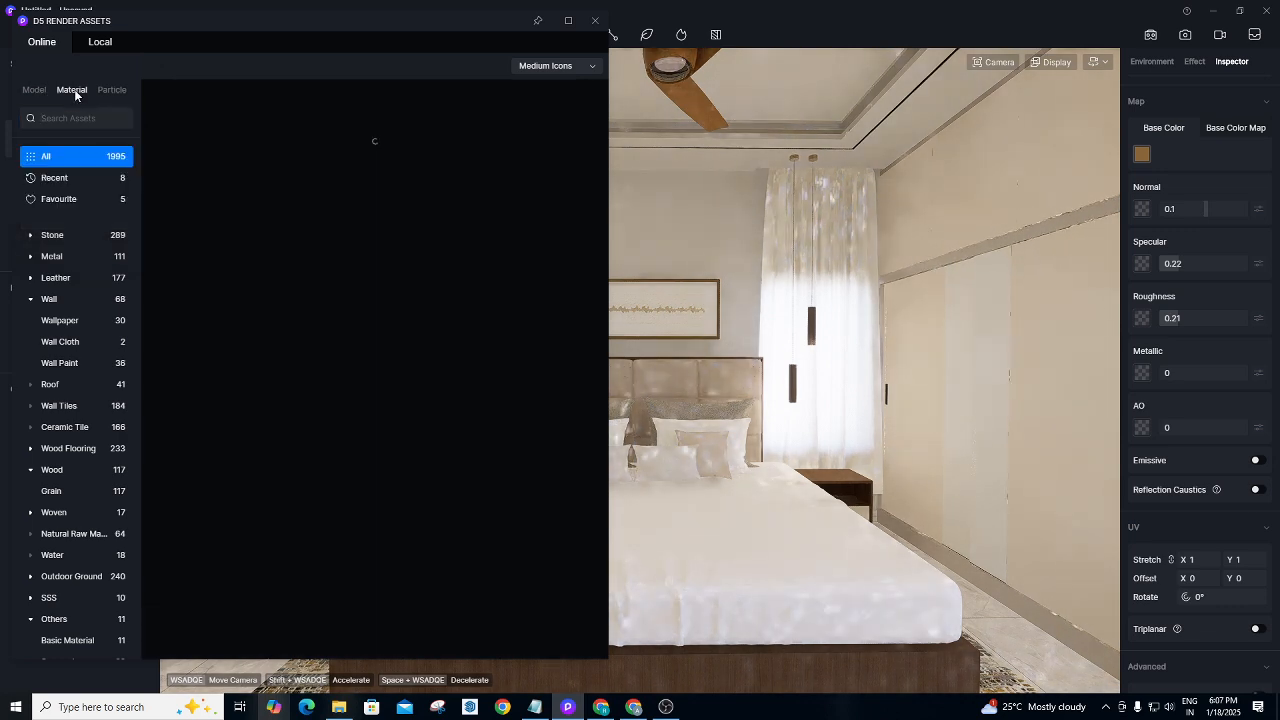
pyautogui.click(58, 621)
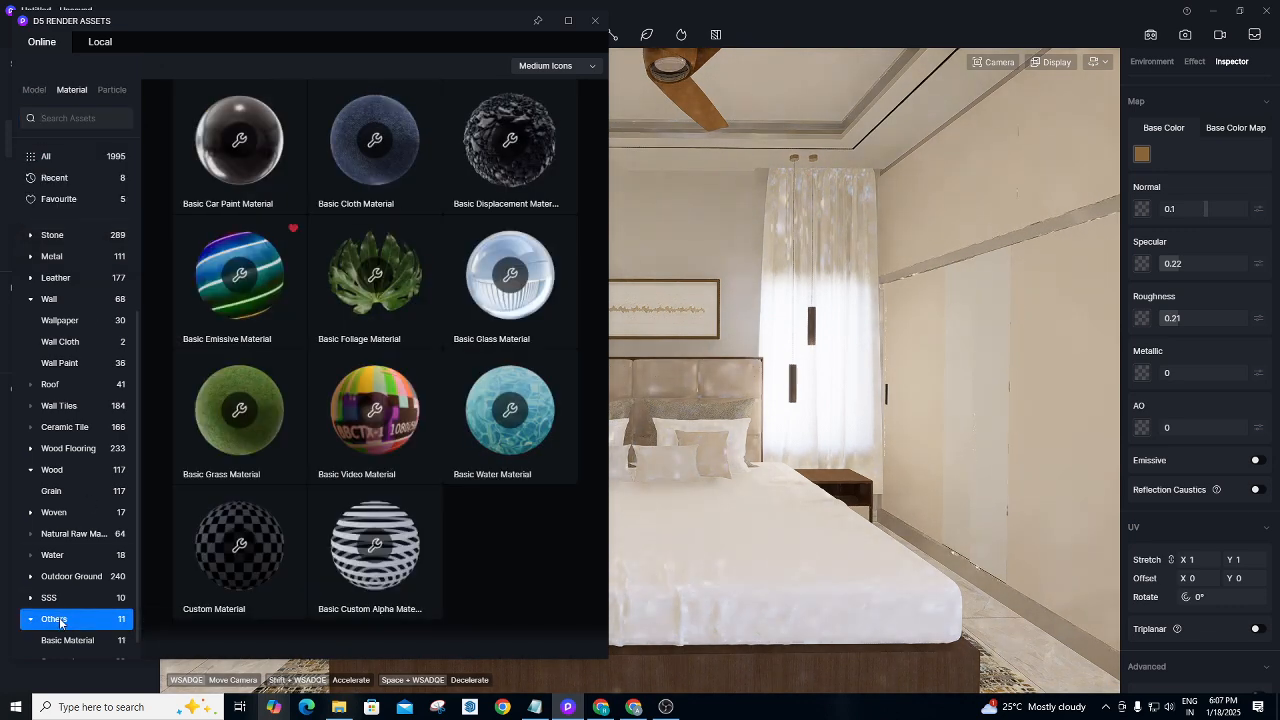
# Try to apply the Basic Emissive Material to the ceiling fan's light from the Scene 2 view.
pyautogui.click(240, 266)
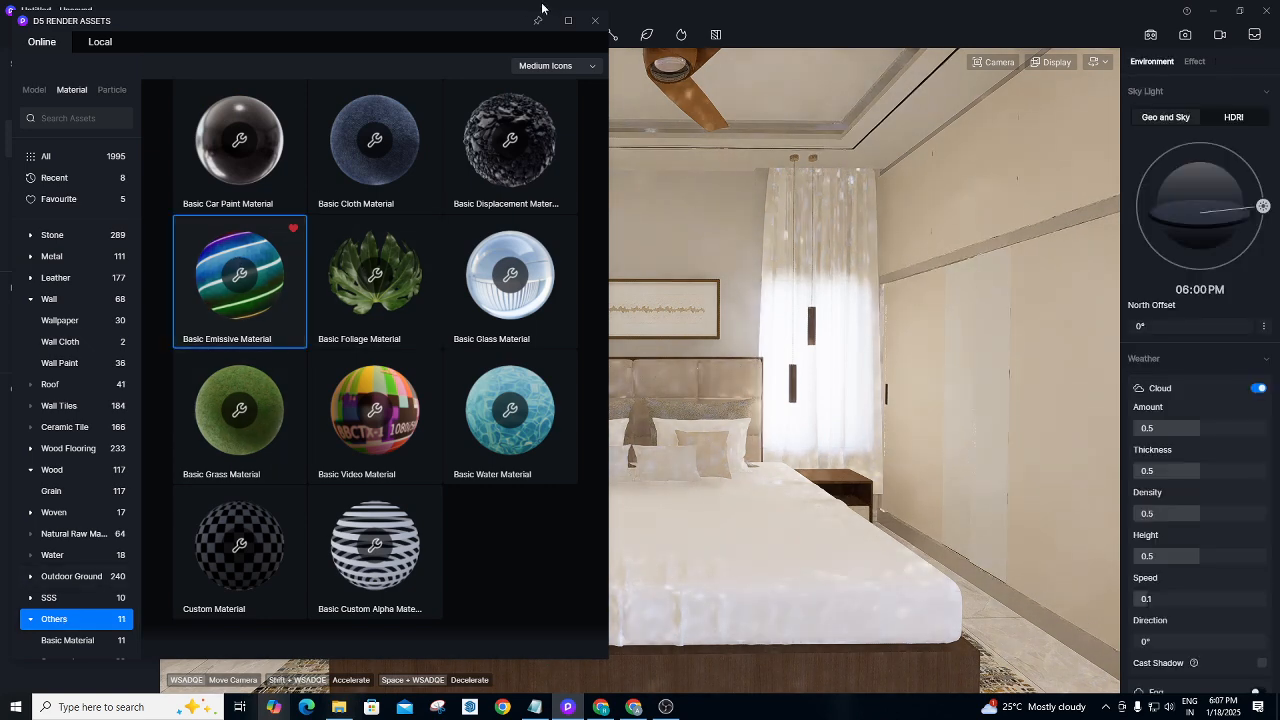
pyautogui.click(593, 22)
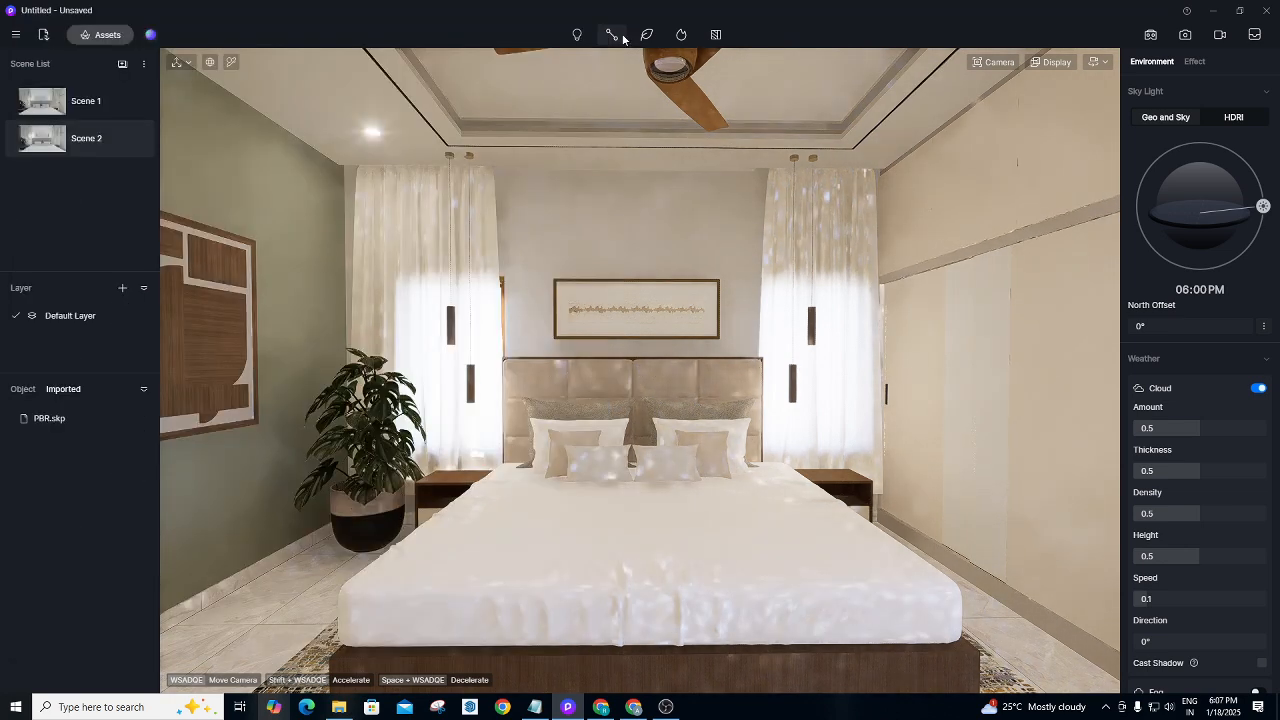
pyautogui.click(675, 70)
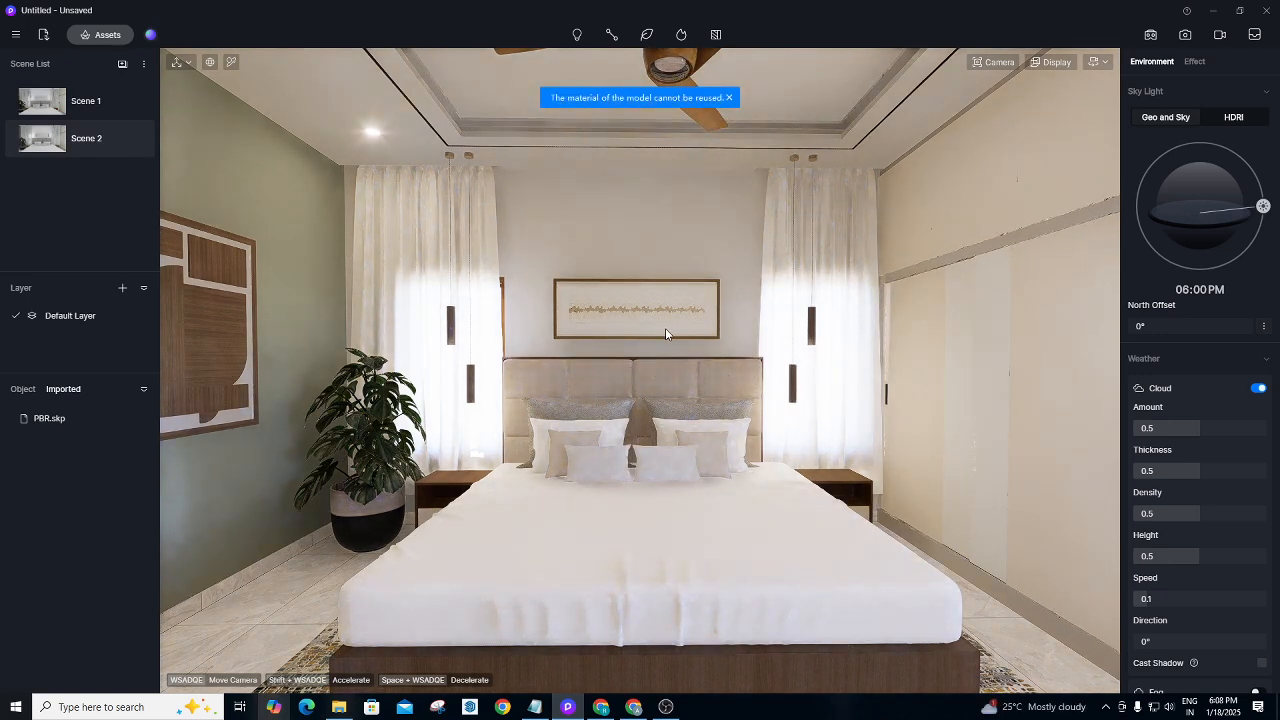
# Reframe the bedroom view from the foot of the bed and save the camera view as a new scene.
pyautogui.scroll(3, 651, 326)
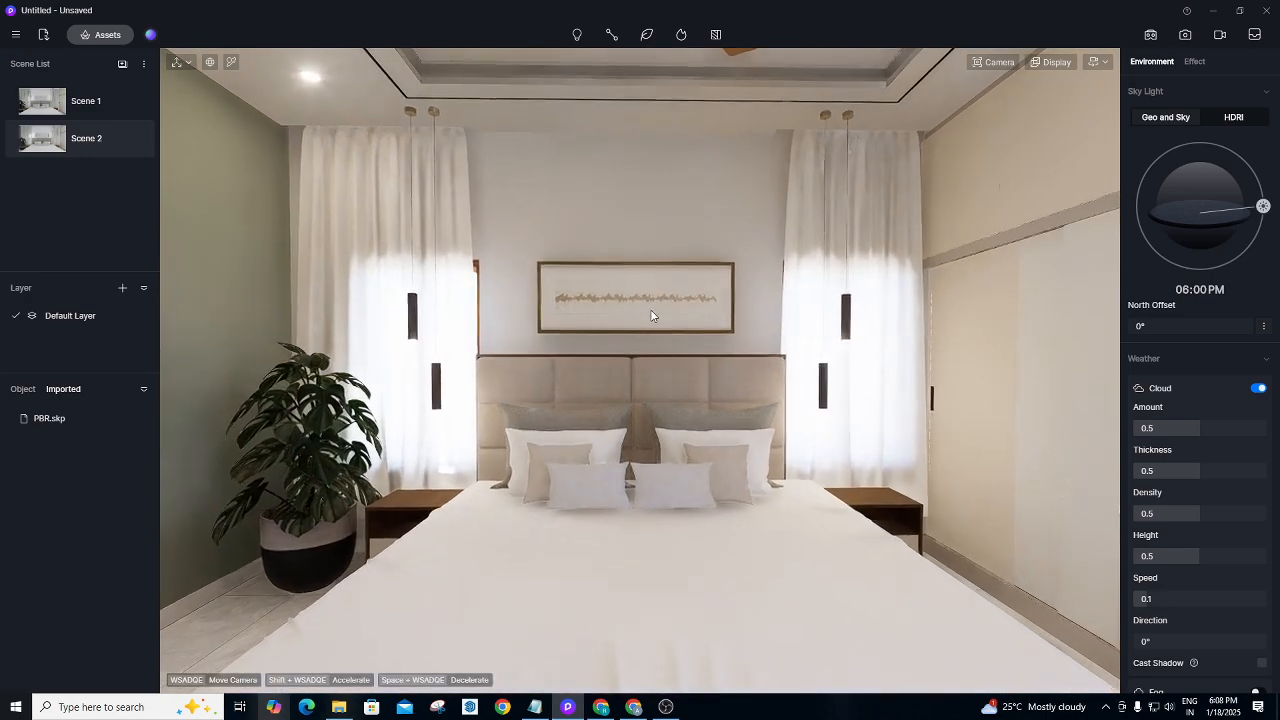
pyautogui.scroll(2, 651, 316)
pyautogui.scroll(-1, 523, 265)
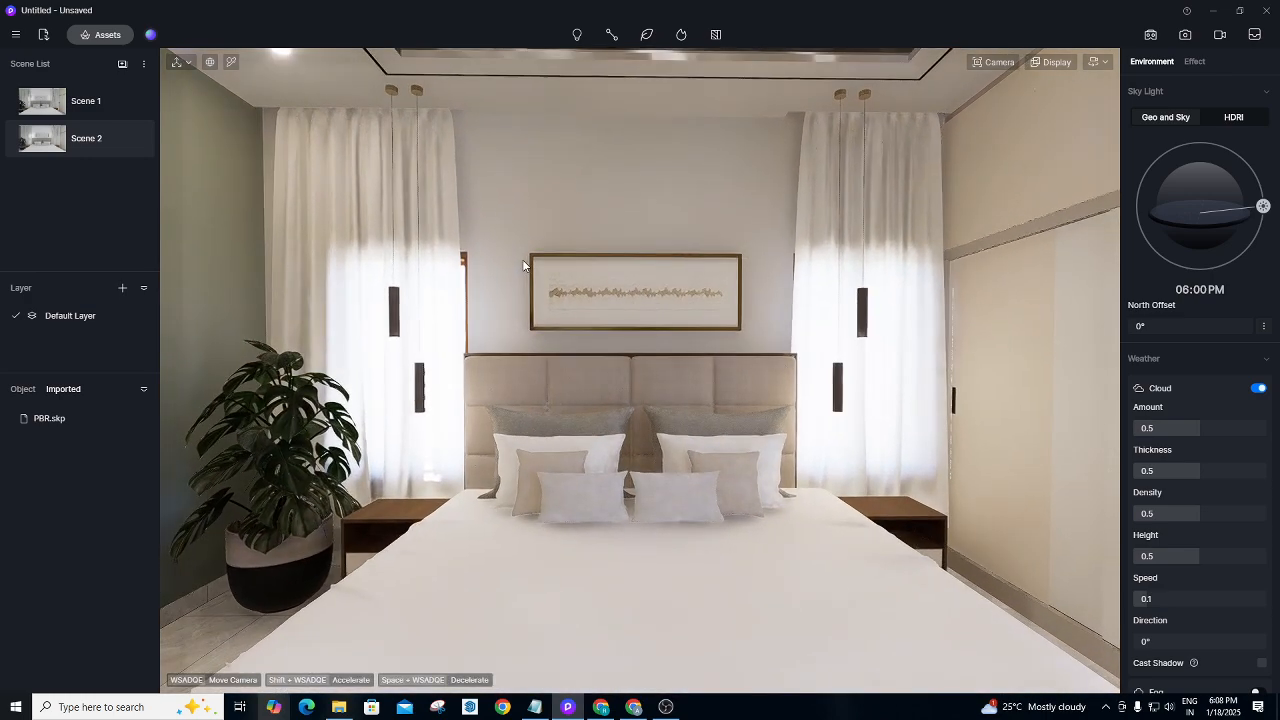
pyautogui.scroll(-1, 523, 265)
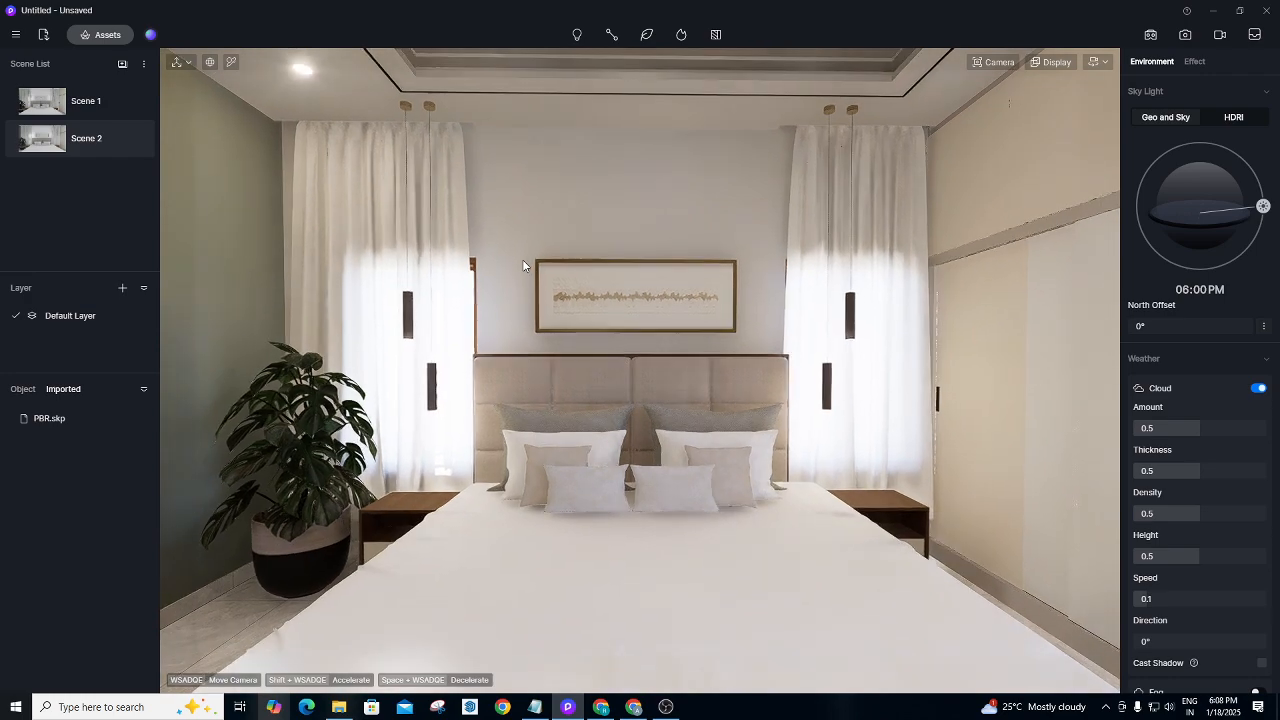
pyautogui.scroll(-1, 523, 265)
pyautogui.scroll(-1, 522, 263)
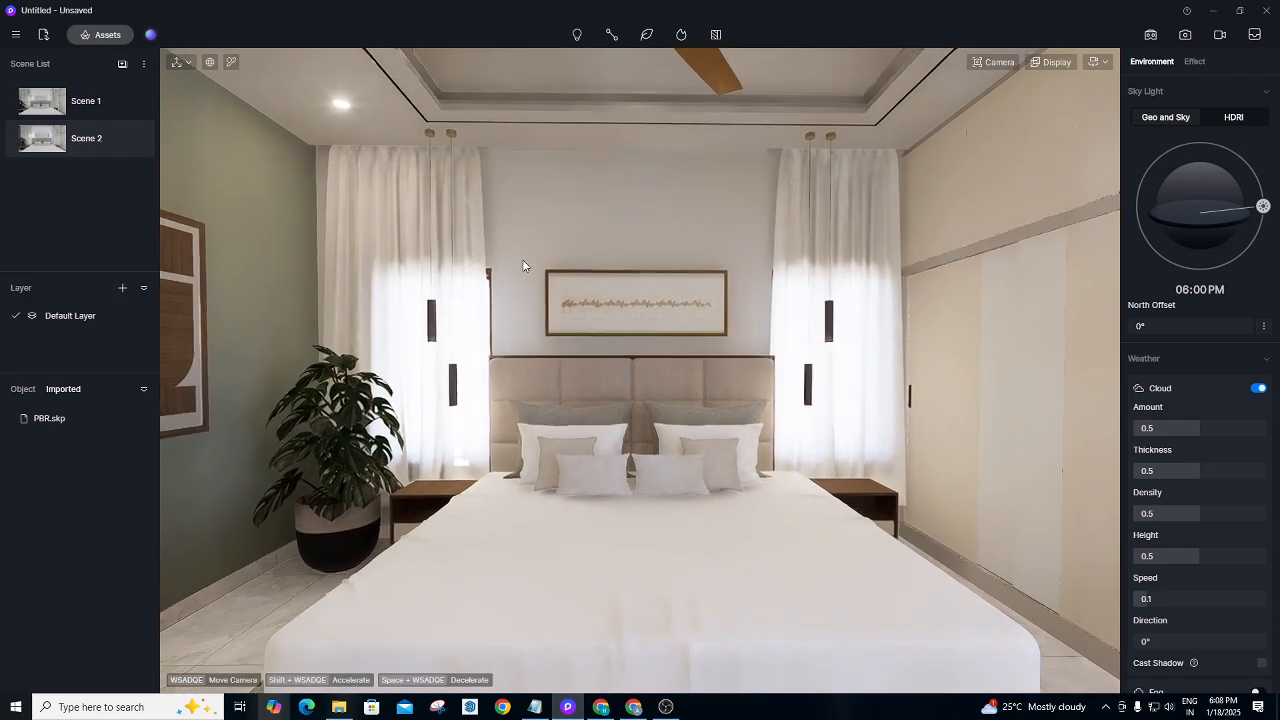
pyautogui.scroll(-1, 522, 263)
pyautogui.scroll(-1, 522, 263)
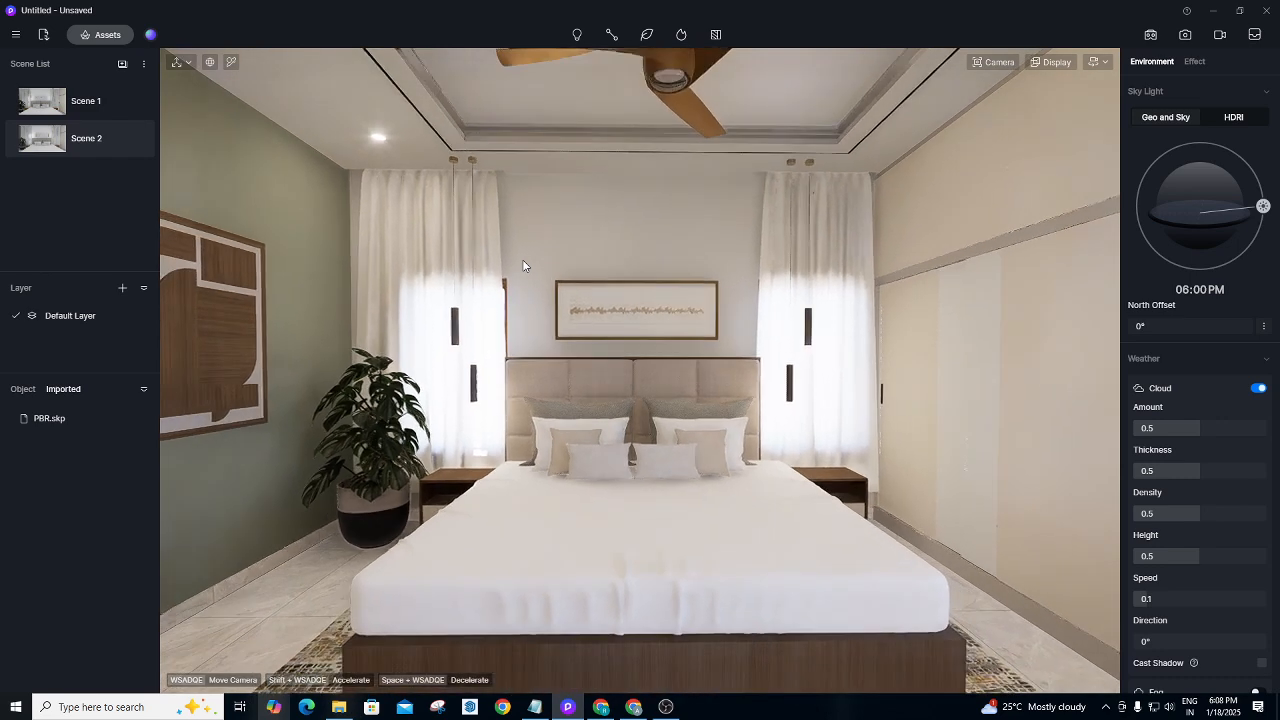
pyautogui.scroll(-1, 522, 263)
pyautogui.scroll(-1, 523, 265)
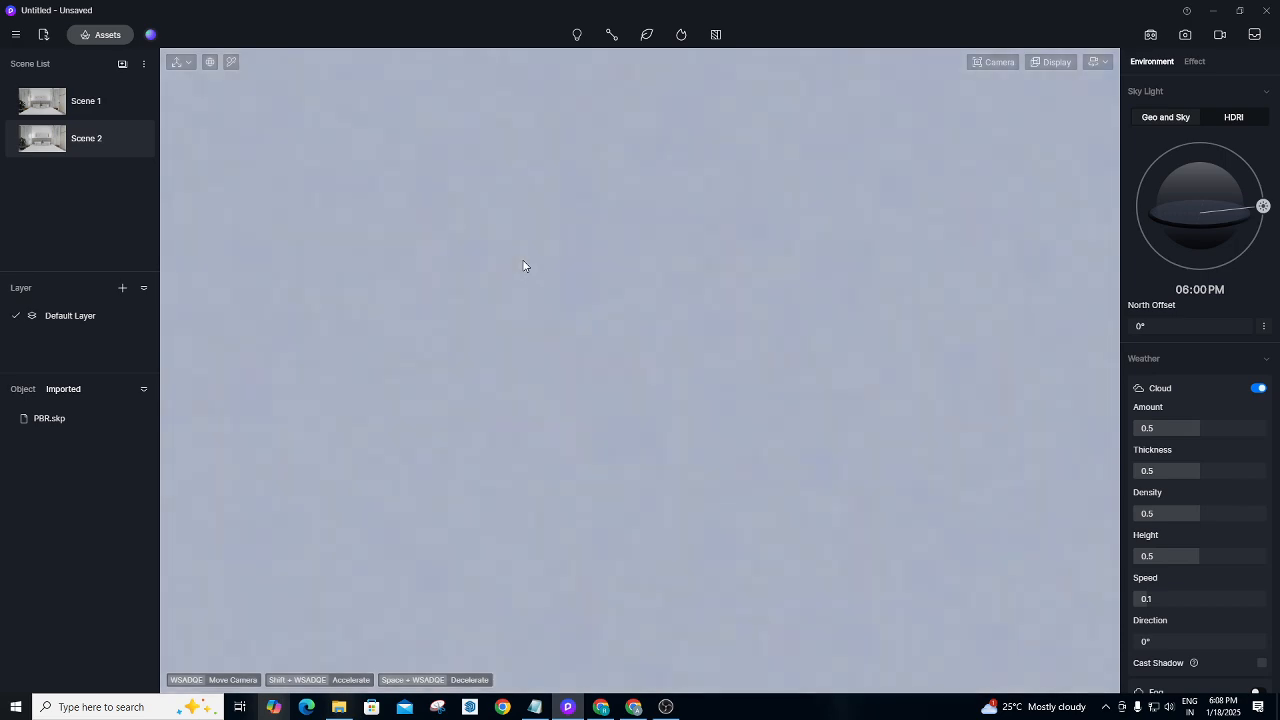
pyautogui.scroll(1, 522, 263)
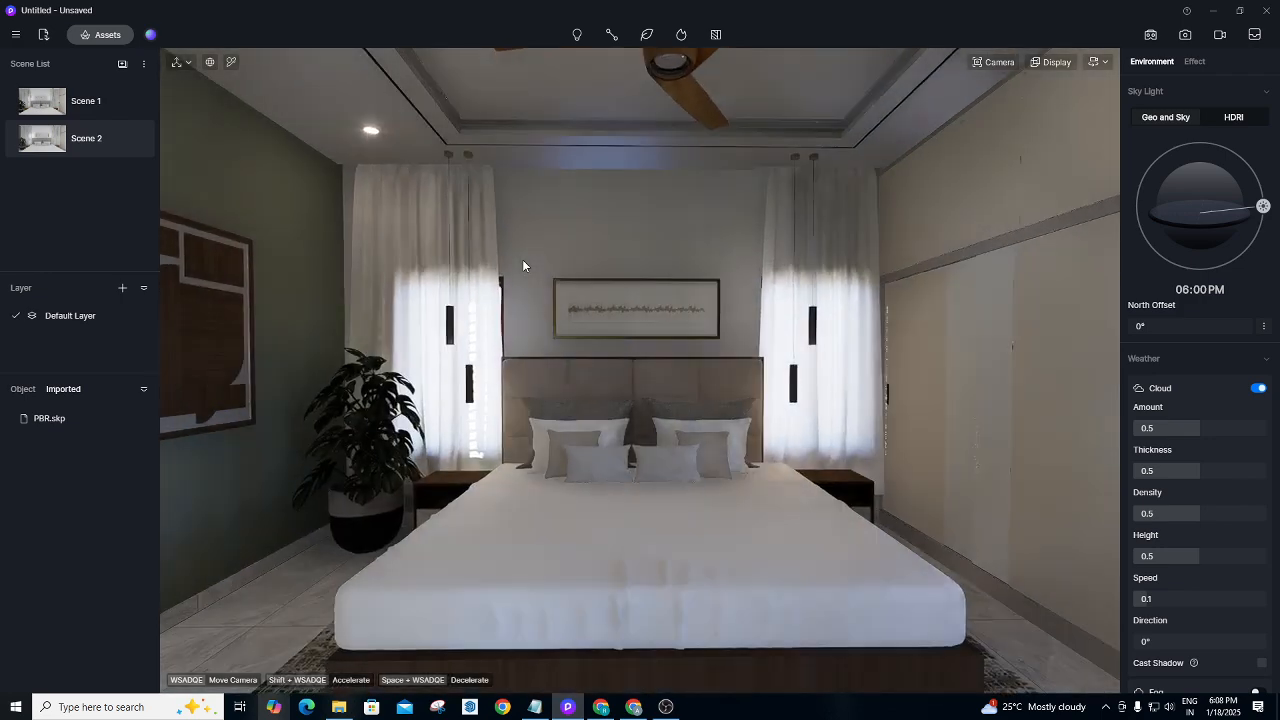
pyautogui.scroll(-1, 342, 164)
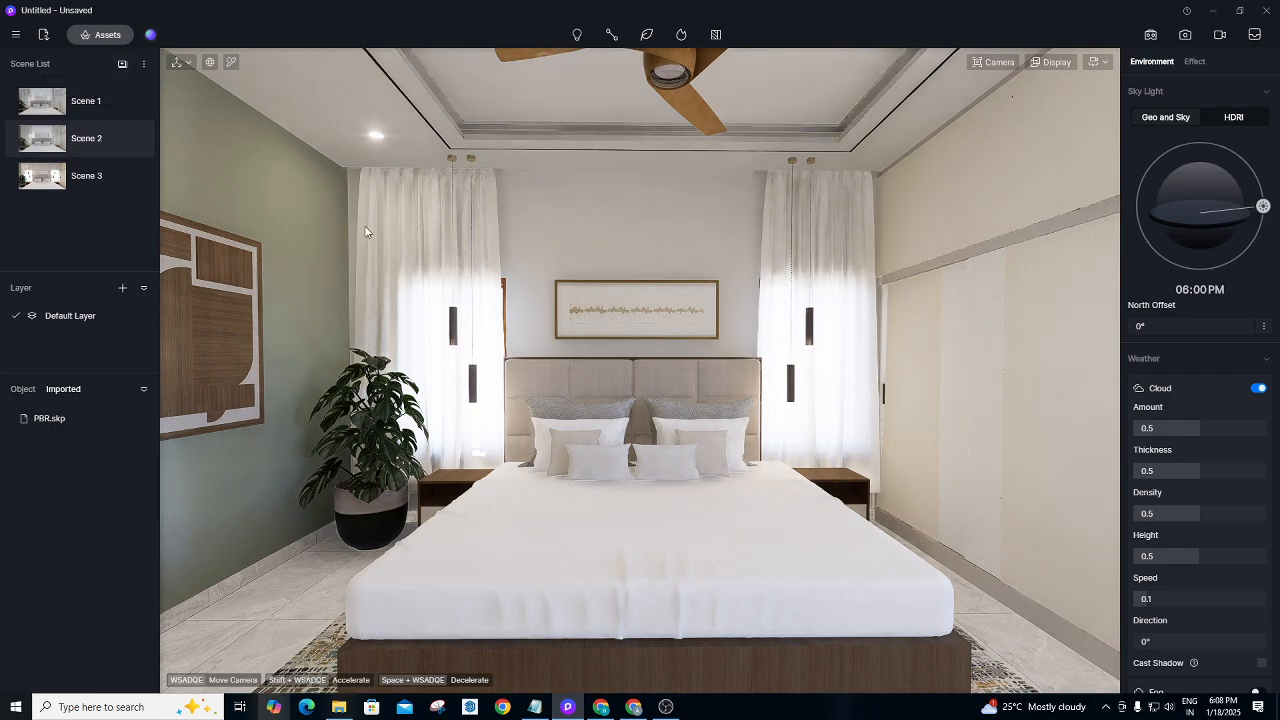
# Apply the Basic Emissive Material to the round light in the centre of the ceiling fan.
pyautogui.scroll(3, 663, 349)
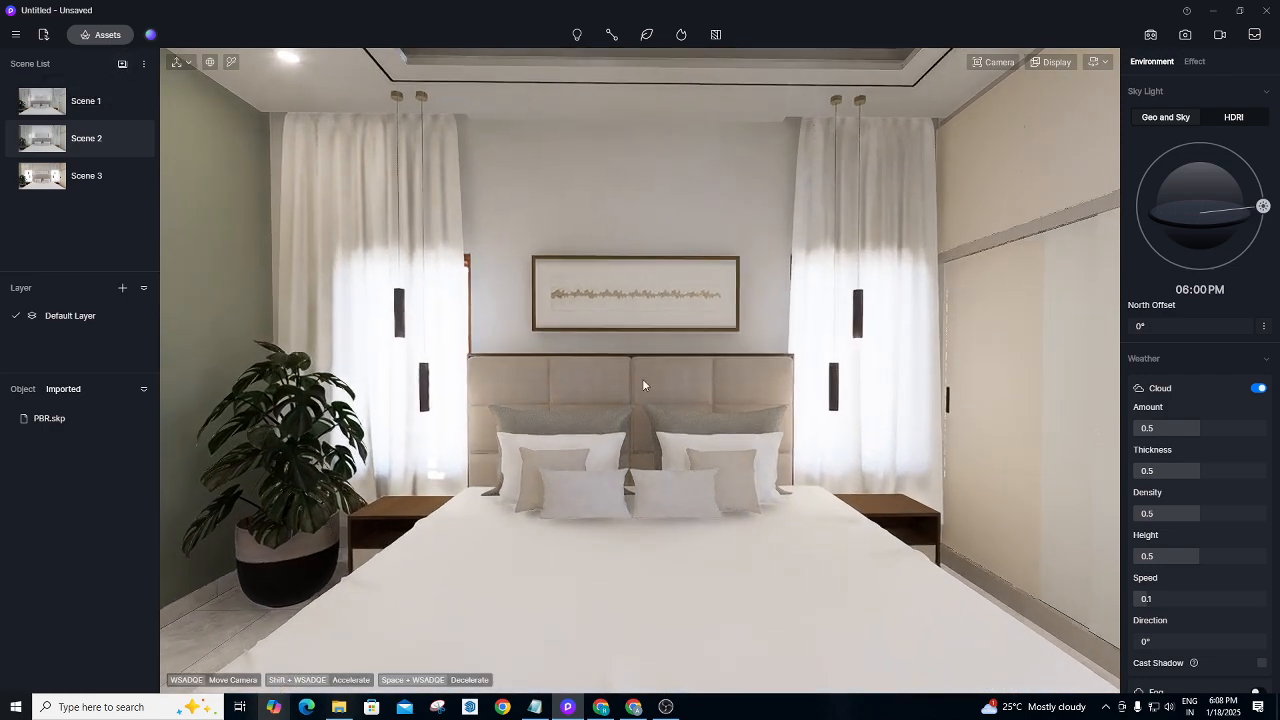
pyautogui.moveTo(643, 385); pyautogui.dragTo(666, 220, button='right')
pyautogui.moveTo(600, 437); pyautogui.dragTo(625, 208, button='right')
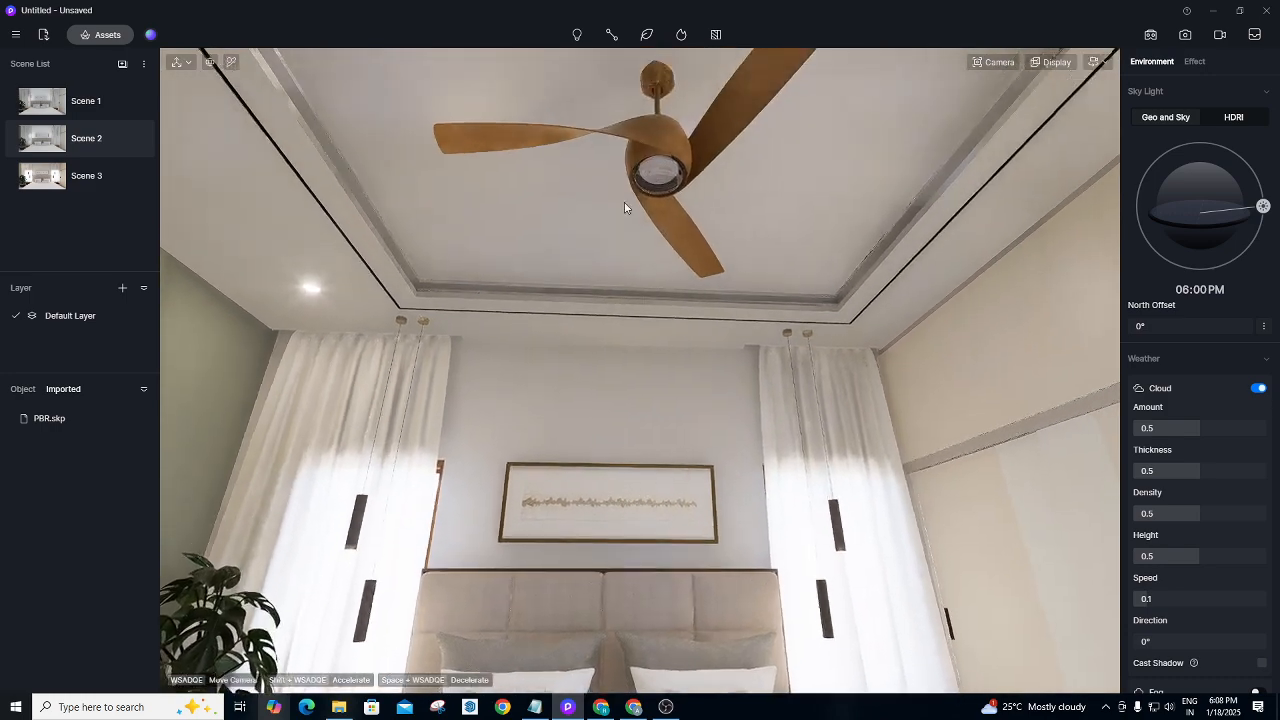
pyautogui.scroll(3, 627, 152)
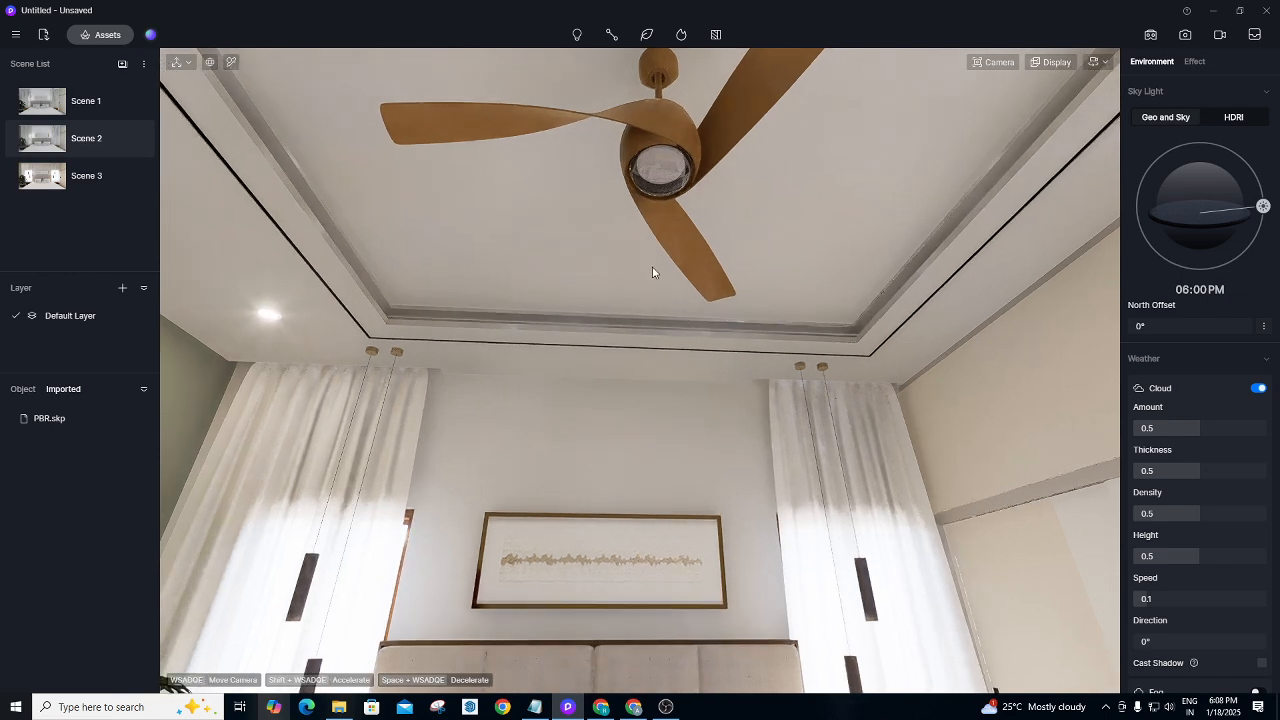
pyautogui.scroll(2, 656, 300)
pyautogui.scroll(2, 644, 418)
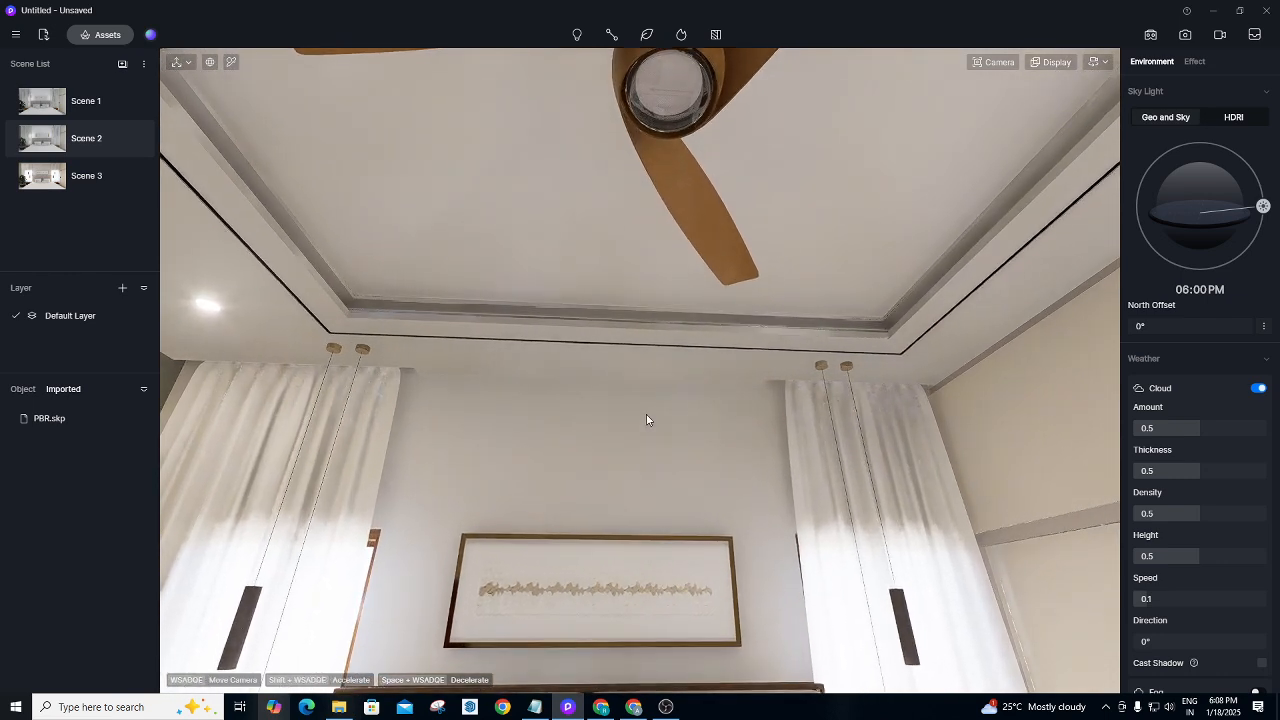
pyautogui.moveTo(646, 414); pyautogui.dragTo(676, 160, button='right')
pyautogui.moveTo(648, 288); pyautogui.dragTo(683, 98, button='right')
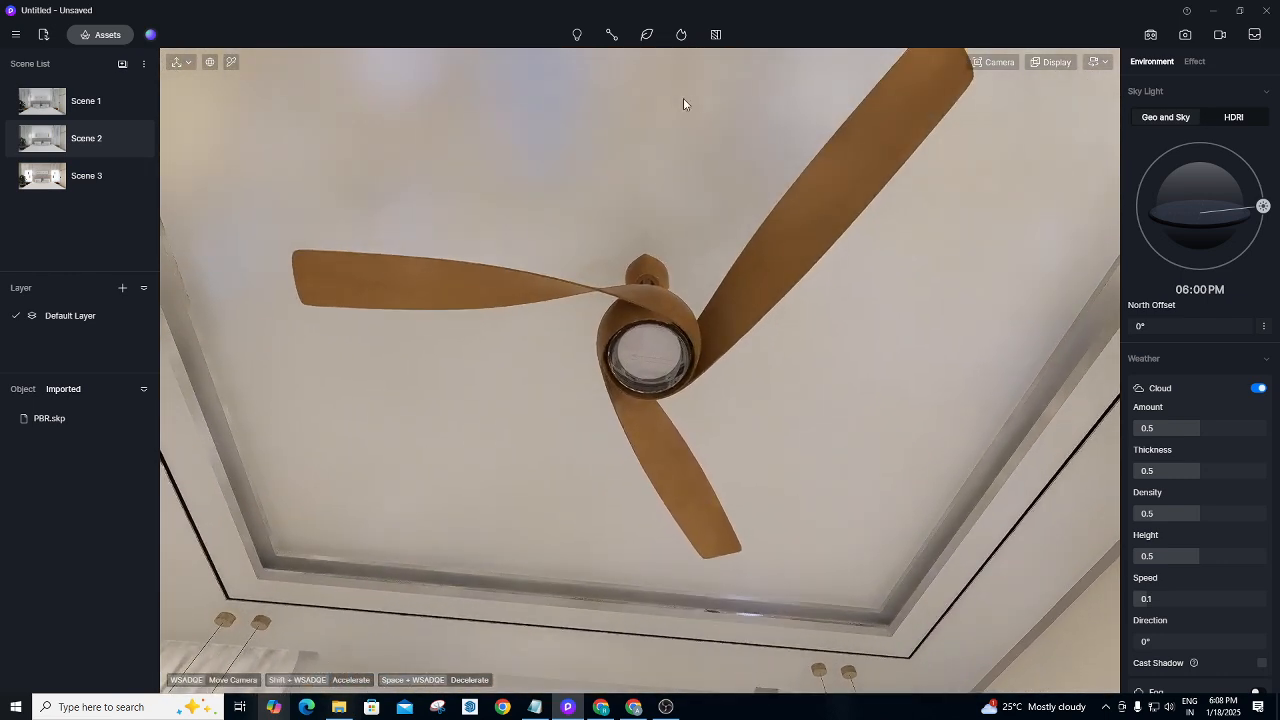
pyautogui.scroll(4, 674, 255)
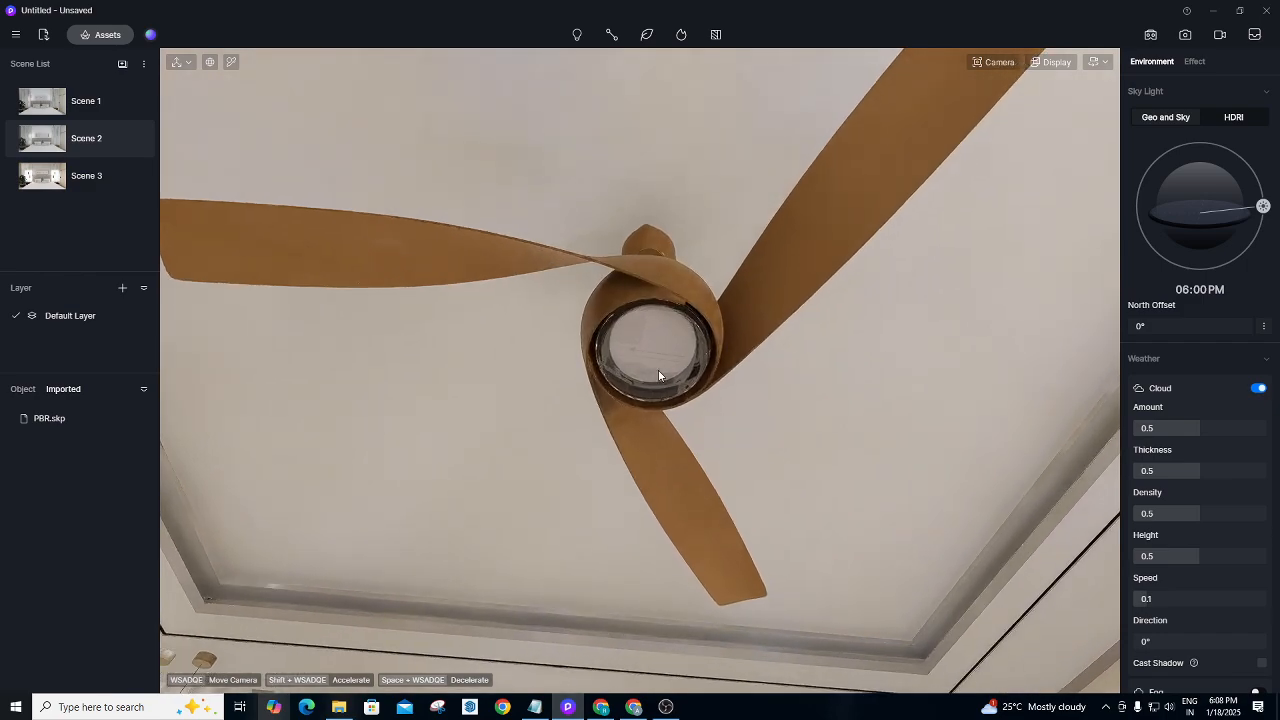
pyautogui.scroll(5, 658, 375)
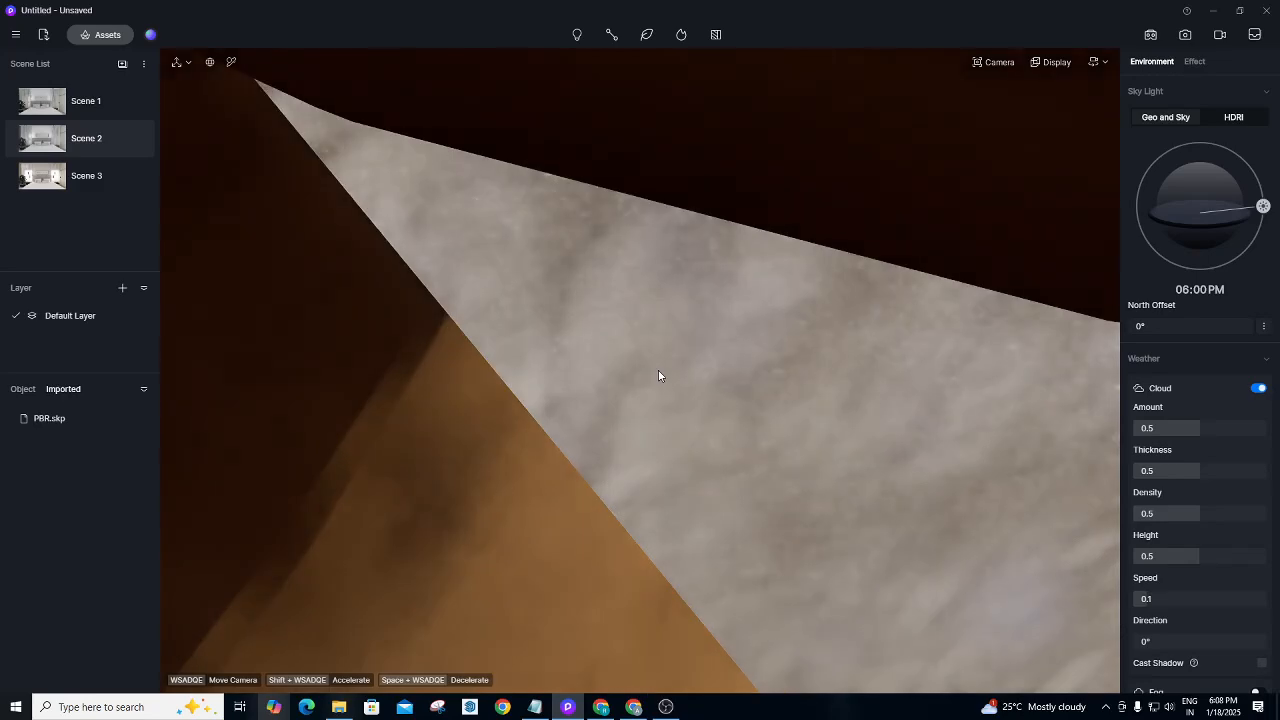
pyautogui.scroll(-5, 658, 375)
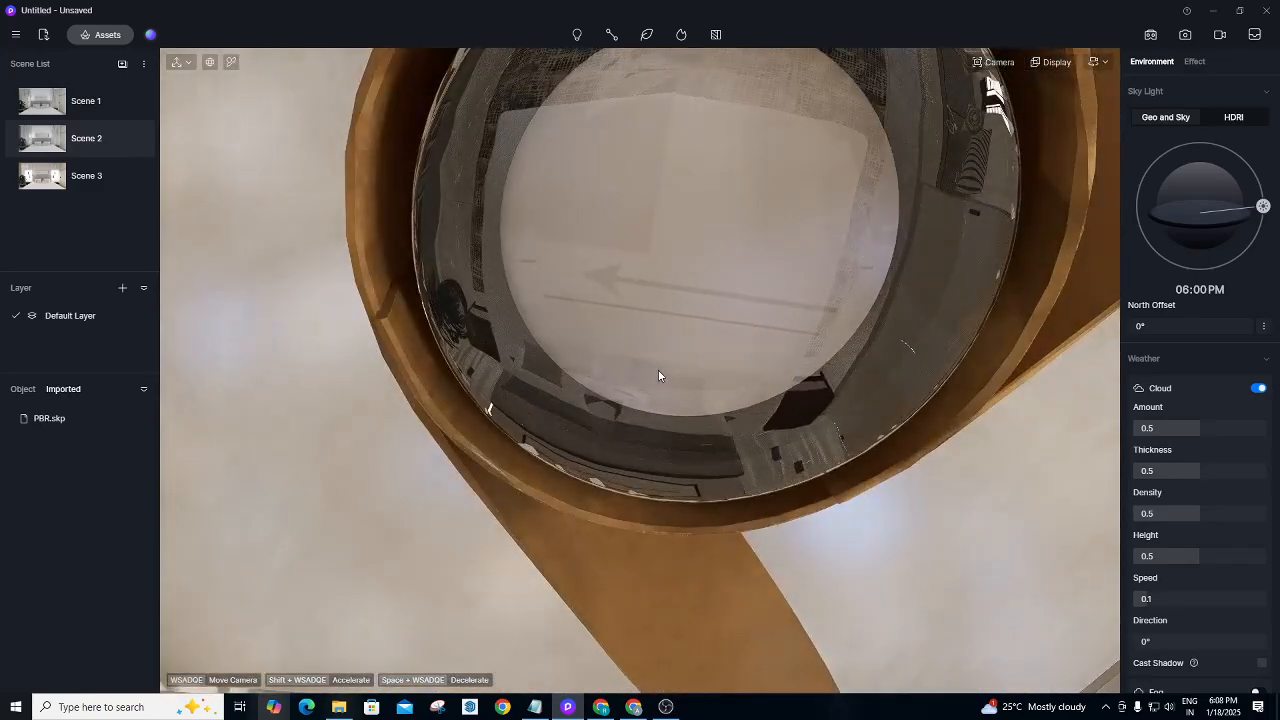
pyautogui.scroll(4, 665, 359)
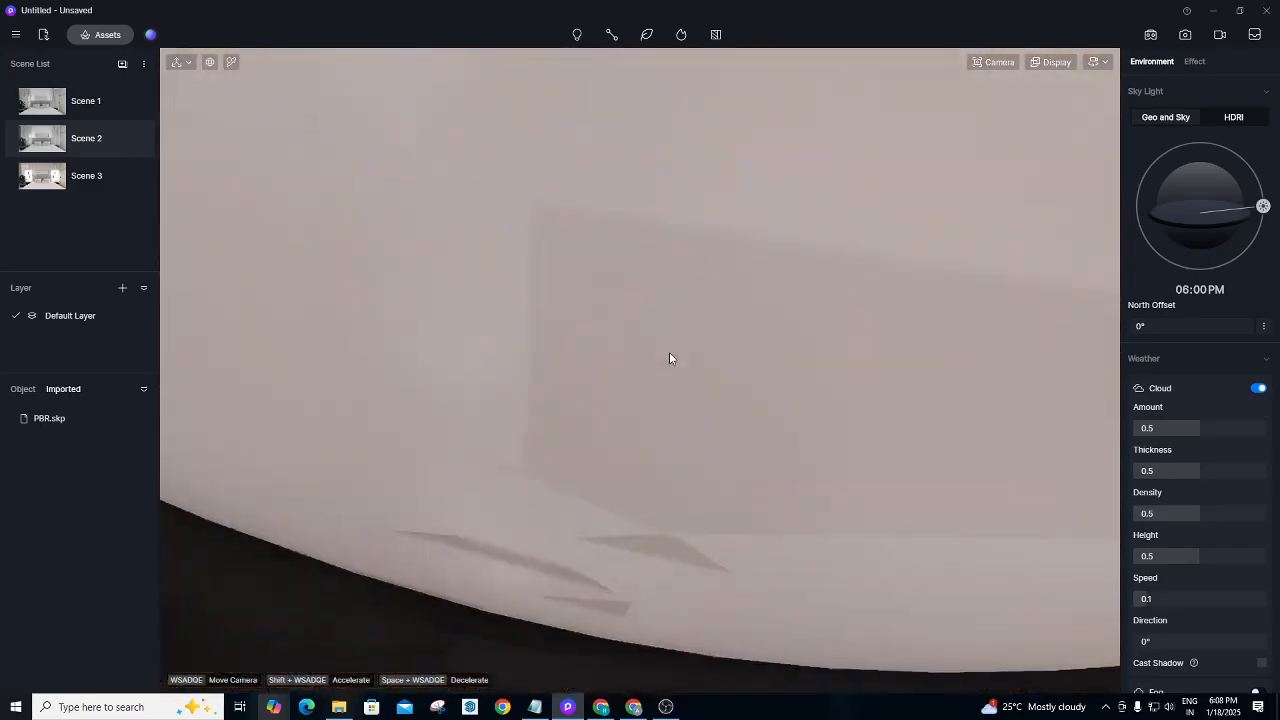
pyautogui.scroll(1, 670, 358)
pyautogui.click(101, 34)
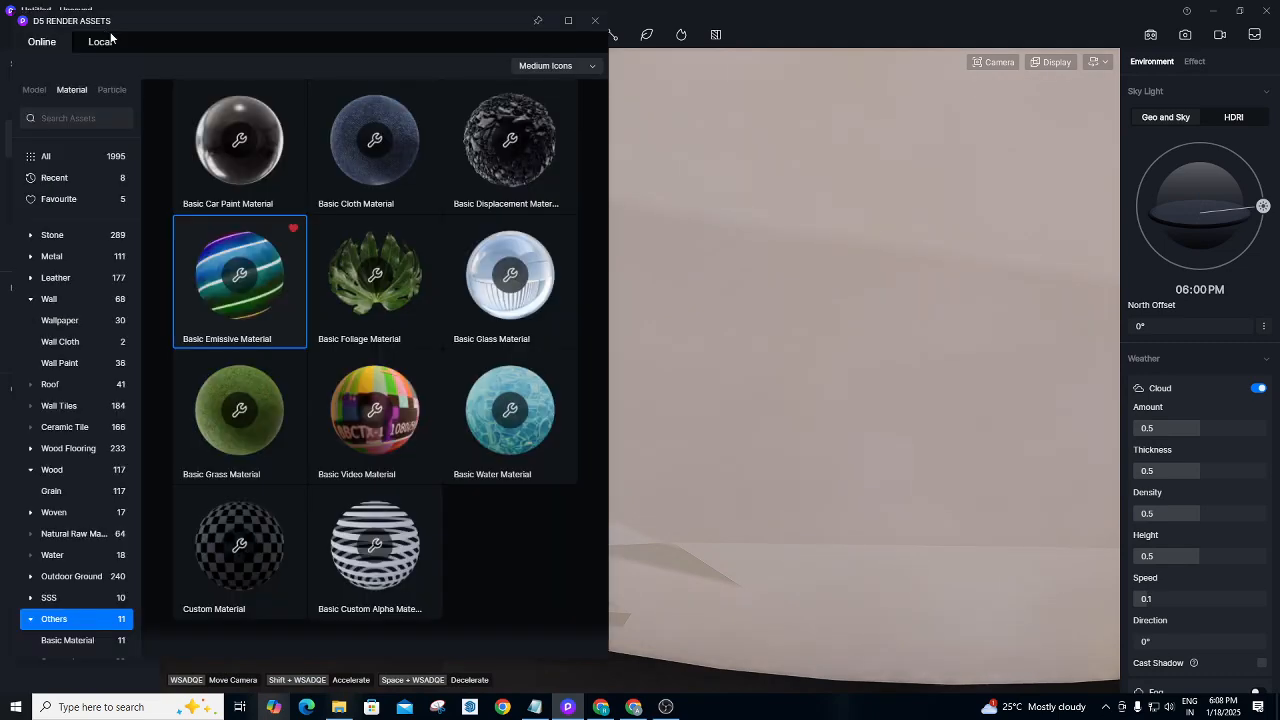
pyautogui.moveTo(268, 222); pyautogui.dragTo(595, 30)
pyautogui.scroll(-5, 929, 277)
pyautogui.click(595, 30)
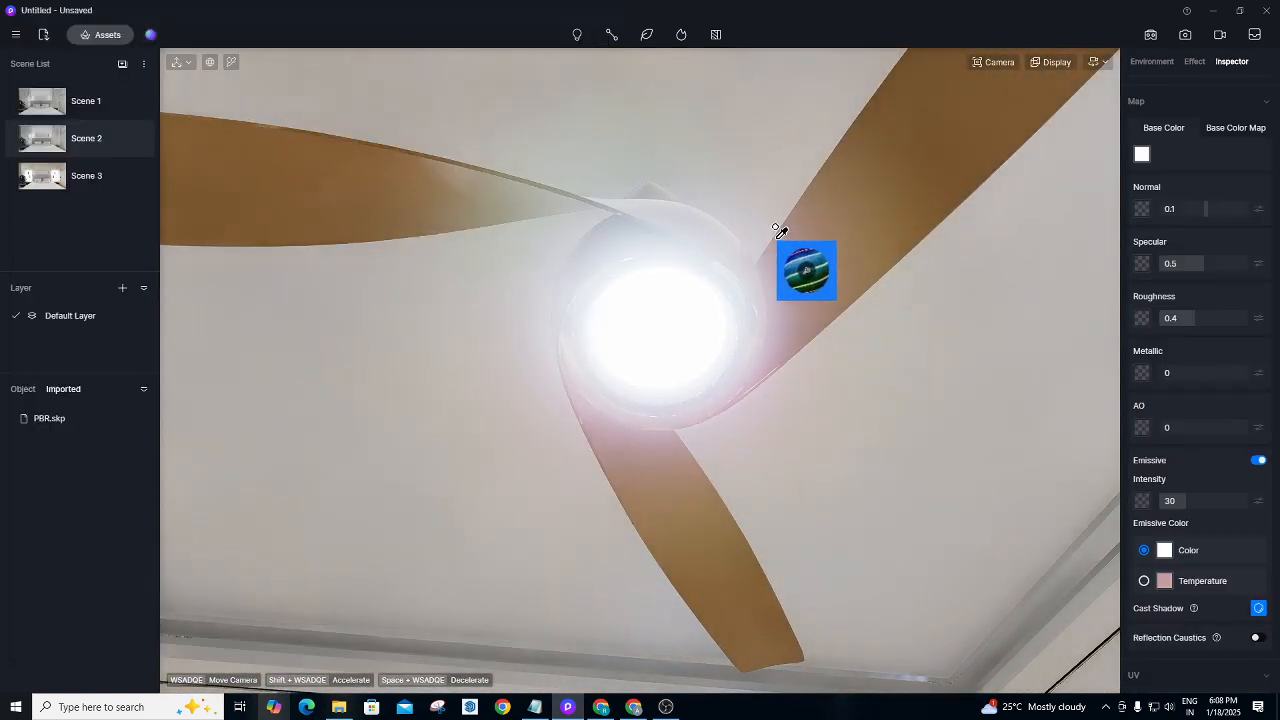
# Switch the fan light's emissive colour to Temperature, setting it to 3850 with an intensity of 14.3.
pyautogui.click(1149, 581)
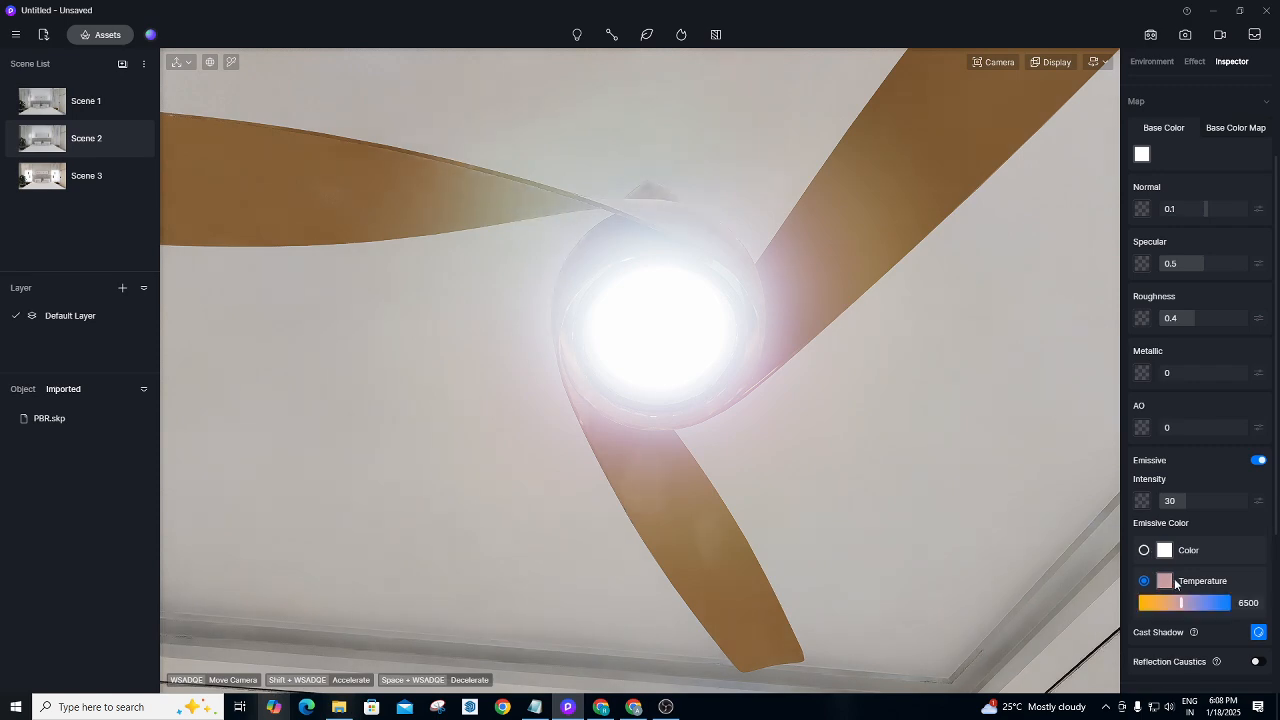
pyautogui.moveTo(1177, 601); pyautogui.dragTo(1152, 604)
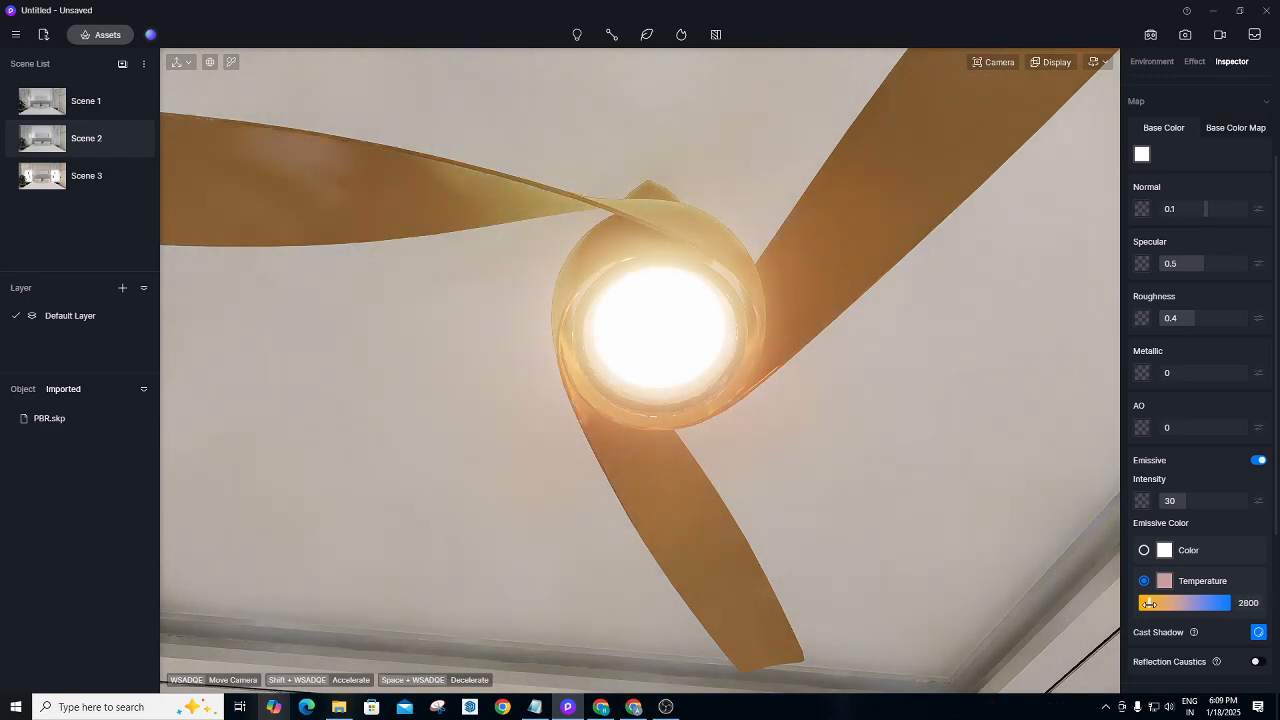
pyautogui.moveTo(1152, 604); pyautogui.dragTo(1170, 604)
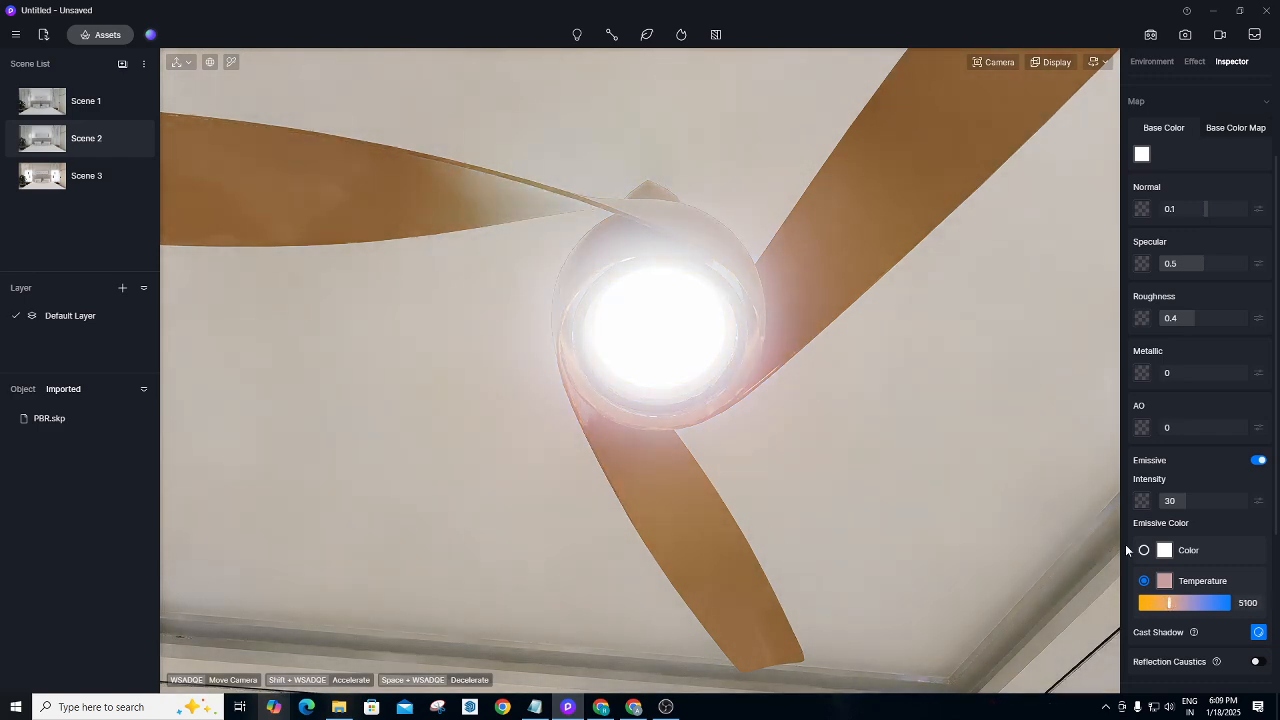
pyautogui.click(108, 35)
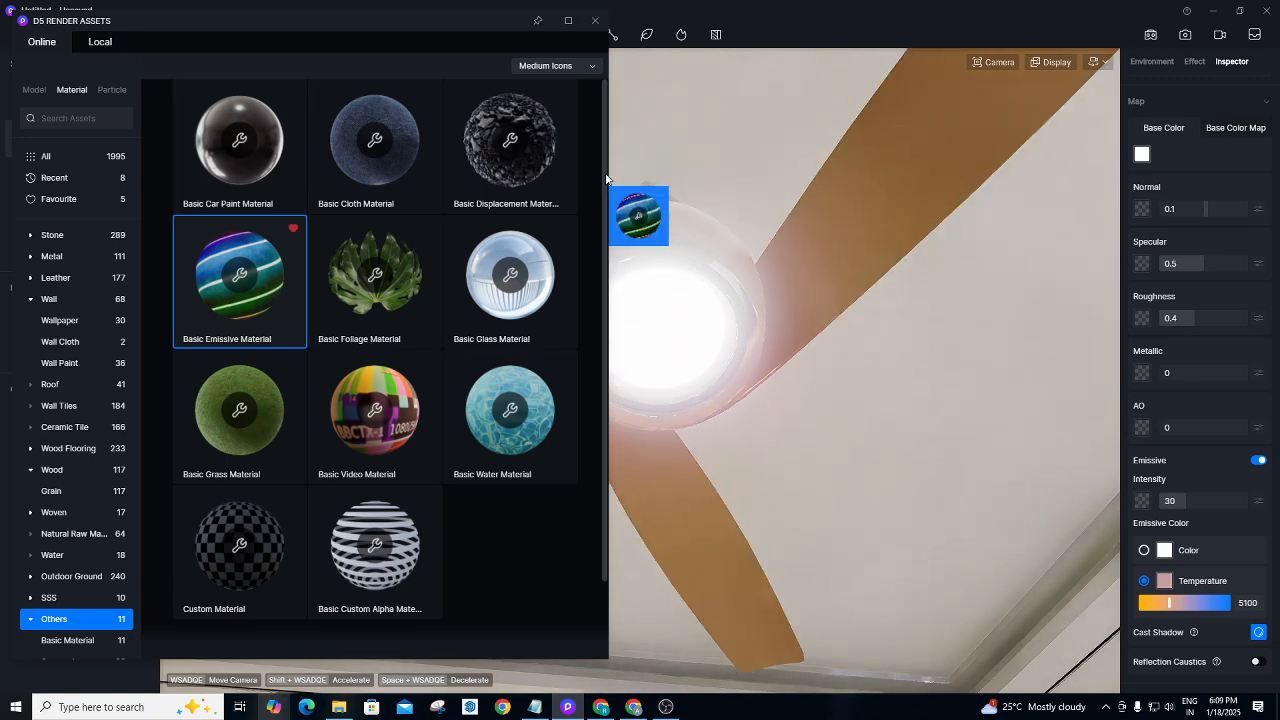
pyautogui.click(597, 21)
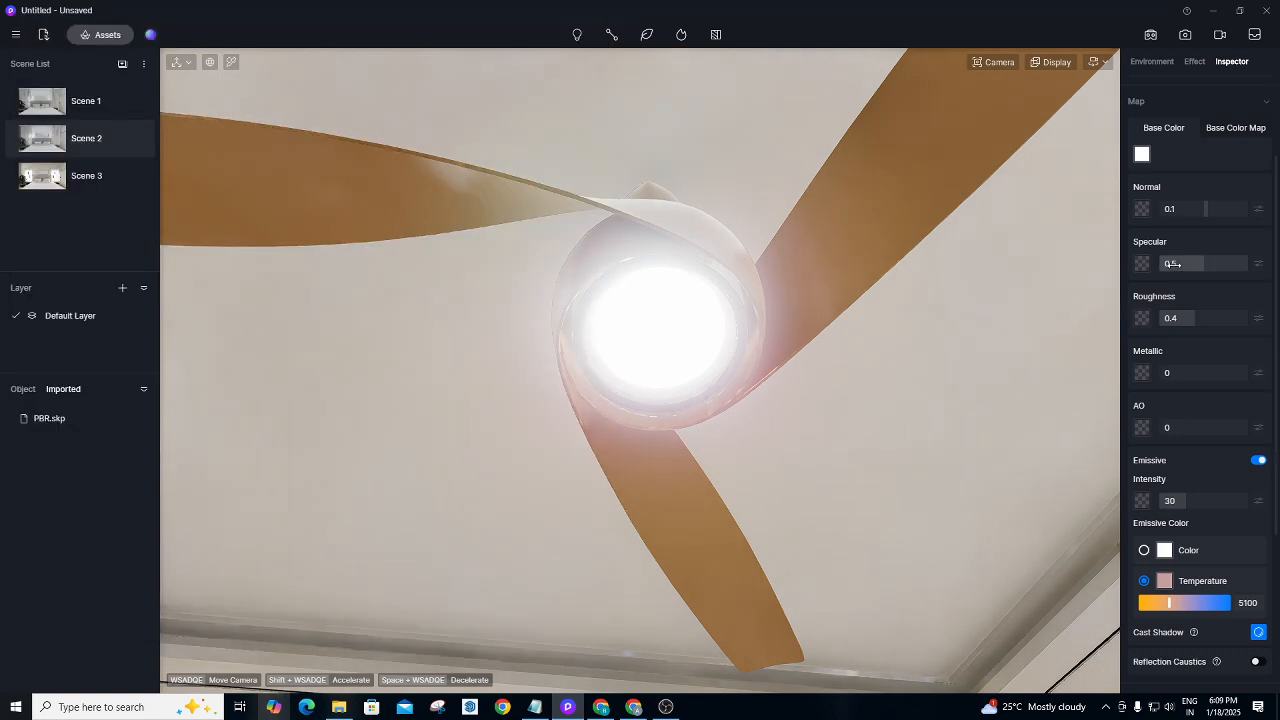
pyautogui.moveTo(1183, 499); pyautogui.dragTo(1171, 523)
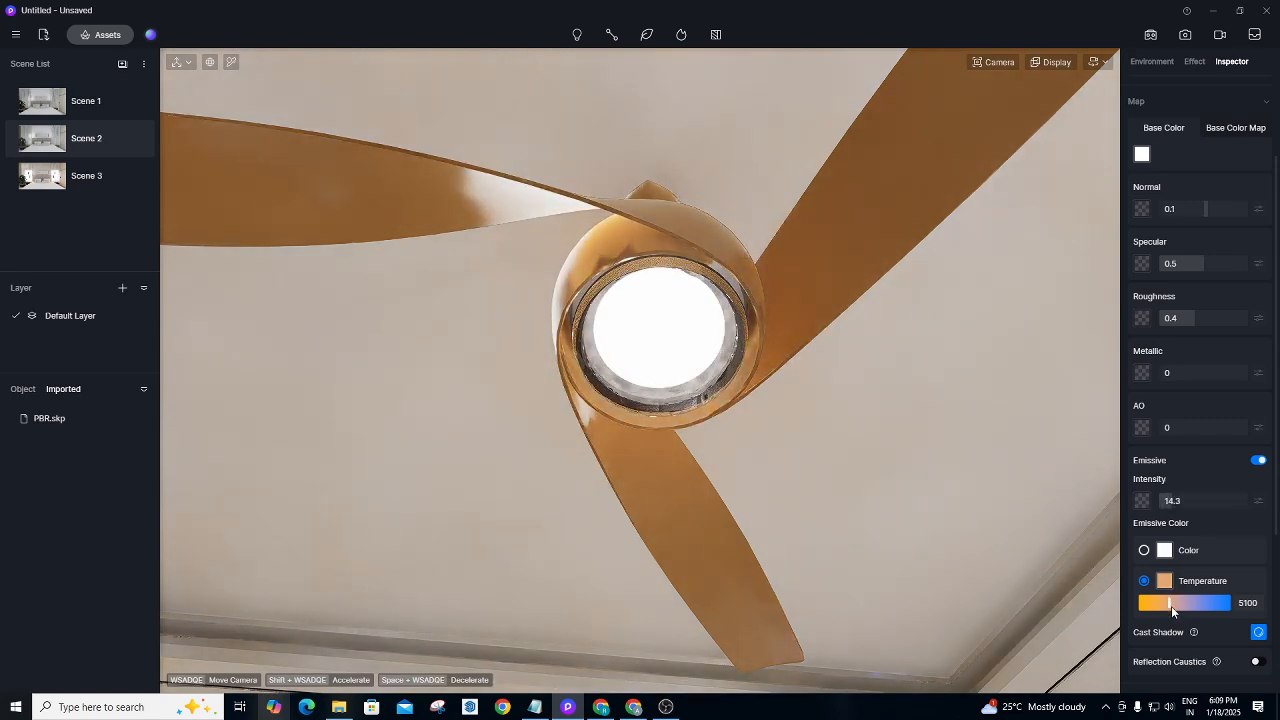
pyautogui.moveTo(1172, 610); pyautogui.dragTo(1158, 607)
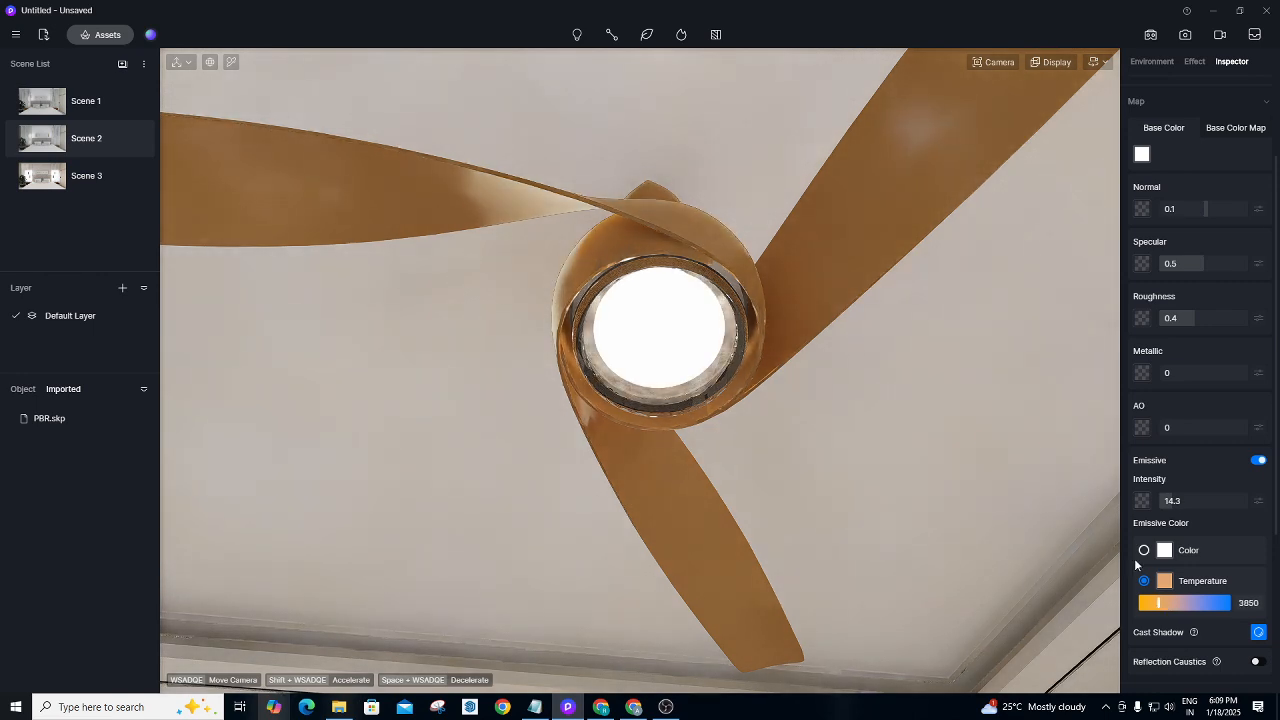
# Search the material library for GLASS and apply Normal Glass to the ring around the ceiling fan's light.
pyautogui.click(106, 35)
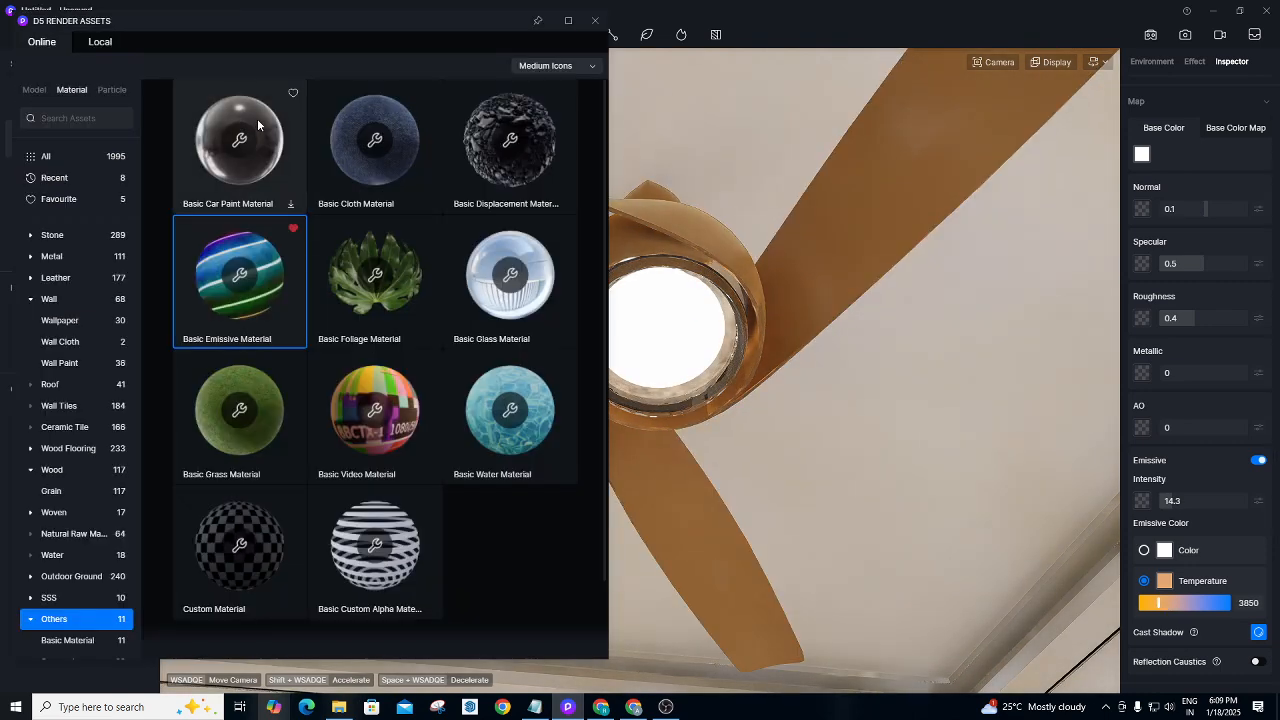
pyautogui.click(106, 120)
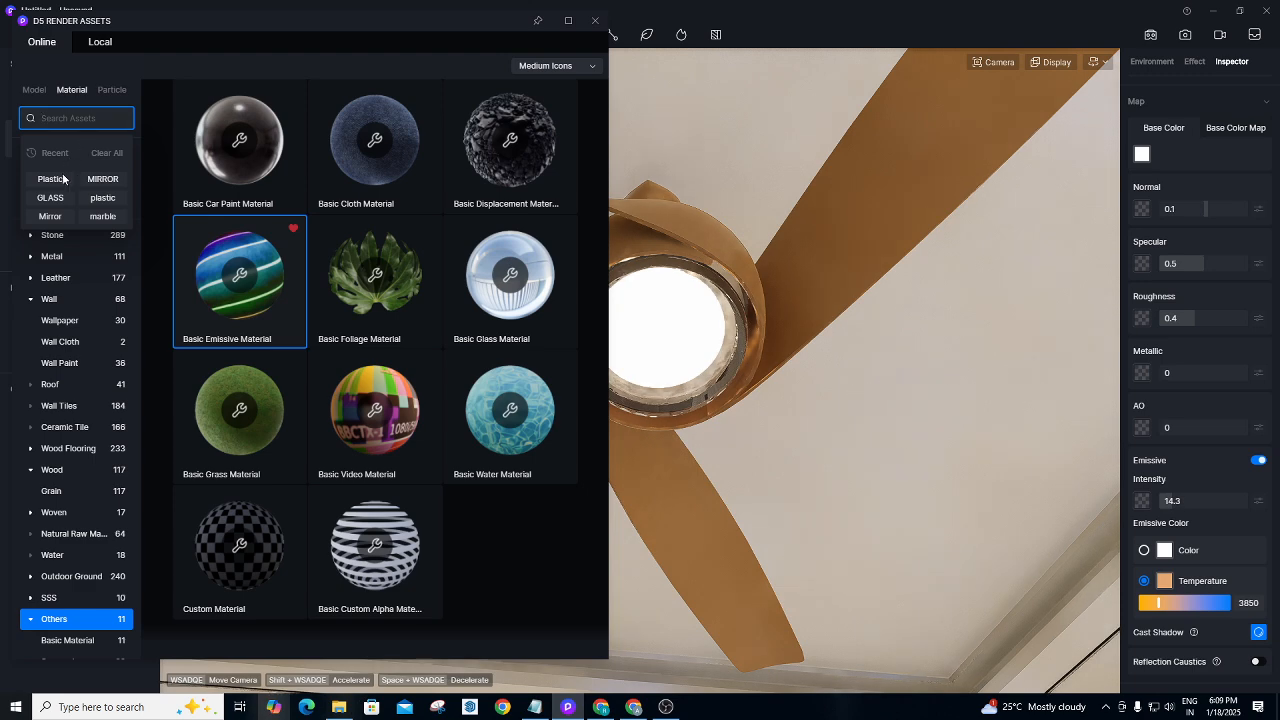
pyautogui.click(50, 198)
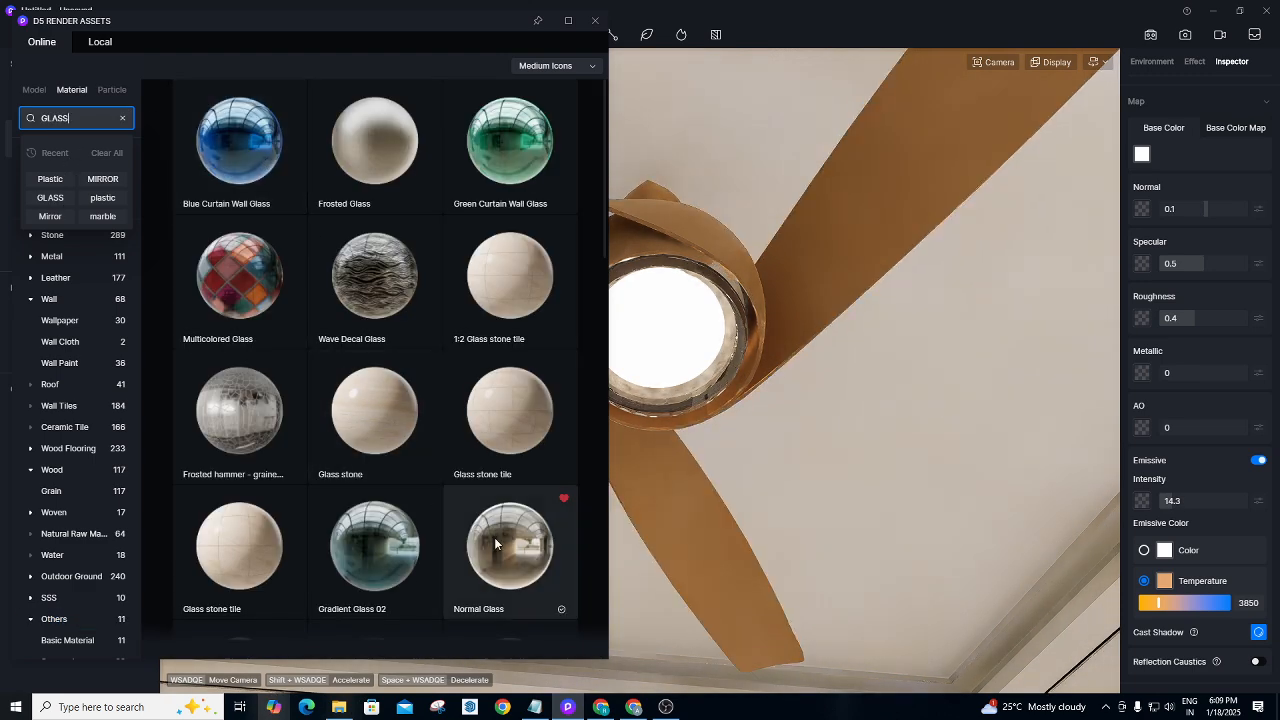
pyautogui.click(503, 540)
pyautogui.moveTo(564, 469); pyautogui.dragTo(732, 305)
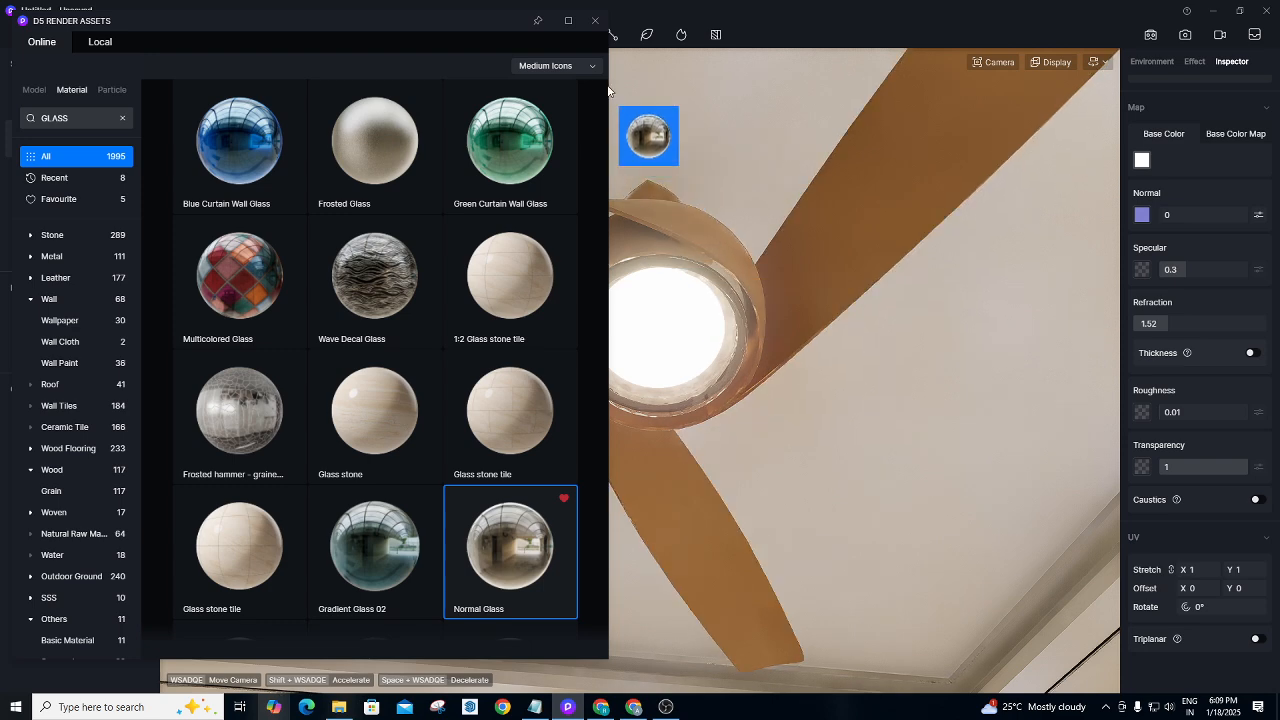
pyautogui.click(595, 20)
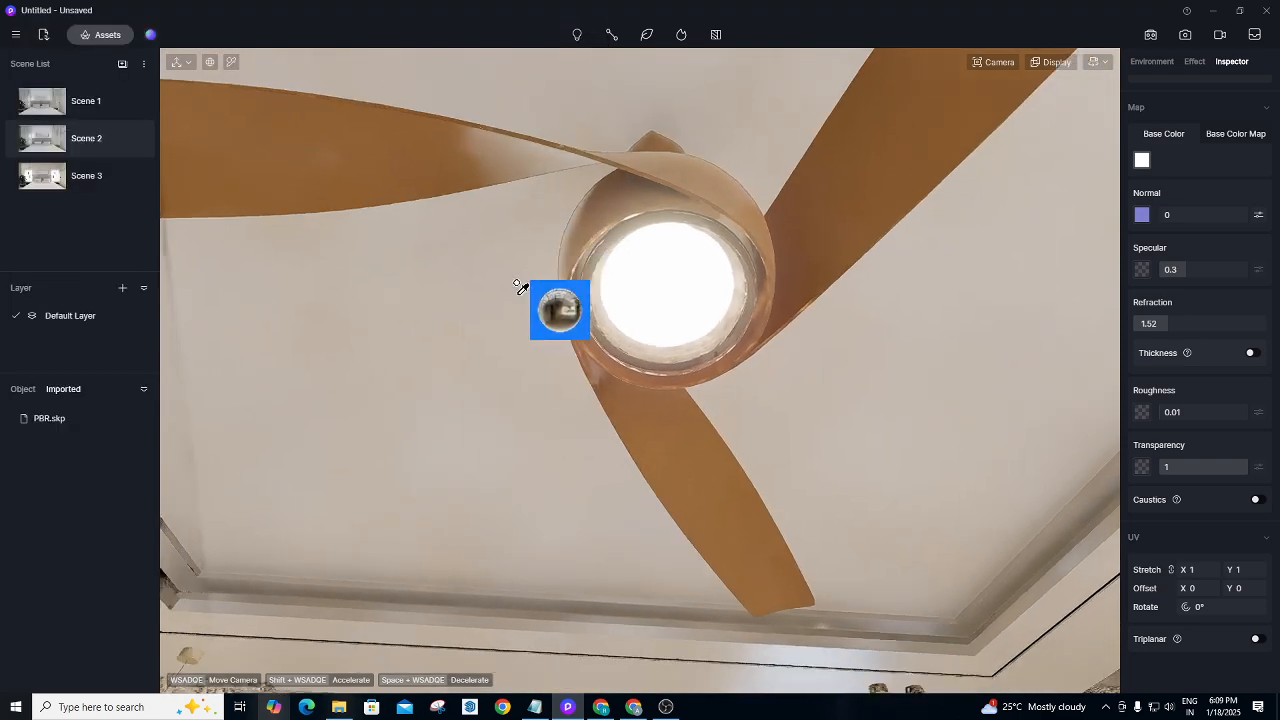
# From the Scene 3 view, darken the wooden window frame's material by setting its base colour to HSV 0, 0, 54.
pyautogui.moveTo(520, 288); pyautogui.dragTo(423, 446, button='right')
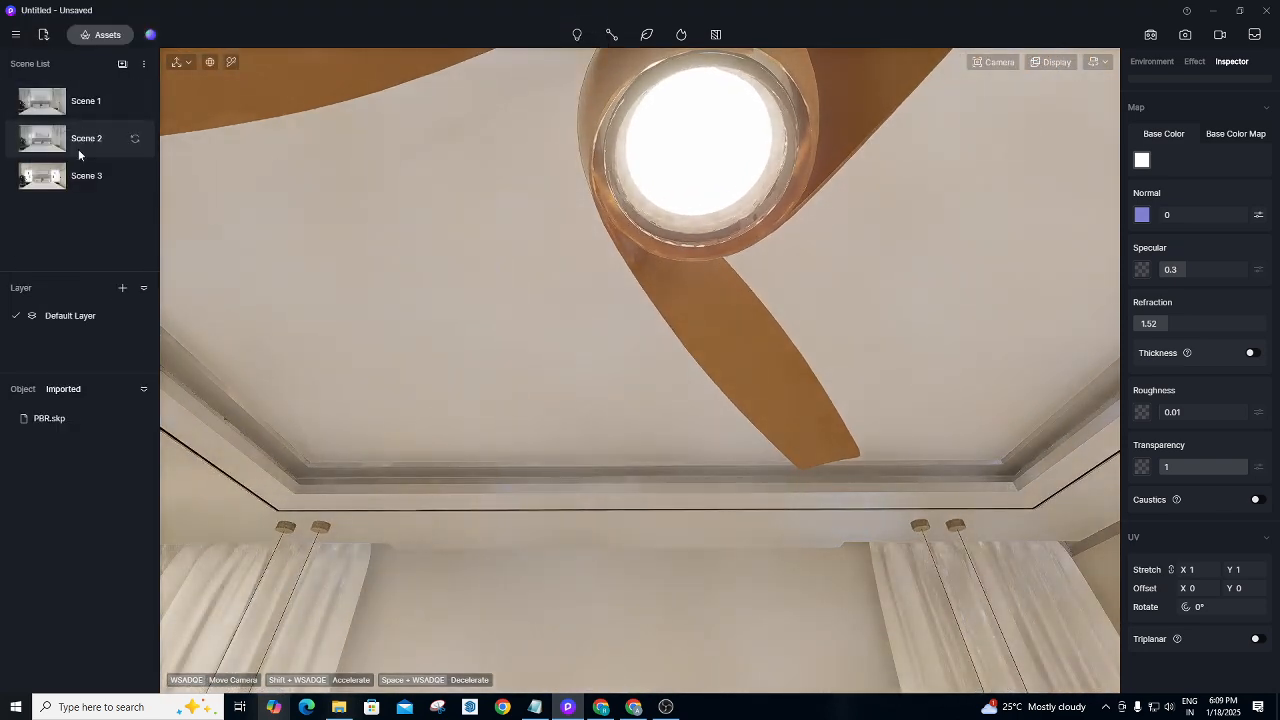
pyautogui.click(73, 175)
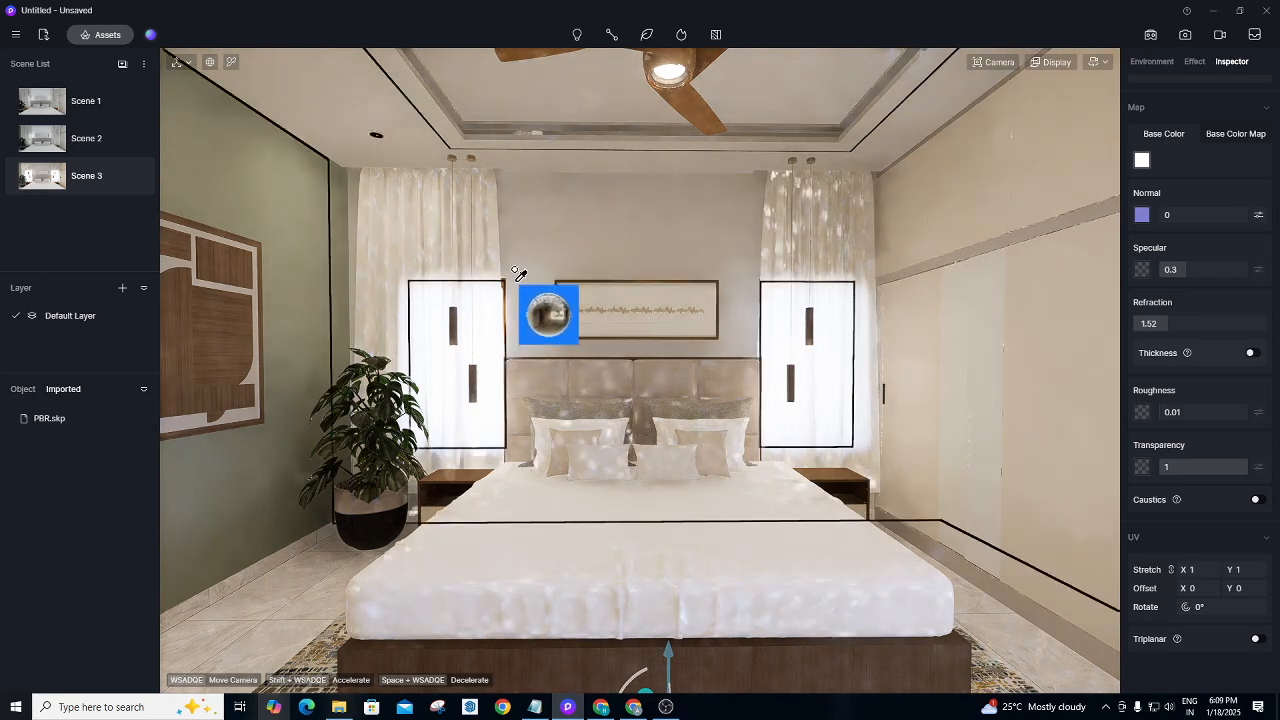
pyautogui.moveTo(481, 269); pyautogui.dragTo(971, 290, button='right')
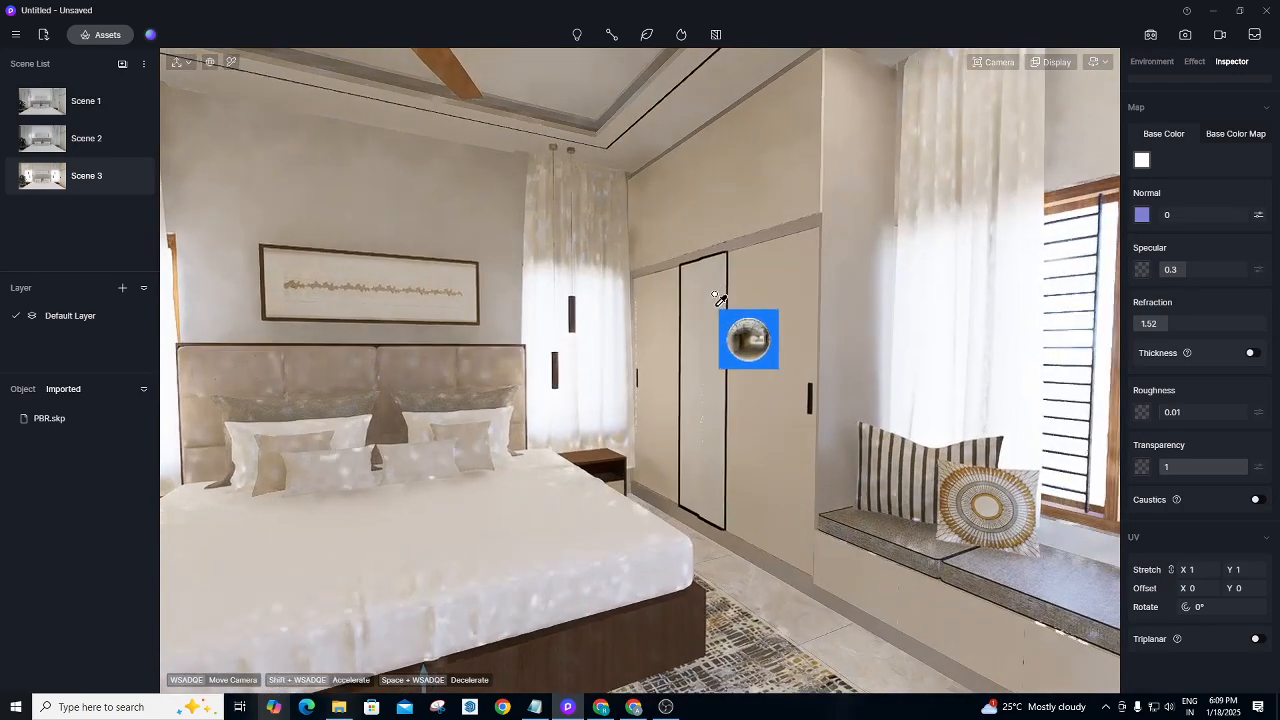
pyautogui.moveTo(714, 296); pyautogui.dragTo(1057, 308, button='right')
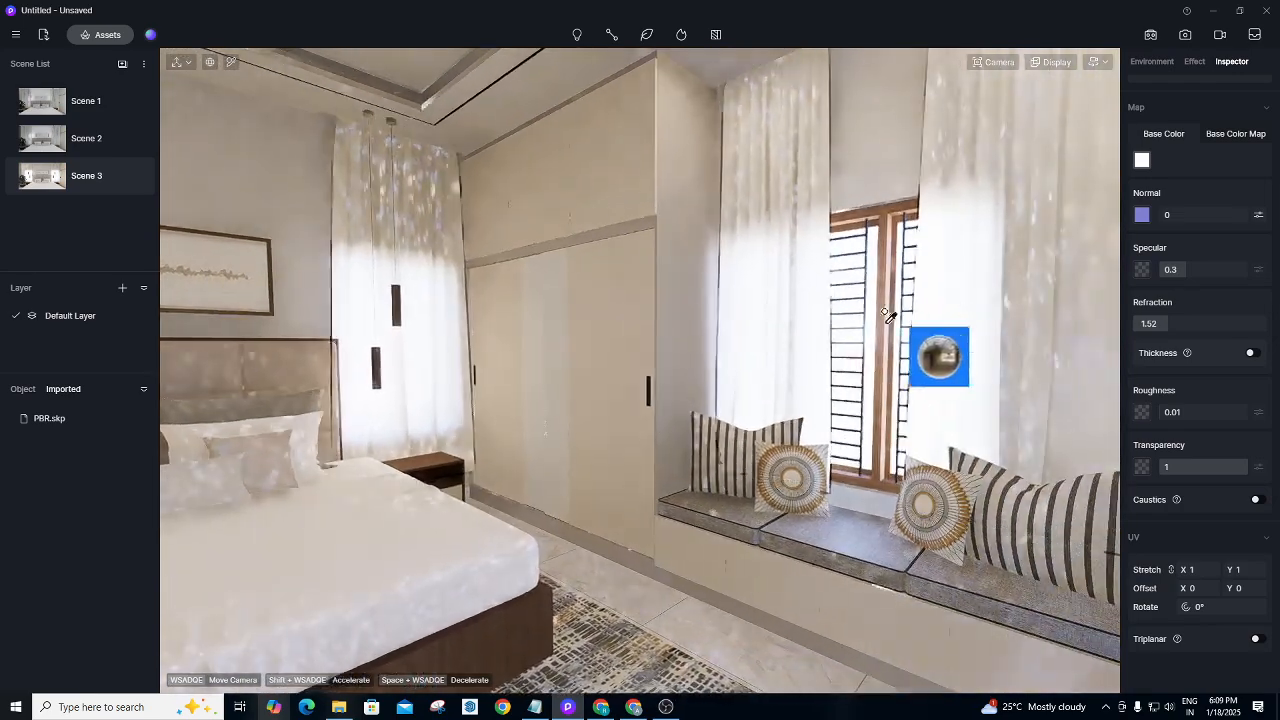
pyautogui.moveTo(665, 315); pyautogui.dragTo(894, 310, button='right')
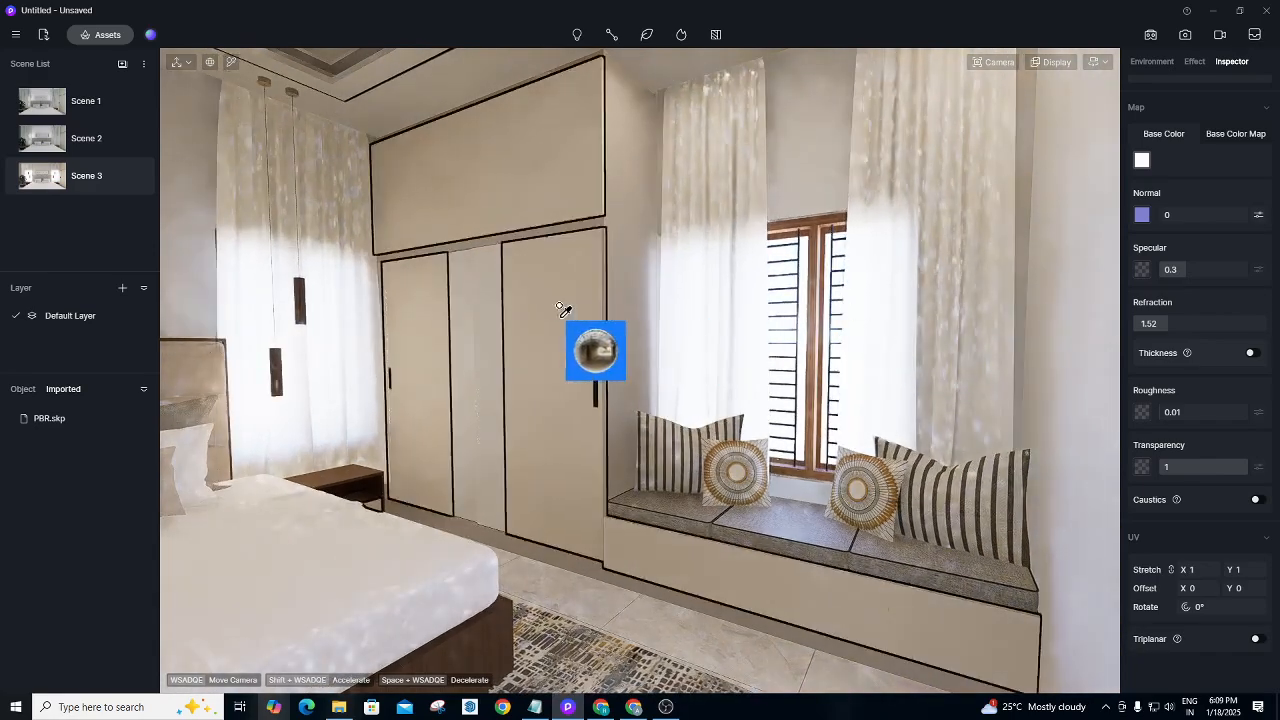
pyautogui.scroll(1, 540, 309)
pyautogui.scroll(2, 513, 309)
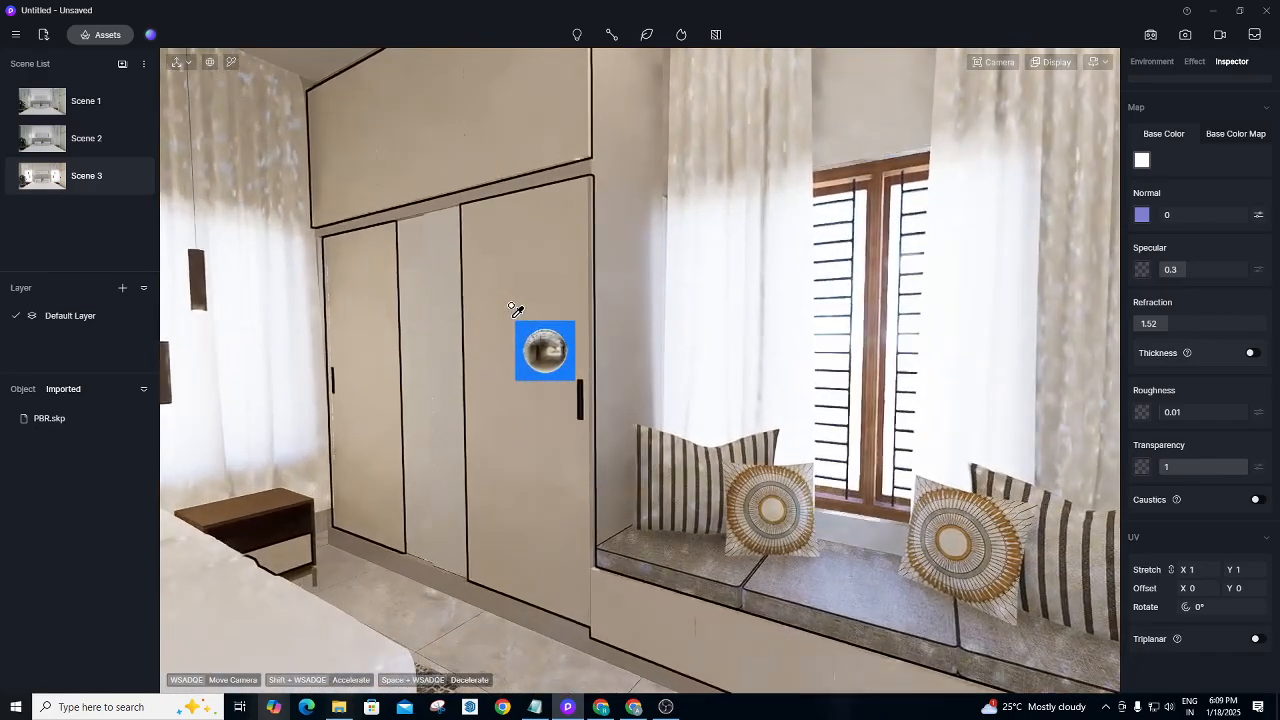
pyautogui.scroll(1, 513, 309)
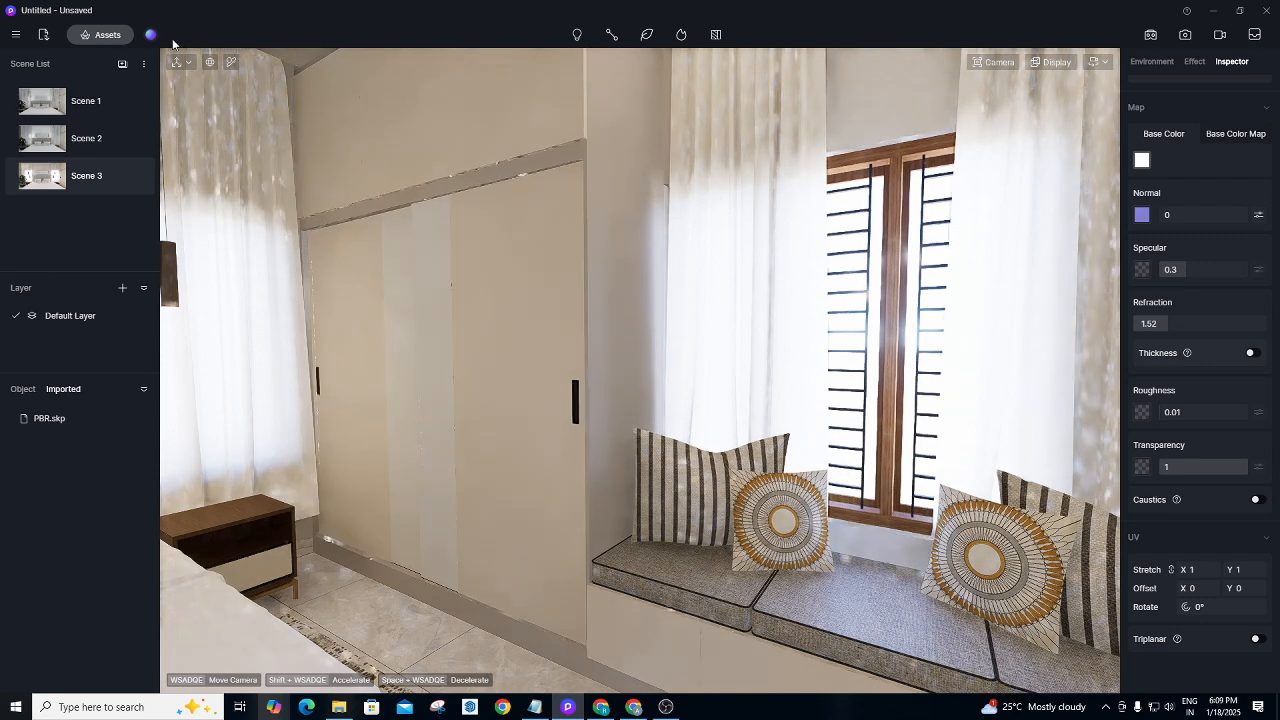
pyautogui.click(229, 62)
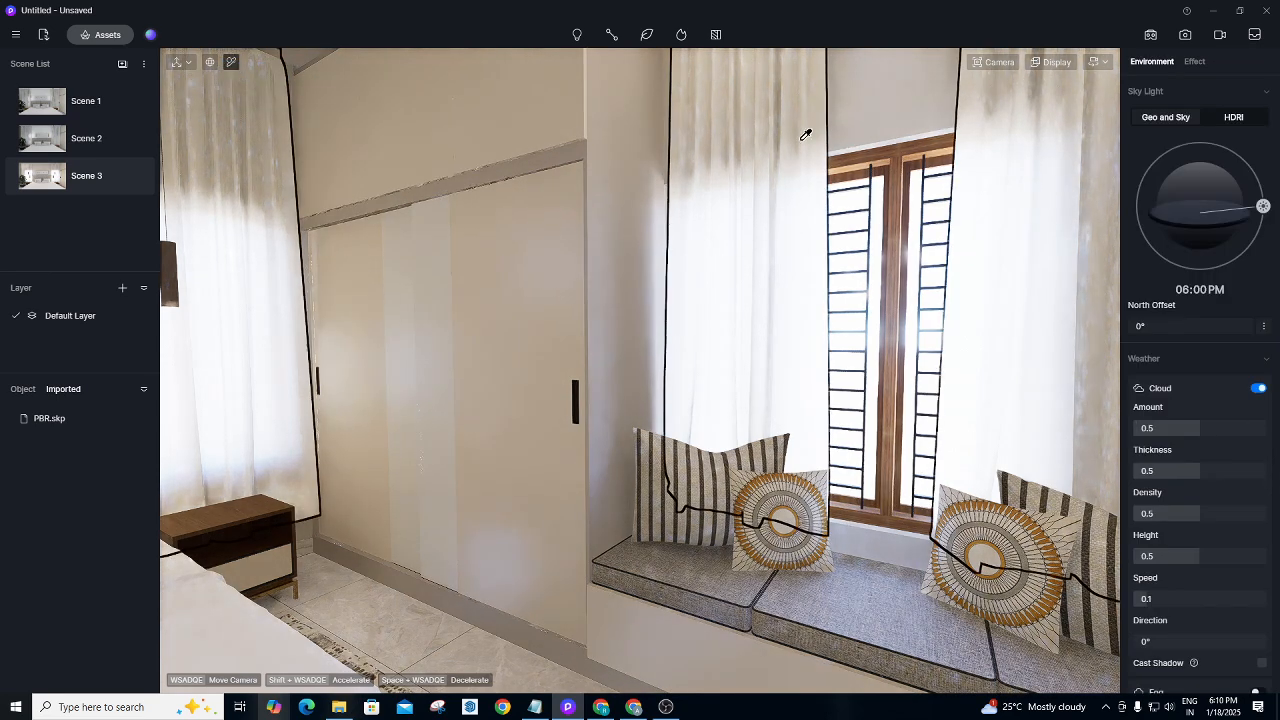
pyautogui.click(886, 158)
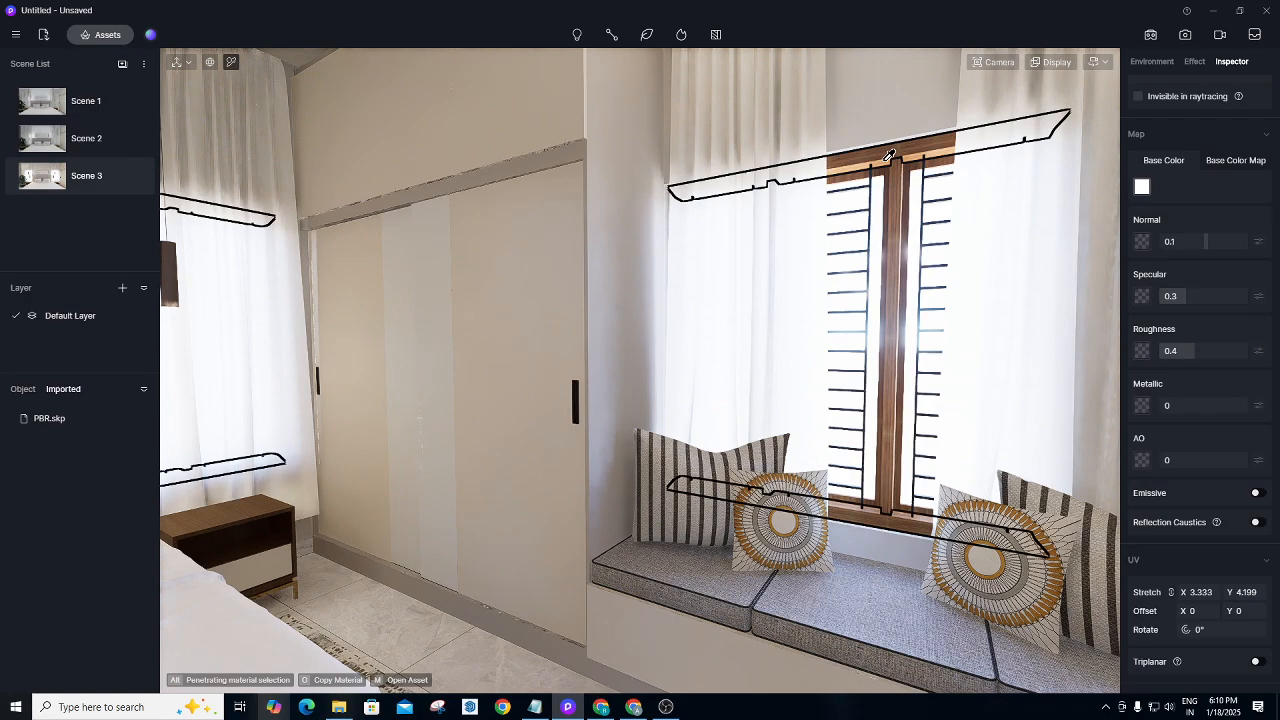
pyautogui.click(1142, 187)
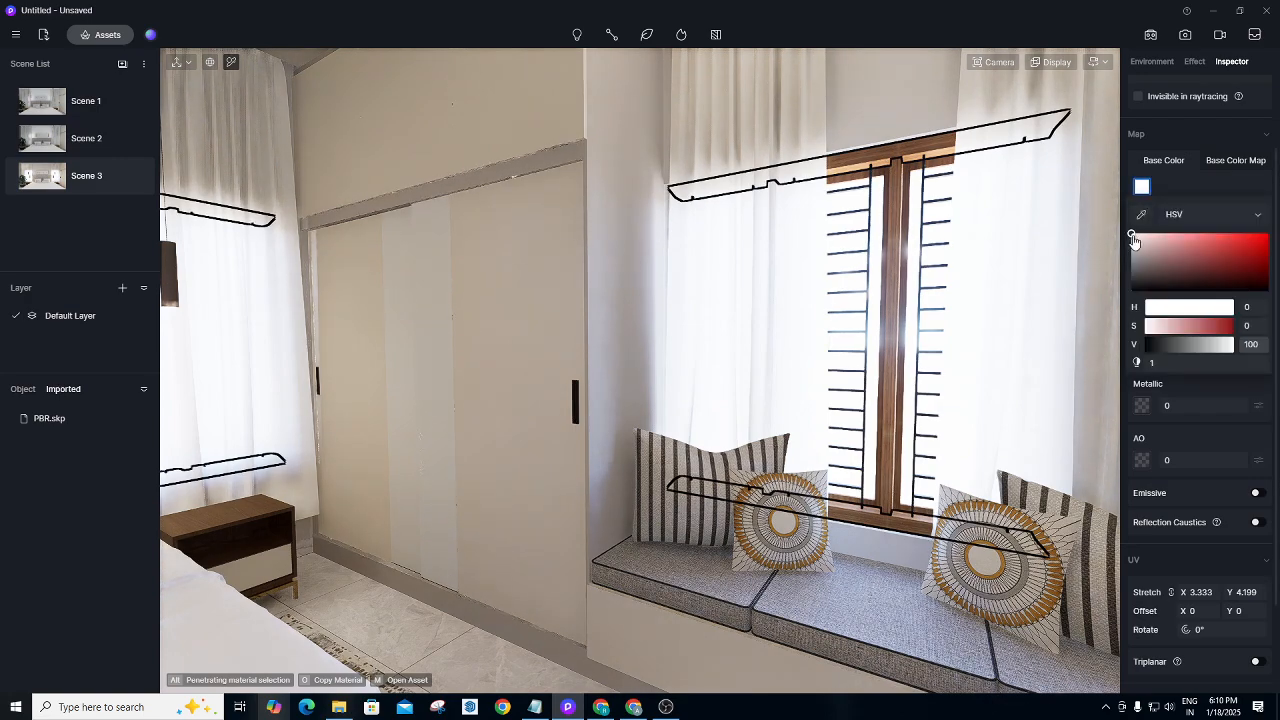
pyautogui.moveTo(1133, 238); pyautogui.dragTo(1133, 264)
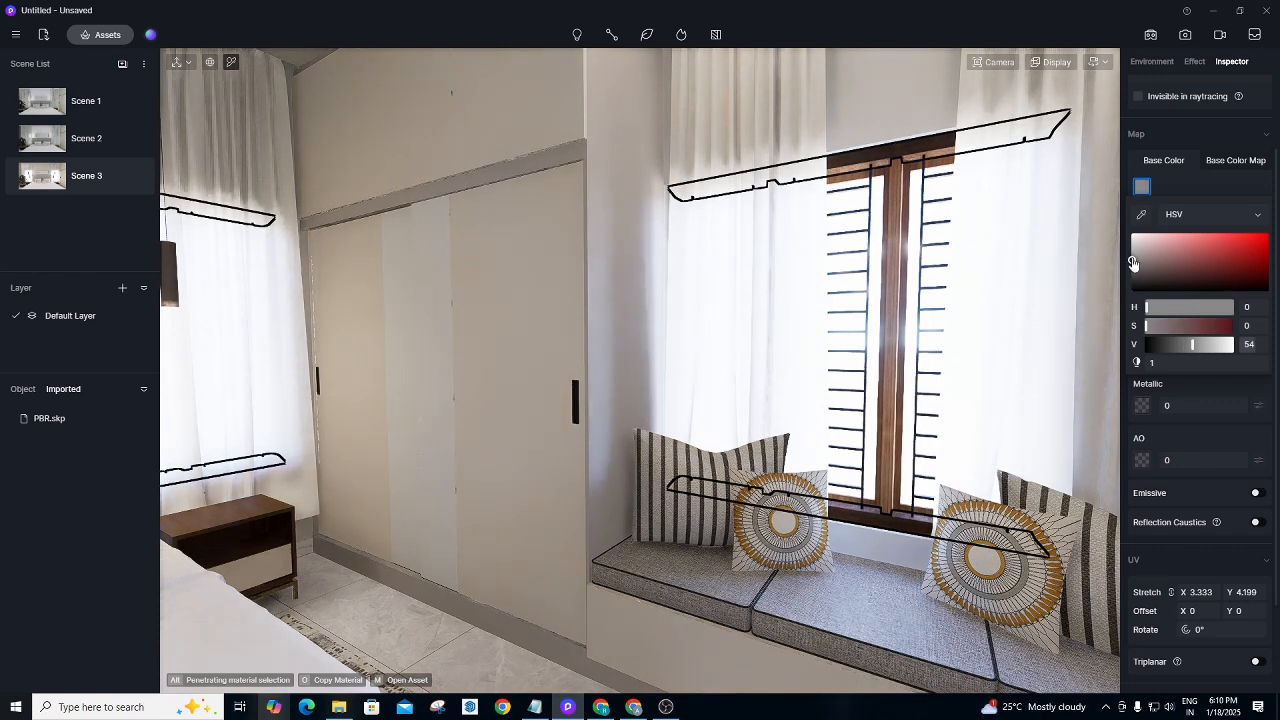
# Copy the darkened wood material onto the adjoining parts of the window frame.
pyautogui.scroll(2, 1169, 88)
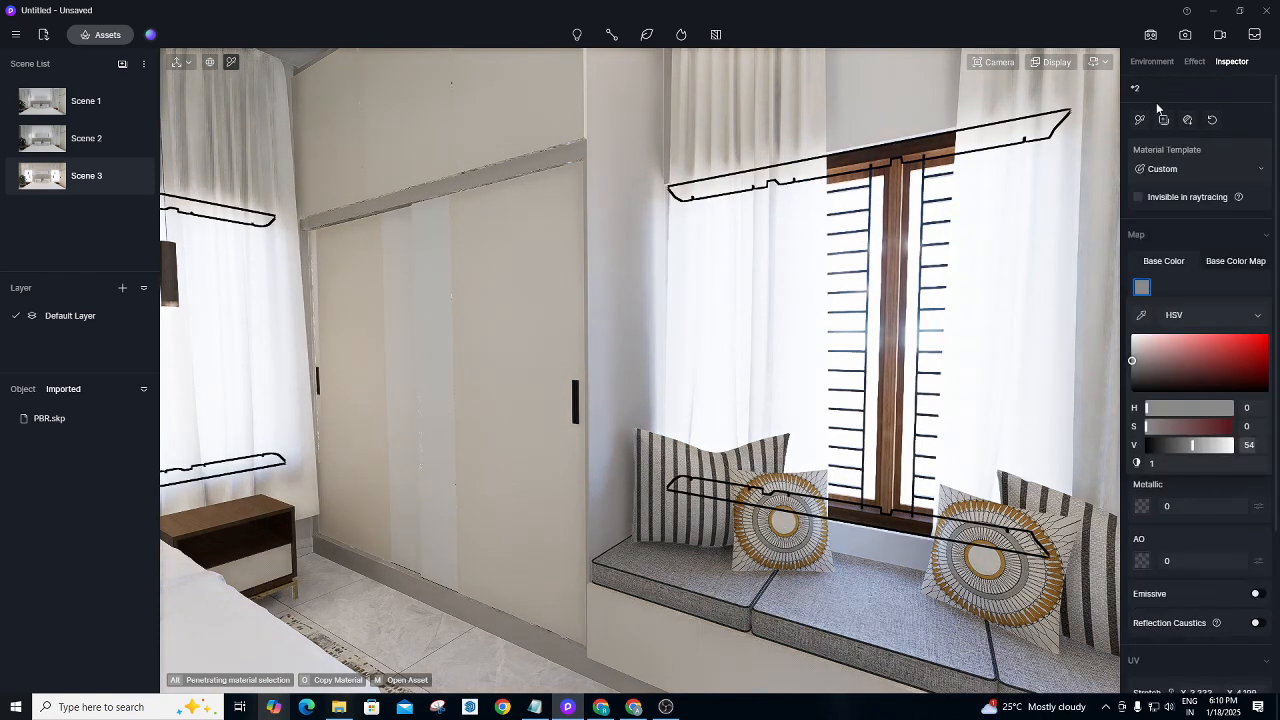
pyautogui.click(1139, 119)
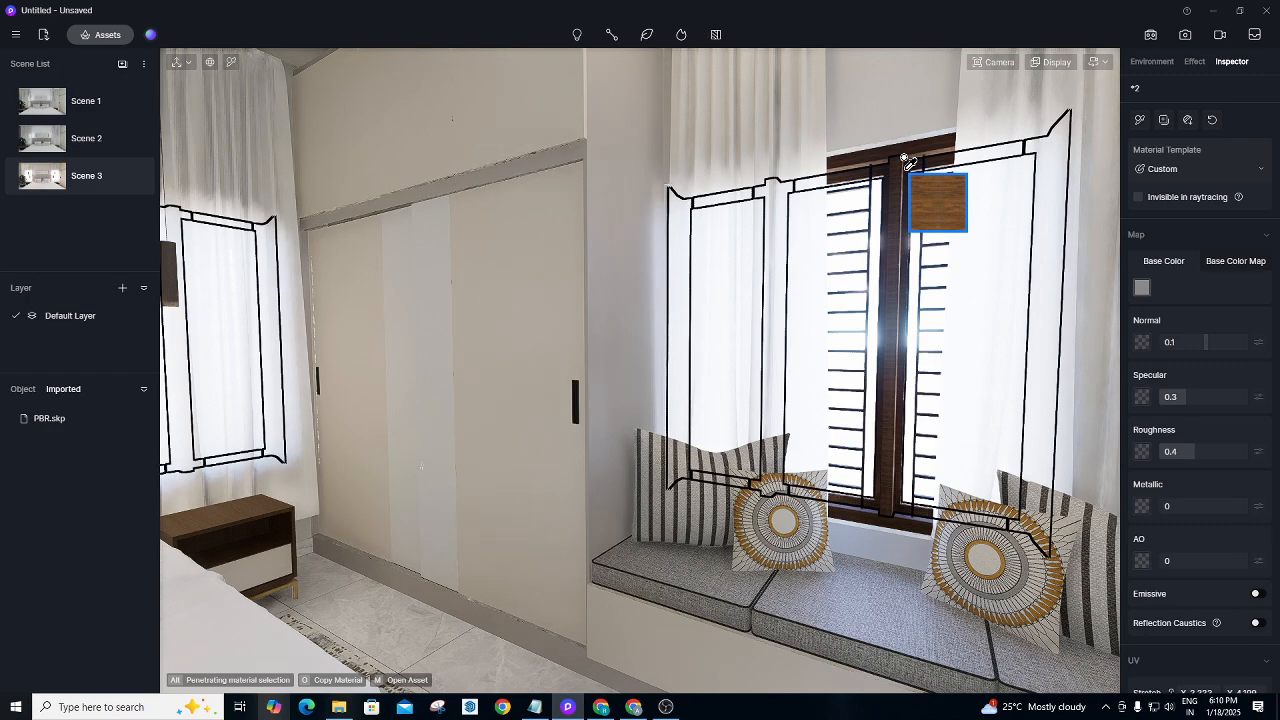
pyautogui.click(905, 160)
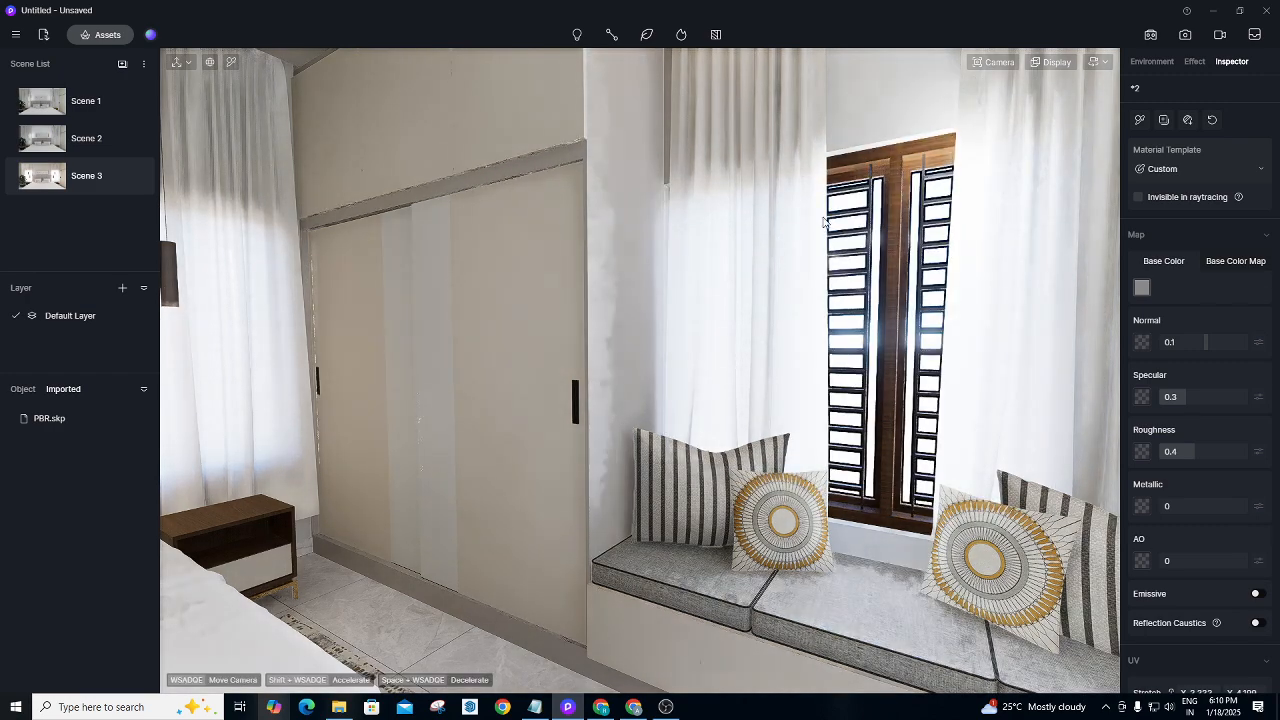
# Frame the window seat, clear the GLASS search in the material library and list the Fabric materials.
pyautogui.moveTo(550, 262); pyautogui.dragTo(677, 491, button='right')
pyautogui.press('w')
pyautogui.scroll(1, 672, 549)
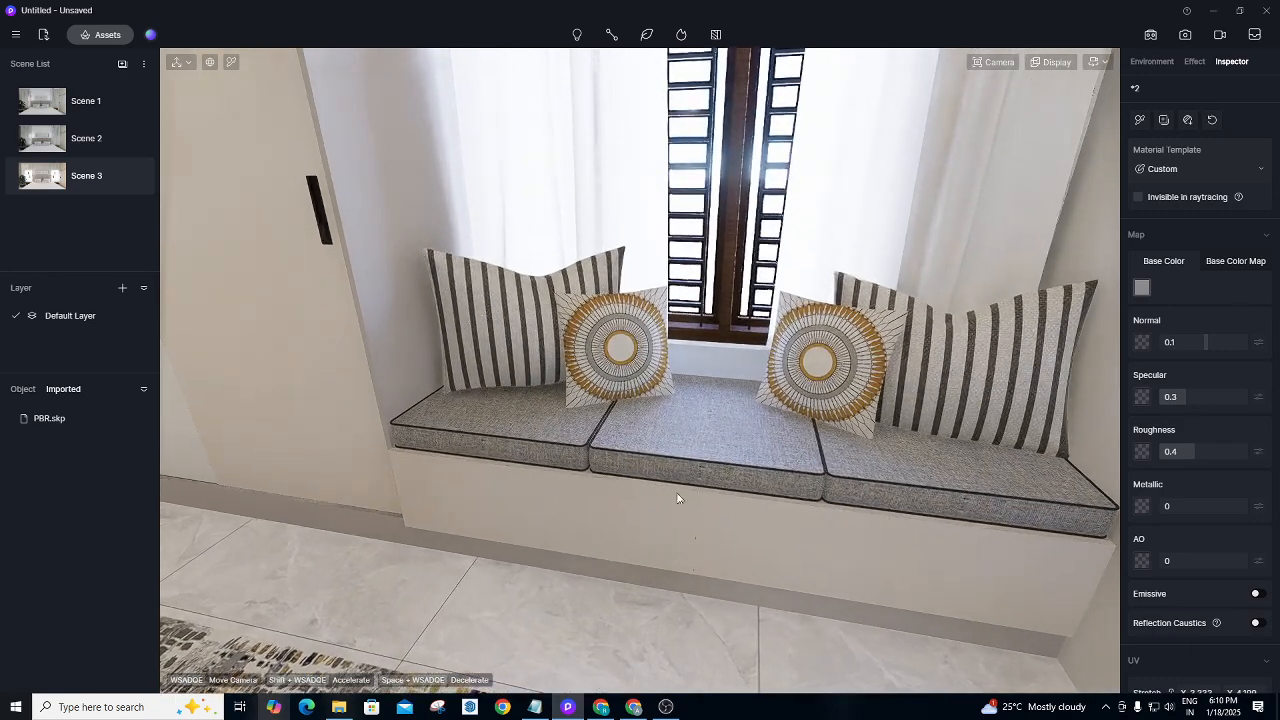
pyautogui.click(231, 64)
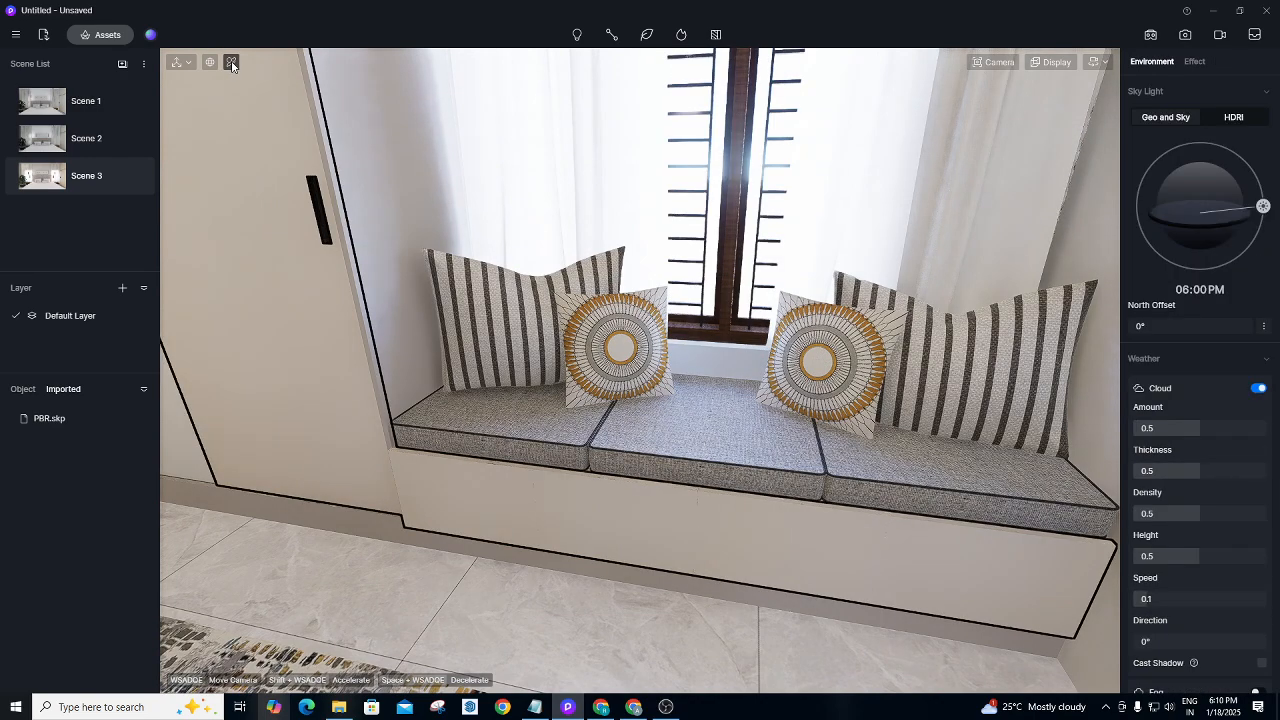
pyautogui.click(107, 34)
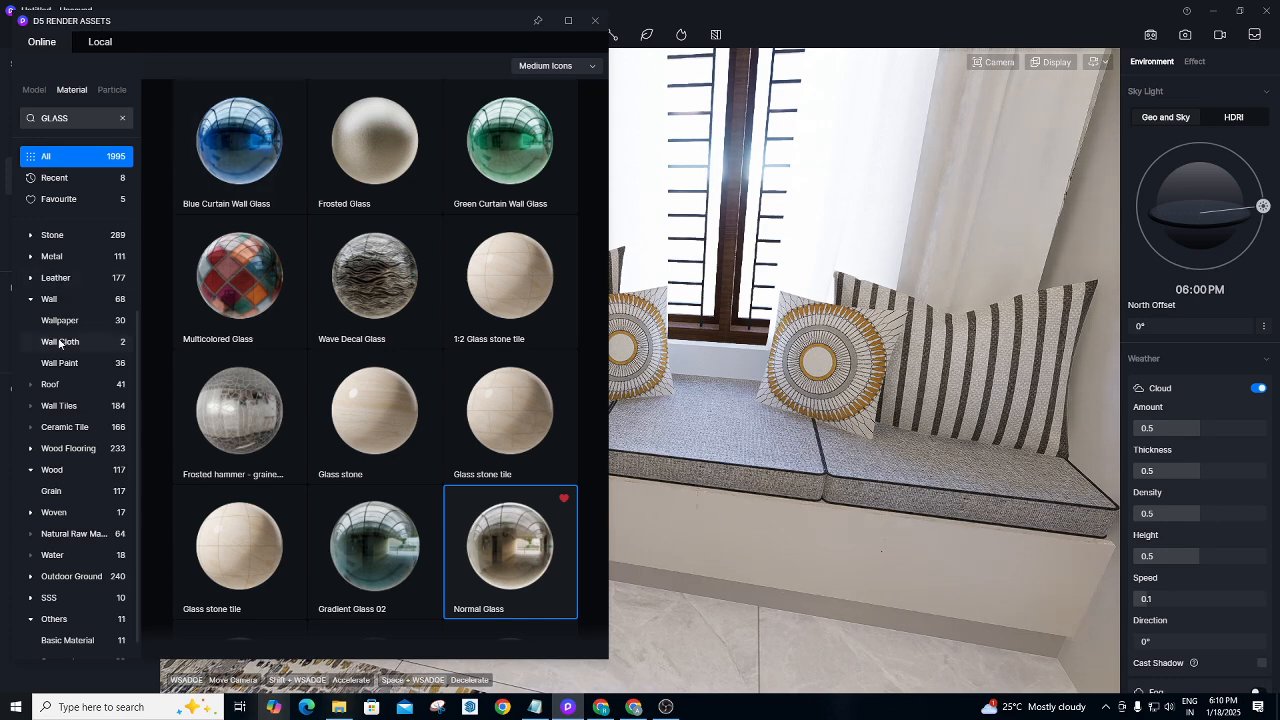
pyautogui.scroll(2, 61, 405)
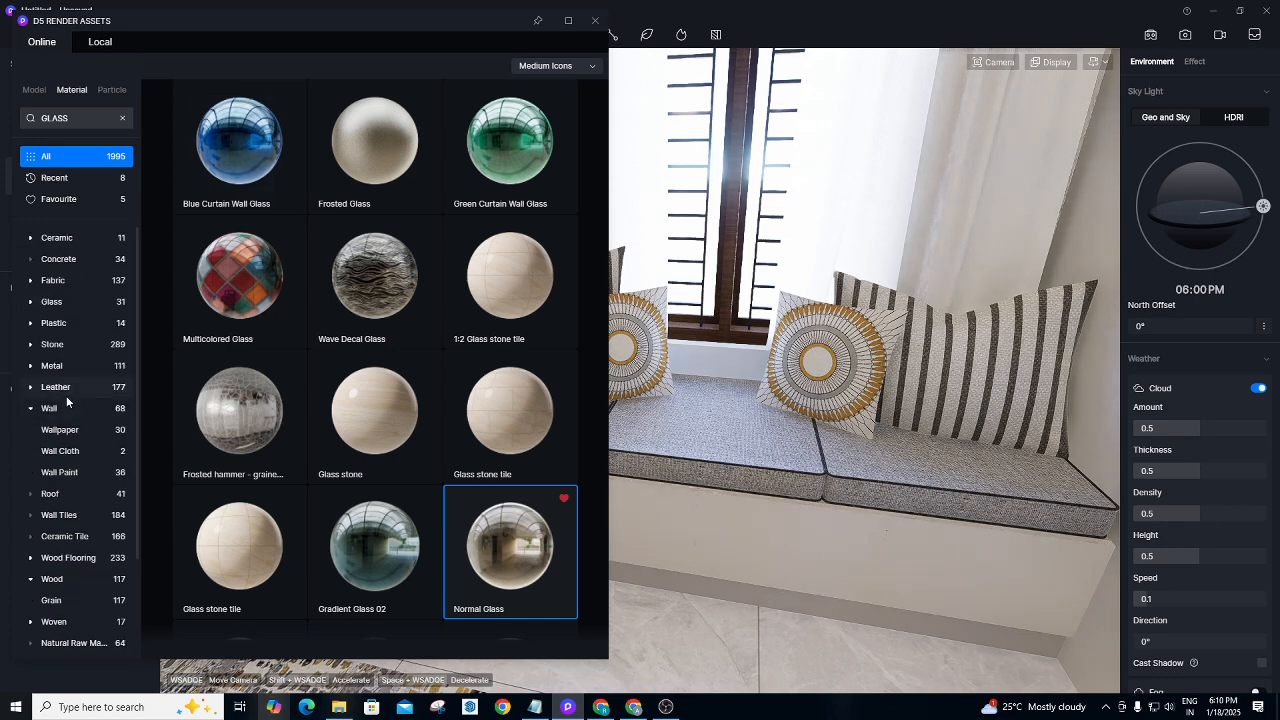
pyautogui.click(78, 283)
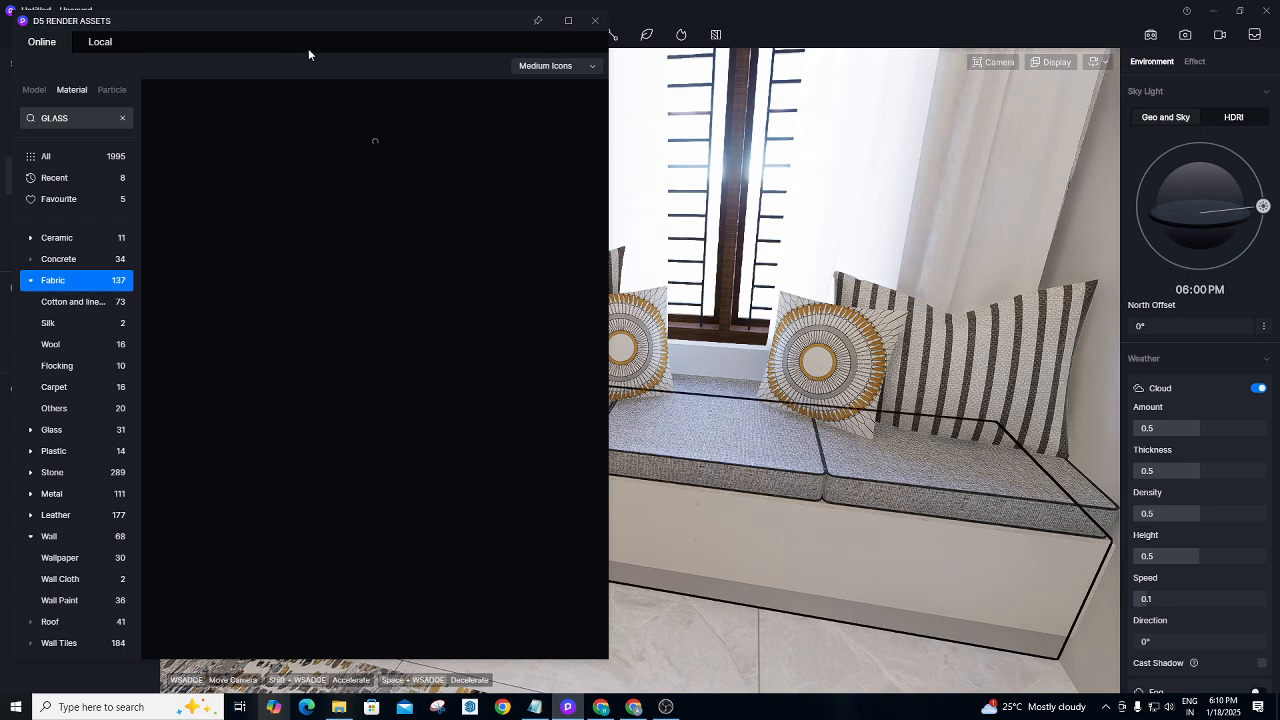
pyautogui.click(123, 118)
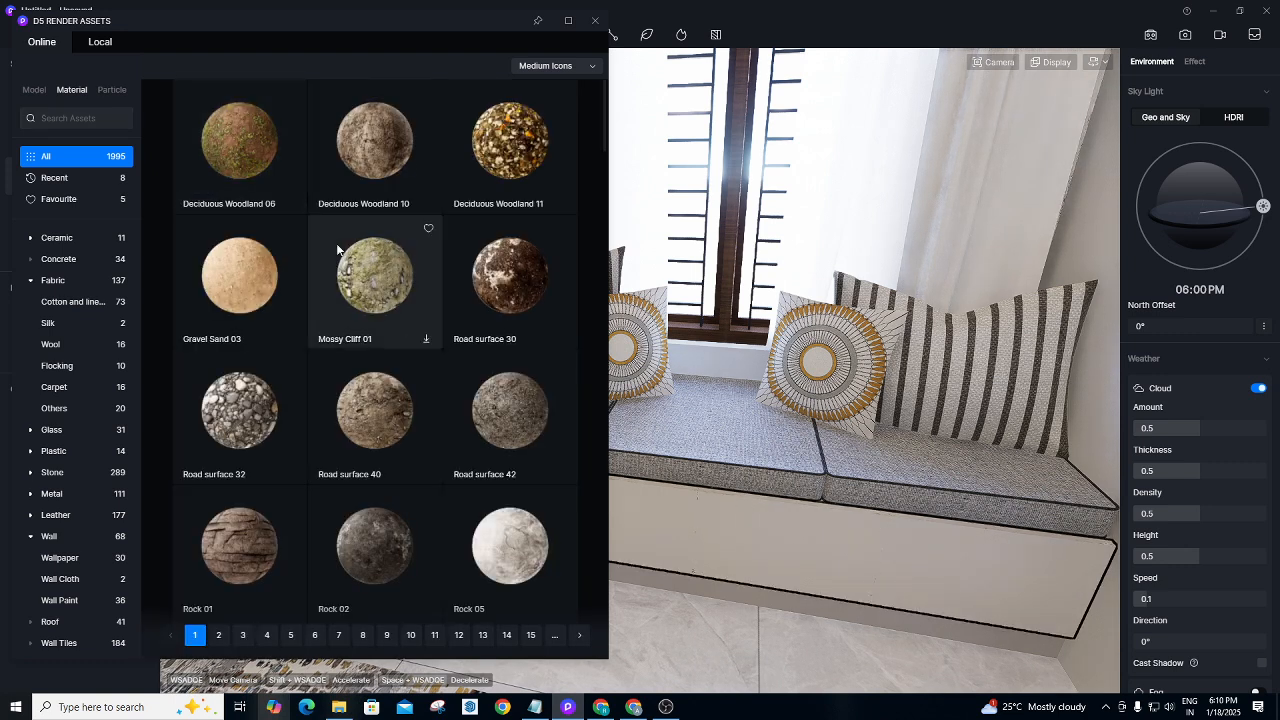
pyautogui.click(75, 452)
pyautogui.click(65, 287)
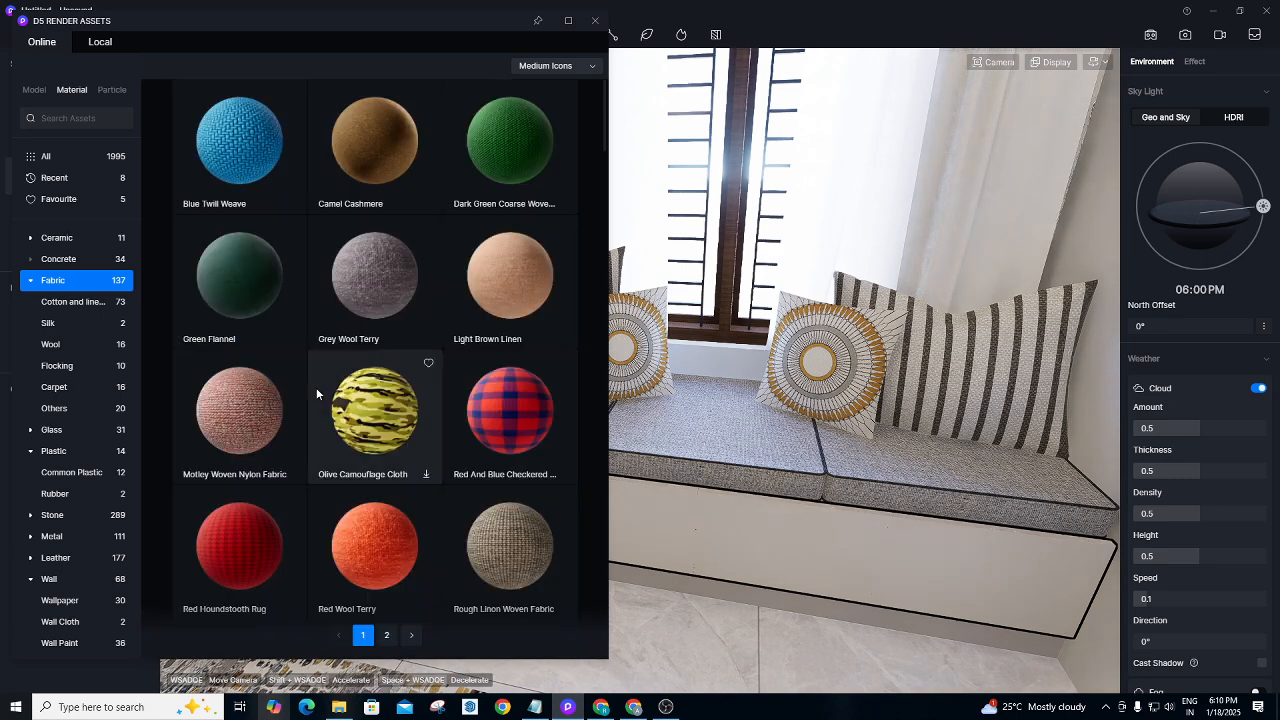
# Find the Grey Linen1 fabric in the material library and apply it to the window seat cushions.
pyautogui.scroll(-5, 316, 392)
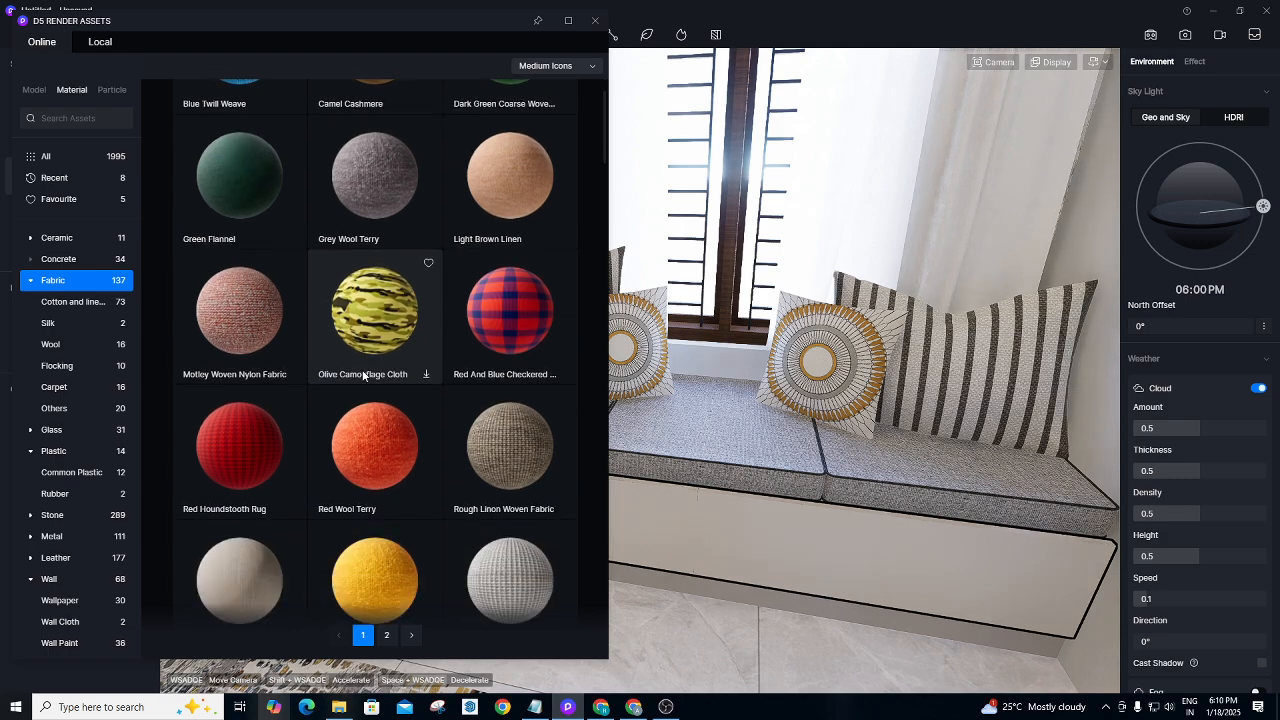
pyautogui.scroll(-4, 368, 365)
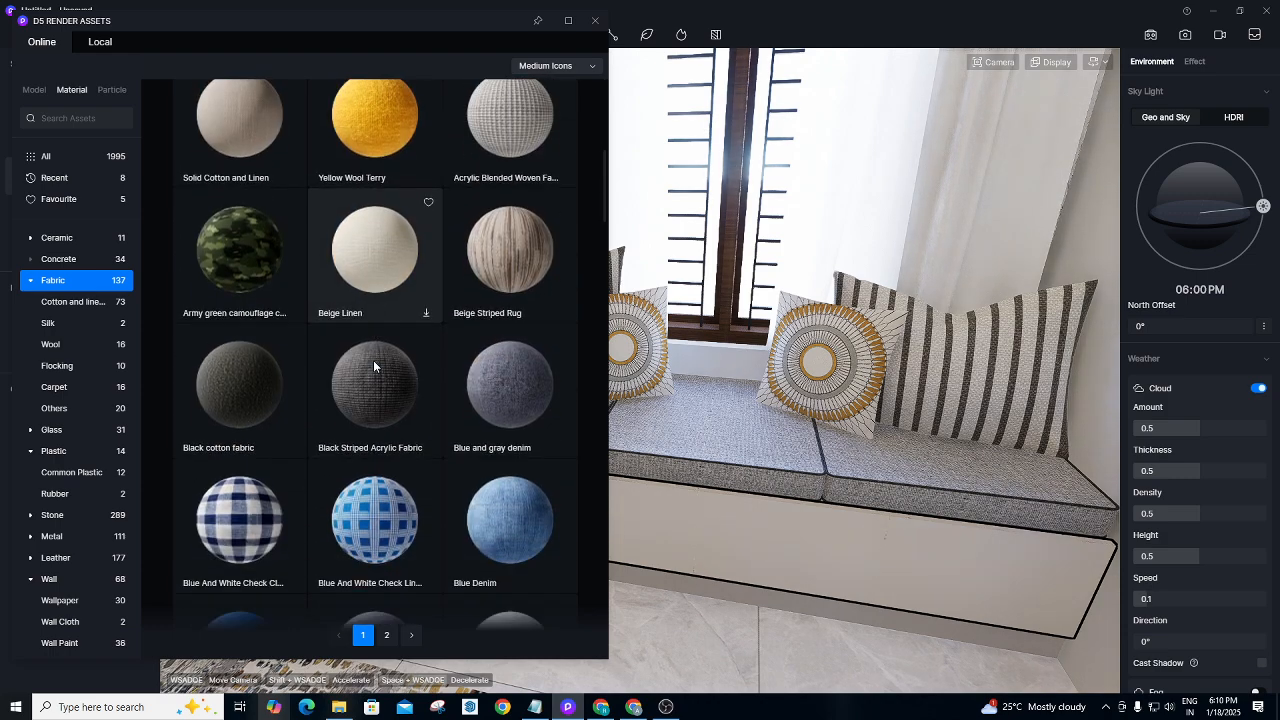
pyautogui.scroll(-5, 374, 352)
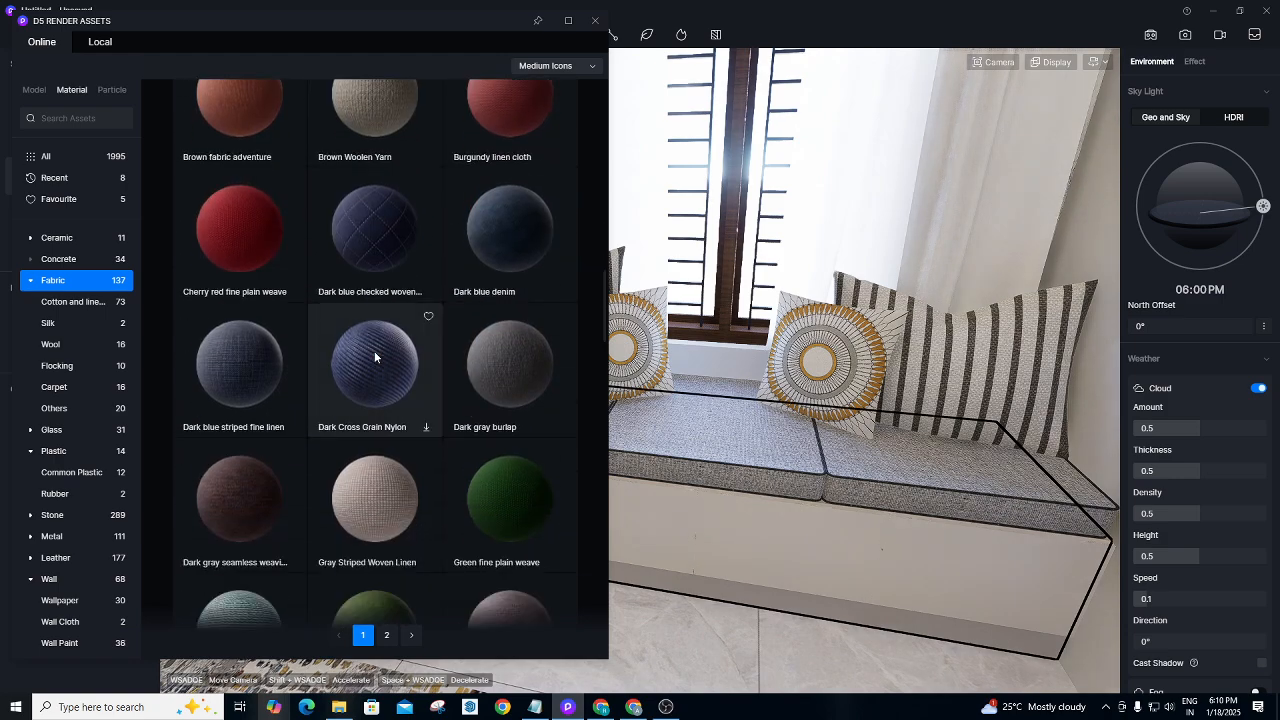
pyautogui.scroll(-3, 375, 356)
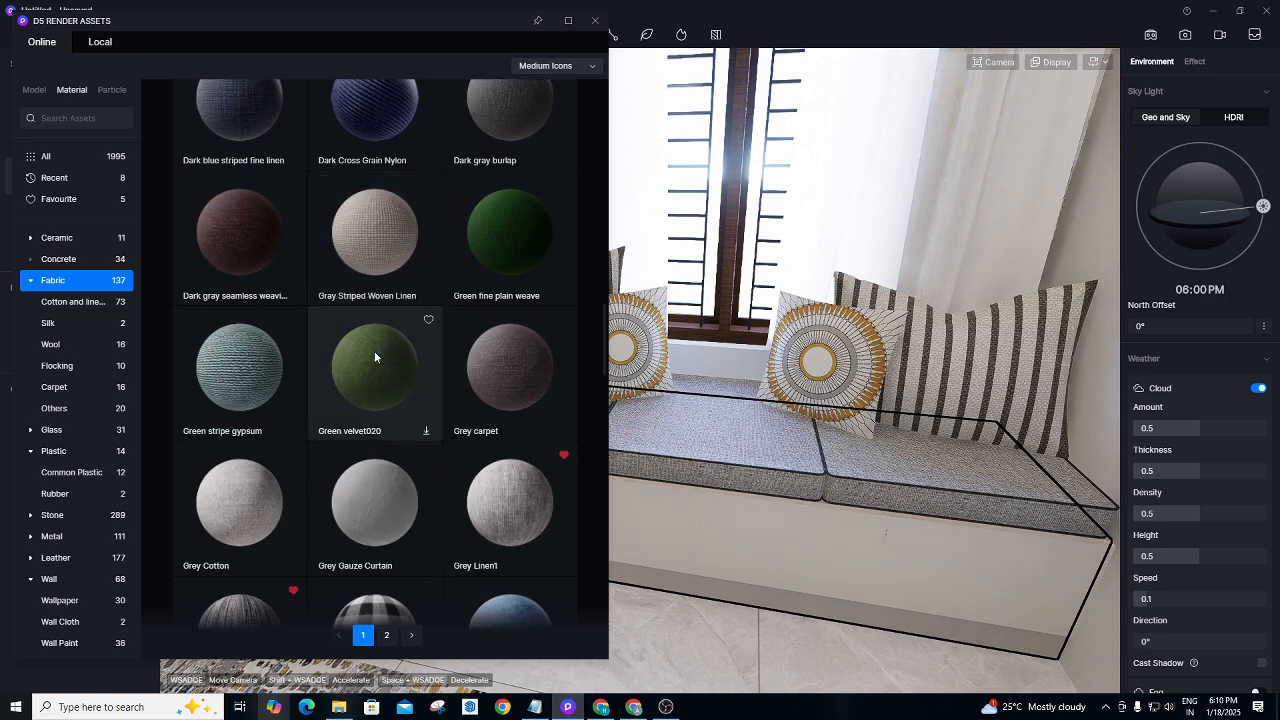
pyautogui.click(500, 475)
pyautogui.moveTo(540, 455); pyautogui.dragTo(1140, 287)
# Set the seat cushion fabric's UV stretch to 0.54 in both X and Y.
pyautogui.click(1141, 287)
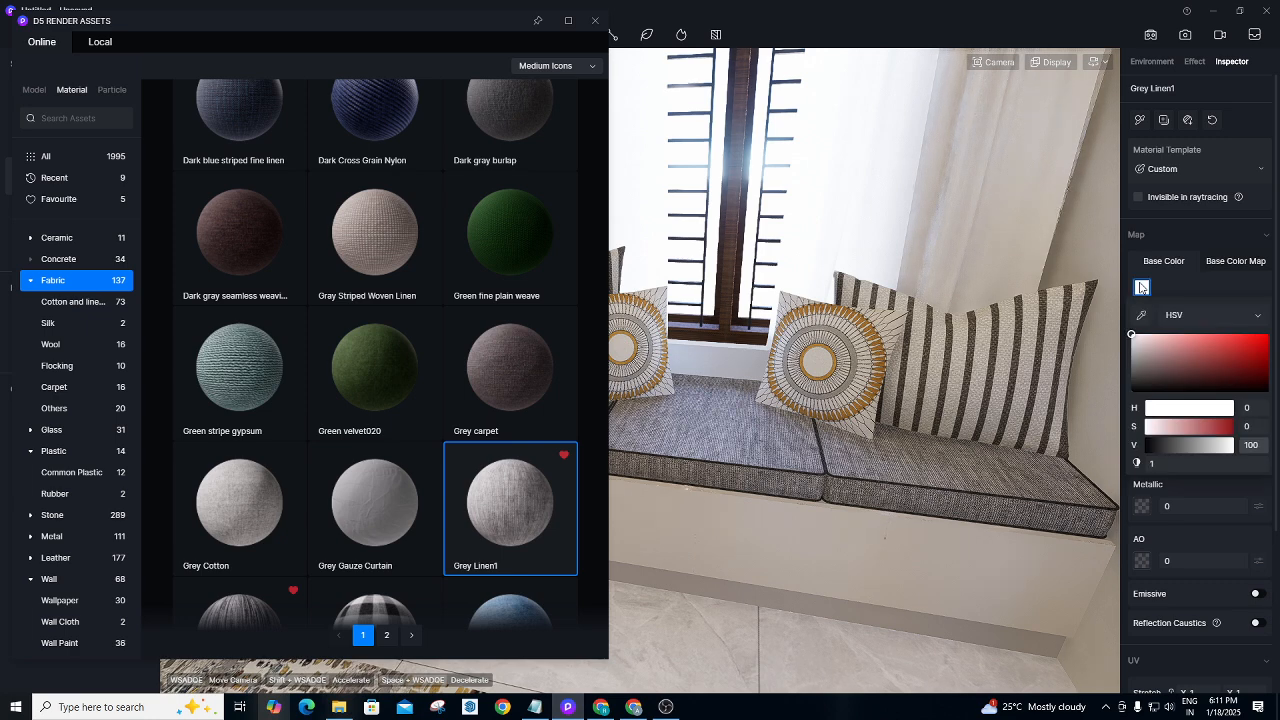
pyautogui.click(1141, 287)
pyautogui.scroll(-4, 1207, 516)
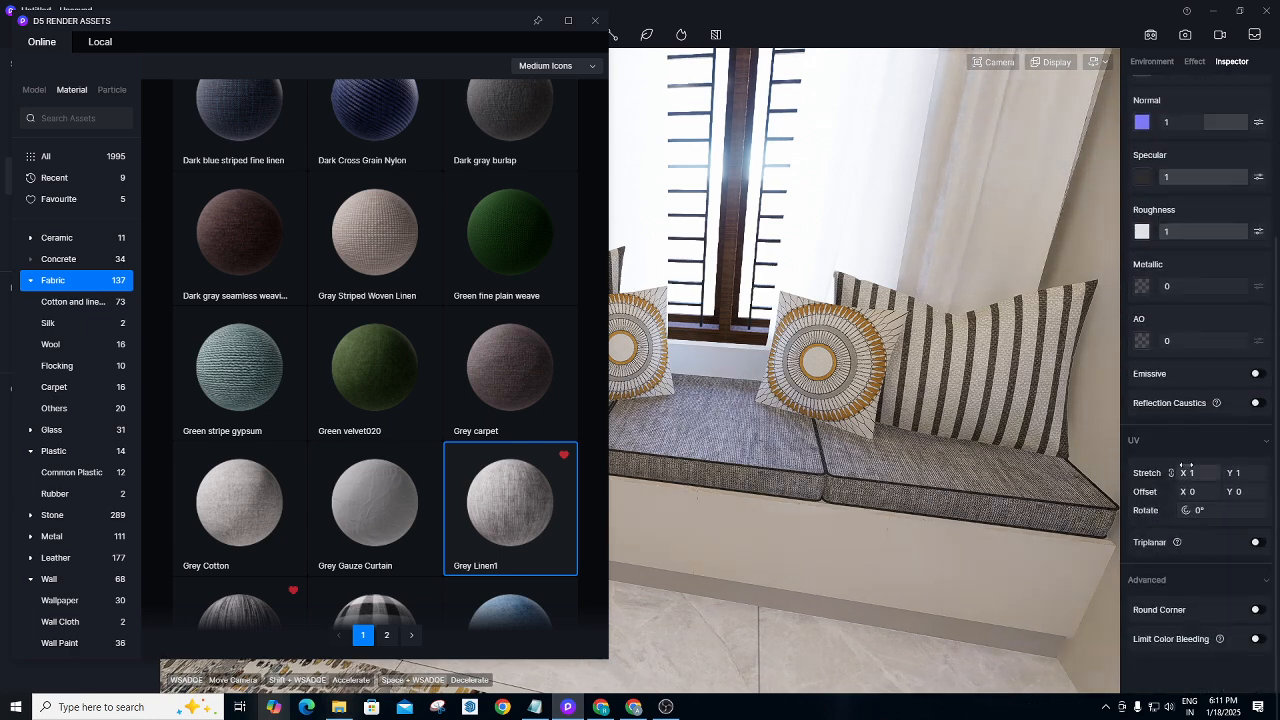
pyautogui.moveTo(1181, 468); pyautogui.dragTo(1147, 477)
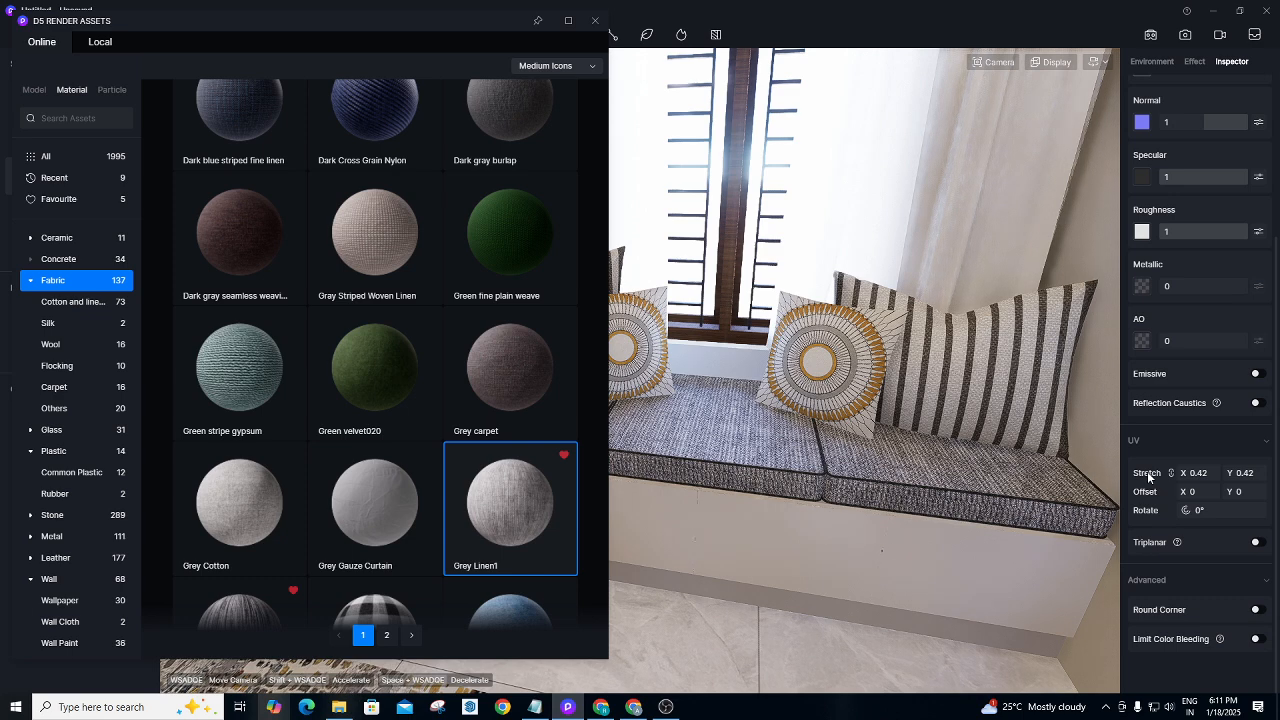
pyautogui.moveTo(1197, 472); pyautogui.dragTo(1210, 472)
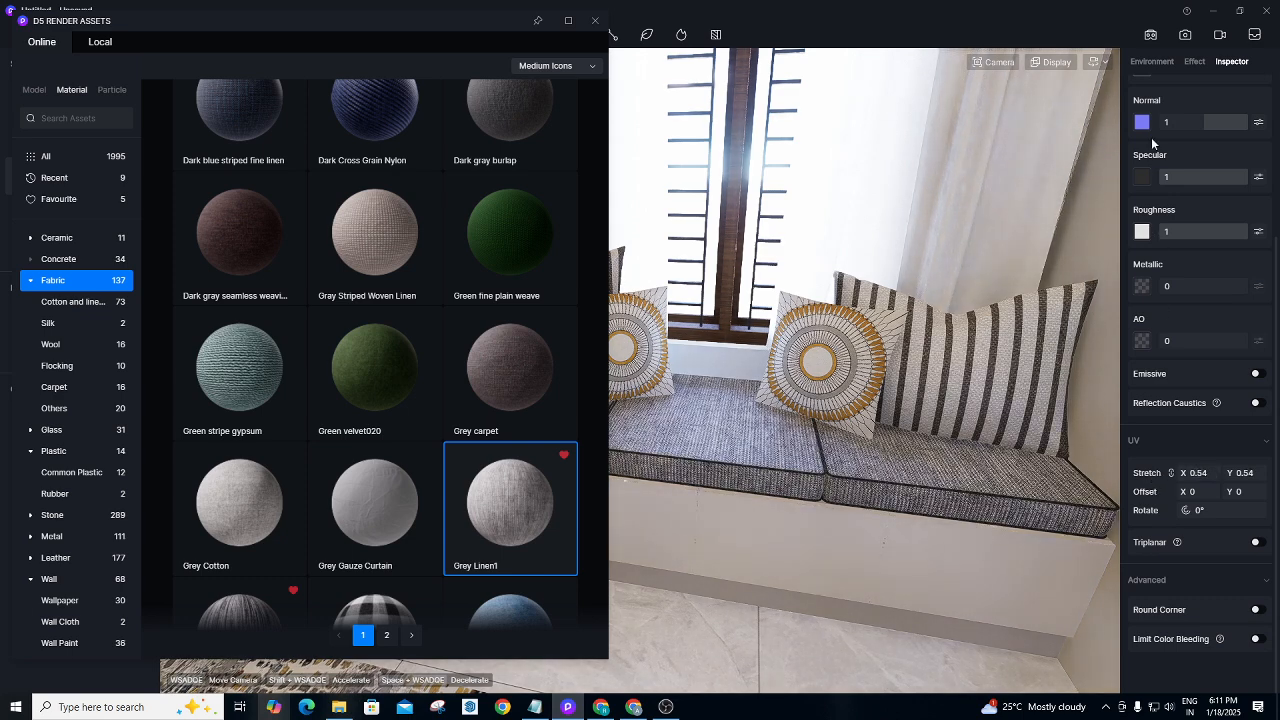
pyautogui.scroll(3, 1150, 230)
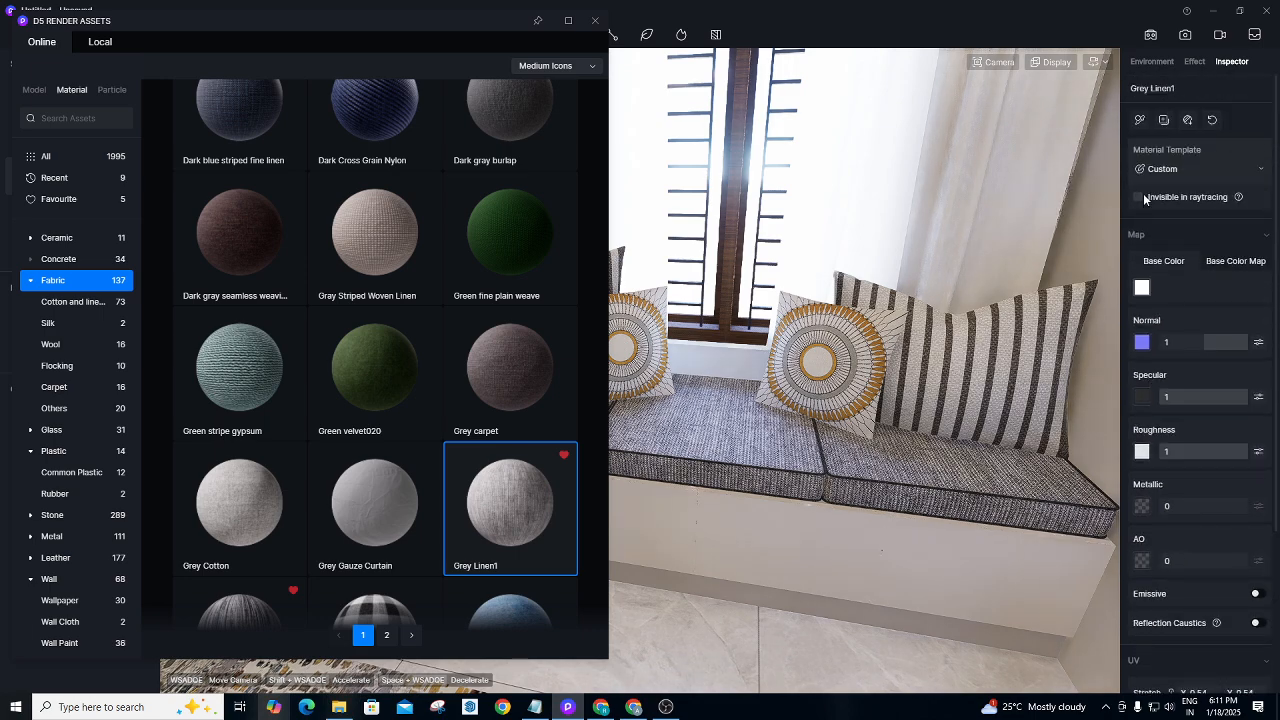
# Set the hue of the Grey Linen1 seat cushion fabric's base color to 34.
pyautogui.click(1142, 287)
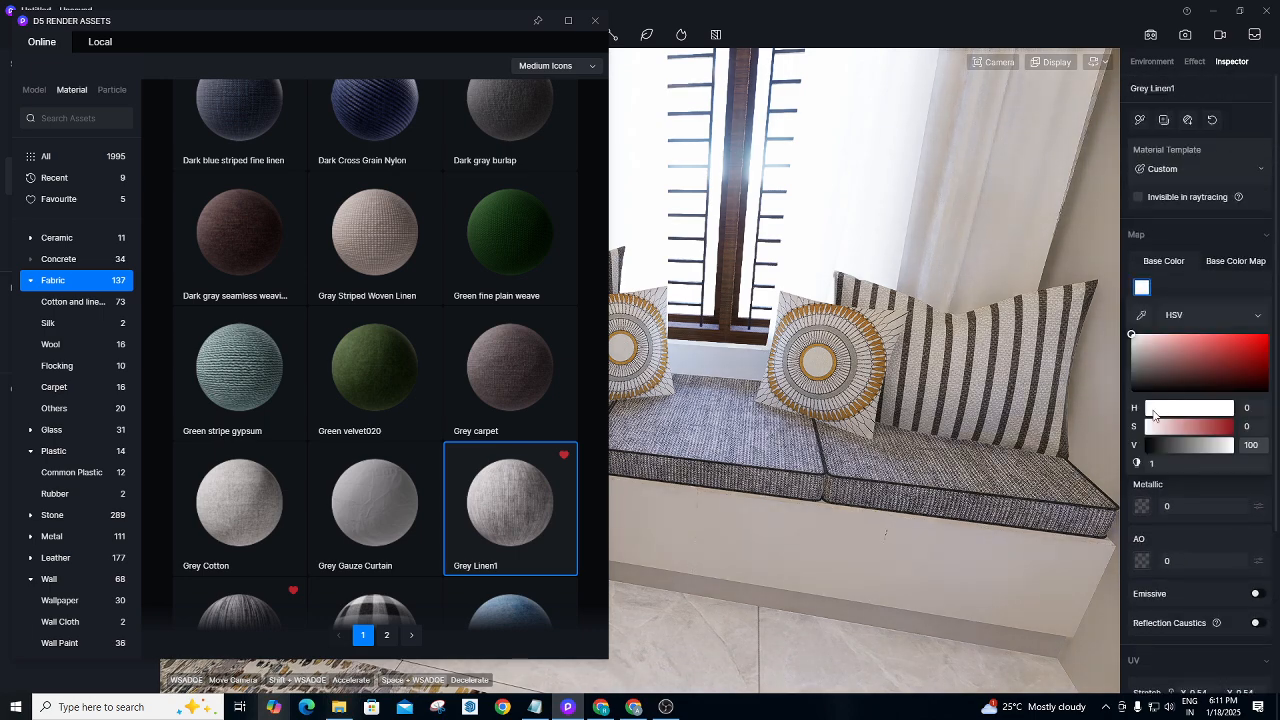
pyautogui.click(1154, 407)
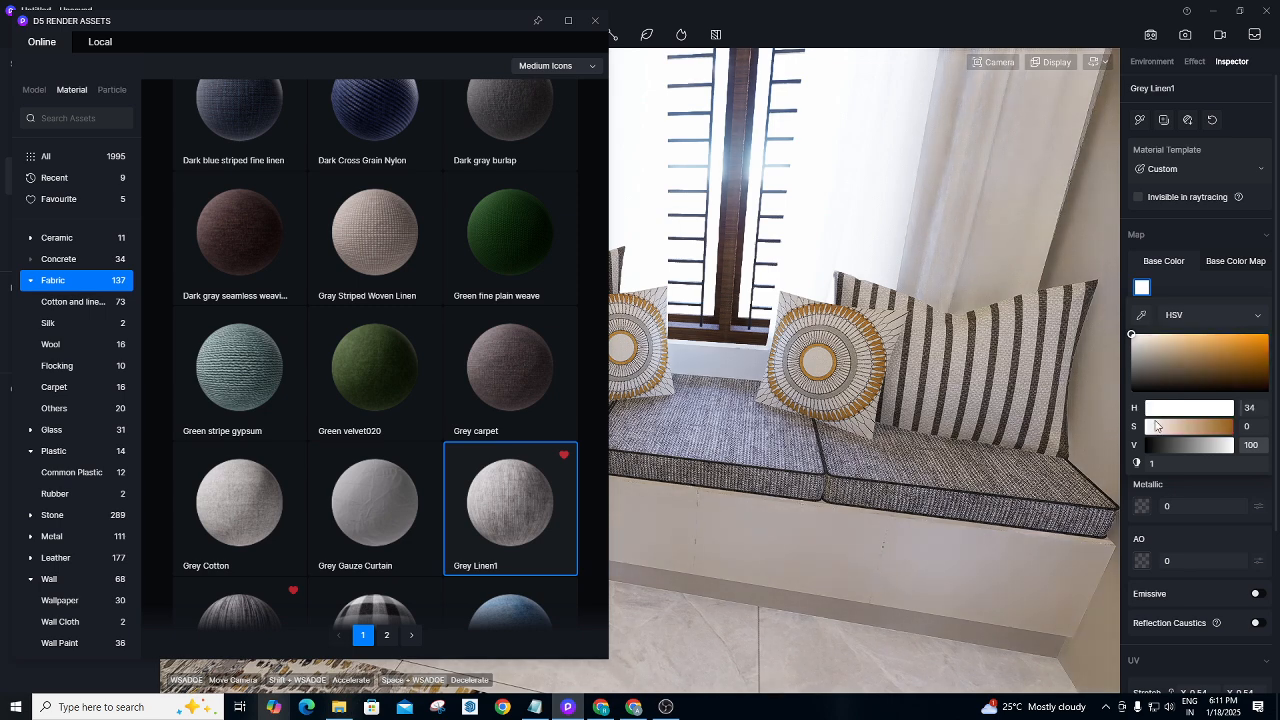
pyautogui.moveTo(1148, 426)
pyautogui.mouseDown()
pyautogui.moveTo(1159, 426)
pyautogui.moveTo(1130, 426)
pyautogui.mouseUp()
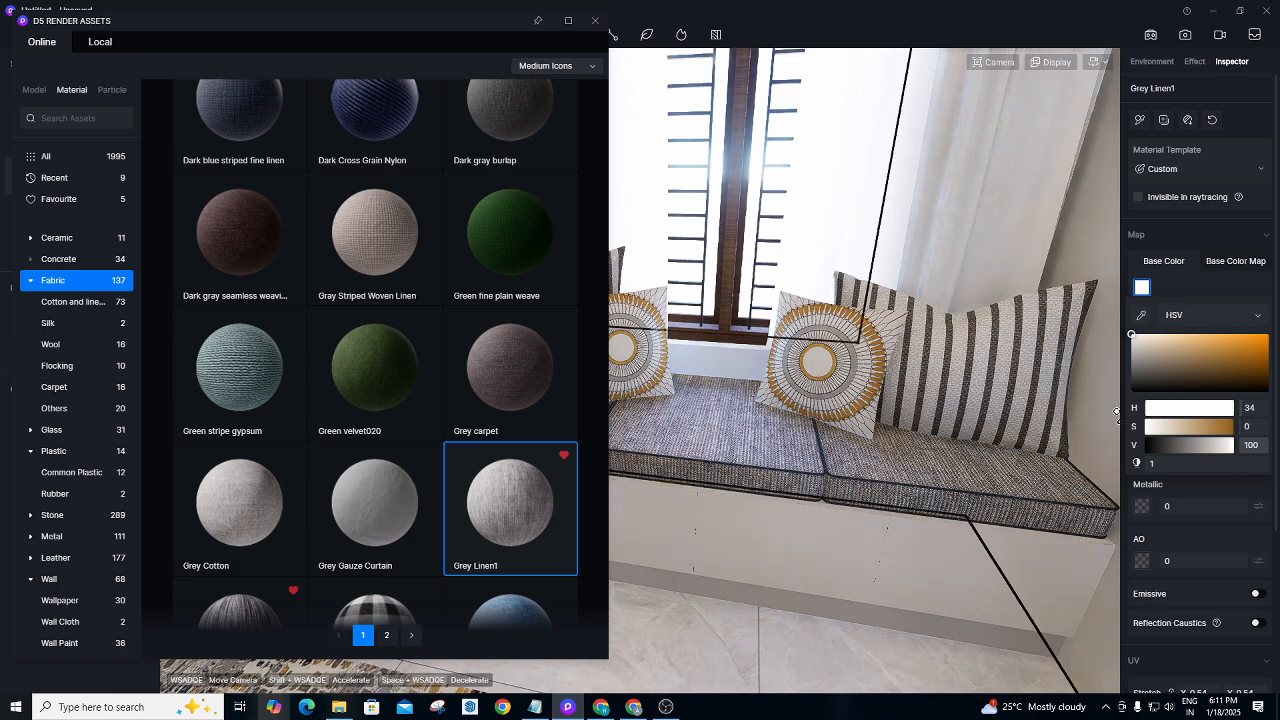
pyautogui.click(594, 20)
pyautogui.press('i')
pyautogui.moveTo(562, 371); pyautogui.dragTo(436, 101, button='right')
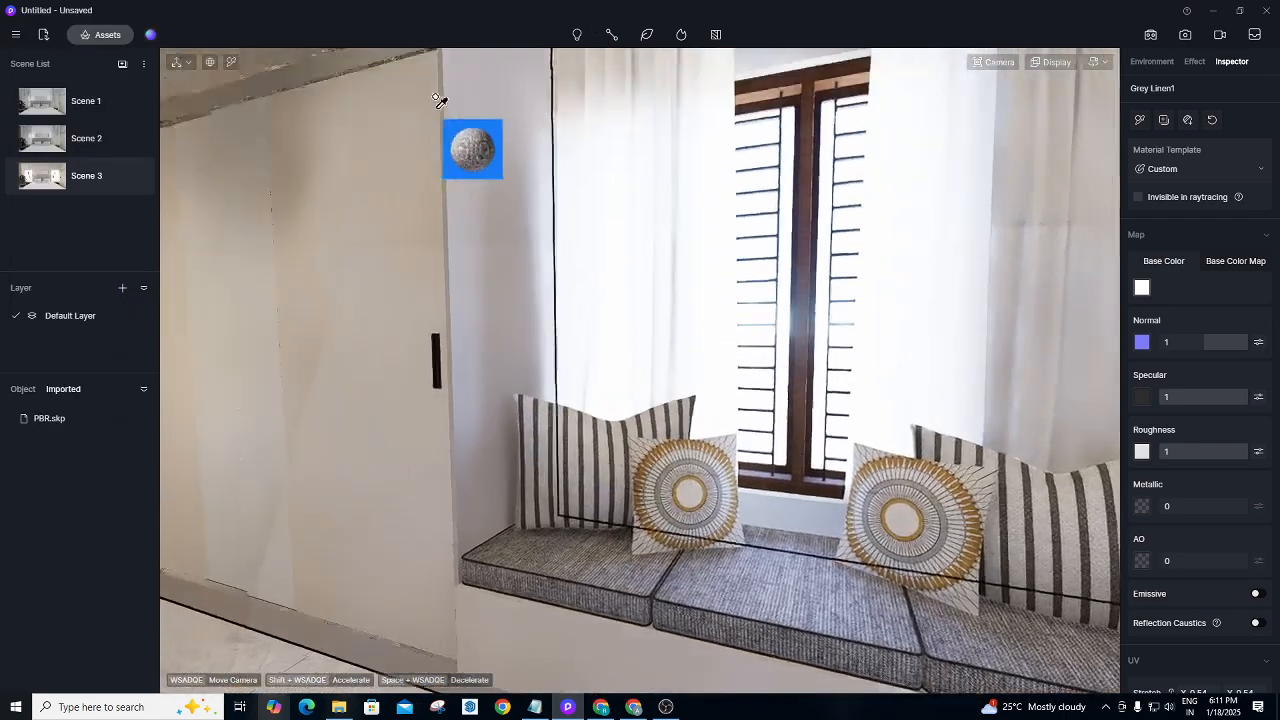
pyautogui.scroll(-3, 435, 83)
pyautogui.scroll(-1, 437, 92)
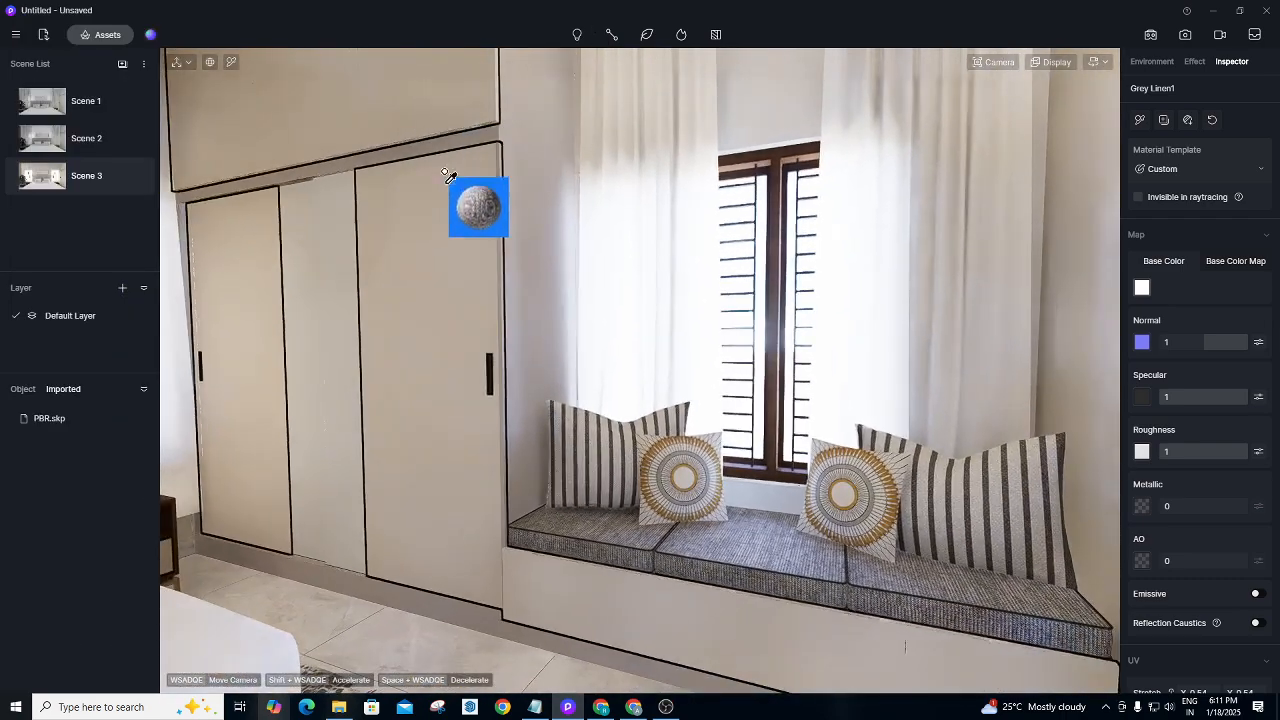
pyautogui.click(360, 268)
# Apply the Gray Striped Woven Linen fabric to the window seat cushions and set its UV stretch to 4.37 in X and Y.
pyautogui.click(105, 34)
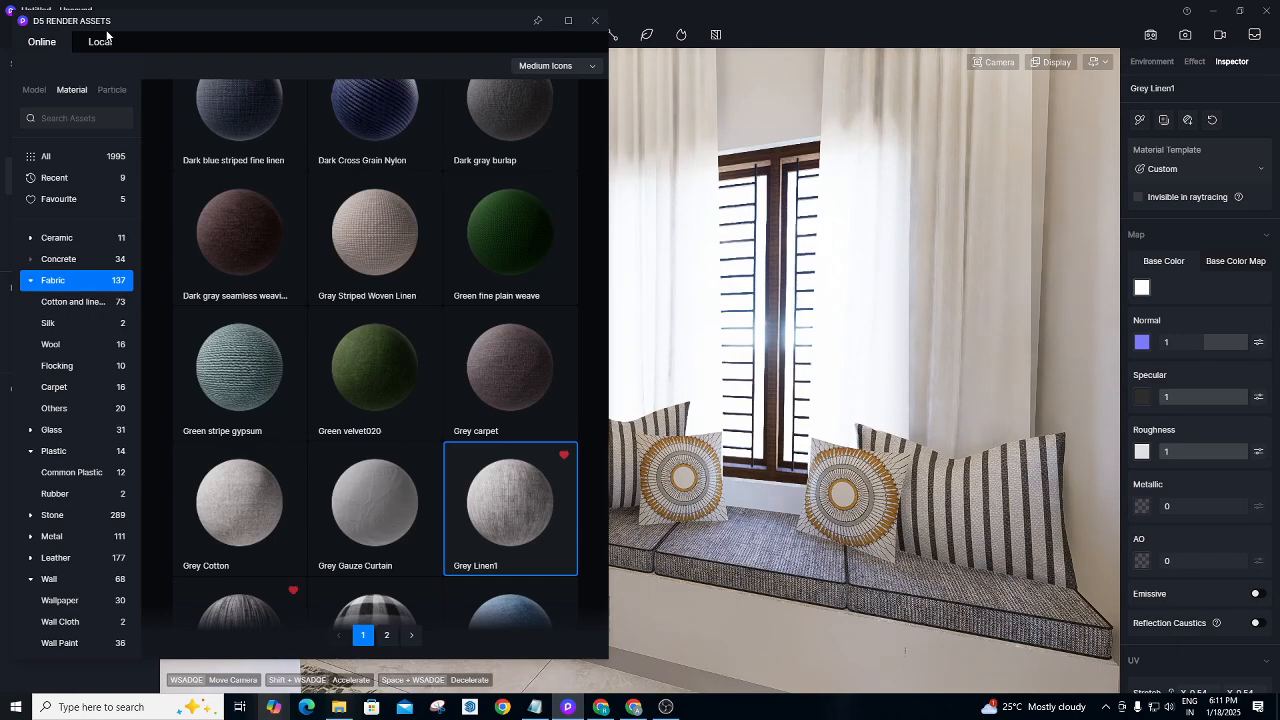
pyautogui.click(390, 224)
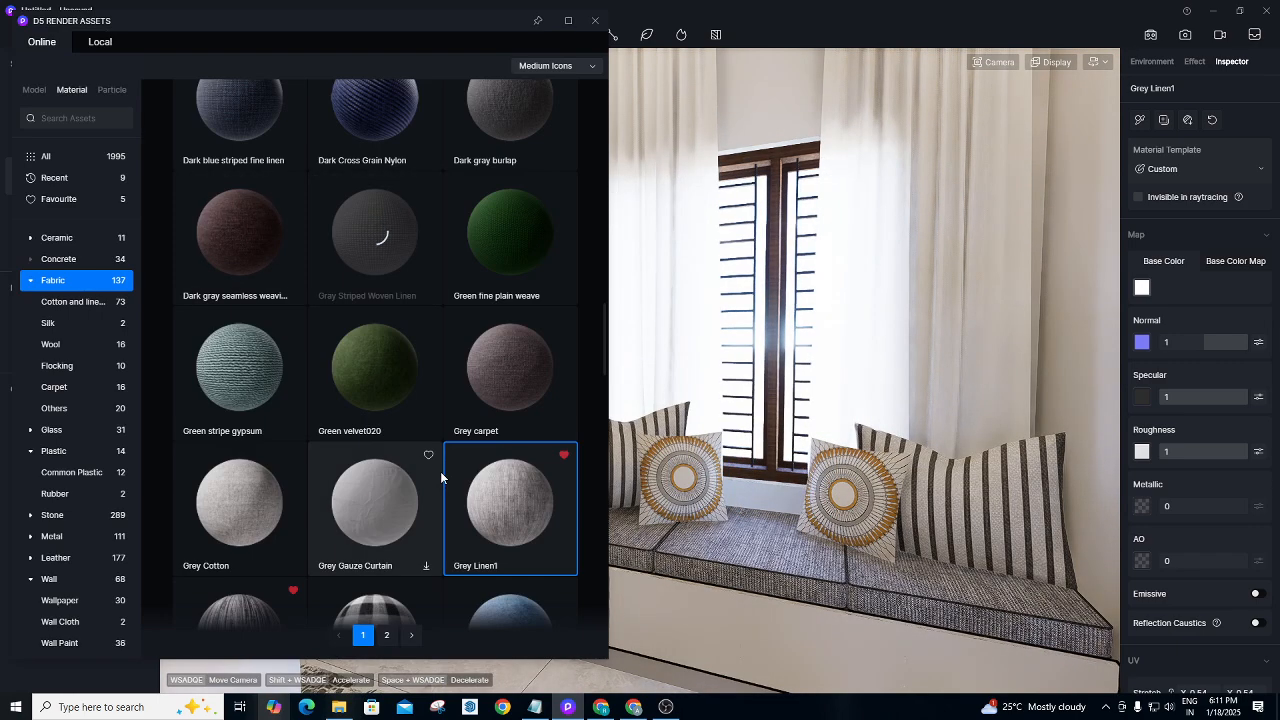
pyautogui.scroll(8, 440, 471)
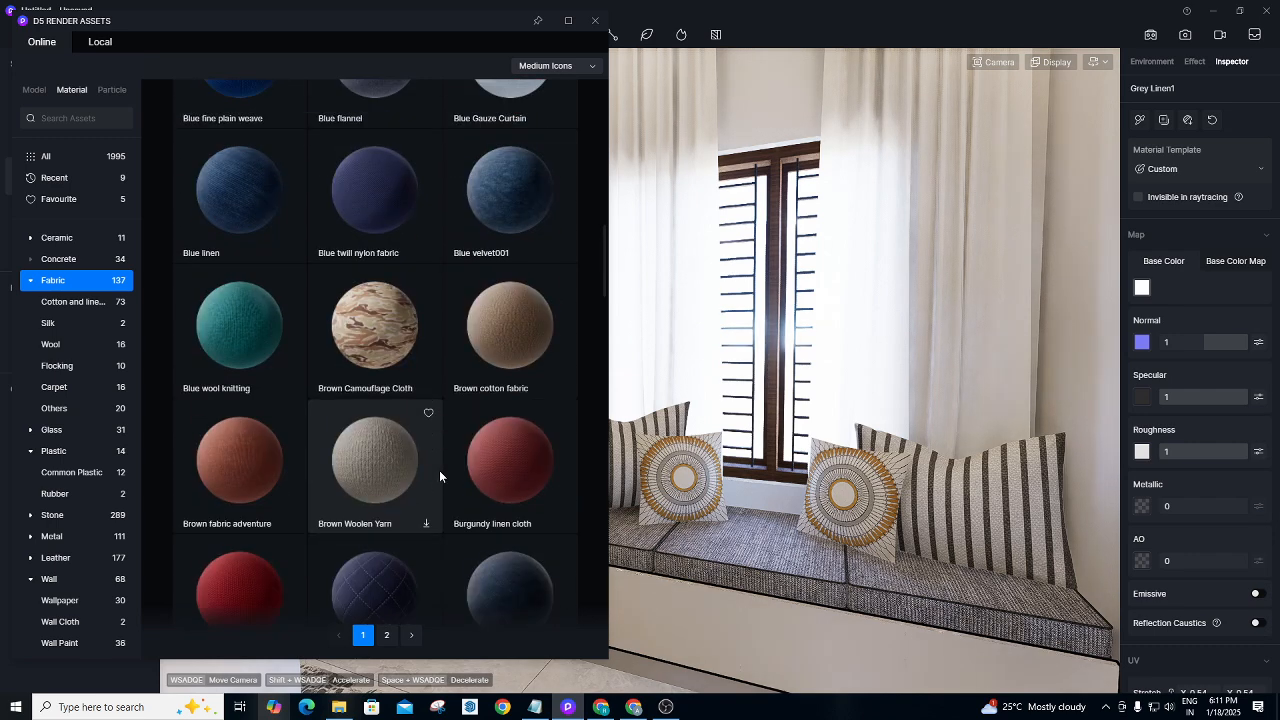
pyautogui.scroll(-4, 439, 468)
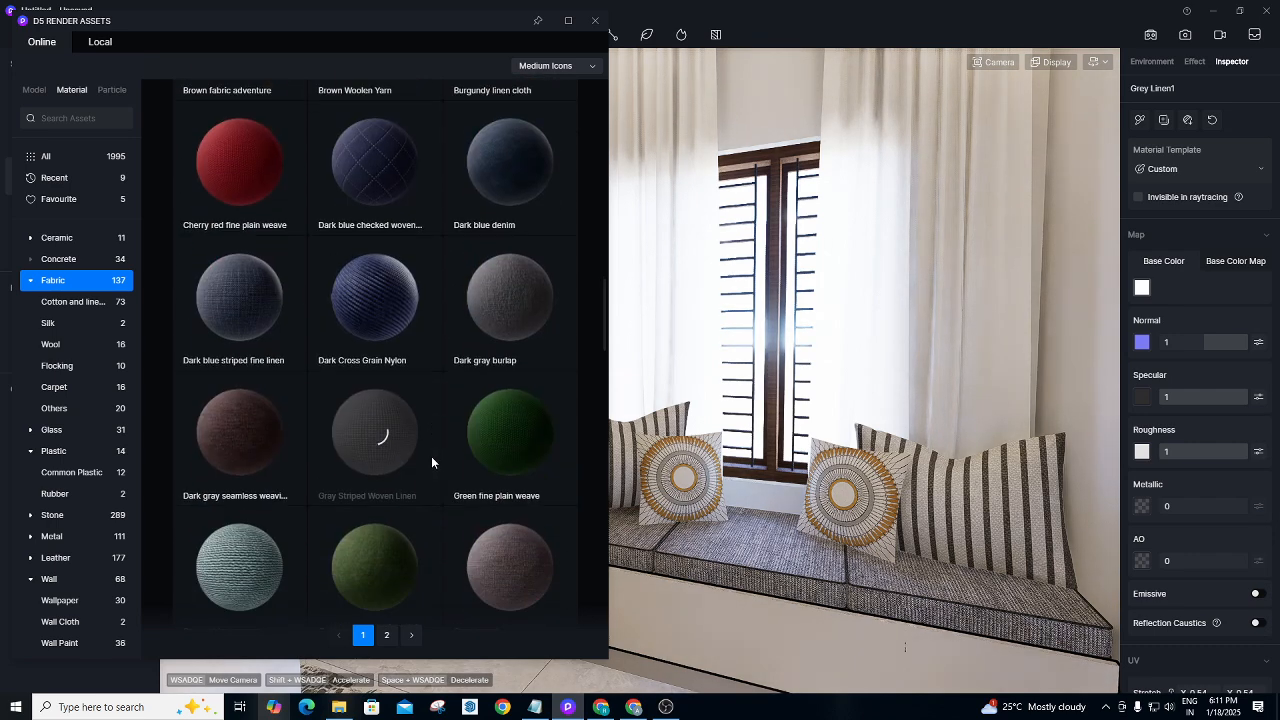
pyautogui.scroll(-1, 431, 456)
pyautogui.scroll(-1, 431, 455)
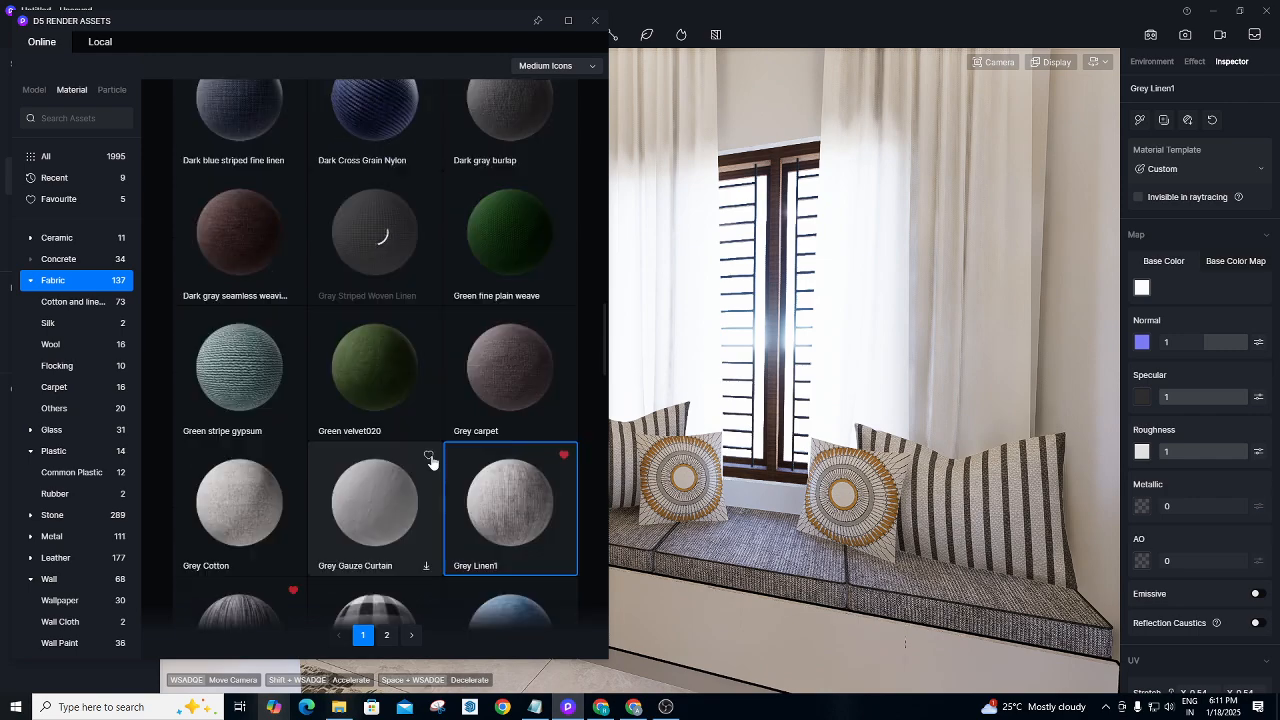
pyautogui.scroll(2, 431, 459)
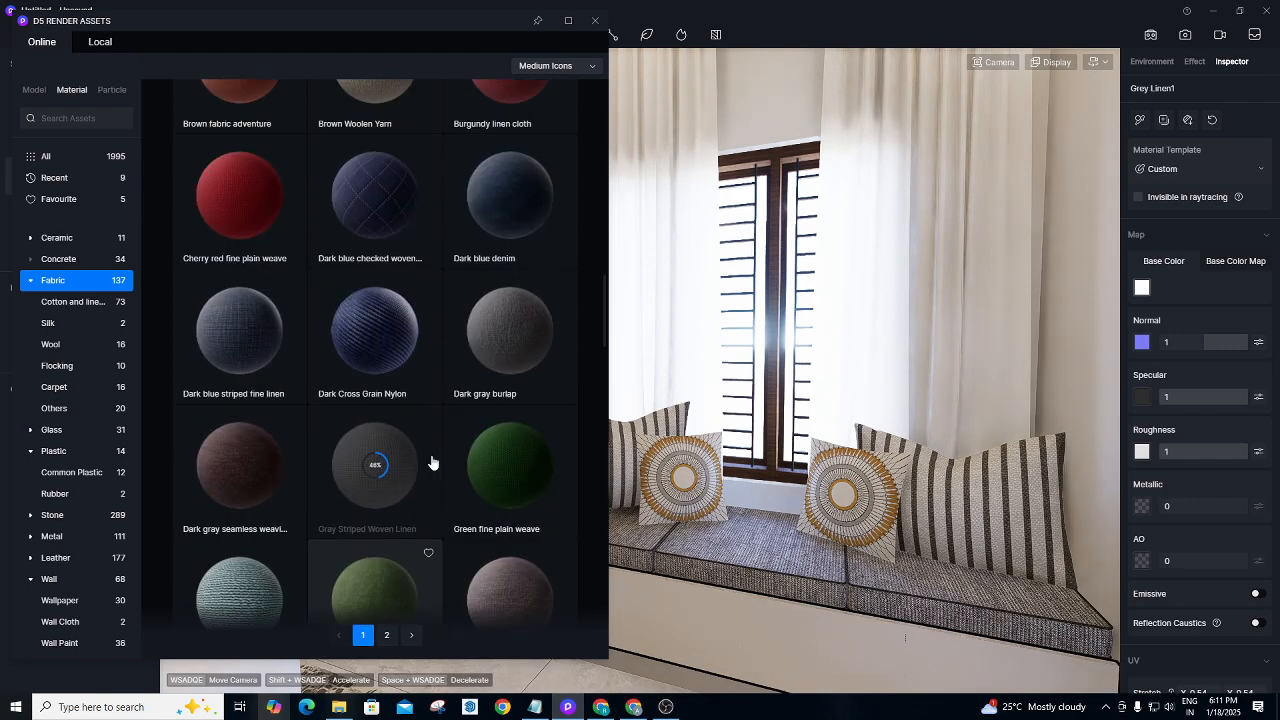
pyautogui.moveTo(418, 474); pyautogui.dragTo(897, 535)
pyautogui.scroll(-2, 1200, 517)
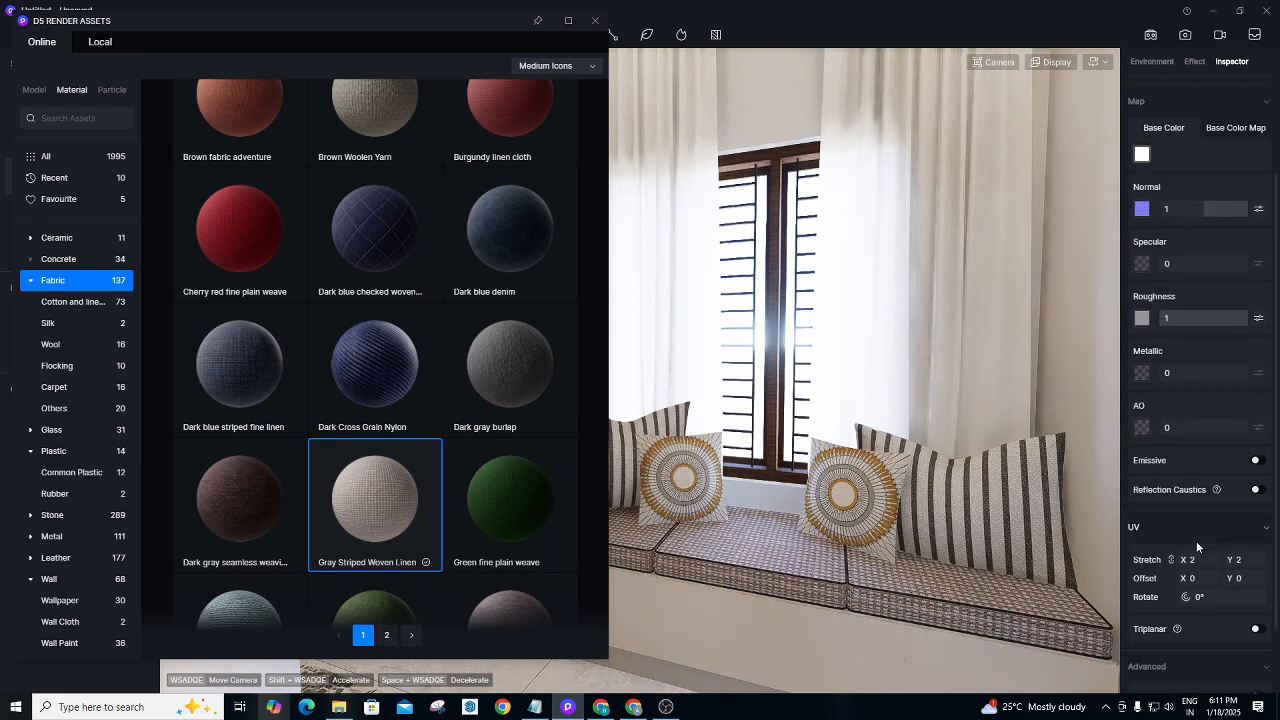
pyautogui.moveTo(1173, 558); pyautogui.dragTo(1268, 558)
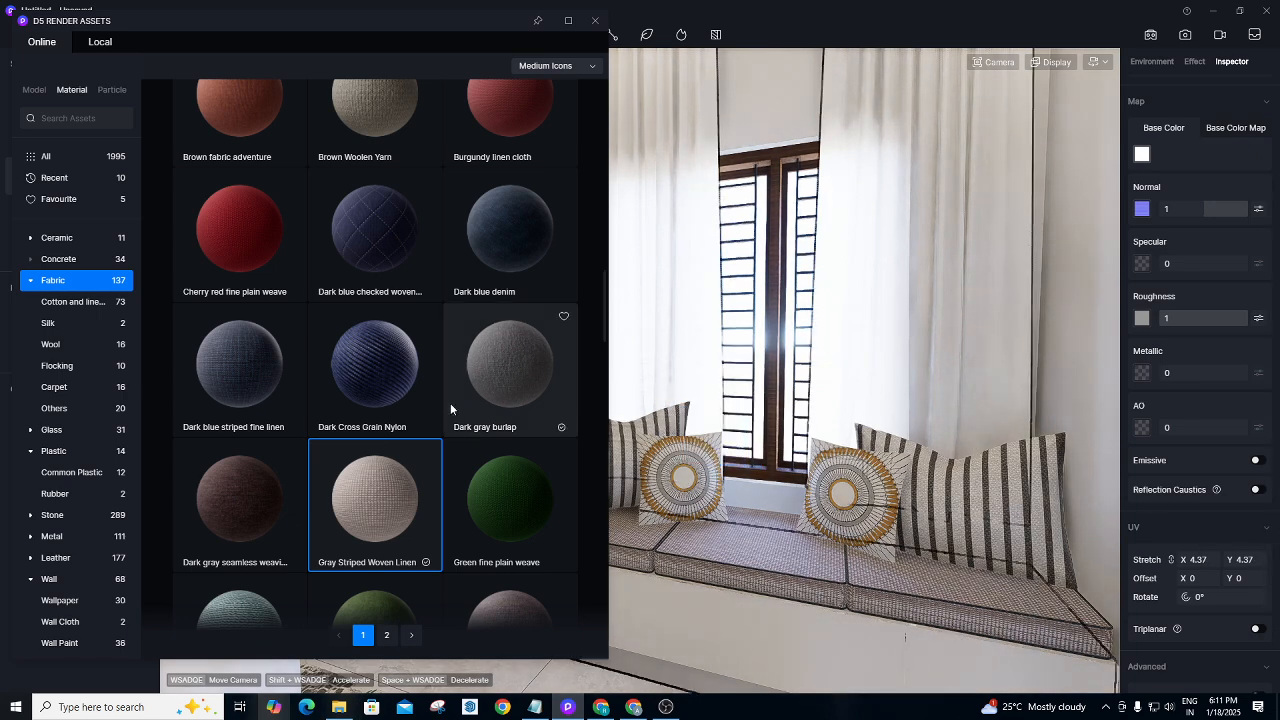
# Find the Solid Cotton and Linen fabric in the material library and apply it to the window seat cushions.
pyautogui.scroll(5, 415, 402)
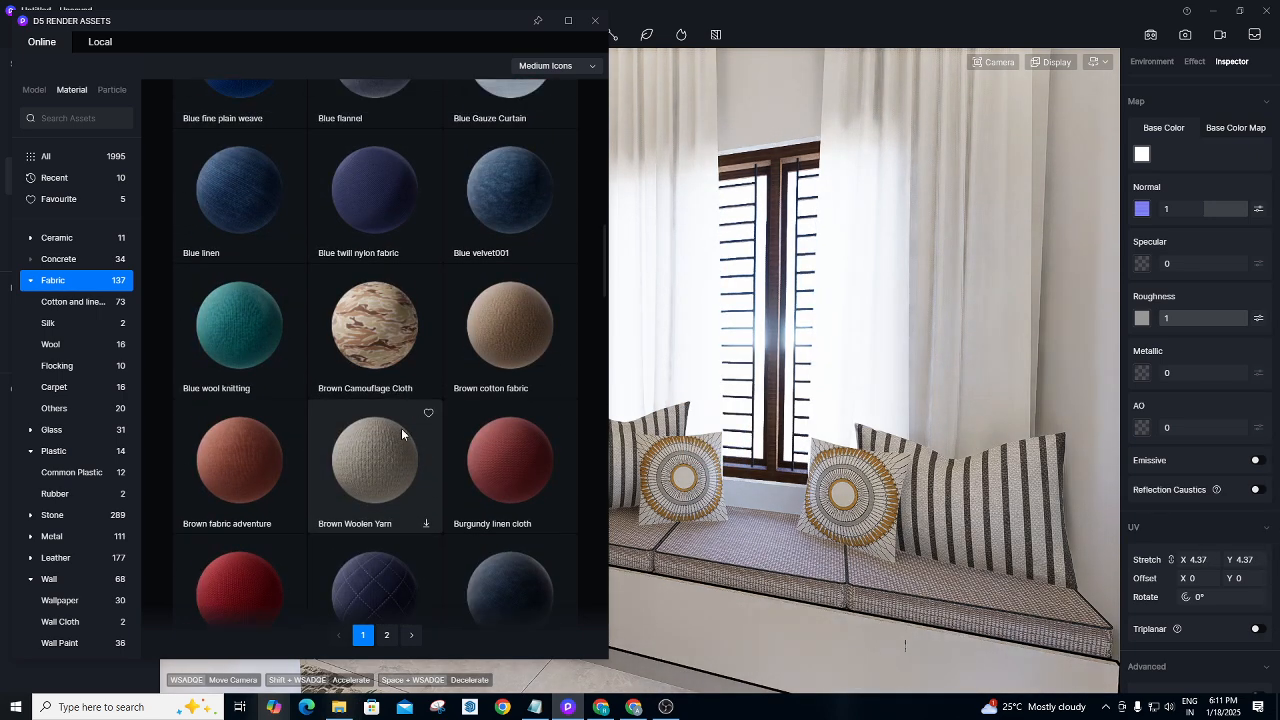
pyautogui.scroll(10, 401, 433)
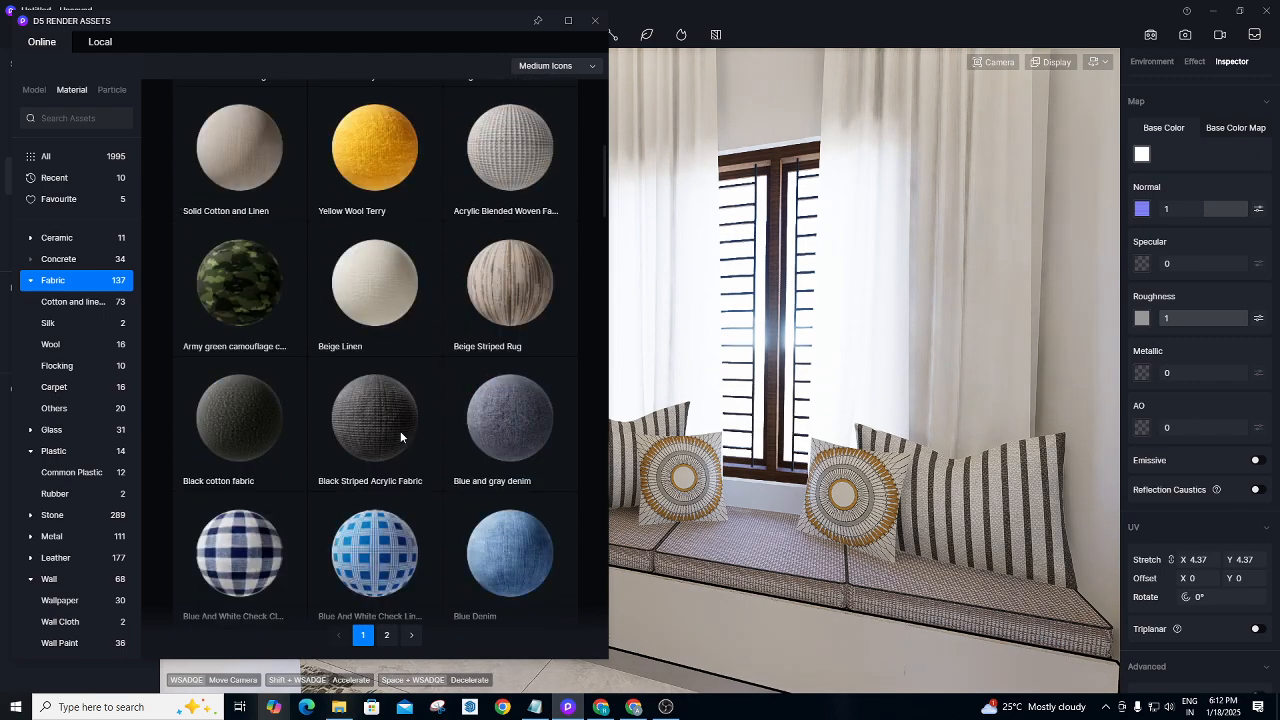
pyautogui.scroll(1, 400, 420)
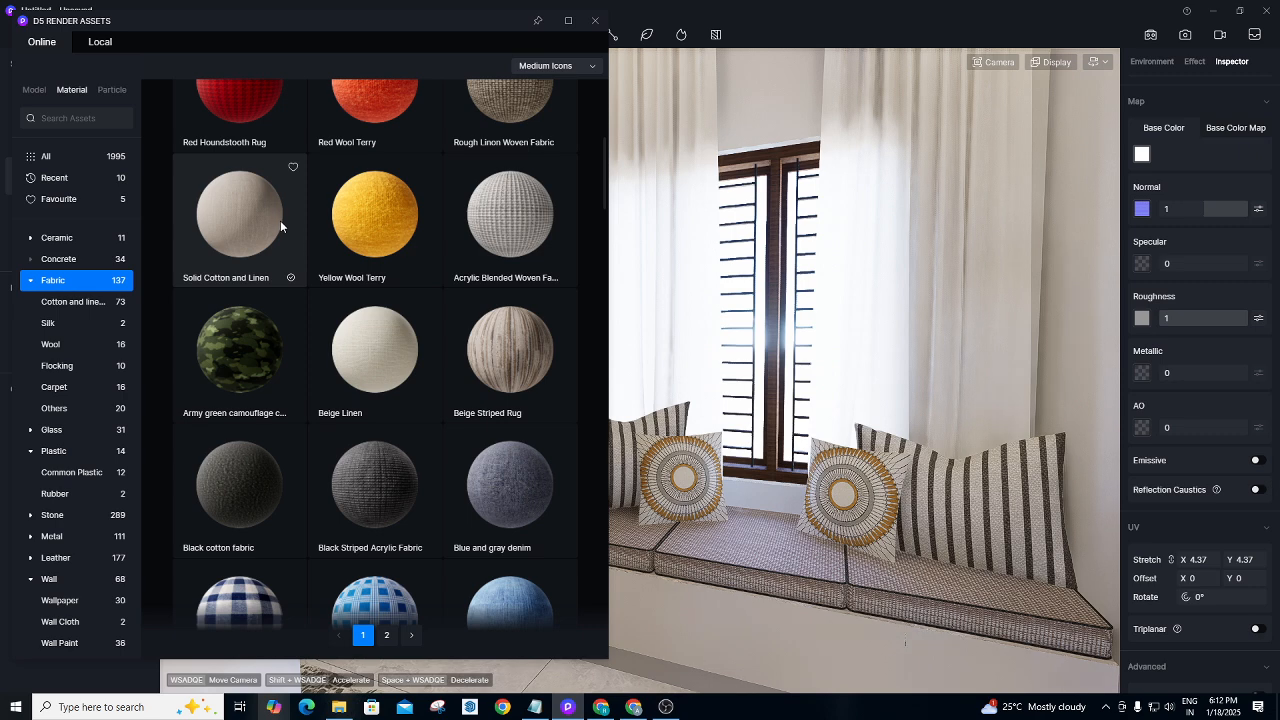
pyautogui.scroll(1, 392, 318)
pyautogui.moveTo(280, 281); pyautogui.dragTo(1085, 510)
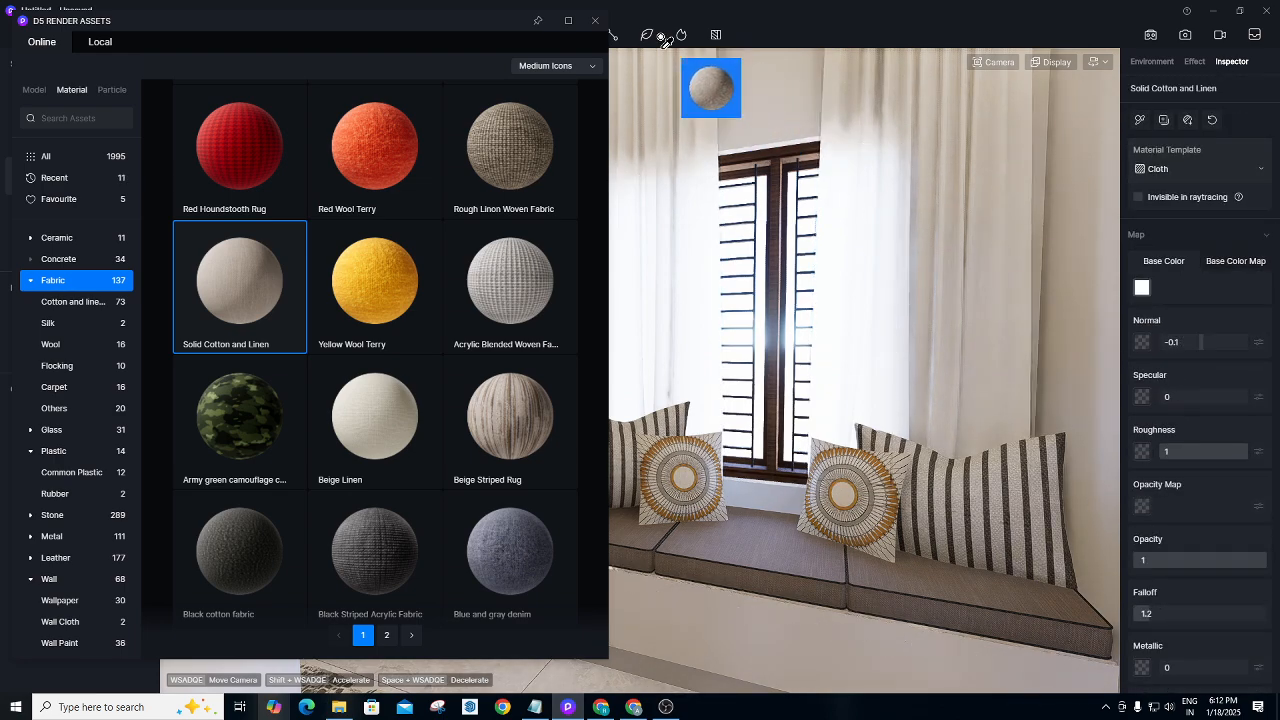
pyautogui.click(595, 20)
pyautogui.press('a')
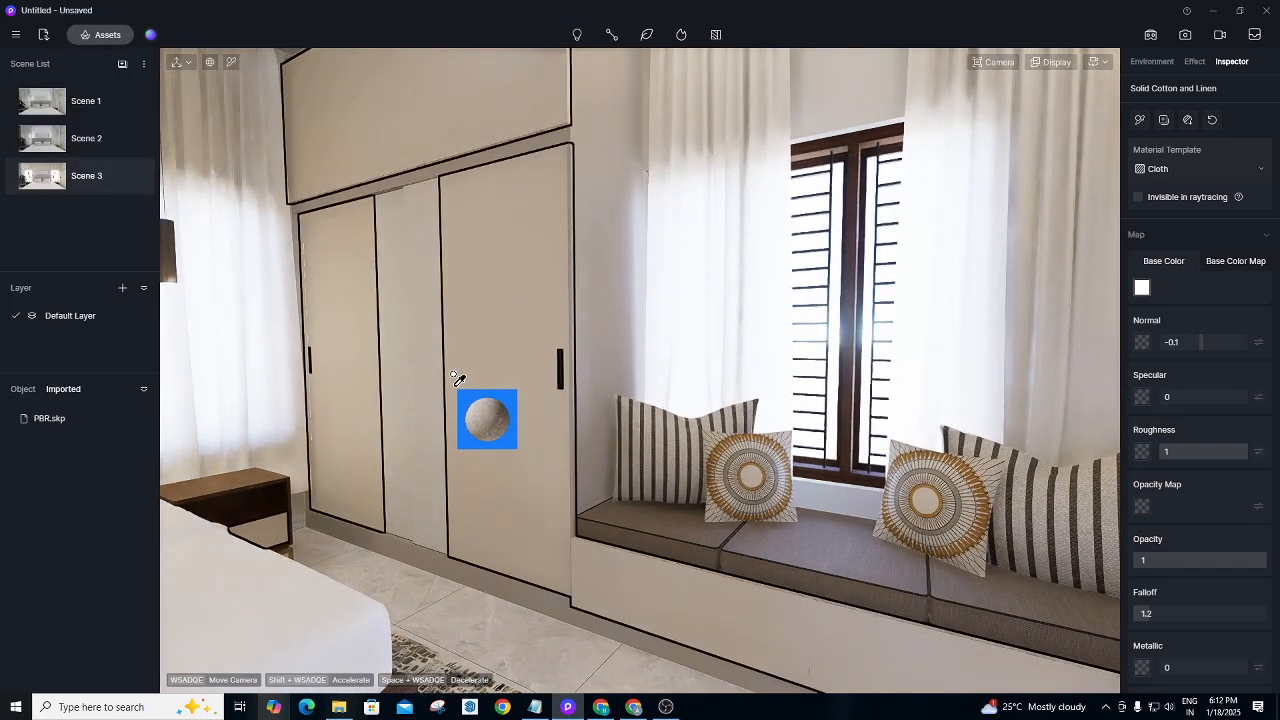
# Pick the striped pillows' material on the window seat and change its material template to Cloth.
pyautogui.click(233, 62)
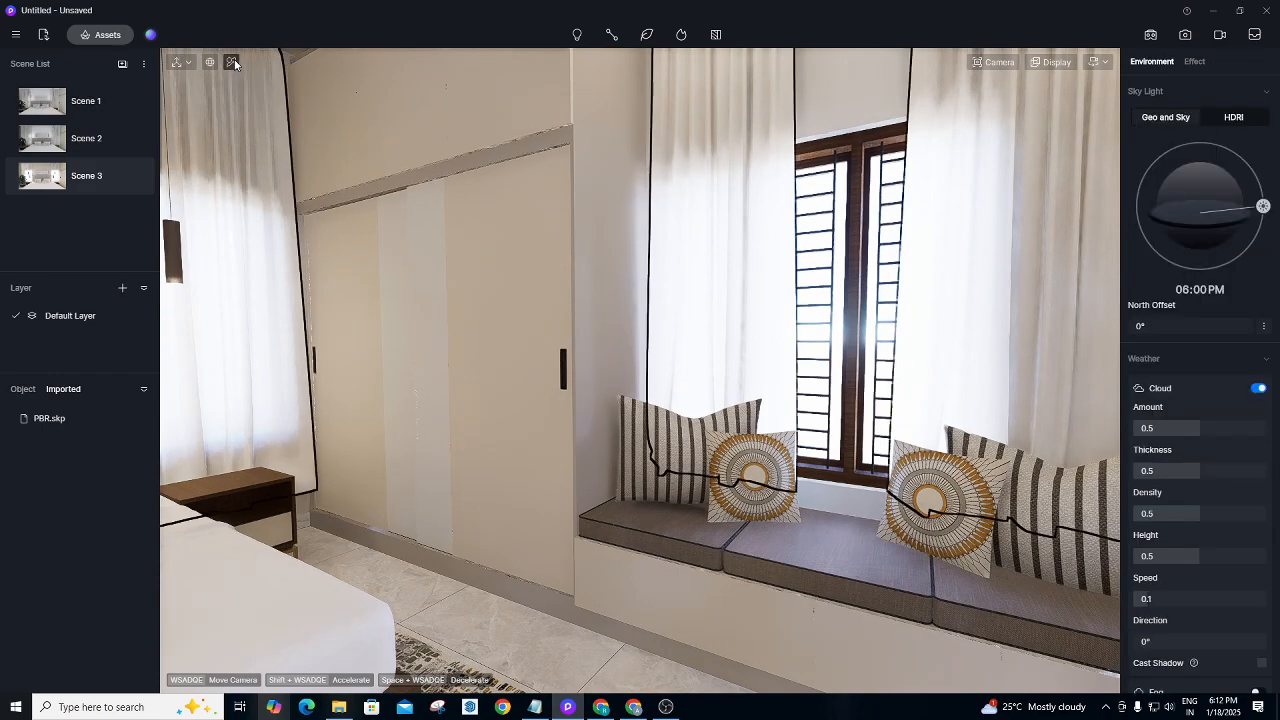
pyautogui.click(707, 458)
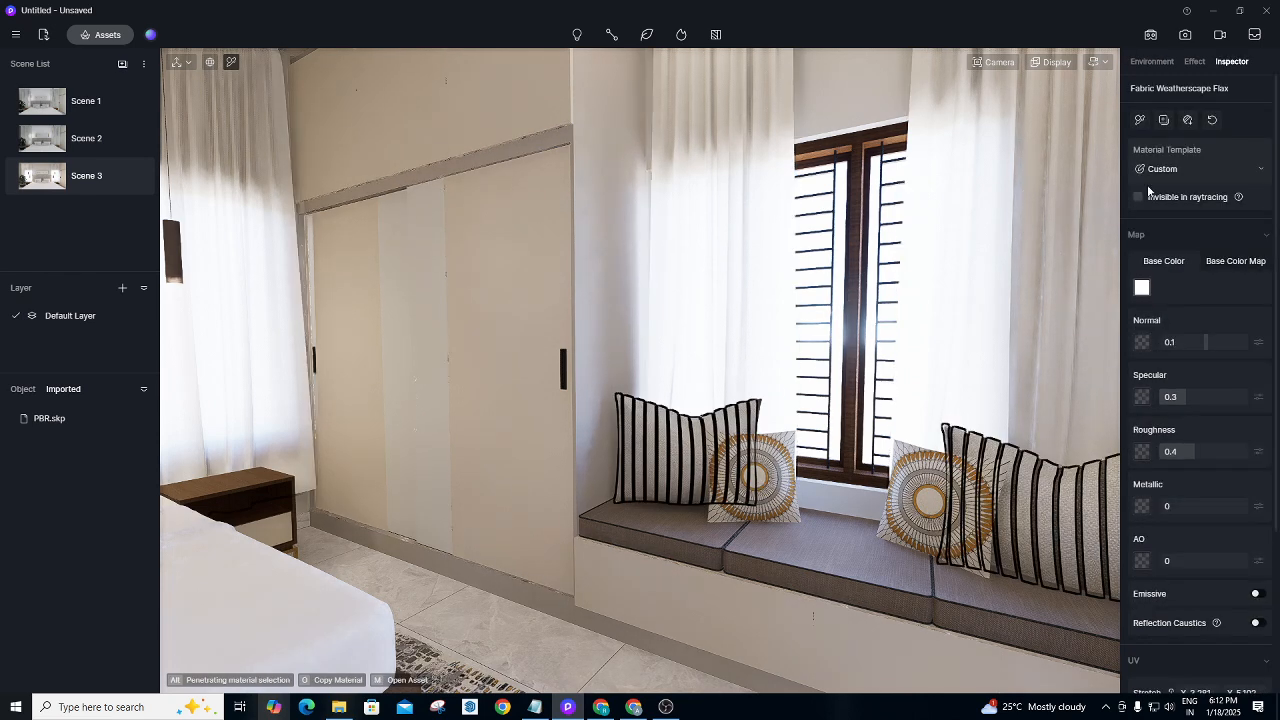
pyautogui.click(1181, 167)
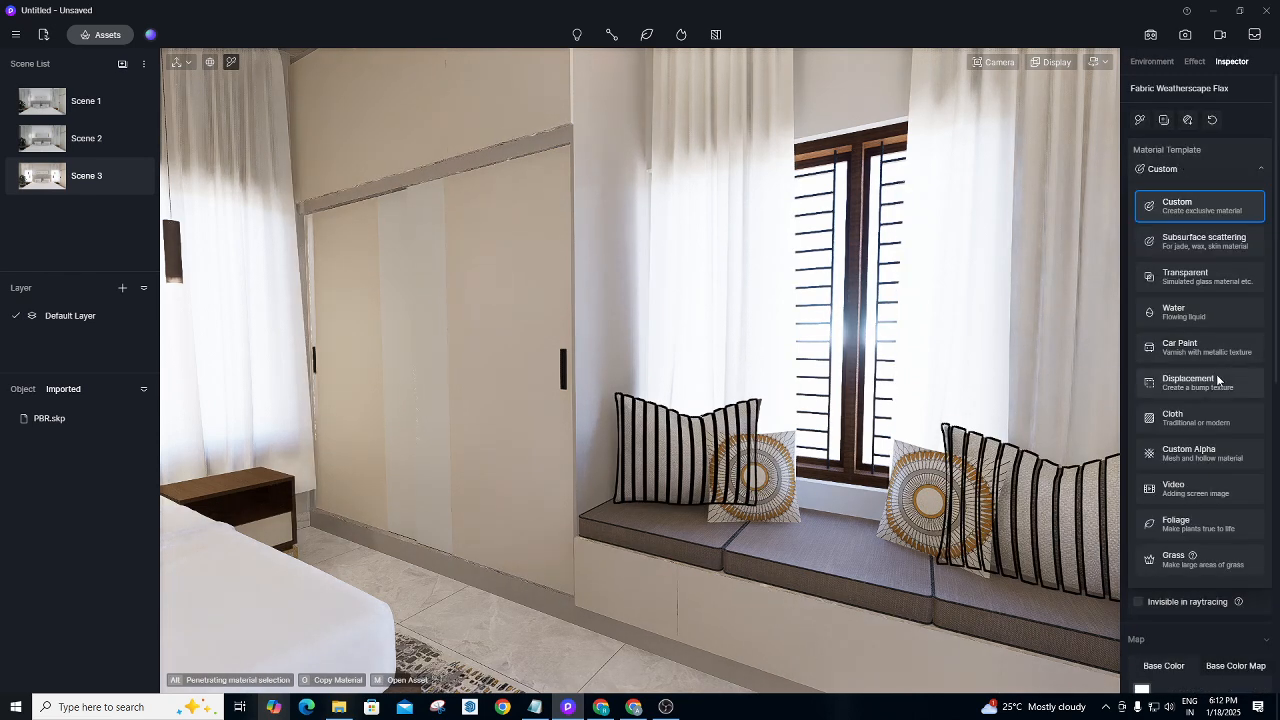
pyautogui.click(1181, 422)
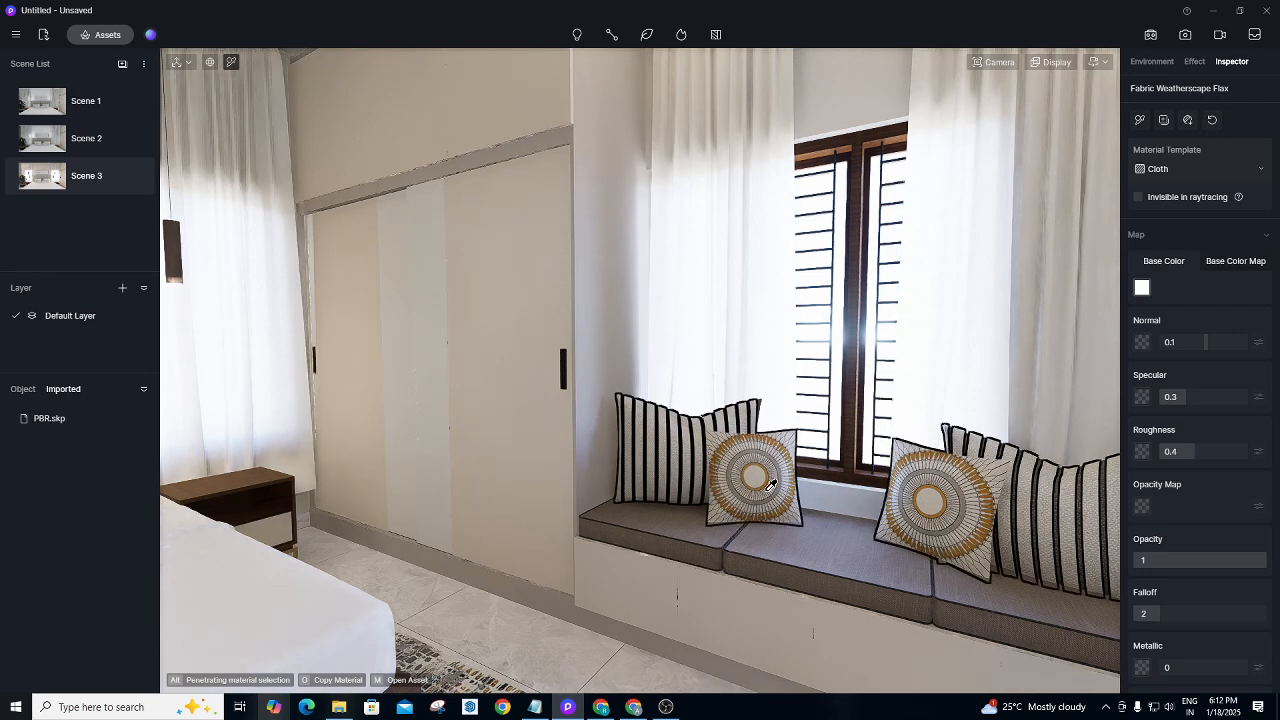
# Change the material template of the pillows with the circular gold pattern to Cloth.
pyautogui.click(775, 490)
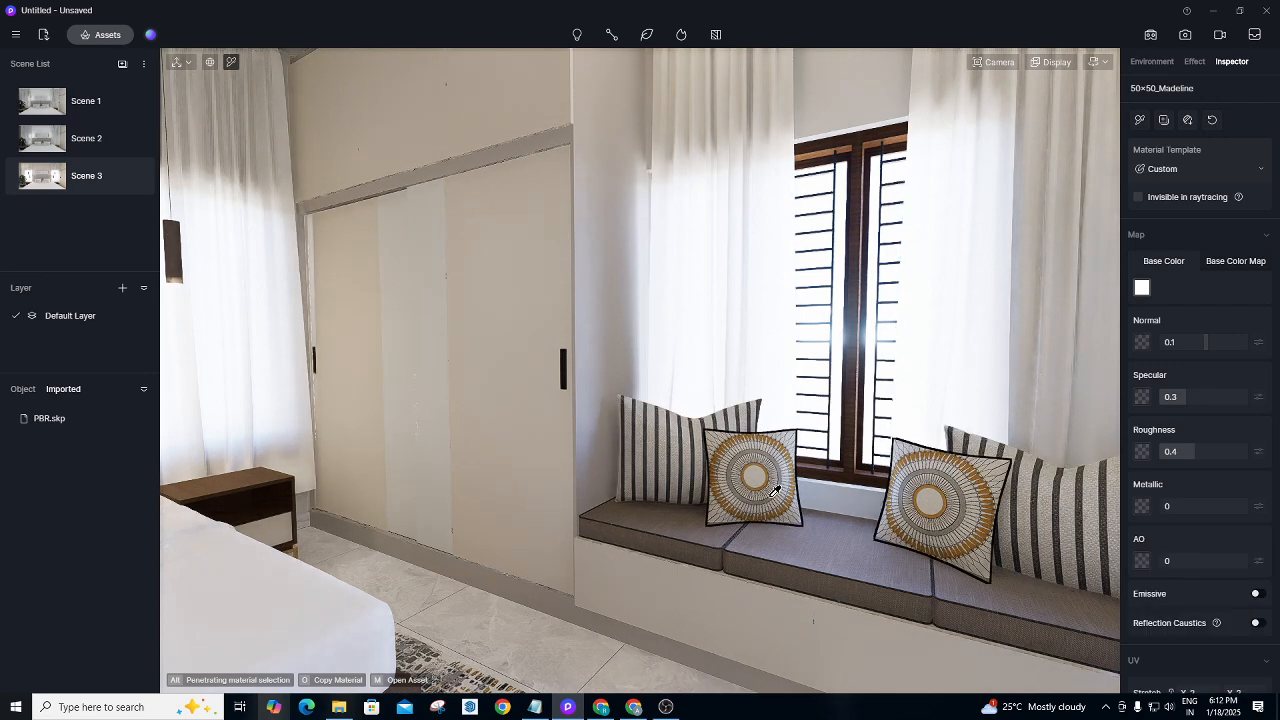
pyautogui.click(1167, 170)
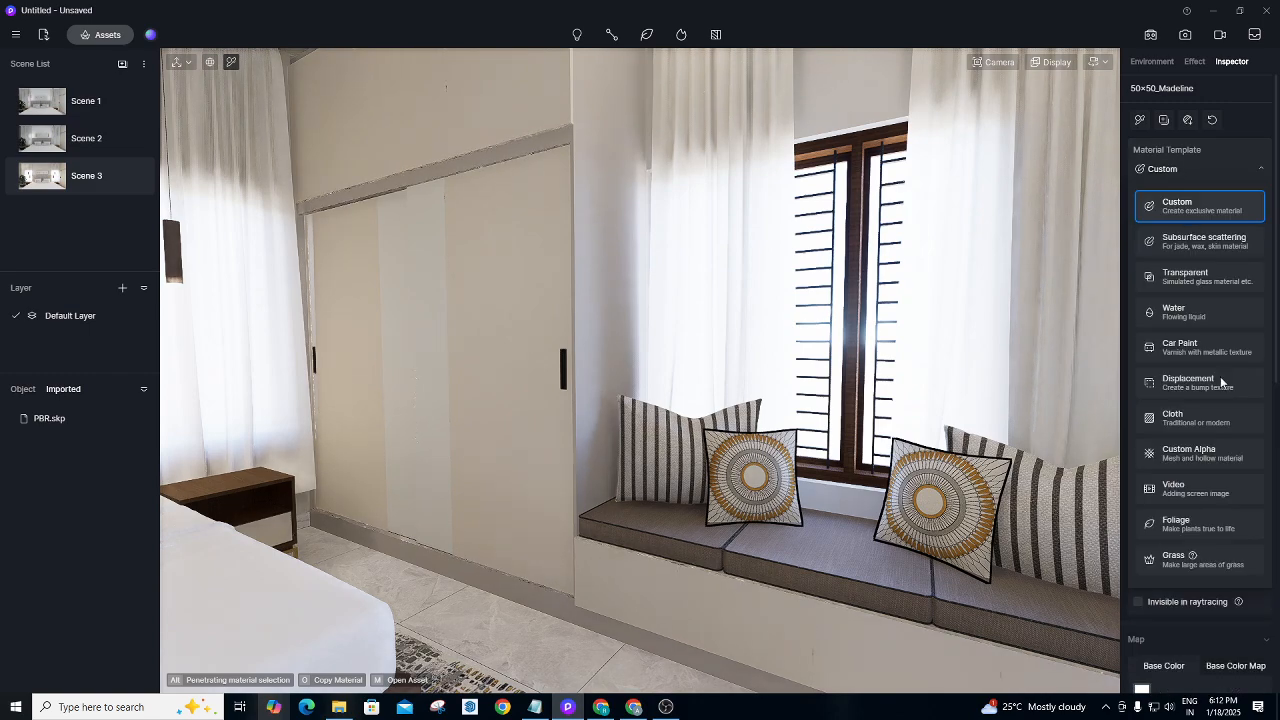
pyautogui.click(1187, 424)
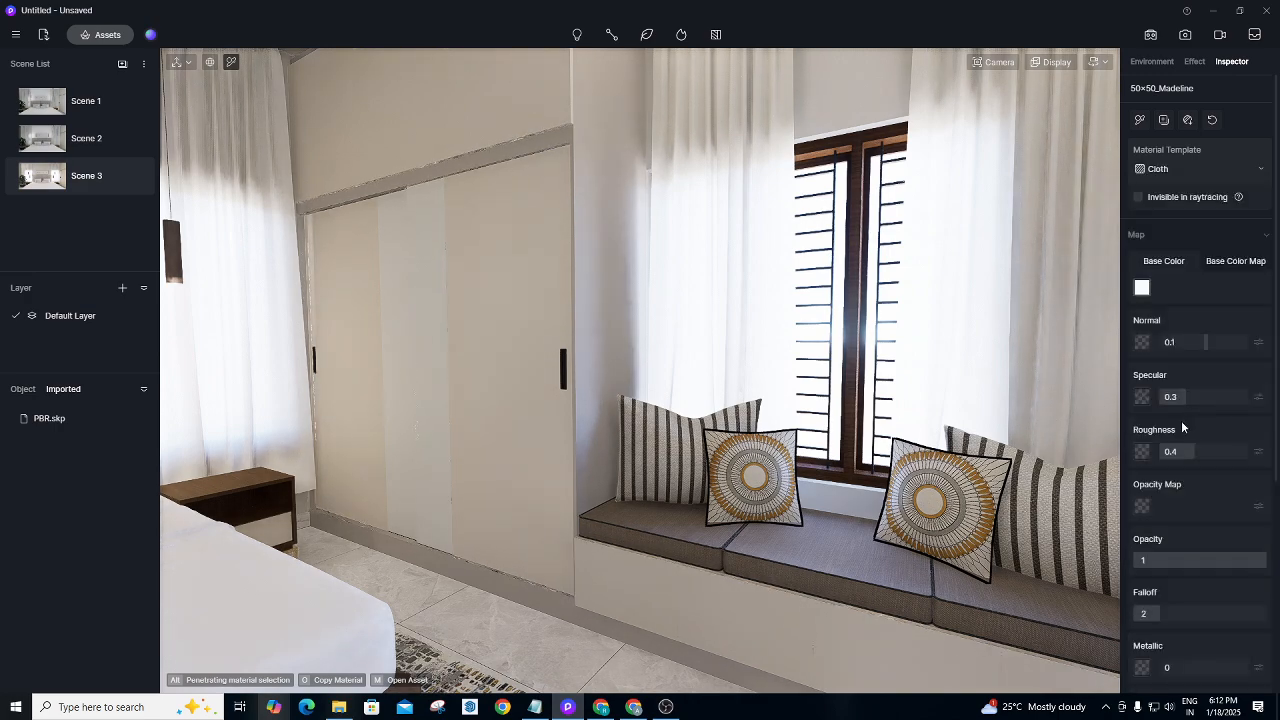
# Pick the beige material on the wardrobe's sliding doors and change its material template to Car Paint.
pyautogui.moveTo(812, 407); pyautogui.dragTo(687, 388, button='right')
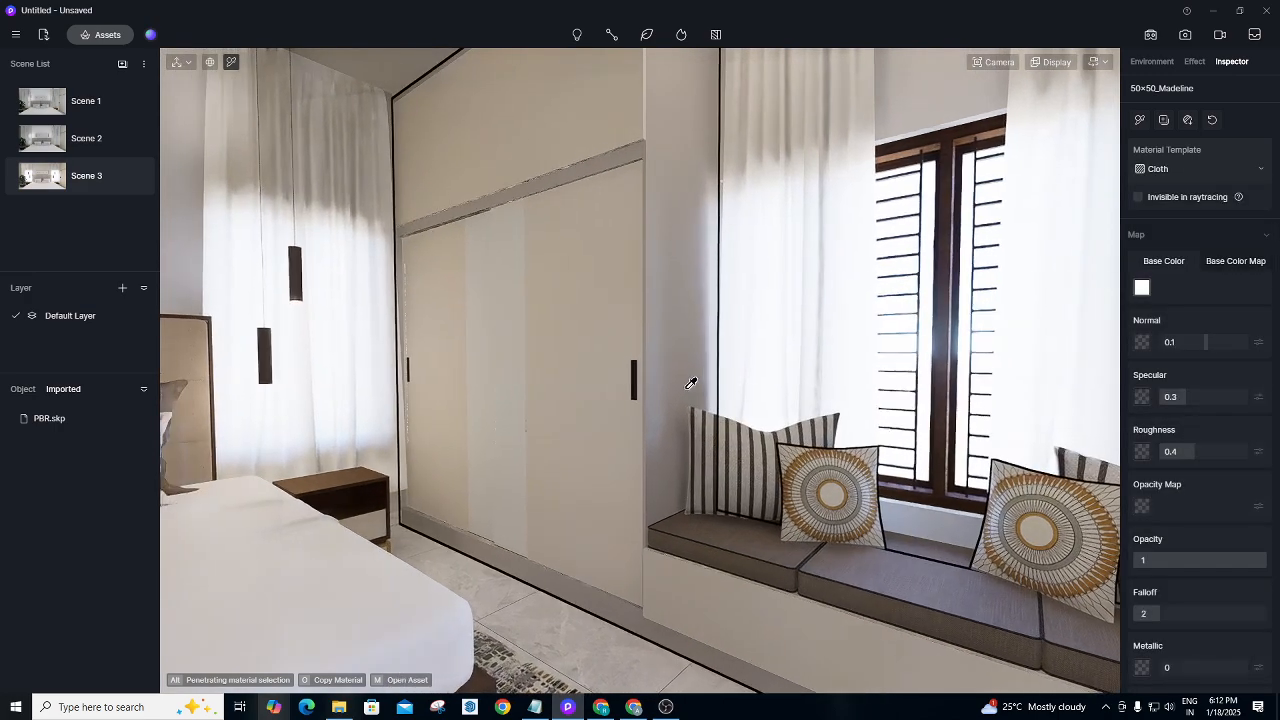
pyautogui.press('w')
pyautogui.press('a')
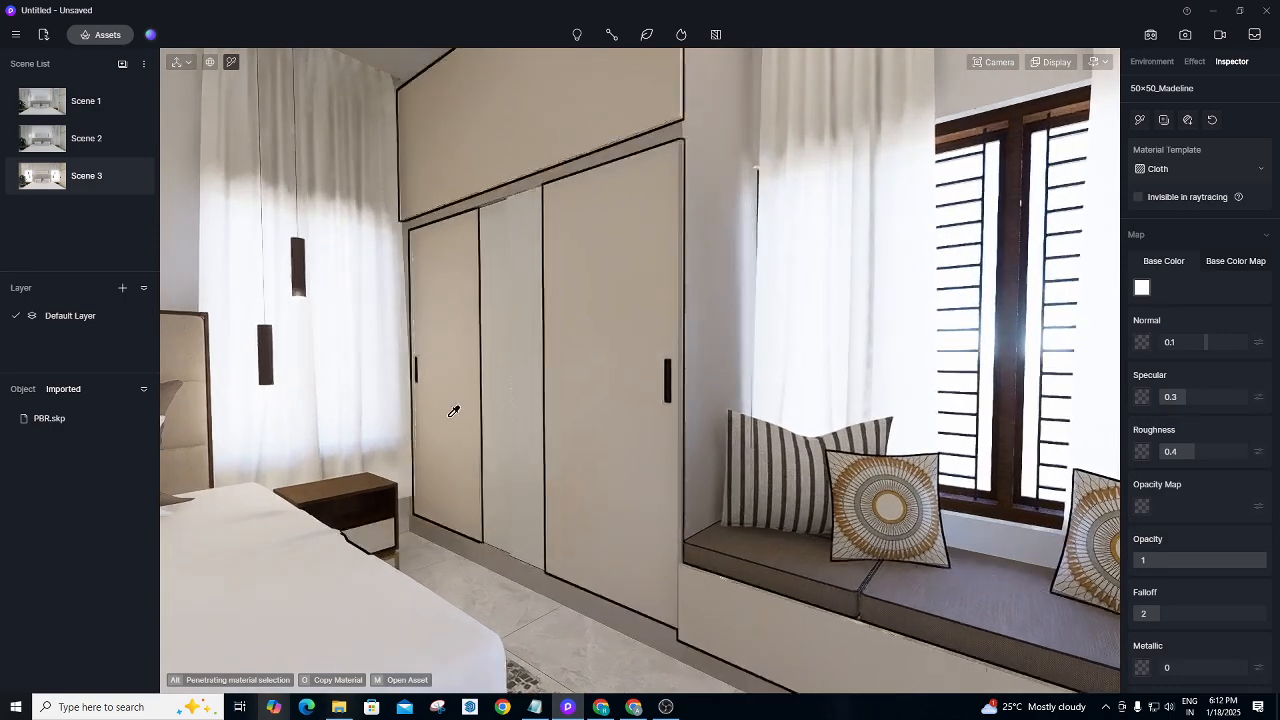
pyautogui.press('w')
pyautogui.press('w')
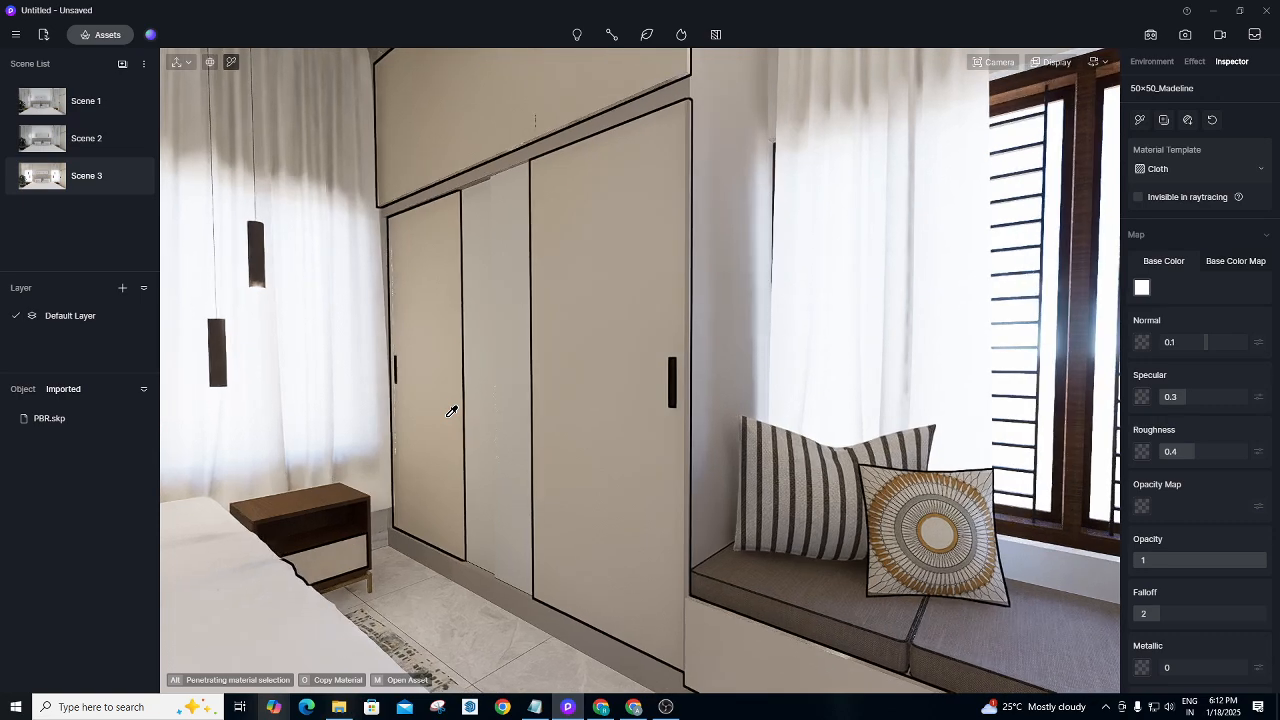
pyautogui.press('w')
pyautogui.press('a')
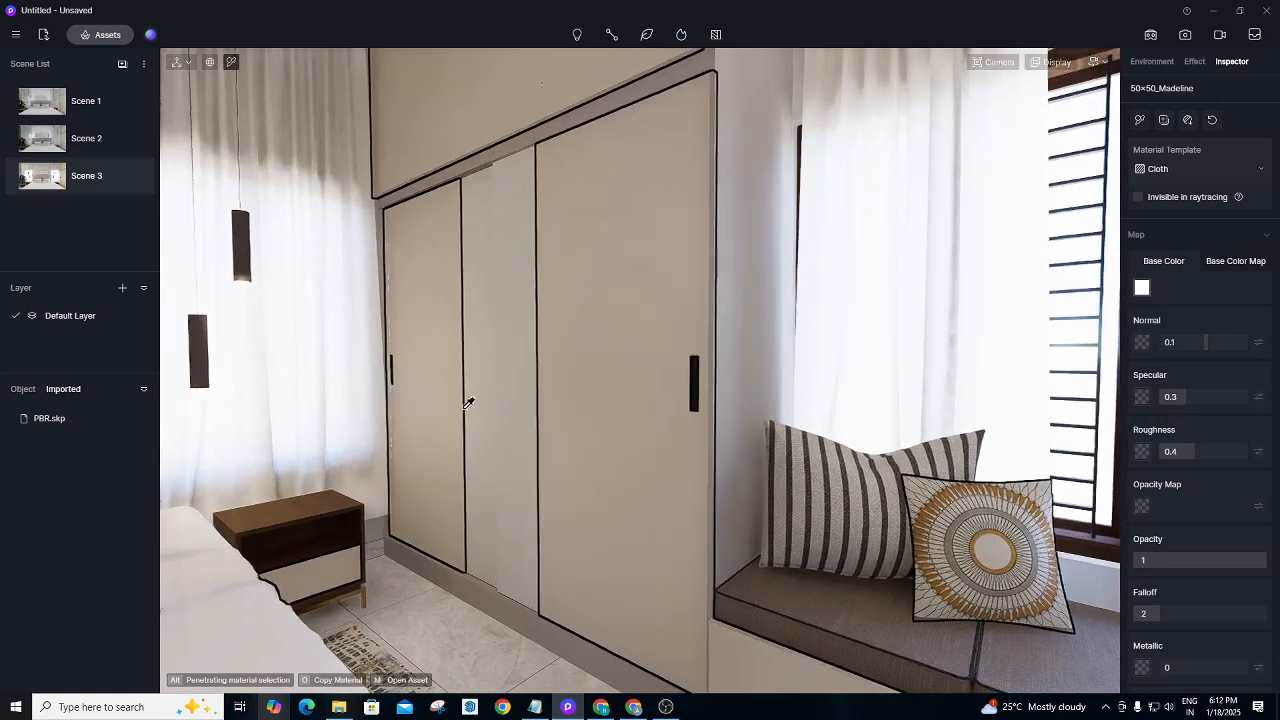
pyautogui.moveTo(468, 403); pyautogui.dragTo(686, 377, button='right')
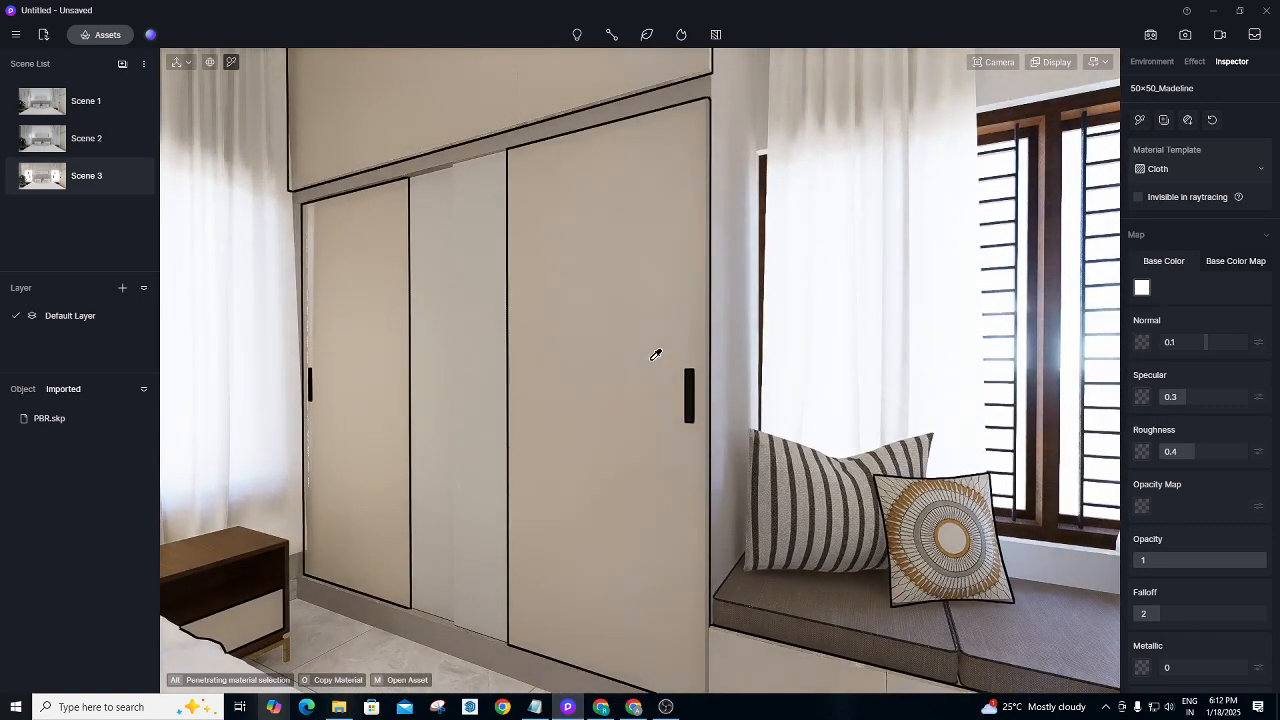
pyautogui.press('a')
pyautogui.press('w')
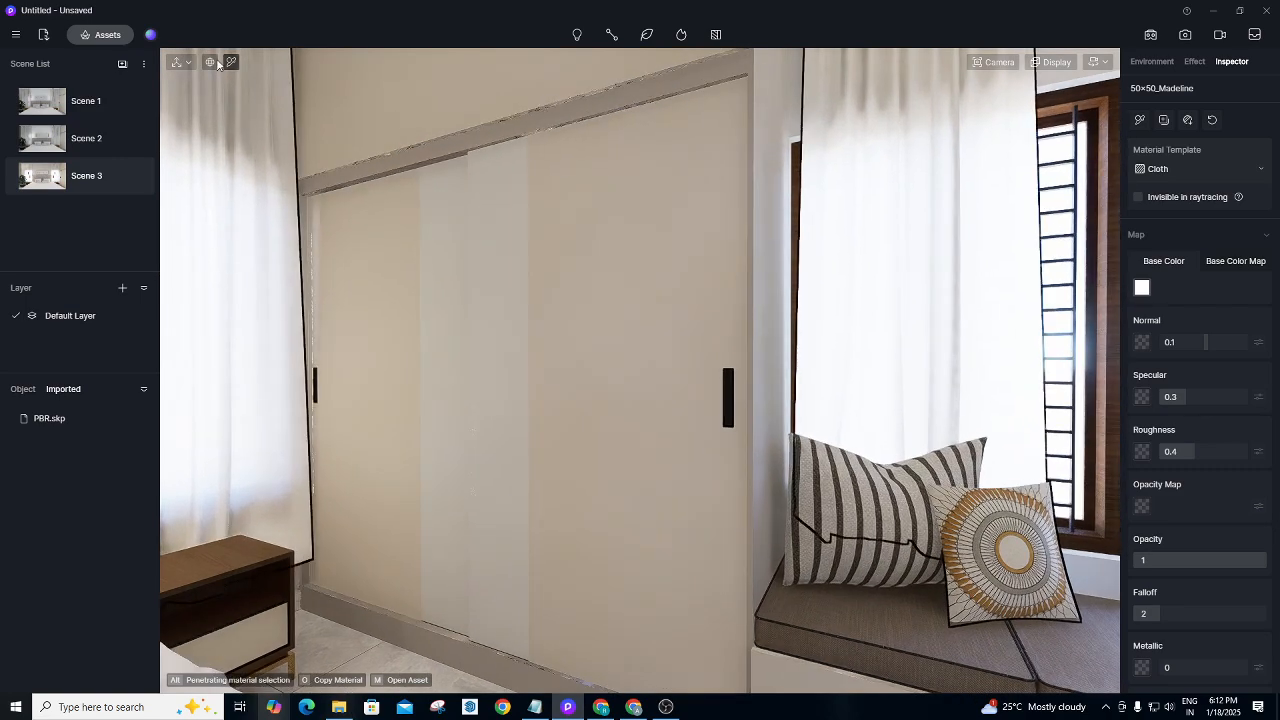
pyautogui.click(231, 63)
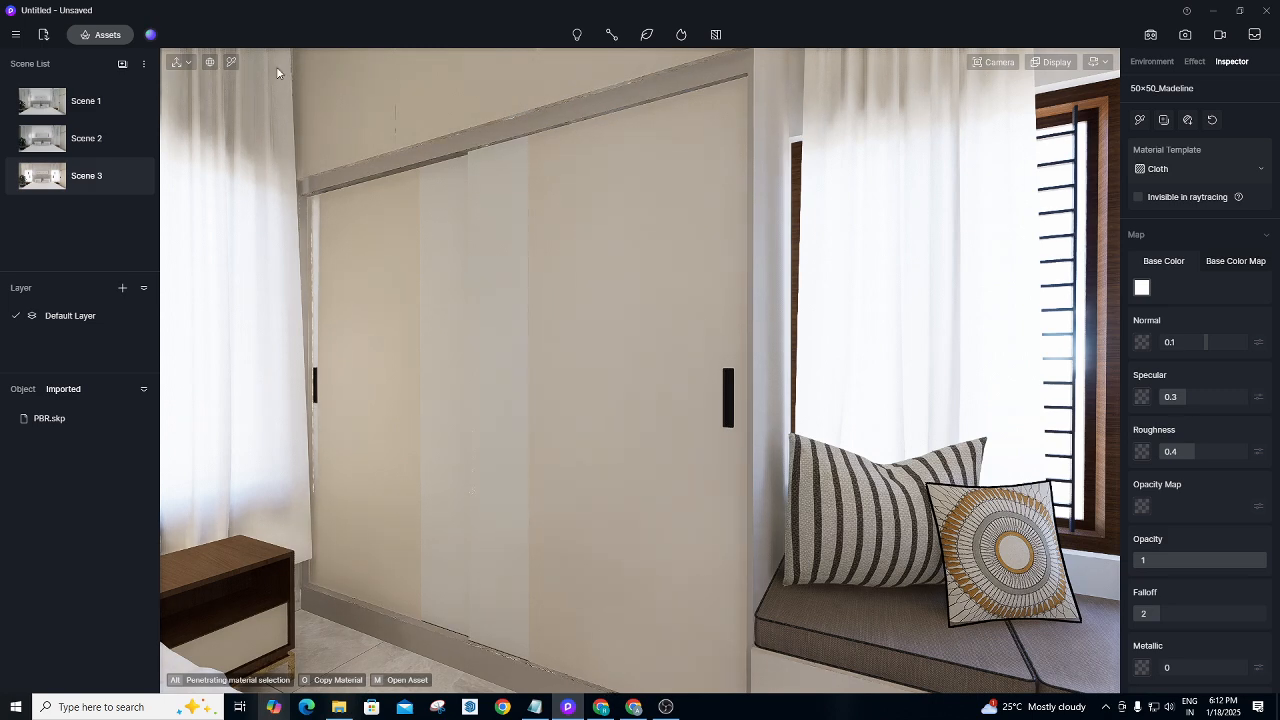
pyautogui.click(231, 63)
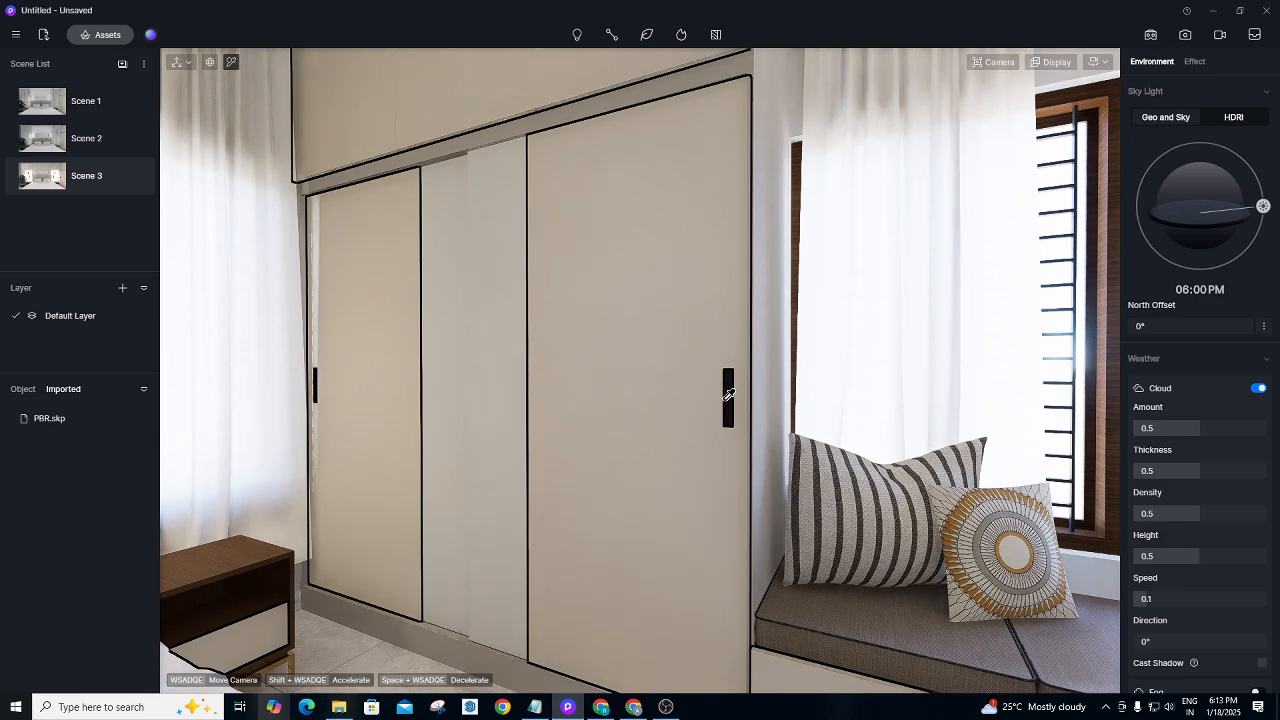
pyautogui.click(727, 397)
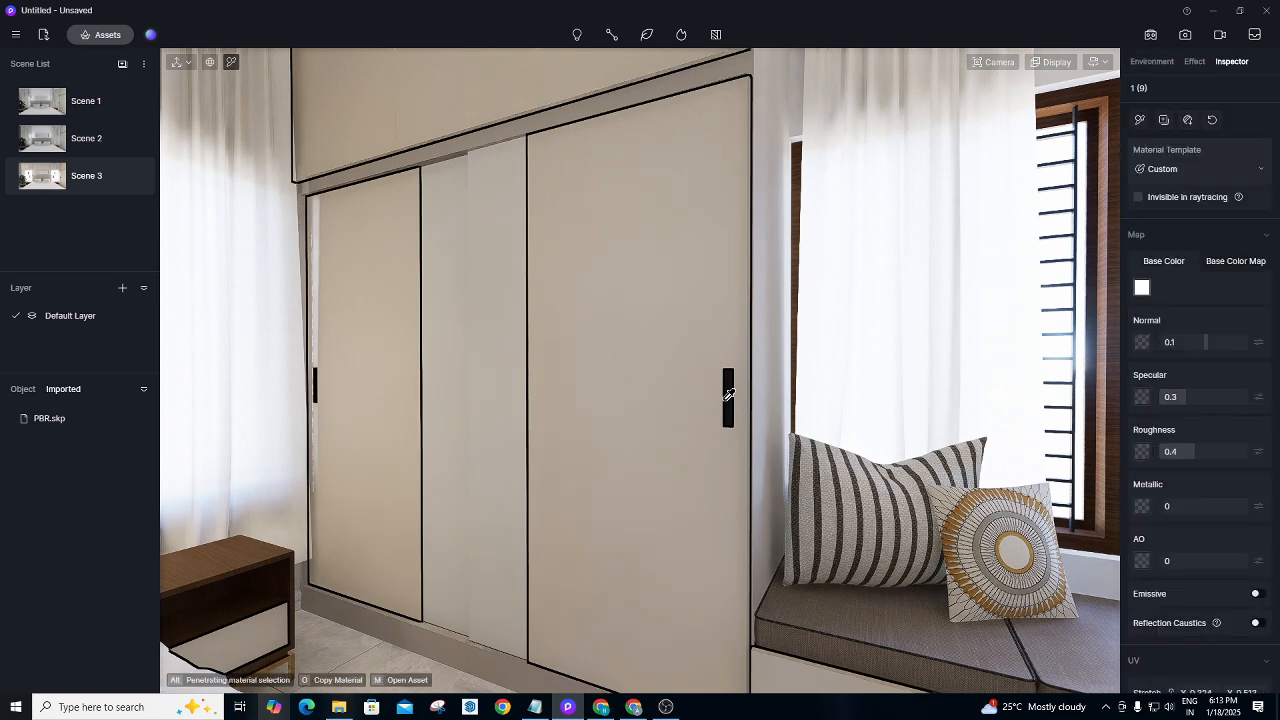
pyautogui.click(1193, 158)
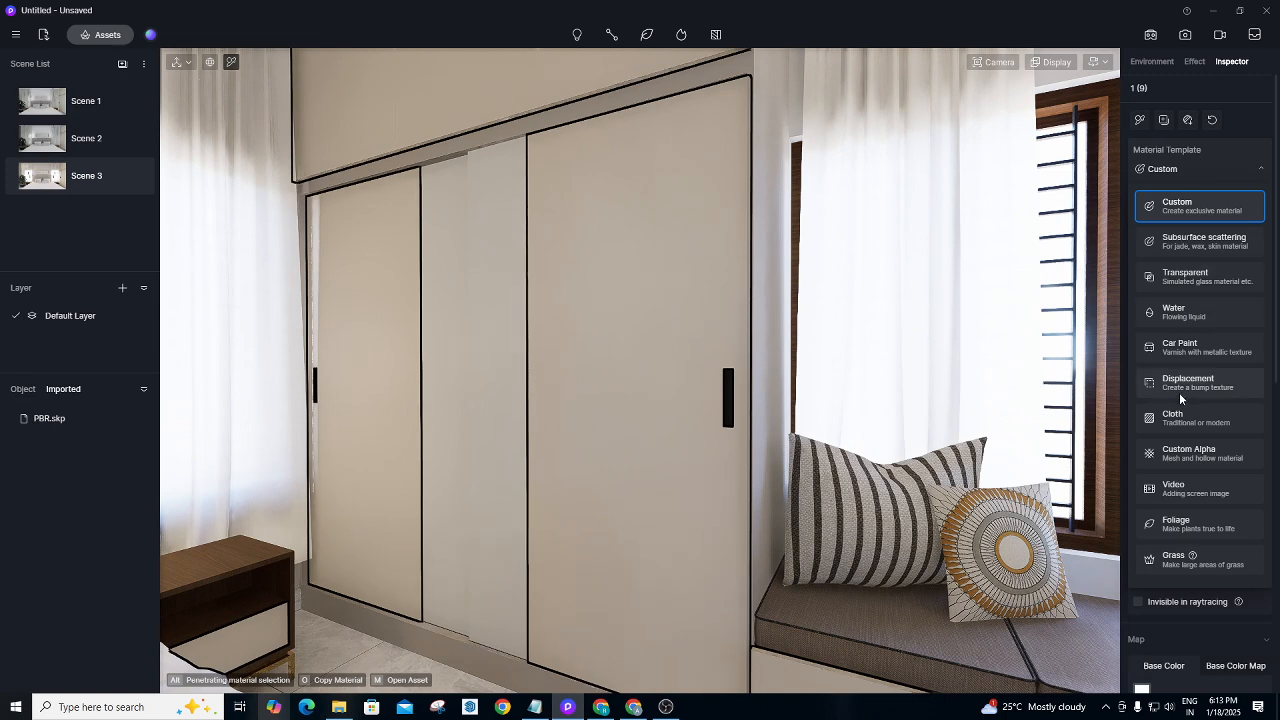
pyautogui.click(1185, 346)
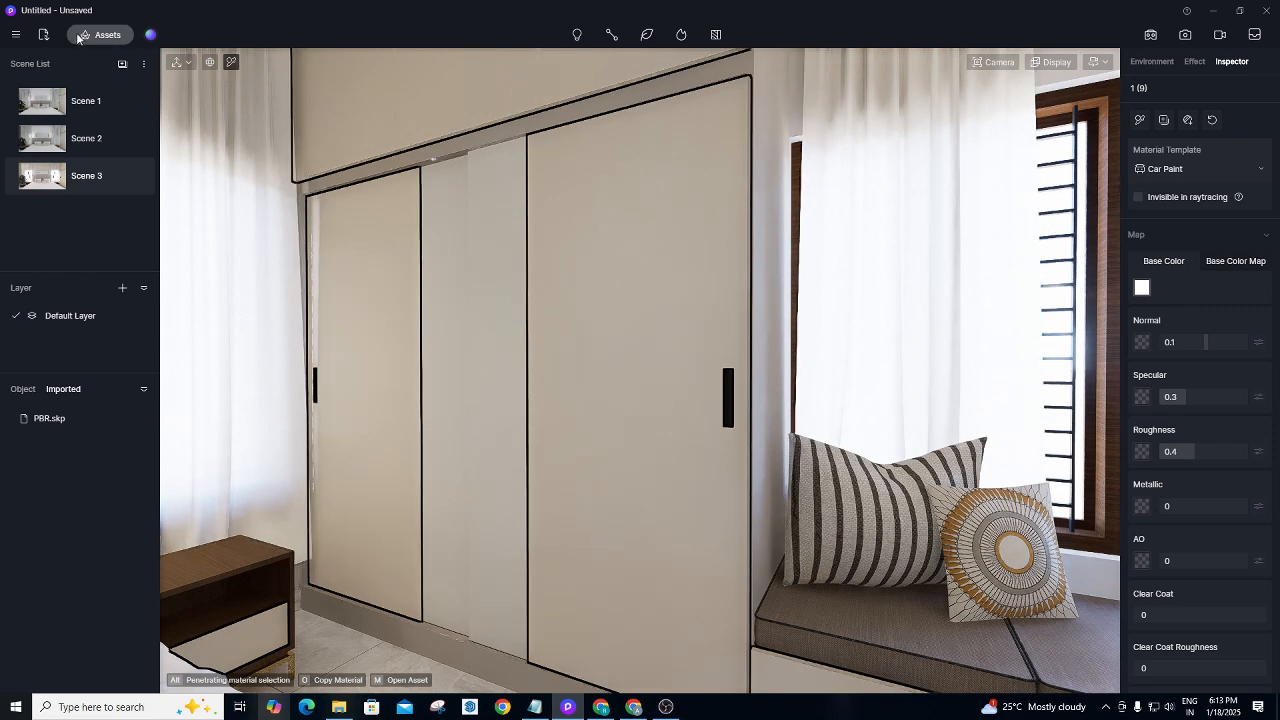
# Search the online material library for "mirror" and pick the Mirror Silver material.
pyautogui.press('m')
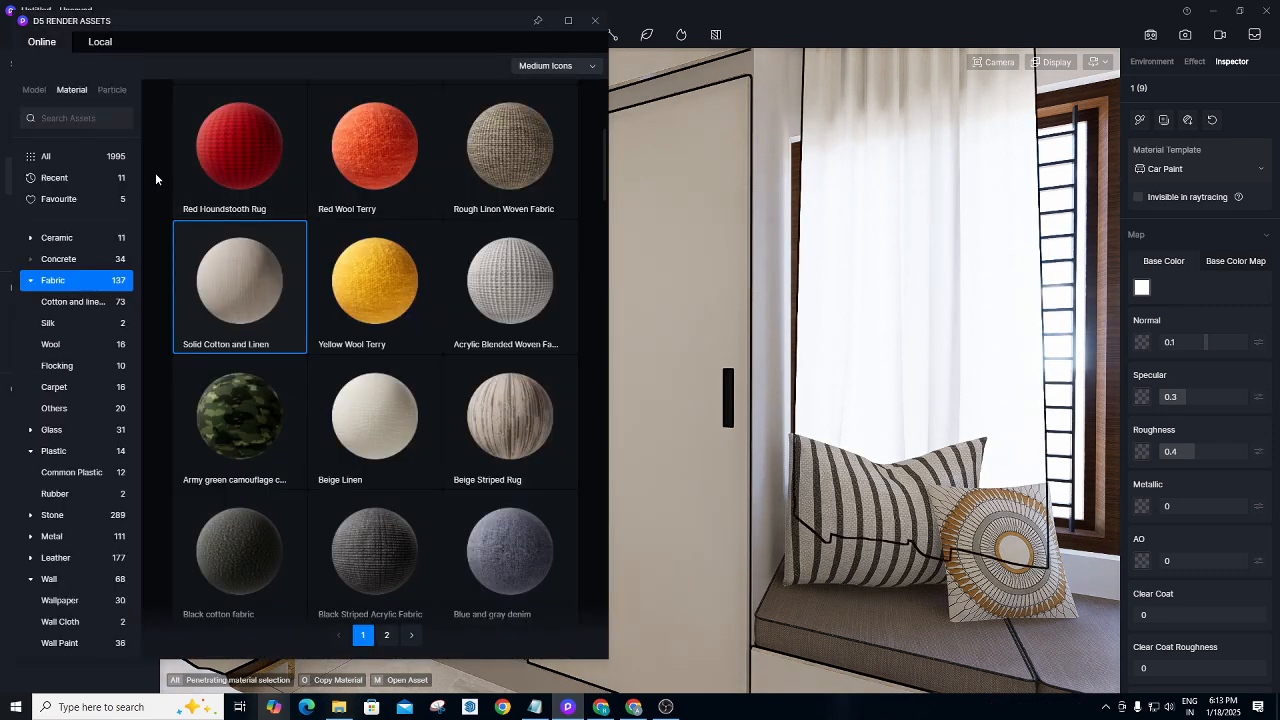
pyautogui.click(79, 119)
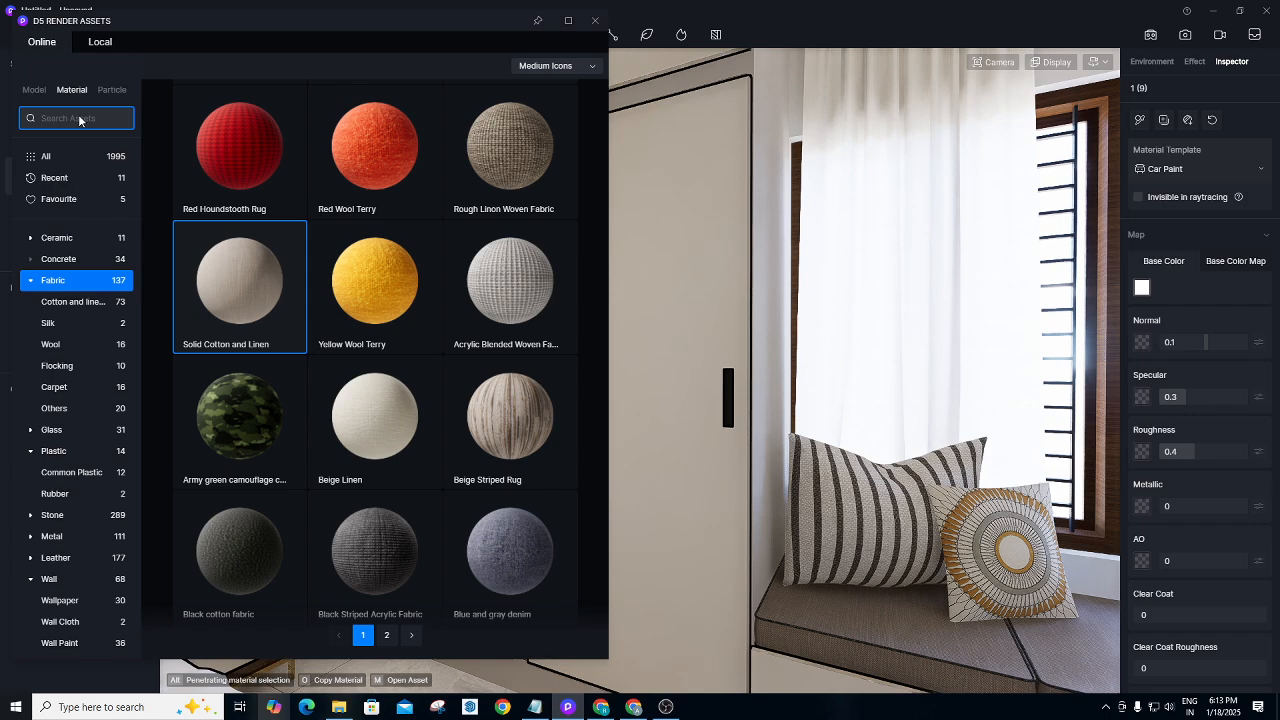
pyautogui.write('mirro')
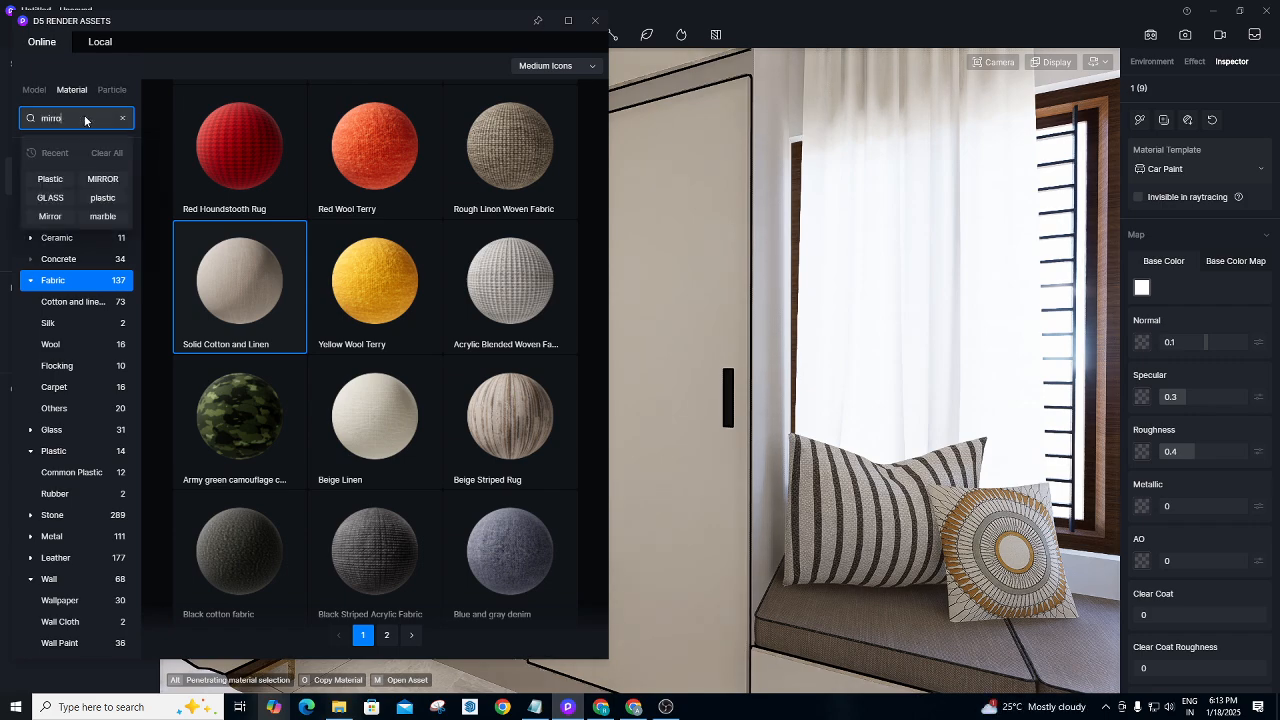
pyautogui.write('r')
pyautogui.press('Return')
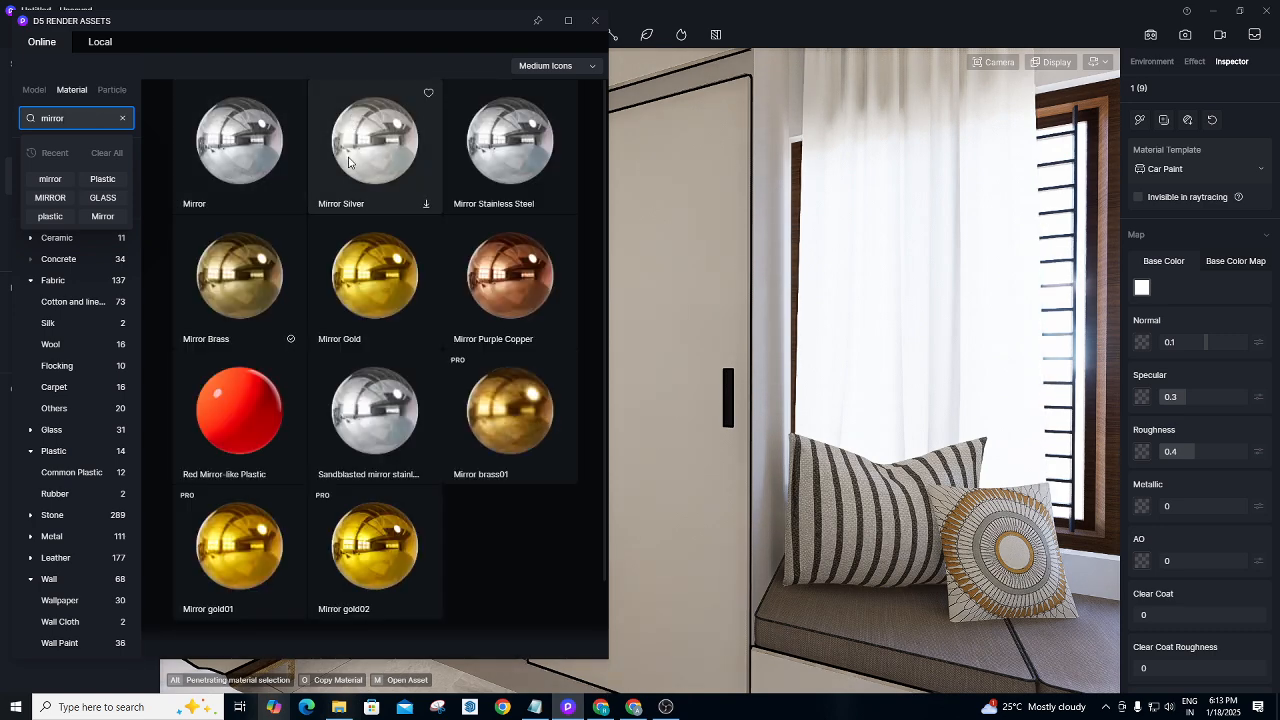
pyautogui.click(348, 160)
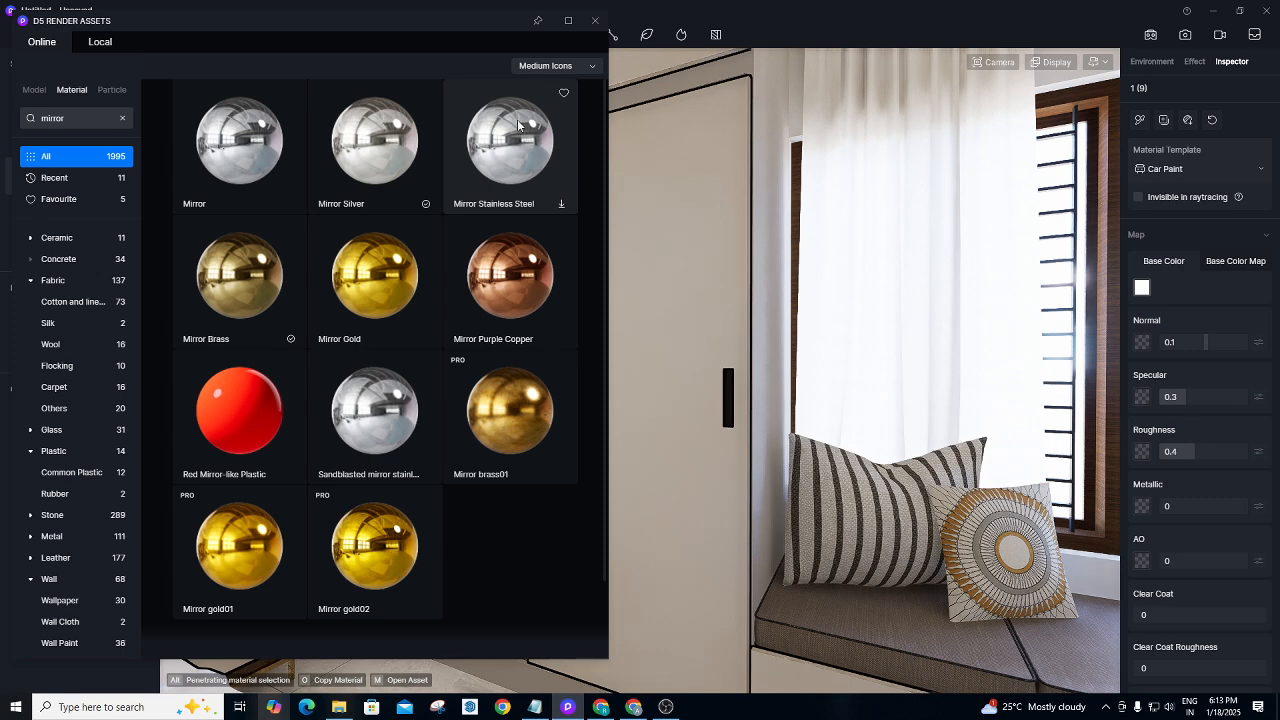
pyautogui.click(417, 147)
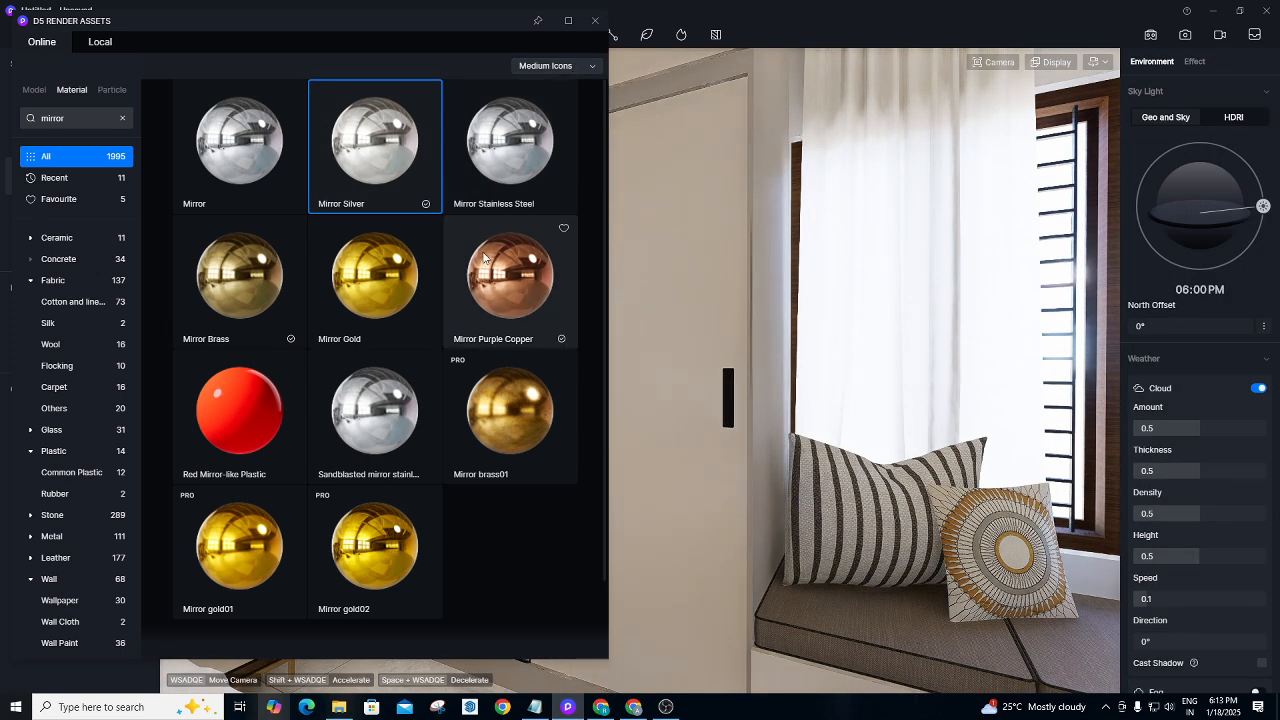
# Apply Mirror Silver to the wardrobe's middle panel and set its roughness to 0.04.
pyautogui.click(595, 21)
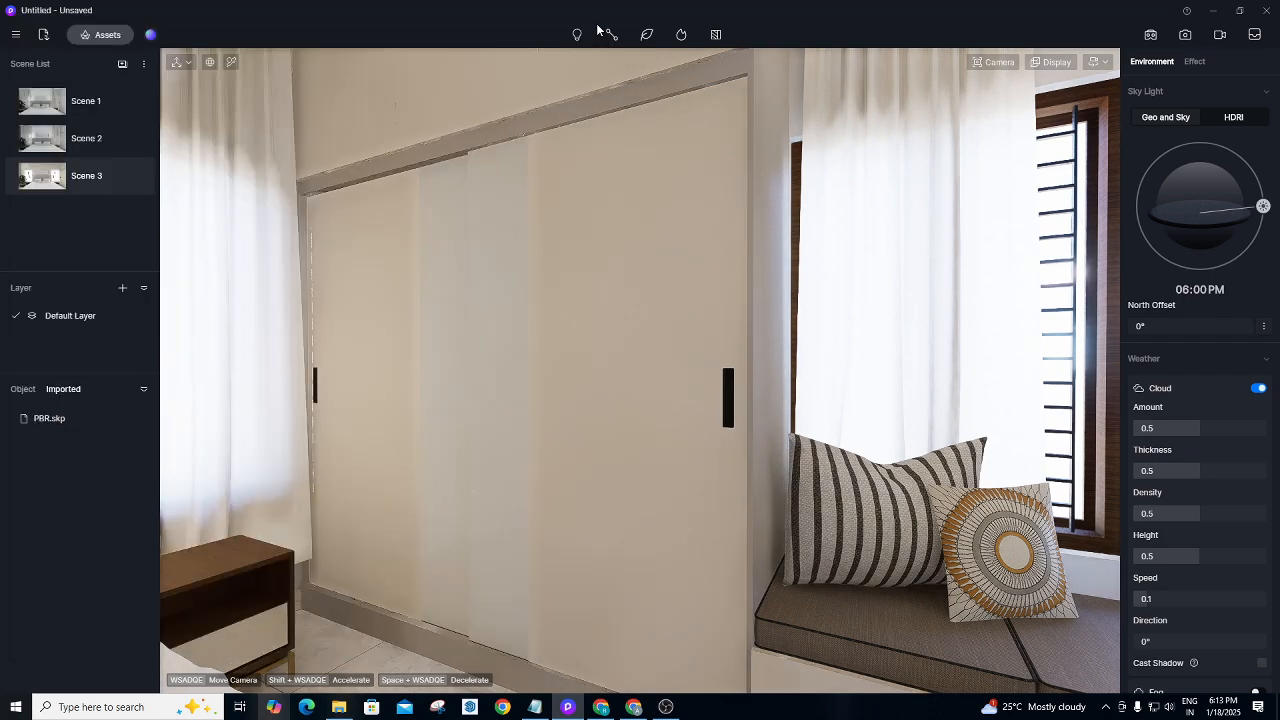
pyautogui.click(505, 255)
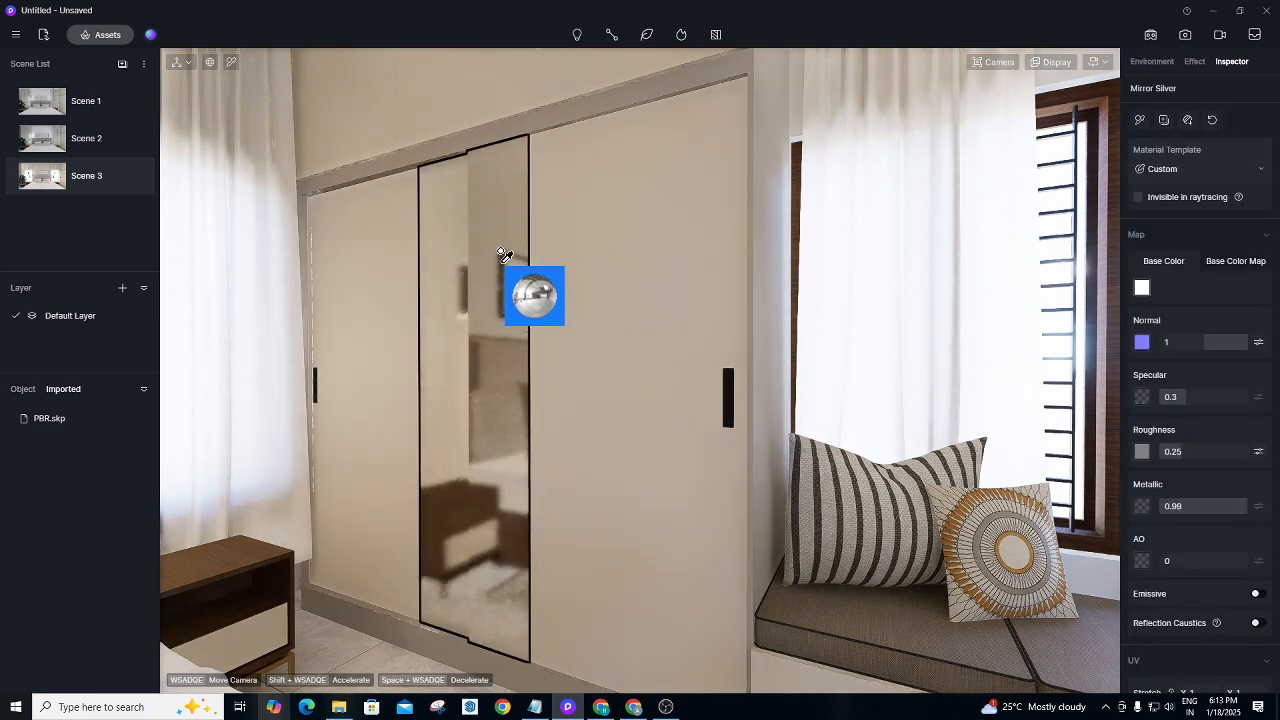
pyautogui.rightClick(876, 230)
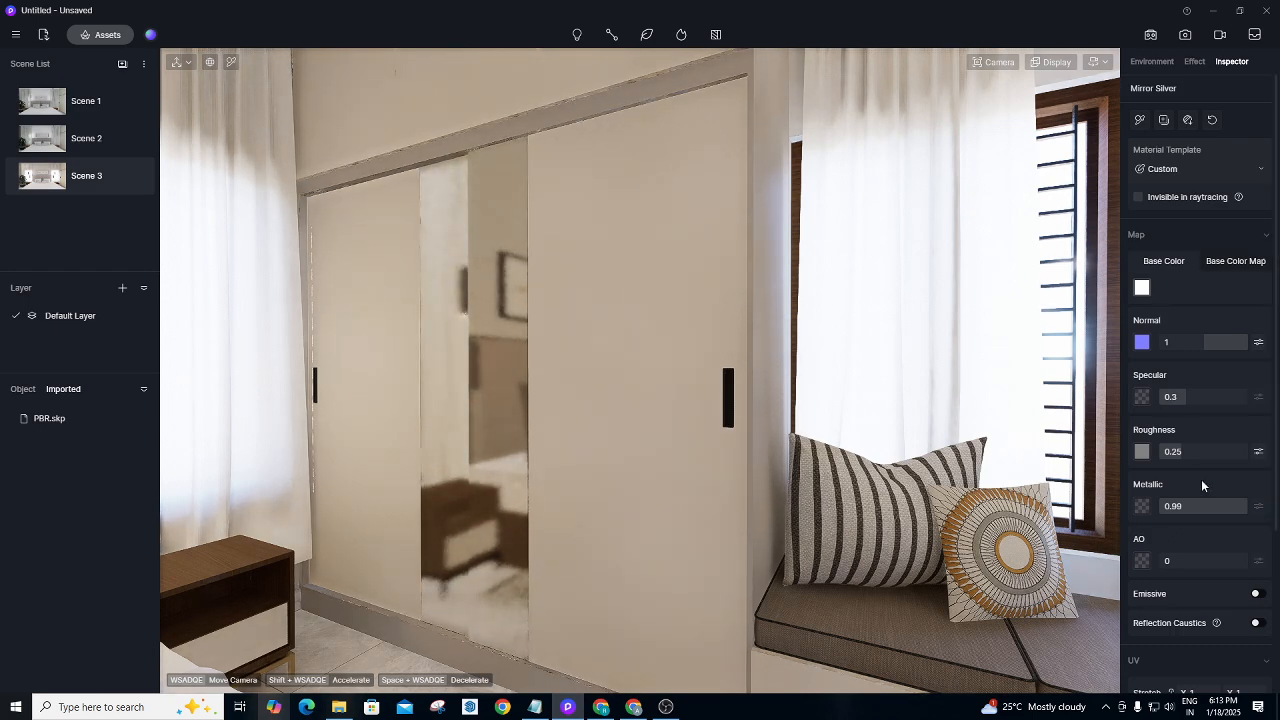
pyautogui.moveTo(1183, 453); pyautogui.dragTo(1158, 452)
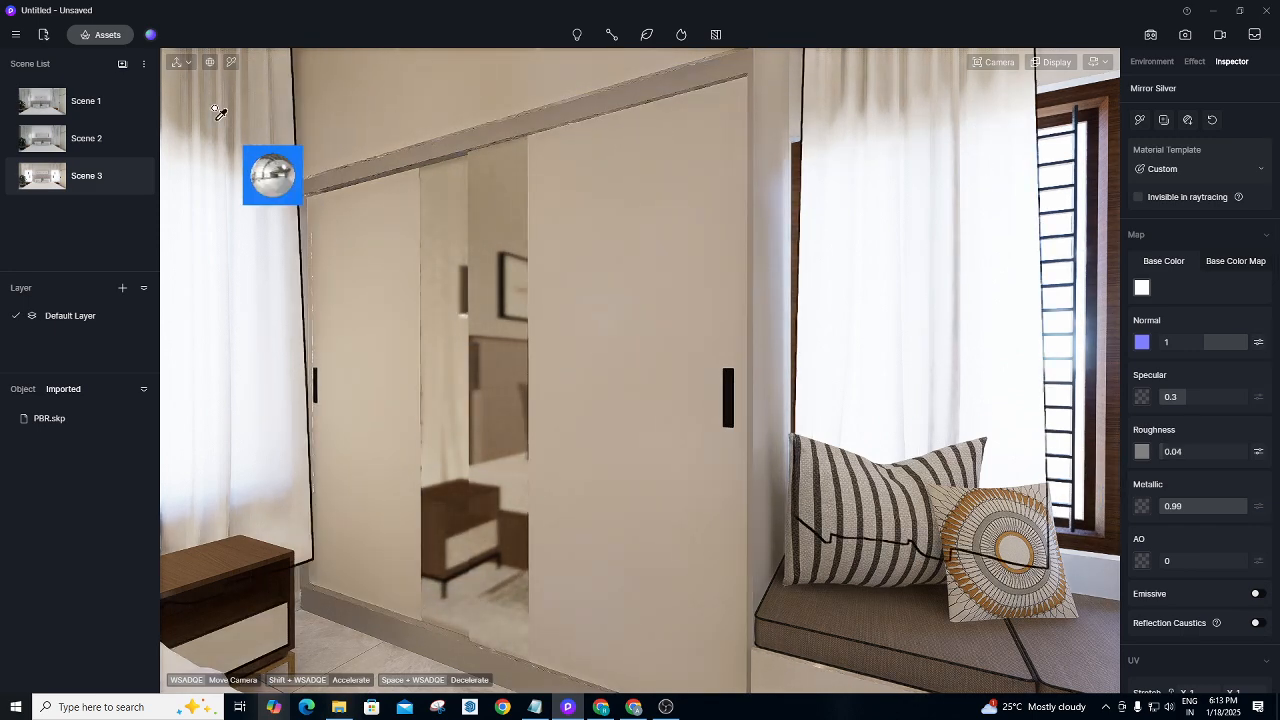
# Pick the wardrobe door material and darken its base color to an HSV of 0, 0, 91.
pyautogui.click(231, 63)
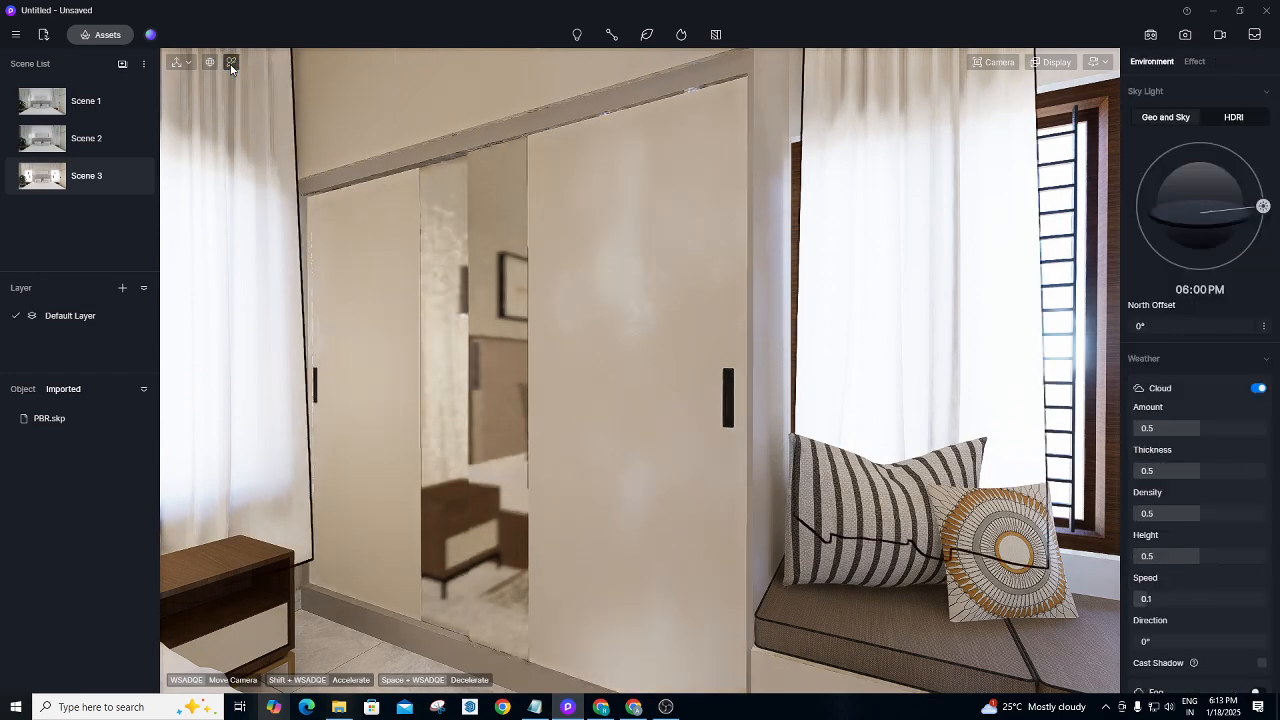
pyautogui.click(598, 198)
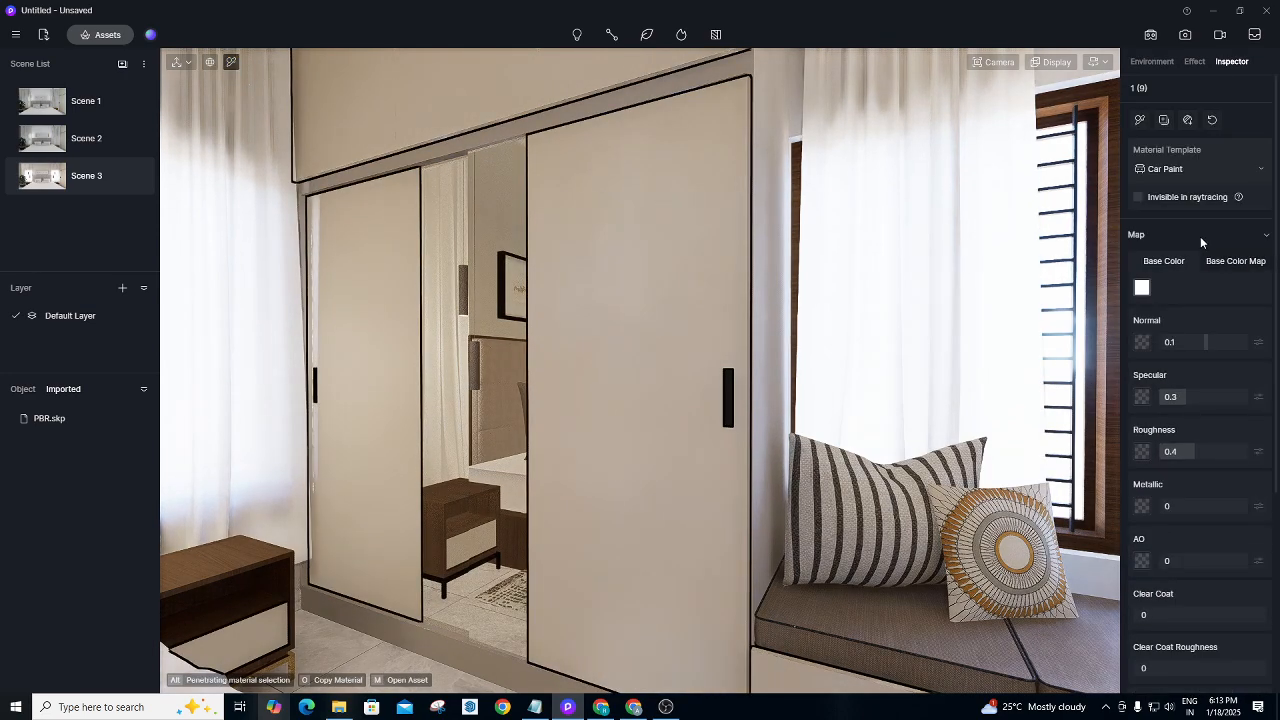
pyautogui.click(1142, 289)
pyautogui.click(1132, 340)
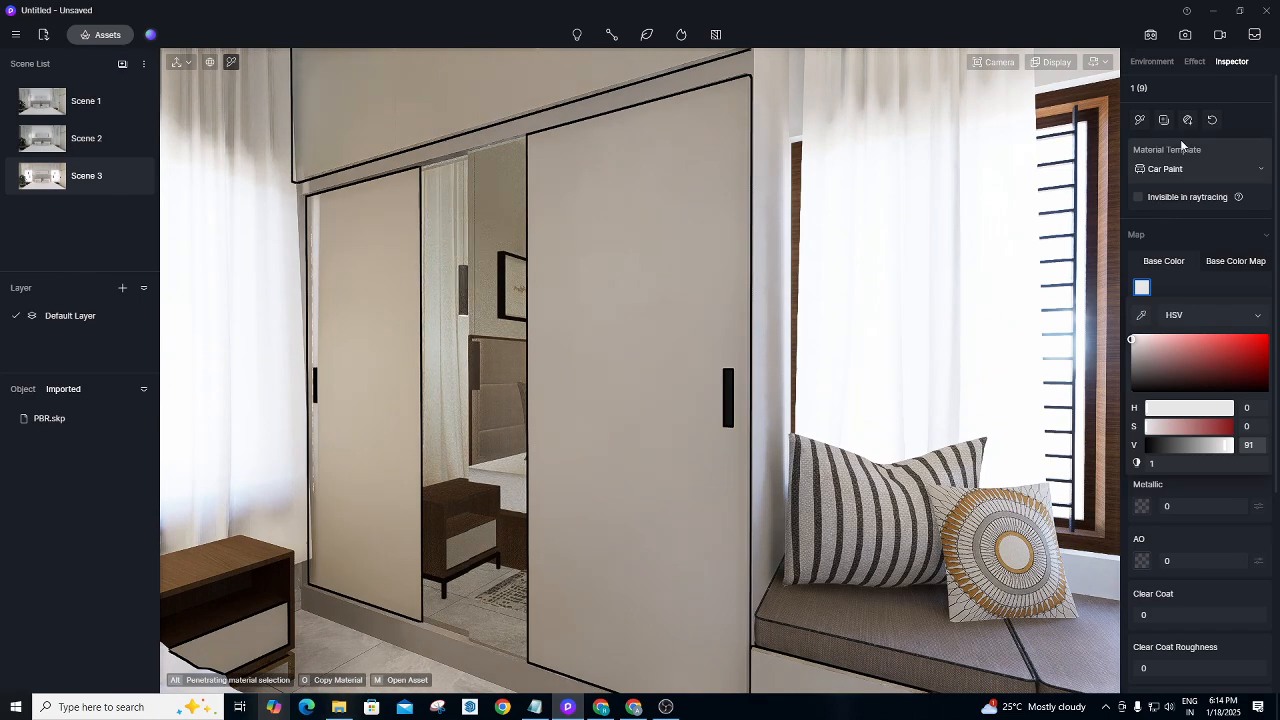
pyautogui.click(1183, 168)
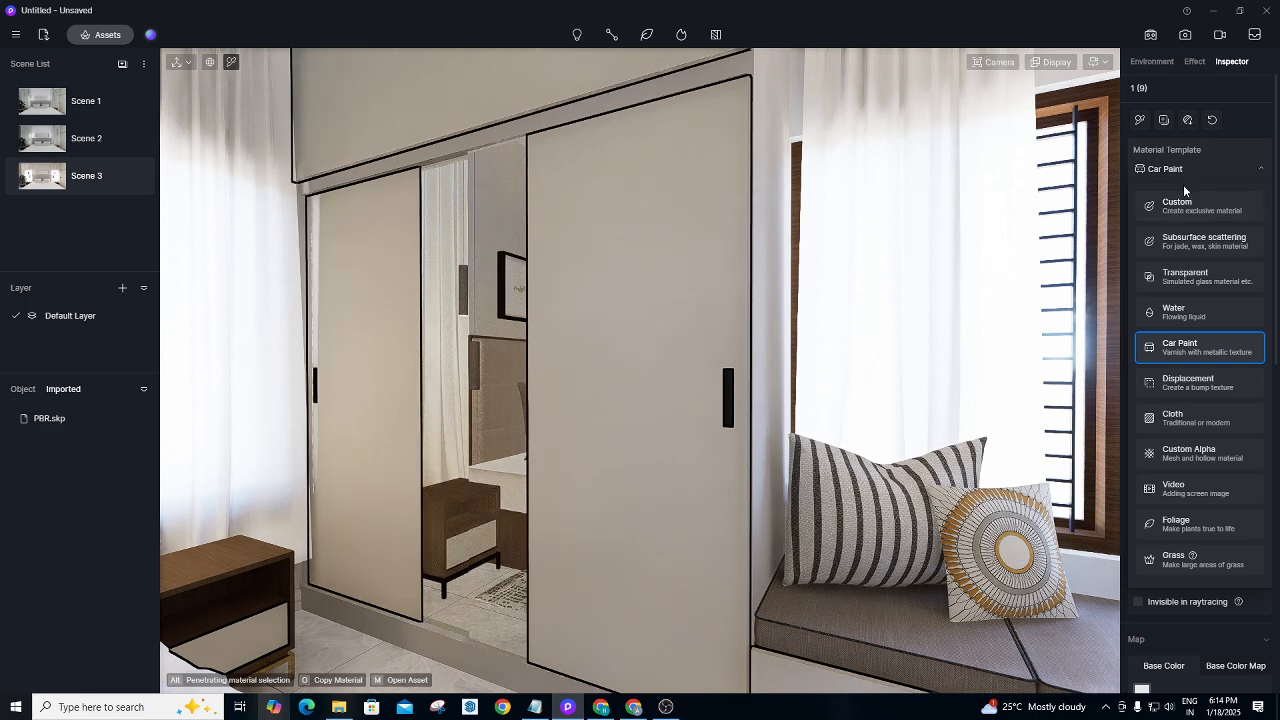
pyautogui.click(1162, 91)
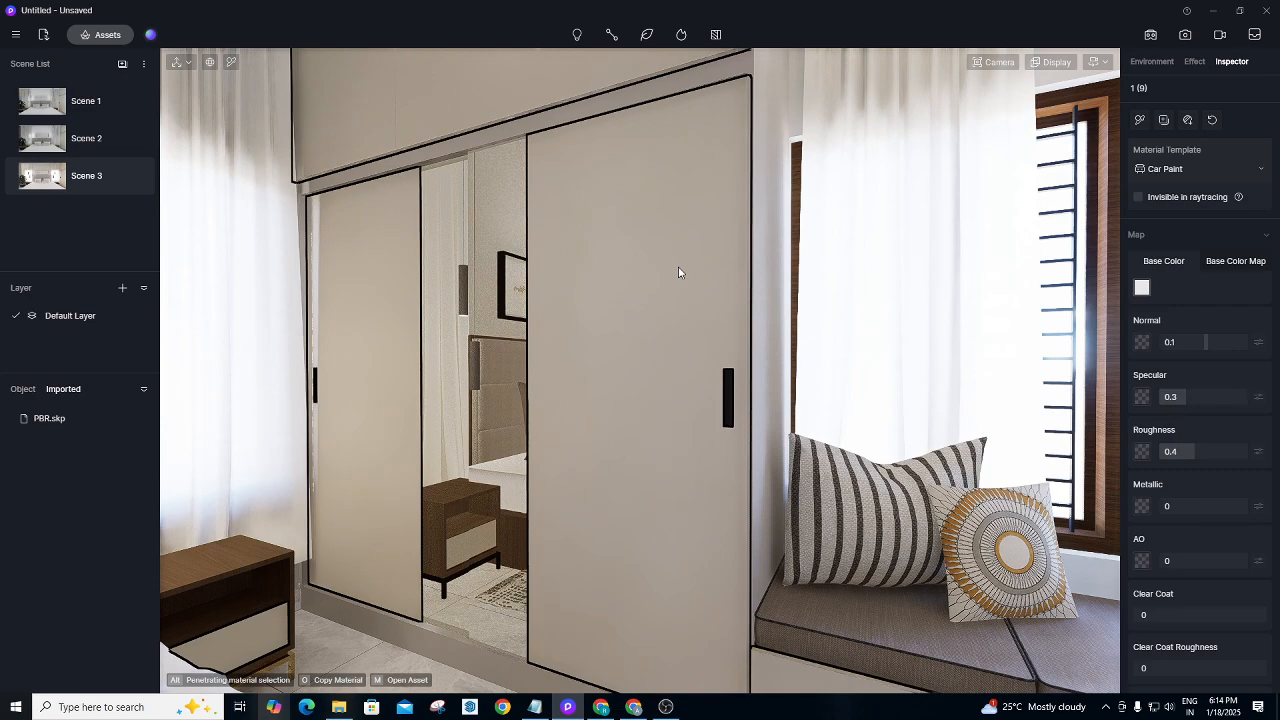
pyautogui.press('Escape')
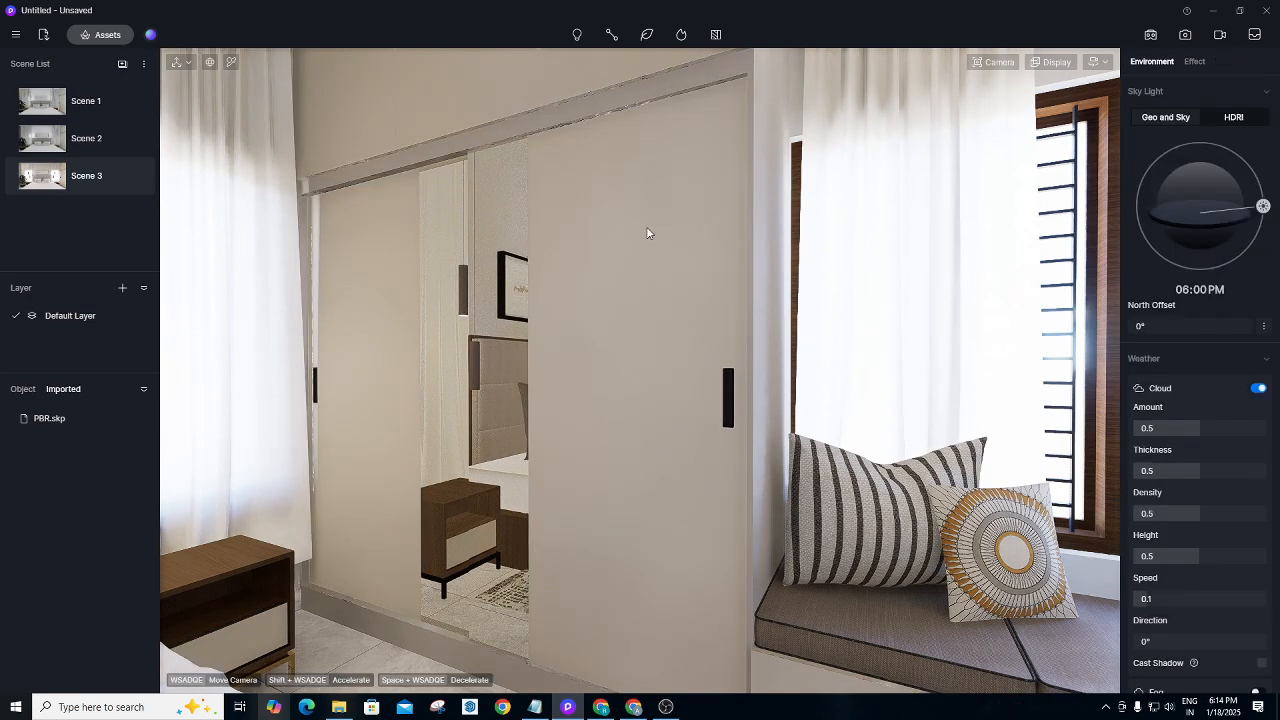
# Pick the wardrobe door material again and set its roughness to 0.3.
pyautogui.click(232, 62)
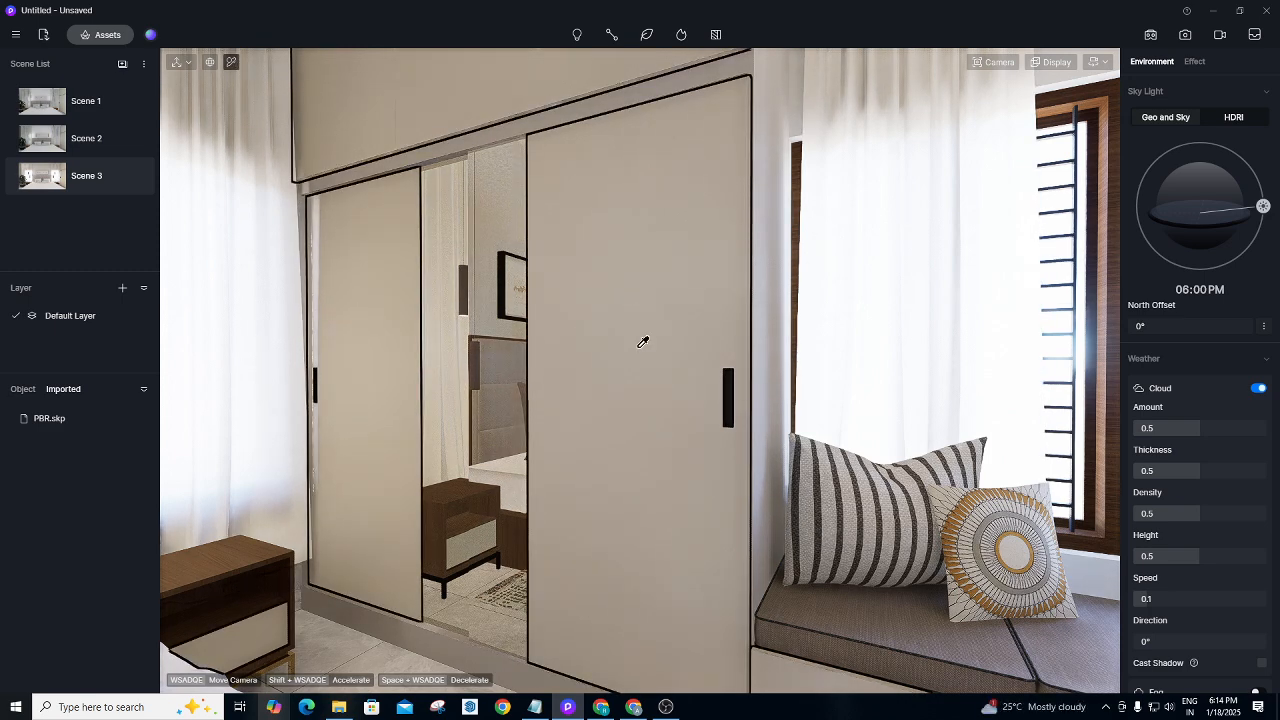
pyautogui.click(680, 311)
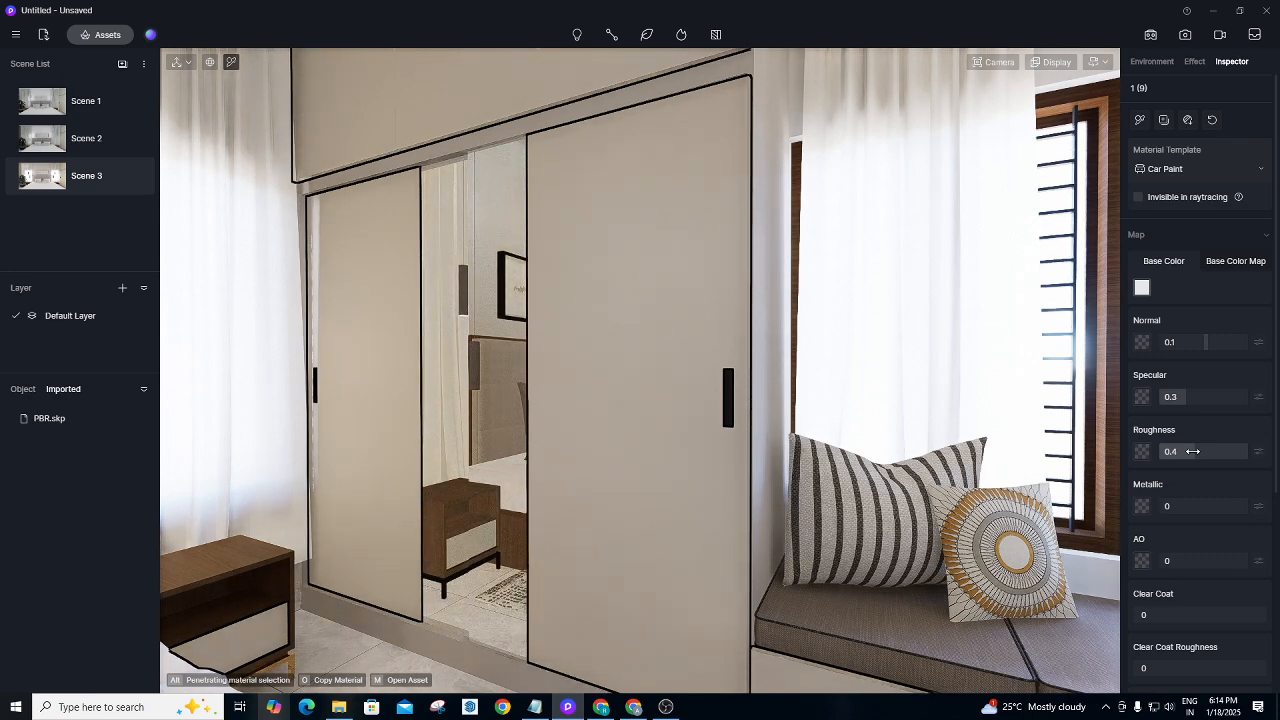
pyautogui.moveTo(1193, 451)
pyautogui.mouseDown()
pyautogui.moveTo(1173, 451)
pyautogui.moveTo(1186, 450)
pyautogui.mouseUp()
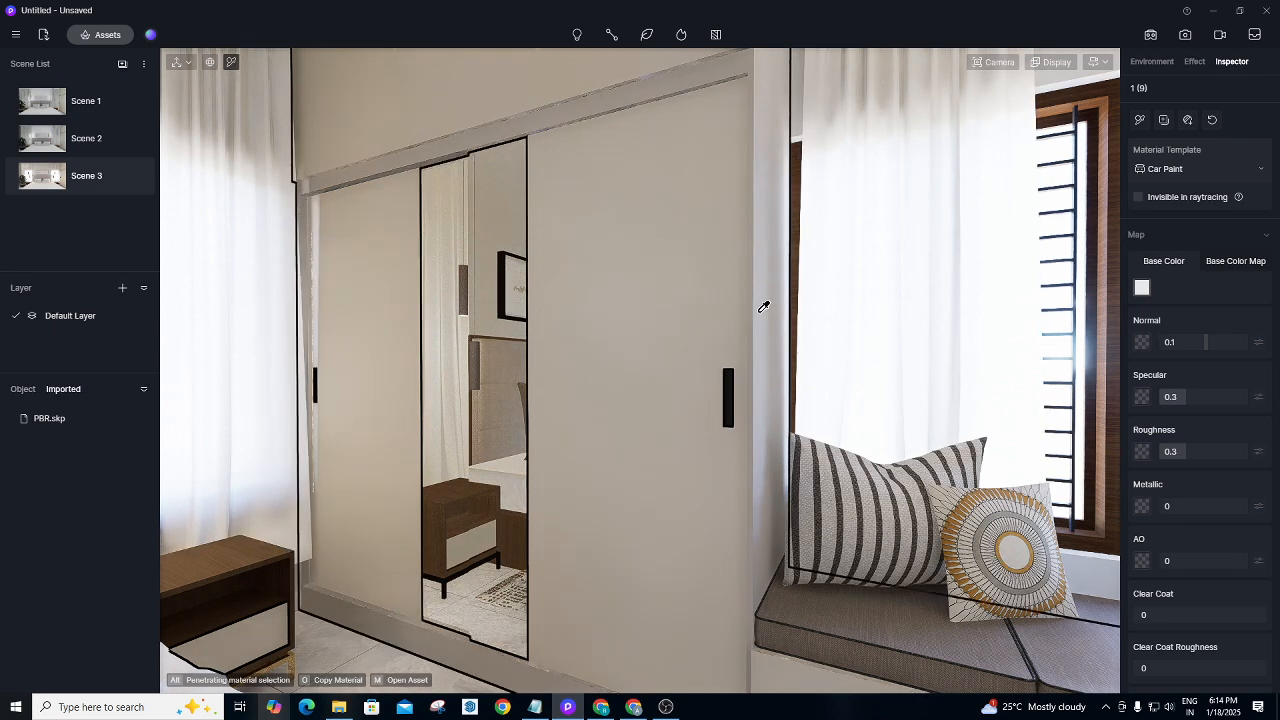
# Pick the material of the frame around the wardrobe and set its base color to an HSV of 0, 0, 98.
pyautogui.click(764, 307)
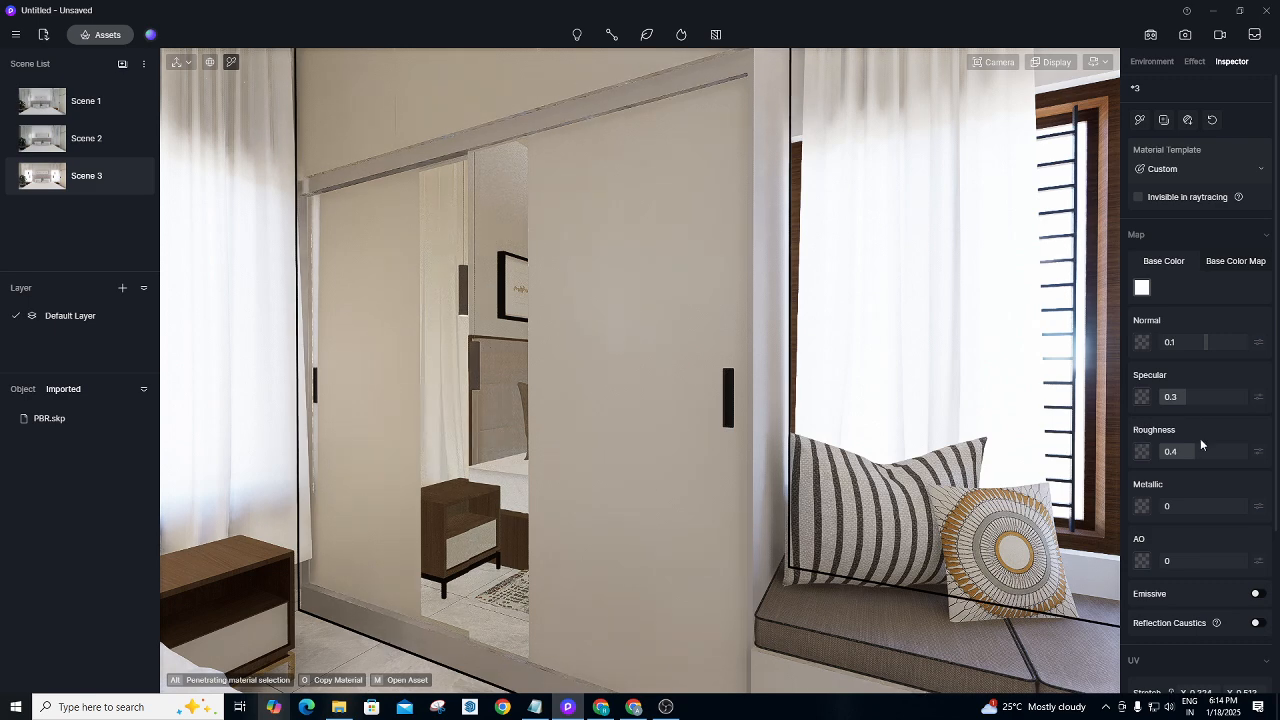
pyautogui.click(1142, 288)
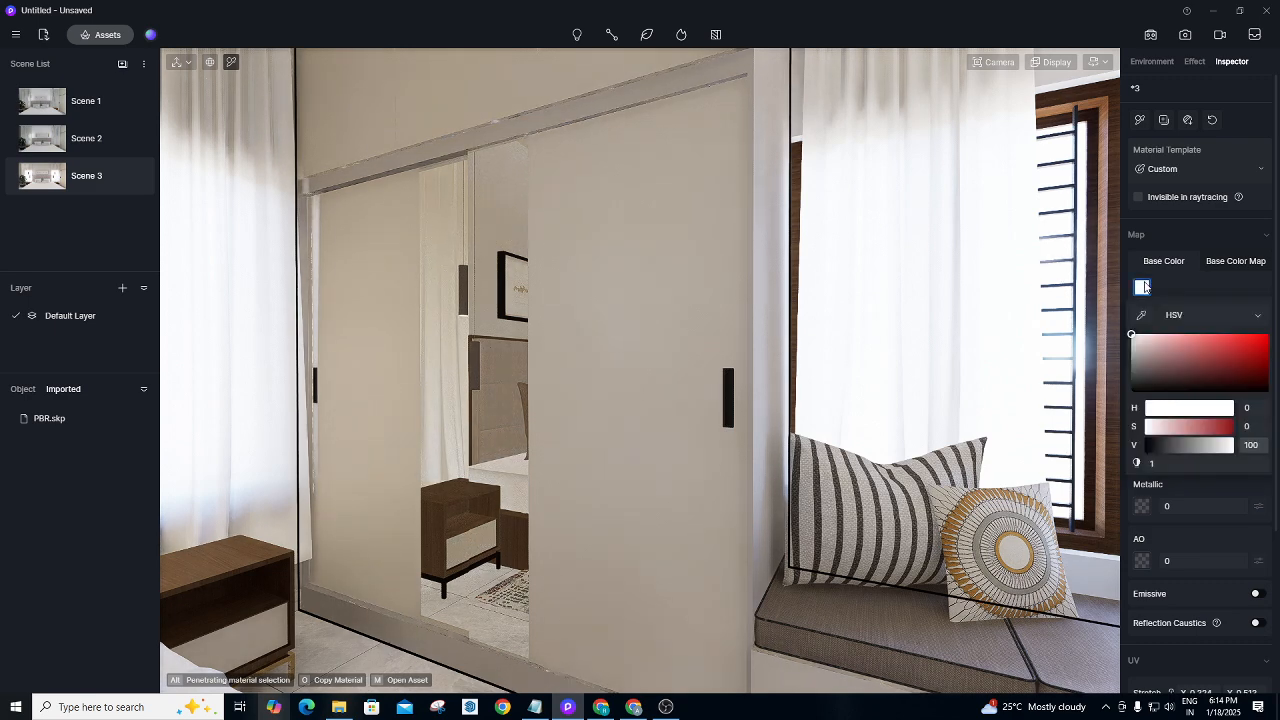
pyautogui.click(1133, 347)
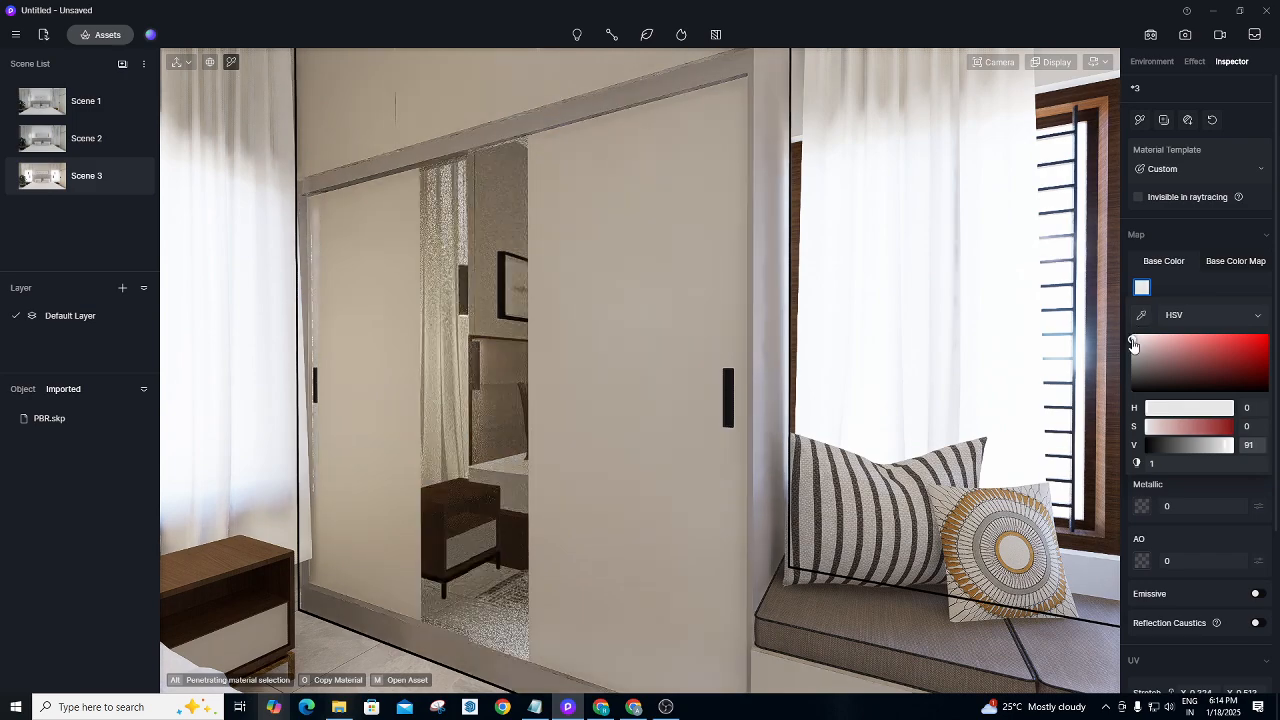
pyautogui.moveTo(1133, 346); pyautogui.dragTo(1132, 353)
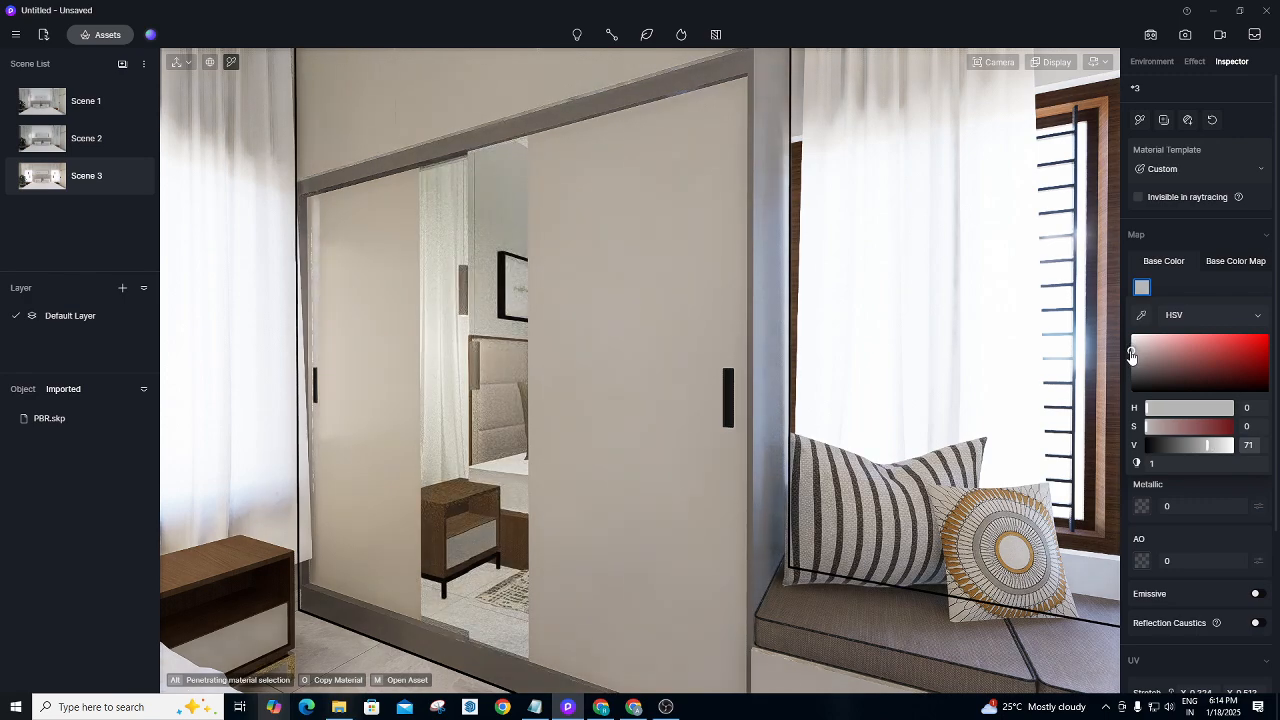
pyautogui.click(1132, 338)
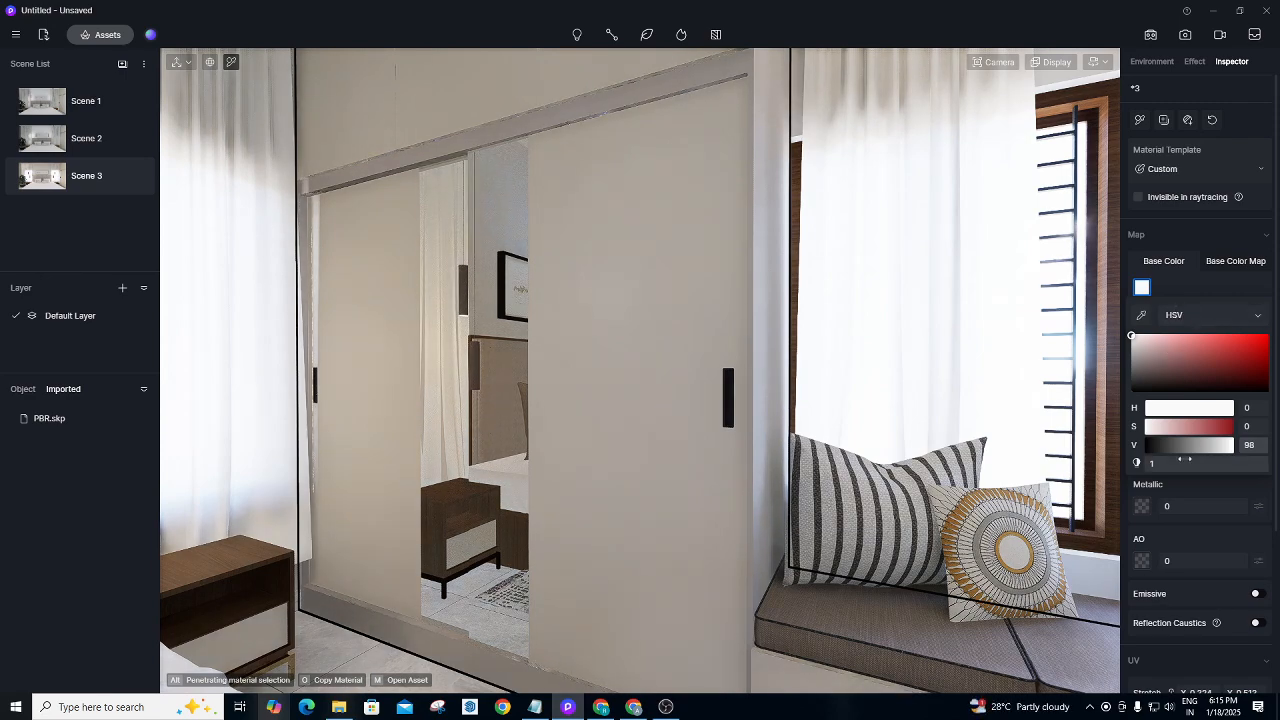
# Set the roughness of the wardrobe surround's material to 0.32 and return to the Scene 3 view.
pyautogui.click(1183, 284)
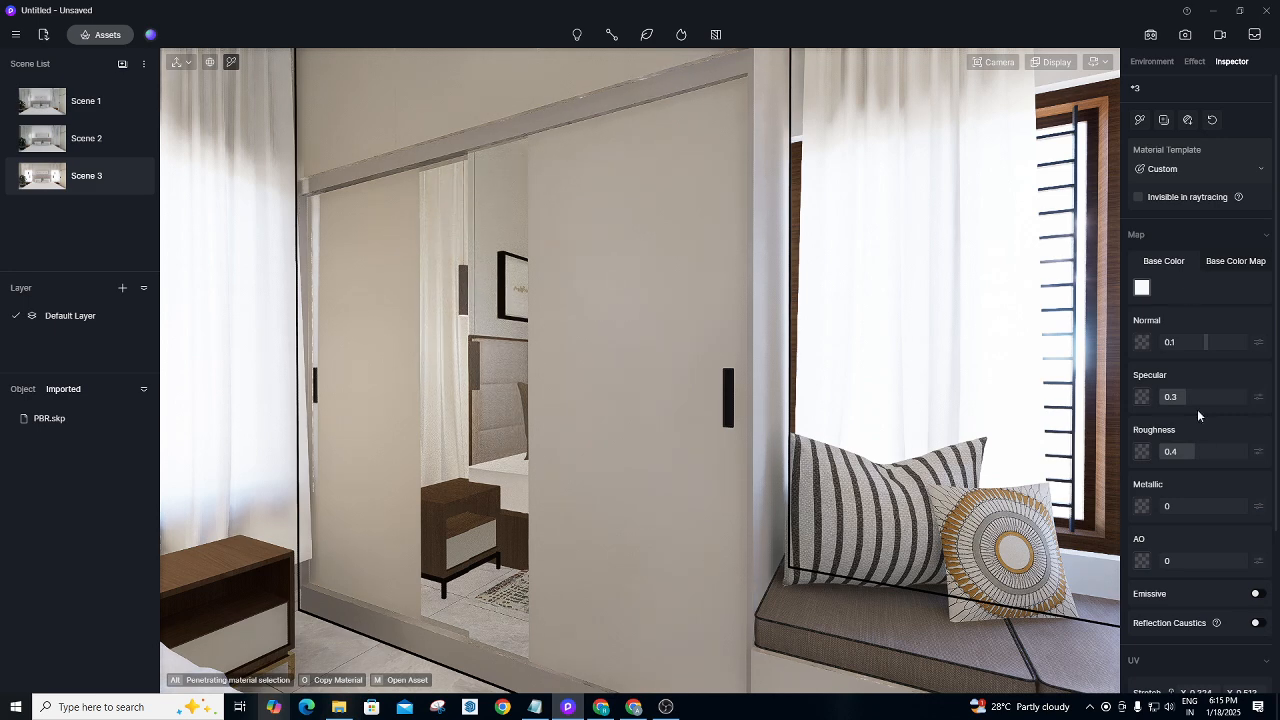
pyautogui.moveTo(1192, 452)
pyautogui.mouseDown()
pyautogui.moveTo(1170, 453)
pyautogui.moveTo(1187, 457)
pyautogui.mouseUp()
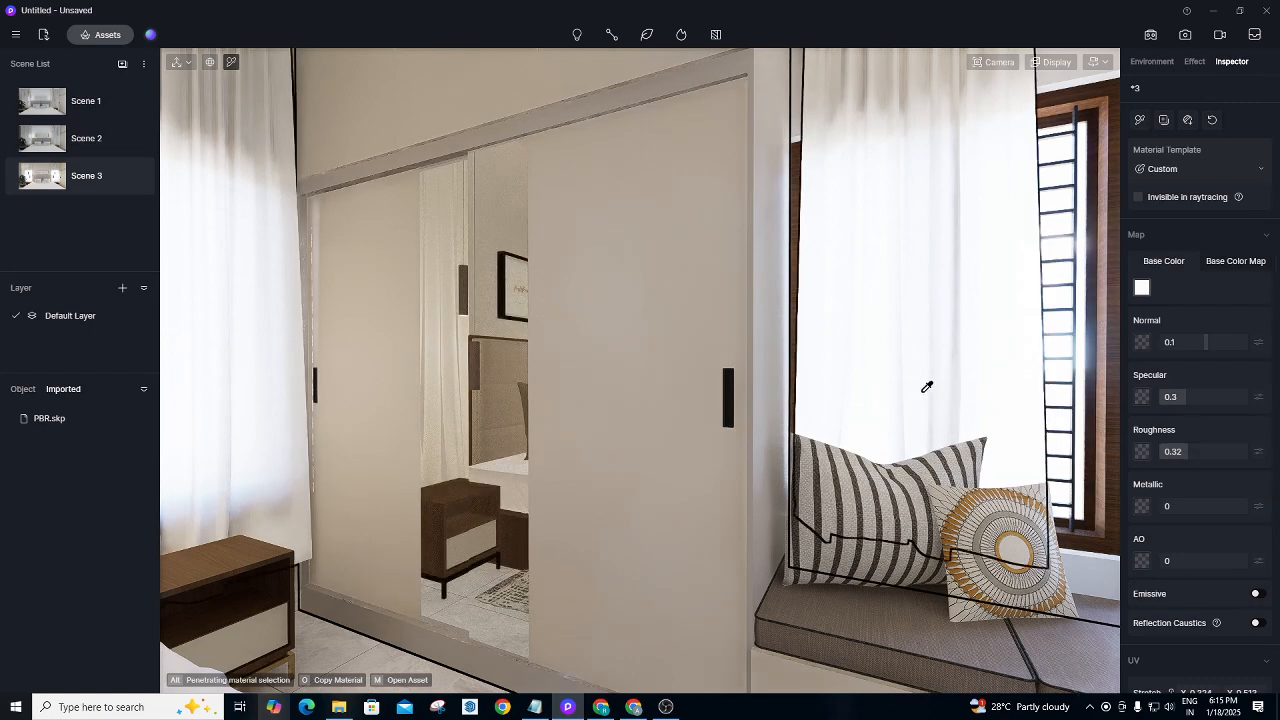
pyautogui.click(110, 181)
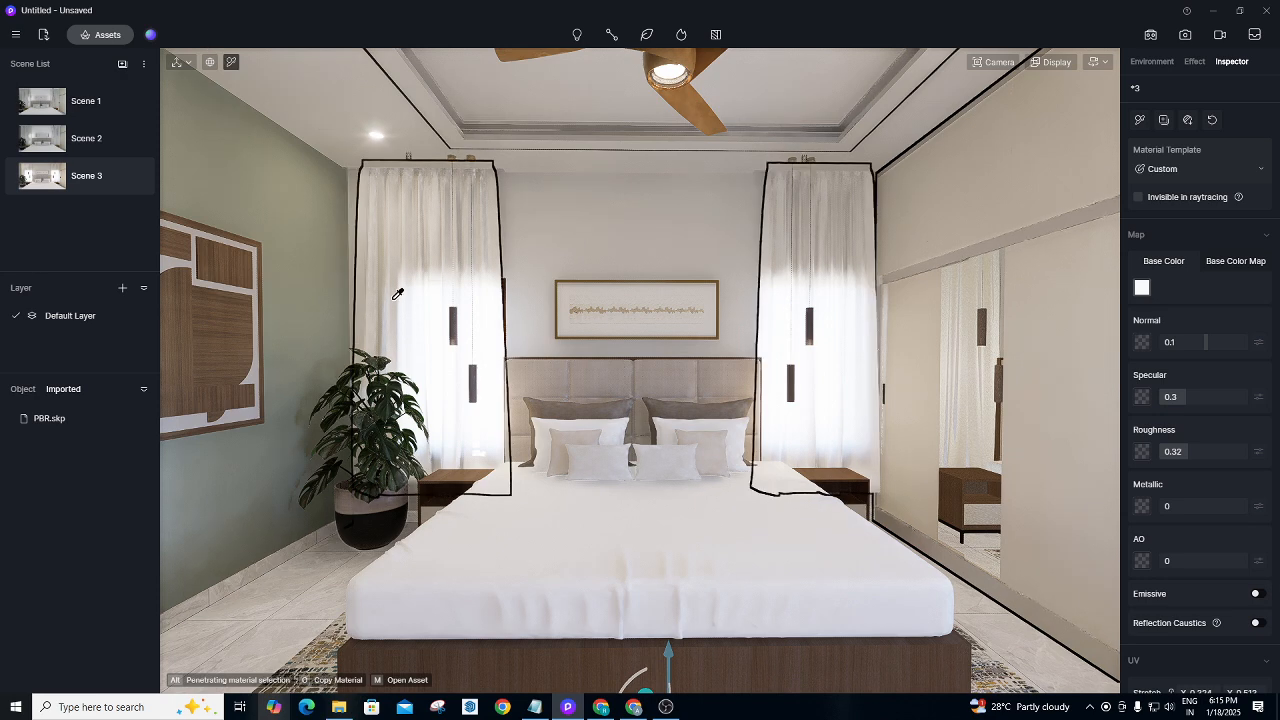
# Clear the mirror search in the material library and apply the Ceramic Tile material 1:2 Turkey lightning grey tile to the floor.
pyautogui.click(105, 35)
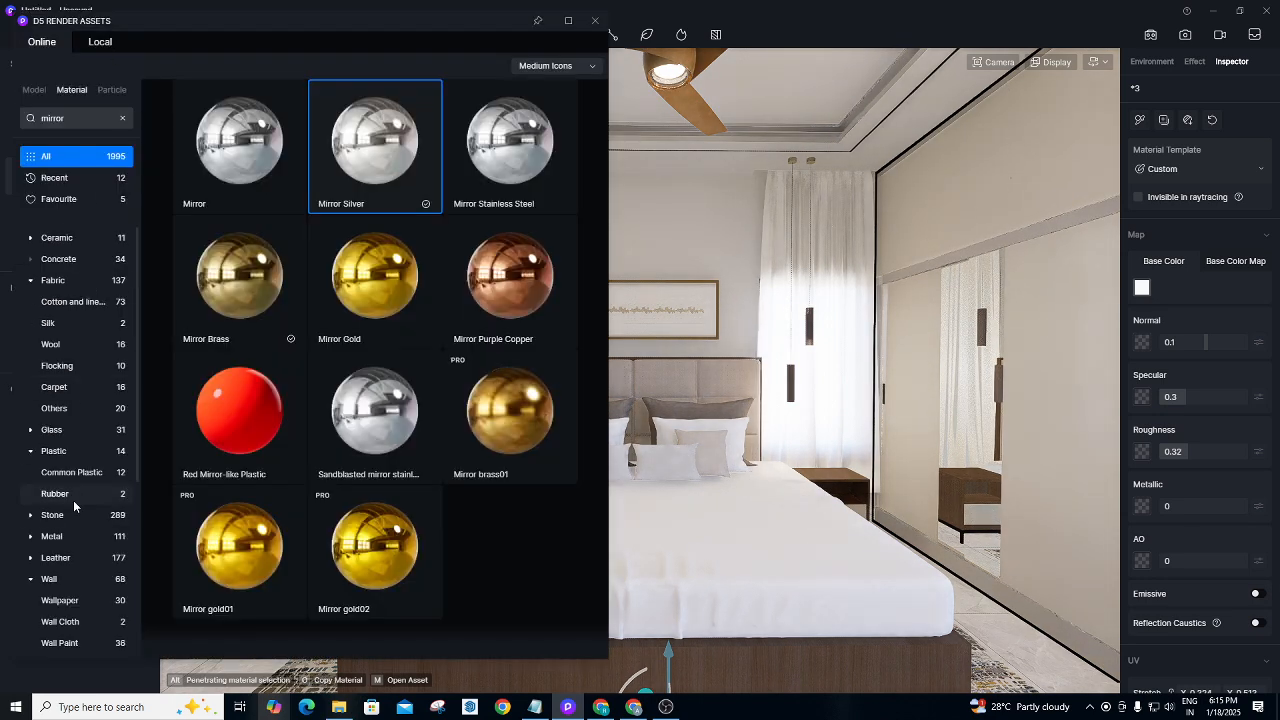
pyautogui.scroll(-3, 80, 534)
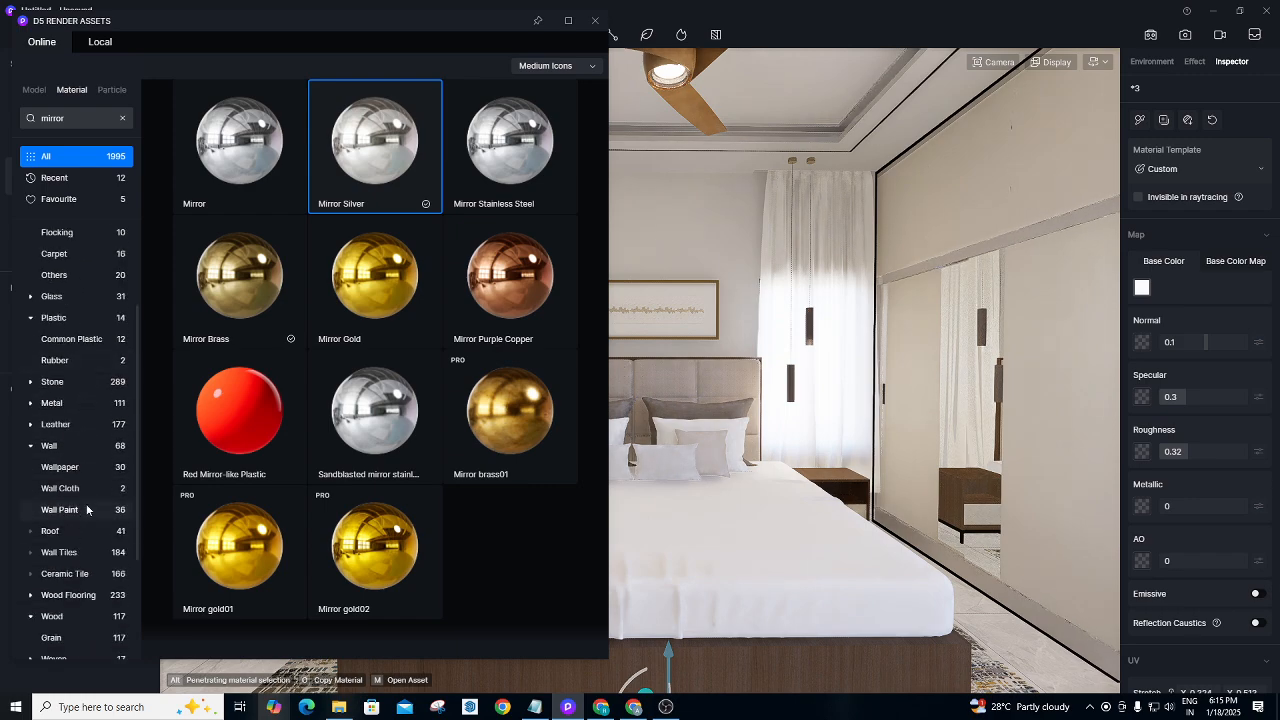
pyautogui.click(102, 575)
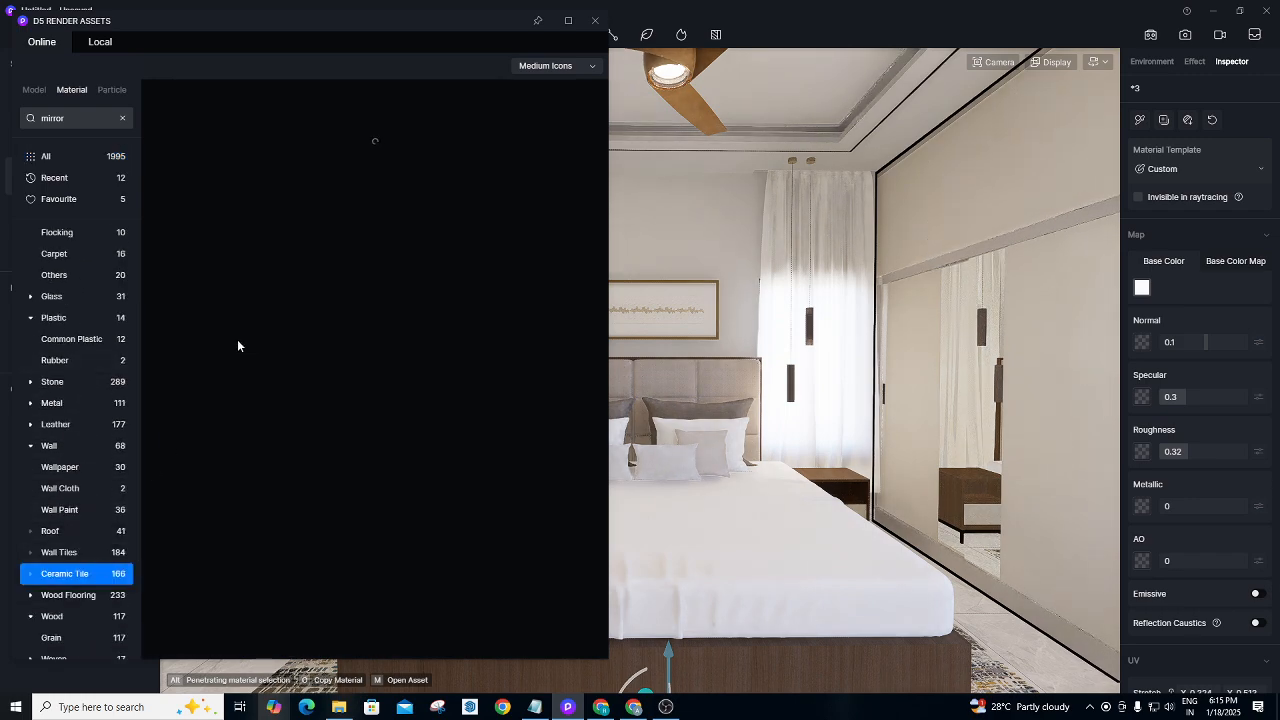
pyautogui.click(122, 118)
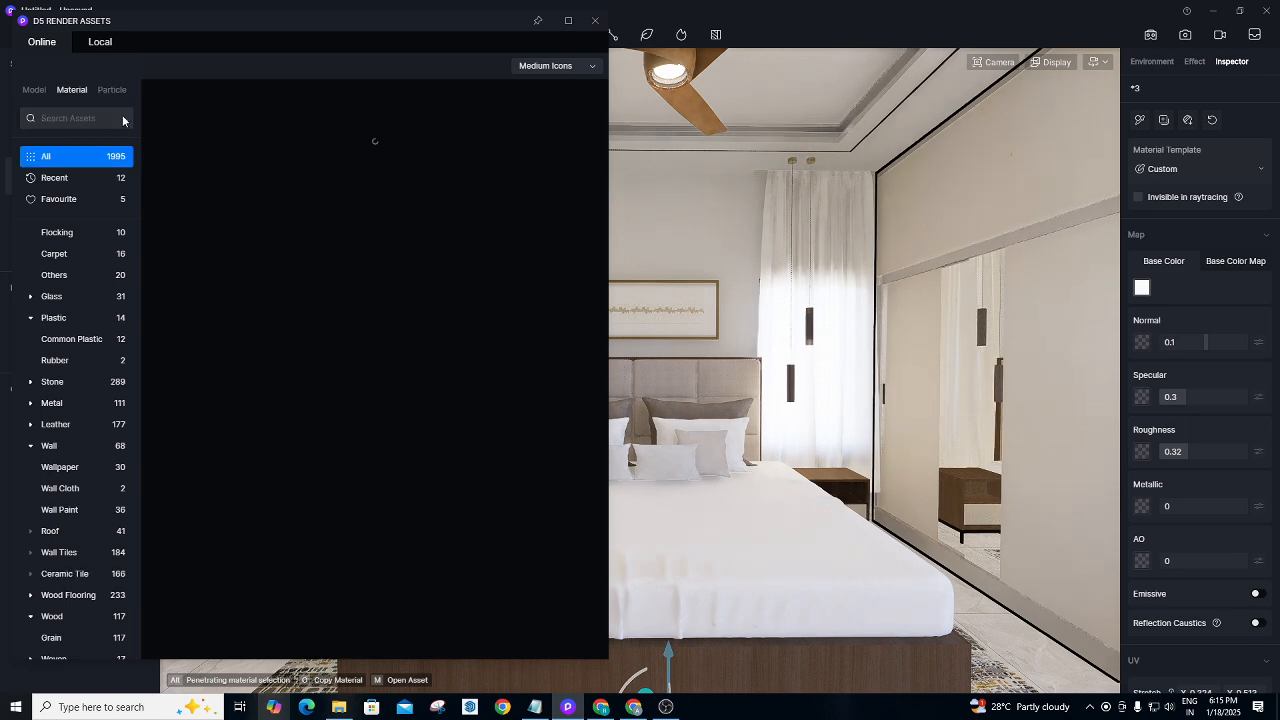
pyautogui.click(100, 577)
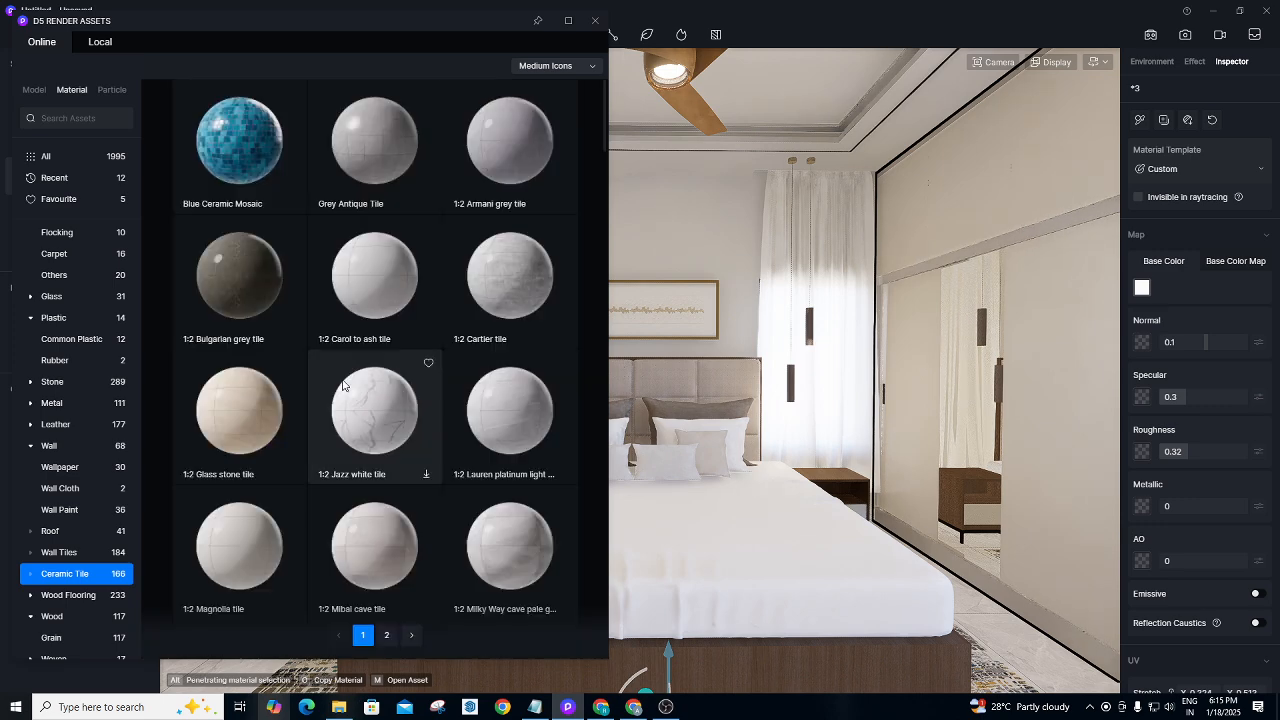
pyautogui.scroll(-3, 482, 394)
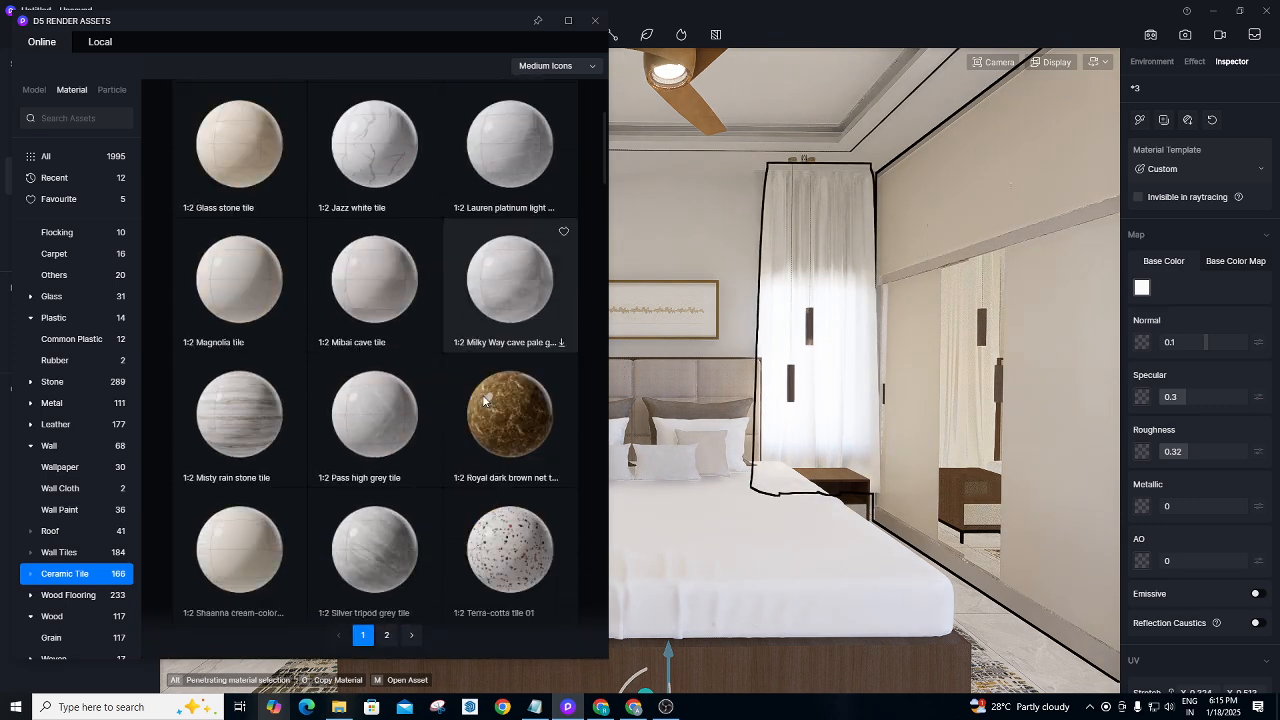
pyautogui.scroll(-4, 482, 394)
pyautogui.moveTo(486, 402); pyautogui.dragTo(997, 603)
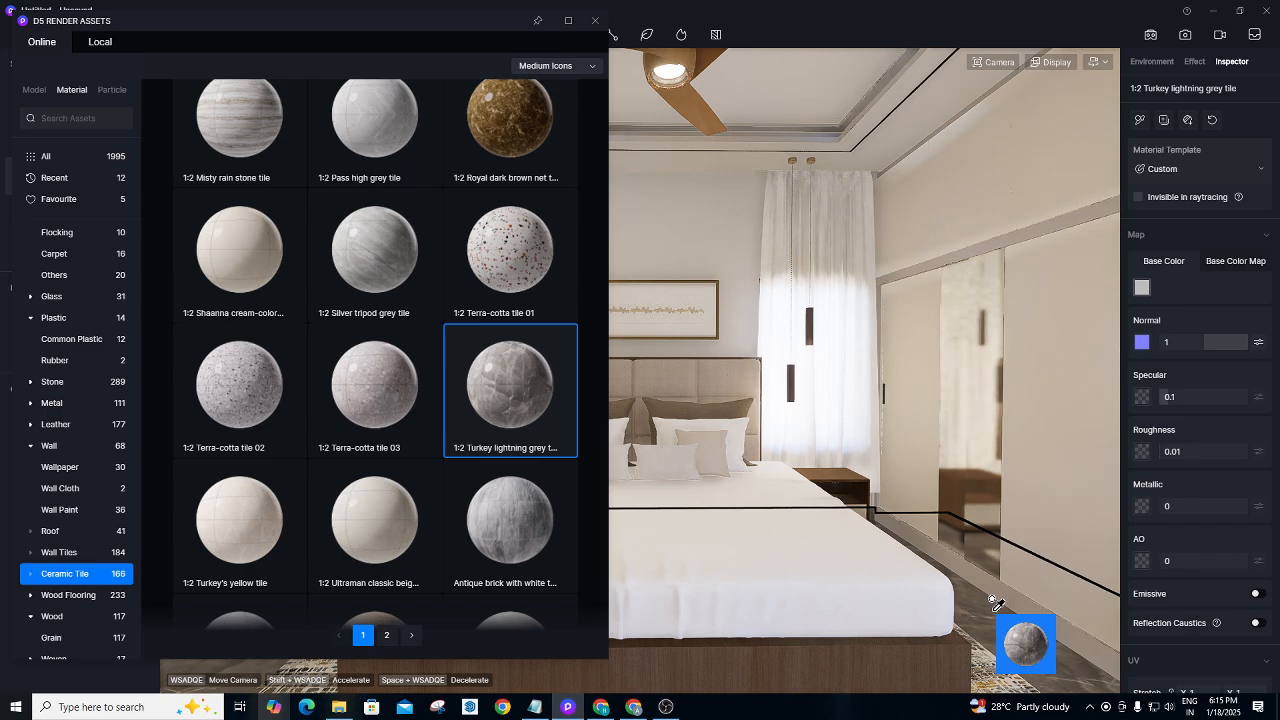
pyautogui.click(598, 21)
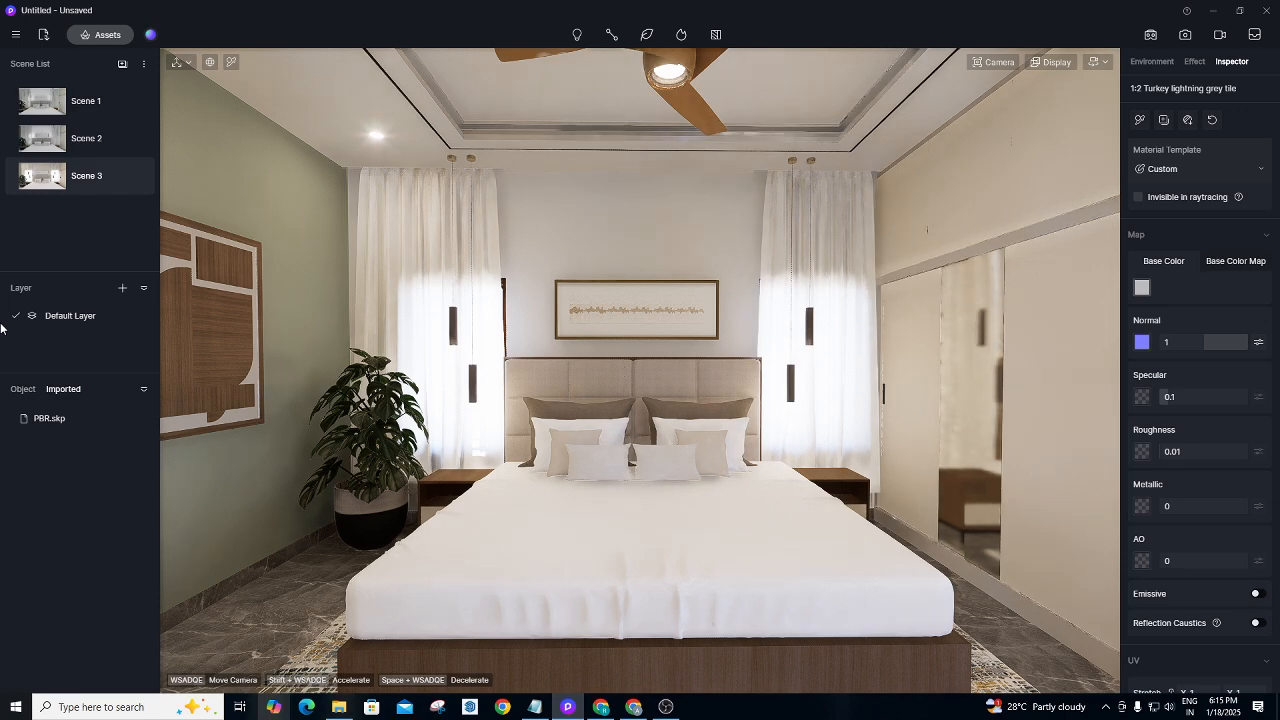
pyautogui.click(107, 34)
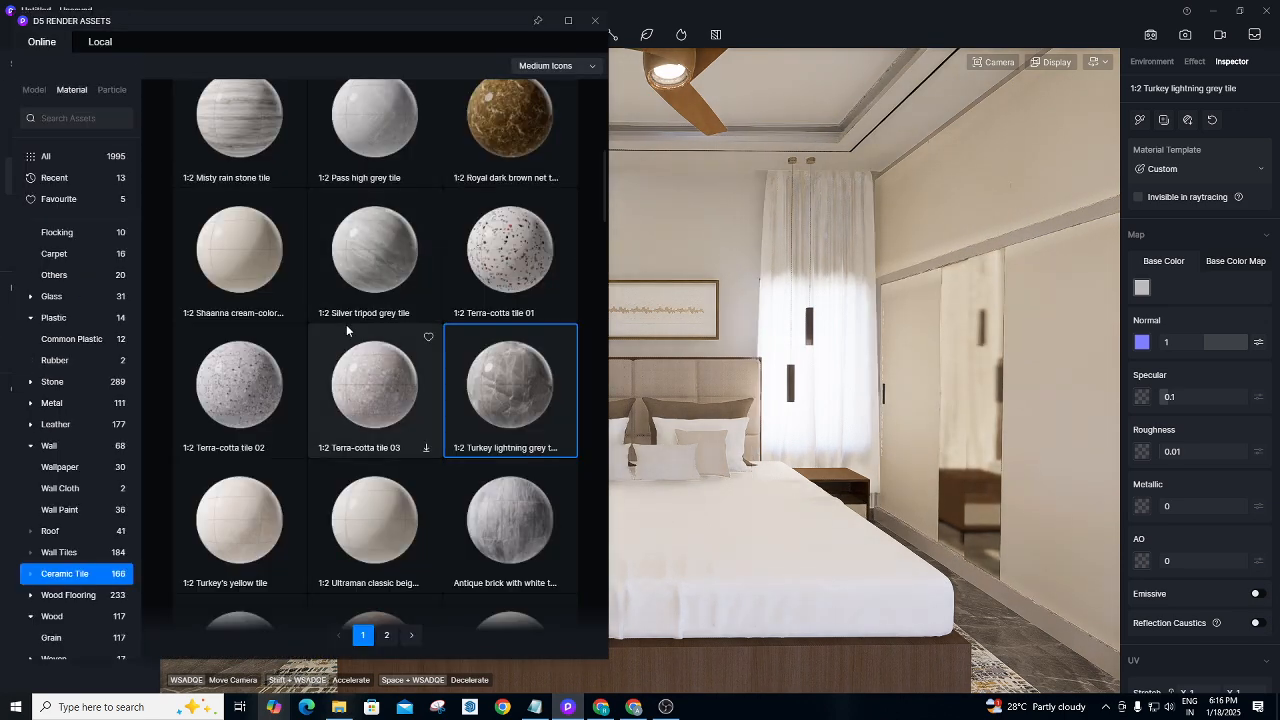
pyautogui.scroll(1, 346, 325)
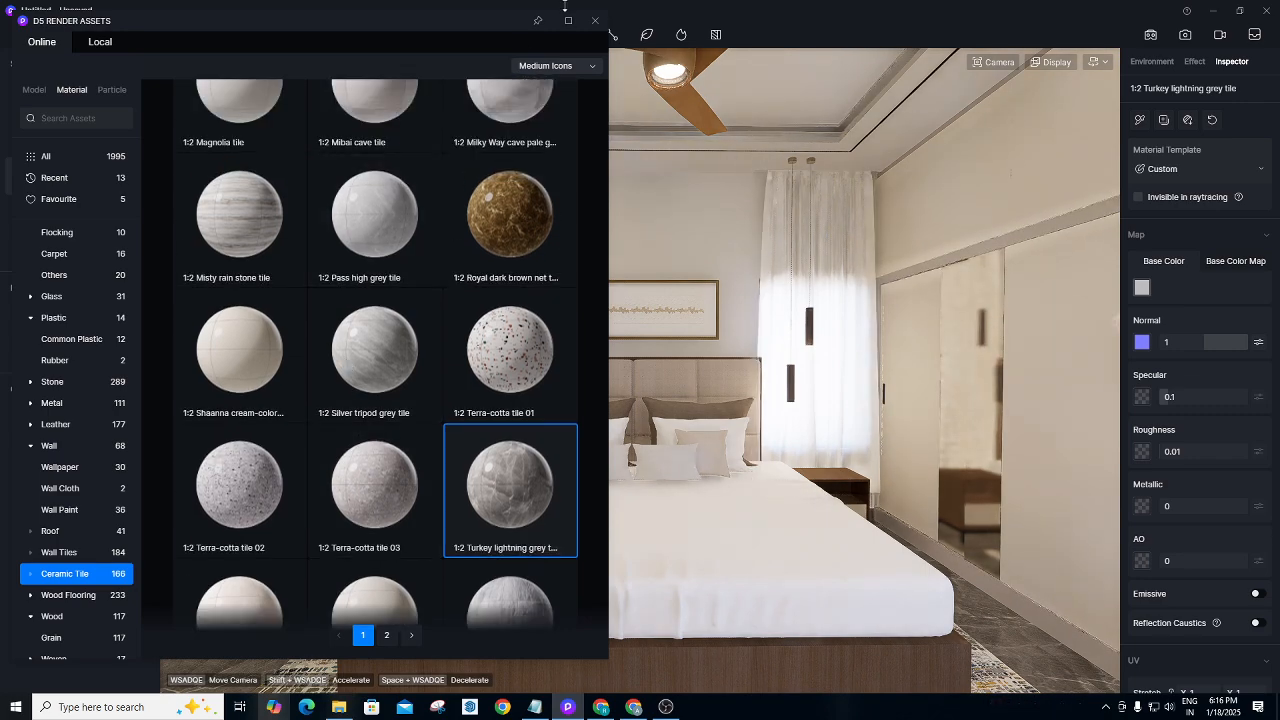
pyautogui.scroll(1, 437, 381)
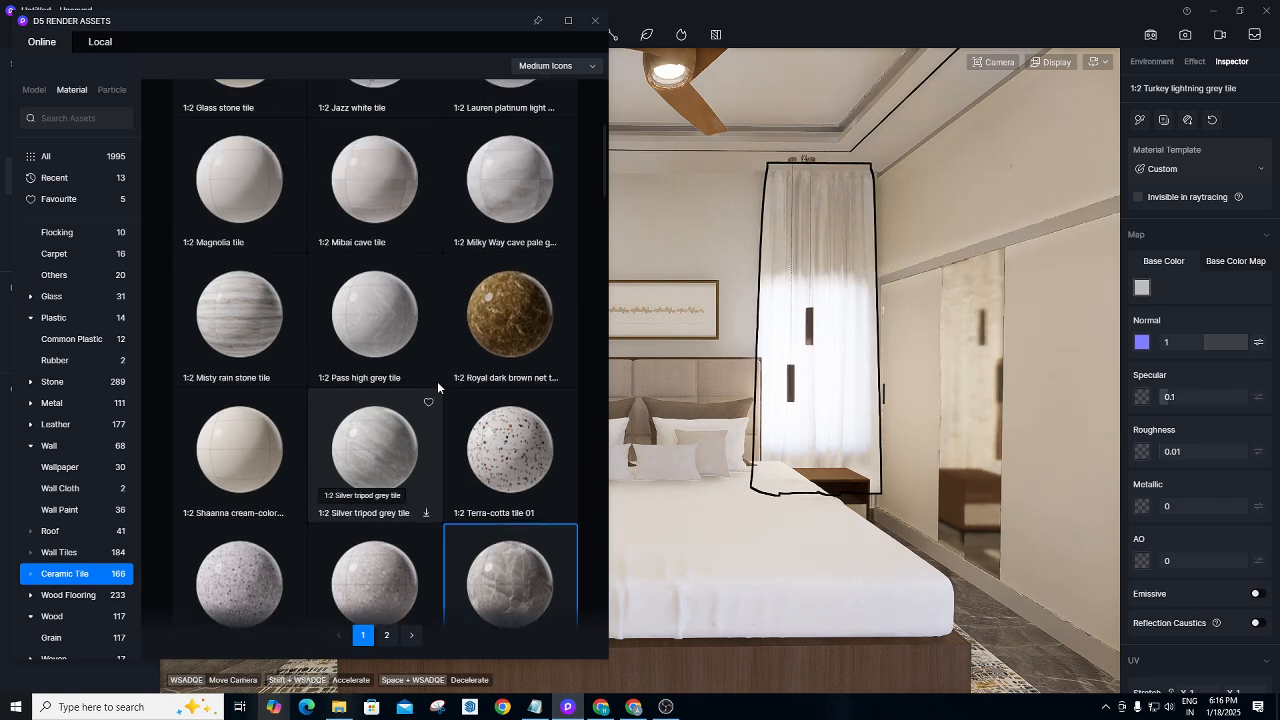
pyautogui.click(595, 20)
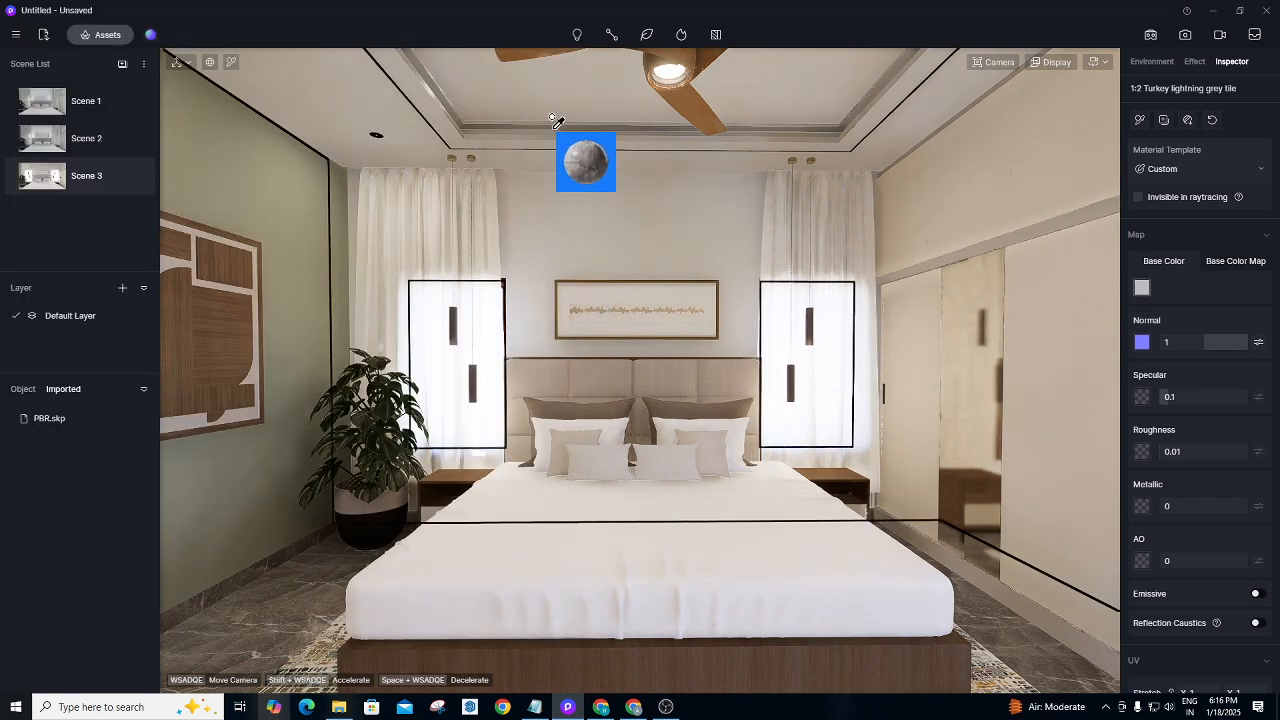
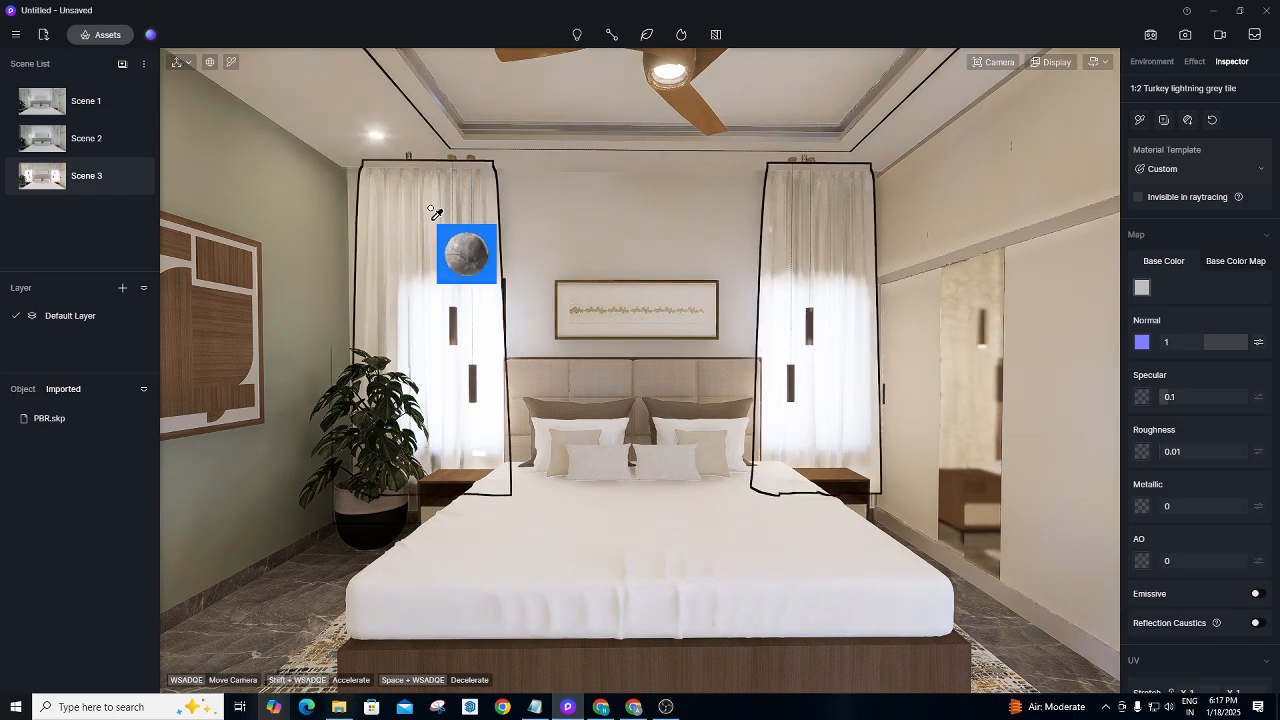
pyautogui.press('Escape')
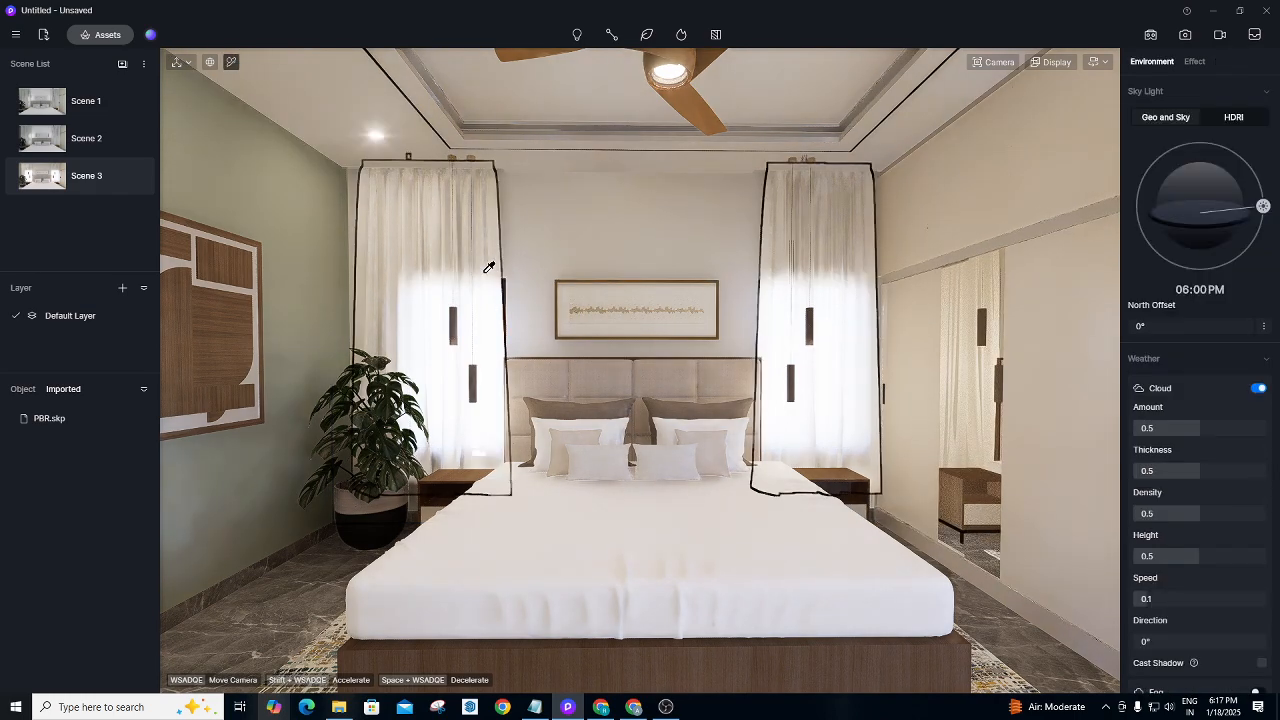
# Pick the headboard material, switch its template to Cloth and darken its base color to an HSV of 0, 0, 73.
pyautogui.click(550, 370)
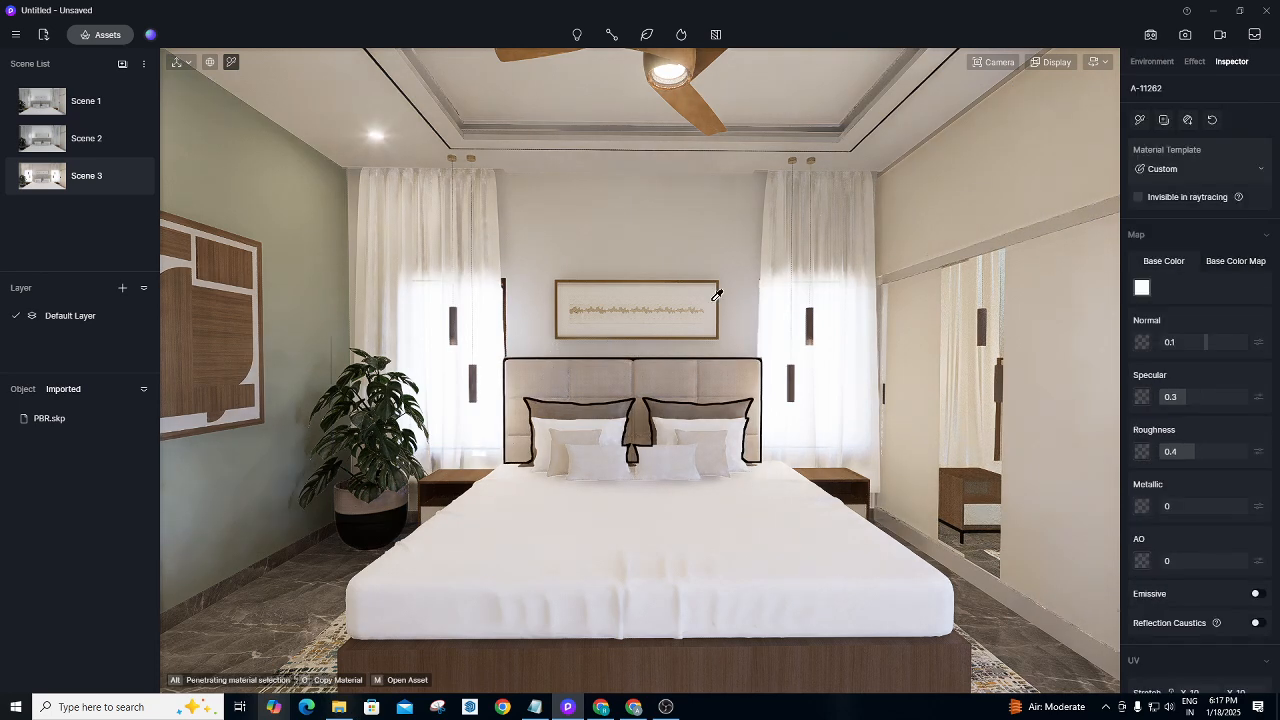
pyautogui.click(1198, 164)
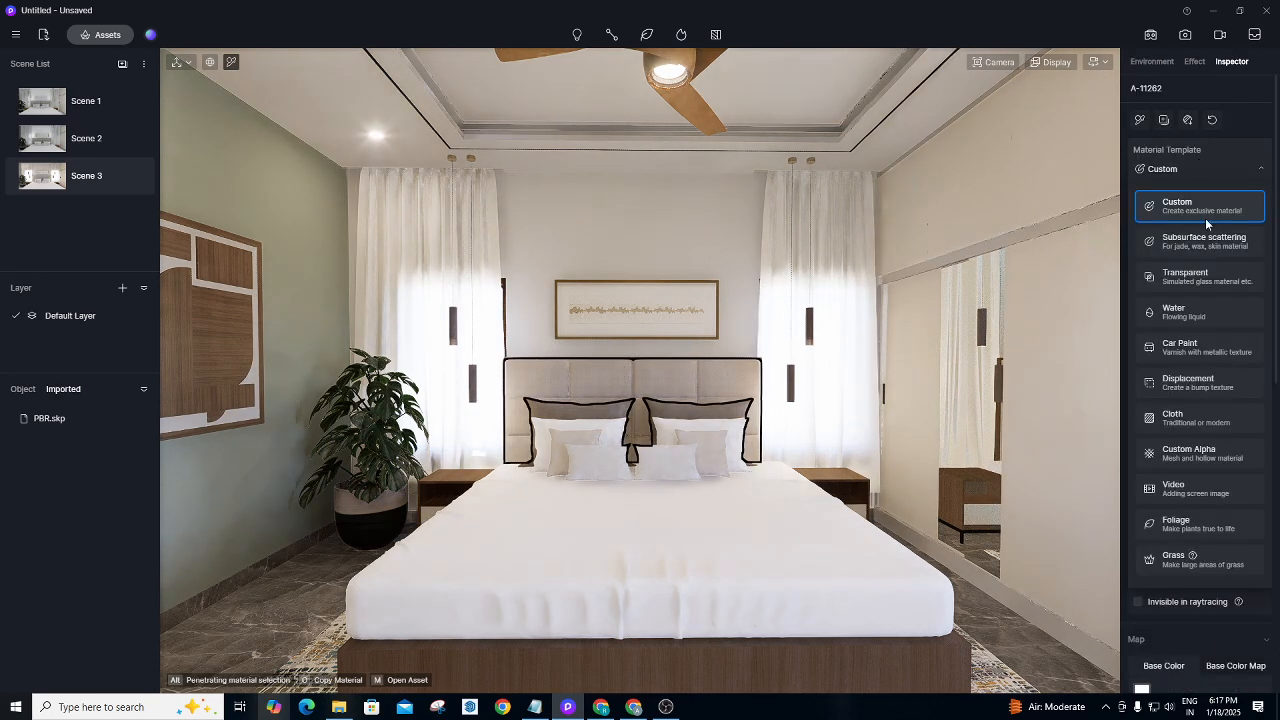
pyautogui.click(1185, 420)
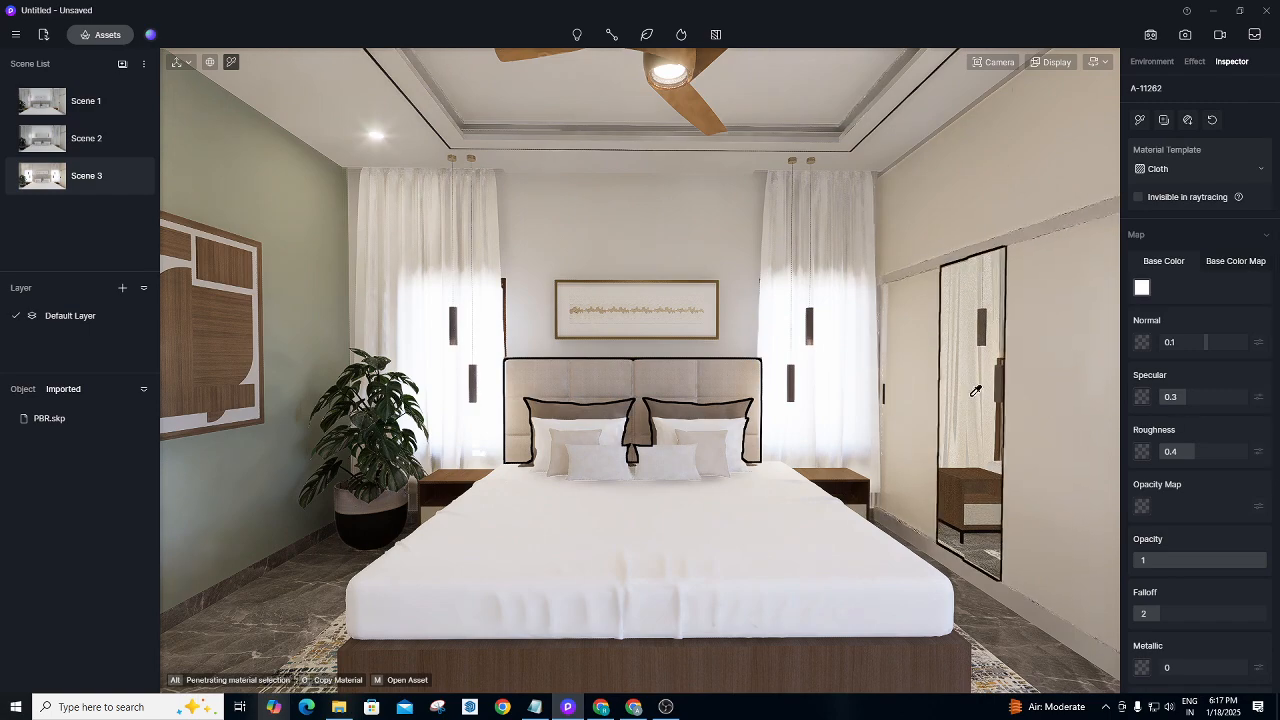
pyautogui.click(1142, 288)
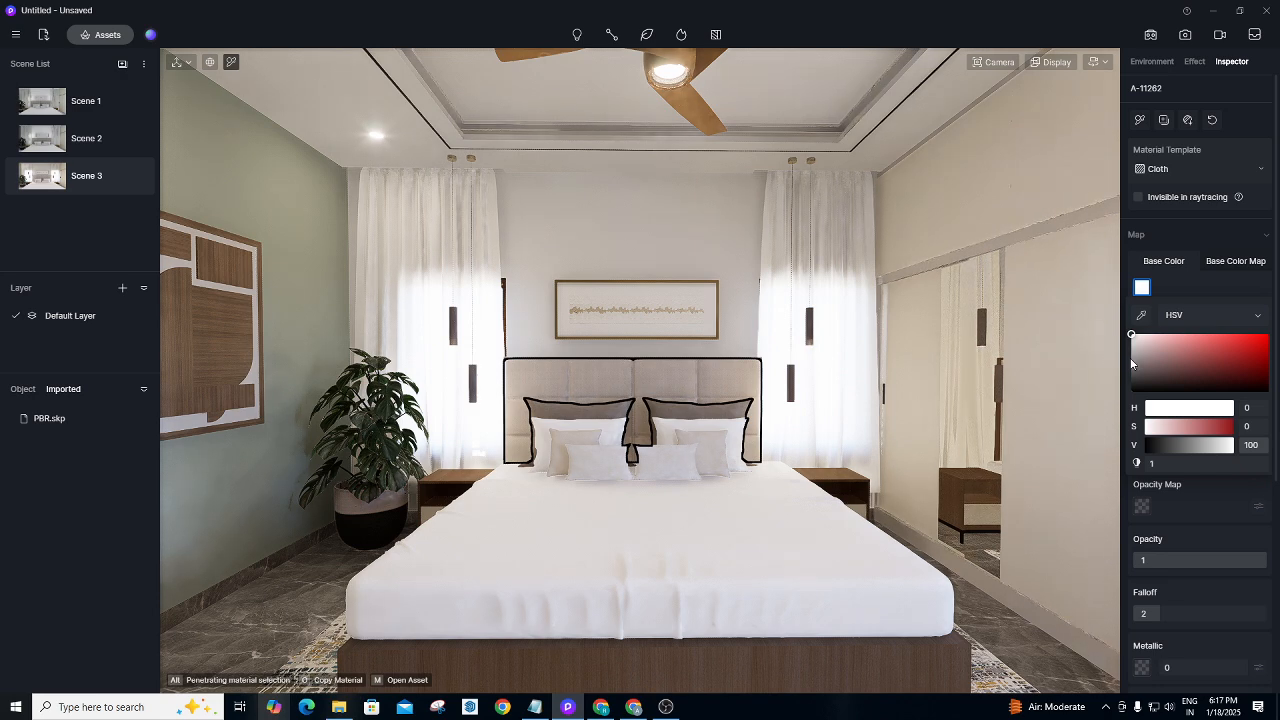
pyautogui.moveTo(1132, 339); pyautogui.dragTo(1129, 352)
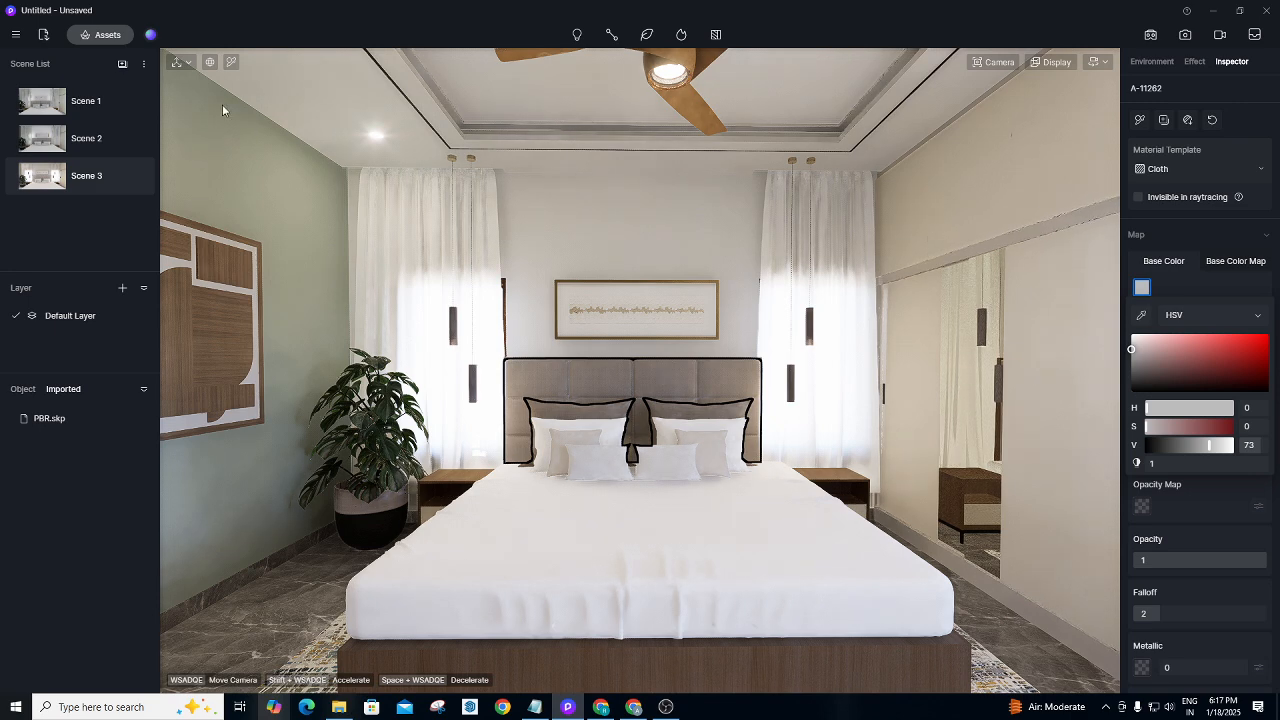
# Place a strip light on the recessed ceiling between the fan and the wardrobe.
pyautogui.click(576, 35)
pyautogui.click(577, 84)
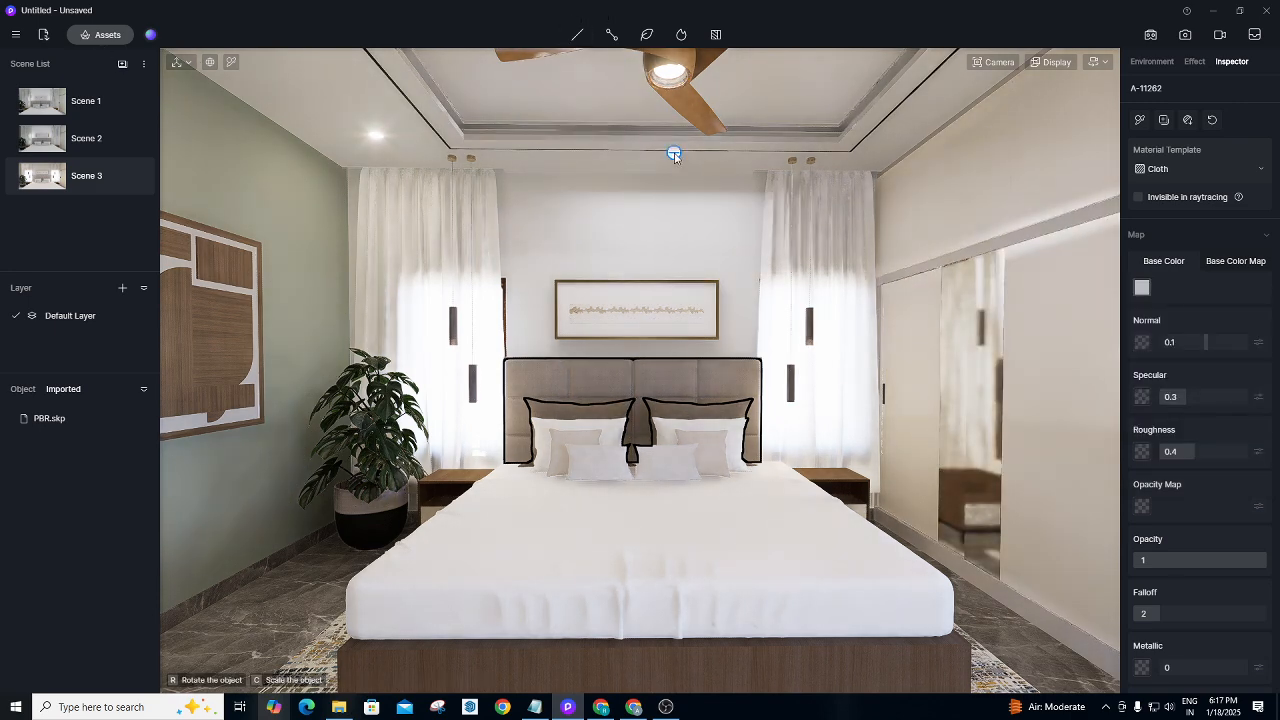
pyautogui.click(859, 86)
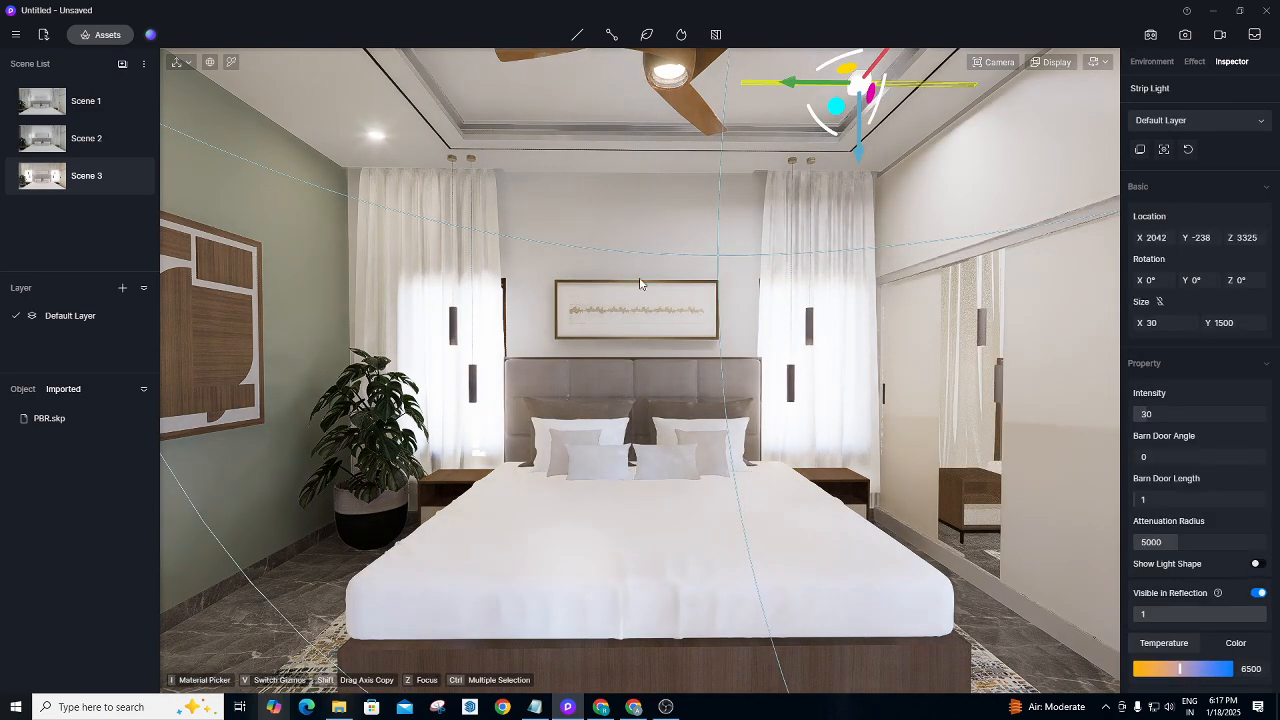
# Move the strip light sideways along its Y axis to about Y -896, clear of the ceiling recess's wardrobe-side edge.
pyautogui.moveTo(591, 310); pyautogui.dragTo(757, 270, button='right')
pyautogui.scroll(5, 753, 262)
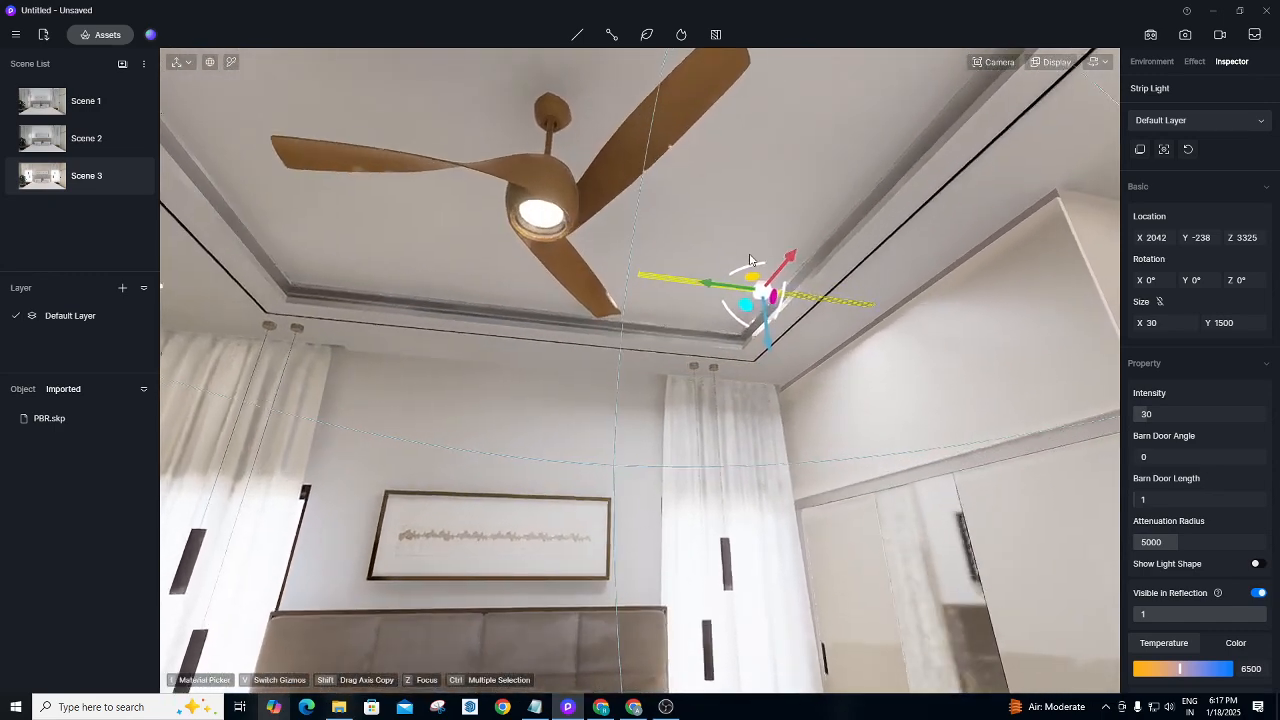
pyautogui.scroll(3, 748, 268)
pyautogui.scroll(4, 713, 298)
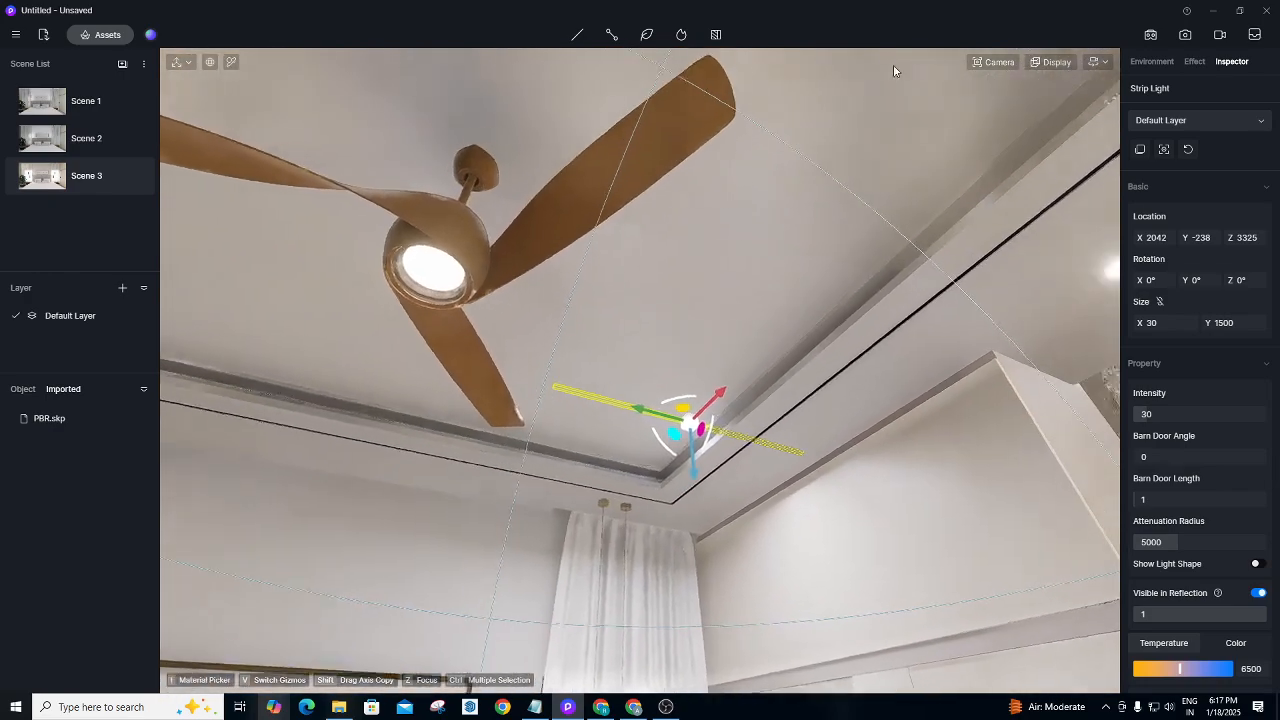
pyautogui.scroll(8, 777, 436)
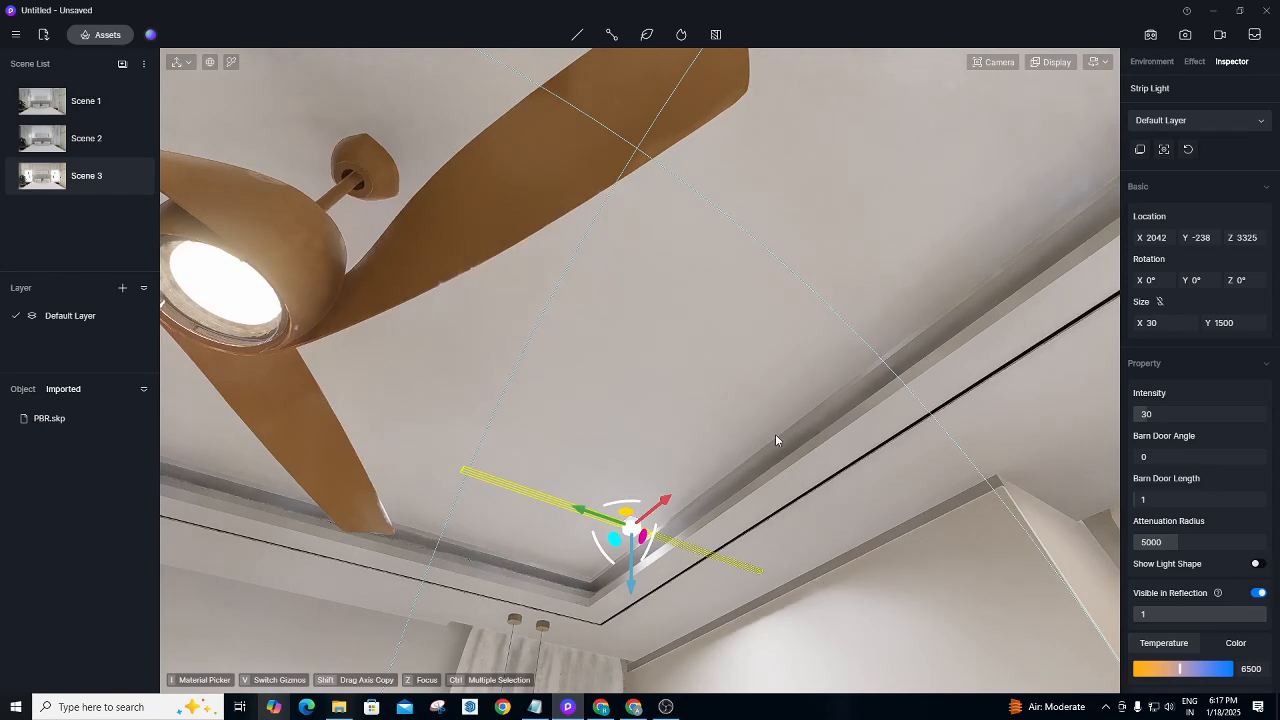
pyautogui.moveTo(722, 470); pyautogui.dragTo(740, 575, button='right')
pyautogui.moveTo(777, 505); pyautogui.dragTo(690, 415, button='right')
pyautogui.scroll(2, 783, 601)
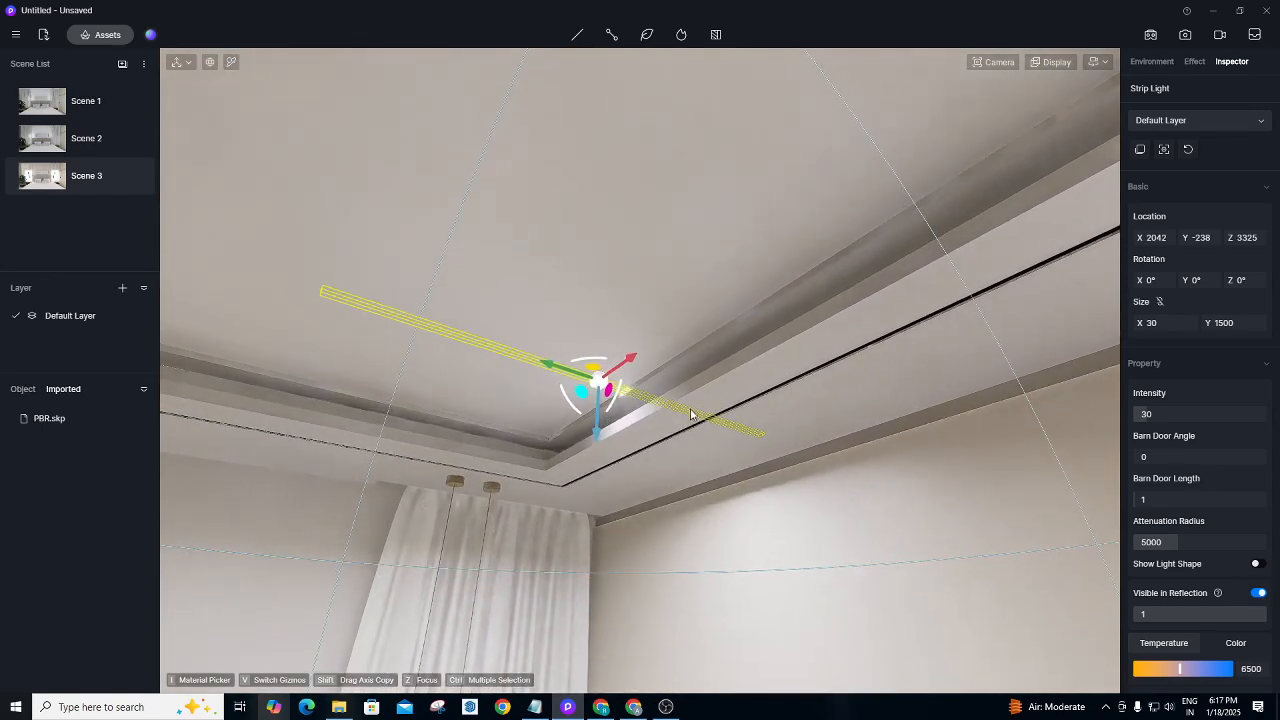
pyautogui.moveTo(610, 407); pyautogui.dragTo(640, 362, button='right')
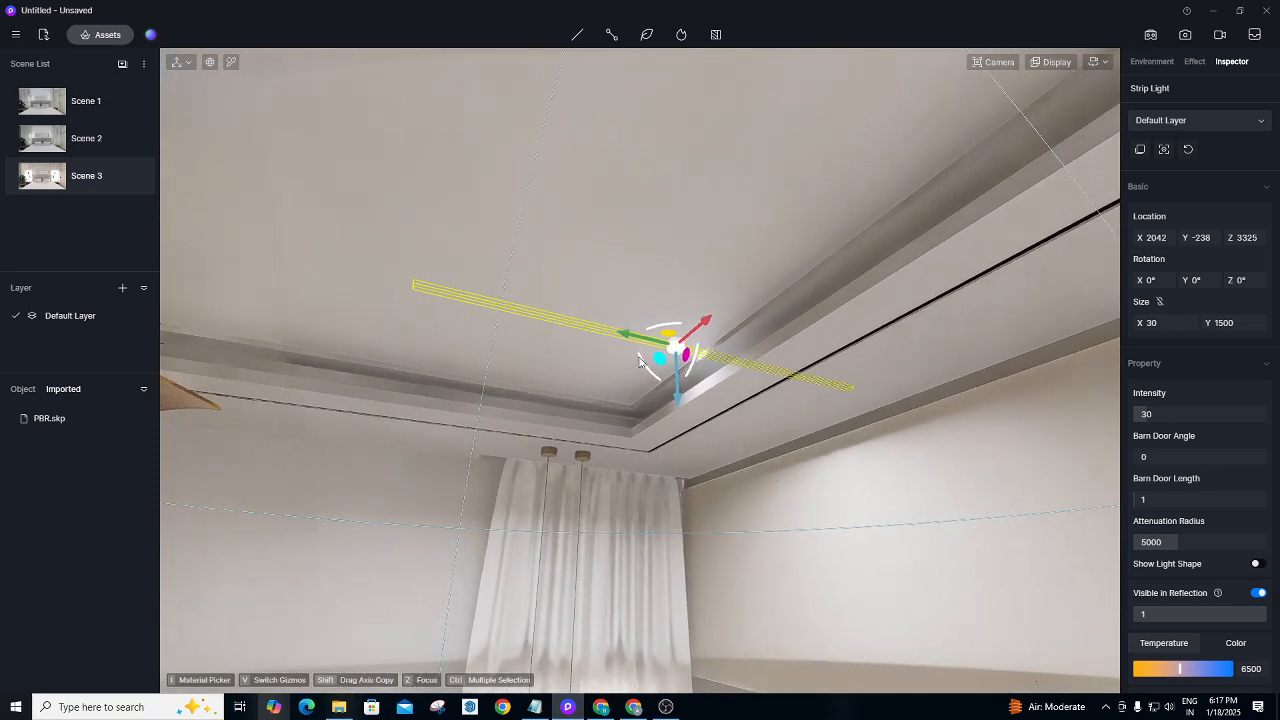
pyautogui.moveTo(628, 340); pyautogui.dragTo(404, 312)
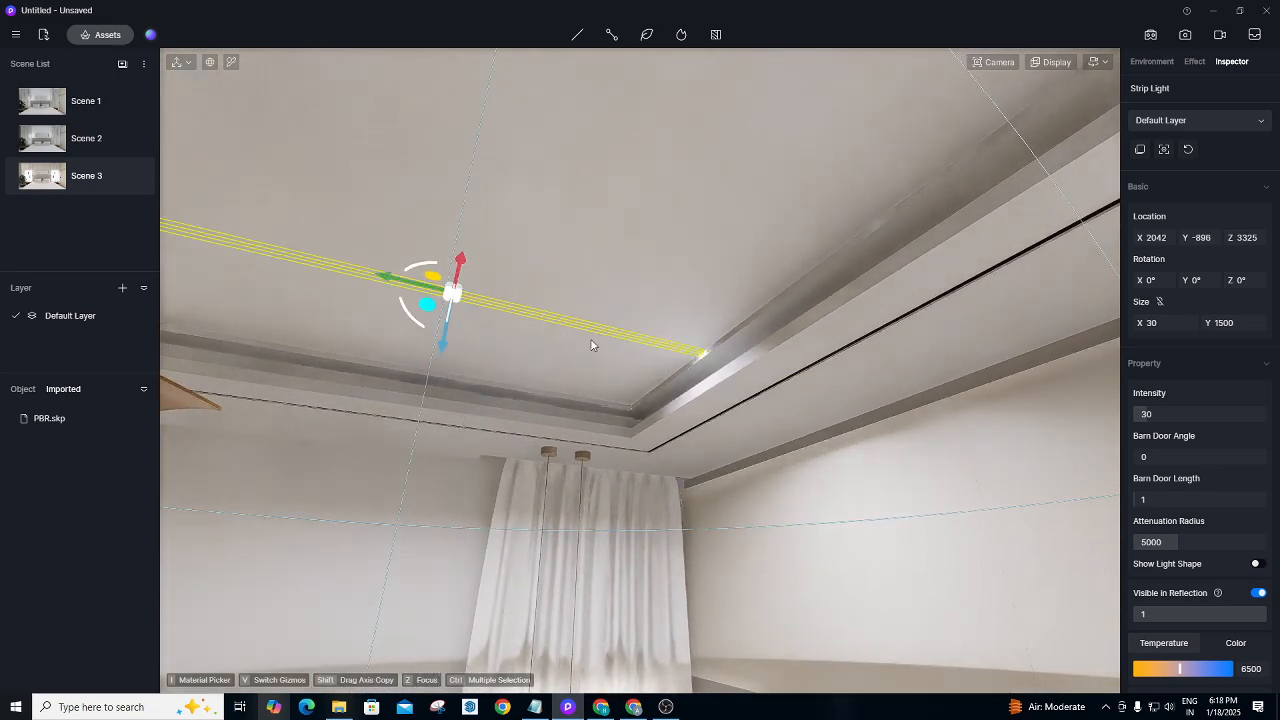
# Move the strip light along its X axis to about X 2583, against the ceiling recess edge on the headboard side.
pyautogui.moveTo(591, 346); pyautogui.dragTo(420, 390, button='right')
pyautogui.moveTo(782, 298); pyautogui.dragTo(310, 336, button='right')
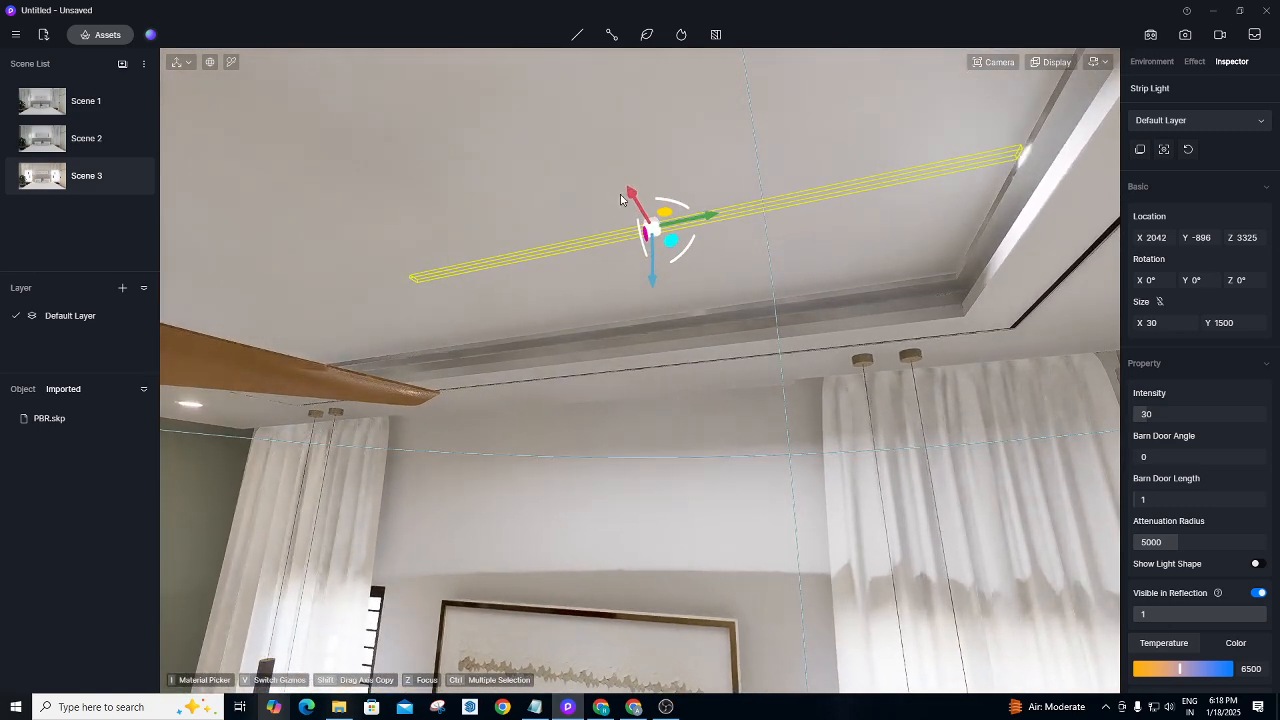
pyautogui.moveTo(631, 203); pyautogui.dragTo(691, 283)
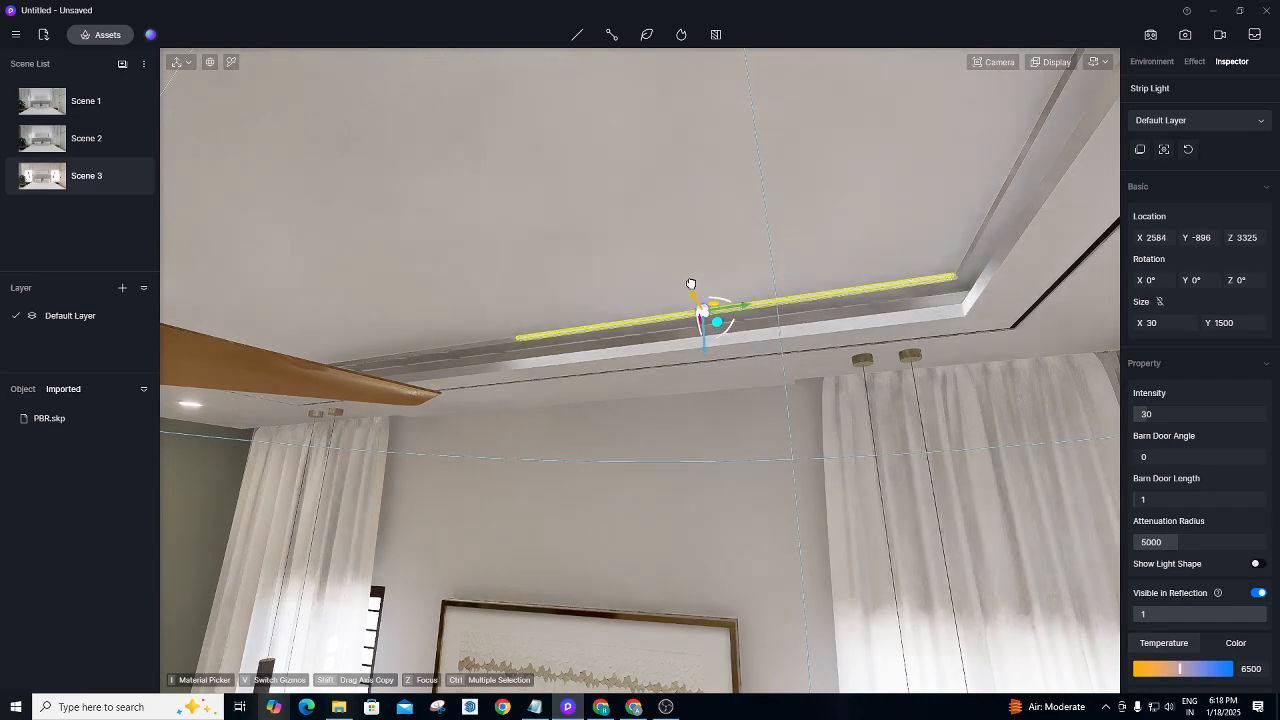
# Lower the strip light to about Z 3248 and turn it to face upward with rotation X 180°, Y 352°, Z 180°.
pyautogui.scroll(2, 746, 367)
pyautogui.scroll(5, 794, 308)
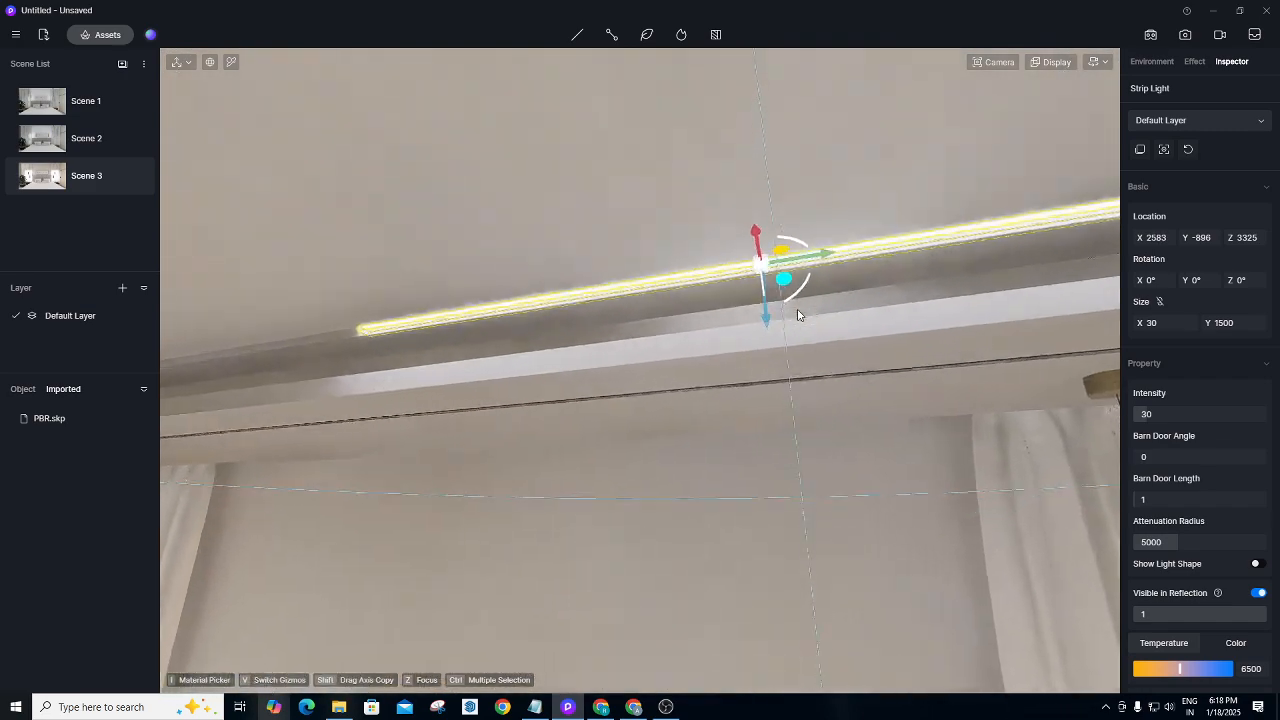
pyautogui.scroll(4, 845, 142)
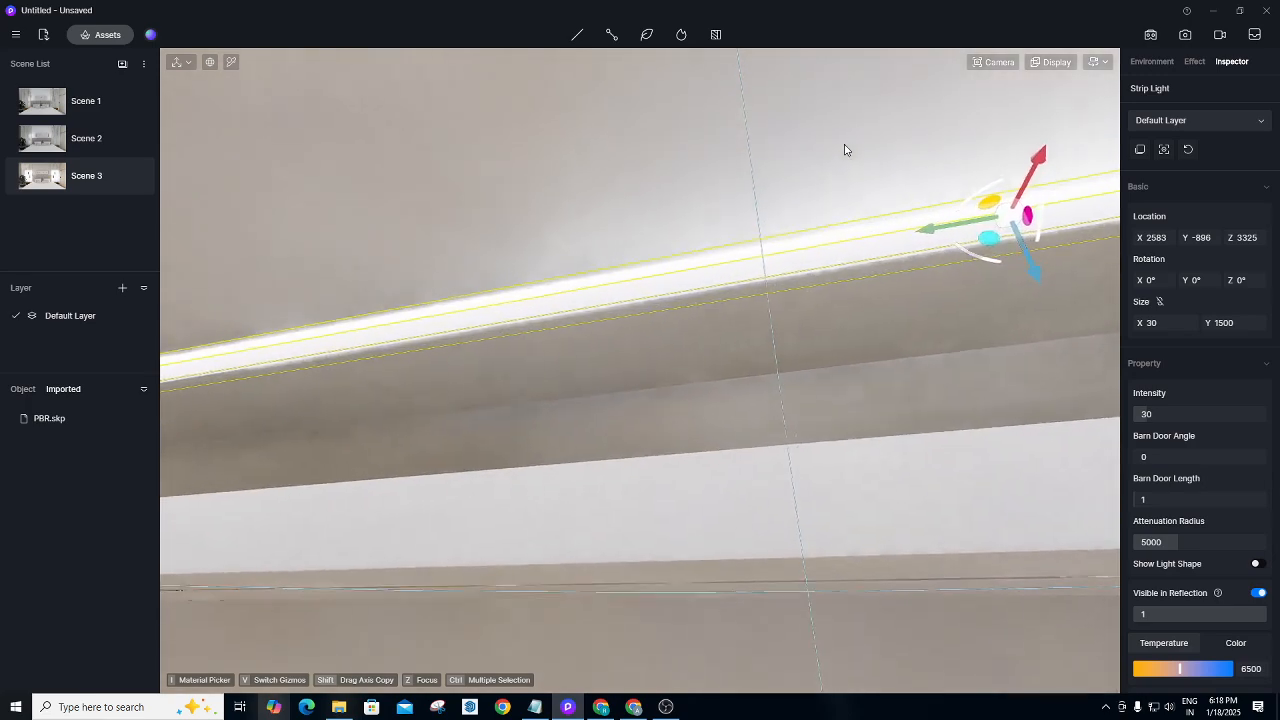
pyautogui.moveTo(846, 149); pyautogui.dragTo(404, 456, button='right')
pyautogui.scroll(-2, 404, 457)
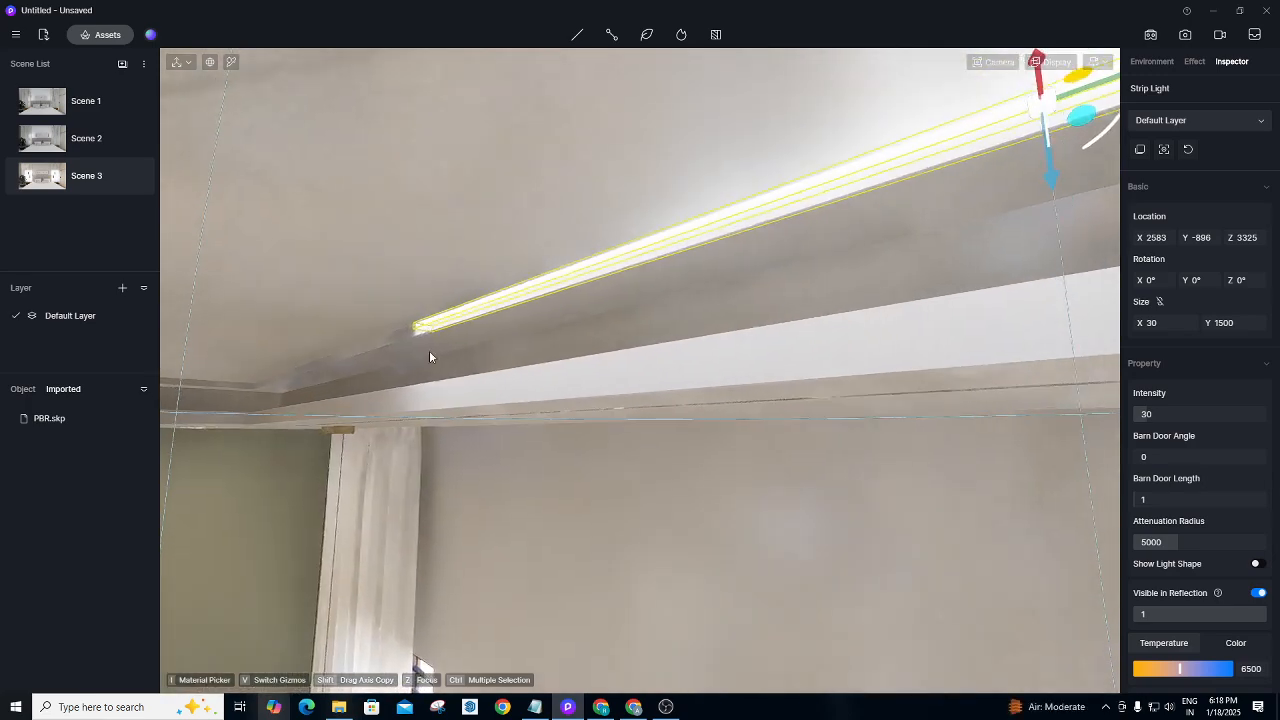
pyautogui.moveTo(429, 351); pyautogui.dragTo(470, 267, button='right')
pyautogui.scroll(5, 470, 267)
pyautogui.scroll(-6, 443, 400)
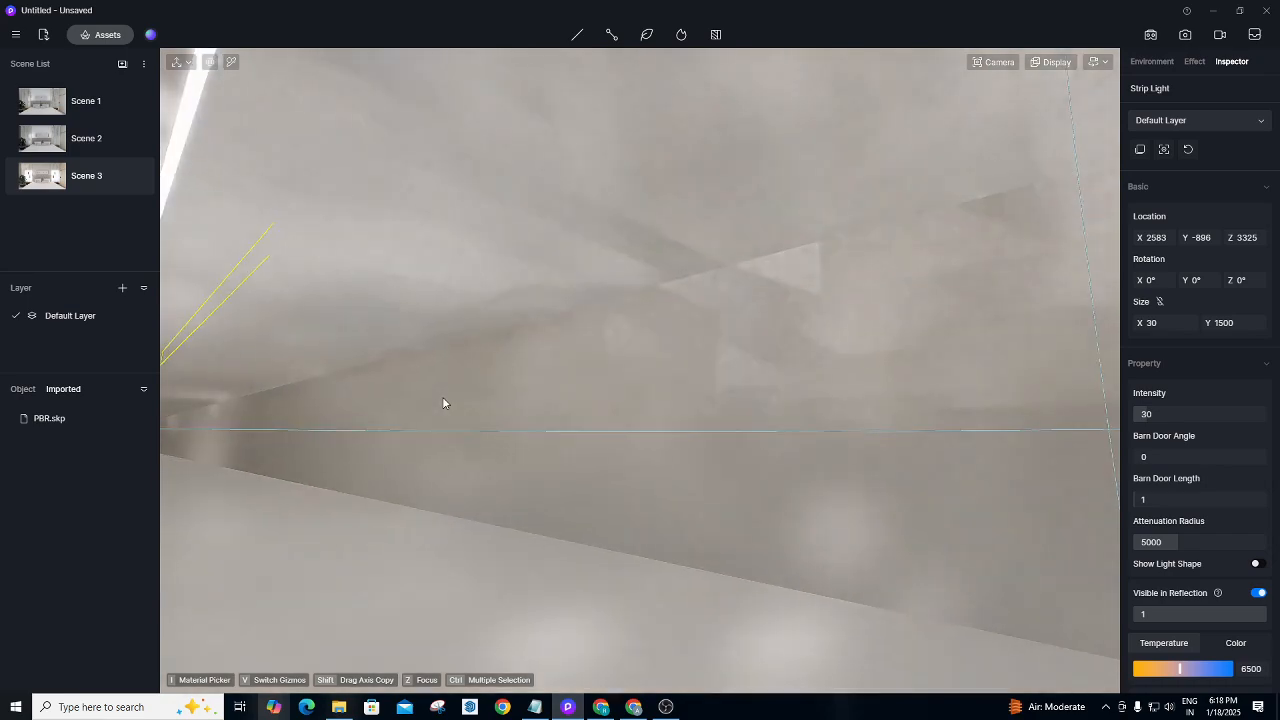
pyautogui.scroll(-3, 532, 344)
pyautogui.scroll(2, 591, 337)
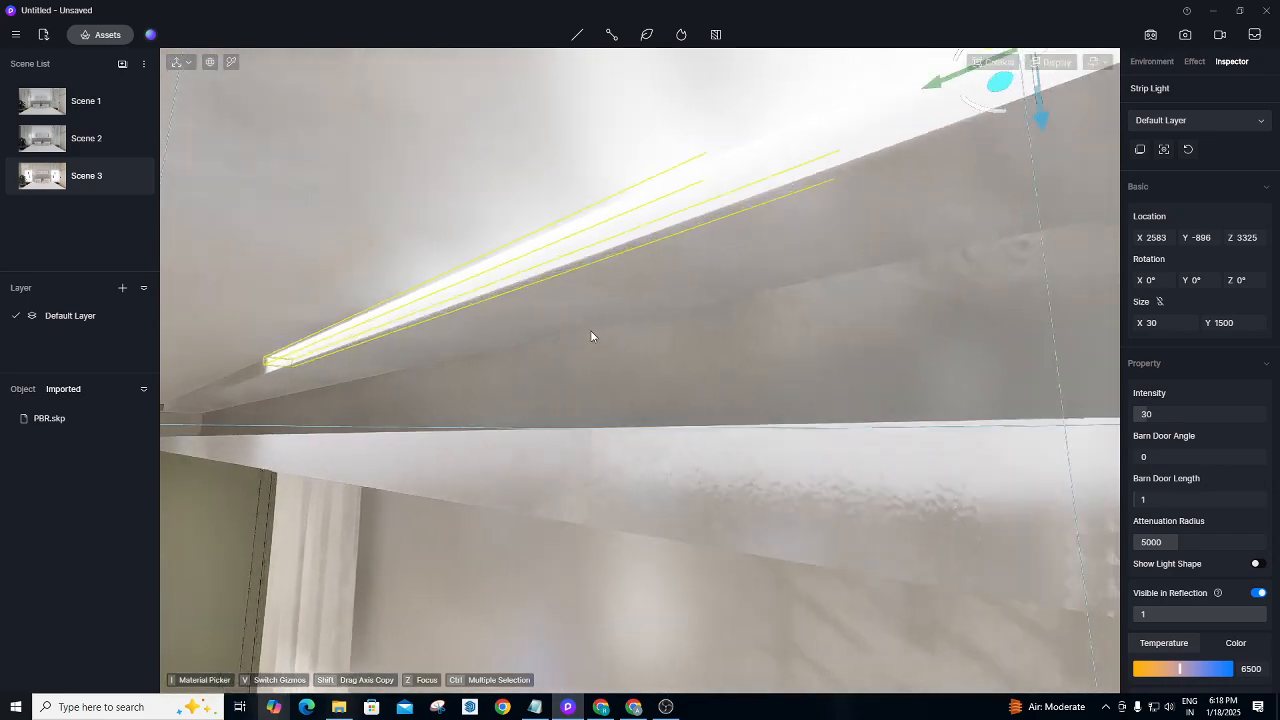
pyautogui.scroll(-2, 825, 195)
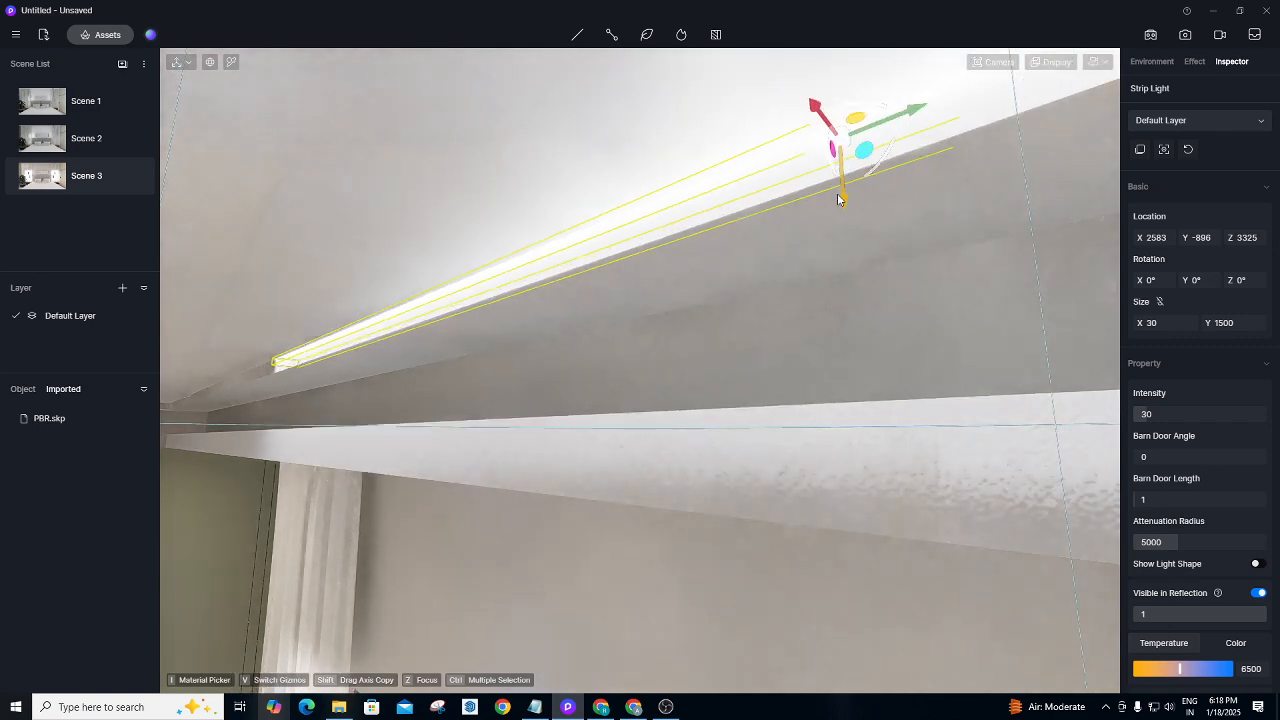
pyautogui.moveTo(838, 199)
pyautogui.mouseDown()
pyautogui.moveTo(819, 420)
pyautogui.moveTo(866, 334)
pyautogui.moveTo(914, 381)
pyautogui.moveTo(894, 320)
pyautogui.moveTo(843, 300)
pyautogui.moveTo(877, 300)
pyautogui.moveTo(869, 283)
pyautogui.mouseUp()
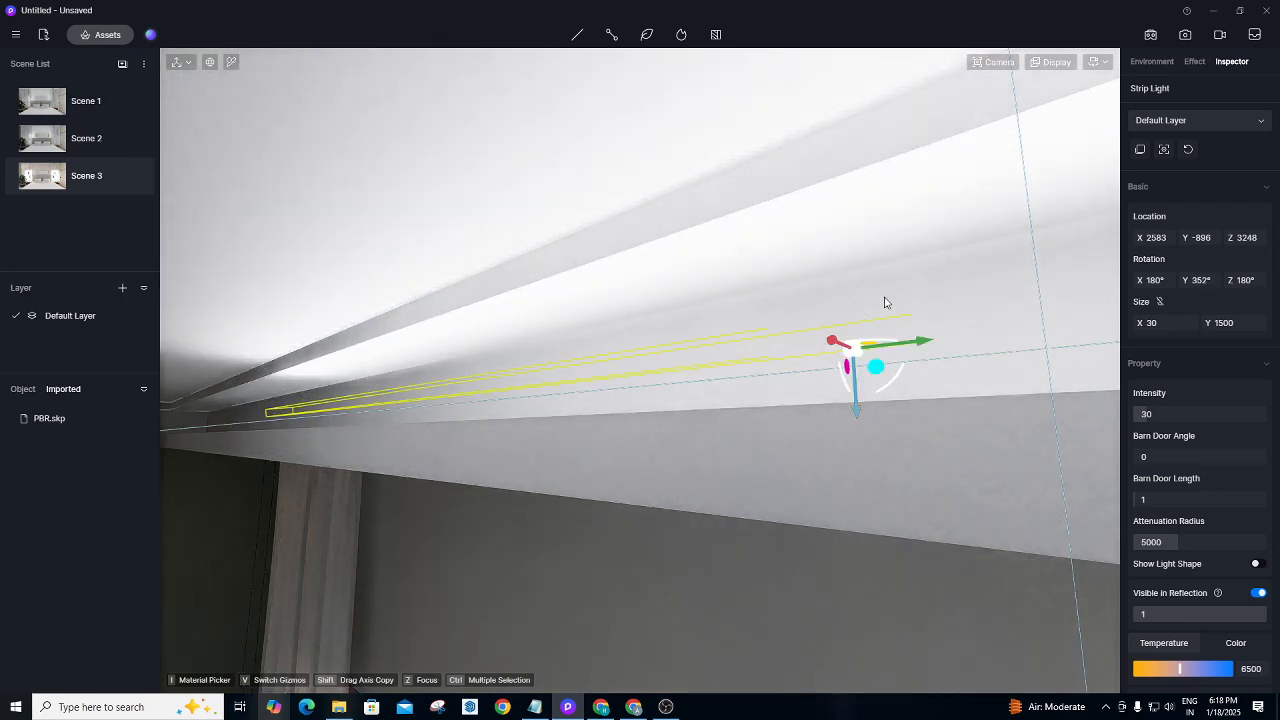
# Set the strip light's Y size to 3000 and reposition it along the headboard-side recess to about Y -1575, Z 3228.
pyautogui.moveTo(860, 395); pyautogui.dragTo(846, 466)
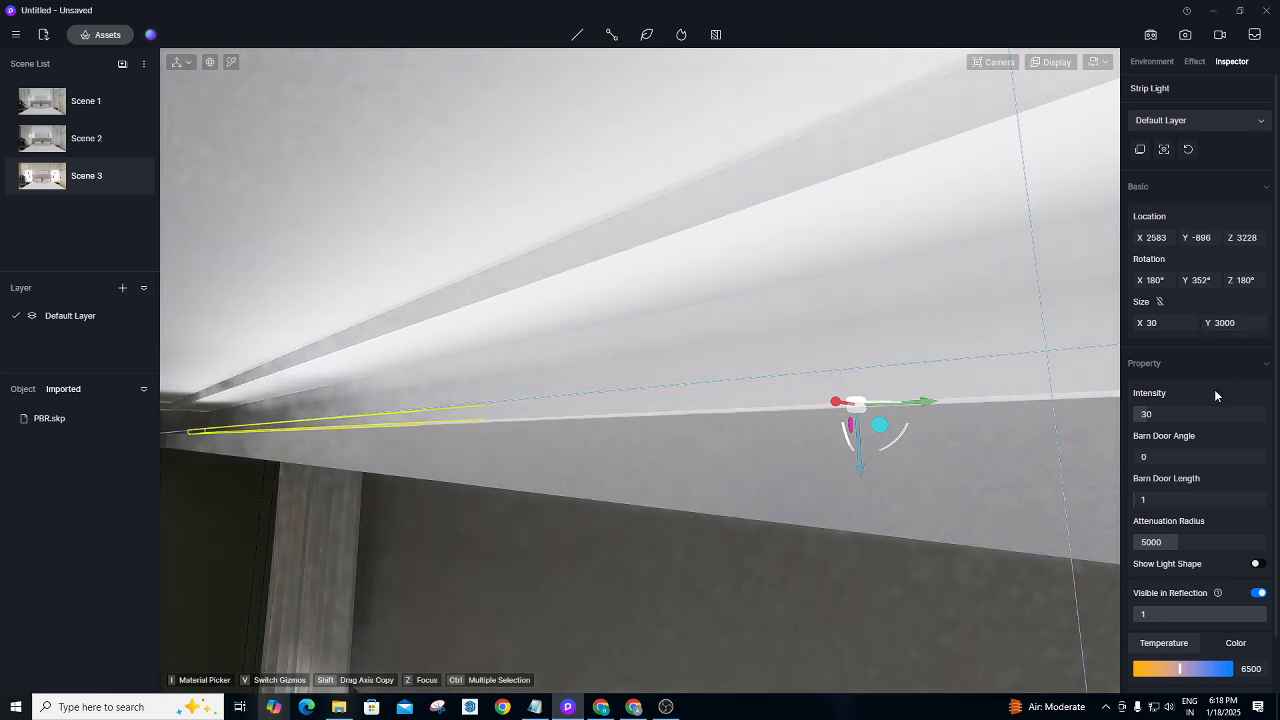
pyautogui.press('a')
pyautogui.press('s')
pyautogui.moveTo(754, 280); pyautogui.dragTo(1131, 308, button='right')
pyautogui.moveTo(899, 458); pyautogui.dragTo(927, 400, button='right')
pyautogui.moveTo(760, 395); pyautogui.dragTo(540, 415)
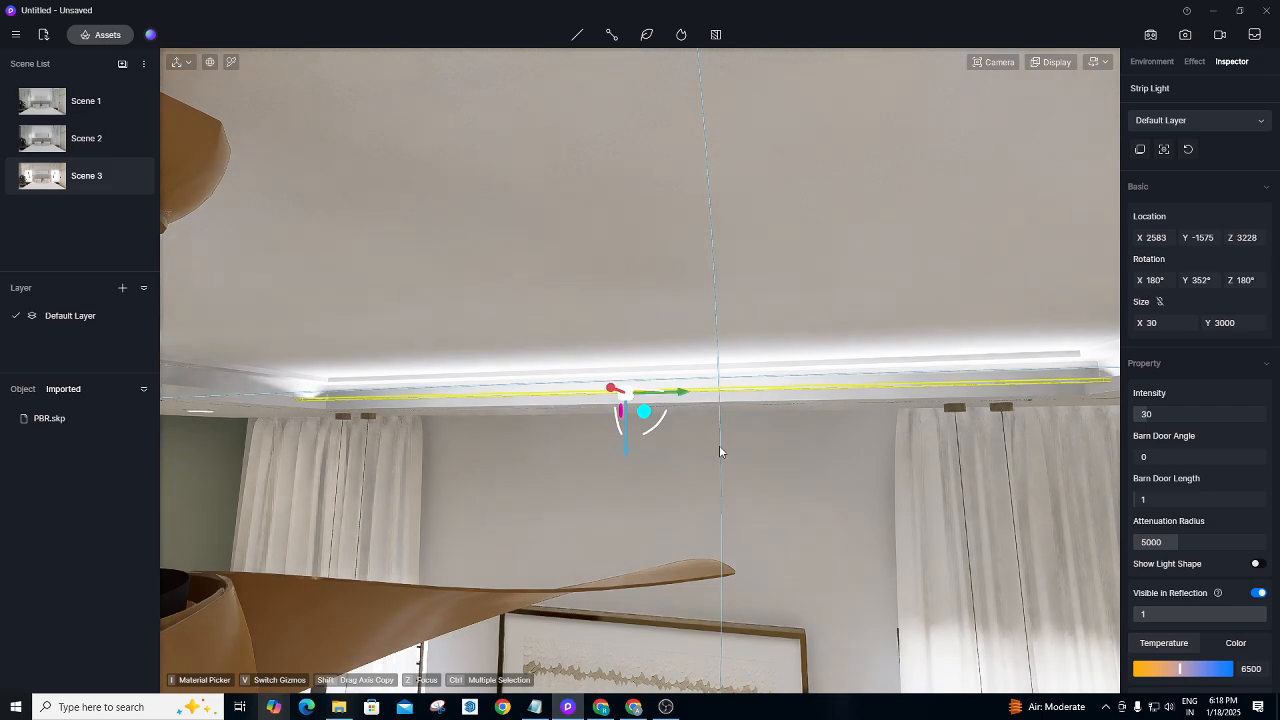
# Move the strip light along its X axis to about X 2658, deeper into the recess toward the headboard wall.
pyautogui.press('w')
pyautogui.press('w')
pyautogui.press('d')
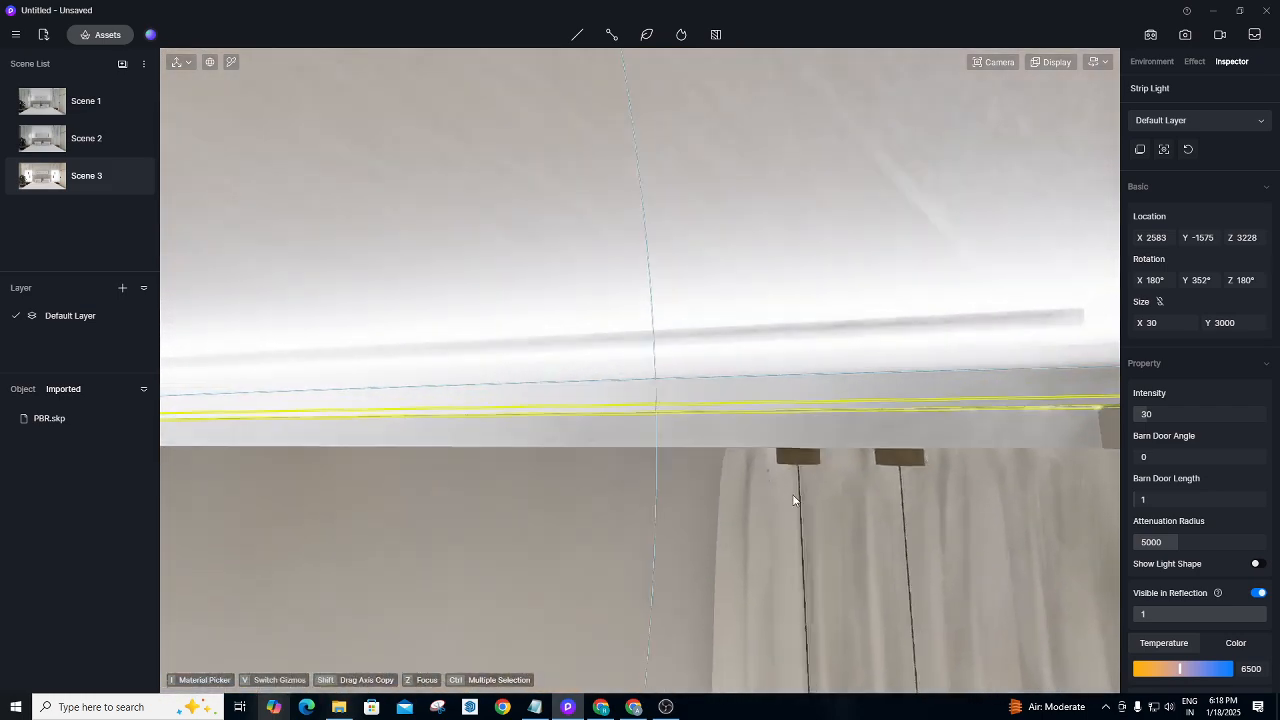
pyautogui.moveTo(793, 500); pyautogui.dragTo(409, 474, button='right')
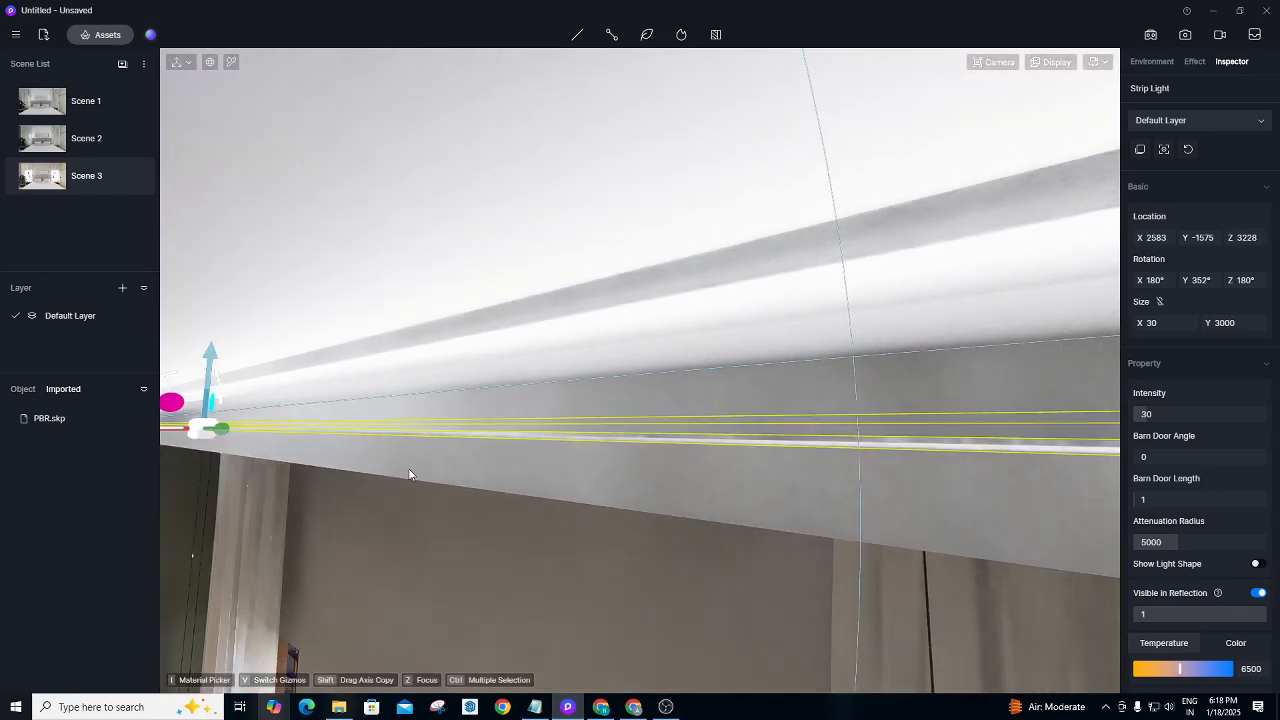
pyautogui.press('a')
pyautogui.press('a')
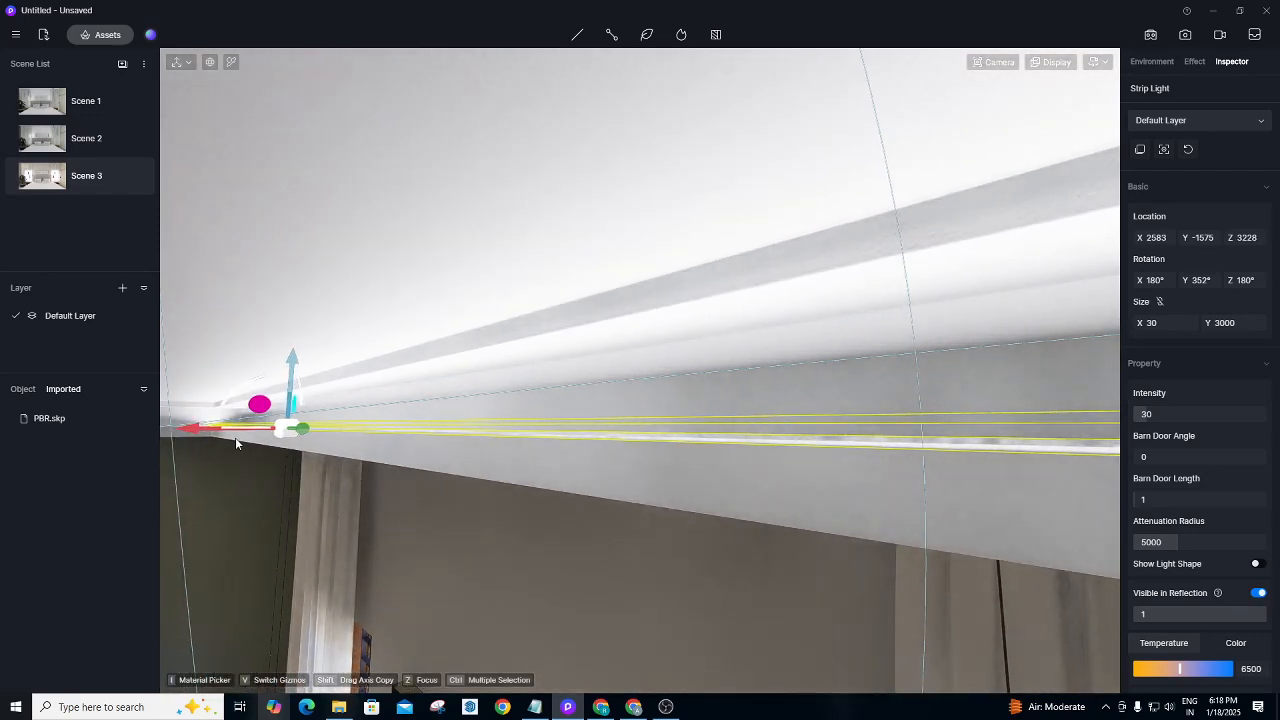
pyautogui.moveTo(197, 429); pyautogui.dragTo(247, 426)
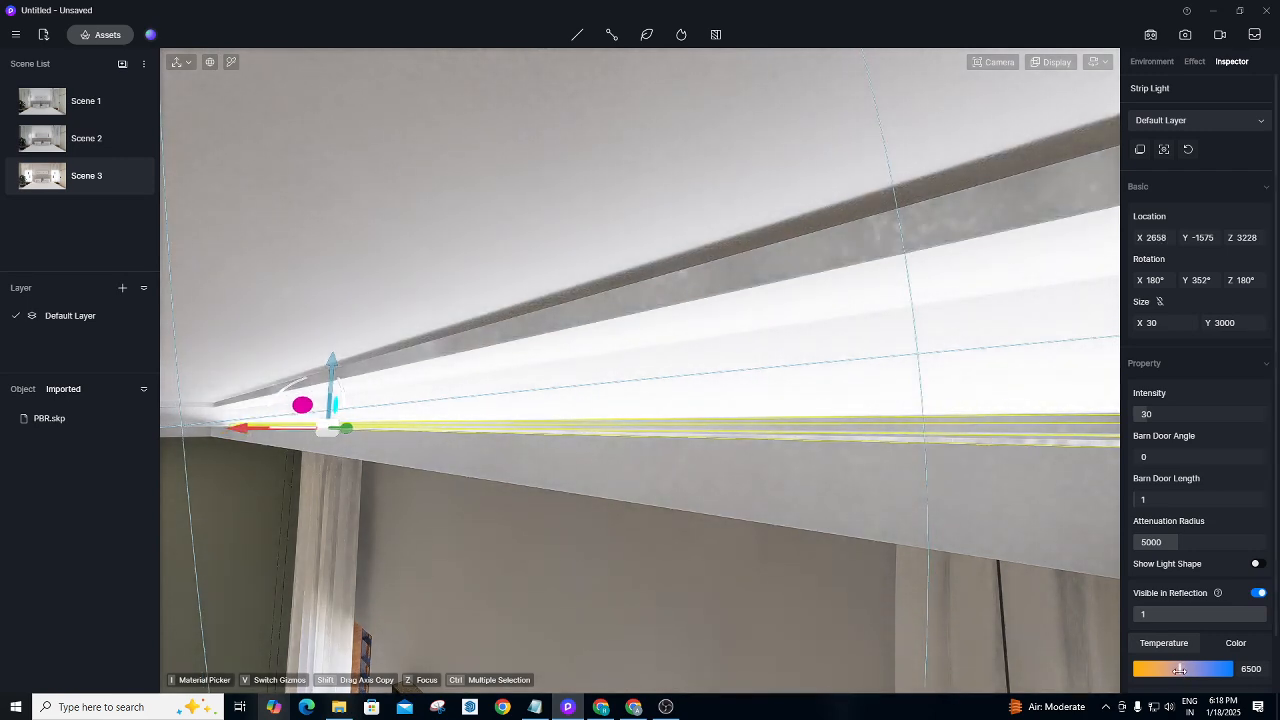
# Warm the strip light's color temperature to 4250 and return to the Scene 3 view.
pyautogui.click(1163, 669)
pyautogui.moveTo(1163, 669); pyautogui.dragTo(1158, 669)
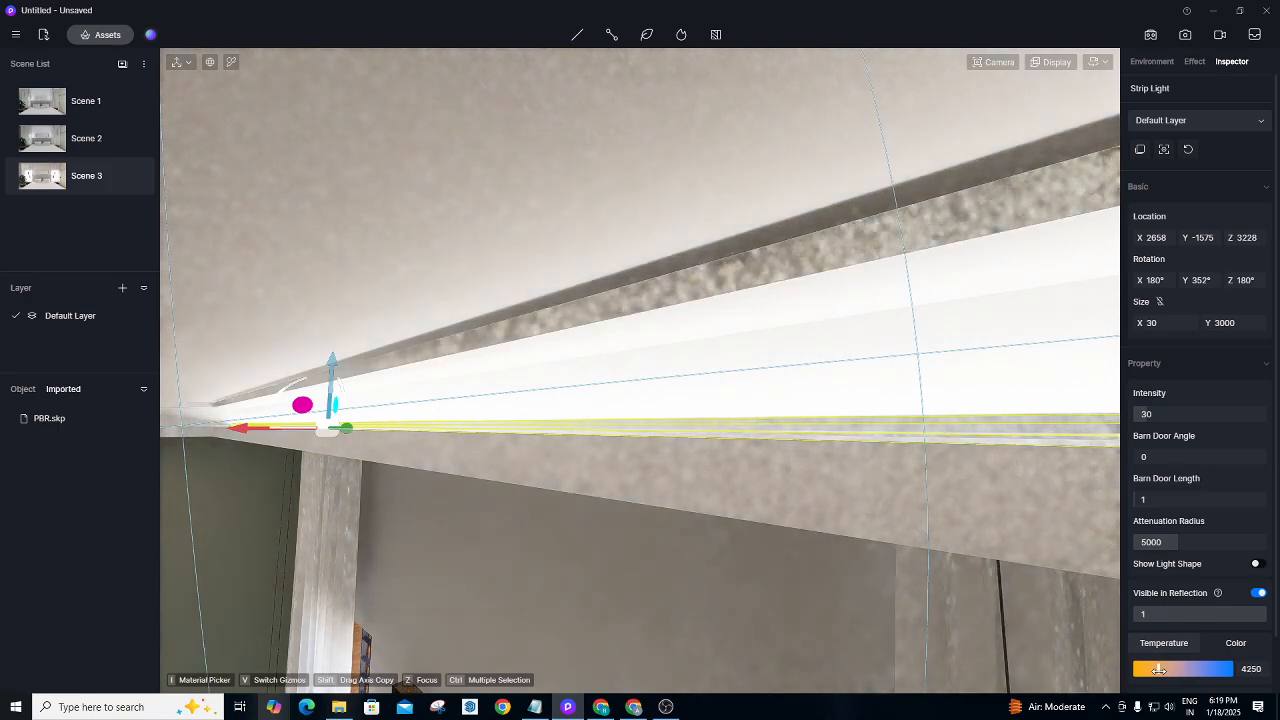
pyautogui.click(137, 175)
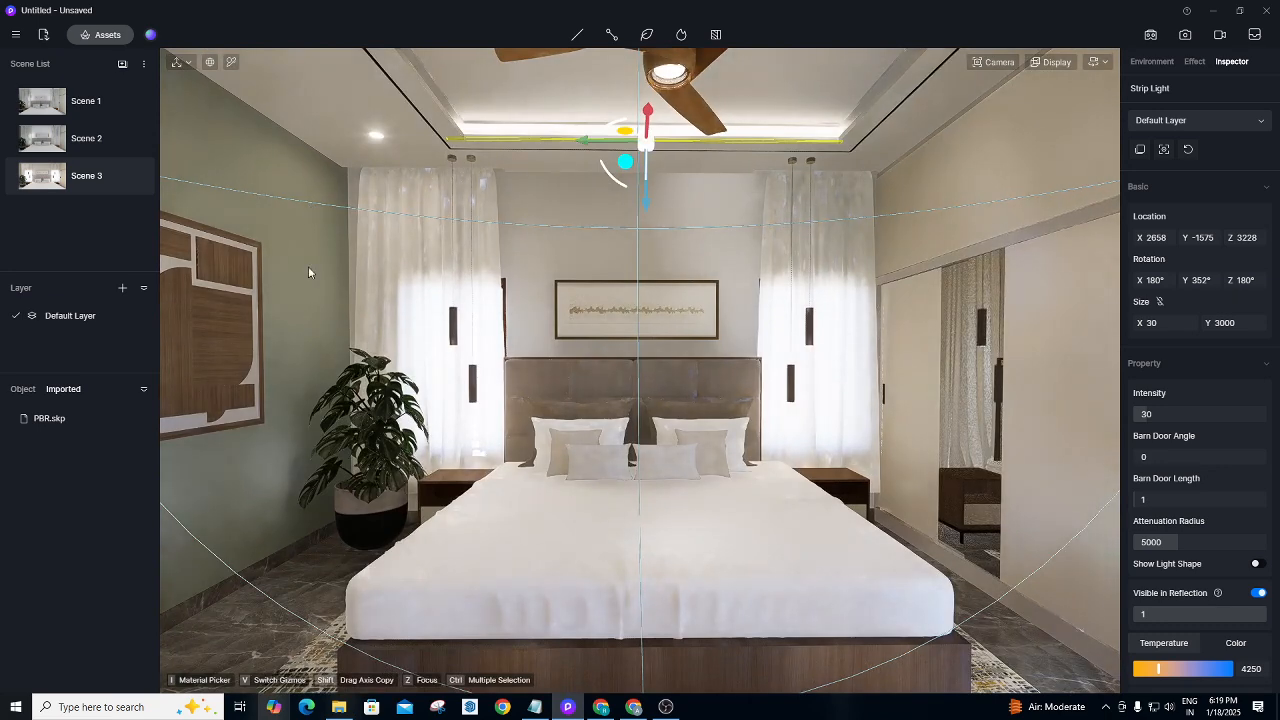
pyautogui.click(308, 266)
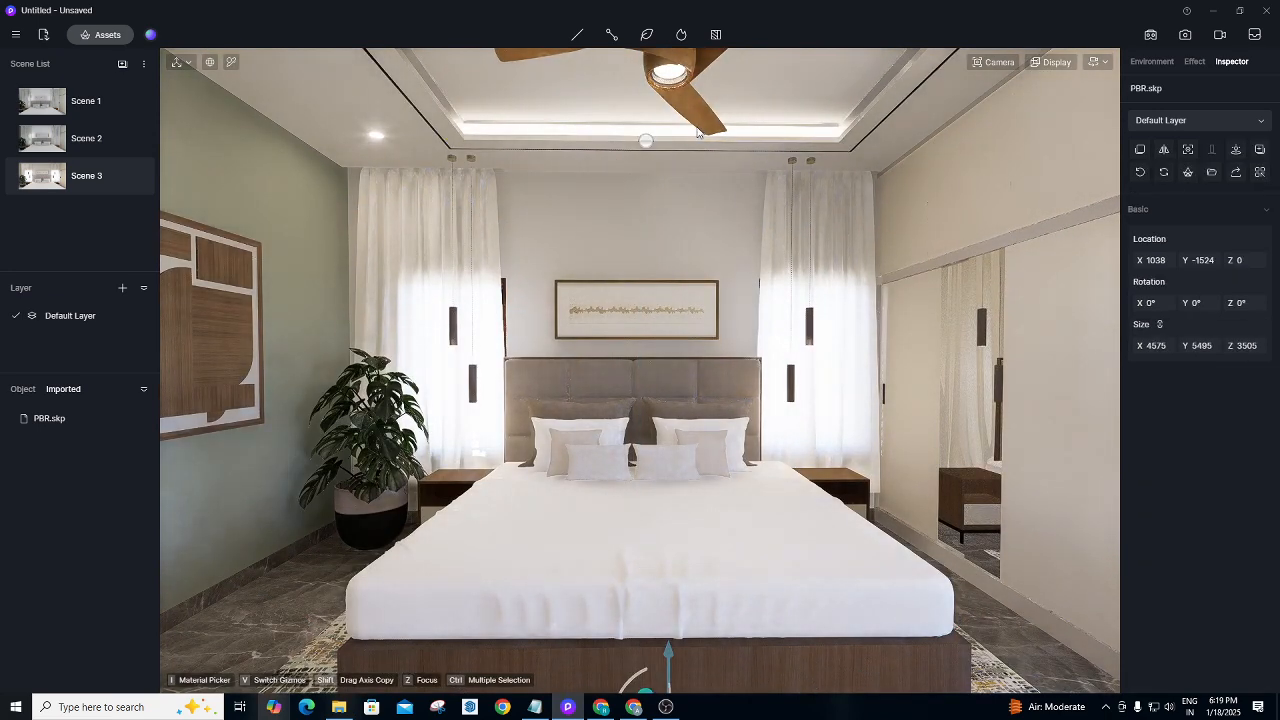
# Select the strip light above the headboard and copy it along the X axis to about X 2122.
pyautogui.click(645, 142)
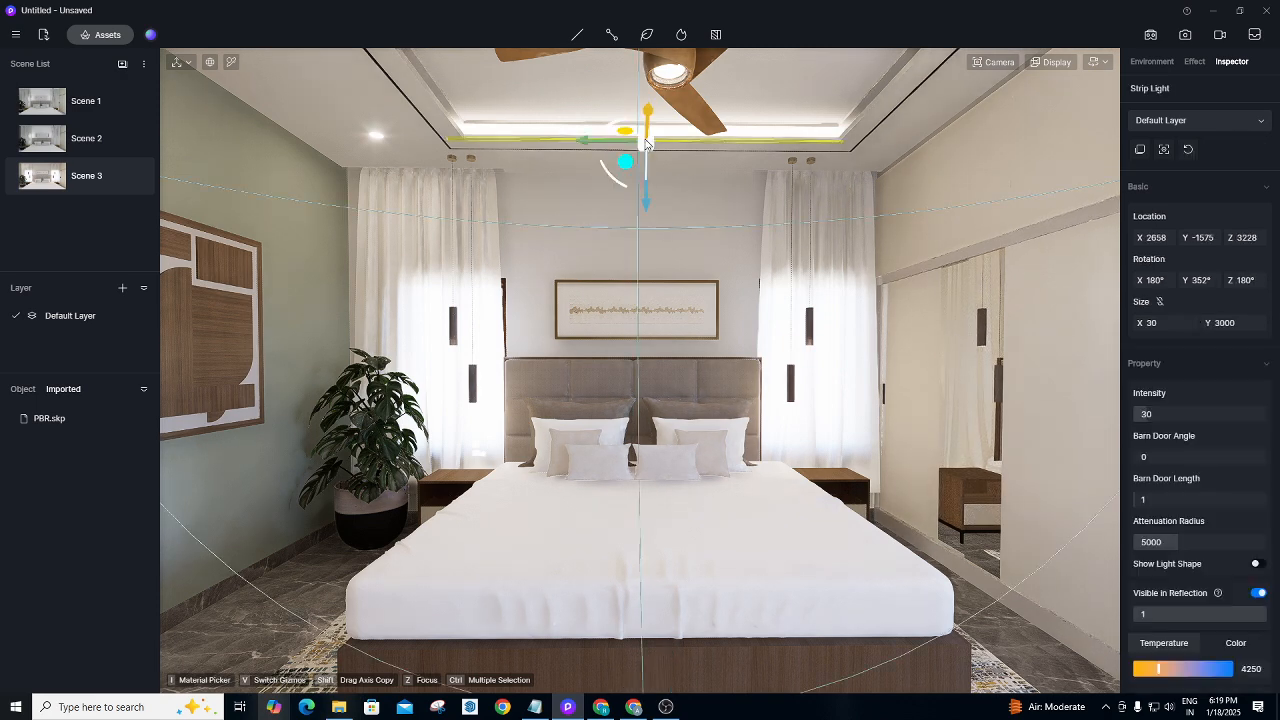
pyautogui.click(656, 112)
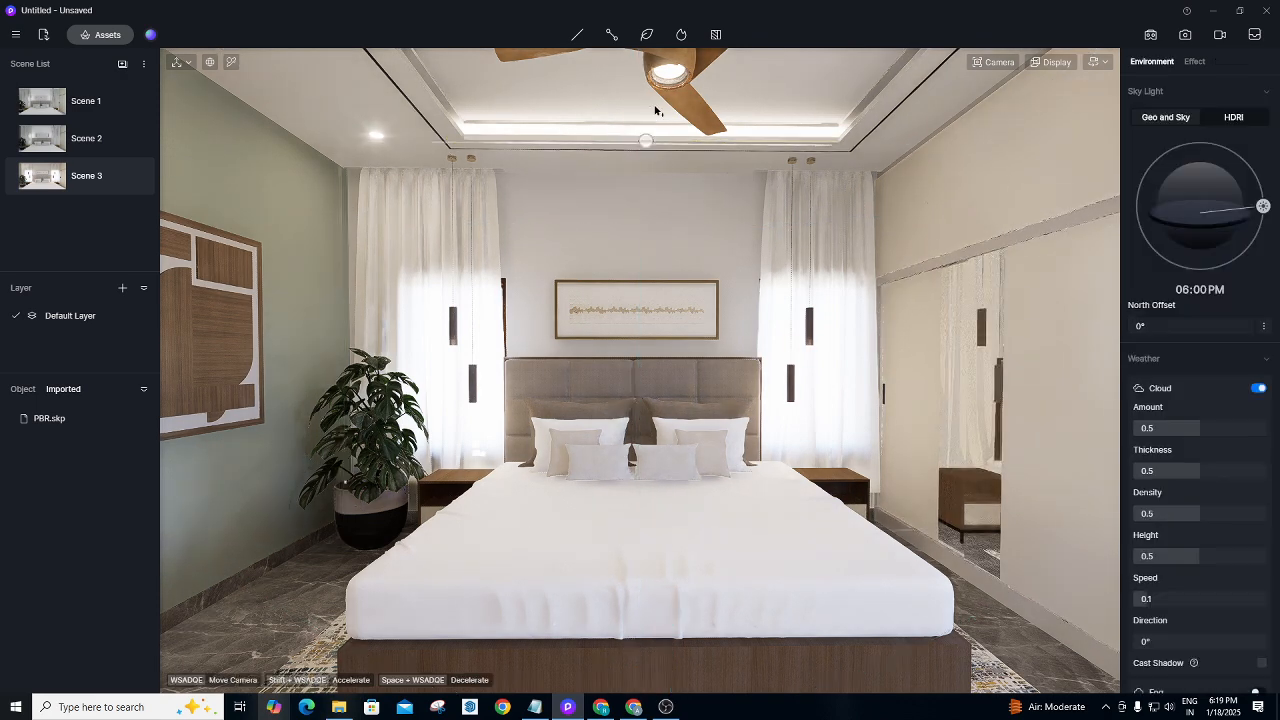
pyautogui.click(645, 112)
pyautogui.click(645, 141)
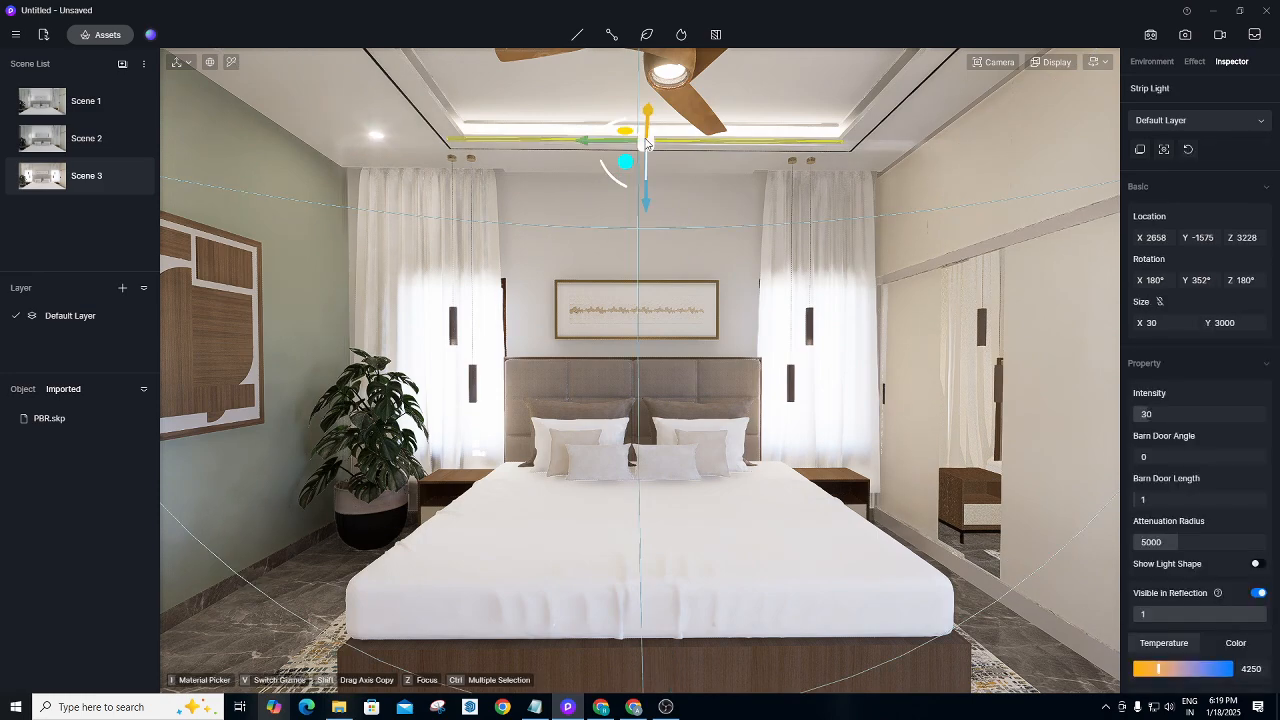
pyautogui.moveTo(650, 119); pyautogui.dragTo(675, 27)
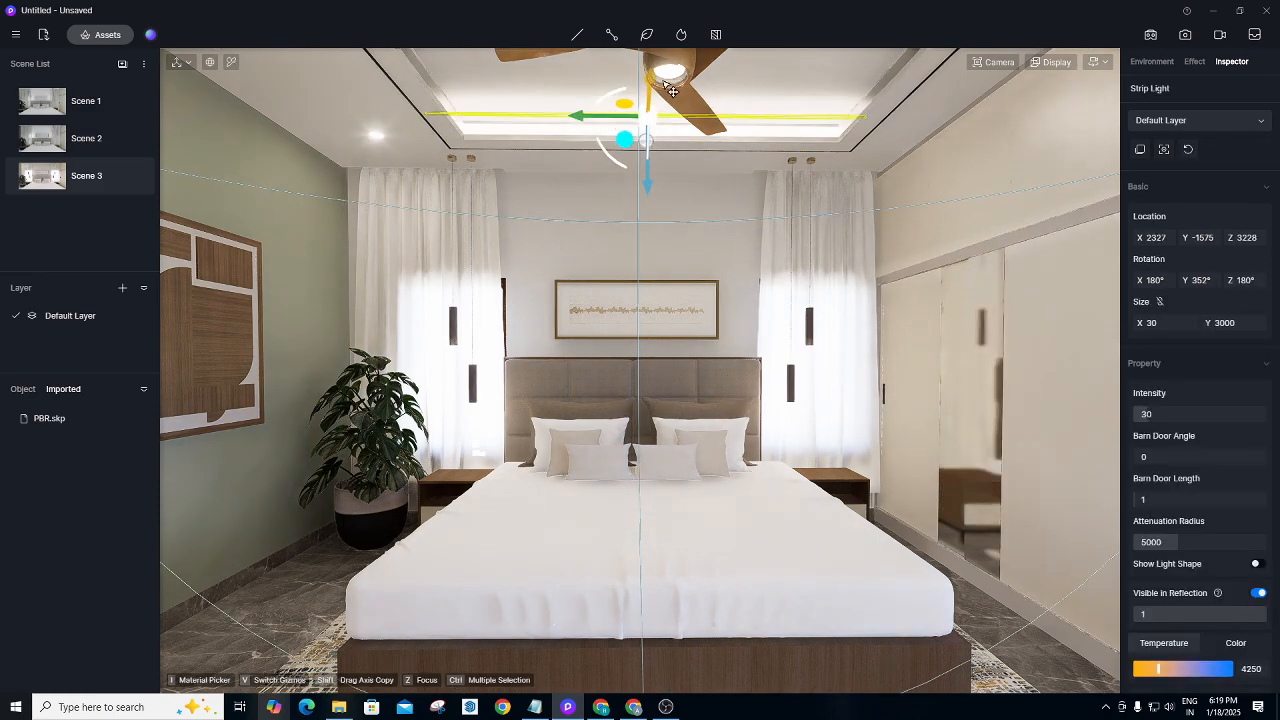
# Move the copied strip light along the X axis past the fan to about X -447, at the recess edge opposite the headboard.
pyautogui.scroll(5, 523, 203)
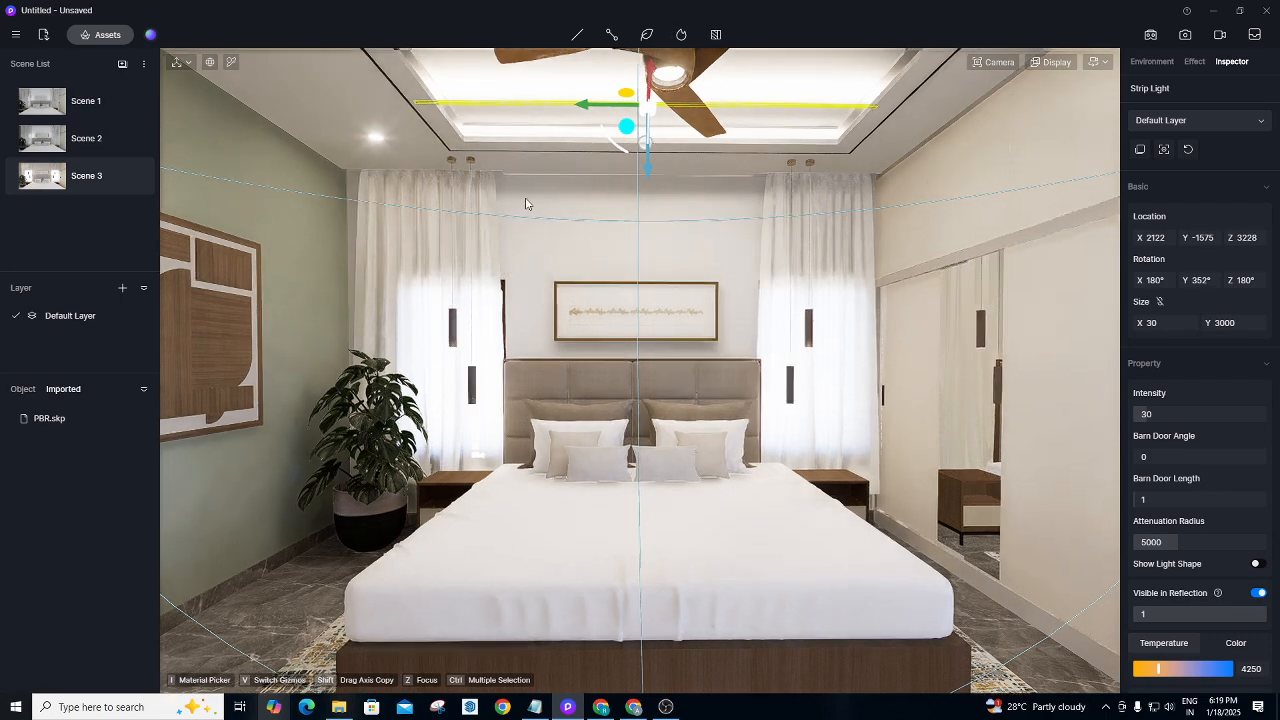
pyautogui.scroll(2, 477, 320)
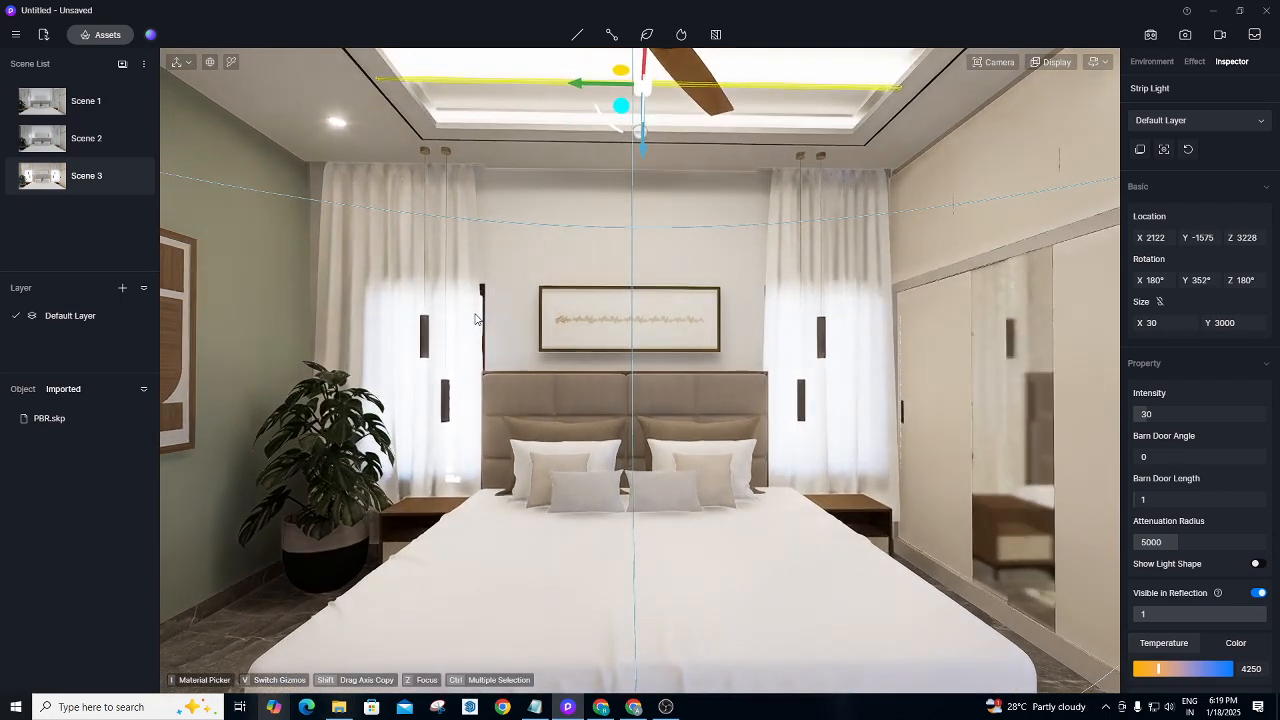
pyautogui.moveTo(437, 366); pyautogui.dragTo(705, 160, button='right')
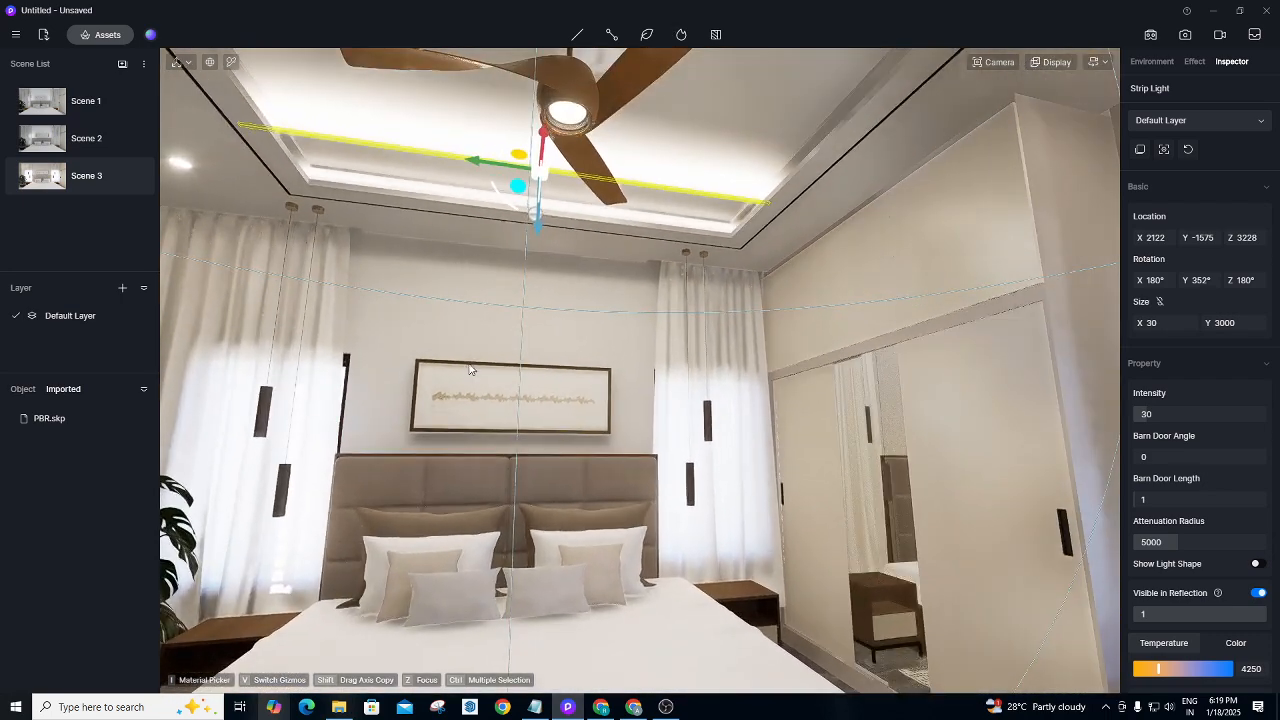
pyautogui.moveTo(560, 250); pyautogui.dragTo(711, 159, button='right')
pyautogui.moveTo(582, 259); pyautogui.dragTo(580, 195, button='right')
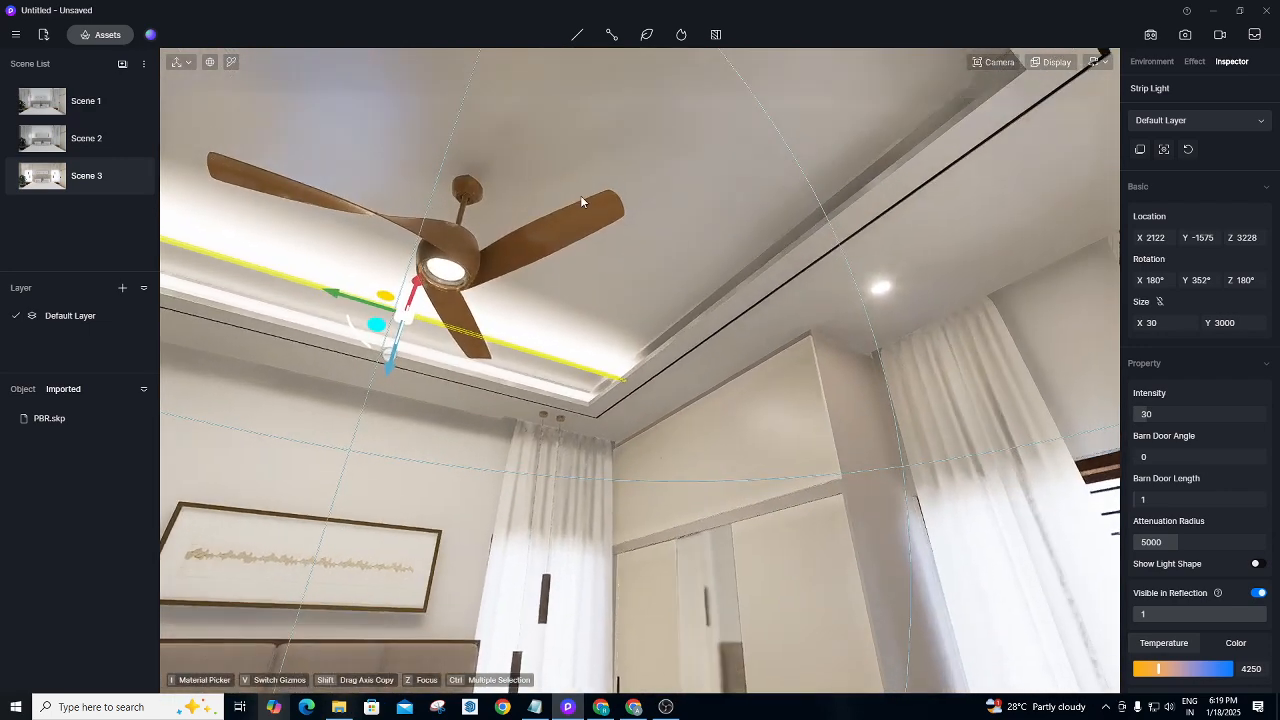
pyautogui.moveTo(418, 291); pyautogui.dragTo(500, 80)
pyautogui.moveTo(446, 510); pyautogui.dragTo(527, 313, button='right')
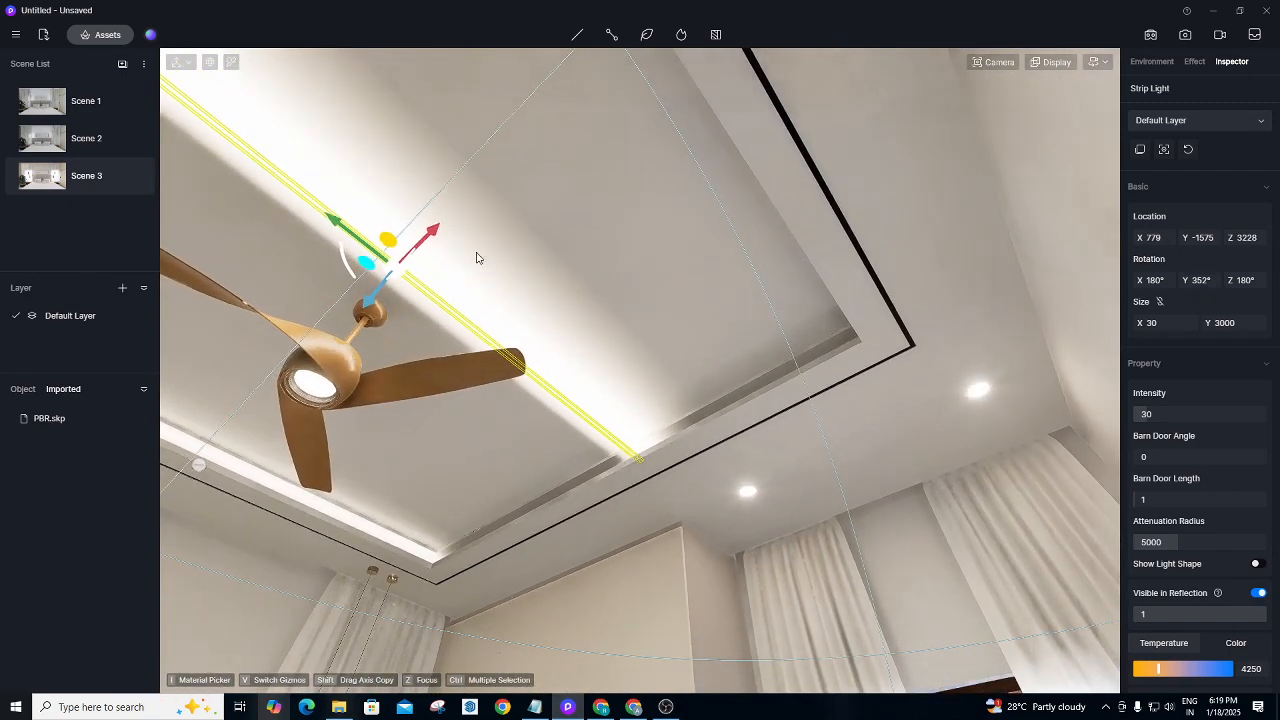
pyautogui.moveTo(436, 239); pyautogui.dragTo(586, 143)
pyautogui.moveTo(586, 143)
pyautogui.mouseDown(button='right')
pyautogui.moveTo(586, 337)
pyautogui.moveTo(640, 275)
pyautogui.moveTo(588, 166)
pyautogui.mouseUp(button='right')
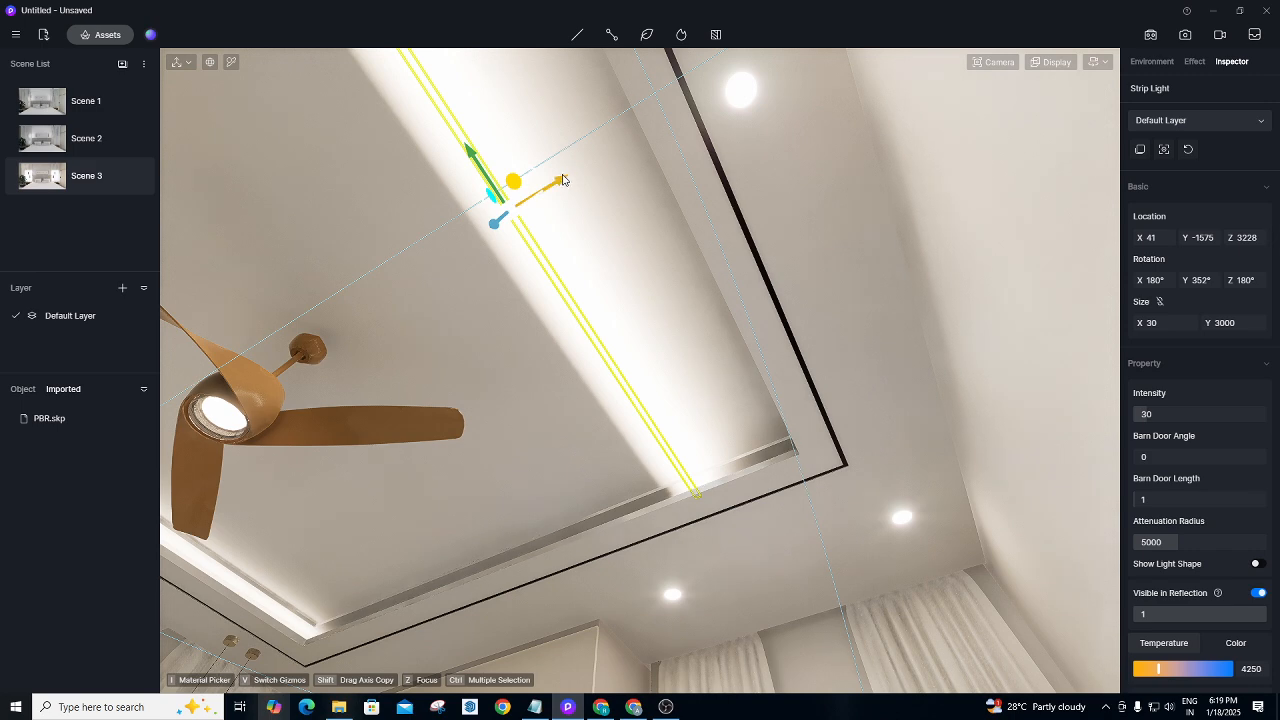
pyautogui.moveTo(568, 180); pyautogui.dragTo(714, 130)
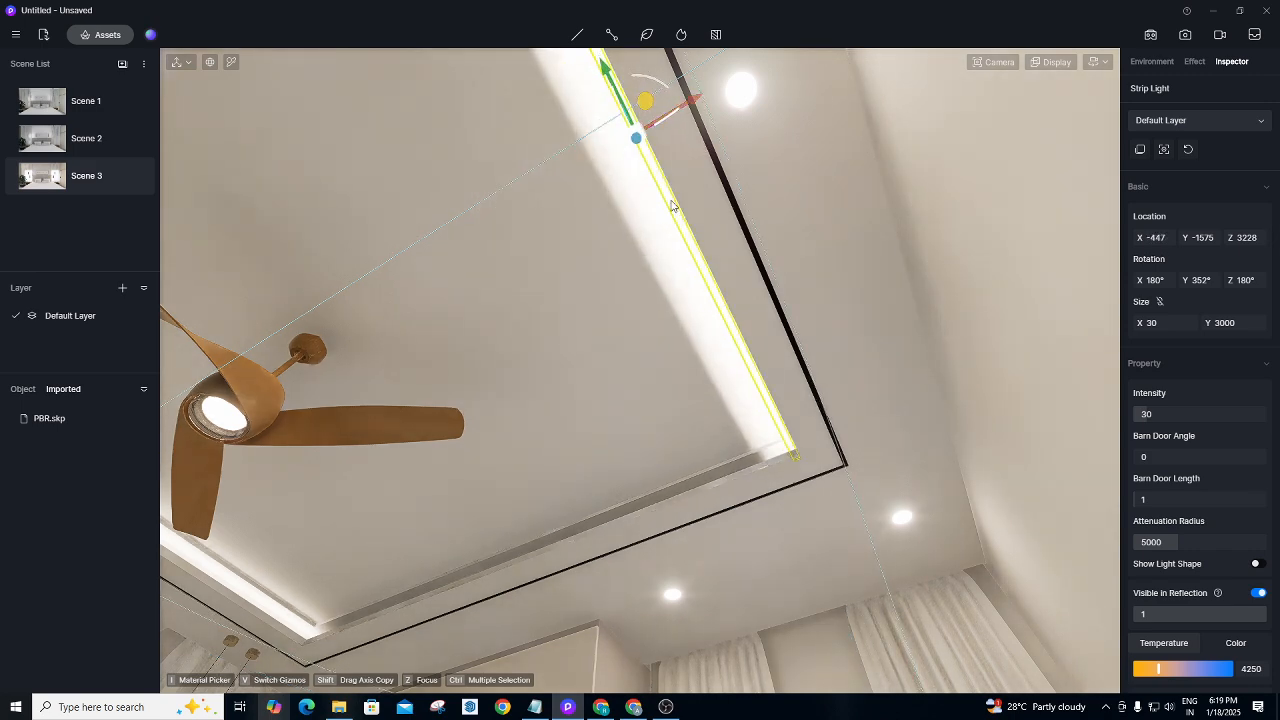
# Tilt the copied strip light to a Y rotation of 23° and shift it along X to about X -519, into the recess edge.
pyautogui.moveTo(536, 398); pyautogui.dragTo(508, 437, button='right')
pyautogui.scroll(2, 508, 437)
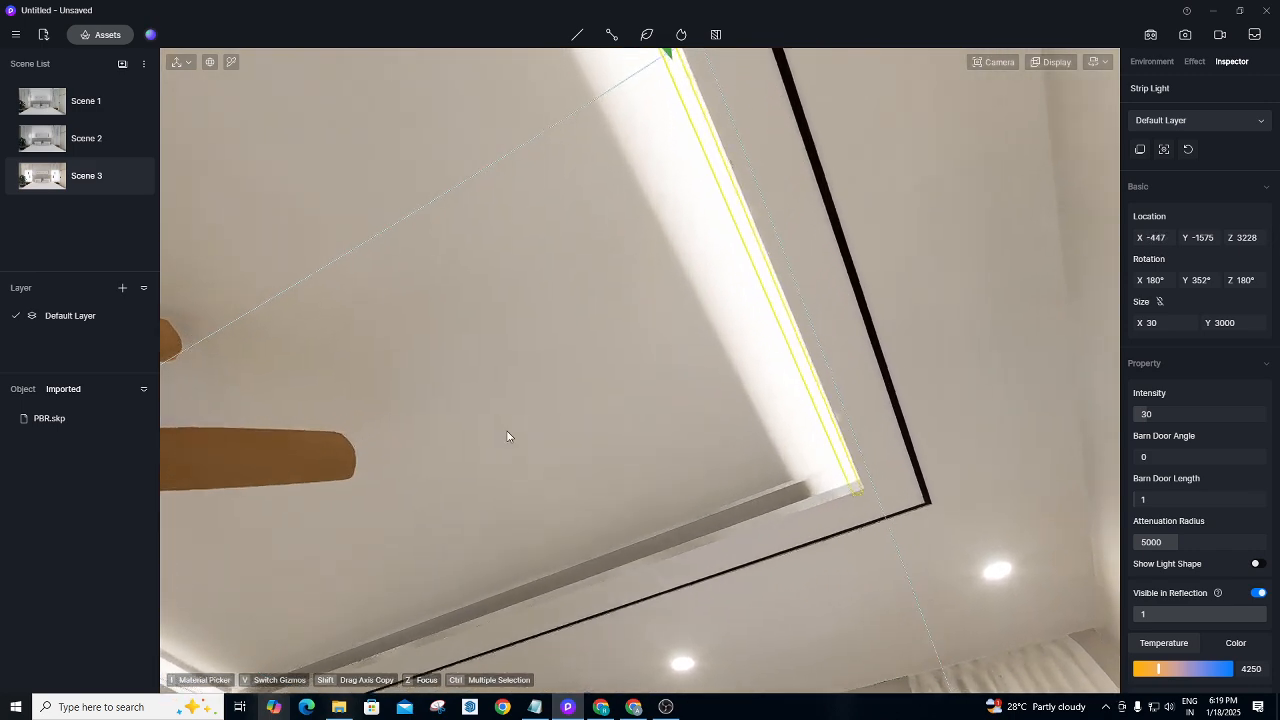
pyautogui.scroll(5, 508, 437)
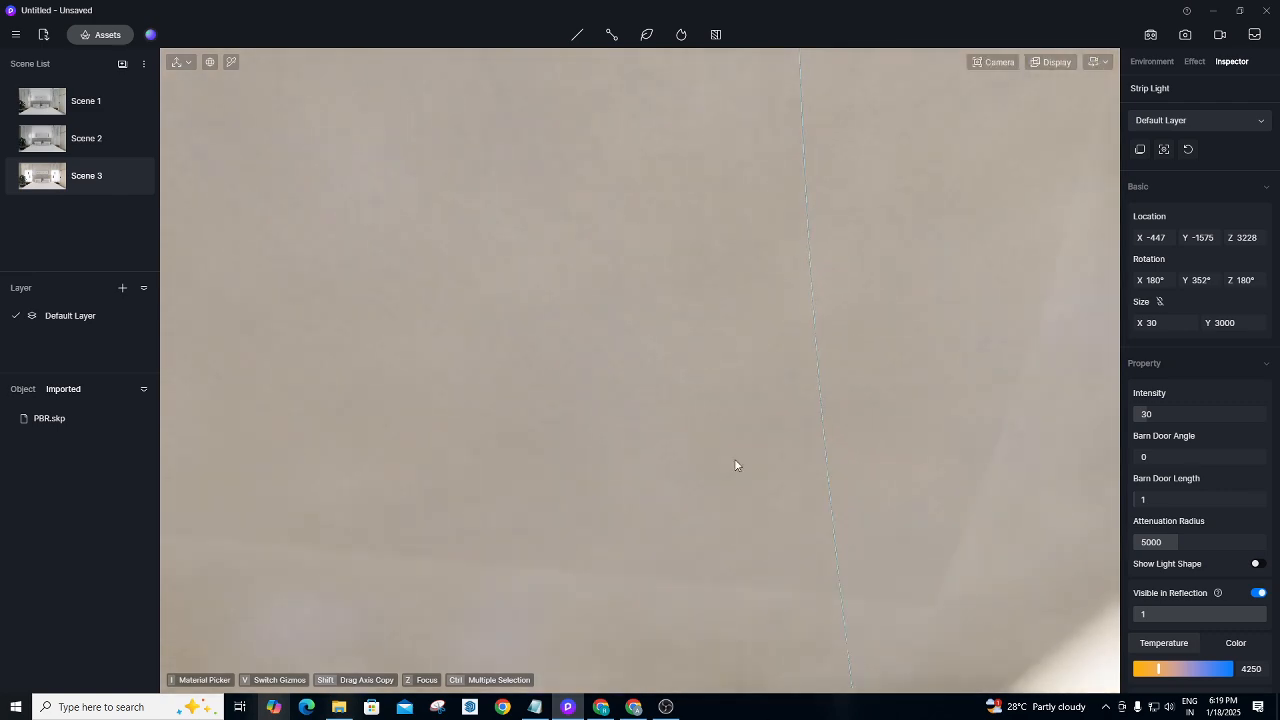
pyautogui.scroll(-5, 809, 649)
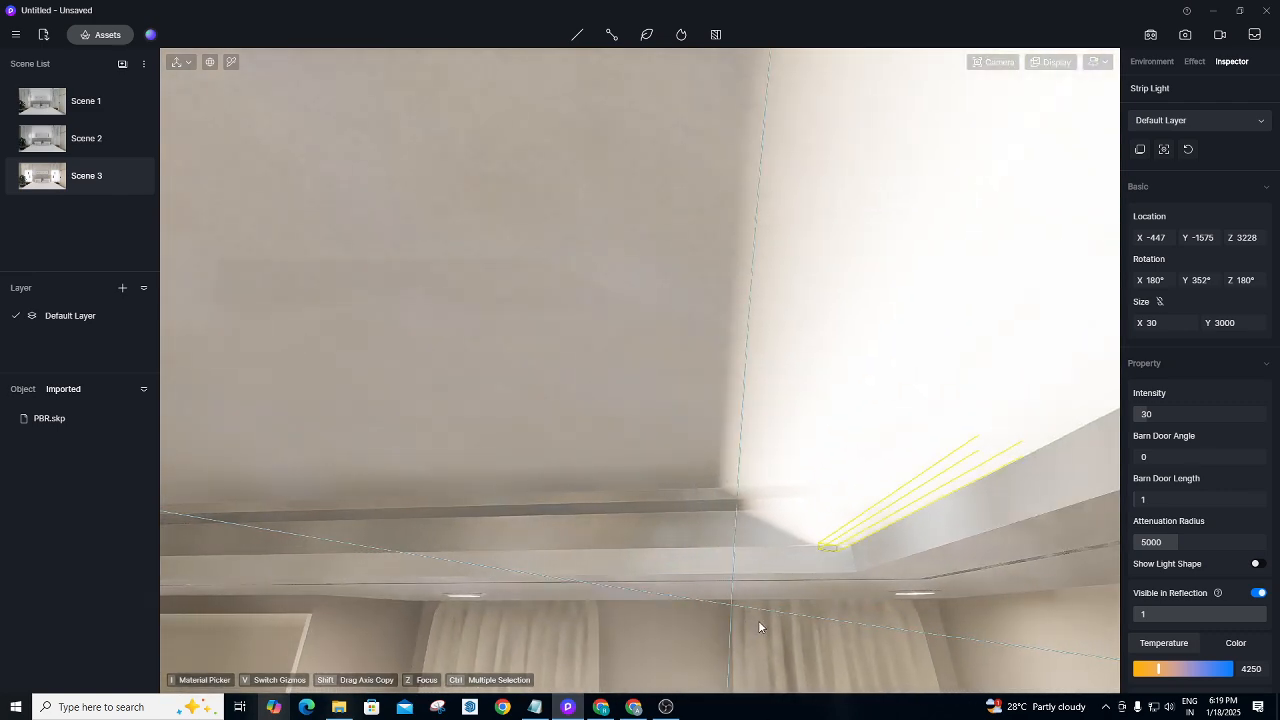
pyautogui.moveTo(758, 620); pyautogui.dragTo(1252, 616, button='right')
pyautogui.scroll(-3, 944, 561)
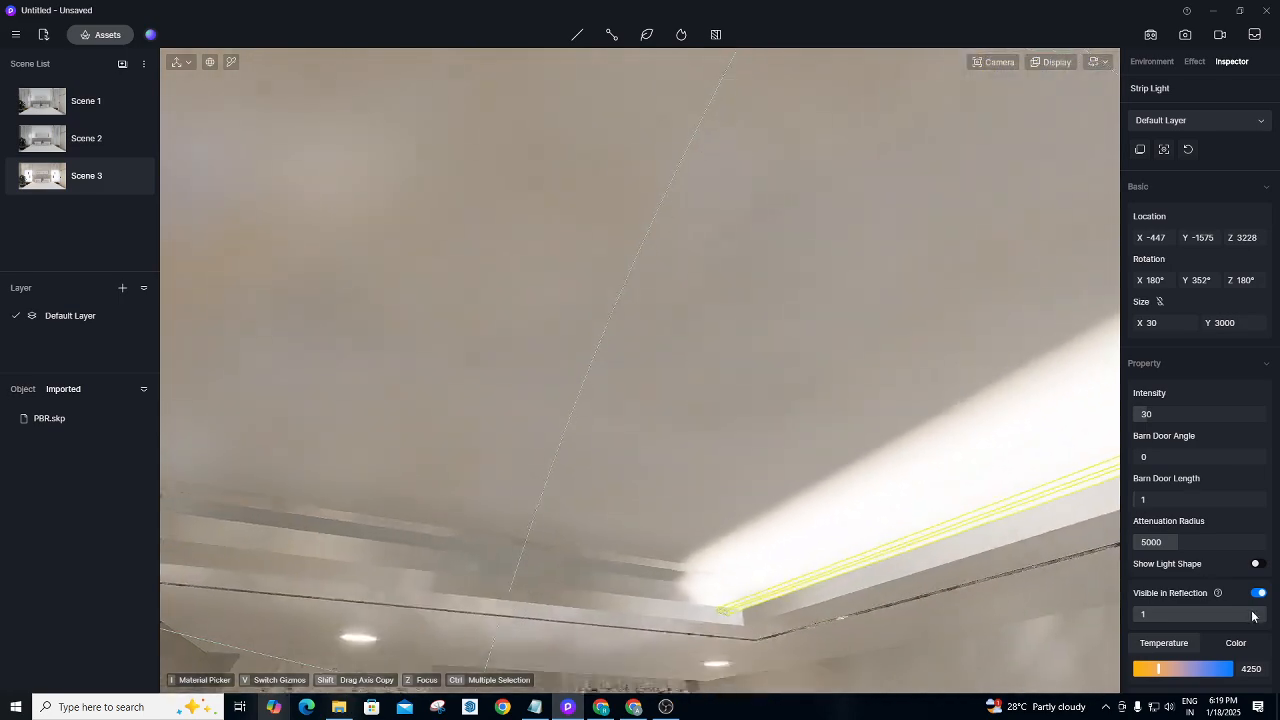
pyautogui.moveTo(800, 428); pyautogui.dragTo(883, 263, button='right')
pyautogui.press('d')
pyautogui.press('w')
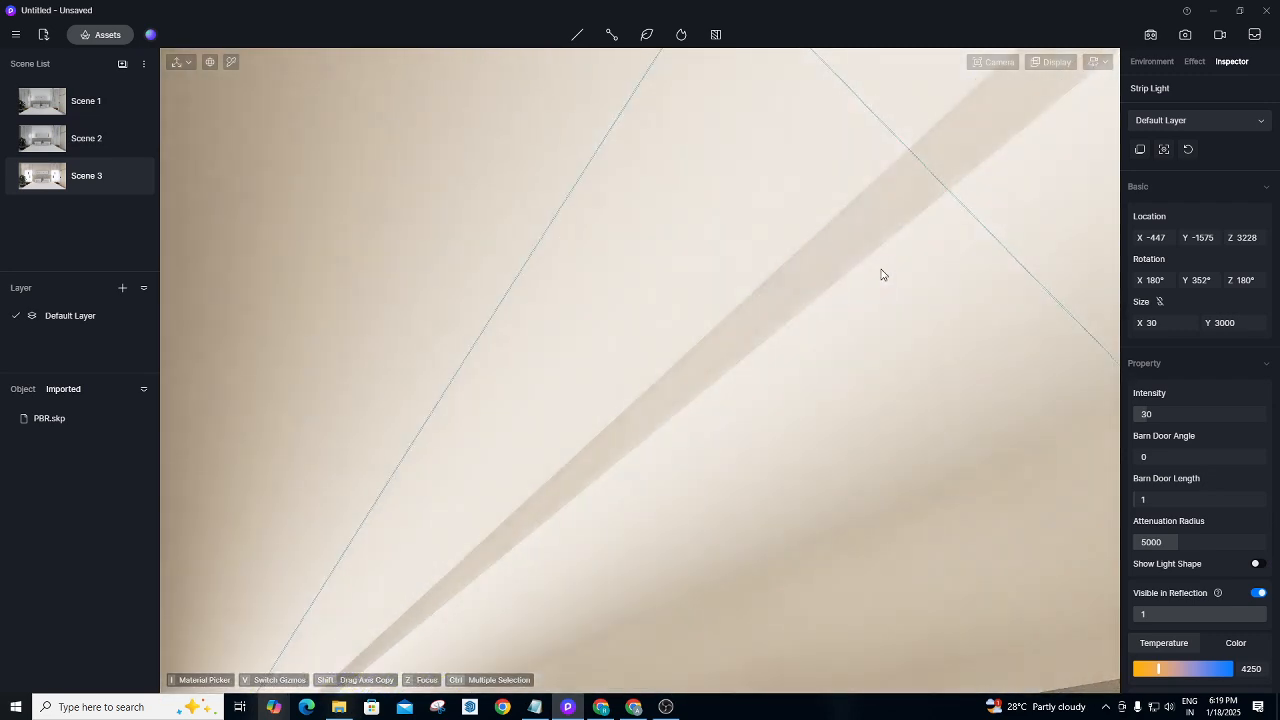
pyautogui.press('s')
pyautogui.moveTo(857, 316); pyautogui.dragTo(868, 350)
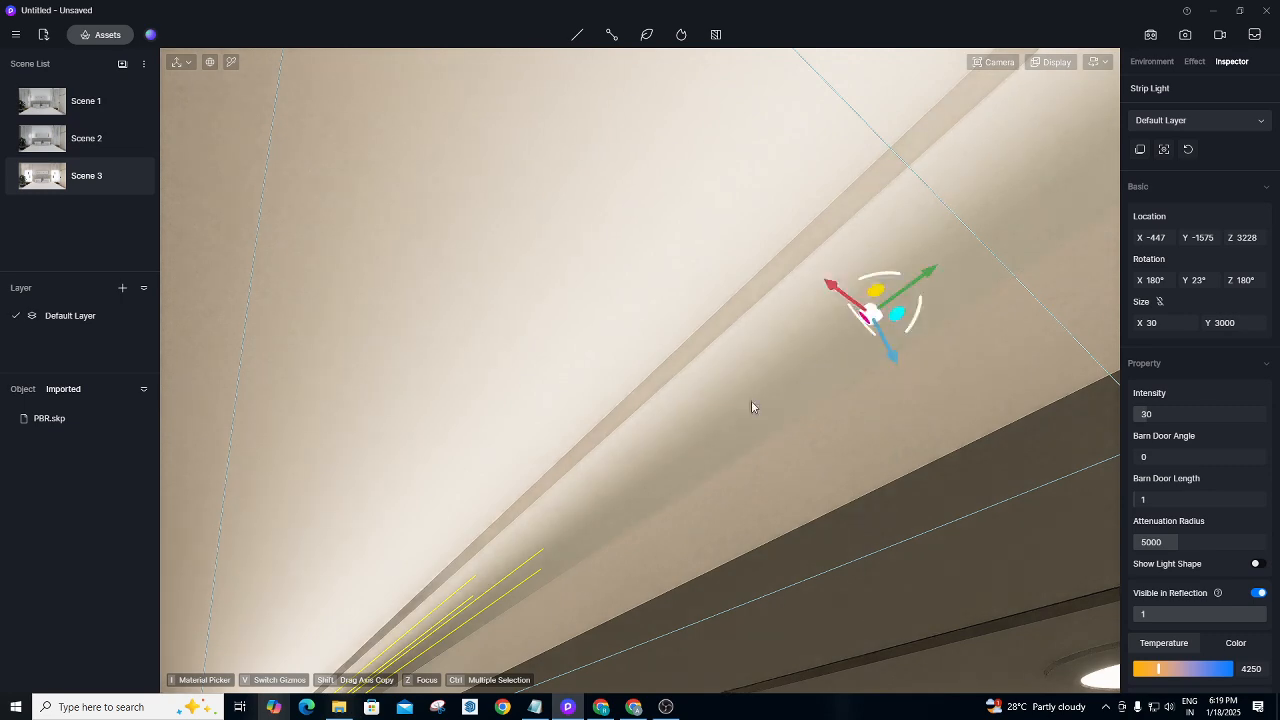
pyautogui.moveTo(752, 407); pyautogui.dragTo(616, 592, button='right')
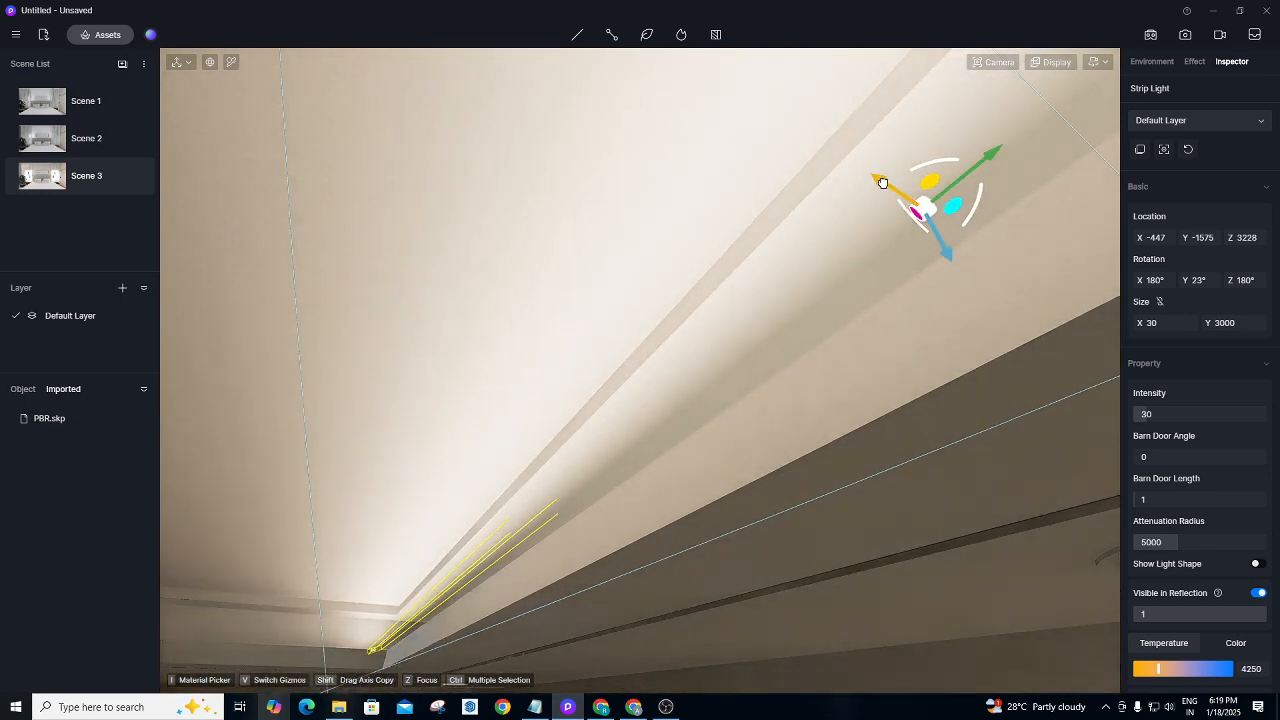
pyautogui.moveTo(882, 183); pyautogui.dragTo(974, 206)
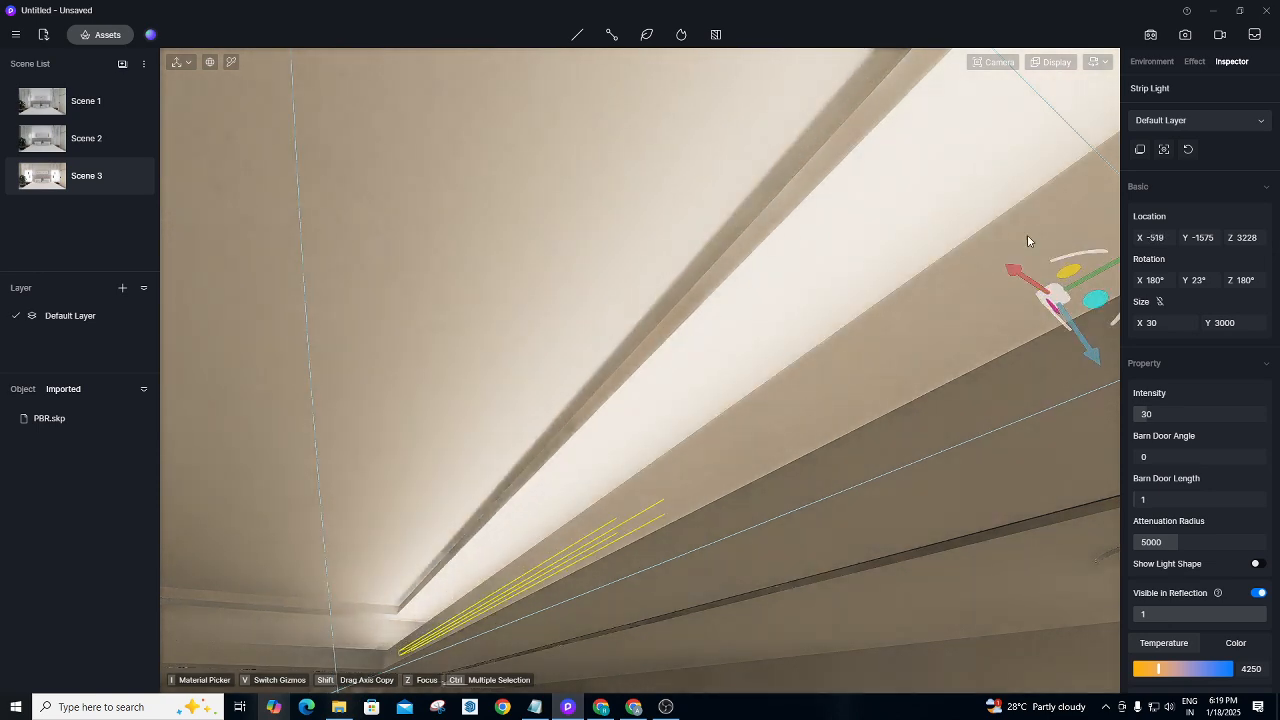
# Raise the tilted strip light opposite the headboard to about Z 3235, deselect it, and return to the Scene 3 view.
pyautogui.moveTo(1101, 366); pyautogui.dragTo(1046, 314)
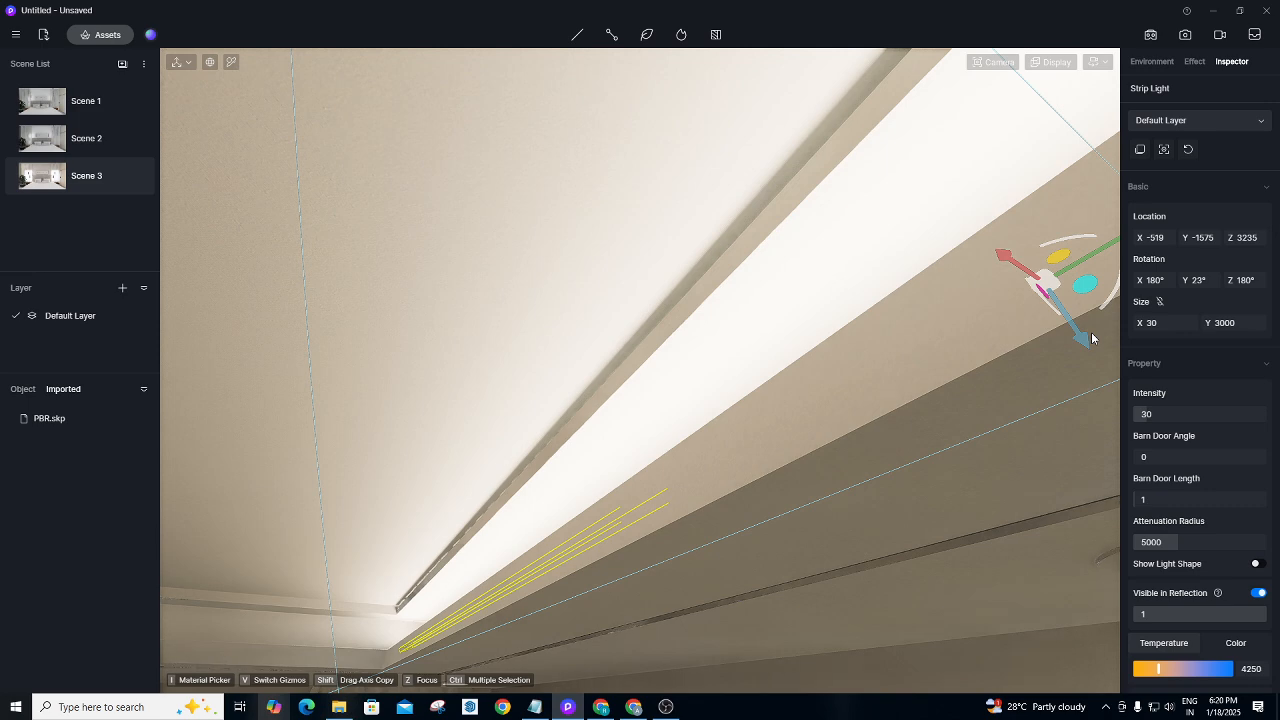
pyautogui.click(831, 294)
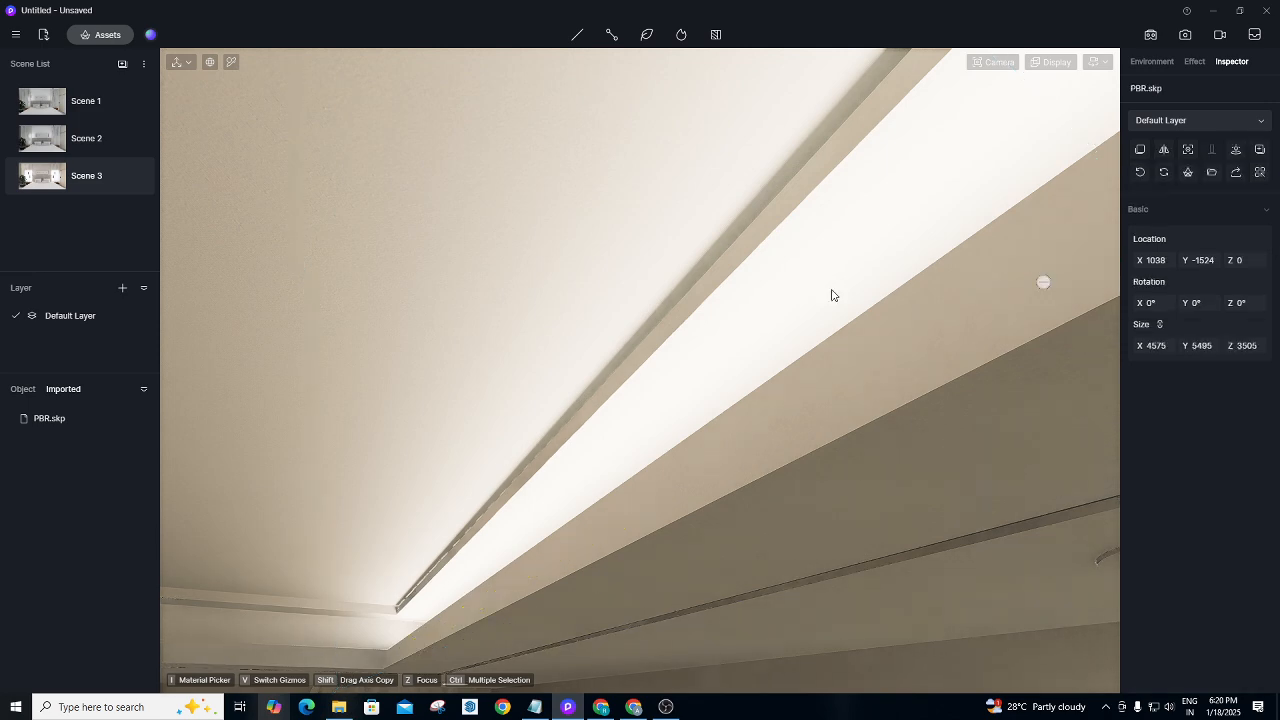
pyautogui.press('Escape')
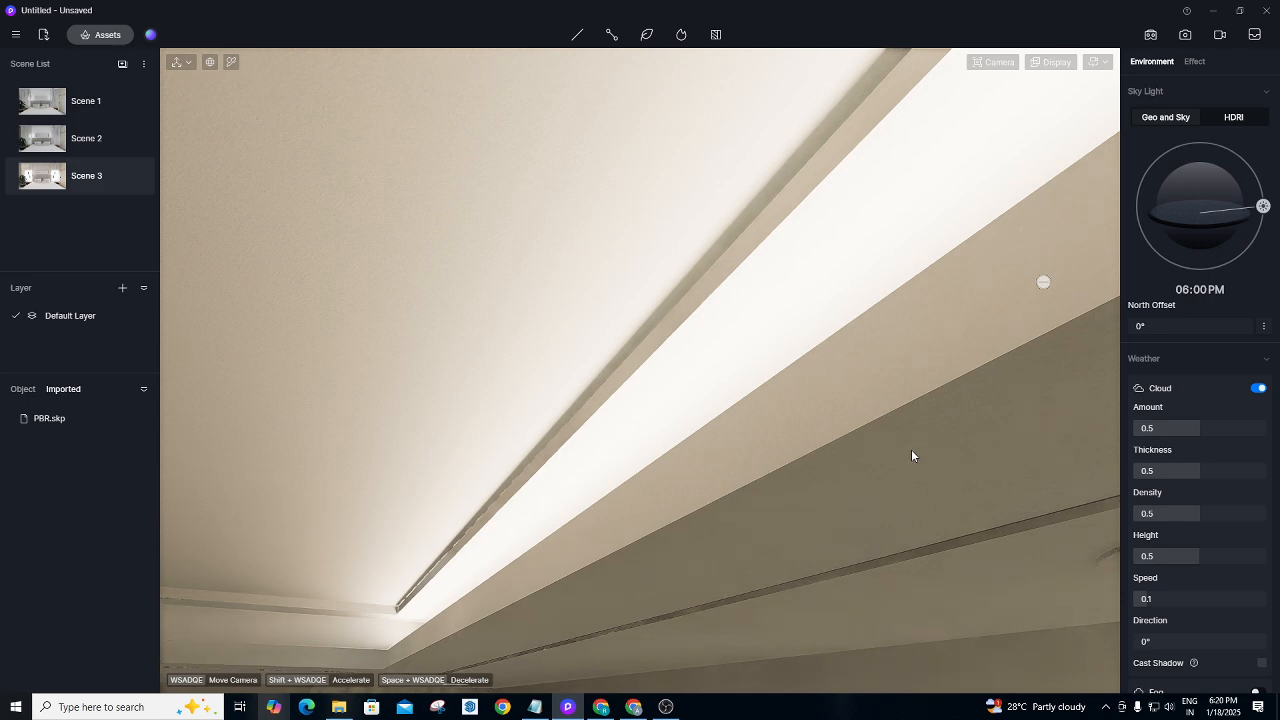
pyautogui.moveTo(911, 449); pyautogui.dragTo(631, 394, button='right')
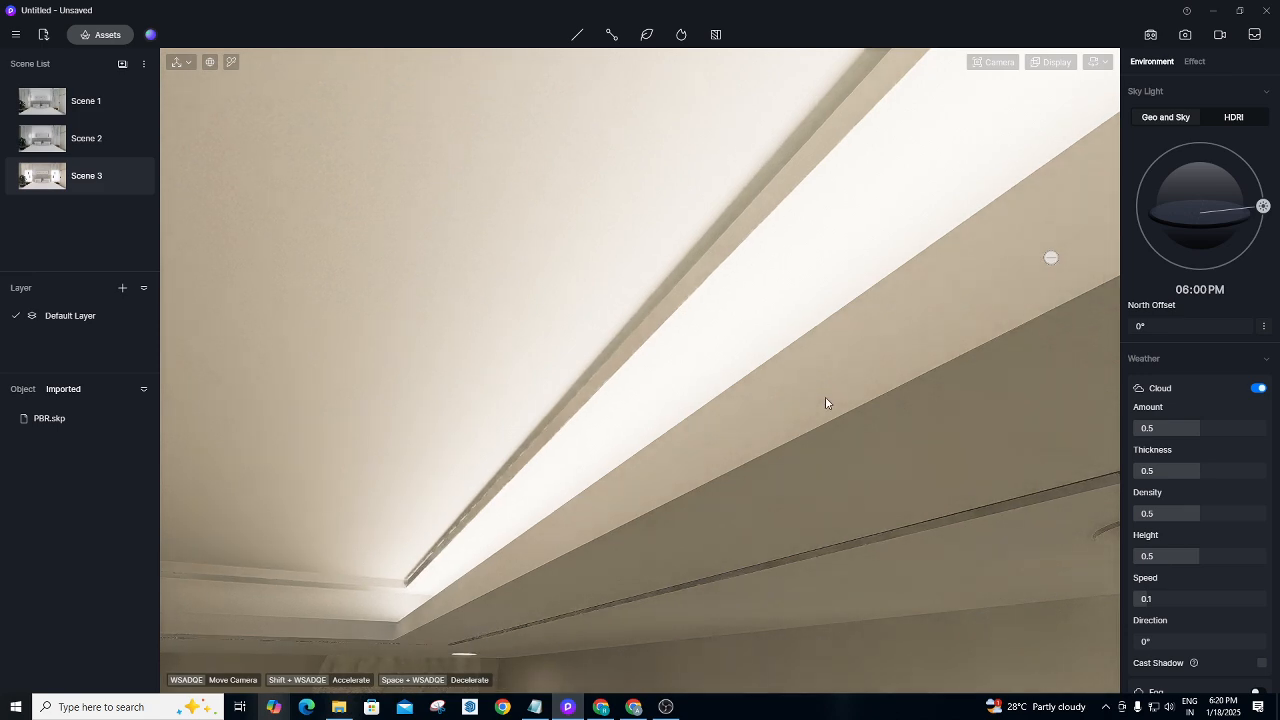
pyautogui.click(97, 177)
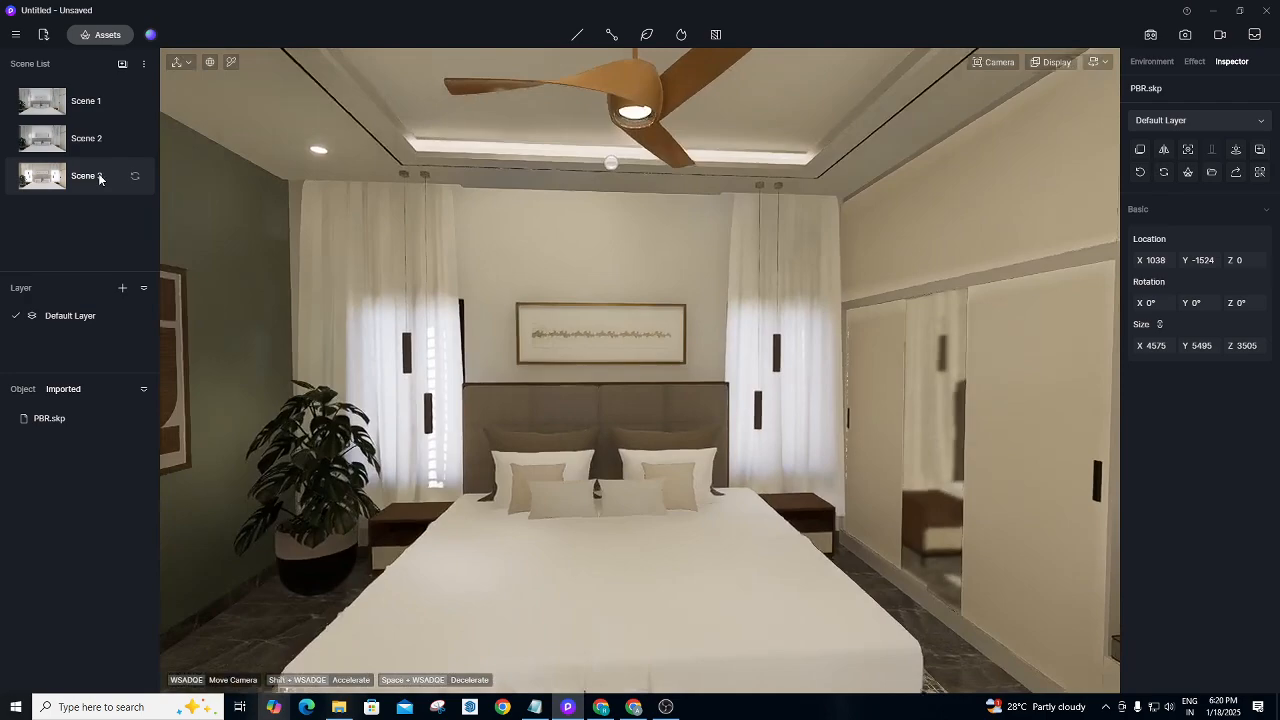
pyautogui.click(86, 176)
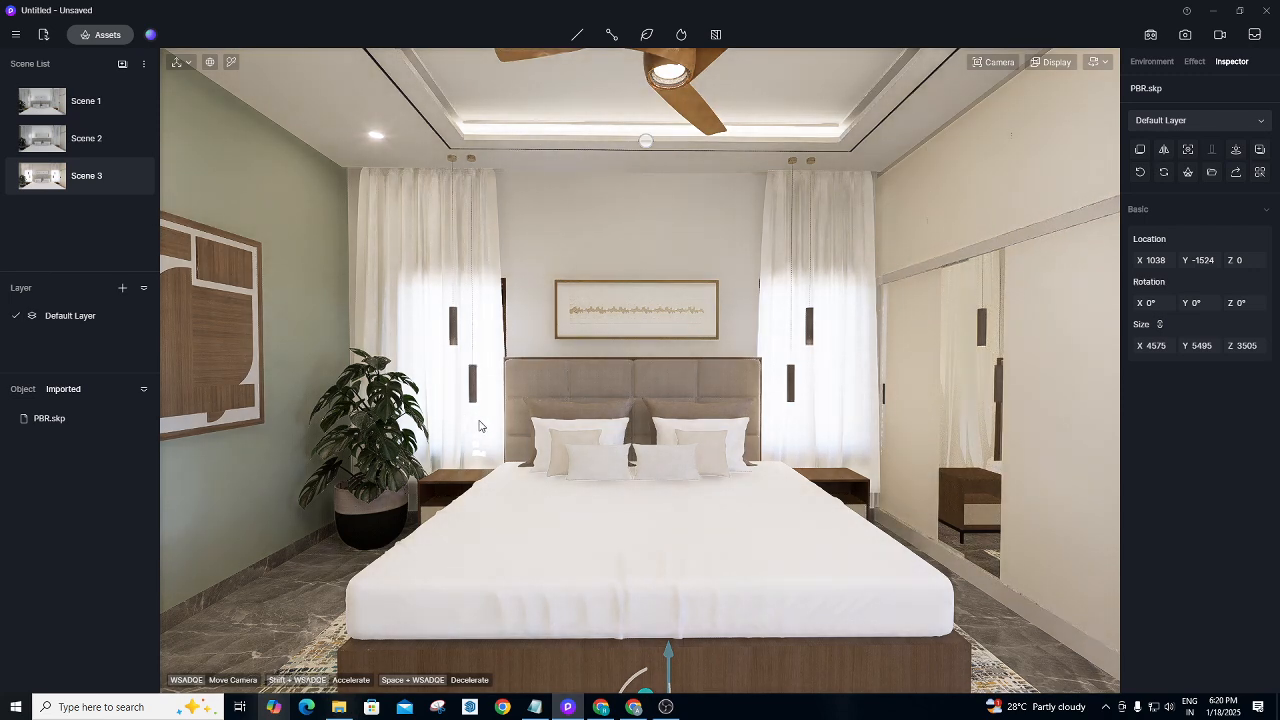
# Duplicate the strip light above the headboard and place the copy along the wardrobe-side ceiling recess with a Z rotation of 90°.
pyautogui.moveTo(479, 426); pyautogui.dragTo(645, 139, button='right')
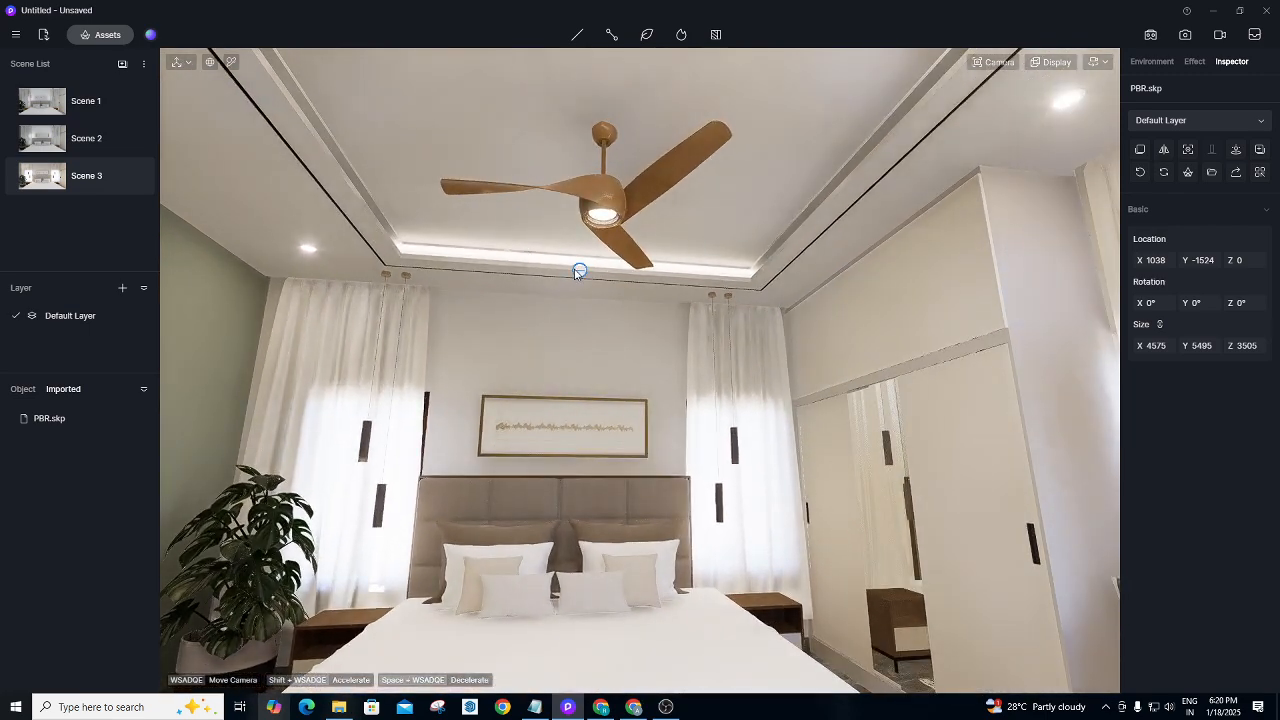
pyautogui.click(578, 272)
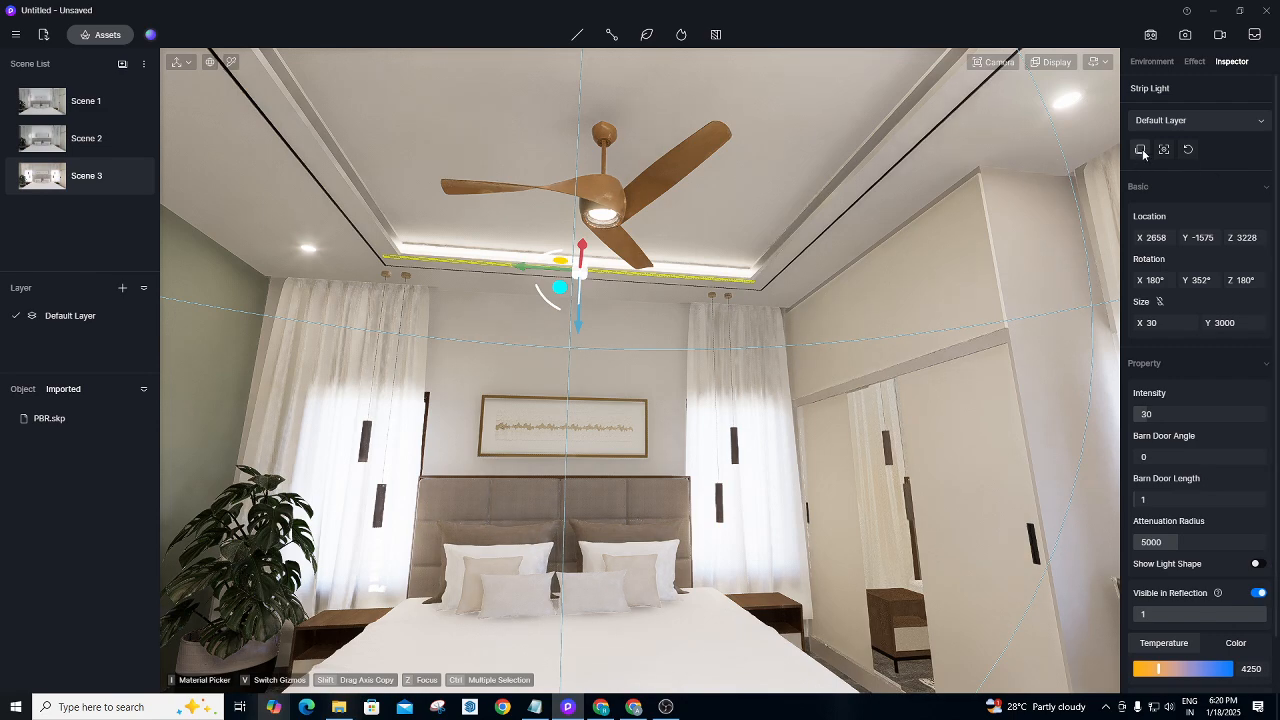
pyautogui.click(757, 272)
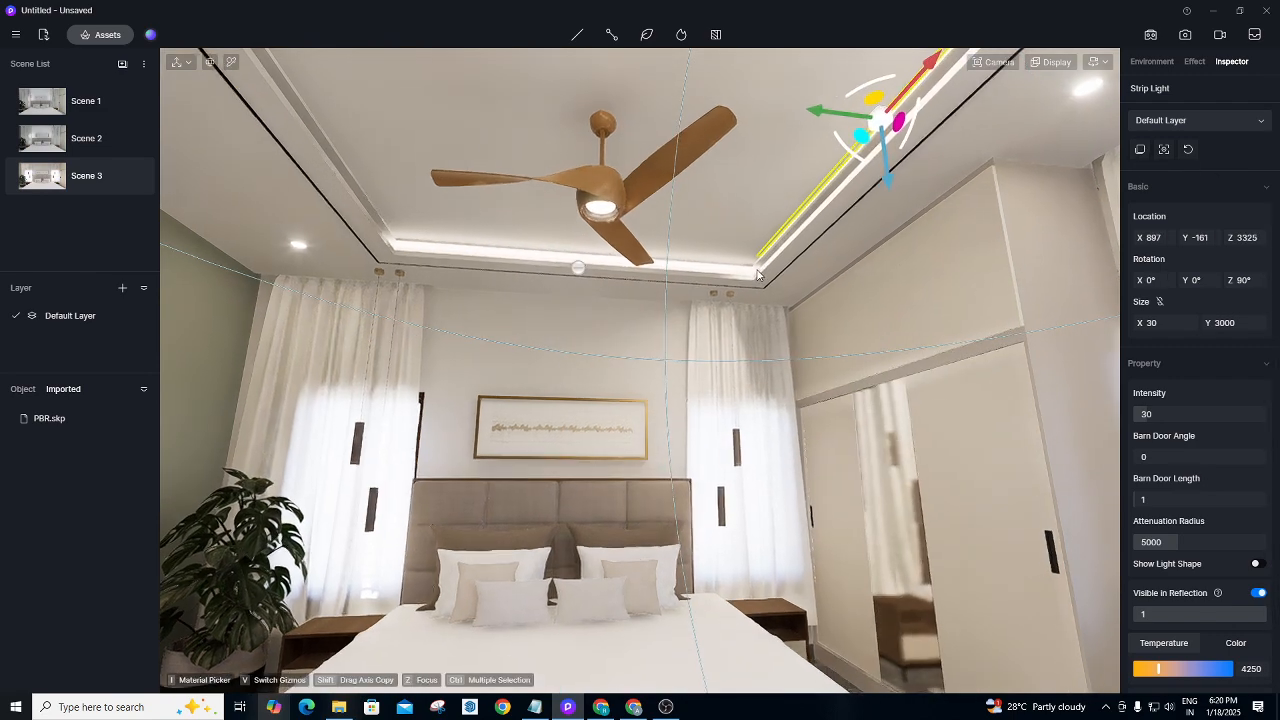
# Move the wardrobe-side strip light outward into the ceiling recess, to about Y -90 and Z 3299.
pyautogui.scroll(5, 894, 123)
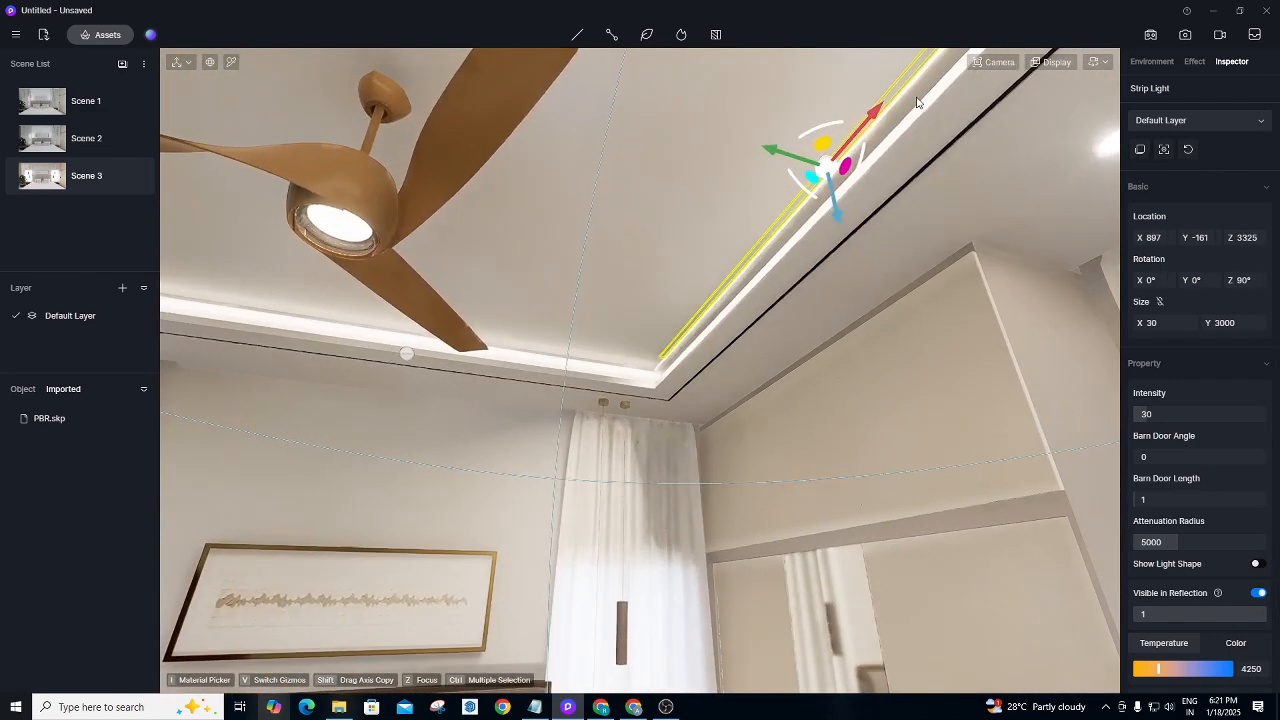
pyautogui.press('d')
pyautogui.moveTo(762, 285); pyautogui.dragTo(931, 6, button='right')
pyautogui.press('w')
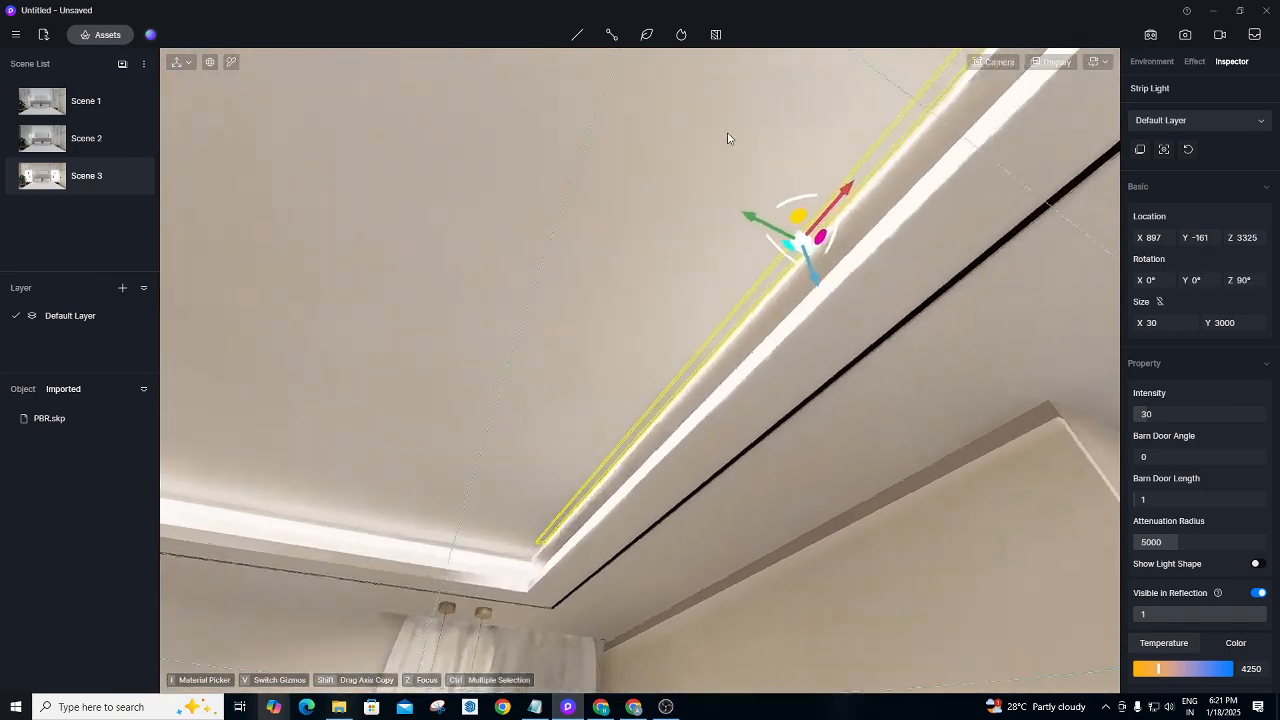
pyautogui.moveTo(728, 138); pyautogui.dragTo(782, 27, button='right')
pyautogui.press('w')
pyautogui.press('d')
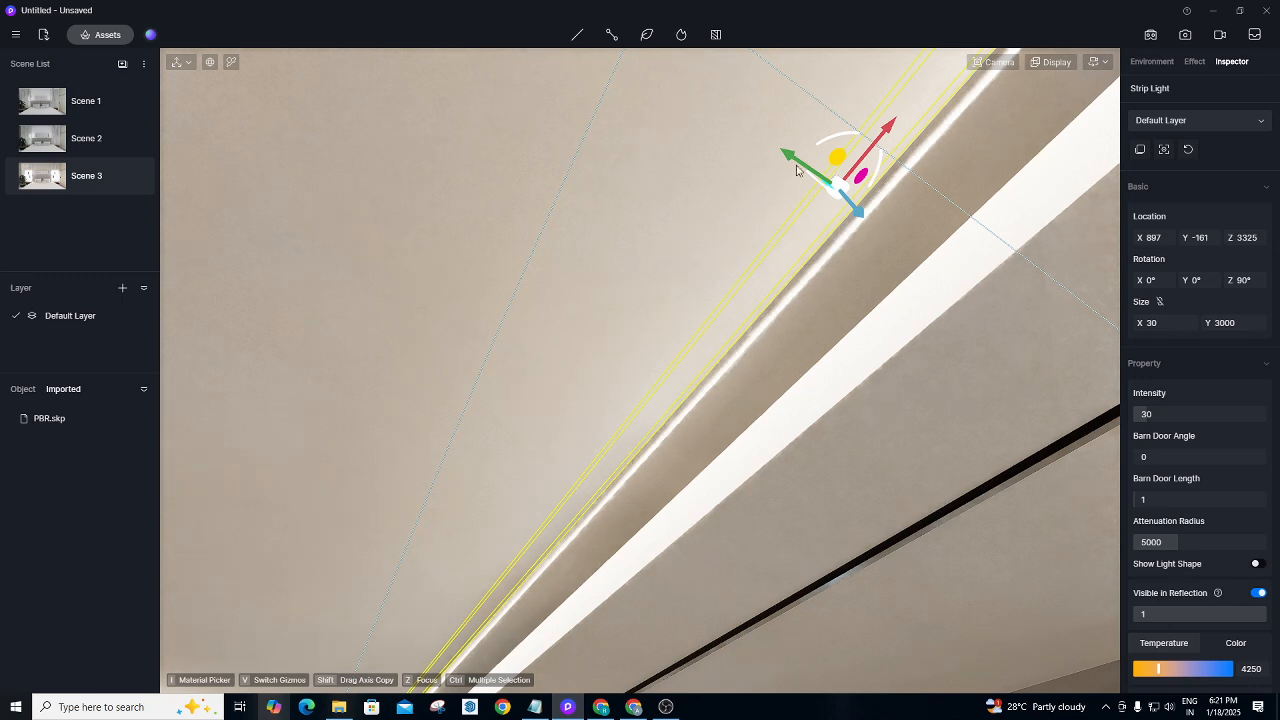
pyautogui.moveTo(796, 170); pyautogui.dragTo(949, 283)
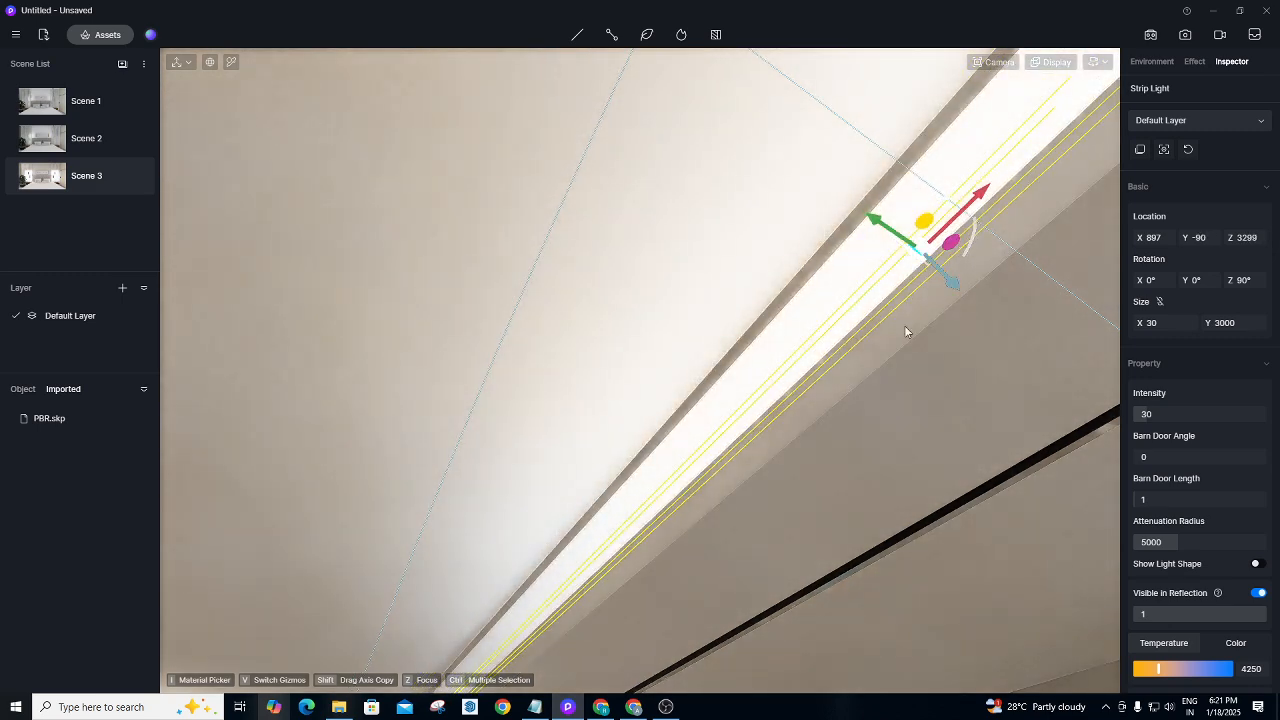
# Turn the wardrobe-side strip light upward to rotation X 180°, Y 336°, Z 270° and set its height to about Z 3272.
pyautogui.scroll(-3, 654, 457)
pyautogui.scroll(6, 595, 375)
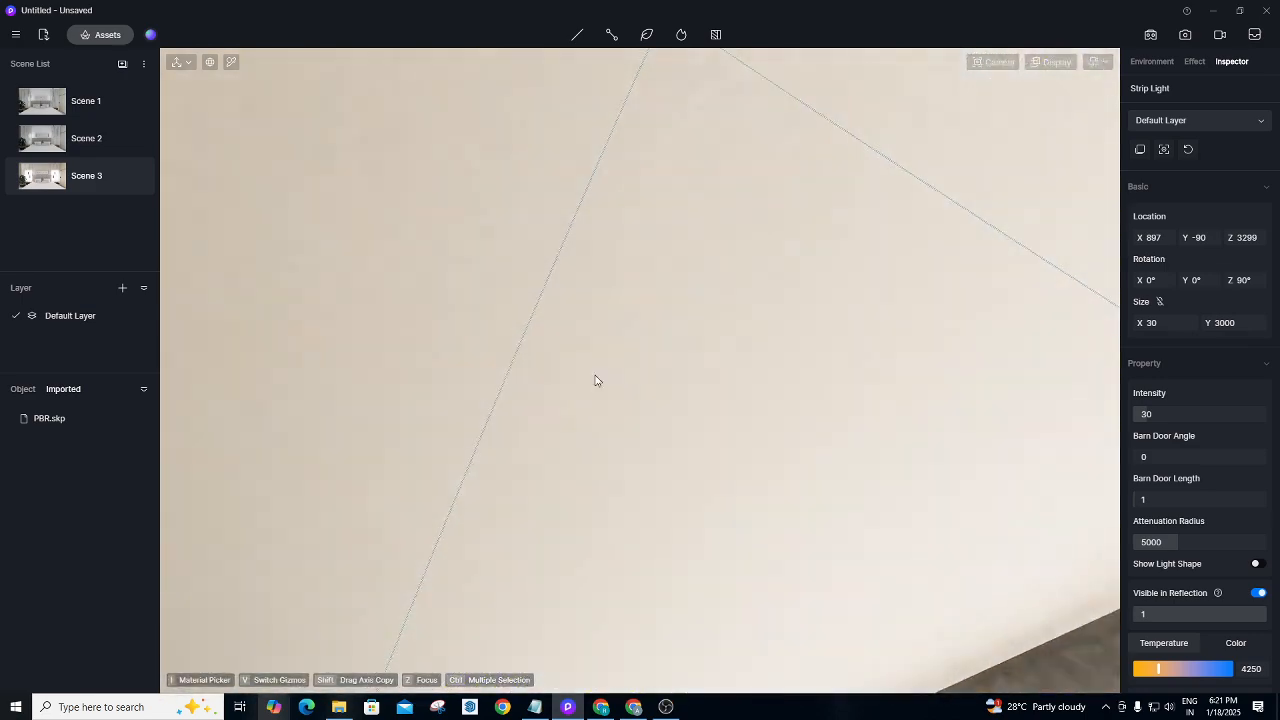
pyautogui.scroll(3, 595, 405)
pyautogui.scroll(-2, 640, 380)
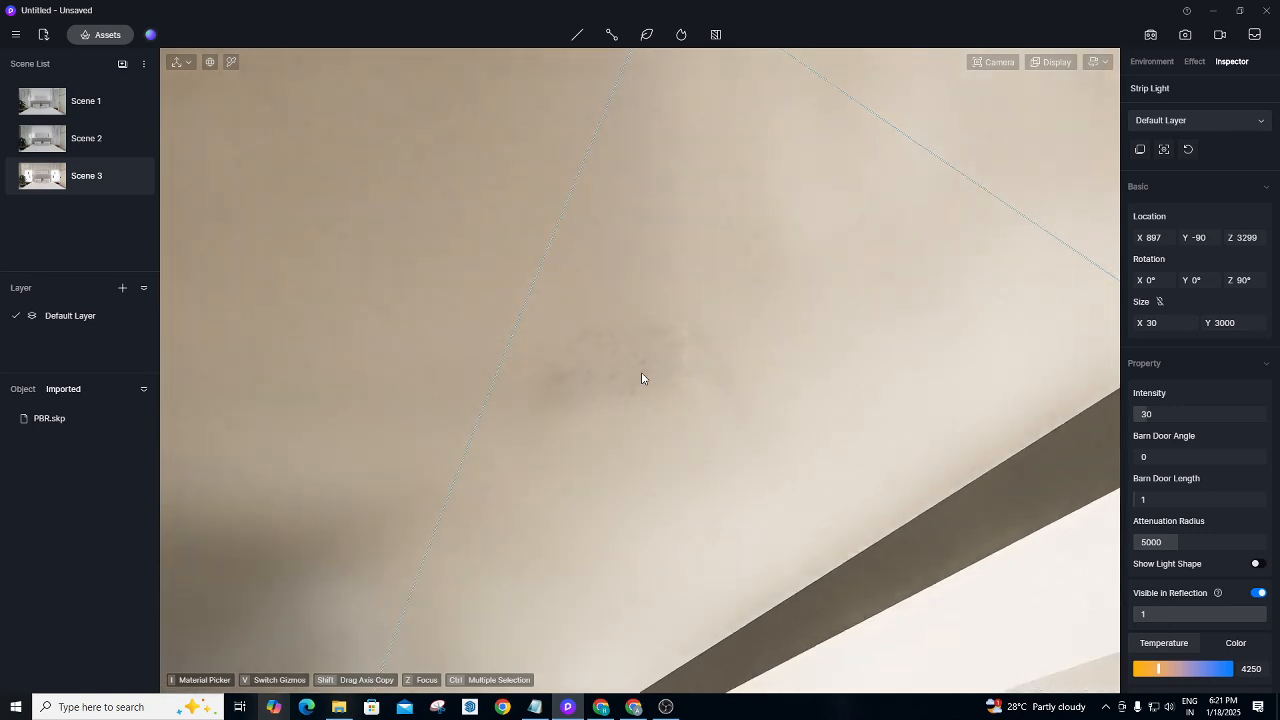
pyautogui.scroll(-6, 642, 378)
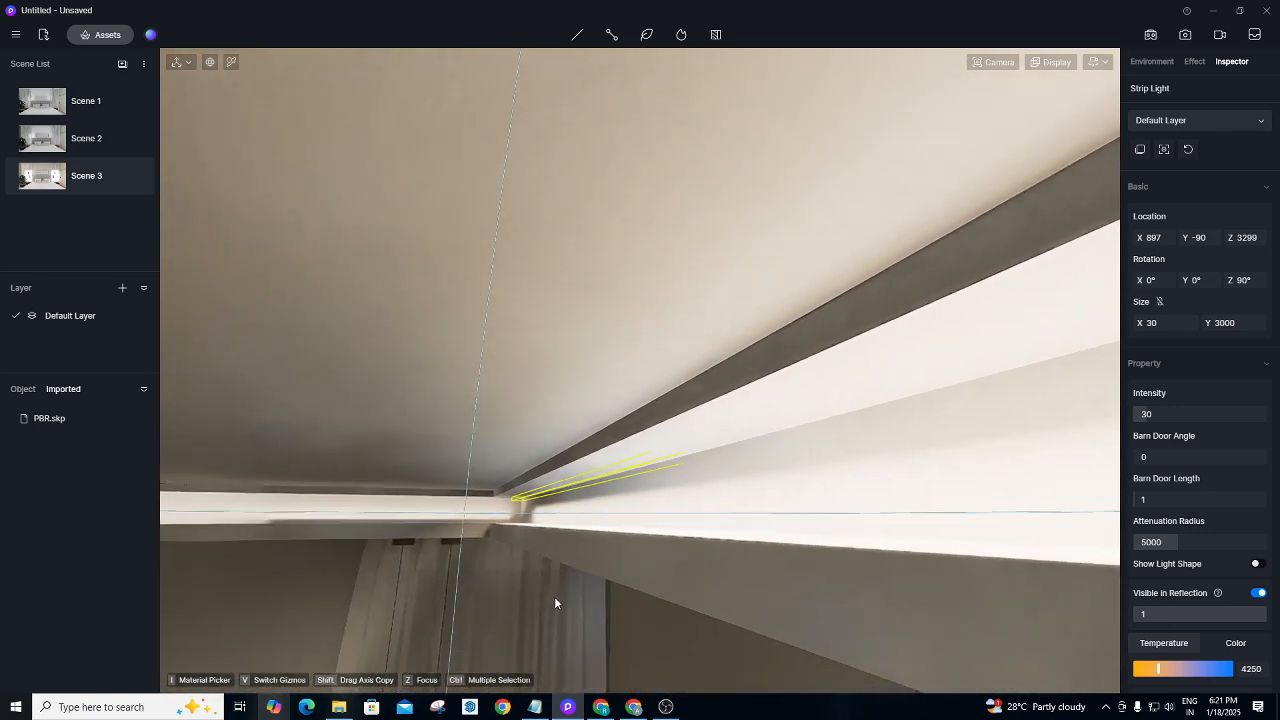
pyautogui.press('d')
pyautogui.moveTo(519, 552); pyautogui.dragTo(777, 349, button='right')
pyautogui.scroll(-3, 661, 442)
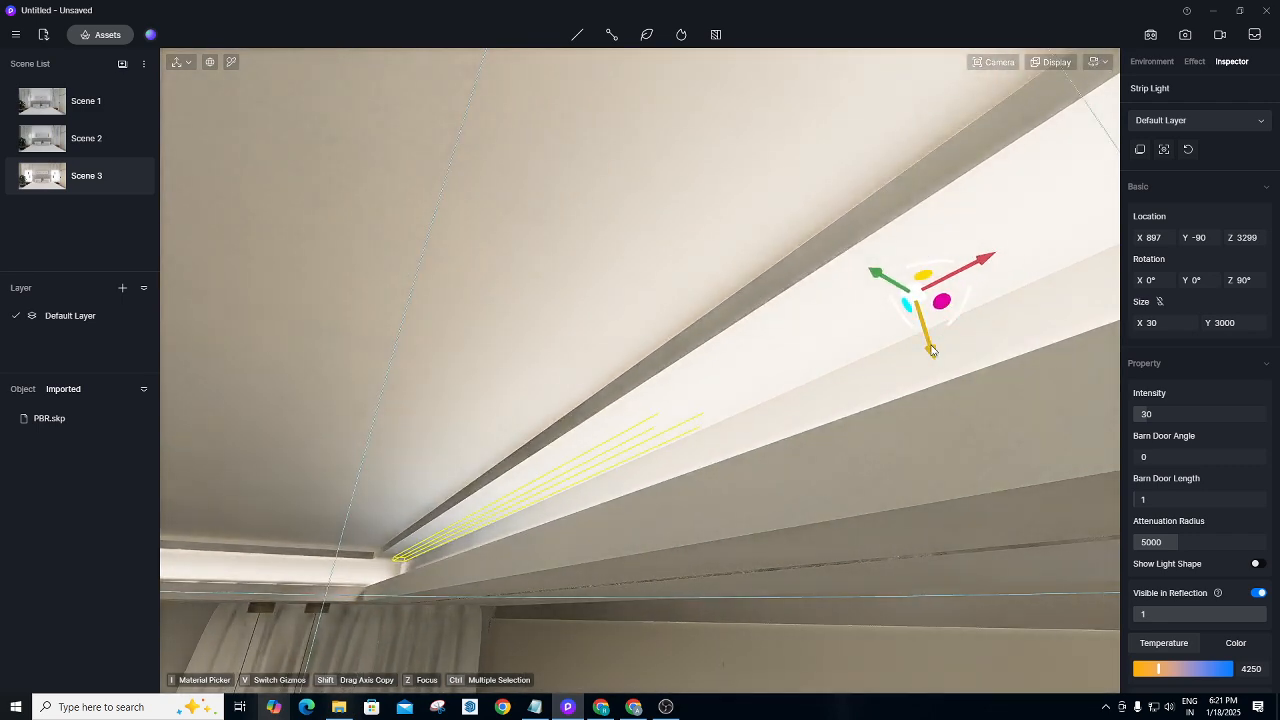
pyautogui.moveTo(931, 349); pyautogui.dragTo(923, 251)
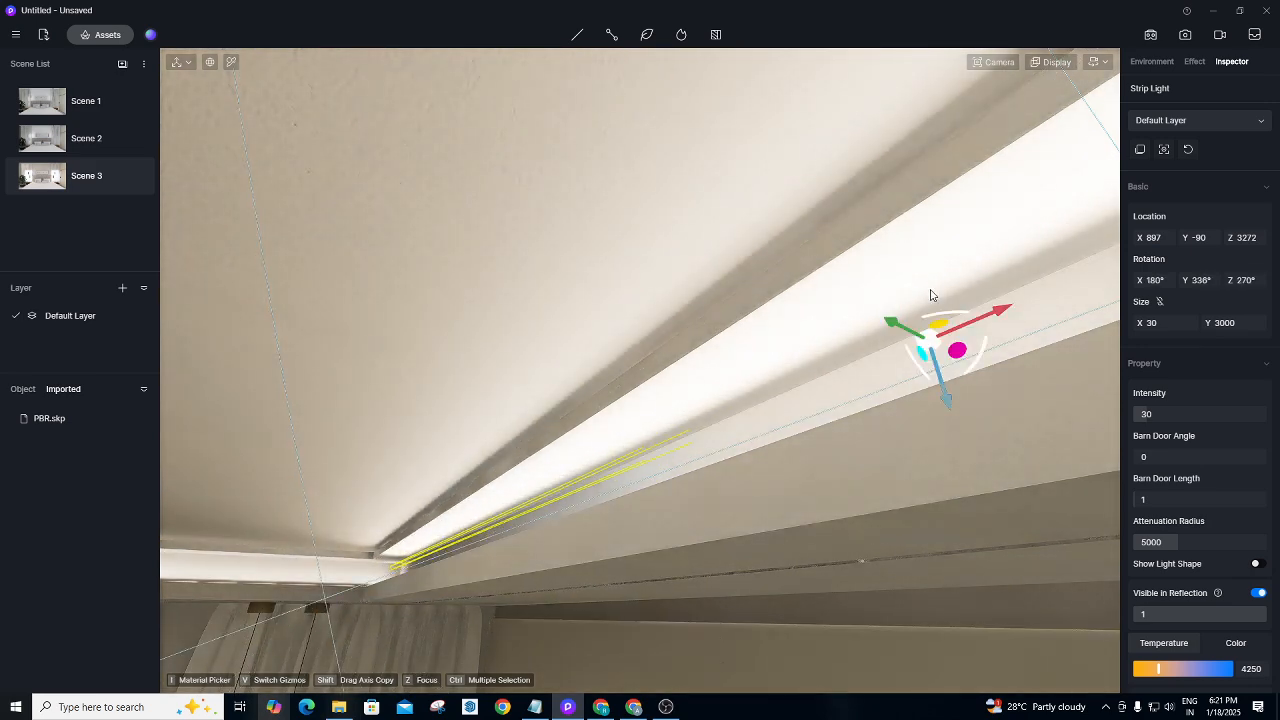
# Shift the wardrobe-side strip light to about Y -62 and lower it to about Z 3258 at the recess edge.
pyautogui.moveTo(883, 322); pyautogui.dragTo(940, 348)
pyautogui.moveTo(984, 417); pyautogui.dragTo(983, 446)
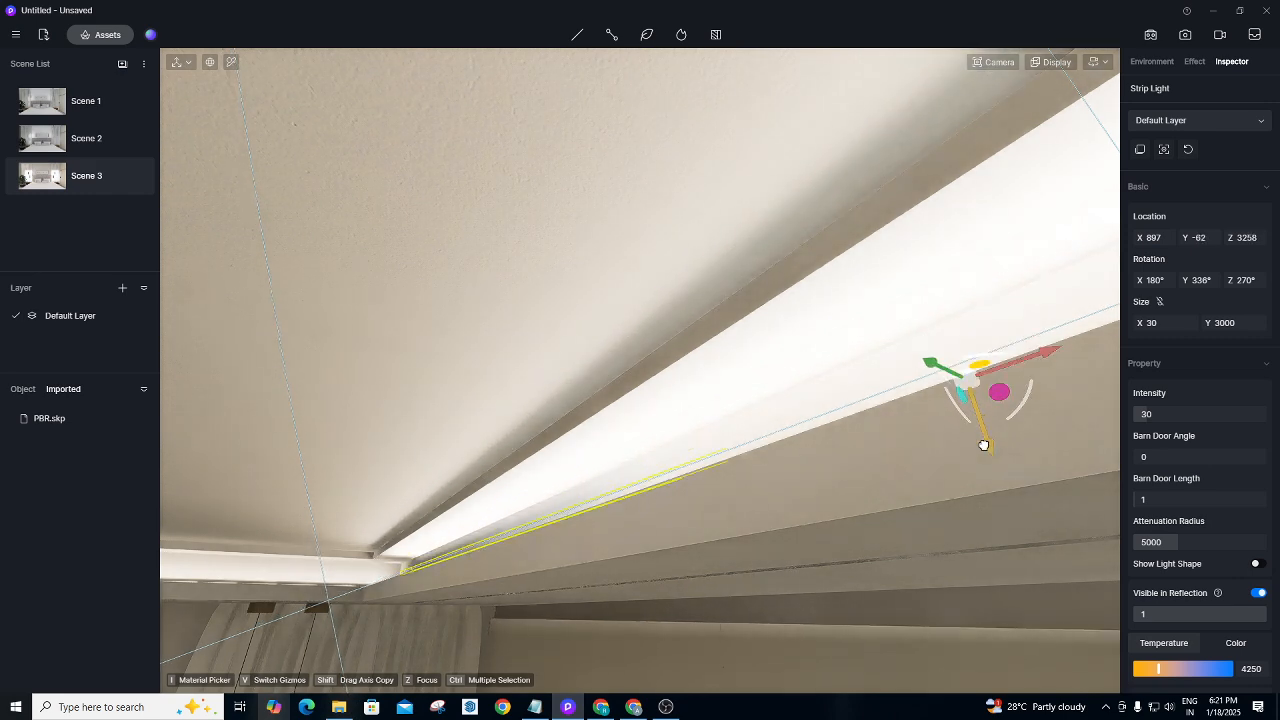
pyautogui.moveTo(846, 366); pyautogui.dragTo(688, 332, button='right')
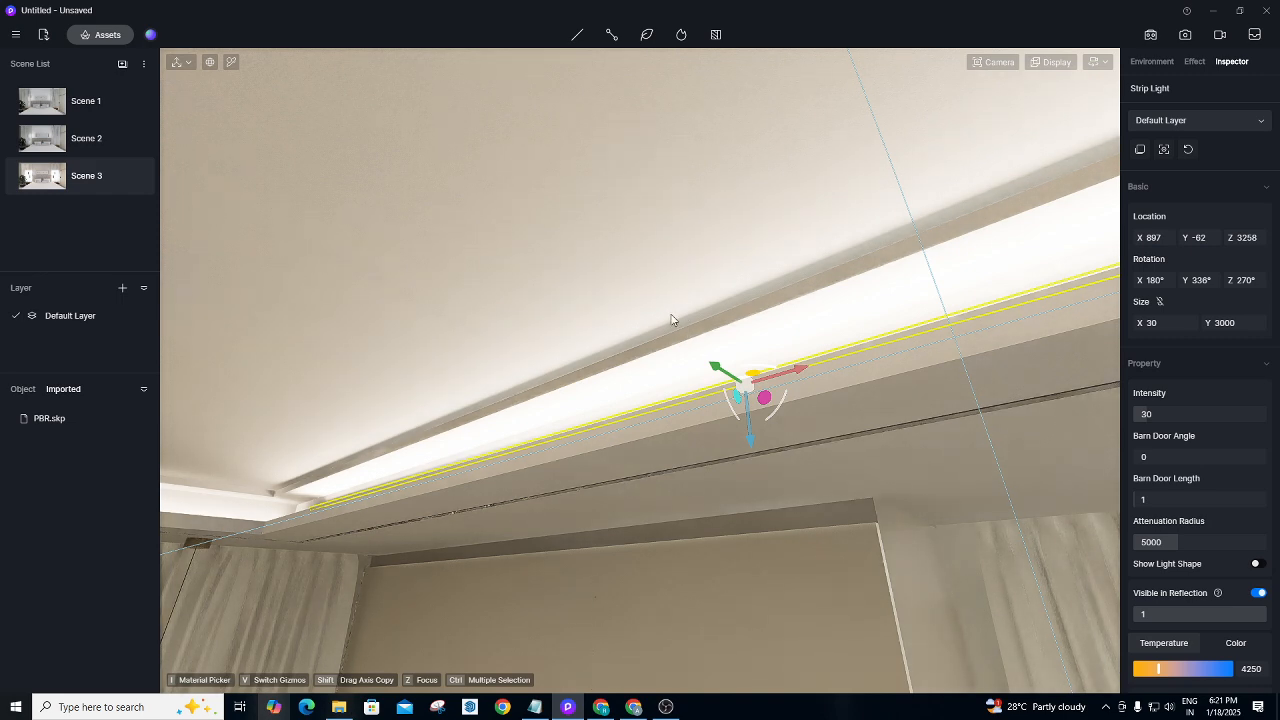
# Slide the selected strip light along the wardrobe-side ceiling cove to X location 985.
pyautogui.moveTo(538, 334); pyautogui.dragTo(629, 334, button='right')
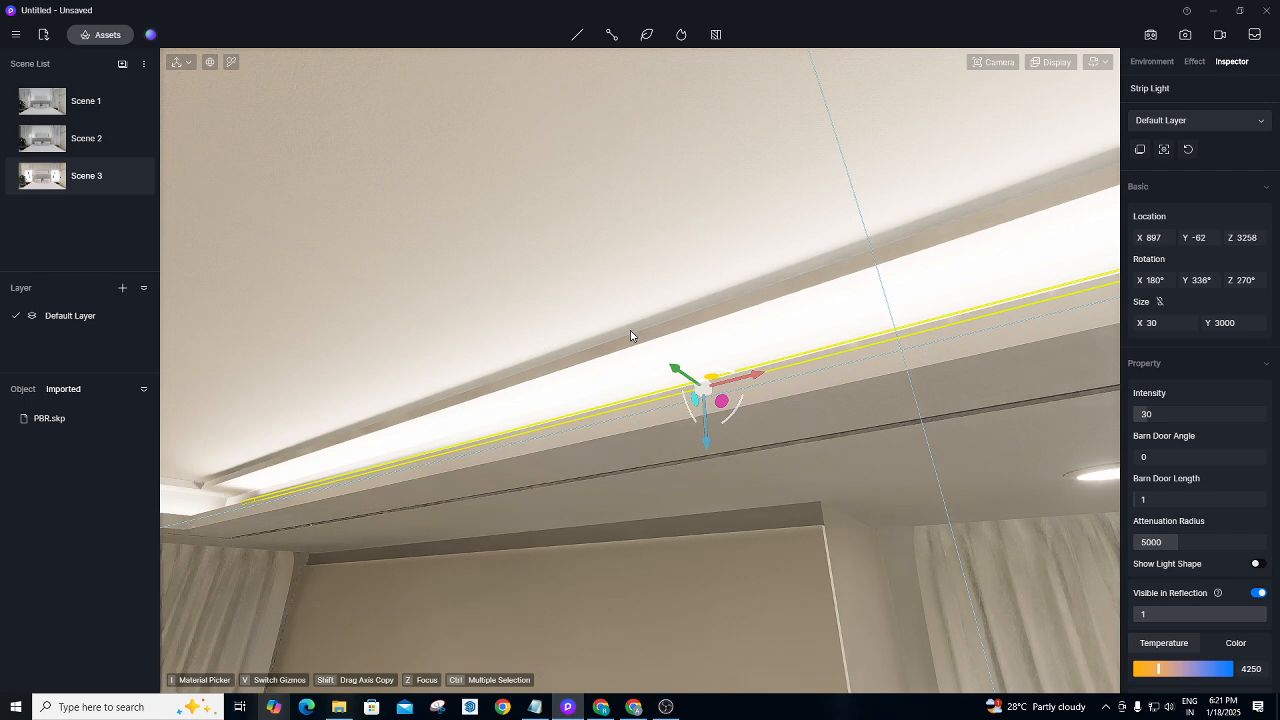
pyautogui.moveTo(741, 335); pyautogui.dragTo(632, 332, button='right')
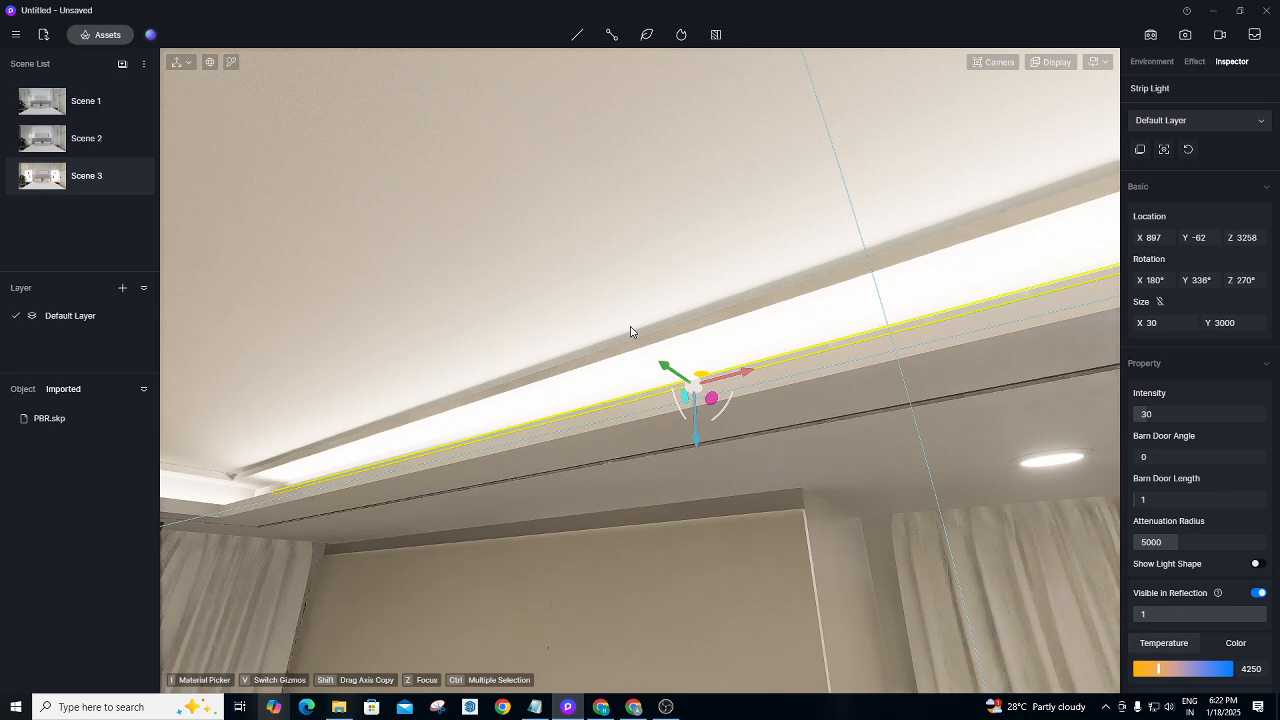
pyautogui.scroll(-1, 683, 266)
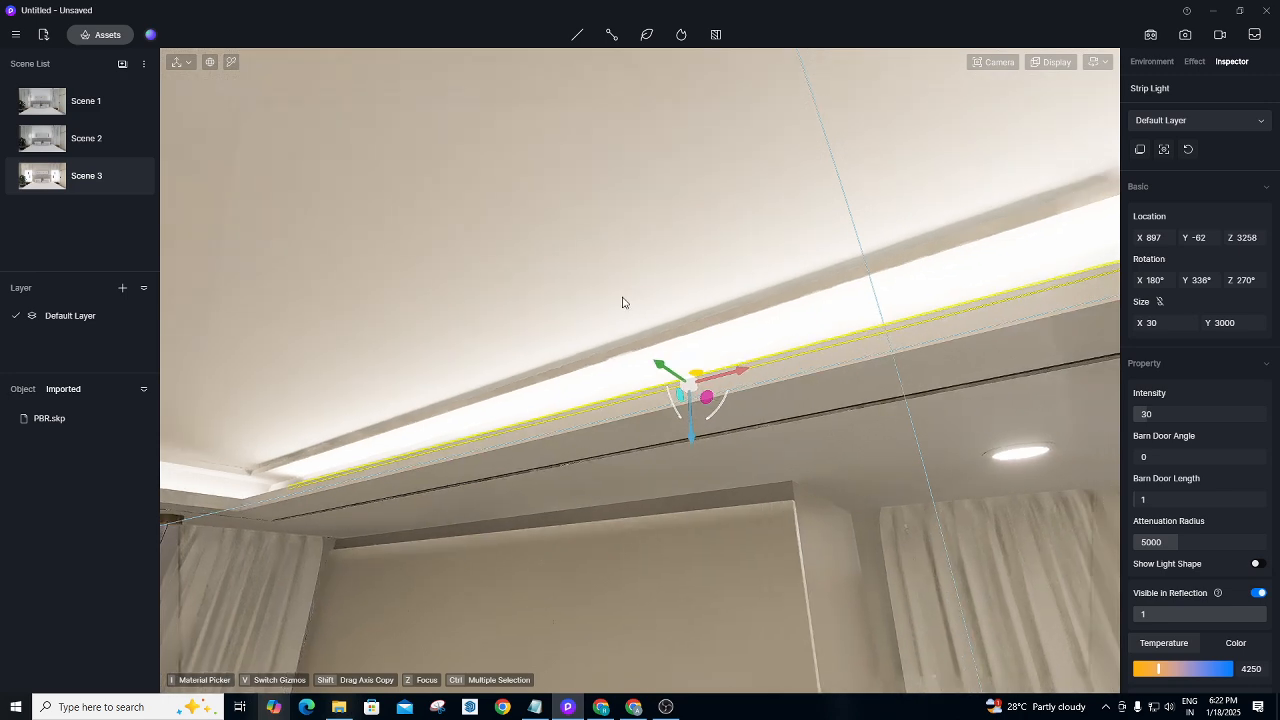
pyautogui.scroll(-1, 531, 379)
pyautogui.moveTo(530, 379); pyautogui.dragTo(1148, 480, button='right')
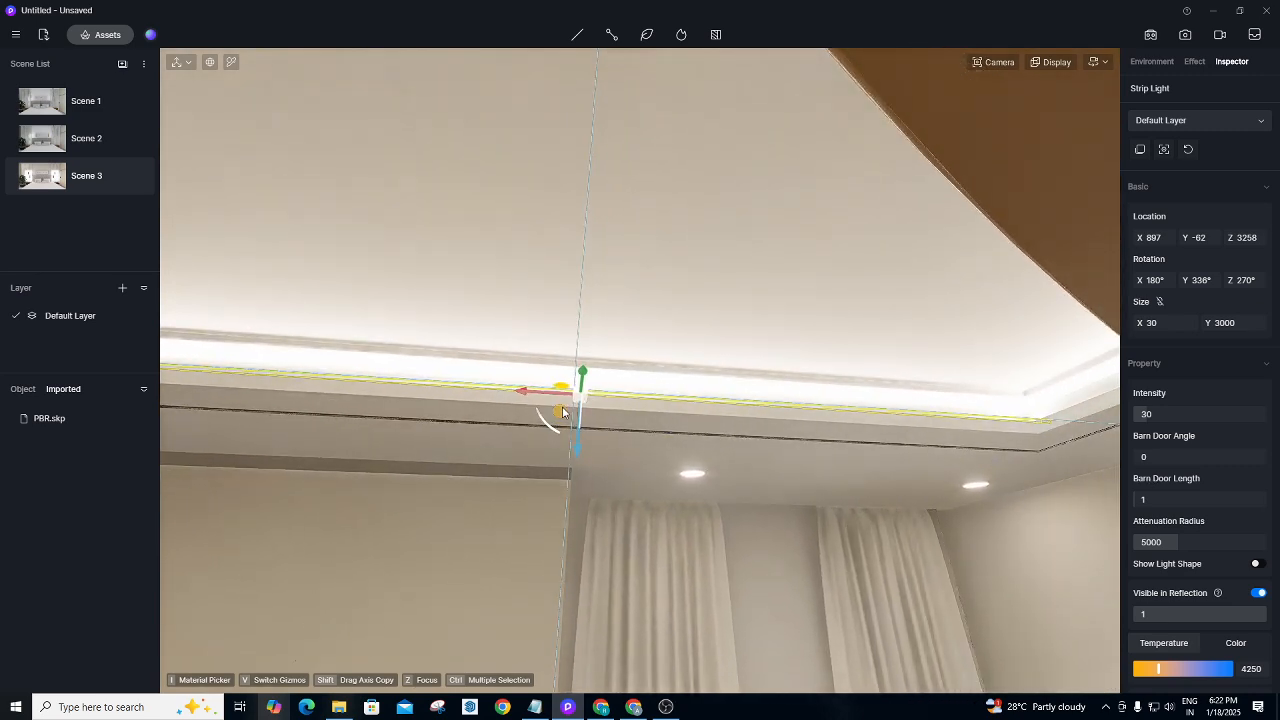
pyautogui.moveTo(531, 402); pyautogui.dragTo(494, 394)
# Set the cove strip light's Y size to 3100 and return to the Scene 3 view.
pyautogui.moveTo(808, 449); pyautogui.dragTo(1094, 340, button='right')
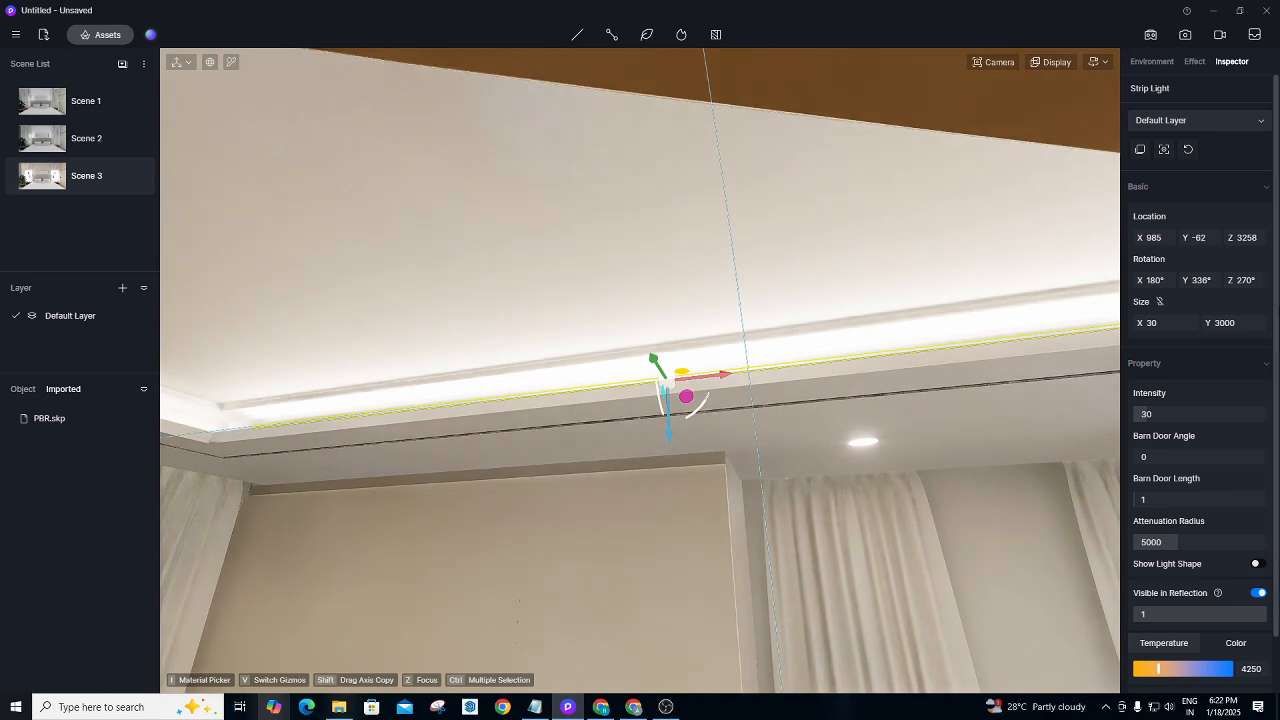
pyautogui.click(1248, 321)
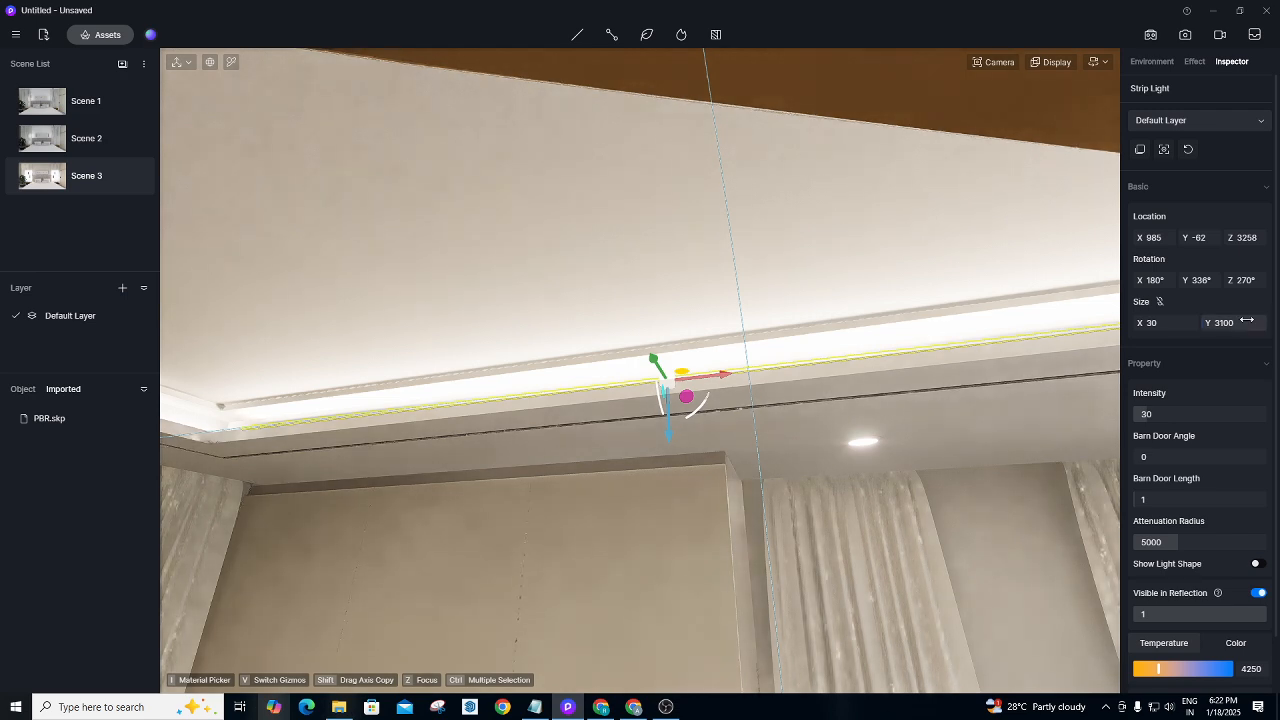
pyautogui.moveTo(600, 450); pyautogui.dragTo(446, 383, button='right')
pyautogui.click(500, 291)
pyautogui.moveTo(704, 373); pyautogui.dragTo(374, 389, button='right')
pyautogui.click(60, 172)
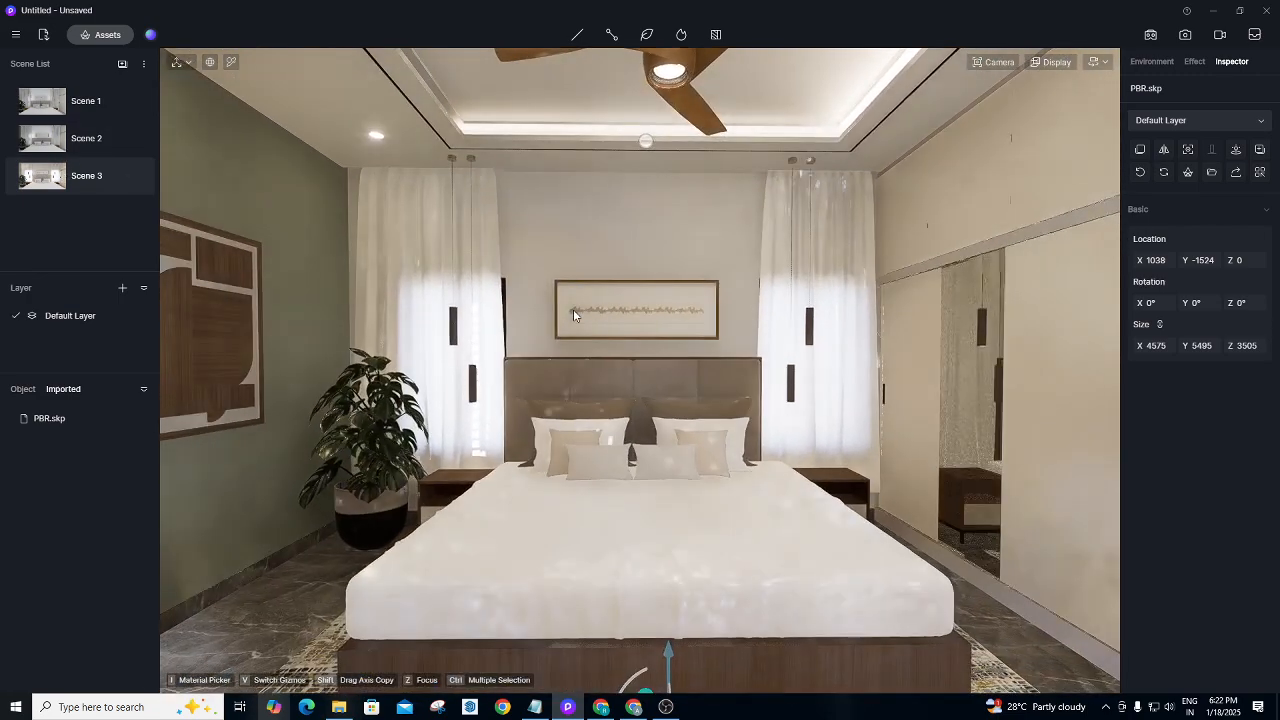
# Copy the wardrobe-side cove strip light and place the duplicate at the opposite, green-wall side of the ceiling cove.
pyautogui.moveTo(505, 410); pyautogui.dragTo(910, 84, button='right')
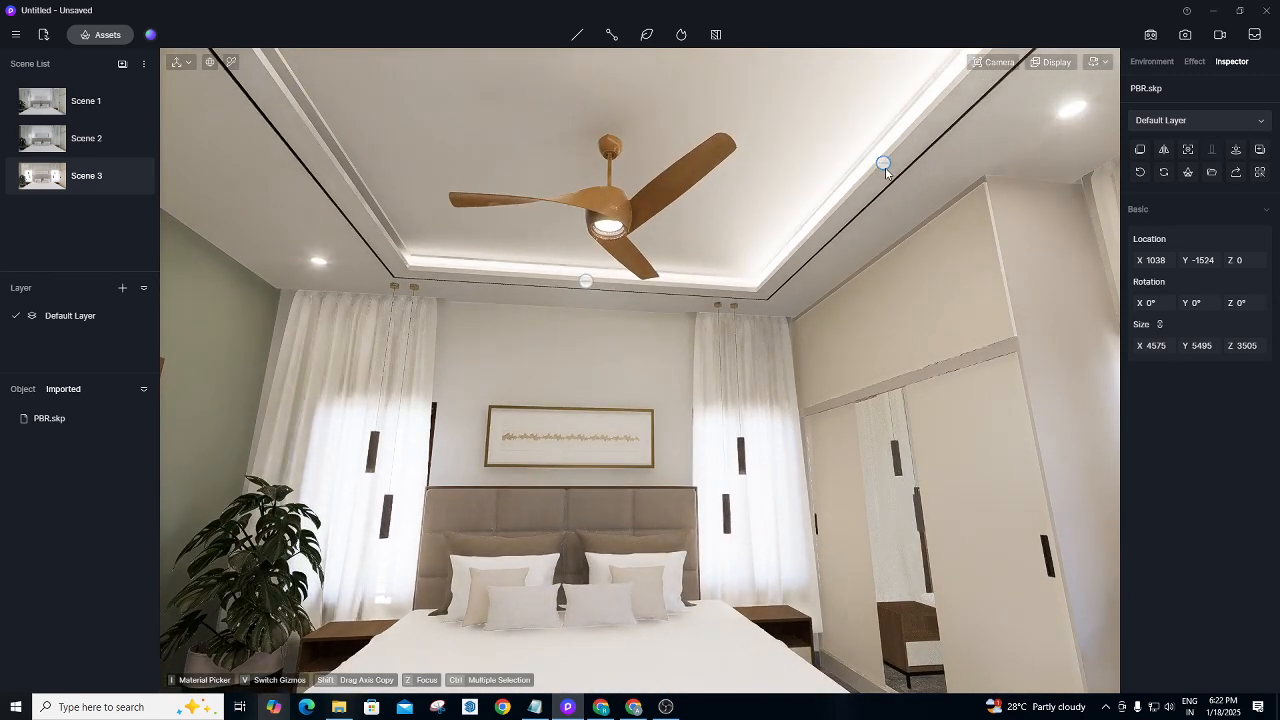
pyautogui.click(885, 167)
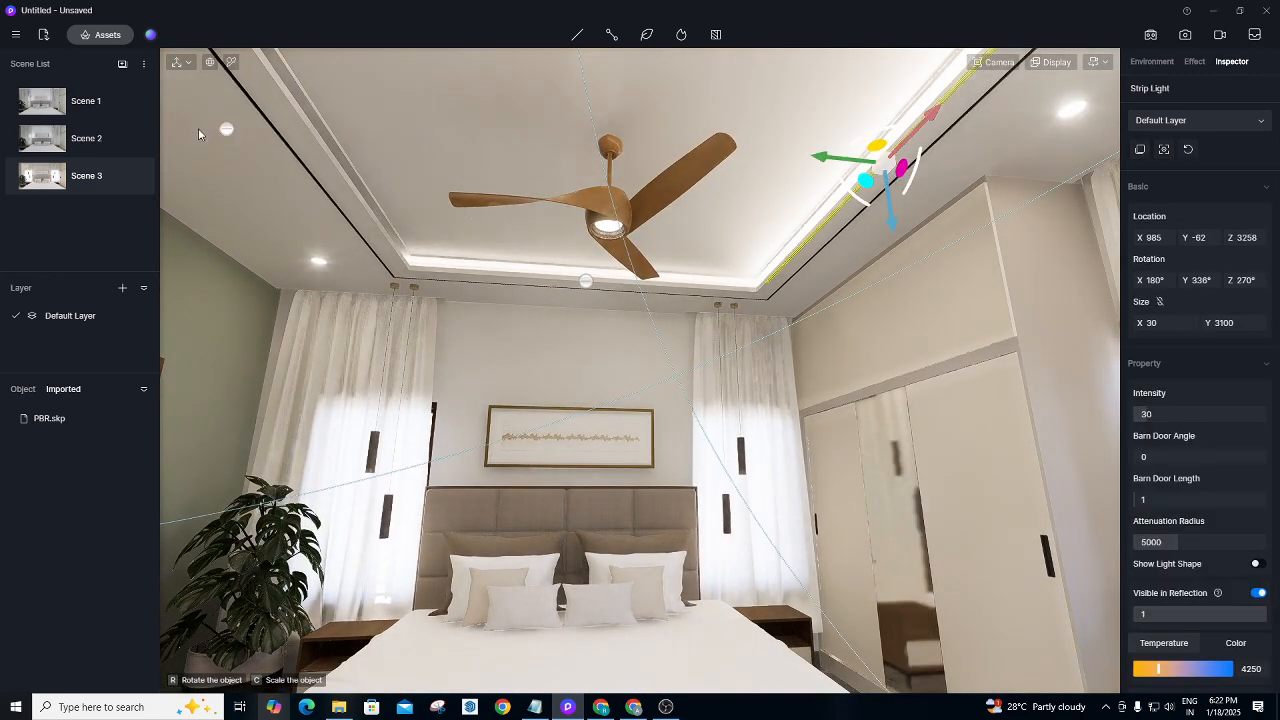
pyautogui.click(332, 112)
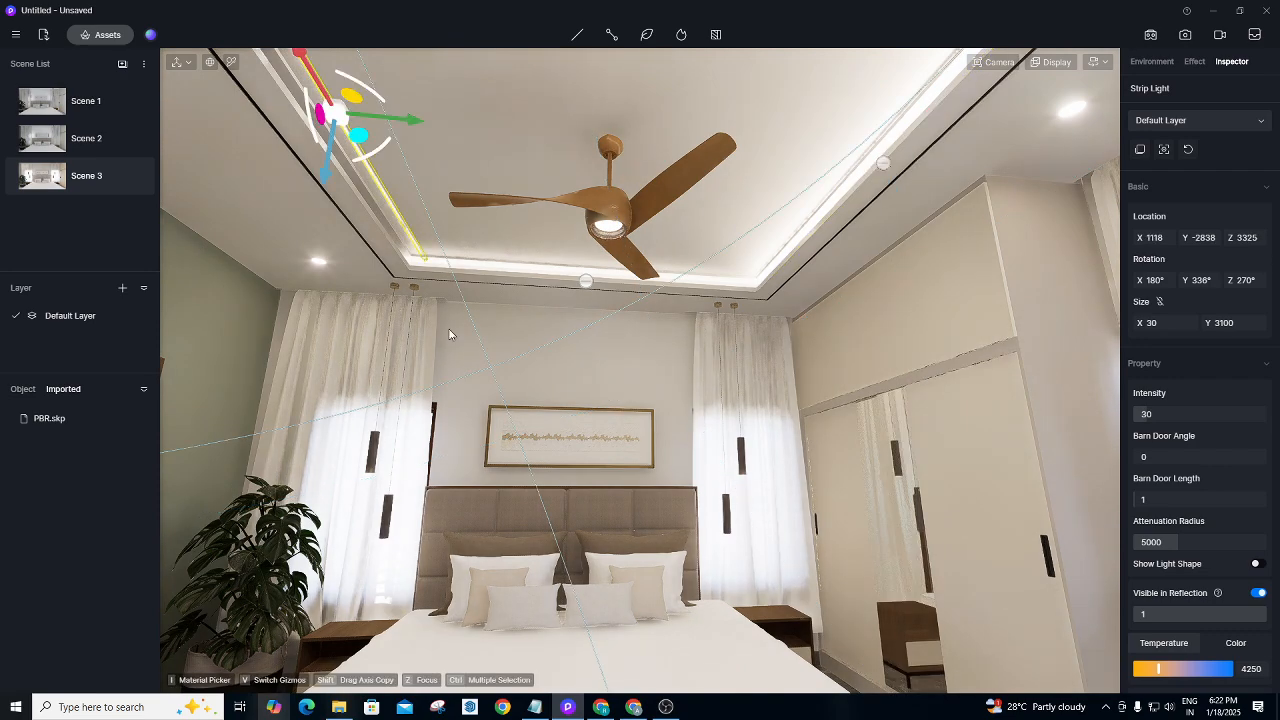
# Lower the strip light on the green-wall side of the cove to Z location 3258.
pyautogui.moveTo(540, 401); pyautogui.dragTo(323, 74, button='right')
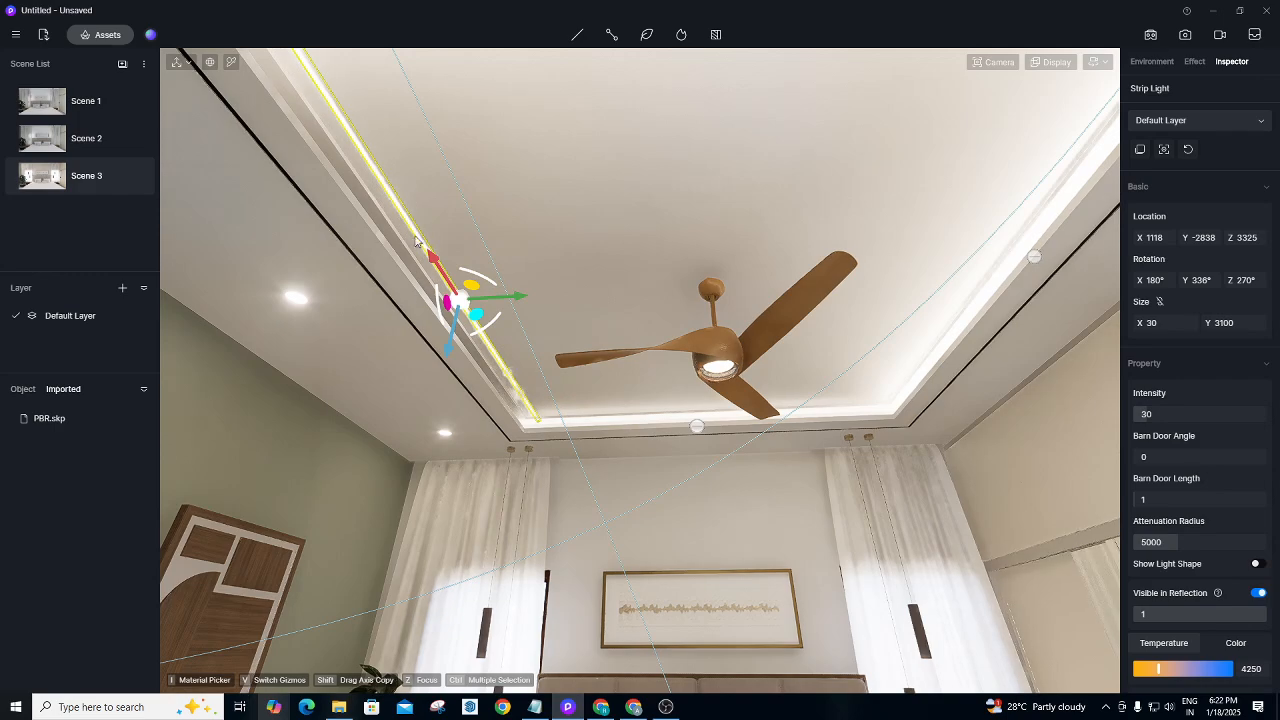
pyautogui.moveTo(408, 400); pyautogui.dragTo(363, 174, button='right')
pyautogui.press('w')
pyautogui.press('w')
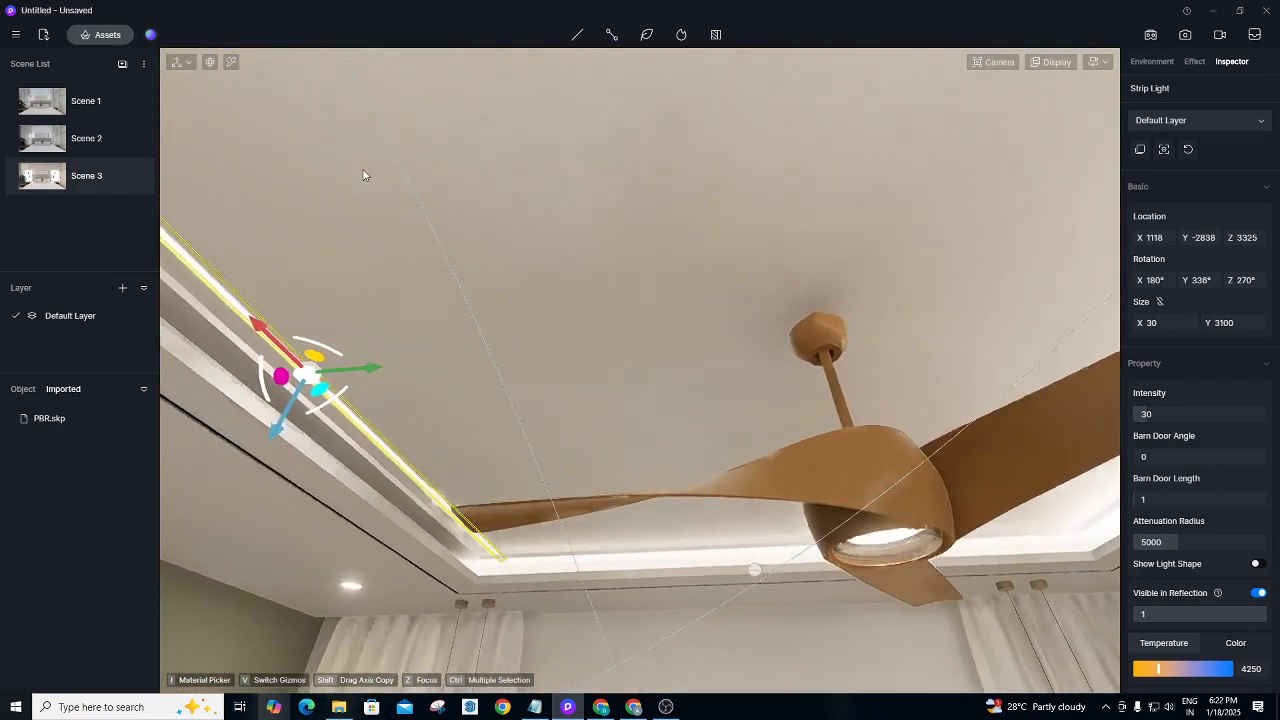
pyautogui.press('a')
pyautogui.press('a')
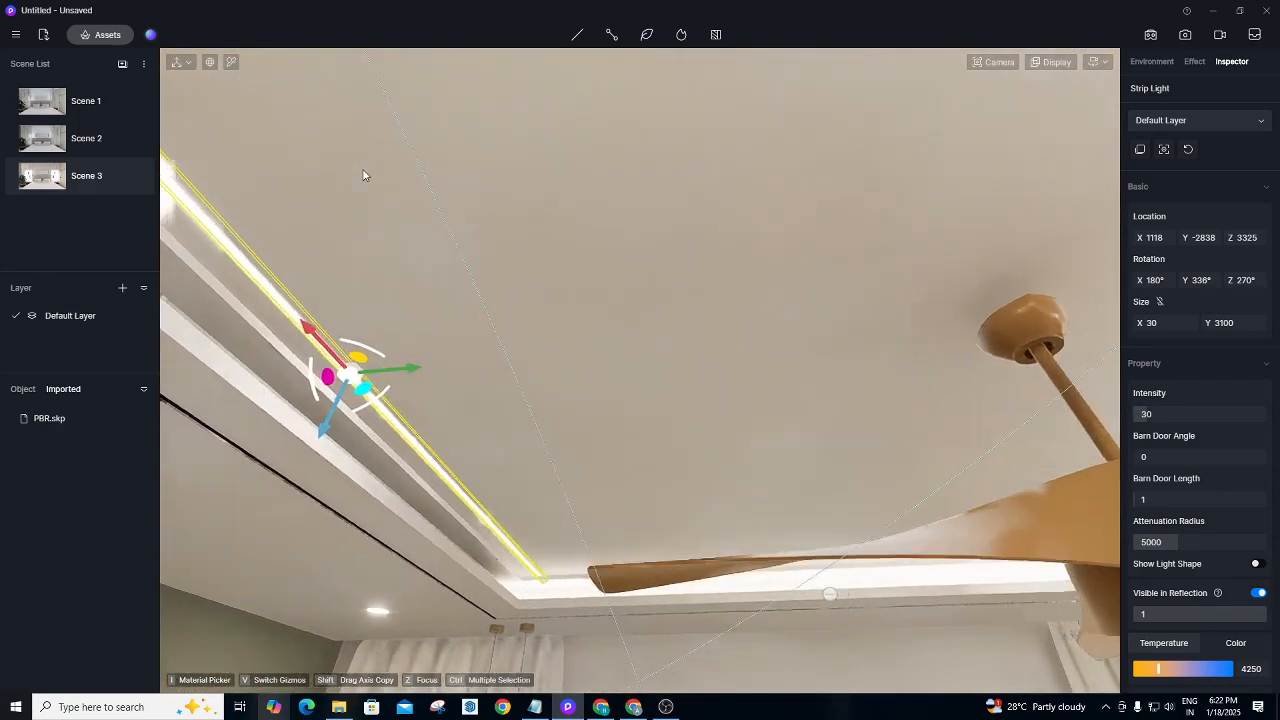
pyautogui.press('a')
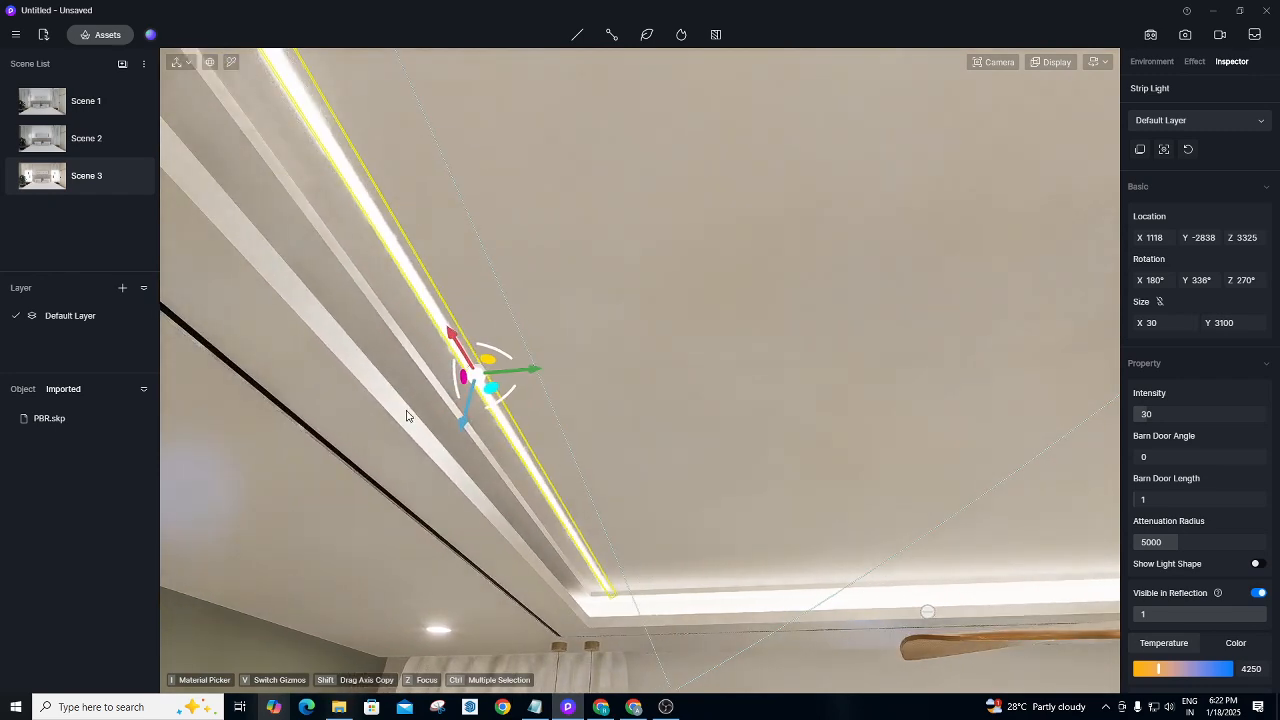
pyautogui.moveTo(466, 431); pyautogui.dragTo(449, 460)
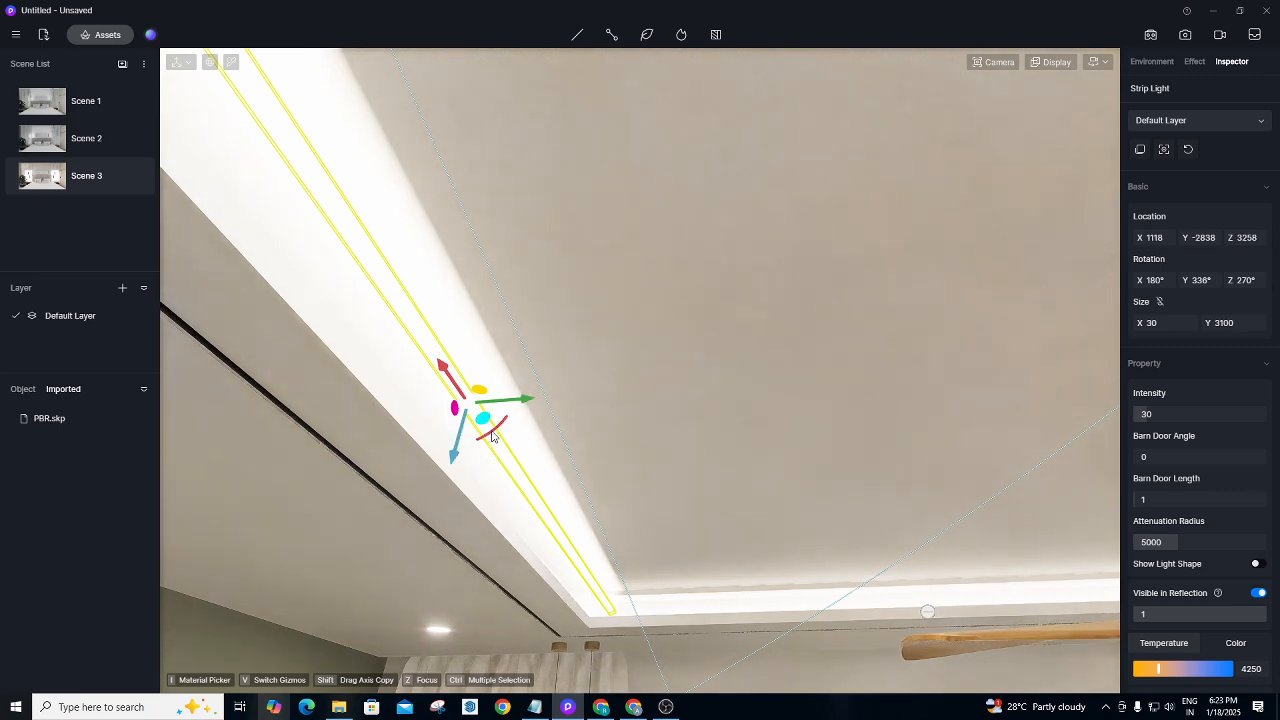
# Rotate the green-wall-side strip light to Y 66°, shift it into the cove at Y location -3005, and return to Scene 3.
pyautogui.moveTo(491, 436); pyautogui.dragTo(418, 440)
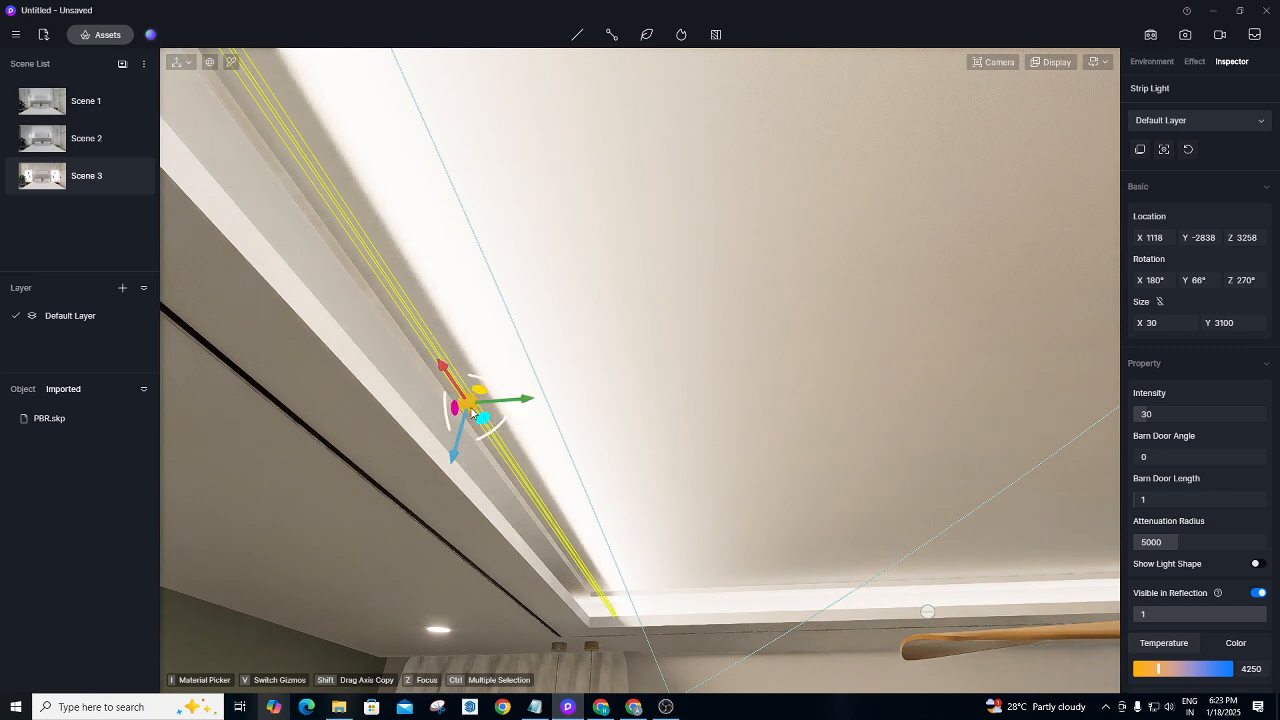
pyautogui.moveTo(519, 408); pyautogui.dragTo(434, 397)
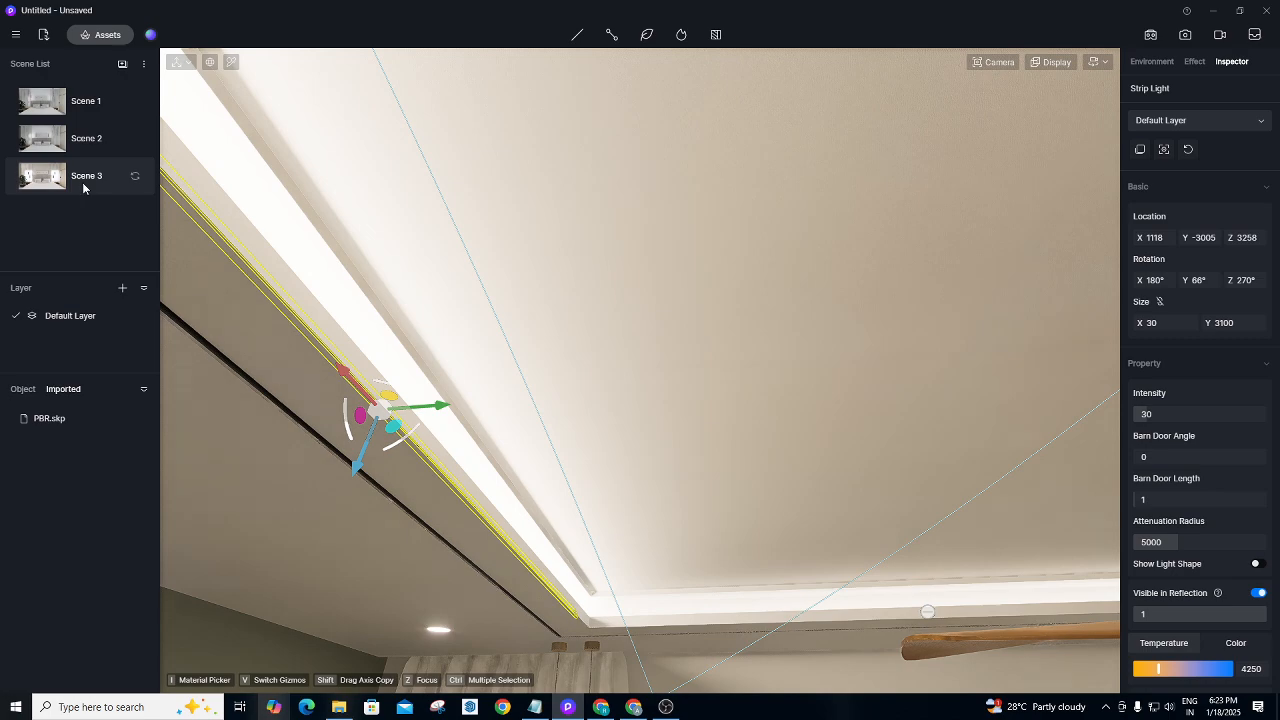
pyautogui.click(118, 184)
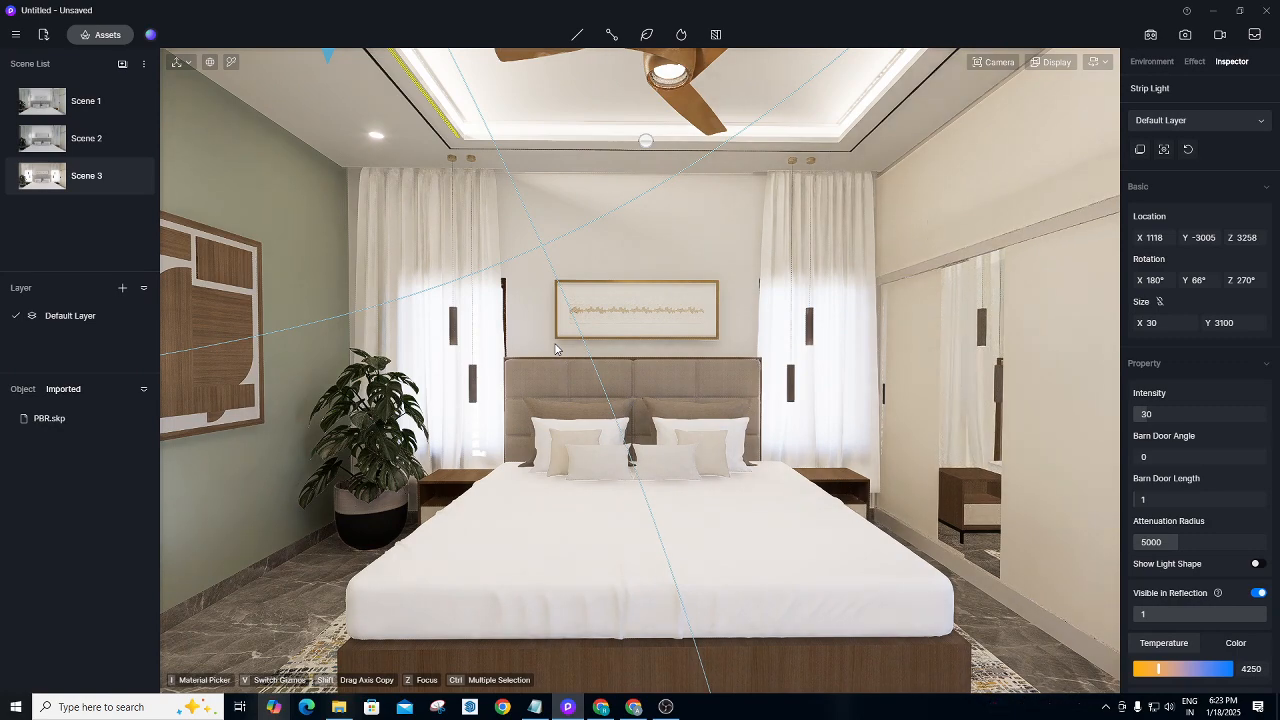
pyautogui.click(231, 61)
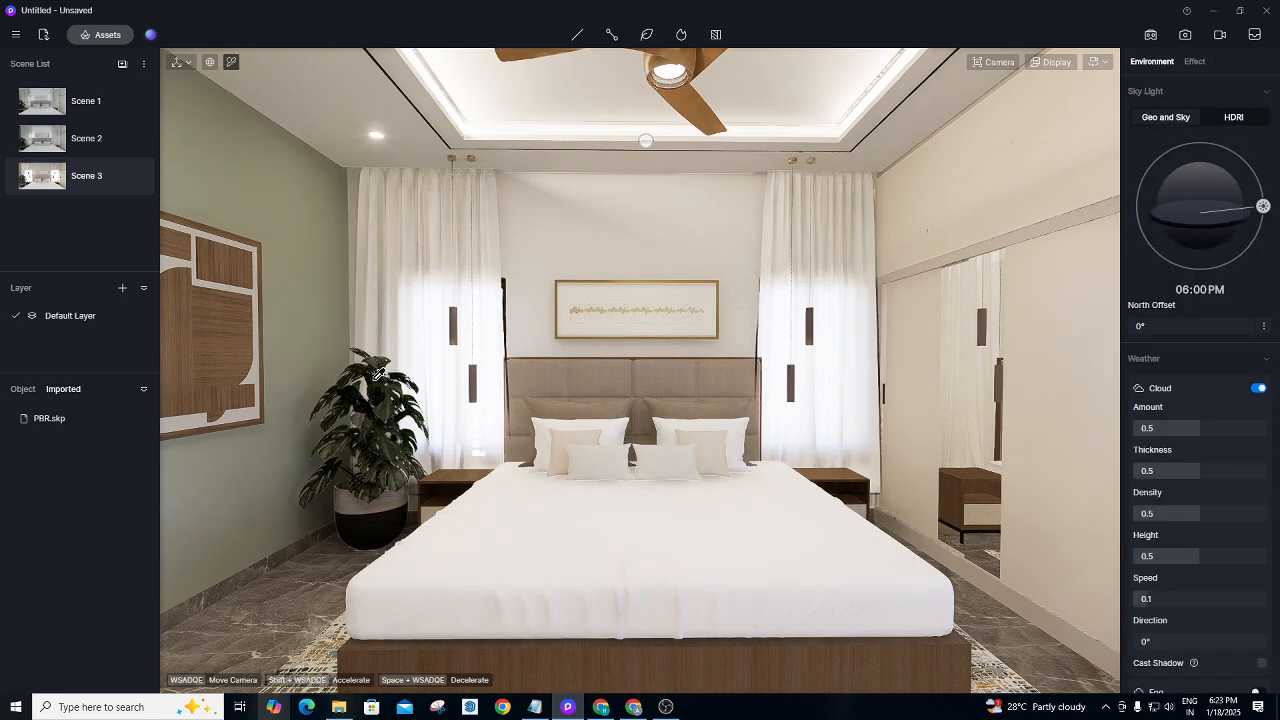
pyautogui.click(390, 401)
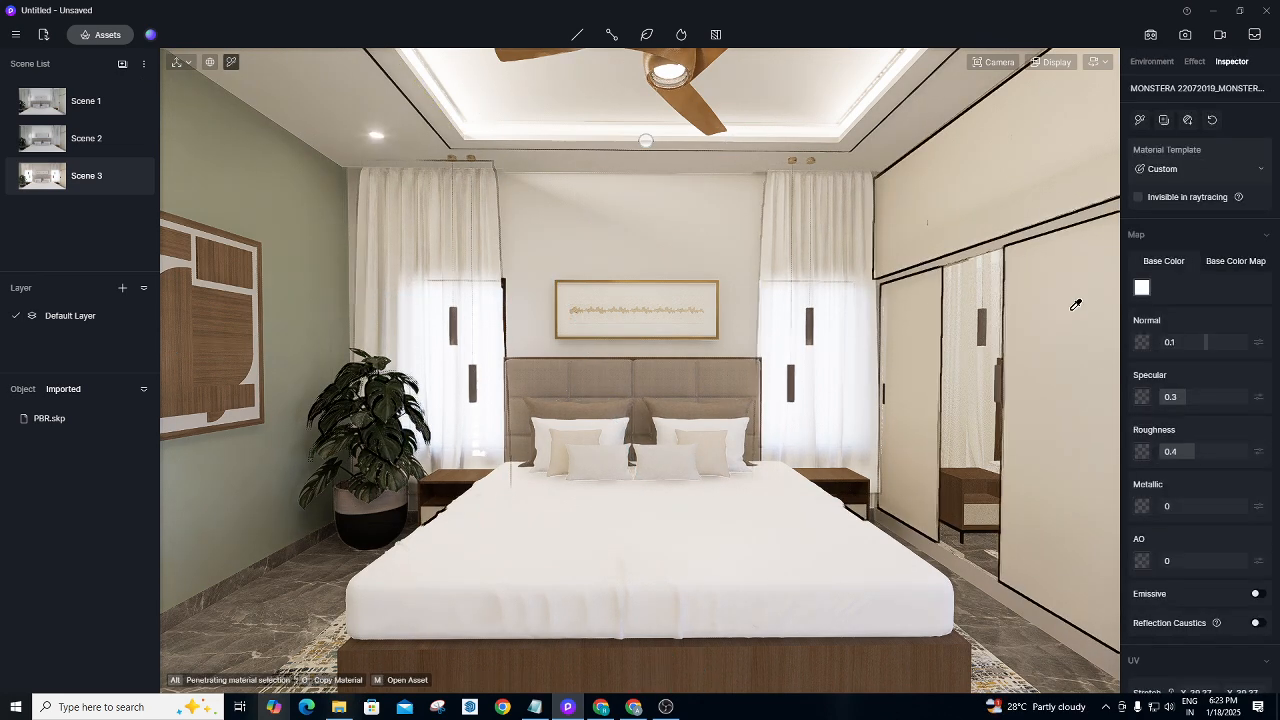
pyautogui.click(1142, 289)
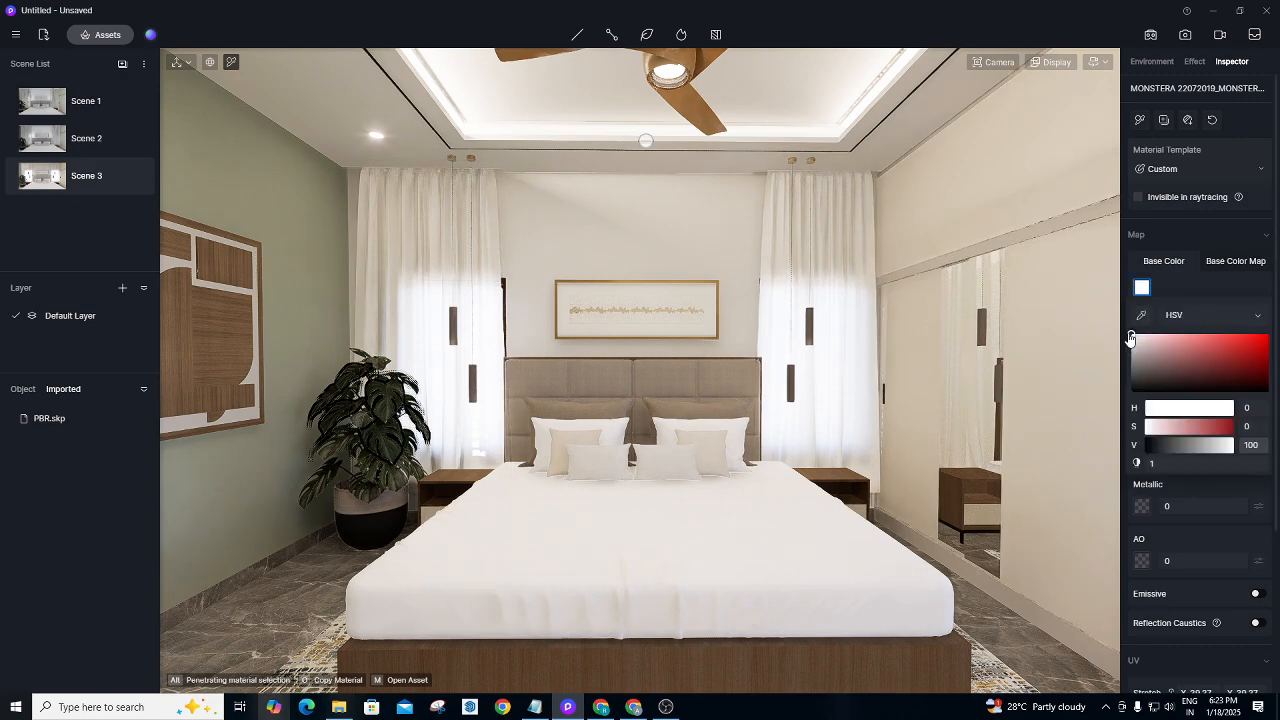
pyautogui.moveTo(1131, 340)
pyautogui.mouseDown()
pyautogui.moveTo(1125, 357)
pyautogui.moveTo(1131, 334)
pyautogui.mouseUp()
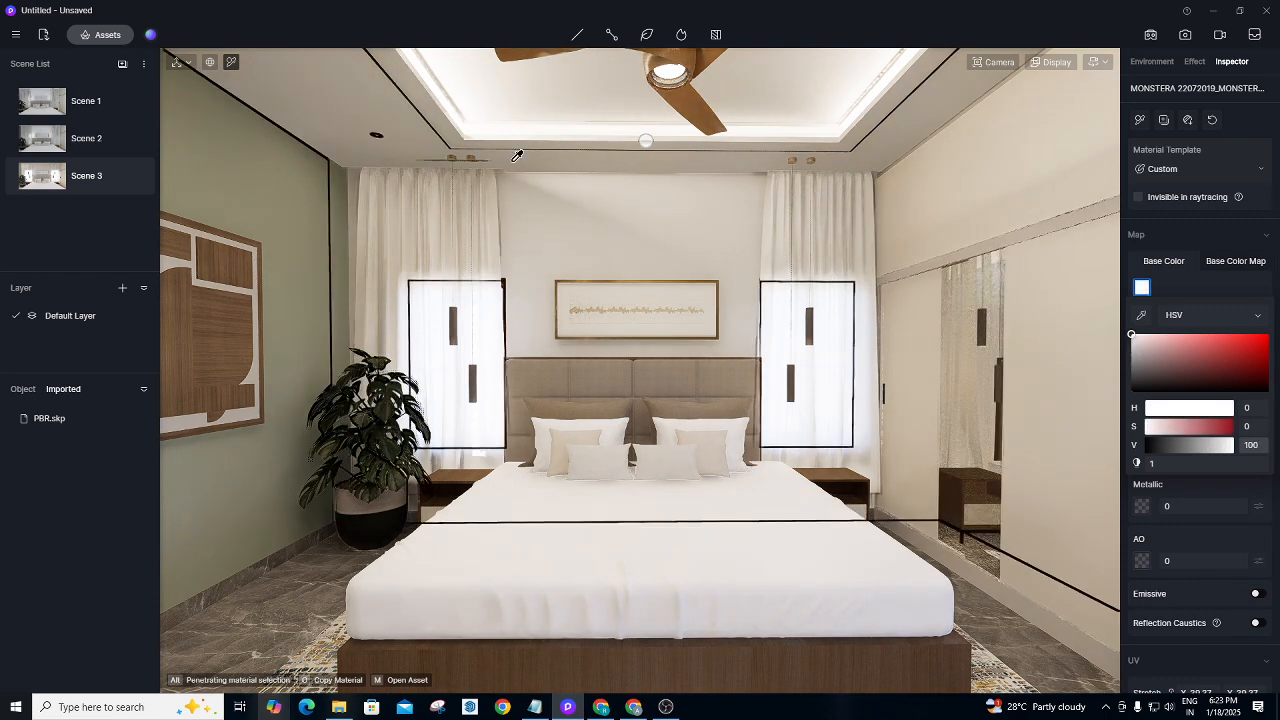
pyautogui.click(1139, 120)
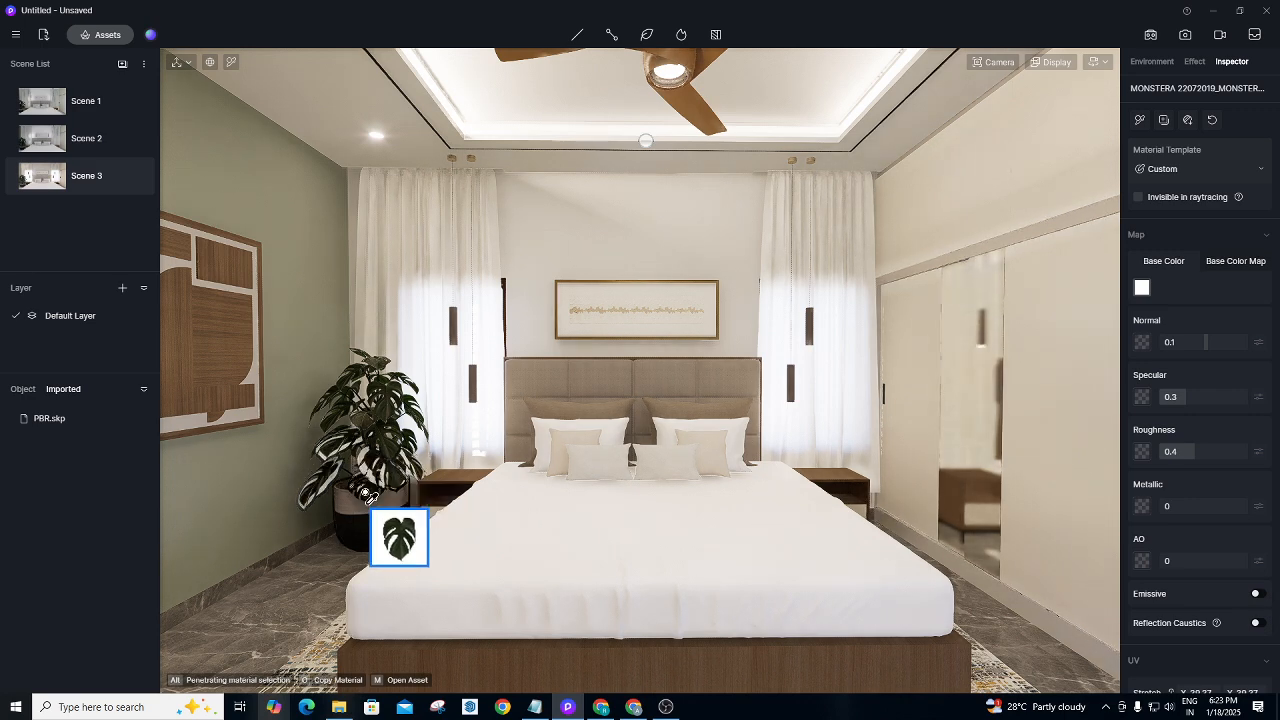
pyautogui.click(345, 455)
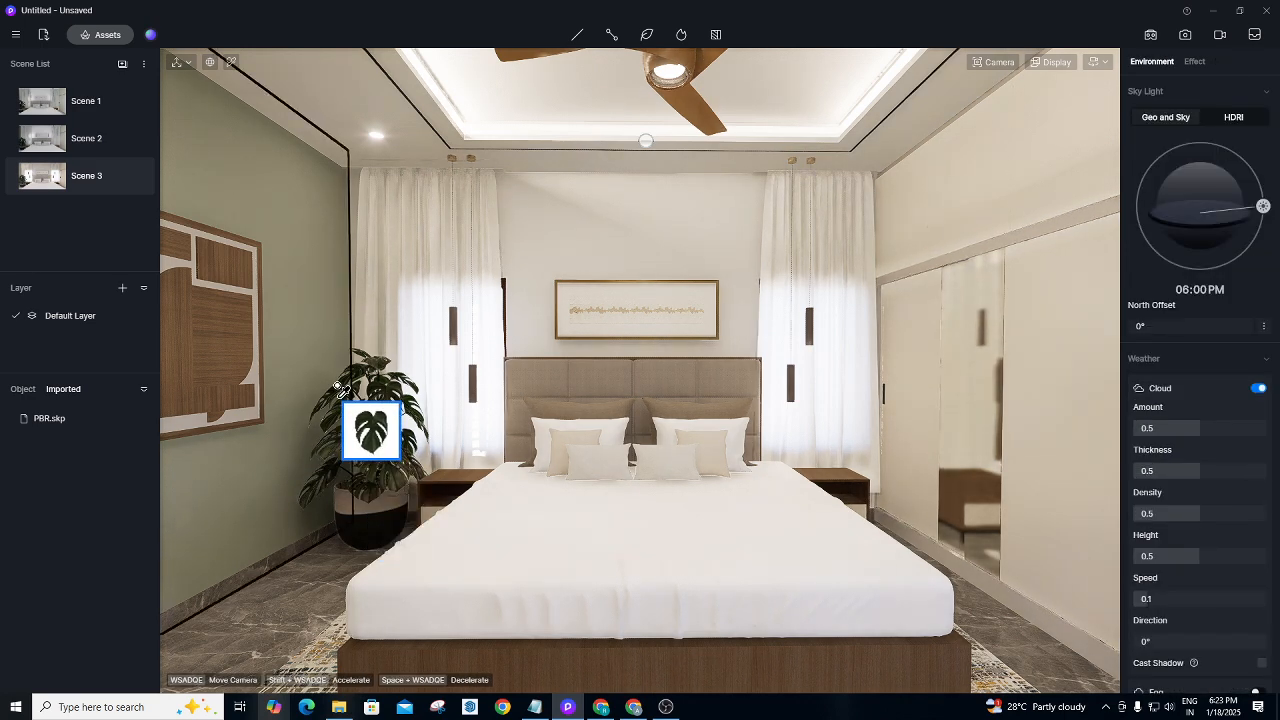
# Pick the monstera plant's upper leaf material and darken its base color to an HSV value of 70.
pyautogui.click(231, 63)
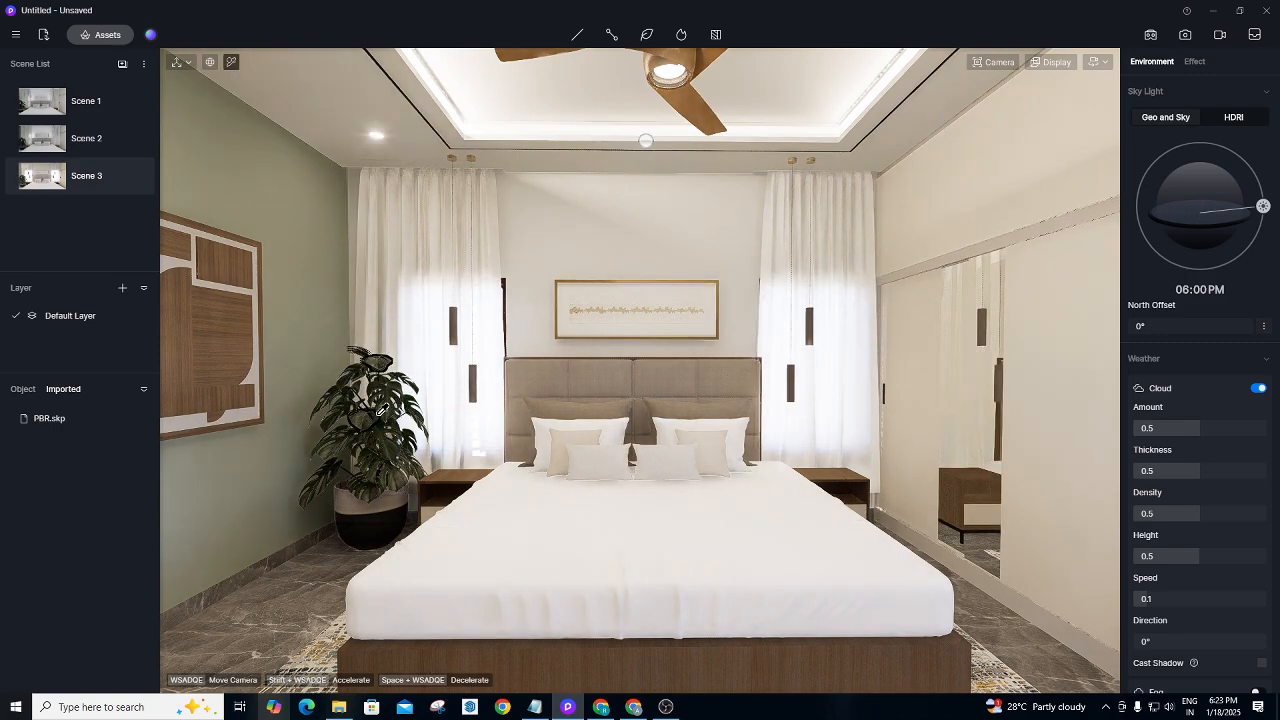
pyautogui.click(386, 405)
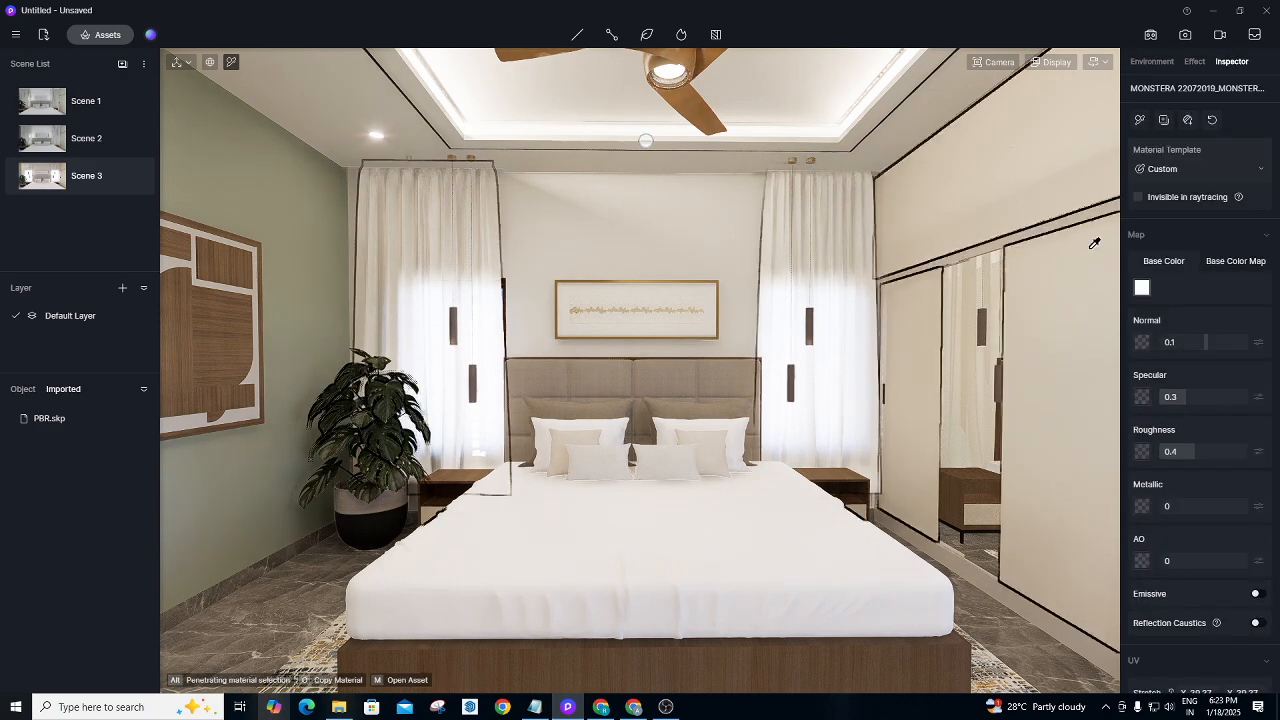
pyautogui.click(1142, 289)
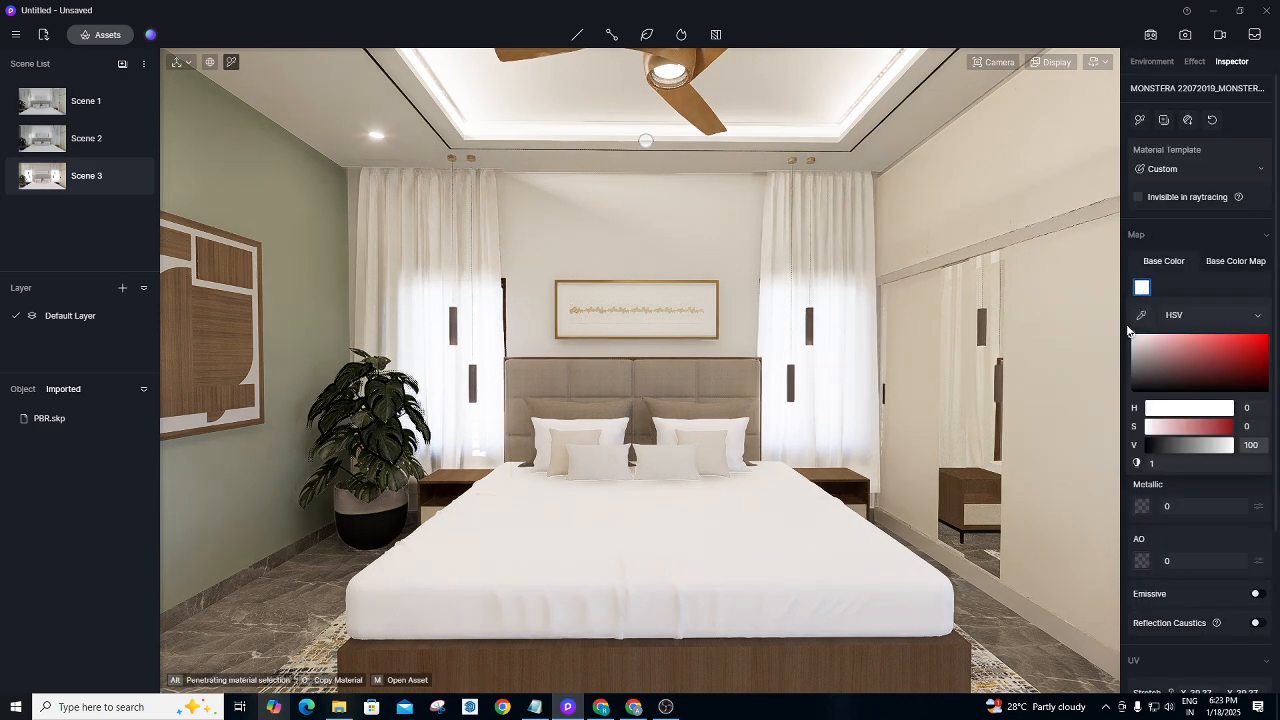
pyautogui.moveTo(1128, 329); pyautogui.dragTo(1123, 350)
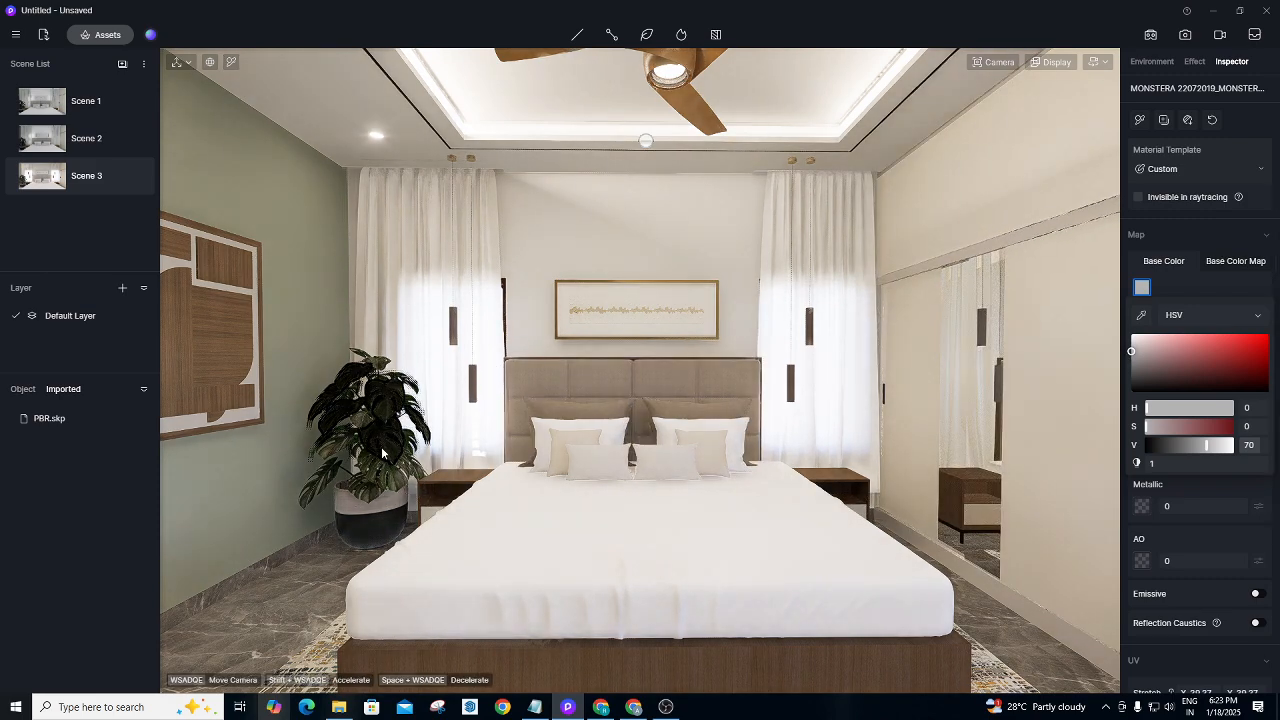
# Pick the monstera's other leaf material near the pot and darken its base color to an HSV value of 62.
pyautogui.click(232, 64)
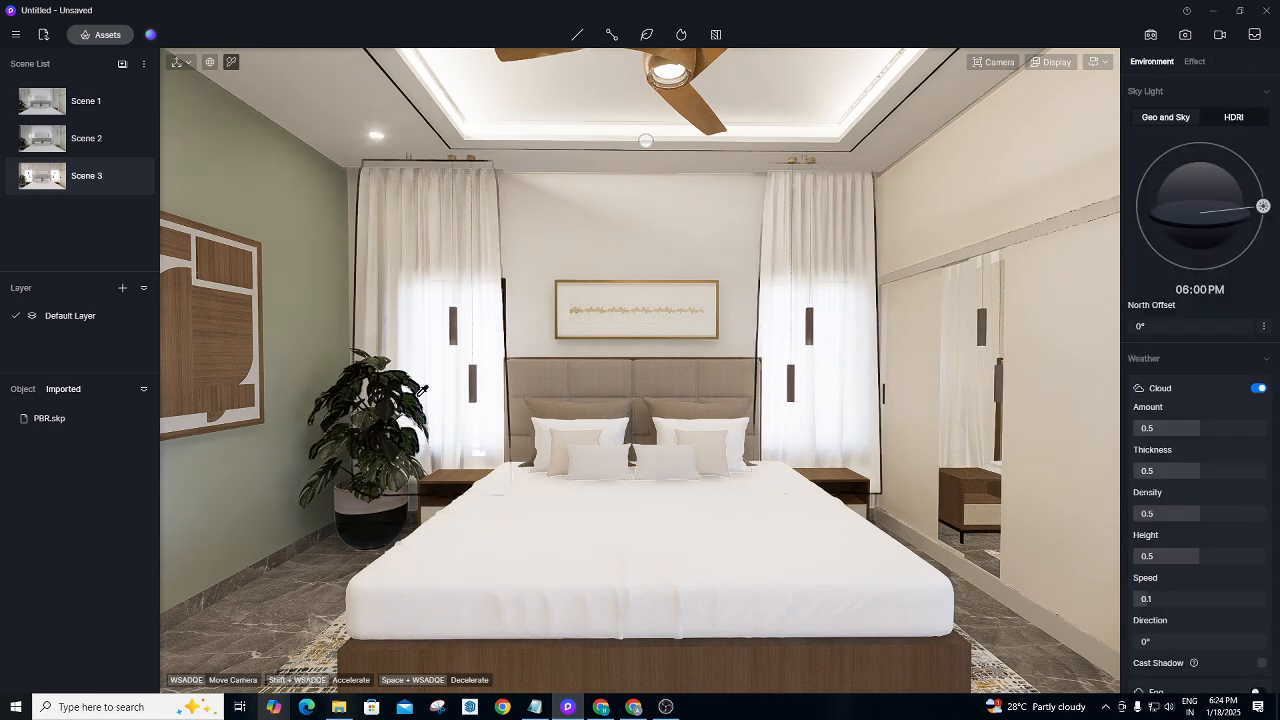
pyautogui.click(398, 479)
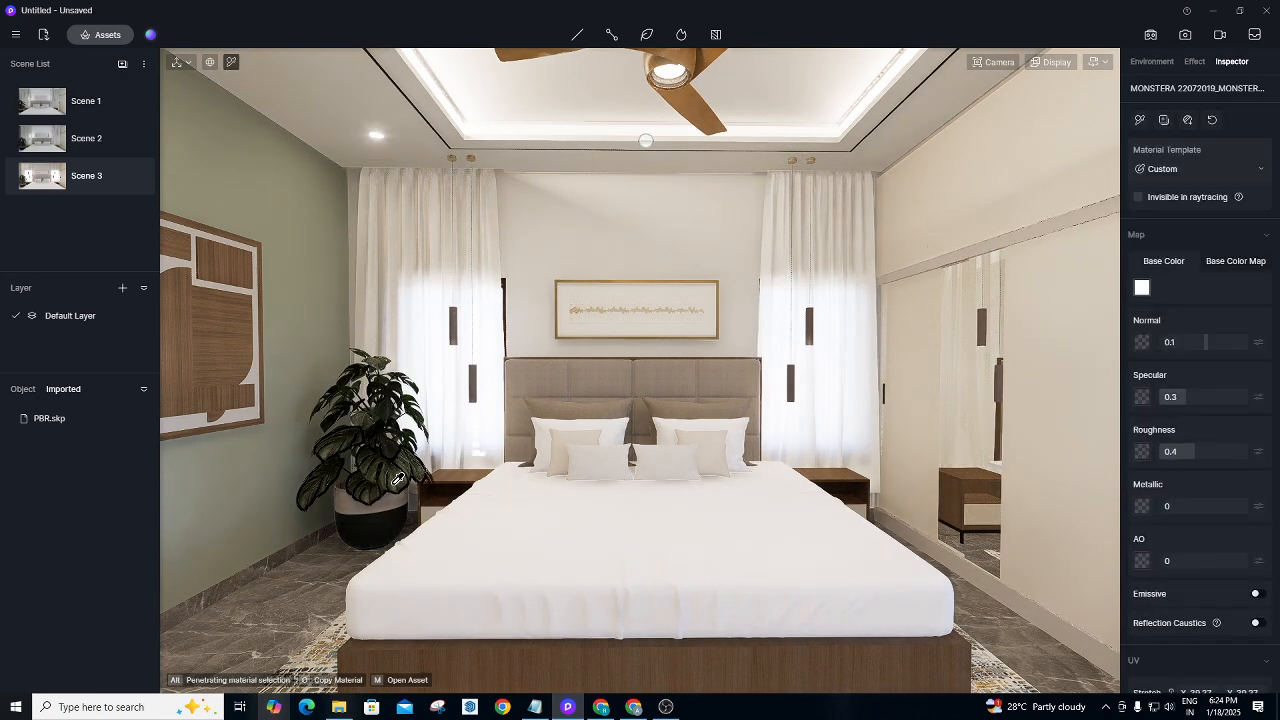
pyautogui.click(1143, 289)
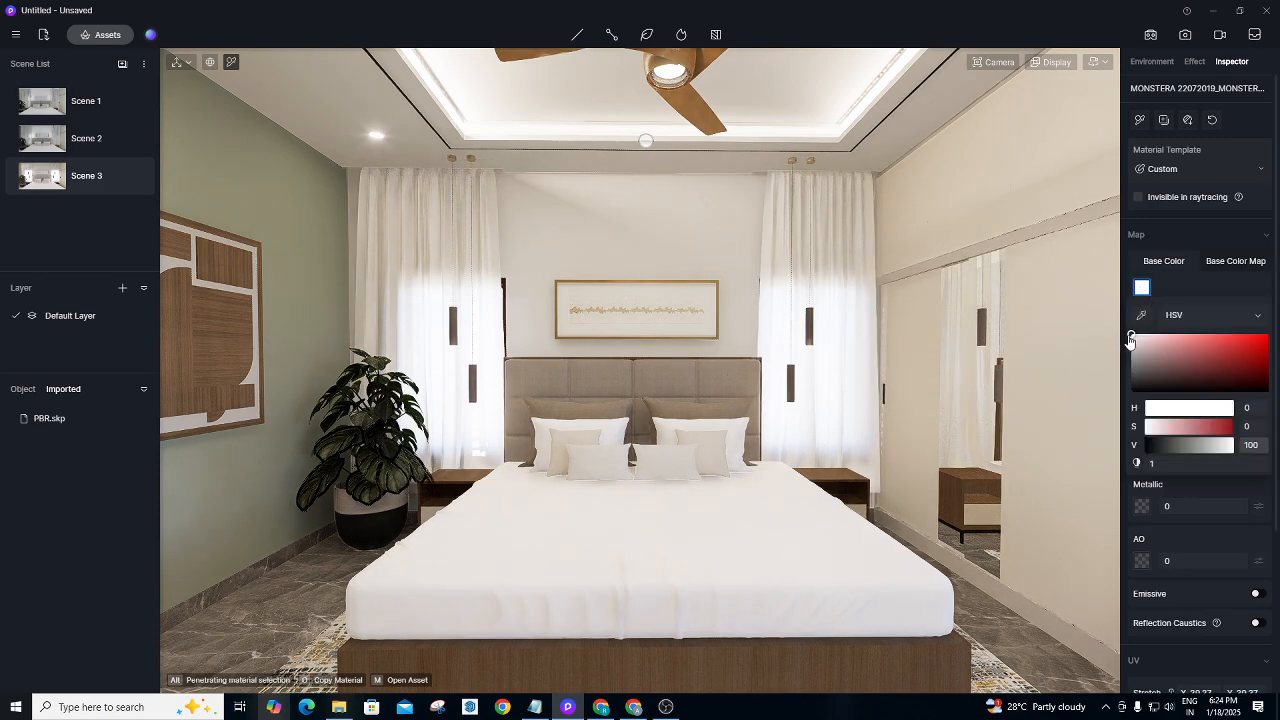
pyautogui.moveTo(1131, 335); pyautogui.dragTo(1132, 360)
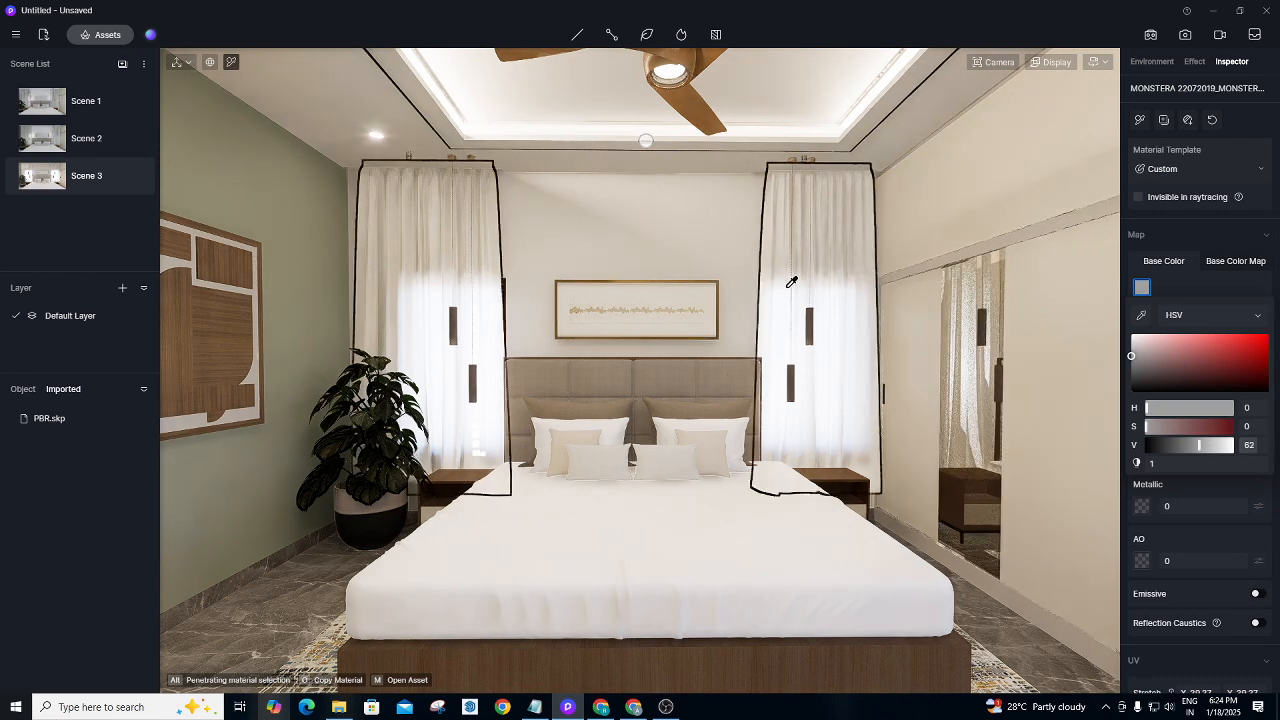
pyautogui.press('Escape')
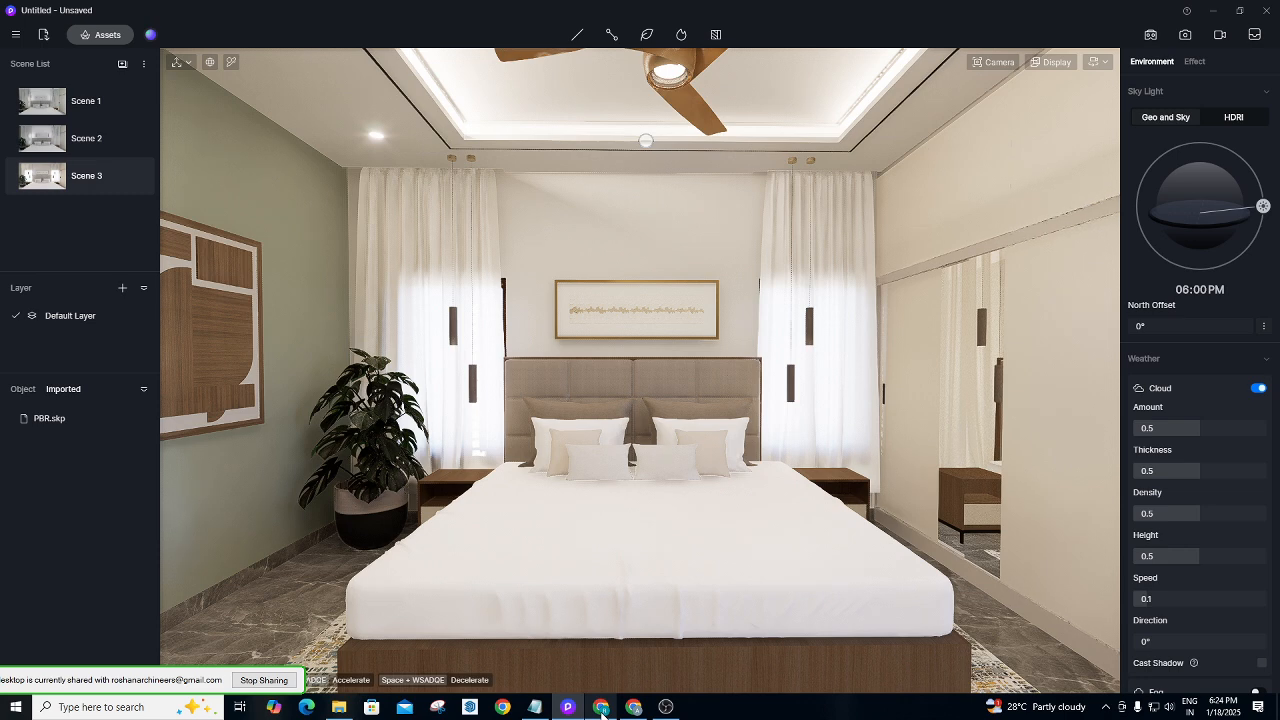
# Browse the Ceramic category of the online material library with the wardrobe side of the room in view, and close the library.
pyautogui.click(646, 261)
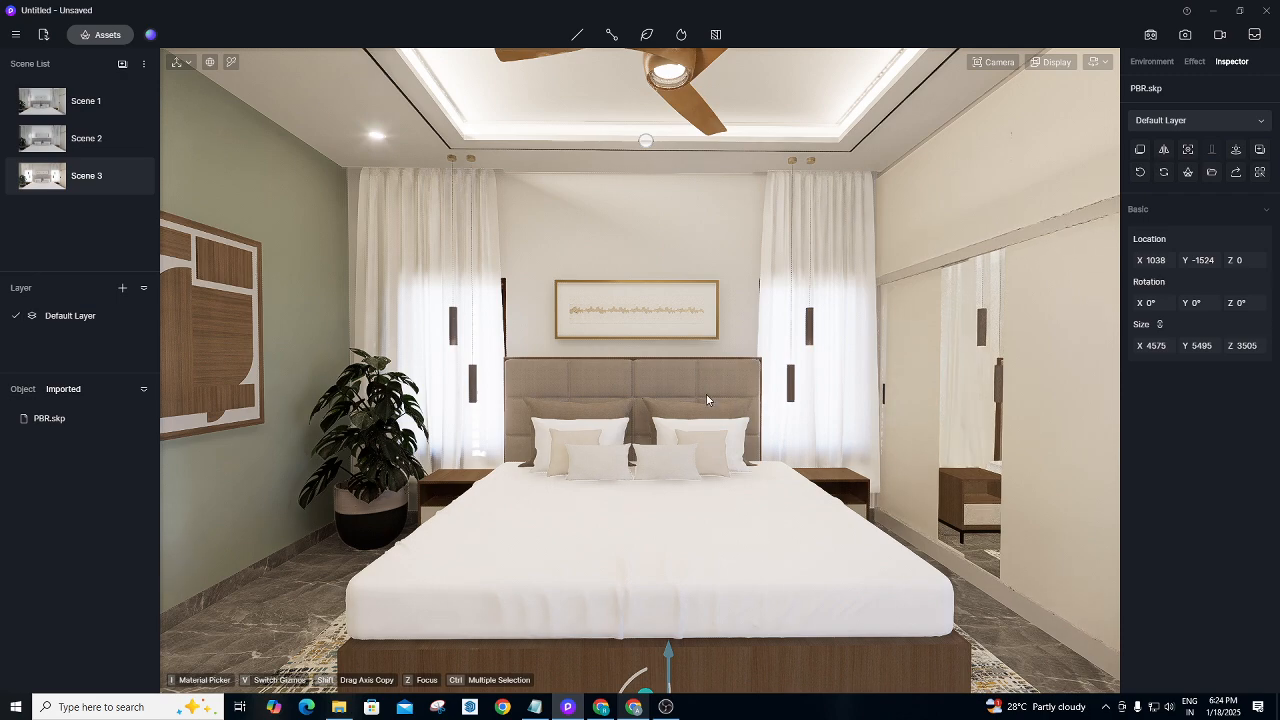
pyautogui.moveTo(435, 302); pyautogui.dragTo(972, 348, button='right')
pyautogui.press('w')
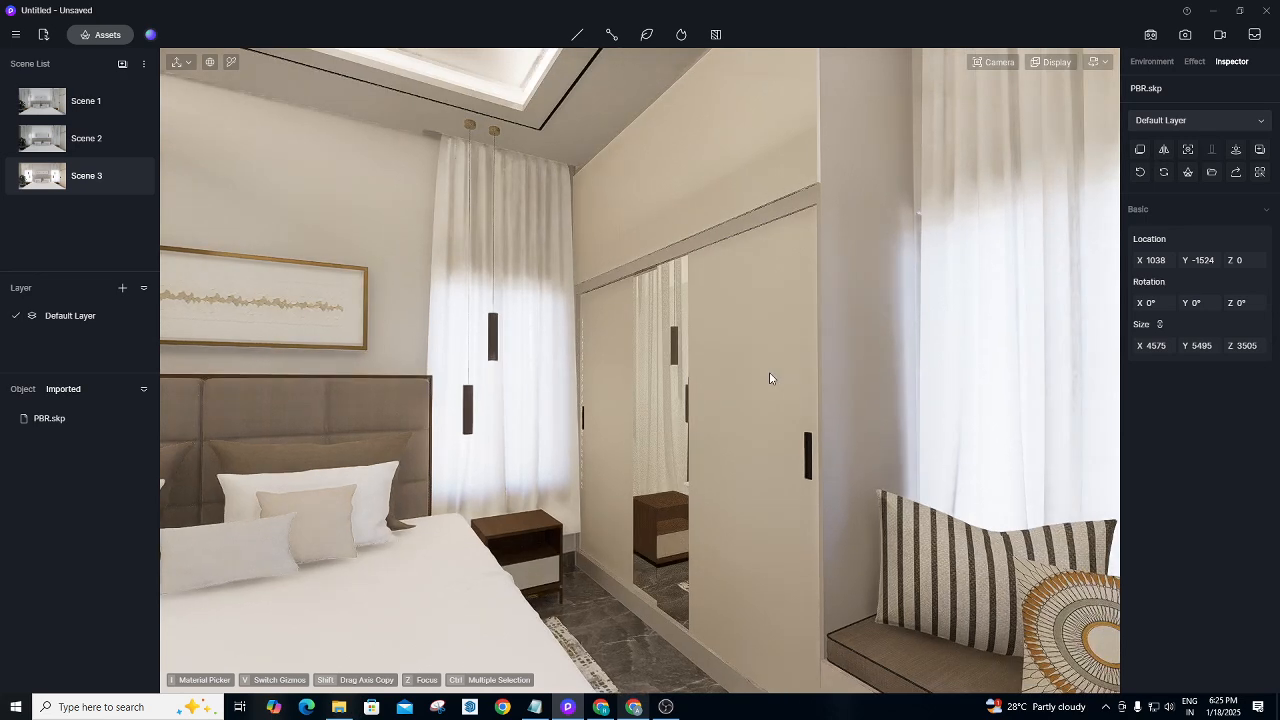
pyautogui.moveTo(769, 372); pyautogui.dragTo(965, 353, button='right')
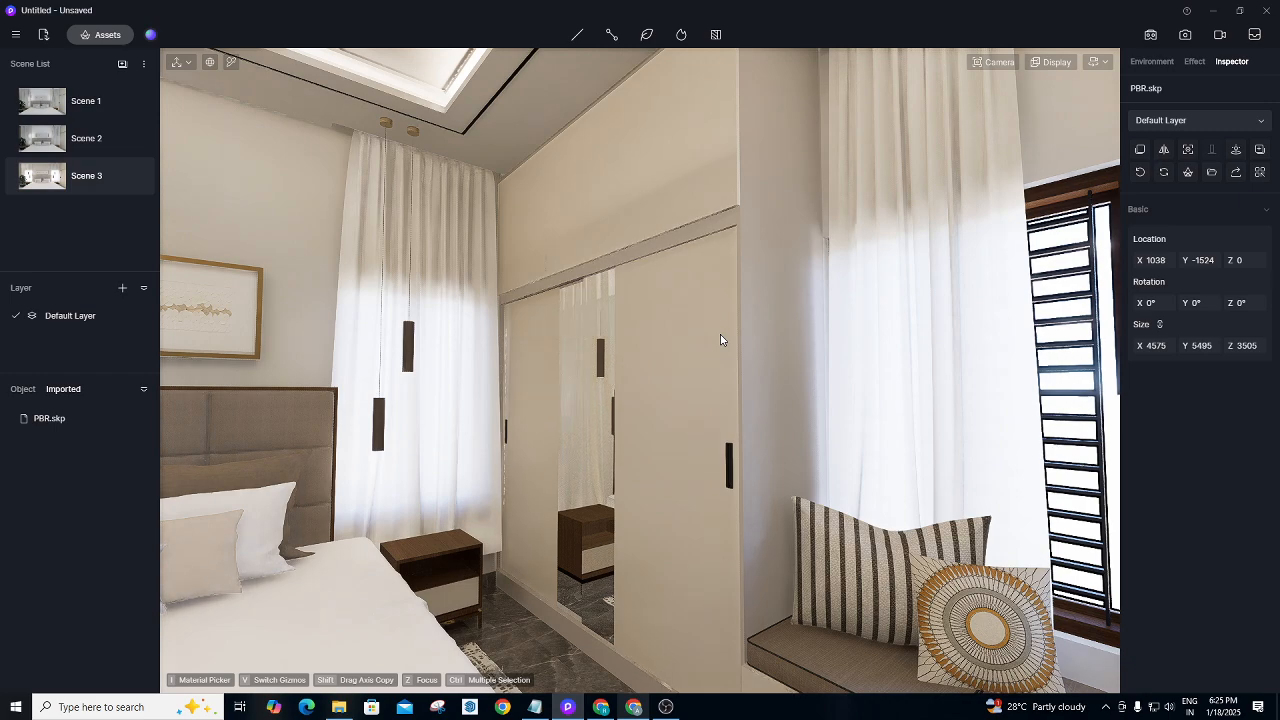
pyautogui.click(108, 35)
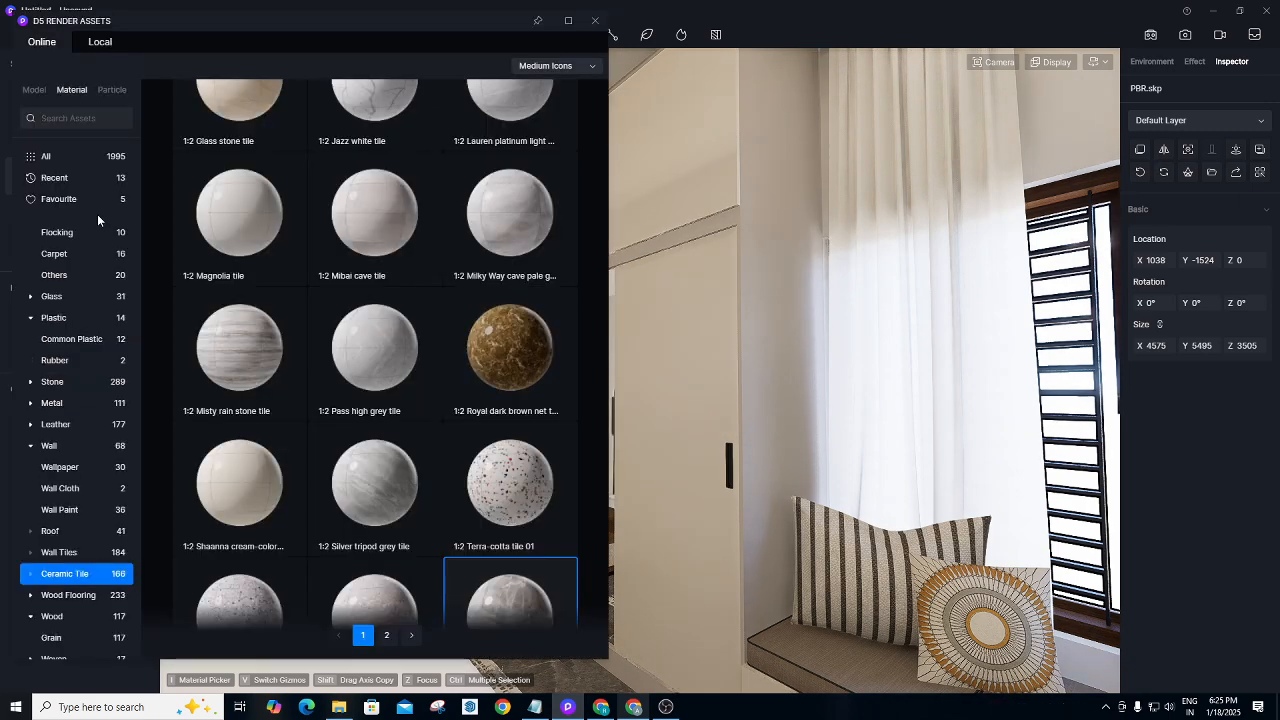
pyautogui.moveTo(136, 350); pyautogui.dragTo(138, 218)
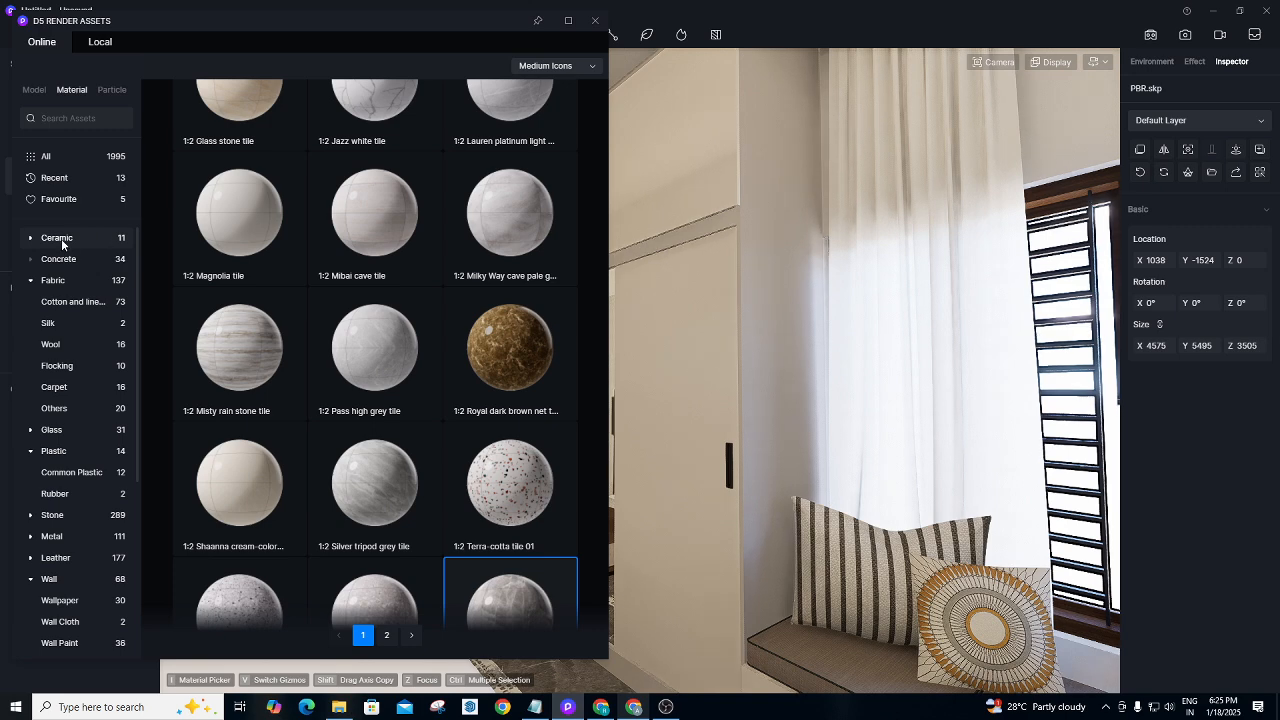
pyautogui.click(90, 237)
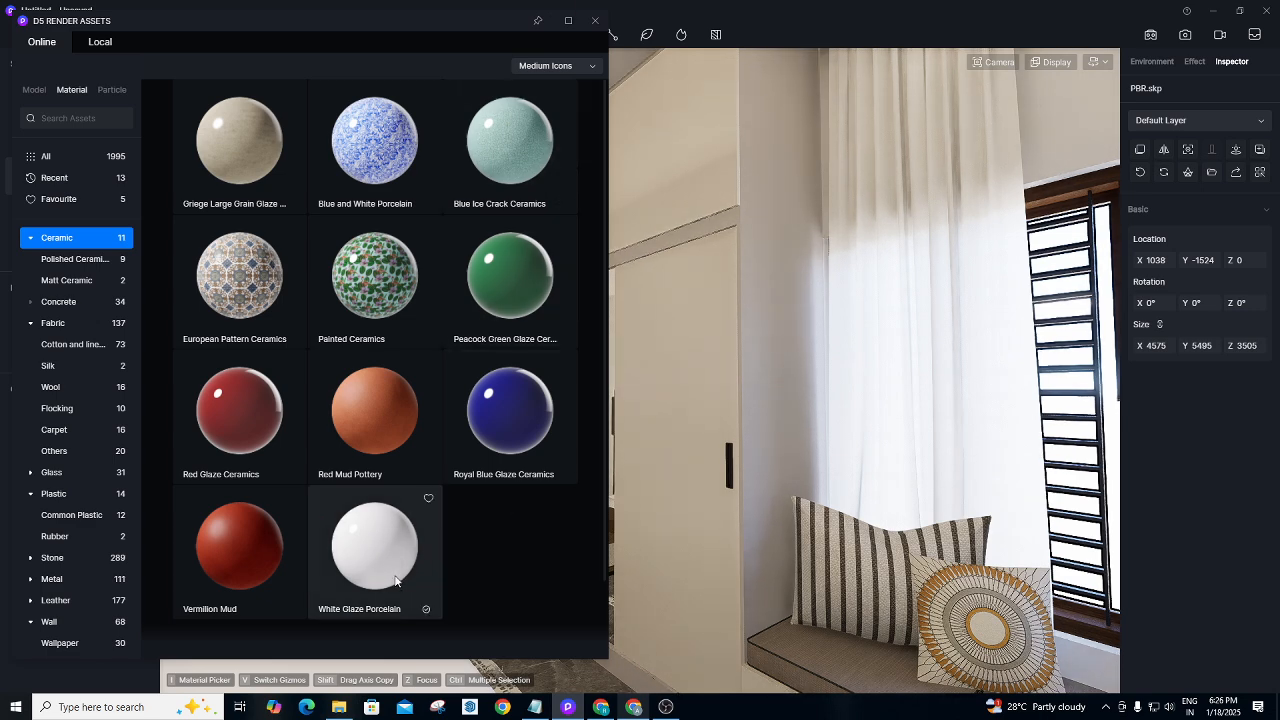
pyautogui.click(595, 20)
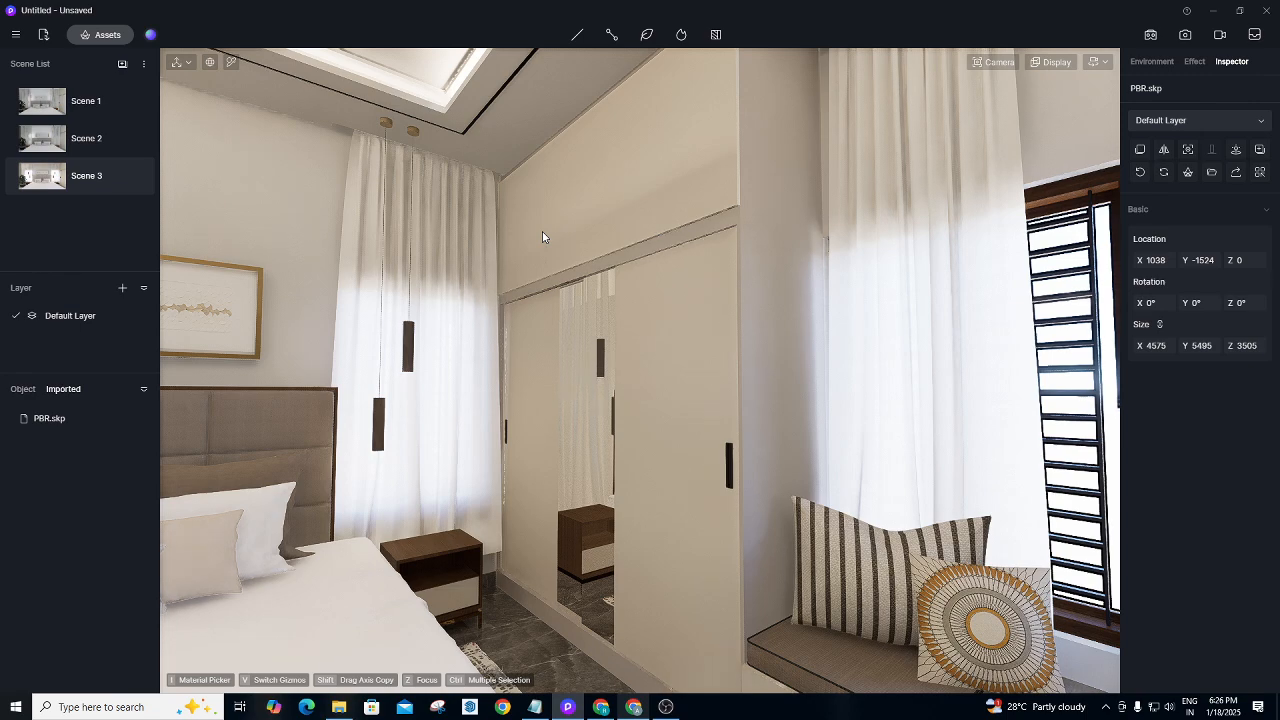
# Select the wardrobe-side strip light in the ceiling cove, rotate it to Y 347°, and lower it to Z location 3237.
pyautogui.scroll(-3, 539, 219)
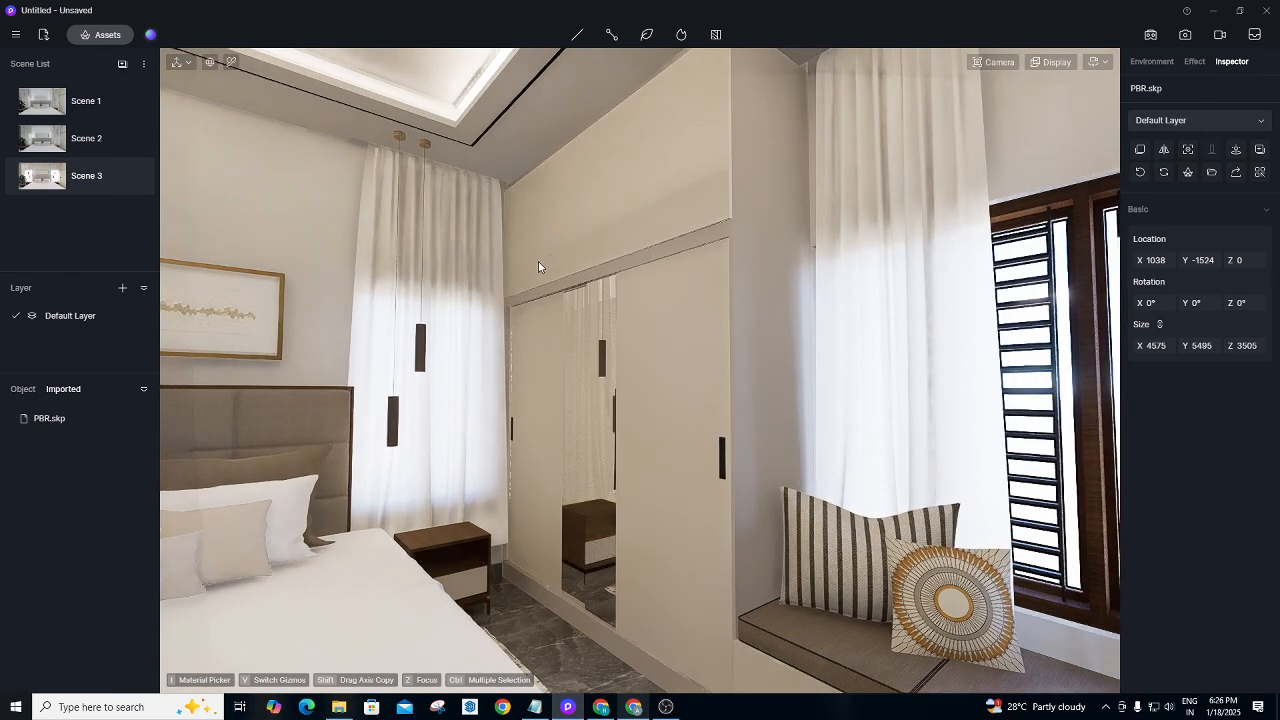
pyautogui.scroll(-1, 532, 278)
pyautogui.moveTo(509, 303); pyautogui.dragTo(769, 143, button='right')
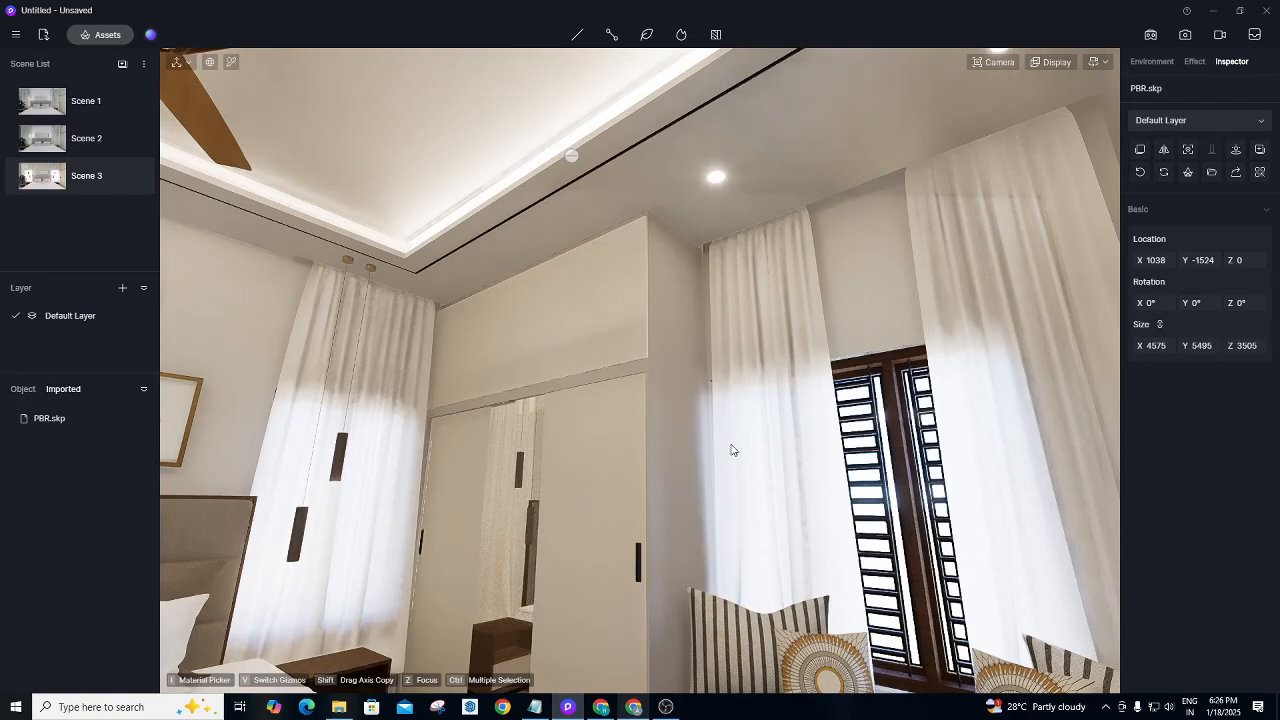
pyautogui.moveTo(662, 388); pyautogui.dragTo(729, 207, button='right')
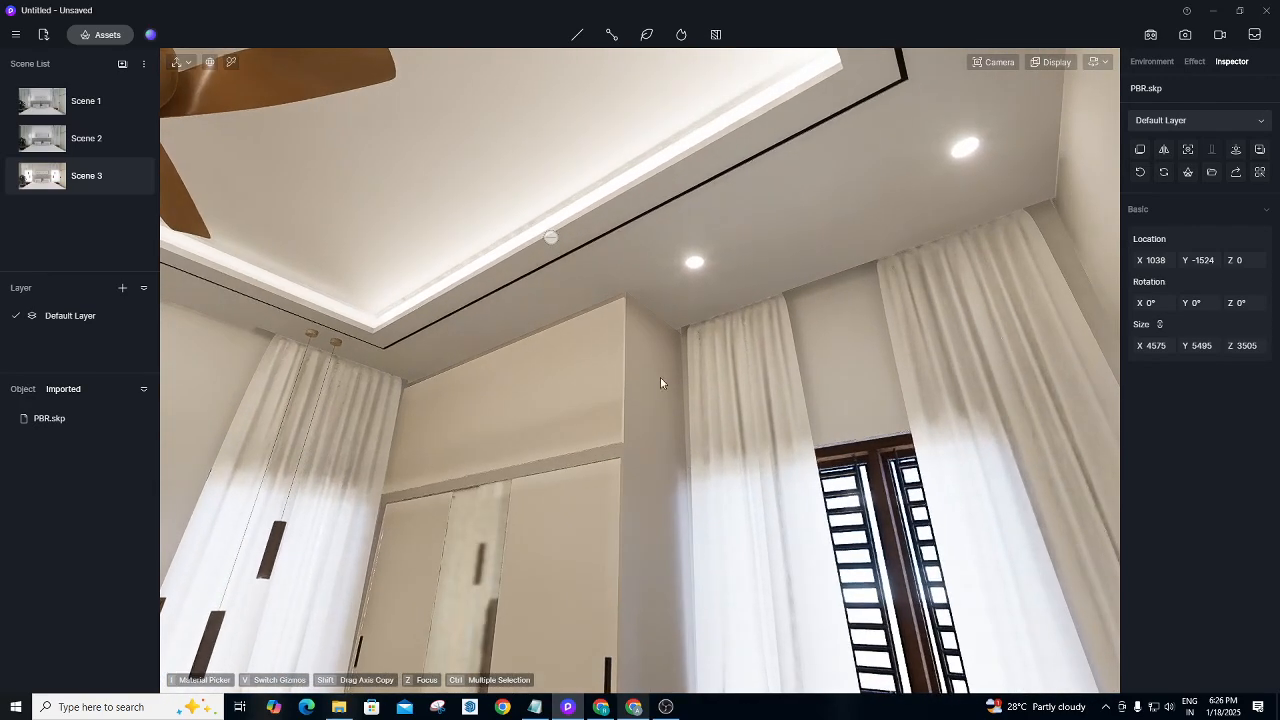
pyautogui.moveTo(660, 380); pyautogui.dragTo(560, 189, button='right')
pyautogui.scroll(2, 620, 343)
pyautogui.moveTo(603, 331); pyautogui.dragTo(570, 260, button='right')
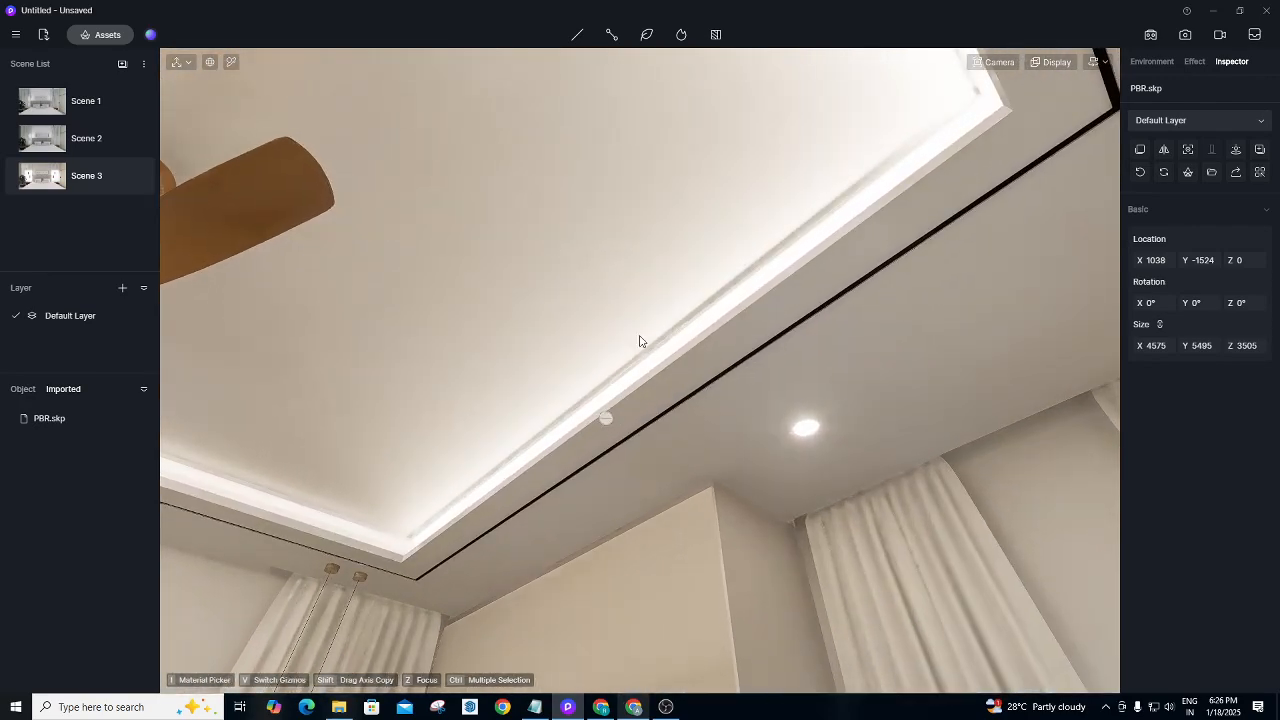
pyautogui.scroll(4, 643, 351)
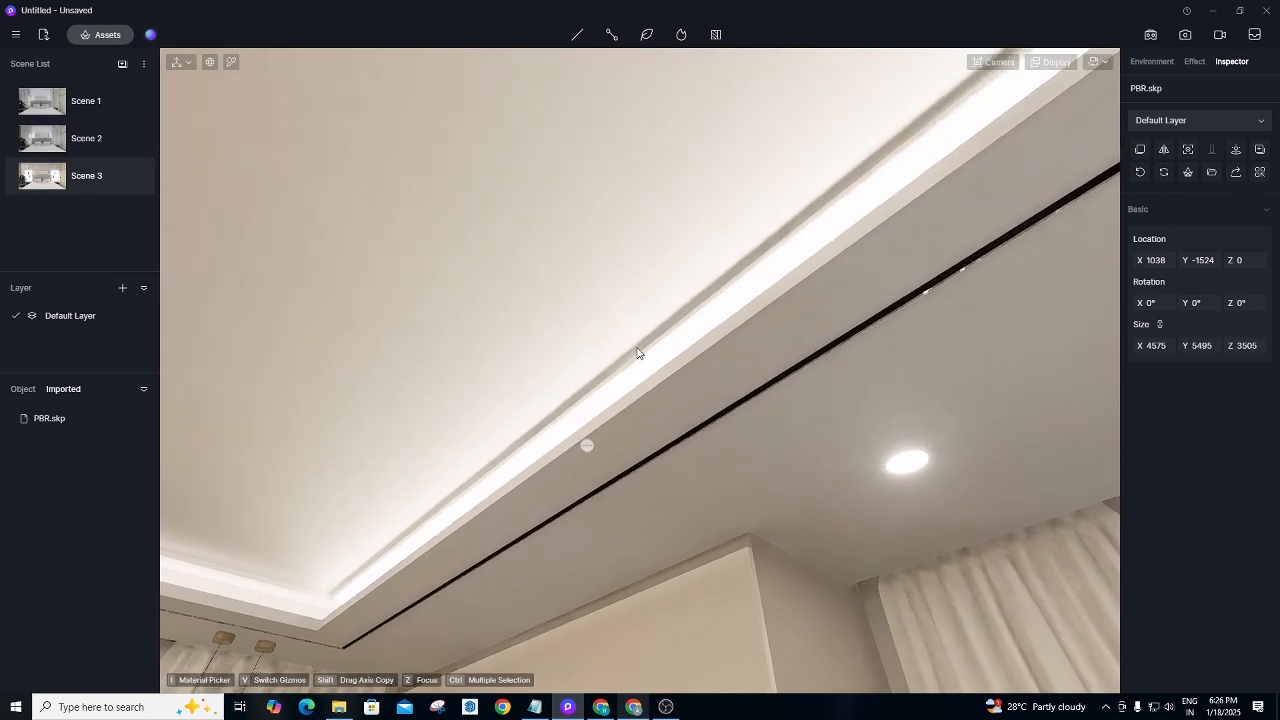
pyautogui.scroll(5, 637, 352)
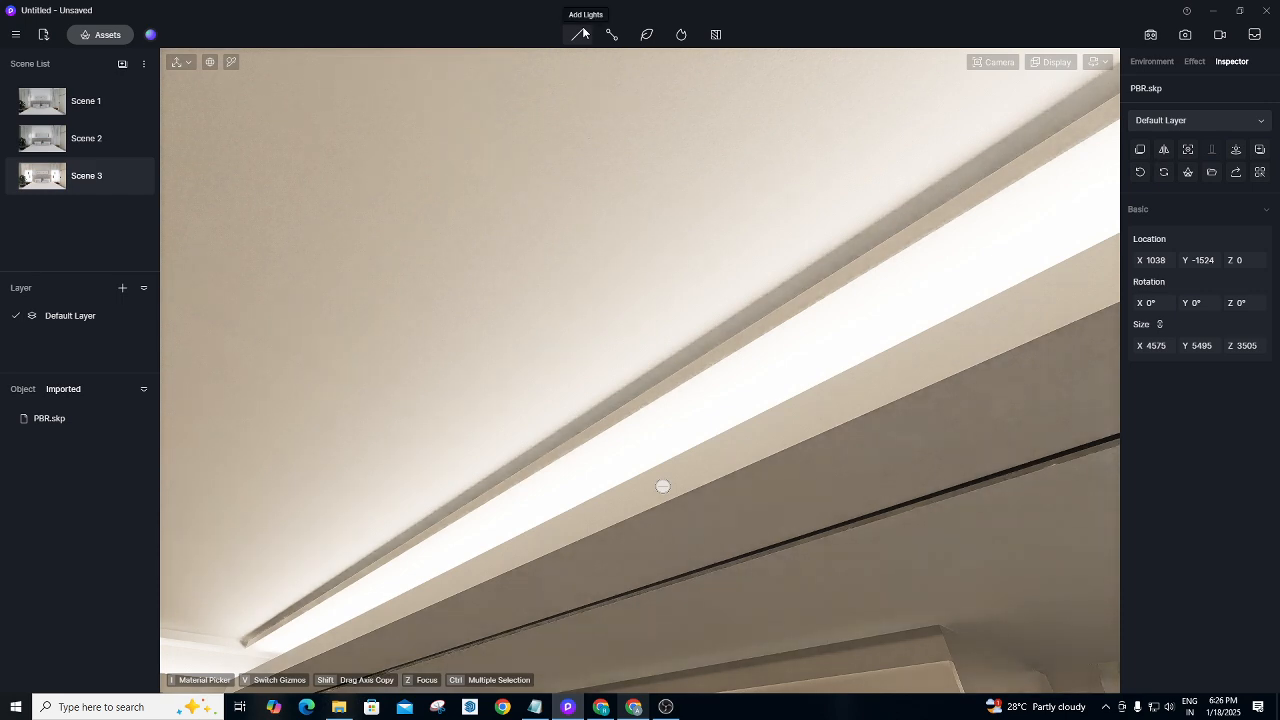
pyautogui.moveTo(463, 294); pyautogui.dragTo(1020, 426, button='right')
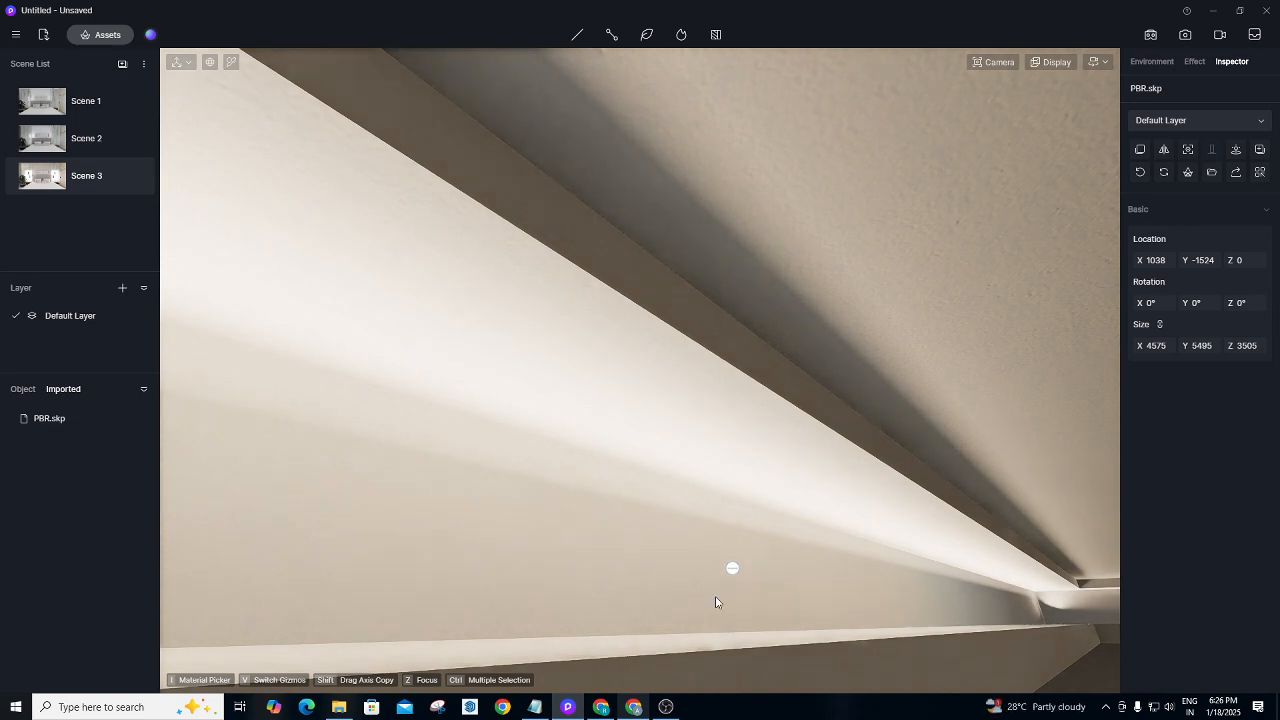
pyautogui.moveTo(749, 383); pyautogui.dragTo(825, 457, button='right')
pyautogui.scroll(3, 728, 474)
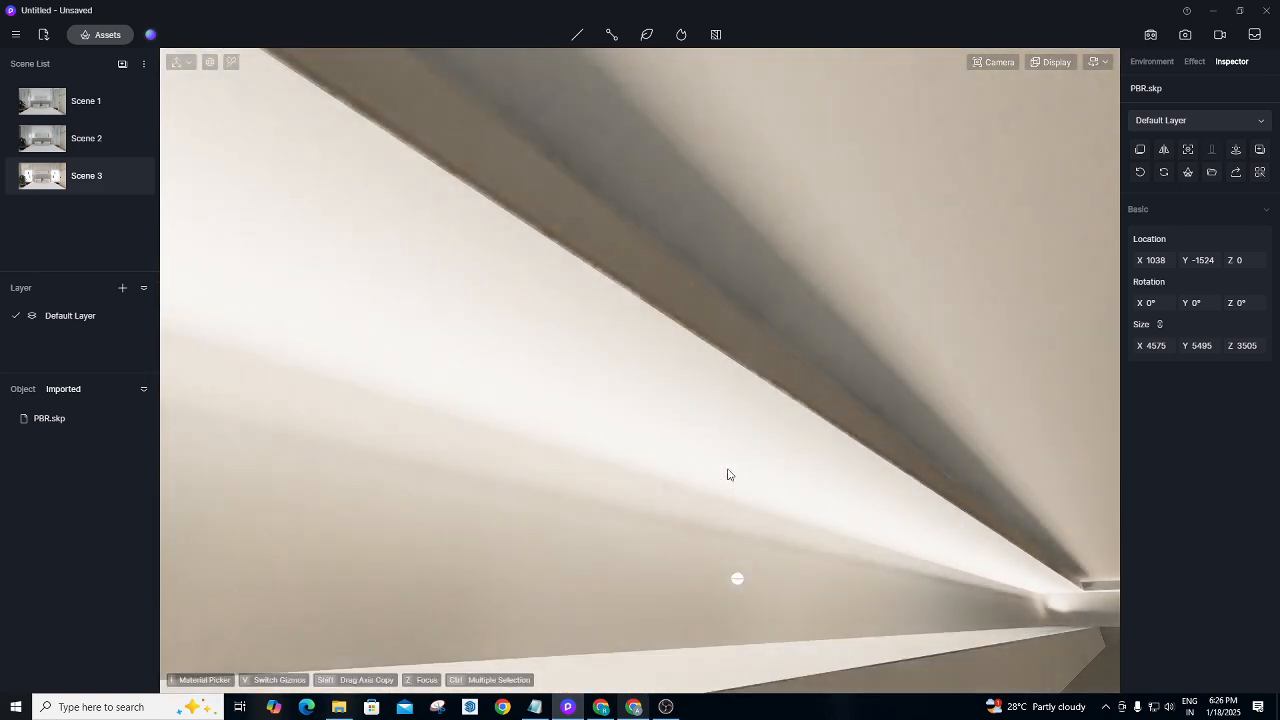
pyautogui.click(738, 578)
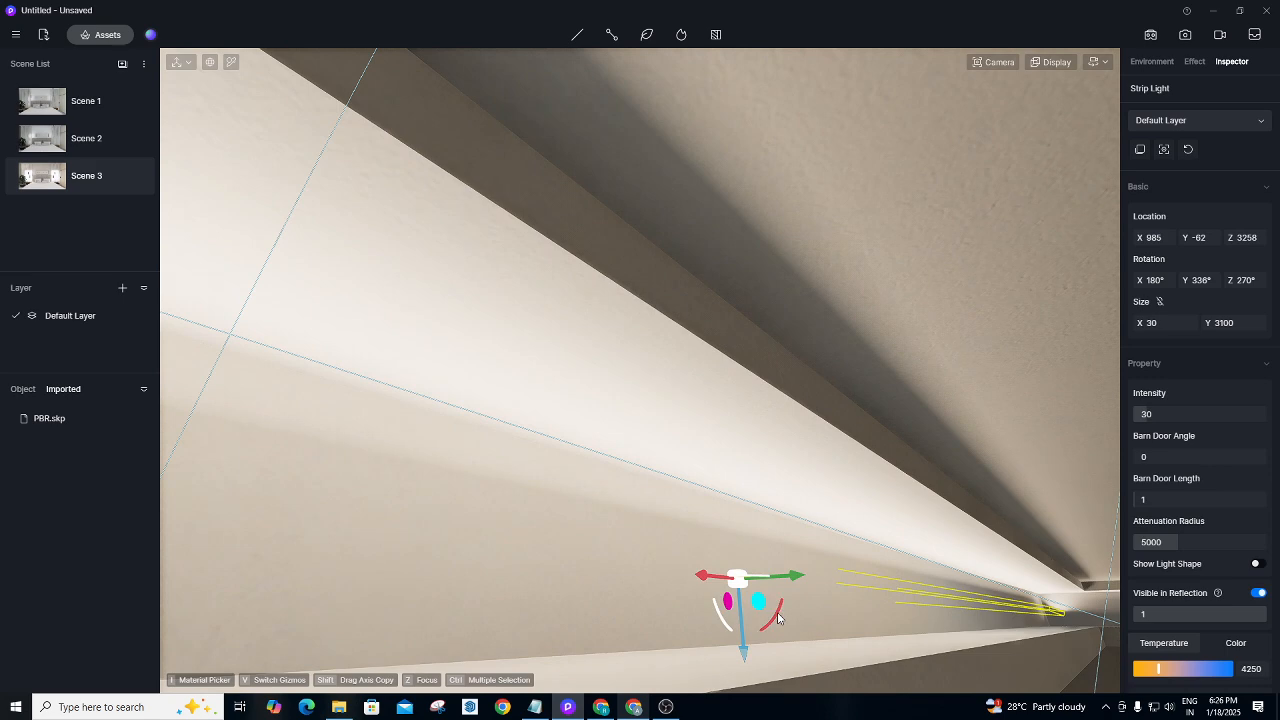
pyautogui.moveTo(777, 614); pyautogui.dragTo(751, 672)
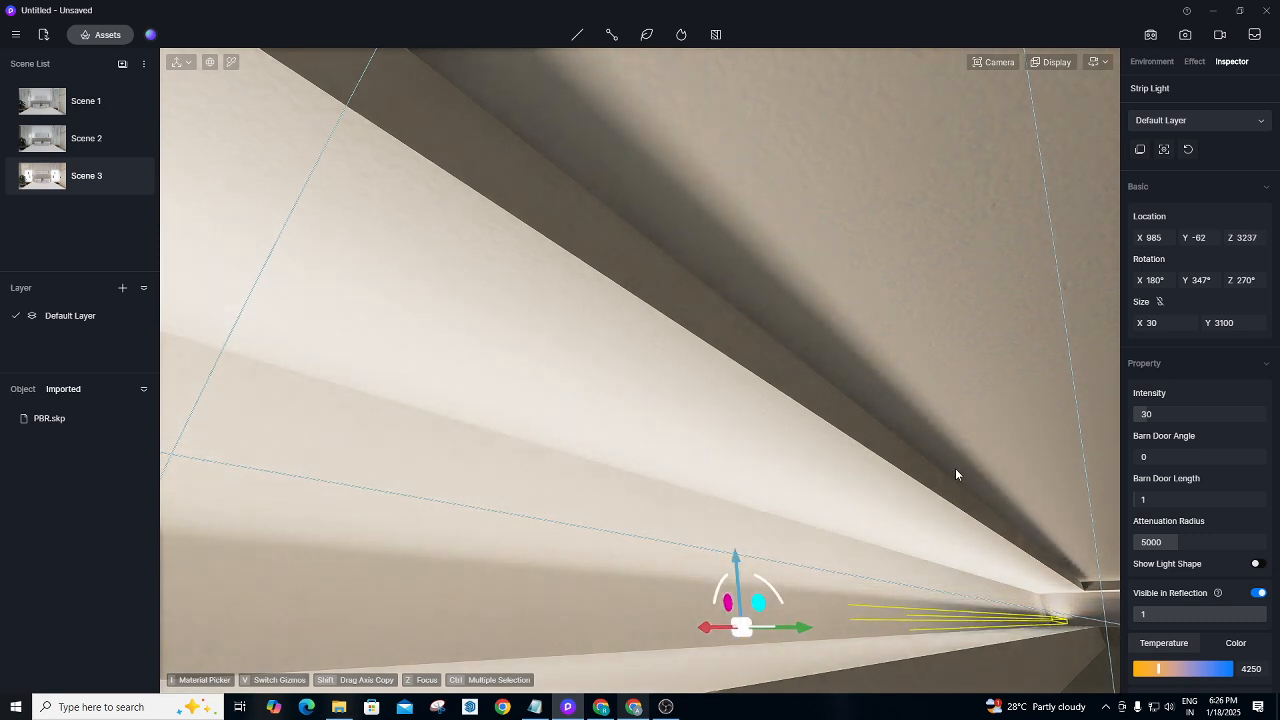
# Lower the wardrobe-side strip light slightly more to Z location 3232 and return to Scene 3.
pyautogui.scroll(-2, 760, 472)
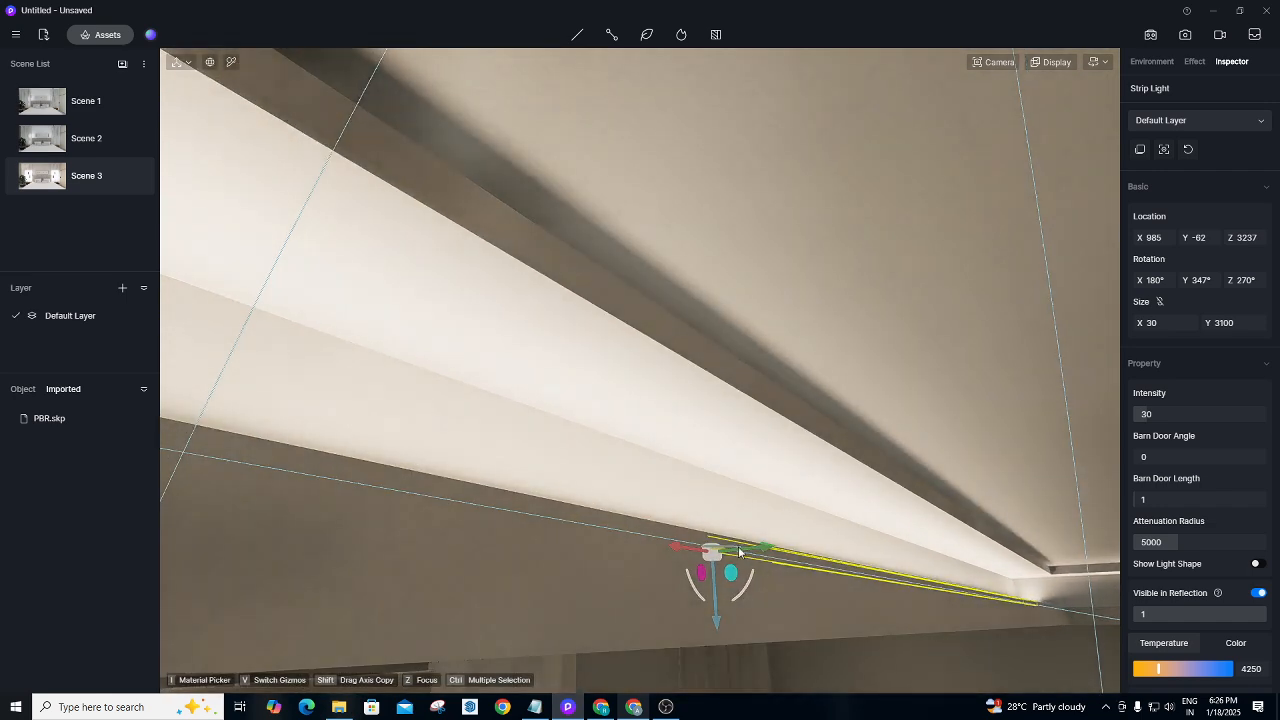
pyautogui.moveTo(715, 594)
pyautogui.mouseDown()
pyautogui.moveTo(715, 619)
pyautogui.moveTo(715, 602)
pyautogui.mouseUp()
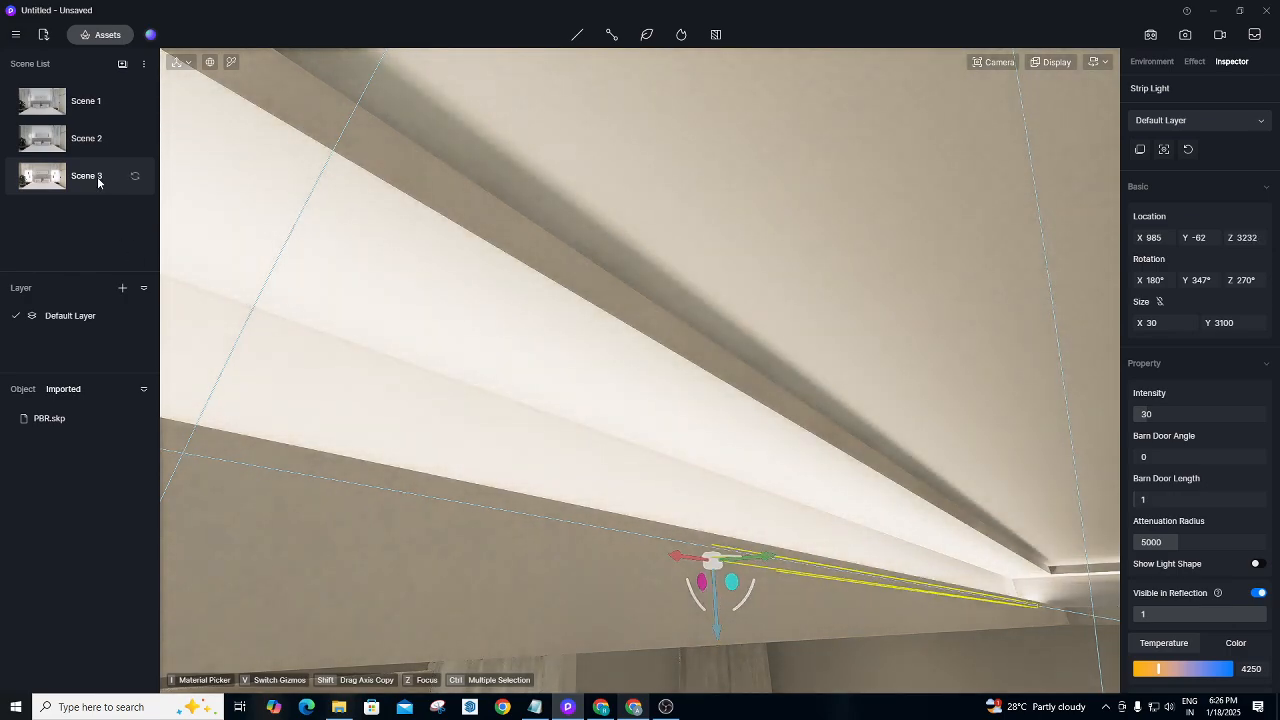
pyautogui.click(86, 176)
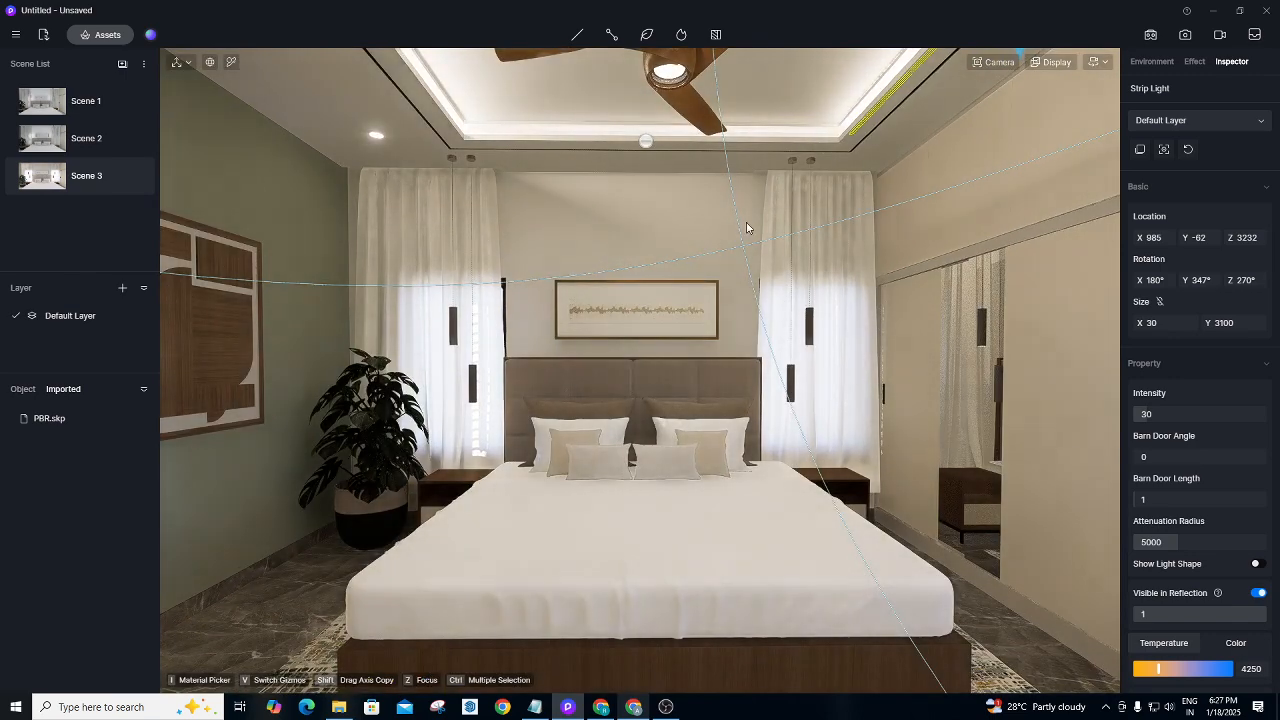
# Examine the cove strip lighting along the wardrobe and headboard sides of the ceiling, including the wardrobe-side light's length.
pyautogui.moveTo(674, 277); pyautogui.dragTo(1026, 177, button='right')
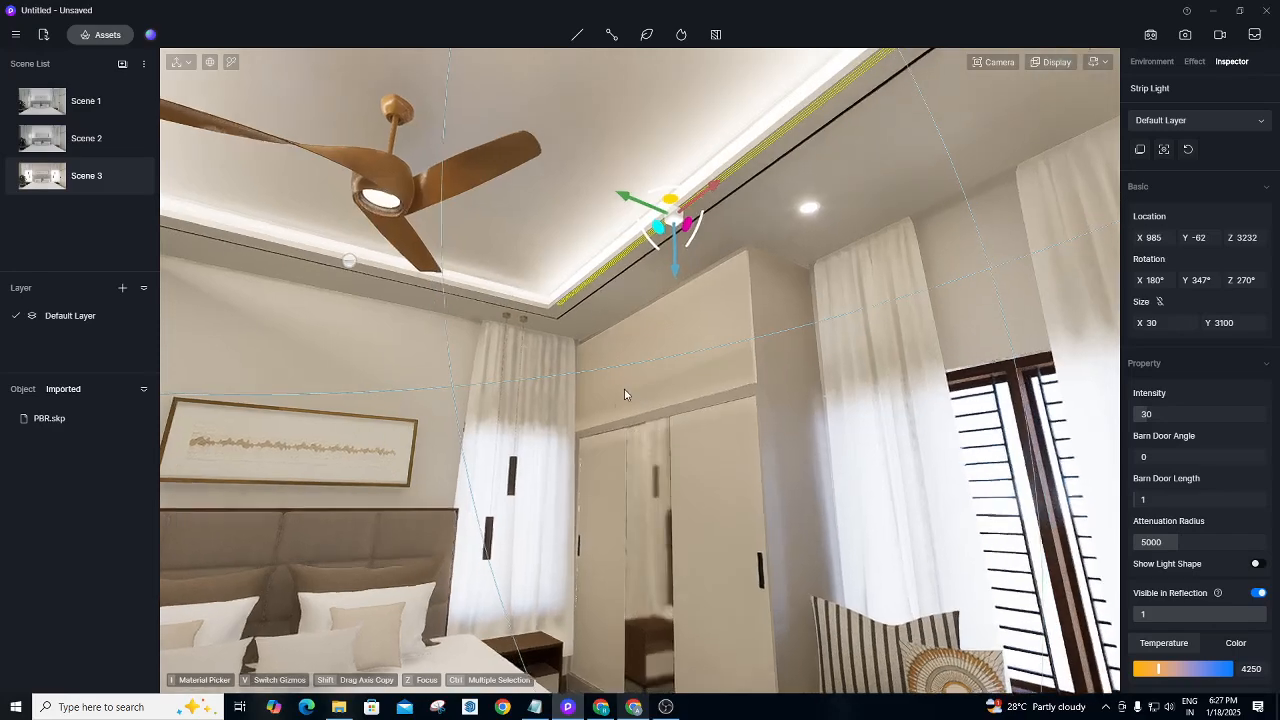
pyautogui.moveTo(625, 394); pyautogui.dragTo(505, 213, button='right')
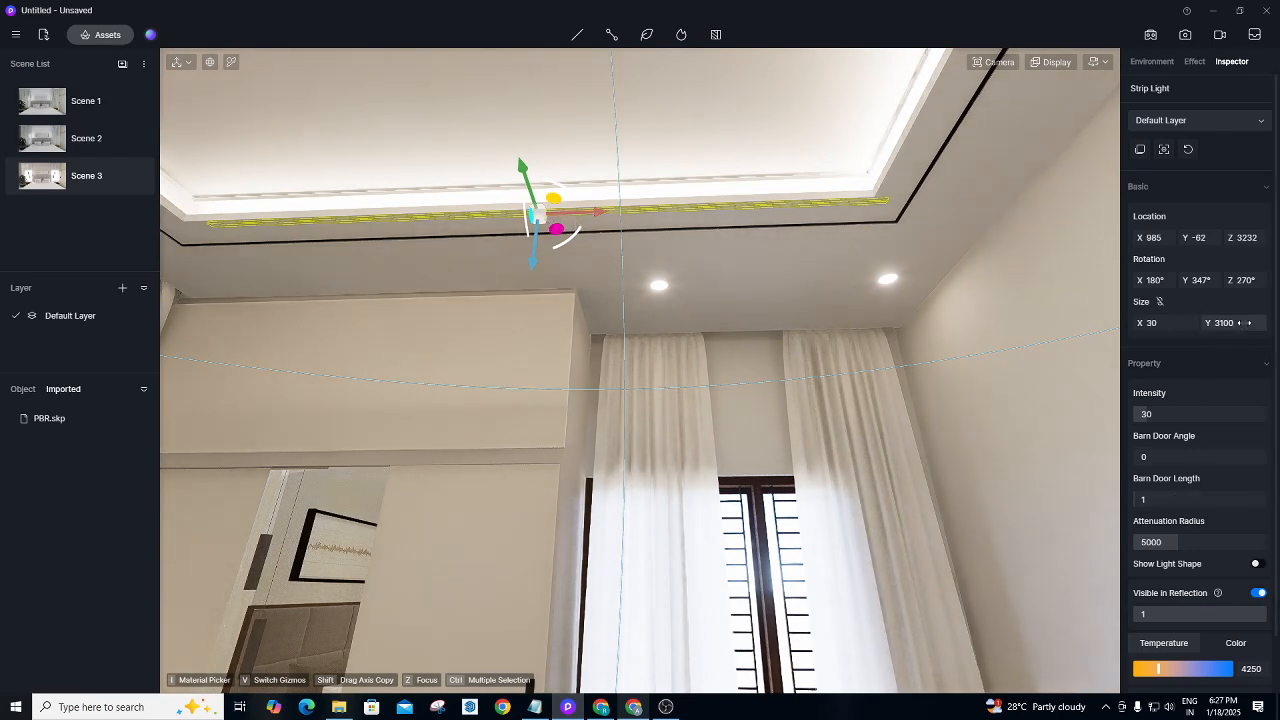
pyautogui.click(1245, 323)
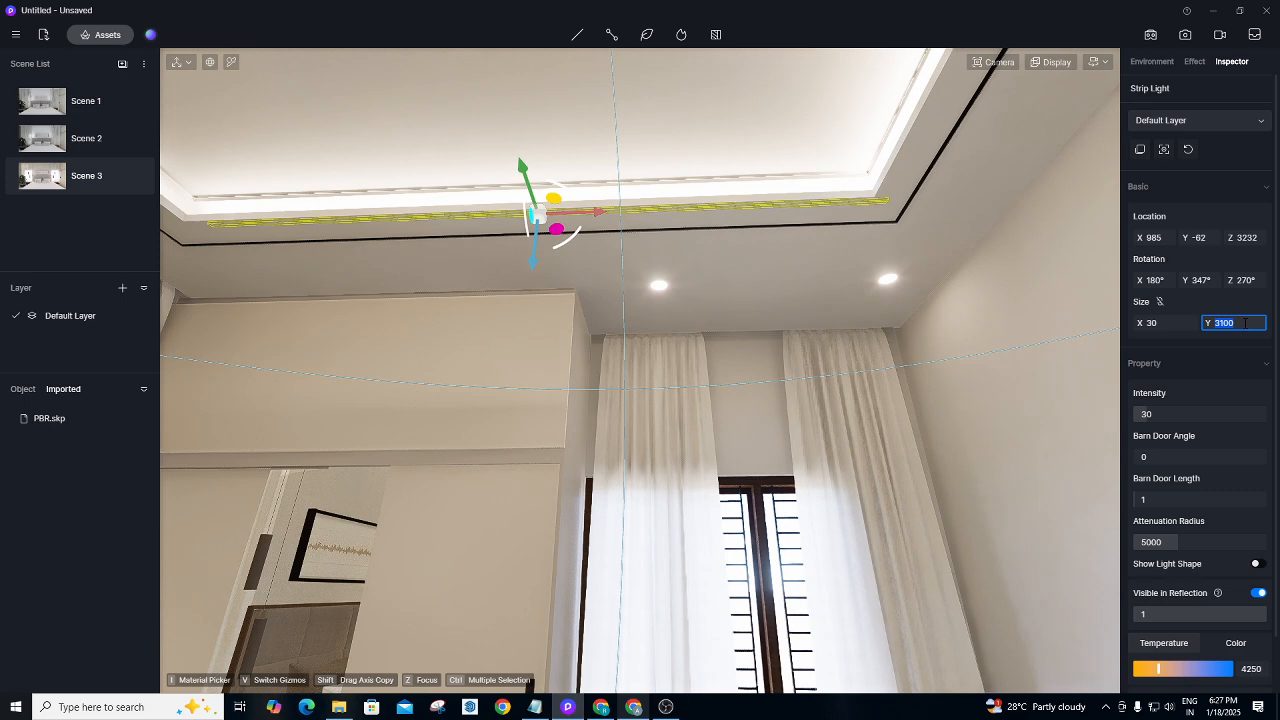
pyautogui.click(784, 396)
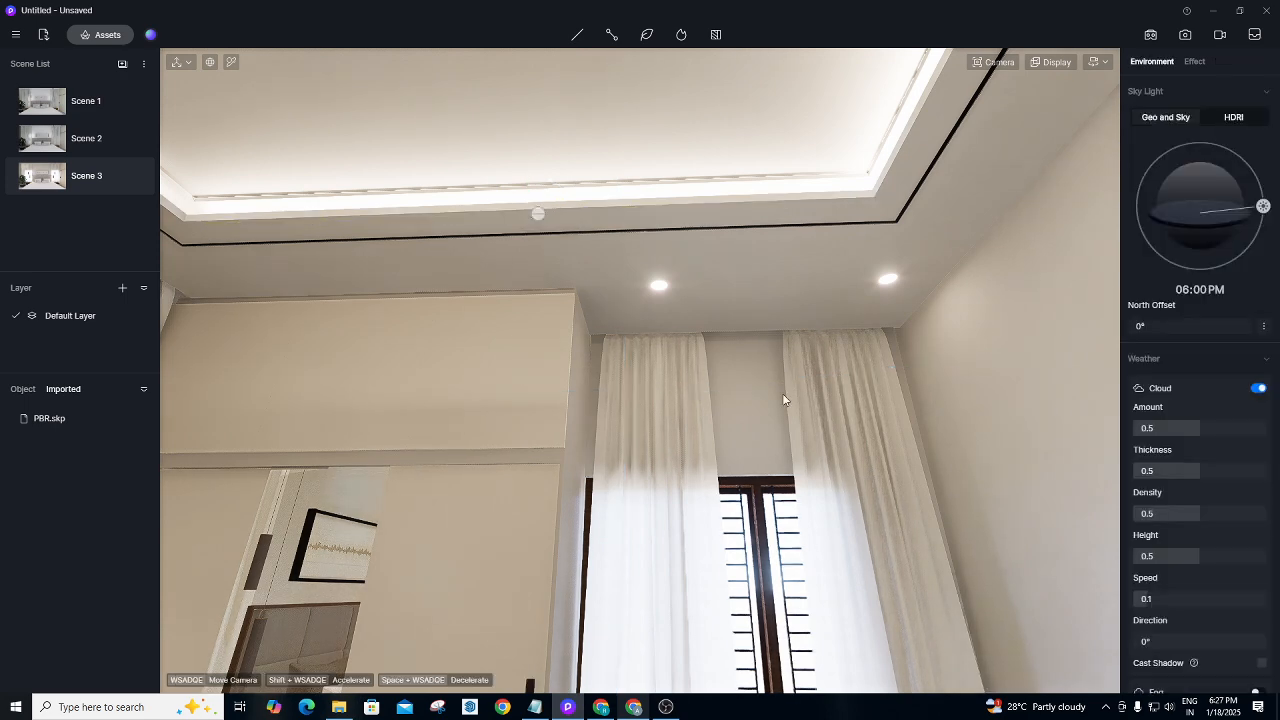
pyautogui.click(784, 396)
pyautogui.moveTo(737, 334); pyautogui.dragTo(228, 262, button='right')
pyautogui.moveTo(623, 254); pyautogui.dragTo(400, 254, button='right')
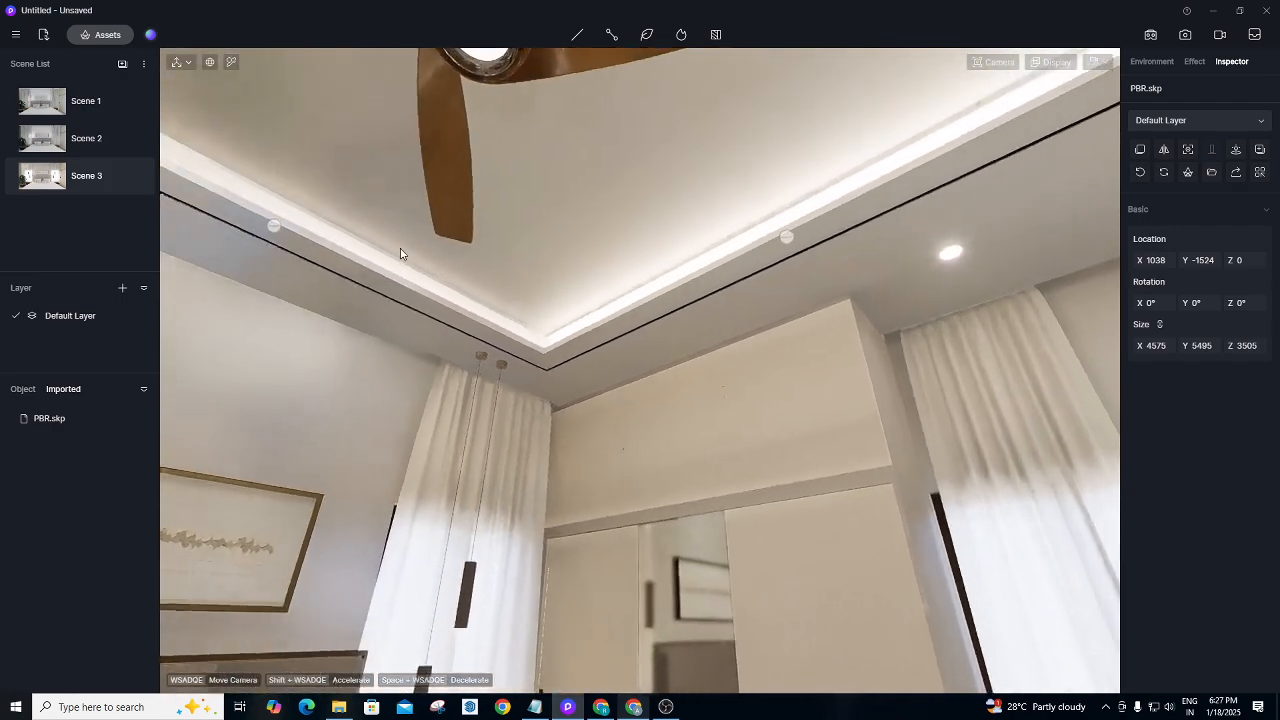
pyautogui.press('a')
pyautogui.press('w')
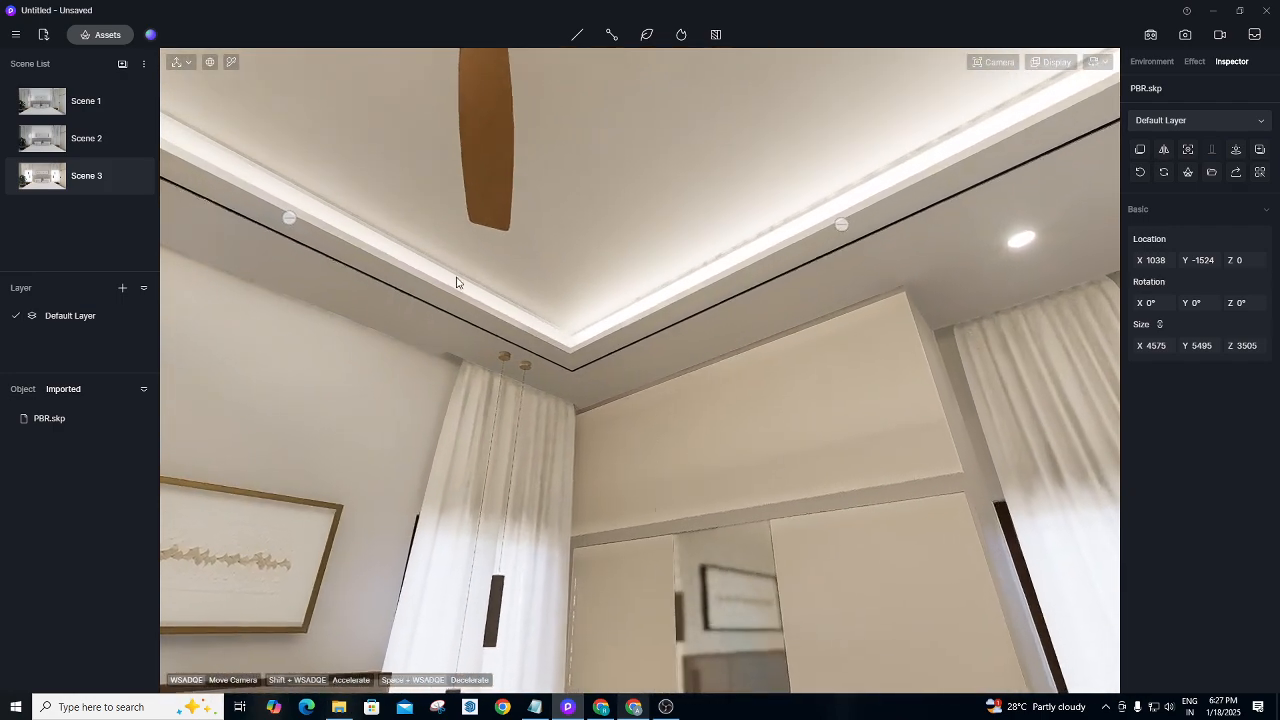
pyautogui.press('w')
pyautogui.press('a')
pyautogui.press('a')
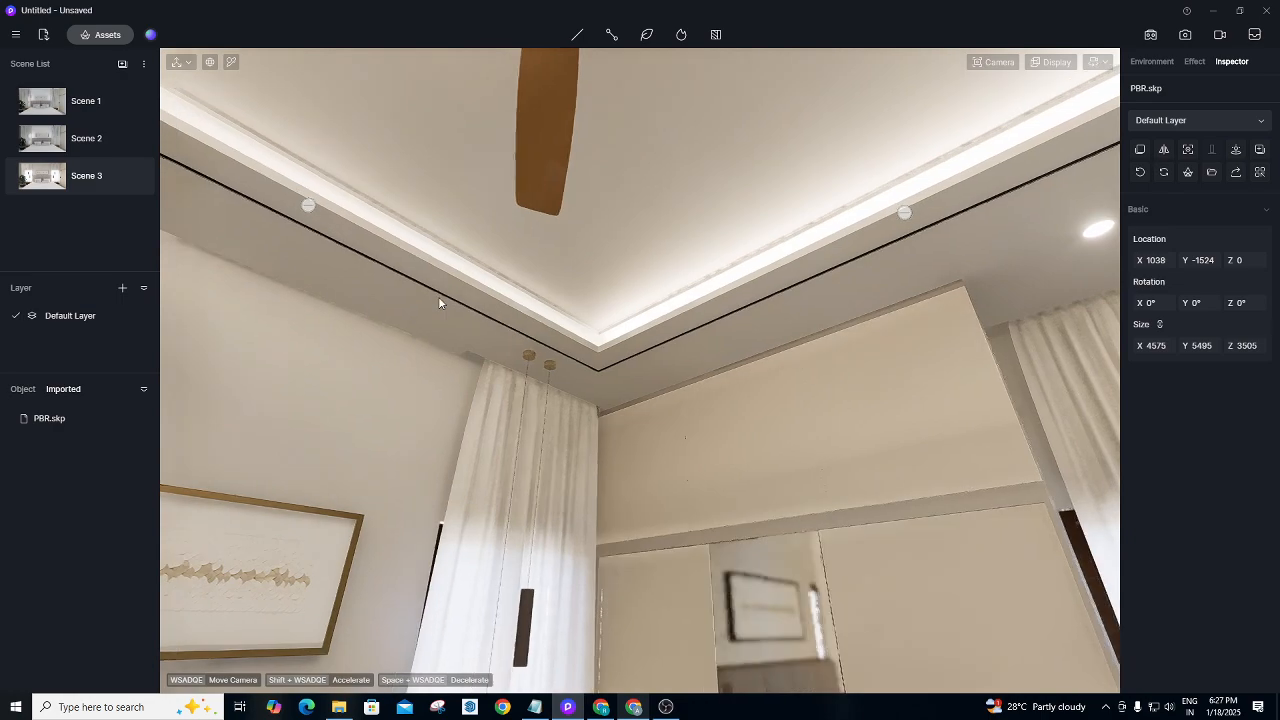
pyautogui.press('s')
pyautogui.moveTo(438, 296); pyautogui.dragTo(669, 306, button='right')
pyautogui.press('w')
pyautogui.press('w')
pyautogui.press('s')
pyautogui.press('s')
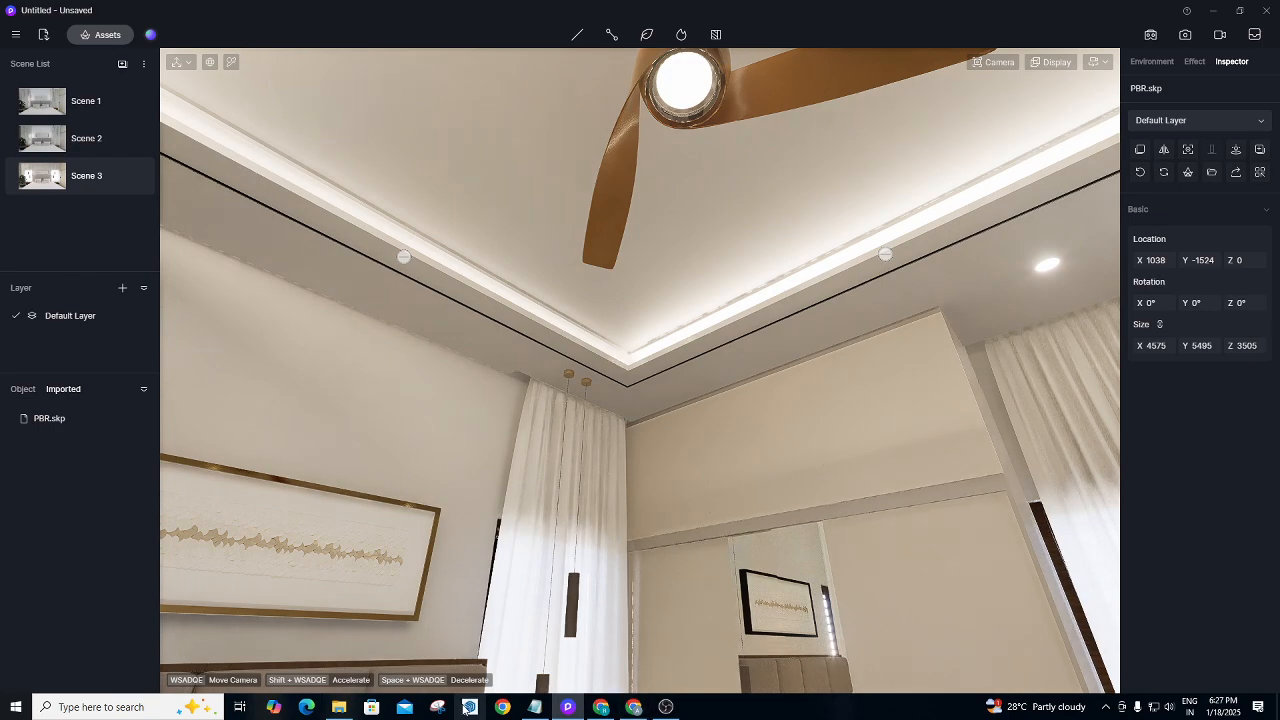
# Switch to the PBR model in SketchUp, inspect the room's outer walls and roof, and return to D5 Render.
pyautogui.click(339, 707)
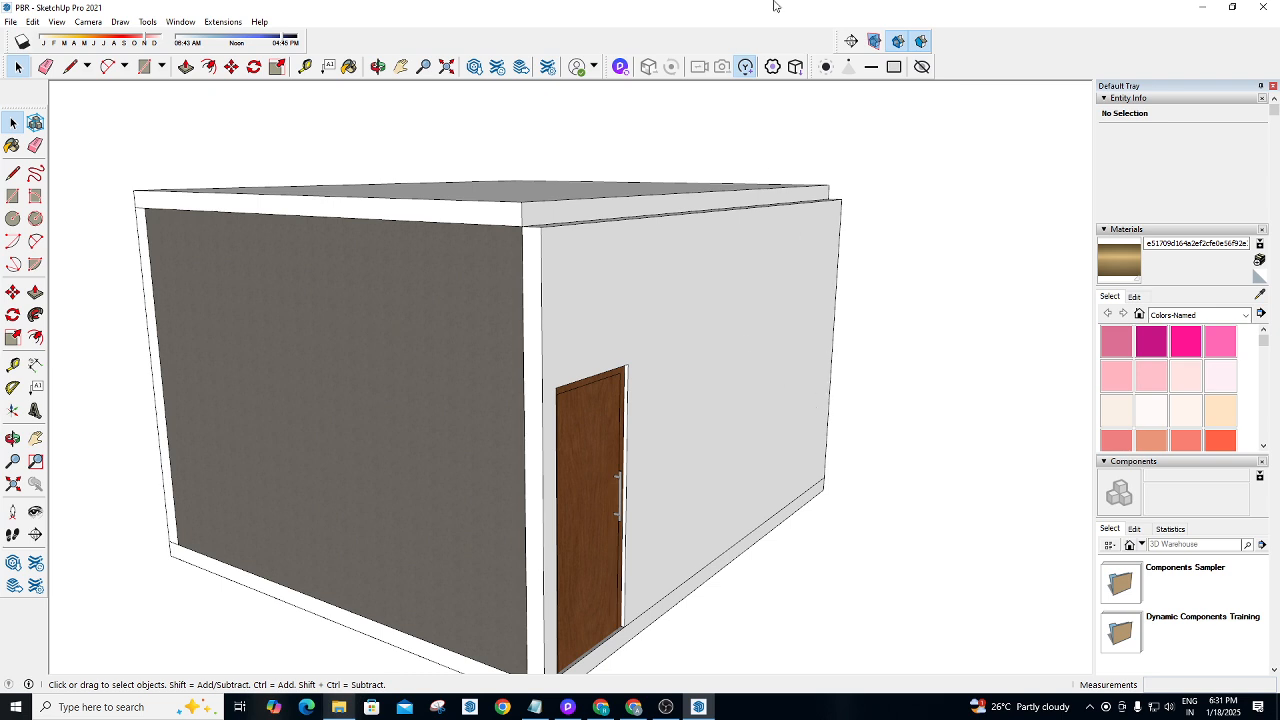
pyautogui.moveTo(640, 400); pyautogui.dragTo(840, 274, button='middle')
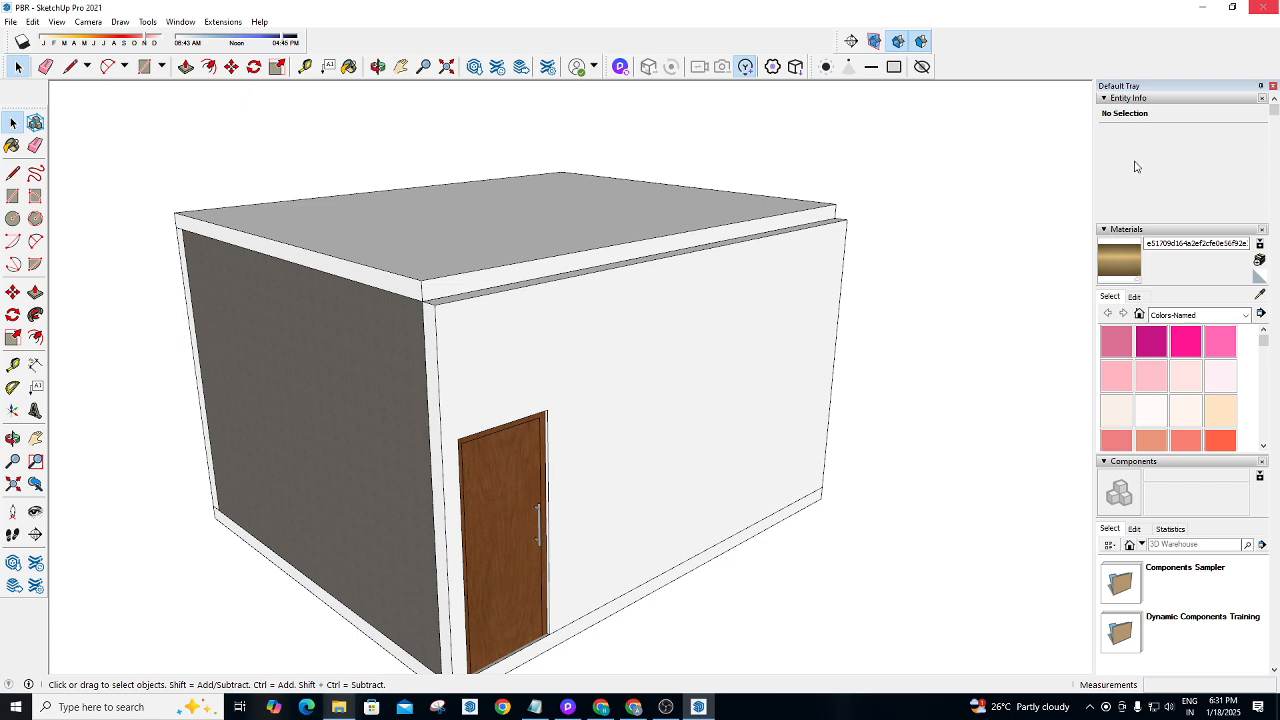
pyautogui.click(568, 707)
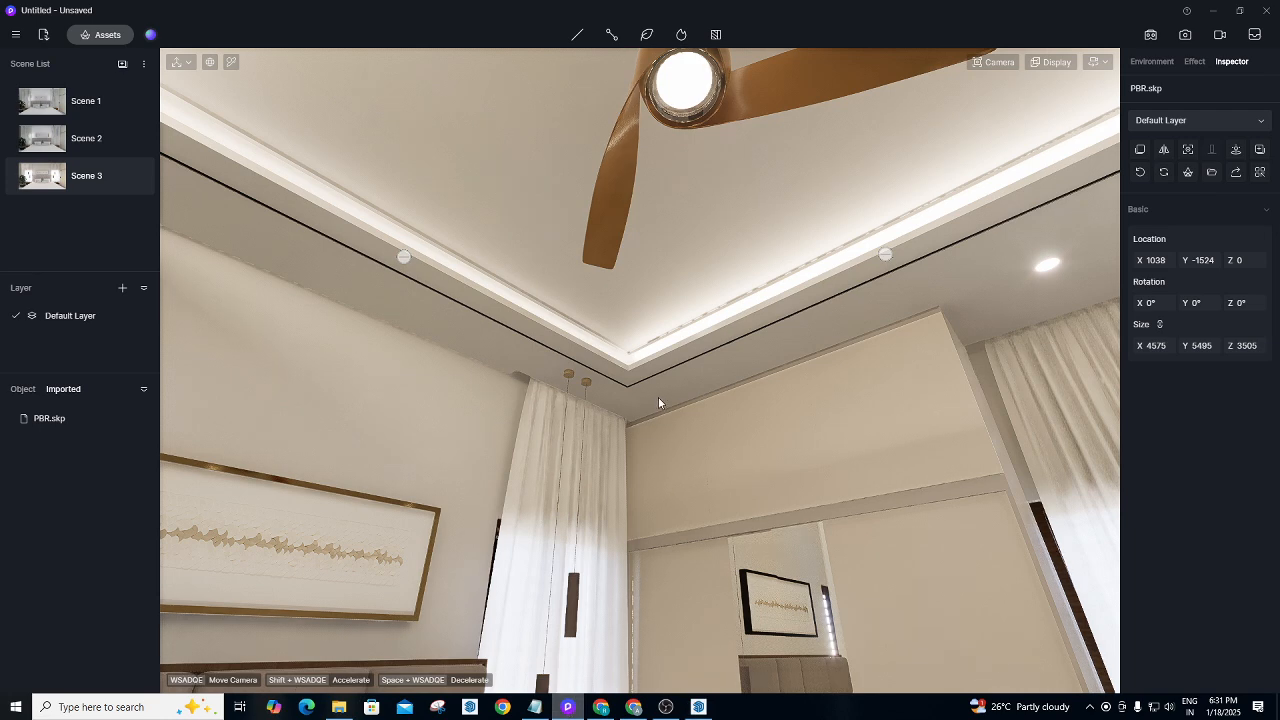
# Search the online material library for "mirror" to find a finish for the black groove in the ceiling.
pyautogui.moveTo(582, 430); pyautogui.dragTo(639, 404, button='right')
pyautogui.scroll(2, 642, 402)
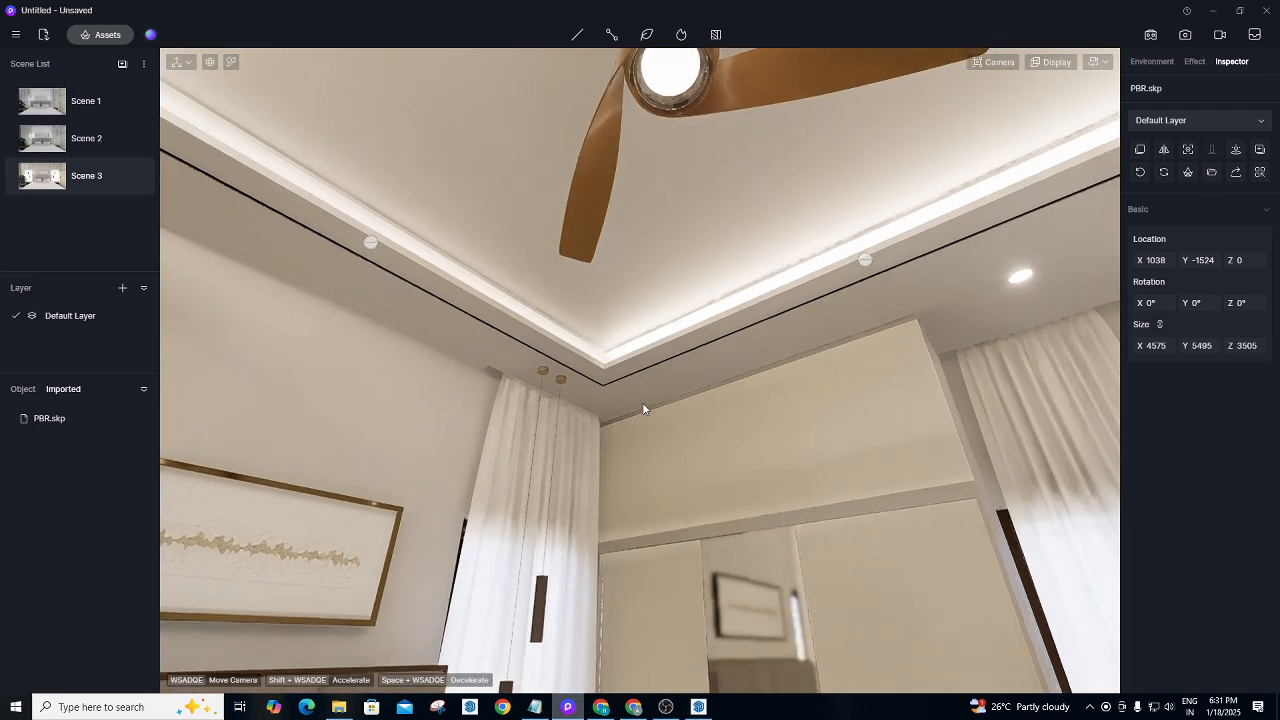
pyautogui.moveTo(566, 473); pyautogui.dragTo(801, 346, button='right')
pyautogui.scroll(2, 638, 442)
pyautogui.scroll(2, 760, 471)
pyautogui.scroll(3, 800, 346)
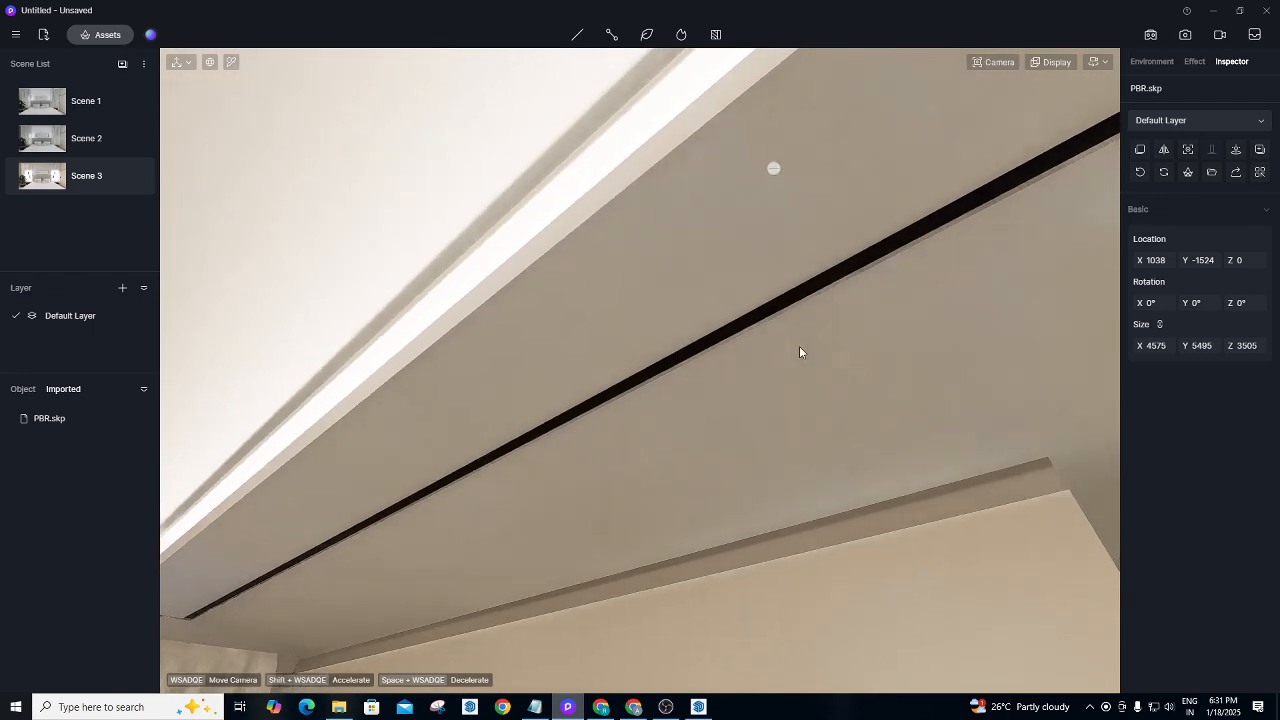
pyautogui.moveTo(799, 346); pyautogui.dragTo(683, 348, button='middle')
pyautogui.click(101, 34)
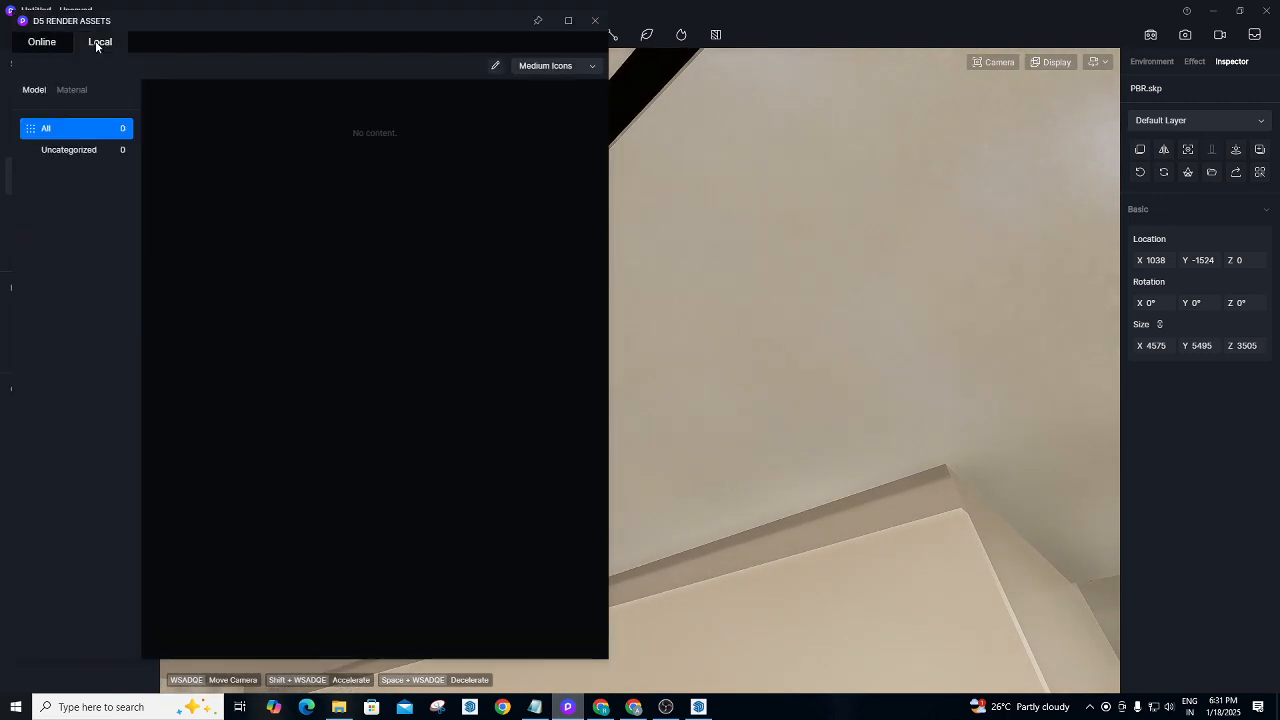
pyautogui.click(40, 42)
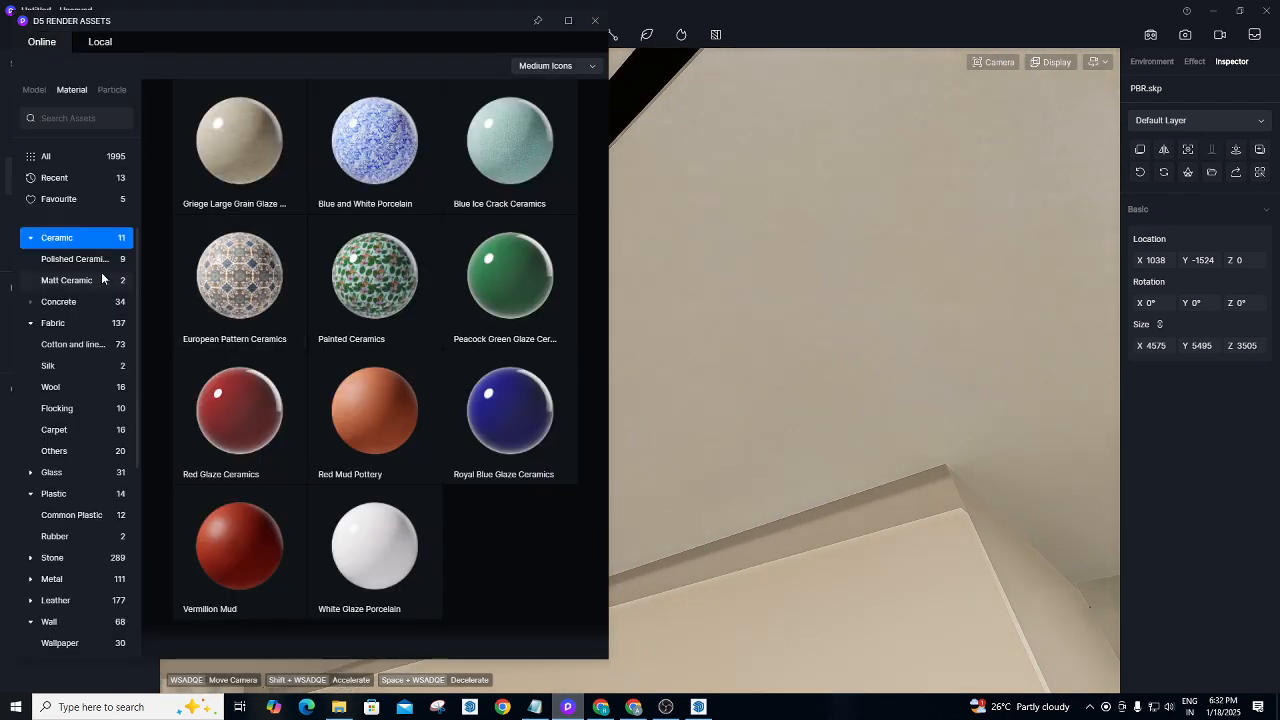
pyautogui.click(76, 116)
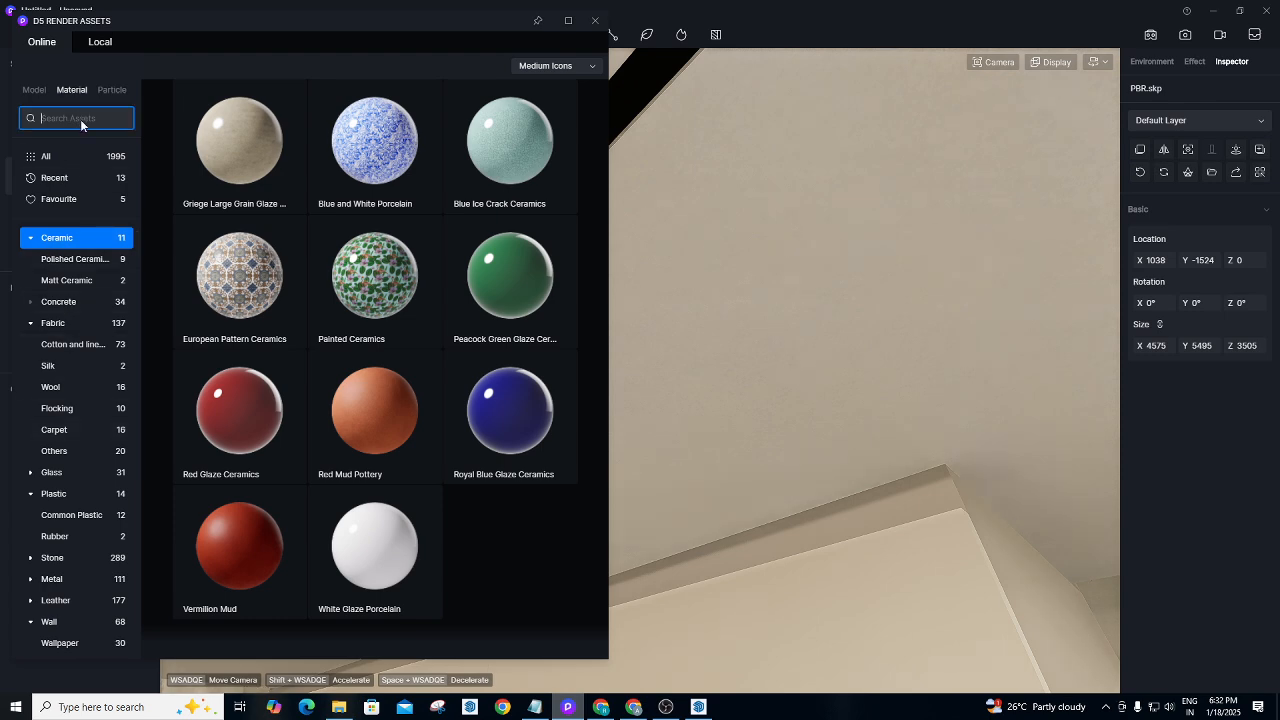
pyautogui.write('mirror')
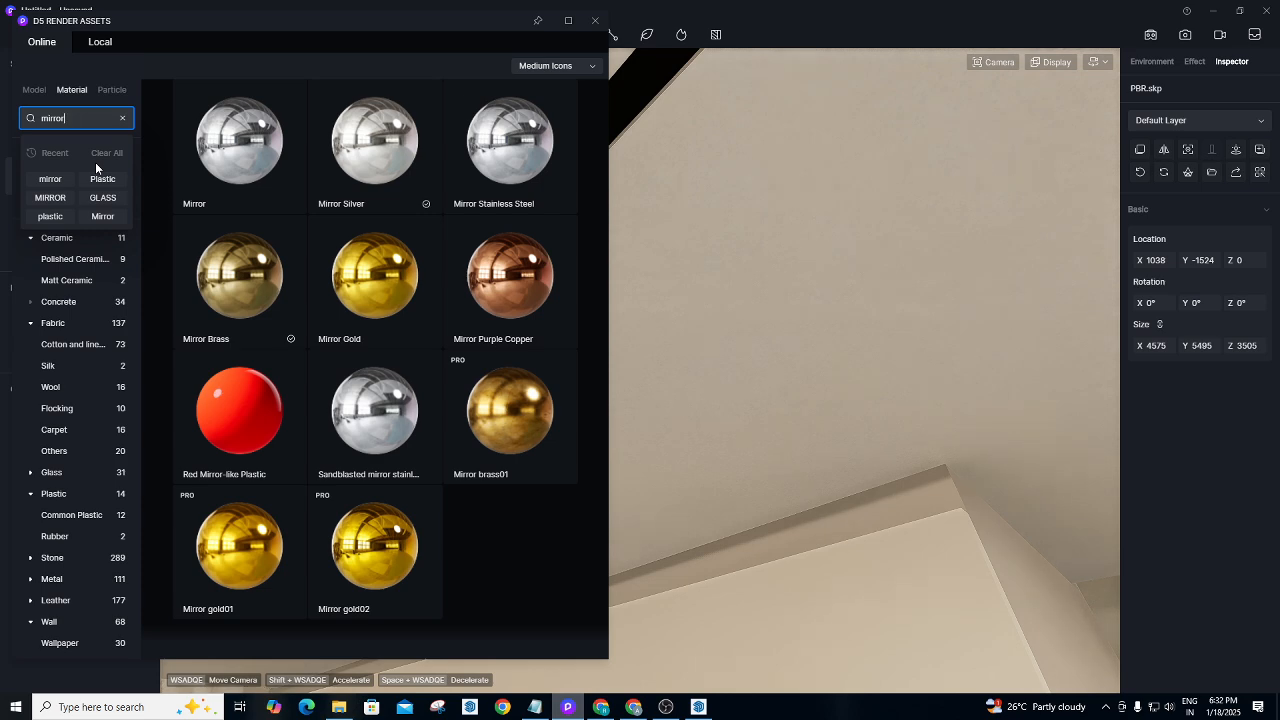
# Apply the Mirror material to the black groove running around the ceiling cove.
pyautogui.click(211, 118)
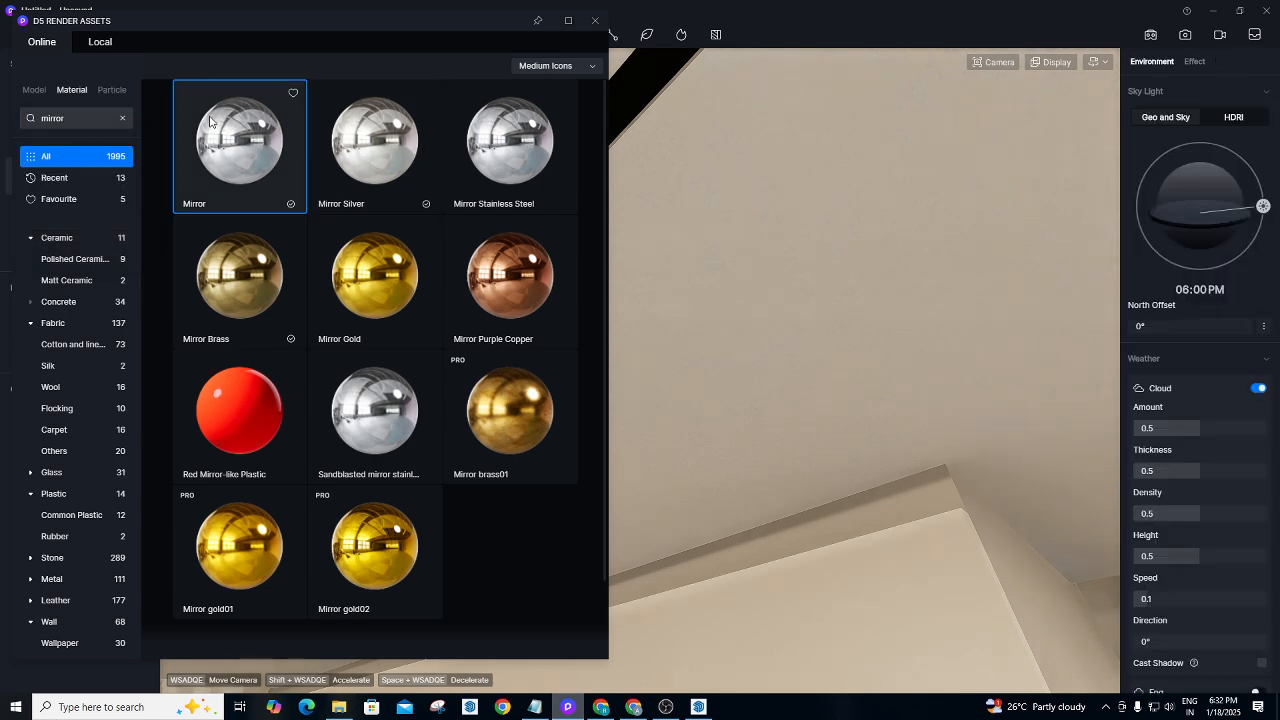
pyautogui.click(595, 20)
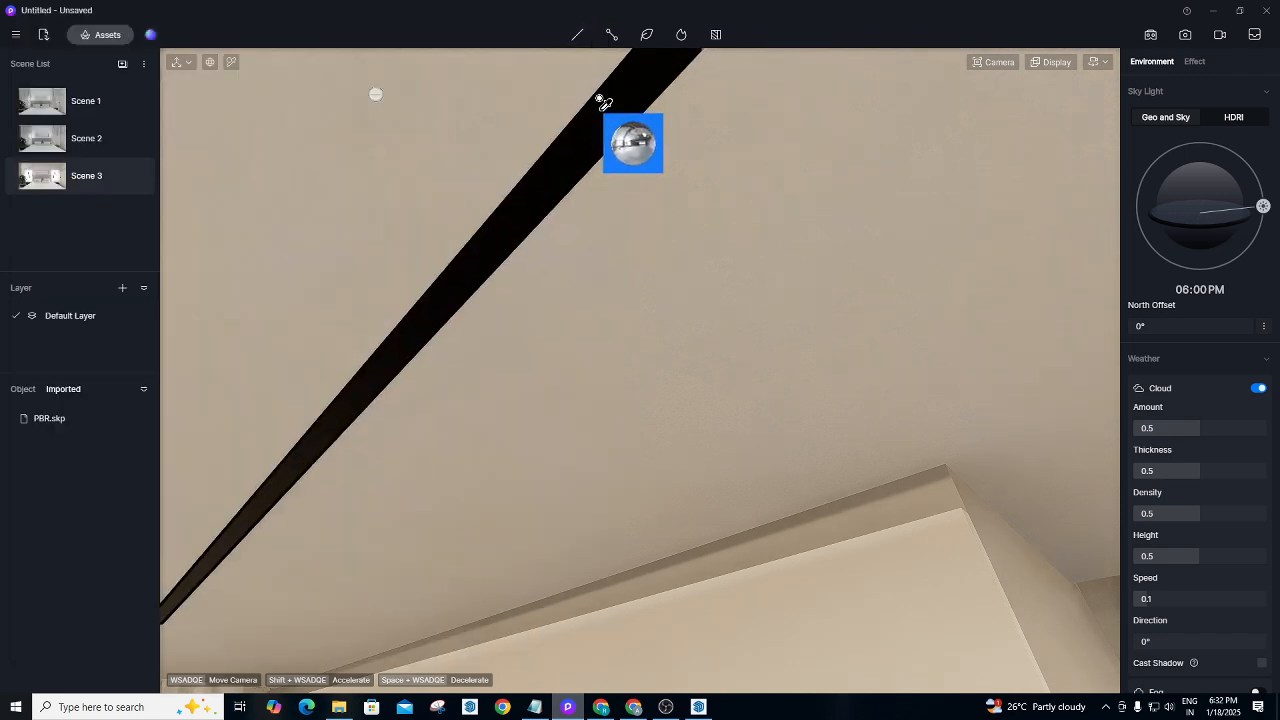
pyautogui.scroll(-4, 663, 323)
pyautogui.moveTo(470, 355); pyautogui.dragTo(545, 186, button='right')
pyautogui.scroll(-8, 573, 165)
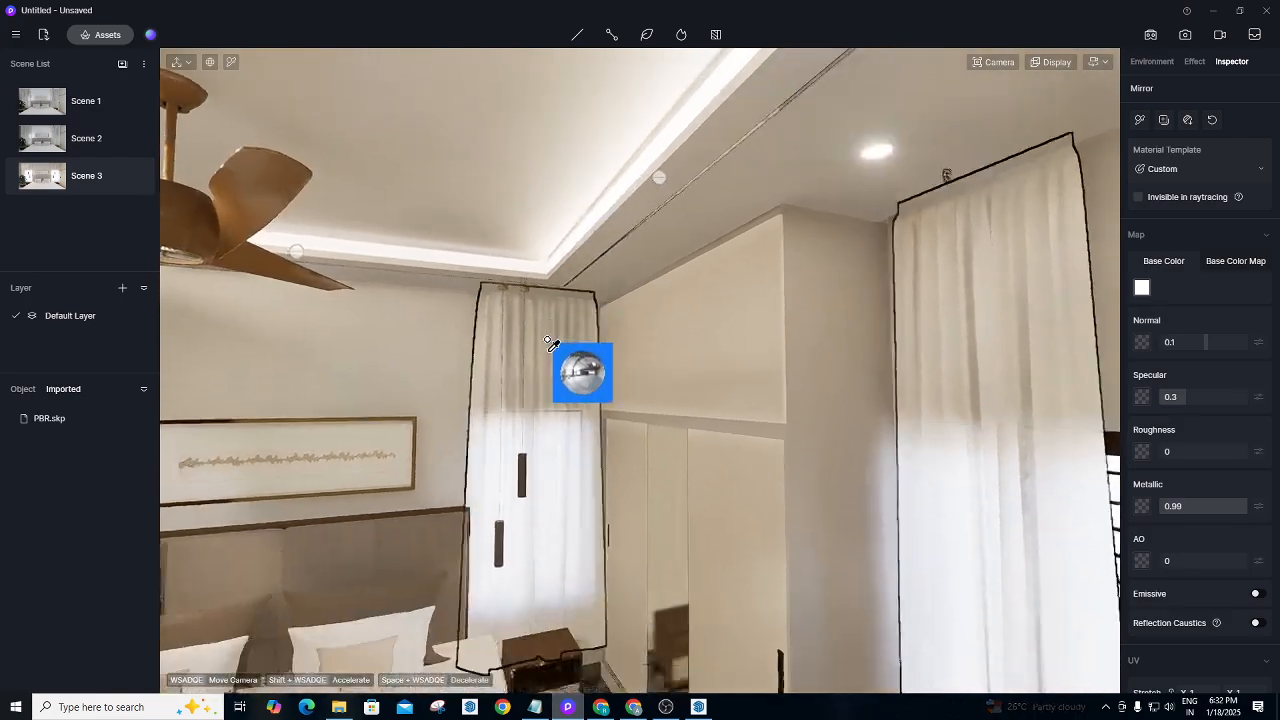
# Examine the mirrored ceiling groove from the bed, along the headboard wall and the green wall side.
pyautogui.moveTo(553, 343); pyautogui.dragTo(370, 577, button='right')
pyautogui.press('a')
pyautogui.press('w')
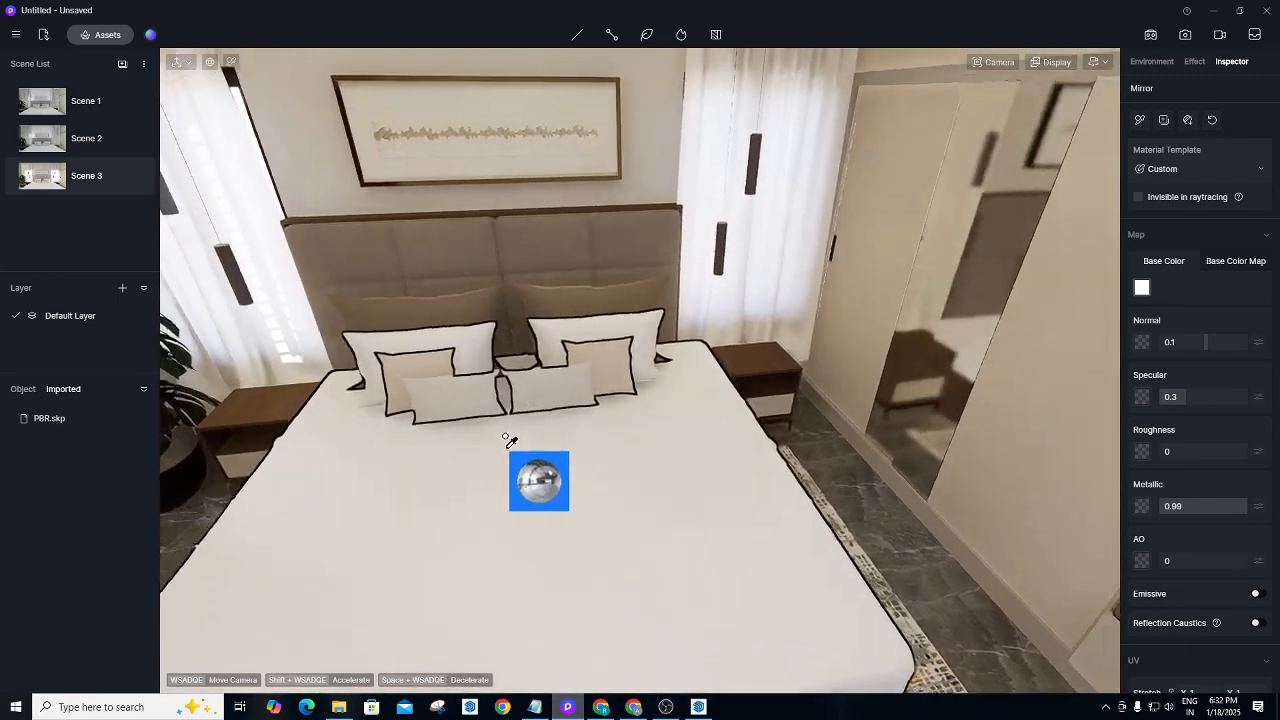
pyautogui.moveTo(507, 440)
pyautogui.mouseDown(button='right')
pyautogui.moveTo(450, 289)
pyautogui.moveTo(427, 151)
pyautogui.mouseUp(button='right')
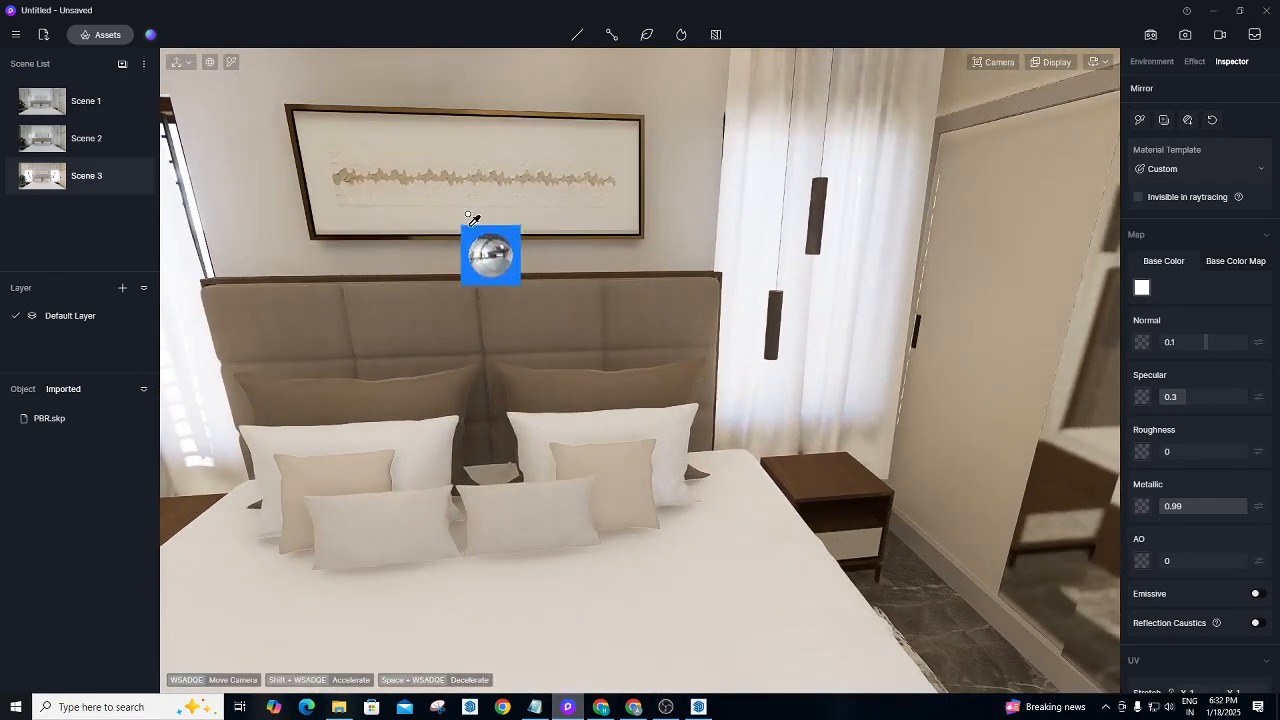
pyautogui.moveTo(456, 211); pyautogui.dragTo(417, 79, button='right')
pyautogui.press('s')
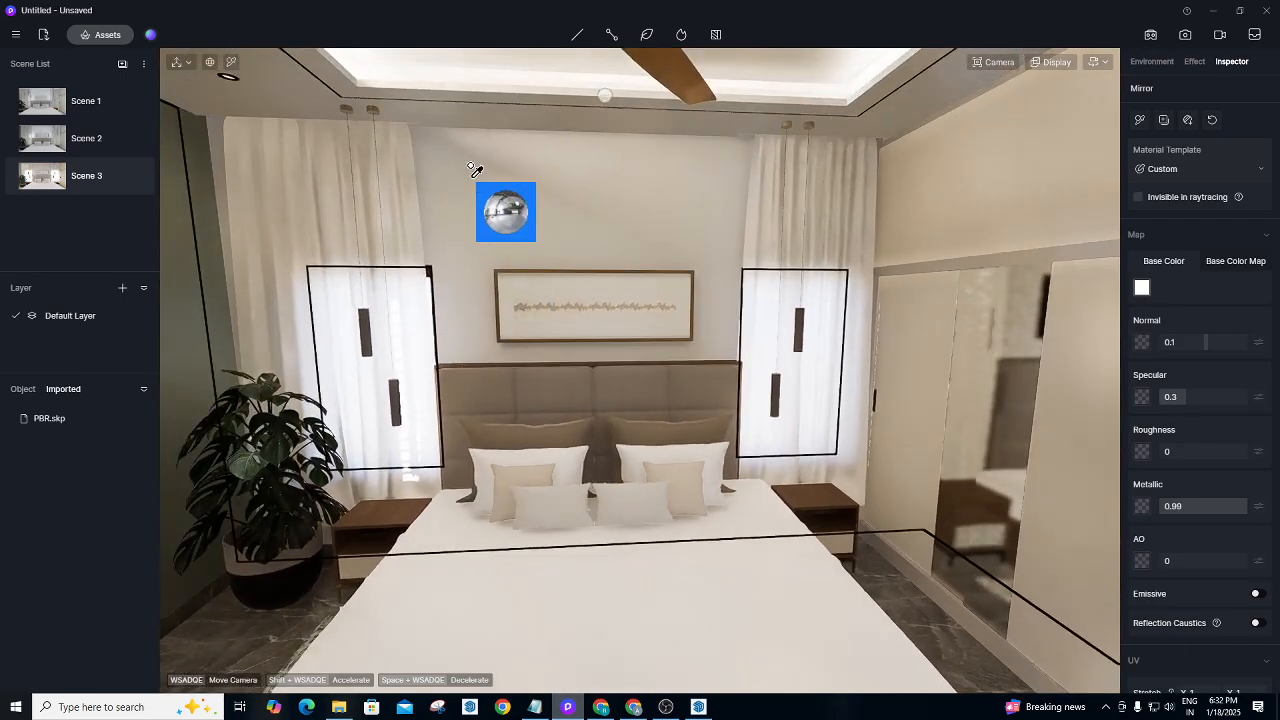
pyautogui.moveTo(471, 166); pyautogui.dragTo(672, 30, button='right')
pyautogui.moveTo(566, 223); pyautogui.dragTo(443, 17, button='right')
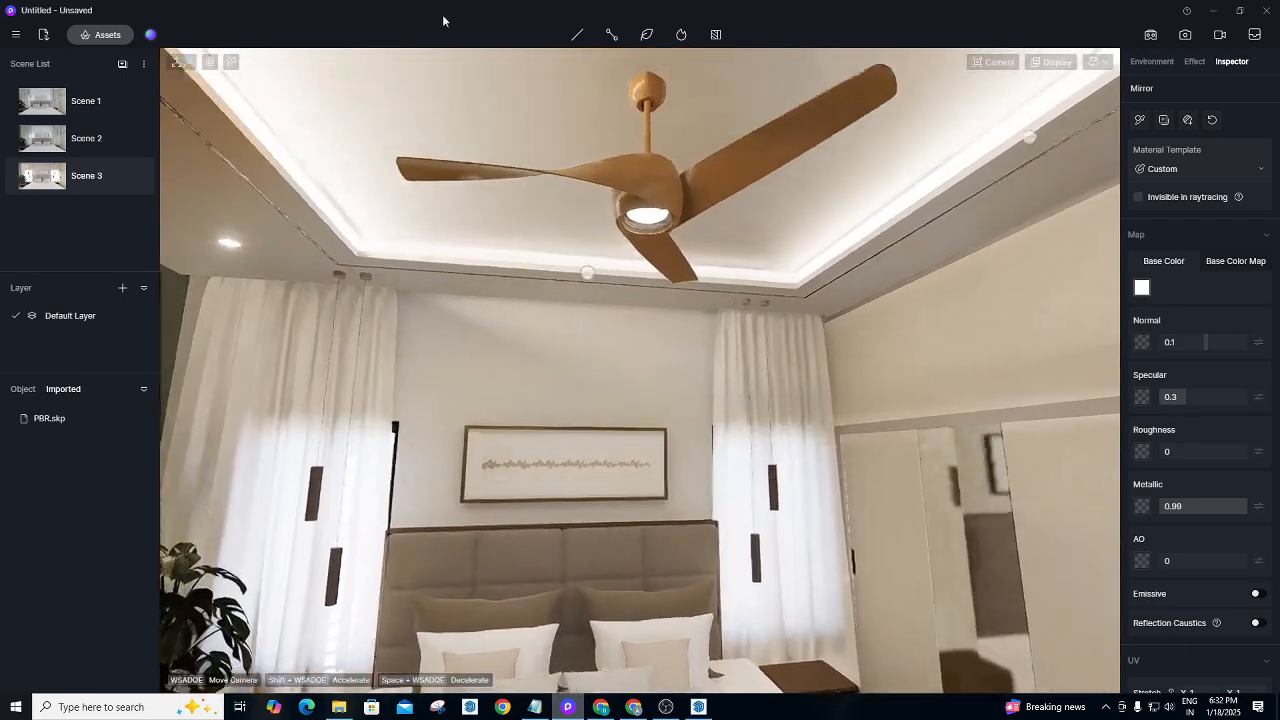
pyautogui.press('a')
pyautogui.moveTo(404, 324); pyautogui.dragTo(337, 29, button='right')
pyautogui.press('w')
pyautogui.moveTo(365, 86); pyautogui.dragTo(383, 6, button='right')
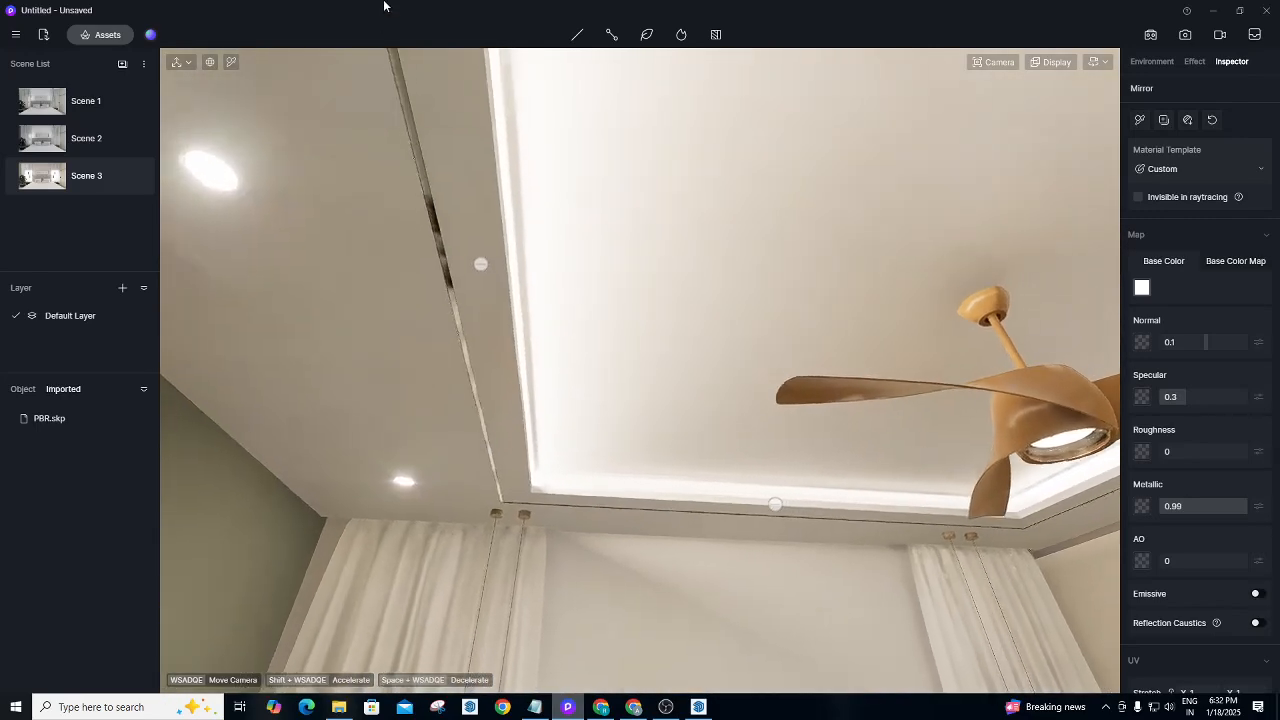
pyautogui.press('w')
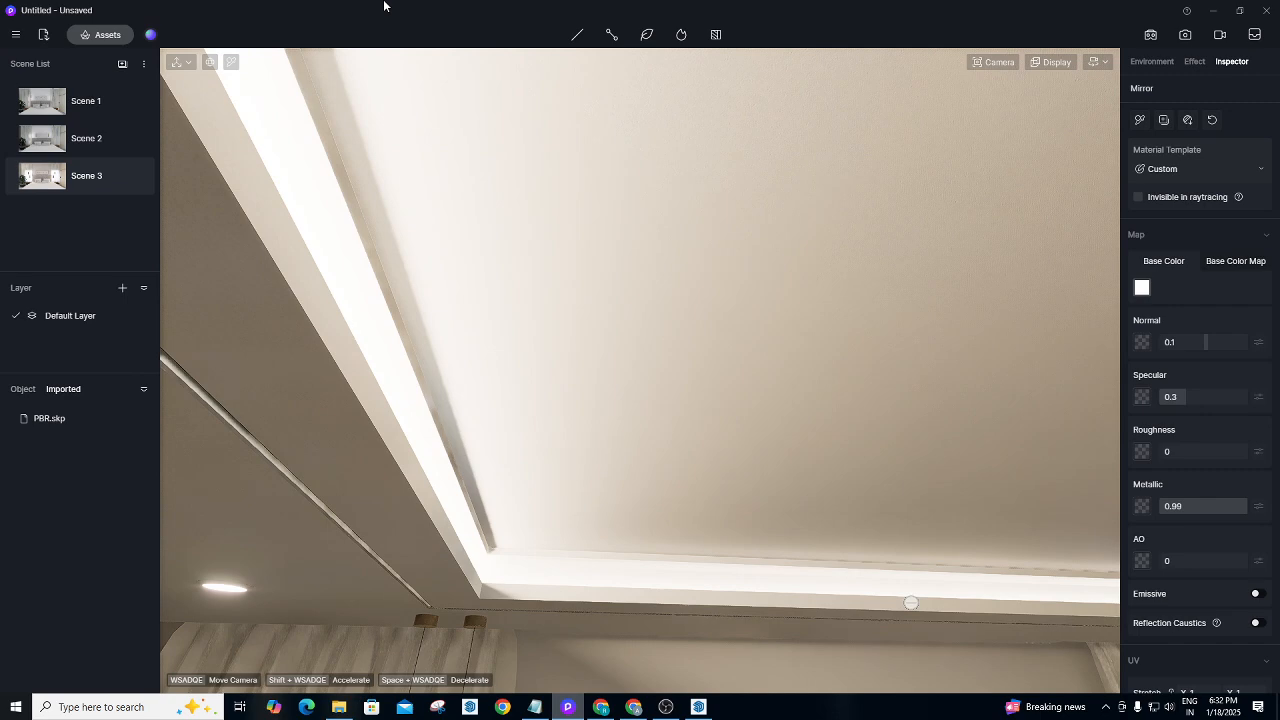
# Darken the base color of the groove's Mirror material to a neutral gray with an HSV value of 39.
pyautogui.moveTo(680, 180); pyautogui.dragTo(503, 277, button='right')
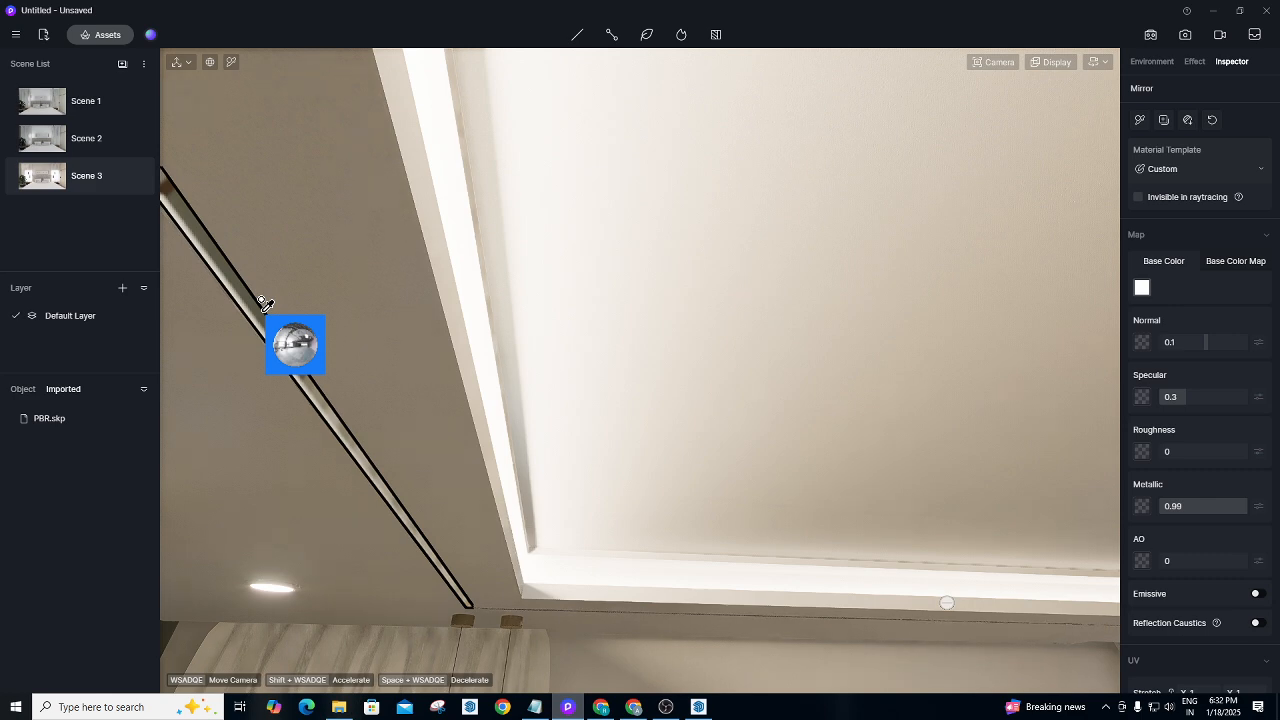
pyautogui.click(1142, 288)
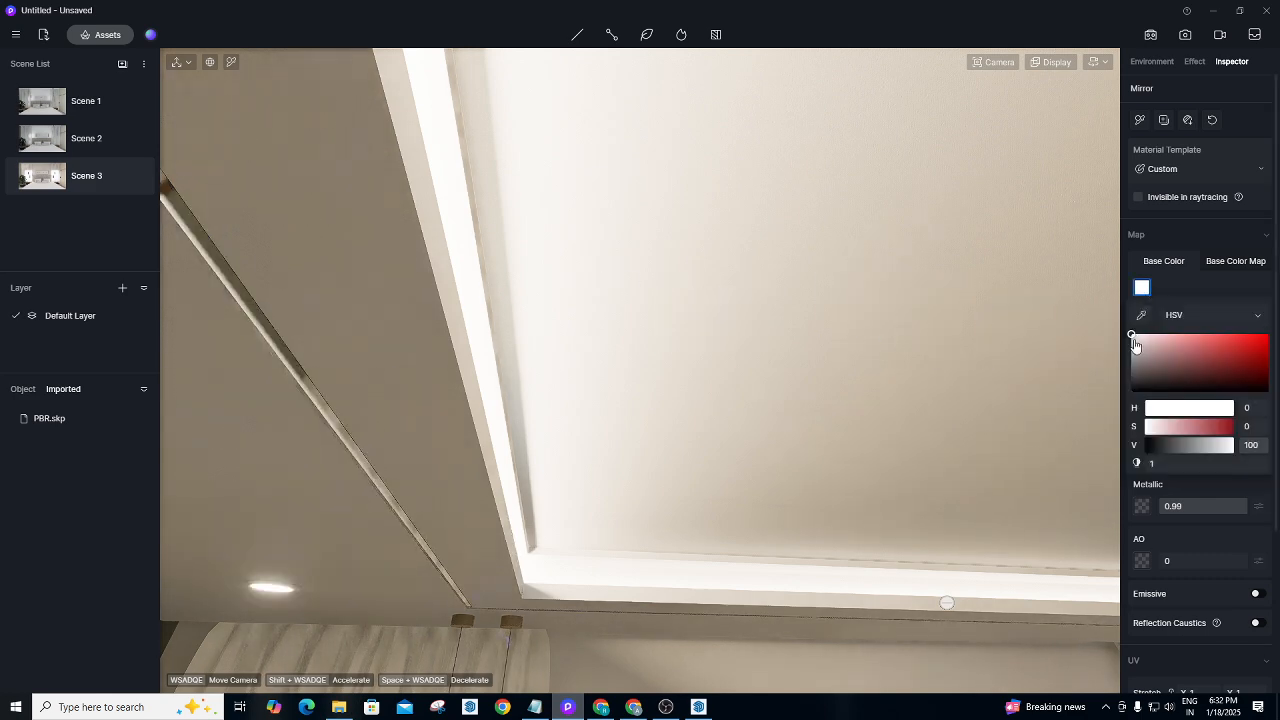
pyautogui.moveTo(1133, 338); pyautogui.dragTo(1131, 369)
pyautogui.scroll(-2, 692, 196)
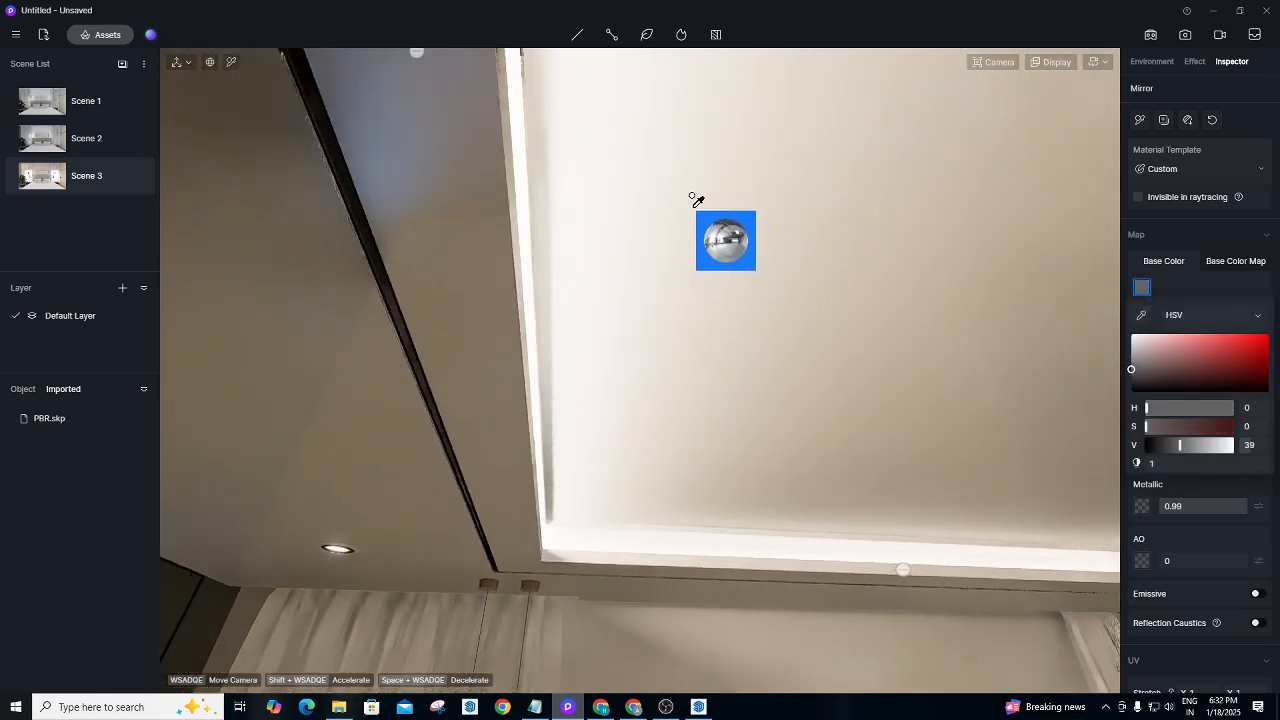
# Examine the darkened ceiling groove and the room toward the wardrobe and window seat, and return to Scene 3.
pyautogui.scroll(-2, 683, 234)
pyautogui.moveTo(683, 234); pyautogui.dragTo(688, 351, button='right')
pyautogui.moveTo(632, 312); pyautogui.dragTo(940, 500, button='right')
pyautogui.scroll(-2, 940, 500)
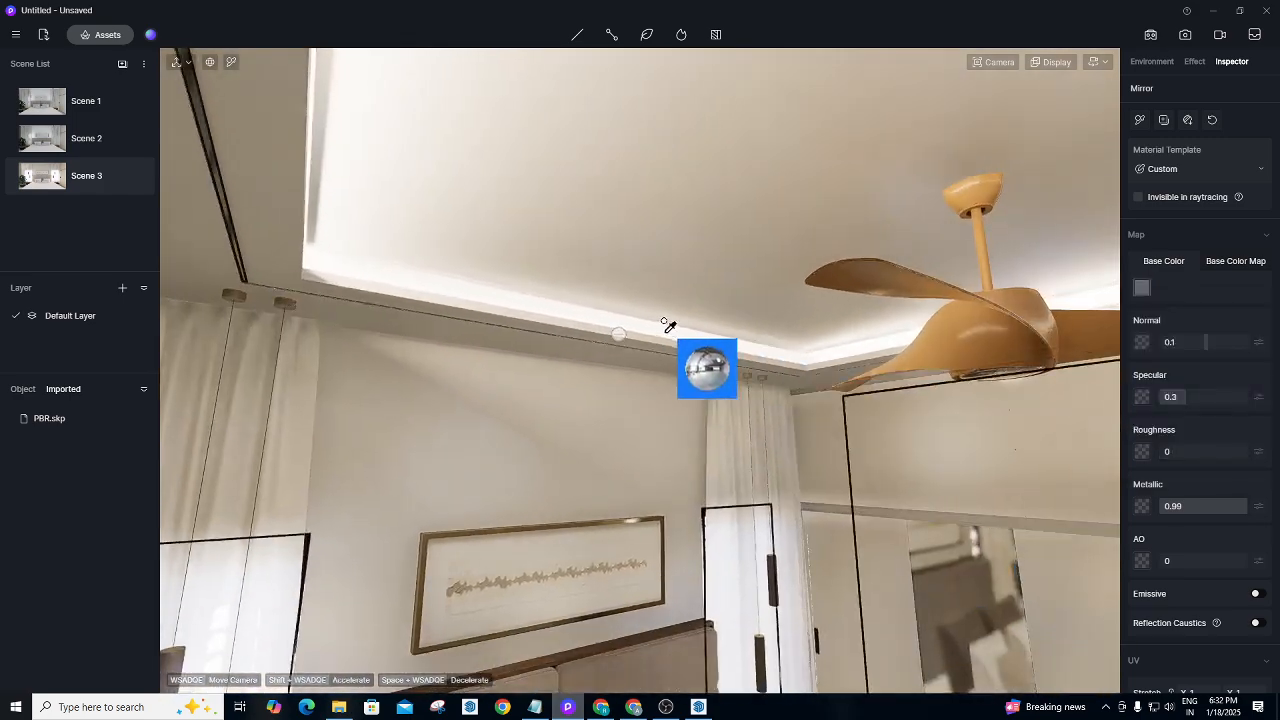
pyautogui.moveTo(667, 325); pyautogui.dragTo(989, 434, button='right')
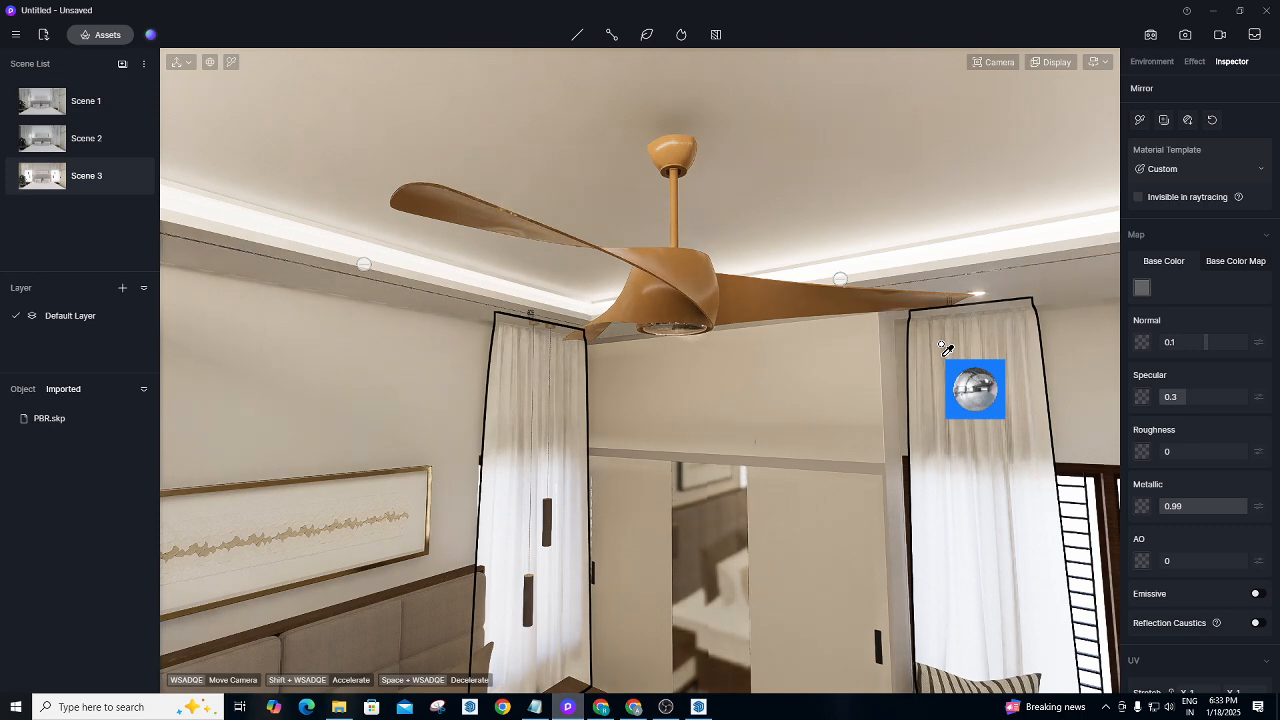
pyautogui.moveTo(941, 344); pyautogui.dragTo(540, 291, button='right')
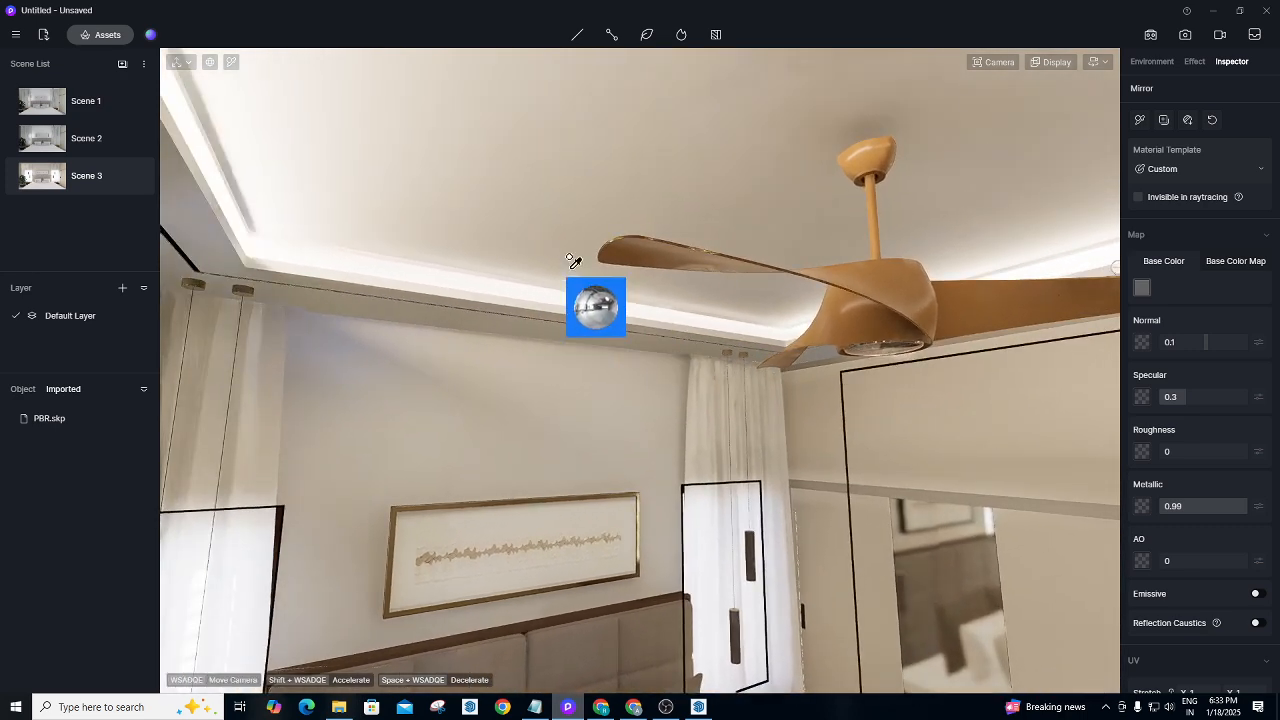
pyautogui.moveTo(617, 240); pyautogui.dragTo(757, 536, button='right')
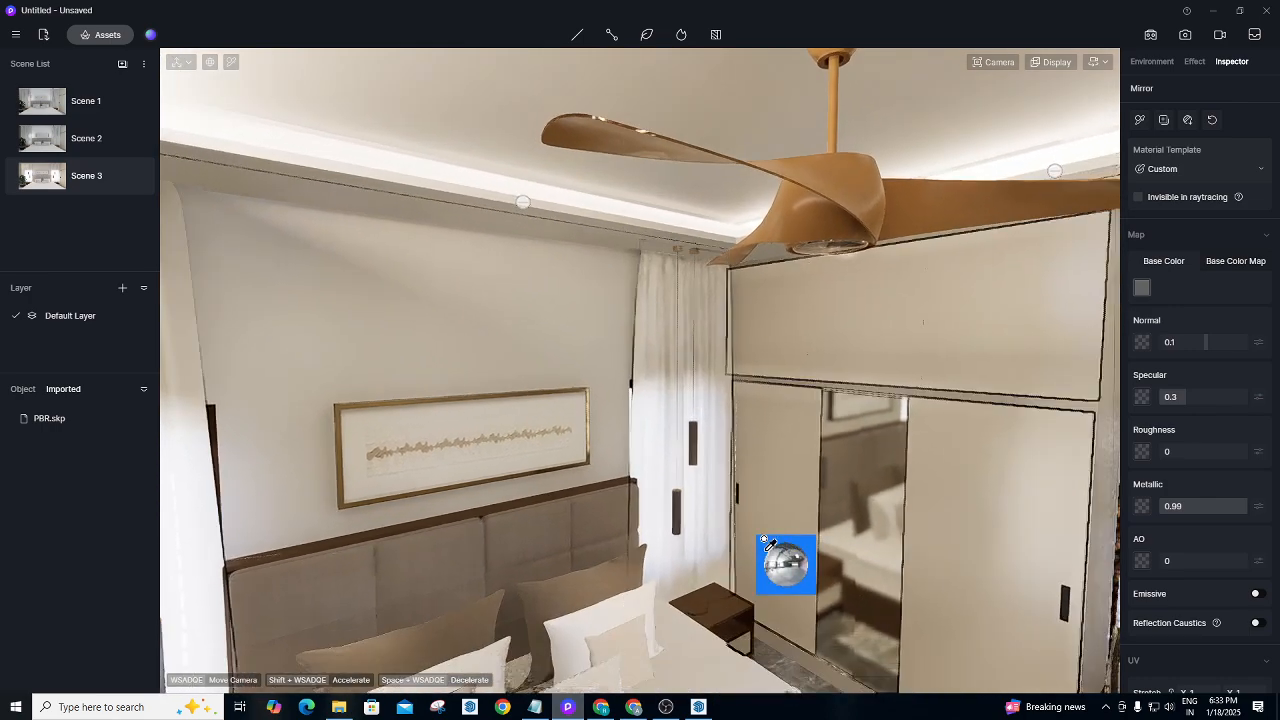
pyautogui.moveTo(587, 239); pyautogui.dragTo(910, 559, button='right')
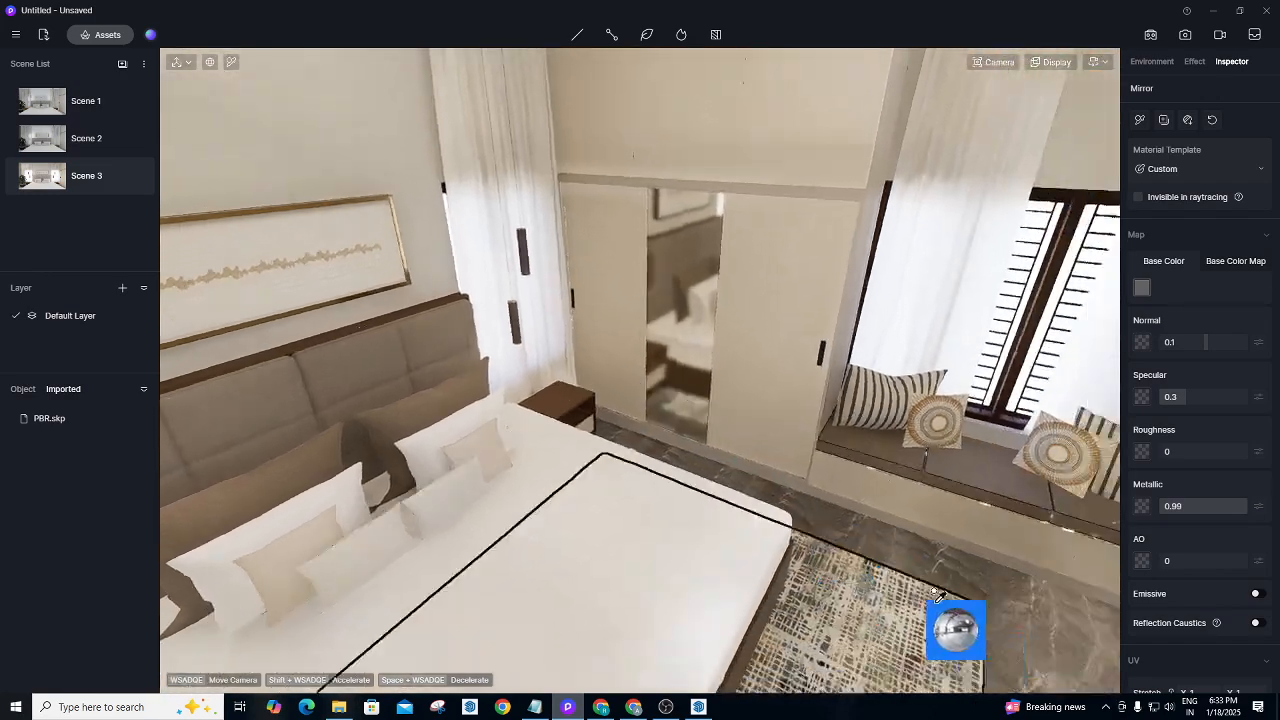
pyautogui.moveTo(514, 260); pyautogui.dragTo(800, 423, button='right')
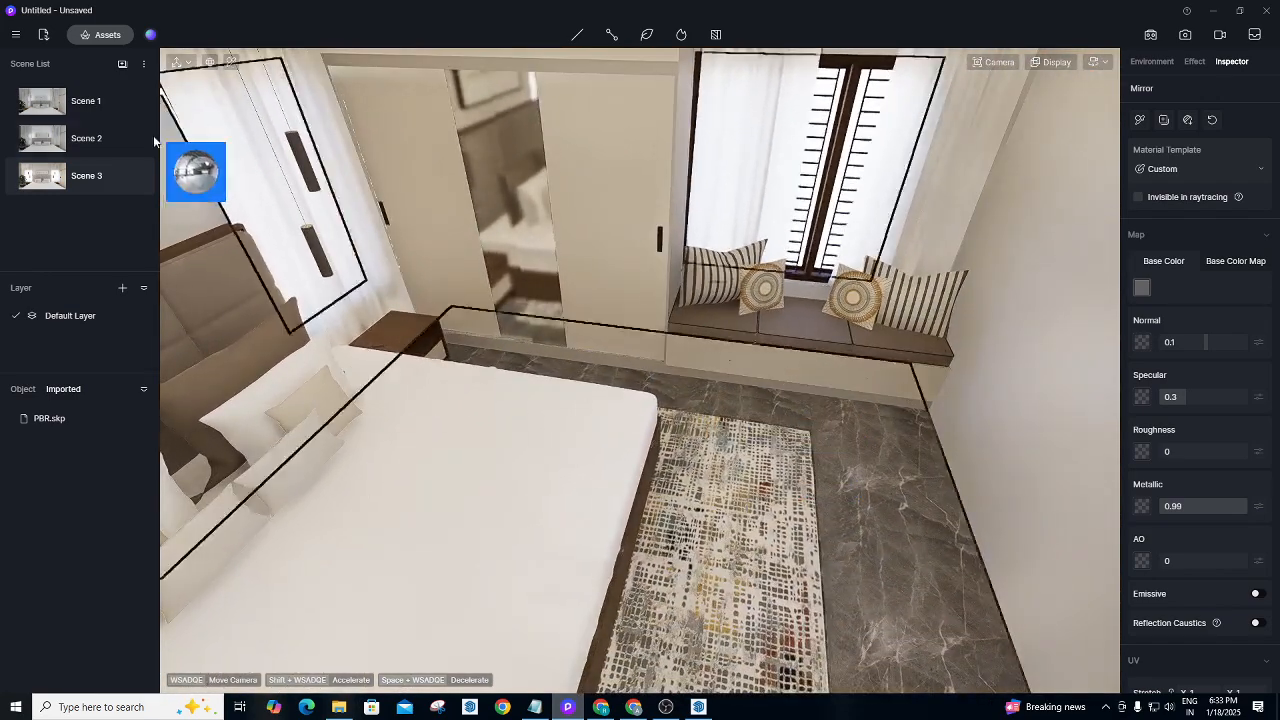
pyautogui.click(95, 178)
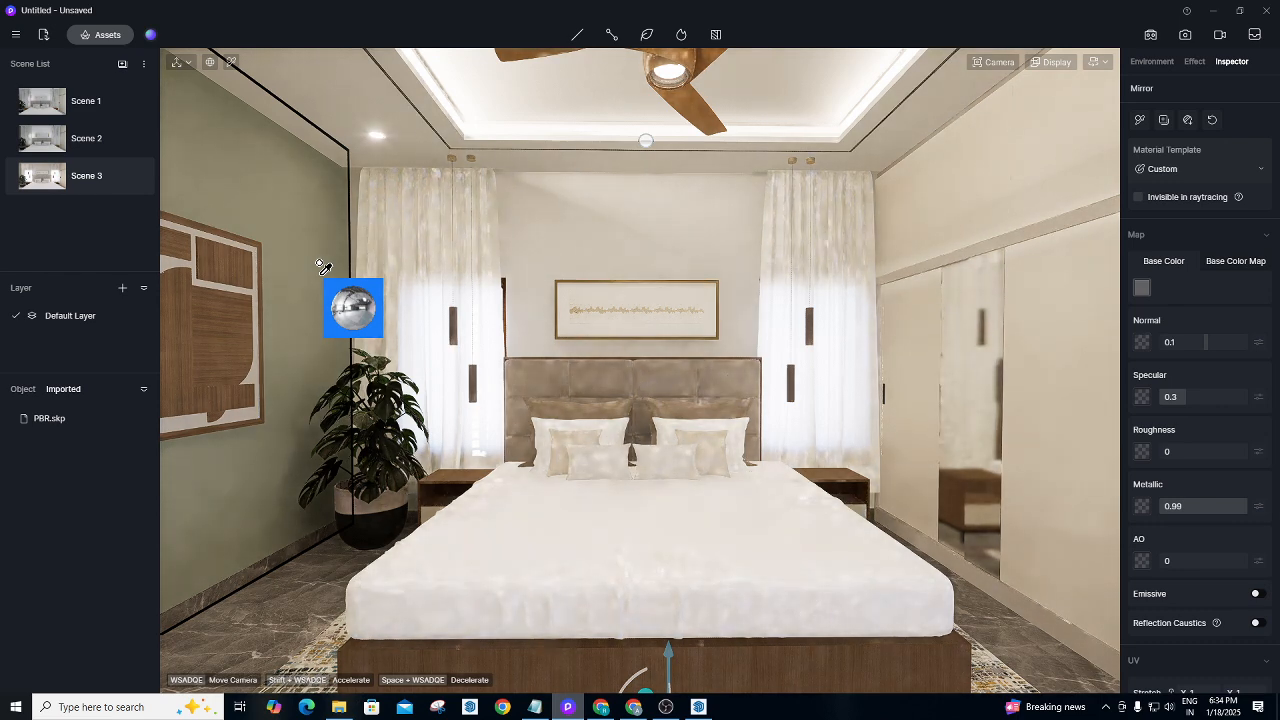
# Inspect the bed, pendant lights and headboard wall from a slightly shifted, closer viewpoint.
pyautogui.moveTo(320, 266)
pyautogui.mouseDown()
pyautogui.moveTo(474, 280)
pyautogui.moveTo(523, 256)
pyautogui.moveTo(601, 396)
pyautogui.moveTo(704, 452)
pyautogui.moveTo(672, 388)
pyautogui.moveTo(663, 292)
pyautogui.moveTo(551, 229)
pyautogui.moveTo(870, 108)
pyautogui.moveTo(962, 184)
pyautogui.moveTo(368, 218)
pyautogui.moveTo(429, 213)
pyautogui.moveTo(585, 255)
pyautogui.moveTo(775, 221)
pyautogui.moveTo(425, 193)
pyautogui.moveTo(803, 167)
pyautogui.moveTo(604, 200)
pyautogui.moveTo(569, 246)
pyautogui.moveTo(822, 413)
pyautogui.moveTo(830, 420)
pyautogui.moveTo(785, 385)
pyautogui.moveTo(850, 472)
pyautogui.moveTo(833, 474)
pyautogui.moveTo(797, 386)
pyautogui.mouseUp()
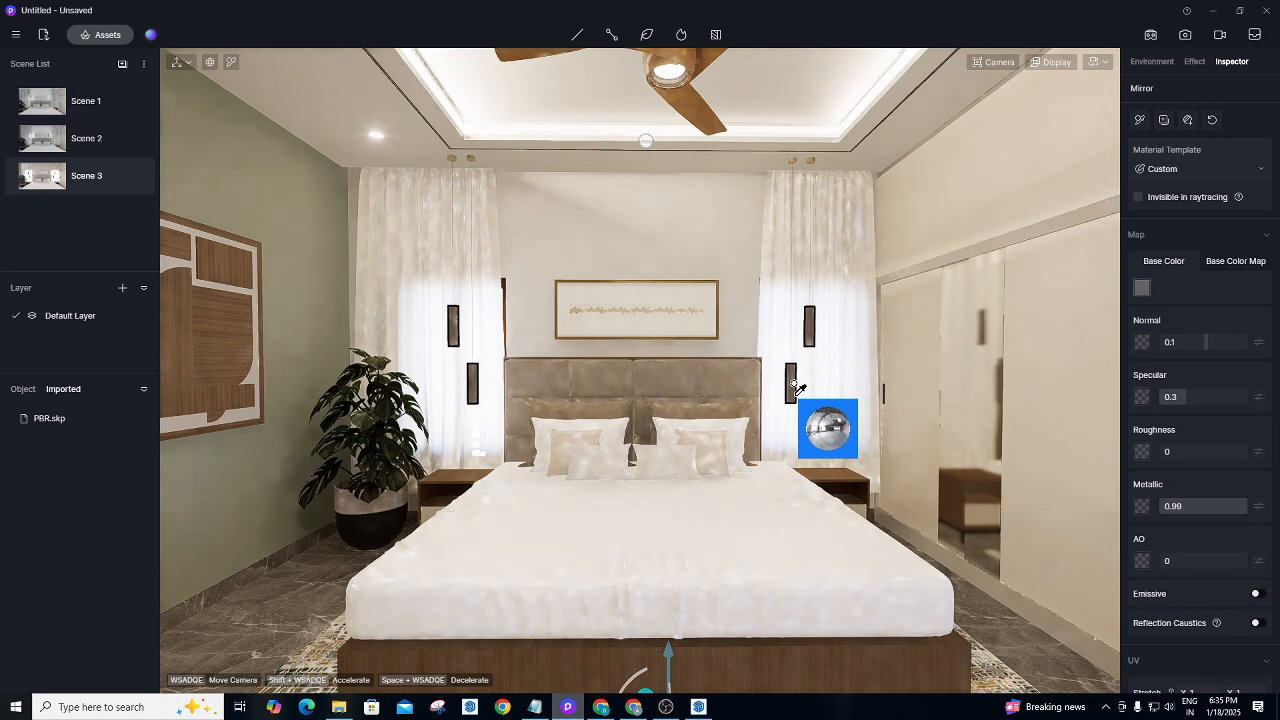
pyautogui.moveTo(793, 366); pyautogui.dragTo(793, 366)
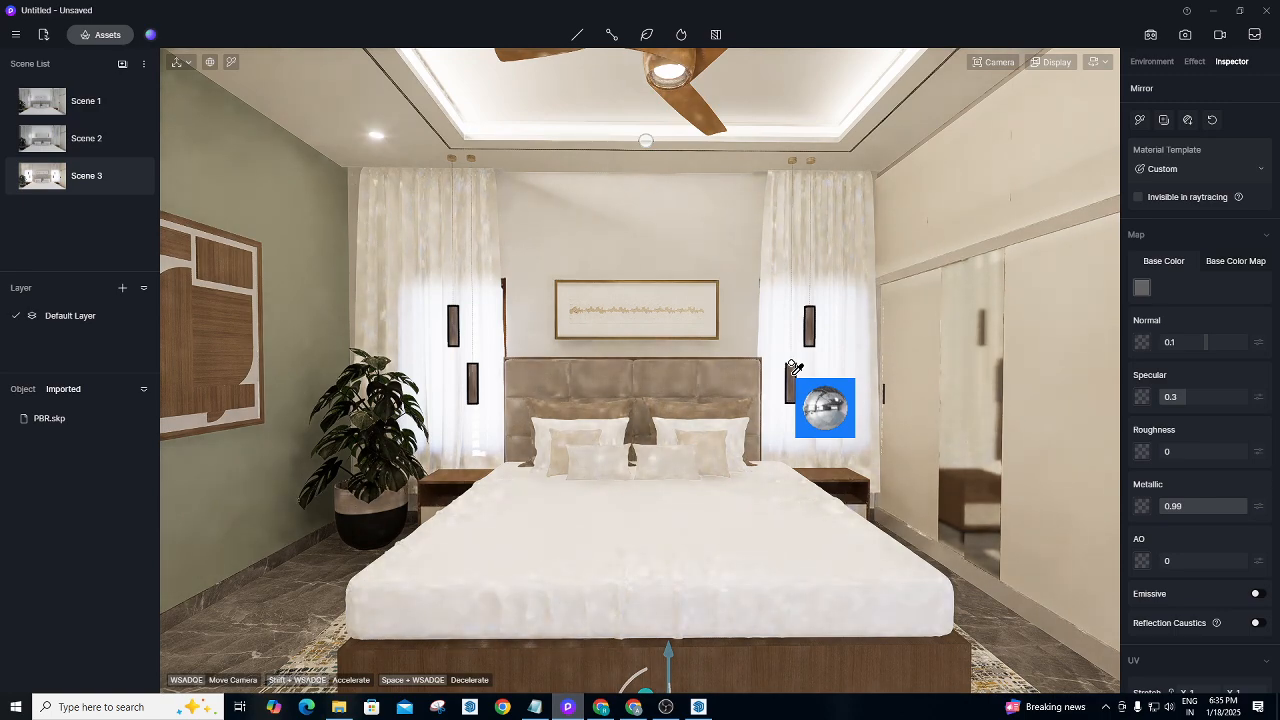
pyautogui.scroll(2, 793, 366)
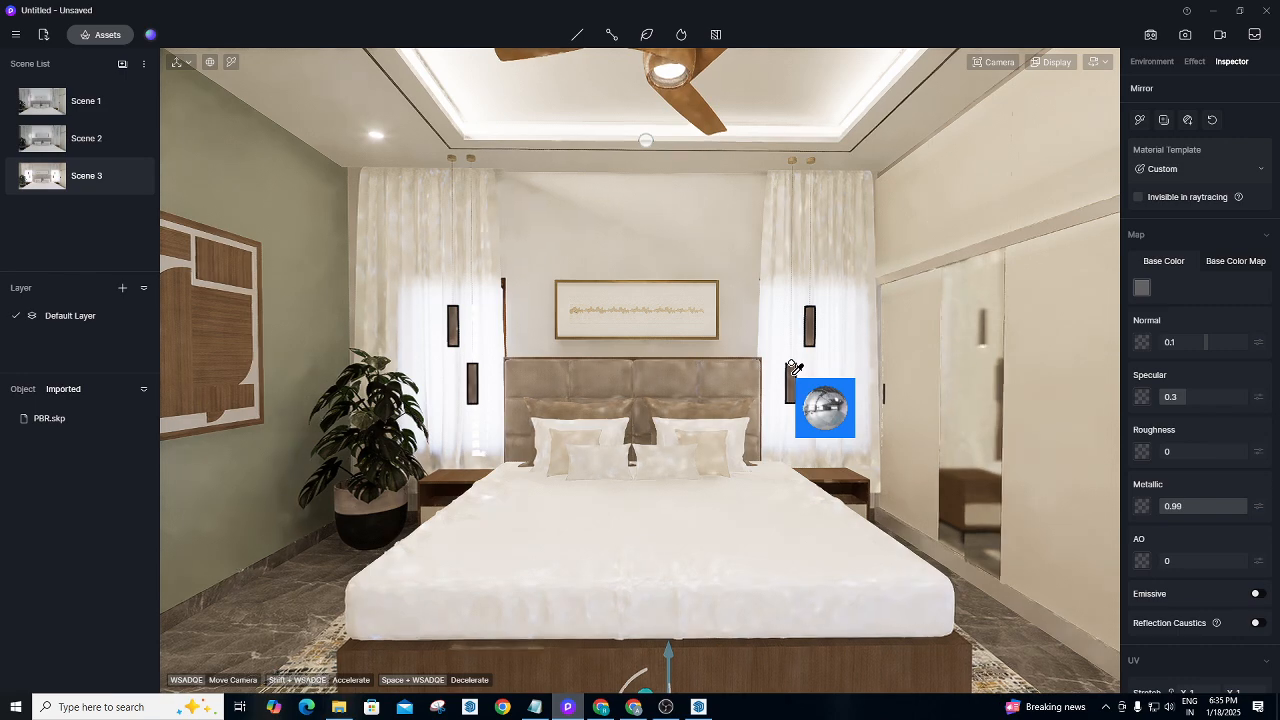
pyautogui.press('d')
pyautogui.moveTo(586, 387)
pyautogui.mouseDown()
pyautogui.moveTo(643, 386)
pyautogui.moveTo(592, 322)
pyautogui.moveTo(749, 306)
pyautogui.moveTo(727, 302)
pyautogui.moveTo(751, 286)
pyautogui.moveTo(734, 290)
pyautogui.moveTo(841, 360)
pyautogui.moveTo(783, 468)
pyautogui.moveTo(793, 425)
pyautogui.moveTo(392, 583)
pyautogui.moveTo(326, 580)
pyautogui.moveTo(546, 508)
pyautogui.moveTo(690, 386)
pyautogui.moveTo(458, 351)
pyautogui.mouseUp()
pyautogui.press('d')
pyautogui.press('d')
pyautogui.press('a')
pyautogui.press('a')
pyautogui.press('a')
pyautogui.press('s')
pyautogui.press('s')
pyautogui.press('d')
pyautogui.press('w')
# Browse the mirror models in the online asset library and close it without placing one.
pyautogui.click(101, 34)
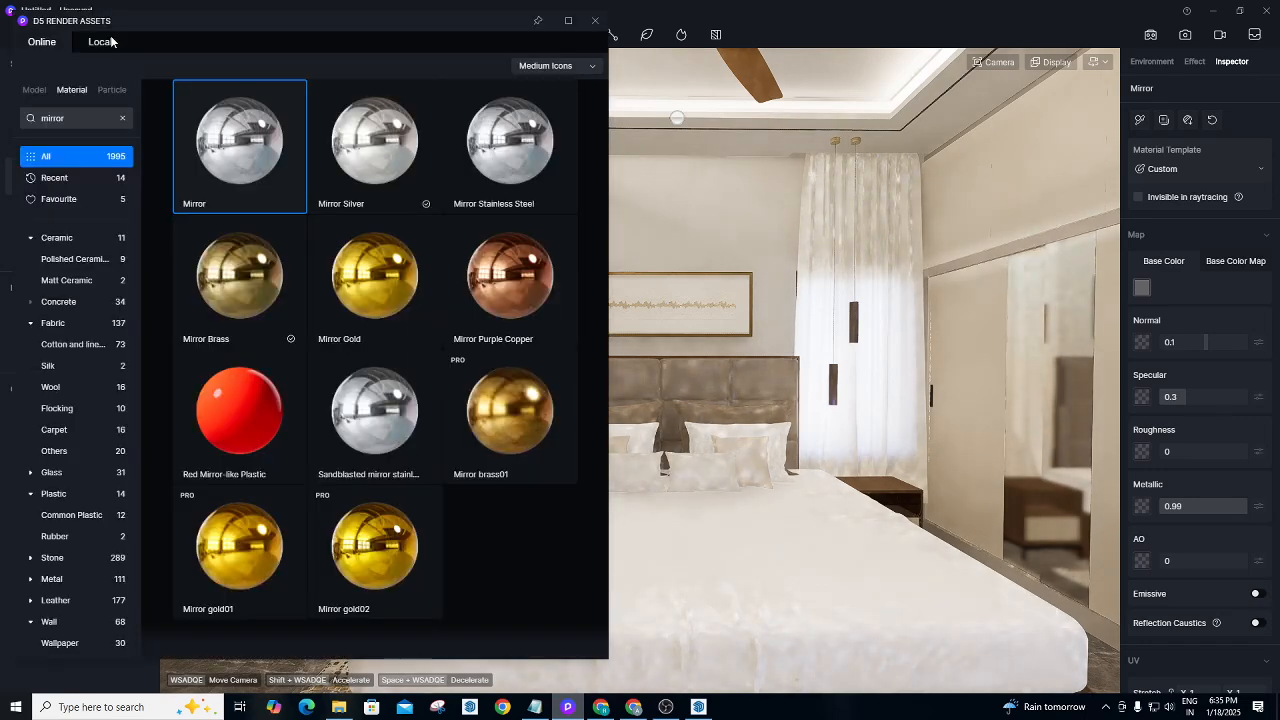
pyautogui.click(34, 90)
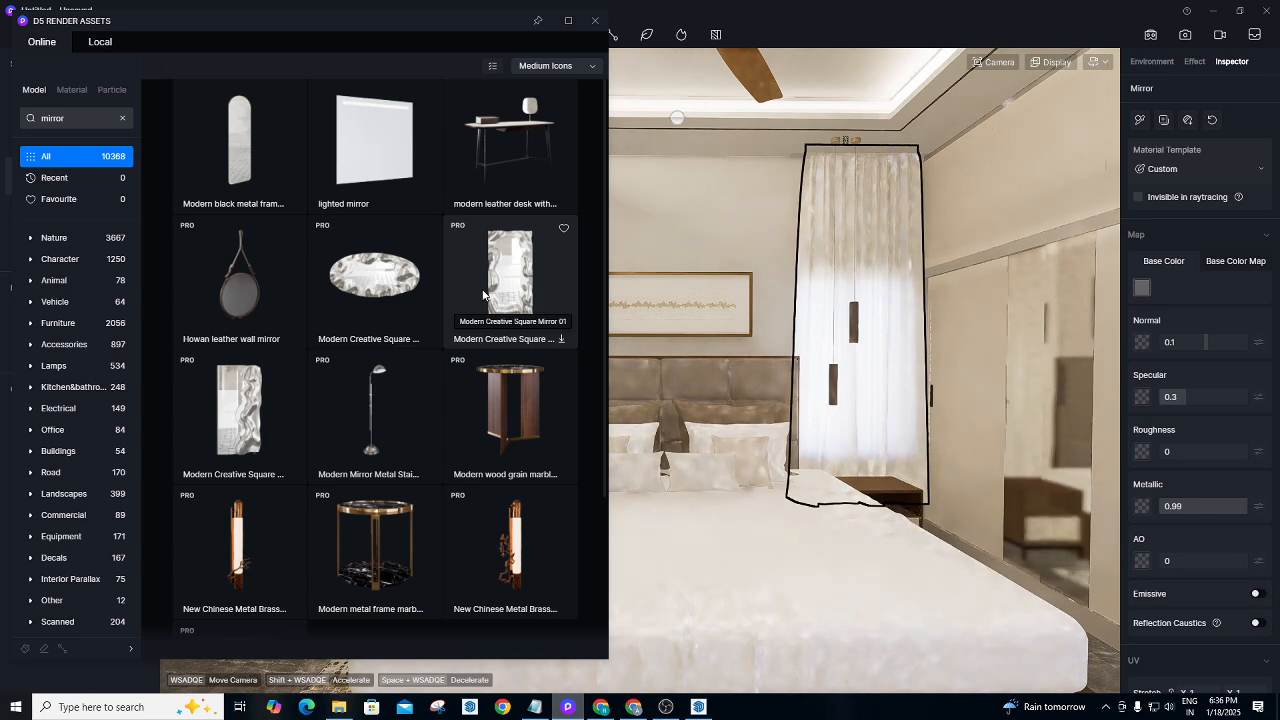
pyautogui.moveTo(483, 294); pyautogui.dragTo(766, 274)
pyautogui.click(594, 21)
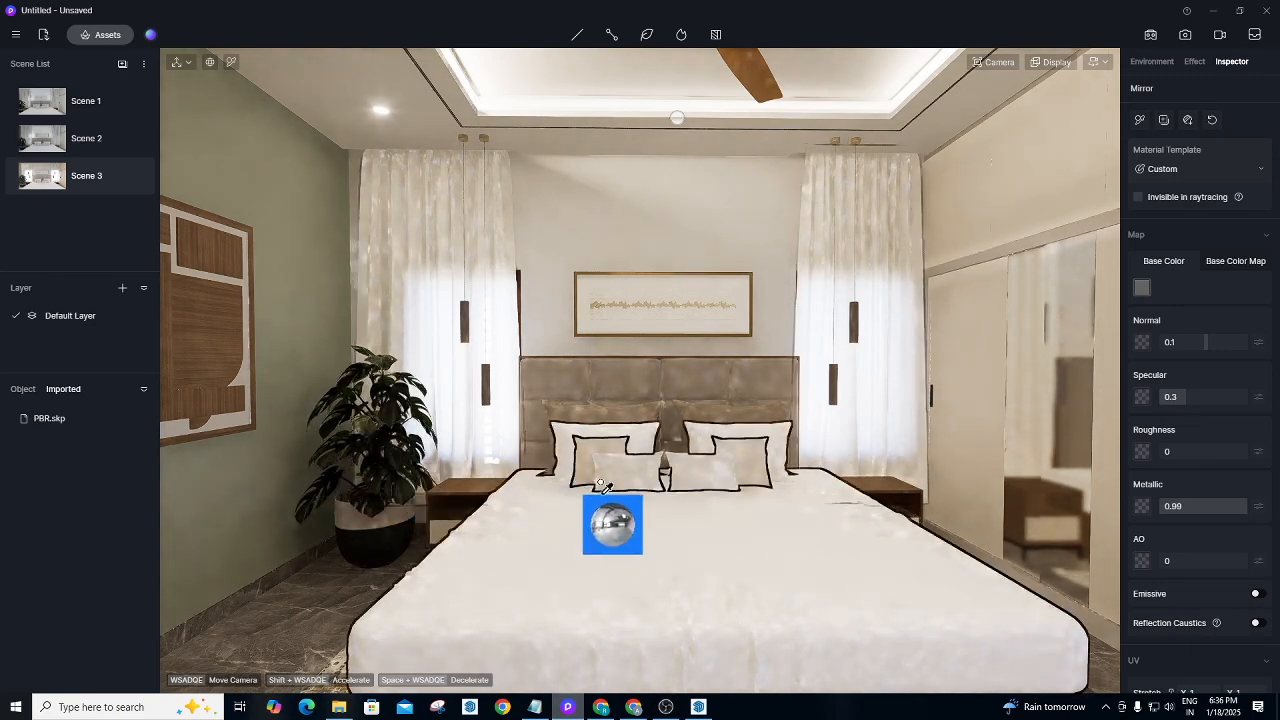
# Stop applying the Mirror material and restore the Scene 3 view, keeping the scene's name.
pyautogui.press('Escape')
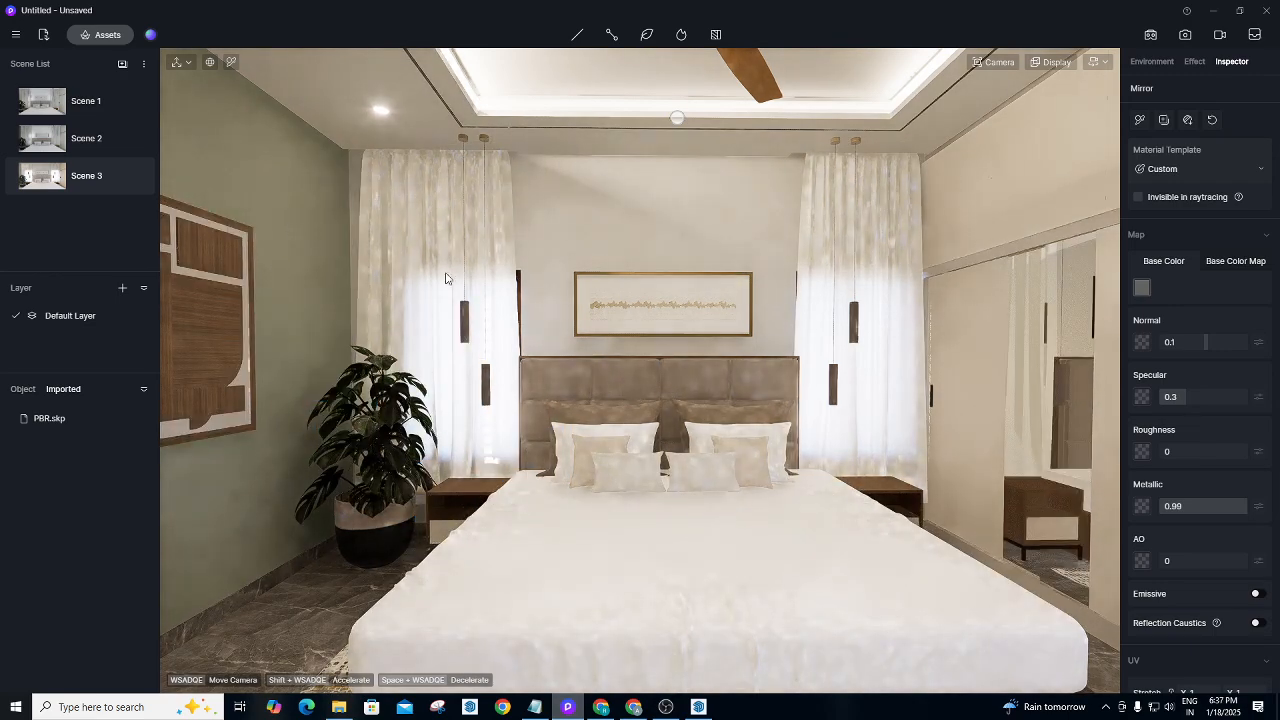
pyautogui.press('Escape')
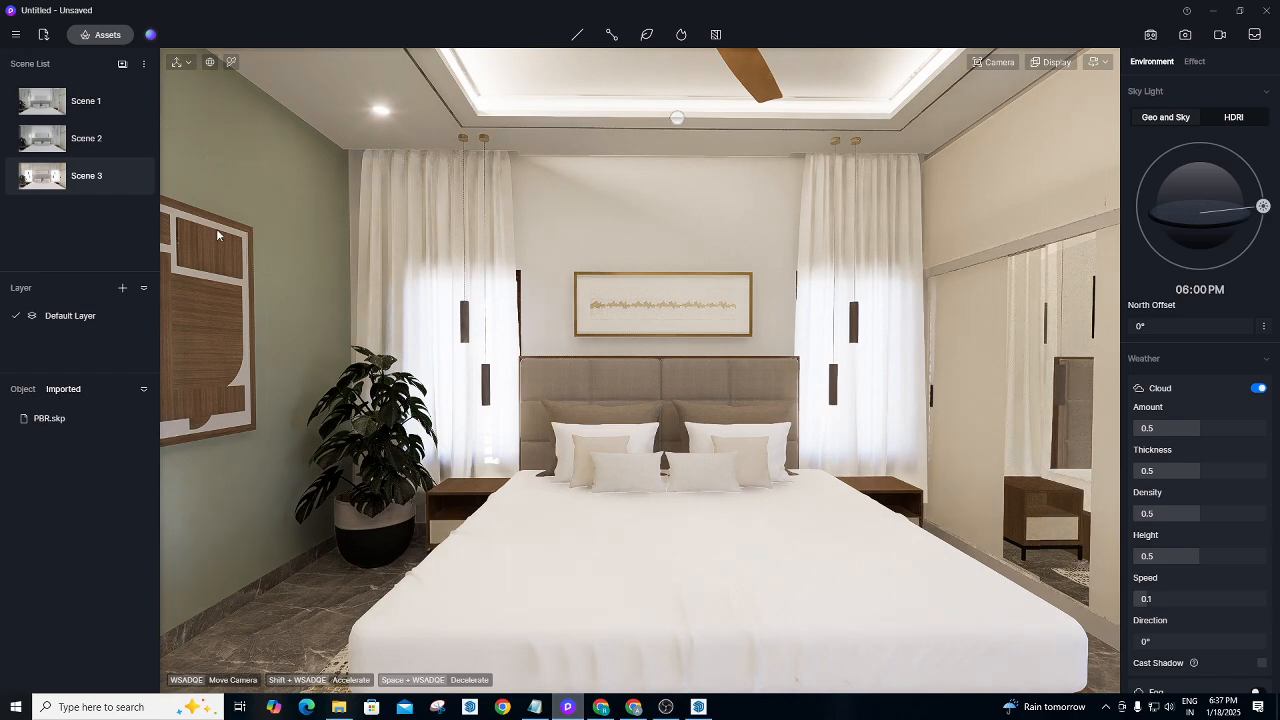
pyautogui.doubleClick(103, 184)
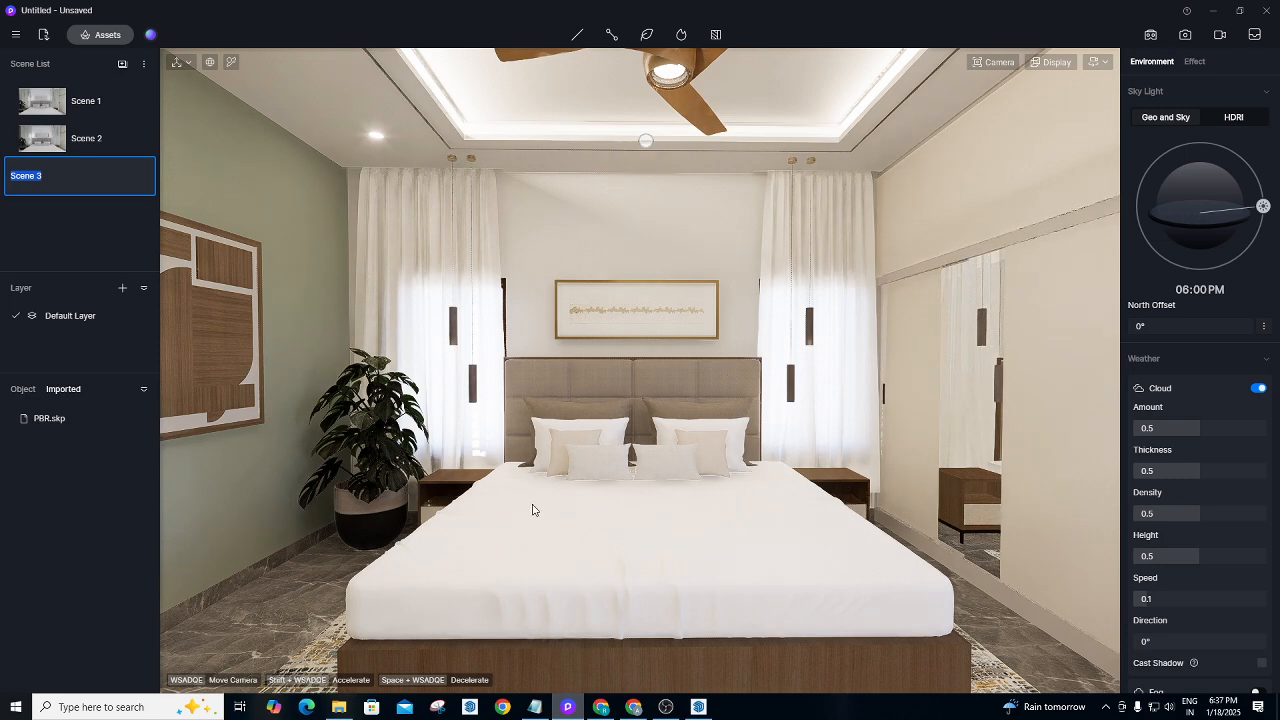
pyautogui.click(383, 273)
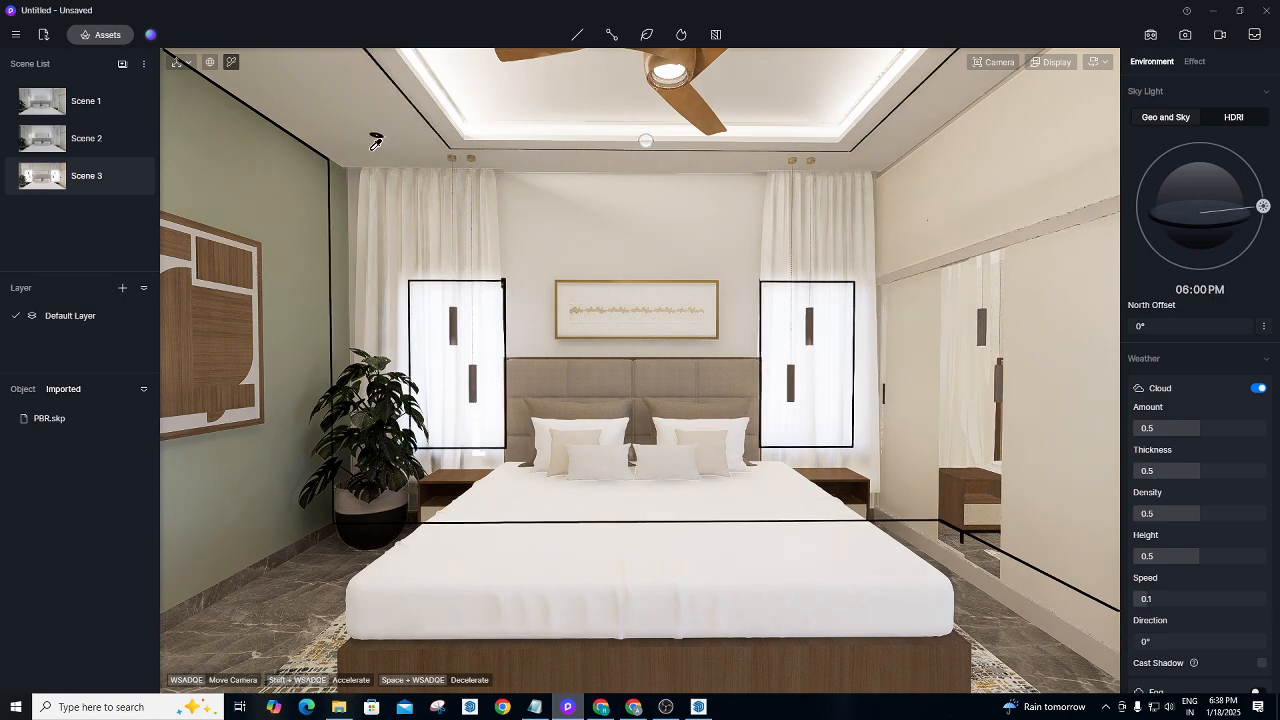
pyautogui.press('Escape')
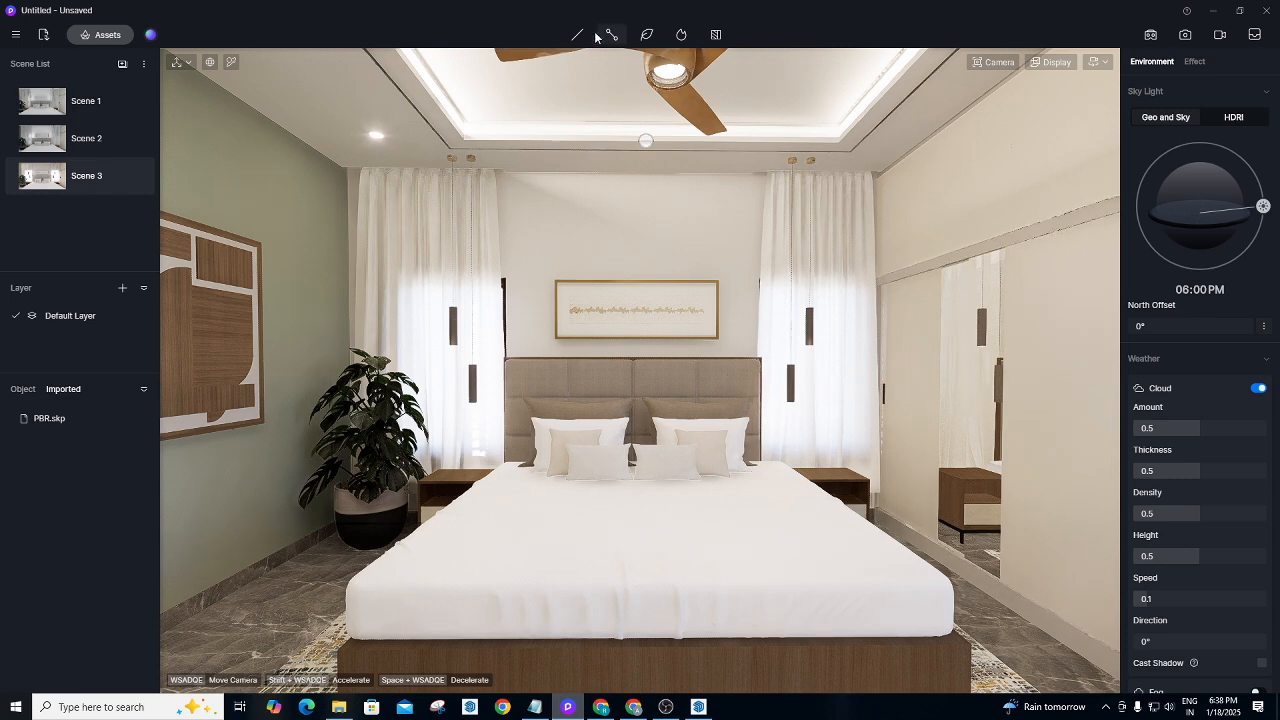
pyautogui.moveTo(577, 35)
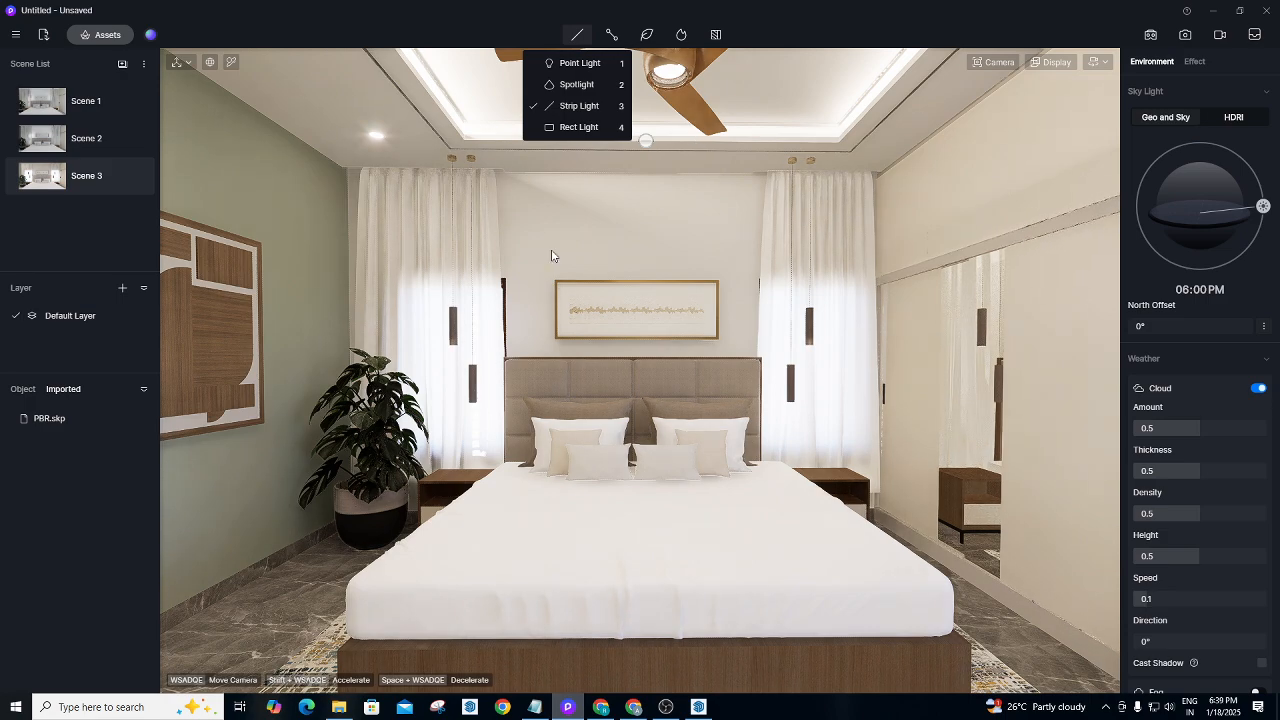
pyautogui.click(760, 82)
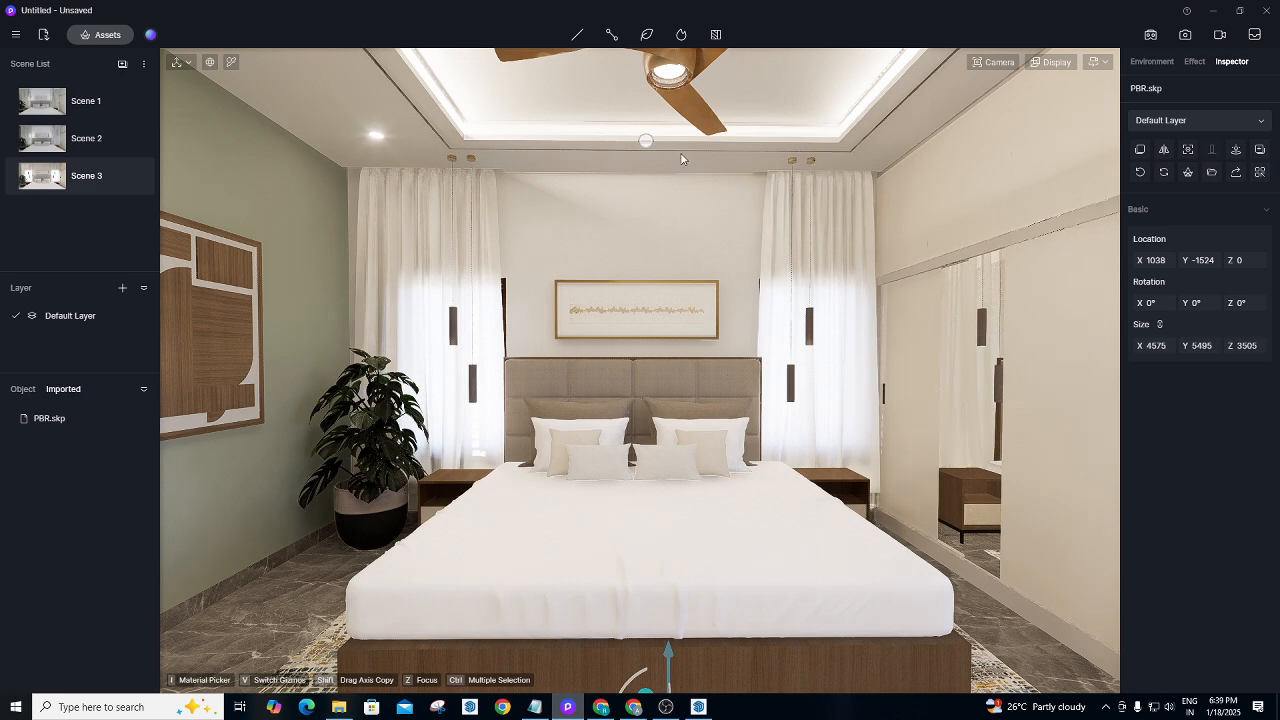
pyautogui.click(230, 62)
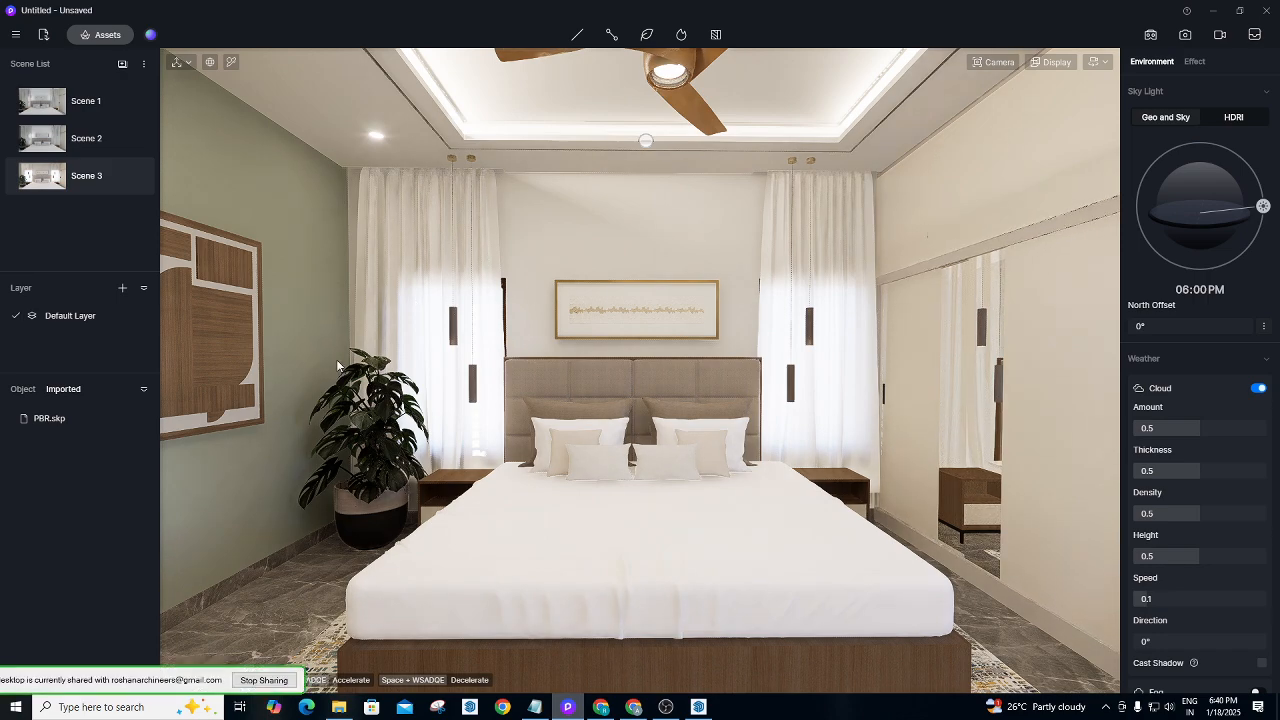
# Start saving the project and create a new folder inside the Render folder.
pyautogui.hotkey('ctrl', 's')
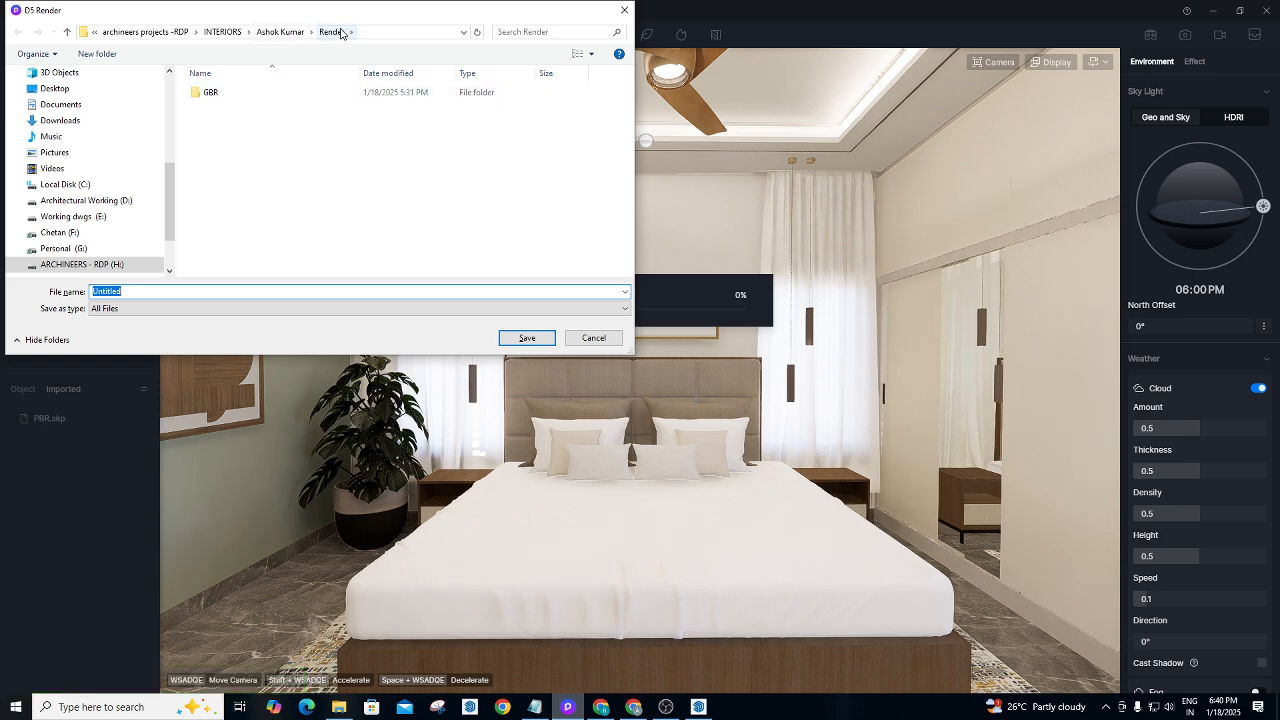
pyautogui.rightClick(261, 107)
pyautogui.moveTo(244, 127)
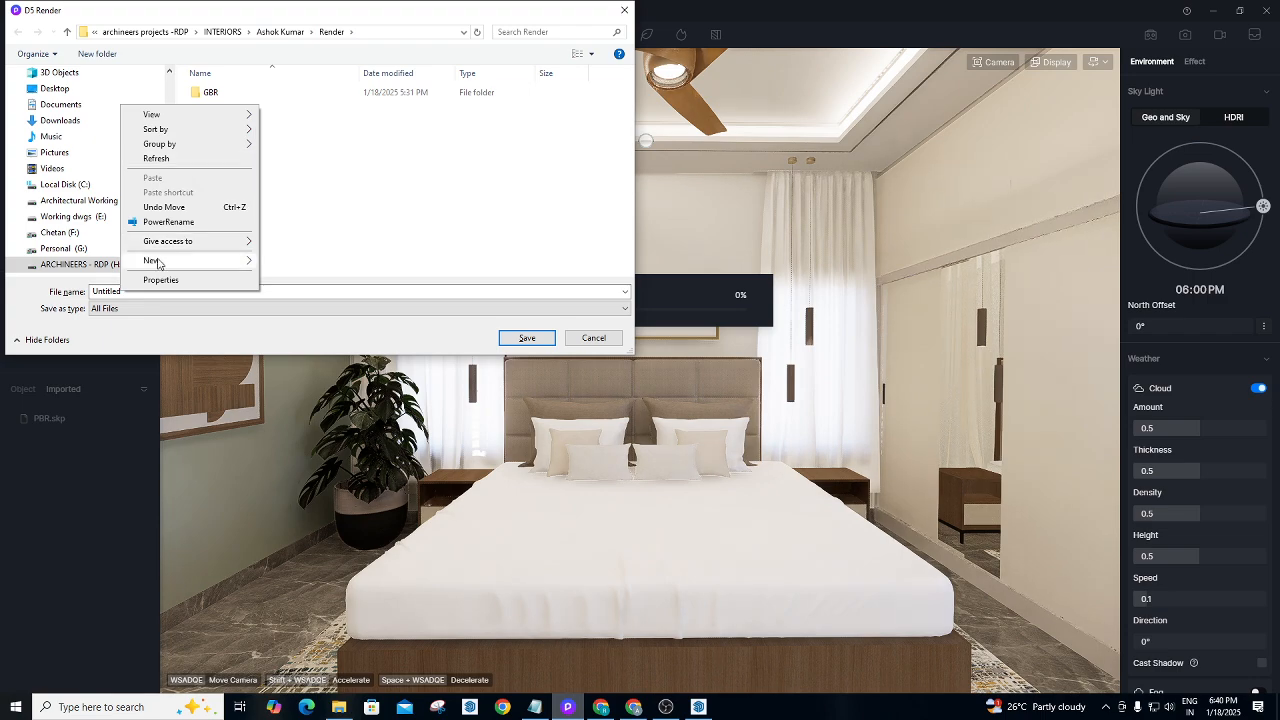
pyautogui.moveTo(157, 262)
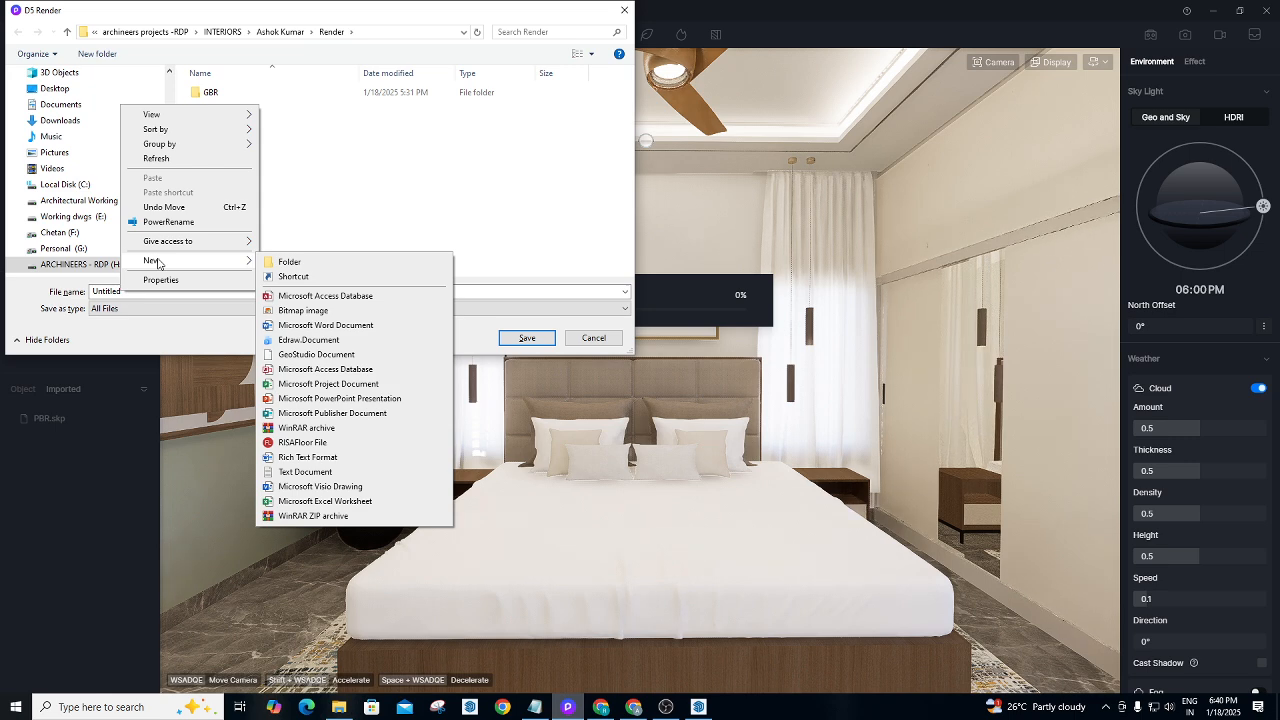
pyautogui.click(292, 261)
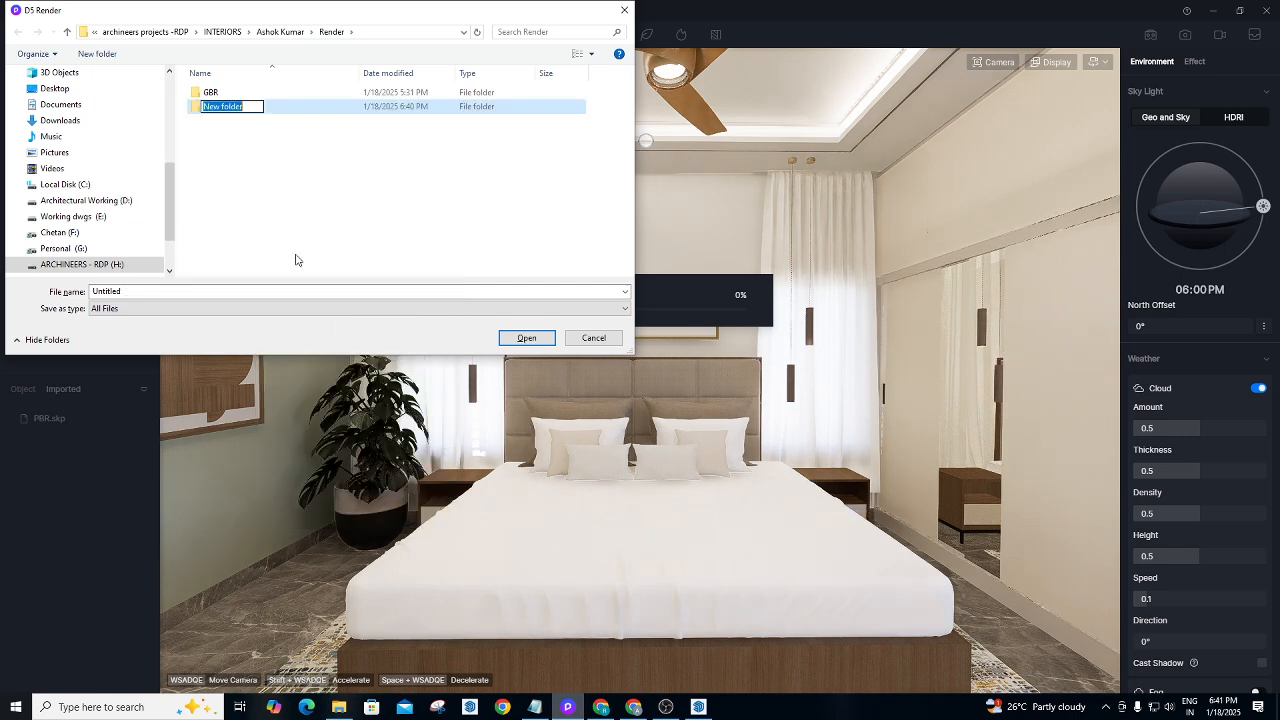
pyautogui.click(291, 264)
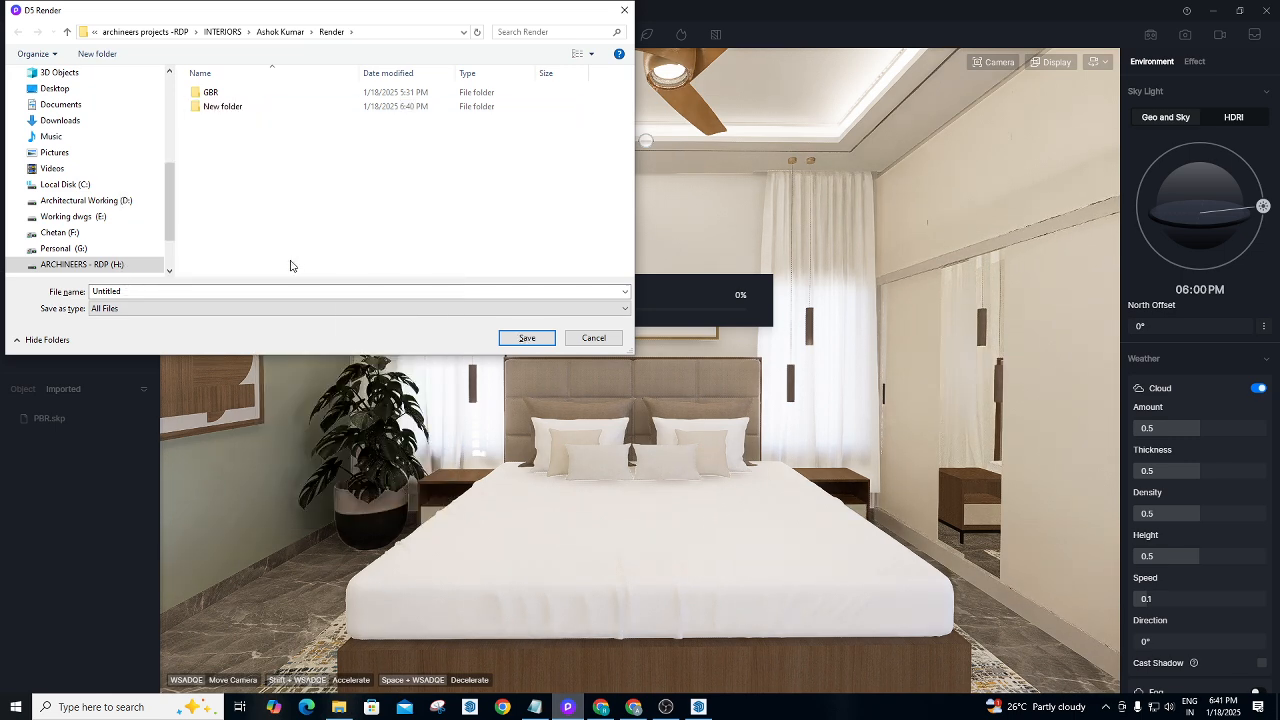
pyautogui.hotkey('alt', 'Up')
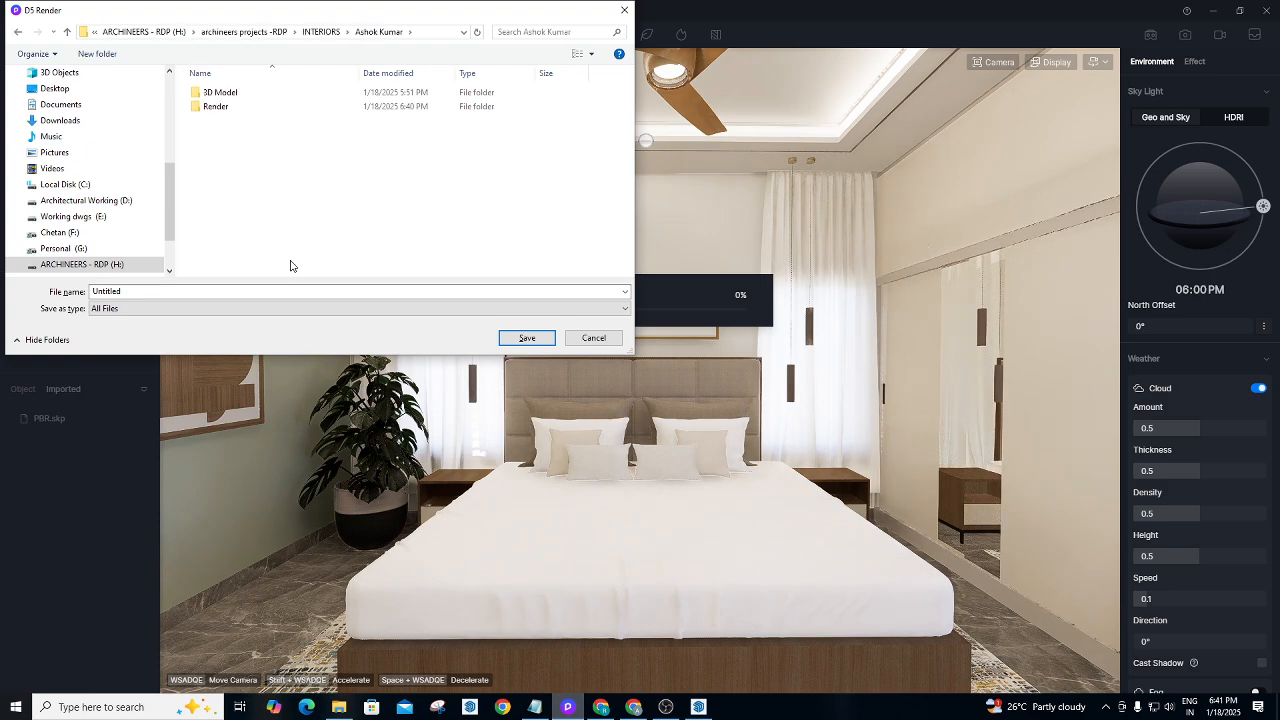
pyautogui.click(216, 106)
pyautogui.rightClick(226, 112)
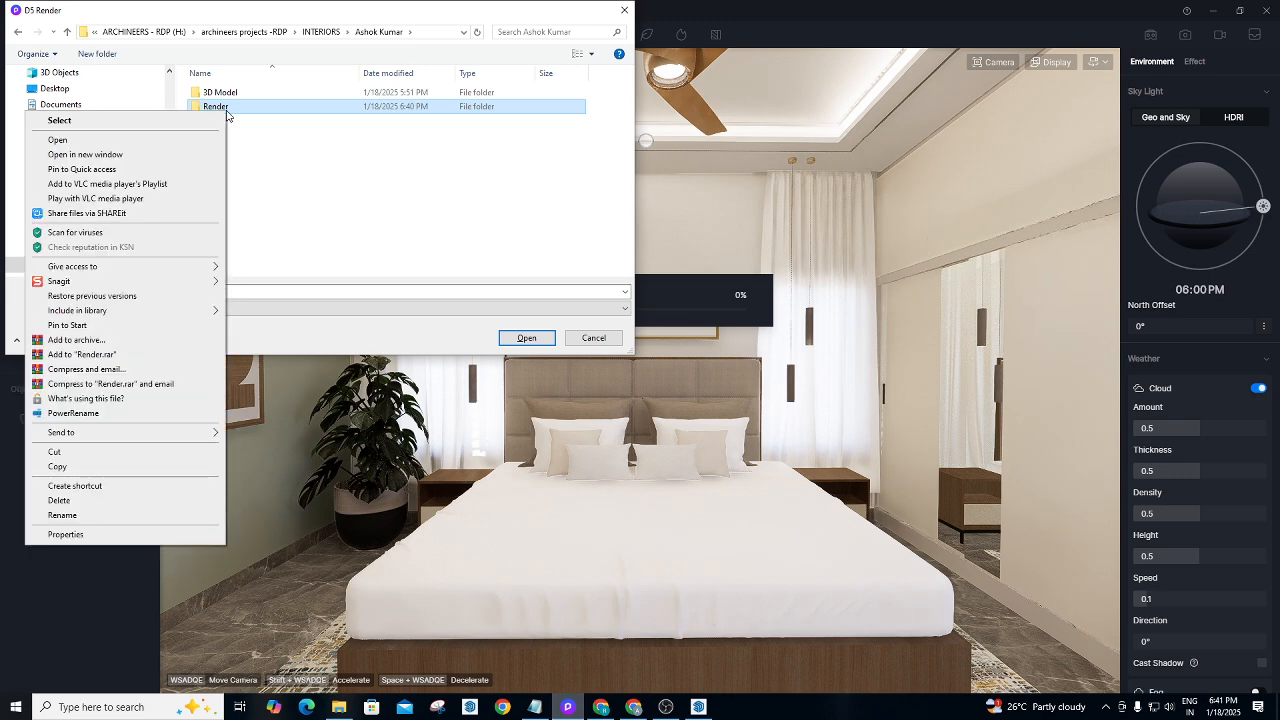
pyautogui.click(225, 108)
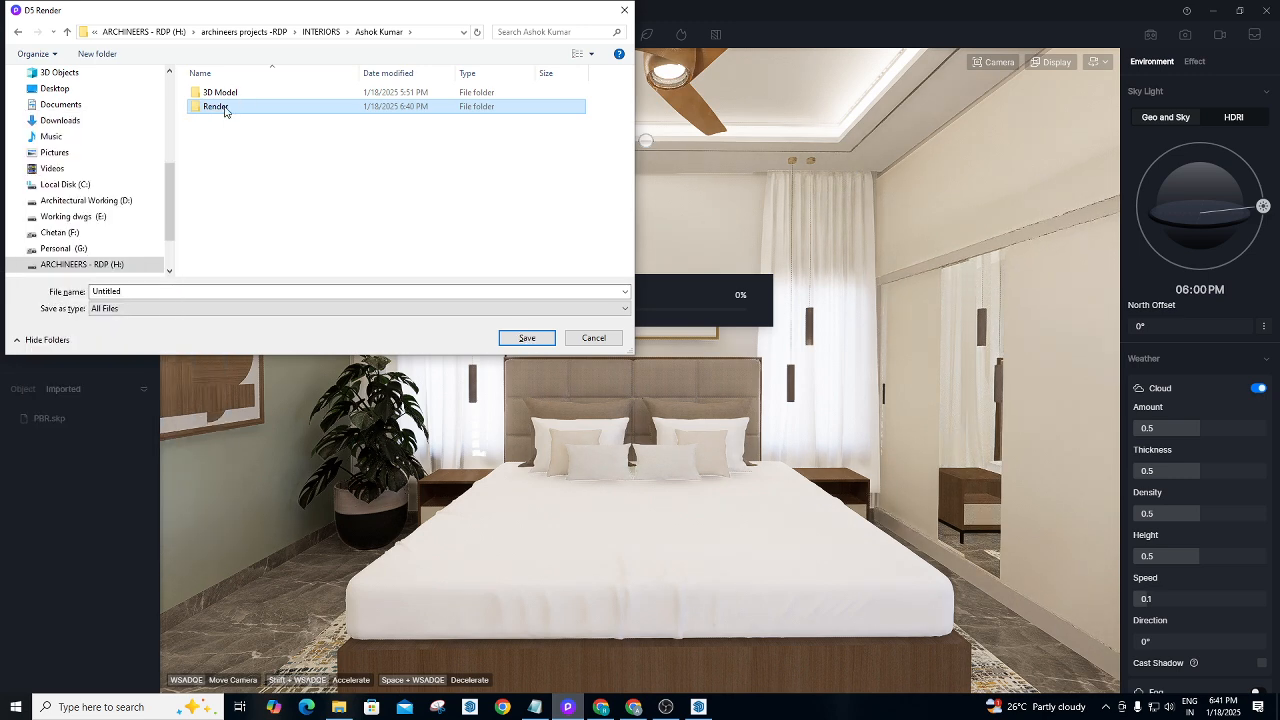
pyautogui.doubleClick(225, 108)
pyautogui.doubleClick(260, 110)
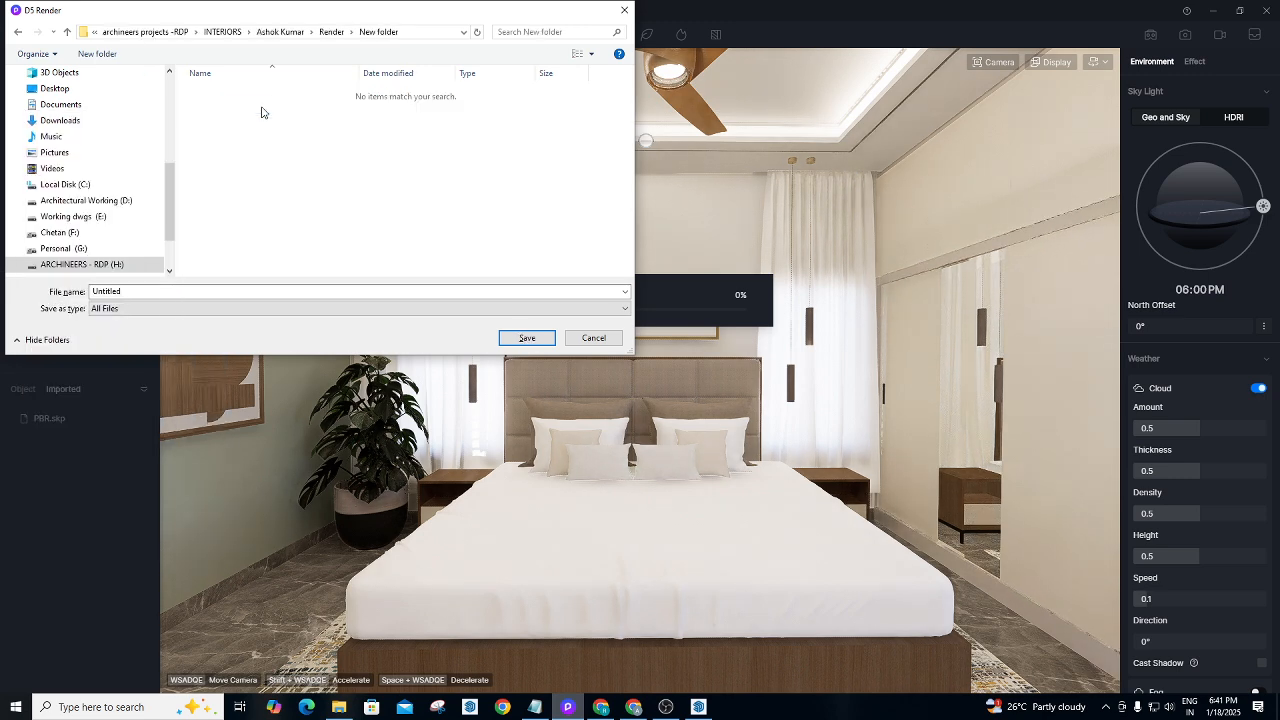
pyautogui.rightClick(258, 112)
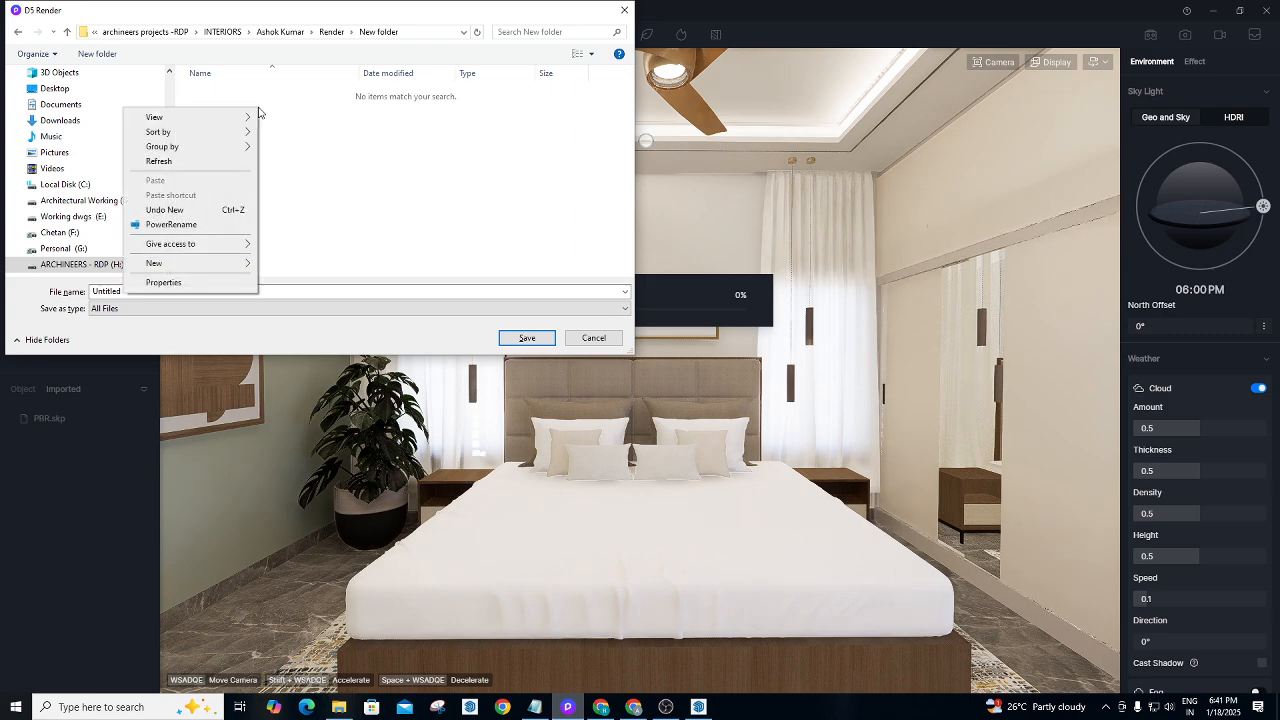
pyautogui.click(18, 31)
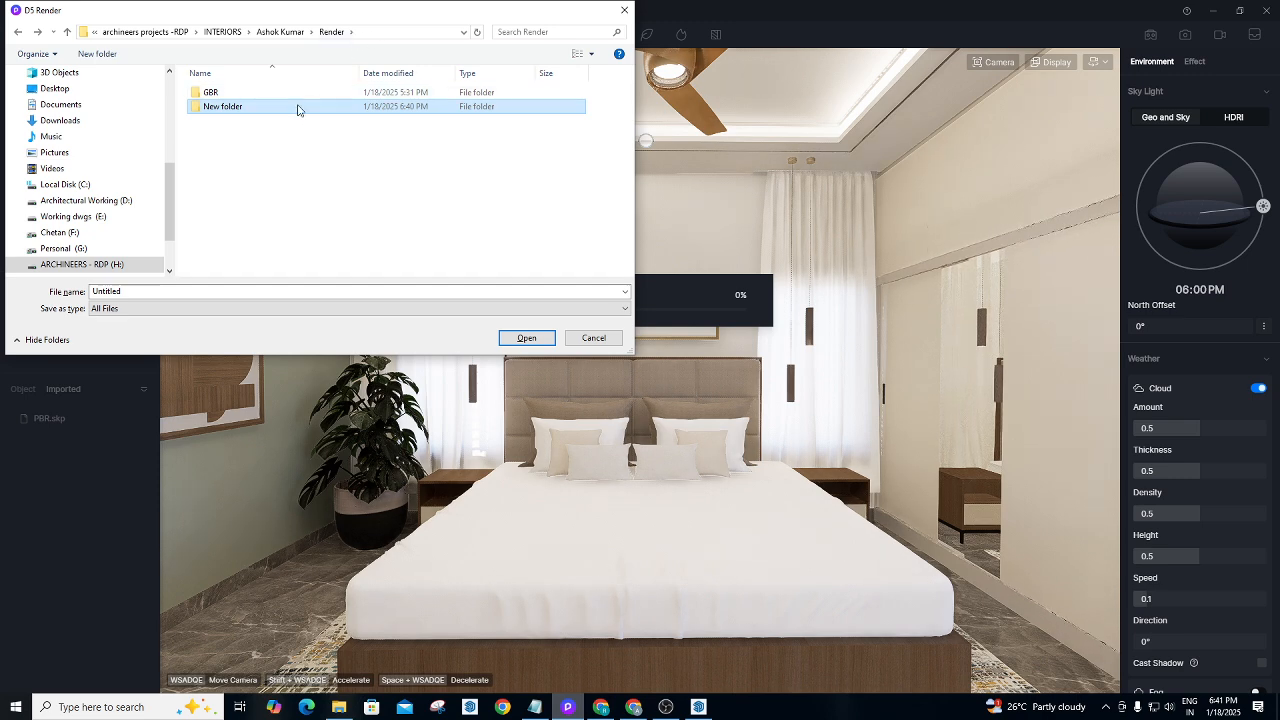
# Rename the new folder inside the Render folder as PBR.
pyautogui.rightClick(297, 111)
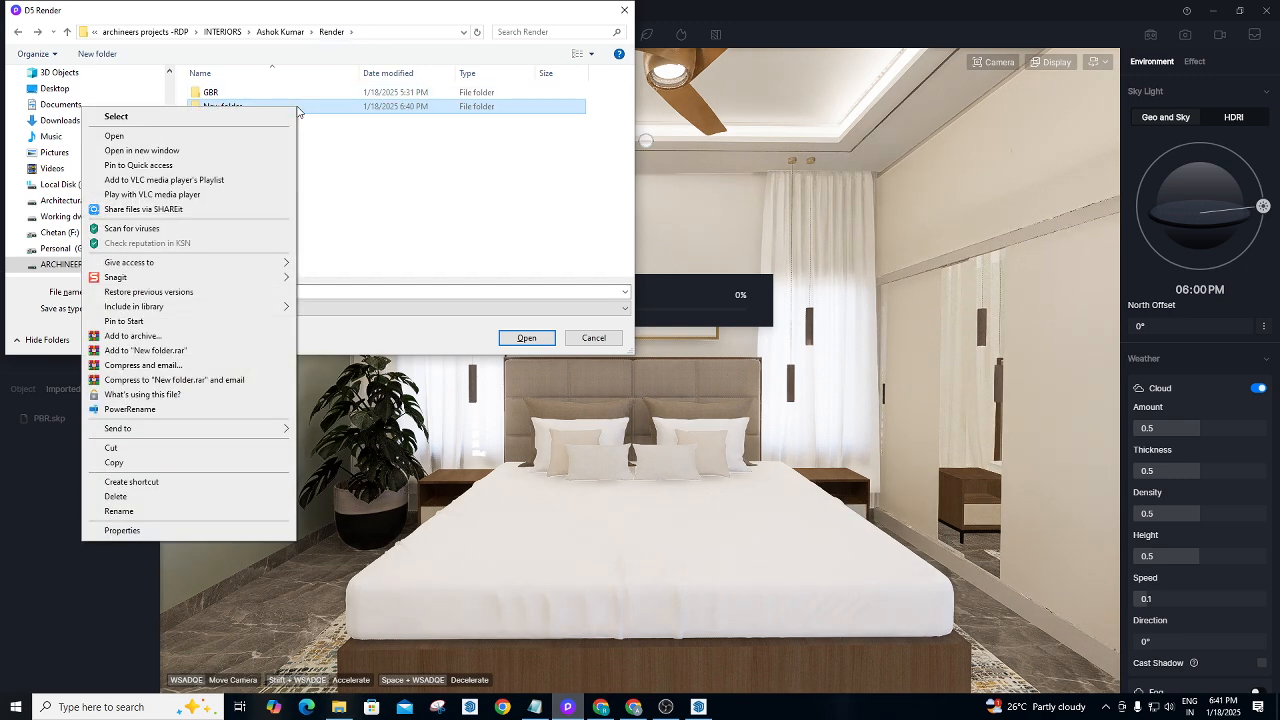
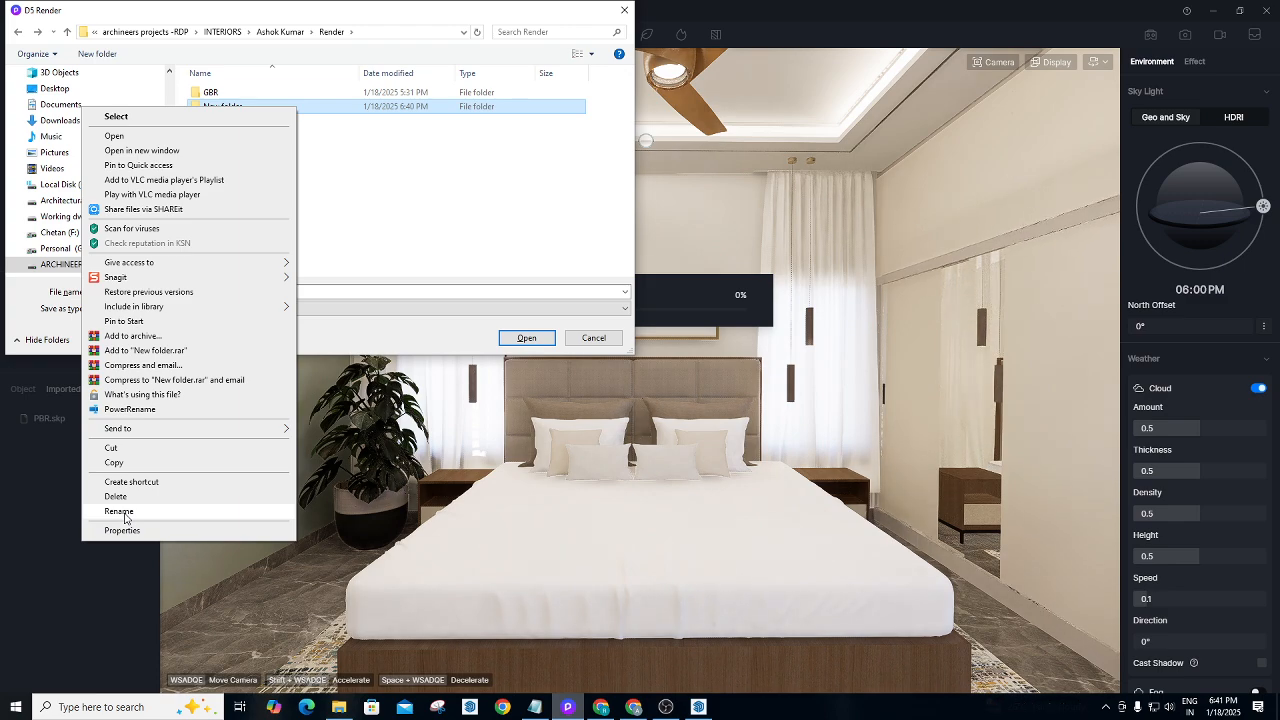
pyautogui.click(119, 511)
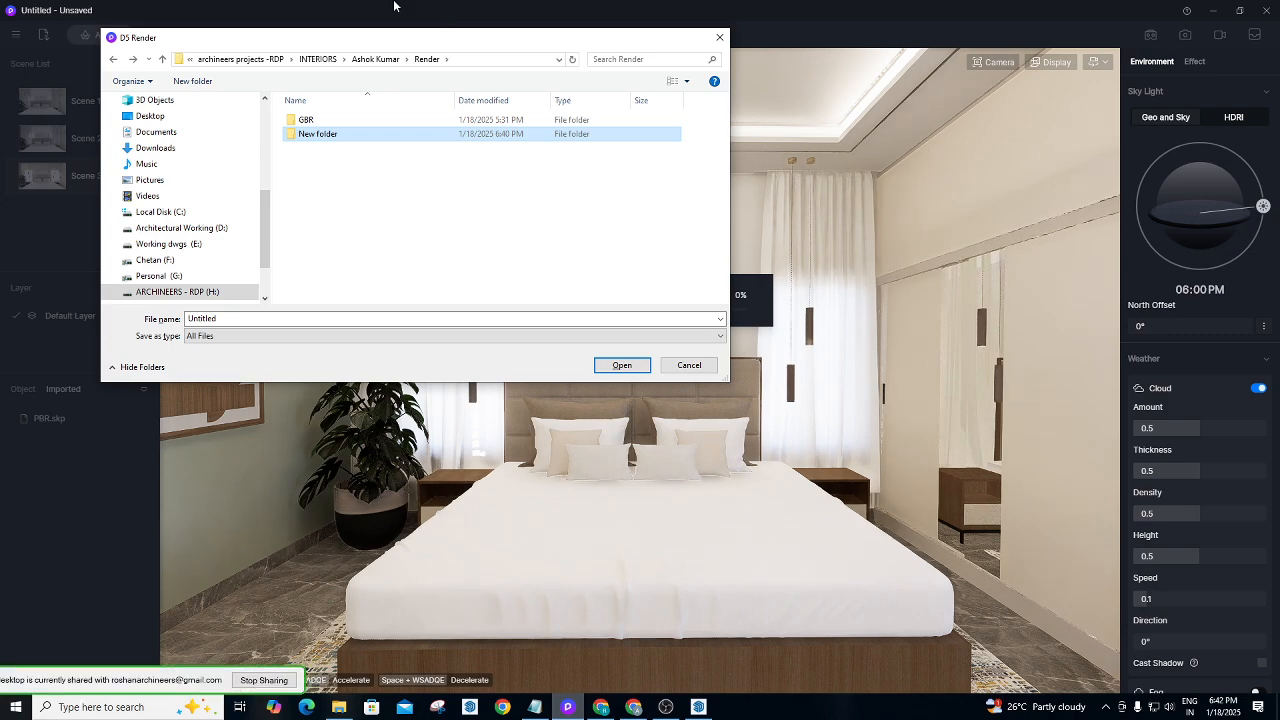
pyautogui.rightClick(353, 139)
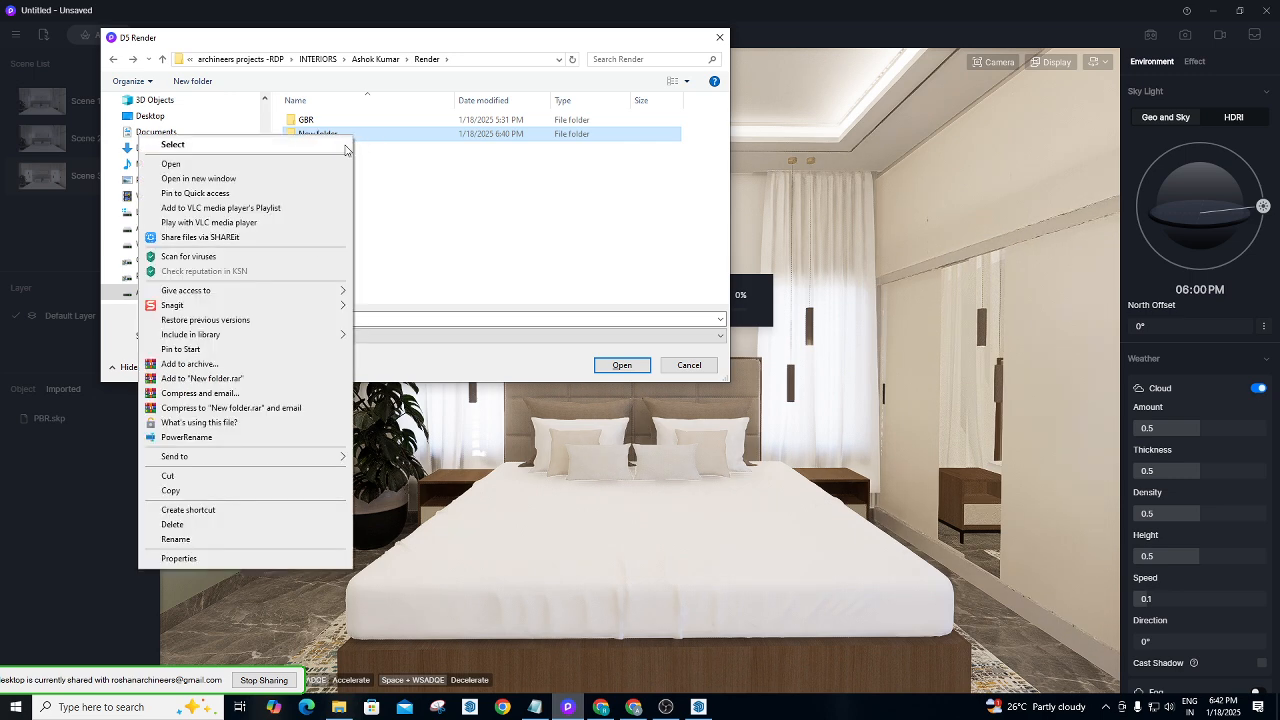
pyautogui.click(266, 540)
pyautogui.write('PBR')
pyautogui.press('Return')
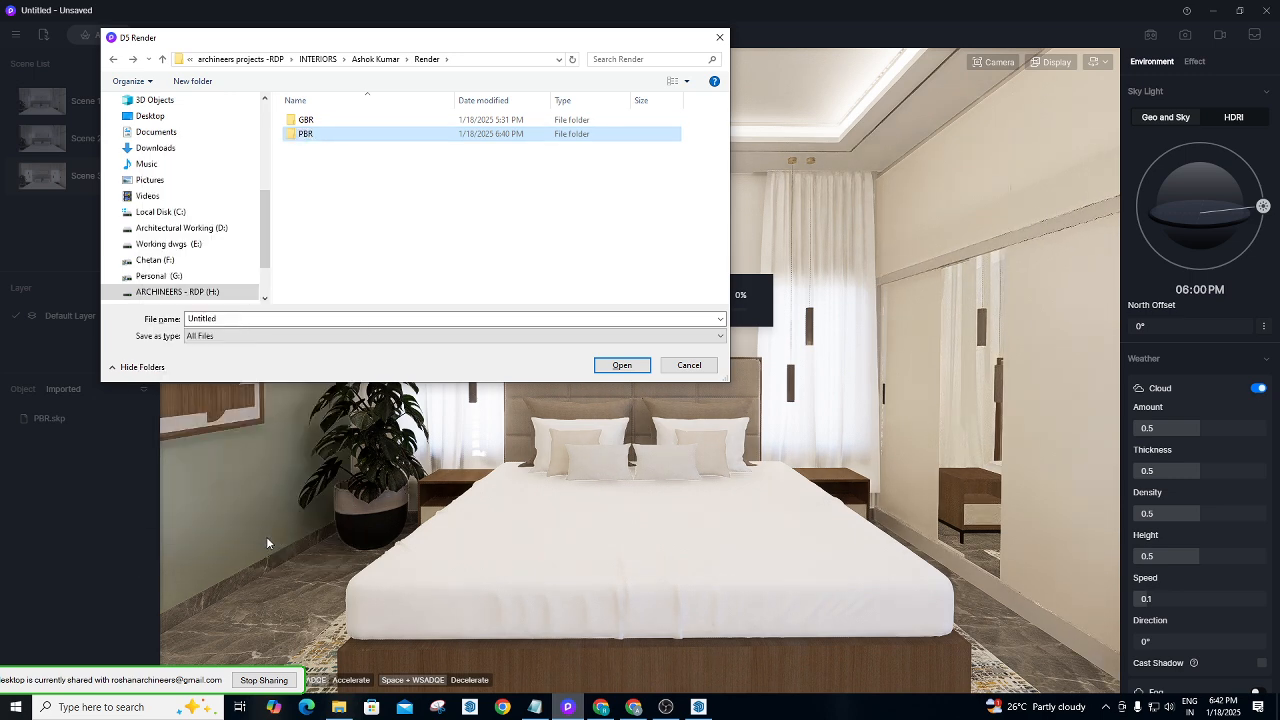
# Save the project under the file name PBR inside the PBR folder.
pyautogui.press('Return')
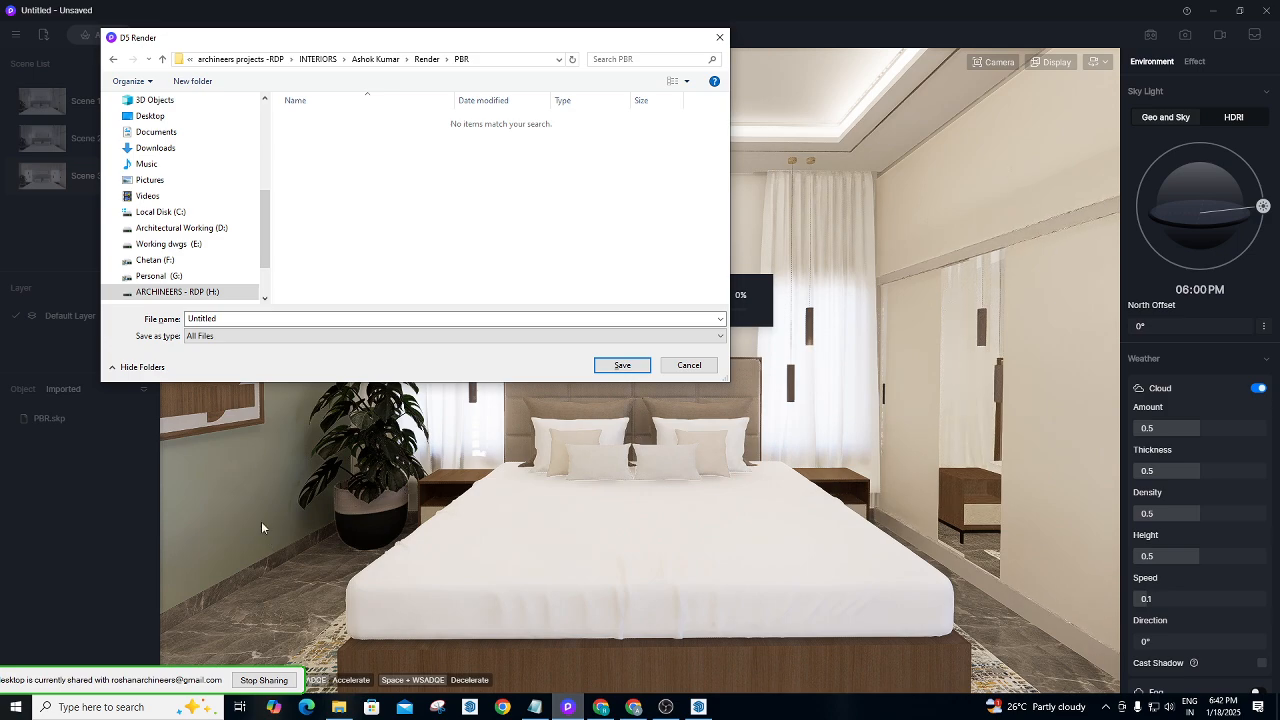
pyautogui.doubleClick(223, 317)
pyautogui.write('PBR')
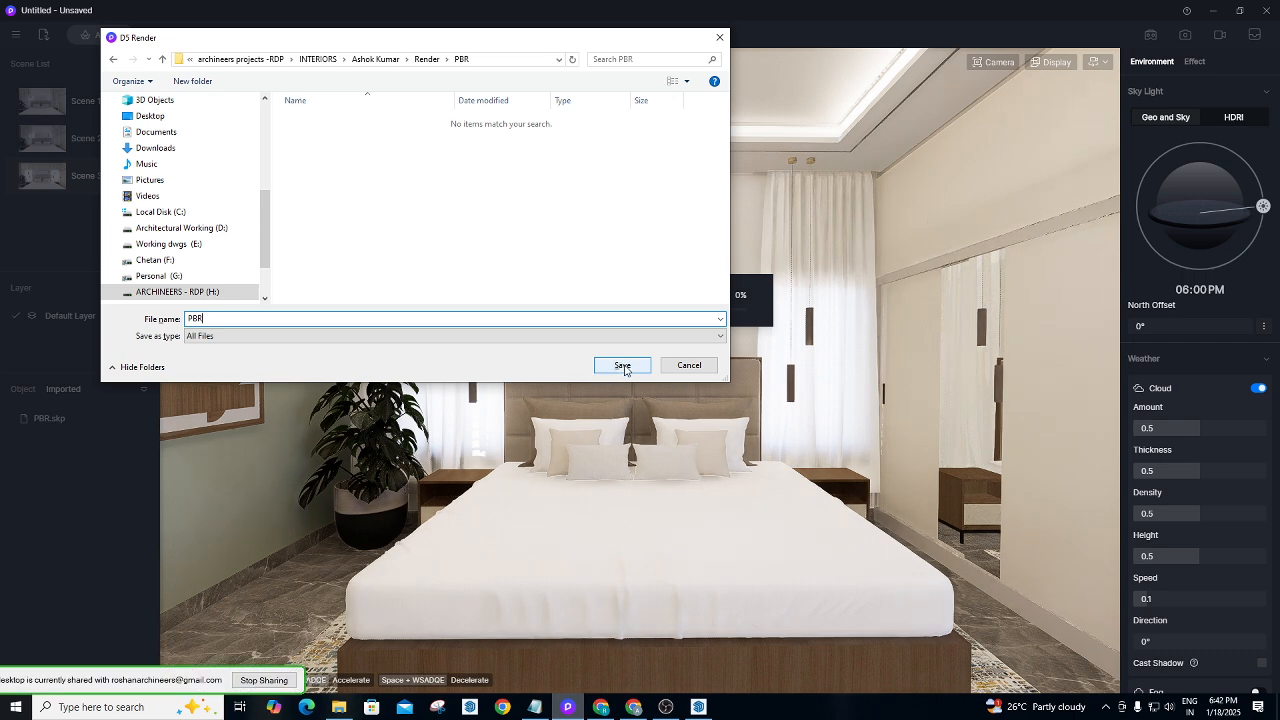
pyautogui.click(623, 366)
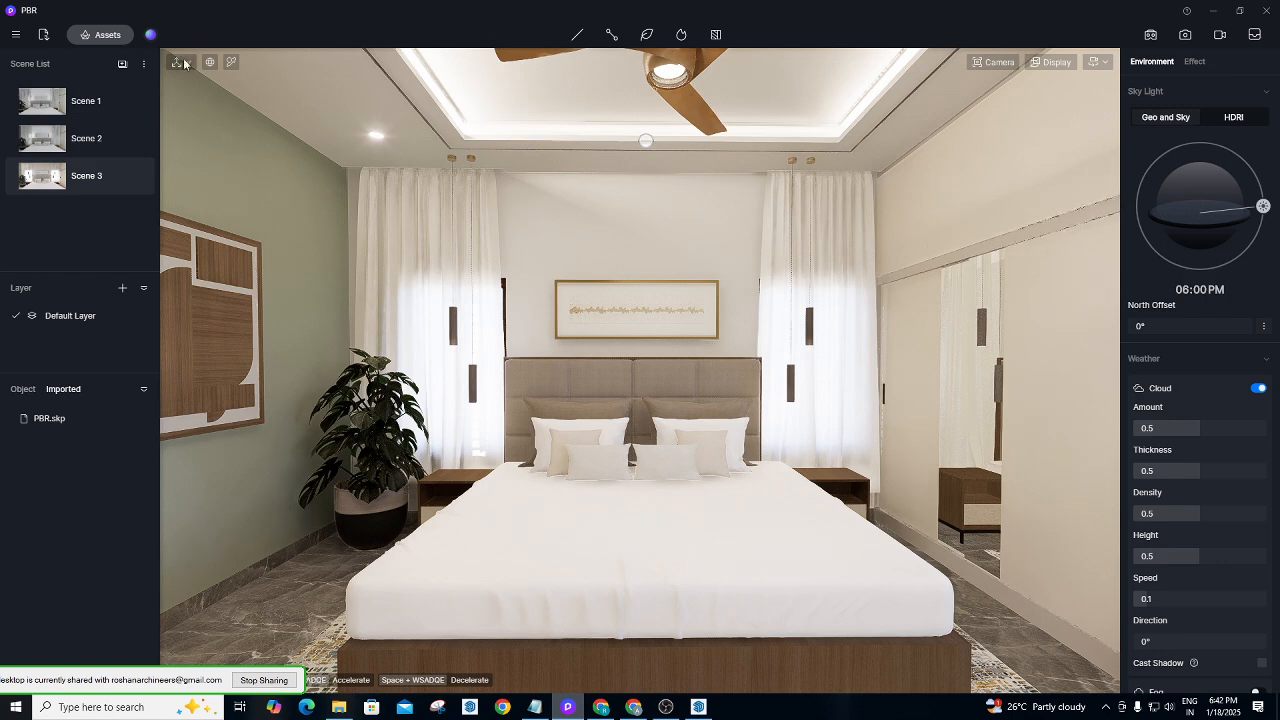
pyautogui.click(100, 35)
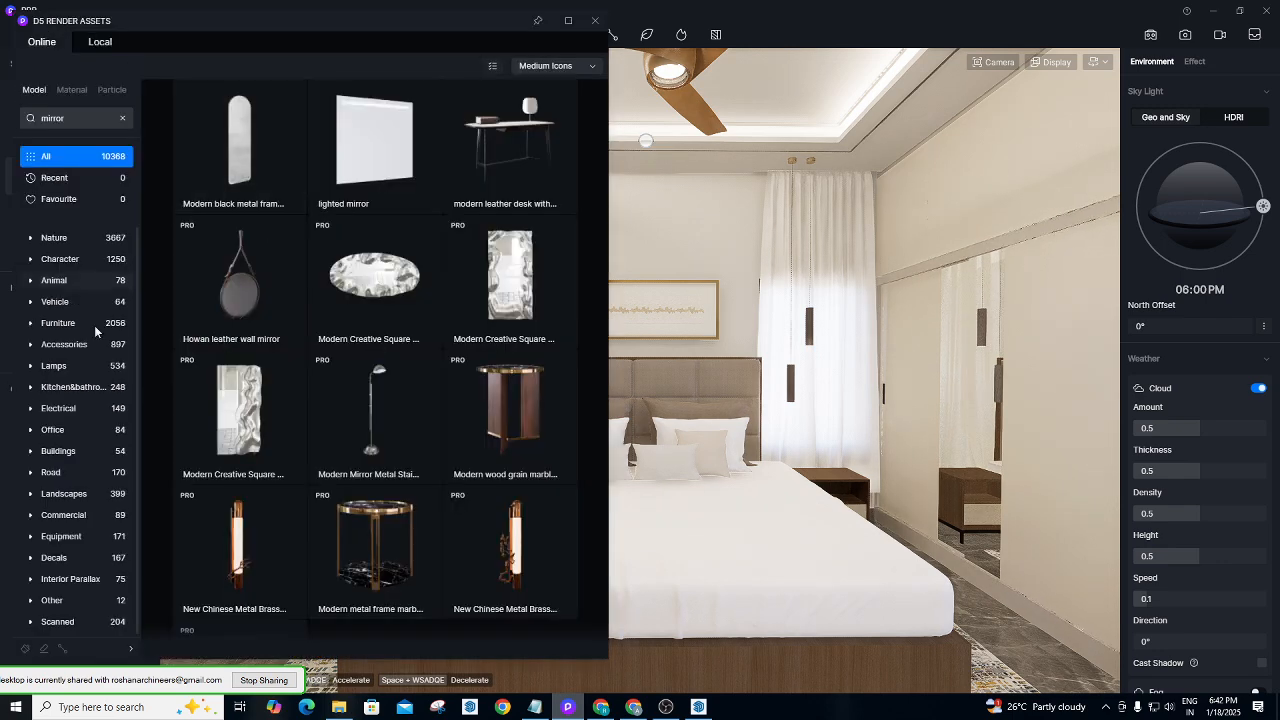
pyautogui.scroll(-1, 110, 390)
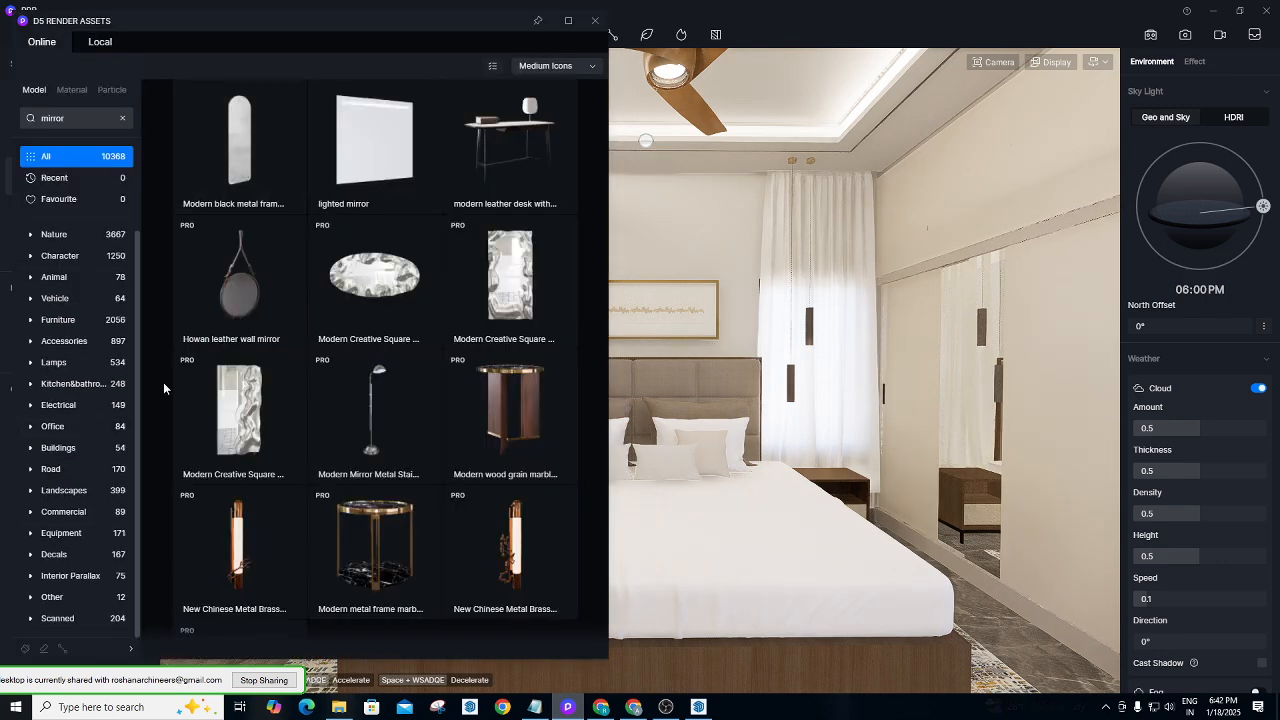
pyautogui.click(594, 21)
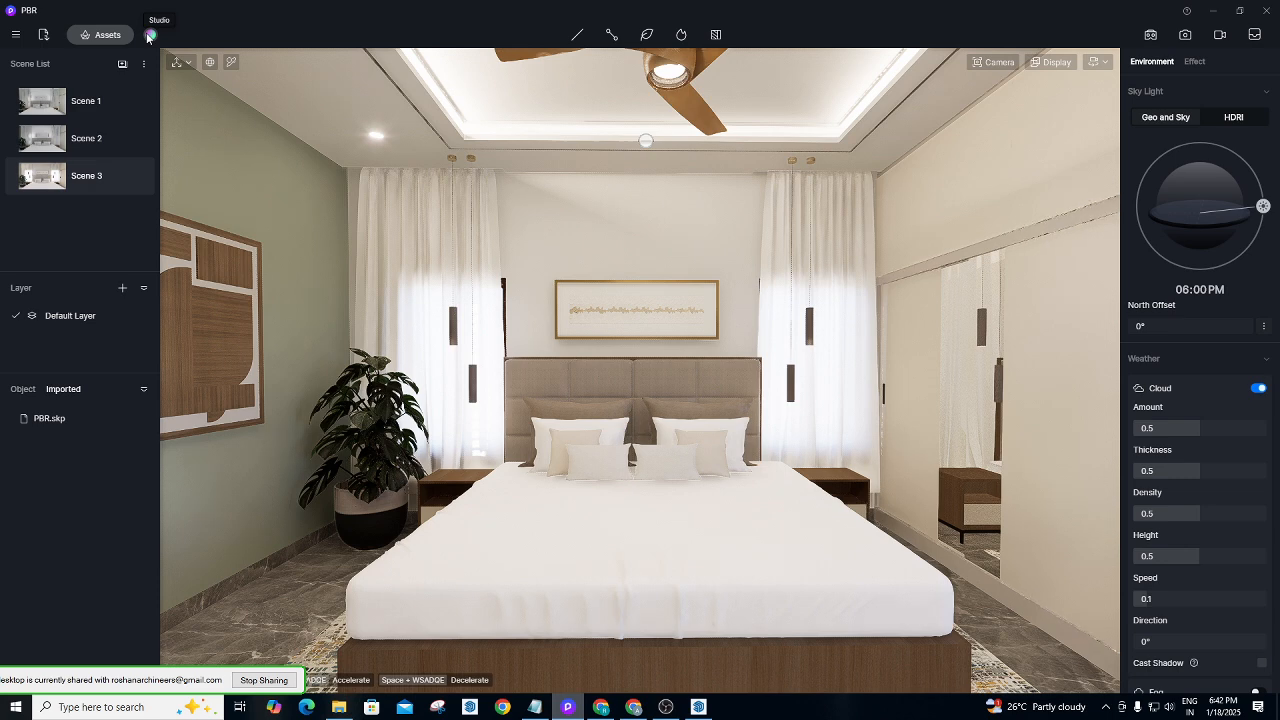
pyautogui.click(150, 35)
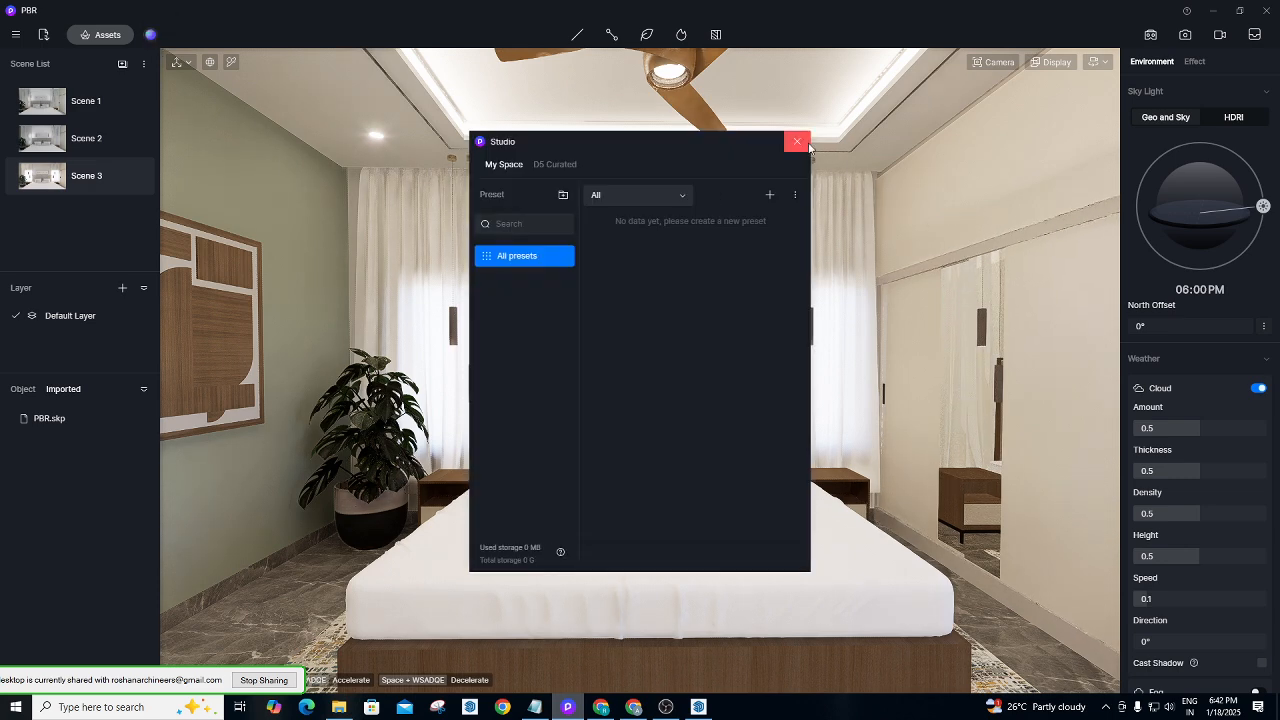
pyautogui.click(806, 146)
# Save the current environment and effect settings as a Studio preset named Bedroom 1 in the Default folder of My Space.
pyautogui.click(150, 35)
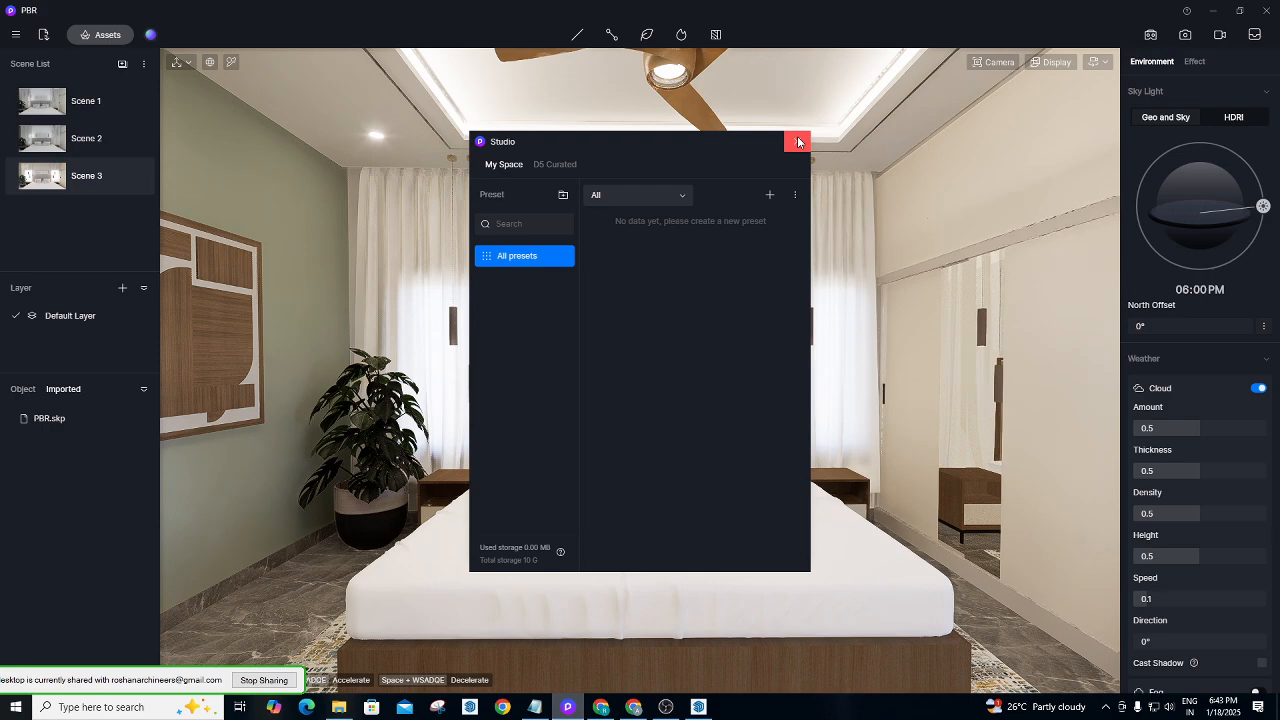
pyautogui.moveTo(740, 141); pyautogui.dragTo(915, 108)
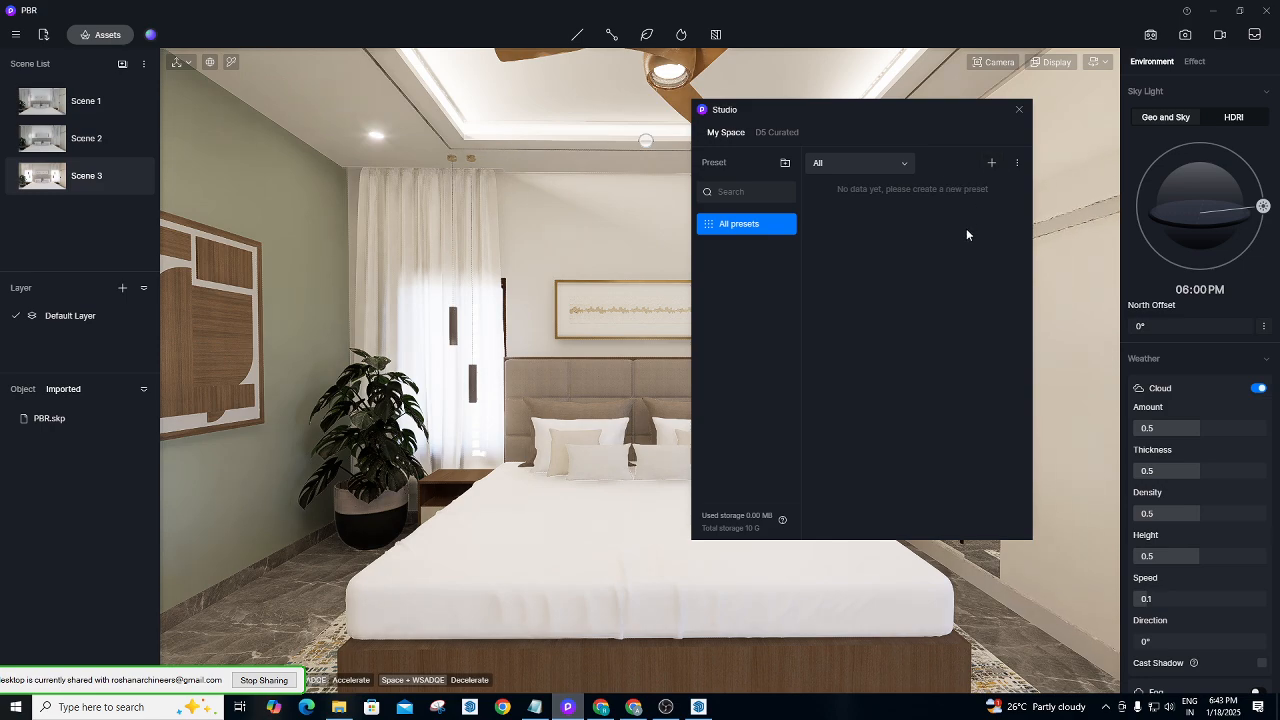
pyautogui.click(991, 163)
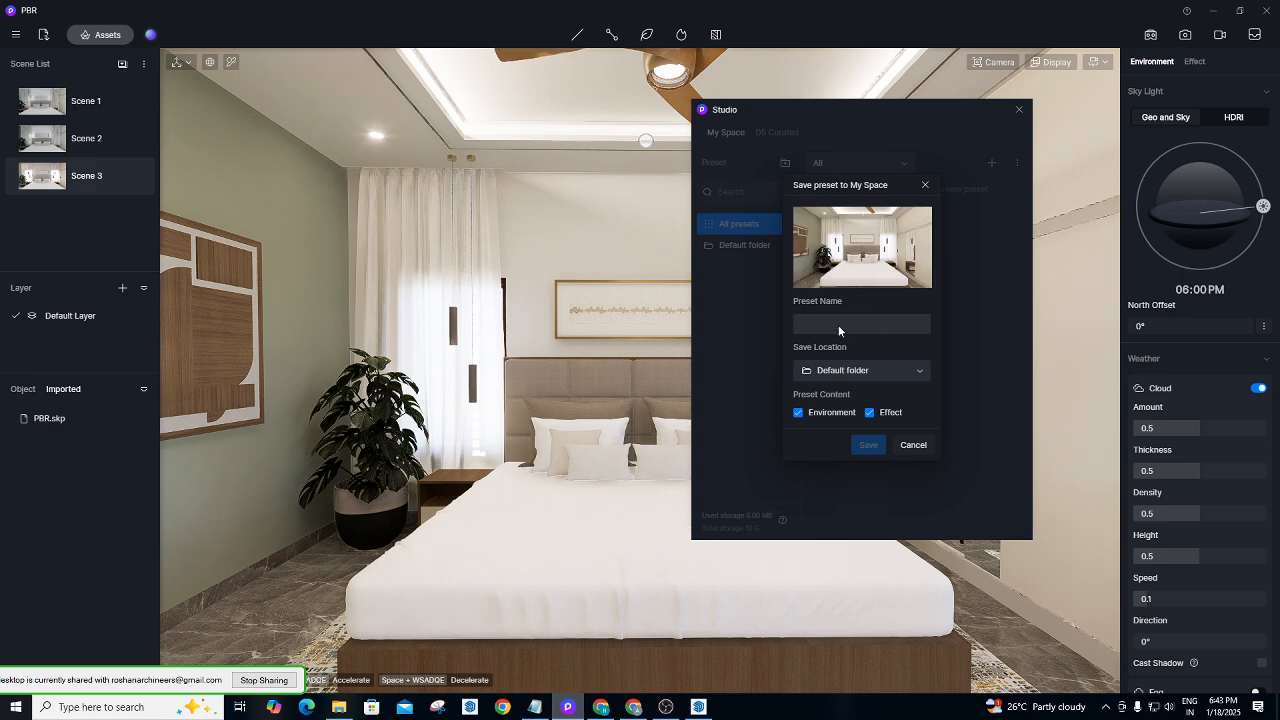
pyautogui.moveTo(870, 260)
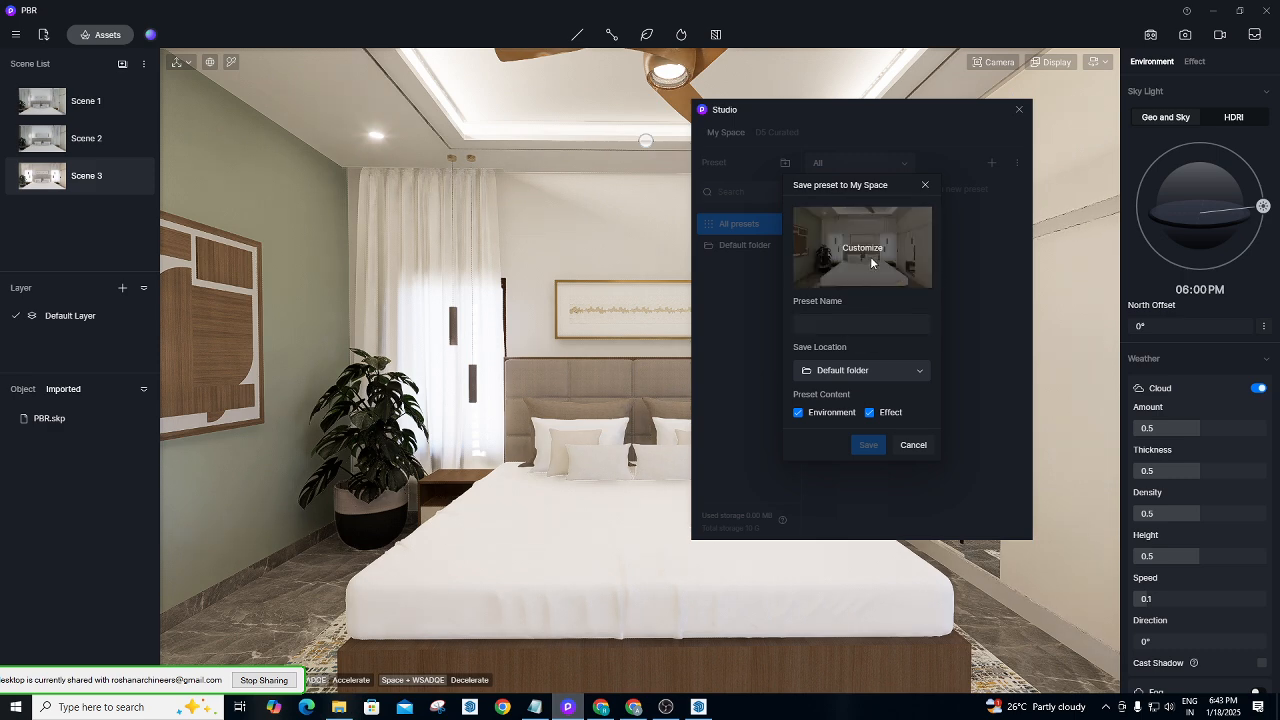
pyautogui.click(863, 321)
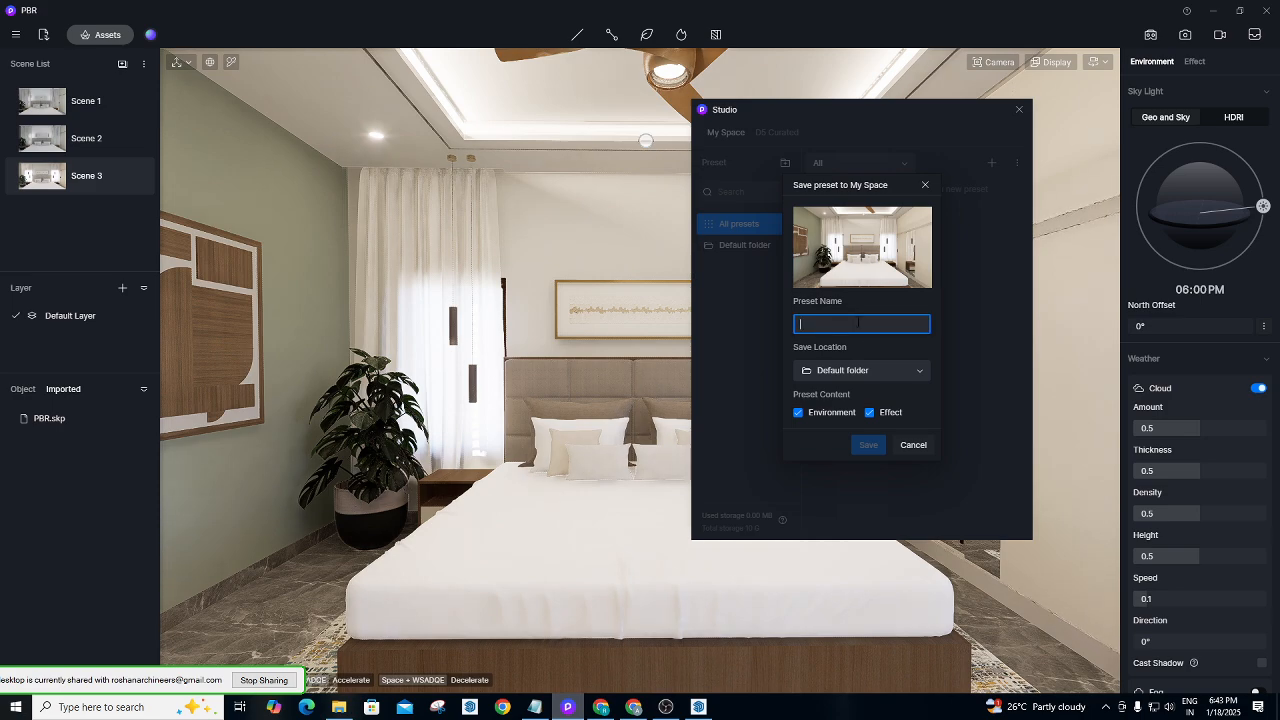
pyautogui.write('Be')
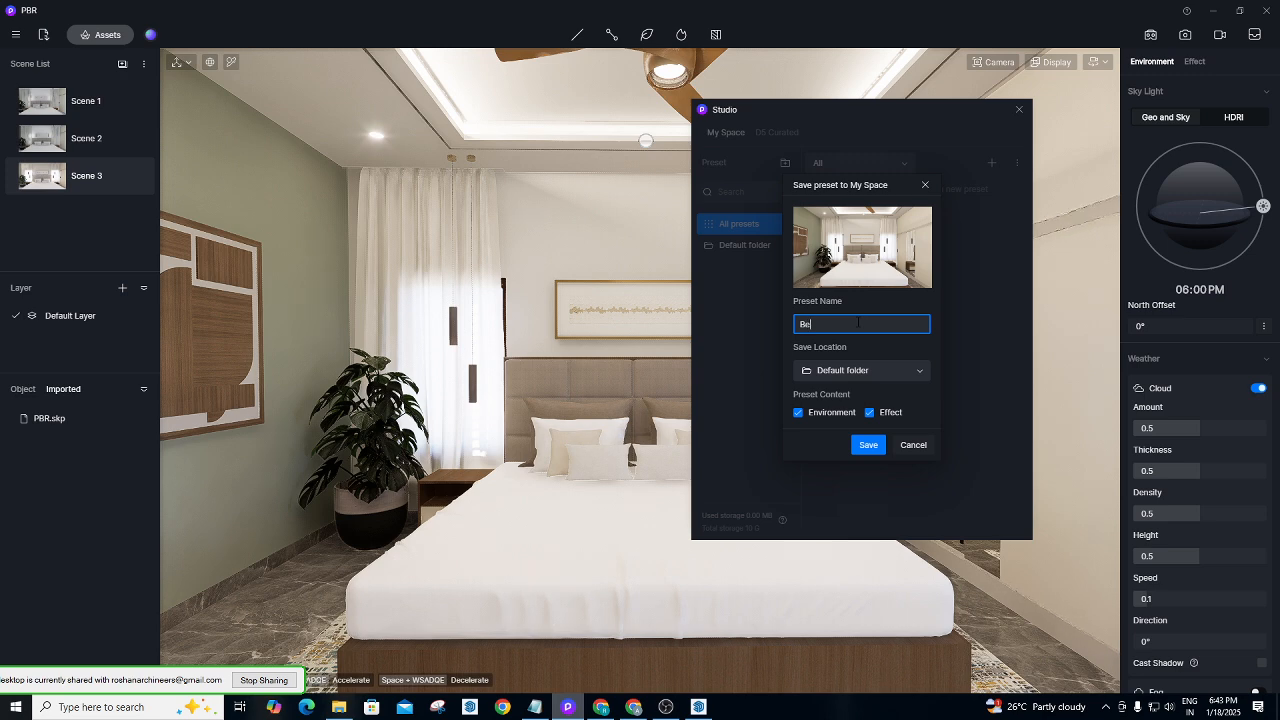
pyautogui.write('droom 1')
pyautogui.click(863, 371)
pyautogui.click(863, 372)
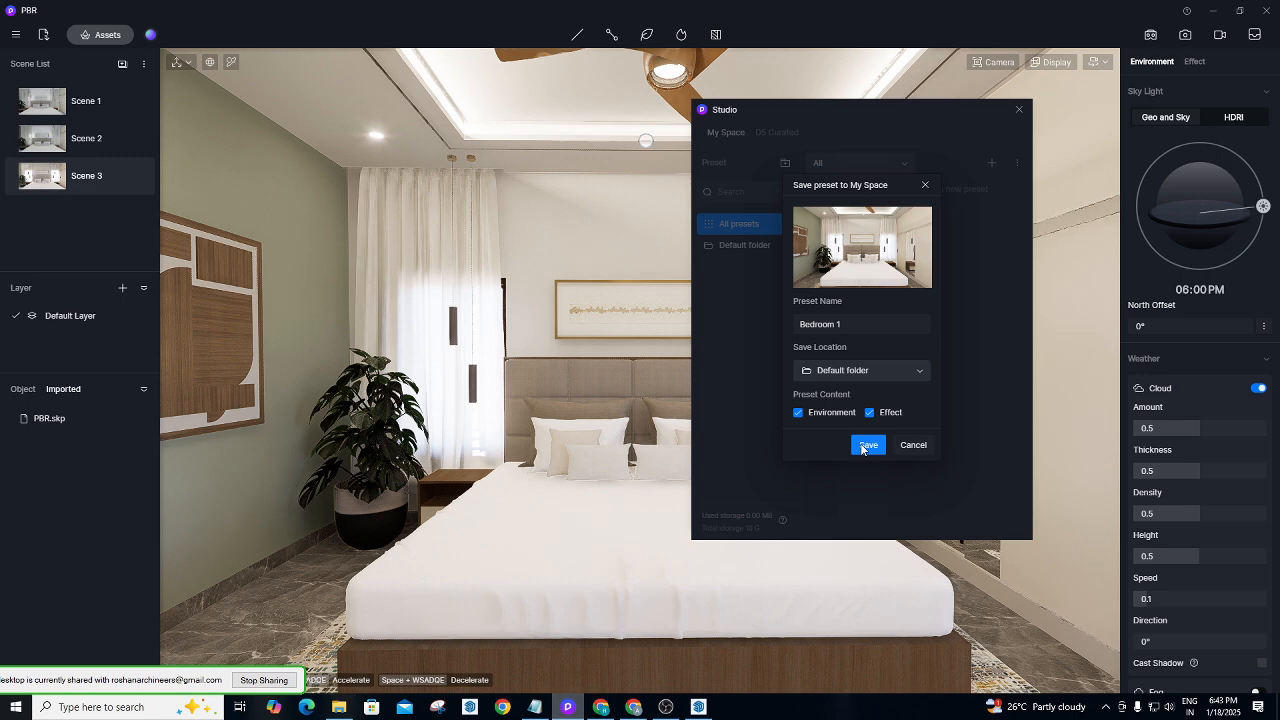
pyautogui.click(866, 445)
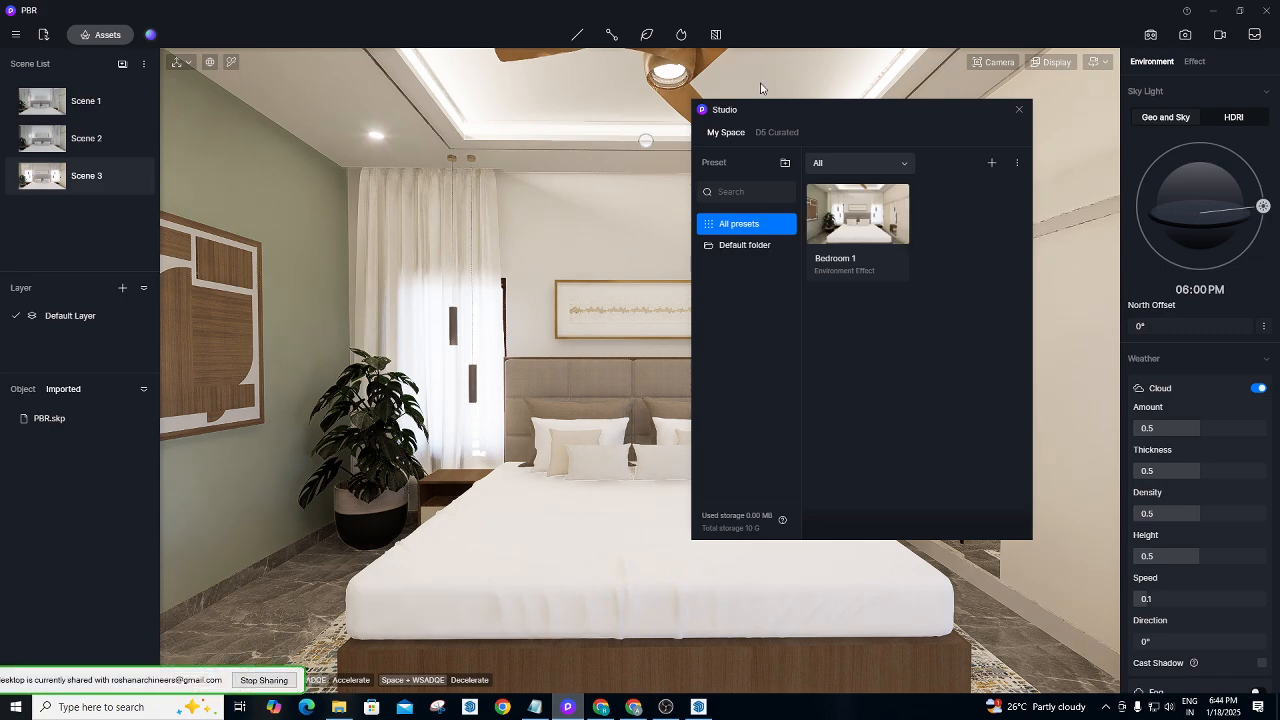
# Browse the D5 Curated presets in Studio, return to My Space, and look at the scene's effect settings.
pyautogui.click(767, 133)
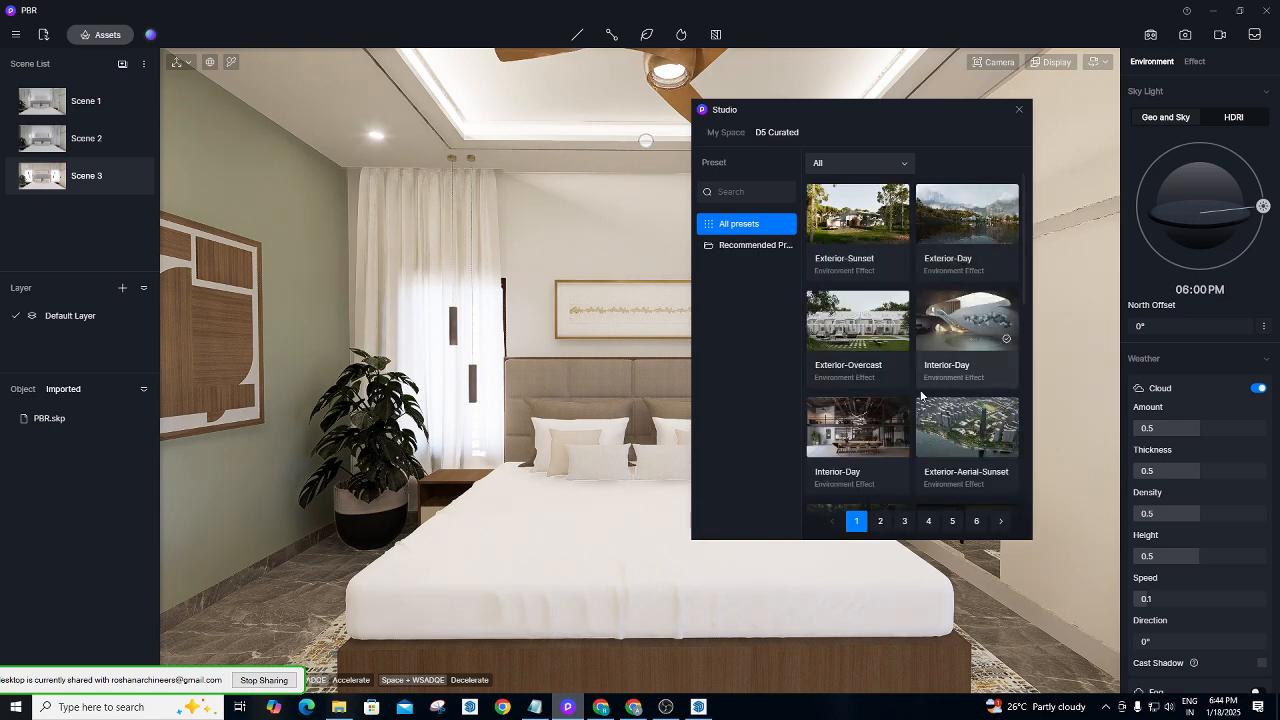
pyautogui.scroll(-2, 931, 407)
pyautogui.scroll(3, 914, 387)
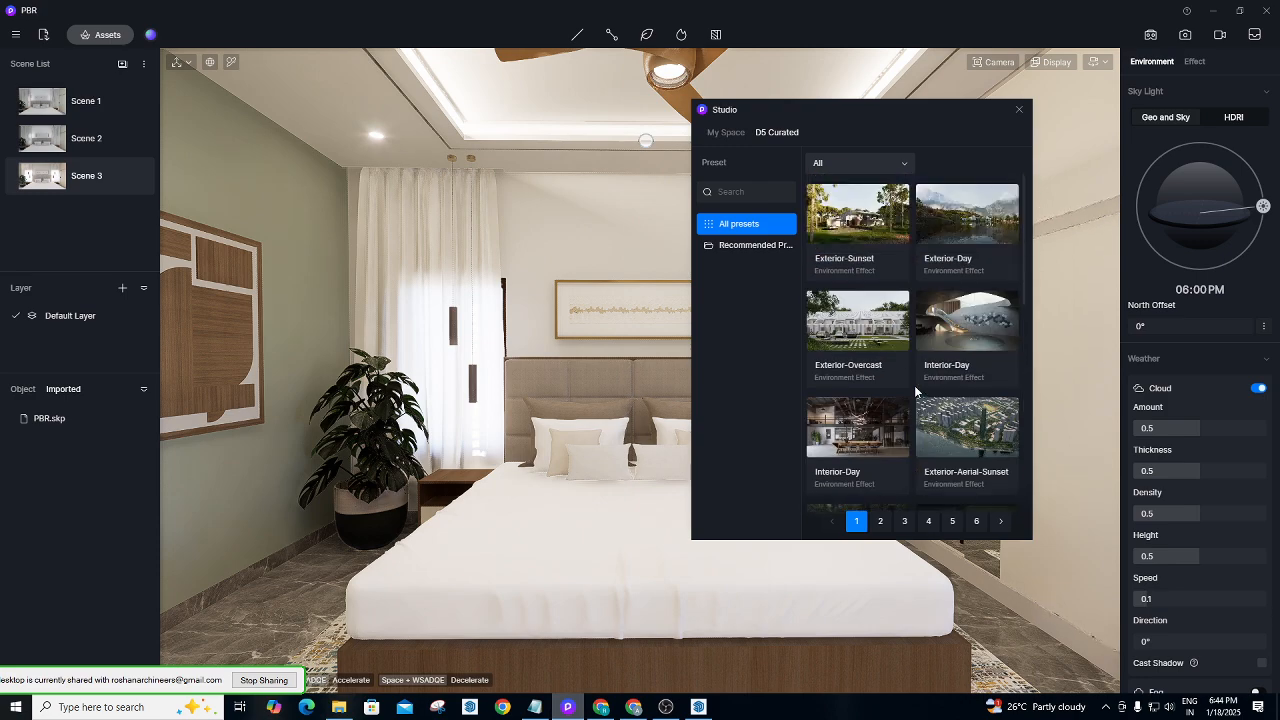
pyautogui.click(730, 133)
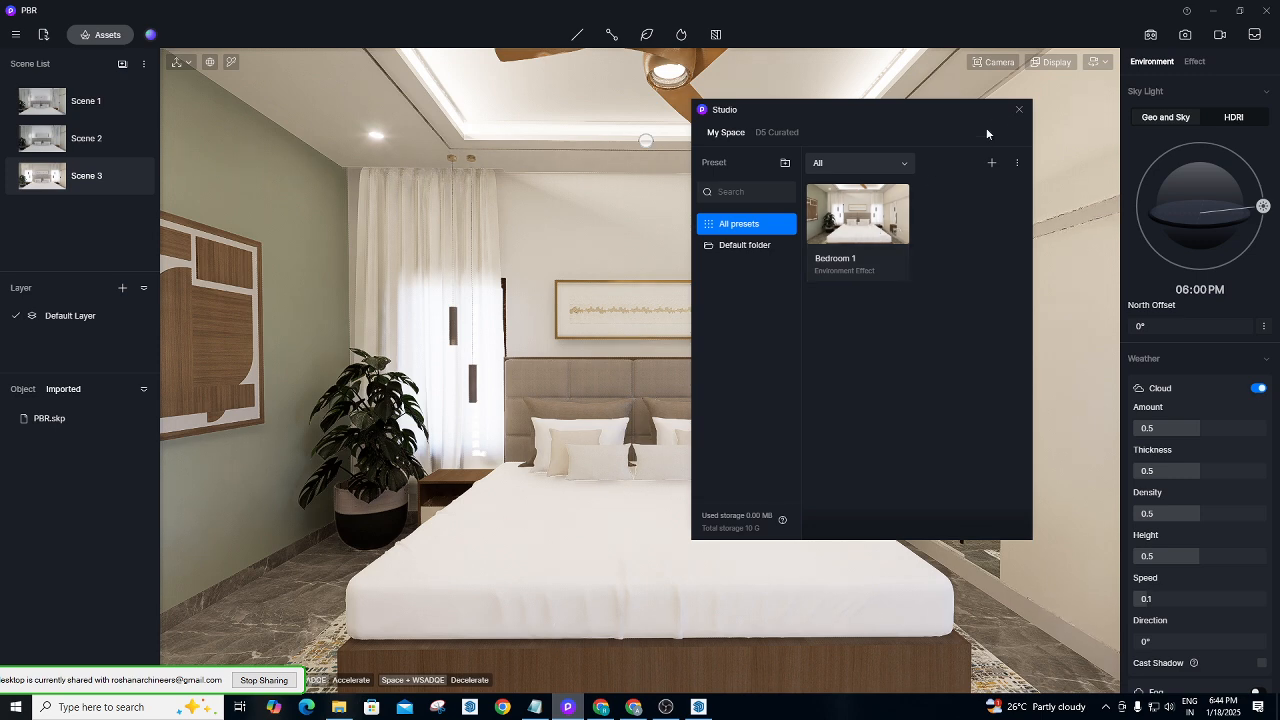
pyautogui.click(1017, 110)
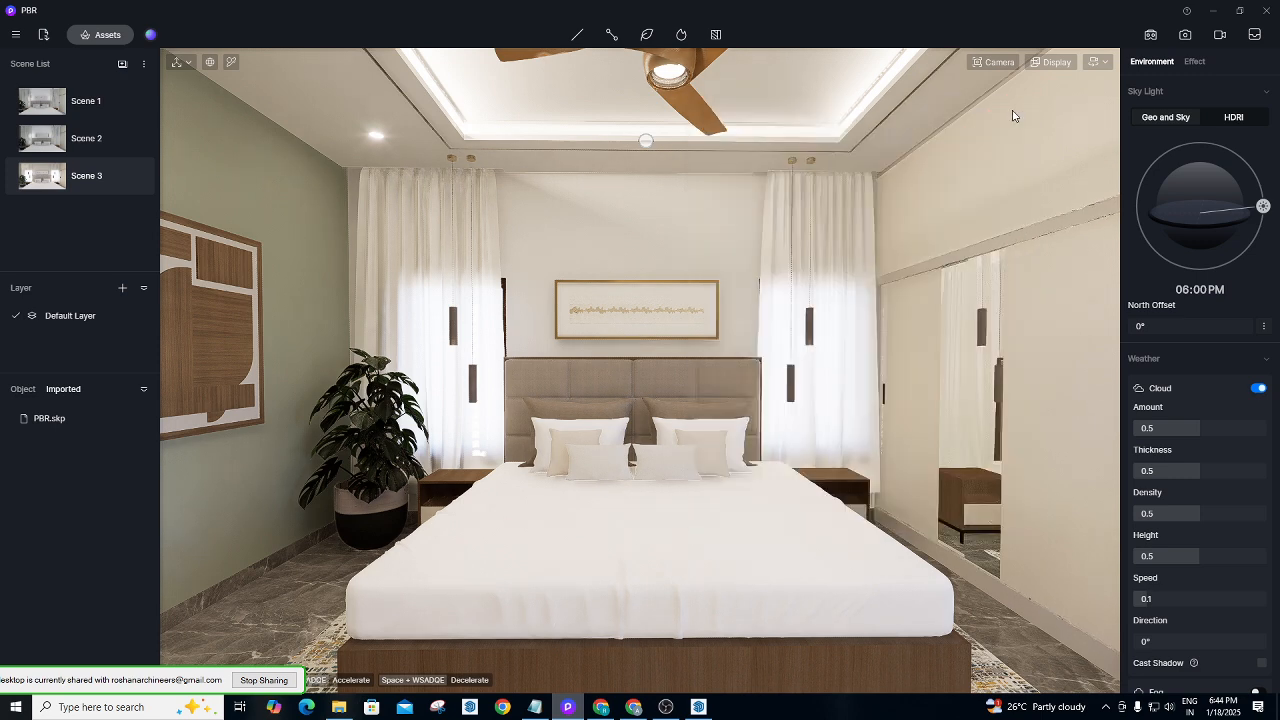
pyautogui.click(1194, 63)
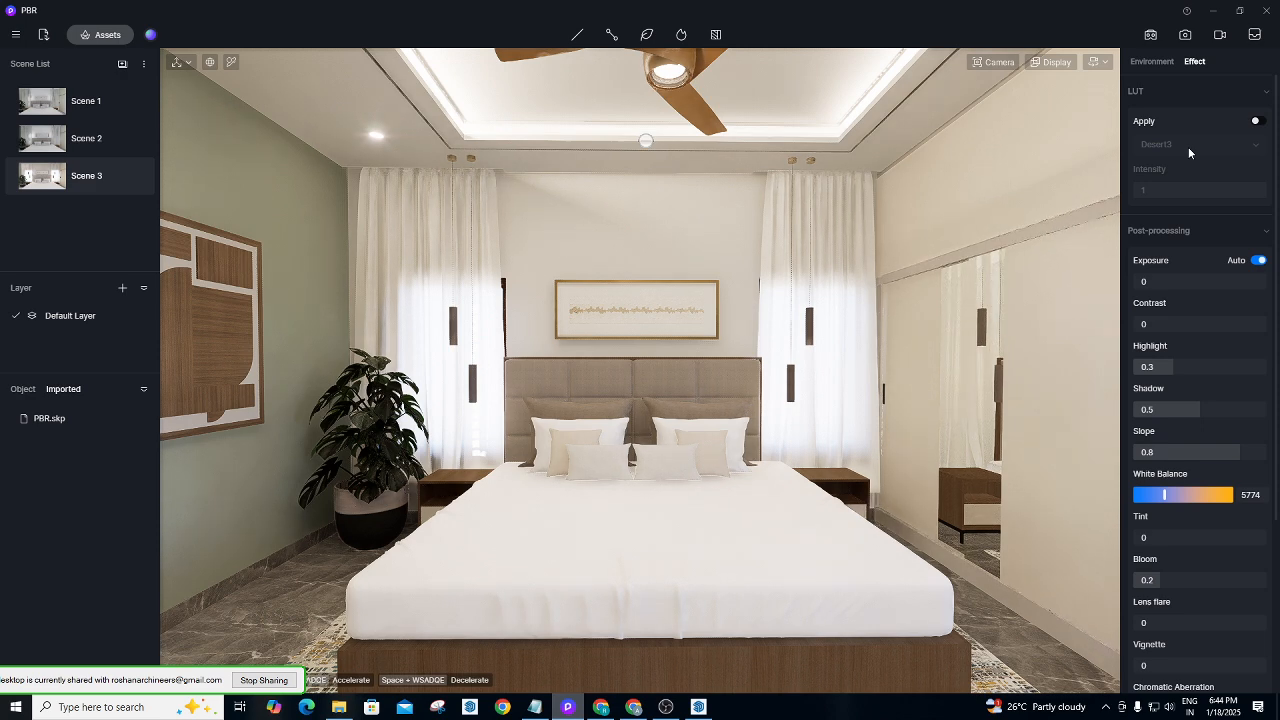
pyautogui.click(742, 256)
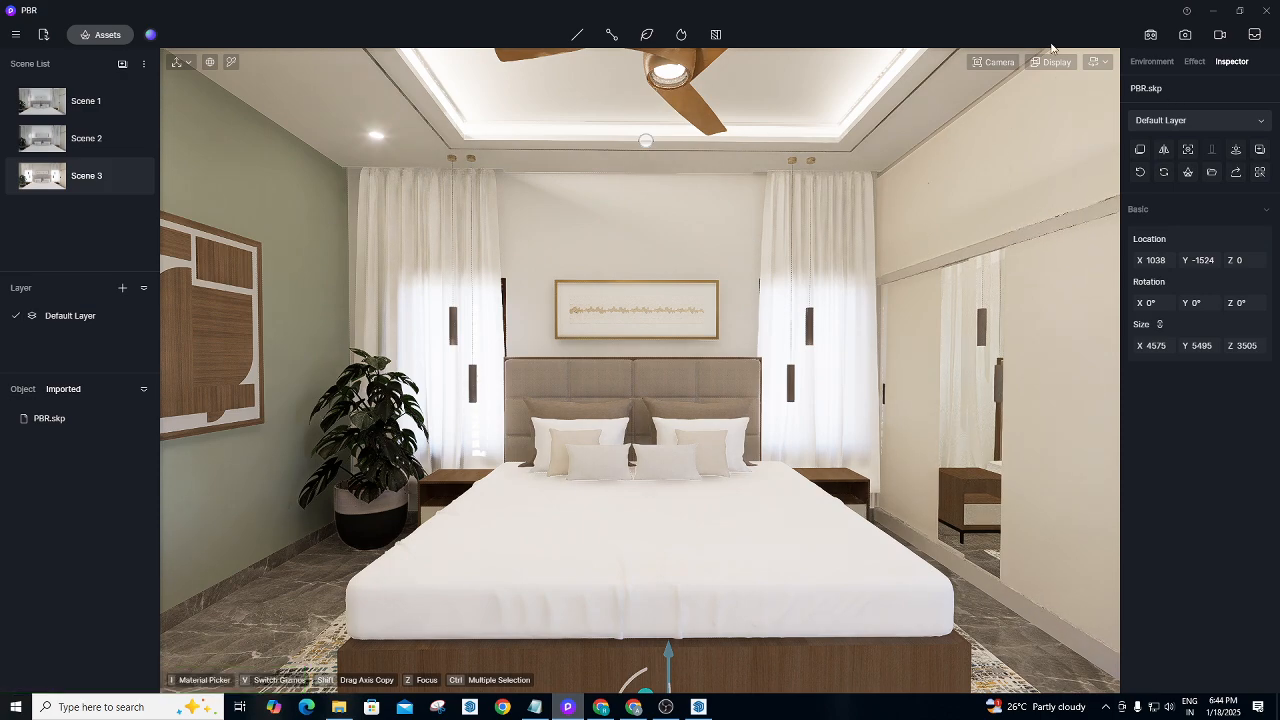
# Reopen Studio and compare the presets in My Space's Default folder with the D5 Curated collection.
pyautogui.click(150, 34)
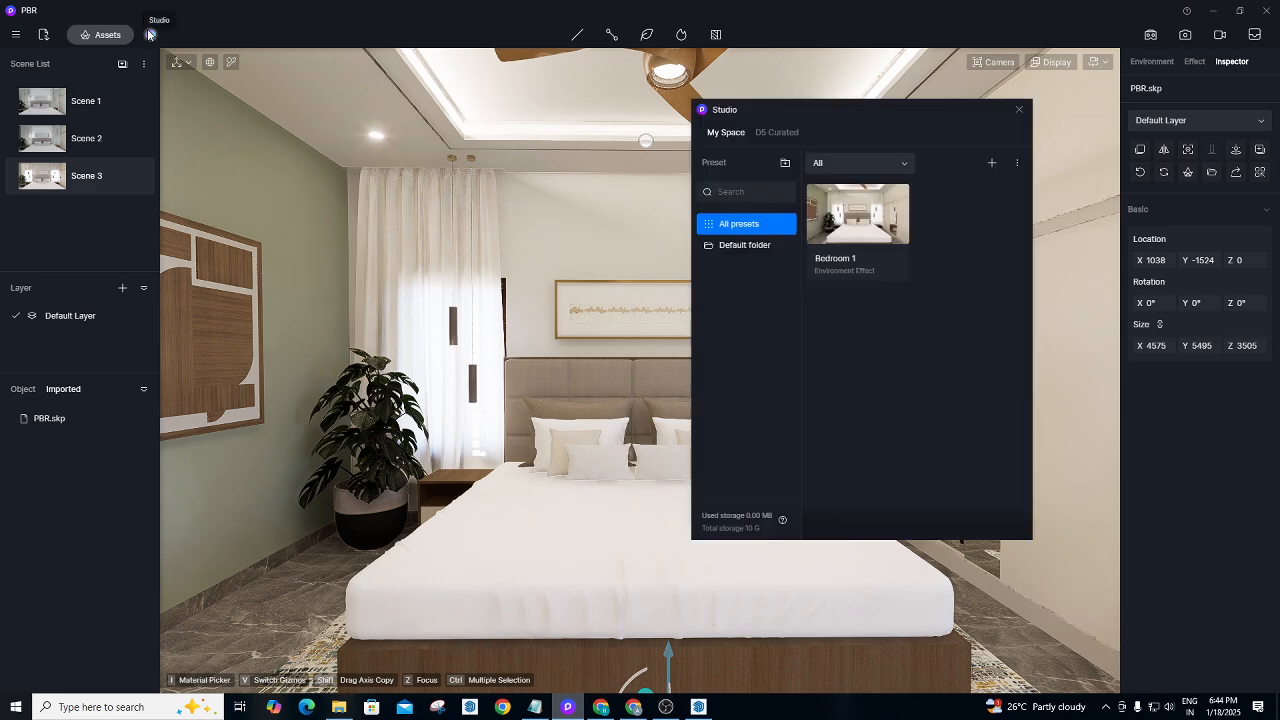
pyautogui.click(749, 247)
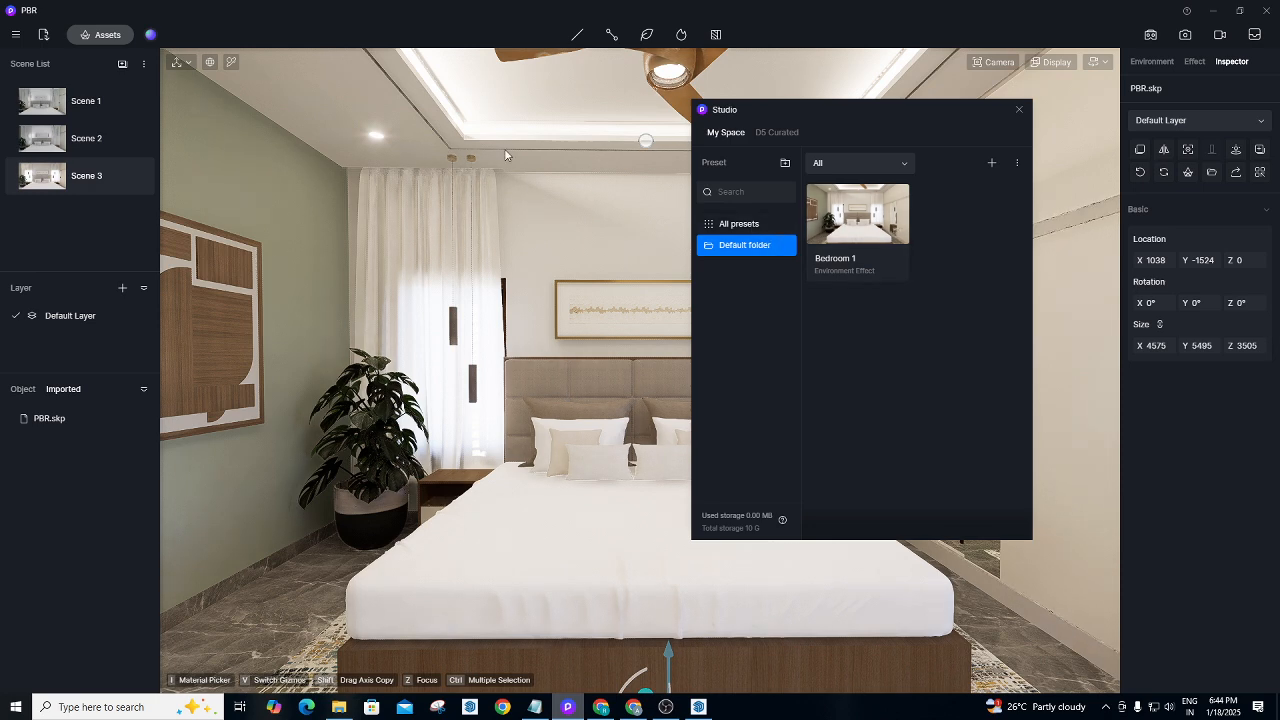
pyautogui.click(773, 132)
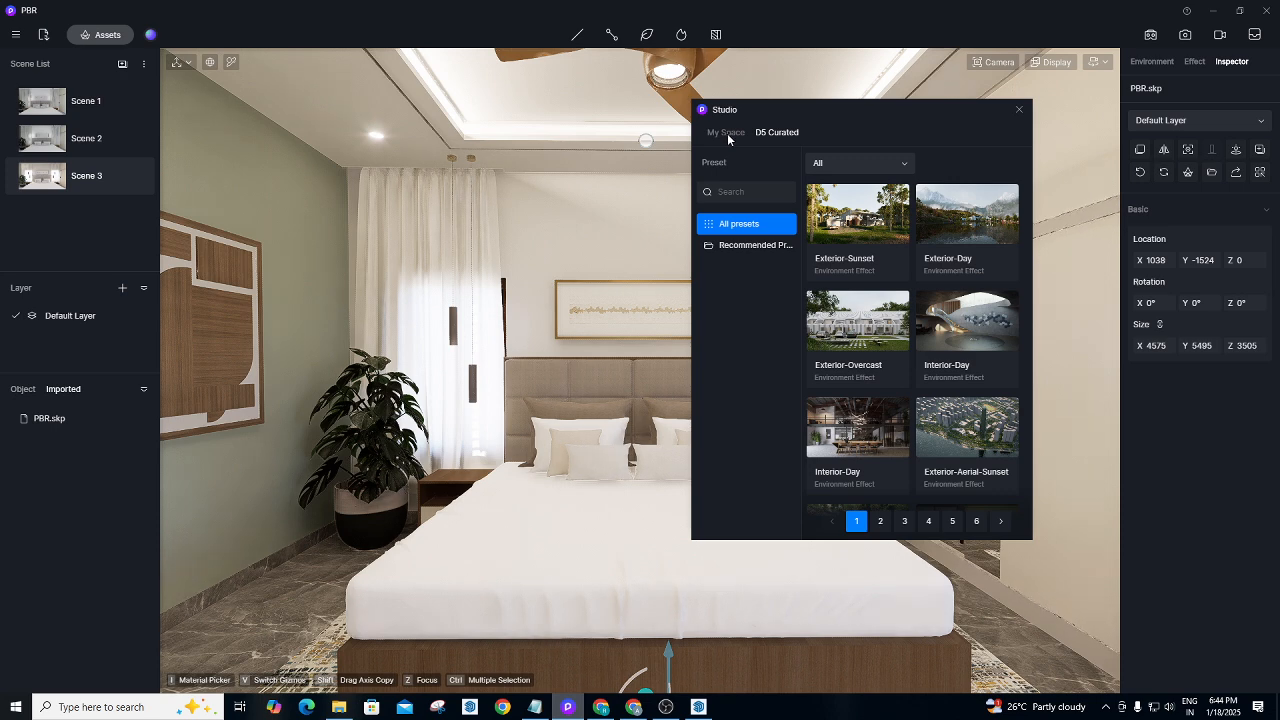
pyautogui.click(727, 133)
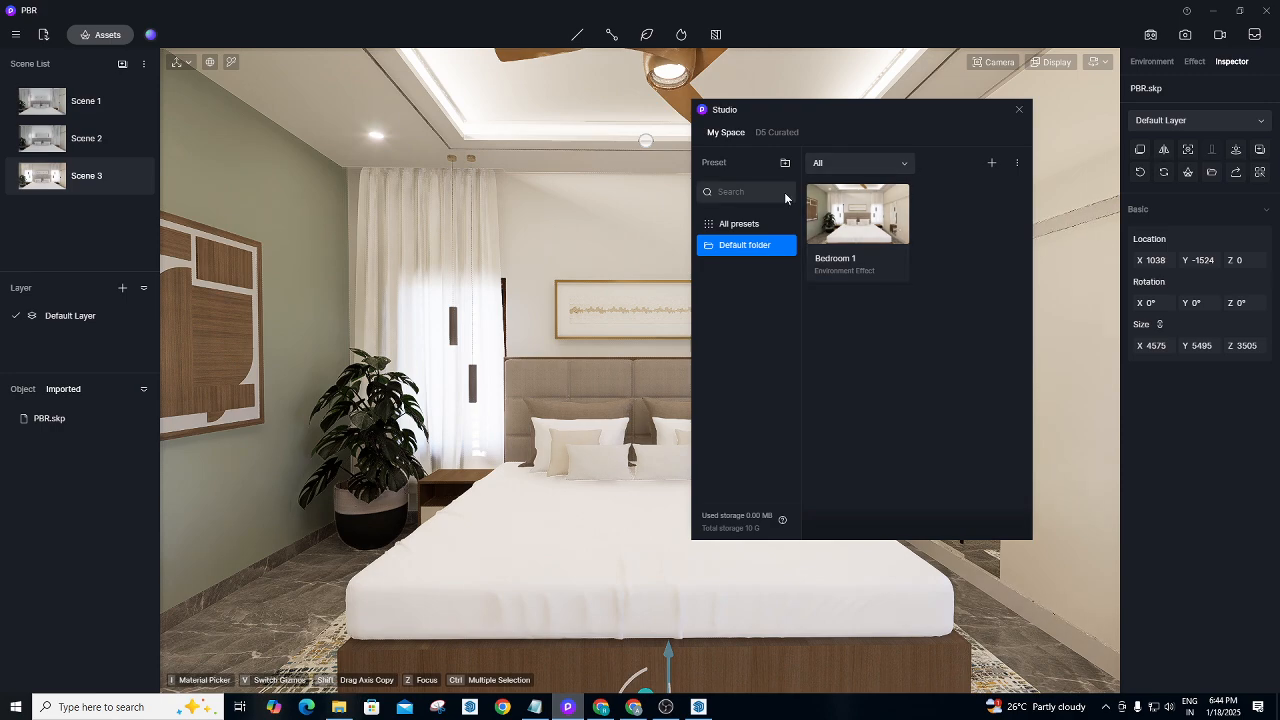
pyautogui.click(777, 133)
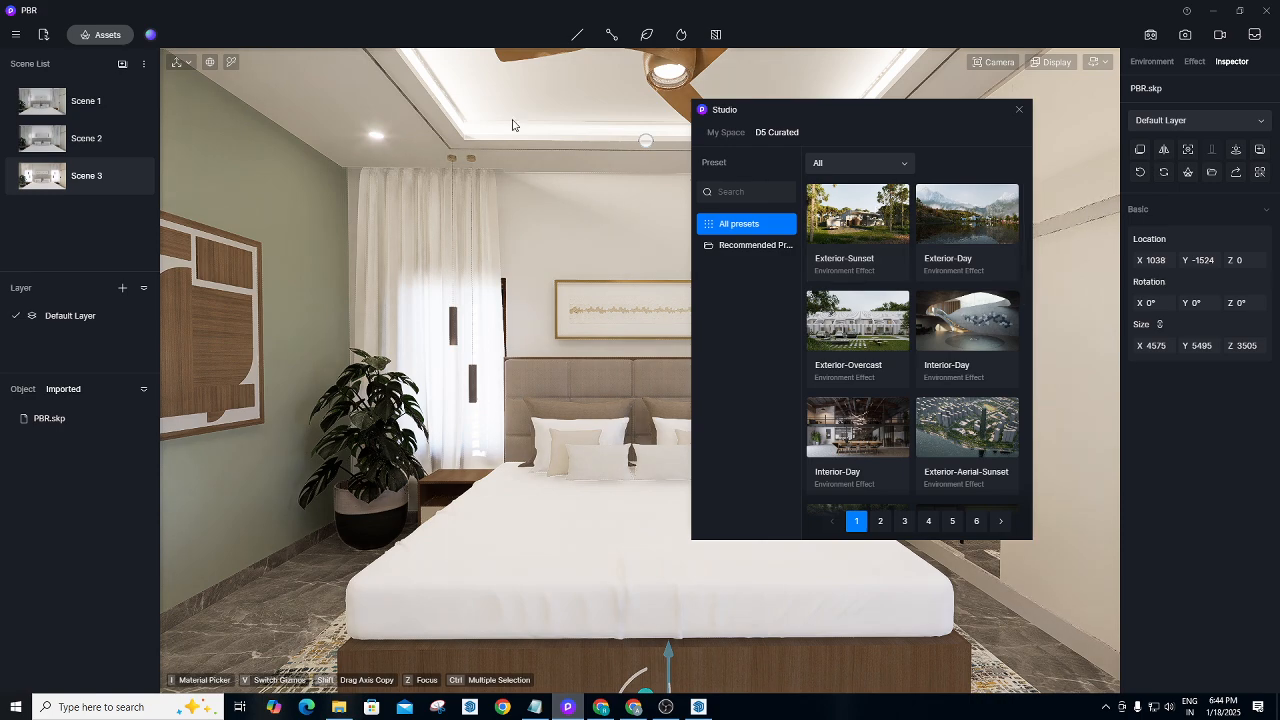
pyautogui.click(1027, 111)
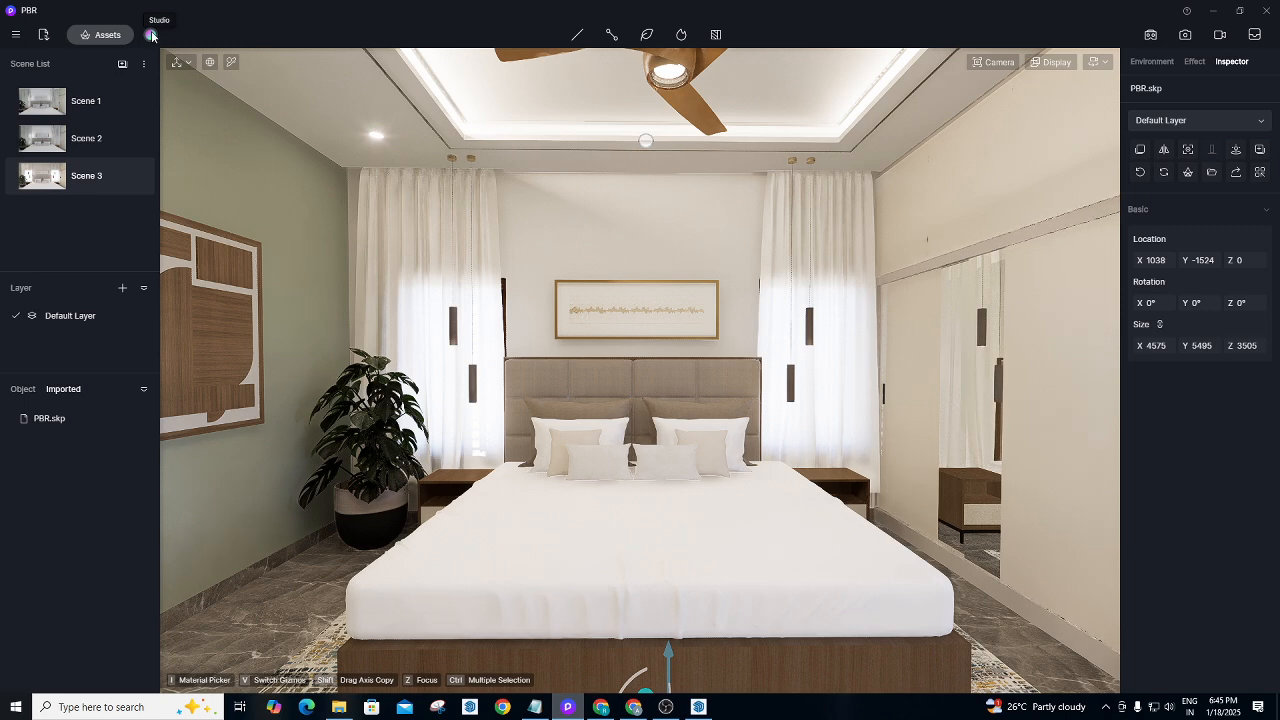
# Try the D5 Curated Interior-Day preset on the bedroom scene, and restore the look with the saved Bedroom 1 preset.
pyautogui.click(151, 35)
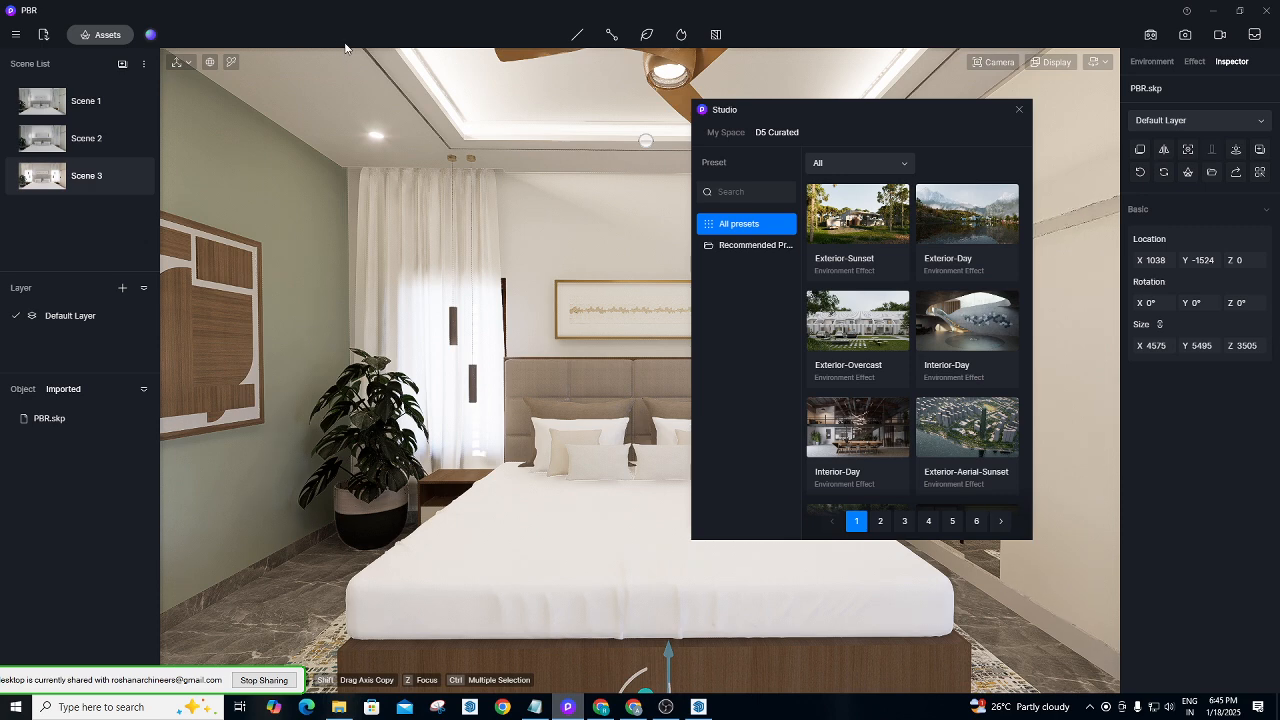
pyautogui.click(726, 132)
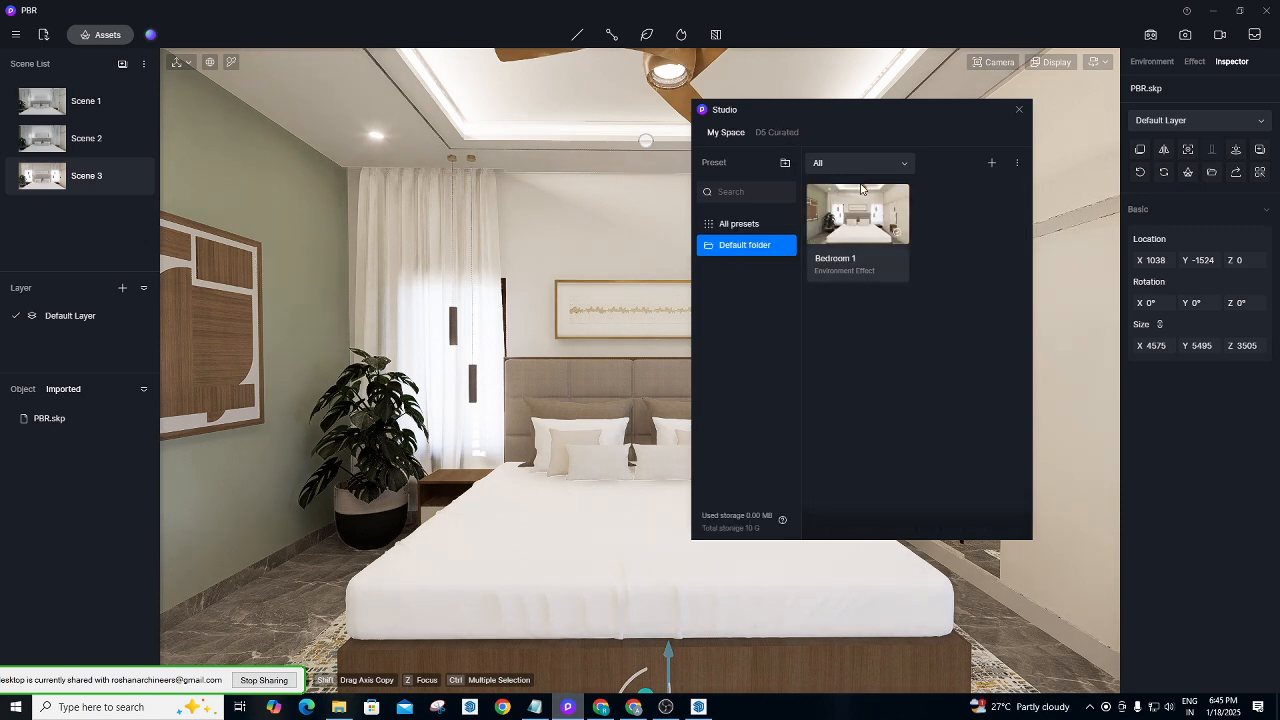
pyautogui.click(775, 132)
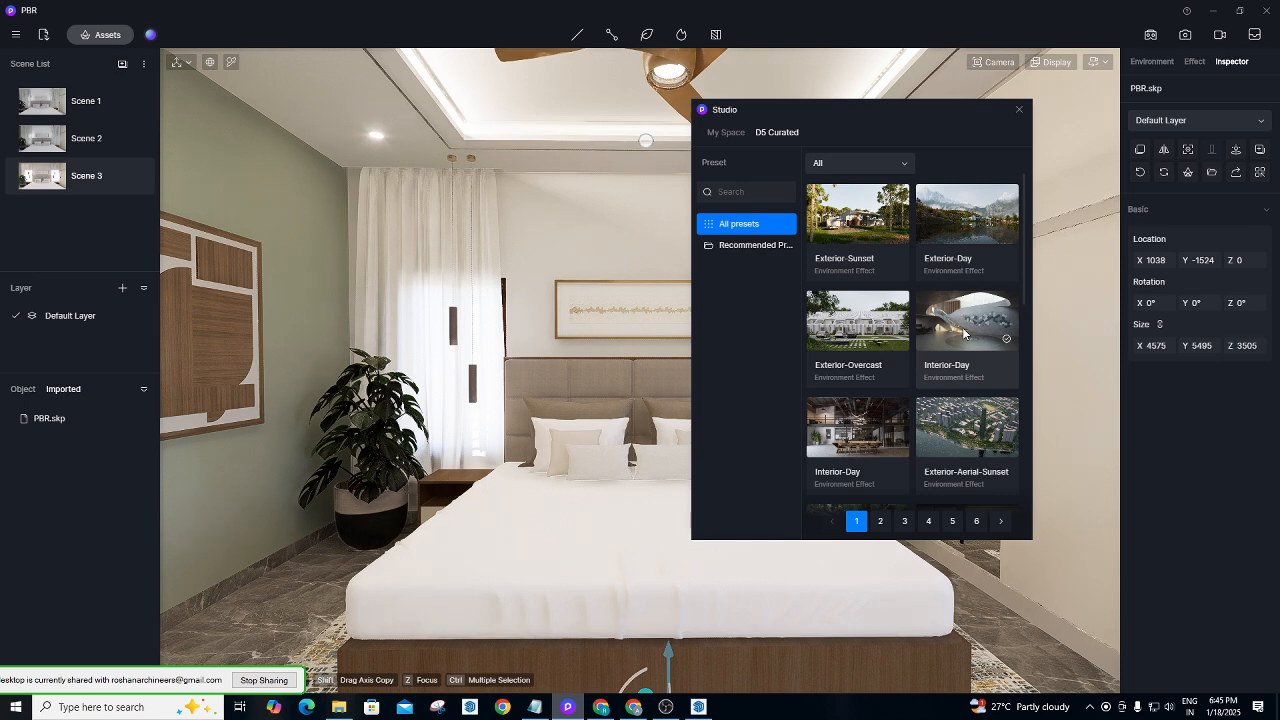
pyautogui.click(945, 340)
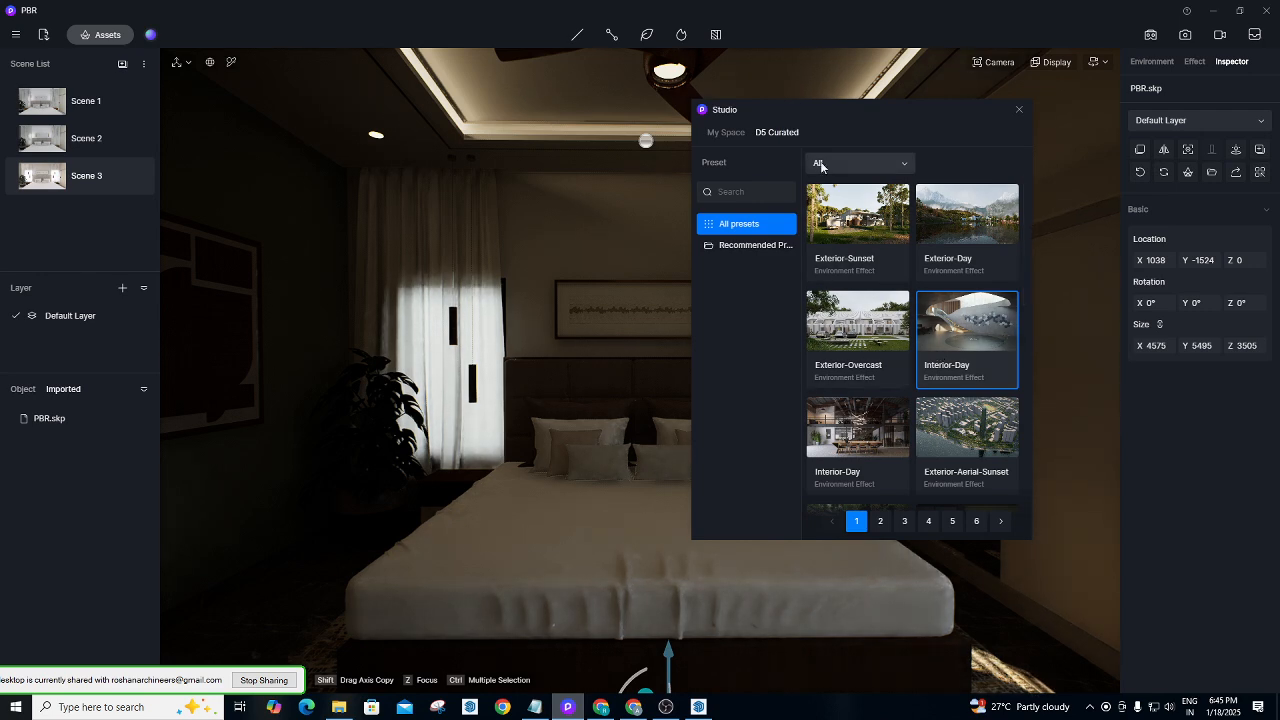
pyautogui.click(730, 134)
pyautogui.click(876, 224)
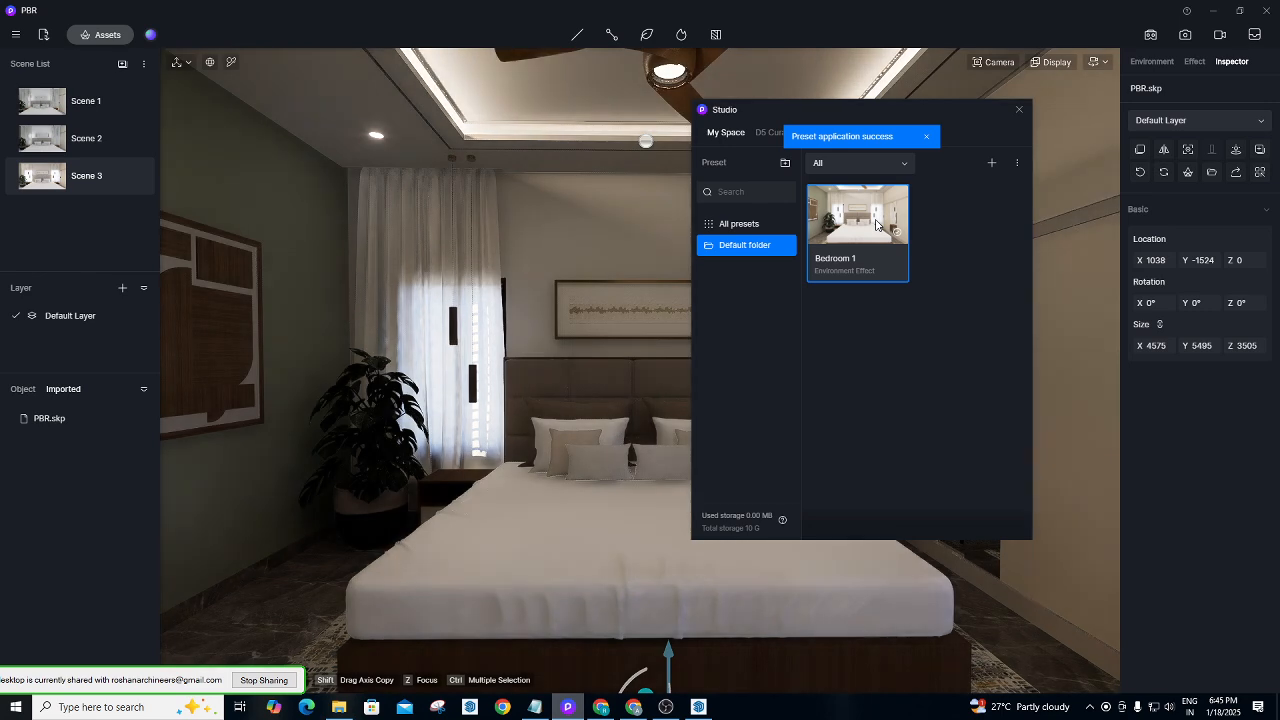
# Try the D5 Curated Exterior-Overcast preset on the bedroom scene.
pyautogui.click(772, 133)
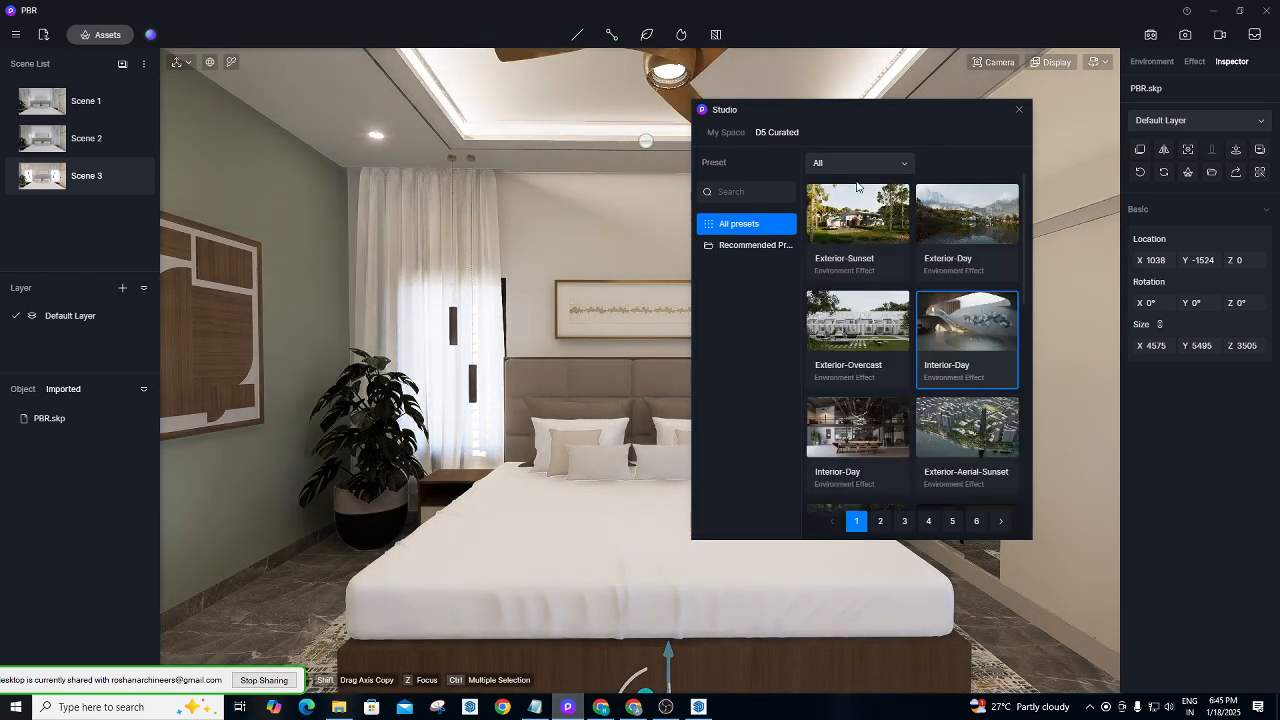
pyautogui.click(858, 330)
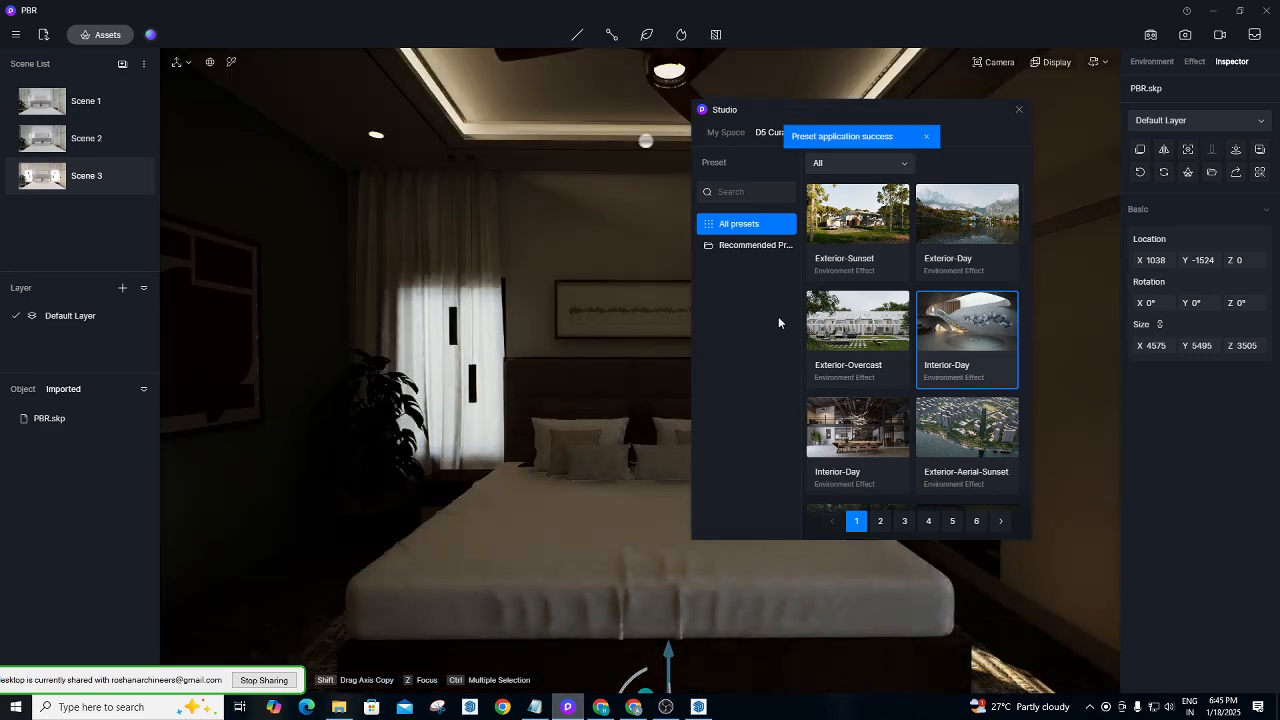
pyautogui.scroll(-1, 868, 345)
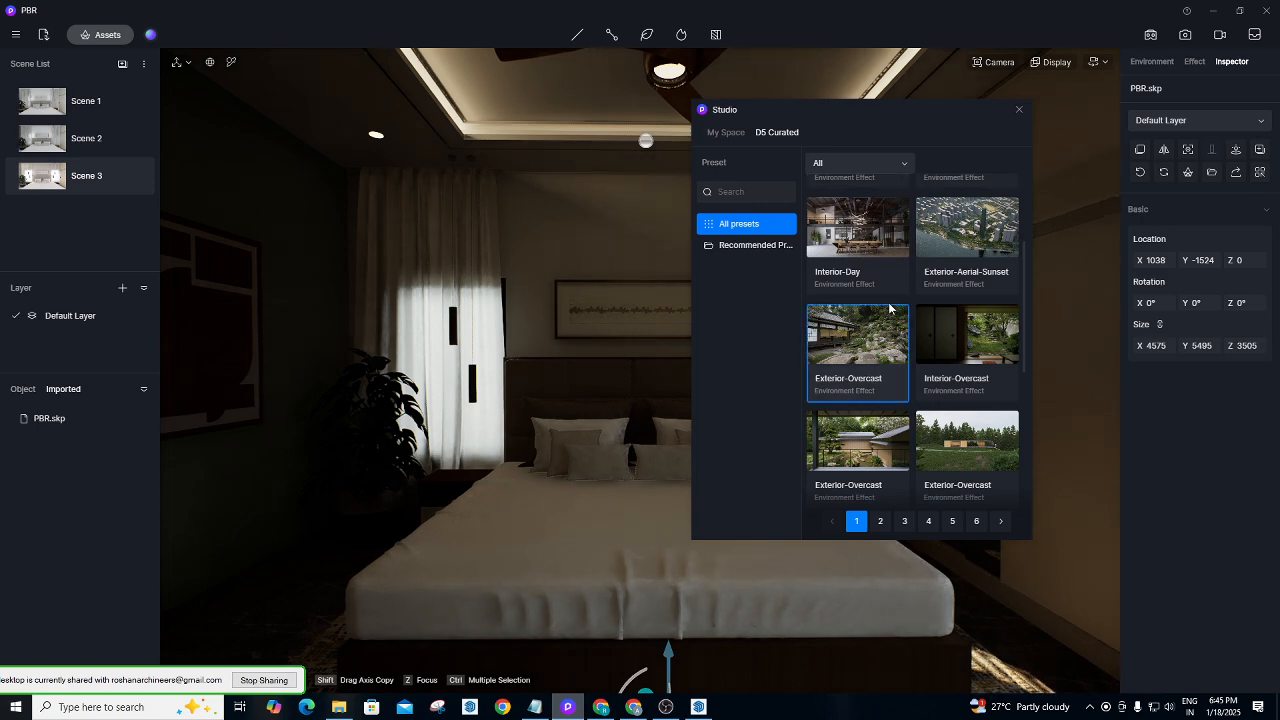
pyautogui.click(889, 308)
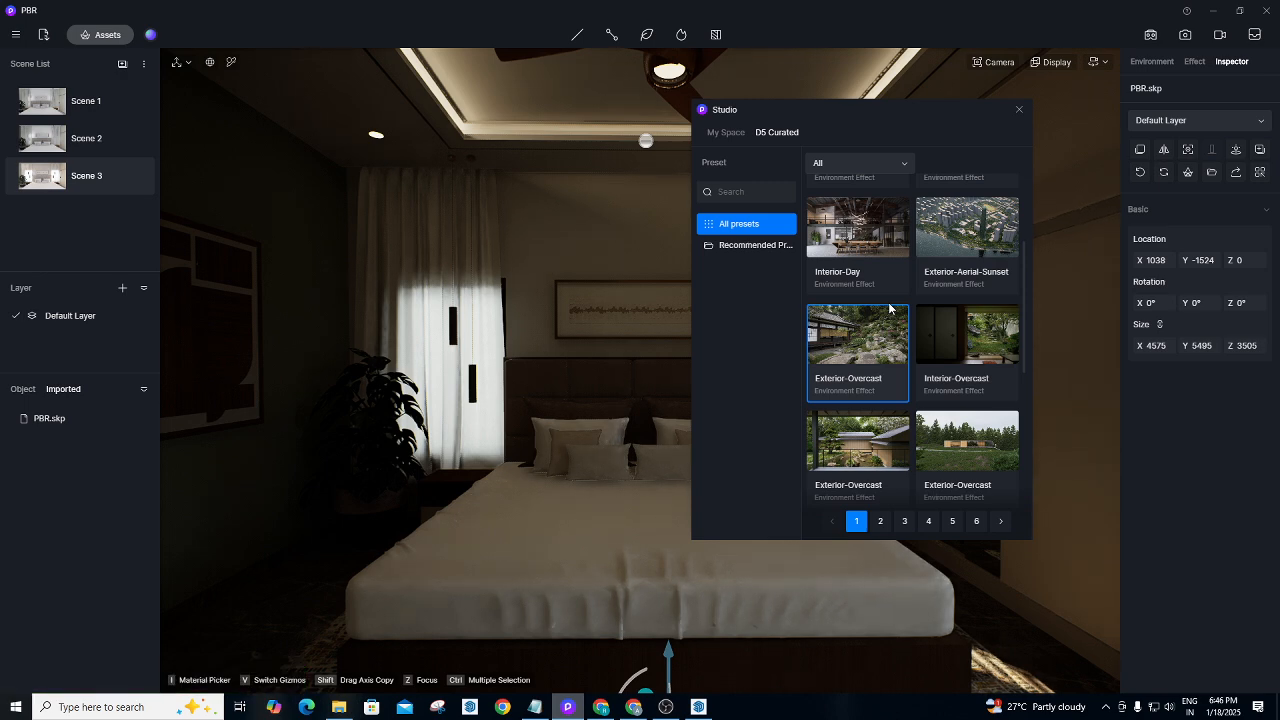
# Reapply the Bedroom 1 preset from My Space to the scene and close Studio.
pyautogui.click(718, 132)
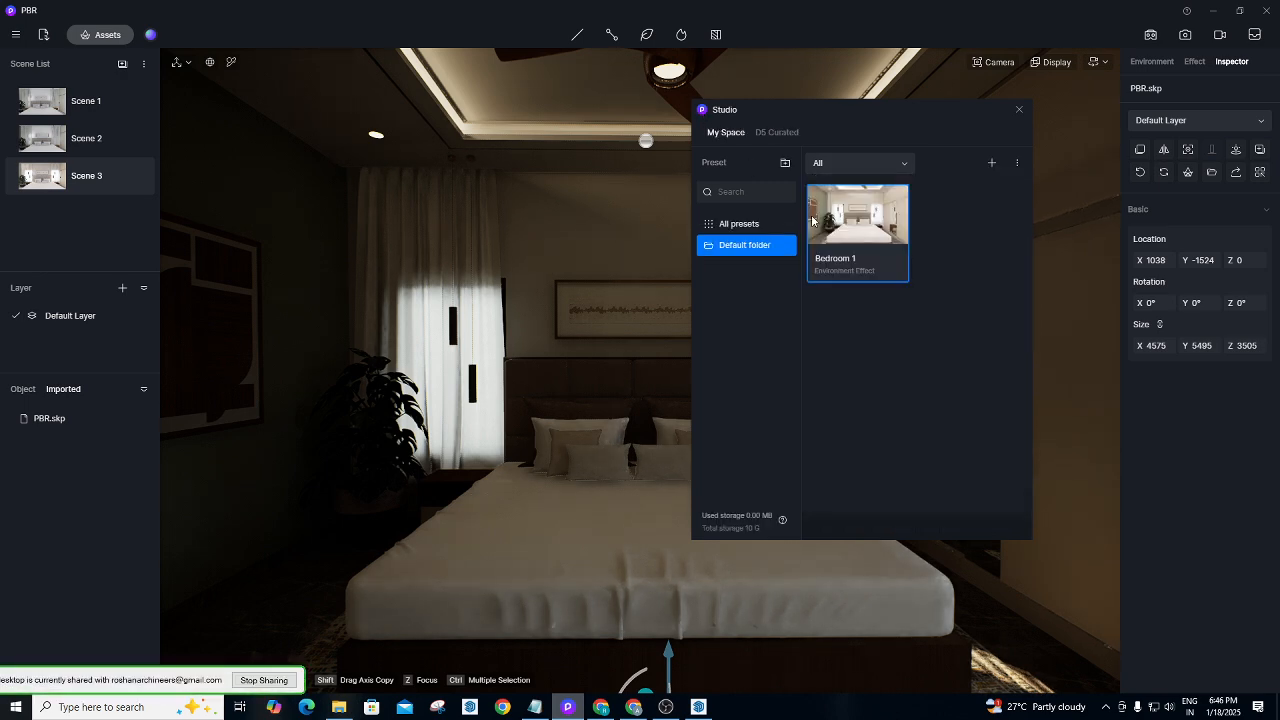
pyautogui.click(864, 222)
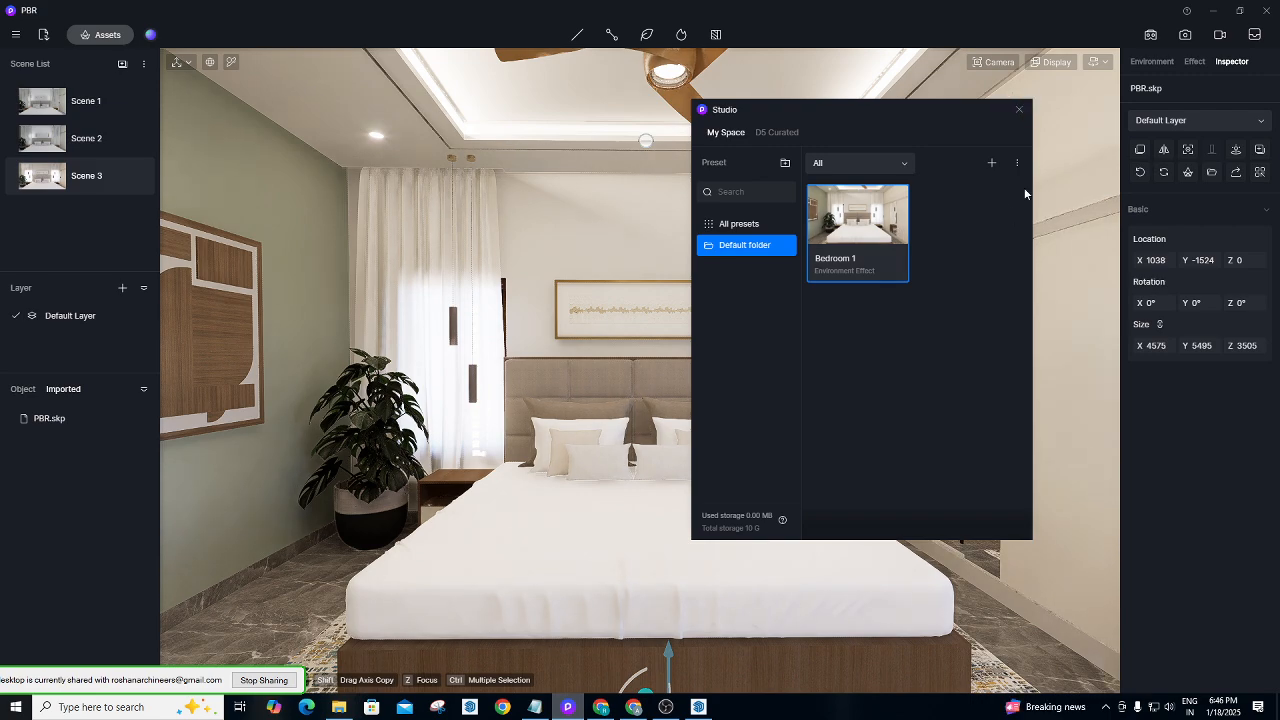
pyautogui.click(1018, 111)
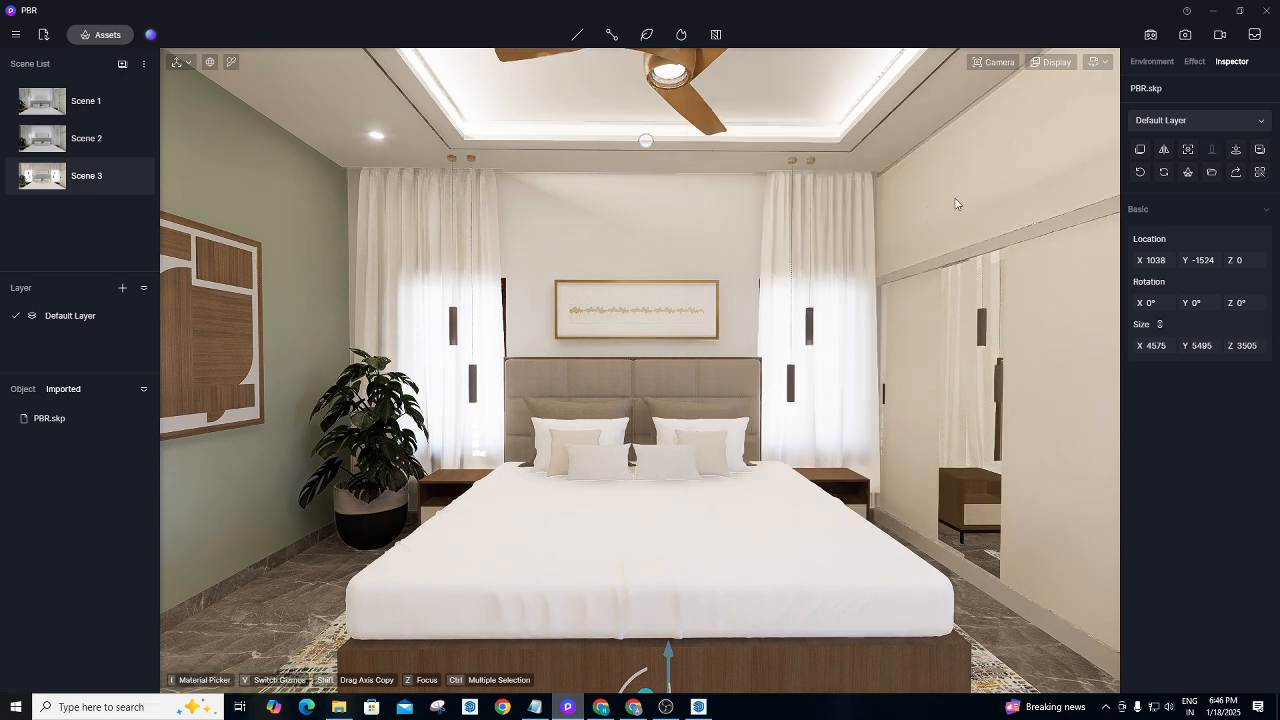
# Close the current PBR project and save its unsaved changes.
pyautogui.hotkey('ctrl', 's')
pyautogui.click(15, 36)
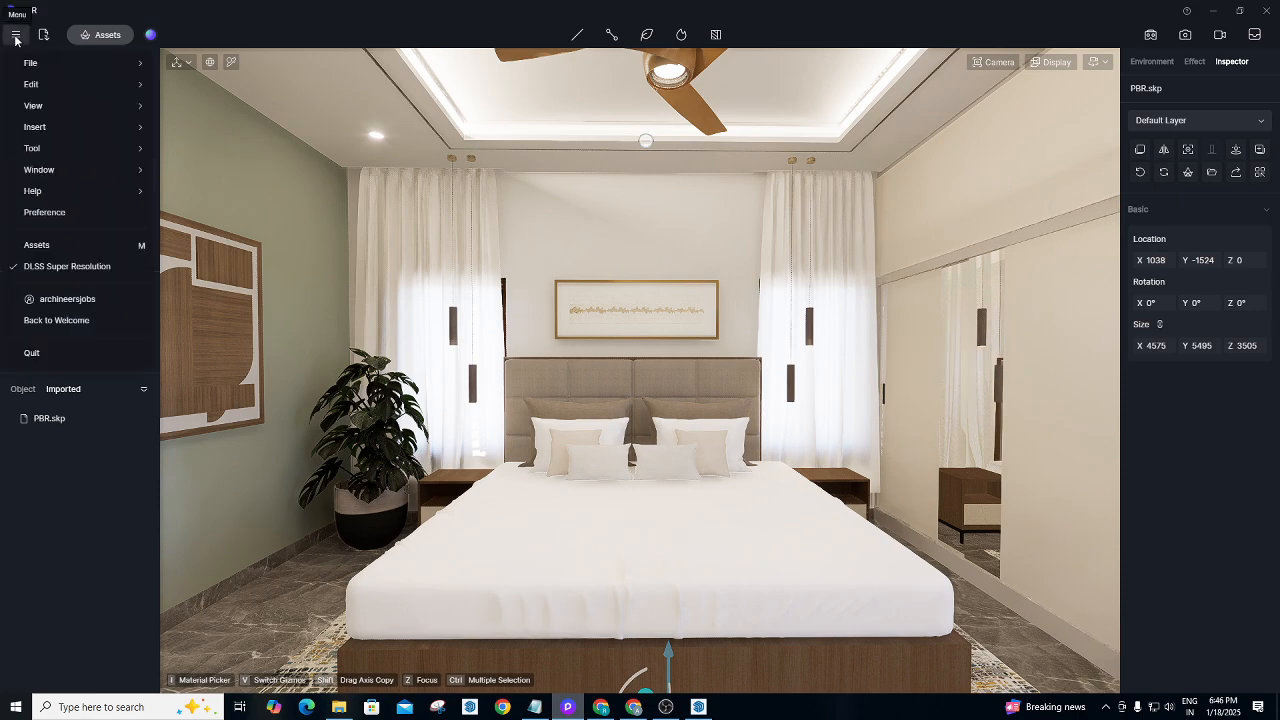
pyautogui.click(15, 36)
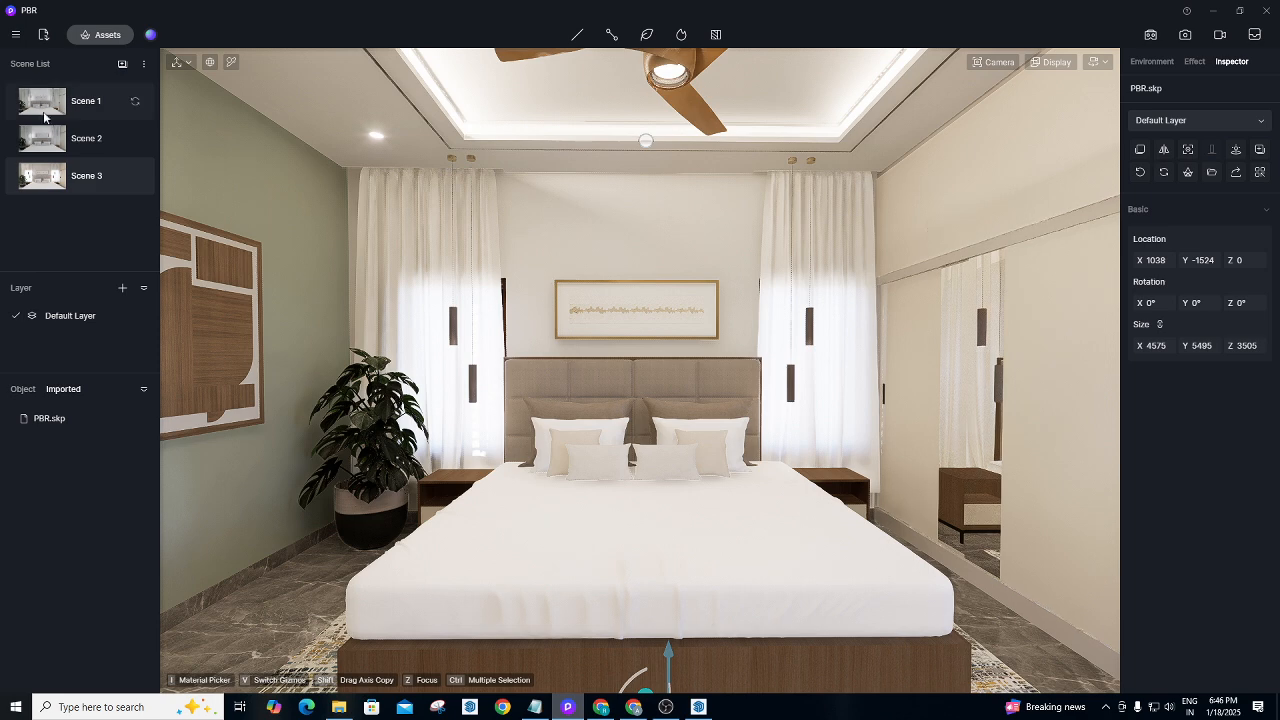
pyautogui.click(16, 36)
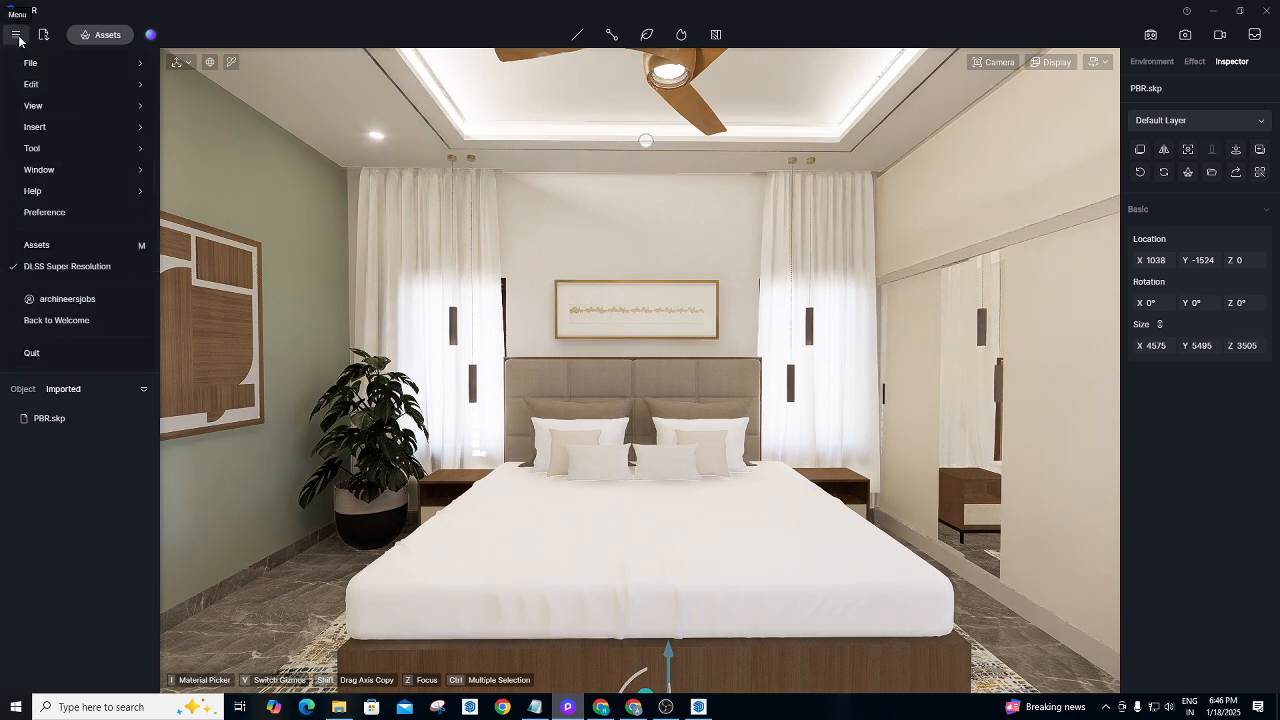
pyautogui.moveTo(32, 62)
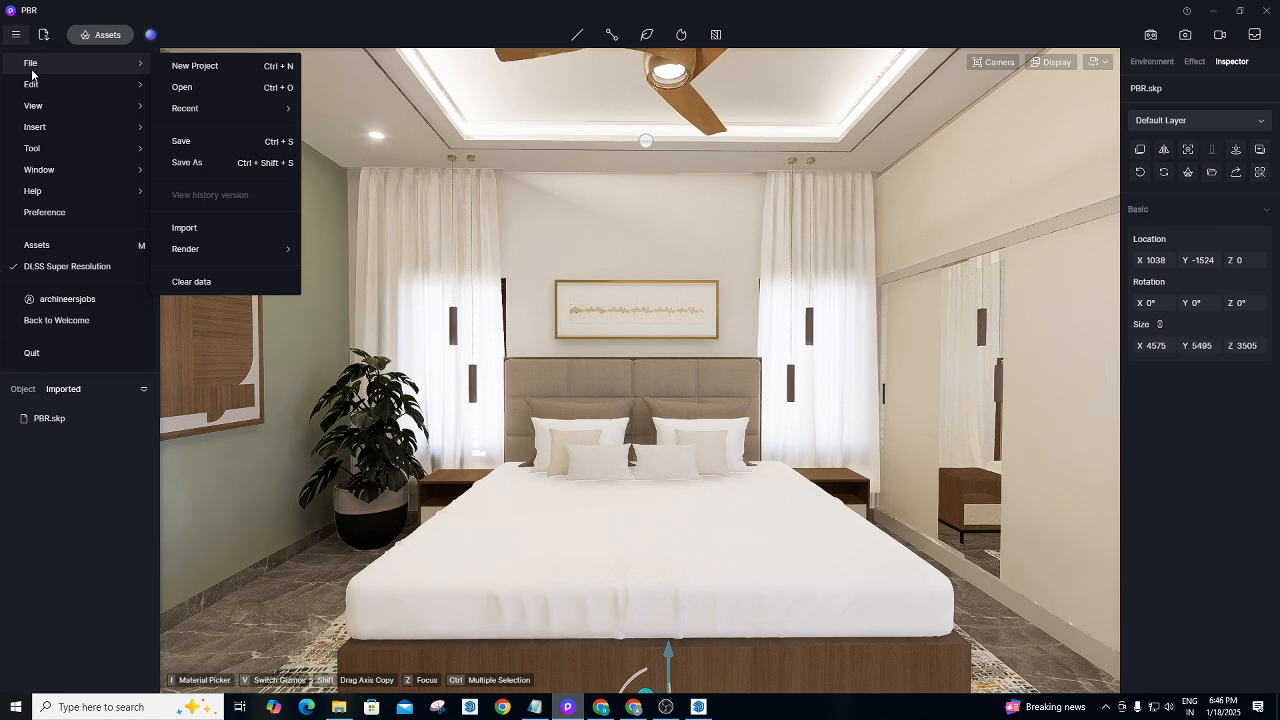
pyautogui.moveTo(35, 86)
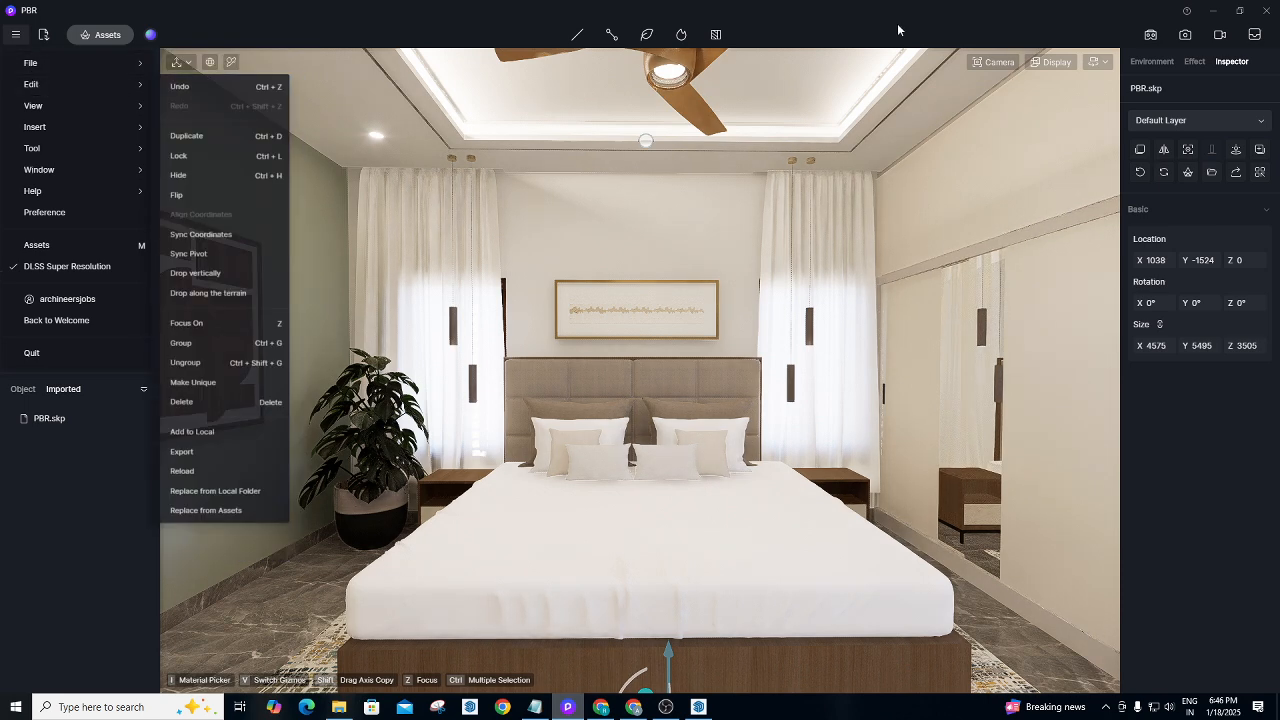
pyautogui.click(1268, 12)
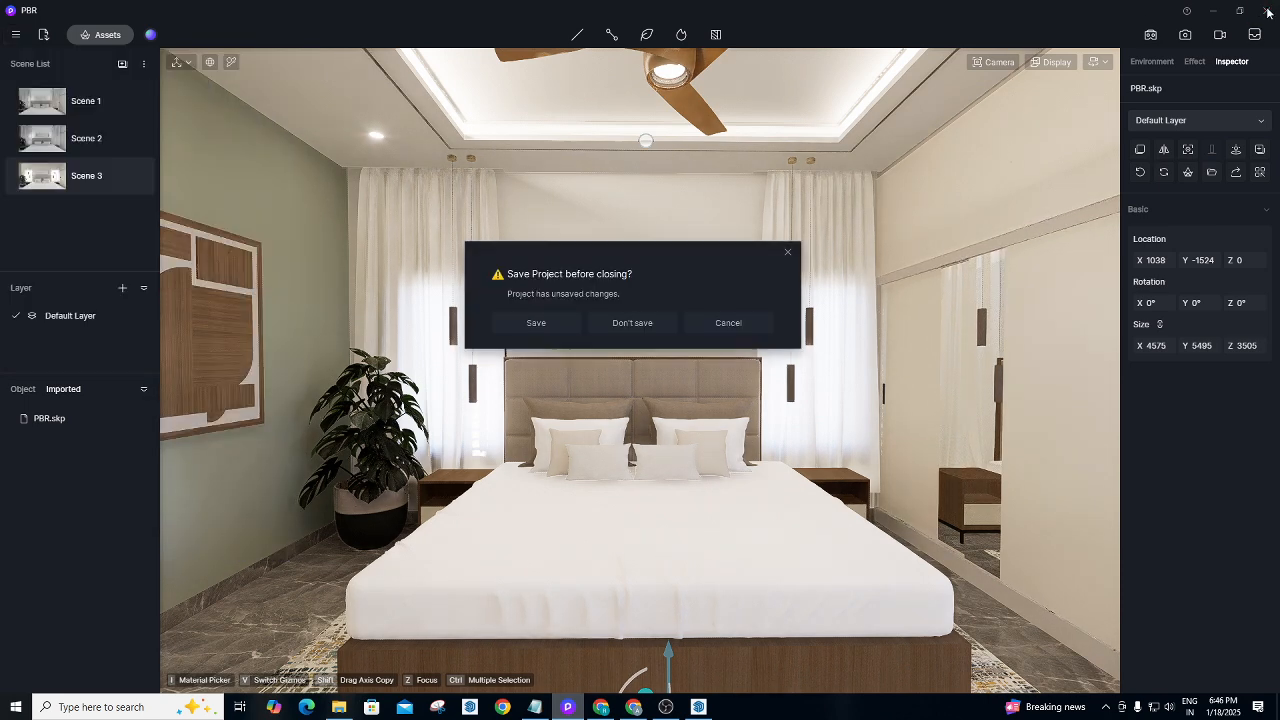
pyautogui.click(536, 323)
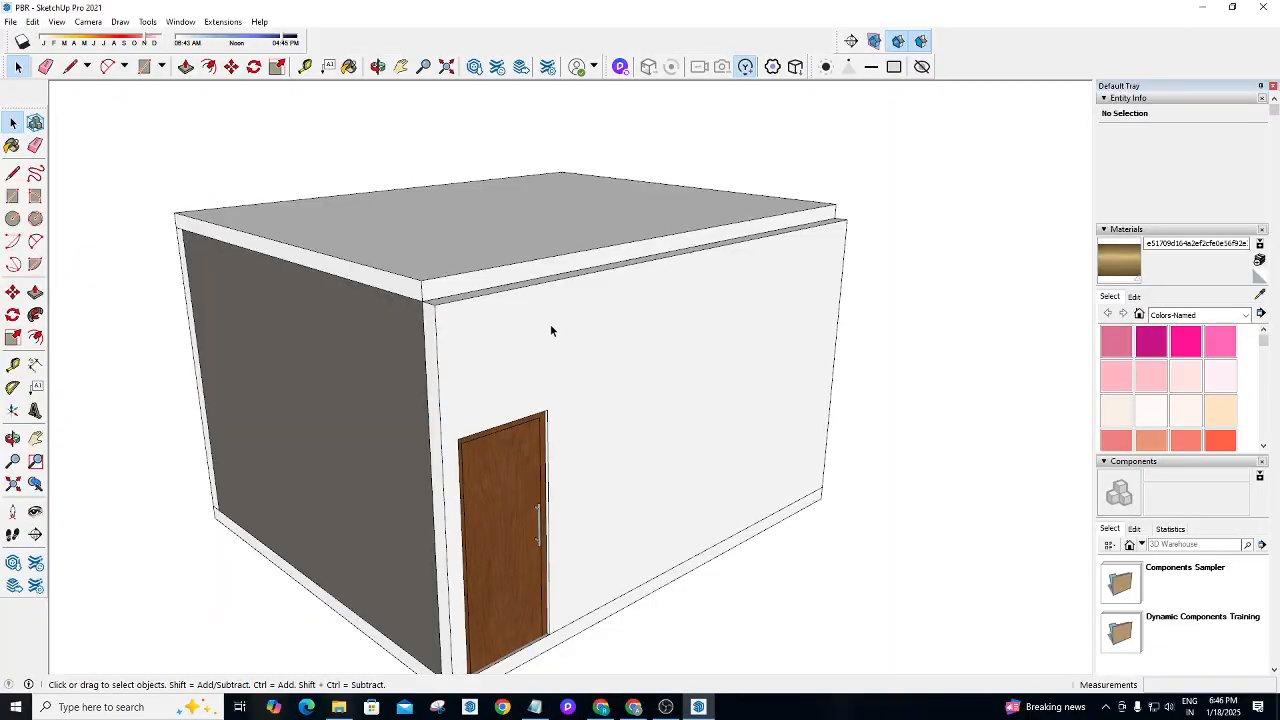
# Minimise the SketchUp and file browser windows, launch D5 Render from the desktop, and start a new project.
pyautogui.click(1201, 8)
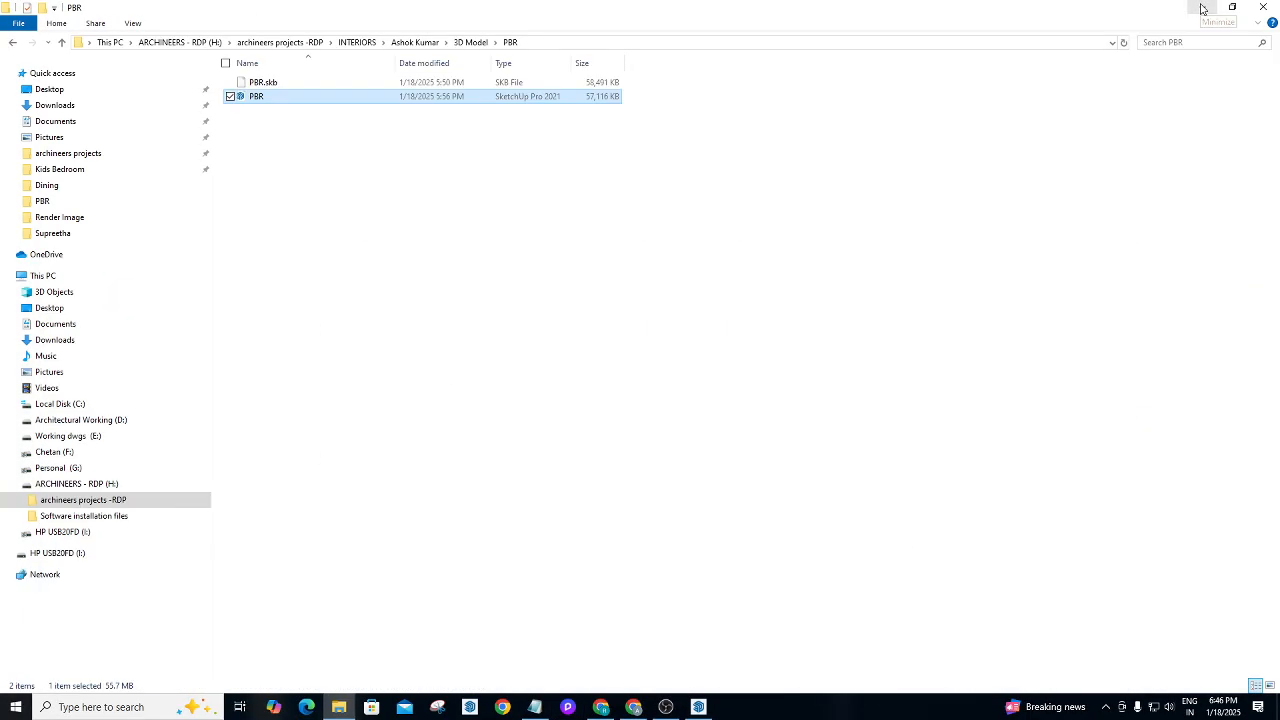
pyautogui.click(1202, 8)
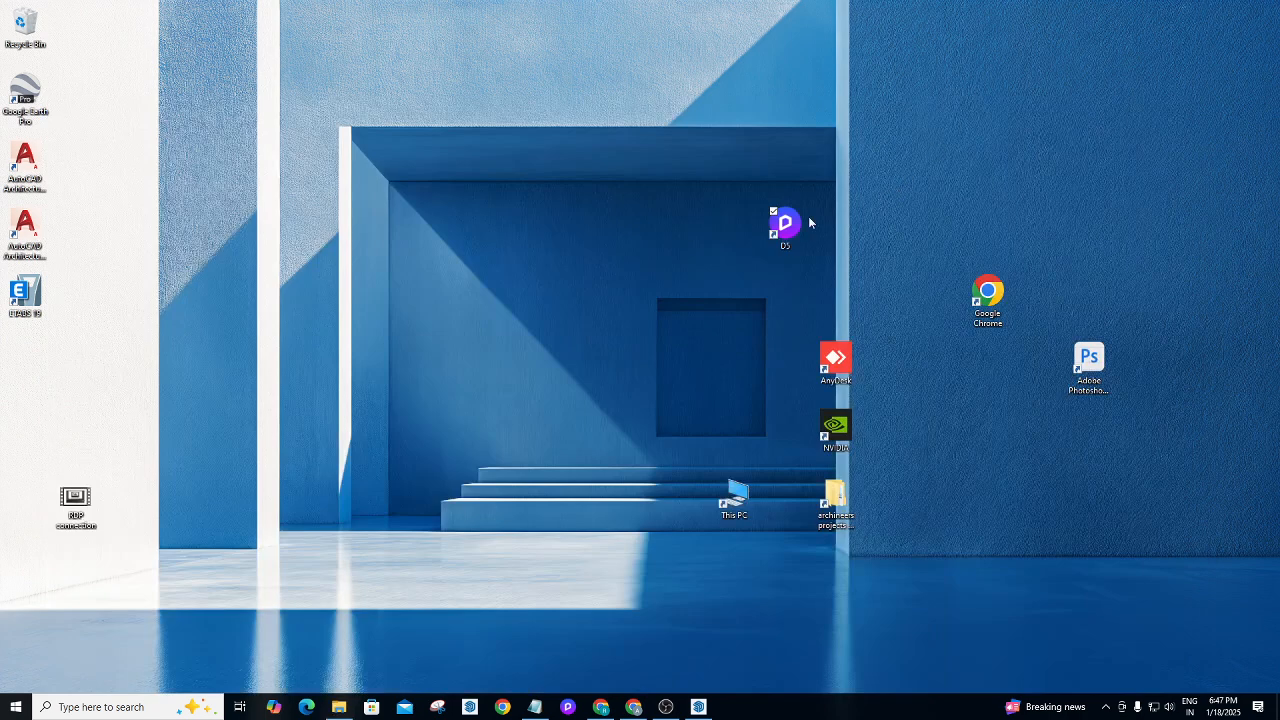
pyautogui.doubleClick(785, 226)
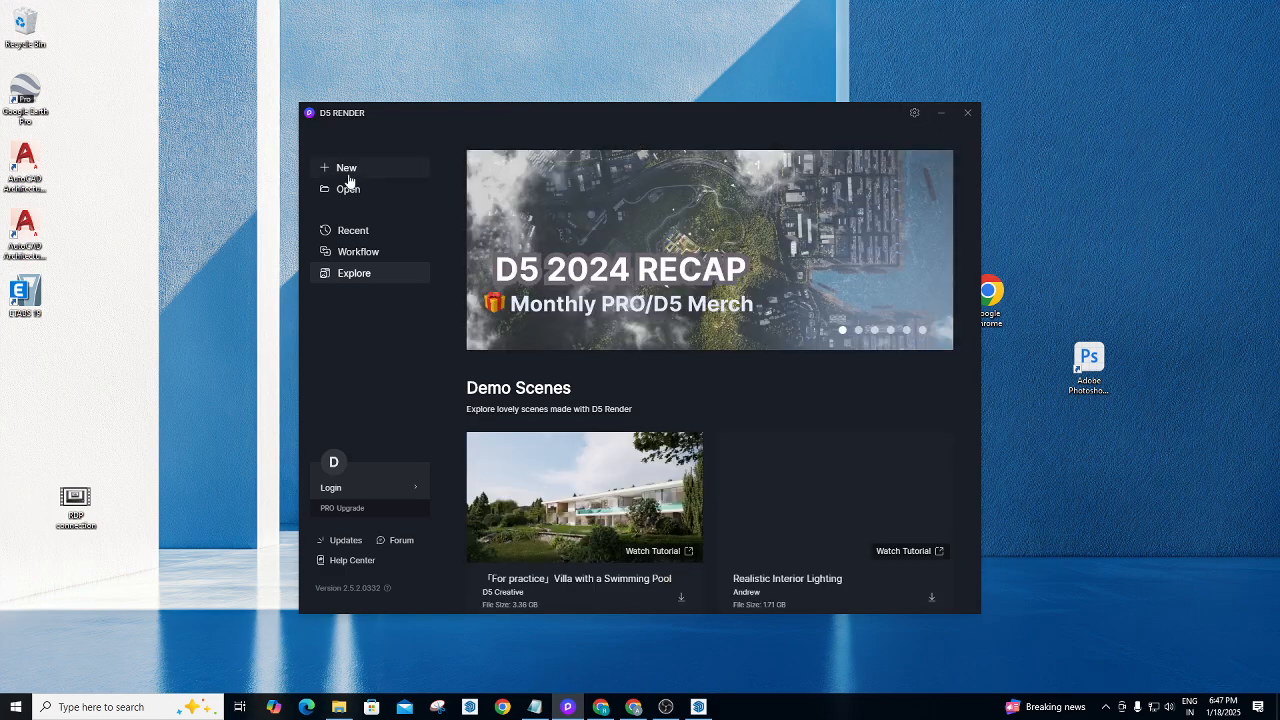
pyautogui.click(350, 170)
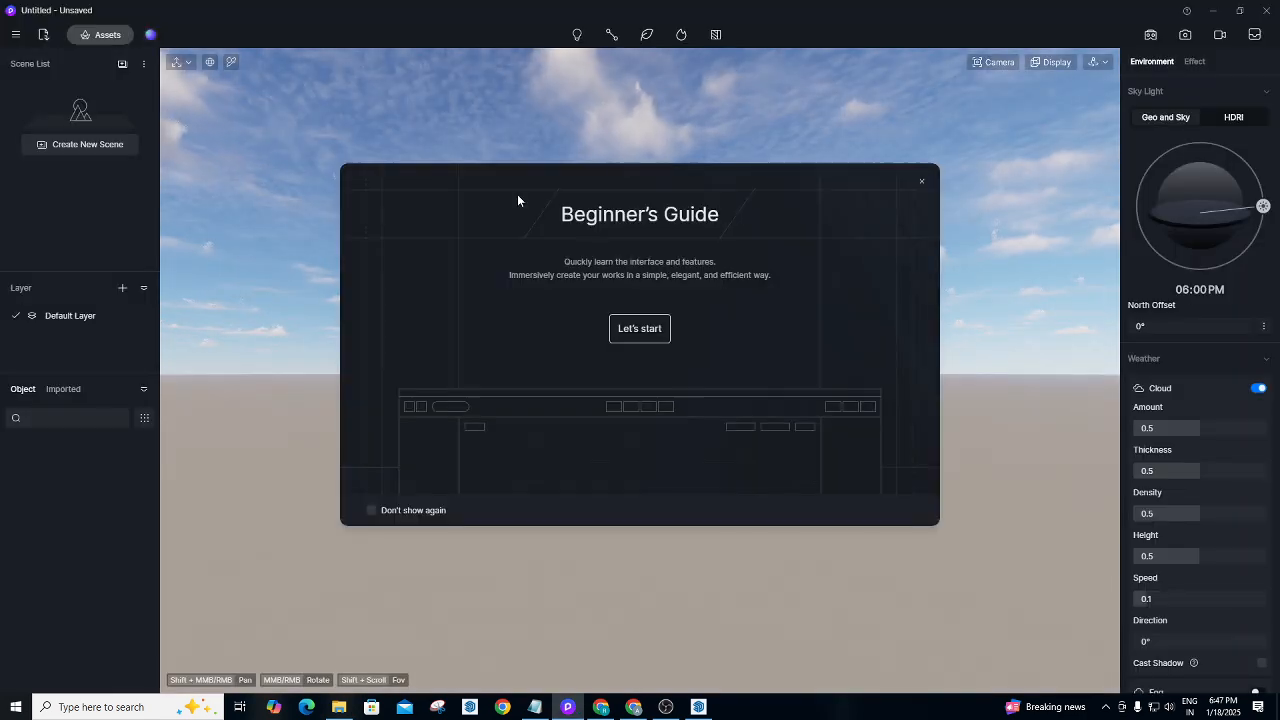
# Dismiss the Beginner's Guide, then open the online asset library's materials briefly and close it.
pyautogui.click(922, 181)
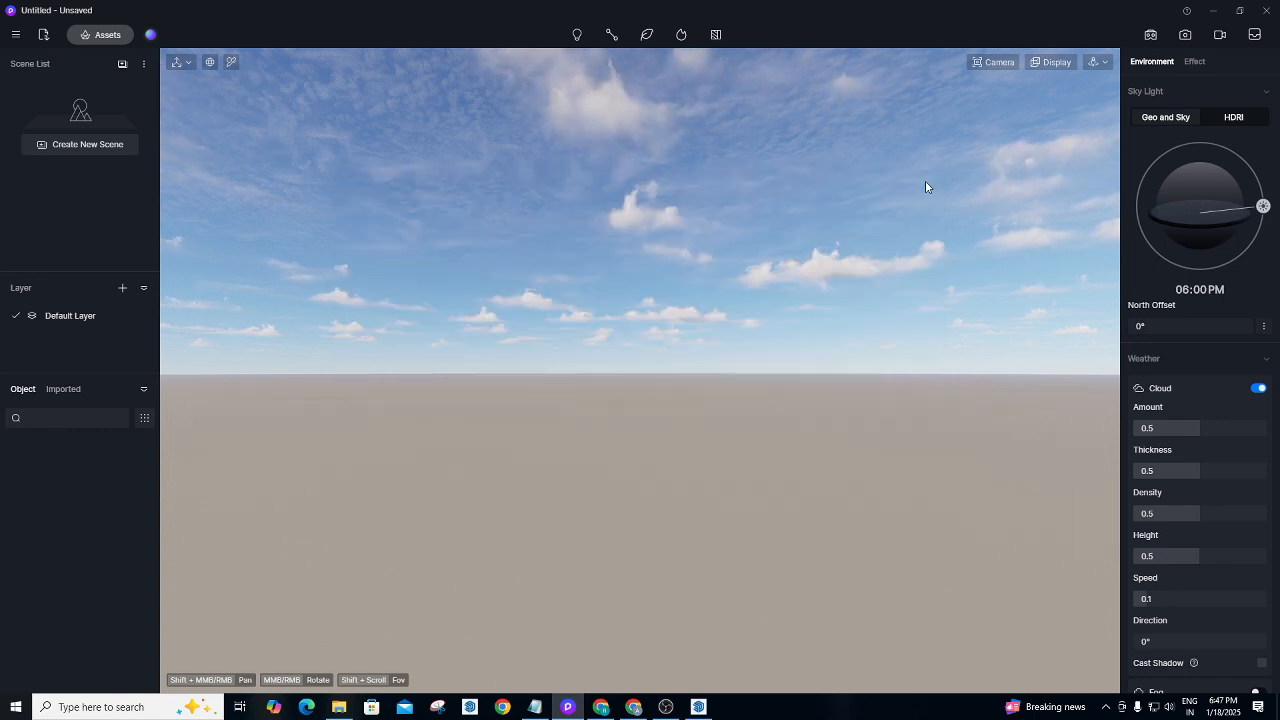
pyautogui.click(126, 36)
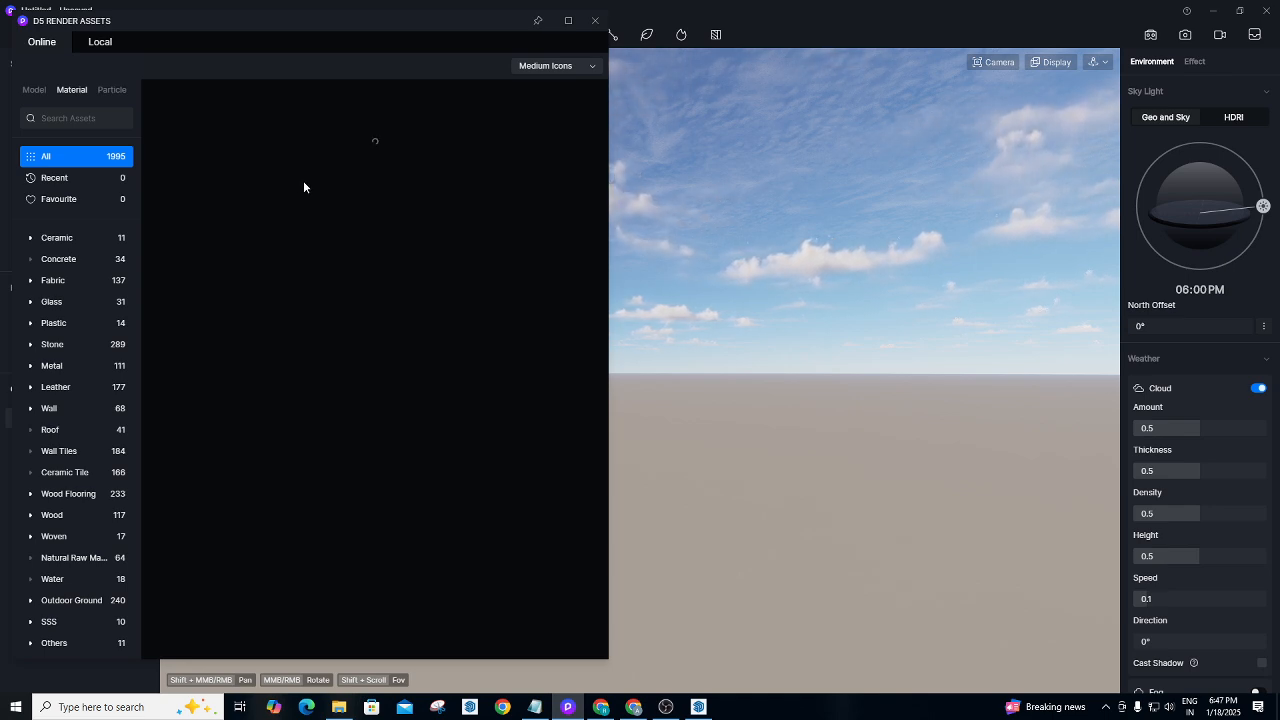
pyautogui.click(595, 20)
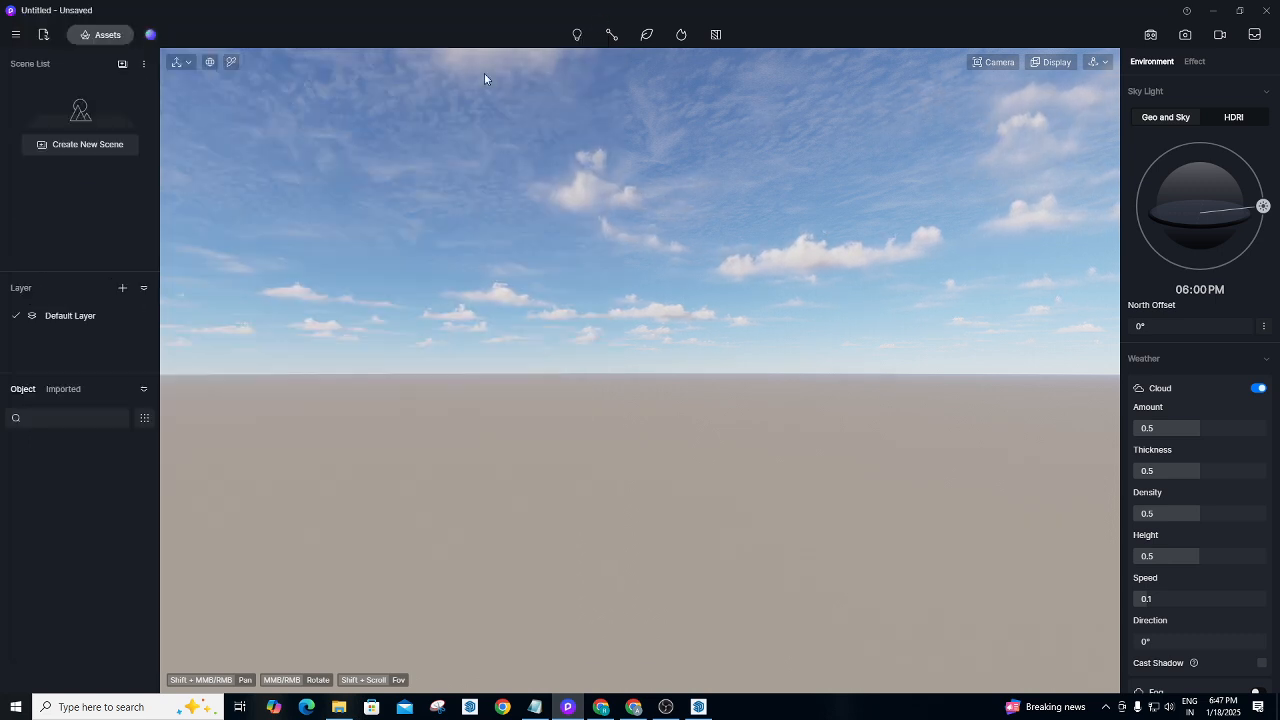
# Start a model import and browse the H: drive's archineers projects -RDP folder to the client's folder in INTERIORS.
pyautogui.click(43, 36)
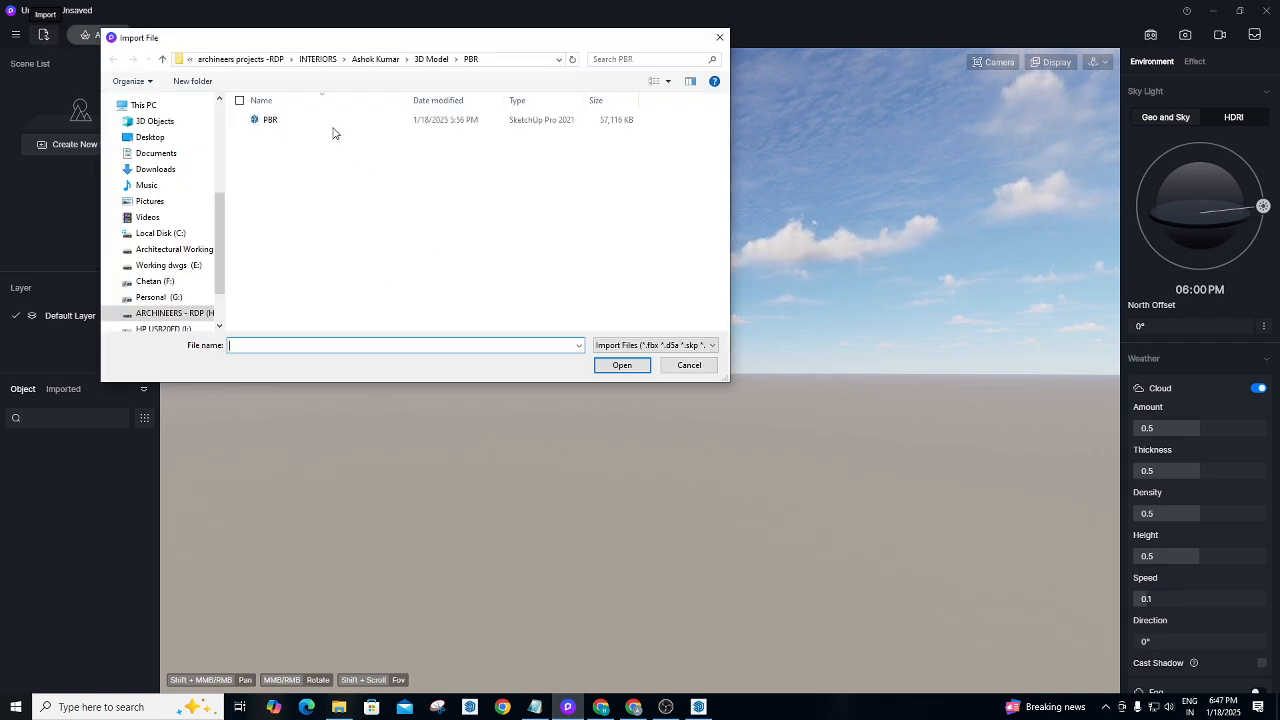
pyautogui.click(188, 313)
pyautogui.doubleClick(274, 138)
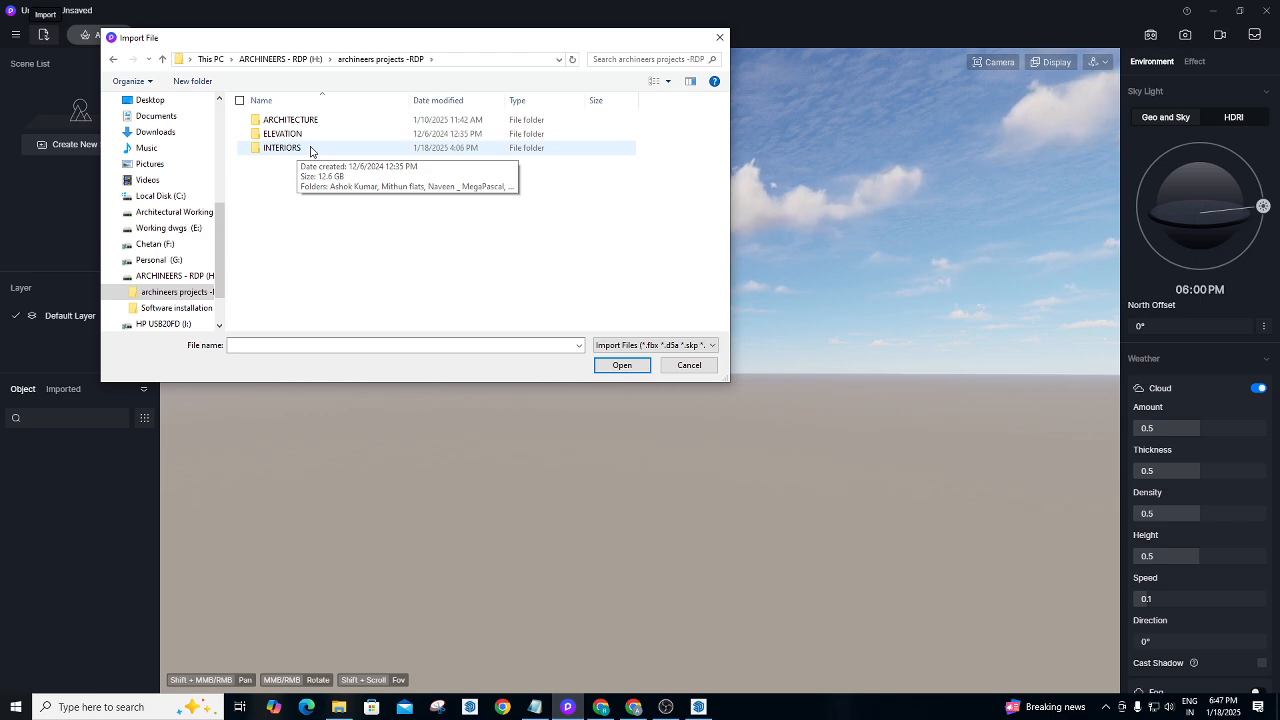
pyautogui.doubleClick(310, 149)
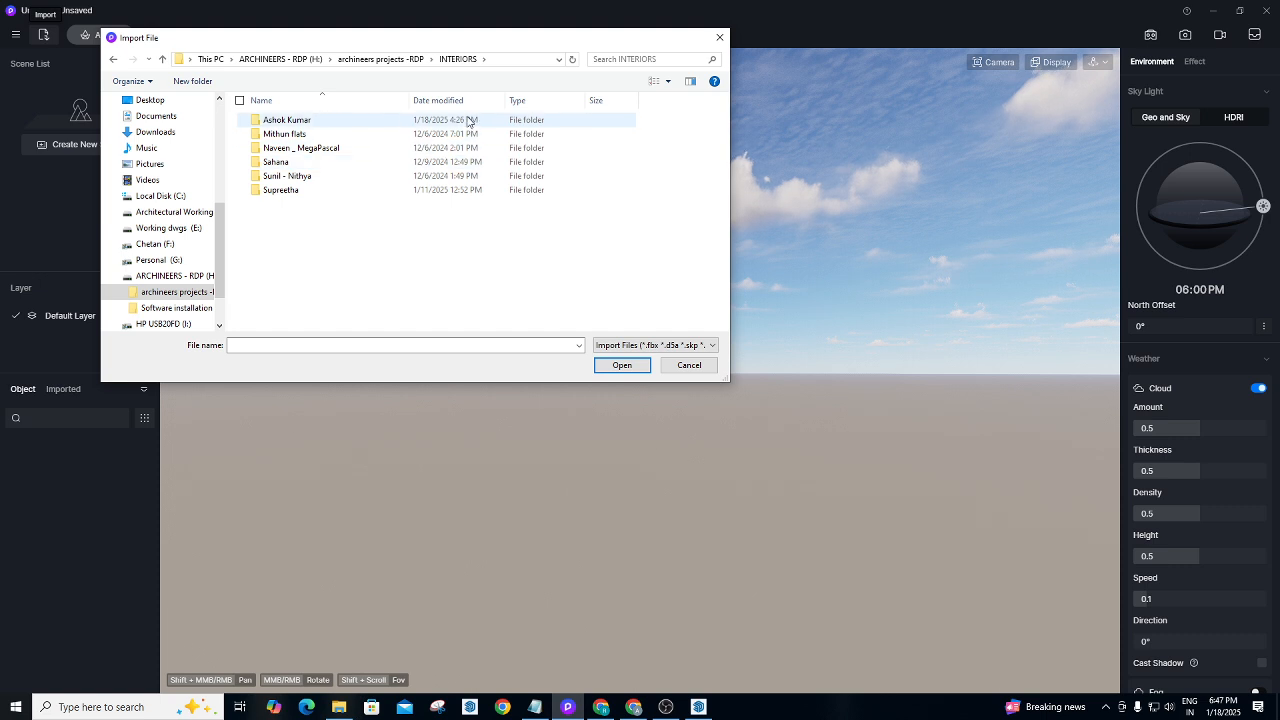
pyautogui.doubleClick(297, 190)
pyautogui.click(297, 190)
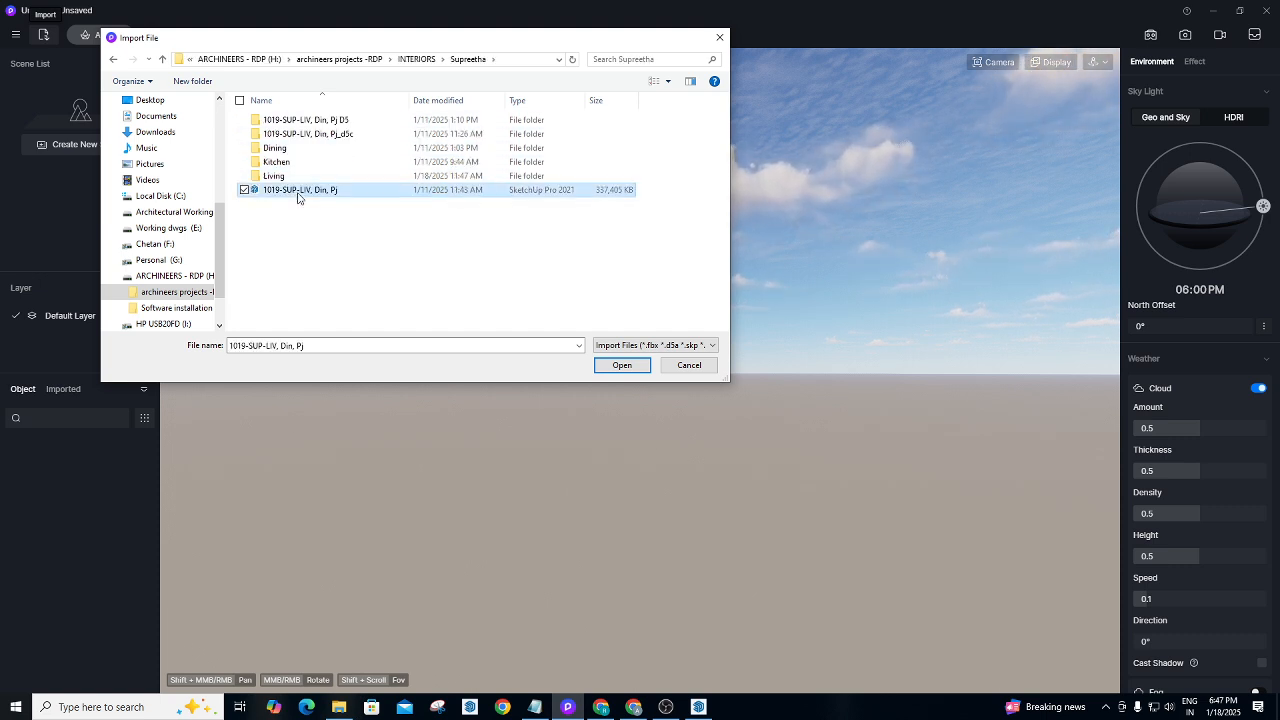
# Check the Living subfolder for an importable model and return to the client's folder.
pyautogui.click(297, 190)
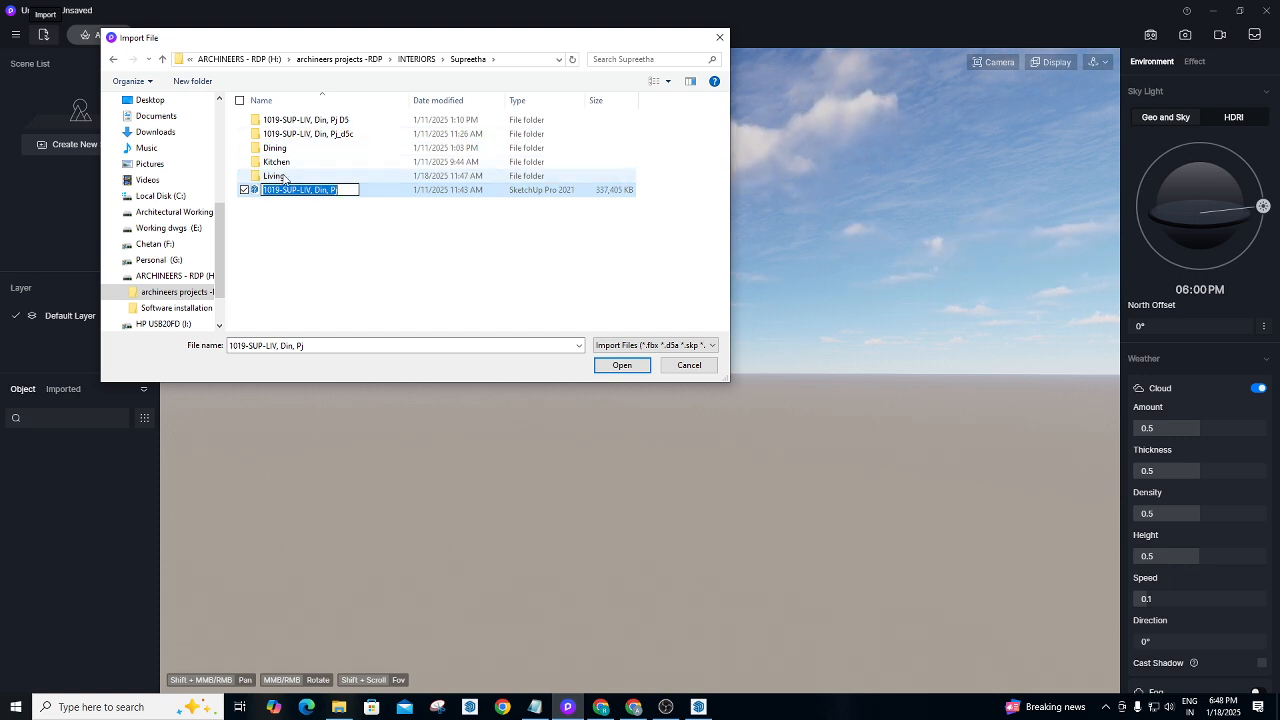
pyautogui.click(284, 178)
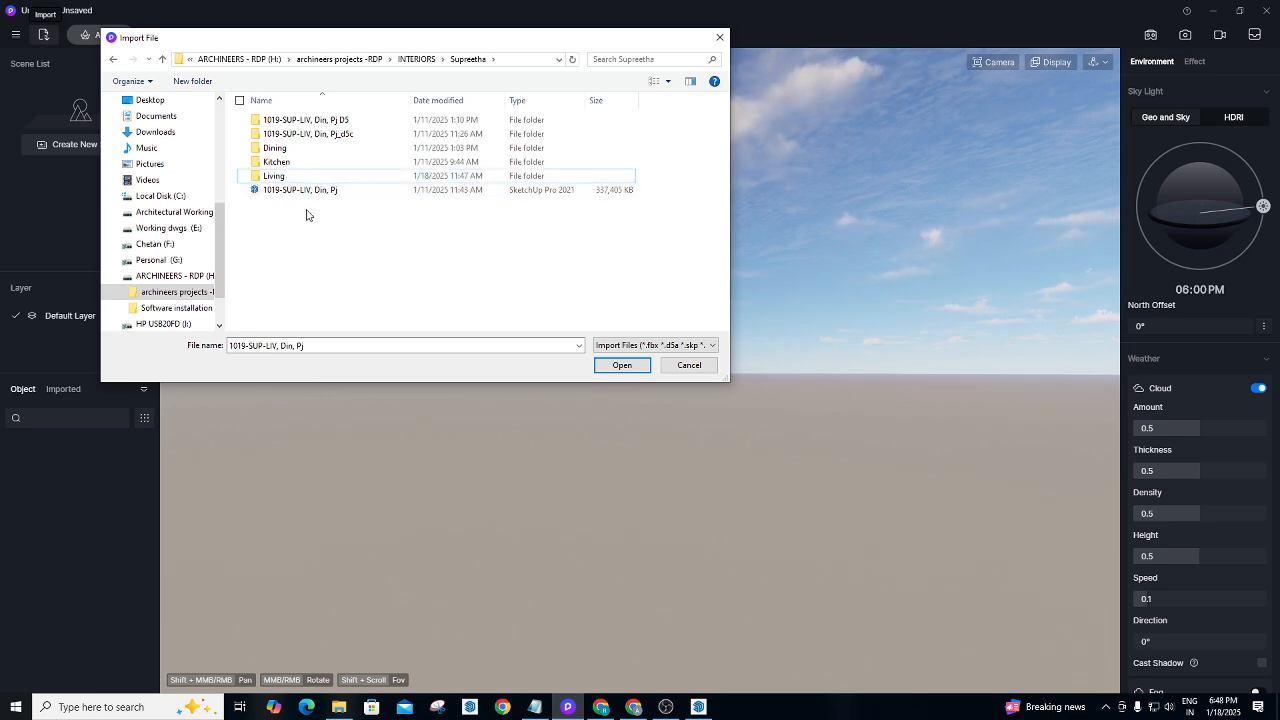
pyautogui.doubleClick(297, 178)
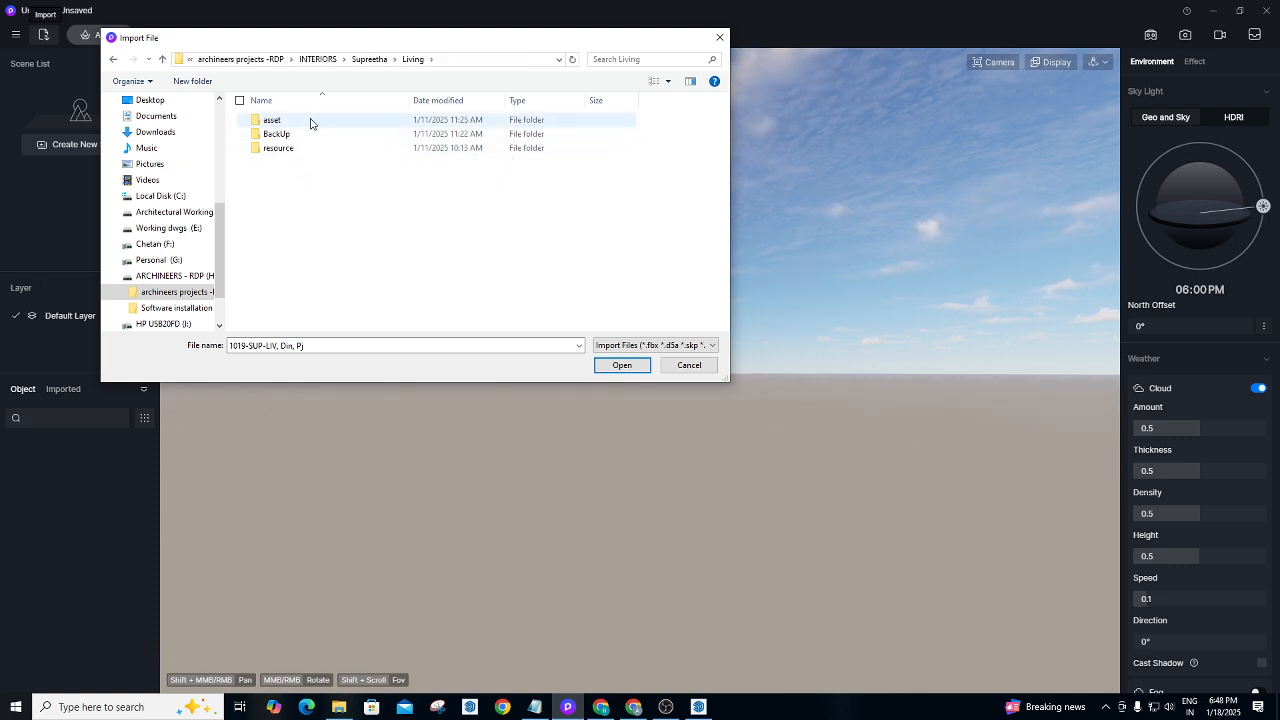
pyautogui.click(116, 60)
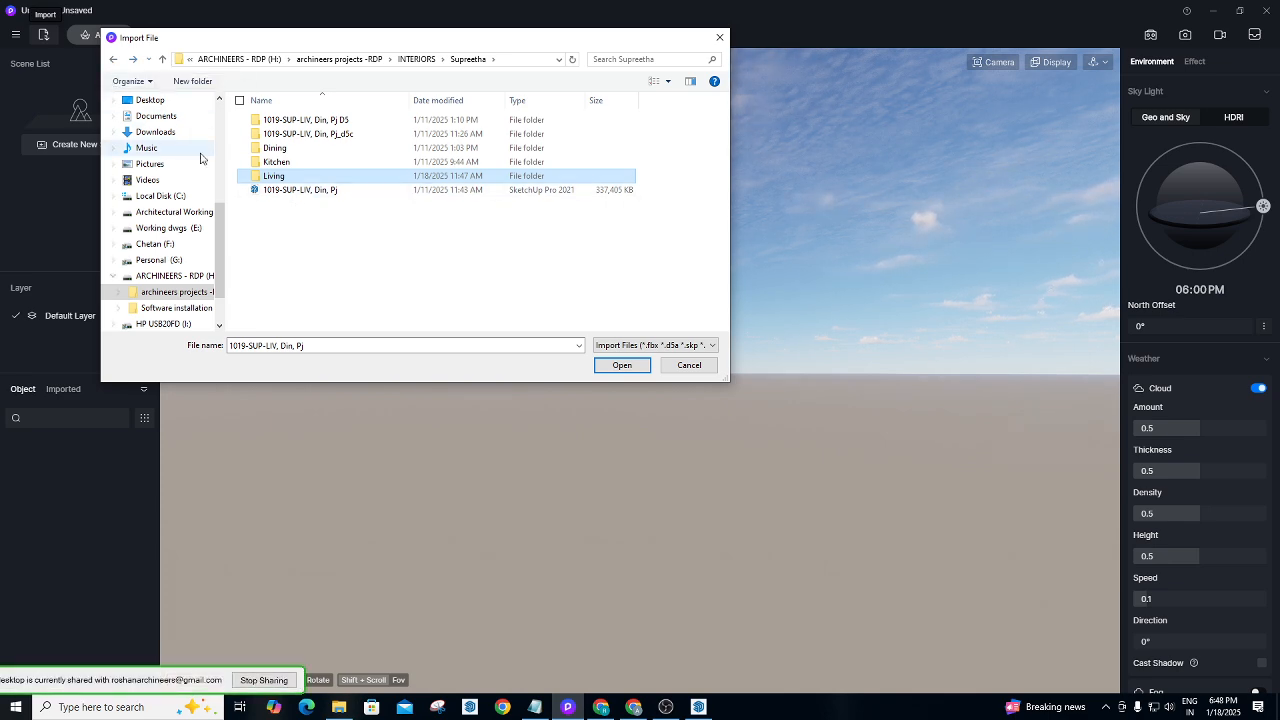
# Import the SketchUp model 1019-SUP-LIV, Din, Pj into the new project.
pyautogui.click(272, 193)
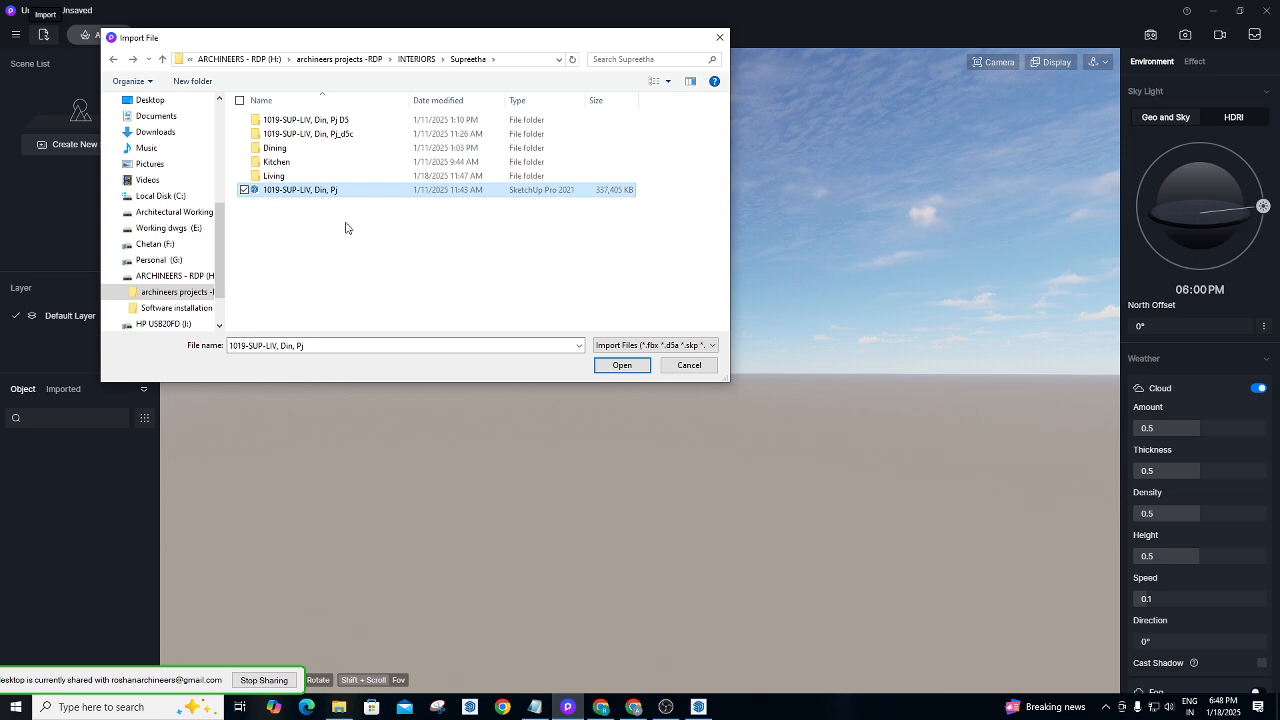
pyautogui.click(323, 192)
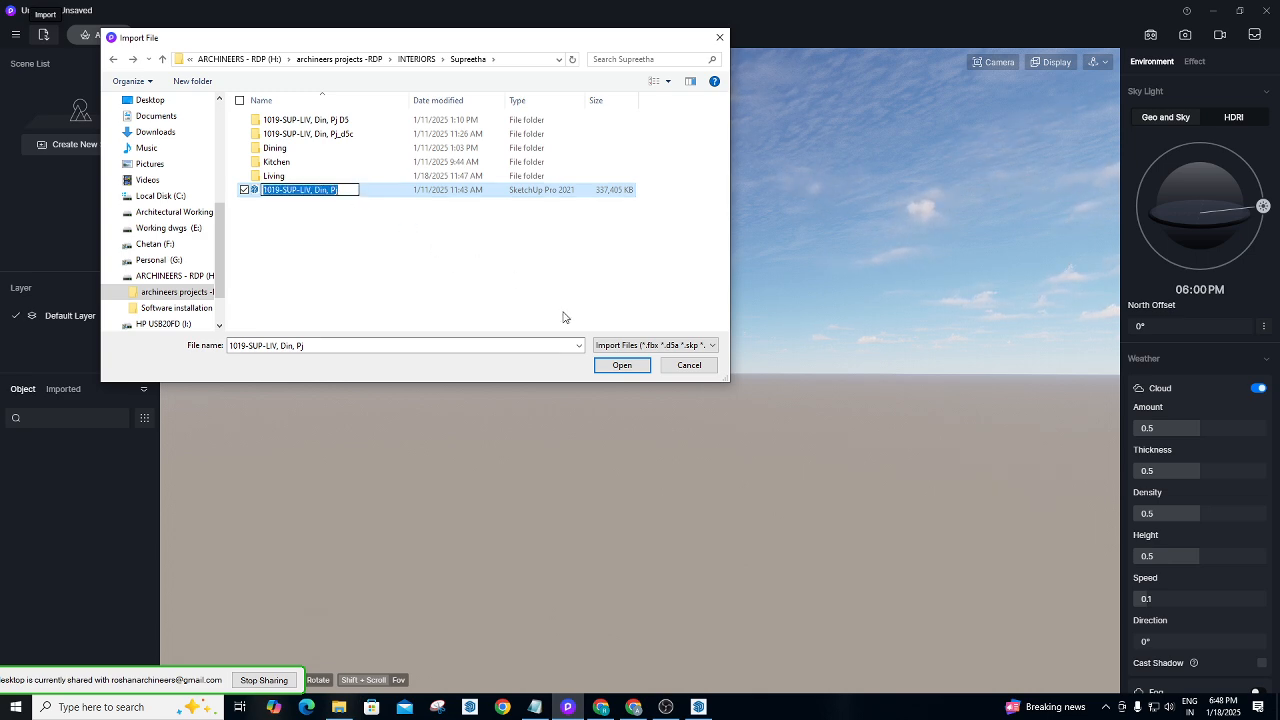
pyautogui.click(608, 368)
pyautogui.click(613, 366)
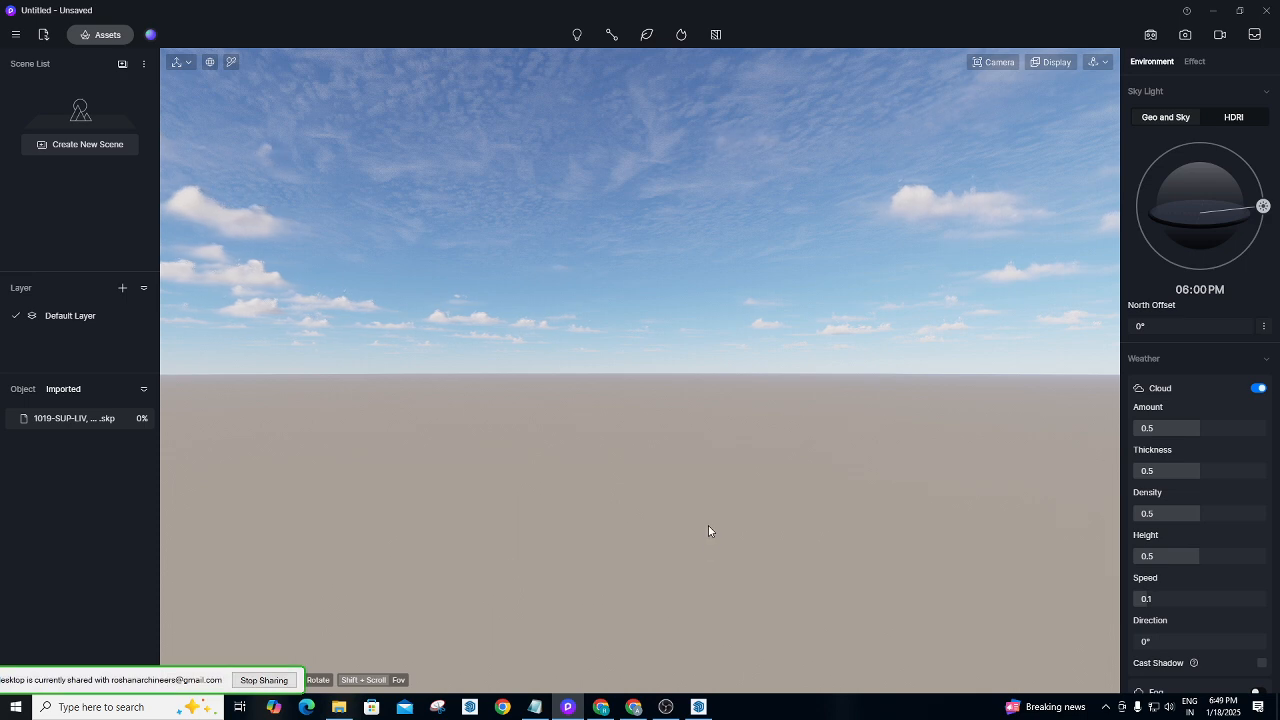
# Switch to Chrome to check the Drive folder, the Mr_AK_DB slides and the Meet call, and minimise the browser.
pyautogui.click(633, 706)
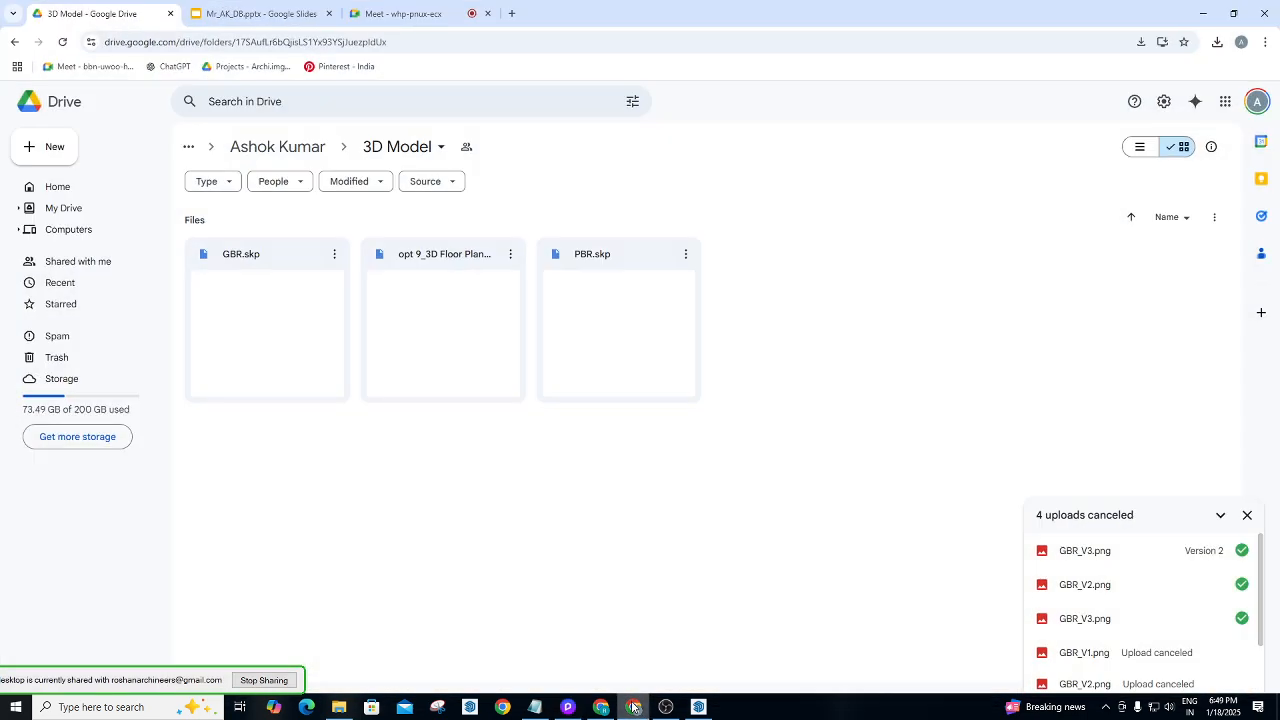
pyautogui.scroll(-1, 1143, 625)
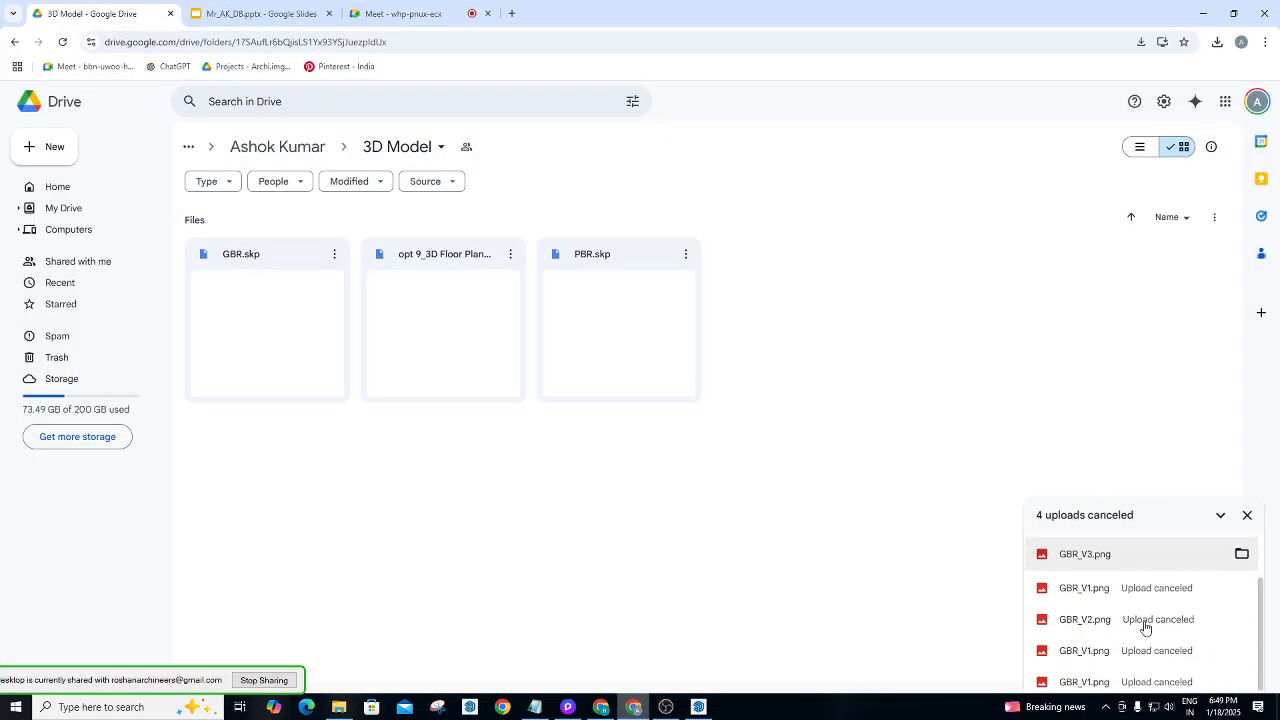
pyautogui.click(296, 11)
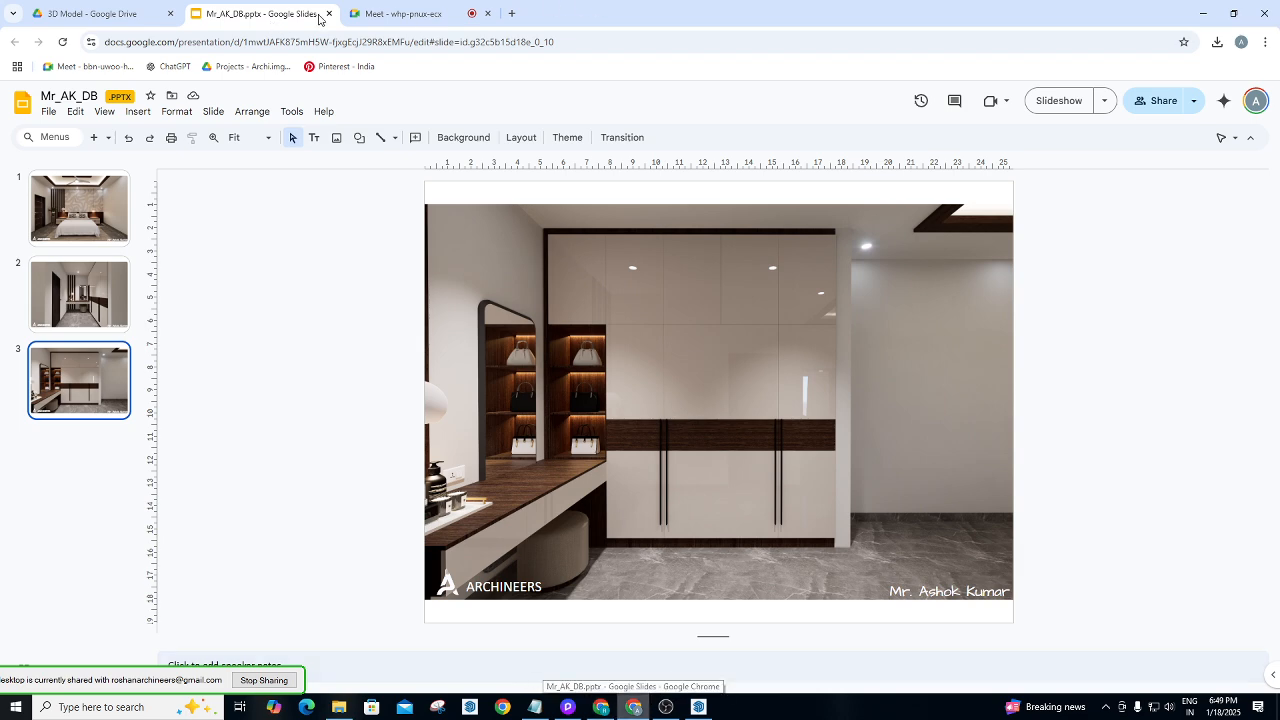
pyautogui.click(375, 18)
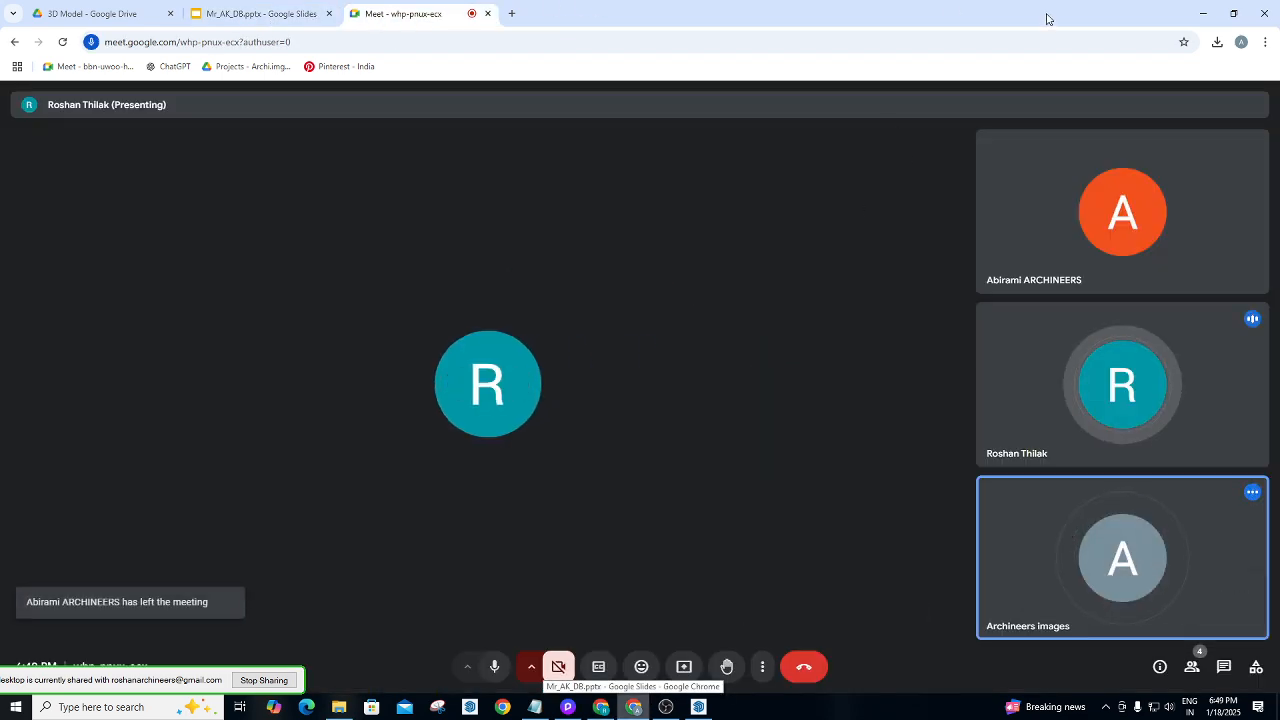
pyautogui.click(1203, 14)
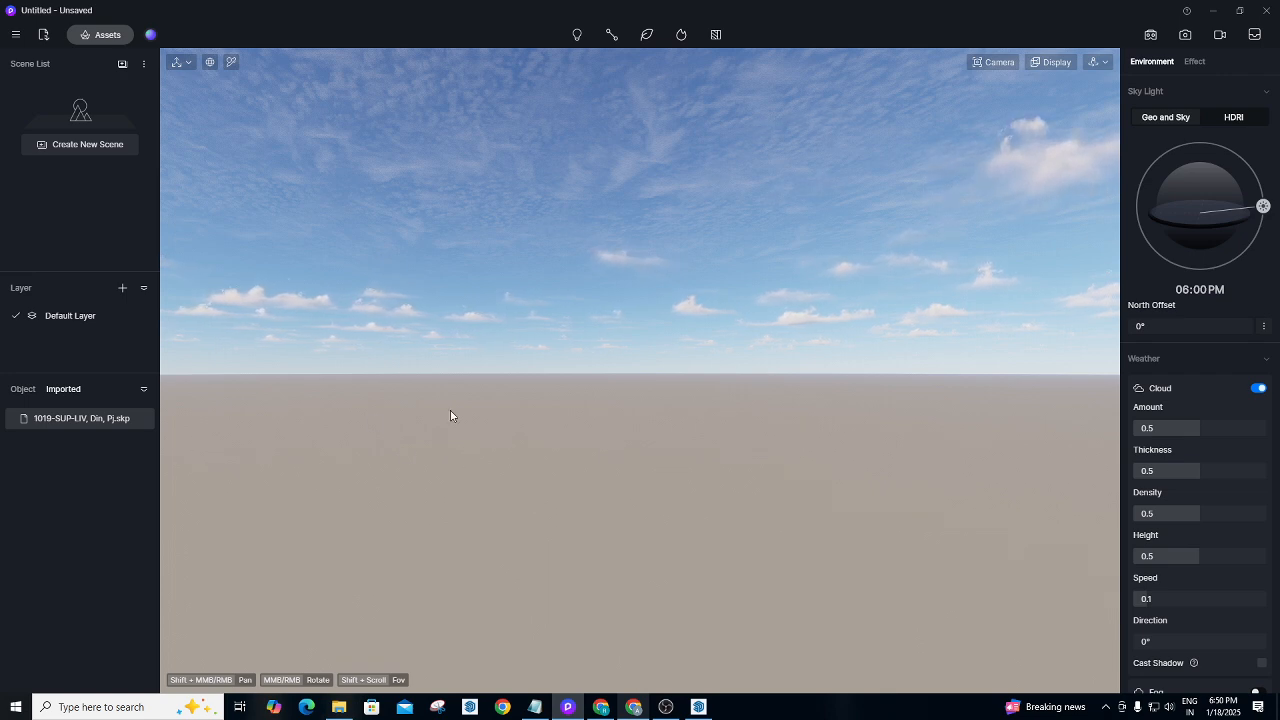
# Place the imported 1019-SUP-LIV, Din, Pj model on the ground in the empty scene.
pyautogui.click(137, 421)
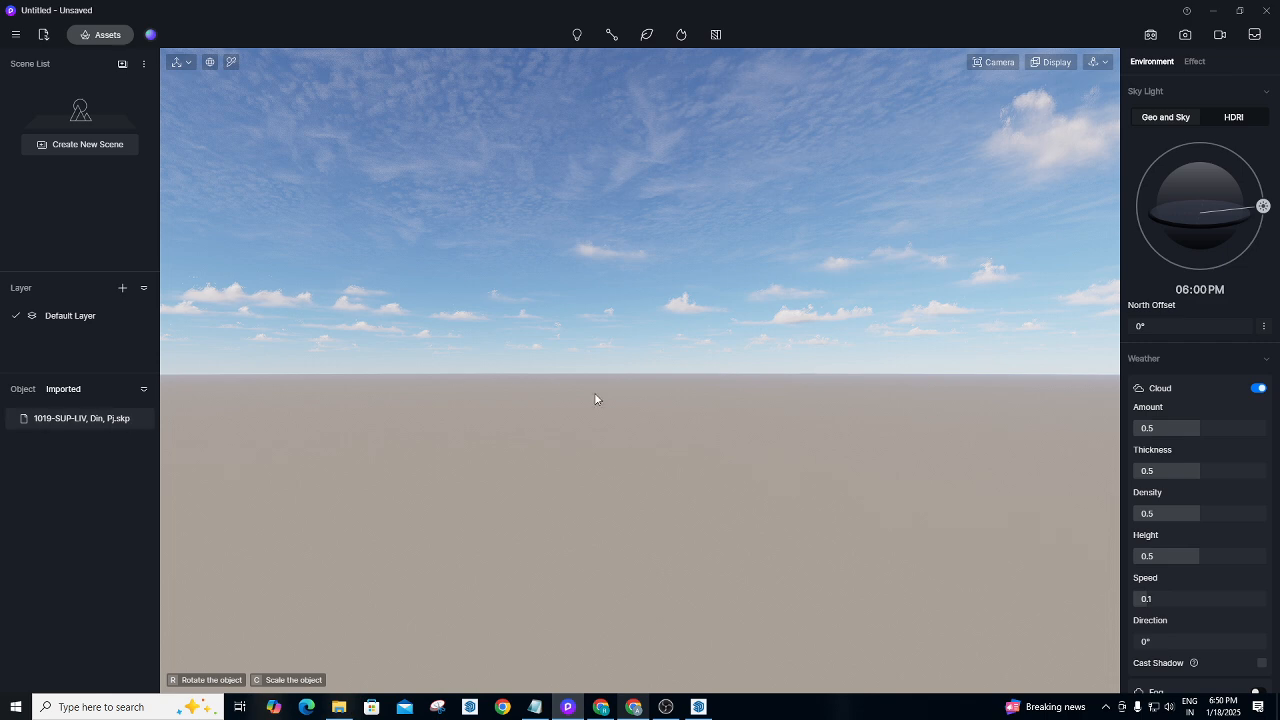
pyautogui.doubleClick(123, 416)
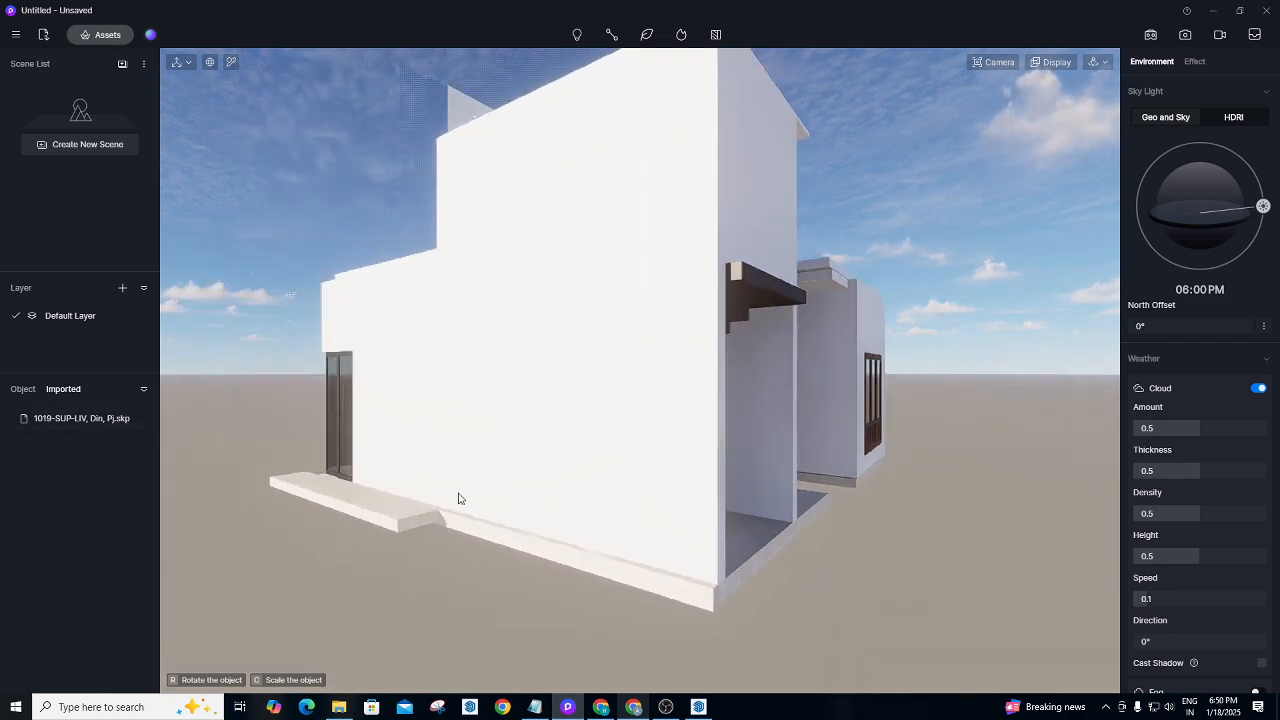
pyautogui.click(548, 465)
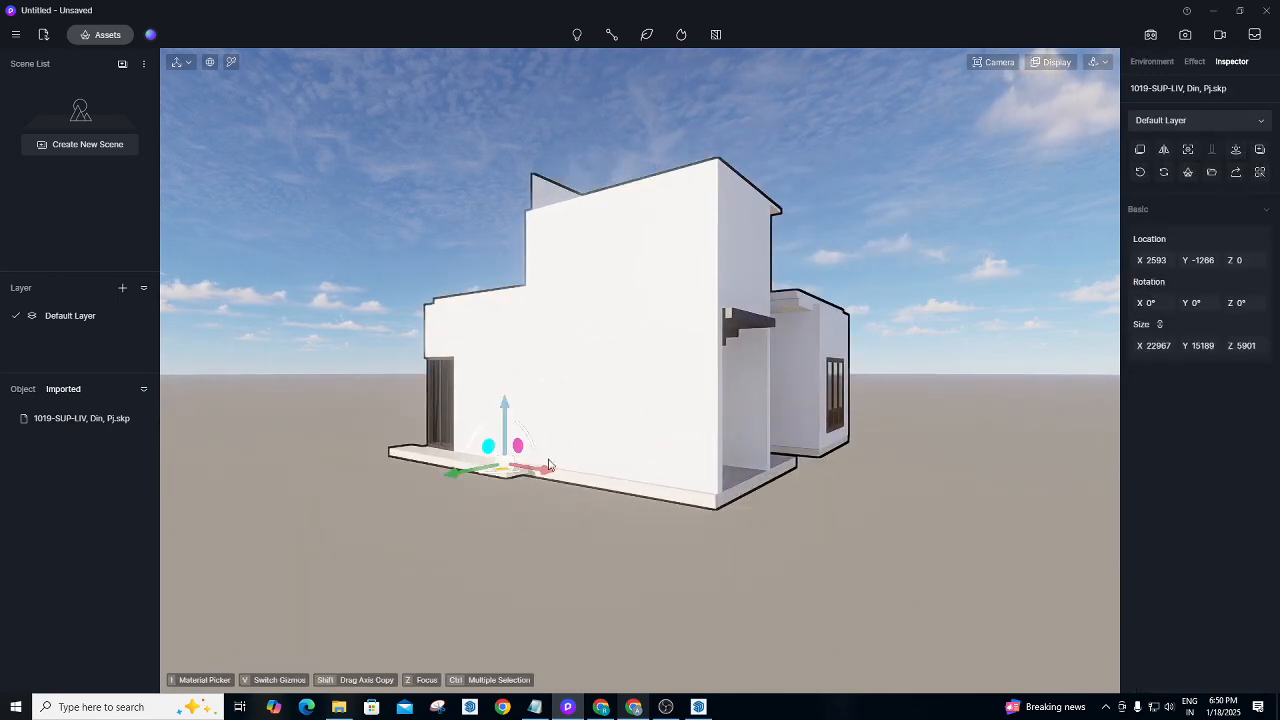
# Set the navigation mode to Fly and move the camera through the house into the living room facing the TV unit.
pyautogui.click(1094, 63)
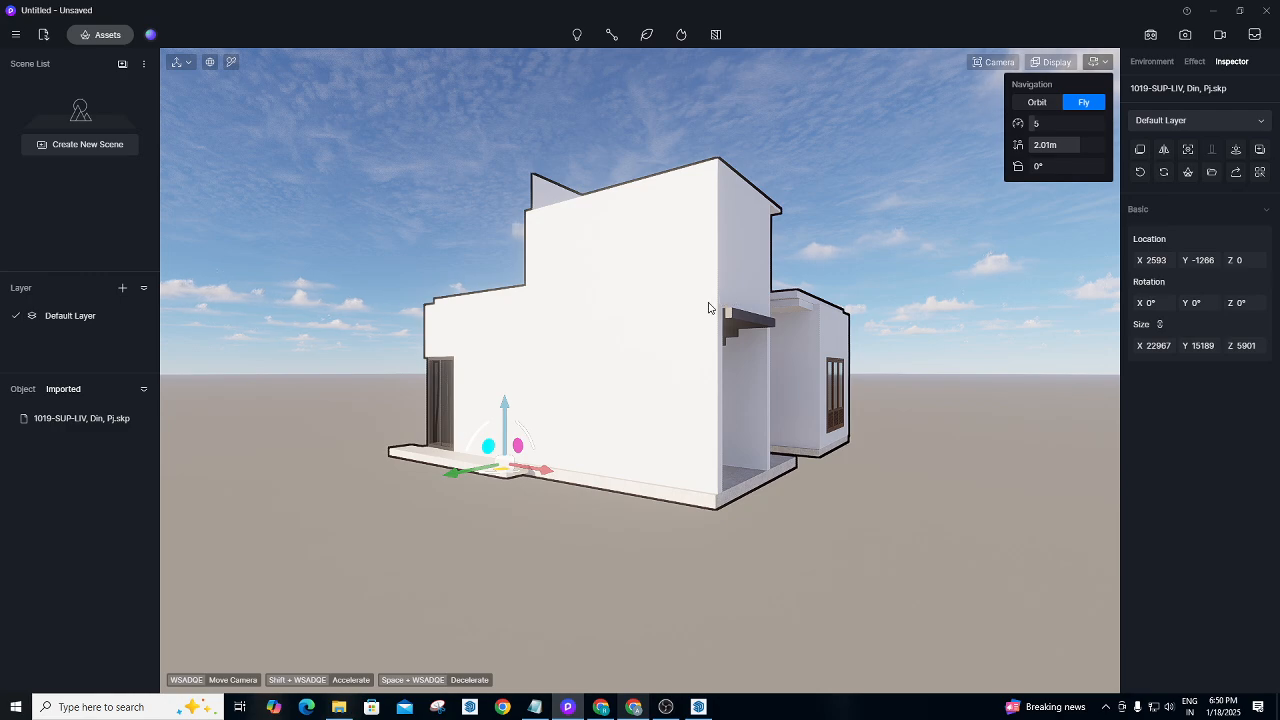
pyautogui.press('w')
pyautogui.press('d')
pyautogui.moveTo(866, 343); pyautogui.dragTo(260, 414, button='right')
pyautogui.moveTo(729, 349); pyautogui.dragTo(190, 345, button='right')
pyautogui.press('d')
pyautogui.press('w')
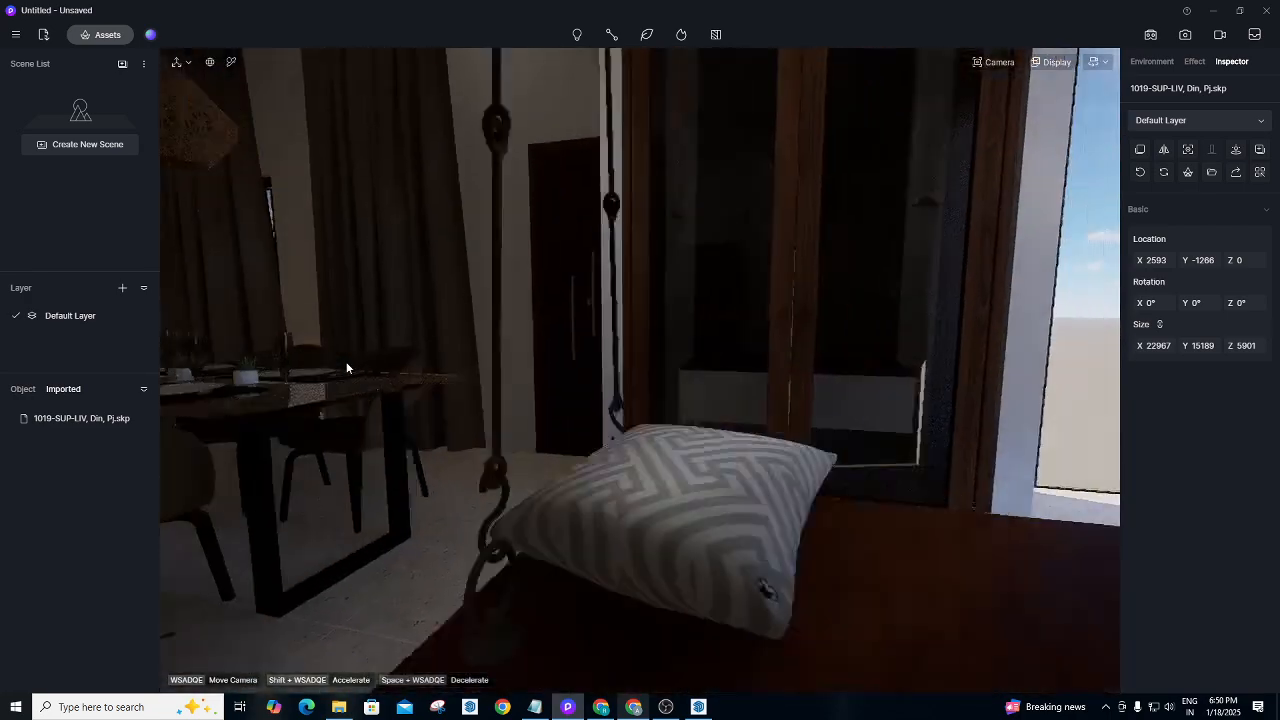
pyautogui.press('w')
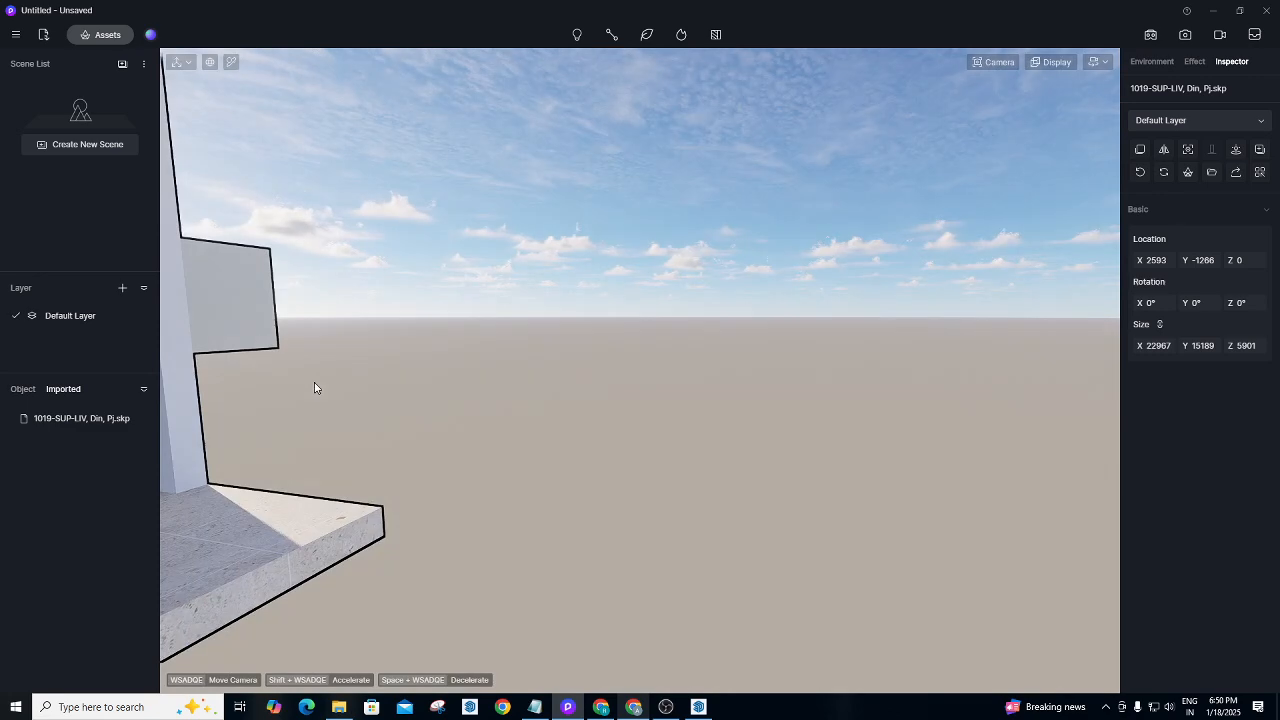
pyautogui.press('a')
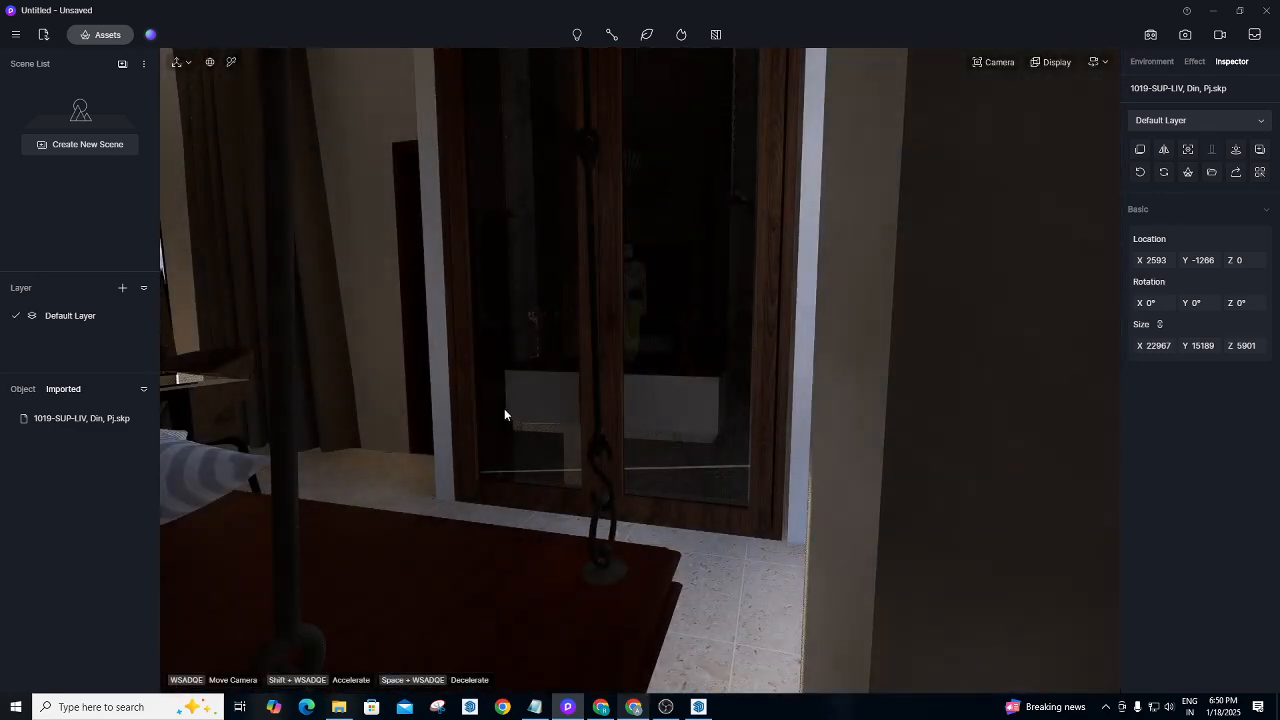
pyautogui.moveTo(512, 416); pyautogui.dragTo(340, 404, button='right')
pyautogui.moveTo(760, 370); pyautogui.dragTo(310, 268, button='right')
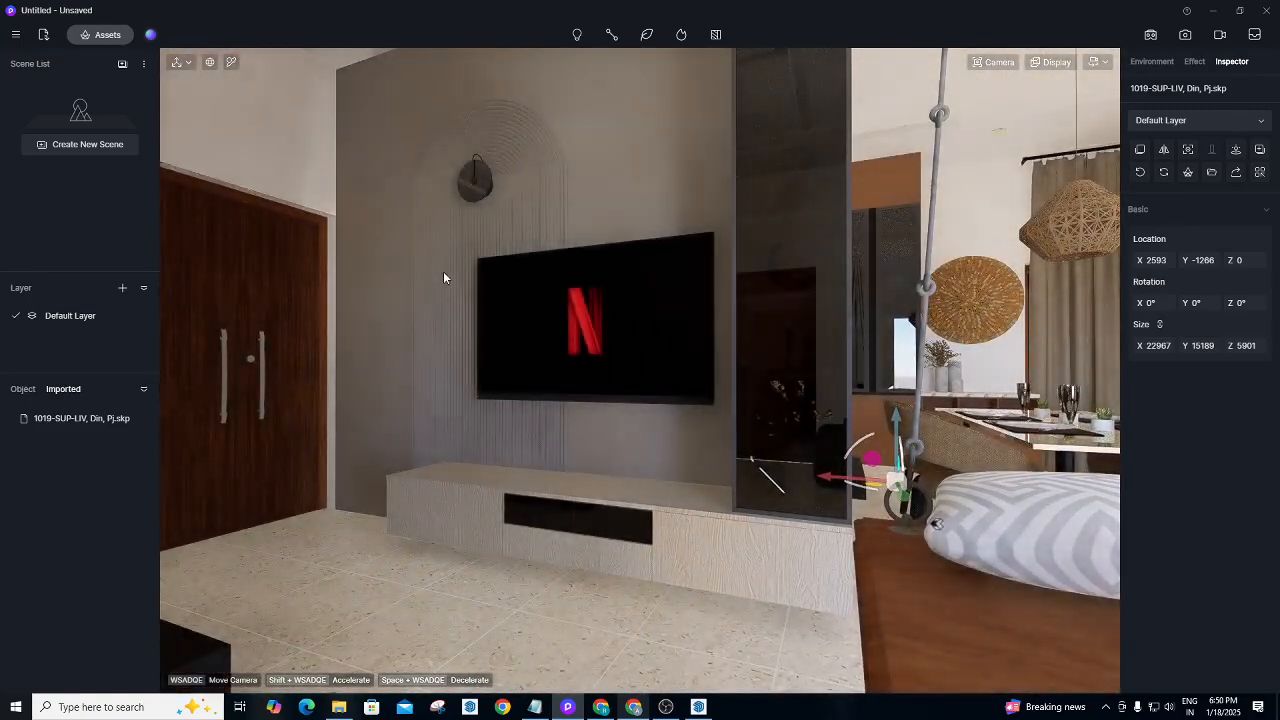
# Frame the living room's TV wall head-on, with the entrance door, coffee table and dining area in view.
pyautogui.press('a')
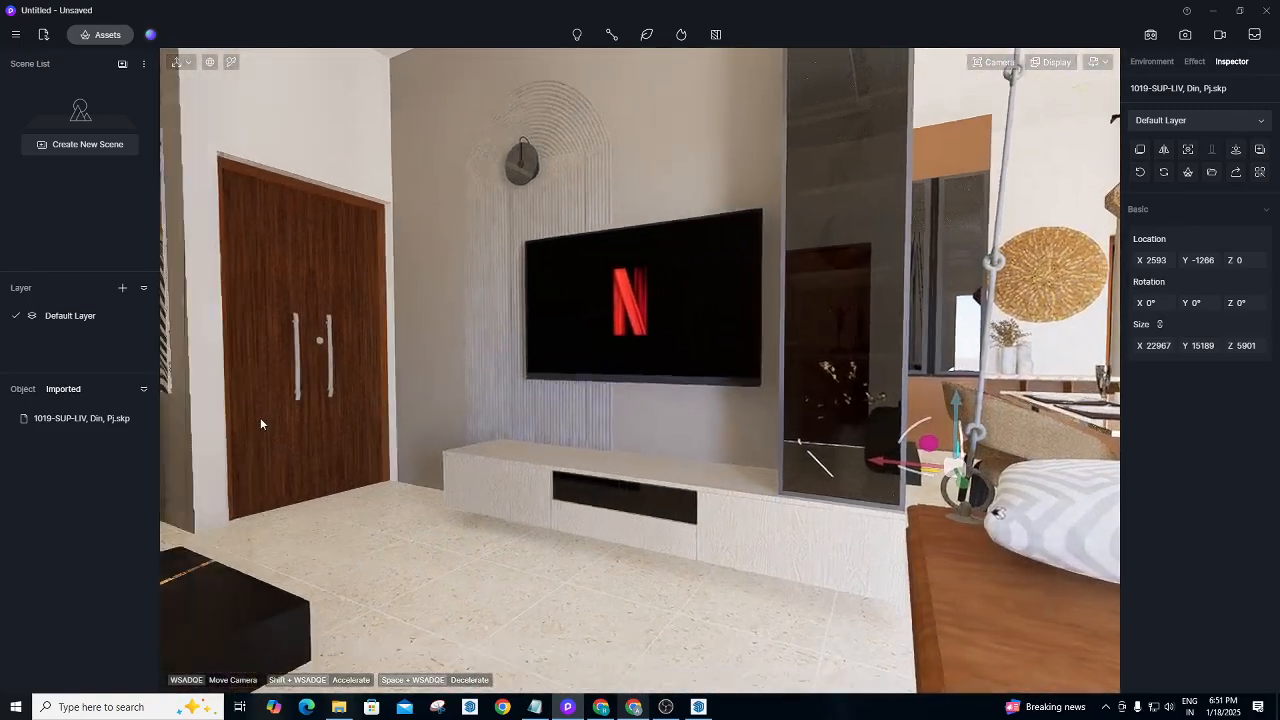
pyautogui.press('a')
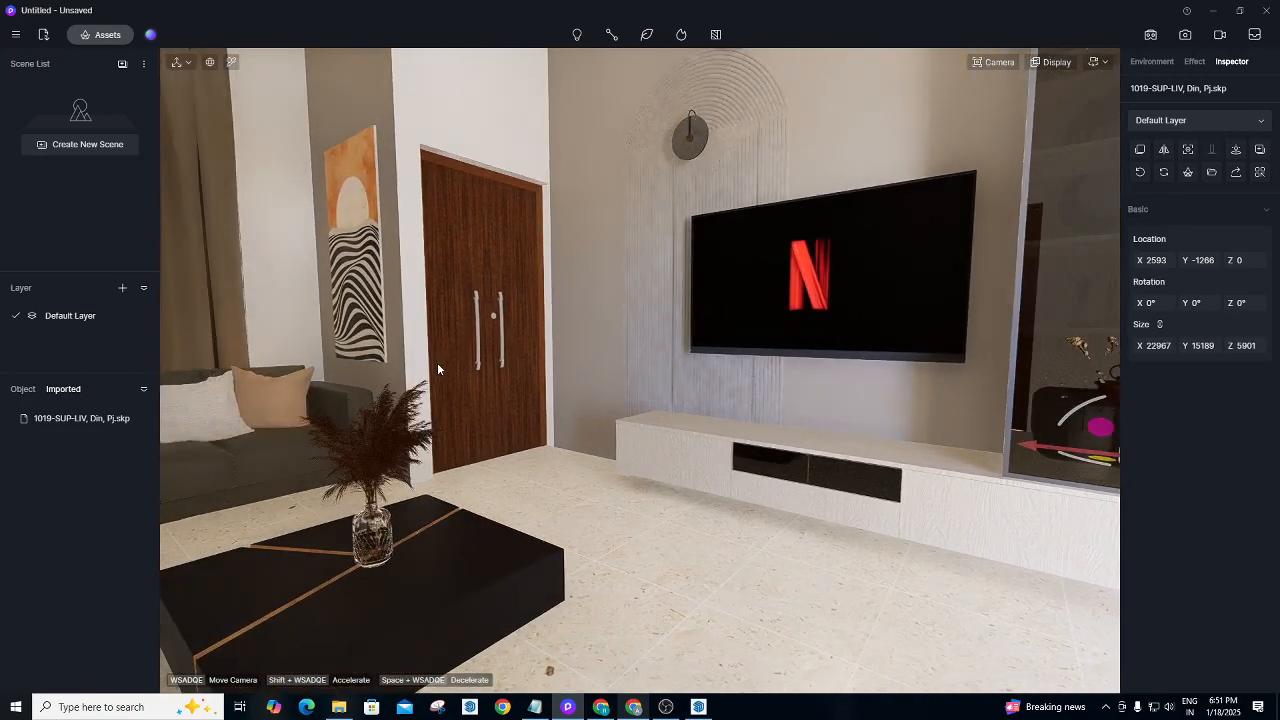
pyautogui.press('w')
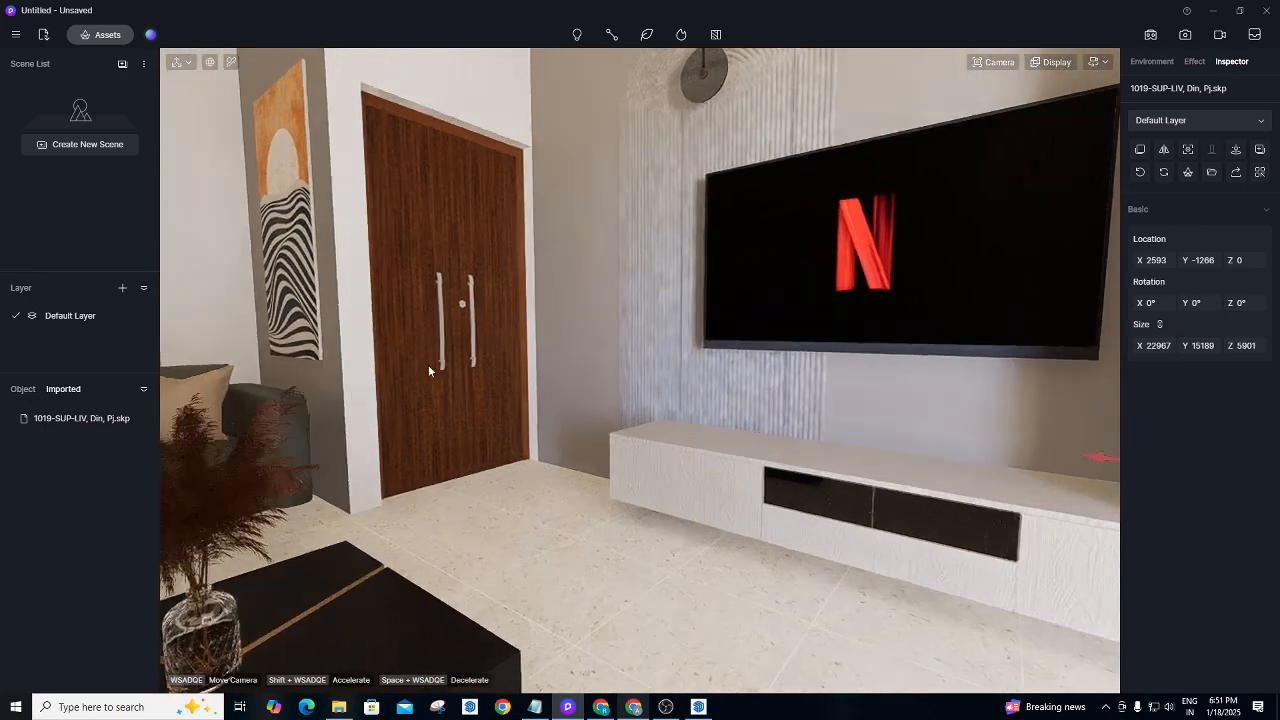
pyautogui.press('a')
pyautogui.press('a')
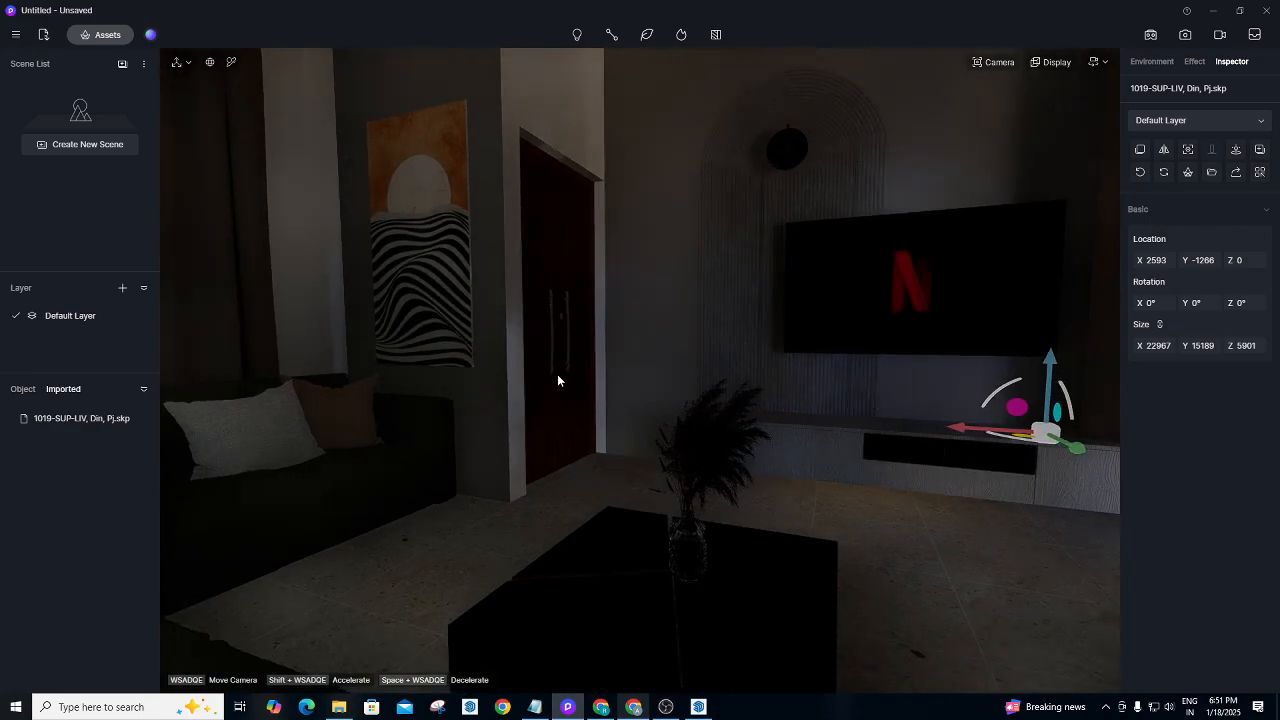
pyautogui.moveTo(557, 374); pyautogui.dragTo(818, 306, button='right')
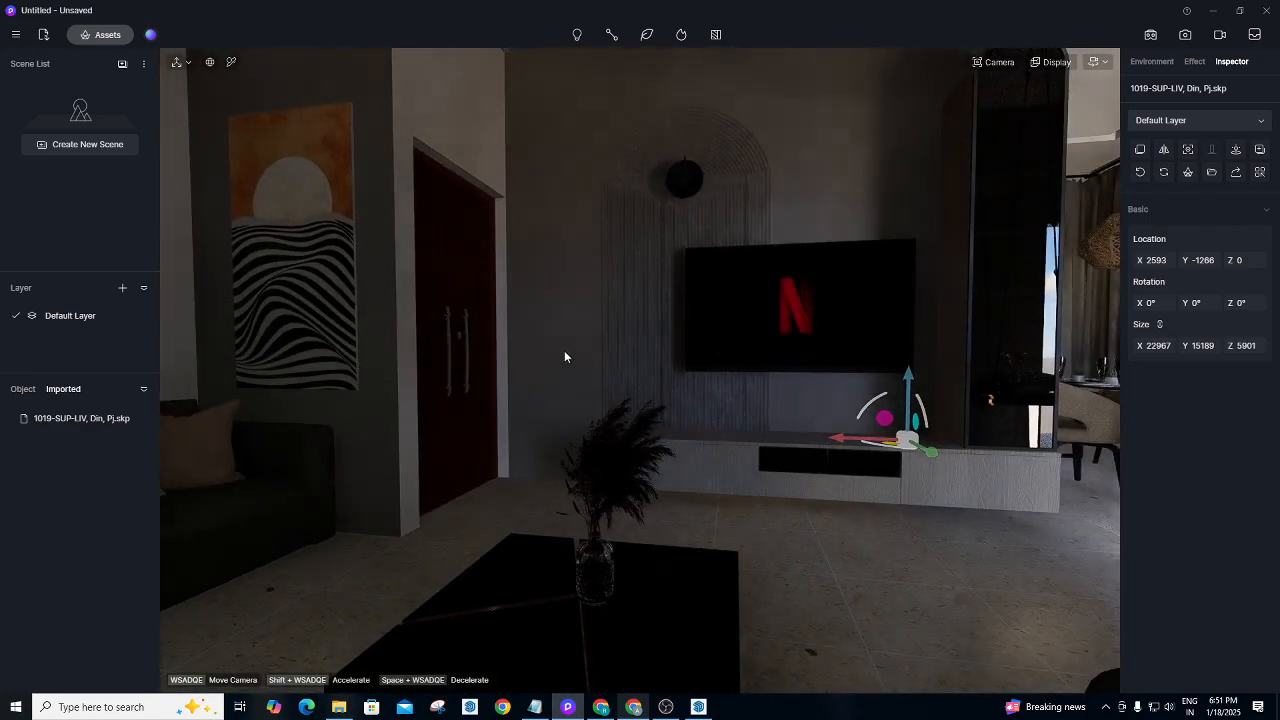
pyautogui.moveTo(564, 350); pyautogui.dragTo(771, 278, button='right')
pyautogui.moveTo(673, 319); pyautogui.dragTo(711, 313, button='right')
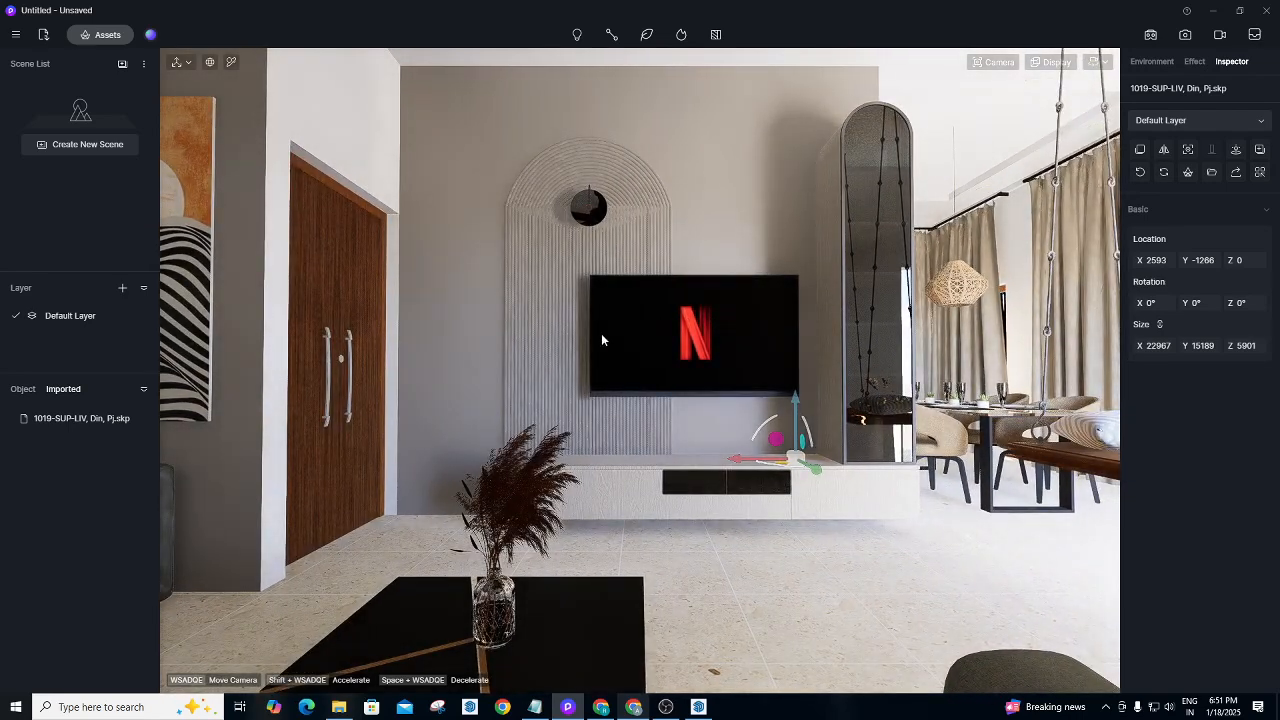
pyautogui.moveTo(666, 308); pyautogui.dragTo(553, 187, button='right')
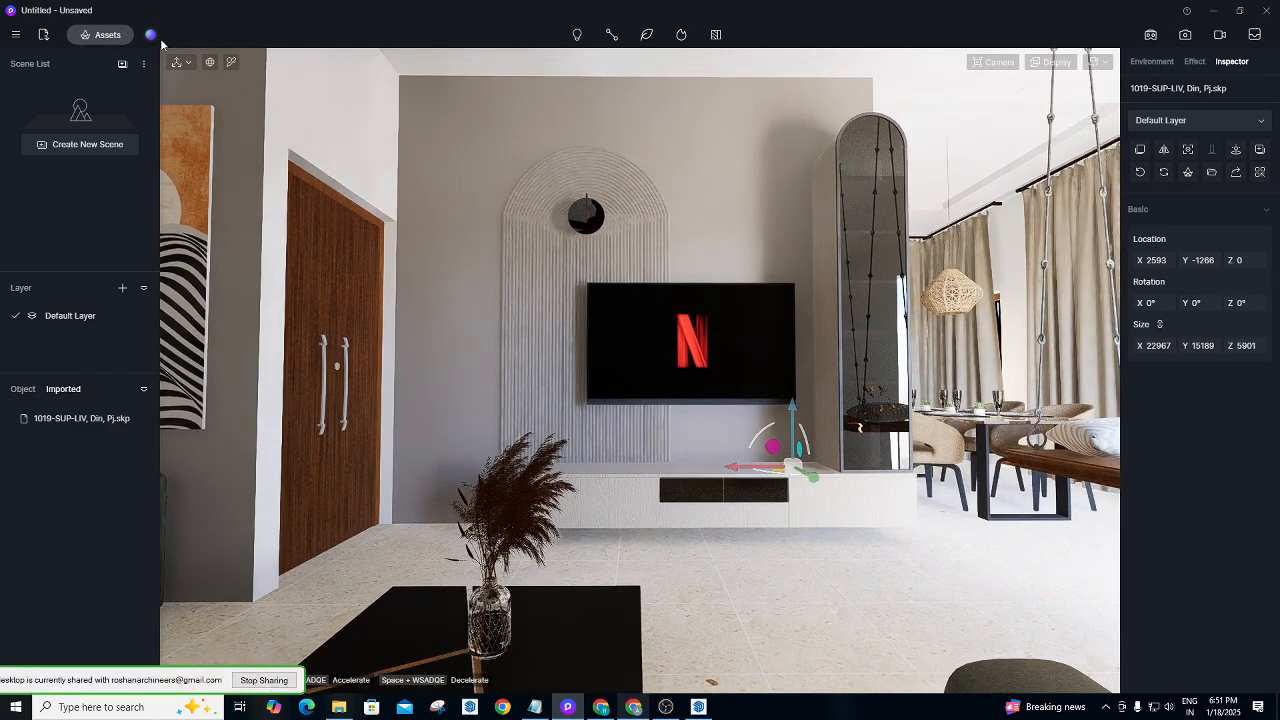
# Apply the saved Bedroom 1 preset from My Space to the living room scene, close Studio and deselect the model.
pyautogui.click(152, 36)
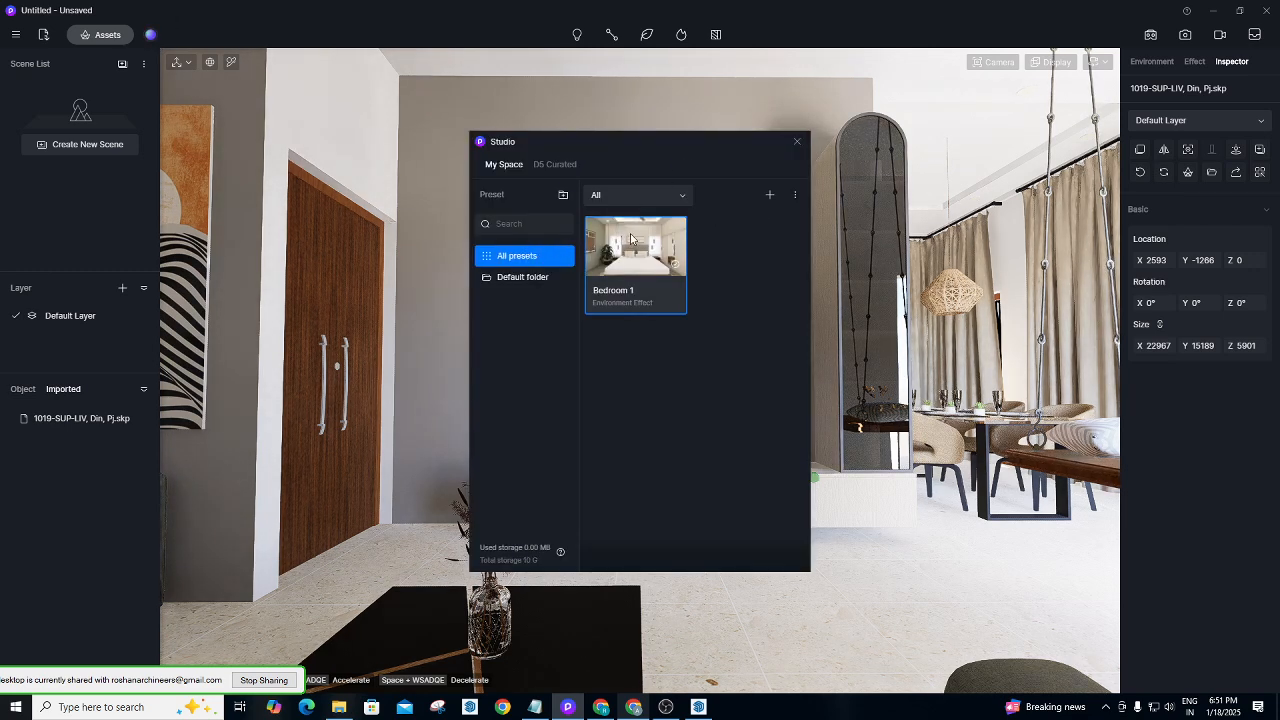
pyautogui.click(630, 237)
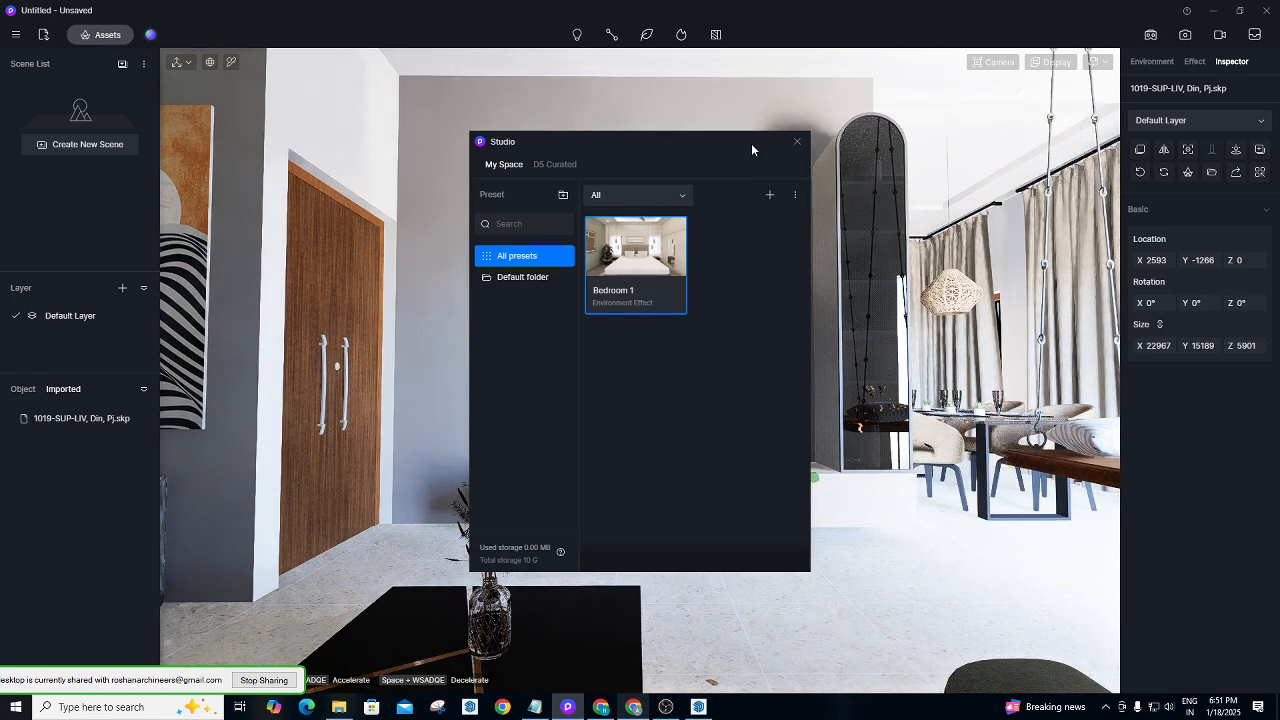
pyautogui.click(796, 144)
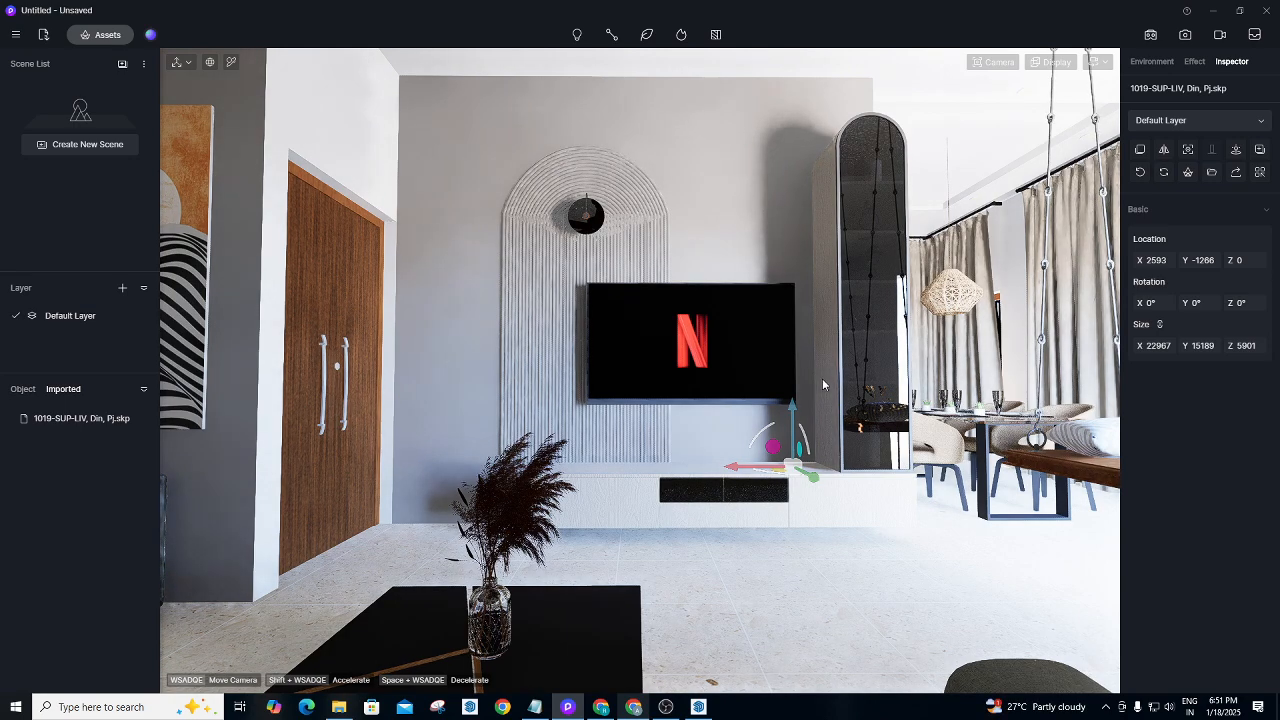
pyautogui.press('Escape')
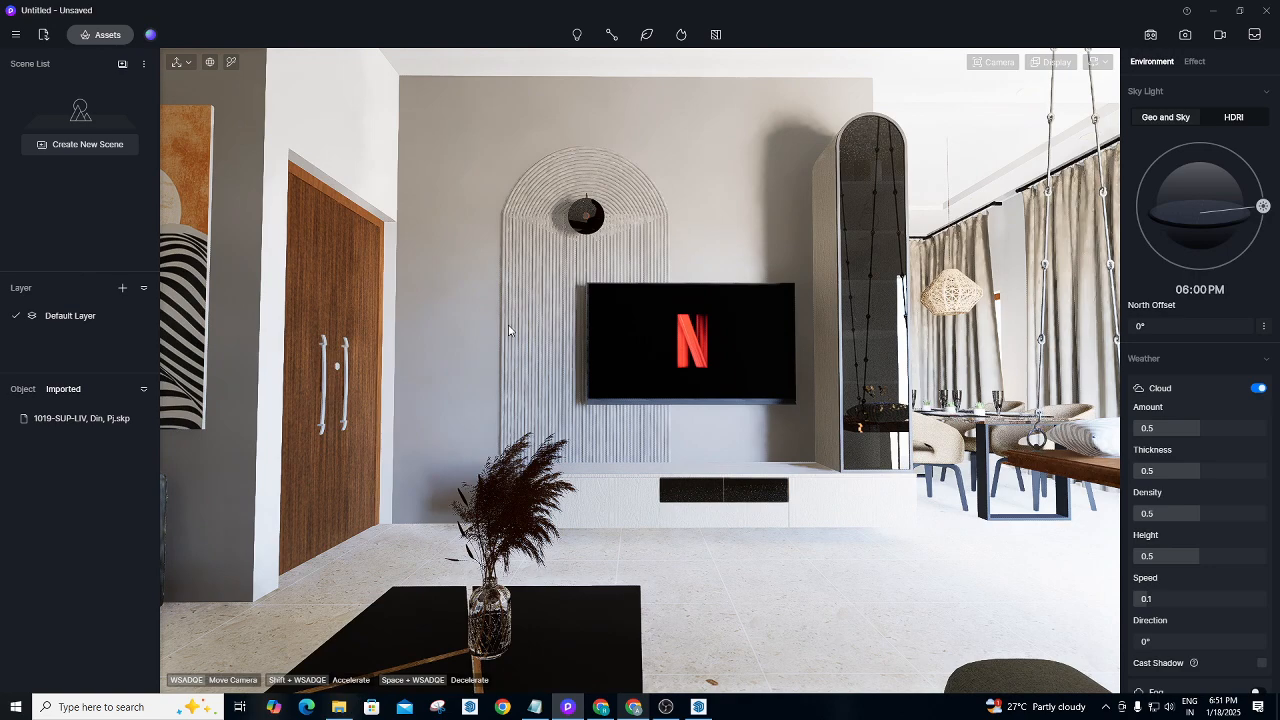
# Reframe the living room at an angle showing the TV wall, the hanging swing and the wooden cabinet doors.
pyautogui.click(801, 603)
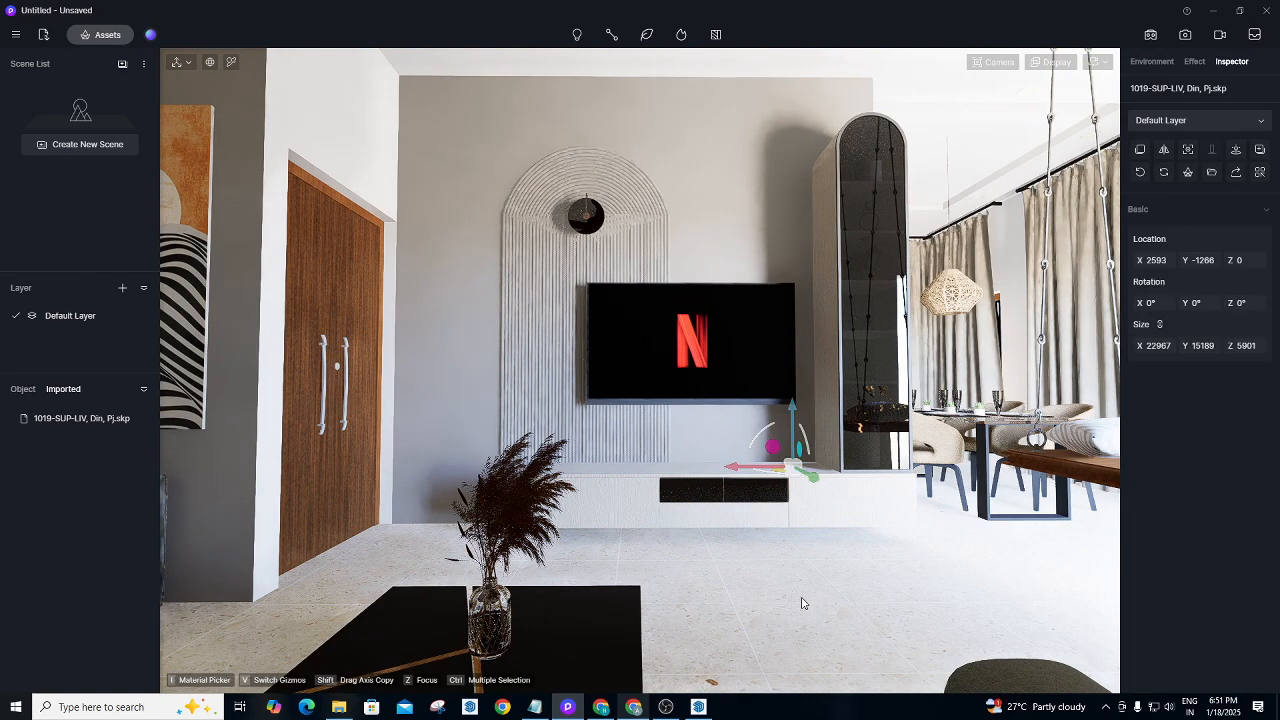
pyautogui.moveTo(702, 488); pyautogui.dragTo(984, 389, button='right')
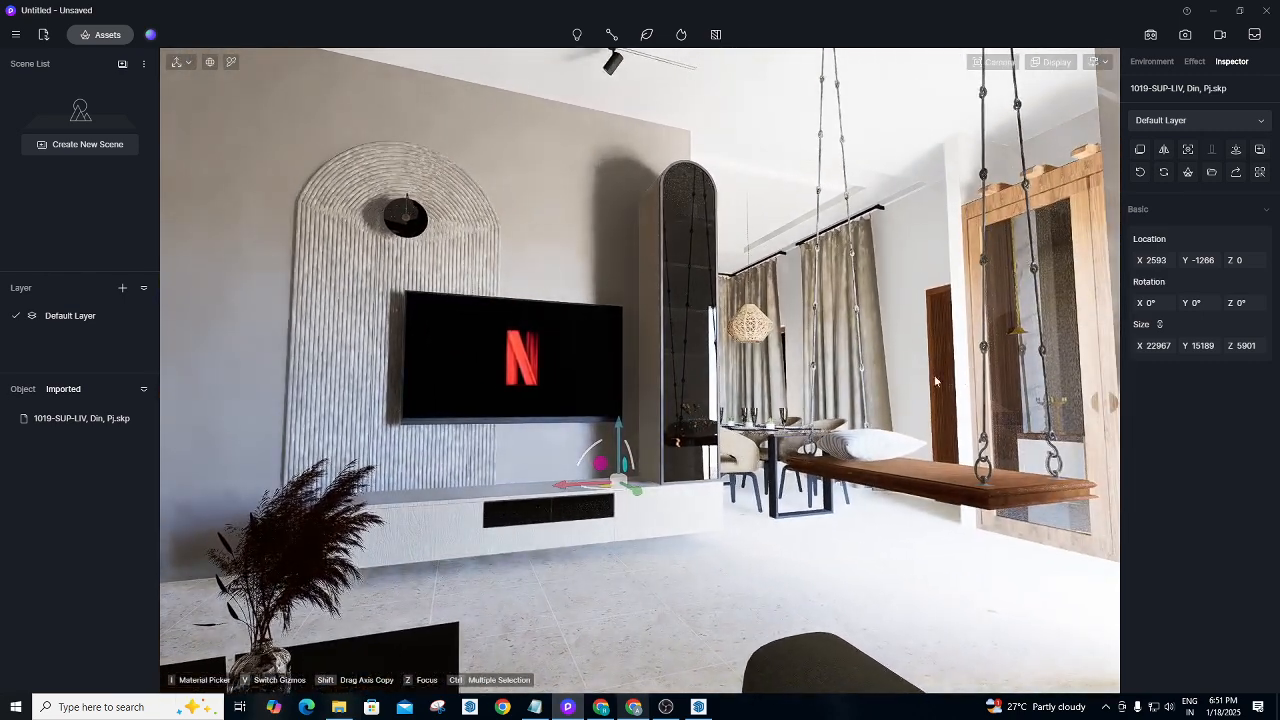
pyautogui.moveTo(848, 412); pyautogui.dragTo(925, 398, button='right')
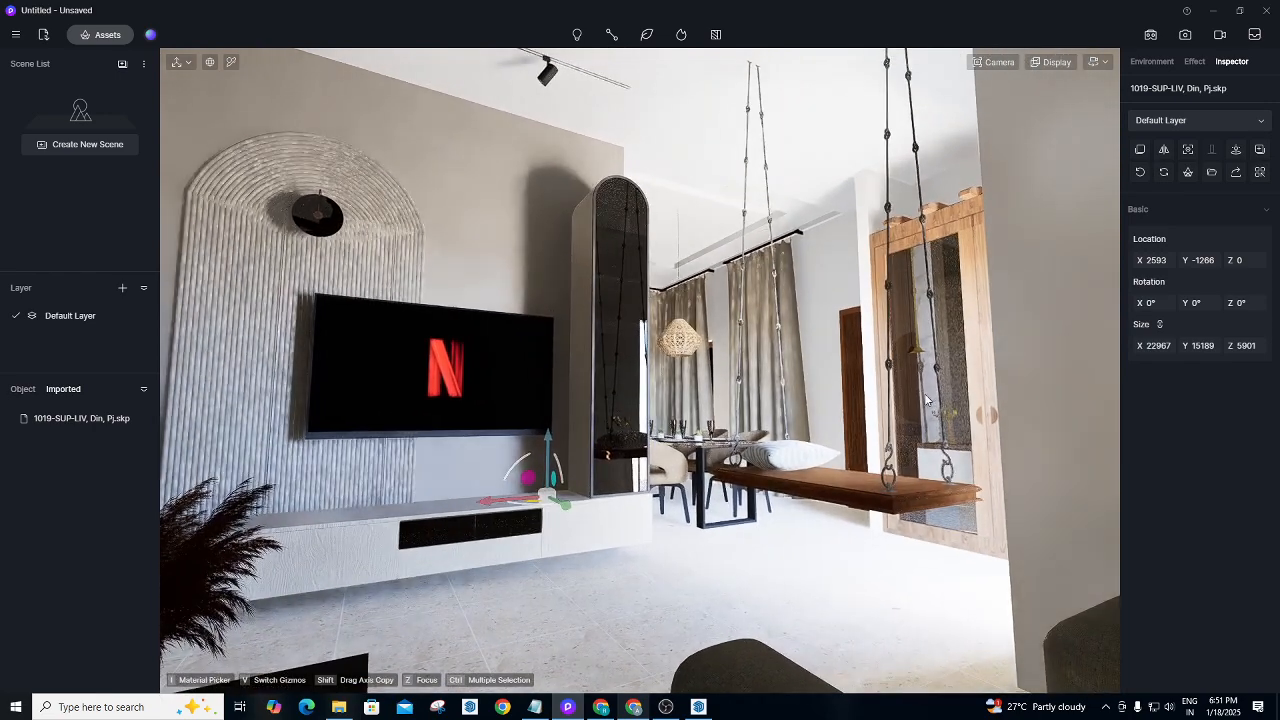
pyautogui.press('a')
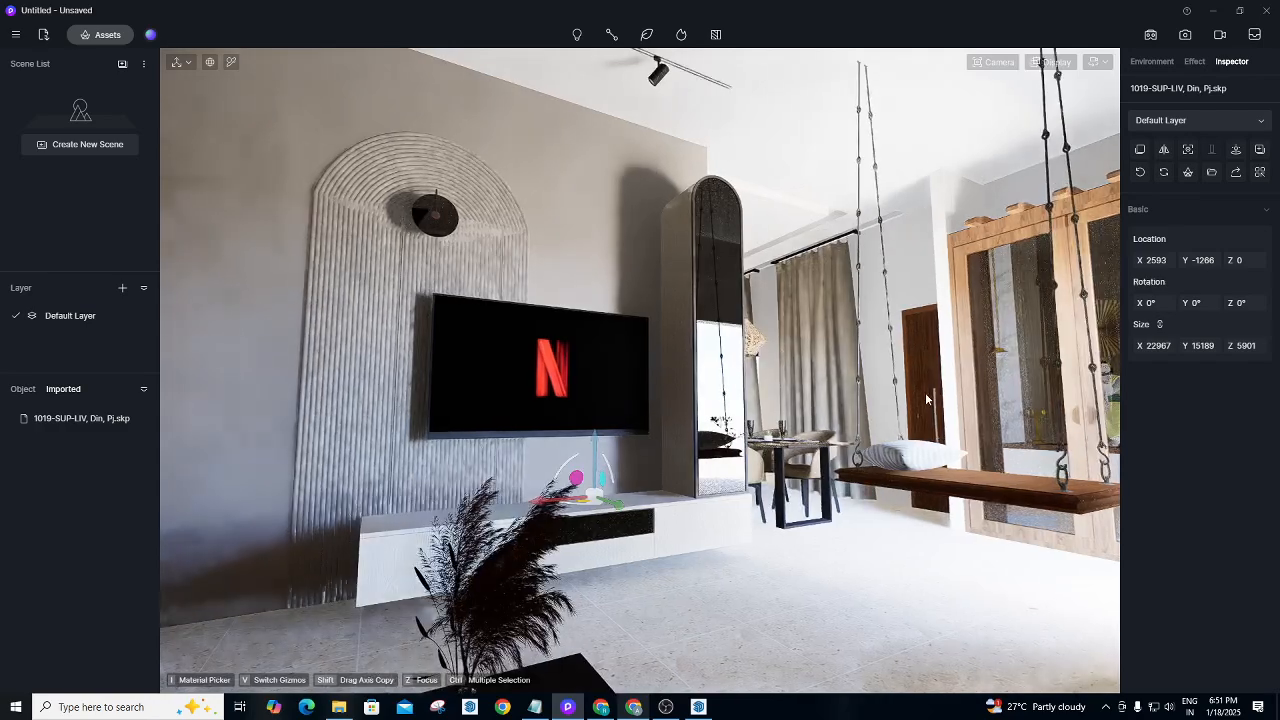
pyautogui.press('w')
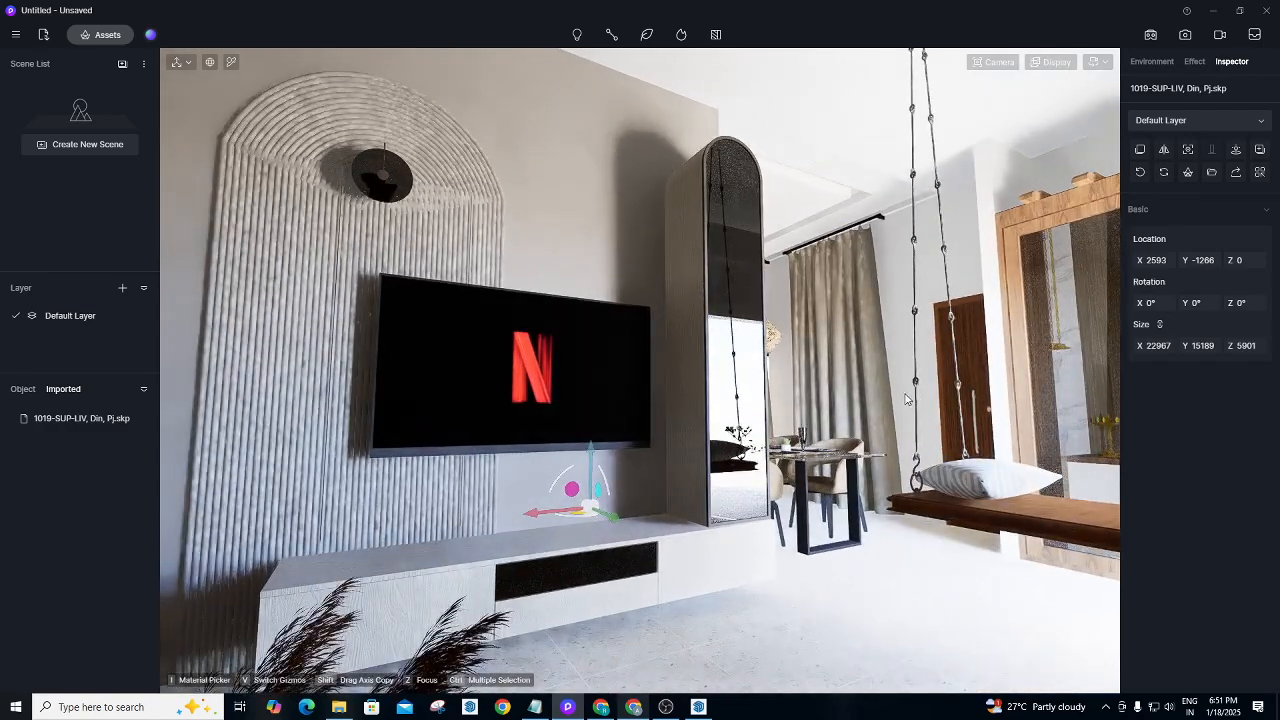
pyautogui.press('s')
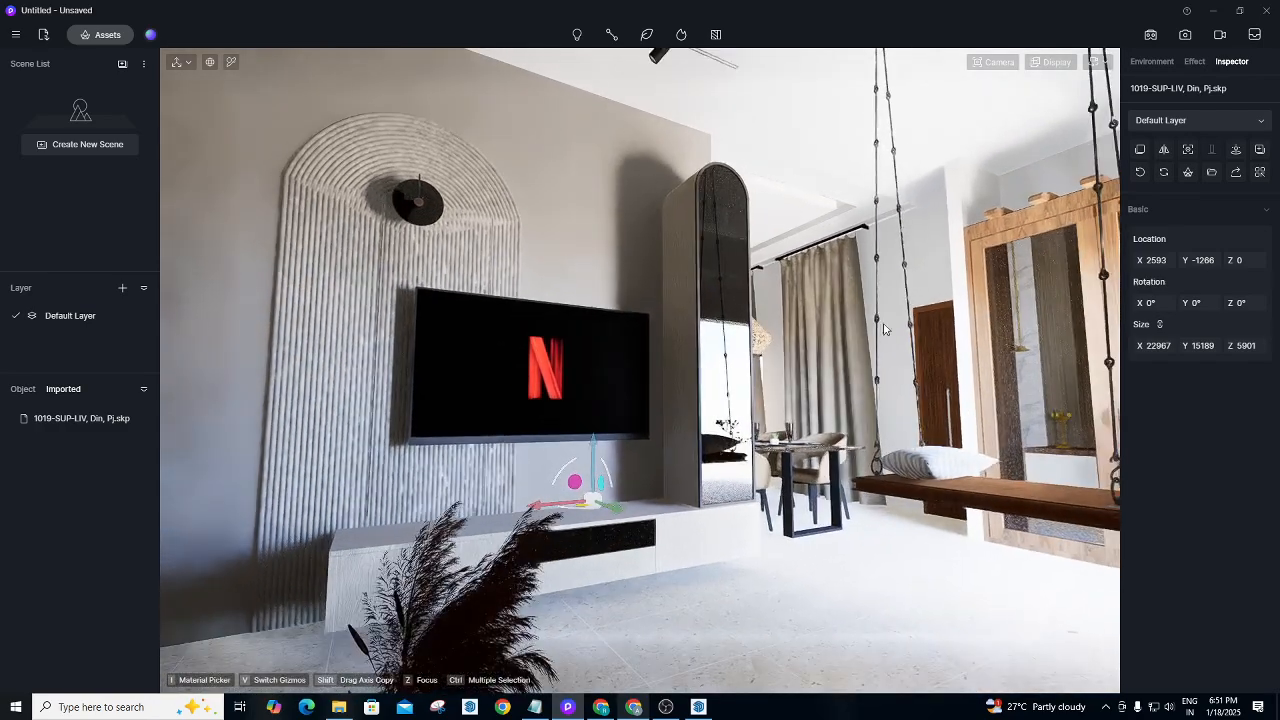
# Set the camera height to 1.36 m and tilt the view down over the TV unit and swing.
pyautogui.click(1104, 63)
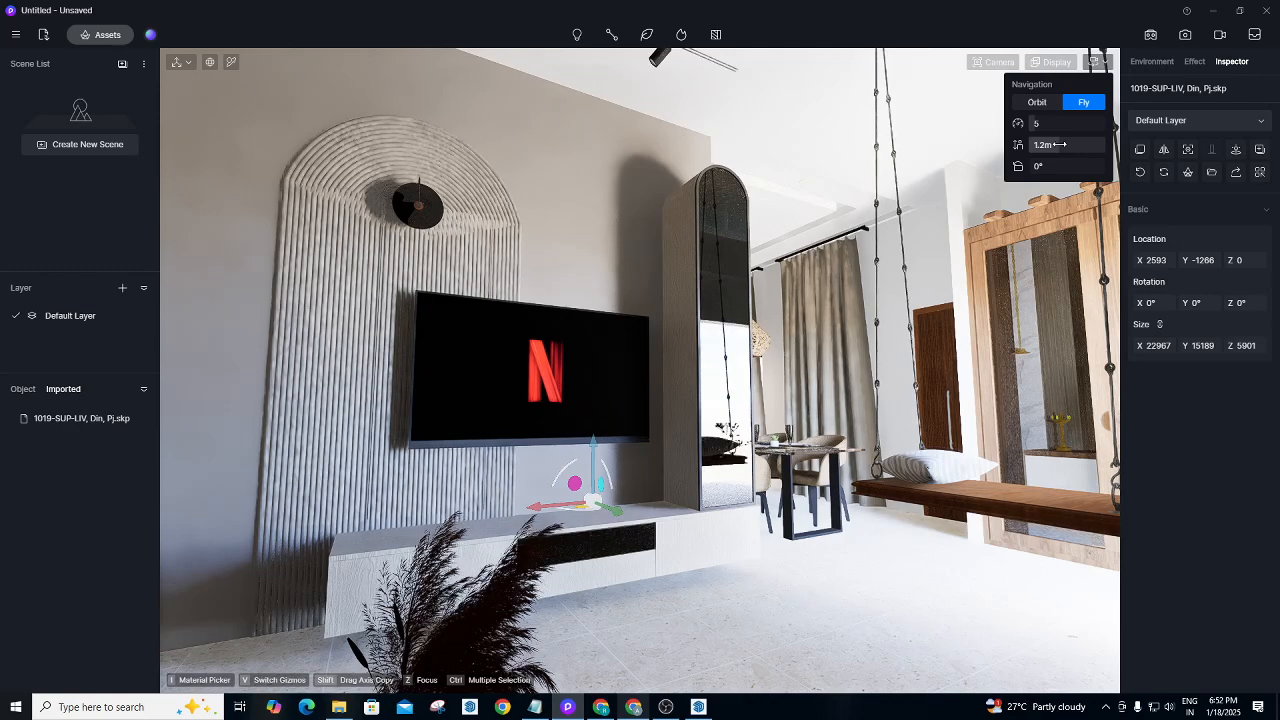
pyautogui.moveTo(1058, 146); pyautogui.dragTo(1065, 145)
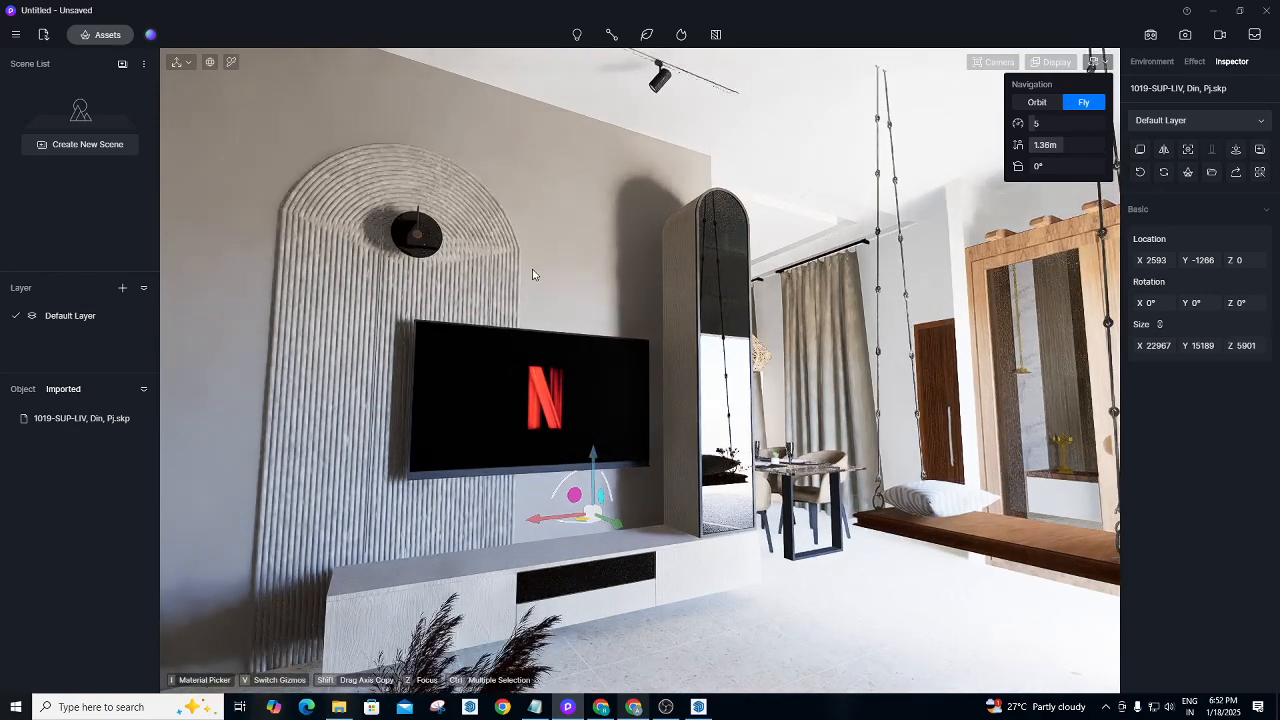
pyautogui.moveTo(534, 274); pyautogui.dragTo(572, 335, button='right')
pyautogui.moveTo(574, 247); pyautogui.dragTo(580, 316, button='right')
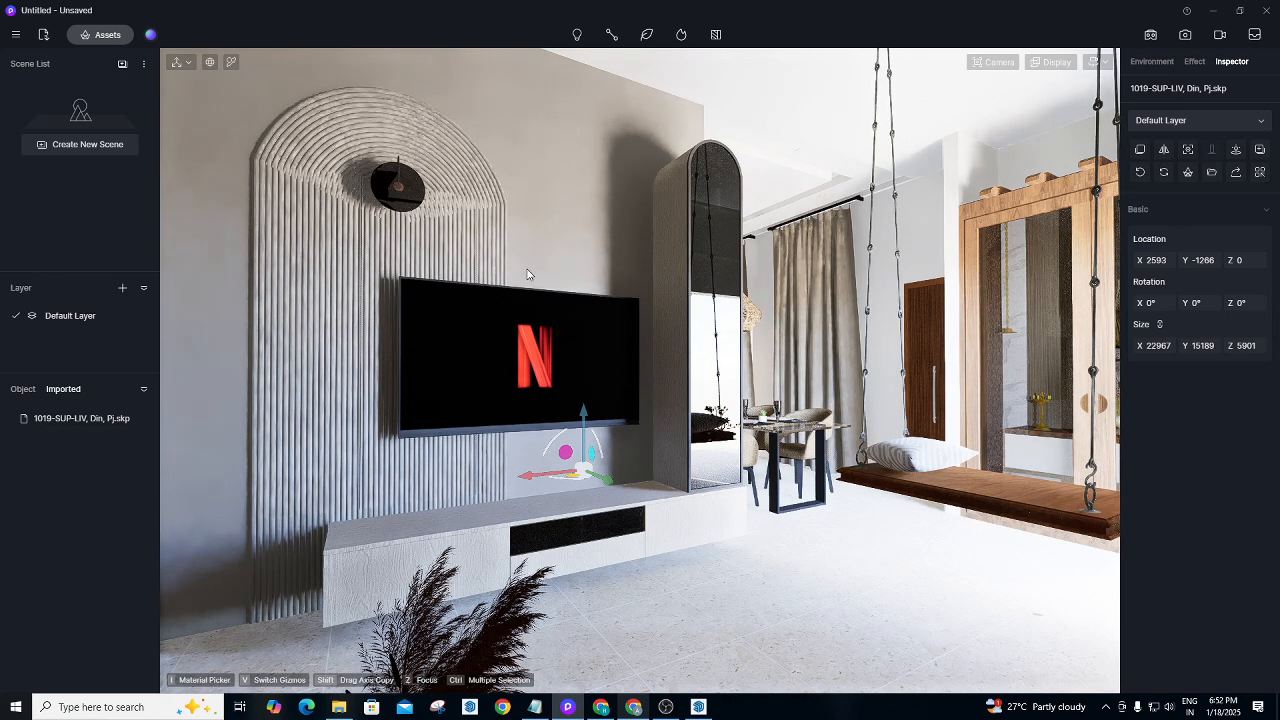
# Reapply the Bedroom 1 preset to the scene and set the exposure to 0.31.
pyautogui.click(150, 35)
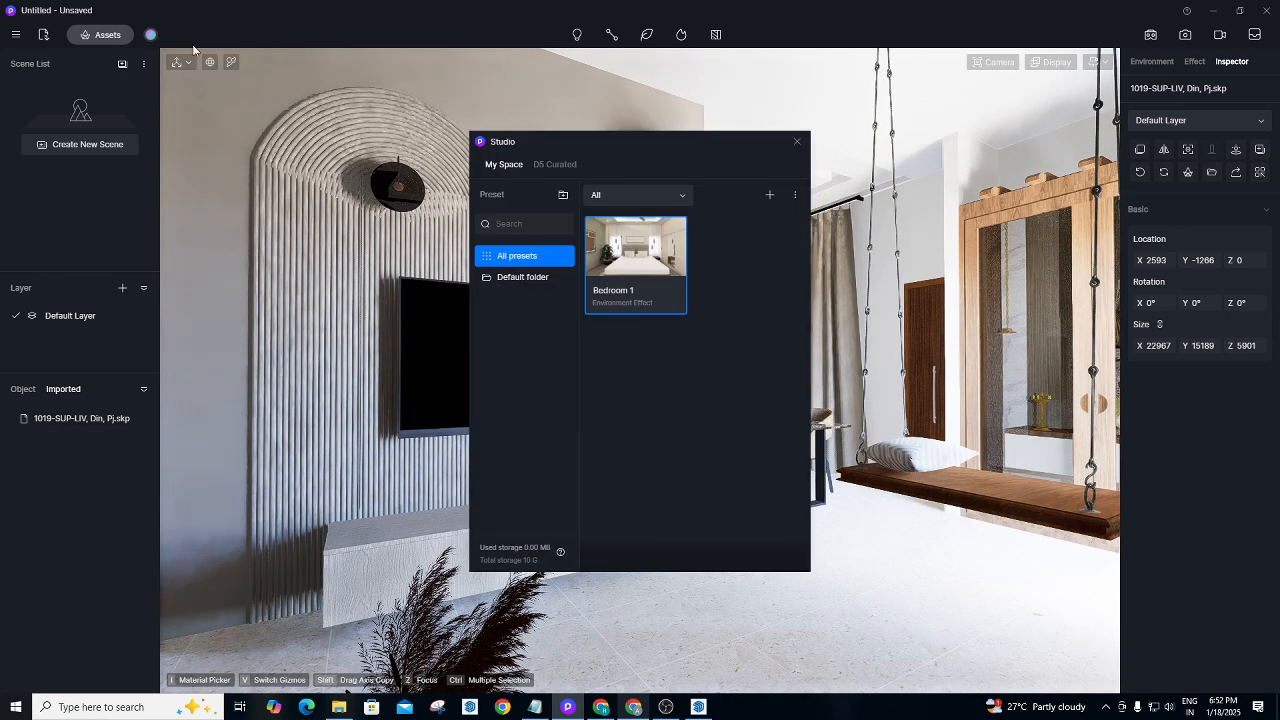
pyautogui.click(649, 246)
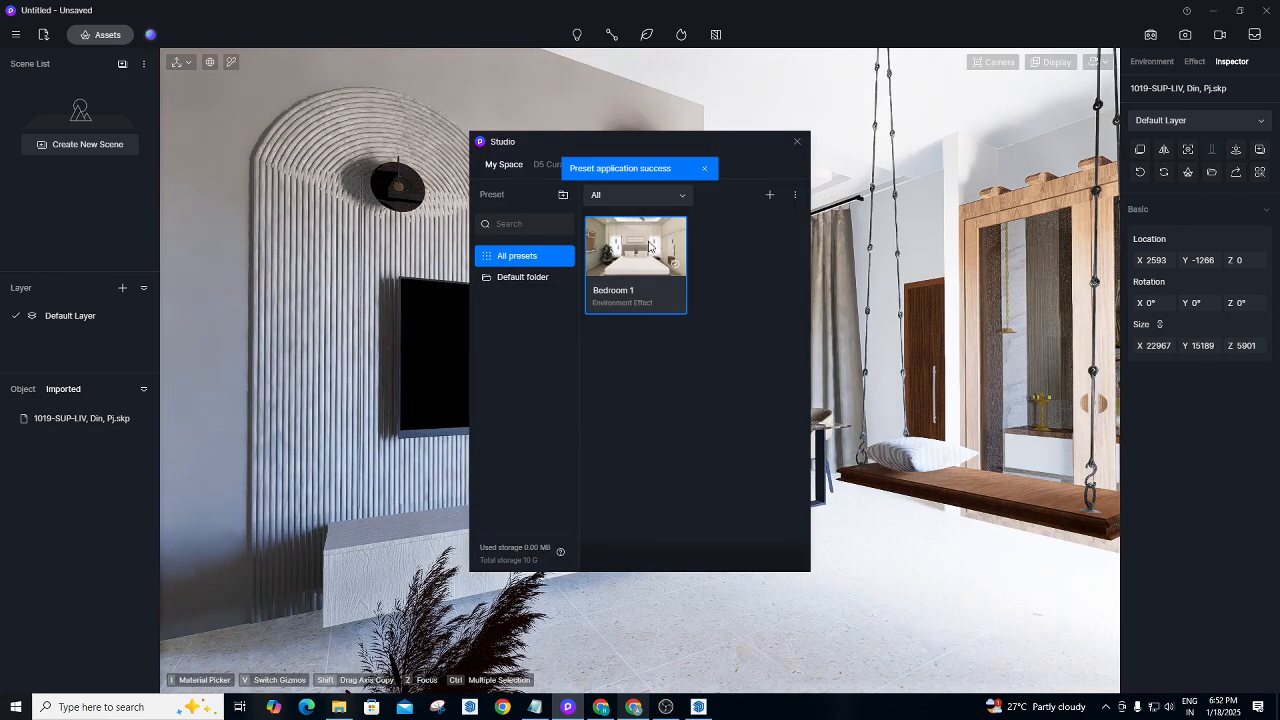
pyautogui.click(797, 141)
pyautogui.click(1203, 62)
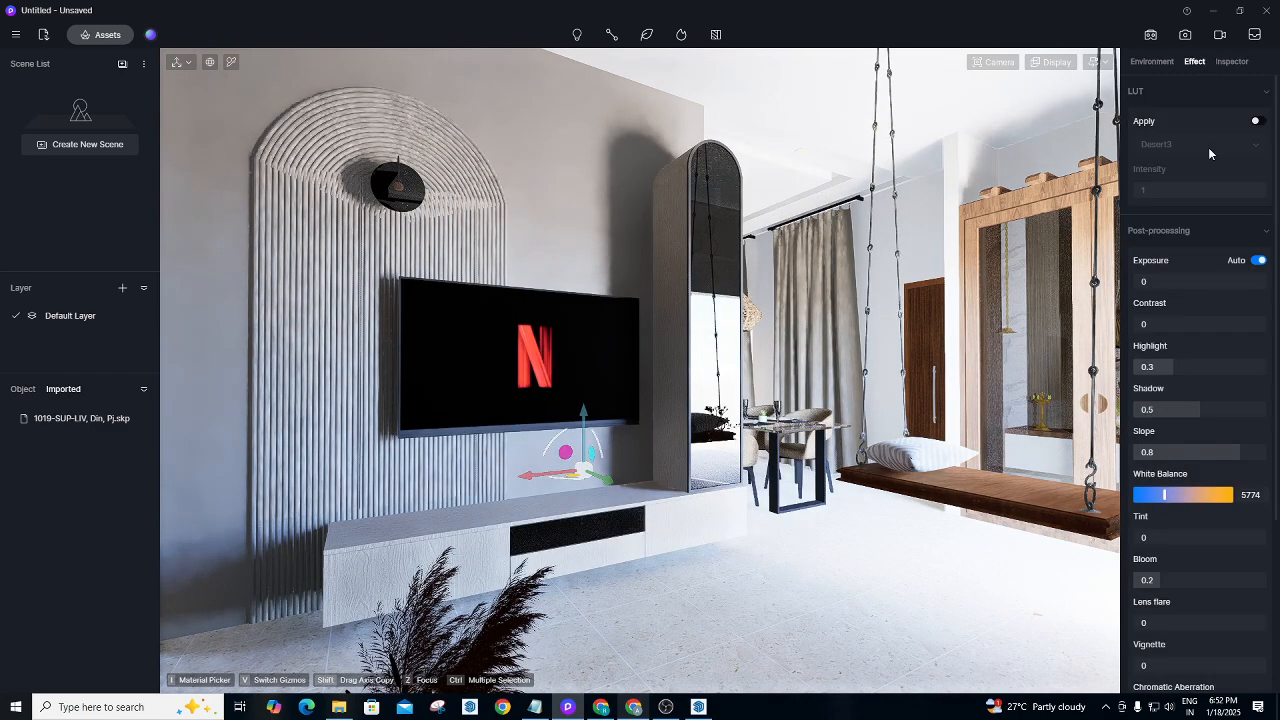
pyautogui.moveTo(1178, 278); pyautogui.dragTo(1220, 274)
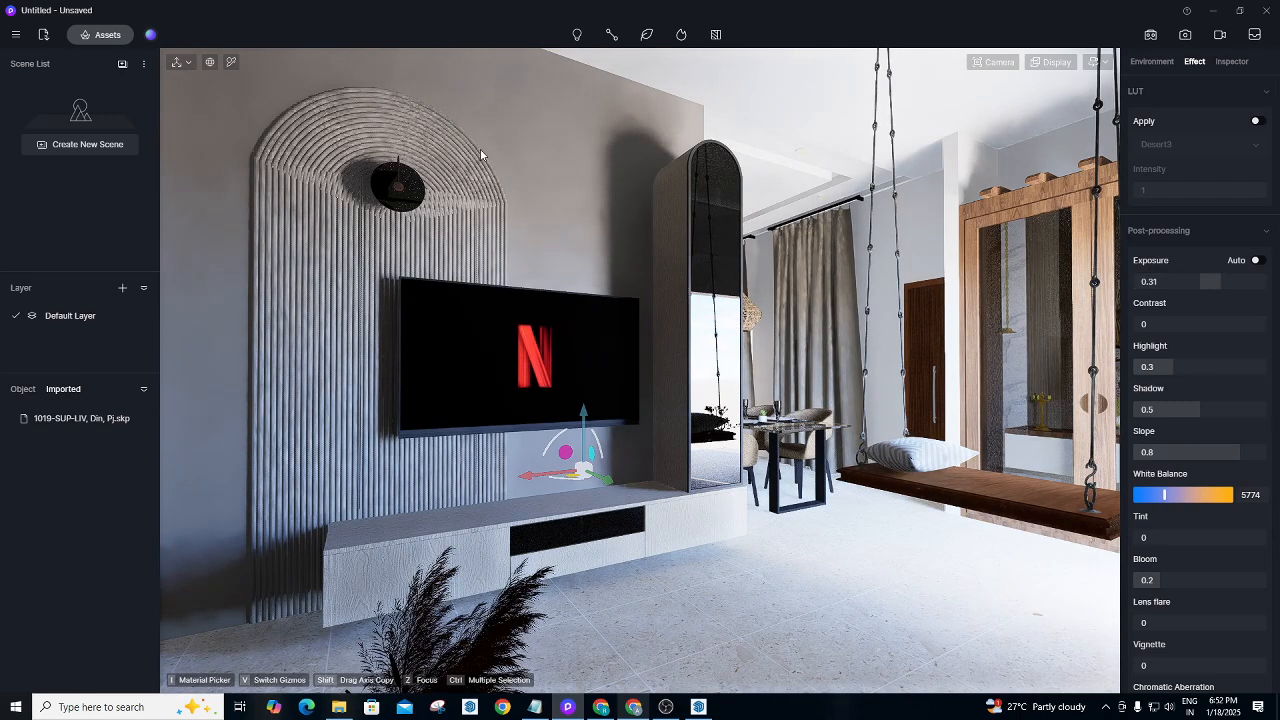
# Fine-tune the framing of the TV wall and the full swing, and save the view as a new scene.
pyautogui.moveTo(497, 148); pyautogui.dragTo(585, 159, button='right')
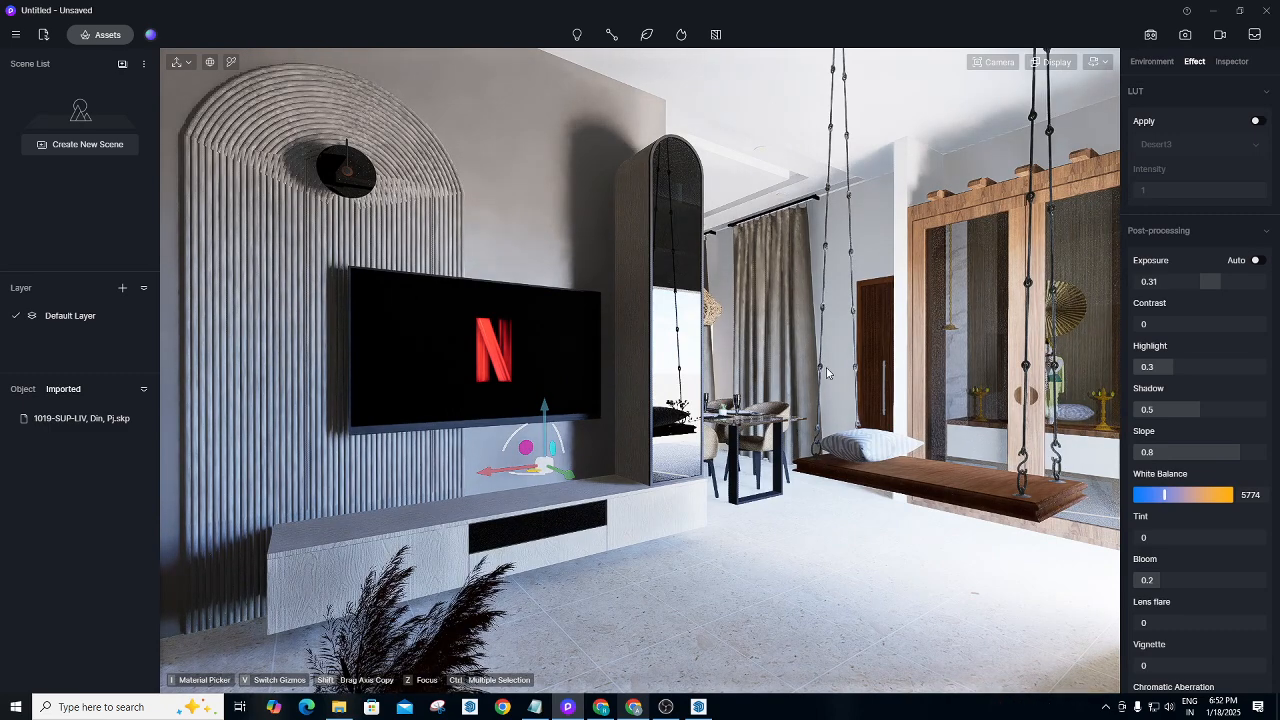
pyautogui.moveTo(826, 373); pyautogui.dragTo(818, 256, button='right')
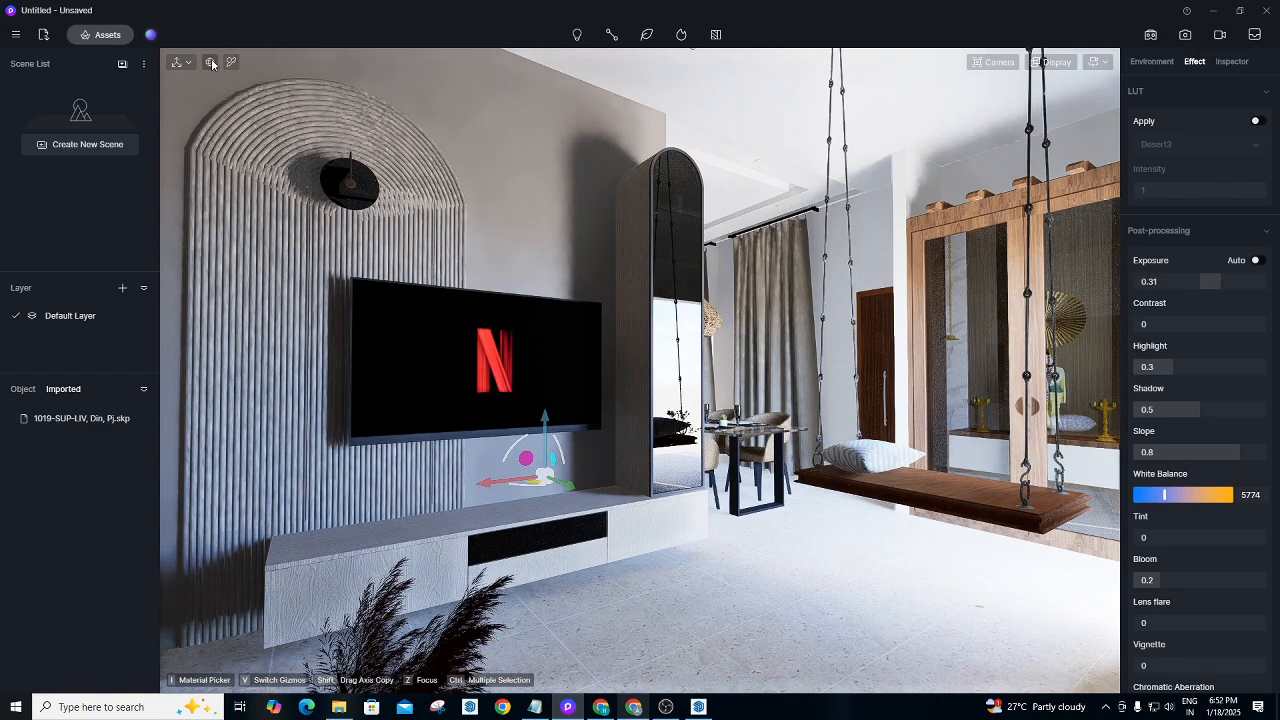
pyautogui.click(123, 65)
# Pick the light wood material of the cabinet doors behind the swing and darken its base colour to V 41.
pyautogui.moveTo(883, 474); pyautogui.dragTo(749, 327, button='right')
pyautogui.moveTo(413, 100); pyautogui.dragTo(262, 77, button='right')
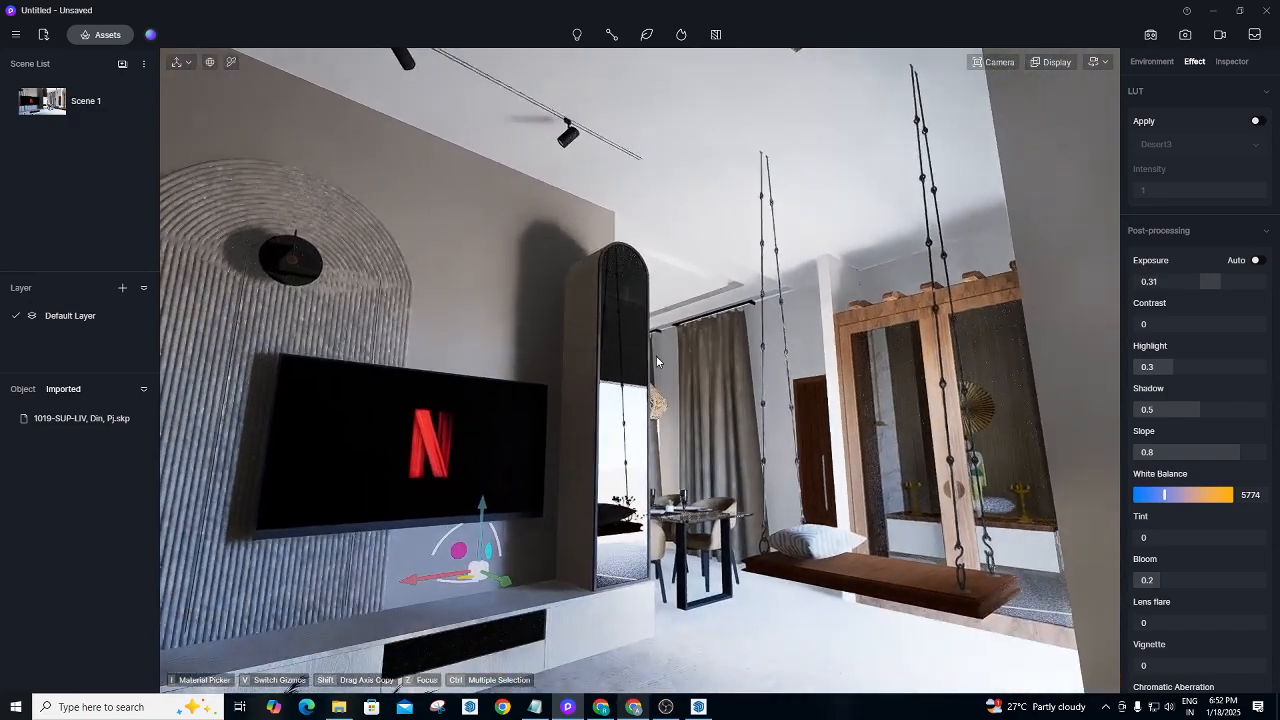
pyautogui.click(231, 62)
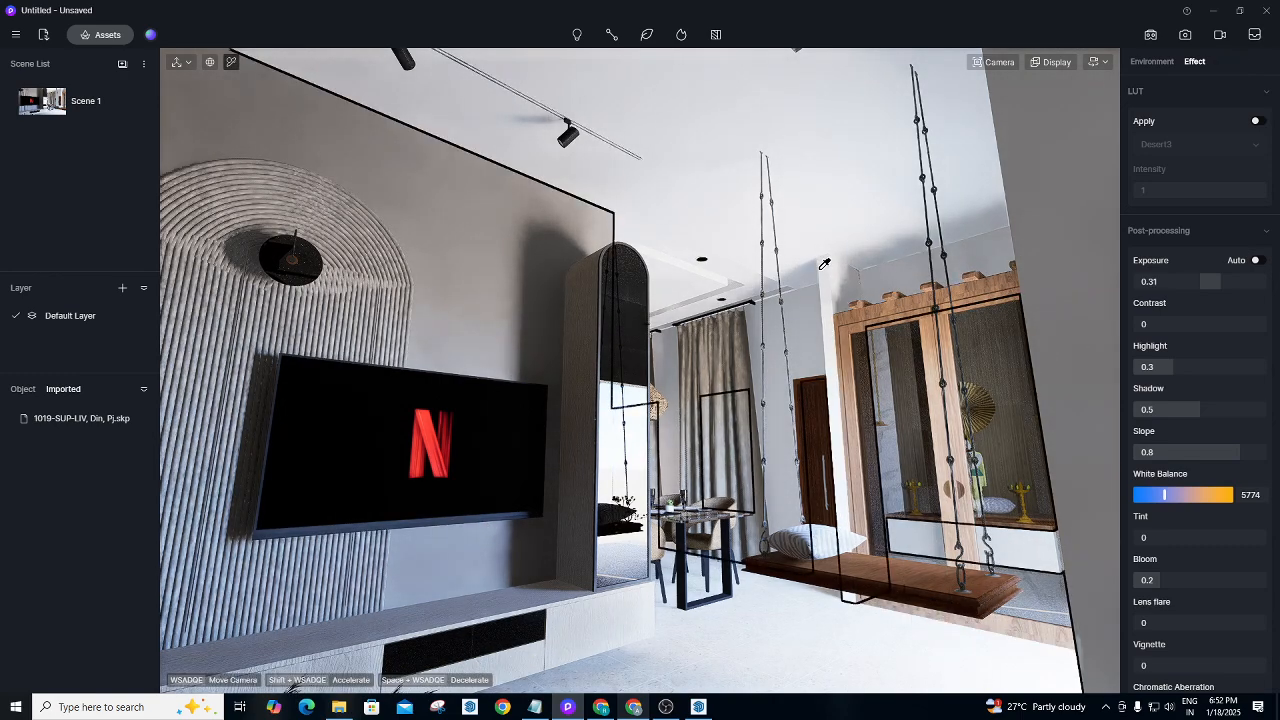
pyautogui.click(888, 296)
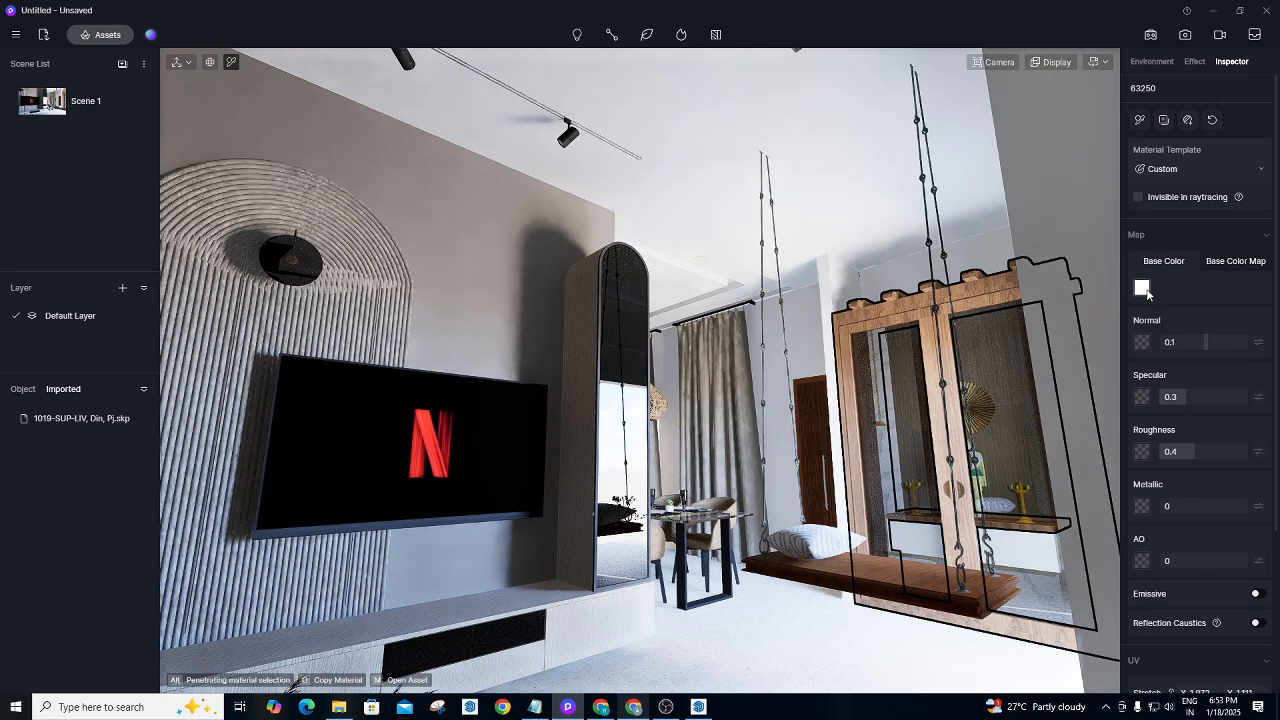
pyautogui.click(1143, 289)
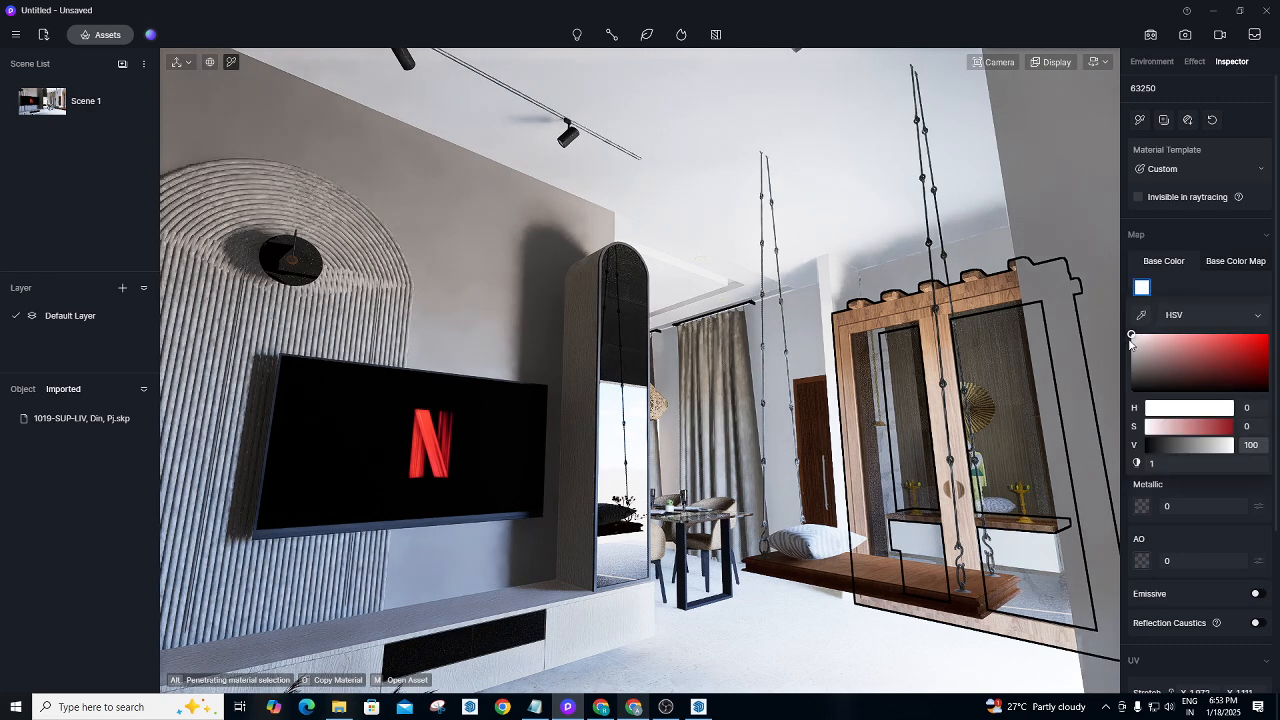
pyautogui.moveTo(1135, 349); pyautogui.dragTo(1130, 370)
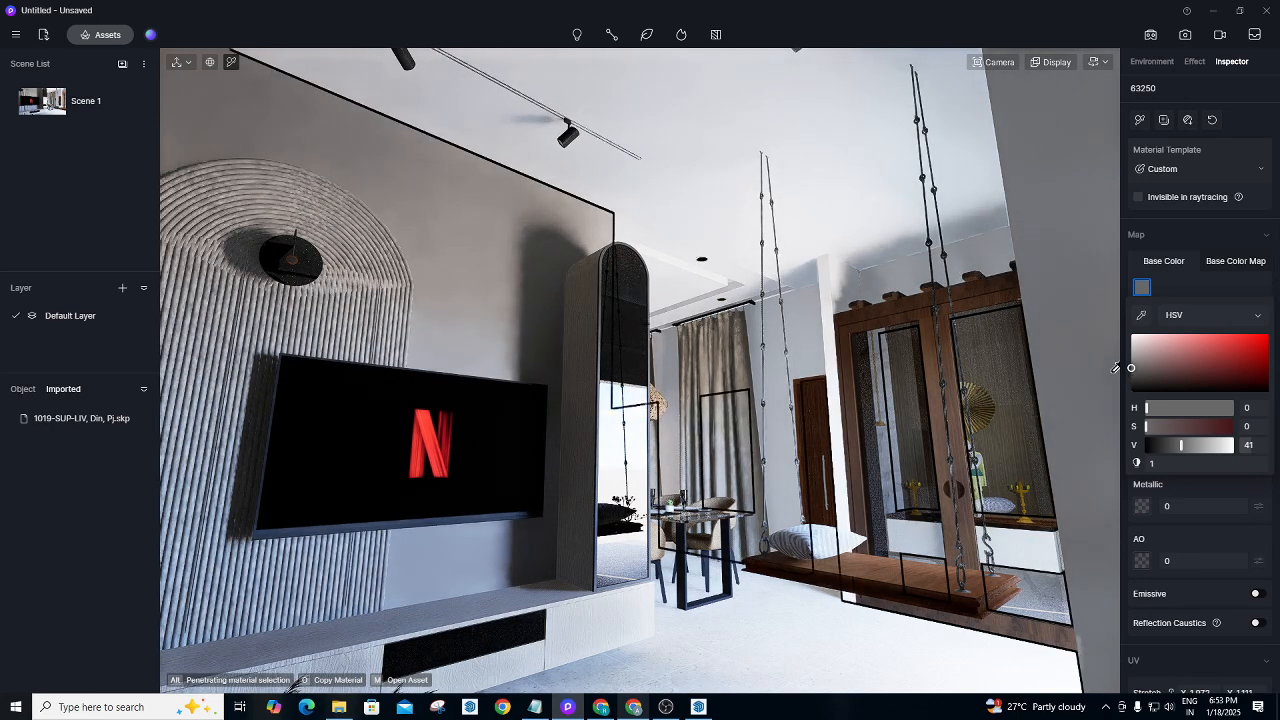
pyautogui.press('Escape')
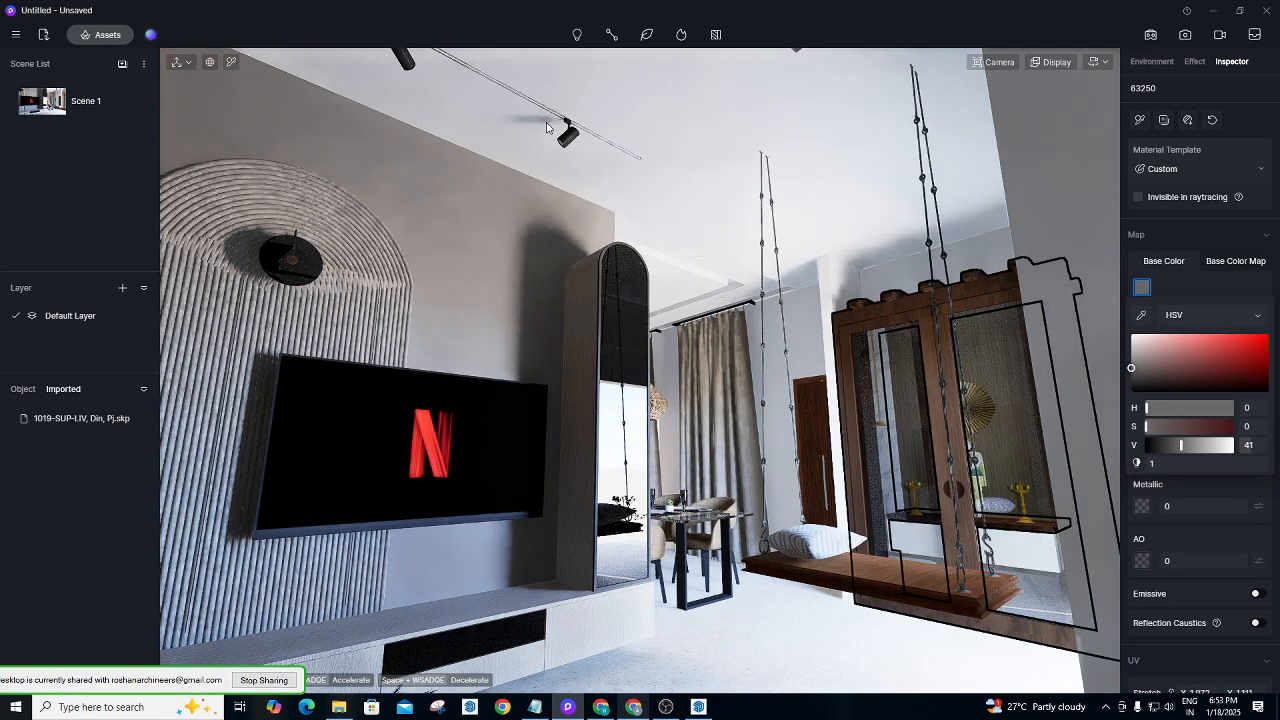
# Examine the ceiling track spotlights above the TV wall from close up.
pyautogui.moveTo(582, 306); pyautogui.dragTo(516, 164, button='right')
pyautogui.scroll(3, 516, 162)
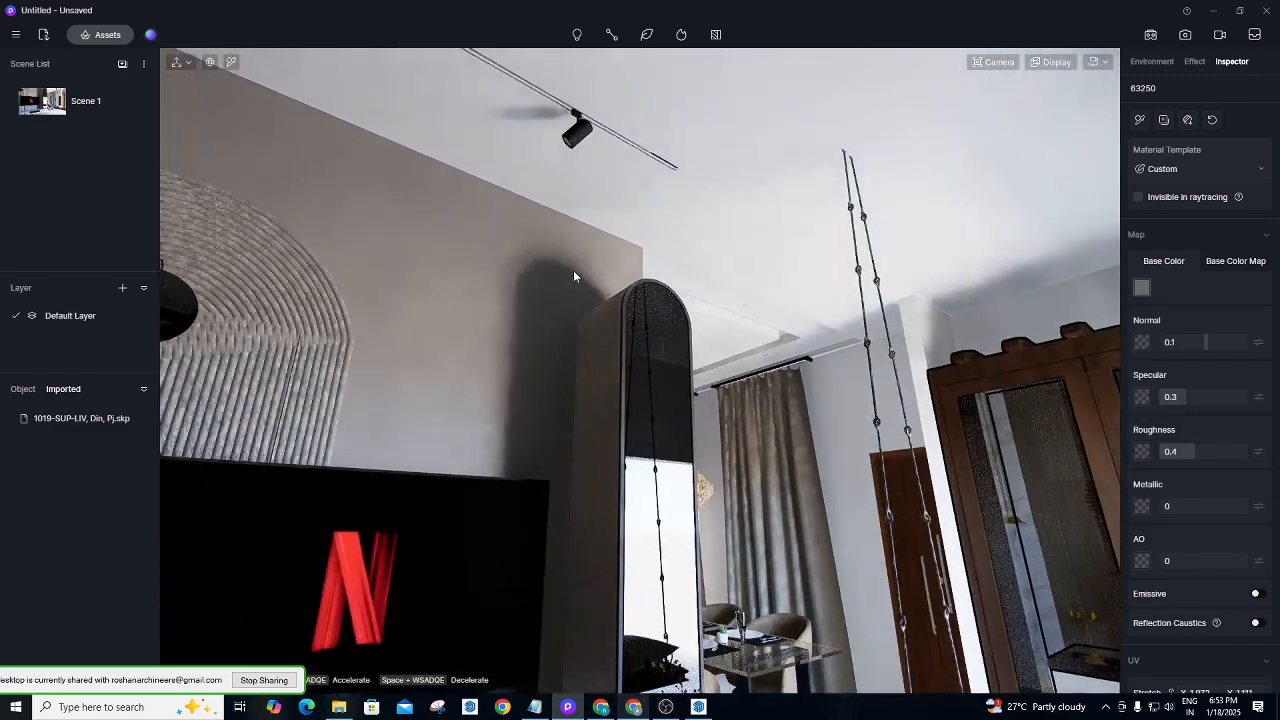
pyautogui.moveTo(574, 356); pyautogui.dragTo(733, 176, button='right')
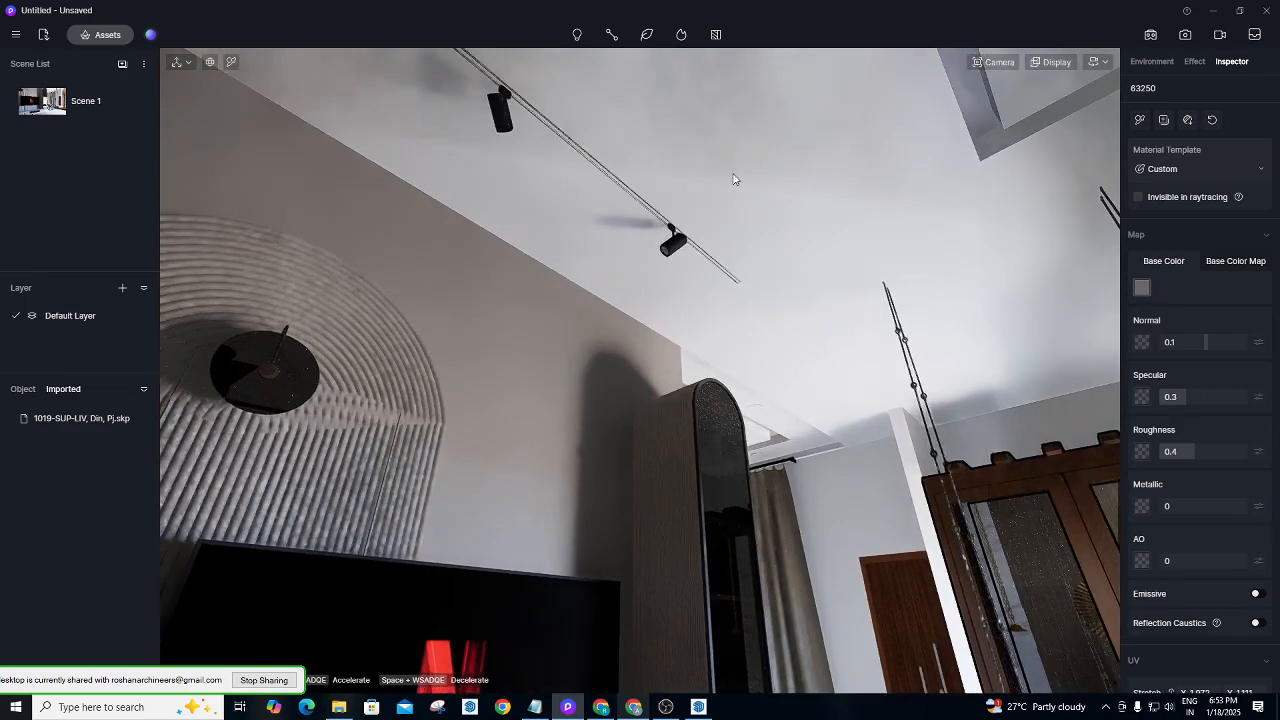
pyautogui.moveTo(737, 251); pyautogui.dragTo(716, 254, button='middle')
pyautogui.moveTo(716, 254); pyautogui.dragTo(791, 180, button='right')
pyautogui.moveTo(790, 200); pyautogui.dragTo(736, 226, button='middle')
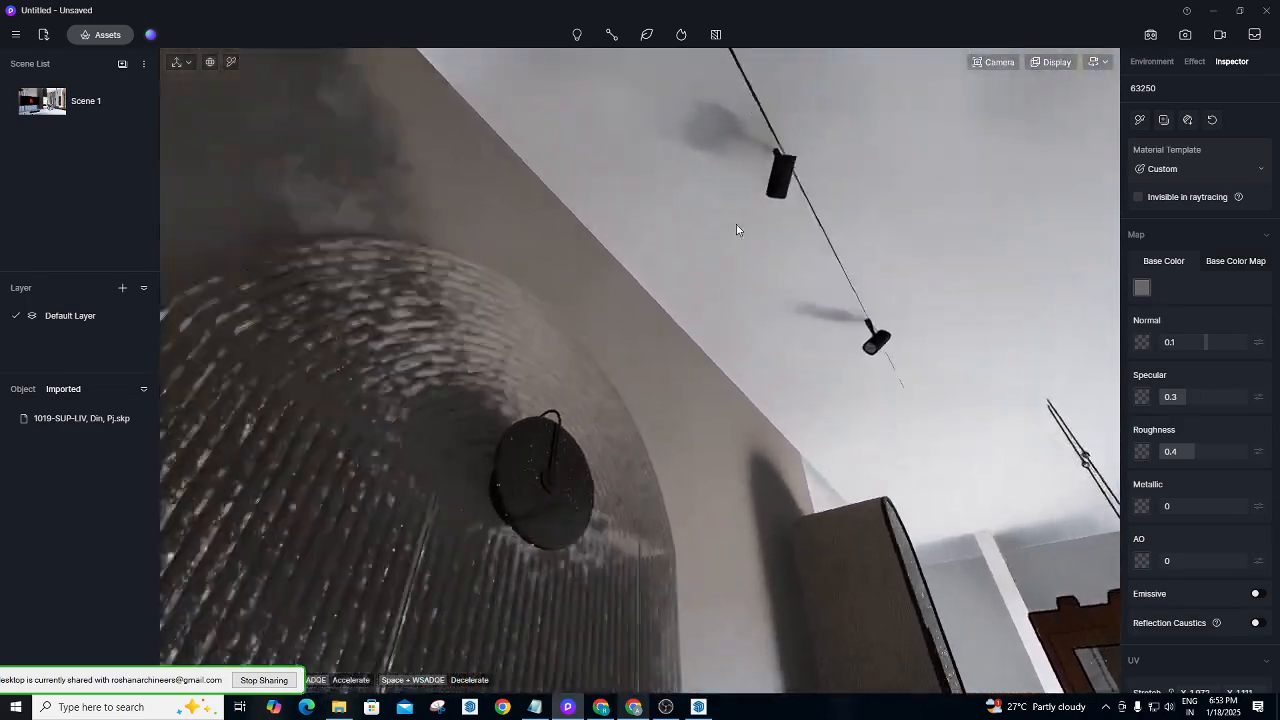
pyautogui.moveTo(736, 226); pyautogui.dragTo(756, 125, button='right')
pyautogui.scroll(3, 758, 130)
pyautogui.moveTo(884, 202); pyautogui.dragTo(1003, 143, button='right')
pyautogui.moveTo(606, 250); pyautogui.dragTo(646, 223, button='right')
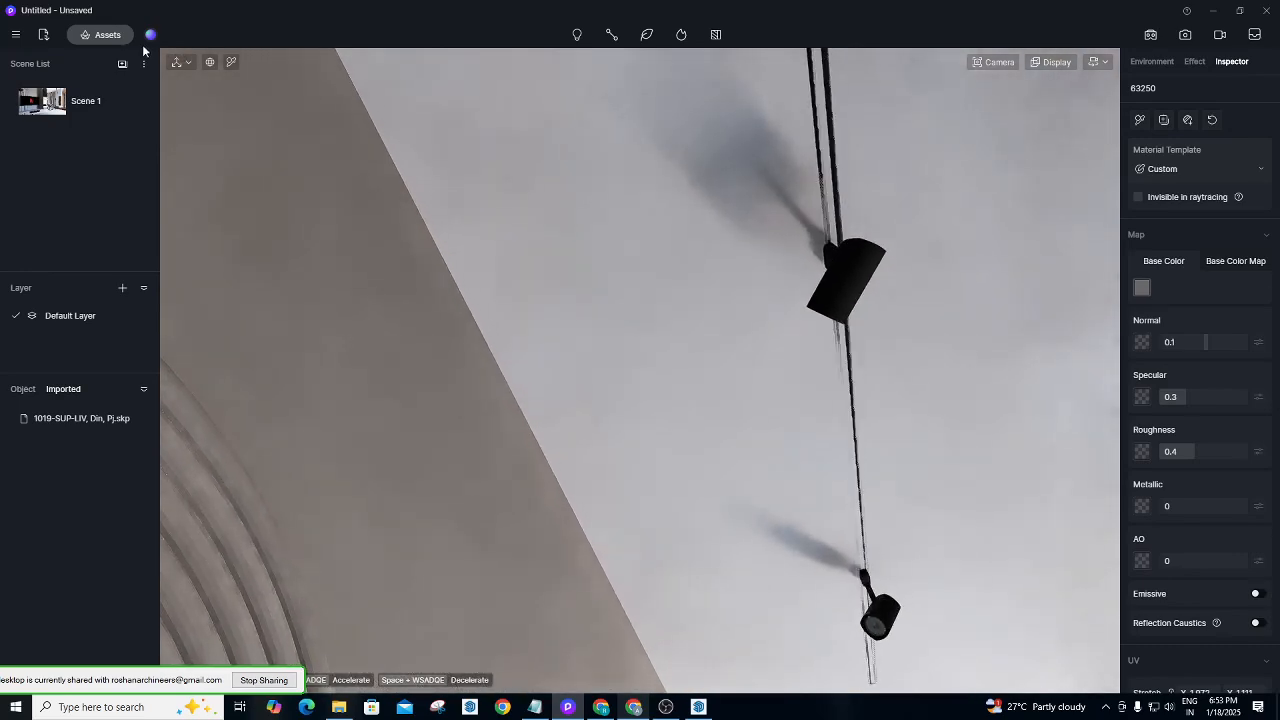
# Look through the basic materials in the asset library's Others category and close the library.
pyautogui.click(107, 34)
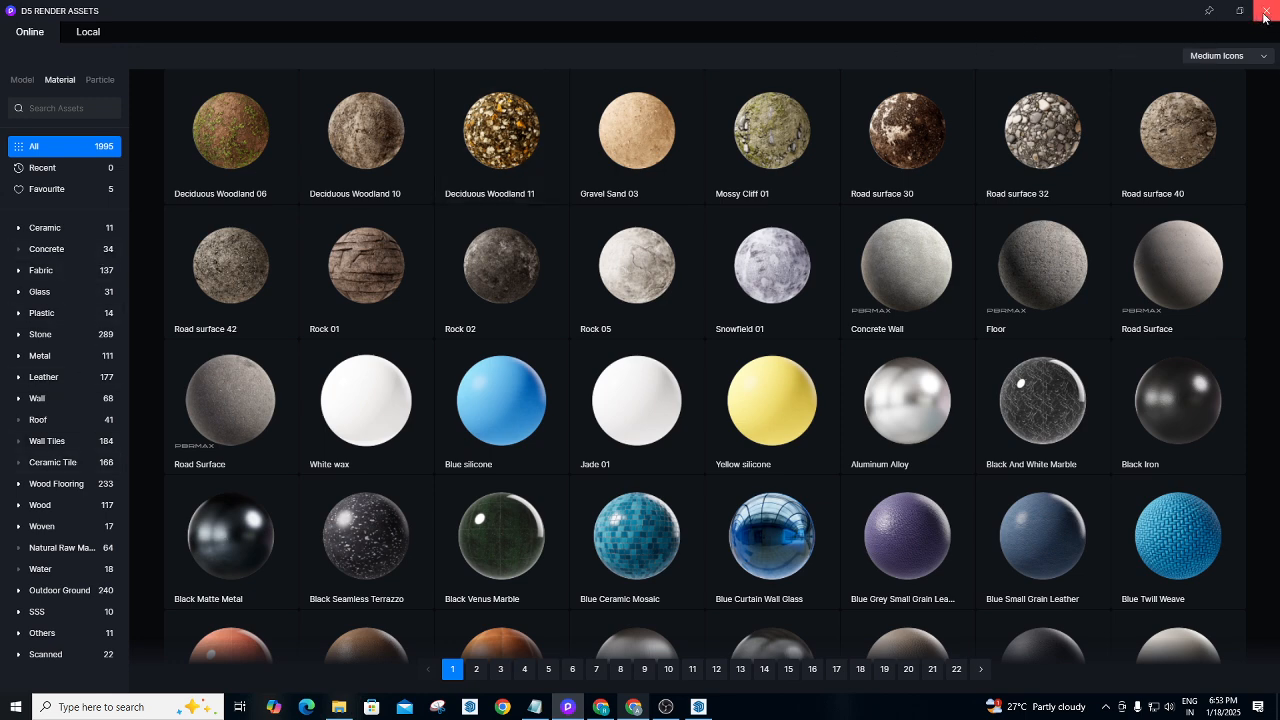
pyautogui.click(42, 633)
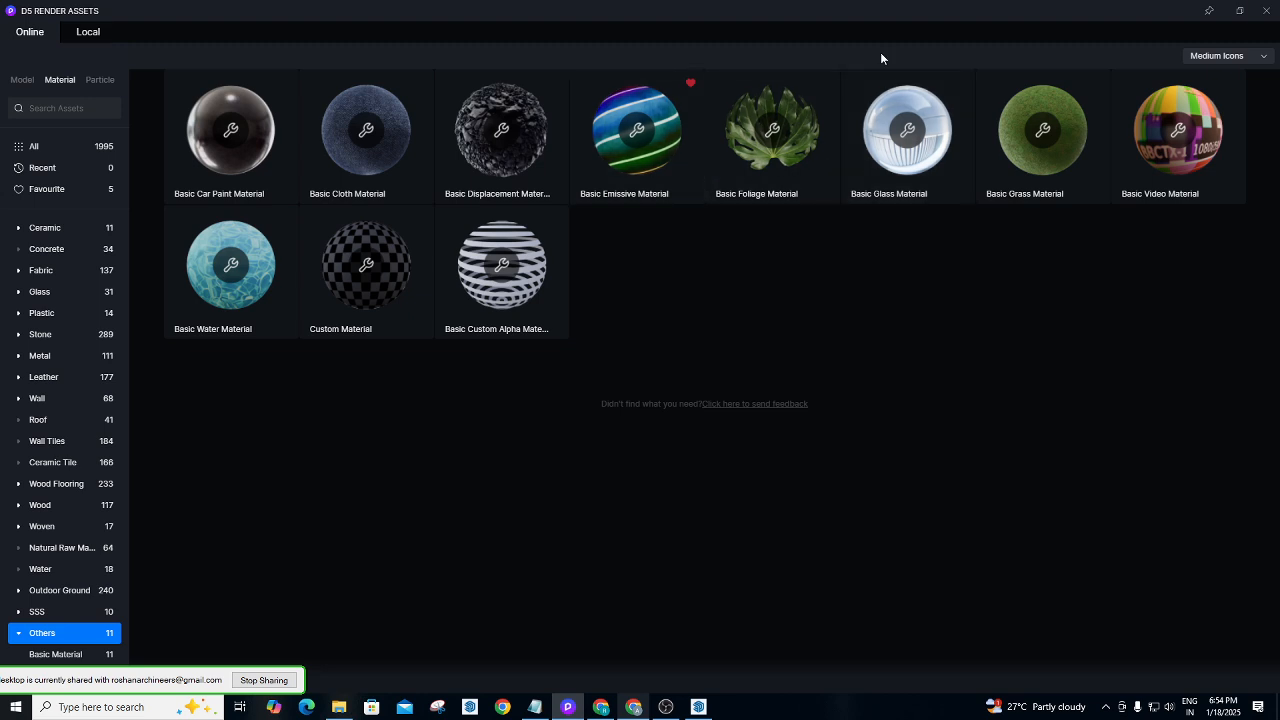
pyautogui.click(1264, 12)
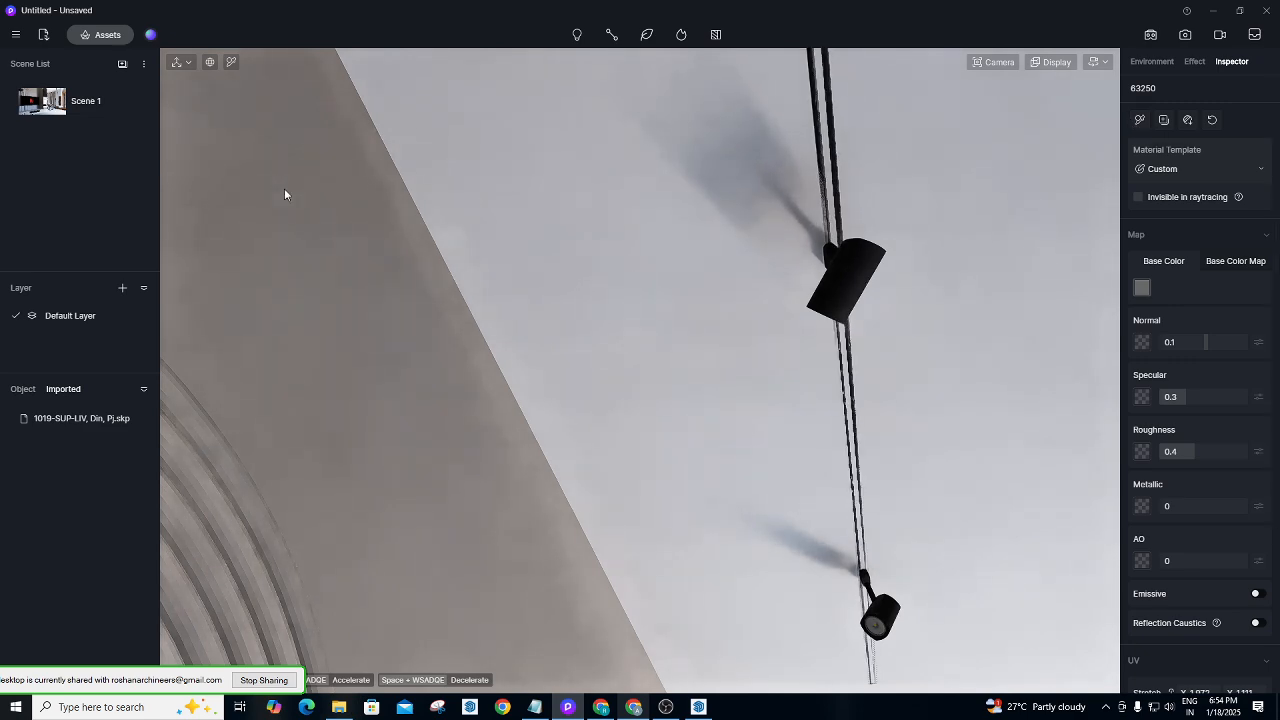
# Open the Studio preset library and look through the presets in My Space and D5 Curated.
pyautogui.click(150, 35)
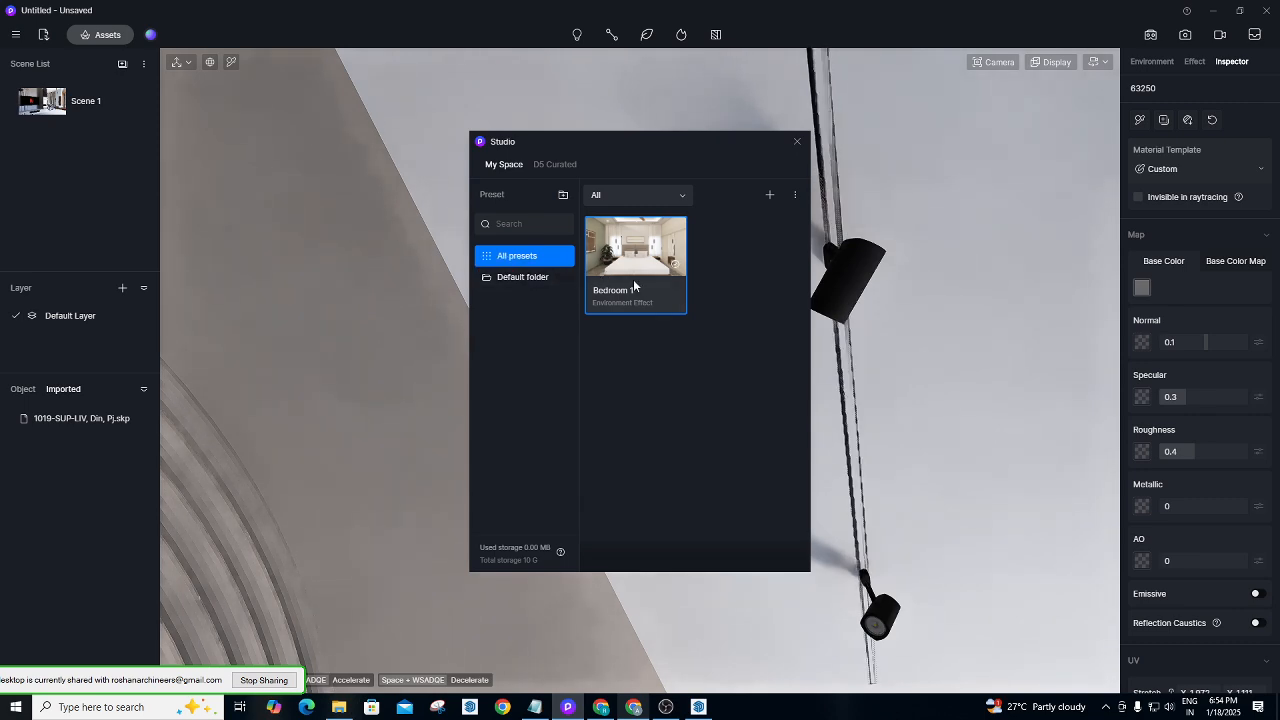
pyautogui.click(527, 276)
pyautogui.click(529, 254)
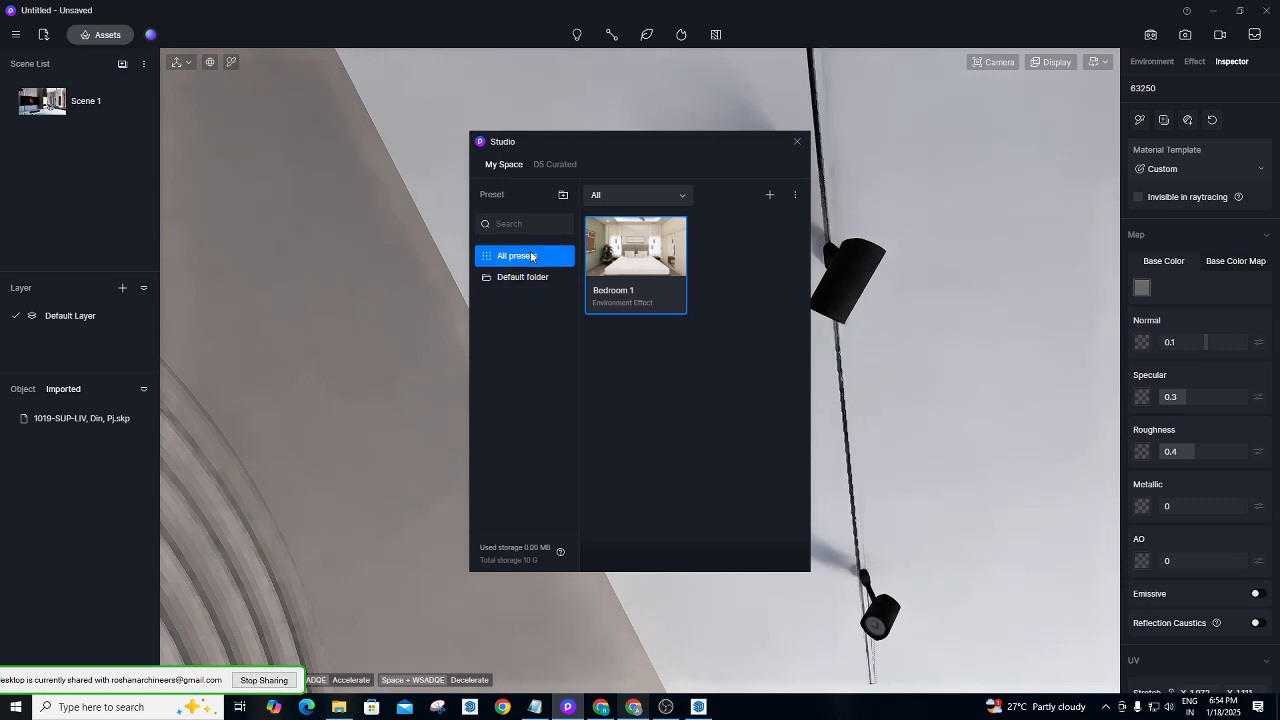
pyautogui.click(608, 201)
pyautogui.click(605, 198)
pyautogui.click(554, 166)
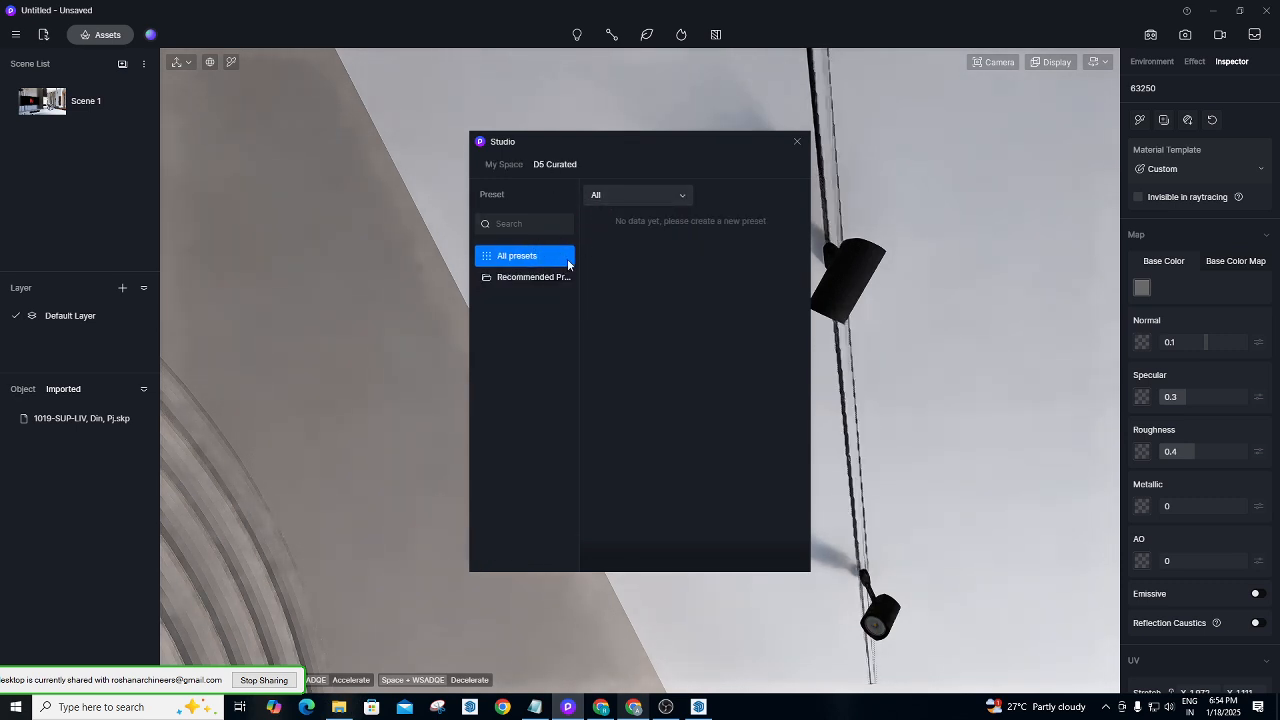
pyautogui.click(552, 277)
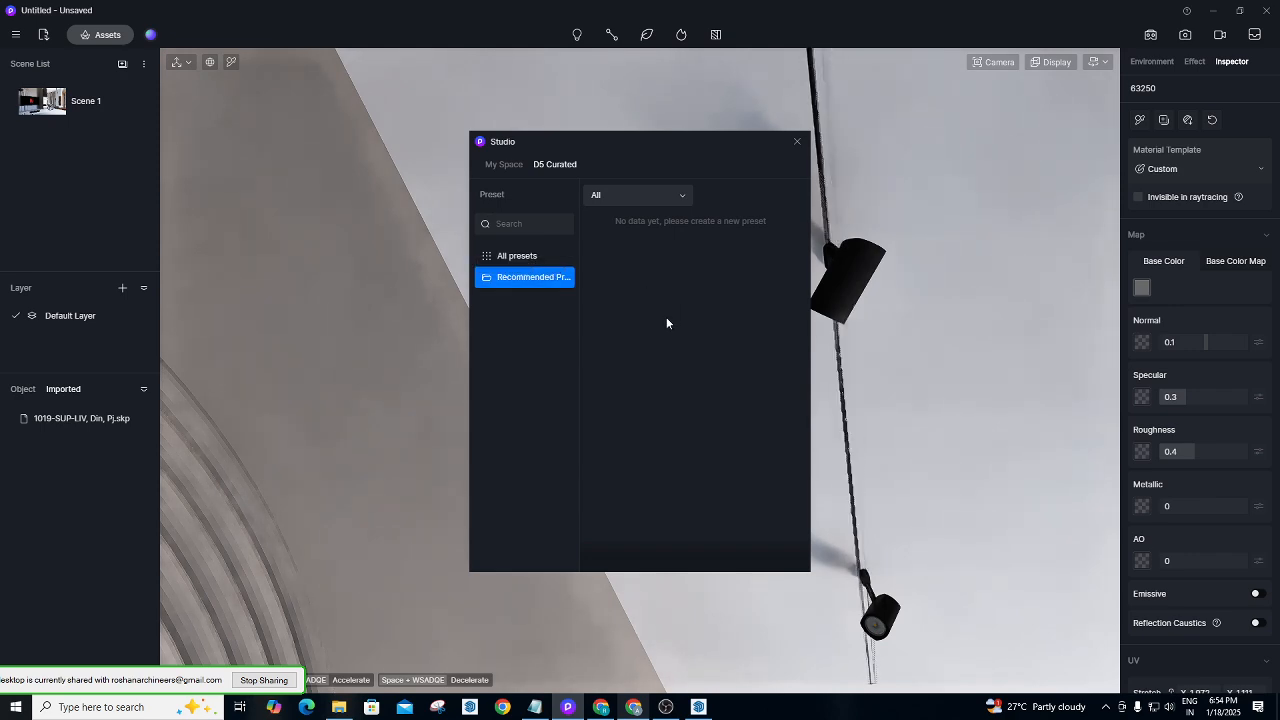
pyautogui.click(506, 165)
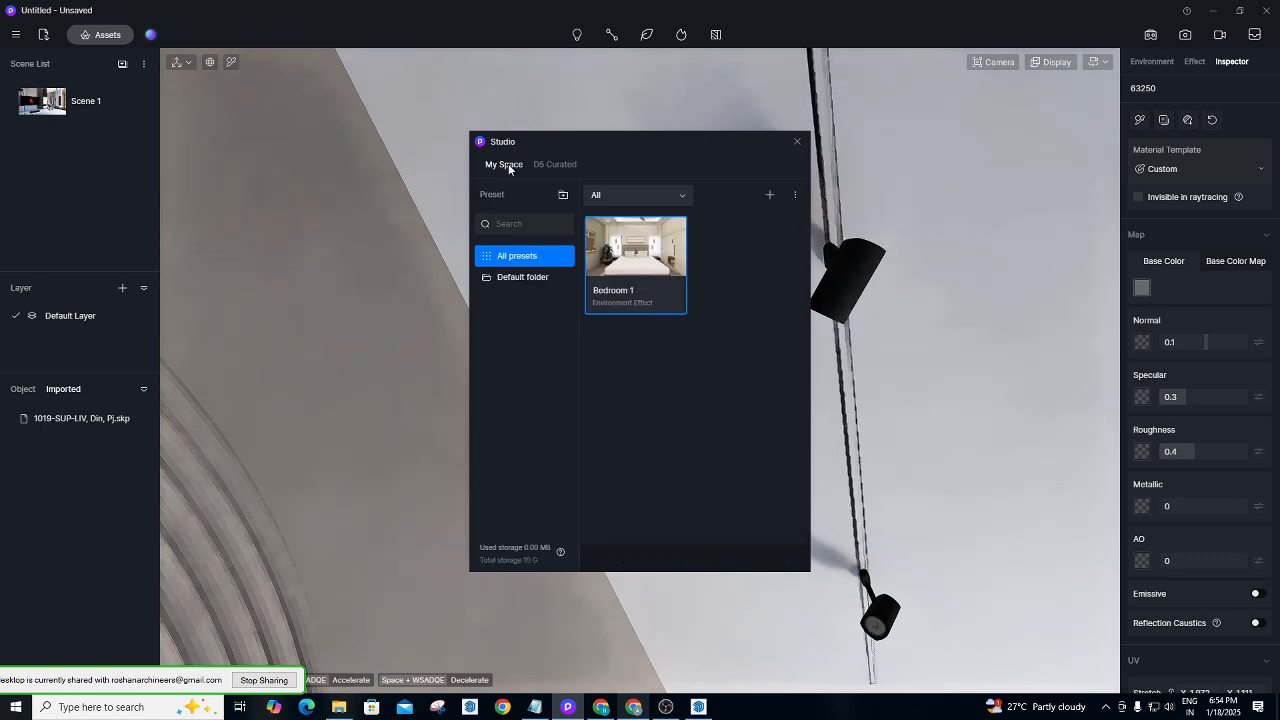
# Browse the first two pages of D5 Curated recommended presets and close the Studio library.
pyautogui.click(572, 161)
pyautogui.scroll(-10, 759, 386)
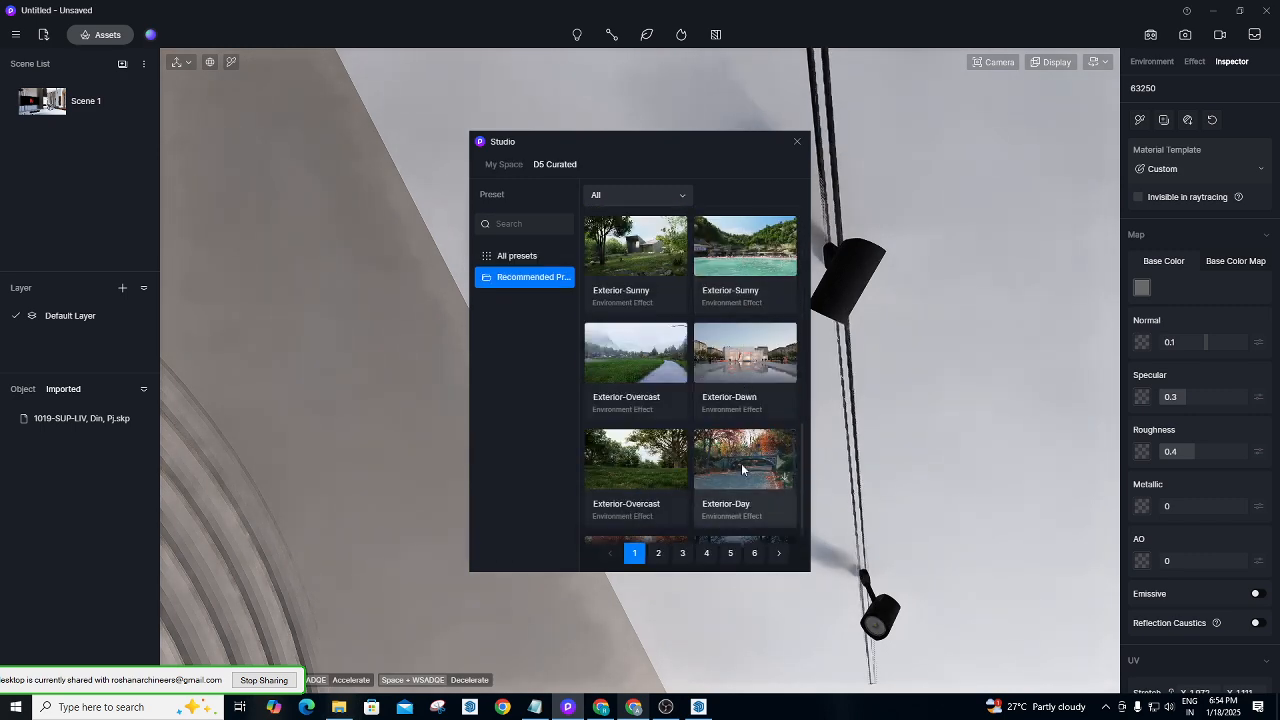
pyautogui.scroll(-1, 741, 421)
pyautogui.click(658, 555)
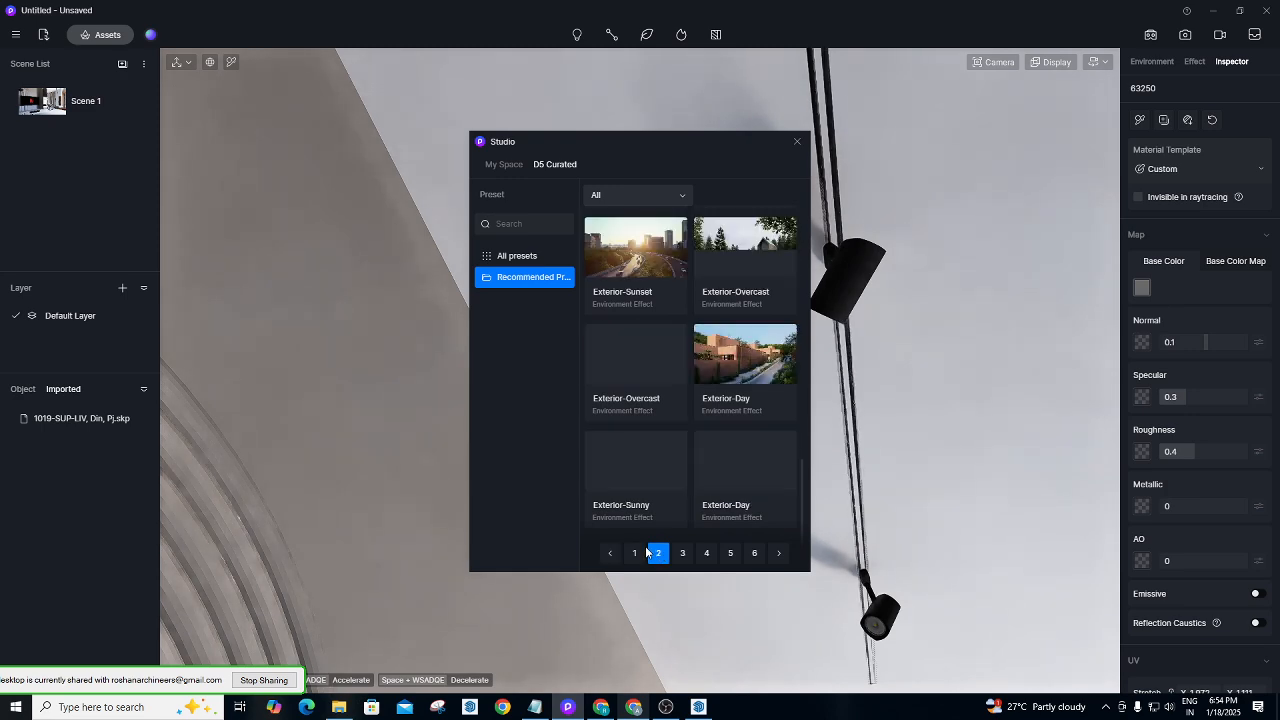
pyautogui.click(795, 143)
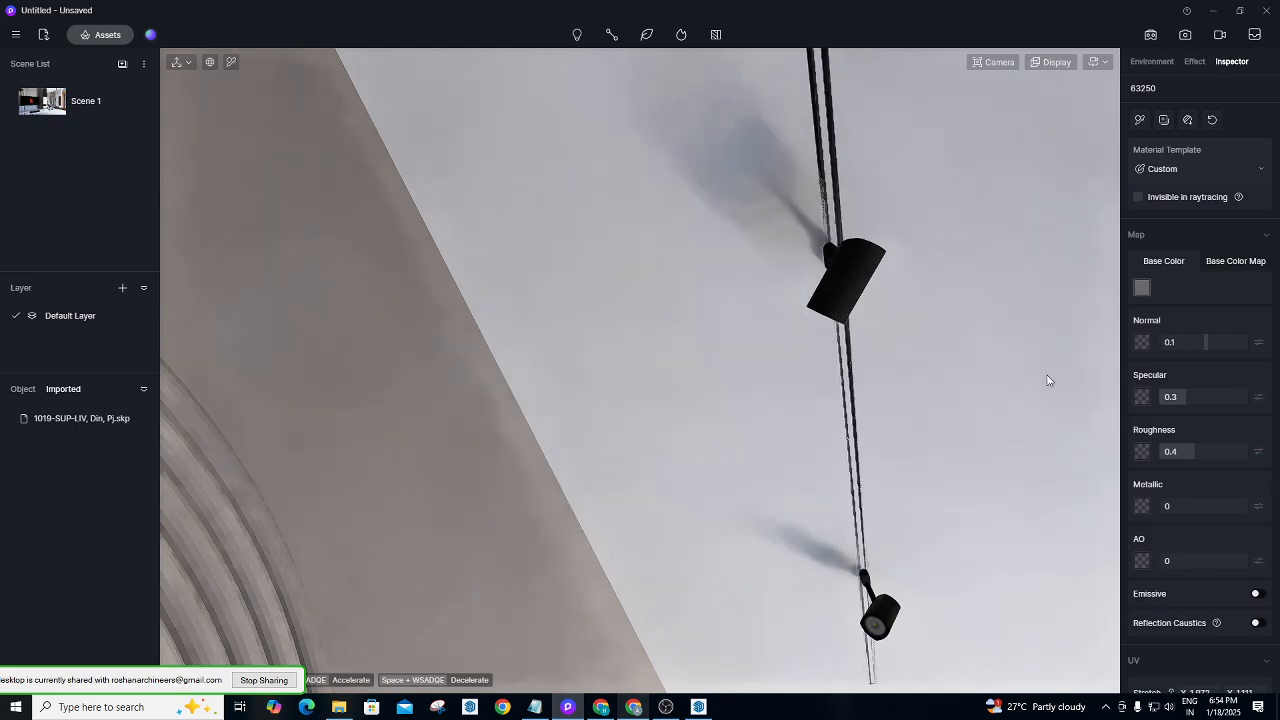
# Look around the living room's ceiling, track spotlights and upper walls from below.
pyautogui.scroll(-8, 1047, 372)
pyautogui.scroll(4, 919, 330)
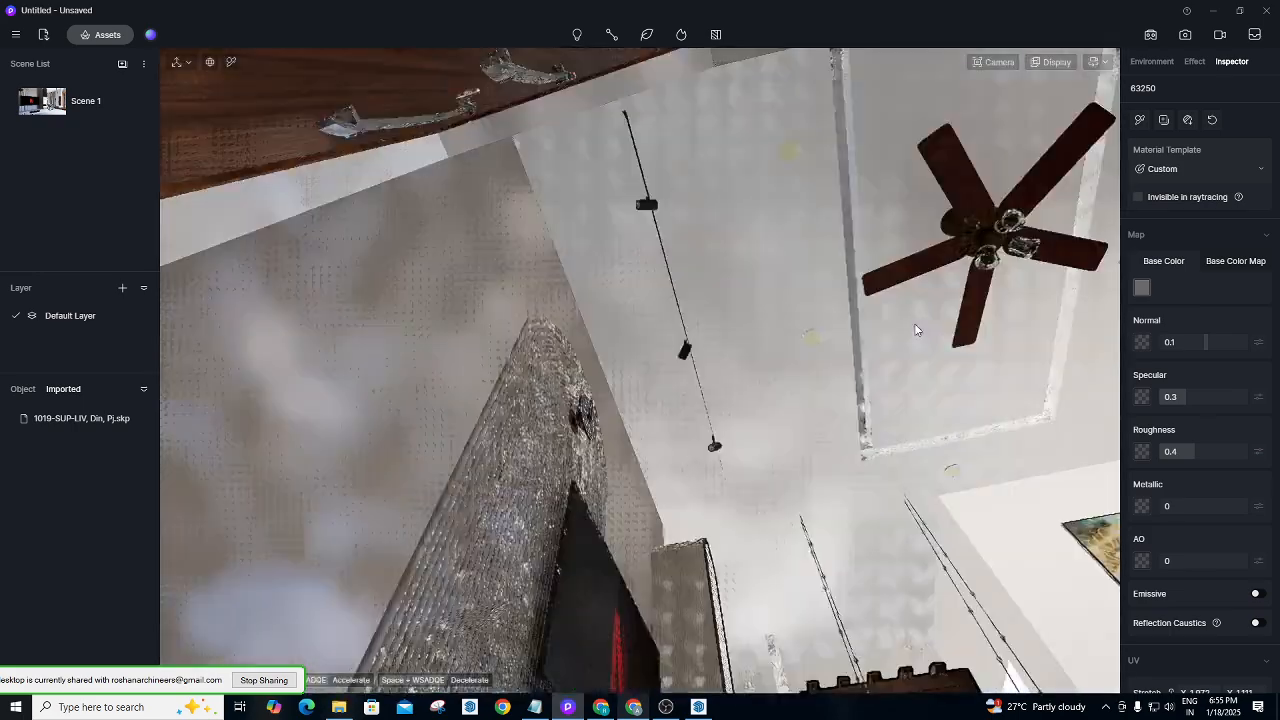
pyautogui.scroll(-3, 780, 500)
pyautogui.scroll(3, 740, 405)
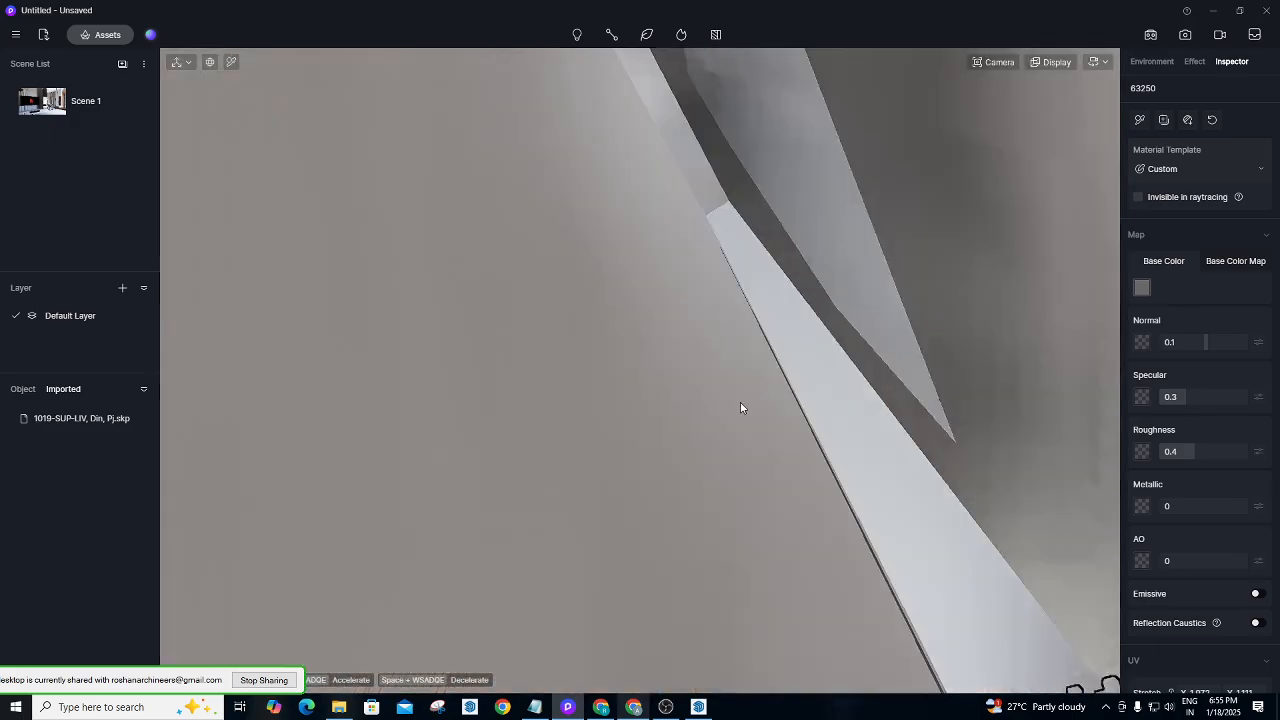
pyautogui.scroll(-3, 717, 585)
pyautogui.scroll(3, 858, 260)
pyautogui.scroll(2, 604, 314)
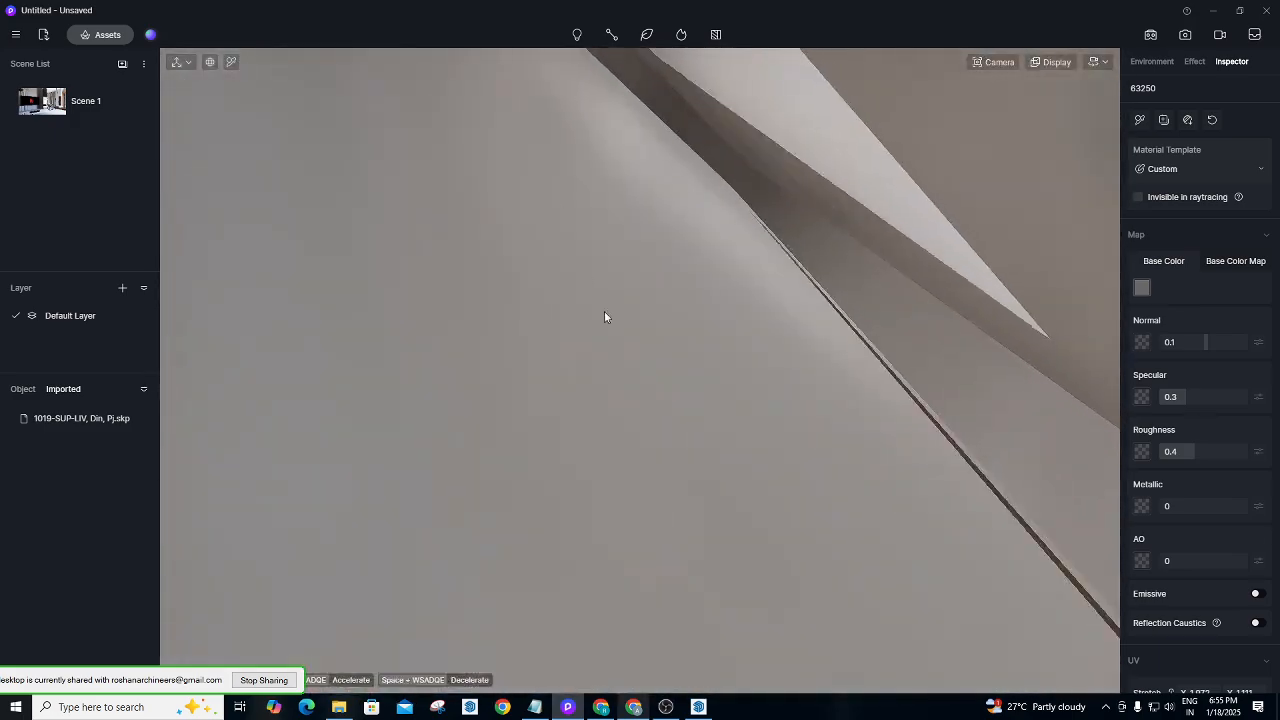
pyautogui.scroll(-4, 604, 314)
pyautogui.scroll(2, 891, 229)
pyautogui.moveTo(706, 413); pyautogui.dragTo(440, 379, button='right')
pyautogui.moveTo(441, 379); pyautogui.dragTo(428, 350, button='middle')
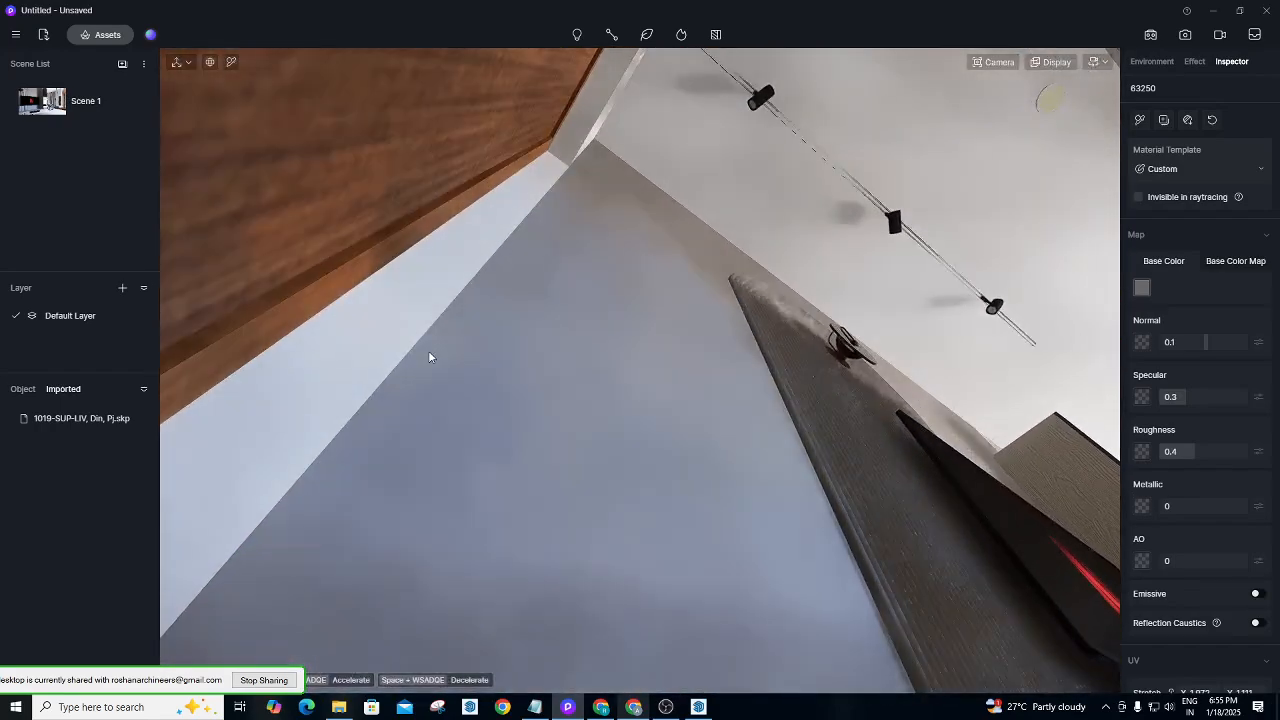
pyautogui.moveTo(953, 398); pyautogui.dragTo(600, 669, button='right')
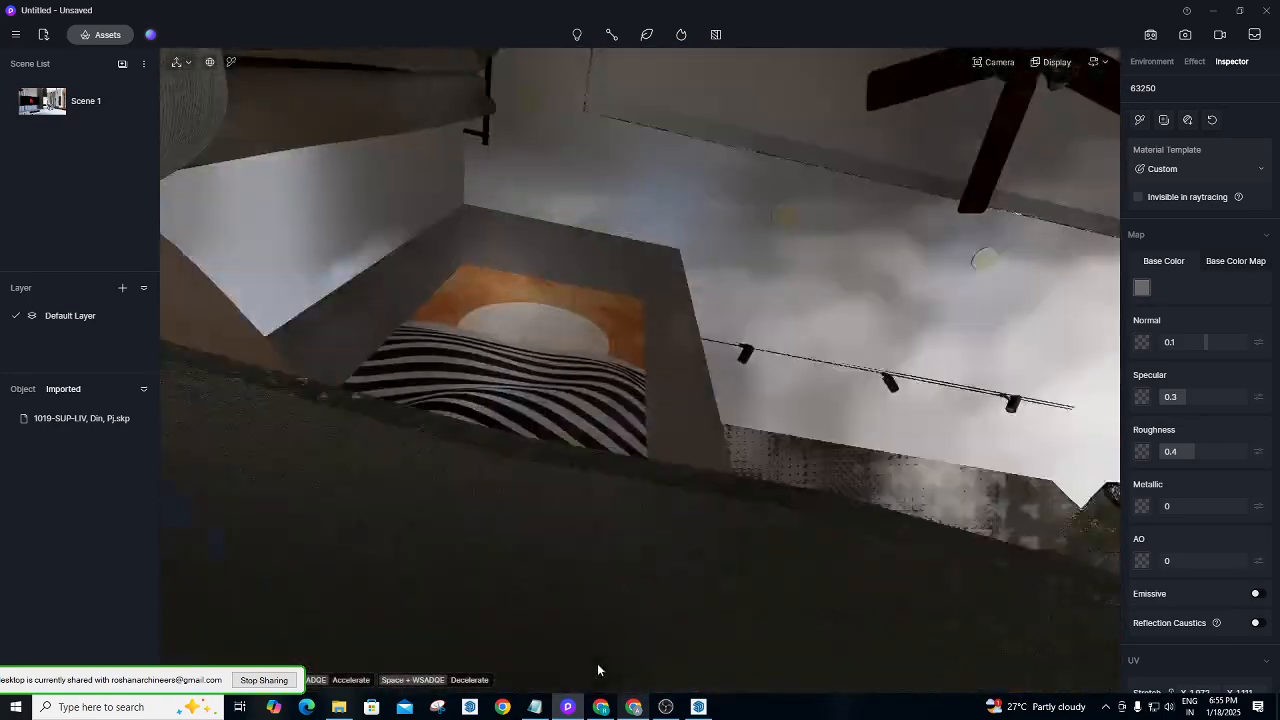
pyautogui.moveTo(850, 317); pyautogui.dragTo(894, 546, button='right')
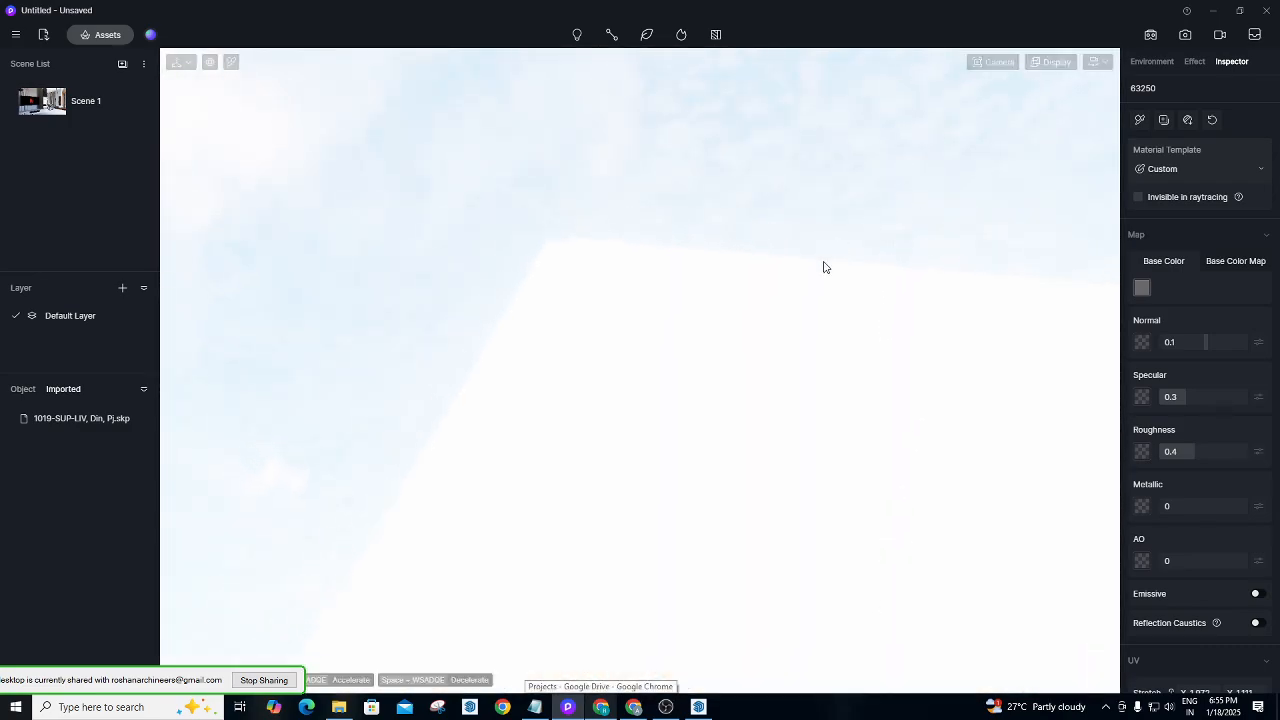
# Bring the camera back from outside the model to the saved view of Scene 1.
pyautogui.moveTo(824, 267); pyautogui.dragTo(1032, 117, button='right')
pyautogui.moveTo(489, 411); pyautogui.dragTo(979, 693, button='right')
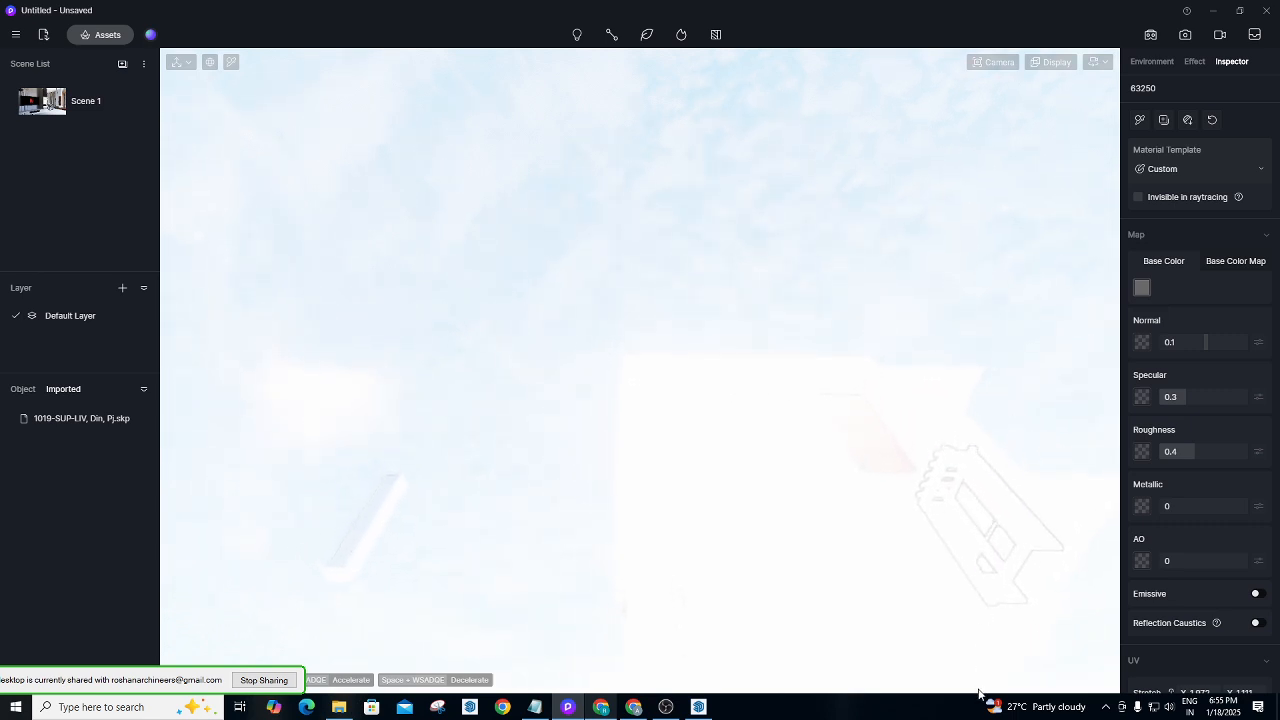
pyautogui.moveTo(866, 503); pyautogui.dragTo(723, 690, button='right')
pyautogui.moveTo(606, 446); pyautogui.dragTo(623, 681, button='right')
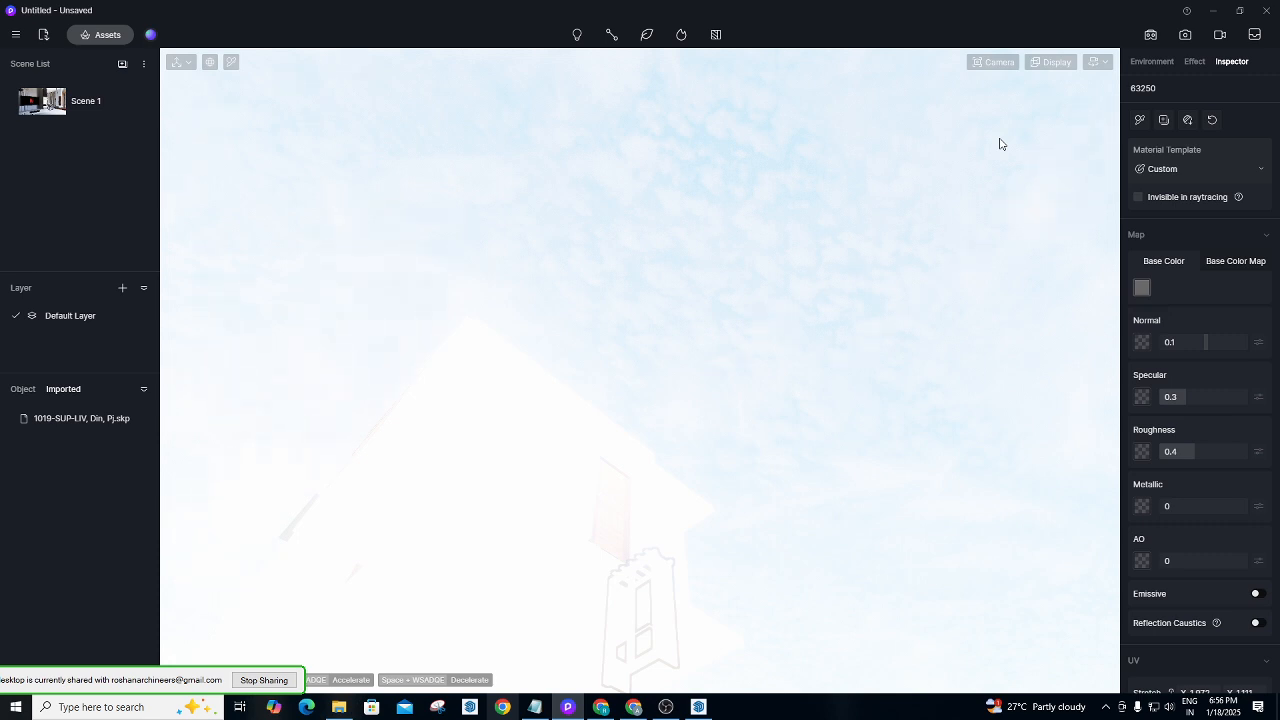
pyautogui.press('w')
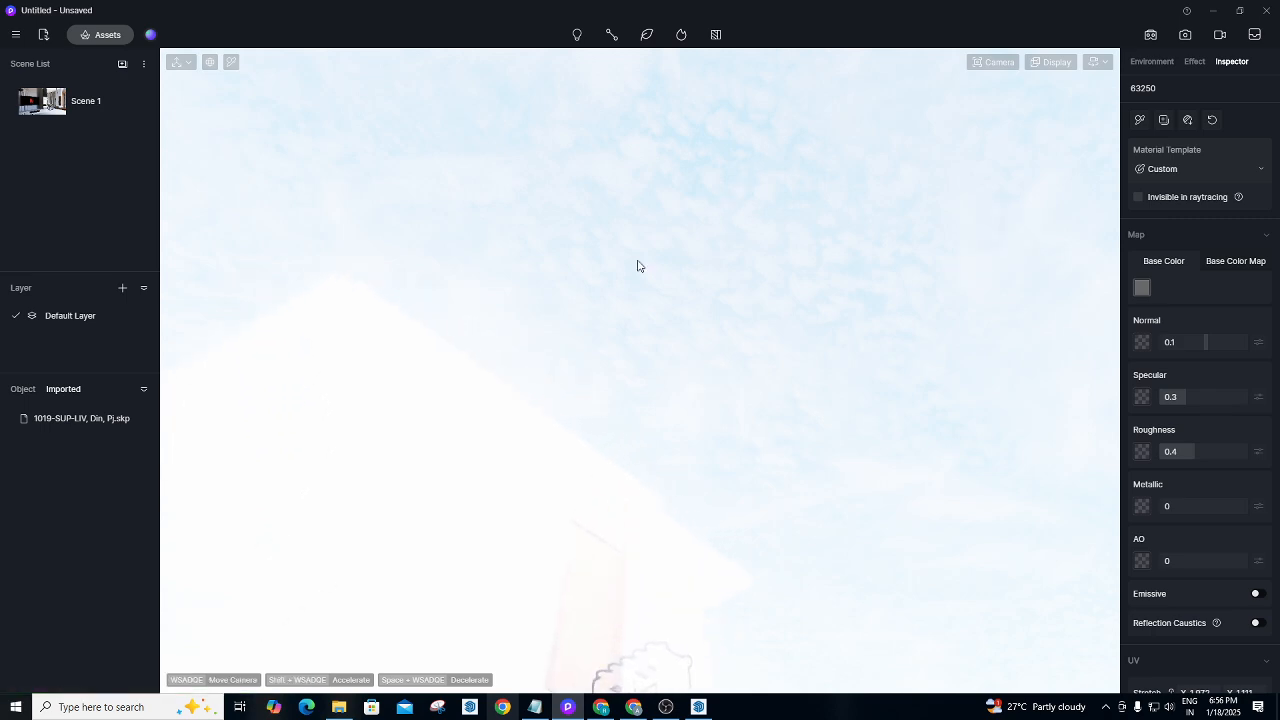
pyautogui.click(82, 102)
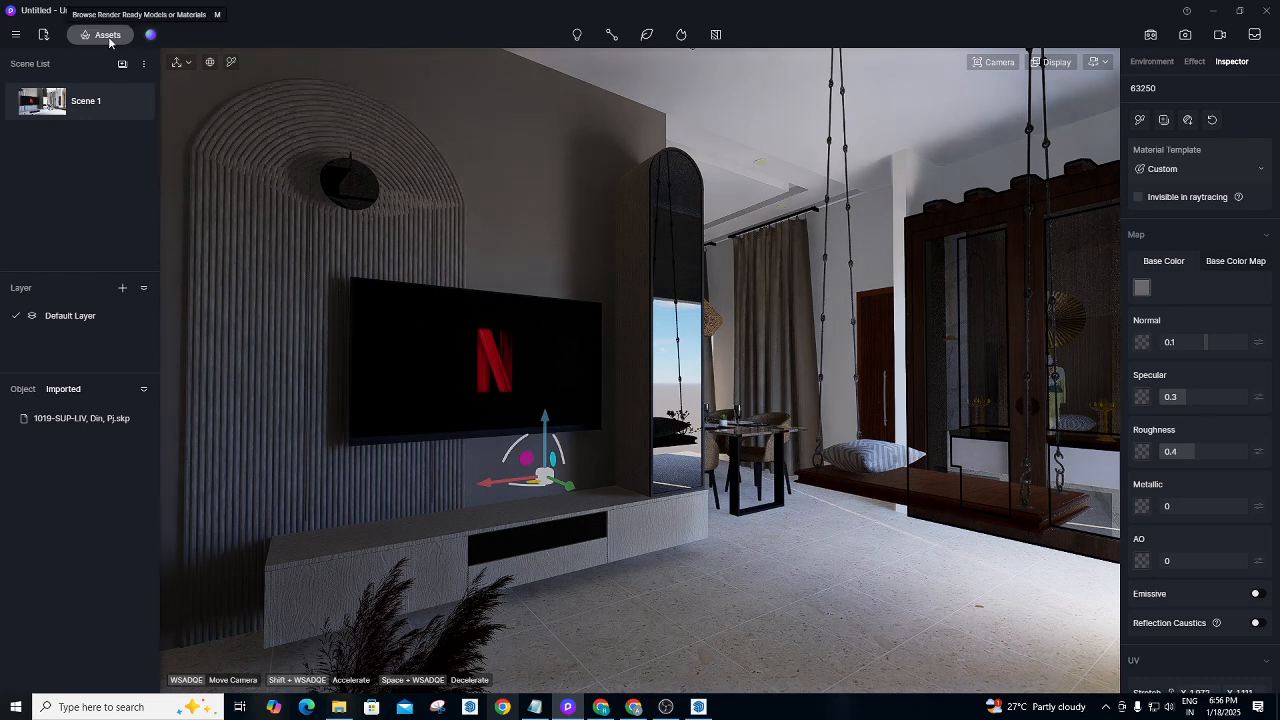
# Close the living room project without saving it and relaunch D5 Render.
pyautogui.click(1268, 10)
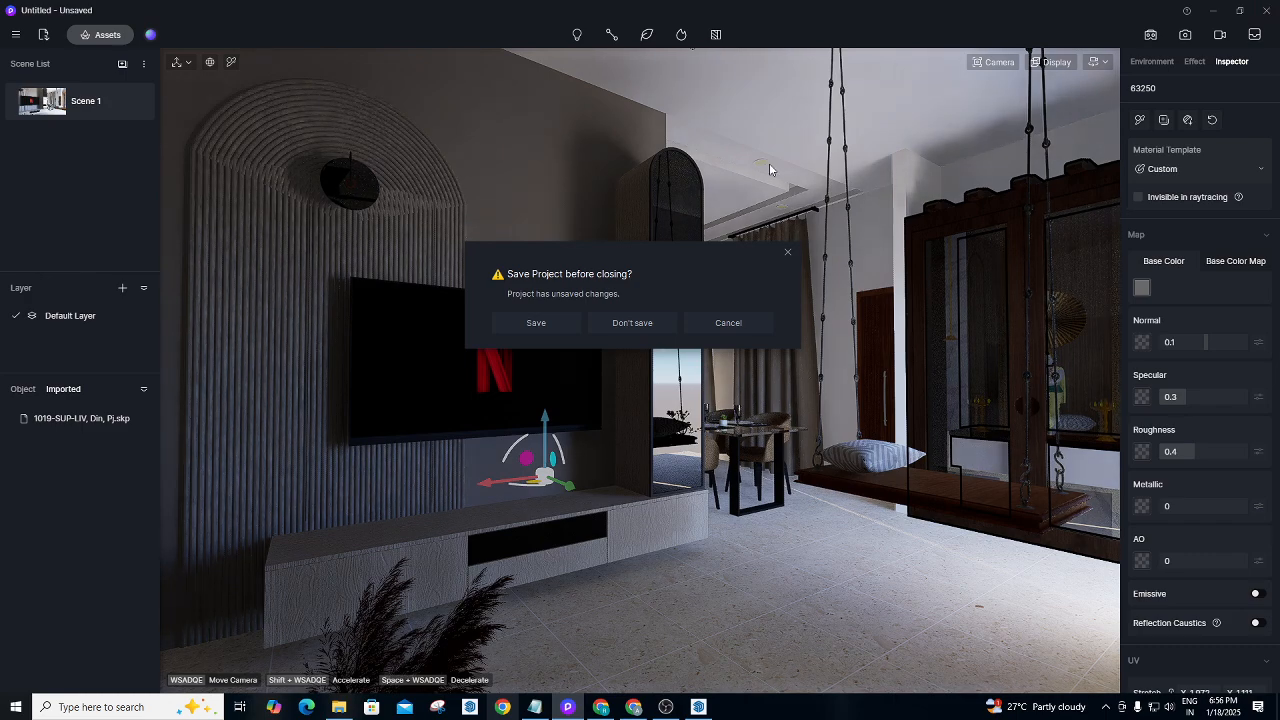
pyautogui.click(629, 324)
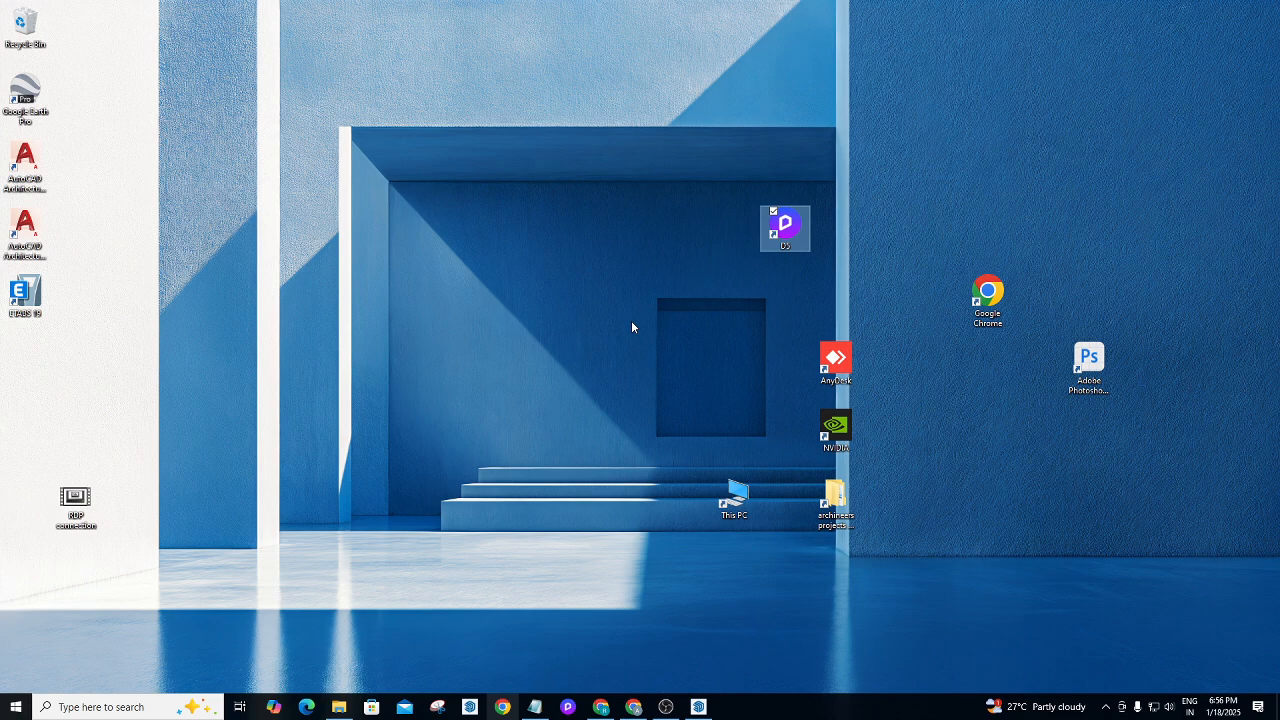
pyautogui.doubleClick(783, 226)
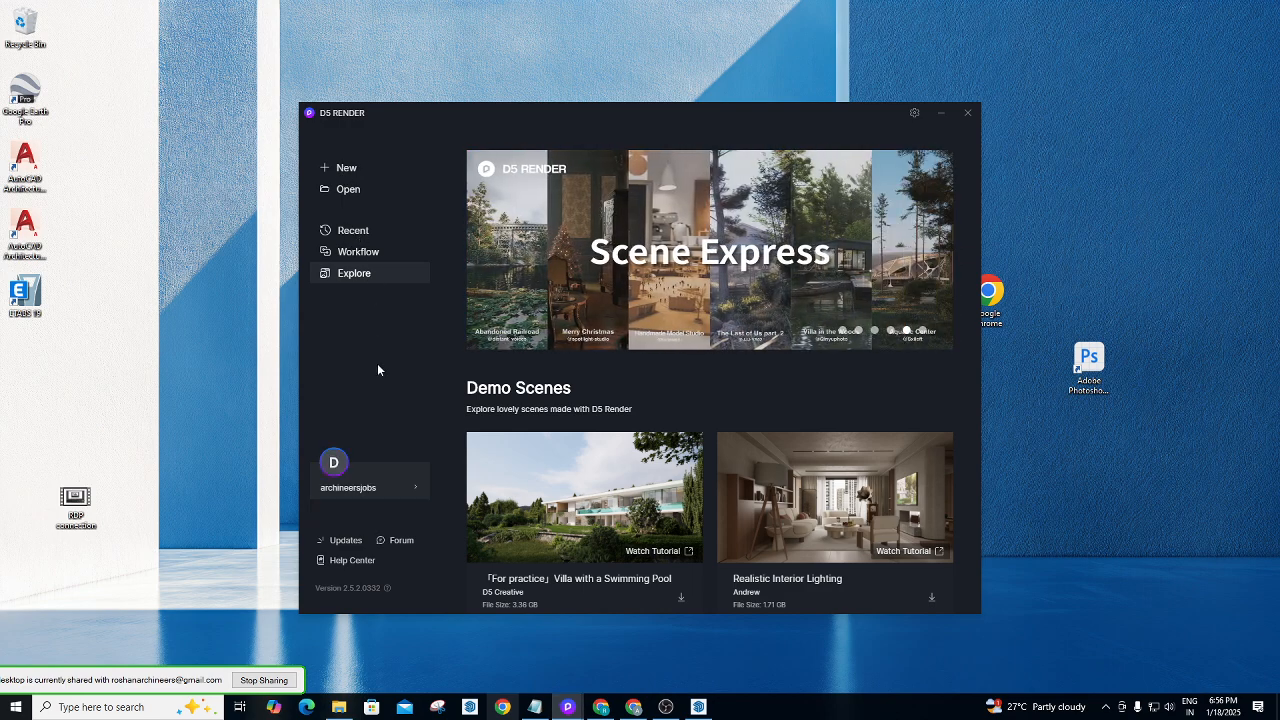
# Look through the account details and the Recent, Explore and Workflow pages of the start screen.
pyautogui.click(368, 490)
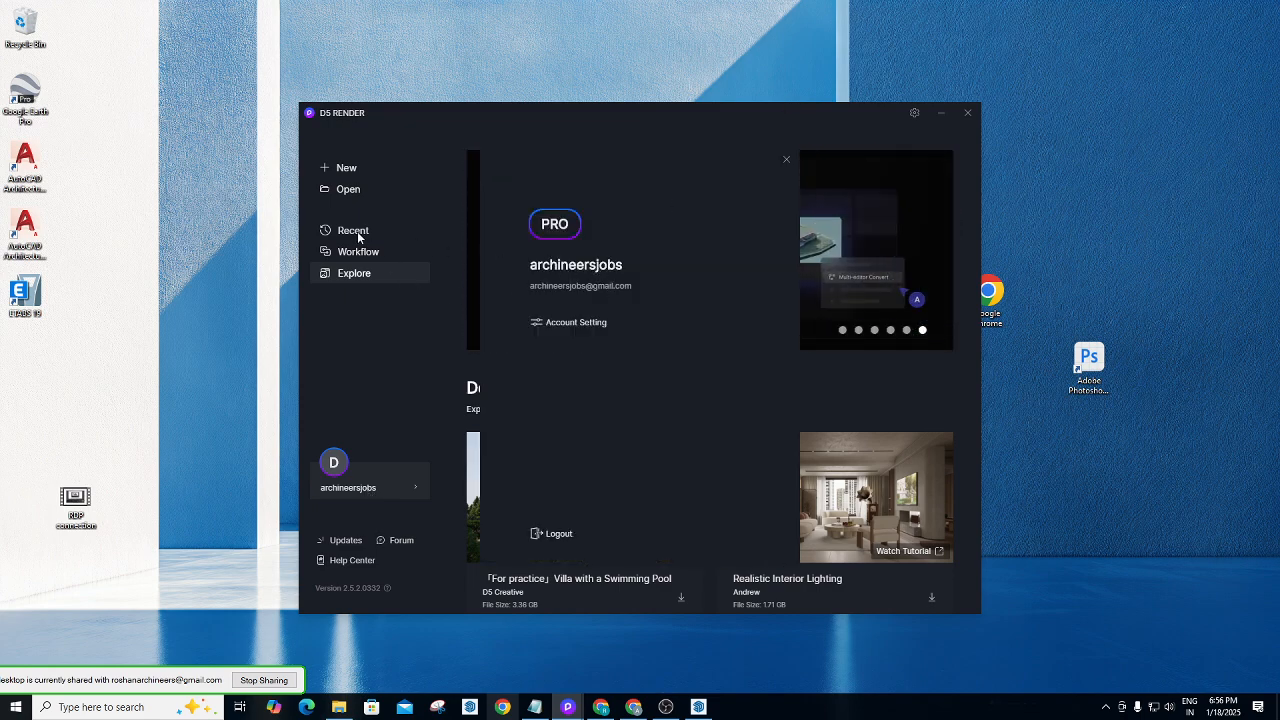
pyautogui.click(786, 159)
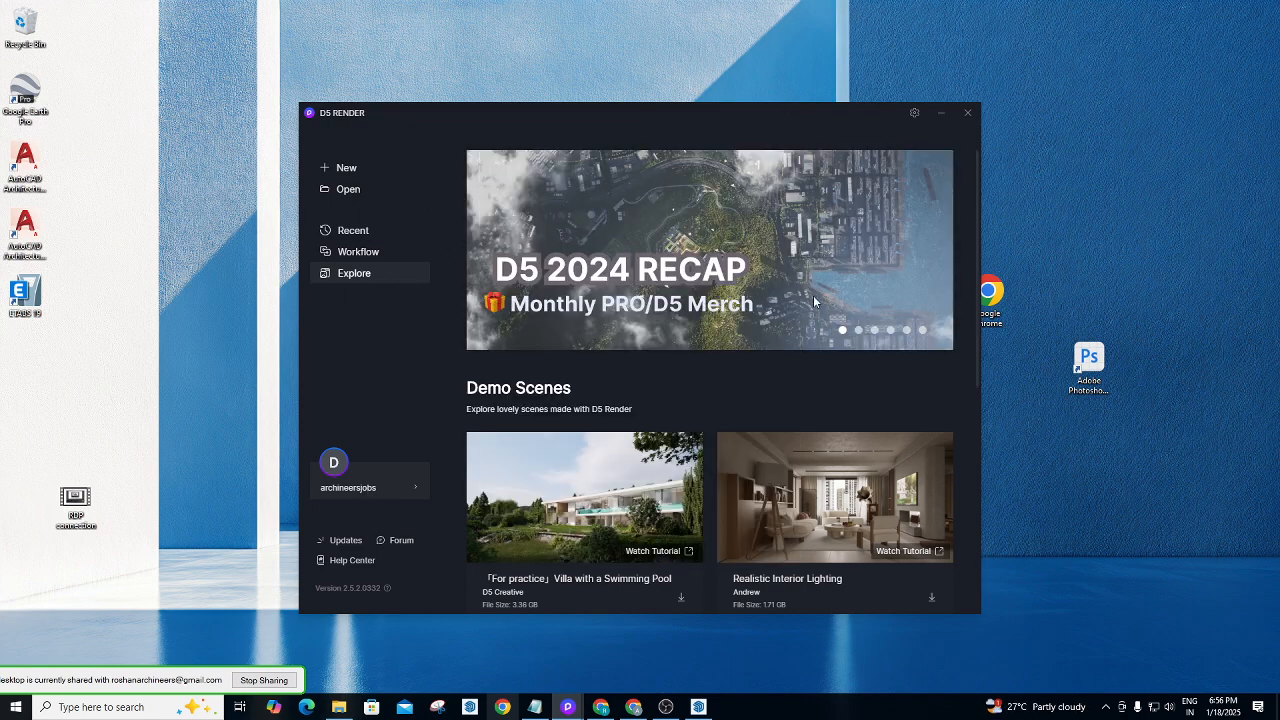
pyautogui.click(408, 230)
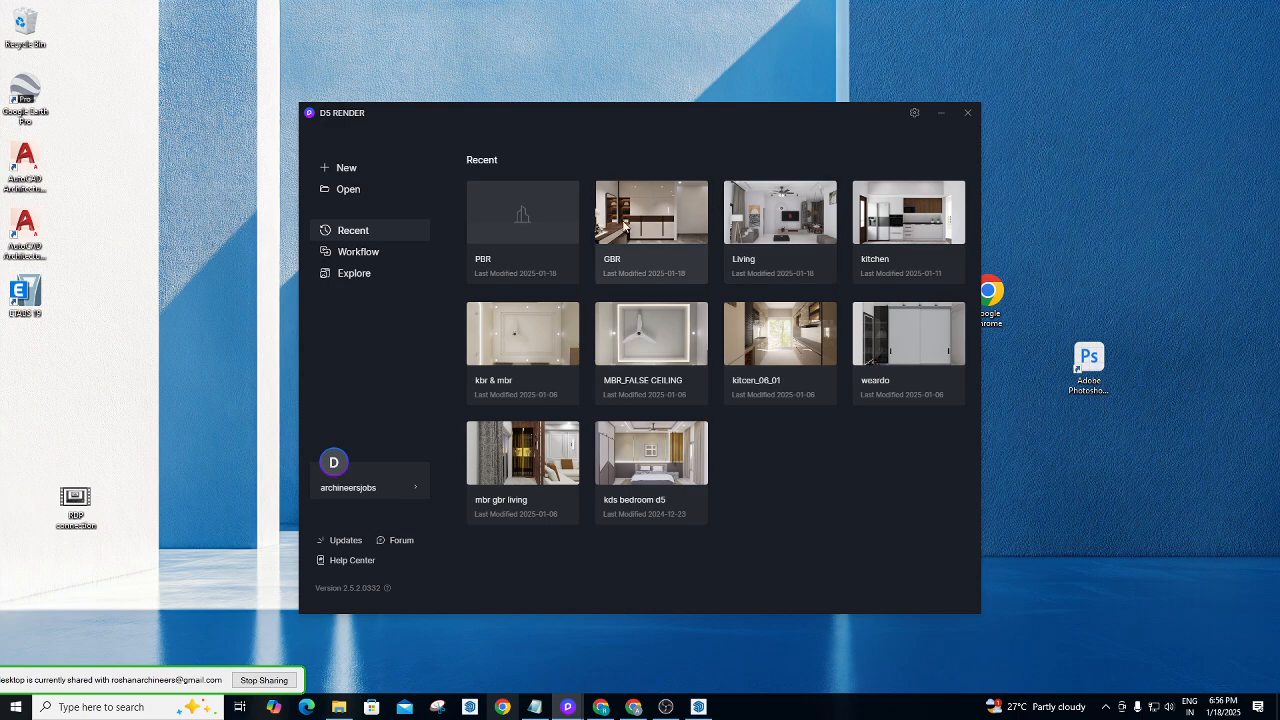
pyautogui.click(345, 276)
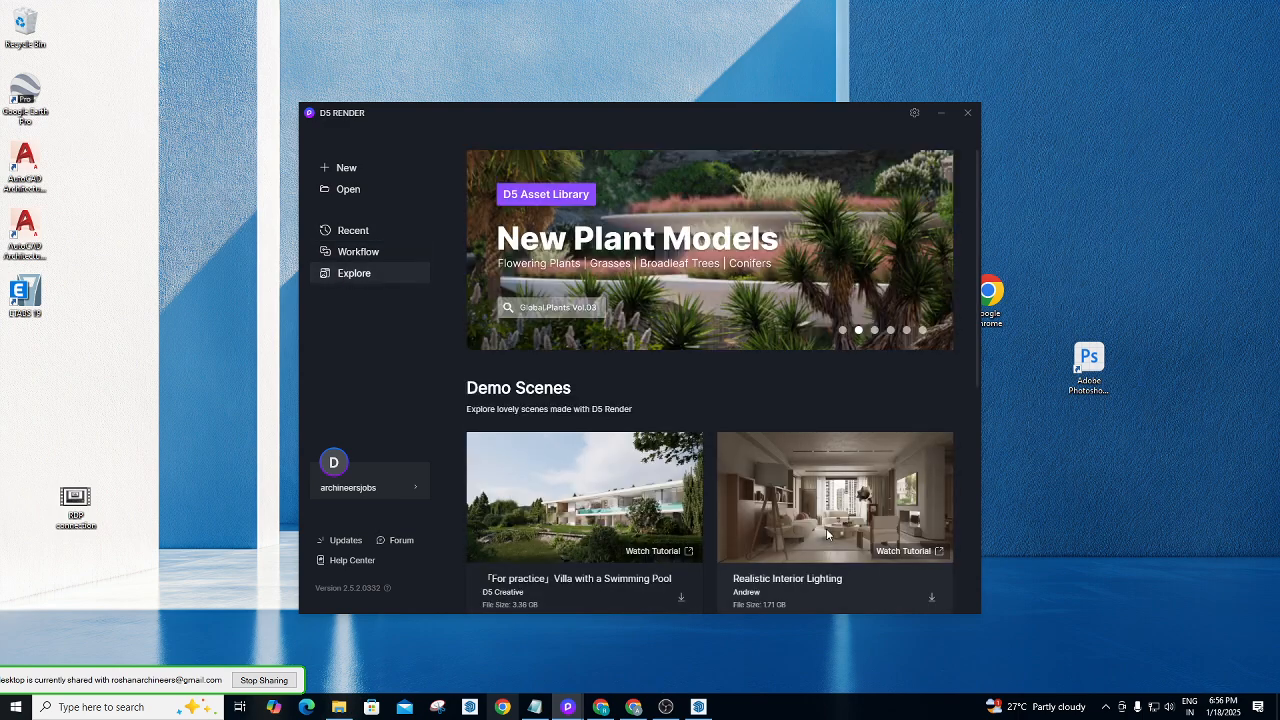
pyautogui.scroll(-1, 826, 535)
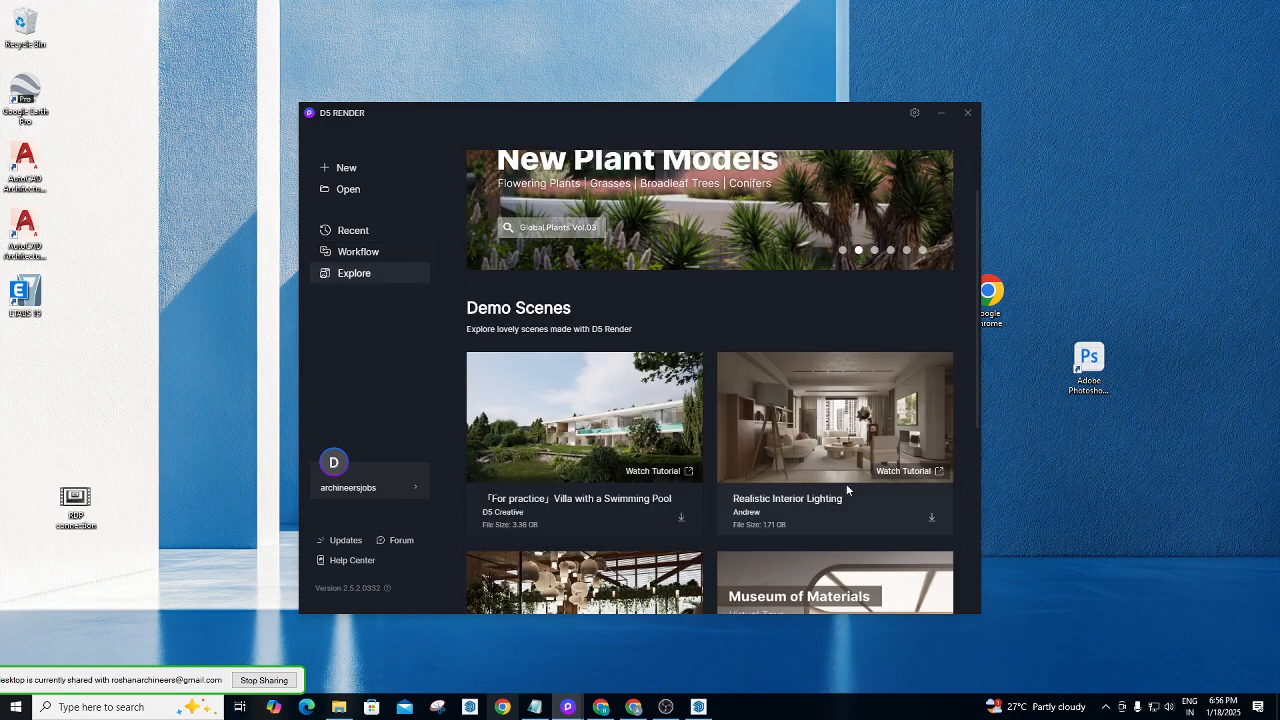
pyautogui.click(386, 254)
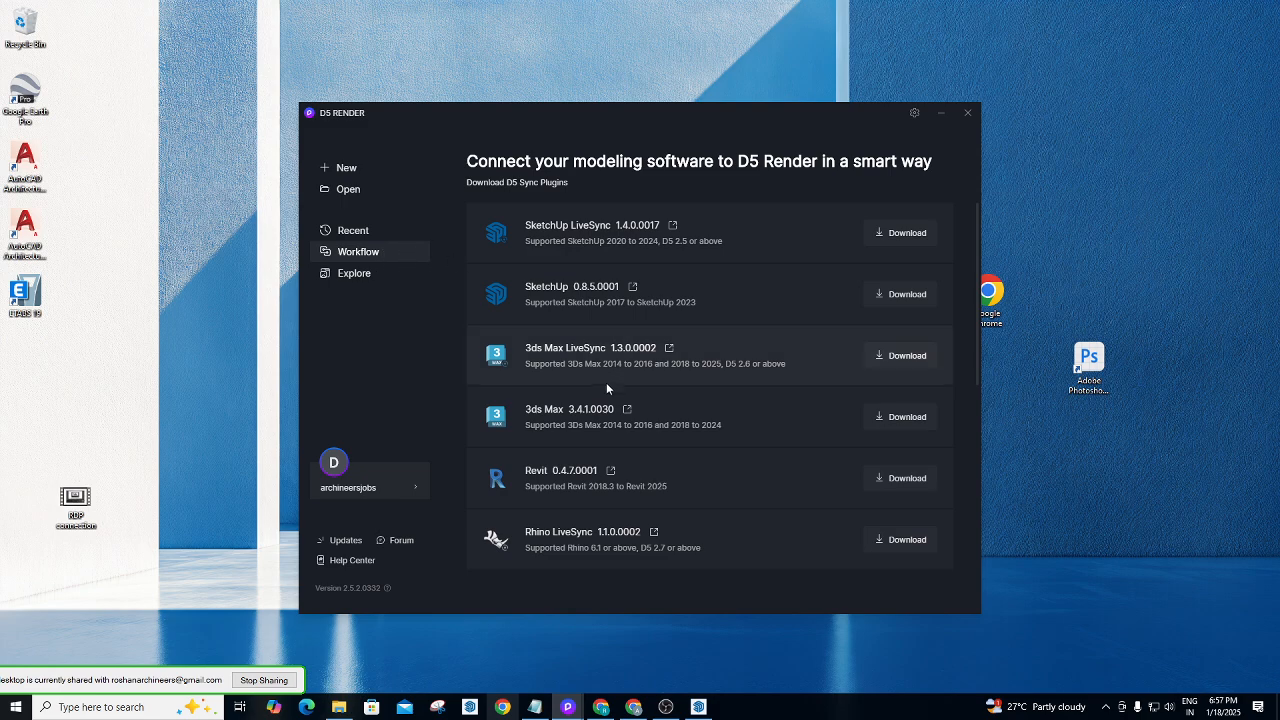
pyautogui.click(378, 278)
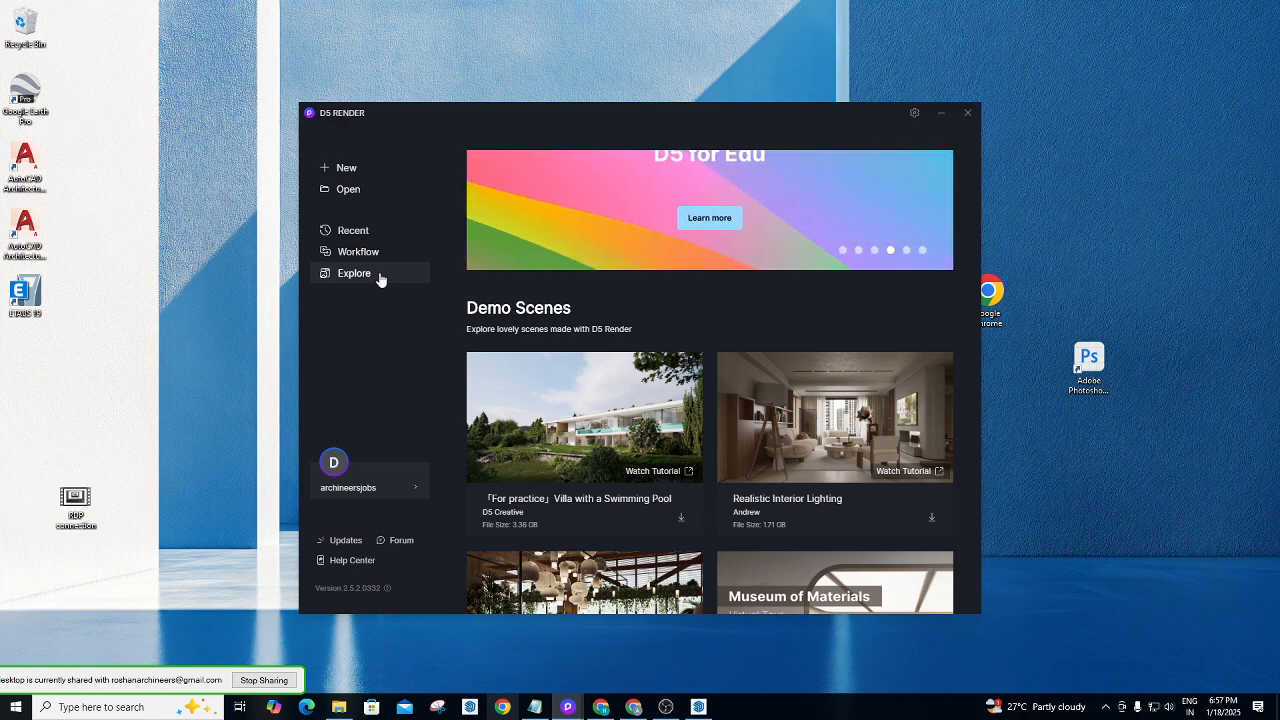
# Open the tutorial video of the Realistic Interior Lighting demo scene, mute it and skip ahead to watch part of it.
pyautogui.click(897, 471)
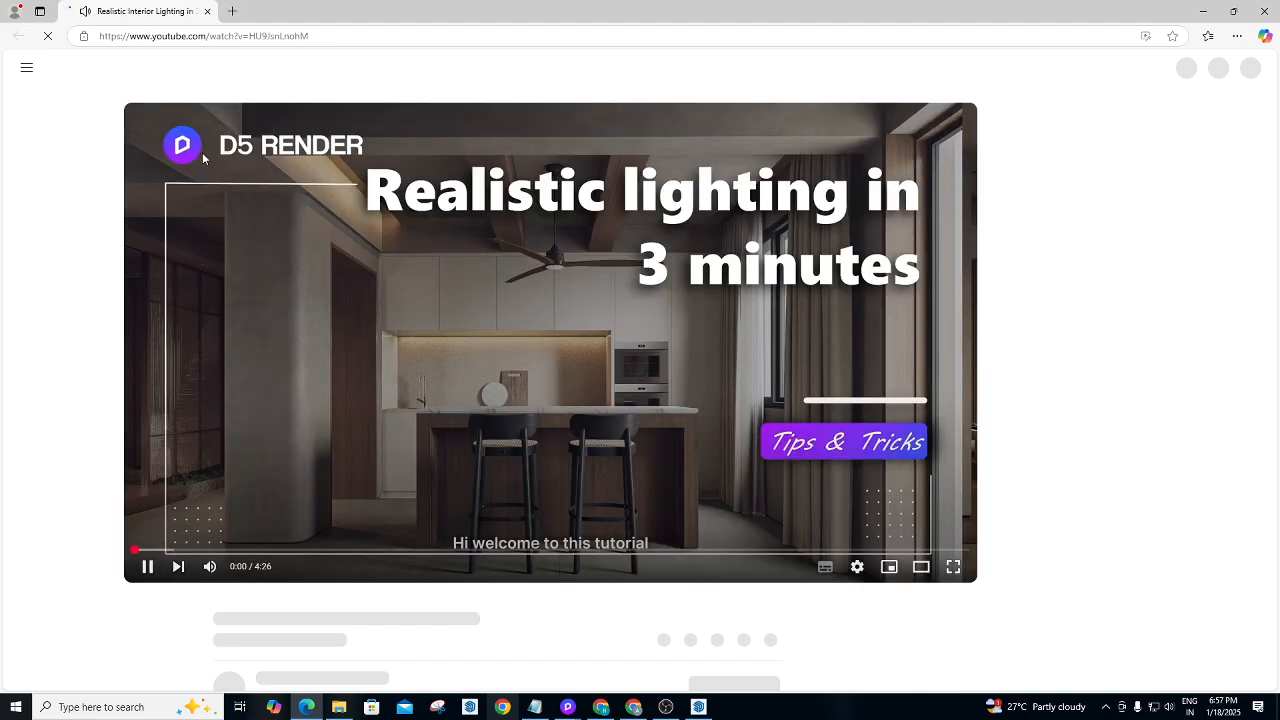
pyautogui.click(210, 566)
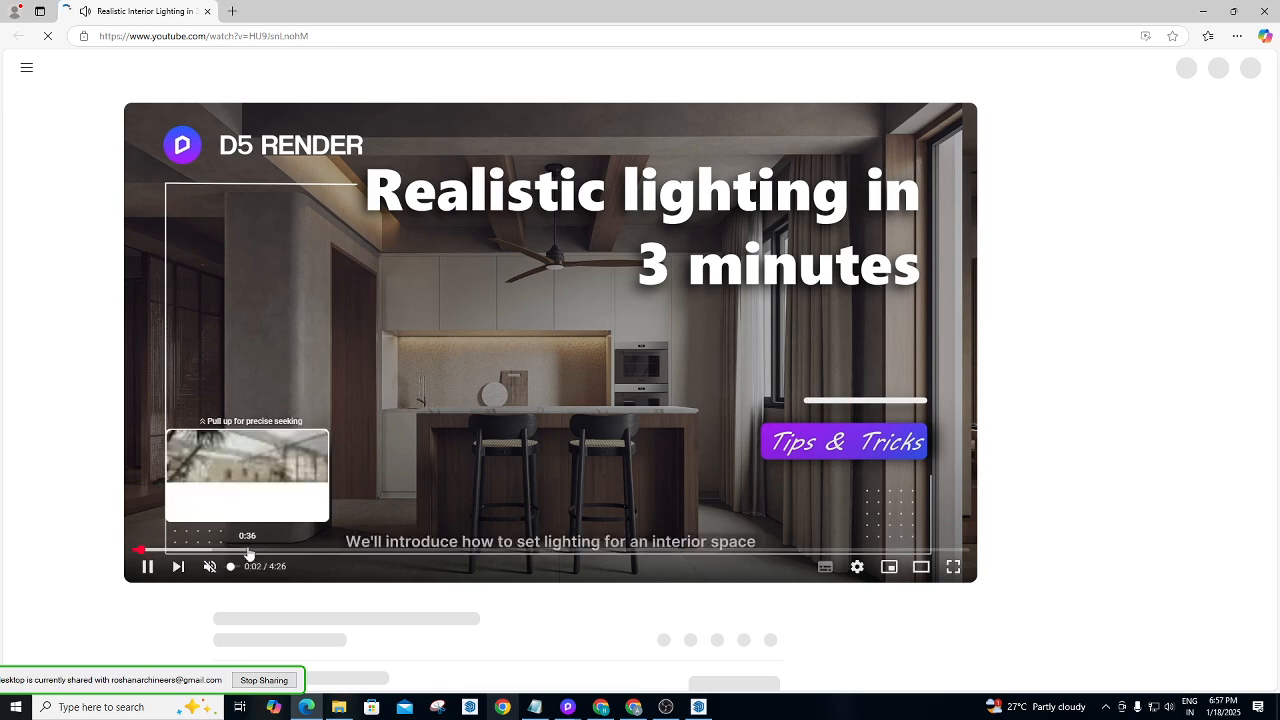
pyautogui.click(238, 551)
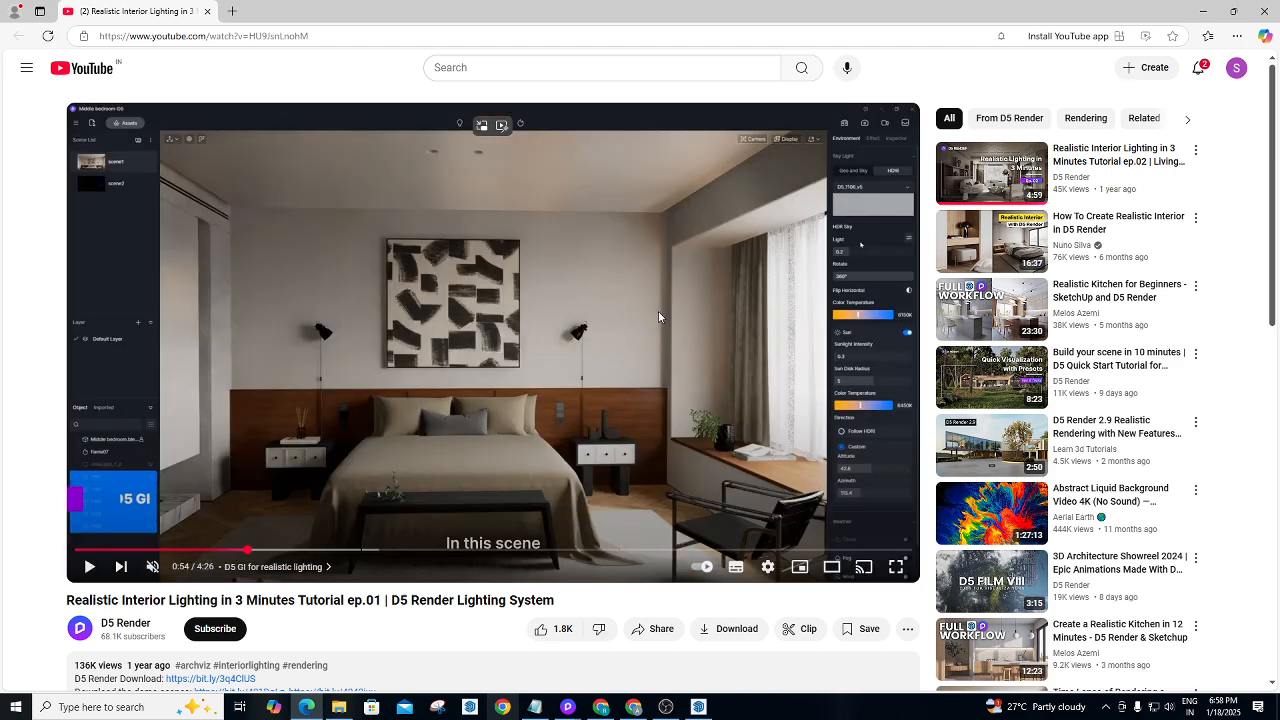
pyautogui.click(658, 311)
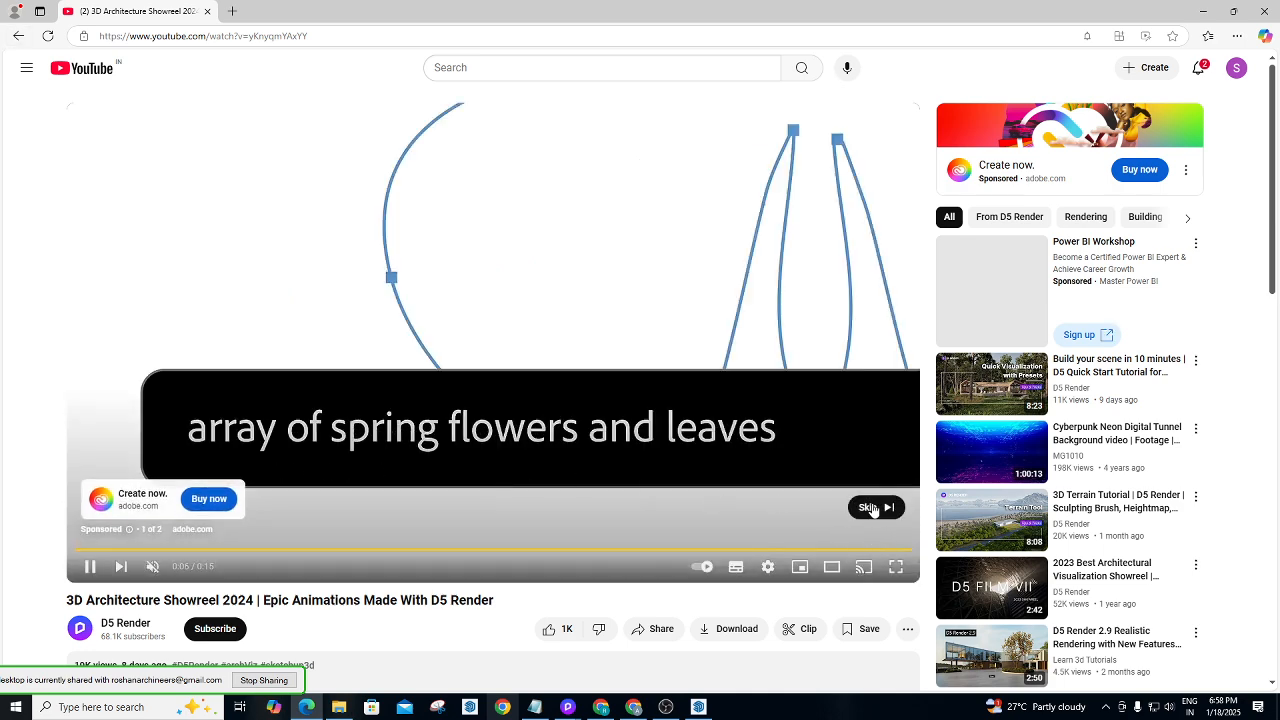
# Skip the ad before the 3D Architecture Showreel 2024 video, dismiss the YouTube Premium offer by keeping ads, and watch the showreel.
pyautogui.click(875, 506)
pyautogui.moveTo(614, 546); pyautogui.dragTo(232, 525)
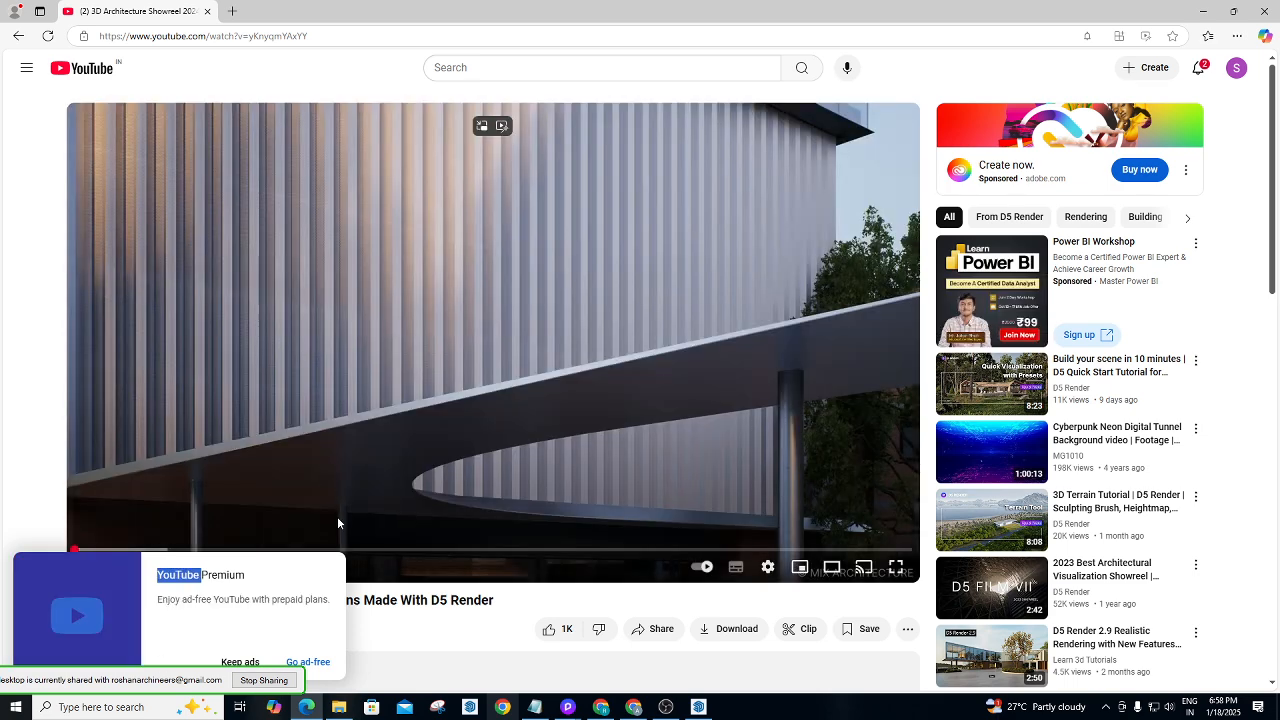
pyautogui.click(224, 470)
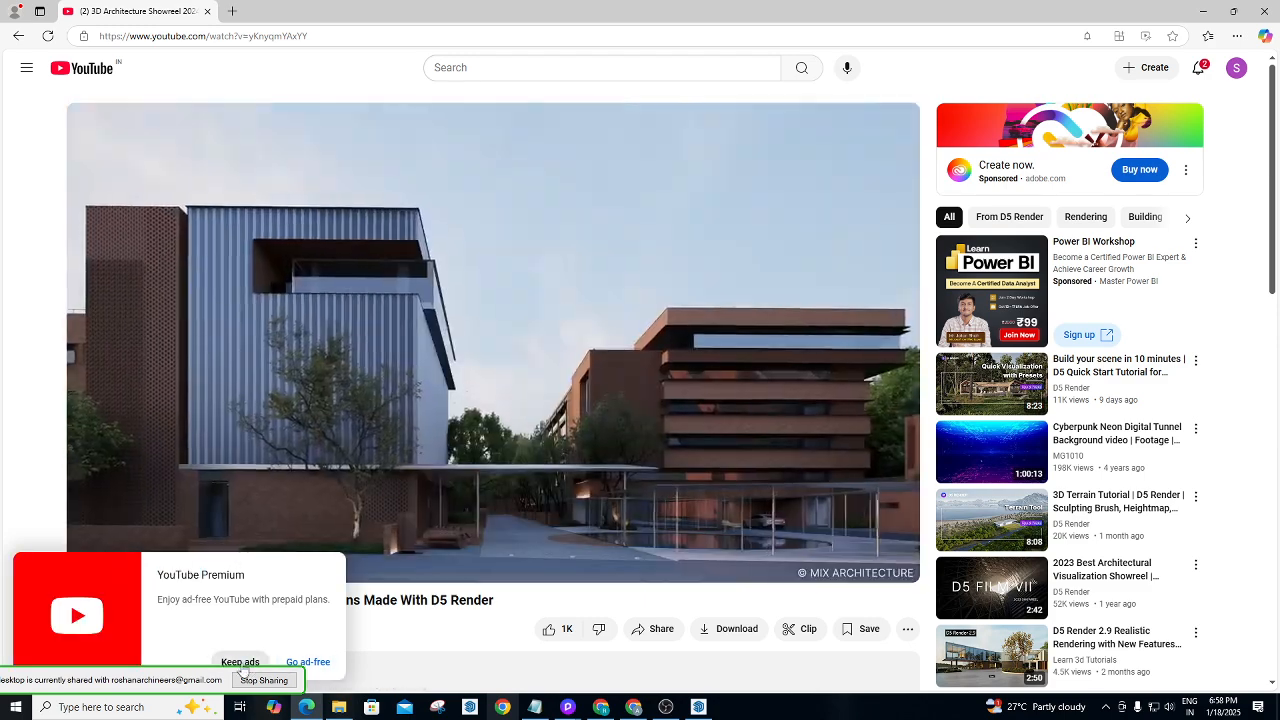
pyautogui.click(246, 662)
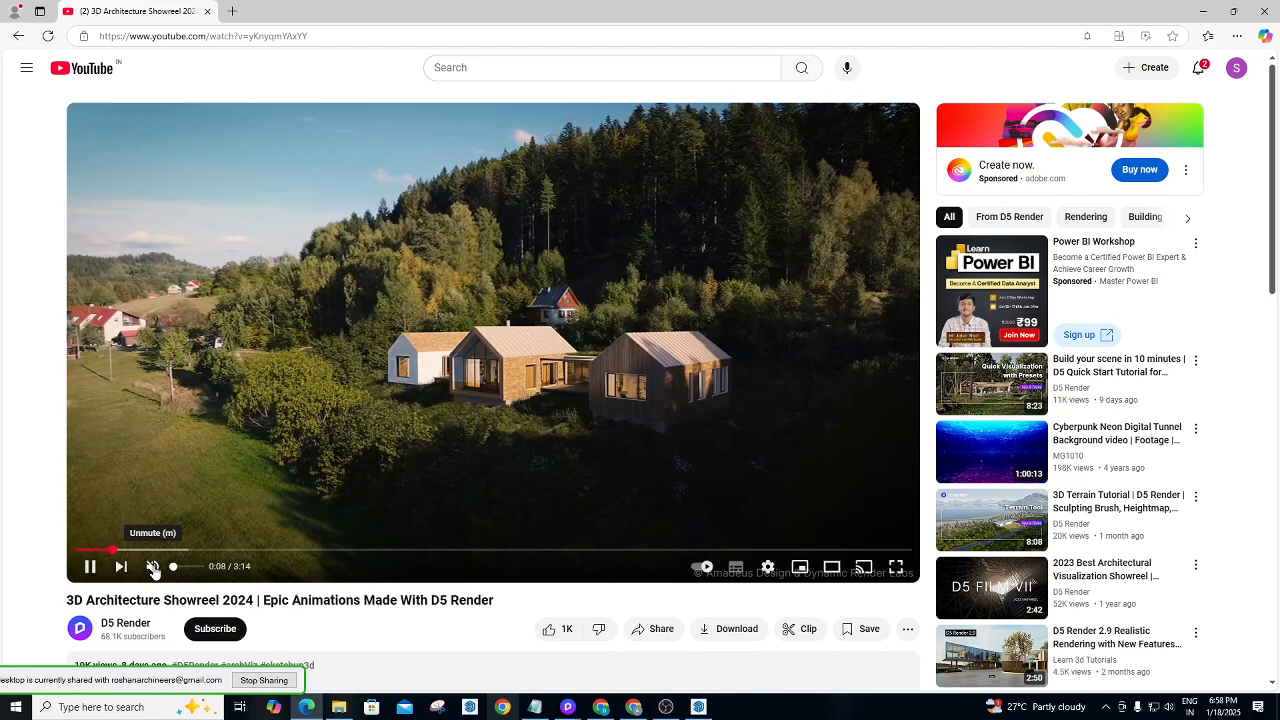
# Unmute the 3D Architecture Showreel 2024 video, replay an earlier part, pause and mute it, and resume watching.
pyautogui.click(153, 567)
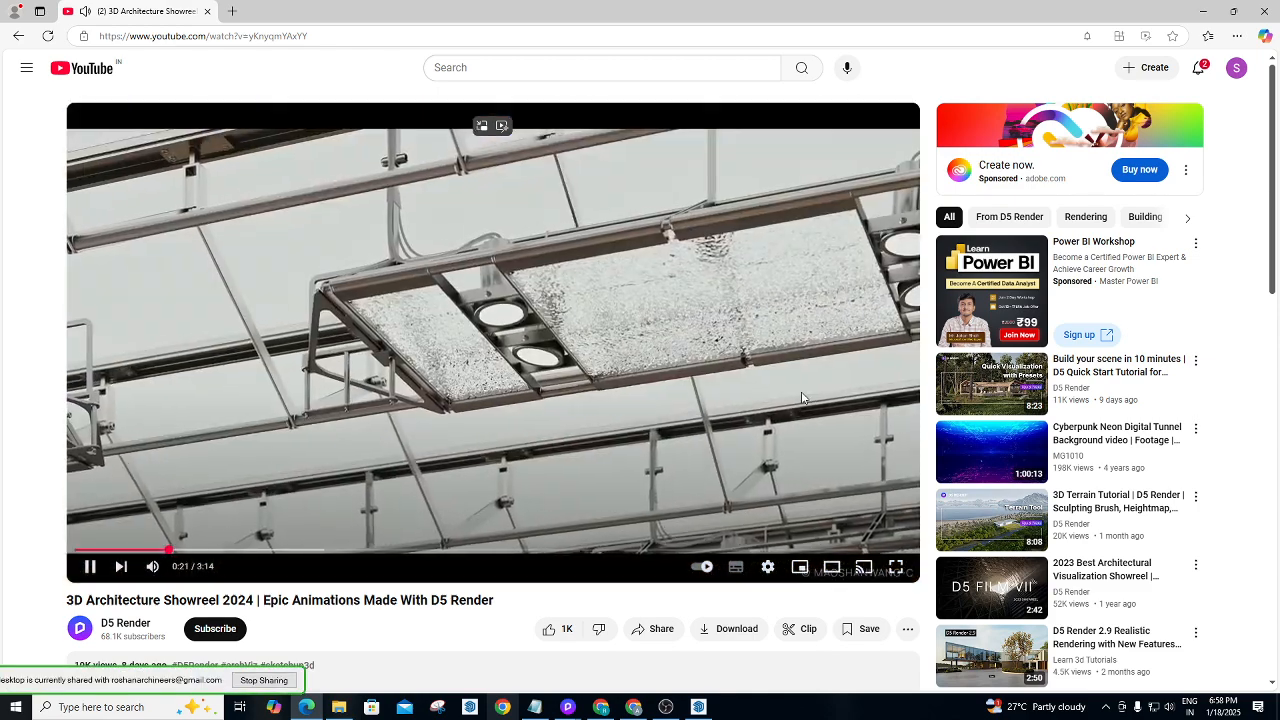
pyautogui.click(128, 551)
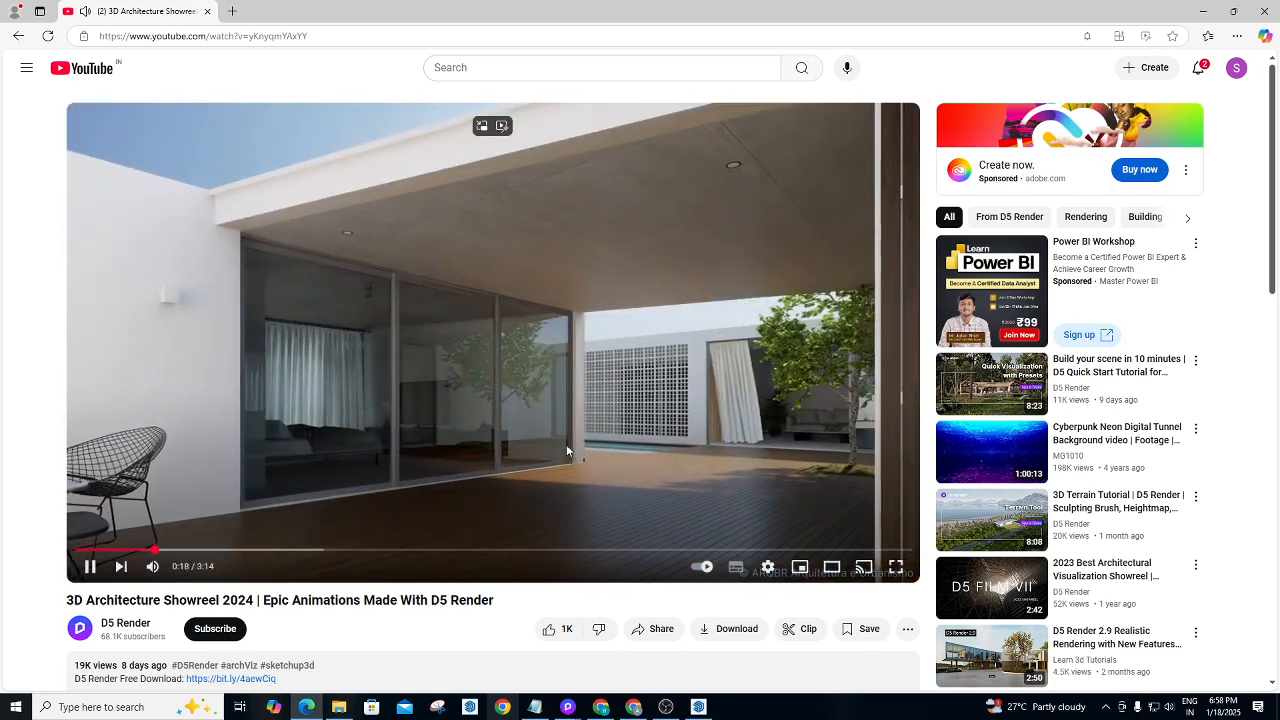
pyautogui.click(508, 430)
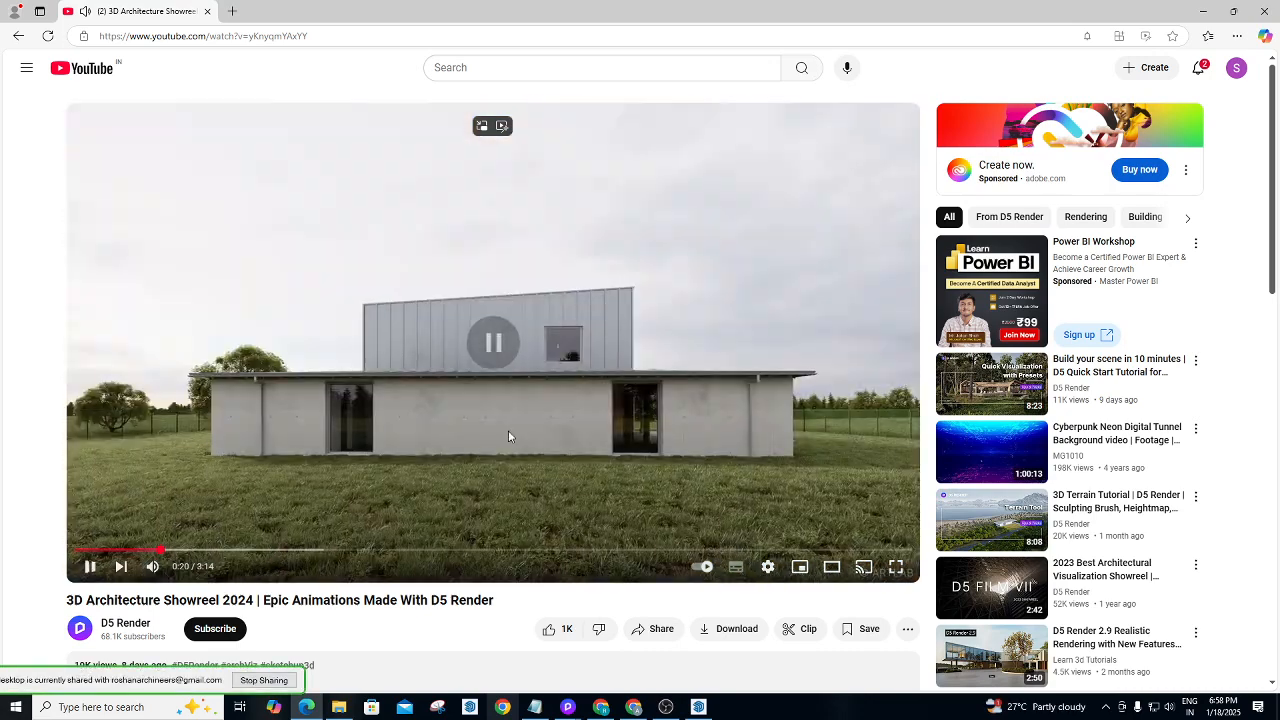
pyautogui.click(152, 566)
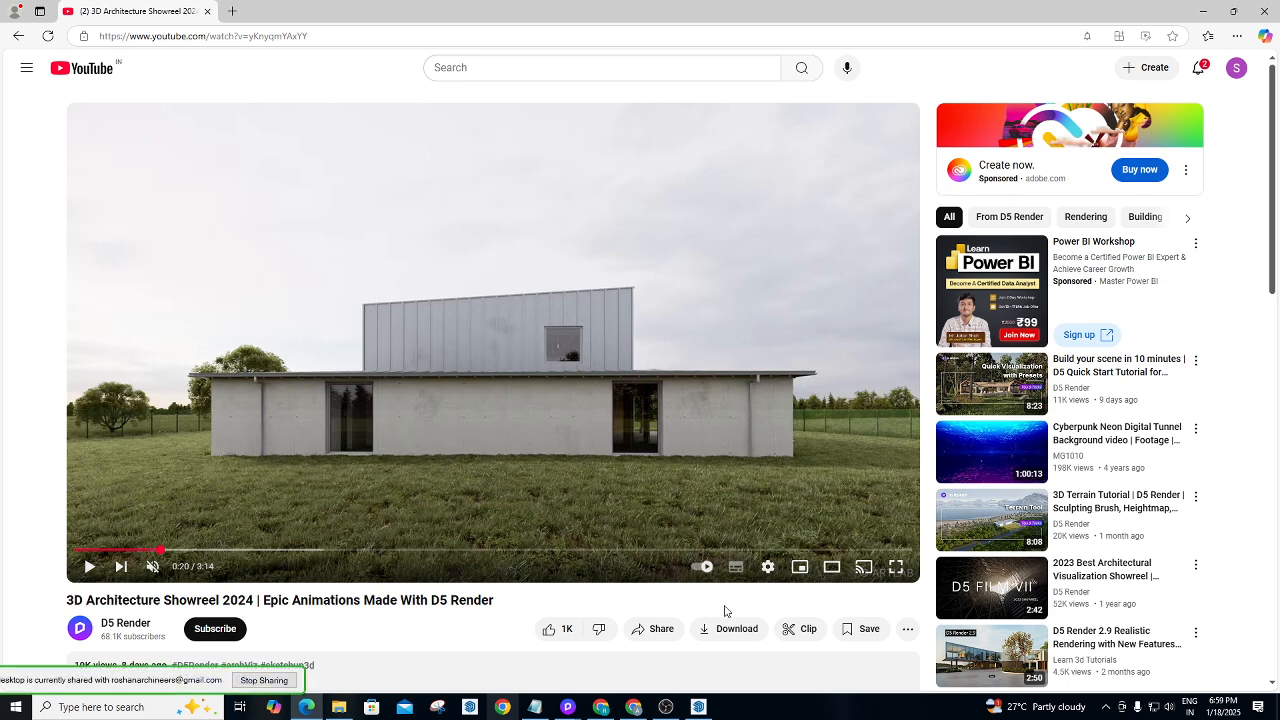
pyautogui.press('space')
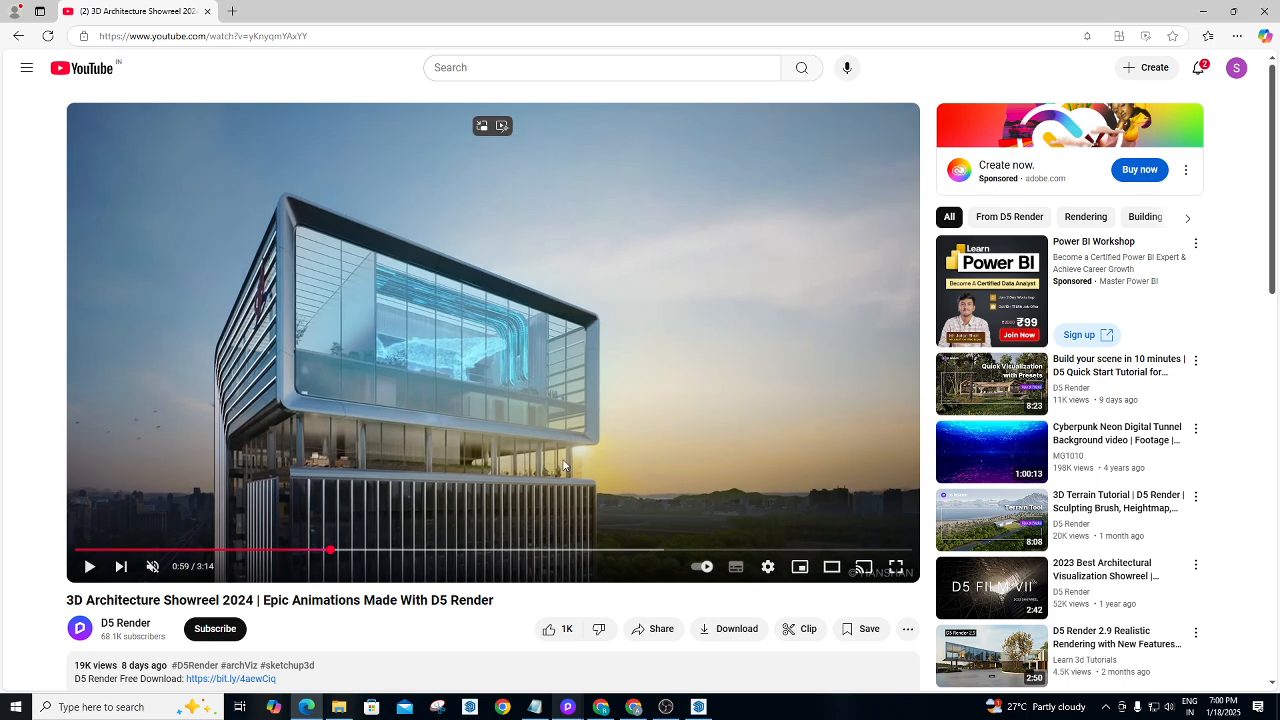
# Return to D5 Render, close the browser, open the recent PBR project and dismiss the Beginner's Guide.
pyautogui.moveTo(570, 710)
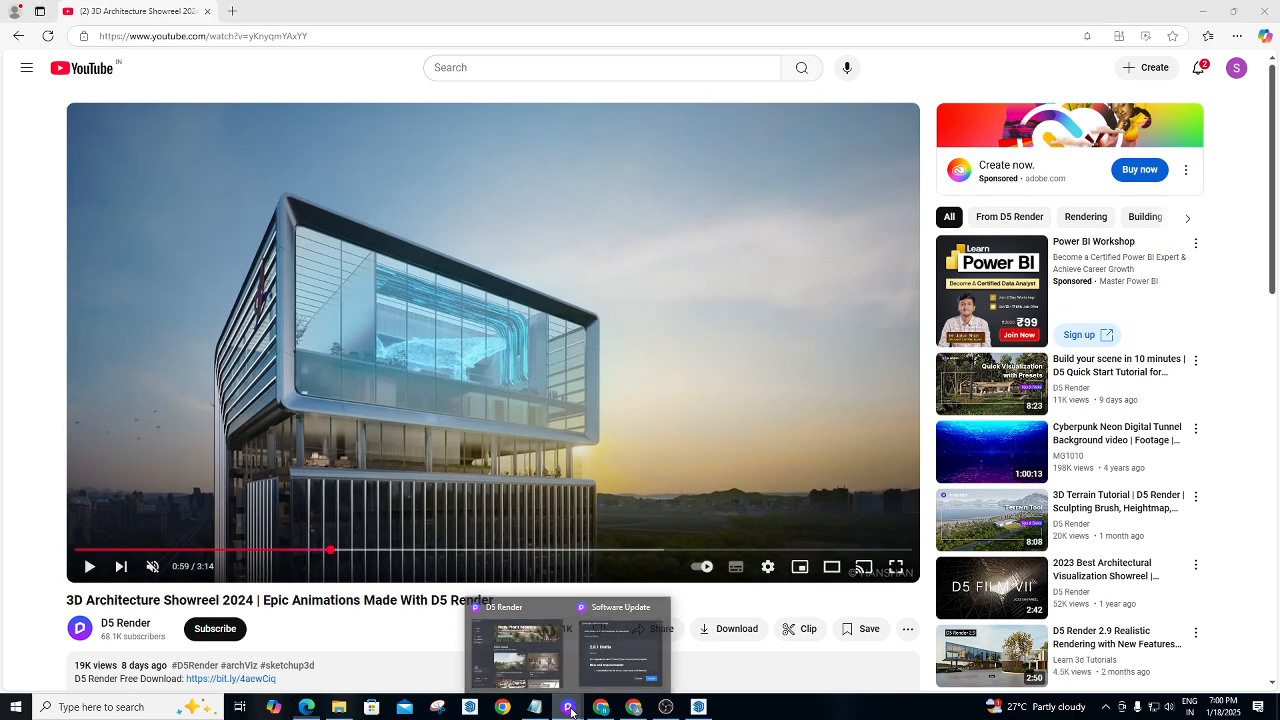
pyautogui.click(518, 665)
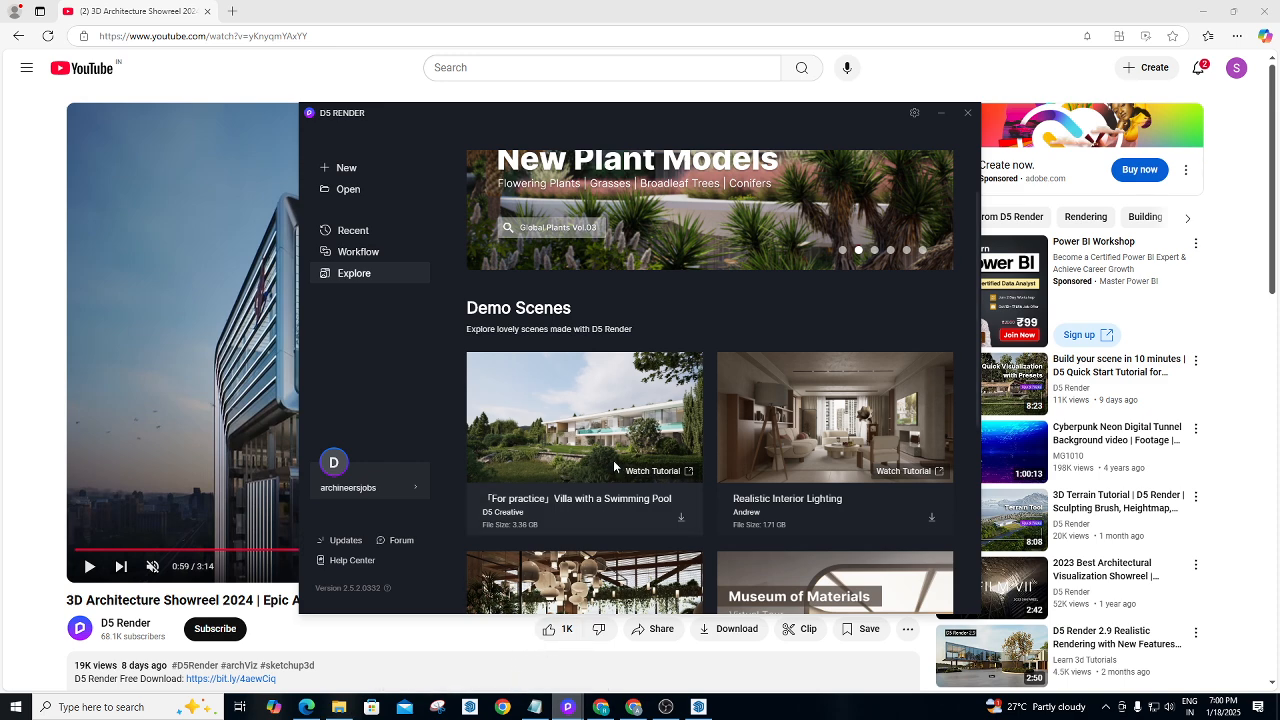
pyautogui.click(1263, 15)
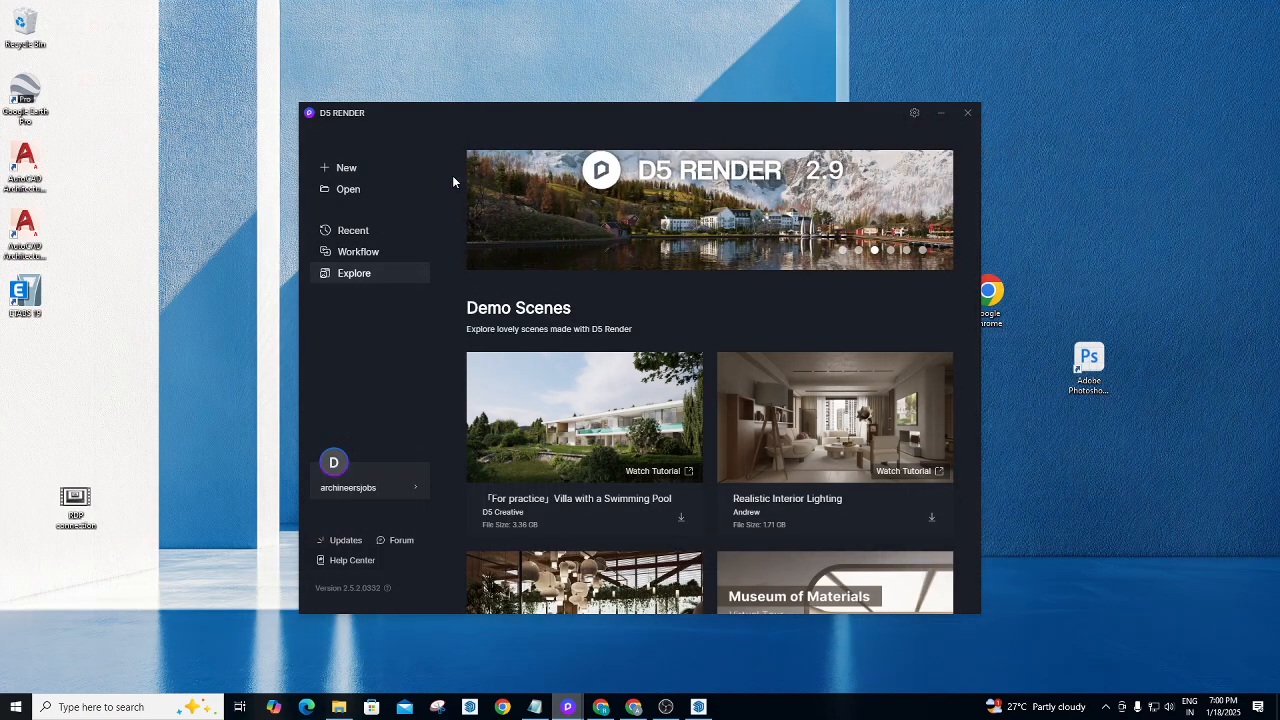
pyautogui.click(350, 233)
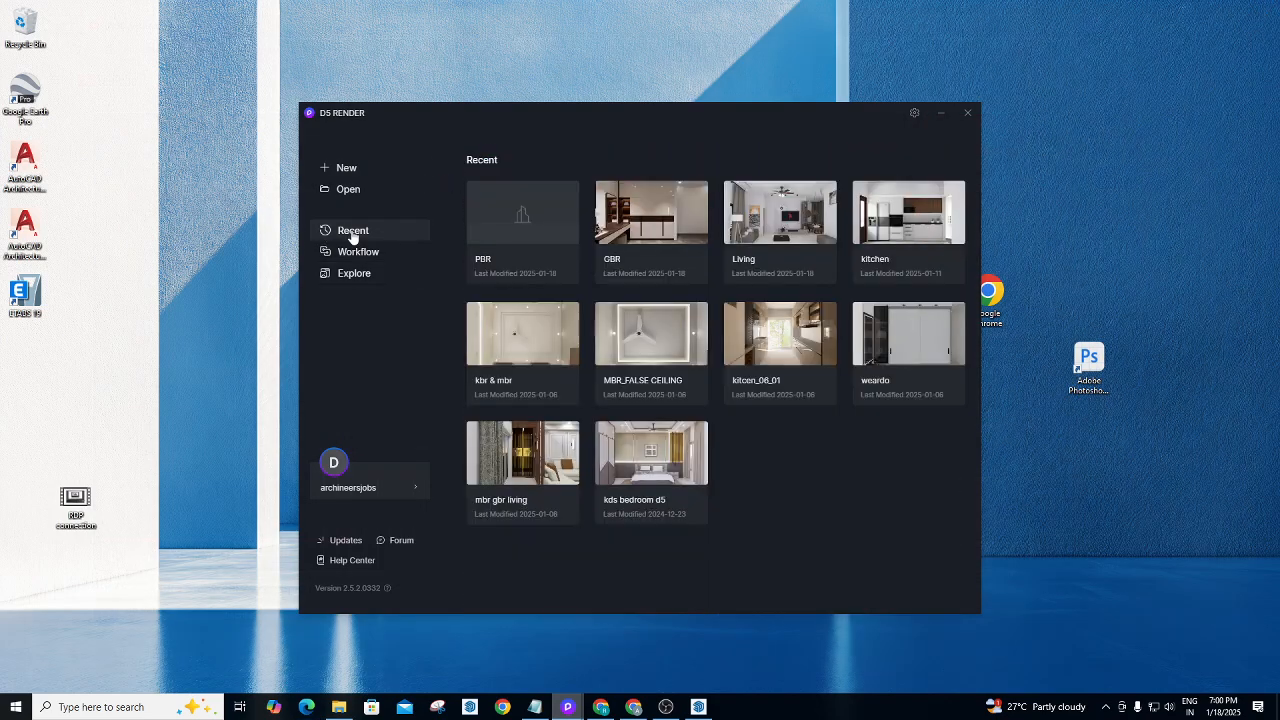
pyautogui.click(505, 222)
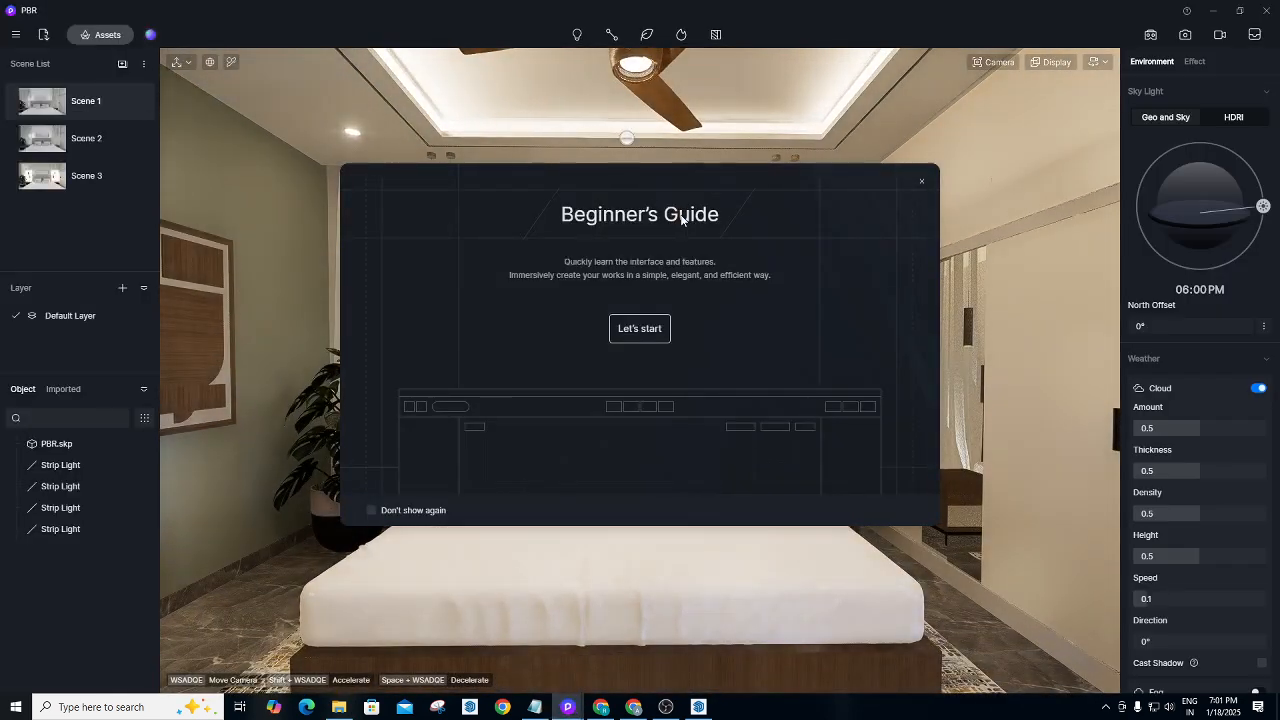
pyautogui.click(921, 184)
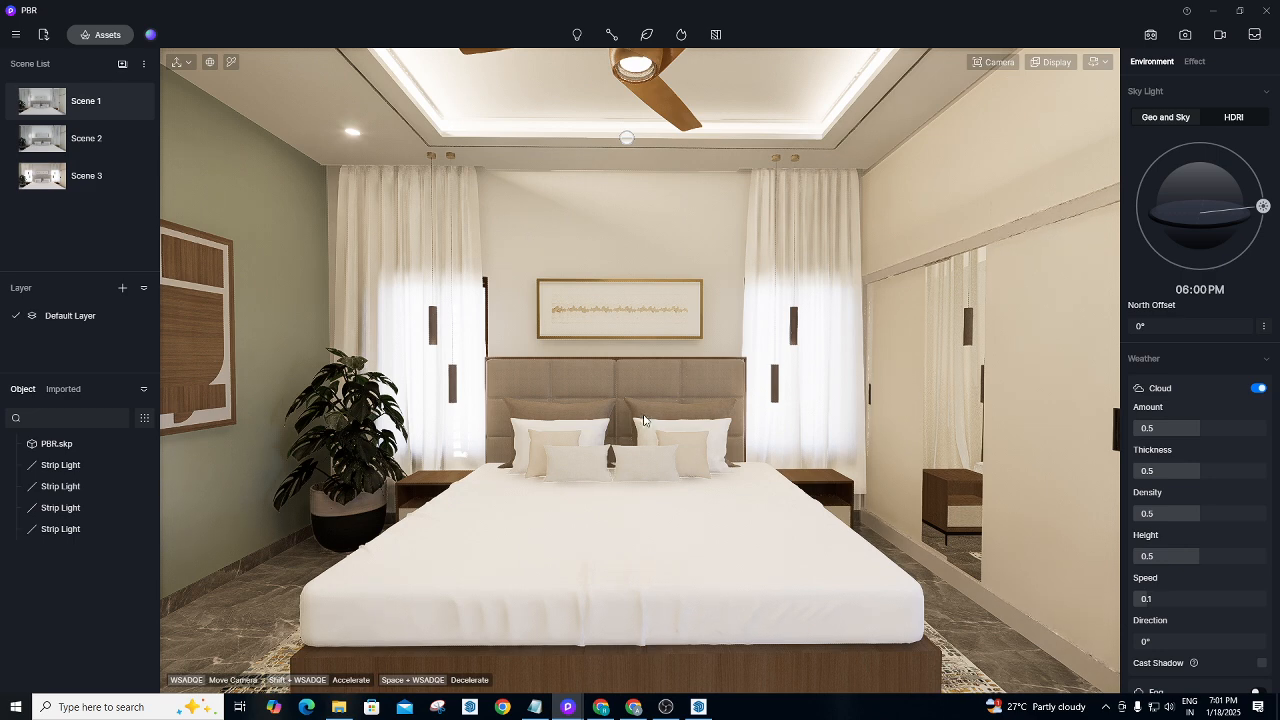
# In Scene 3, set the post-processing white balance to 5034 and the exposure to 0.45.
pyautogui.click(84, 177)
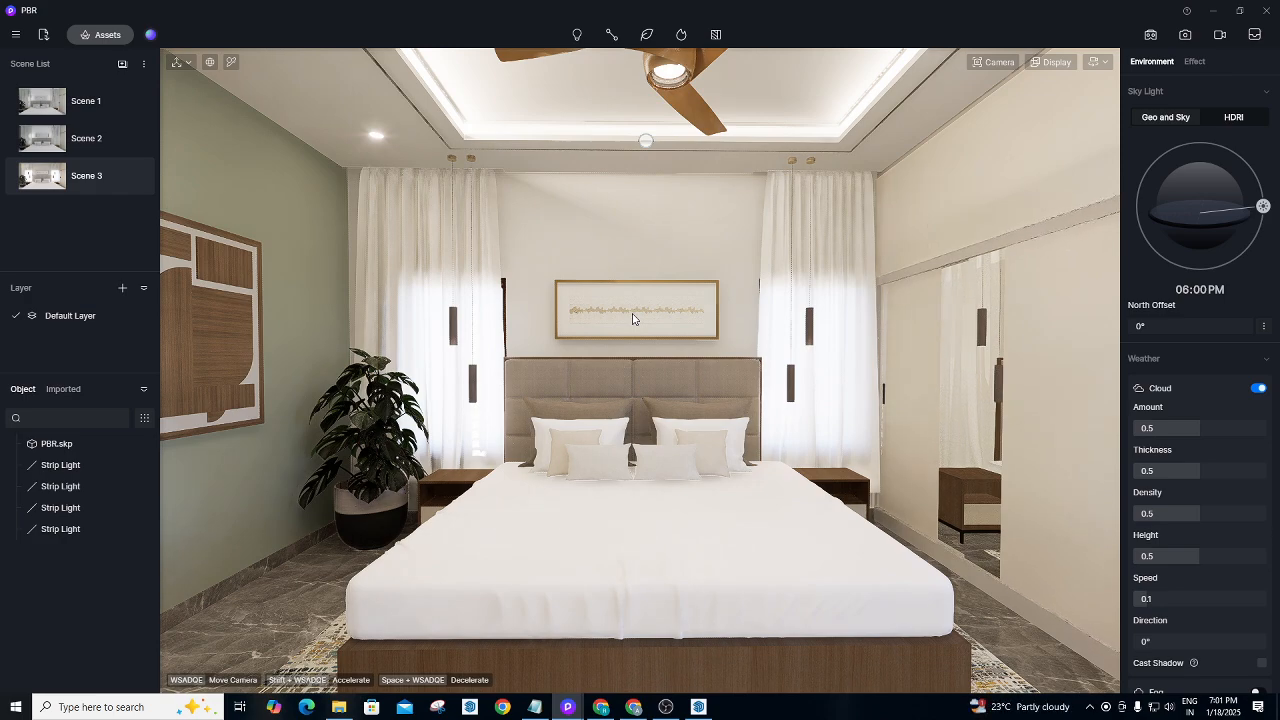
pyautogui.click(1193, 61)
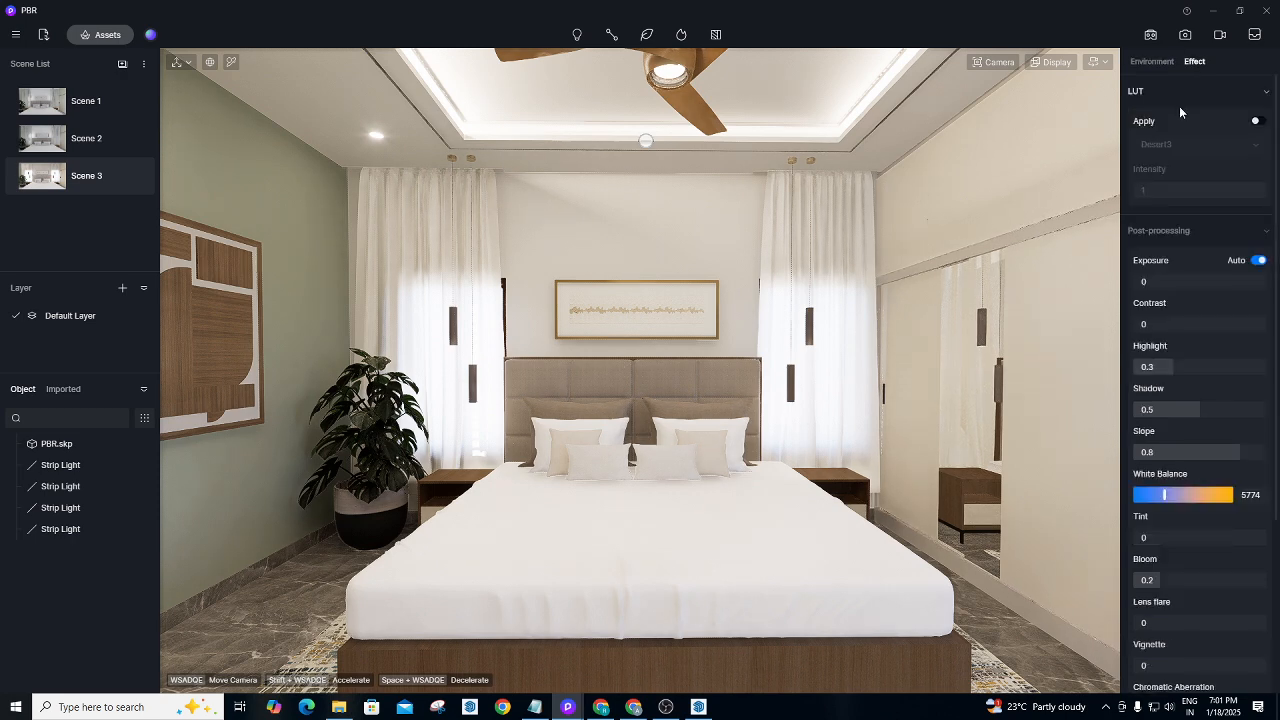
pyautogui.moveTo(1166, 495); pyautogui.dragTo(1162, 495)
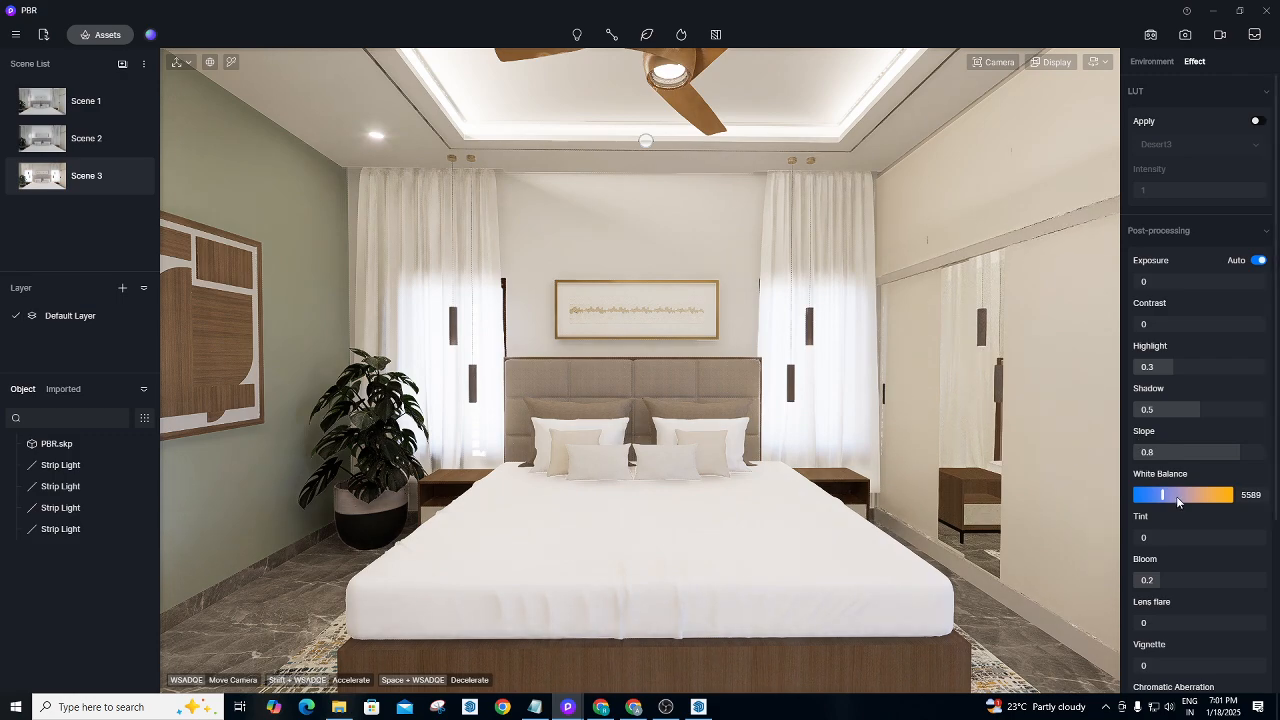
pyautogui.moveTo(1163, 494); pyautogui.dragTo(1153, 494)
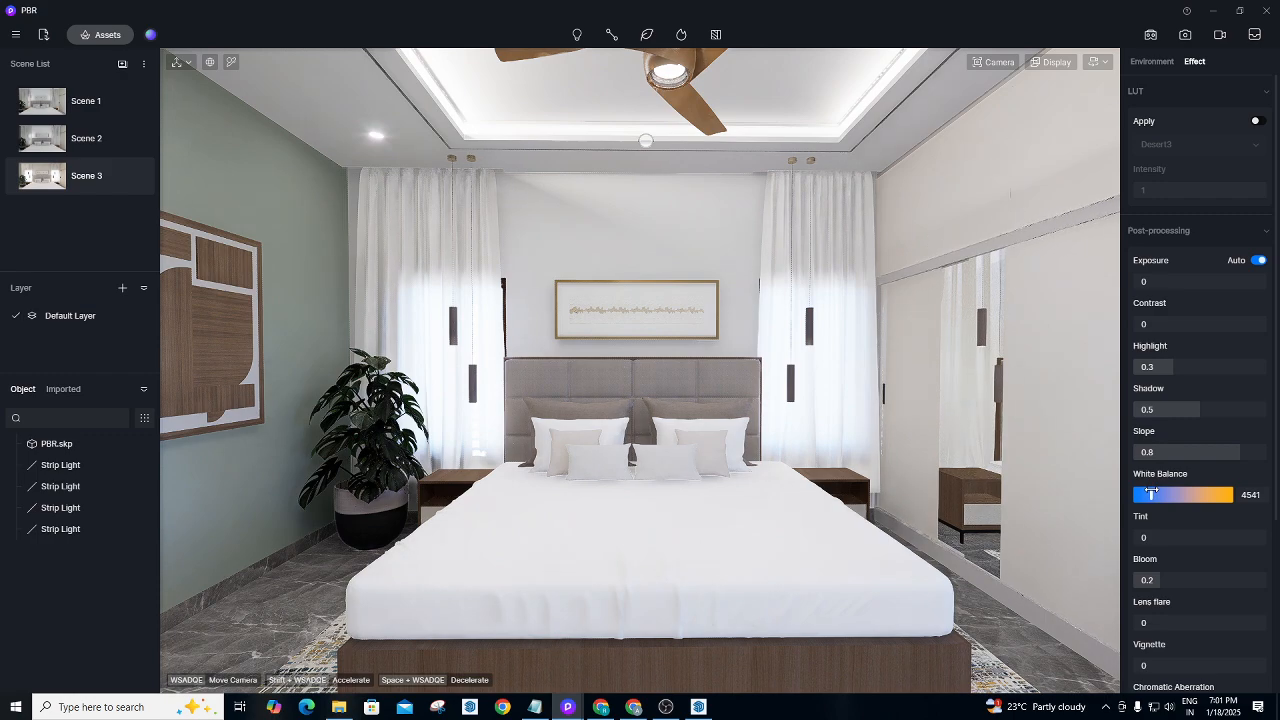
pyautogui.moveTo(1152, 494); pyautogui.dragTo(1154, 494)
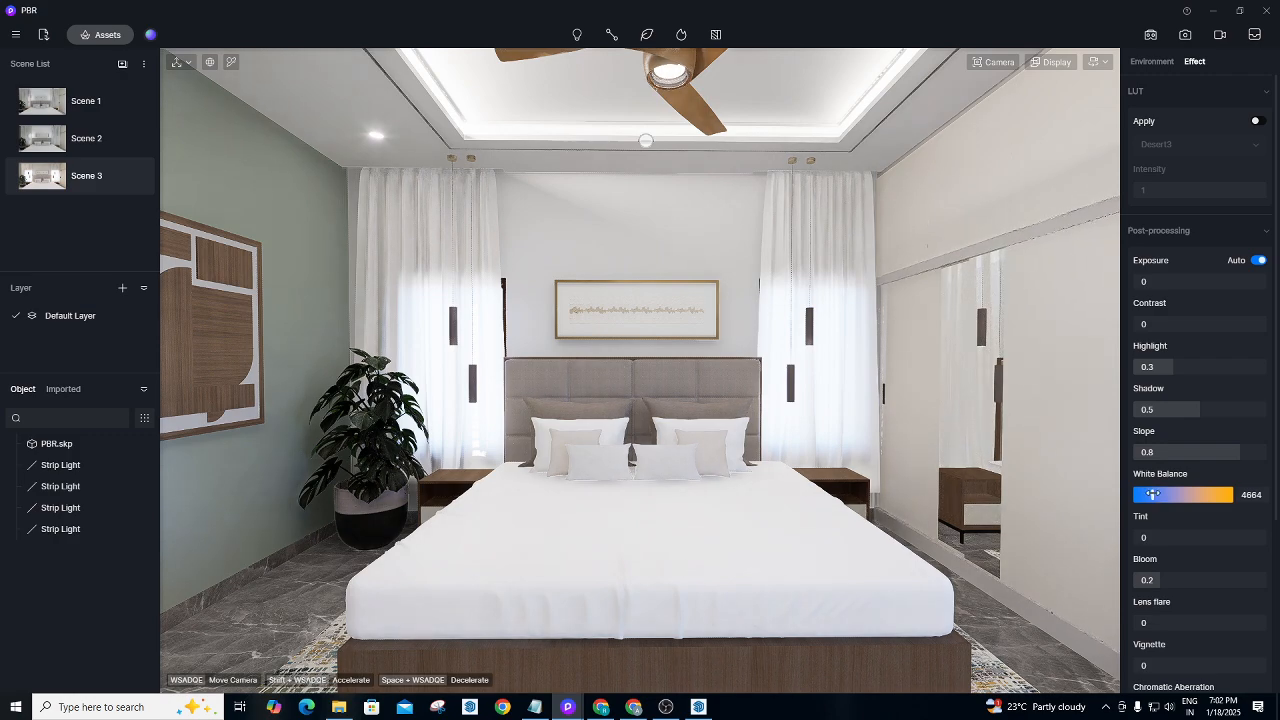
pyautogui.moveTo(1153, 494); pyautogui.dragTo(1157, 494)
pyautogui.click(1151, 61)
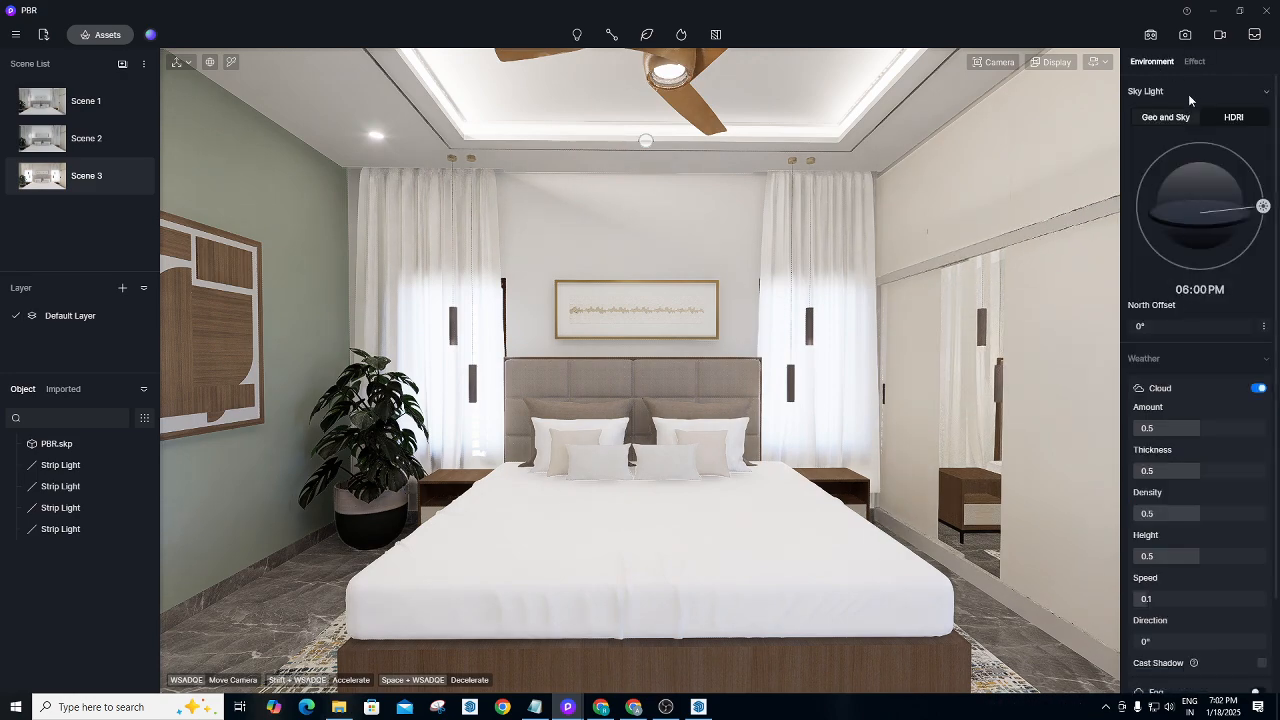
pyautogui.click(1200, 62)
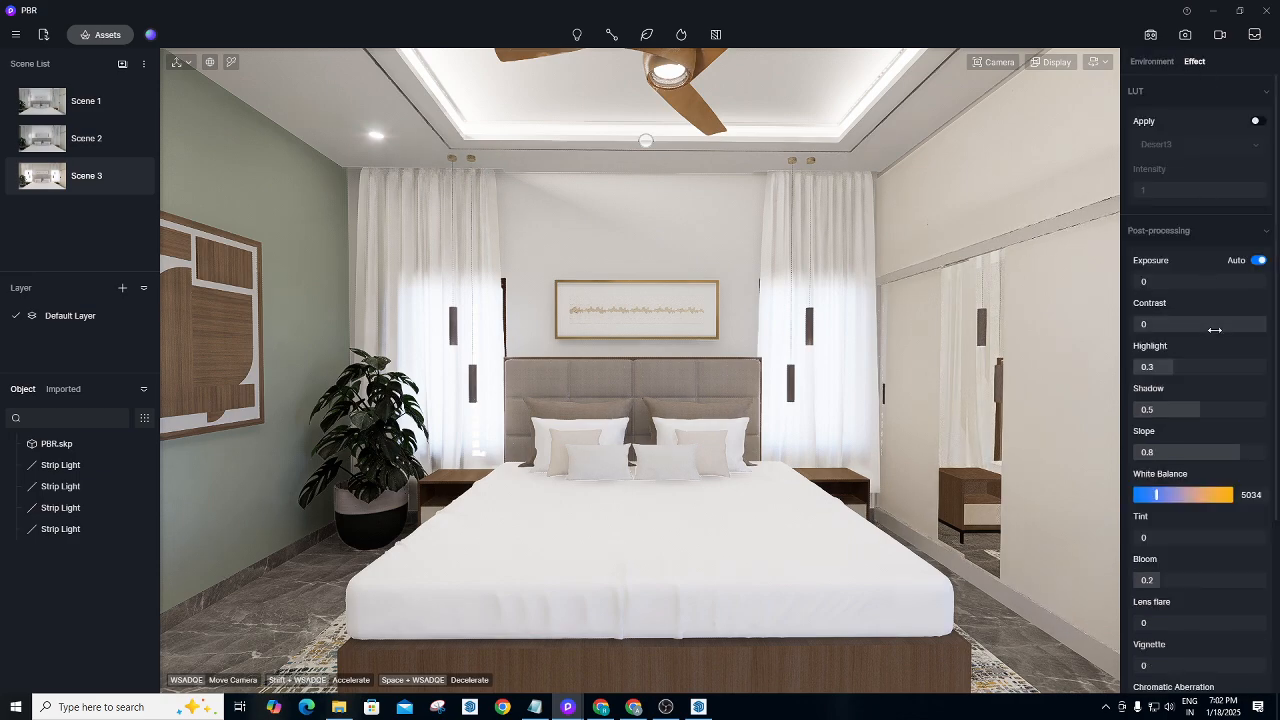
pyautogui.moveTo(1197, 281); pyautogui.dragTo(1231, 280)
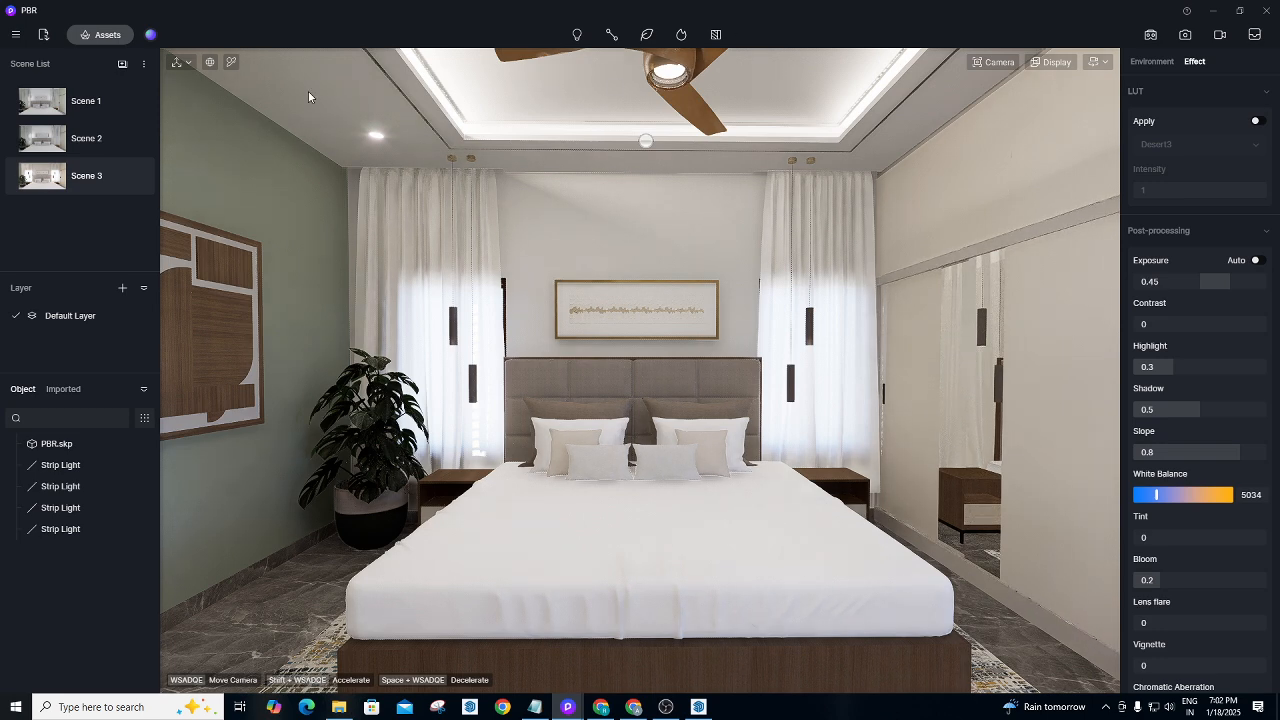
# Pick the white trim material at the wardrobe's base and raise its base colour's HSV value to 100.
pyautogui.click(231, 63)
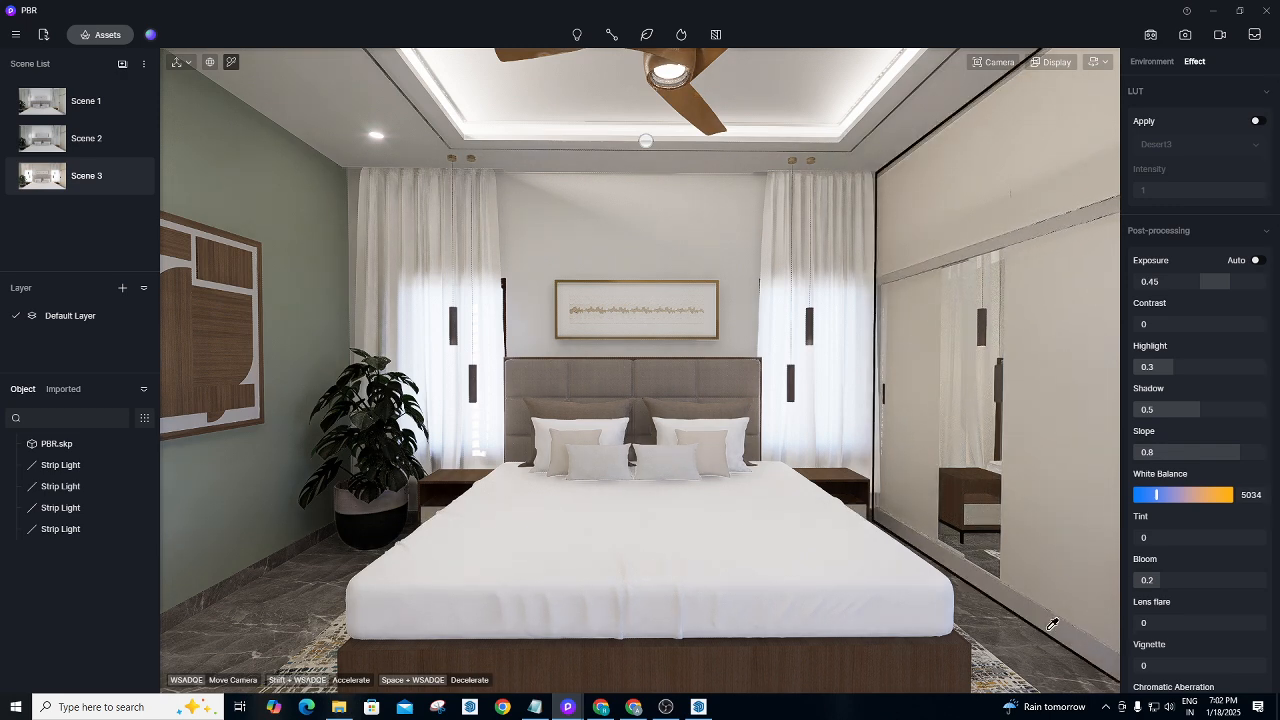
pyautogui.click(1052, 625)
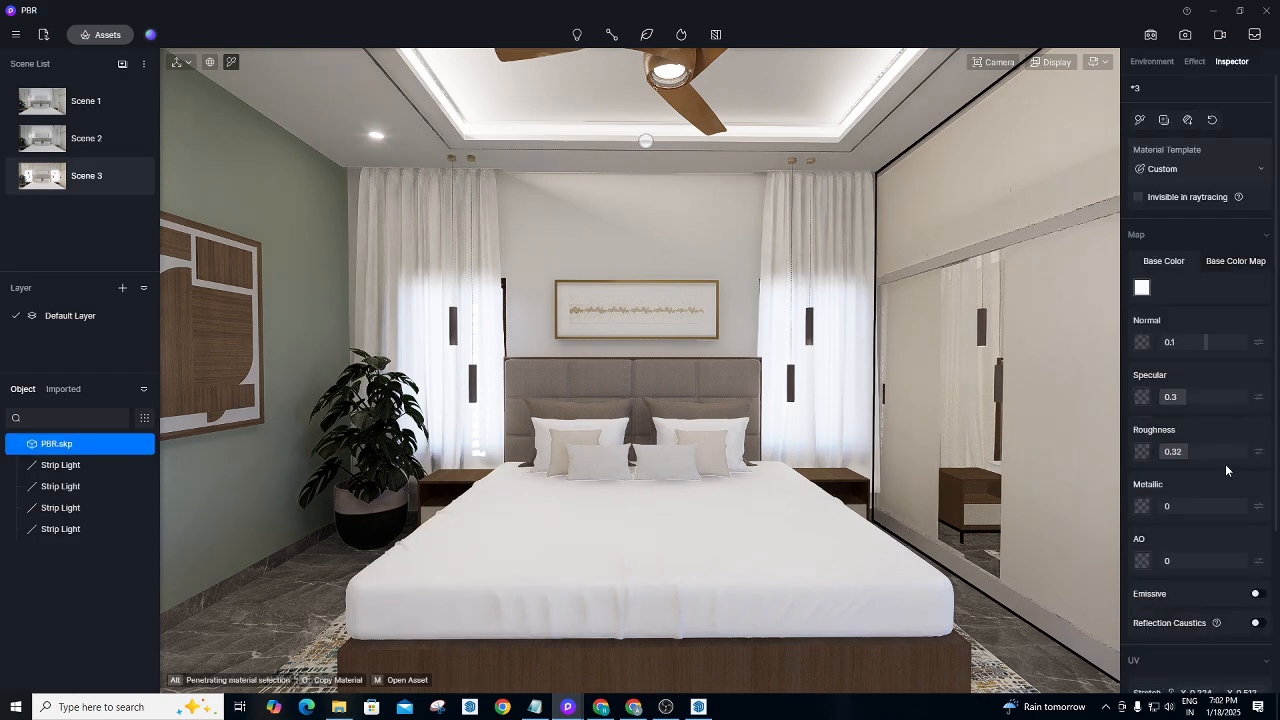
pyautogui.click(1141, 288)
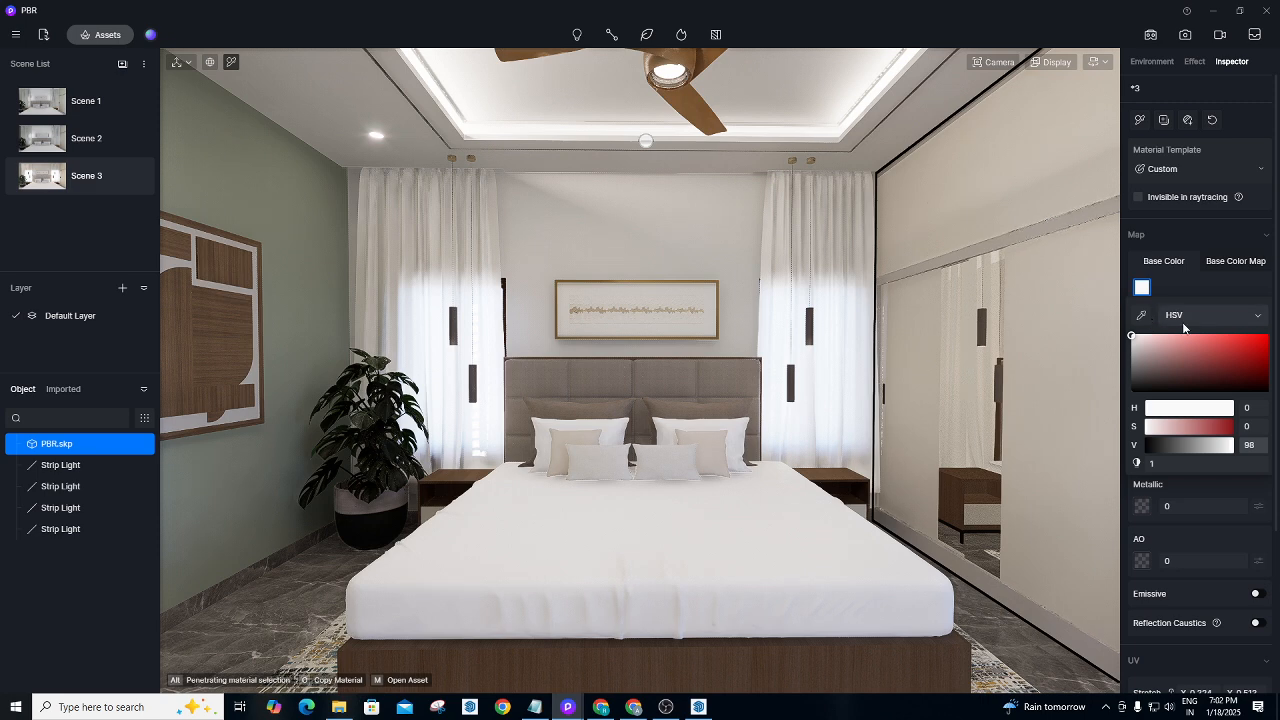
pyautogui.moveTo(1131, 337)
pyautogui.mouseDown()
pyautogui.moveTo(1131, 350)
pyautogui.moveTo(1131, 335)
pyautogui.mouseUp()
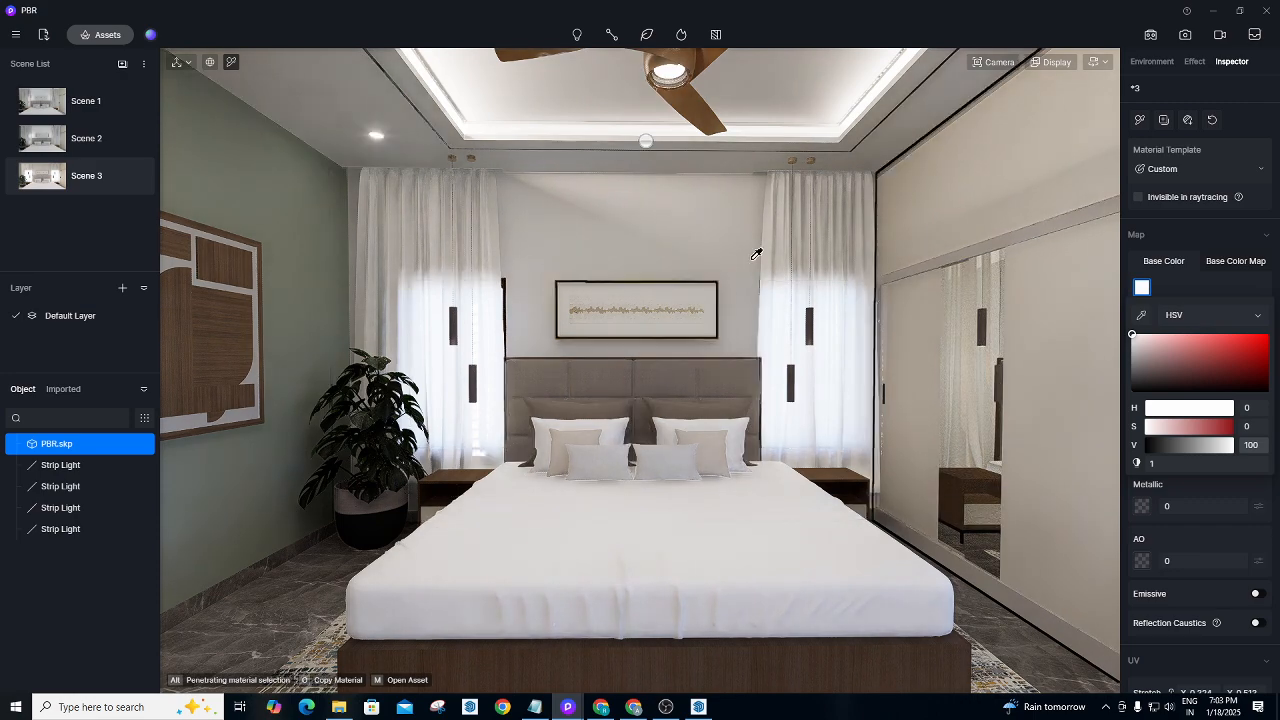
# Start a still-image render of Scene 3 at the 2k preset size in PNG format.
pyautogui.click(1184, 35)
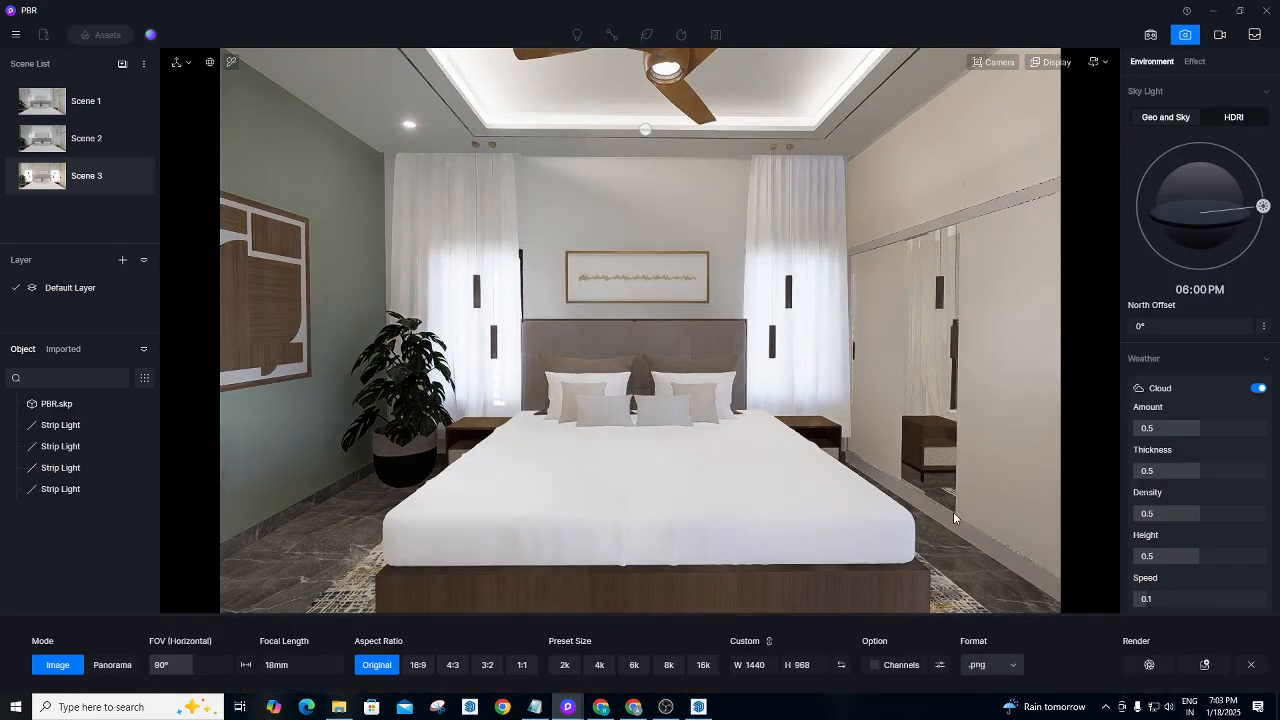
pyautogui.click(564, 665)
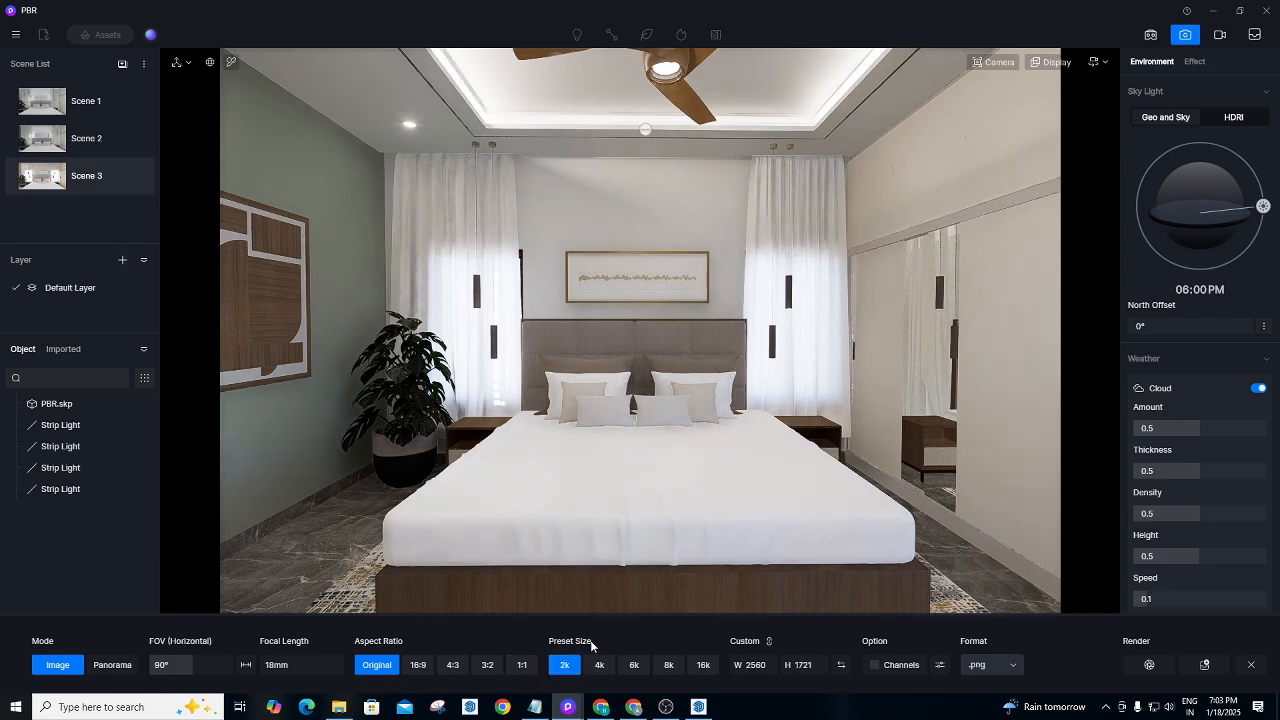
pyautogui.click(1149, 665)
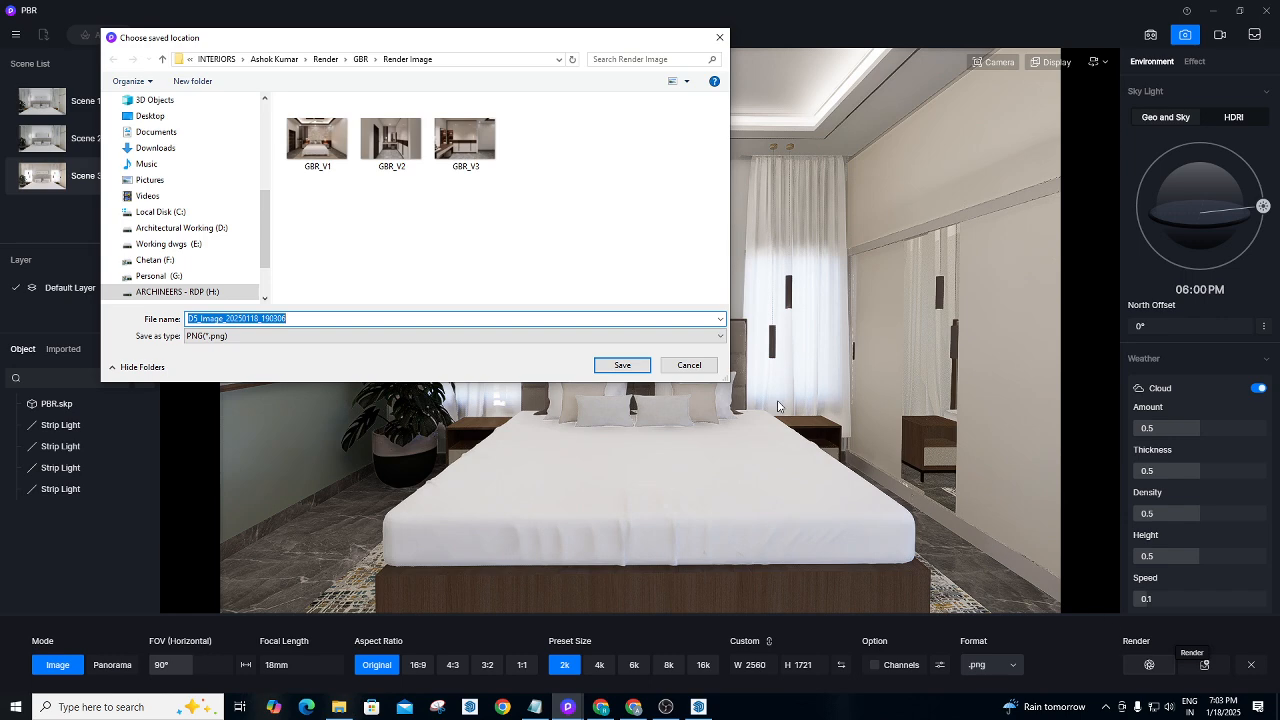
# Browse from the GBR output folder to the project's Render > PBR folder as the save location.
pyautogui.click(326, 59)
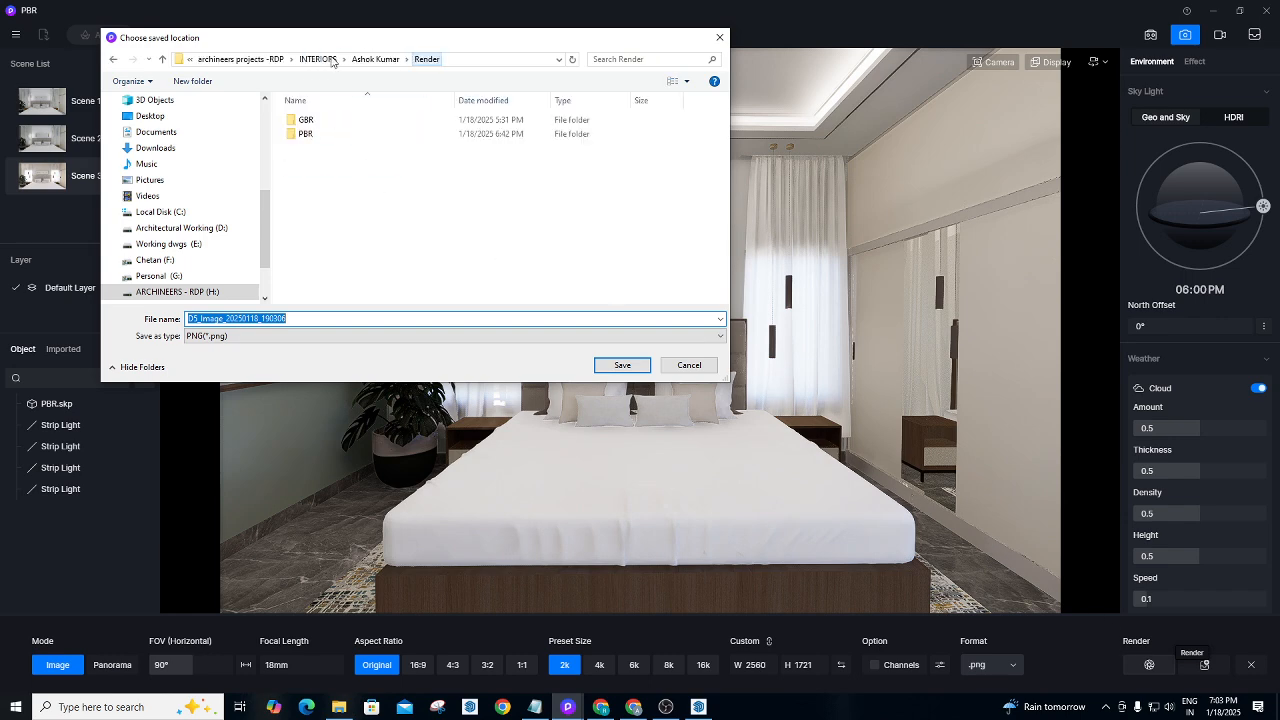
pyautogui.doubleClick(380, 134)
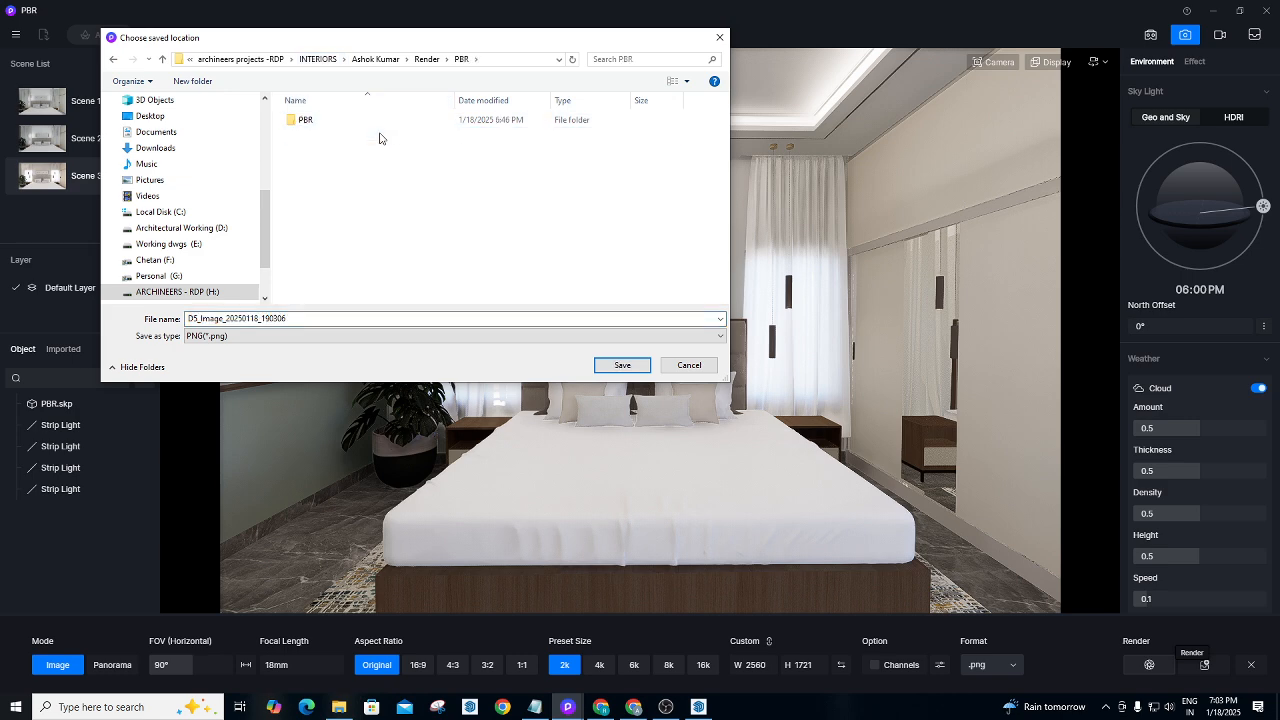
pyautogui.doubleClick(360, 121)
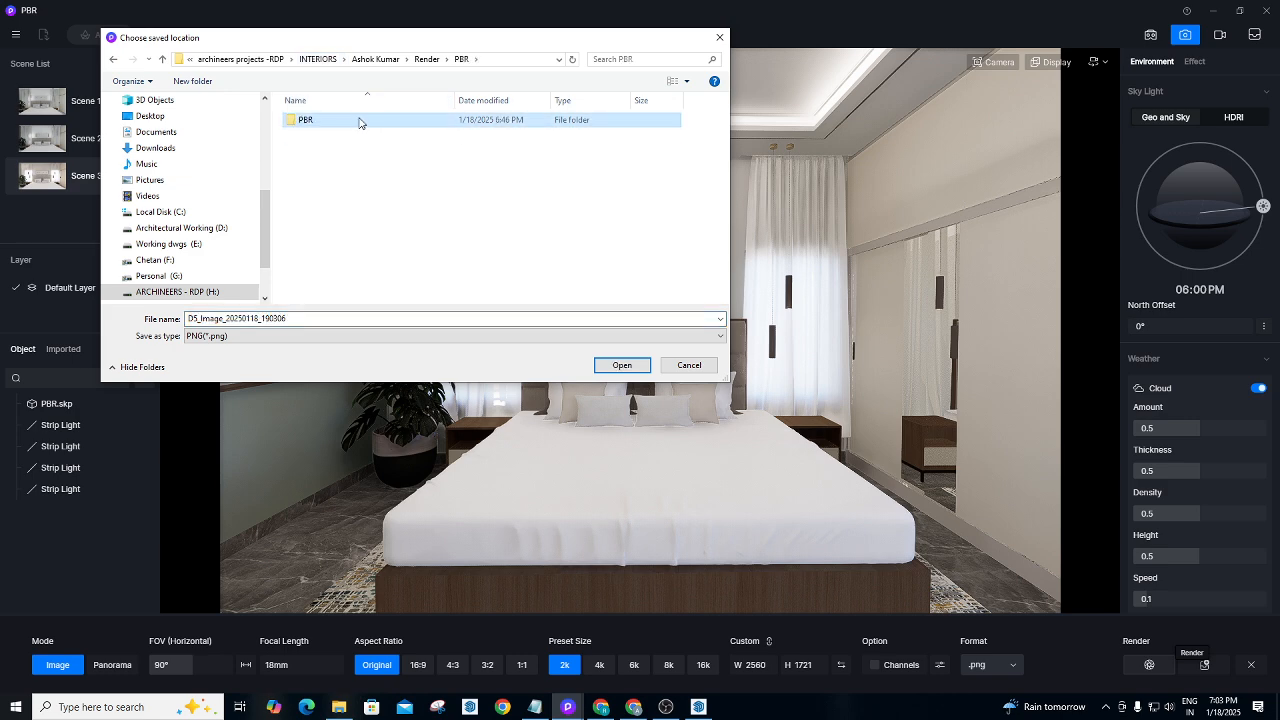
pyautogui.click(113, 60)
pyautogui.click(113, 60)
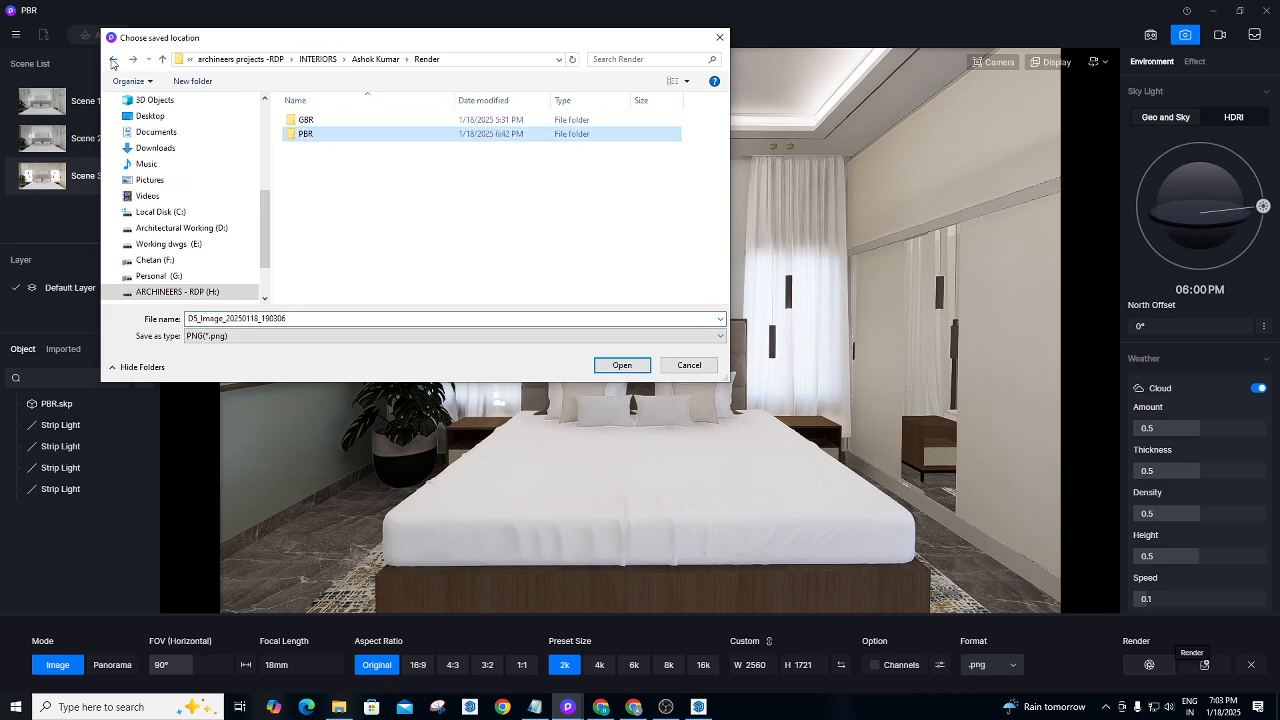
pyautogui.doubleClick(313, 135)
# Create a folder named Render Image inside the PBR folder and open it.
pyautogui.rightClick(316, 152)
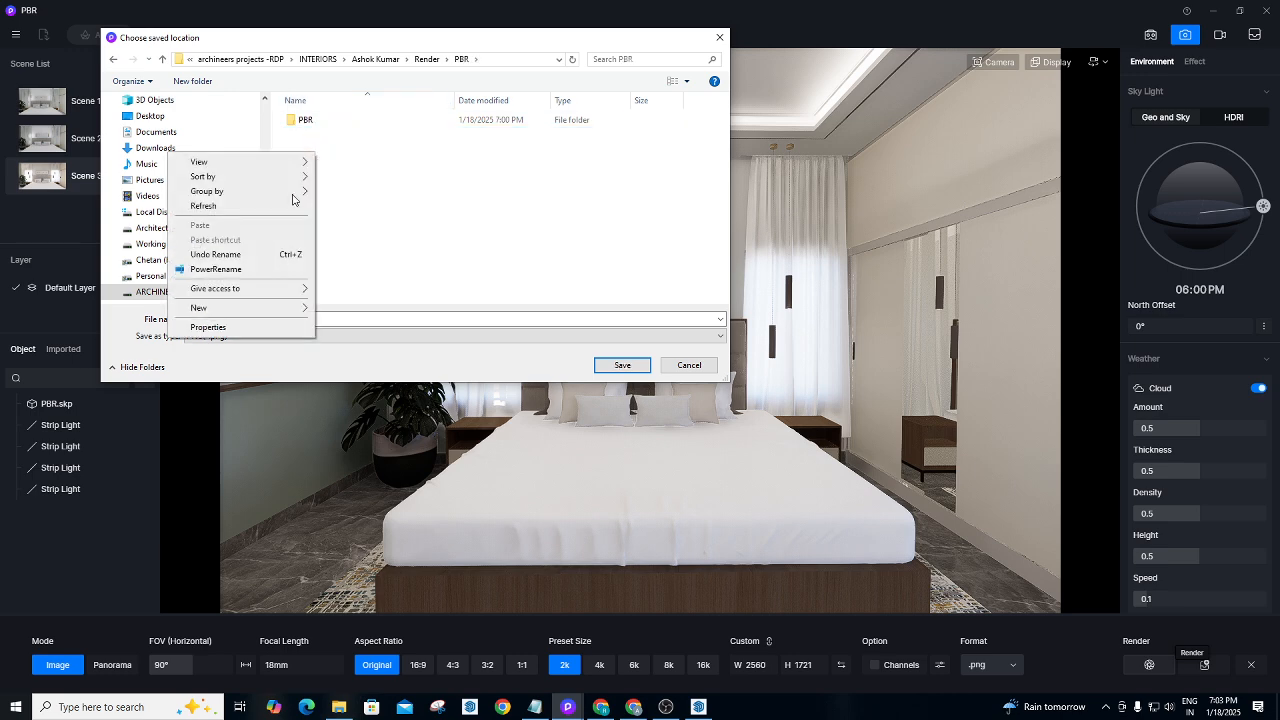
pyautogui.moveTo(205, 307)
pyautogui.click(345, 310)
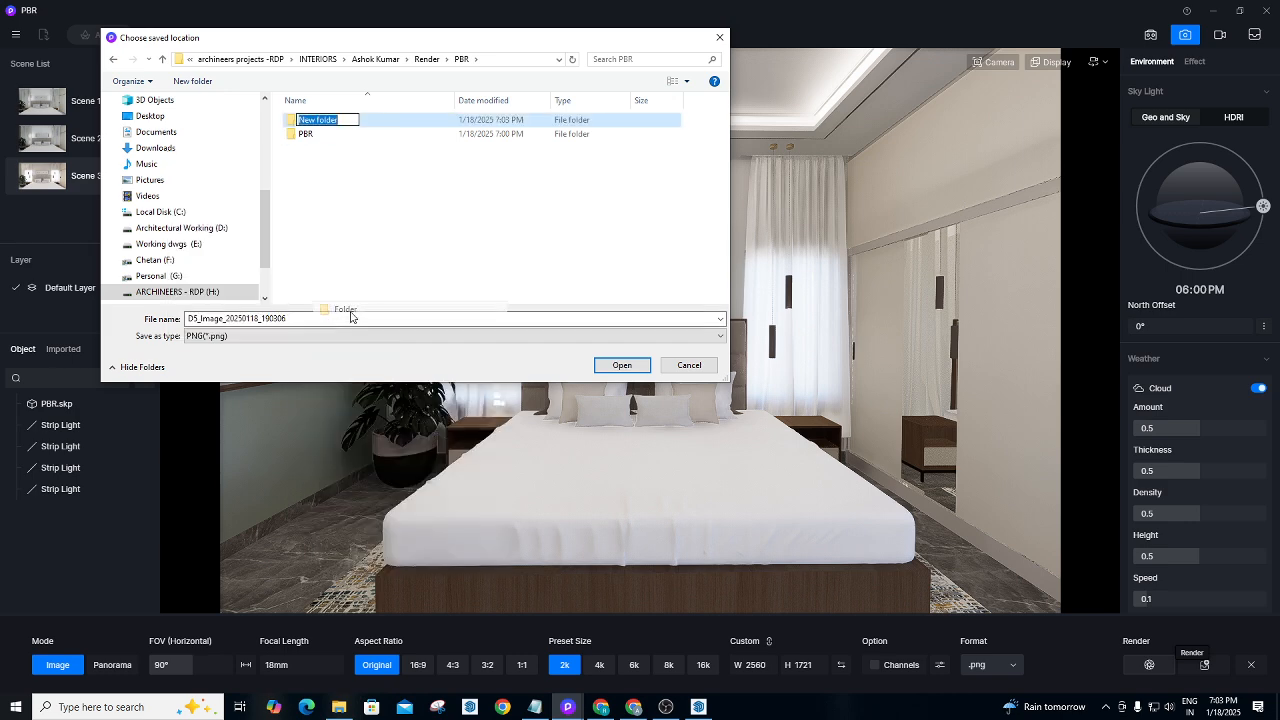
pyautogui.press('BackSpace')
pyautogui.write('R')
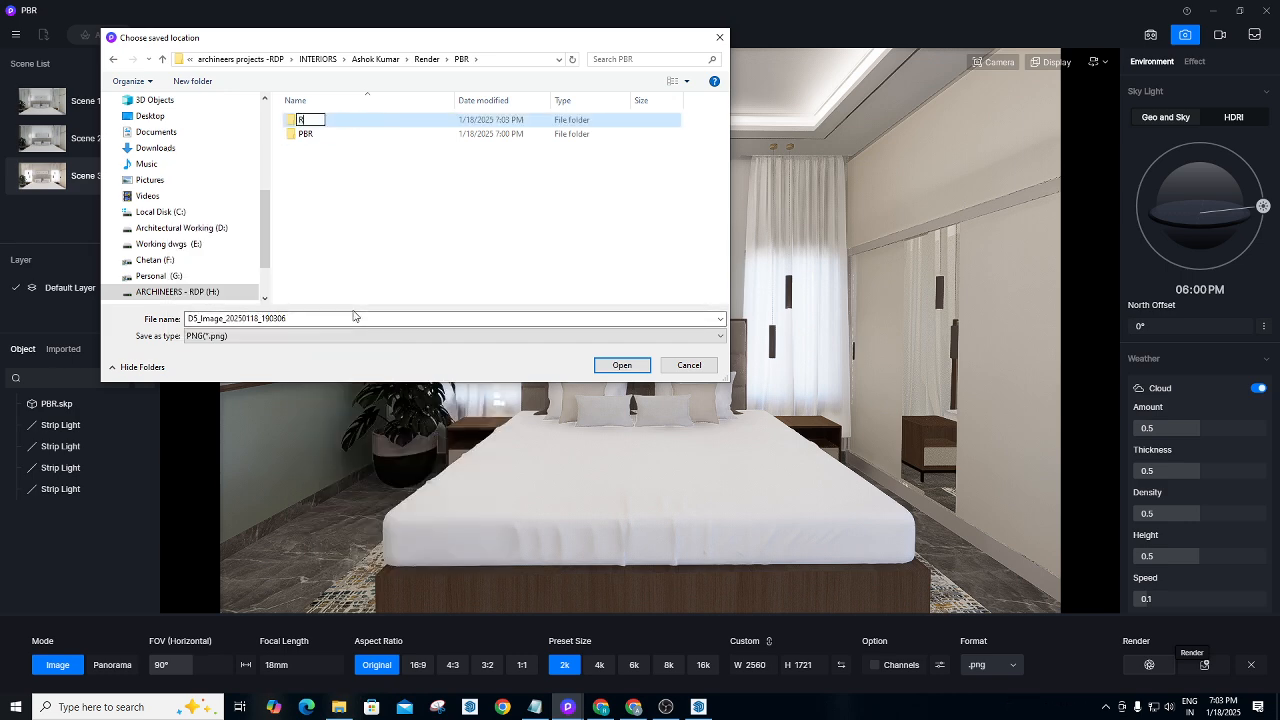
pyautogui.write('ender Image')
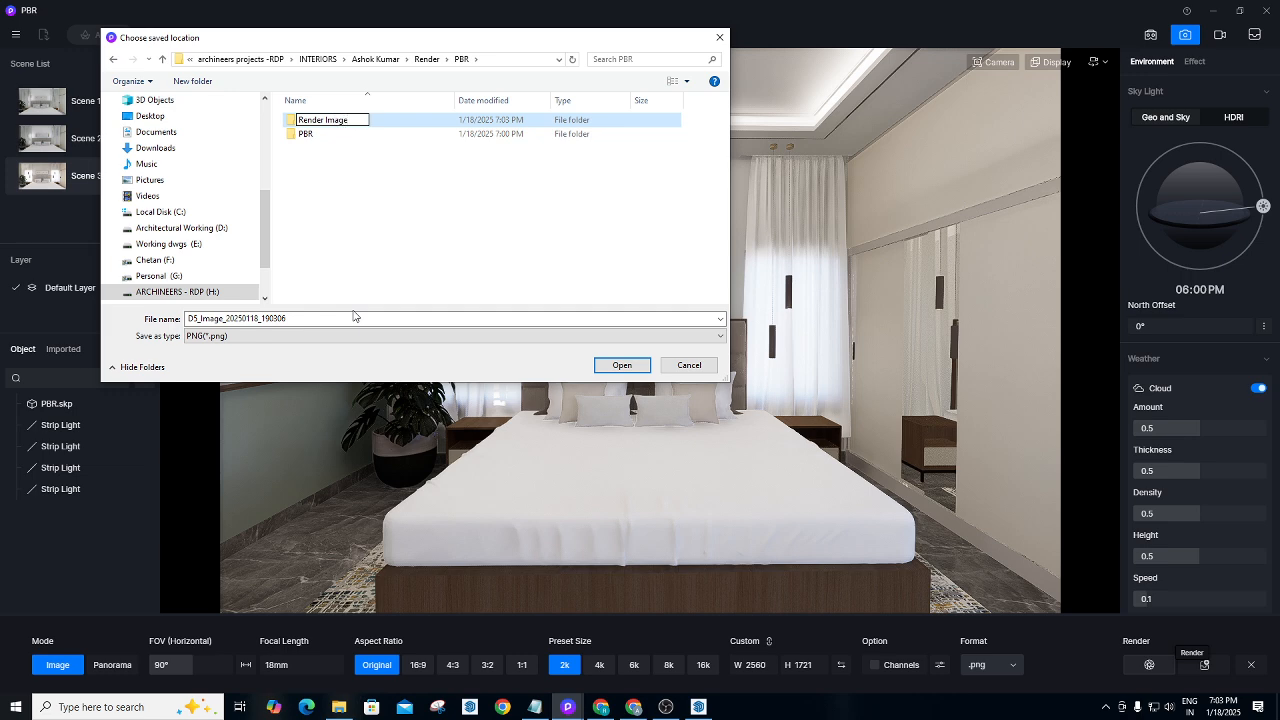
pyautogui.click(403, 121)
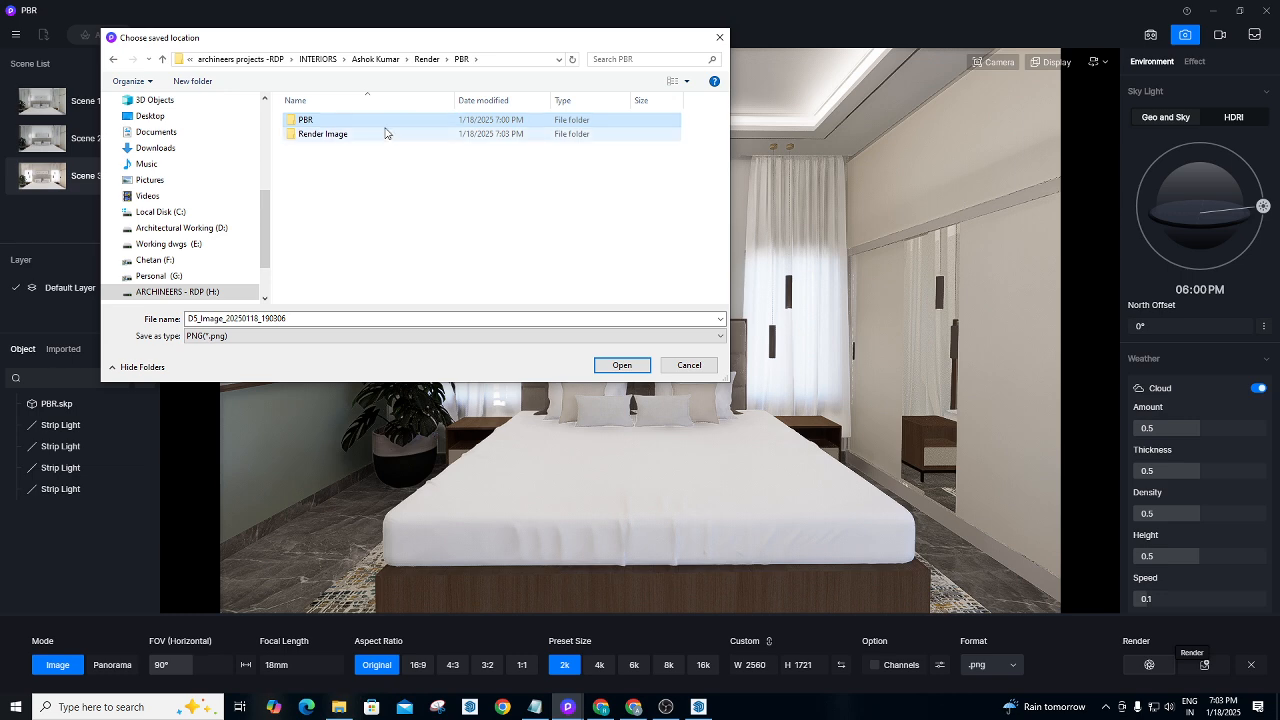
pyautogui.doubleClick(385, 134)
# Replace the default image file name with one ending in _v1, render the image into this folder and dismiss the finished render dialog.
pyautogui.doubleClick(320, 320)
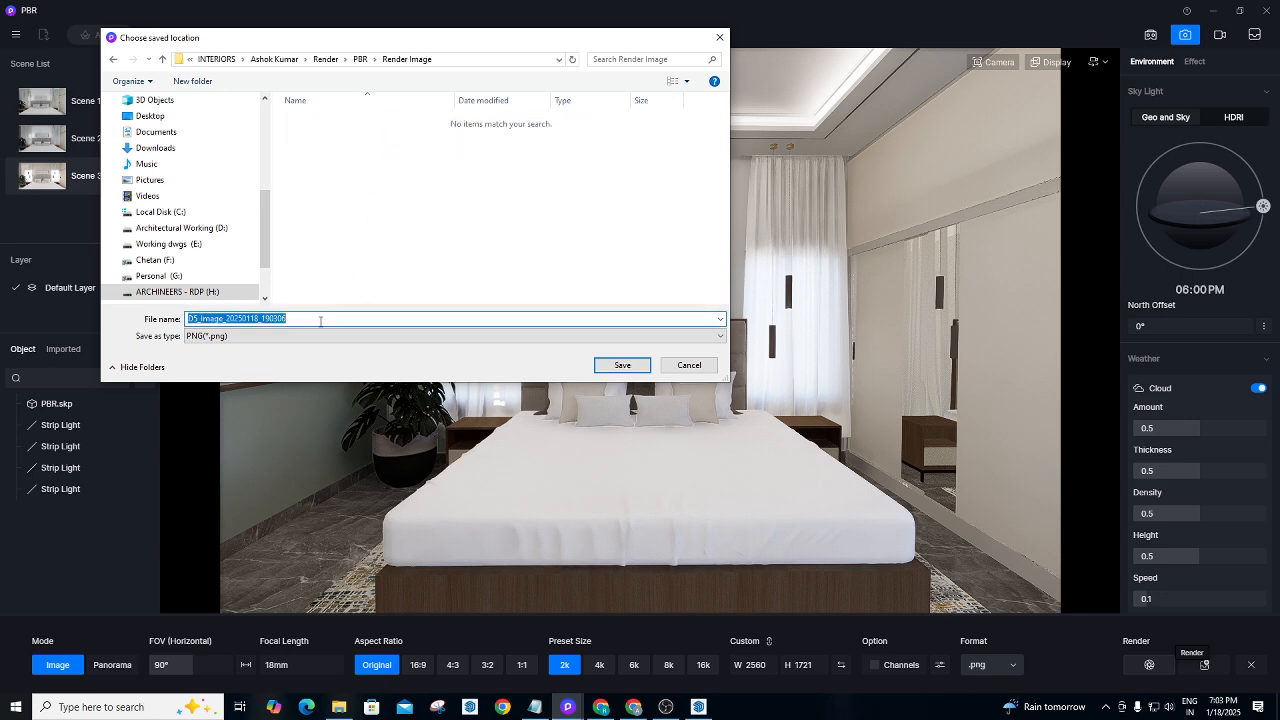
pyautogui.press('BackSpace')
pyautogui.write('P')
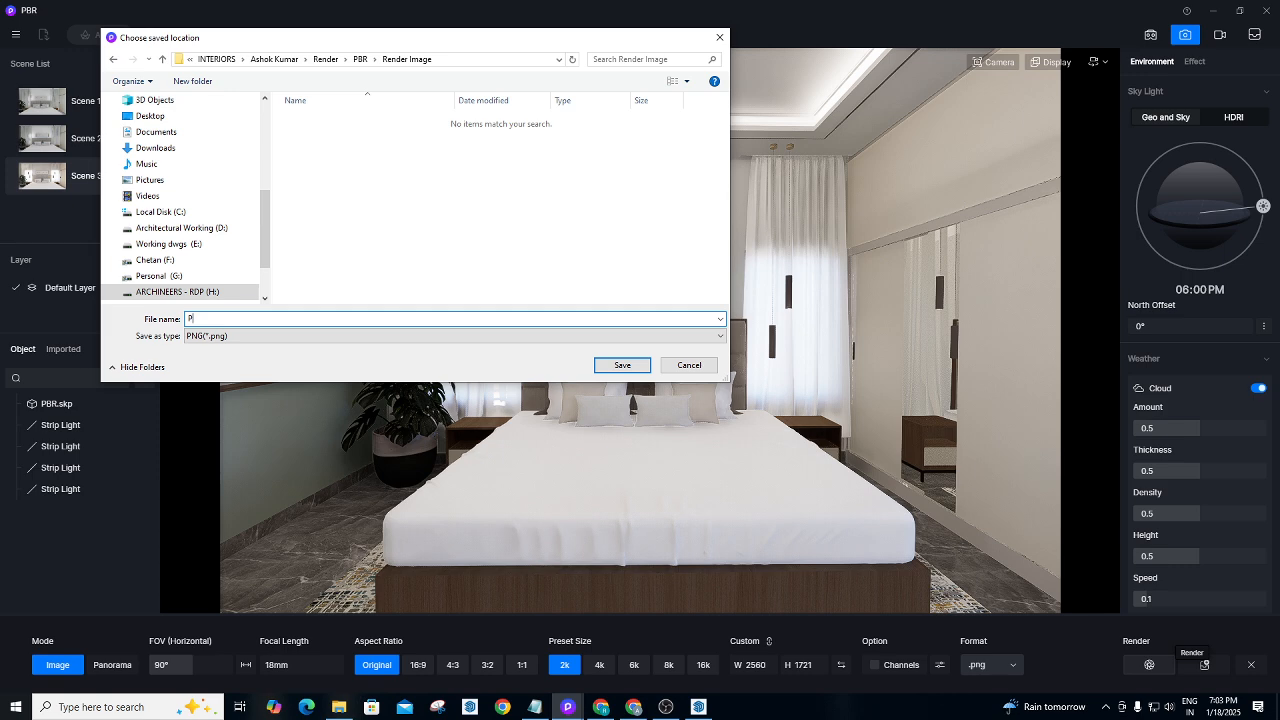
pyautogui.write('R')
pyautogui.write('R')
pyautogui.write('R')
pyautogui.write('_v1')
pyautogui.press('Return')
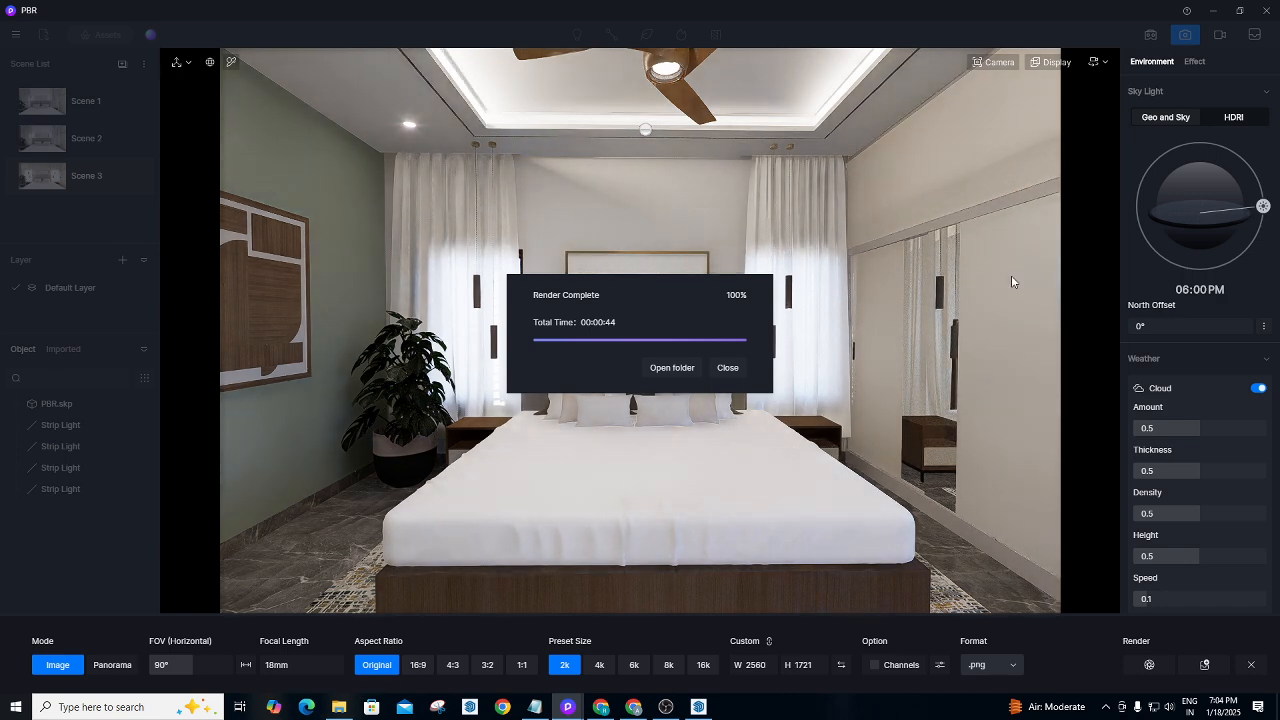
pyautogui.click(728, 368)
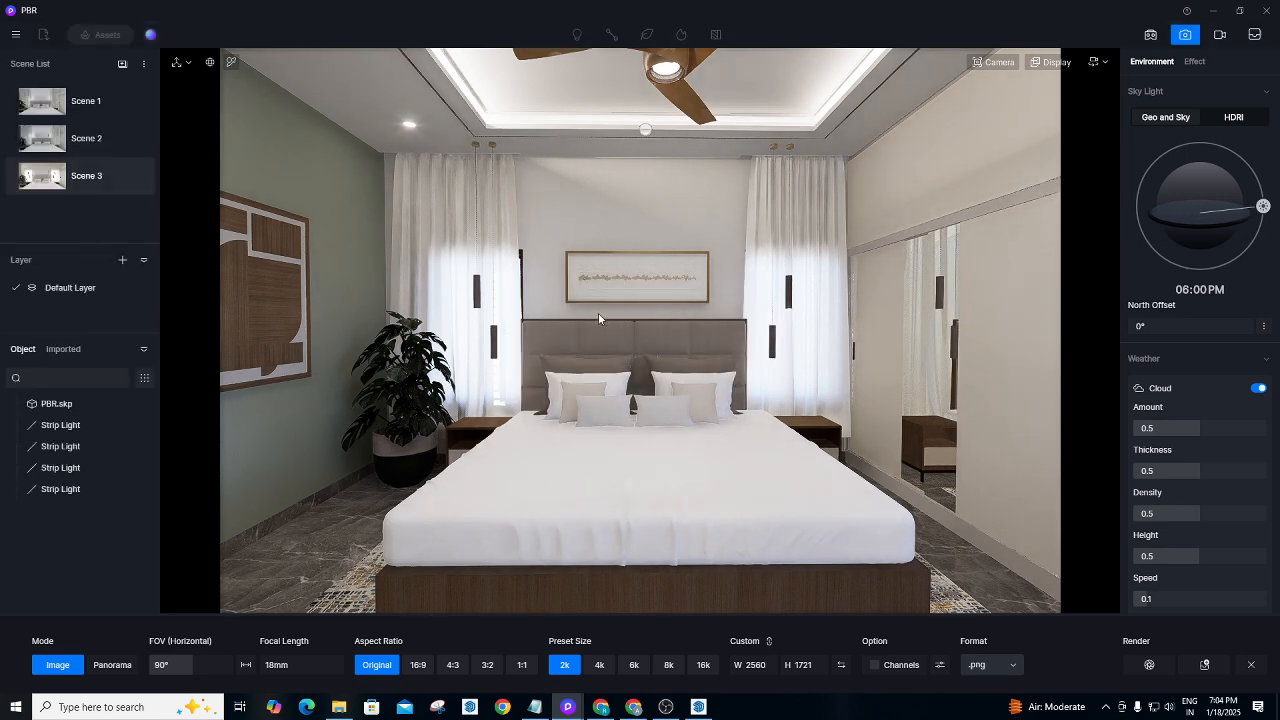
# Move the camera from the frontal bed view to an angled view taking in the wardrobe and window seat.
pyautogui.moveTo(598, 313); pyautogui.dragTo(891, 326, button='right')
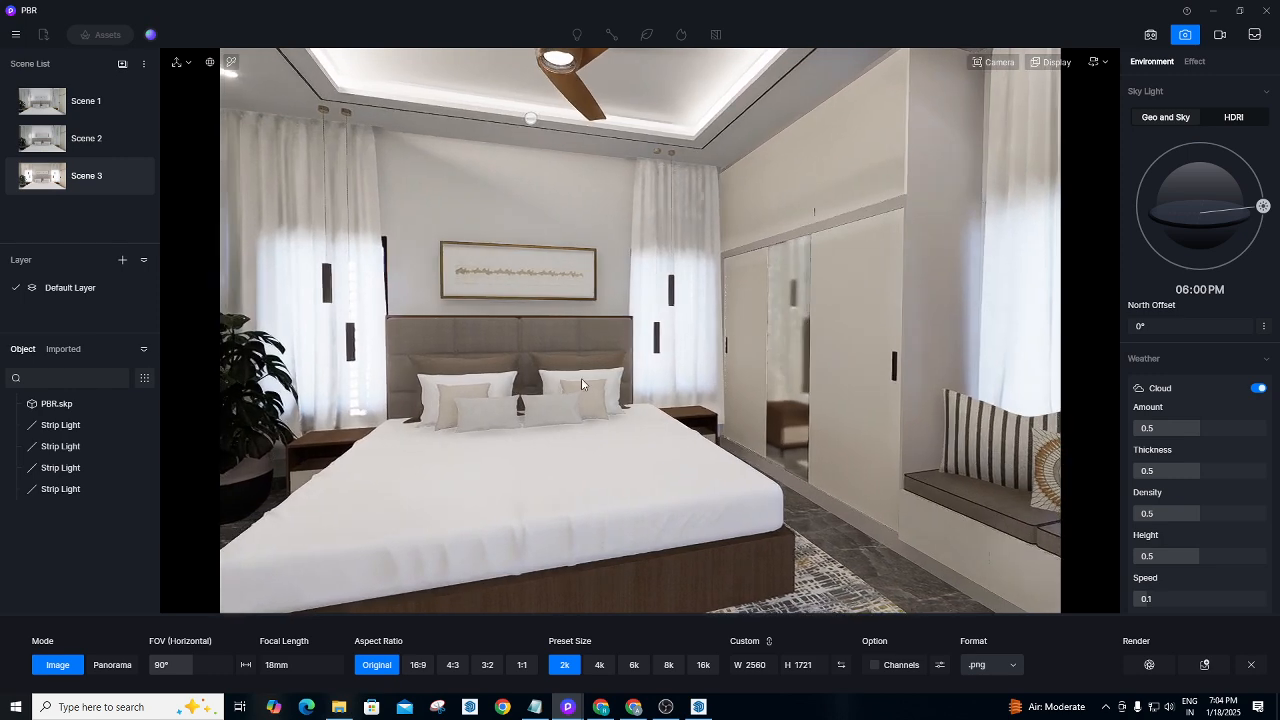
pyautogui.press('a')
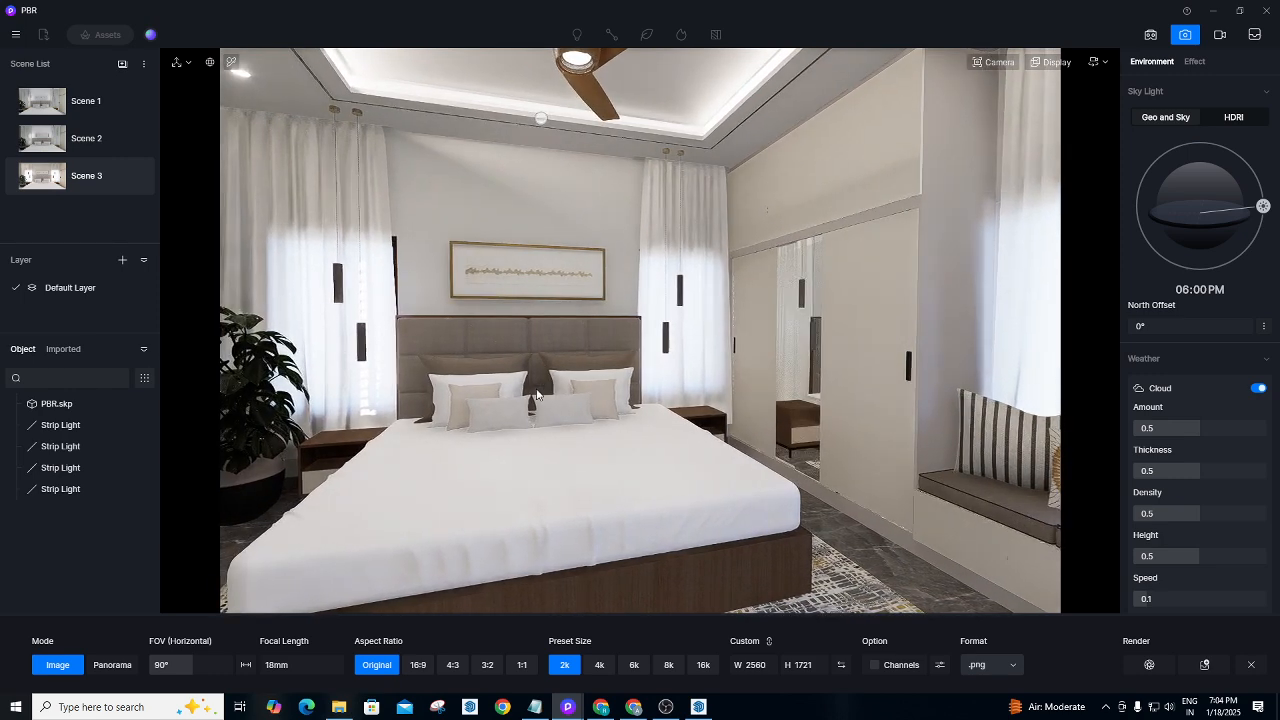
pyautogui.moveTo(554, 405); pyautogui.dragTo(766, 391, button='right')
pyautogui.press('a')
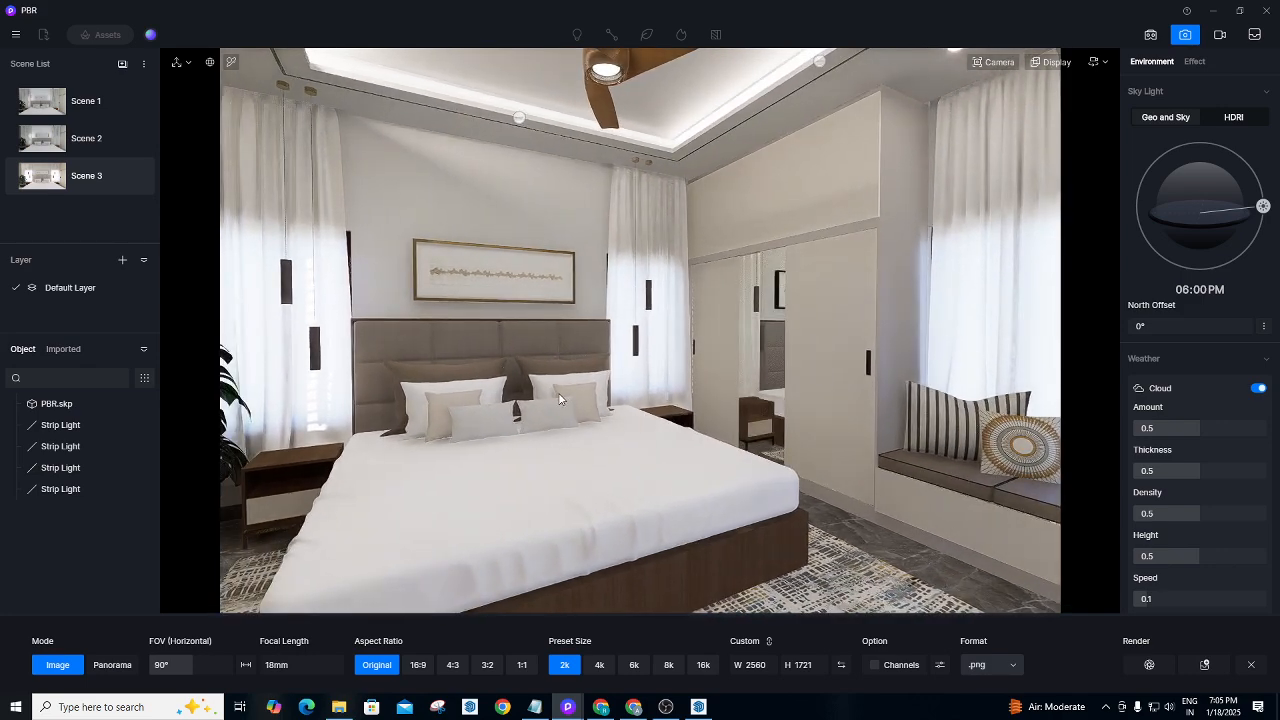
pyautogui.press('a')
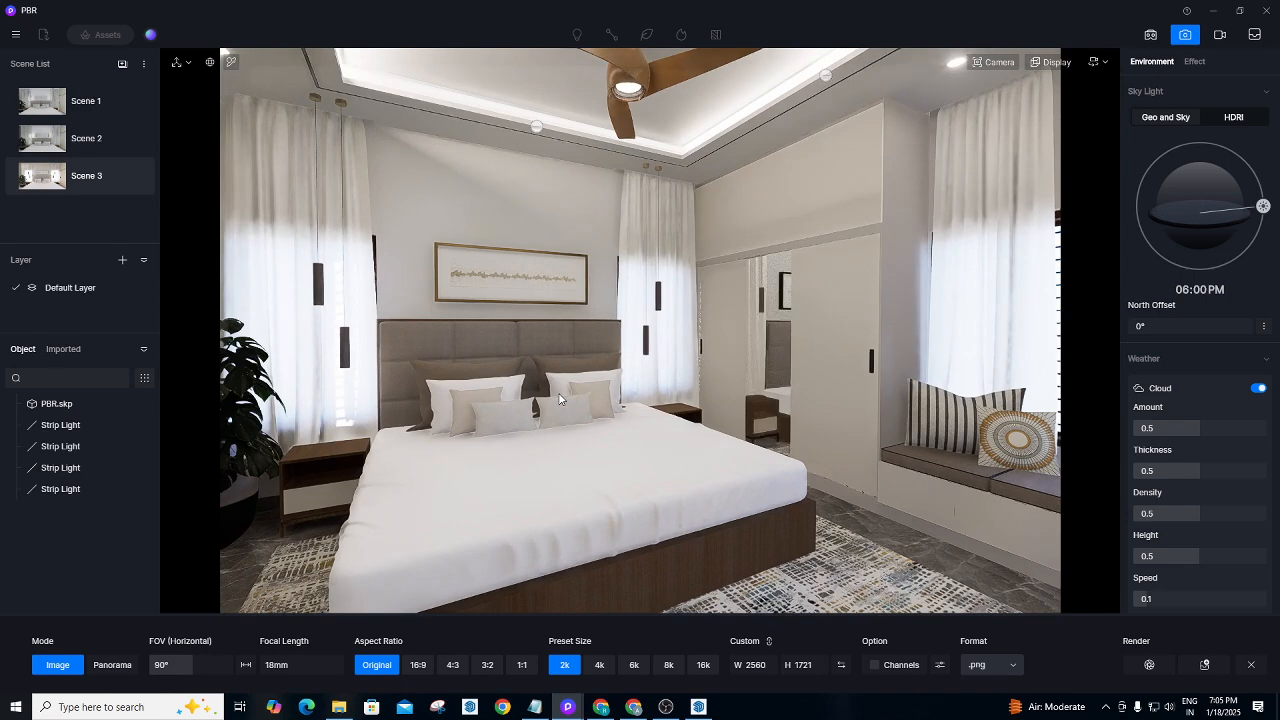
pyautogui.press('s')
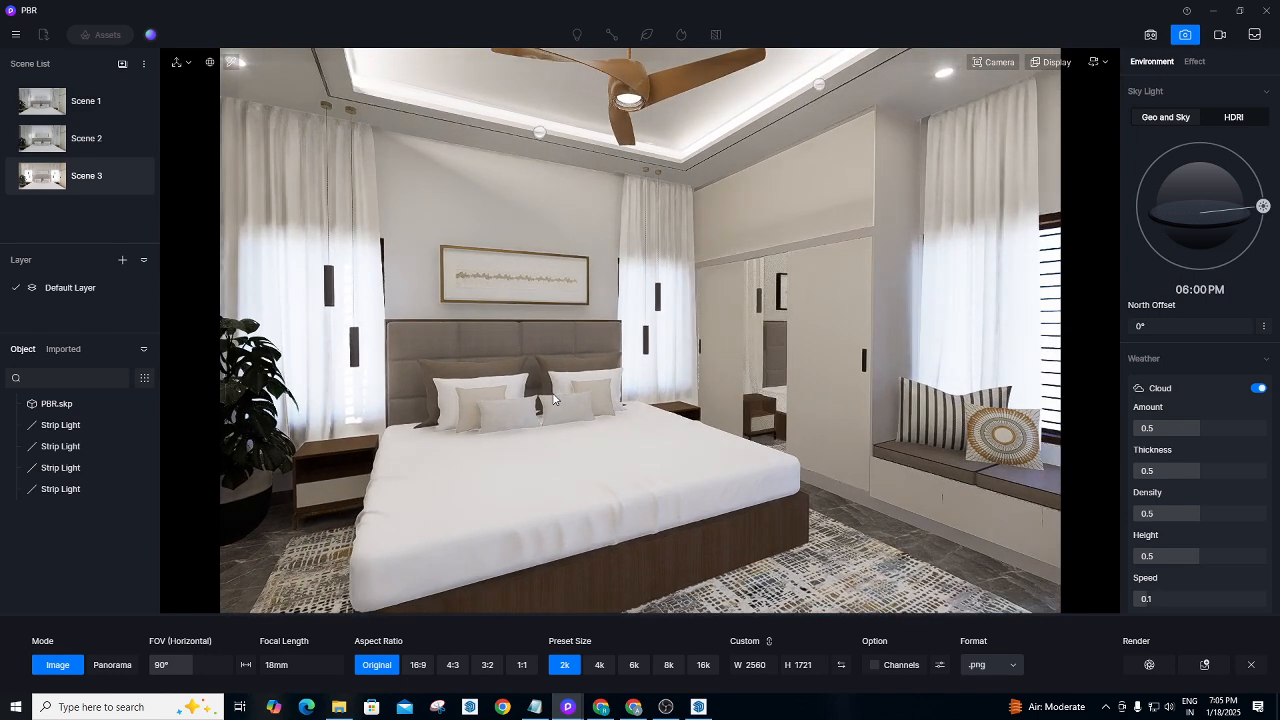
pyautogui.press('w')
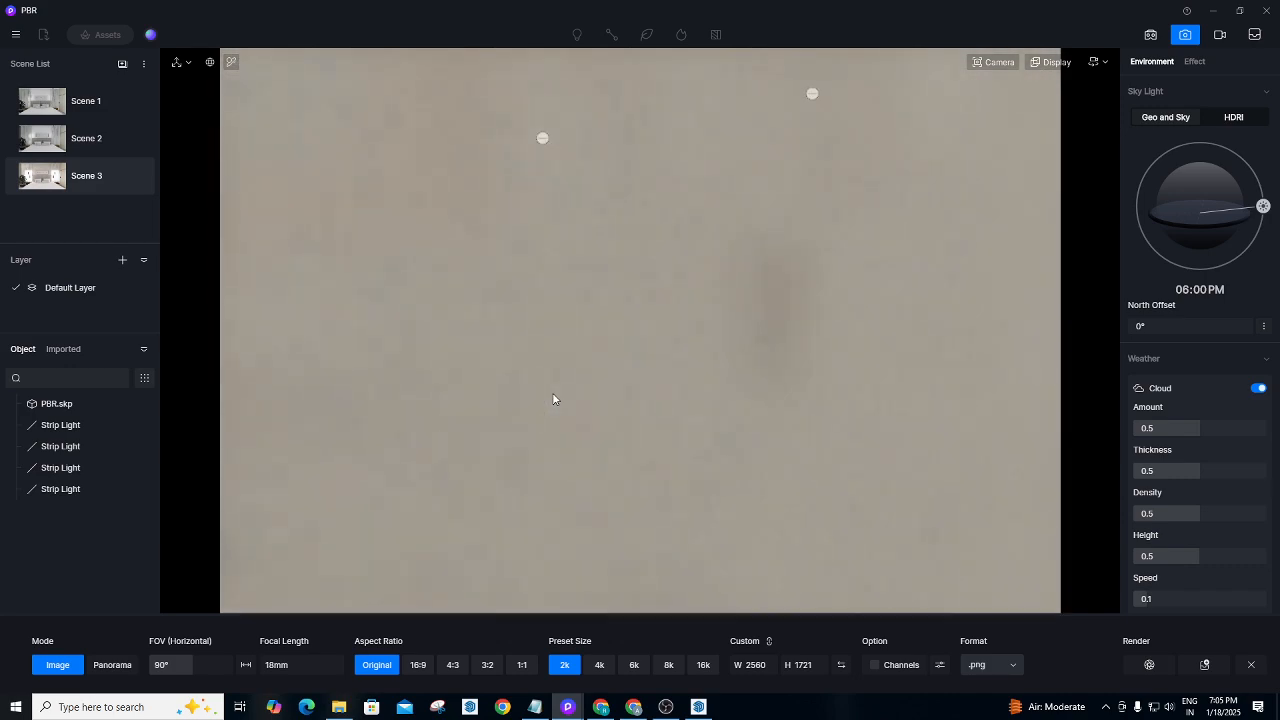
pyautogui.scroll(-1, 553, 398)
pyautogui.scroll(2, 553, 398)
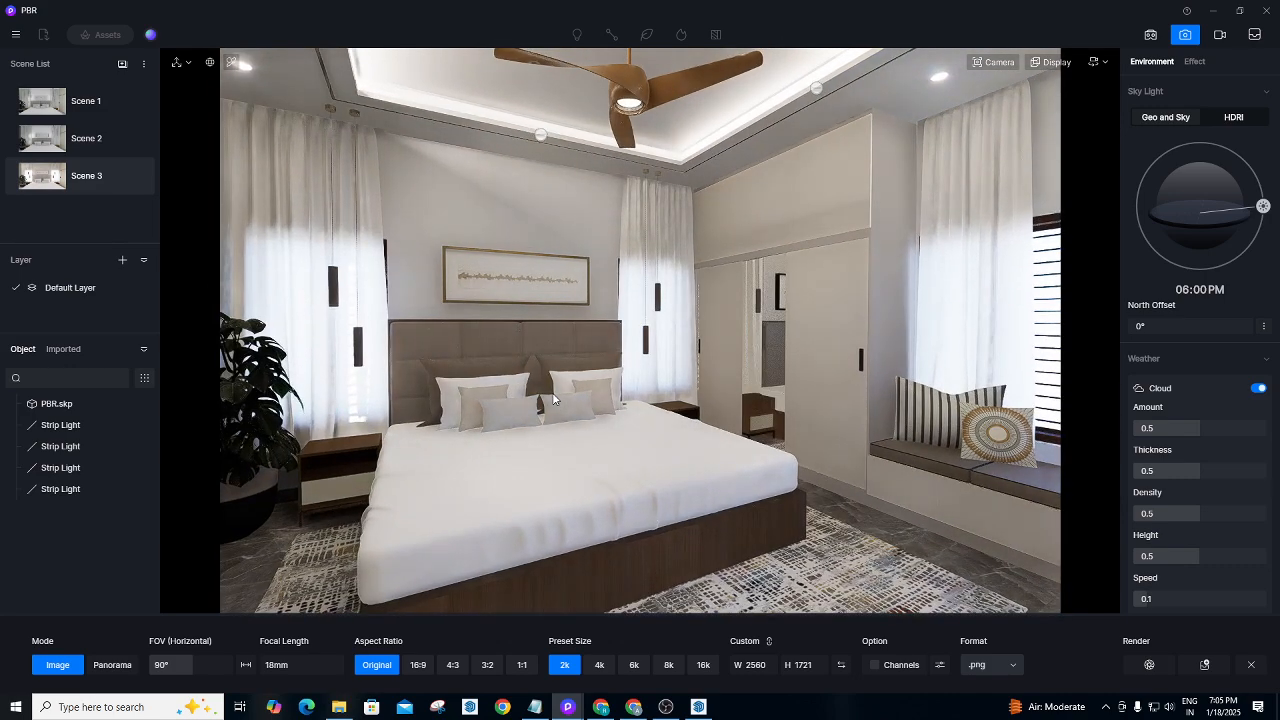
# Reframe the camera on the room's corner, showing the bed beside the wardrobe and the full window seat with its curtained window.
pyautogui.moveTo(553, 398); pyautogui.dragTo(620, 401, button='right')
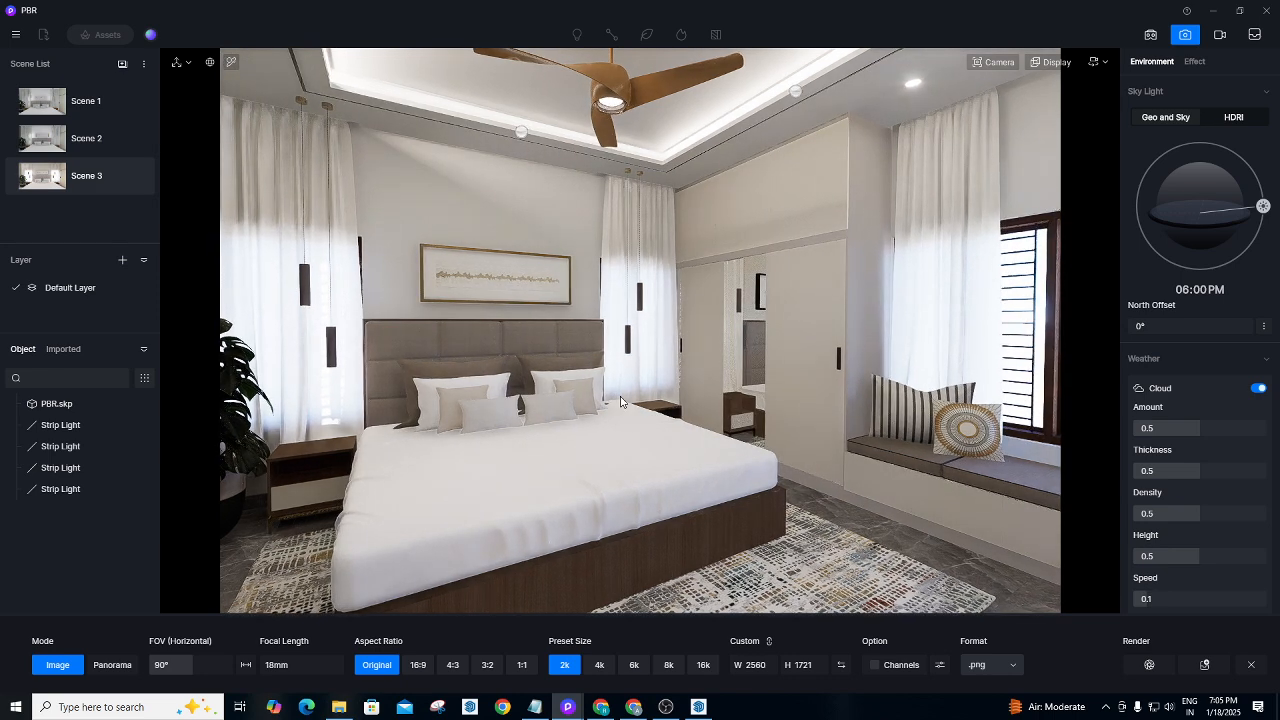
pyautogui.moveTo(554, 396); pyautogui.dragTo(770, 263, button='right')
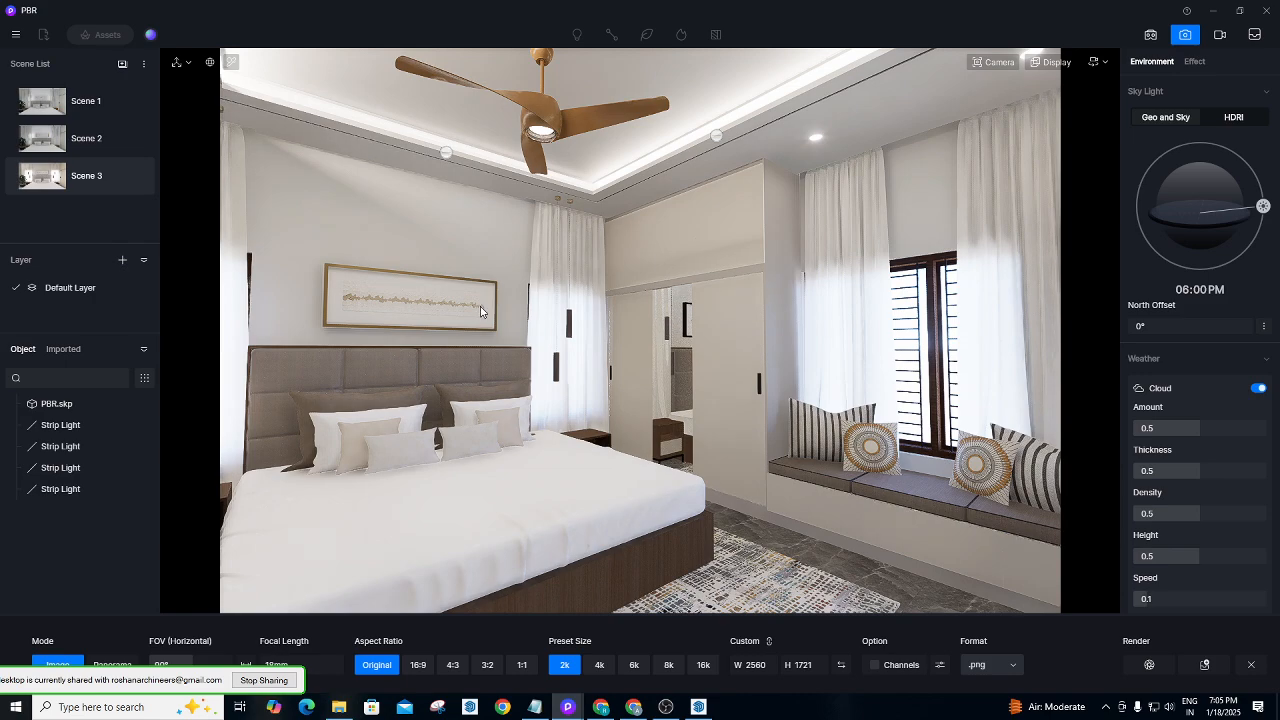
pyautogui.moveTo(483, 311); pyautogui.dragTo(622, 321, button='right')
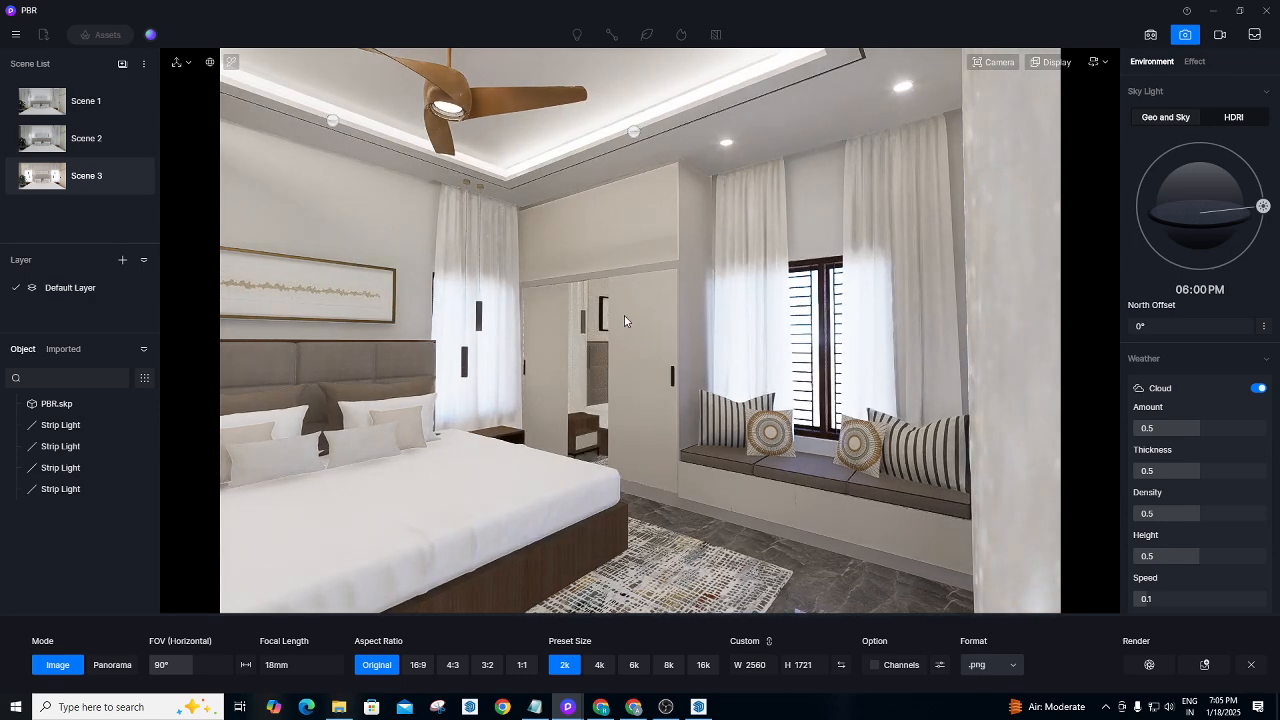
pyautogui.press('a')
pyautogui.press('a')
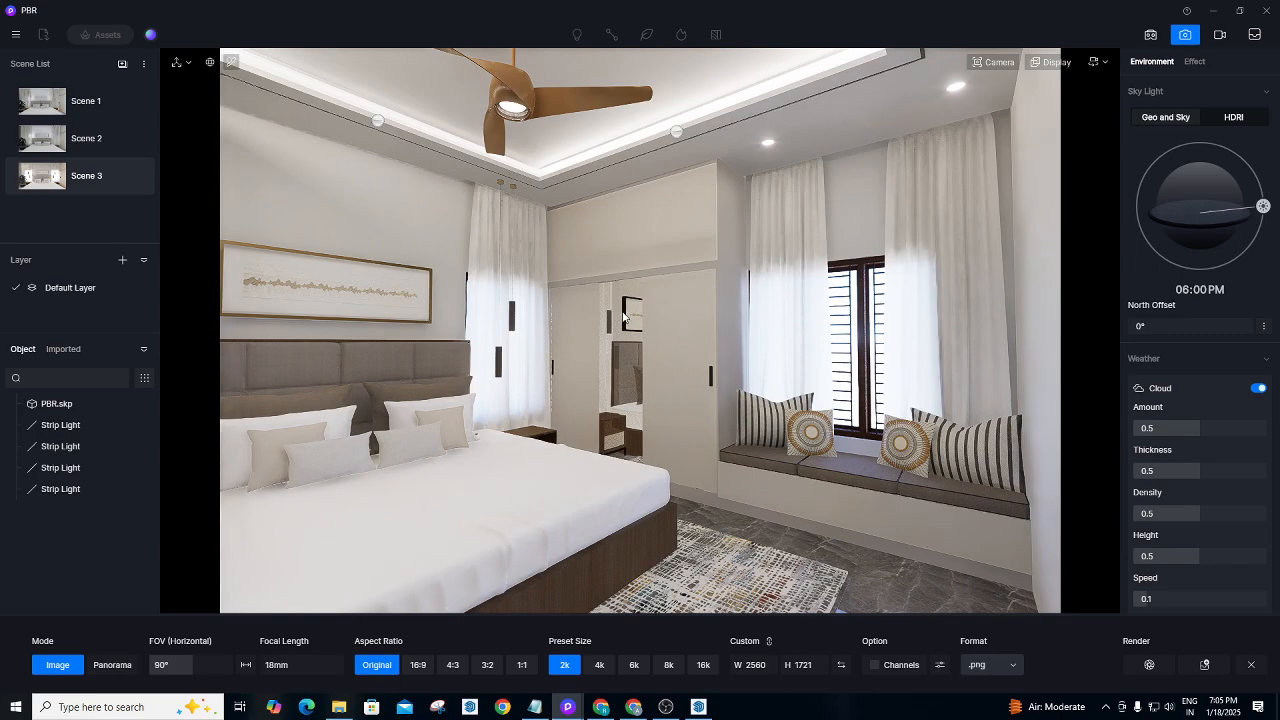
pyautogui.moveTo(628, 309); pyautogui.dragTo(627, 315, button='right')
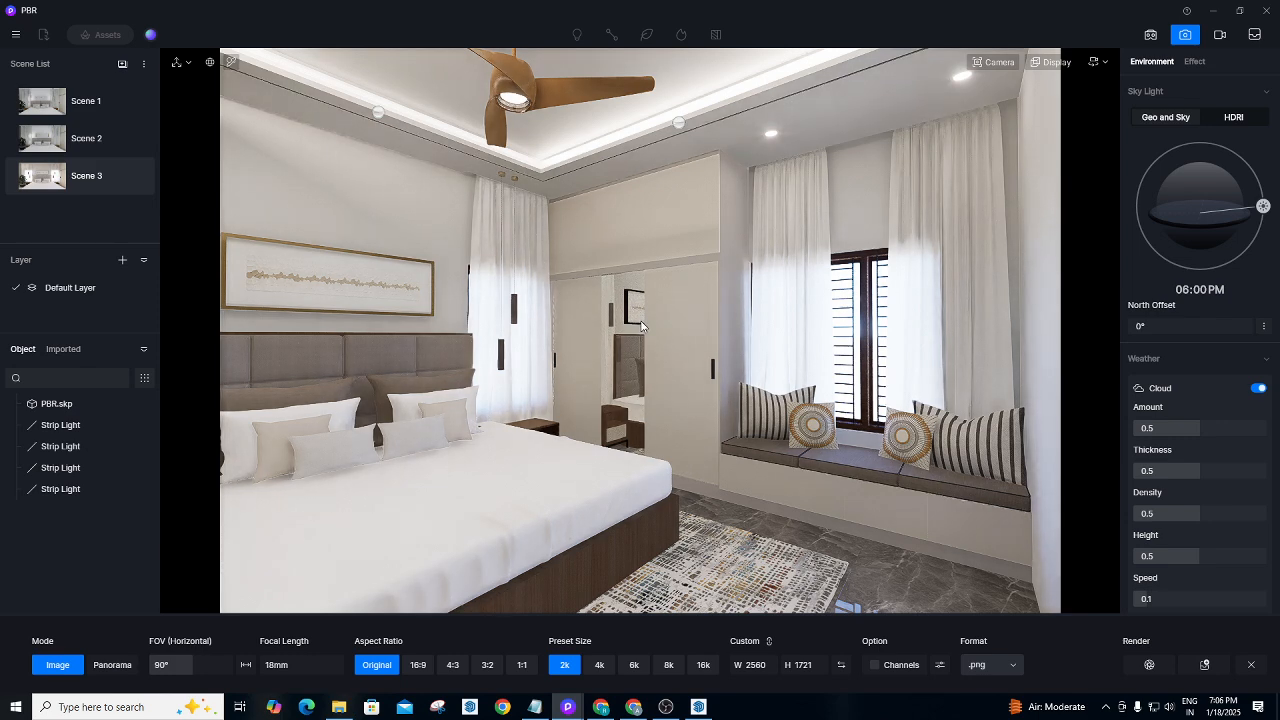
pyautogui.scroll(3, 638, 330)
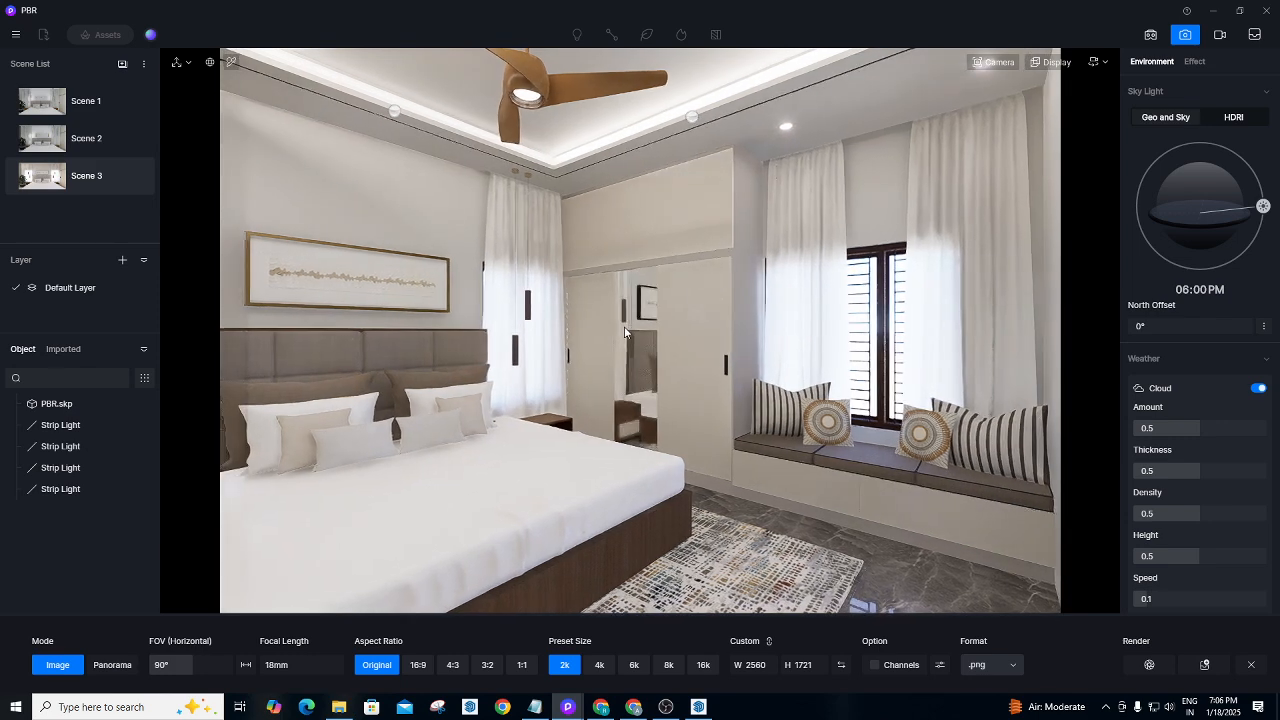
pyautogui.scroll(2, 616, 352)
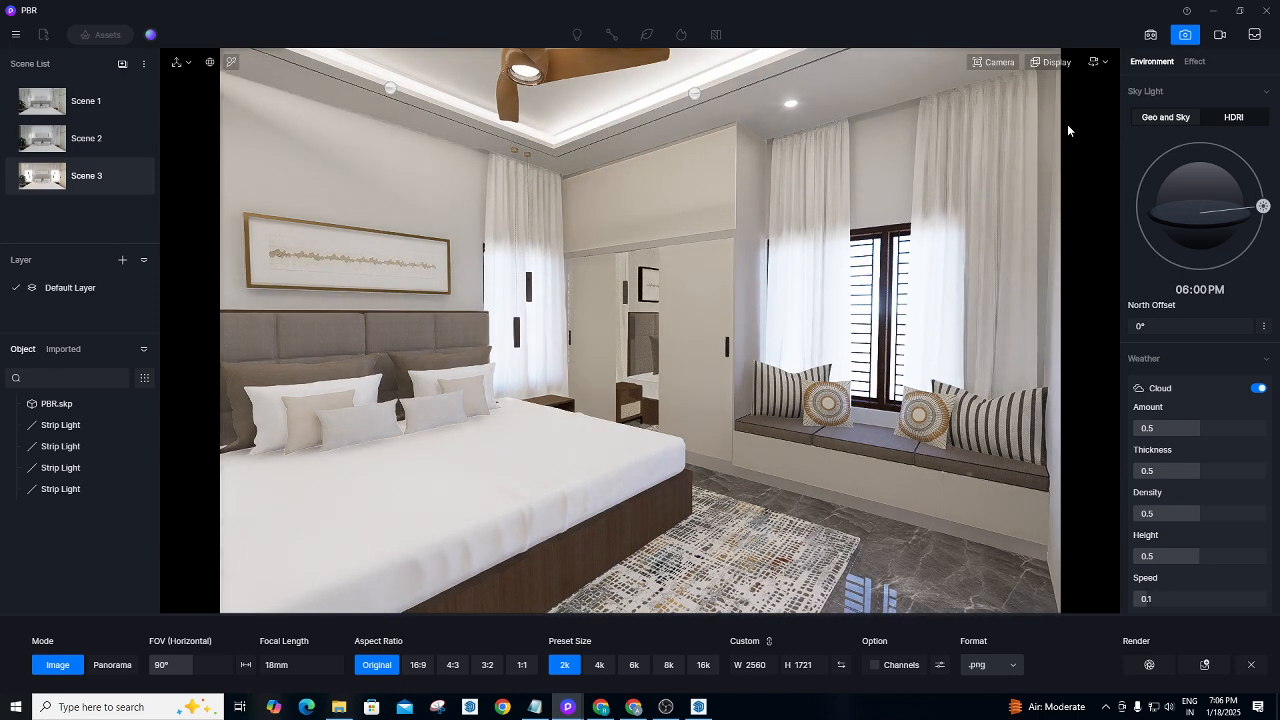
# Try an earlier sun position for the Geo and Sky light, setting the time of day to 02:49 PM.
pyautogui.click(1194, 62)
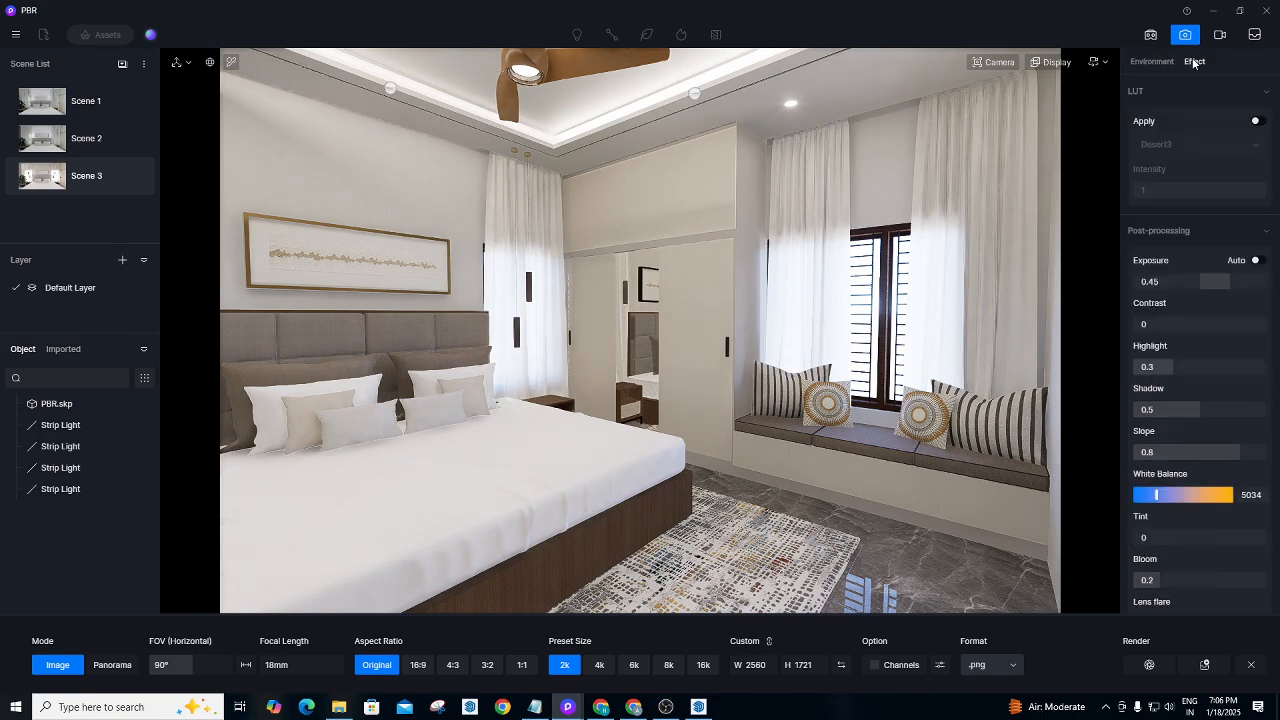
pyautogui.click(1166, 63)
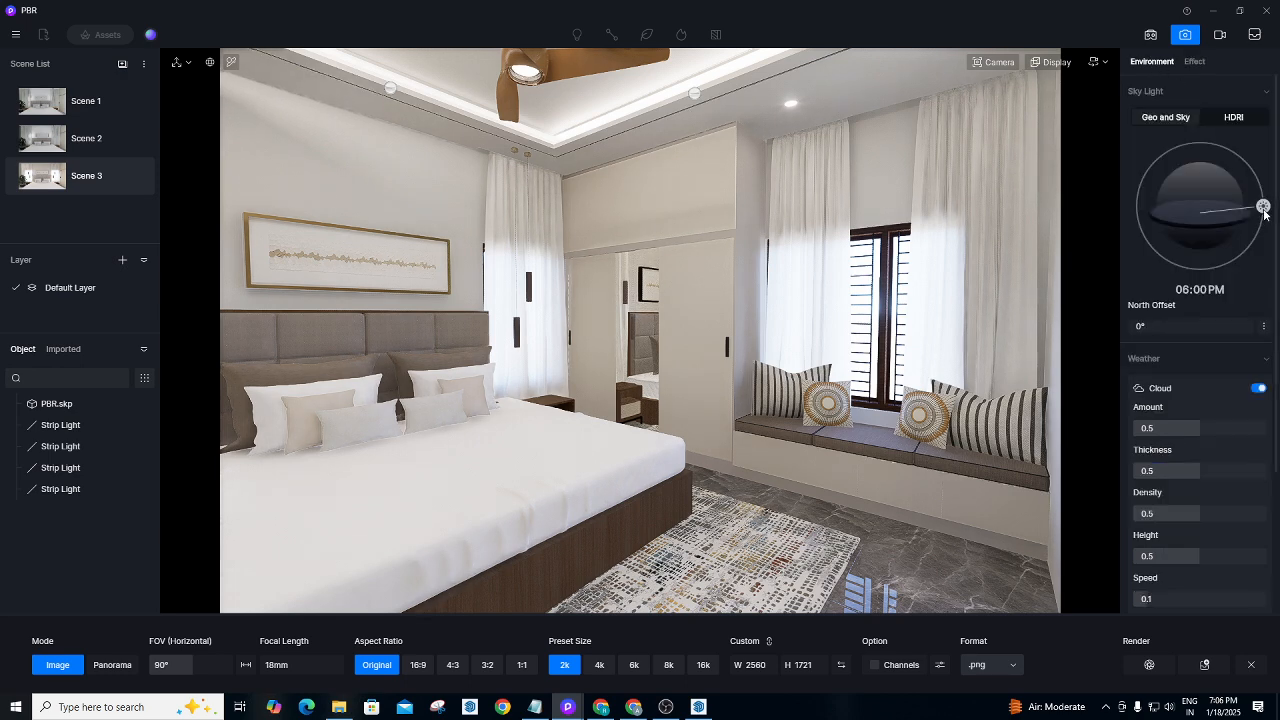
pyautogui.moveTo(1264, 207); pyautogui.dragTo(1267, 181)
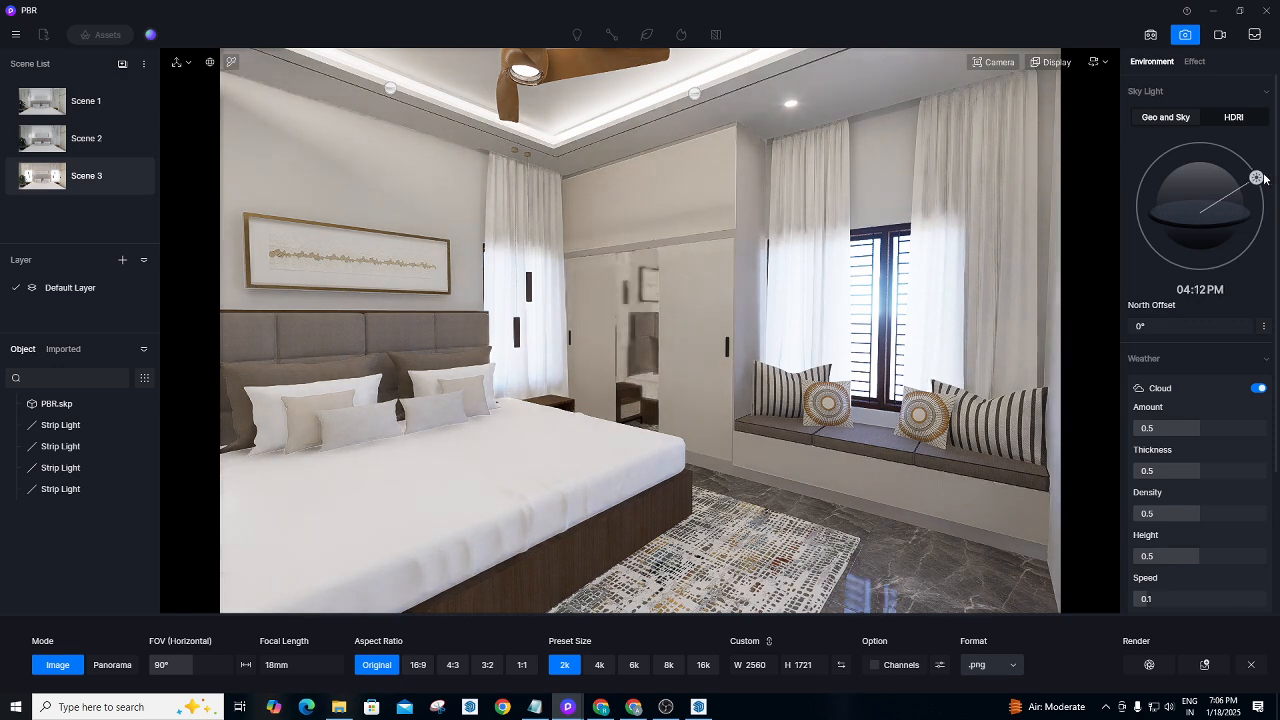
pyautogui.moveTo(1267, 180); pyautogui.dragTo(1248, 157)
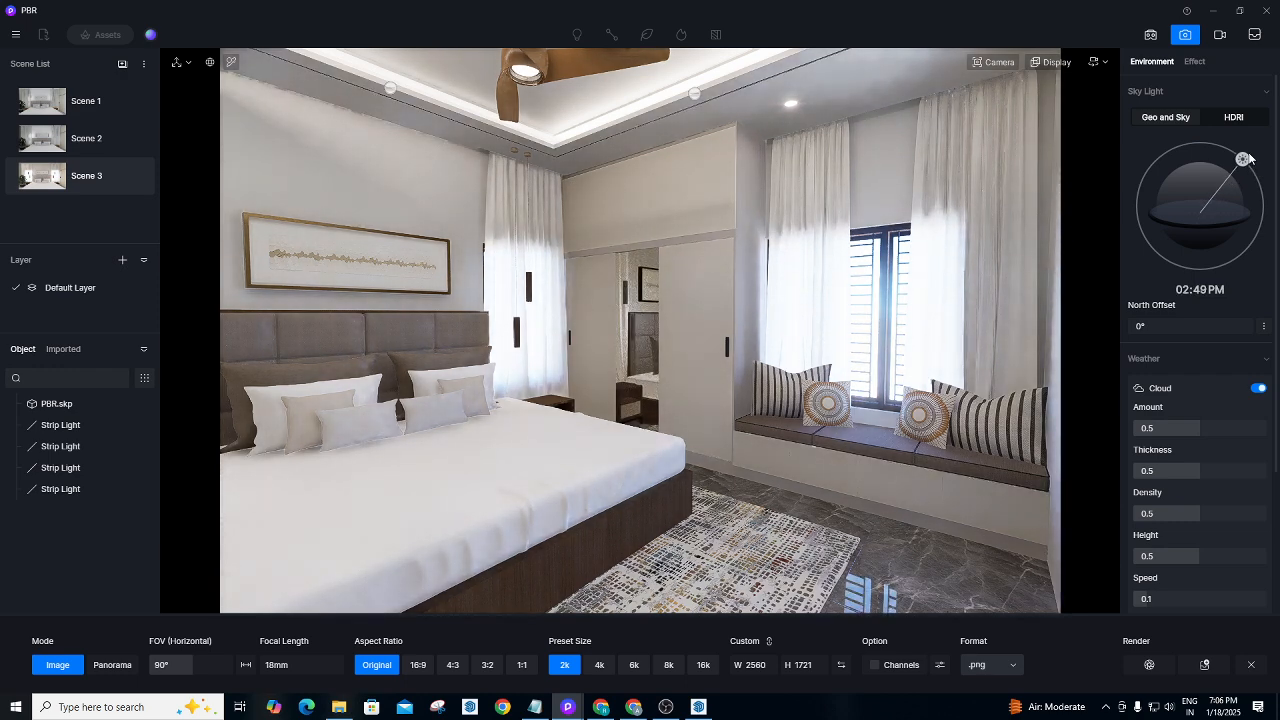
pyautogui.scroll(-1, 1209, 428)
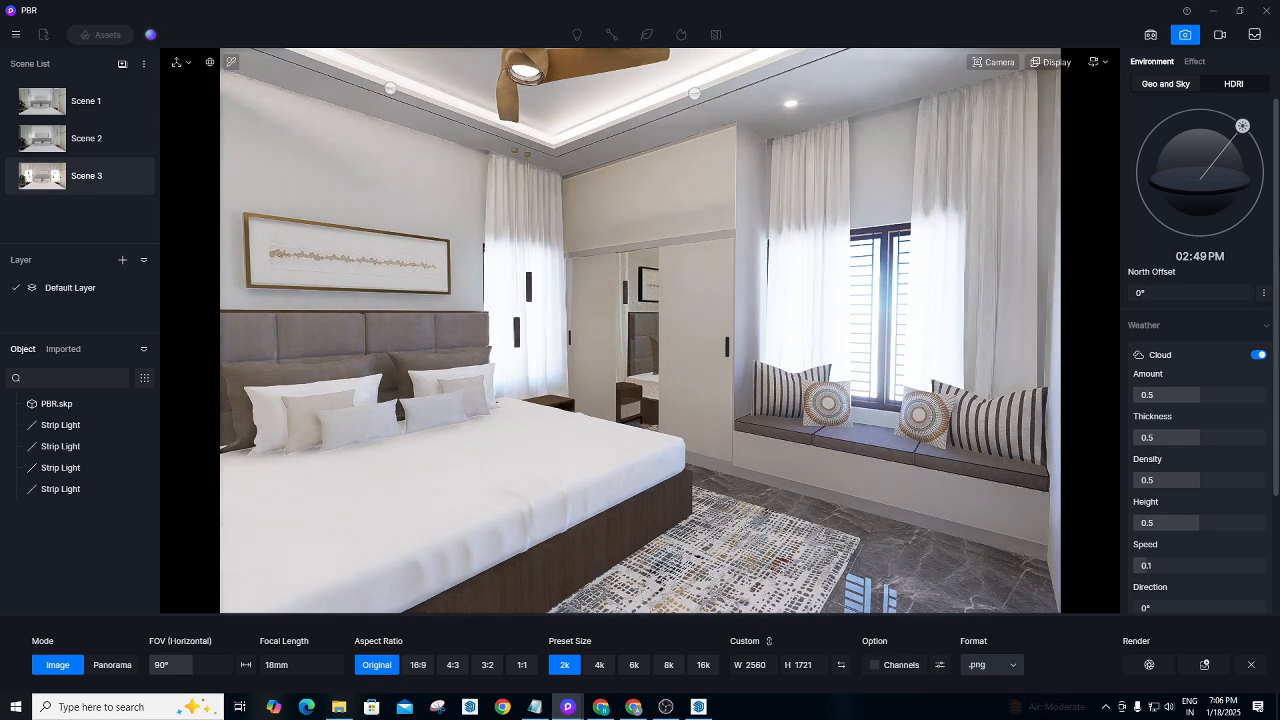
pyautogui.scroll(-3, 1278, 246)
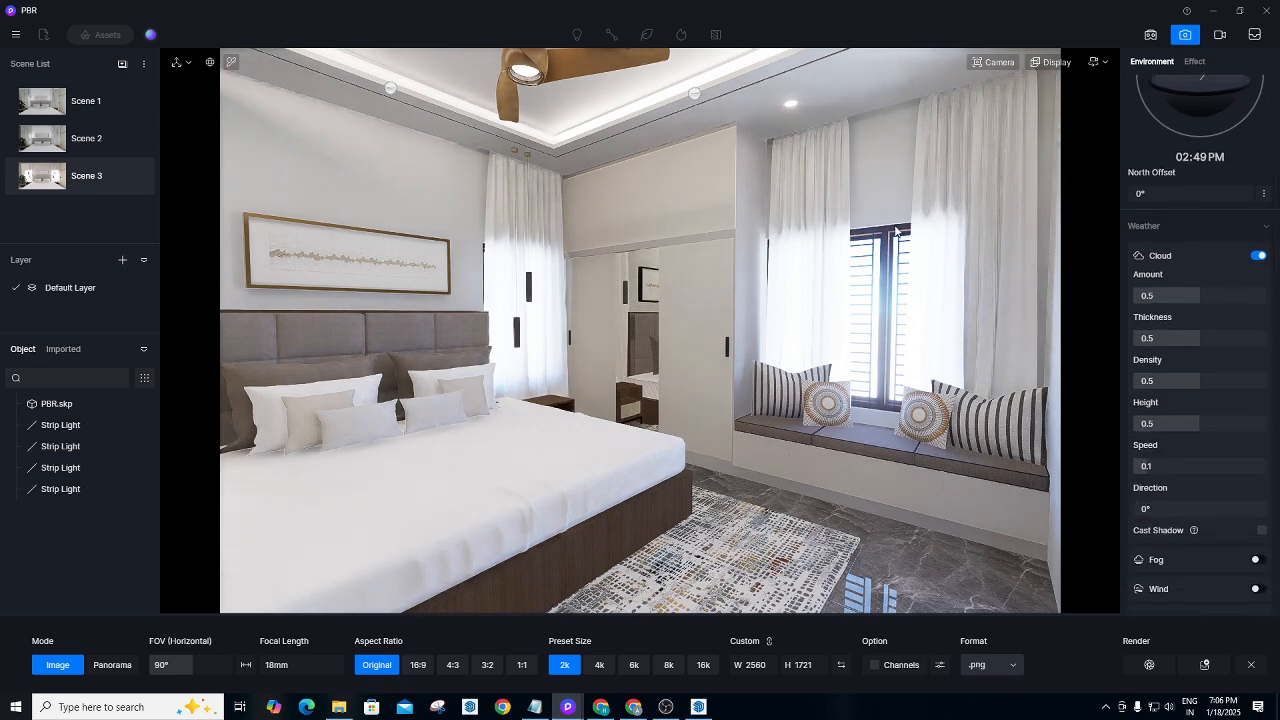
pyautogui.scroll(-2, 1277, 295)
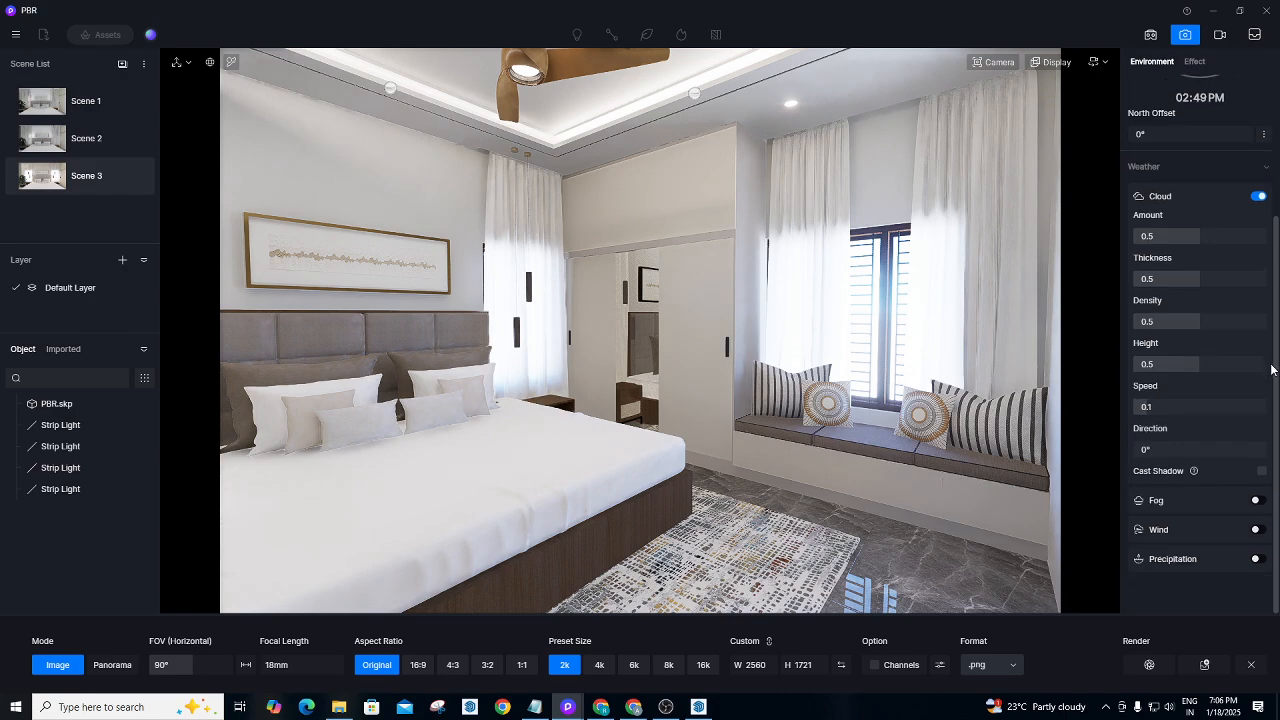
pyautogui.scroll(6, 1271, 290)
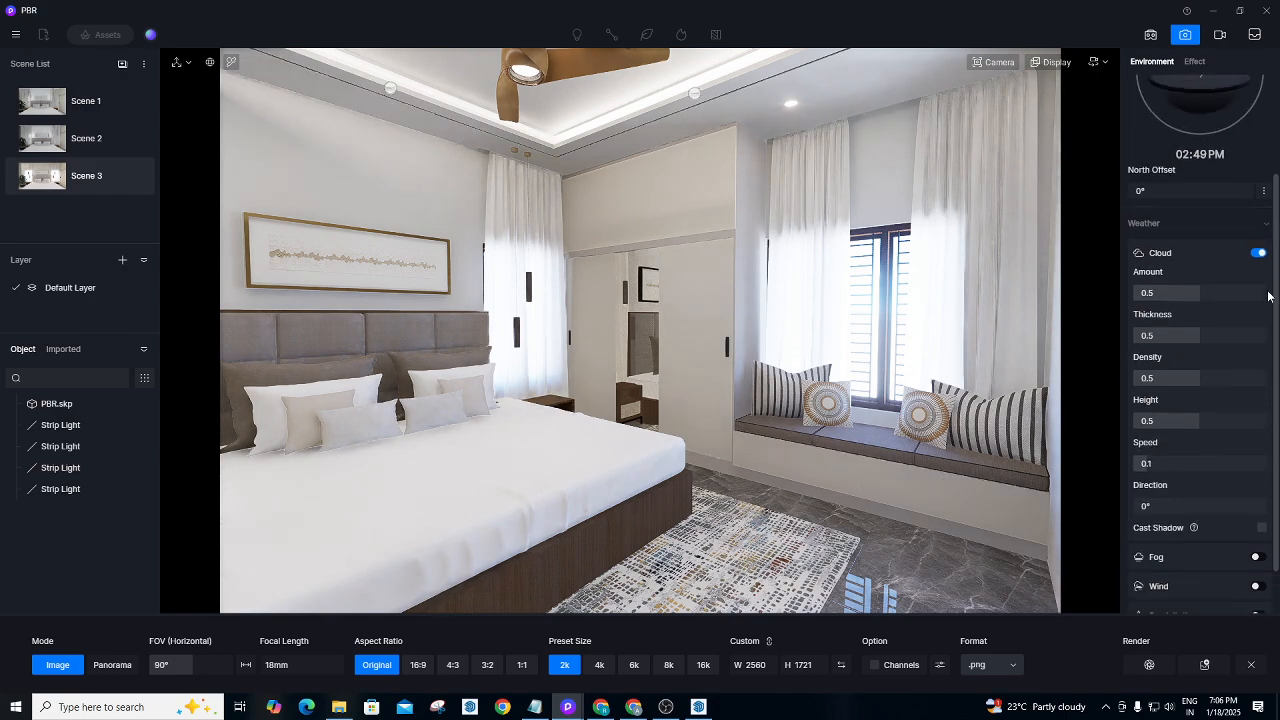
# Try a midday sun for the sky light by setting the time of day to 12:05 PM.
pyautogui.moveTo(1240, 160); pyautogui.dragTo(1203, 148)
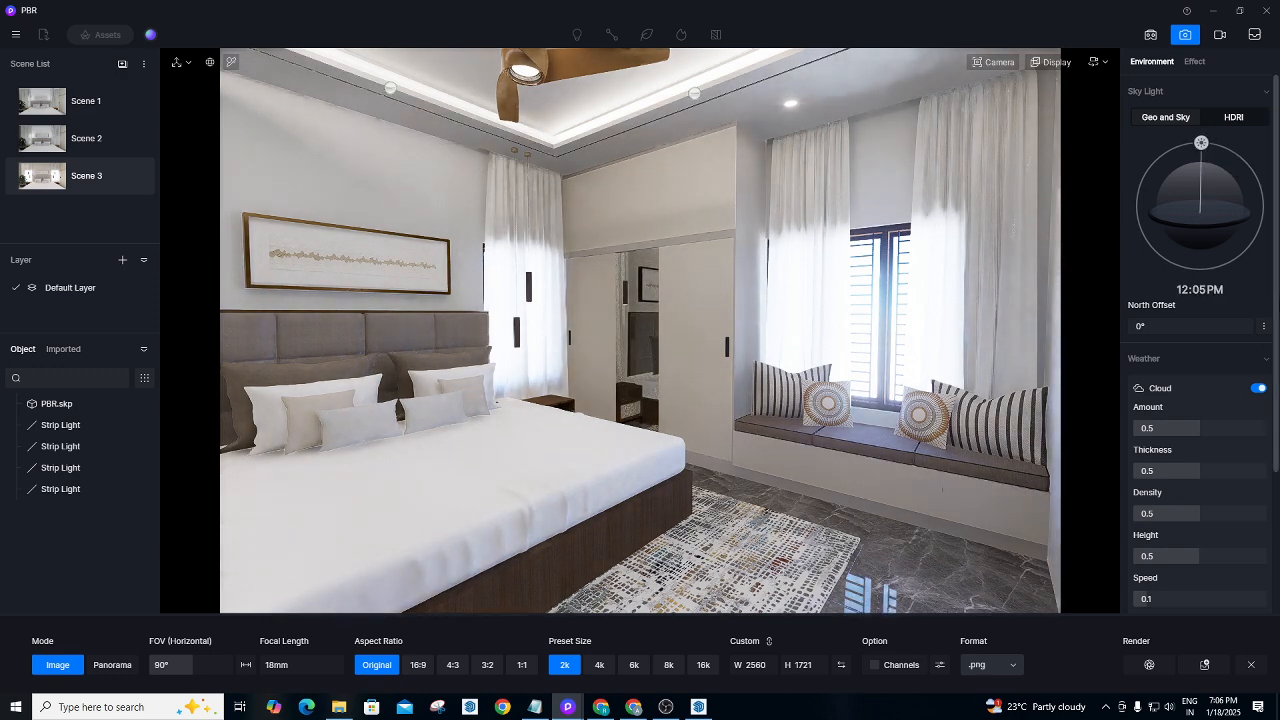
pyautogui.scroll(-1, 1203, 160)
pyautogui.scroll(-5, 1203, 160)
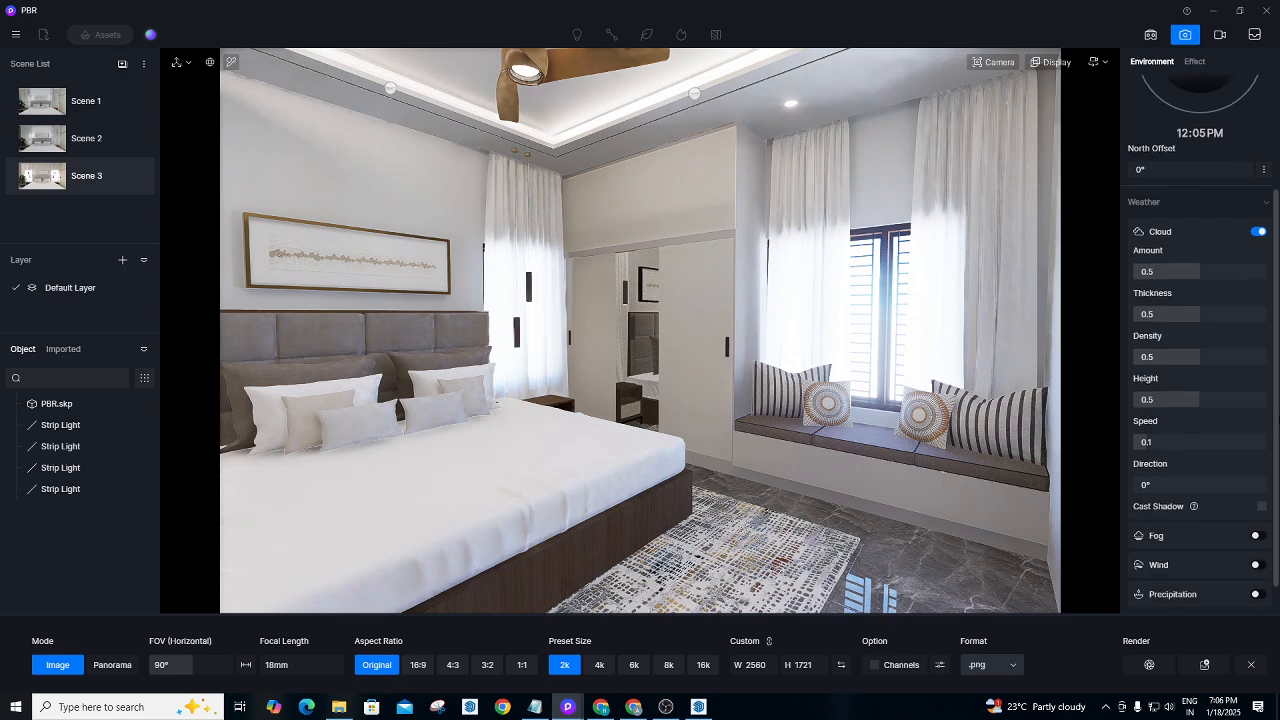
pyautogui.scroll(6, 1271, 484)
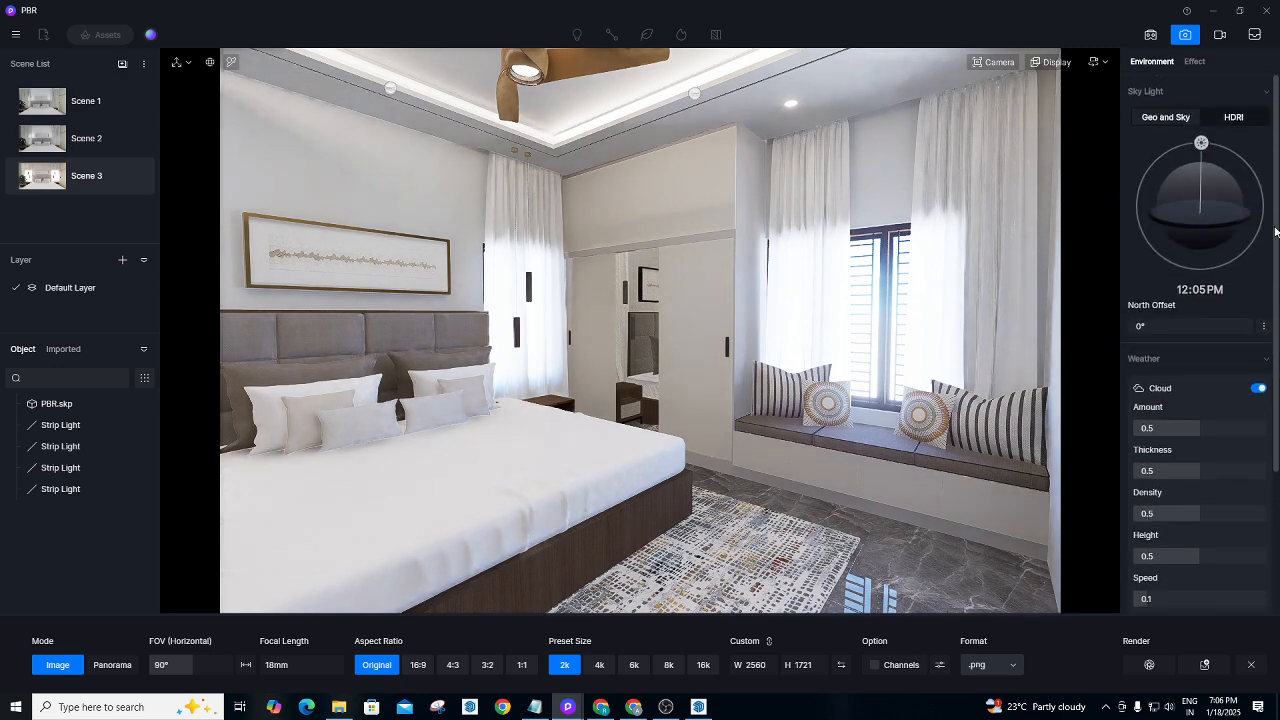
# Set the post-processing white balance to 5589 and the exposure to 0.38.
pyautogui.click(1192, 63)
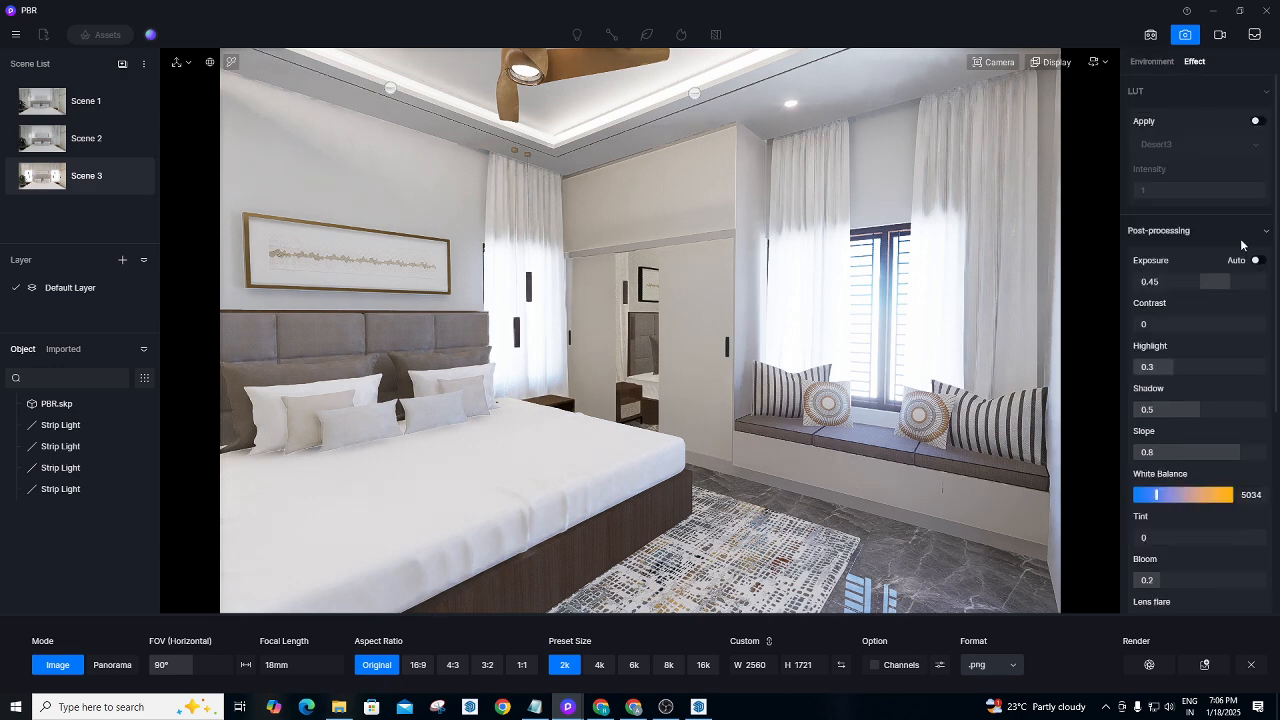
pyautogui.click(1163, 495)
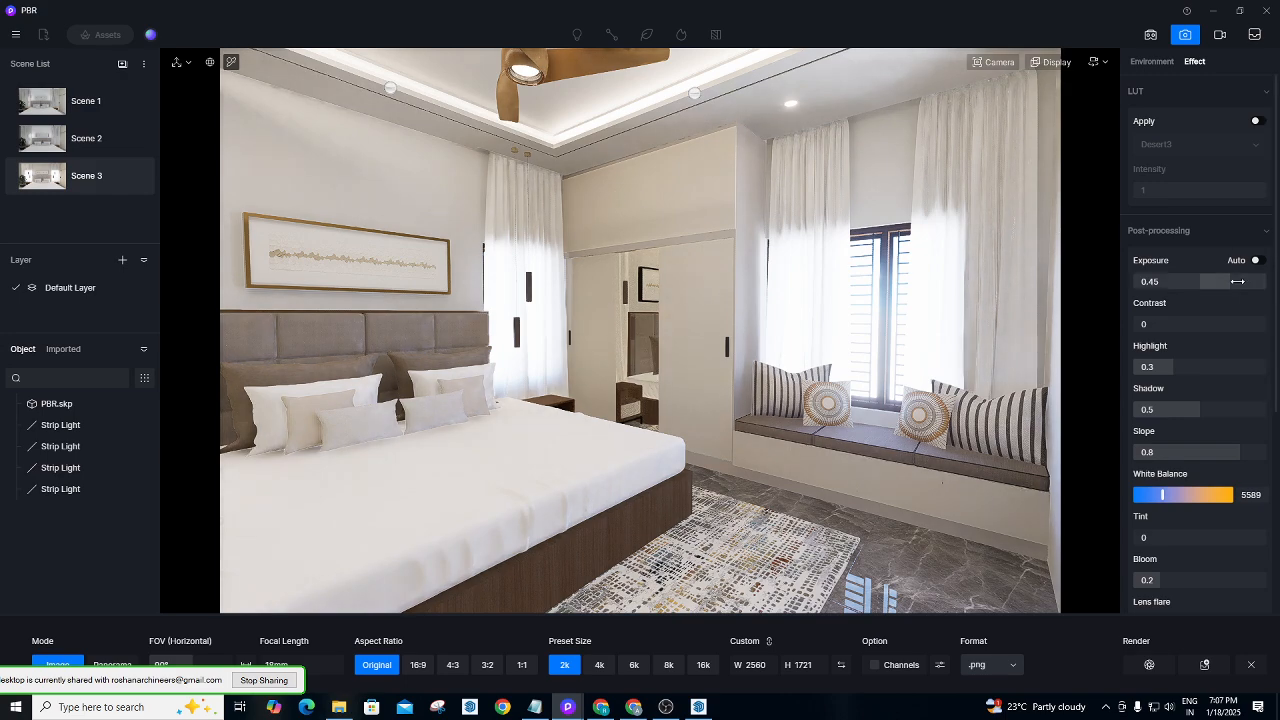
pyautogui.moveTo(1229, 281); pyautogui.dragTo(1216, 279)
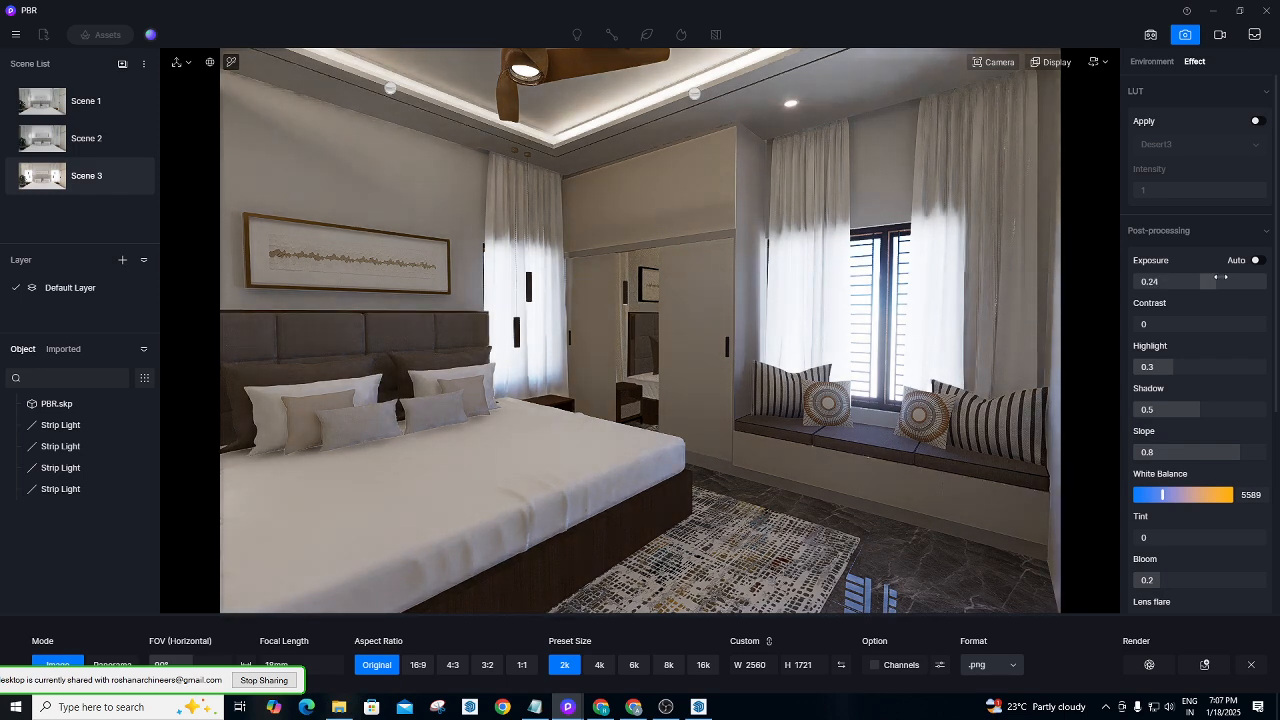
pyautogui.moveTo(1220, 277); pyautogui.dragTo(1222, 277)
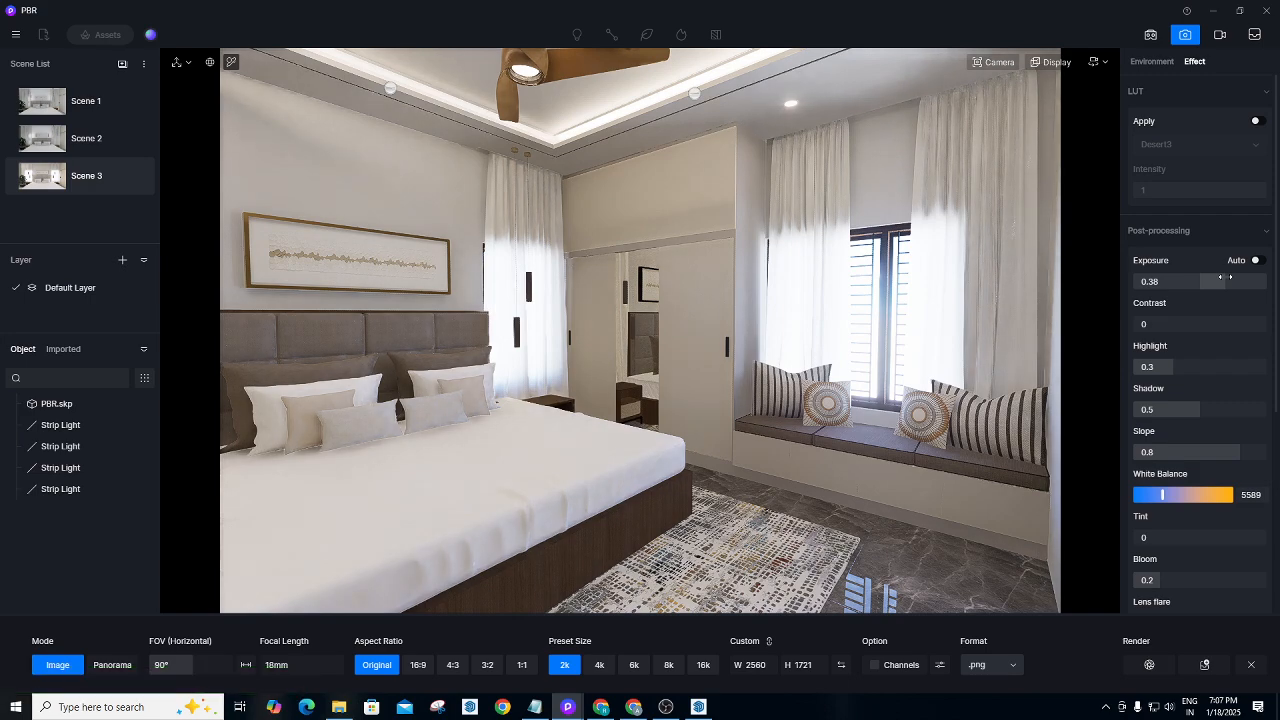
pyautogui.click(150, 35)
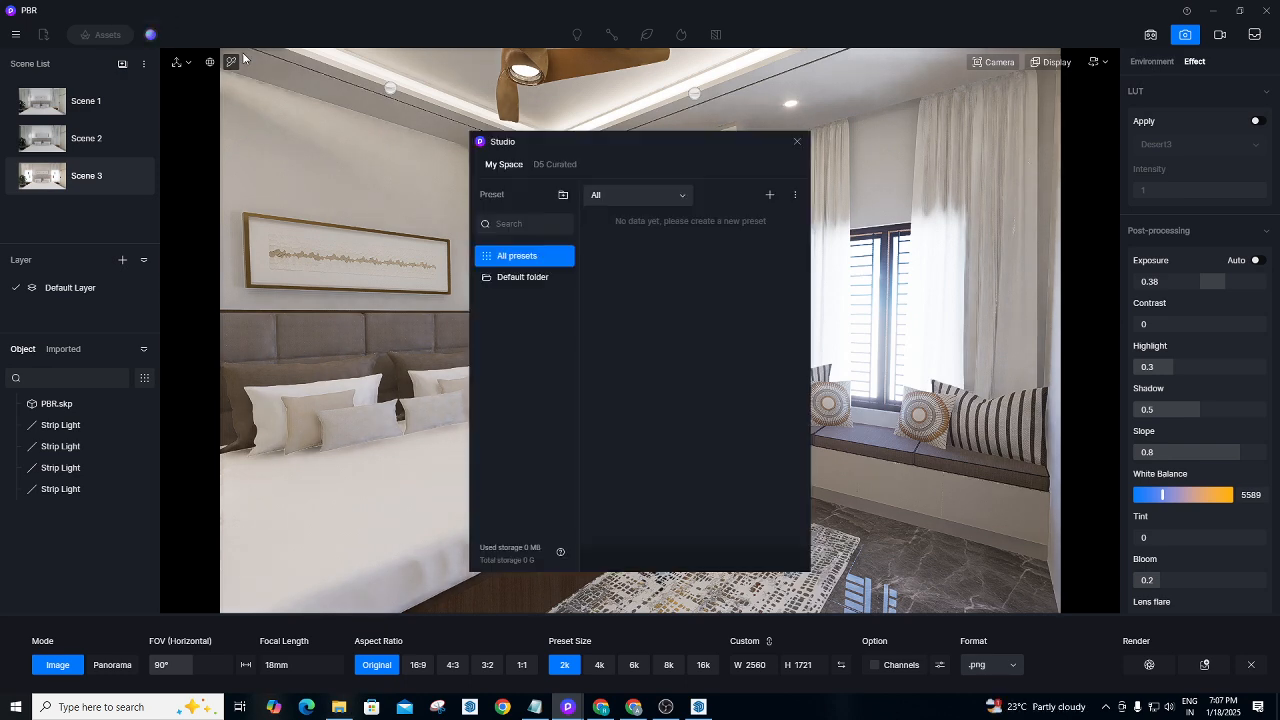
pyautogui.click(797, 142)
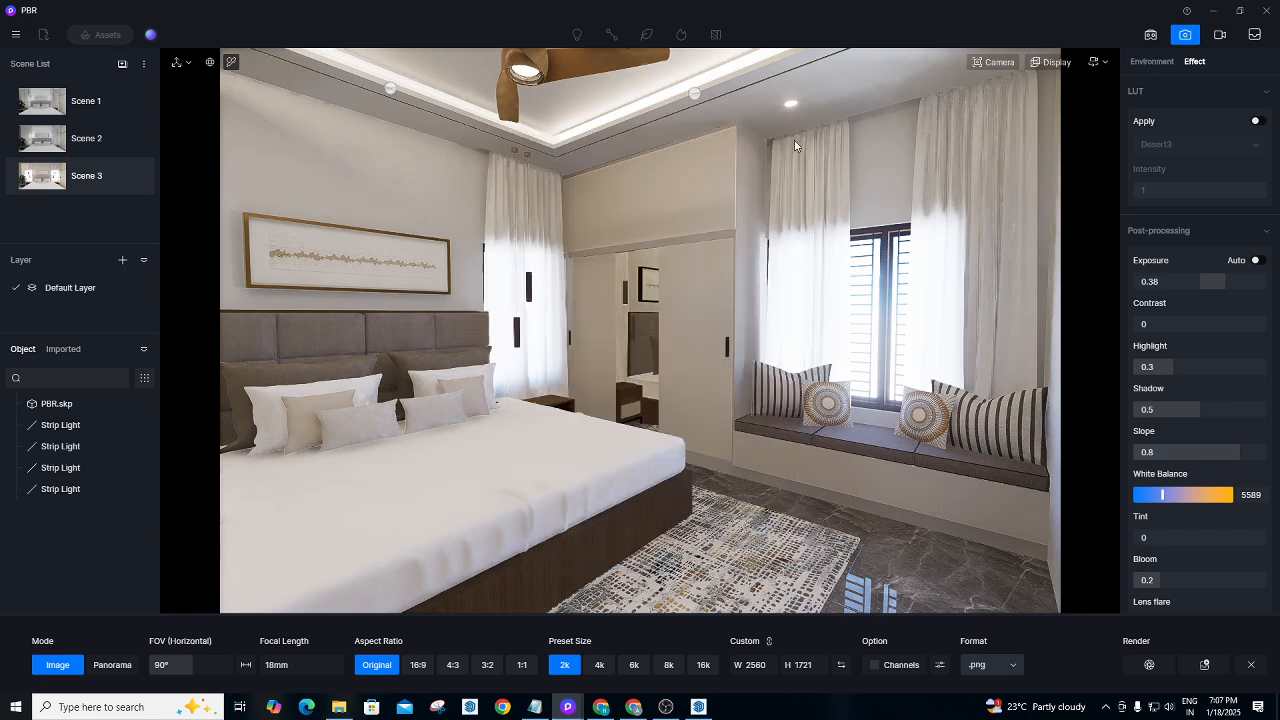
# Set the sky light's time of day to 06:32 PM and its north offset to 15°.
pyautogui.click(1155, 62)
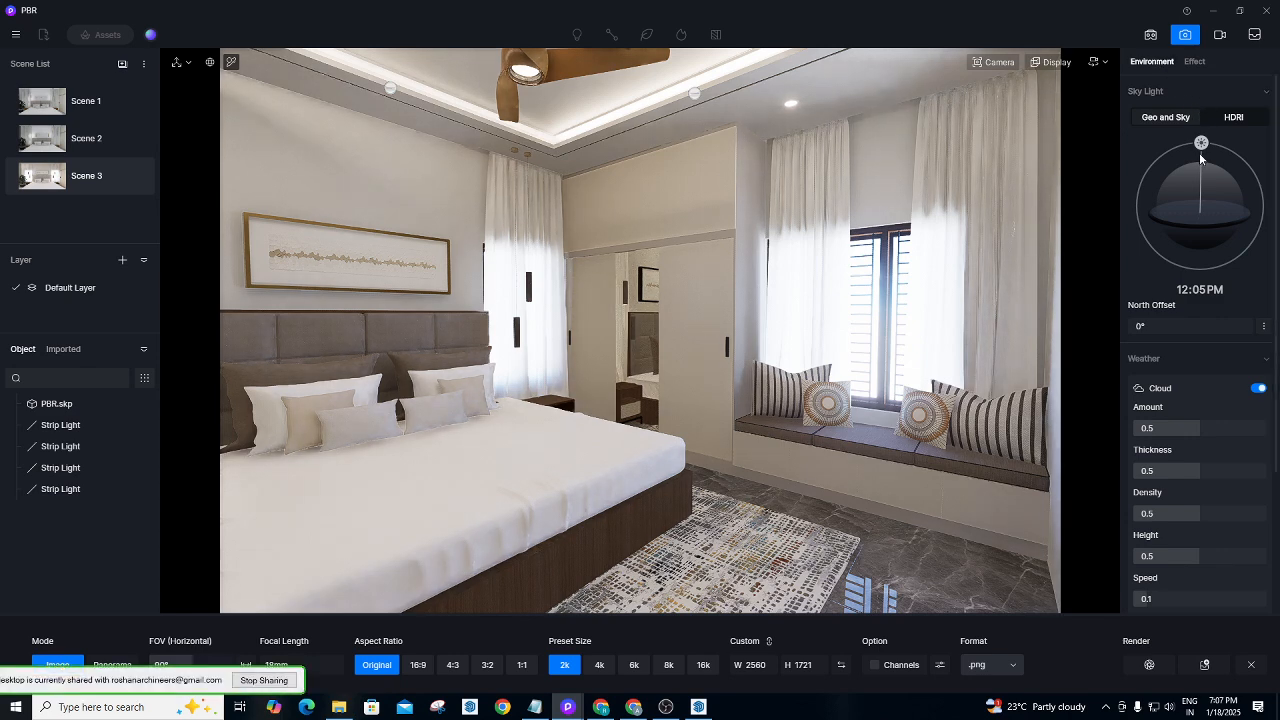
pyautogui.moveTo(1201, 143); pyautogui.dragTo(1263, 207)
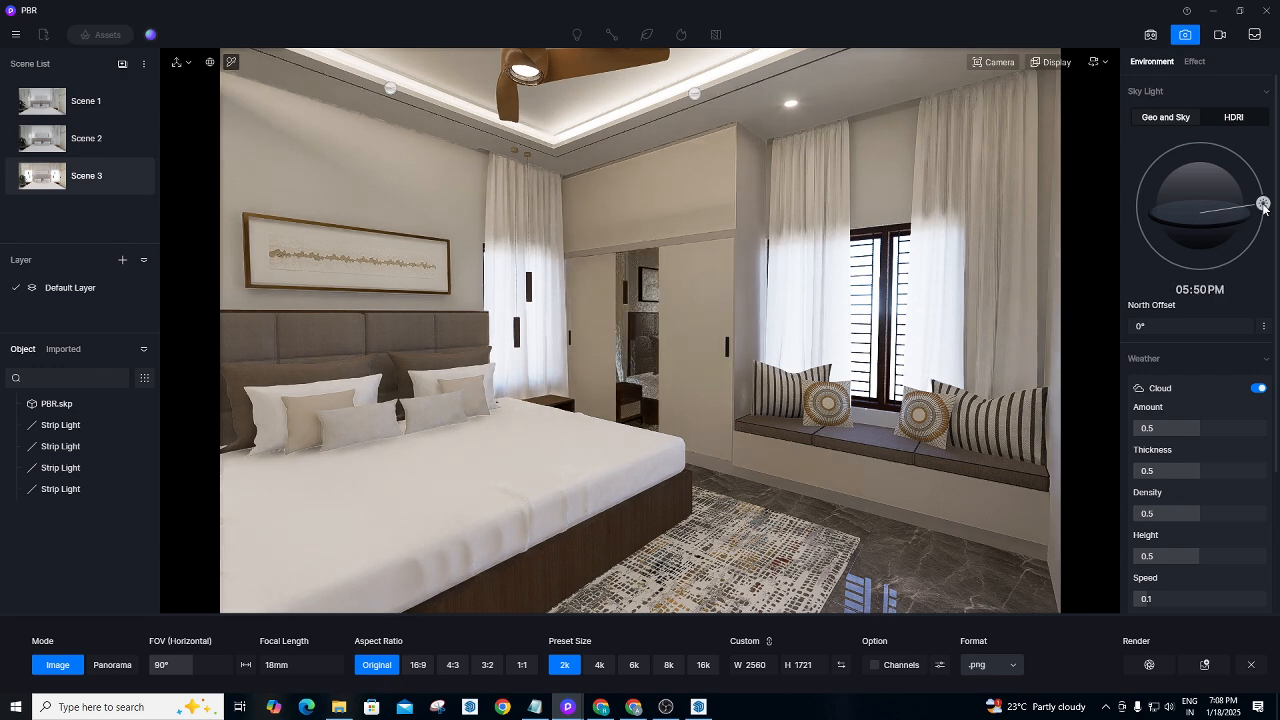
pyautogui.moveTo(1263, 207); pyautogui.dragTo(1264, 220)
pyautogui.click(1166, 327)
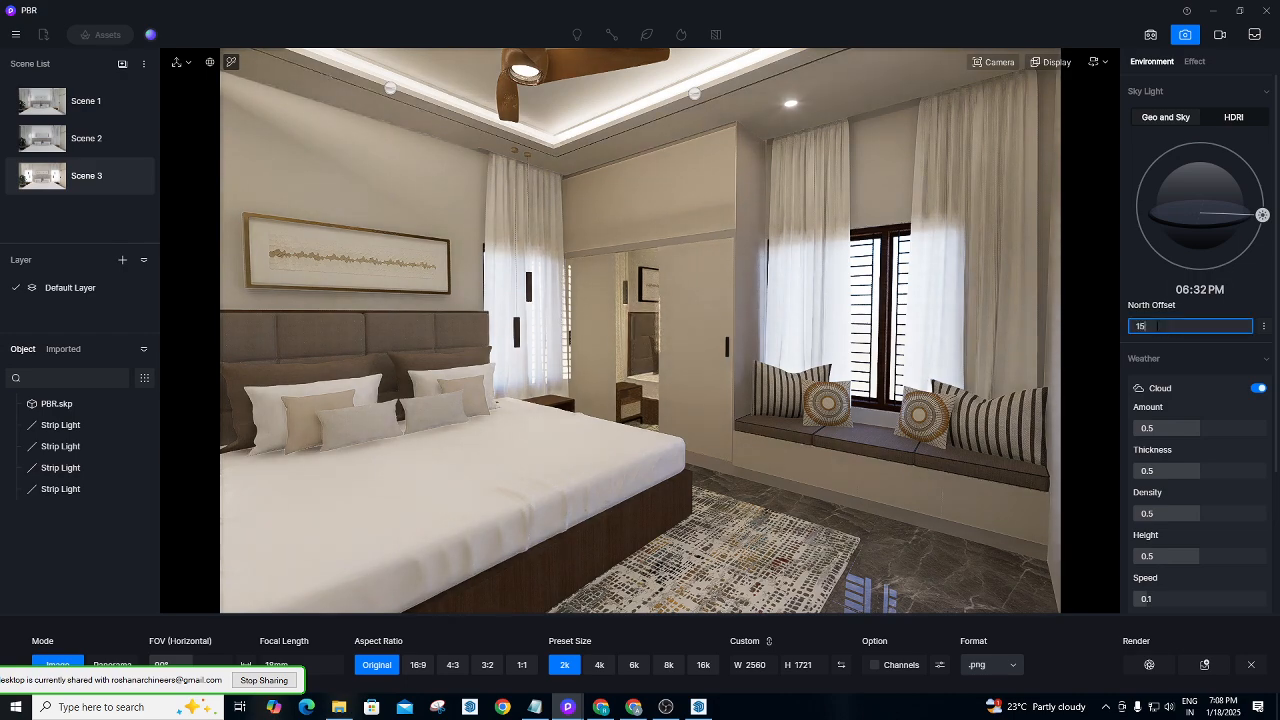
pyautogui.press('Return')
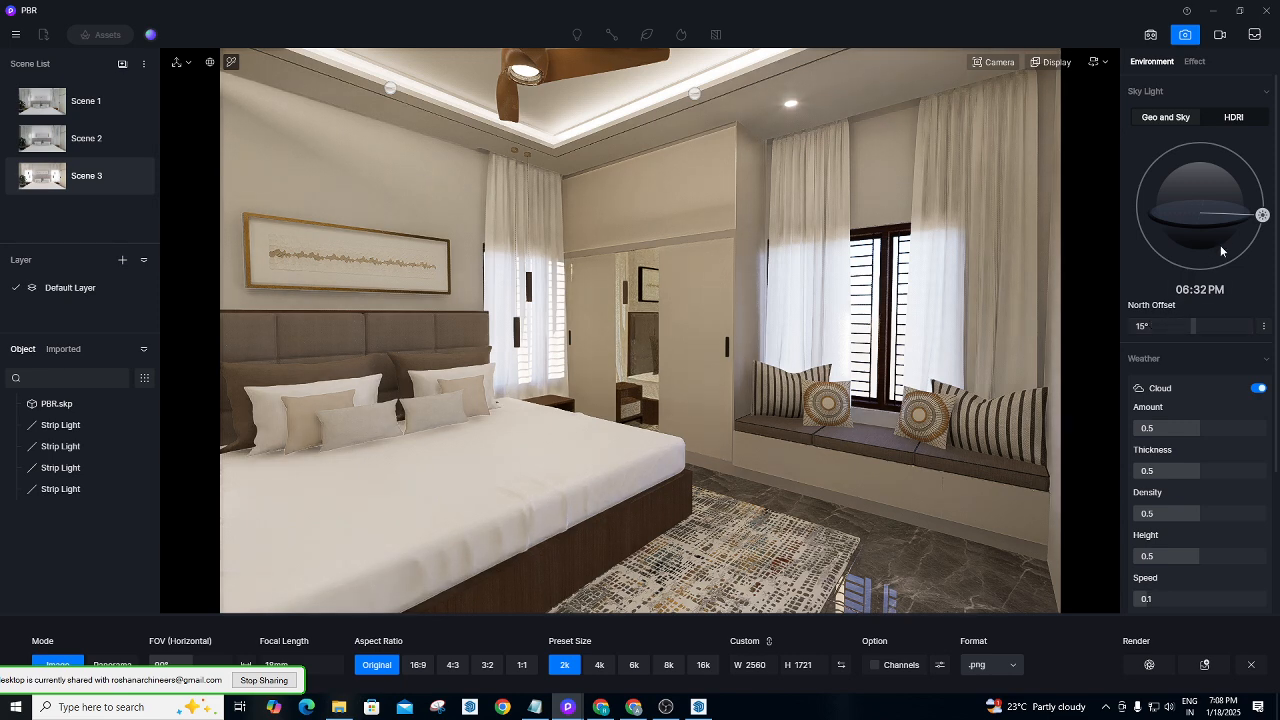
# Set the sky light's time of day to 06:59 PM and reframe the camera on the bed, wardrobe and window seat.
pyautogui.moveTo(1260, 220)
pyautogui.mouseDown()
pyautogui.moveTo(1247, 250)
pyautogui.moveTo(1266, 229)
pyautogui.mouseUp()
pyautogui.scroll(-1, 801, 278)
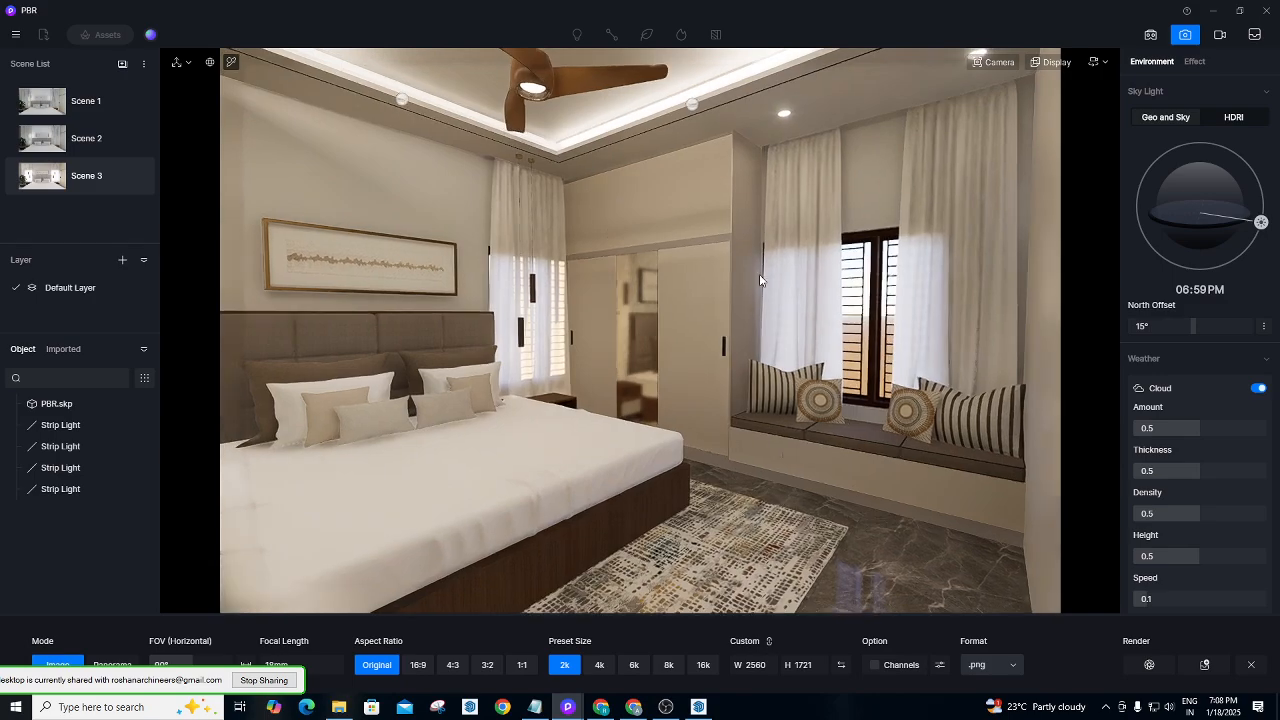
pyautogui.moveTo(760, 280); pyautogui.dragTo(786, 309, button='right')
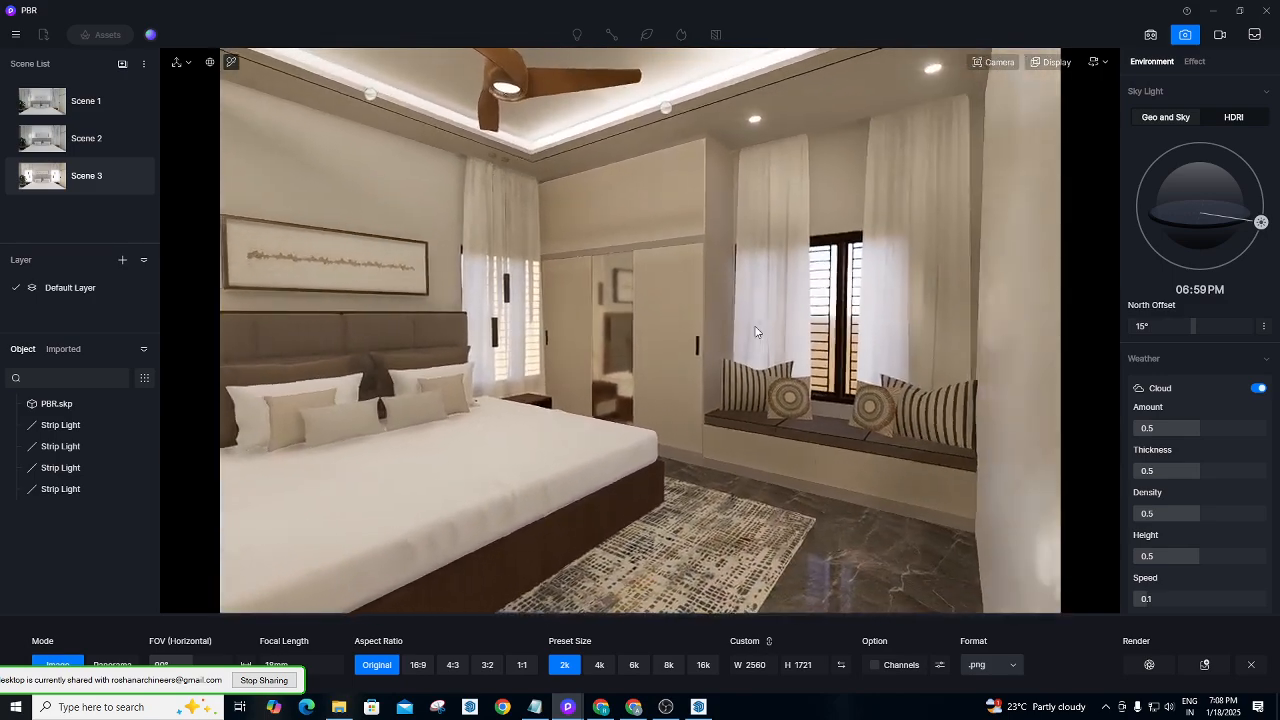
pyautogui.scroll(3, 791, 290)
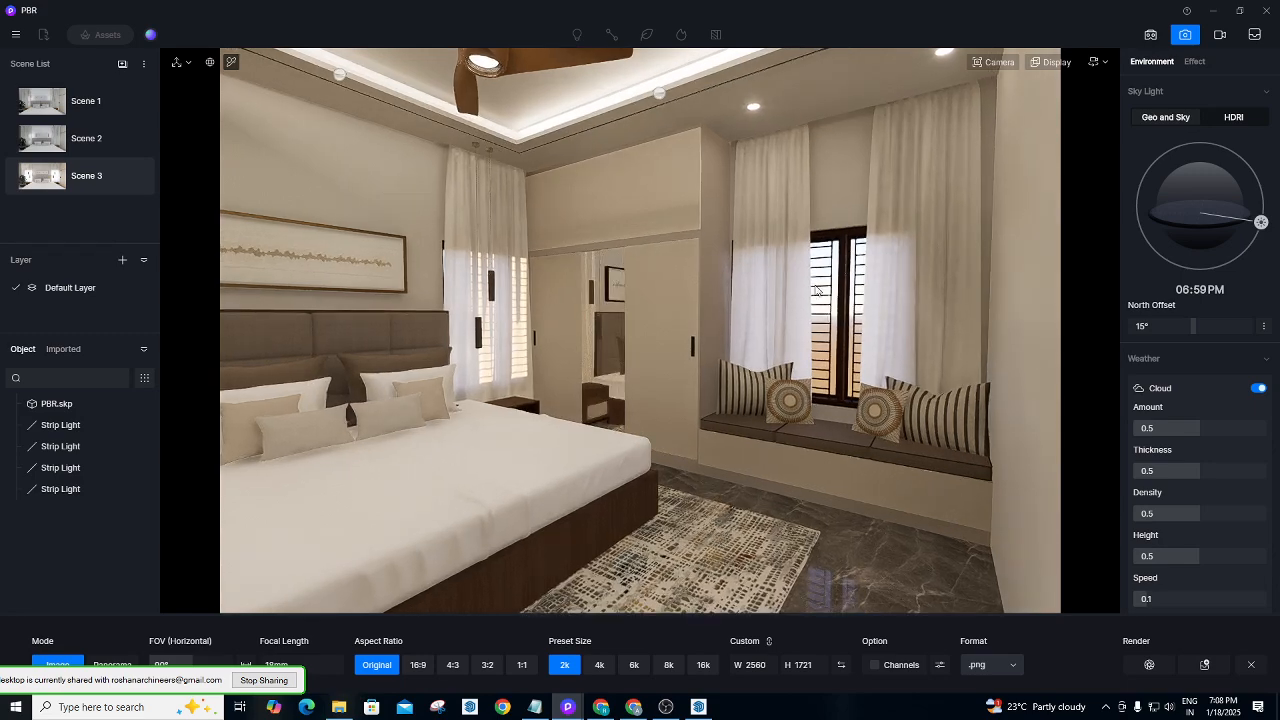
pyautogui.scroll(2, 779, 314)
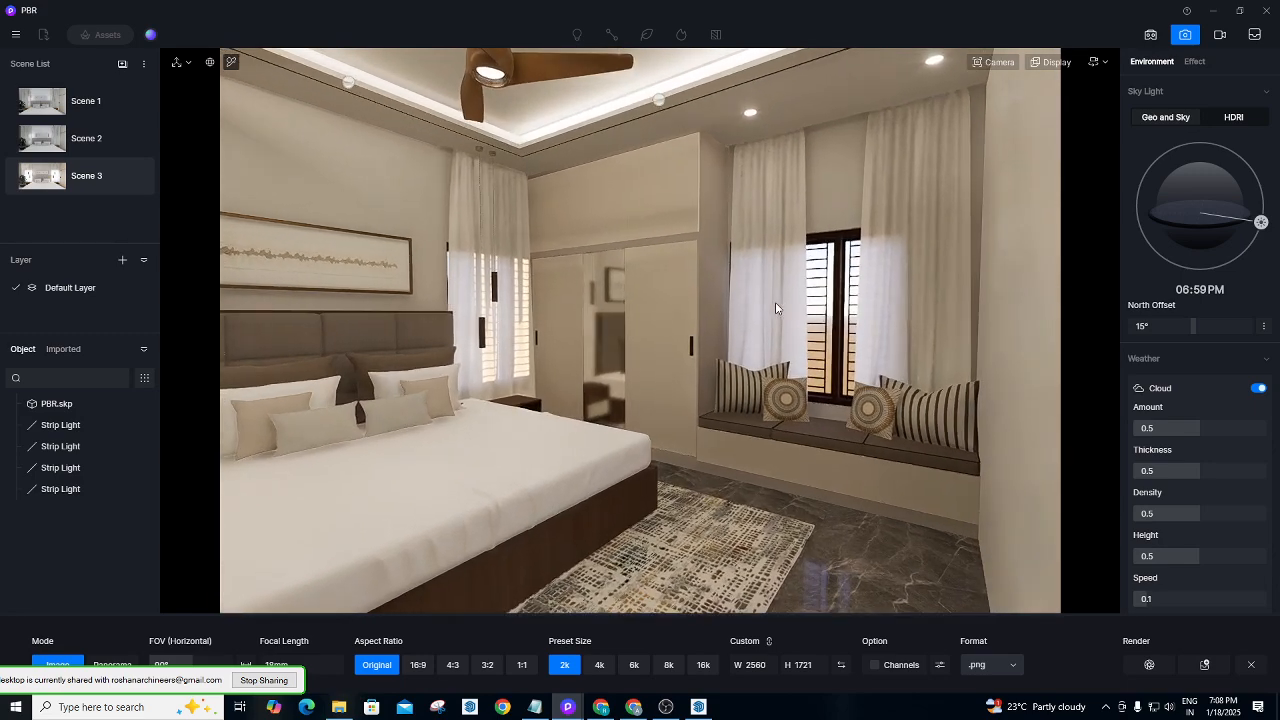
pyautogui.scroll(-2, 671, 357)
pyautogui.scroll(3, 630, 345)
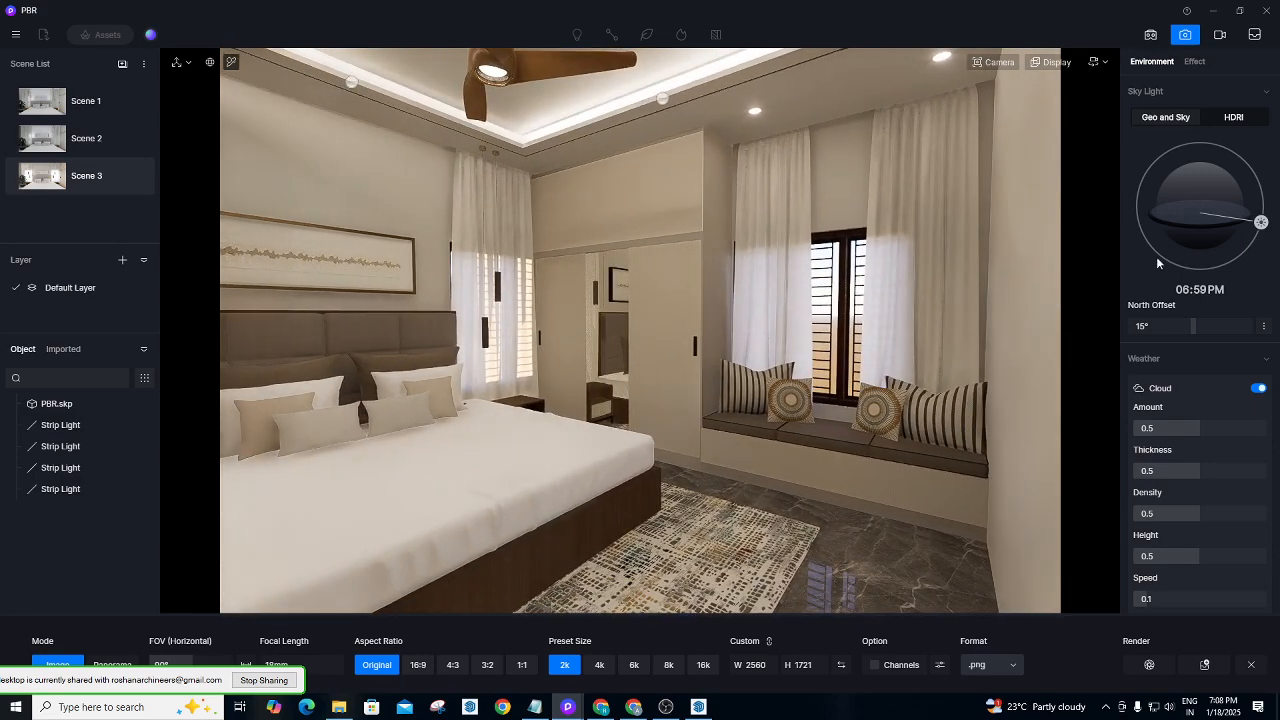
# Set the sky light's north offset to -109.1° and its time of day to 04:34 AM.
pyautogui.moveTo(1189, 325); pyautogui.dragTo(1158, 326)
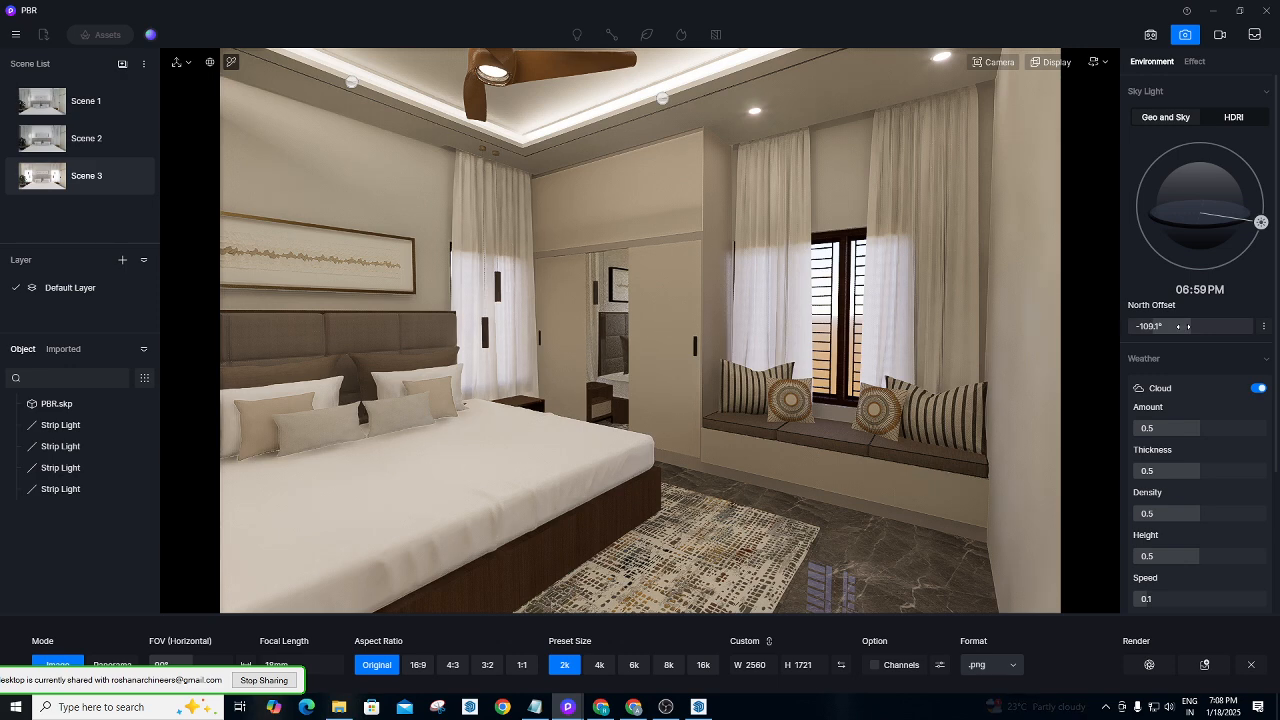
pyautogui.moveTo(1258, 226); pyautogui.dragTo(1168, 263)
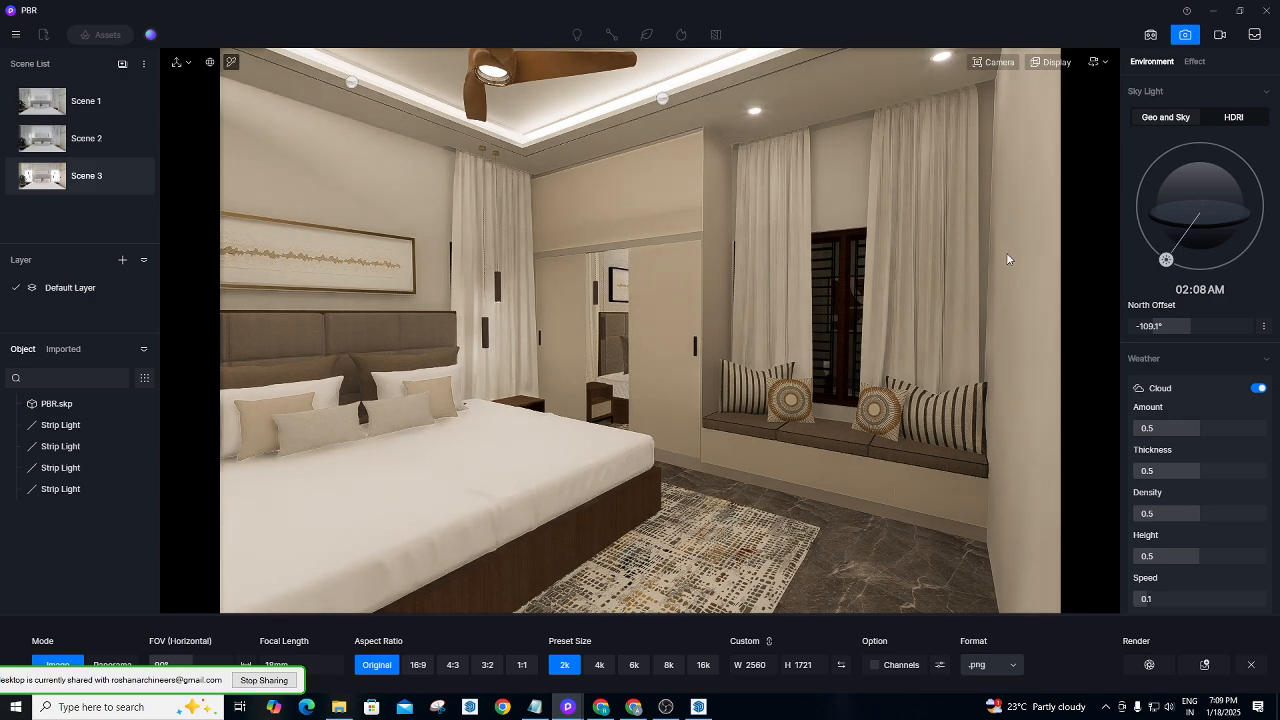
pyautogui.moveTo(1168, 261); pyautogui.dragTo(1155, 250)
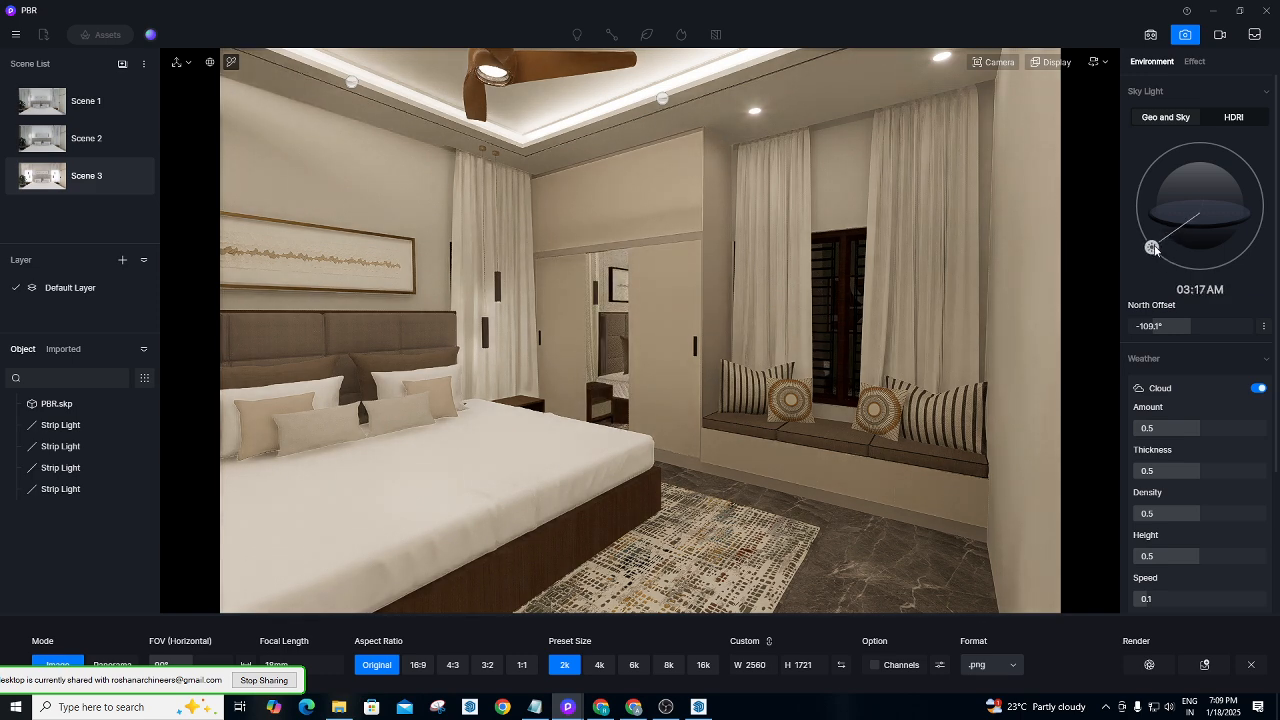
pyautogui.moveTo(1147, 257); pyautogui.dragTo(1142, 218)
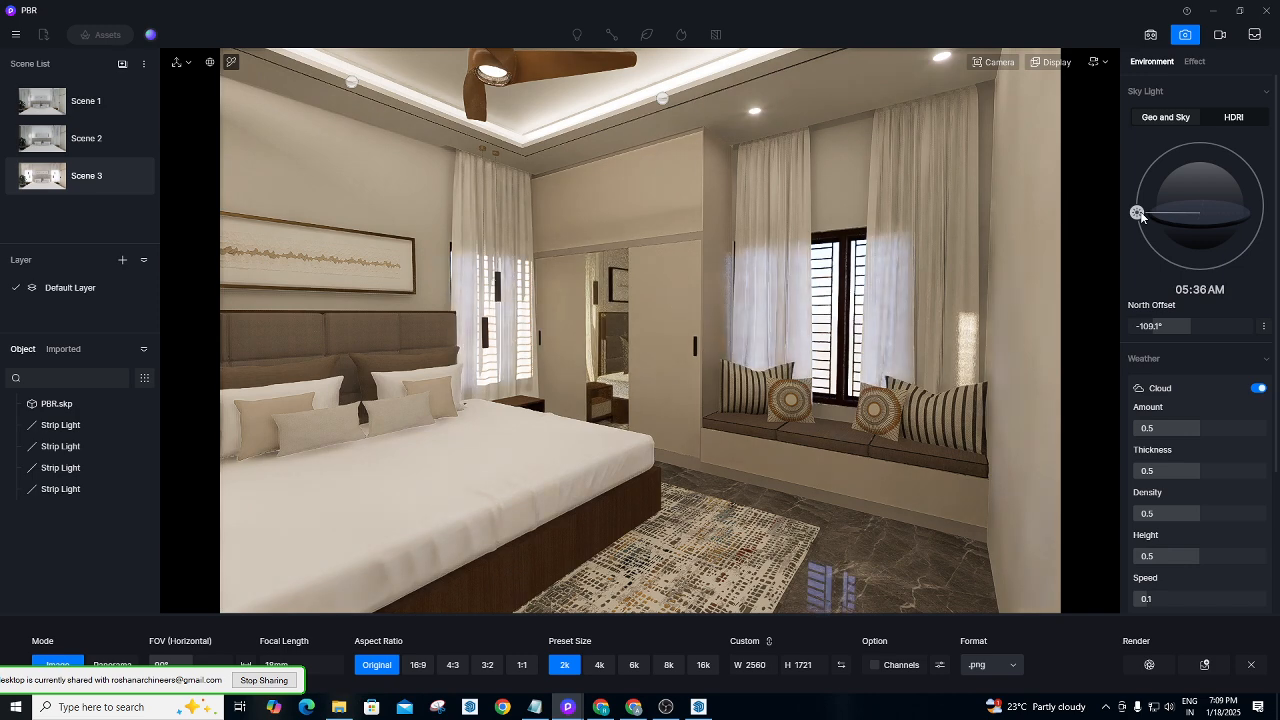
pyautogui.moveTo(1139, 214); pyautogui.dragTo(1139, 228)
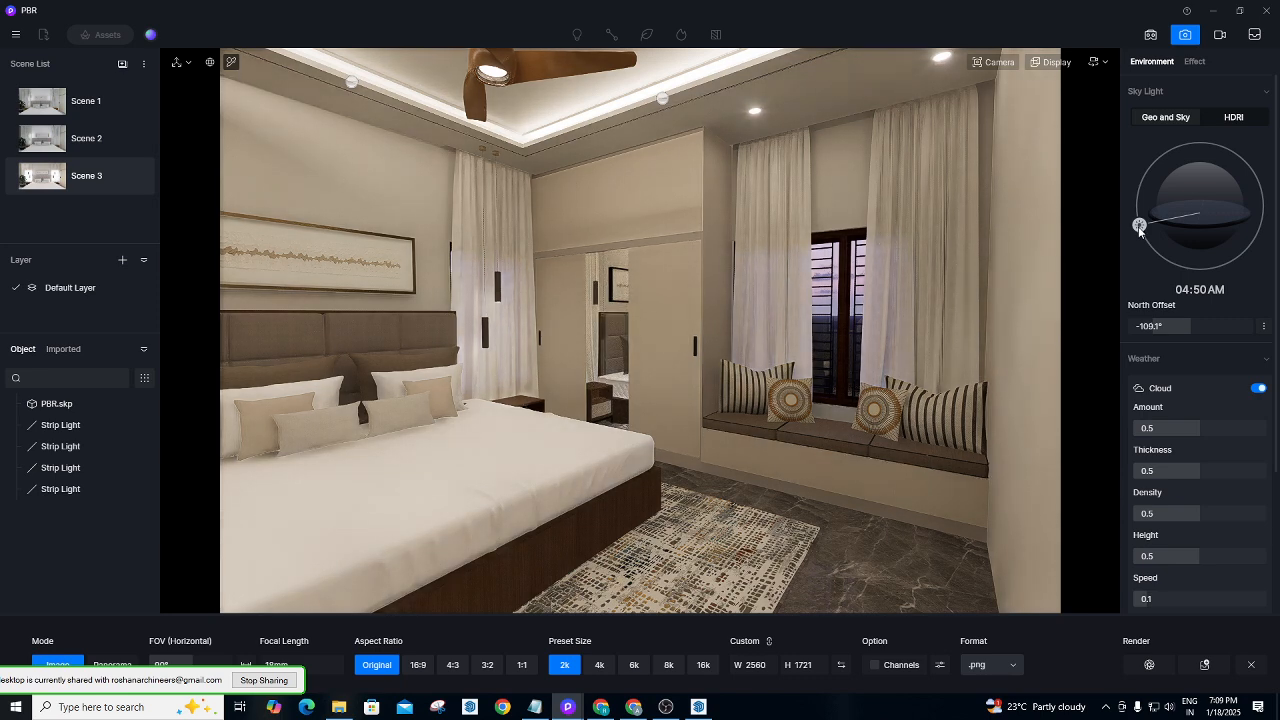
pyautogui.moveTo(1139, 230); pyautogui.dragTo(1138, 236)
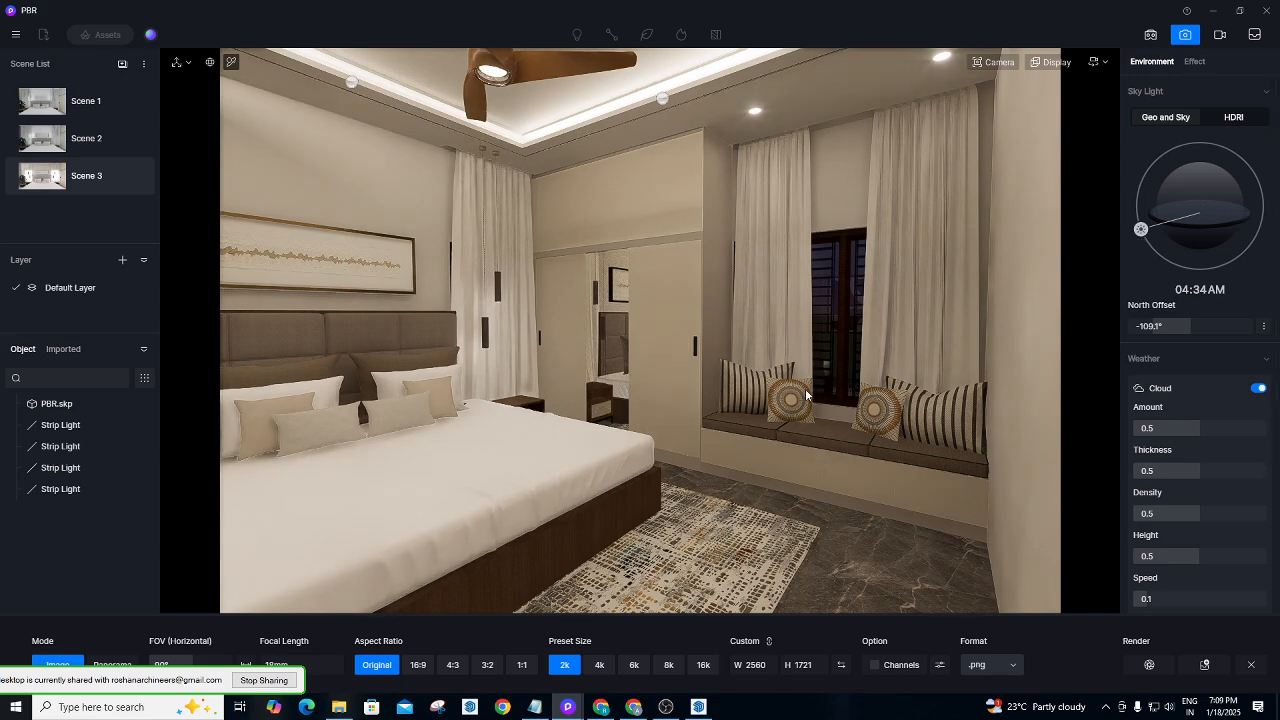
# Try other north offsets for the sky light, settle on -109.1°, and save the current view as a new scene.
pyautogui.moveTo(1150, 326); pyautogui.dragTo(1185, 328)
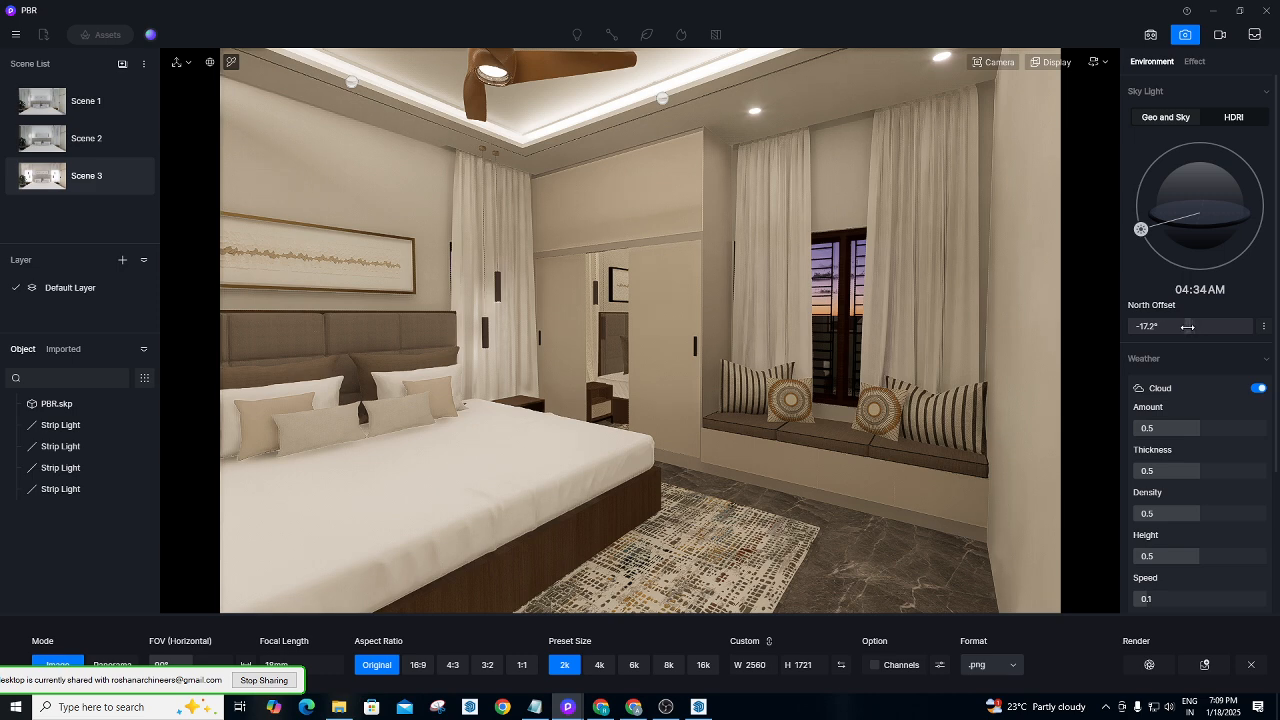
pyautogui.moveTo(1187, 327); pyautogui.dragTo(1171, 327)
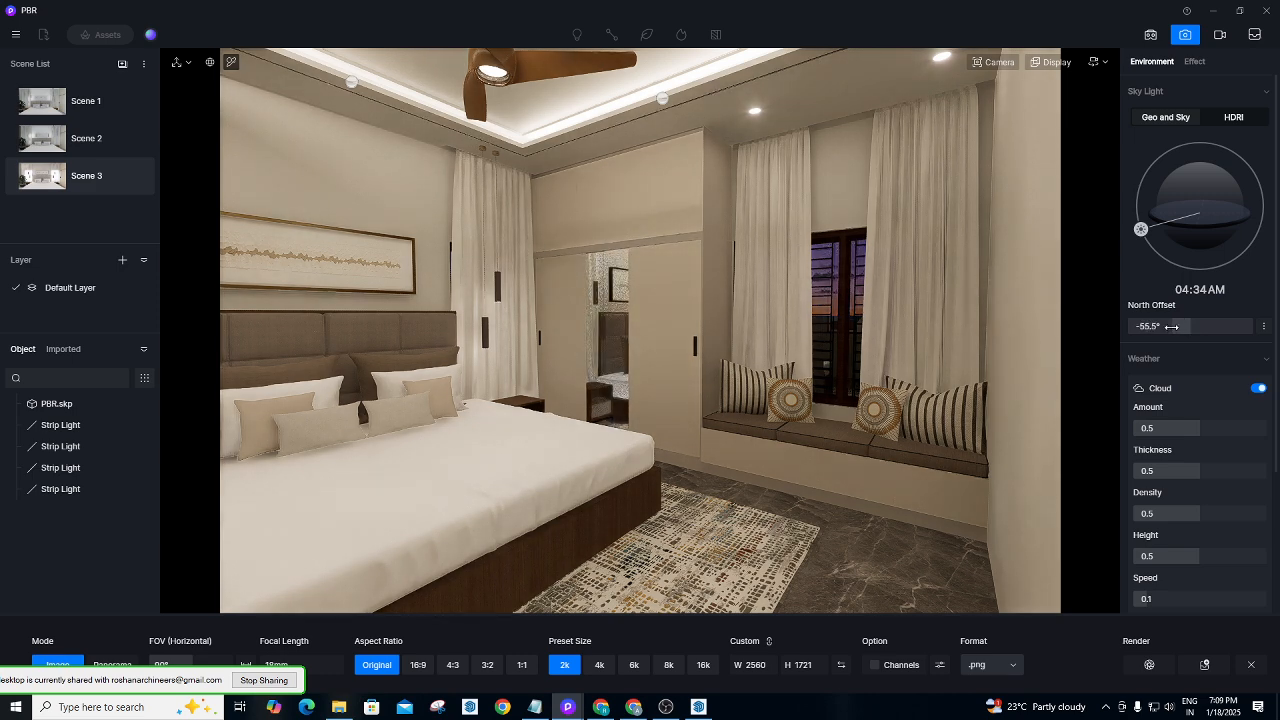
pyautogui.moveTo(1171, 327); pyautogui.dragTo(1155, 326)
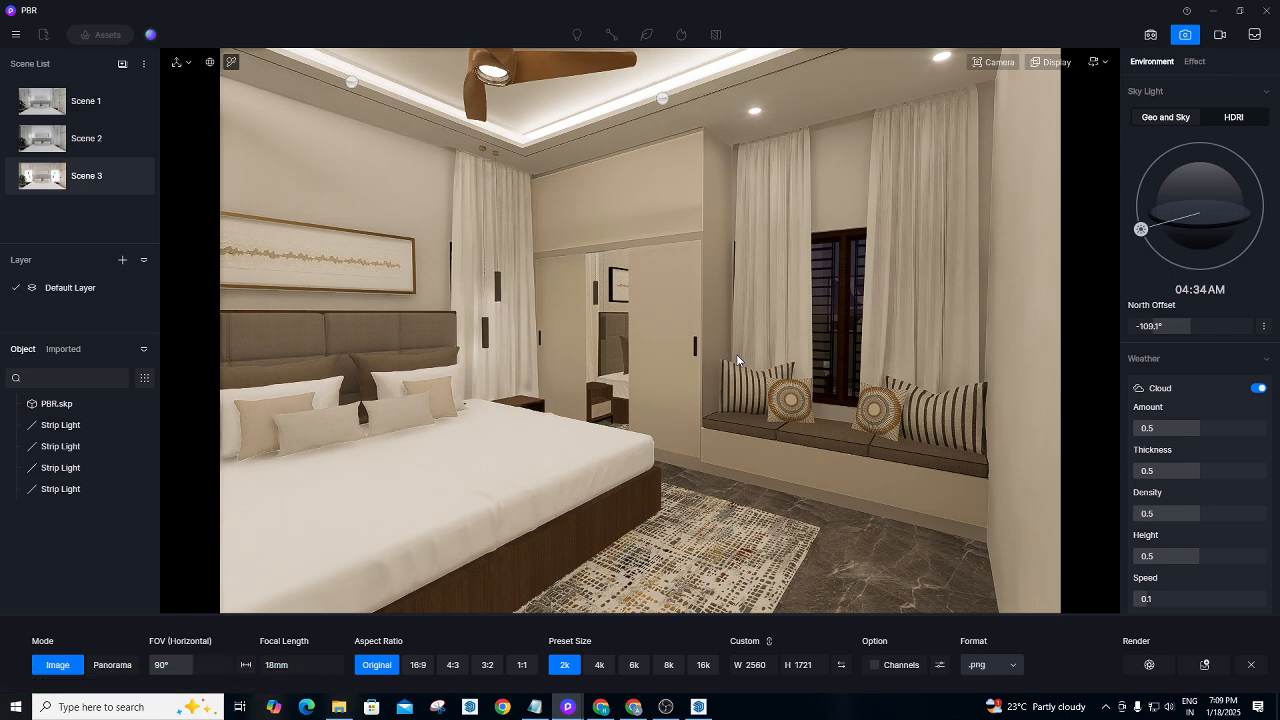
pyautogui.click(126, 65)
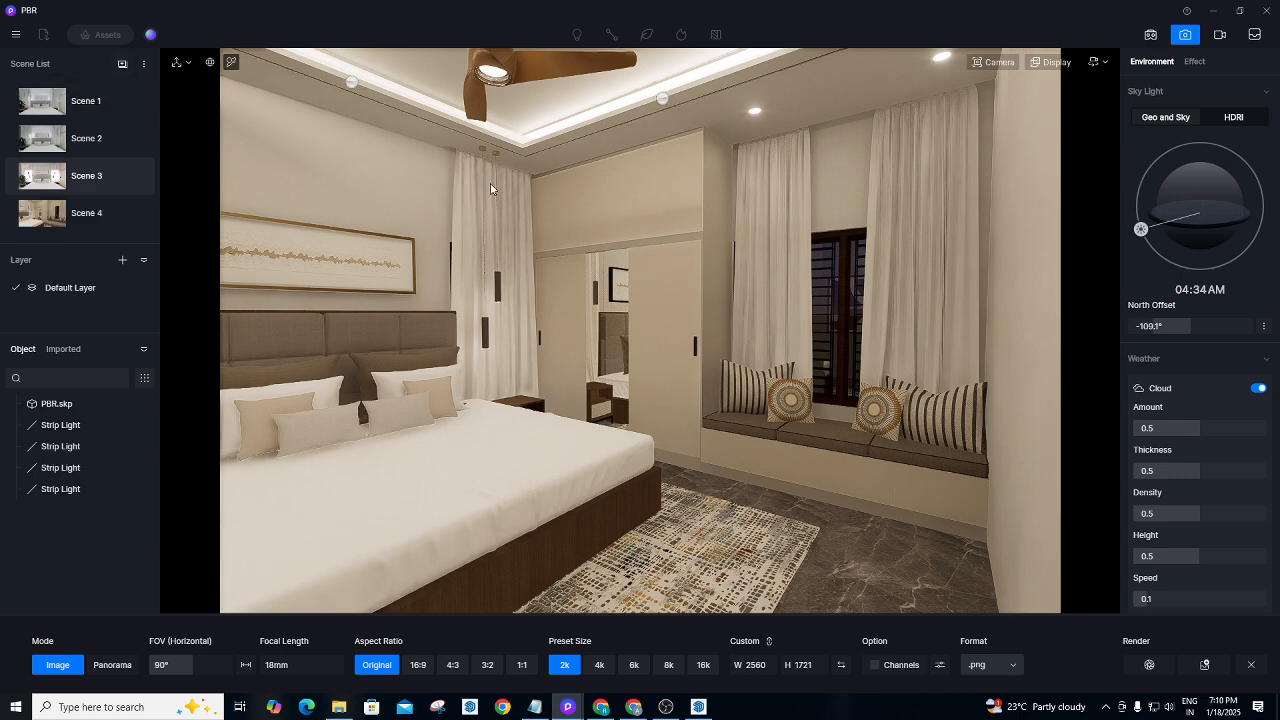
# Leave the image render mode and add a strip light at the ceiling line above the window seat's curtains.
pyautogui.scroll(2, 572, 360)
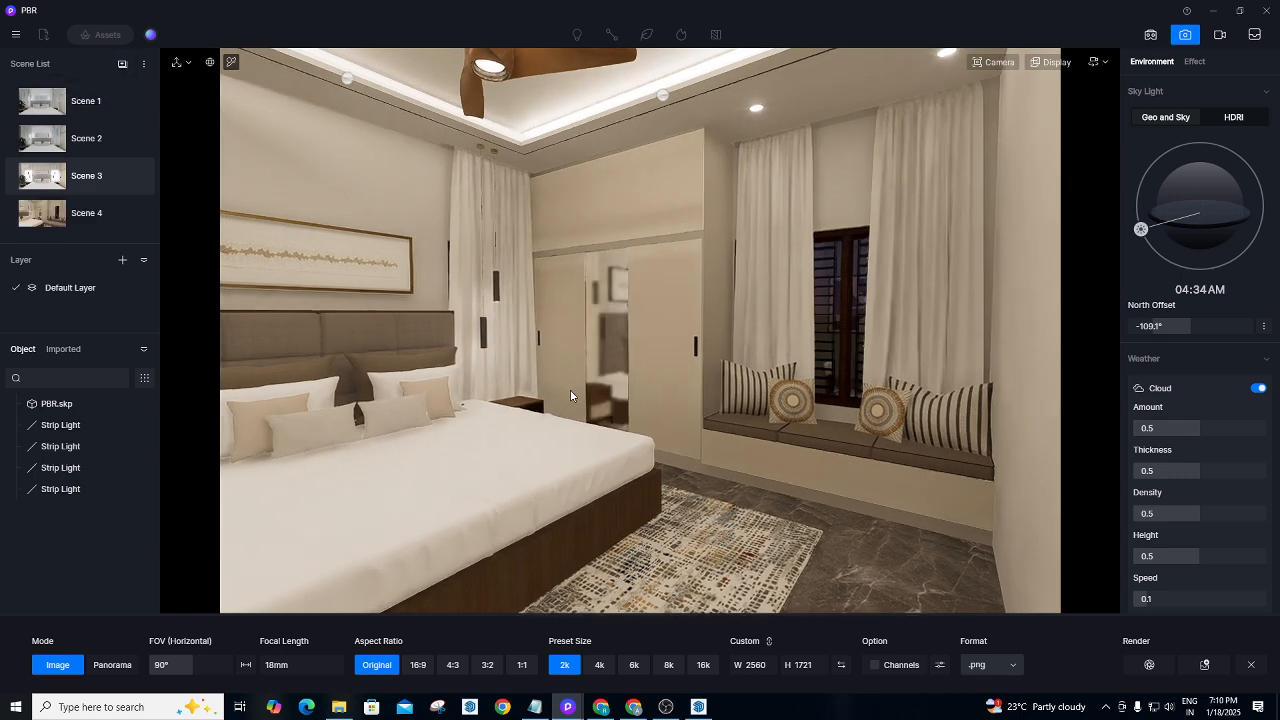
pyautogui.moveTo(576, 349); pyautogui.dragTo(816, 509, button='right')
pyautogui.scroll(3, 738, 331)
pyautogui.scroll(3, 736, 337)
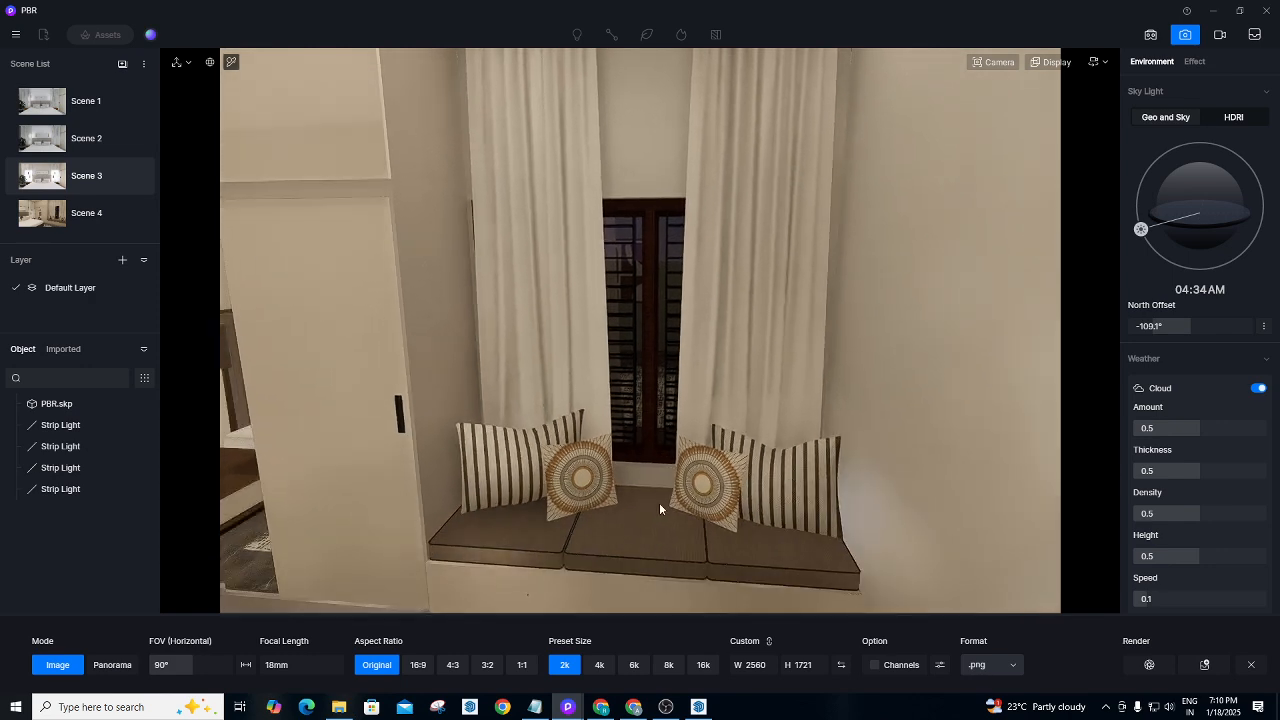
pyautogui.moveTo(659, 504); pyautogui.dragTo(639, 65, button='right')
pyautogui.scroll(3, 617, 283)
pyautogui.moveTo(617, 283); pyautogui.dragTo(665, 156, button='right')
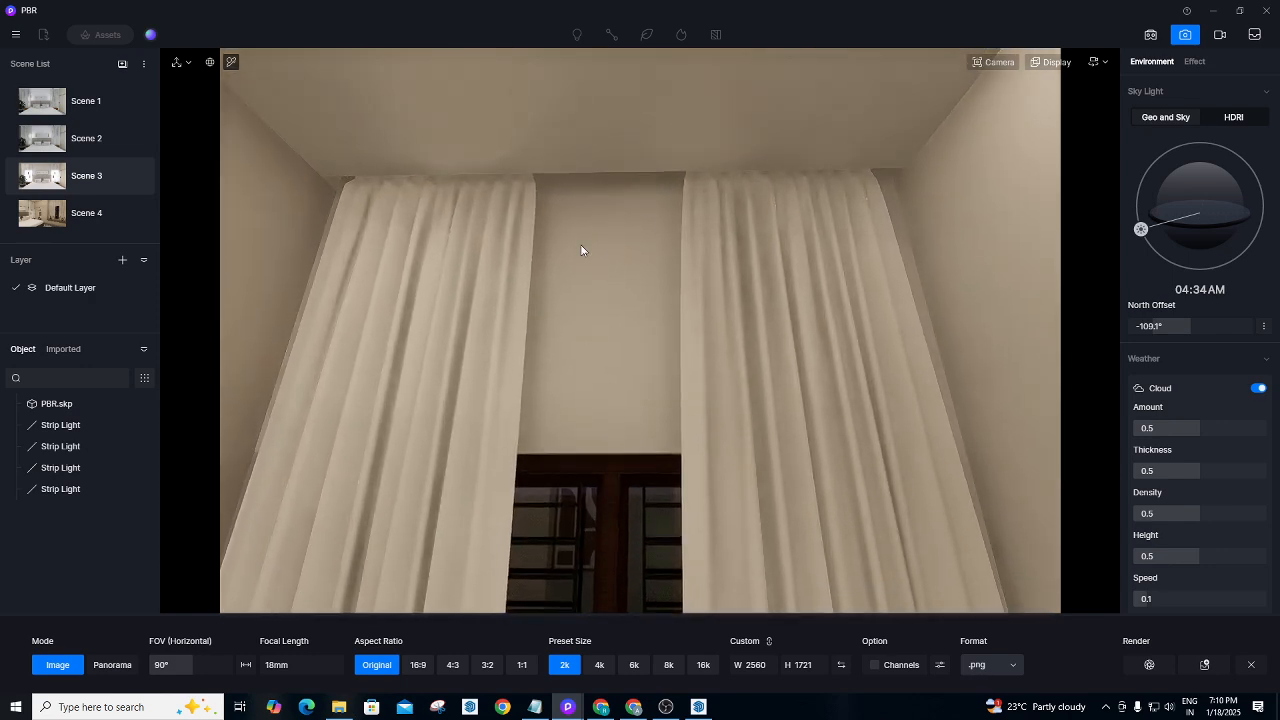
pyautogui.moveTo(580, 251); pyautogui.dragTo(574, 159, button='right')
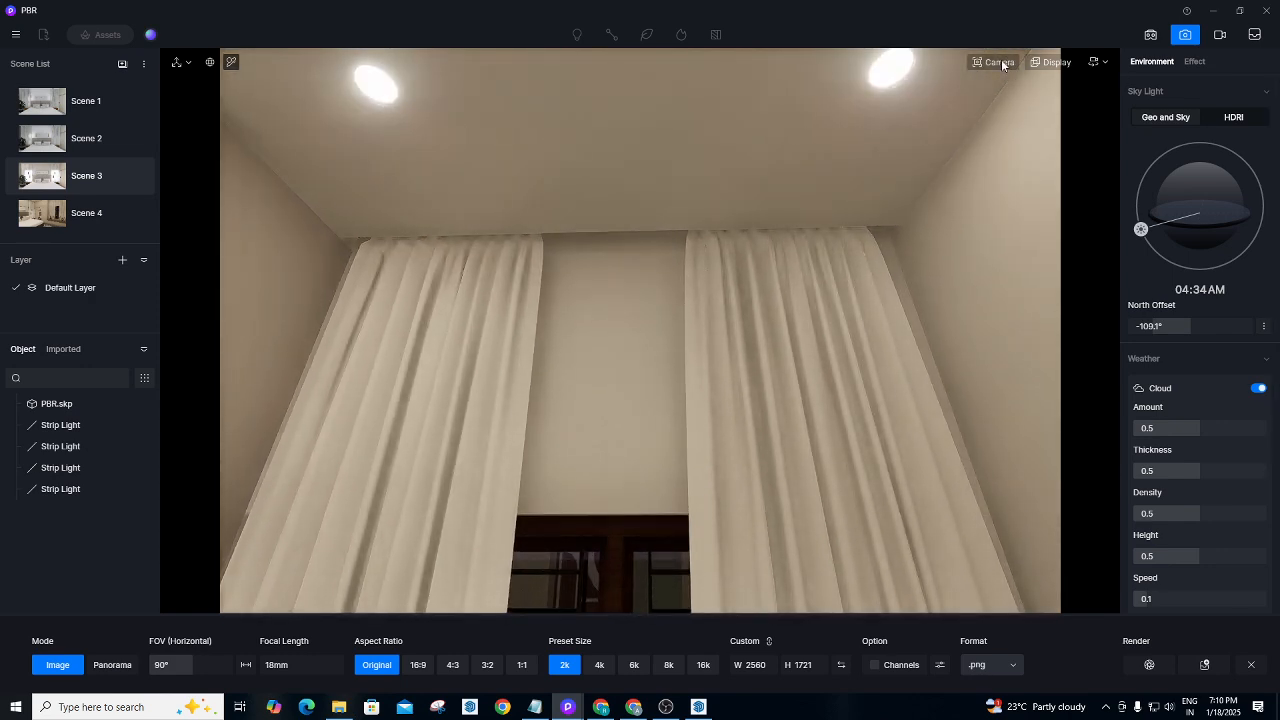
pyautogui.click(1185, 34)
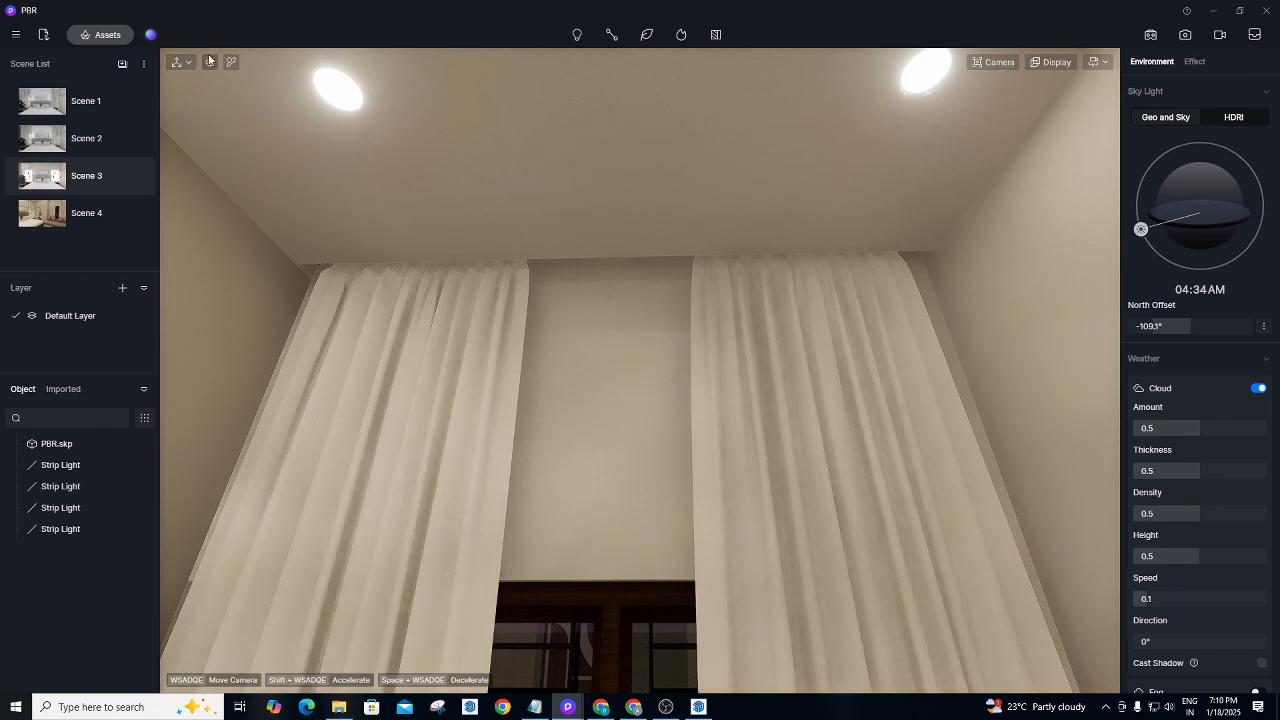
pyautogui.click(577, 33)
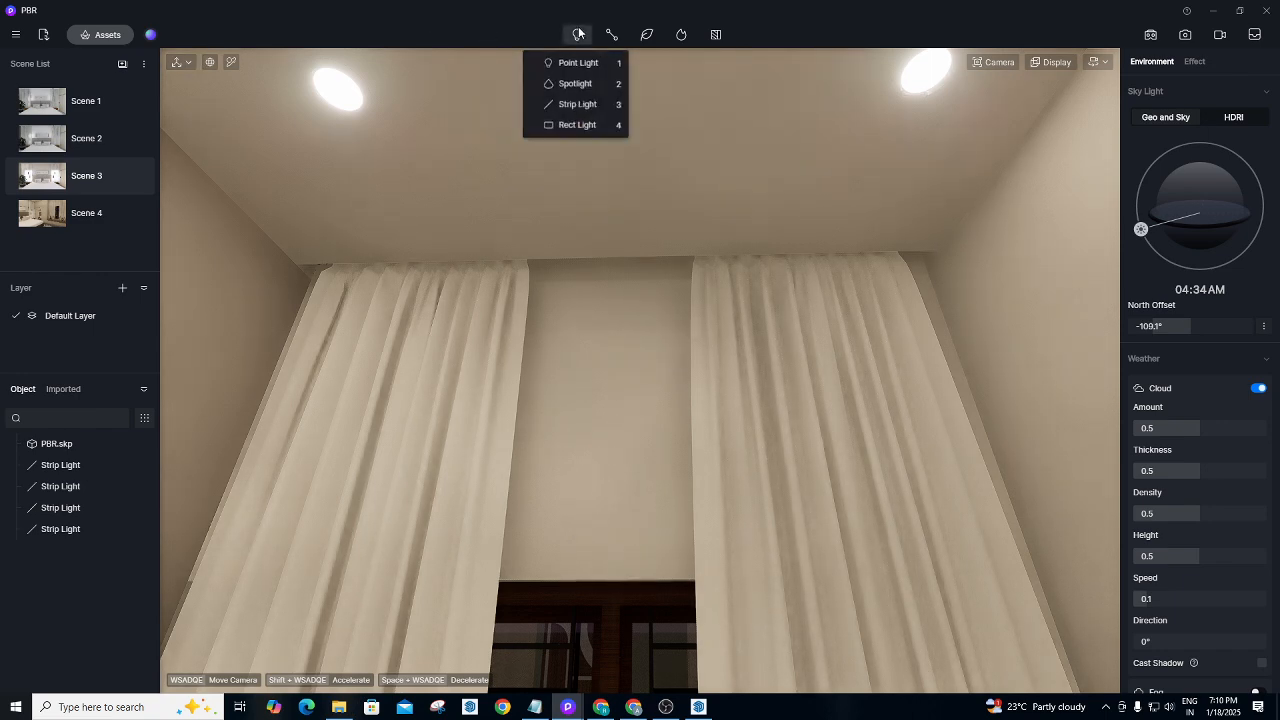
pyautogui.click(568, 106)
pyautogui.click(648, 257)
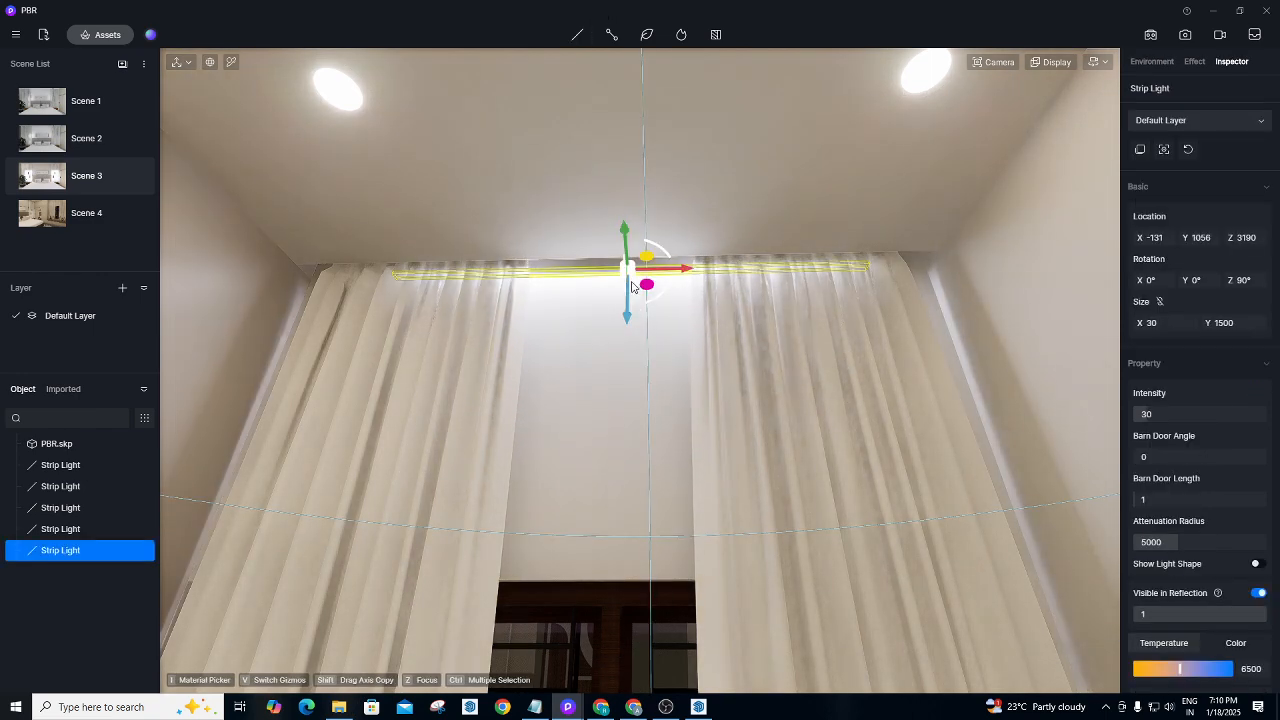
# Raise the new strip light to Z 3337 and set its colour temperature to 4250.
pyautogui.moveTo(627, 313); pyautogui.dragTo(631, 276)
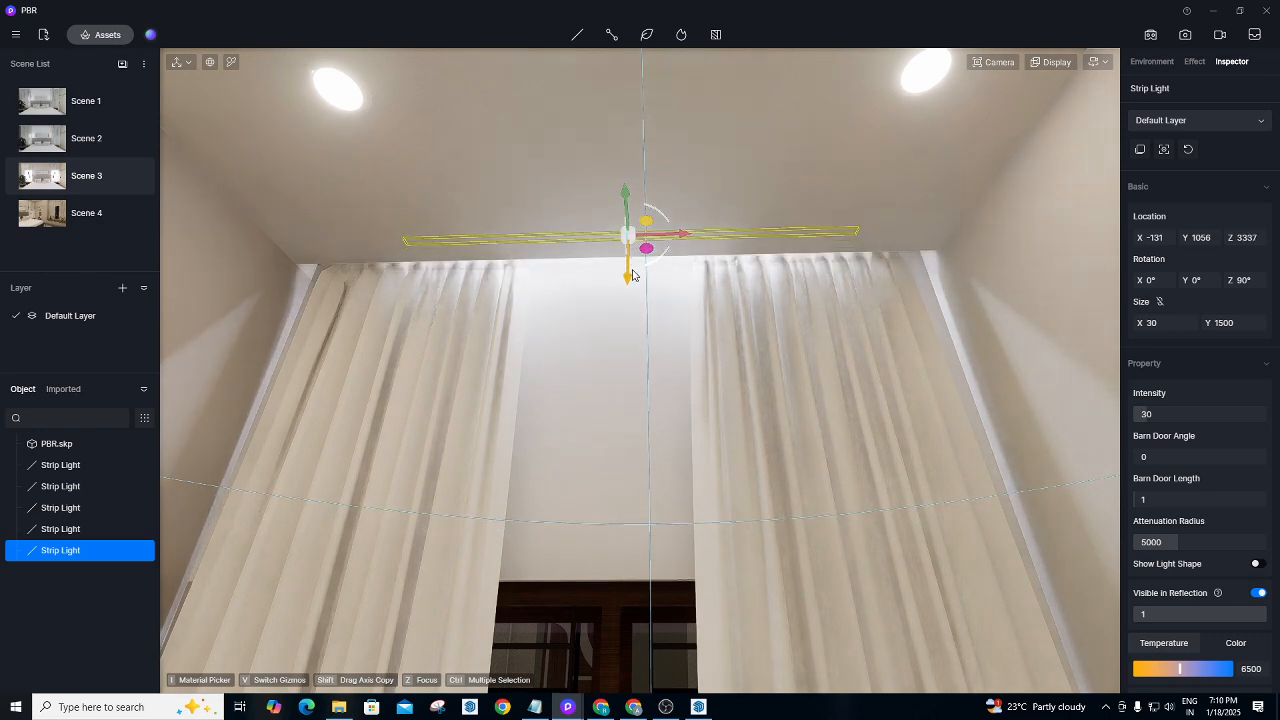
pyautogui.moveTo(591, 365); pyautogui.dragTo(597, 457, button='right')
pyautogui.scroll(-1, 603, 423)
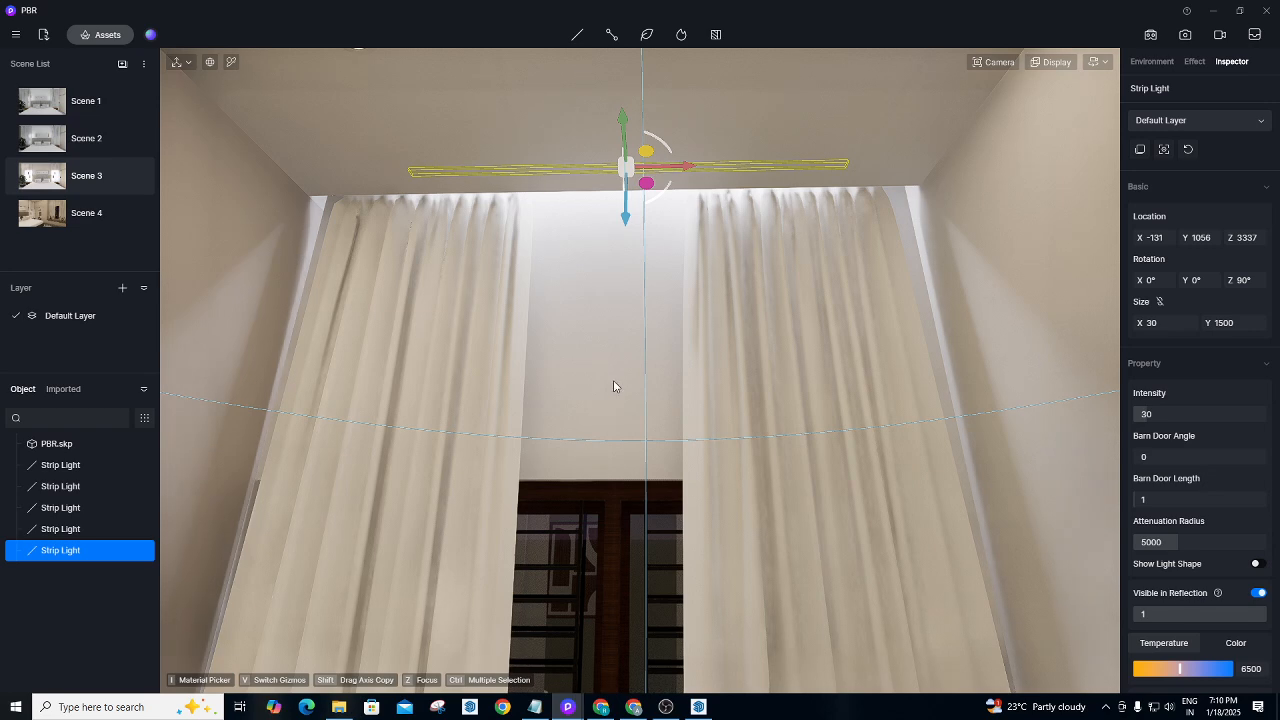
pyautogui.scroll(-1, 636, 355)
pyautogui.scroll(-2, 647, 348)
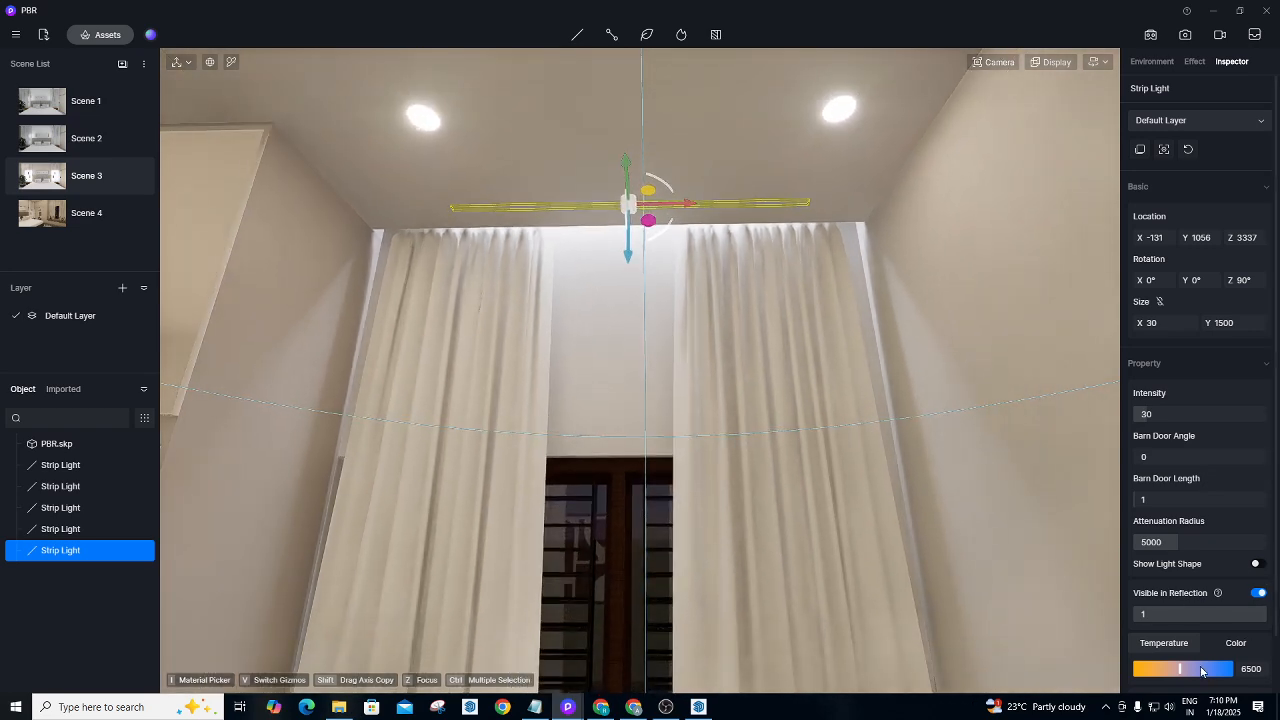
pyautogui.moveTo(1181, 668); pyautogui.dragTo(1159, 668)
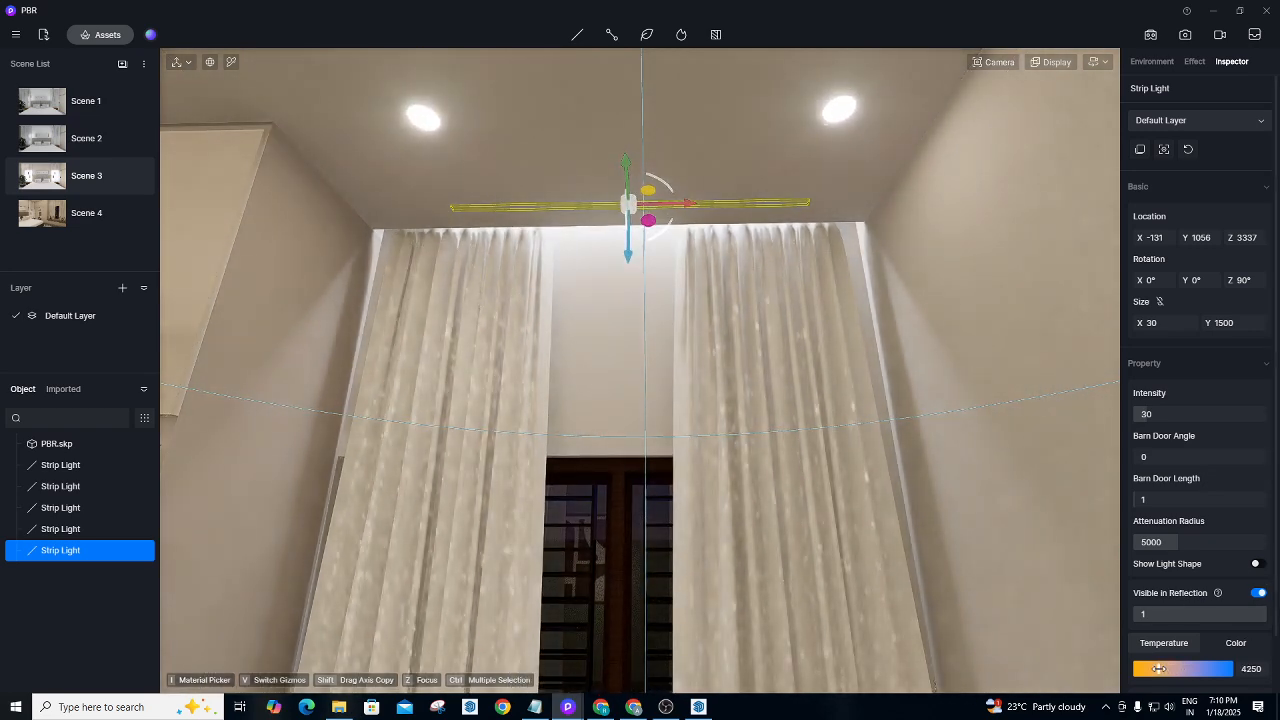
# Return to the Scene 4 view and lower the strip light above the curtains to Z 3250.
pyautogui.click(77, 214)
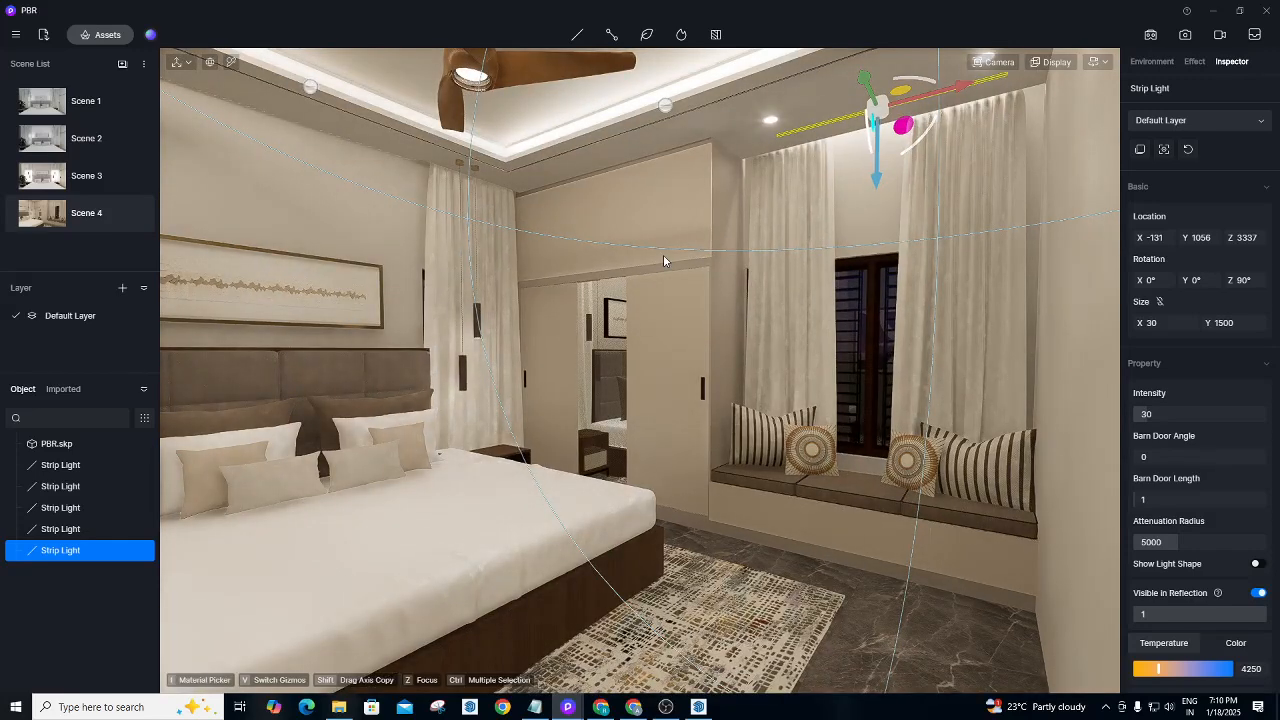
pyautogui.click(663, 256)
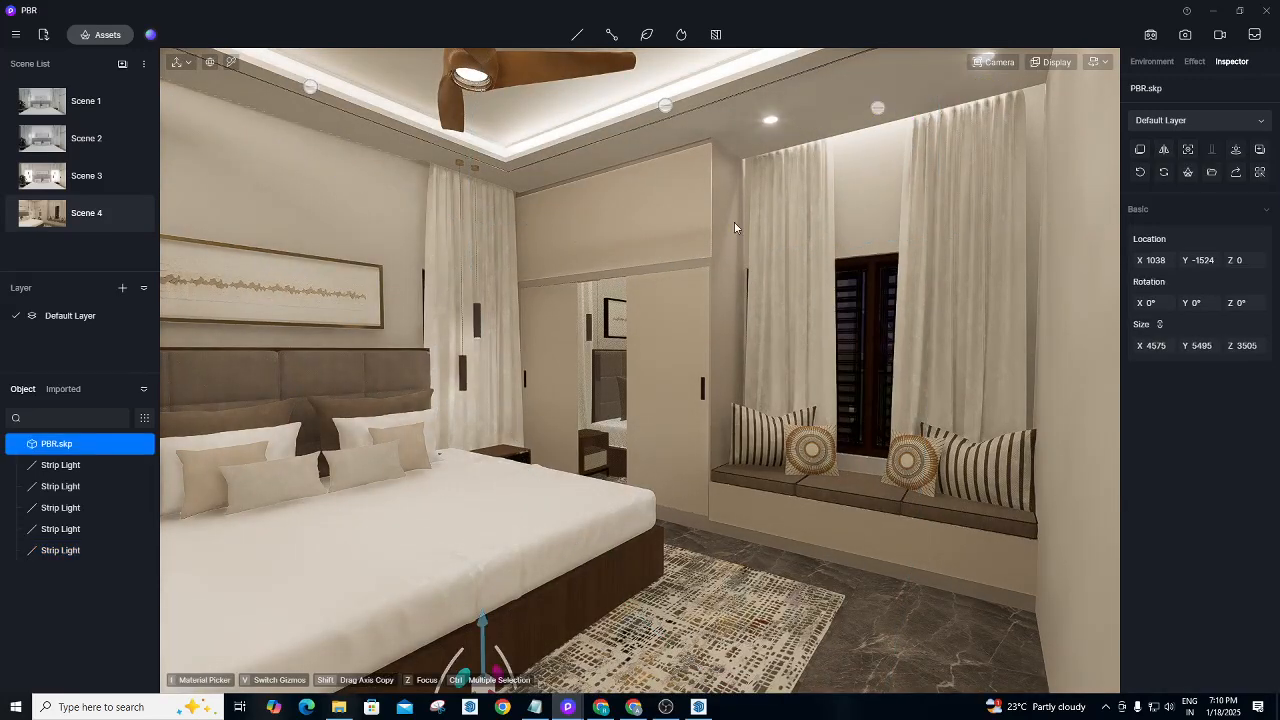
pyautogui.click(877, 108)
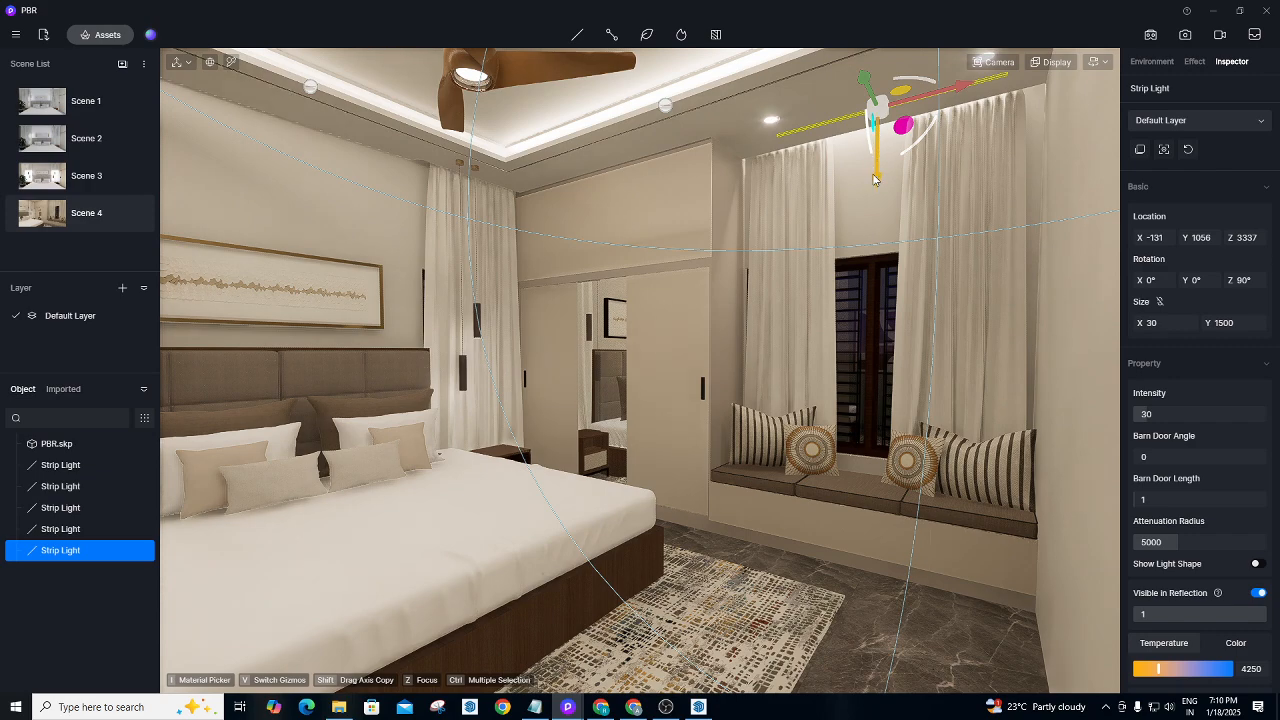
pyautogui.moveTo(873, 179); pyautogui.dragTo(869, 189)
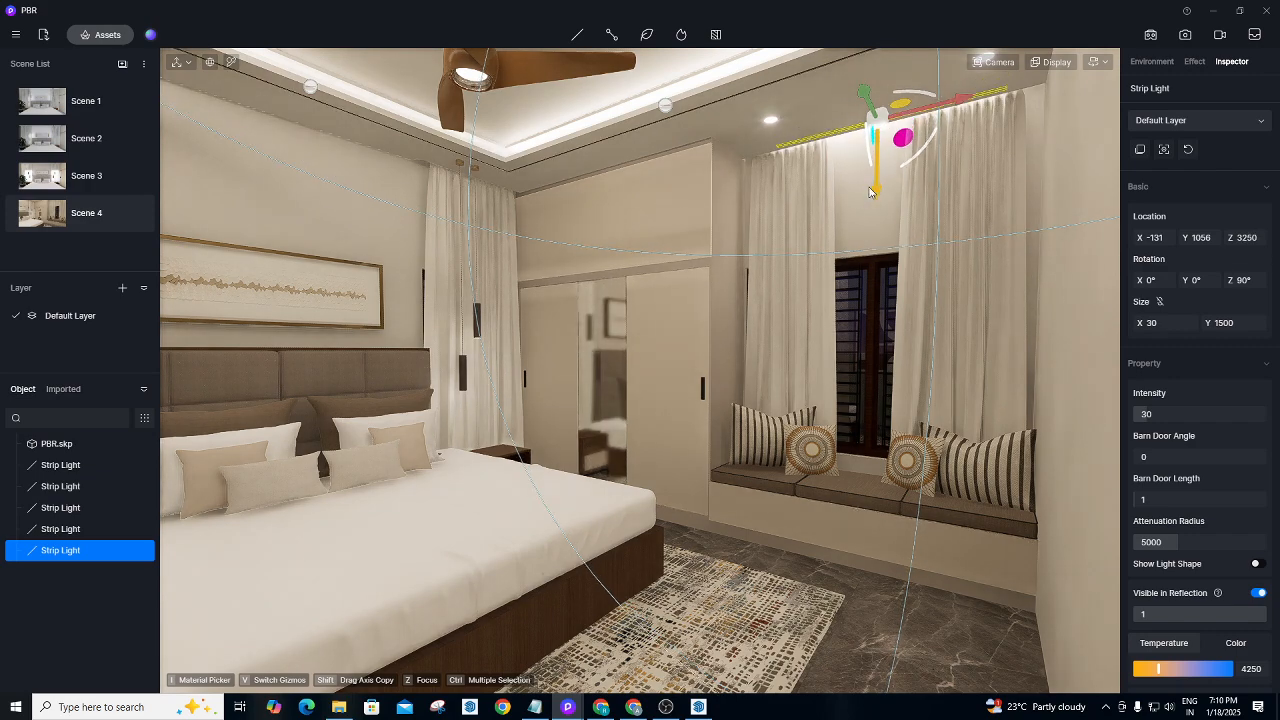
# Set the curtain strip light's Y size to 2000.
pyautogui.click(1239, 322)
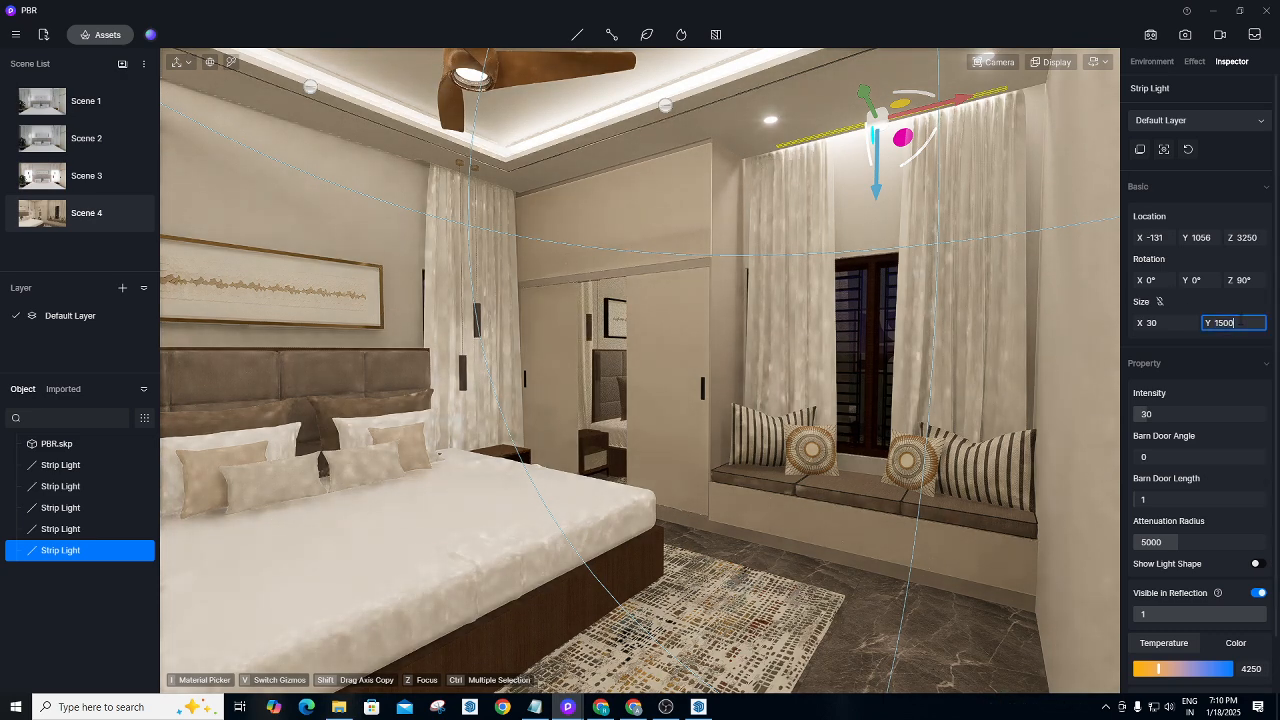
pyautogui.press('BackSpace')
pyautogui.press('BackSpace')
pyautogui.press('BackSpace')
pyautogui.press('BackSpace')
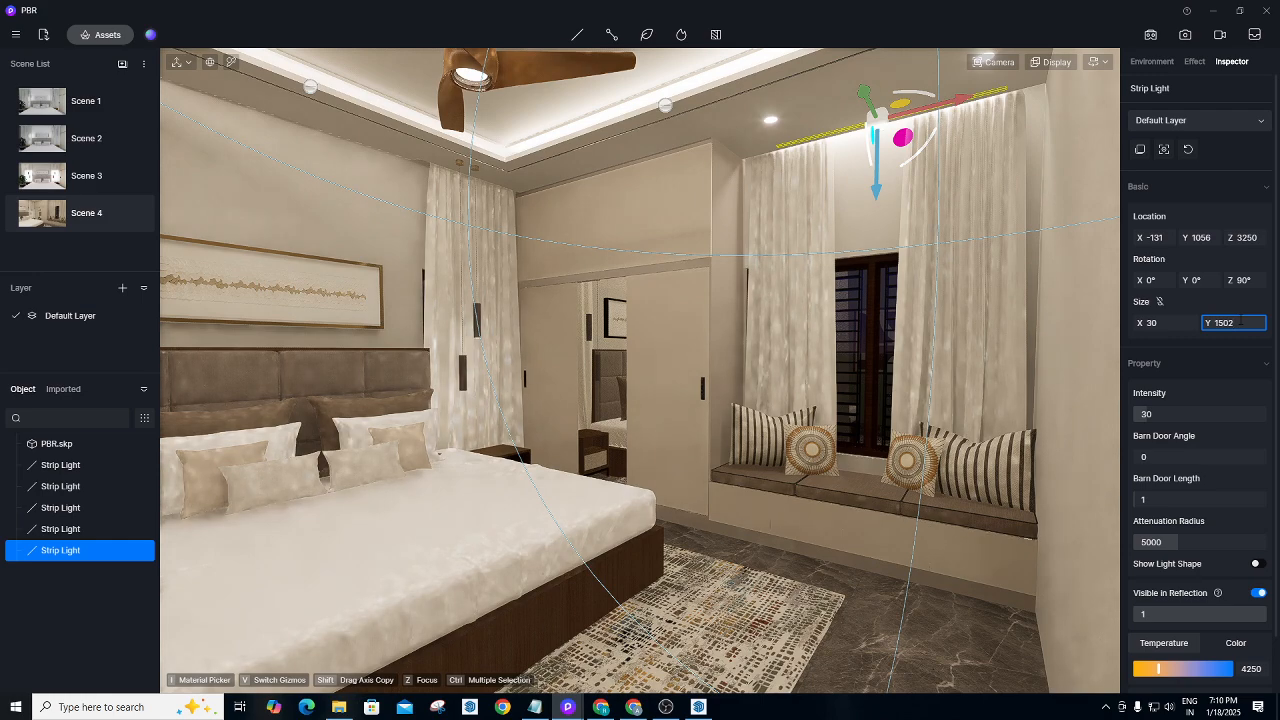
pyautogui.write('1')
pyautogui.press('BackSpace')
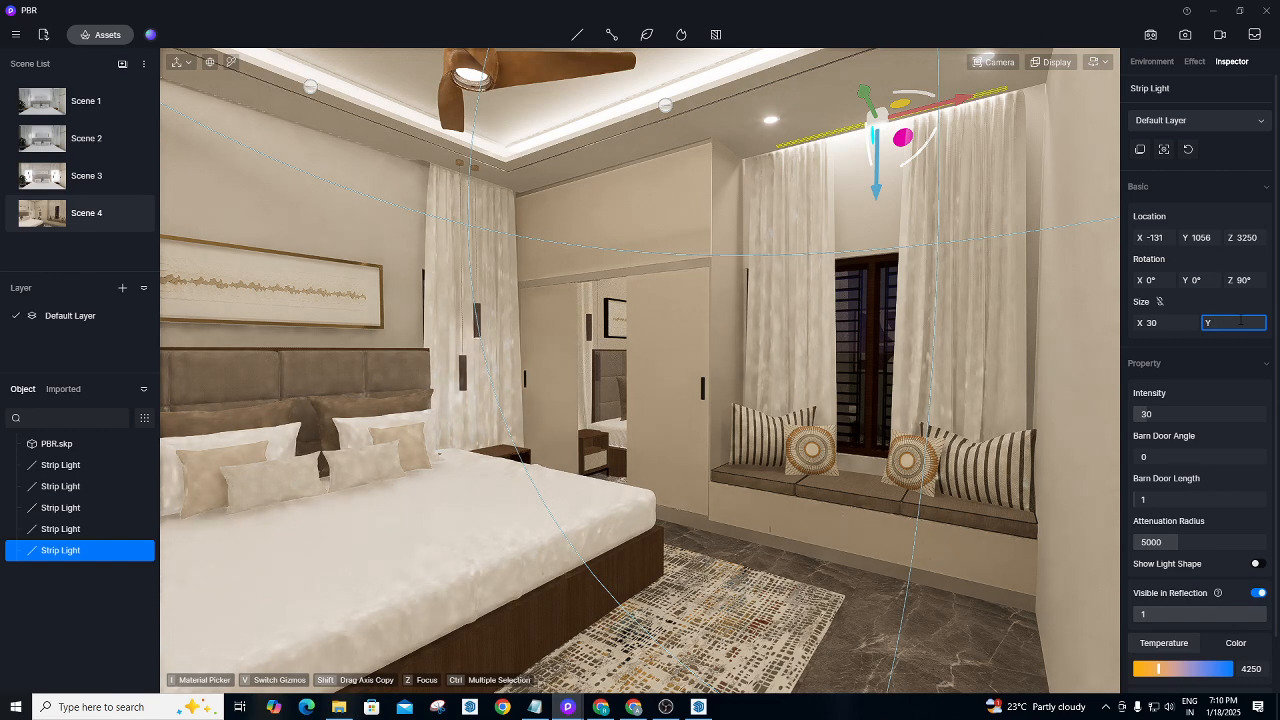
pyautogui.write('2000')
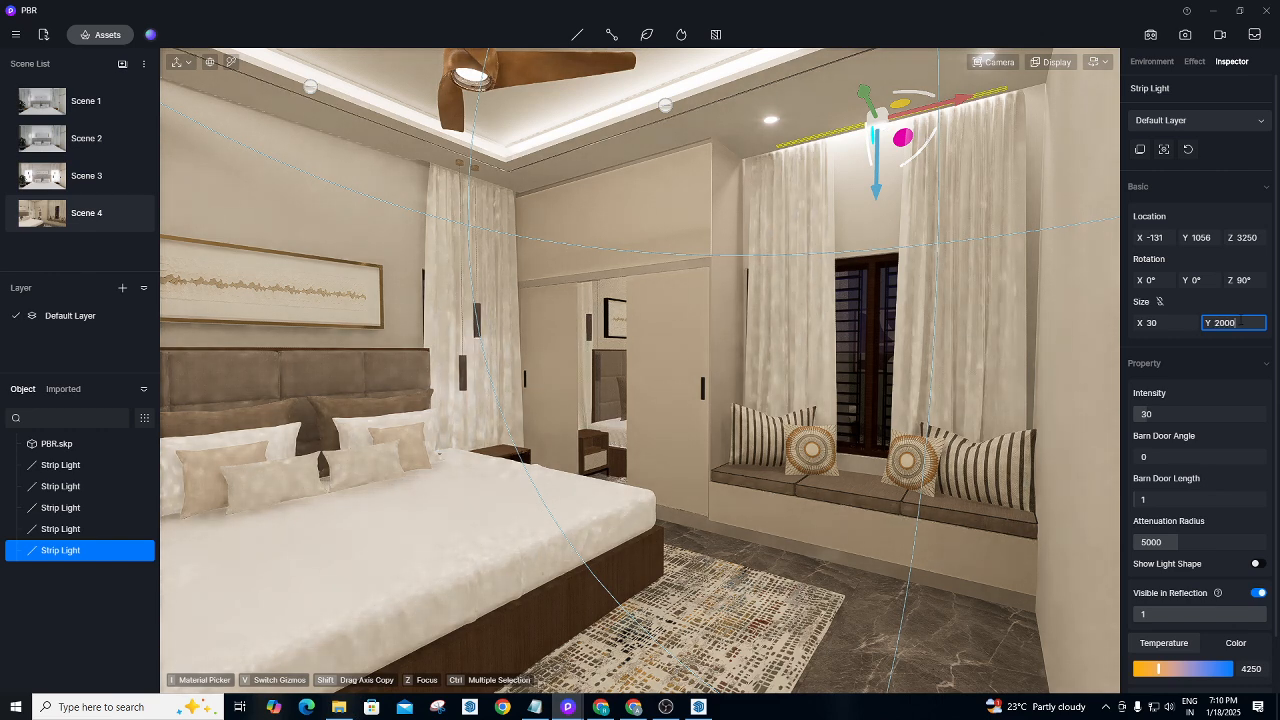
pyautogui.press('Return')
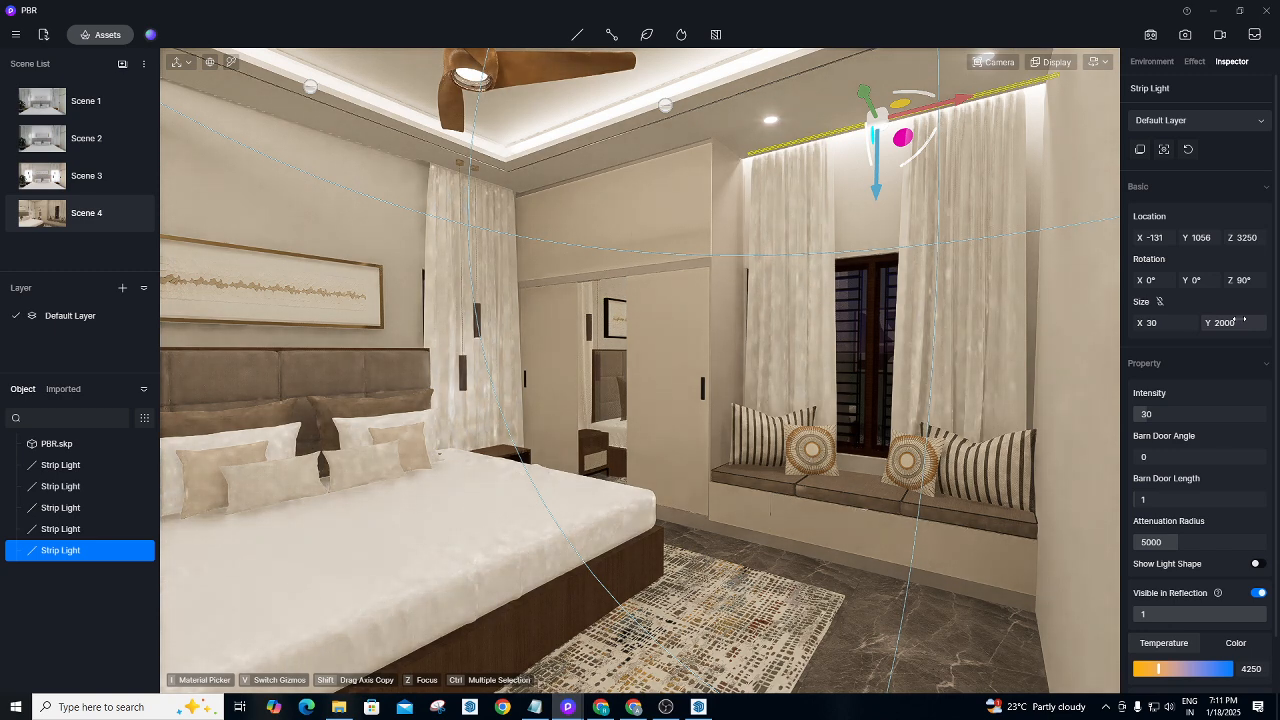
# Save the project and deselect the strip light above the window seat's curtains.
pyautogui.hotkey('ctrl', 's')
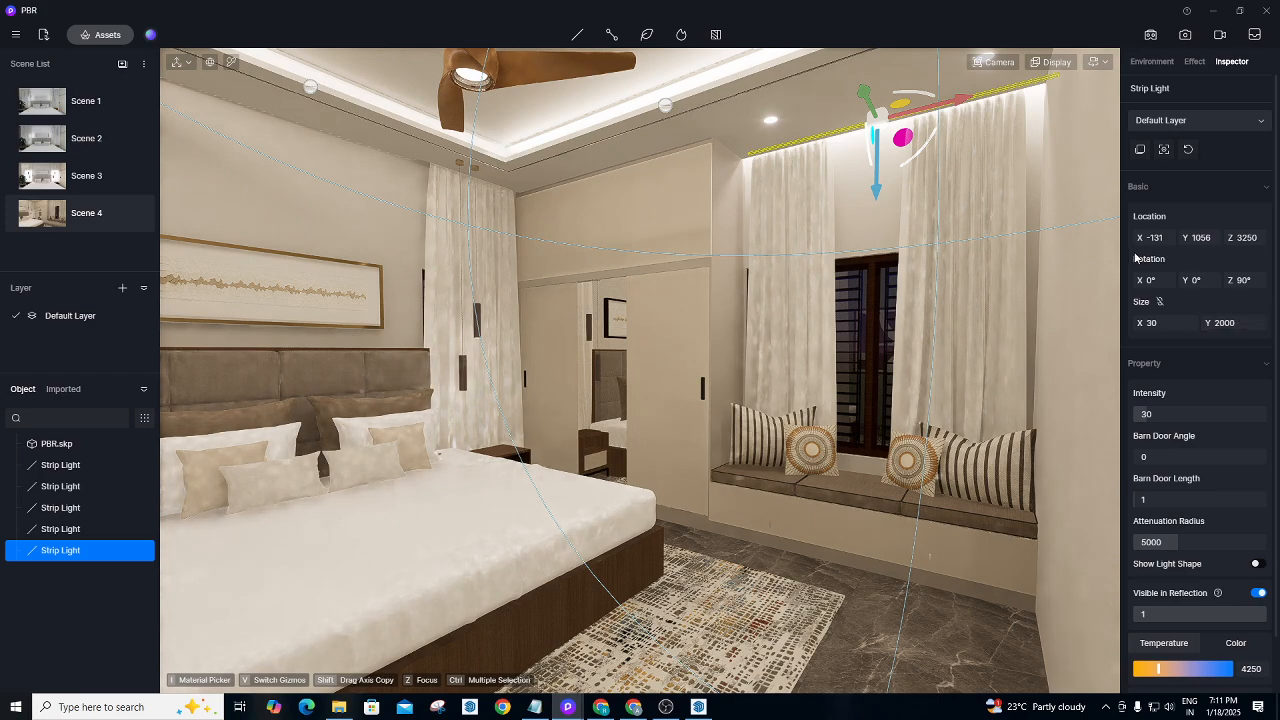
pyautogui.click(895, 230)
pyautogui.press('Escape')
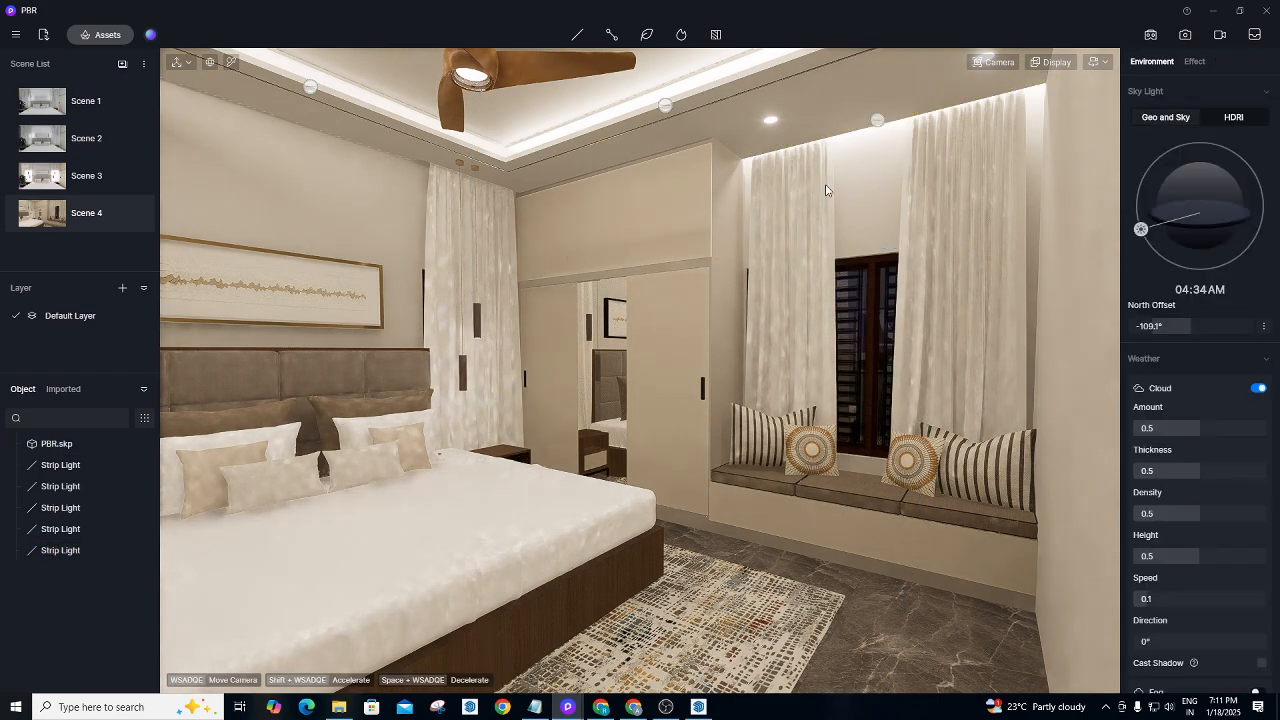
pyautogui.click(863, 89)
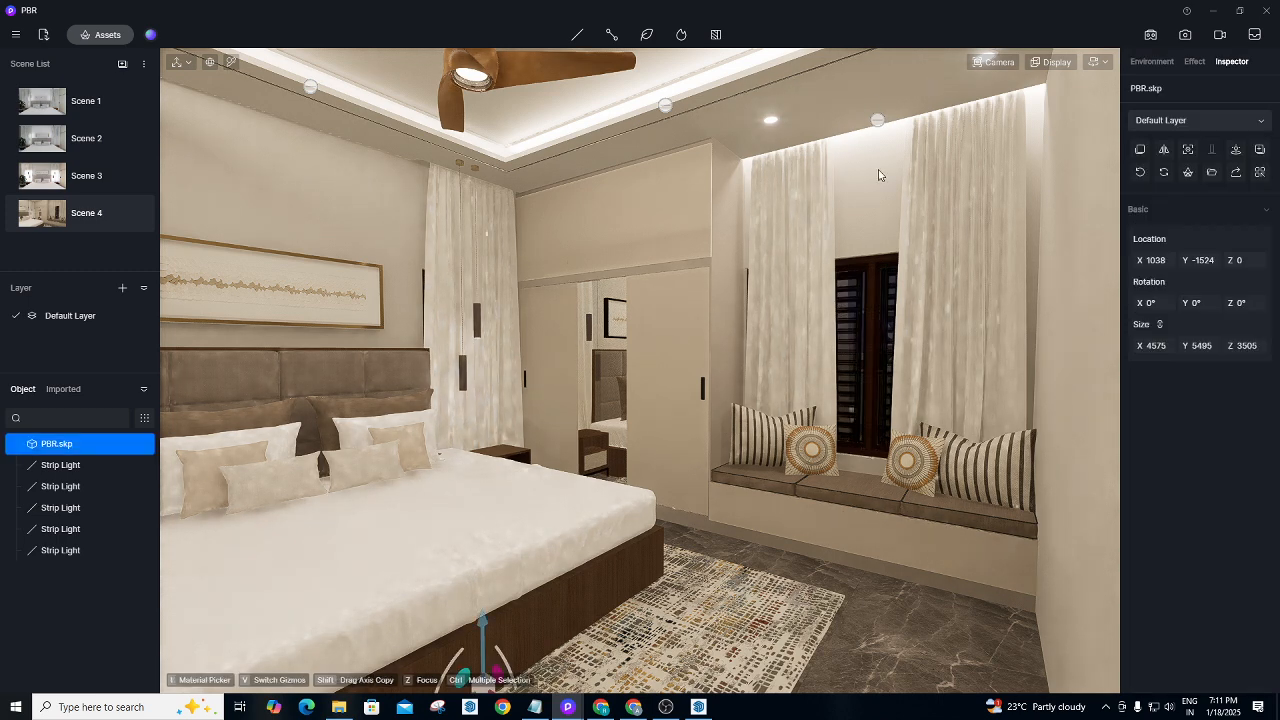
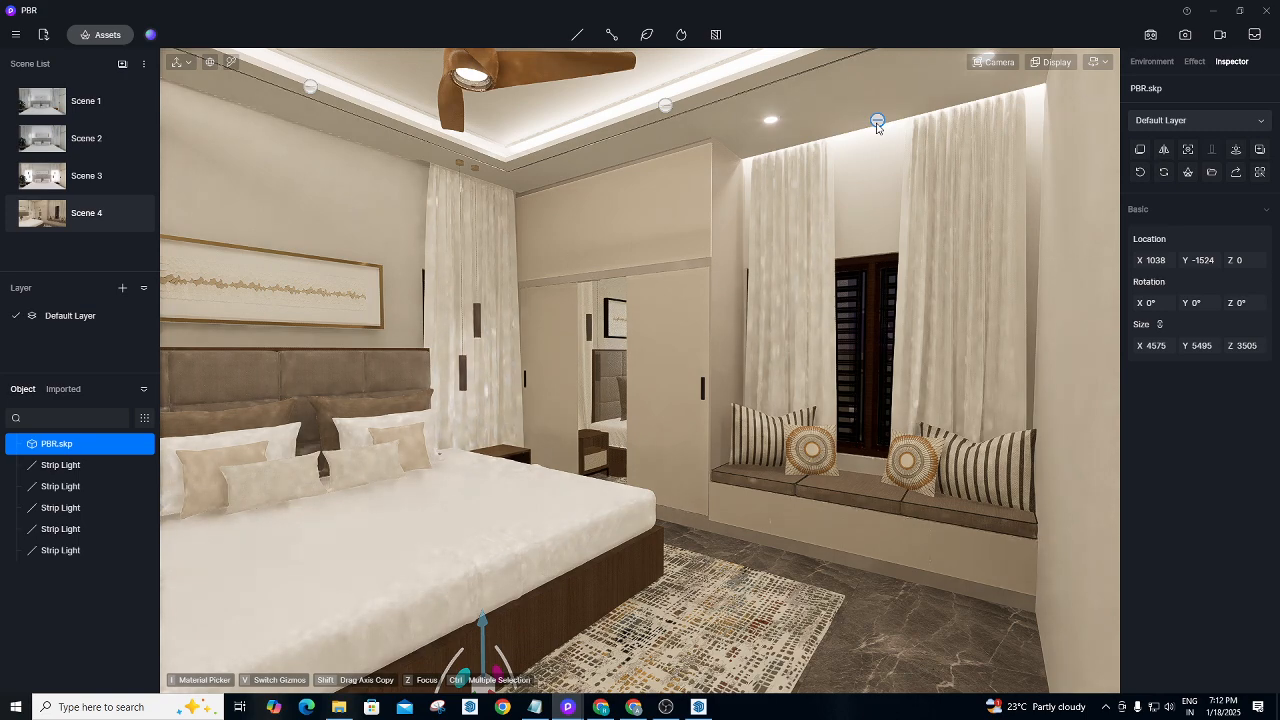
# Frame the wardrobe and window seat more closely, pick the wardrobe doors' Car Paint material and check its base colour.
pyautogui.click(877, 122)
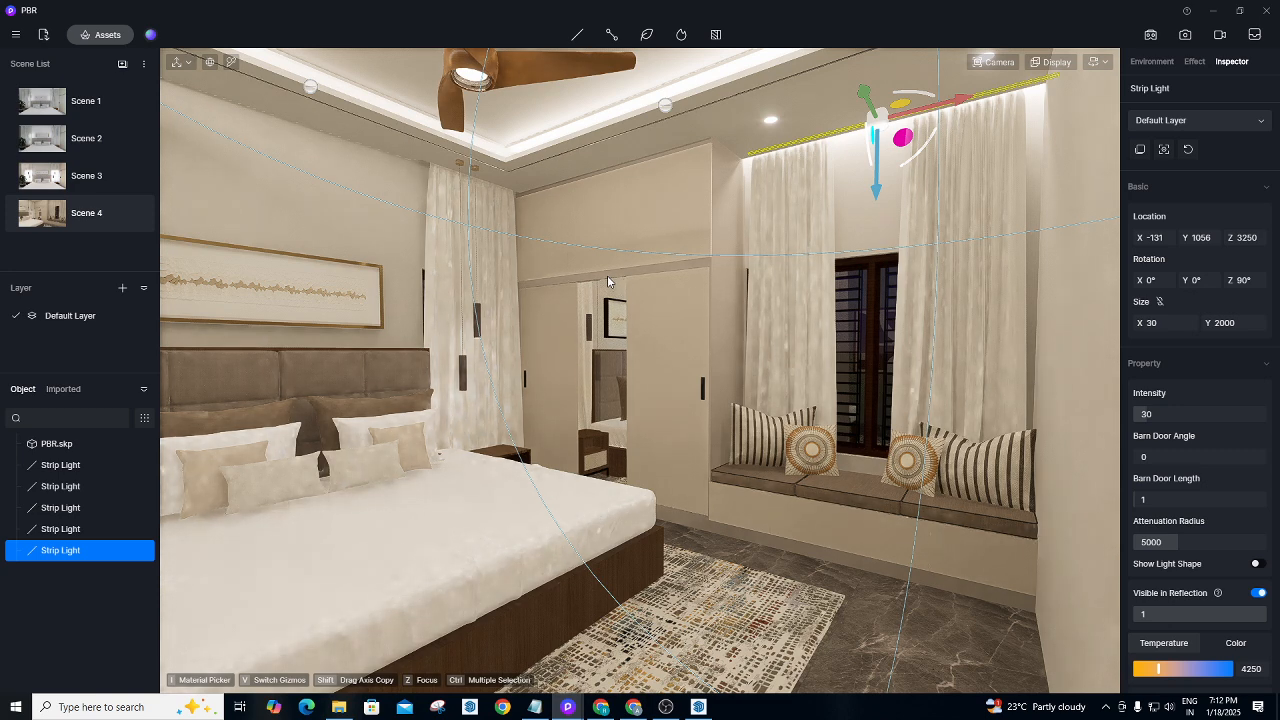
pyautogui.scroll(2, 607, 281)
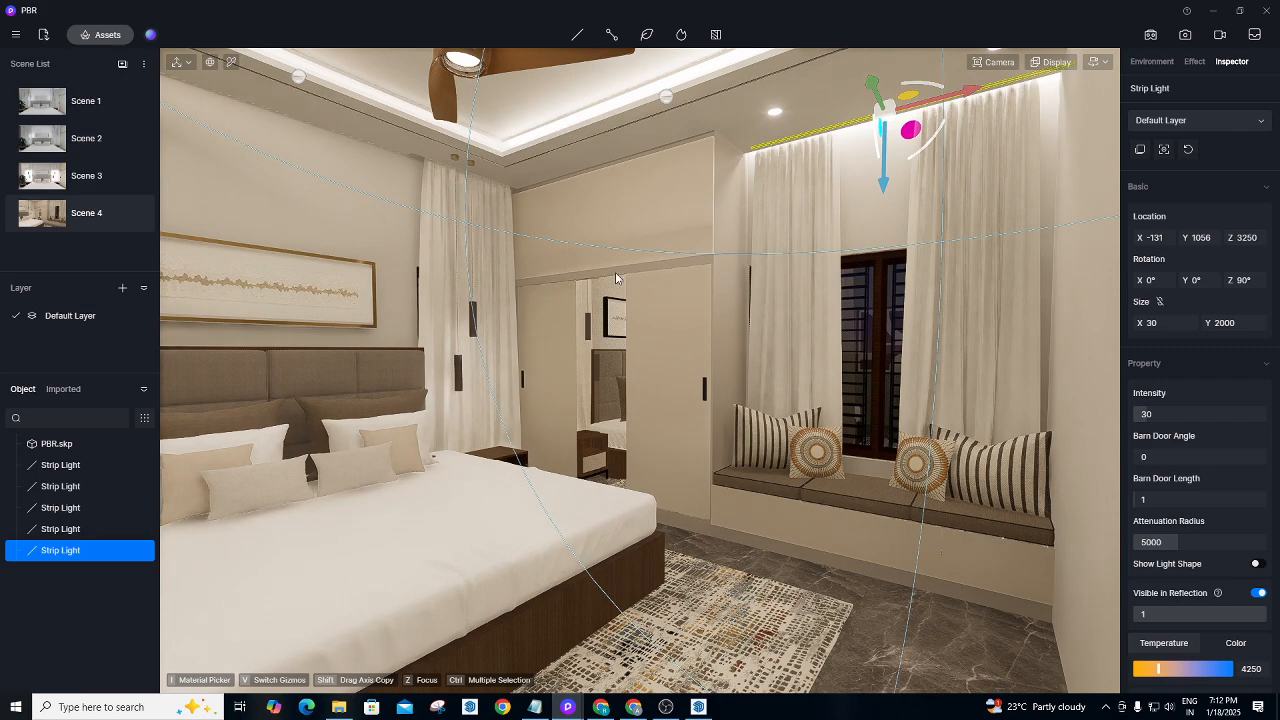
pyautogui.scroll(2, 632, 257)
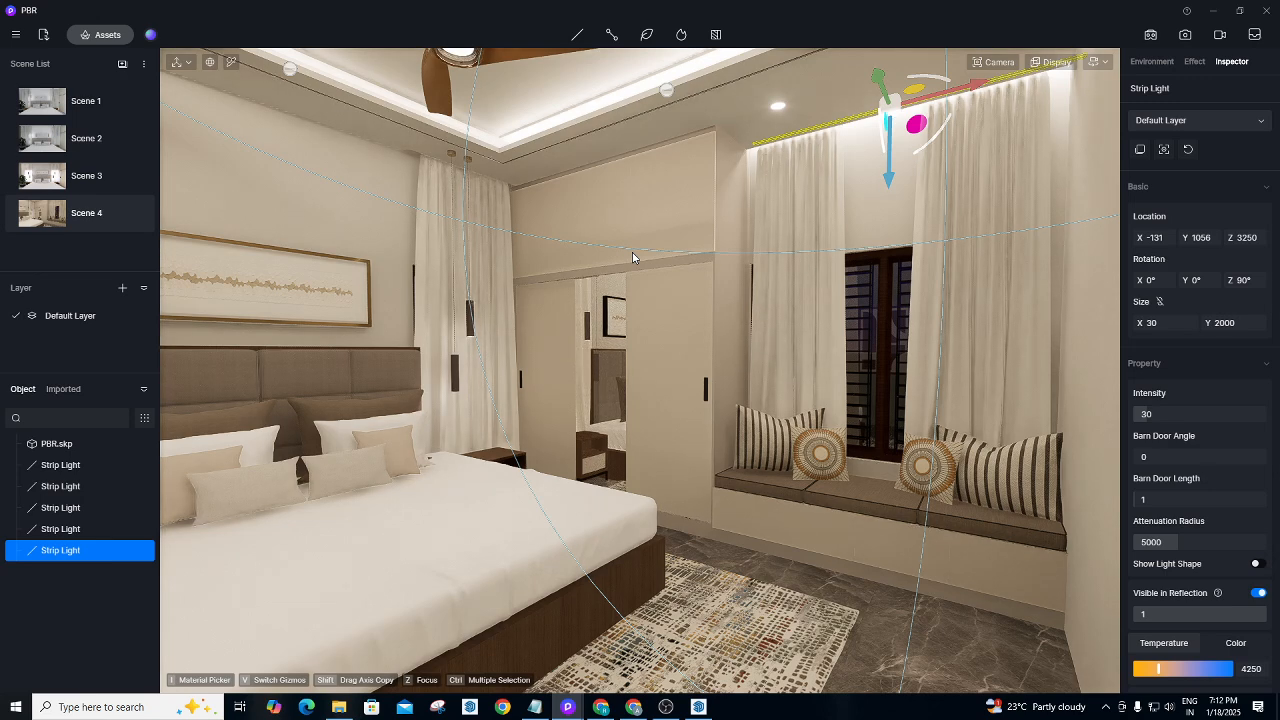
pyautogui.scroll(2, 632, 257)
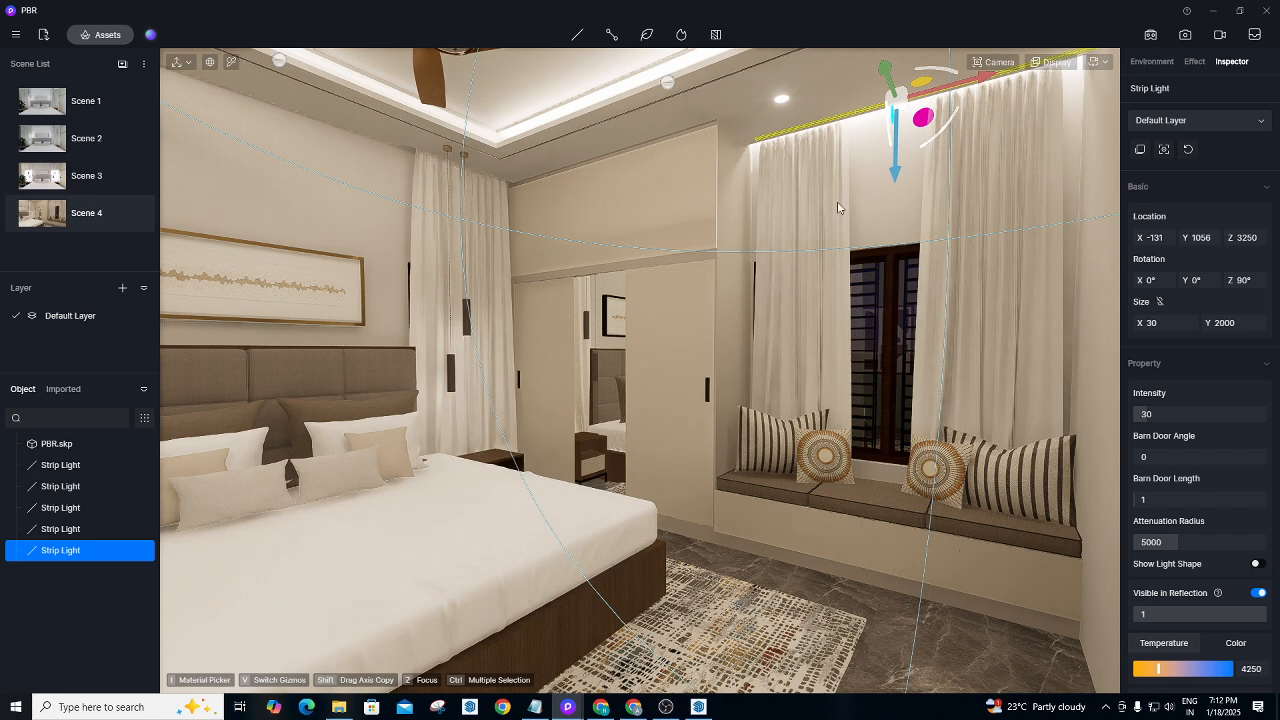
pyautogui.click(232, 62)
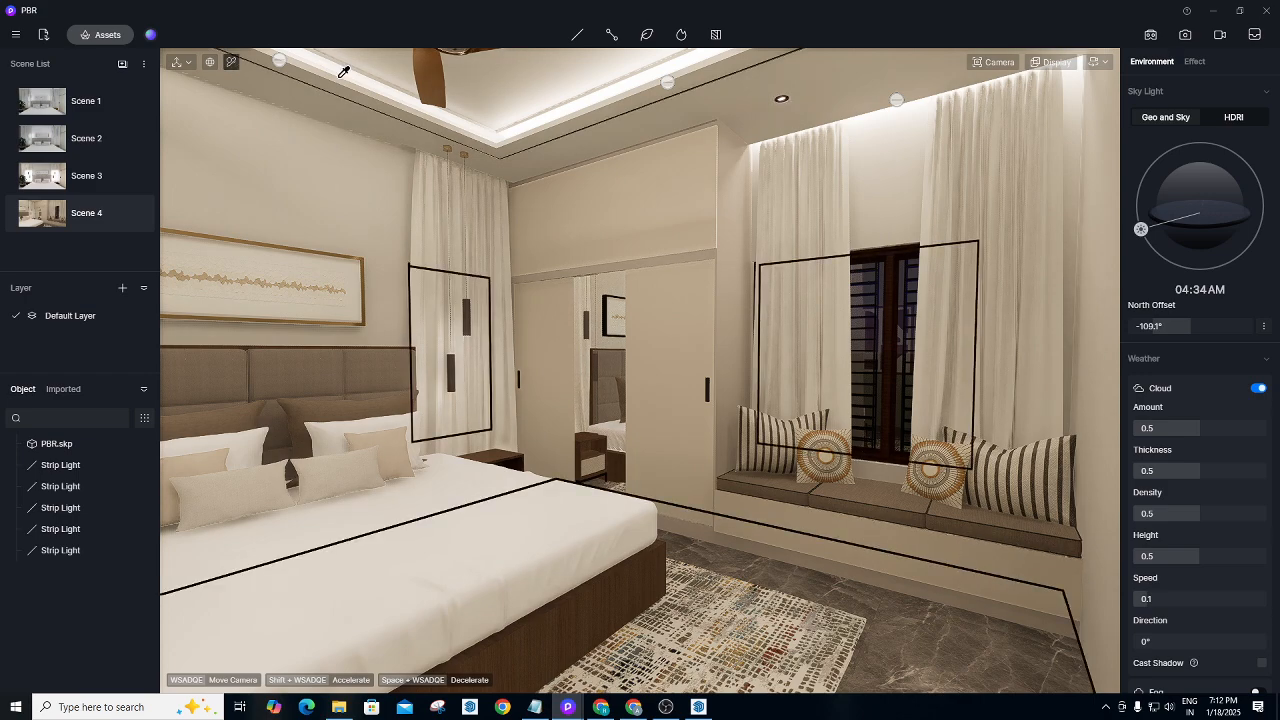
pyautogui.click(655, 172)
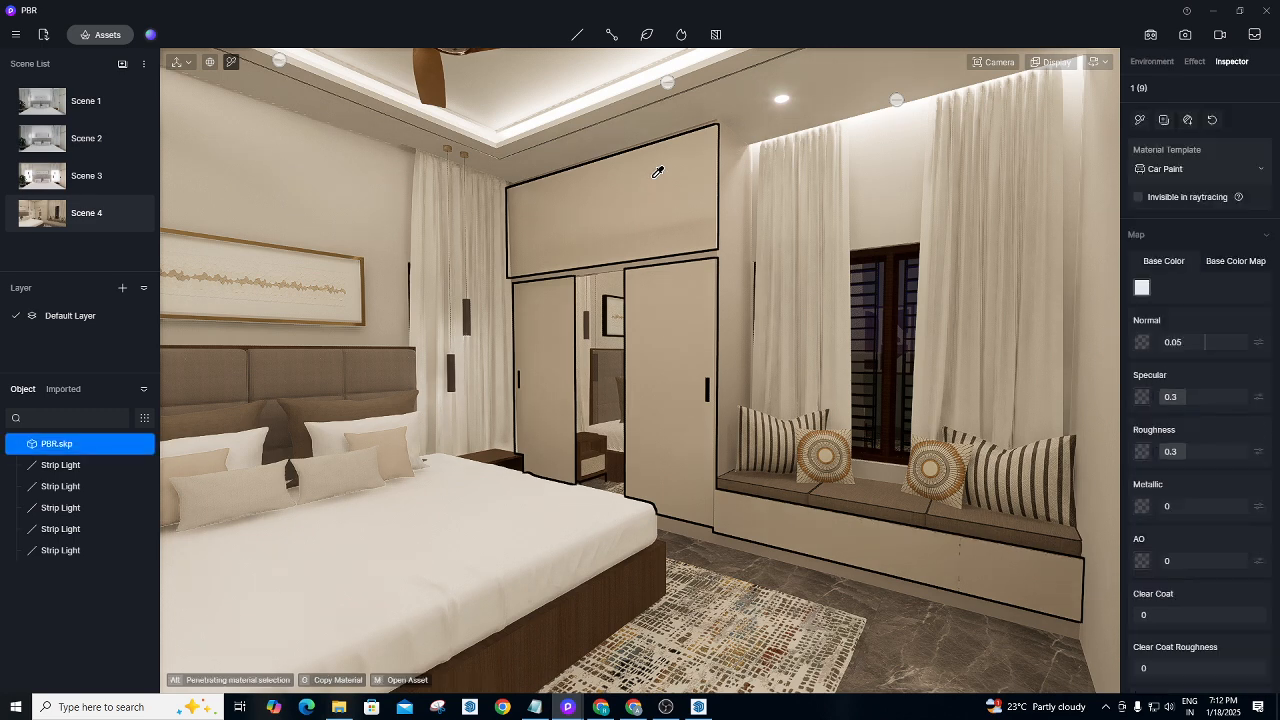
pyautogui.click(1142, 287)
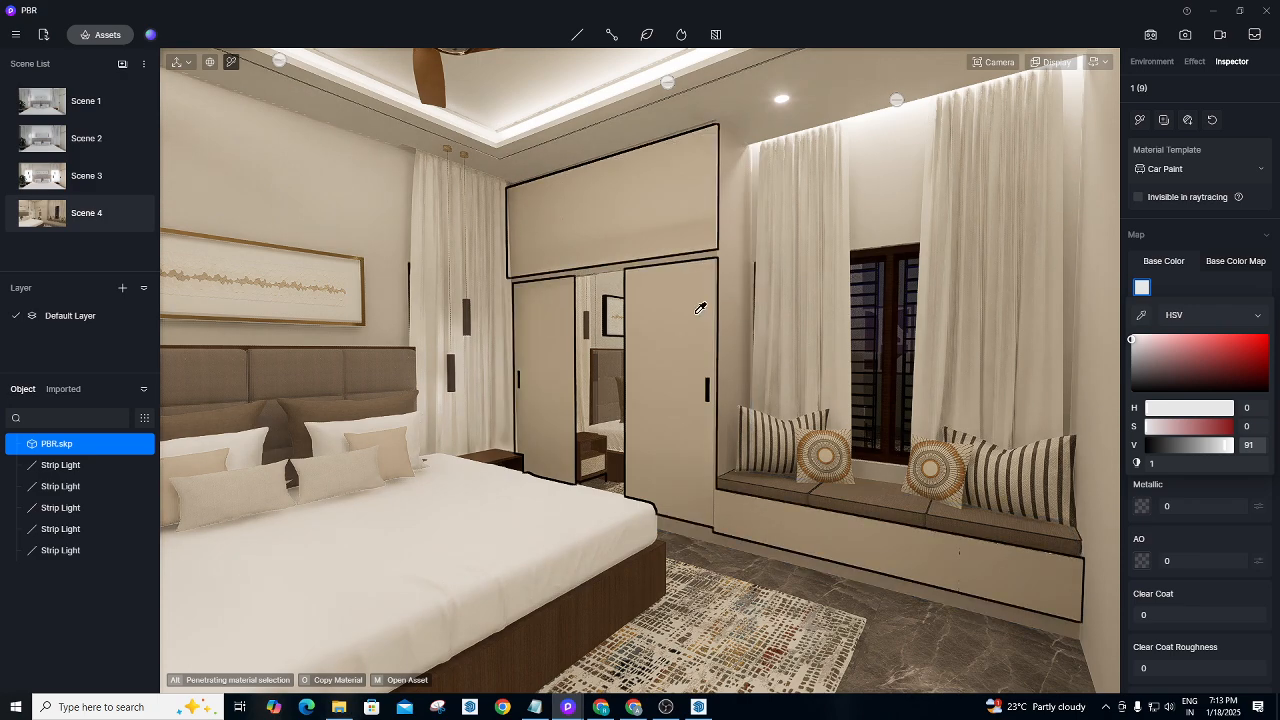
pyautogui.click(697, 308)
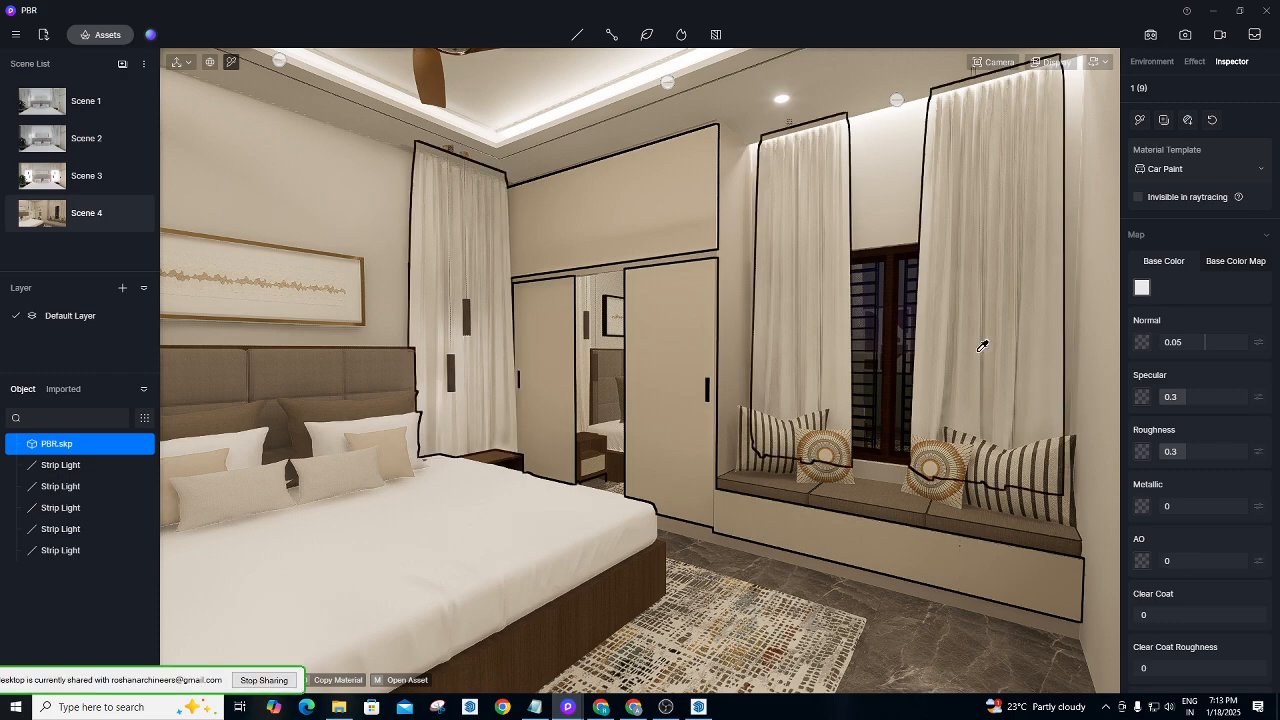
# Switch to Chrome to check the Google Meet call, and return to D5 Render.
pyautogui.moveTo(698, 707)
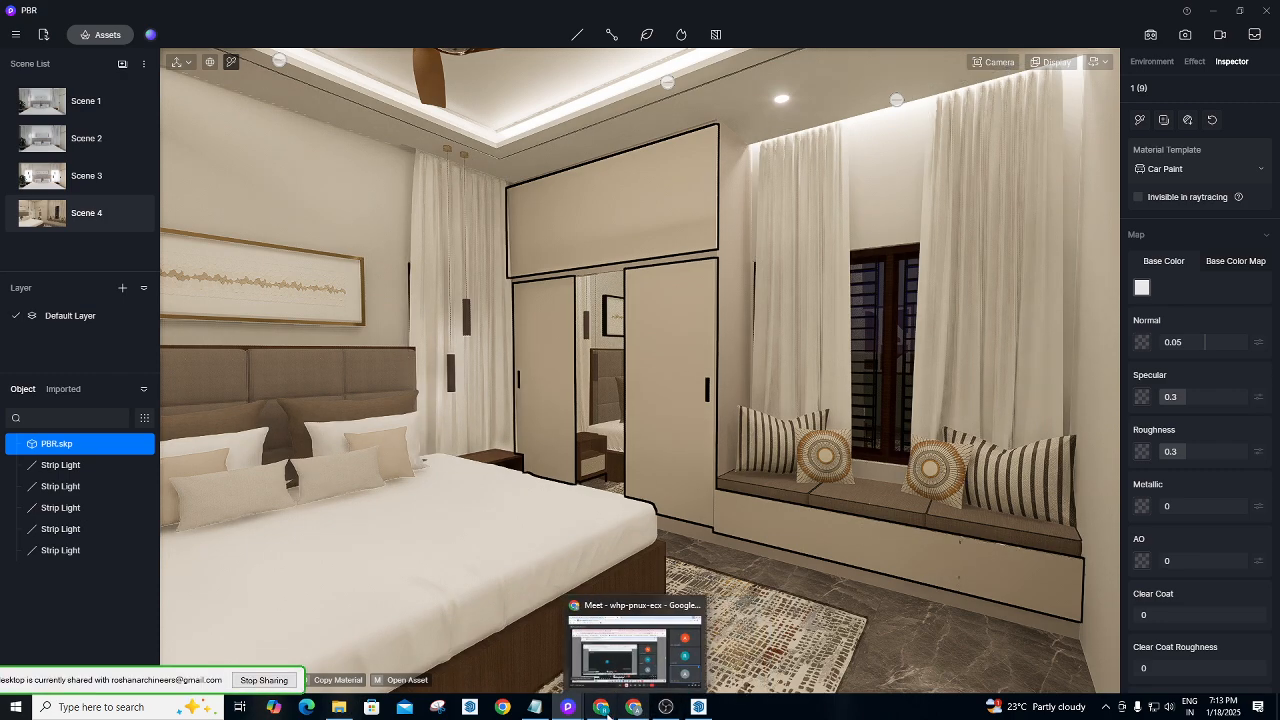
pyautogui.moveTo(604, 710)
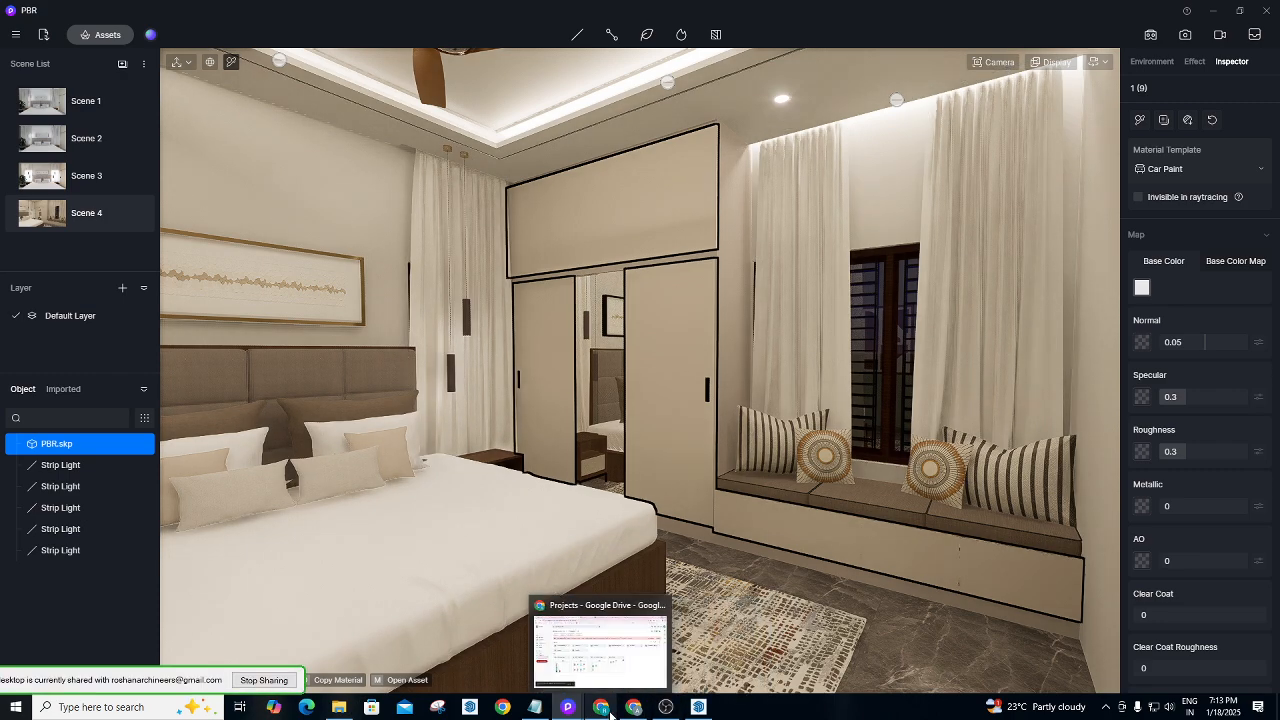
pyautogui.click(609, 712)
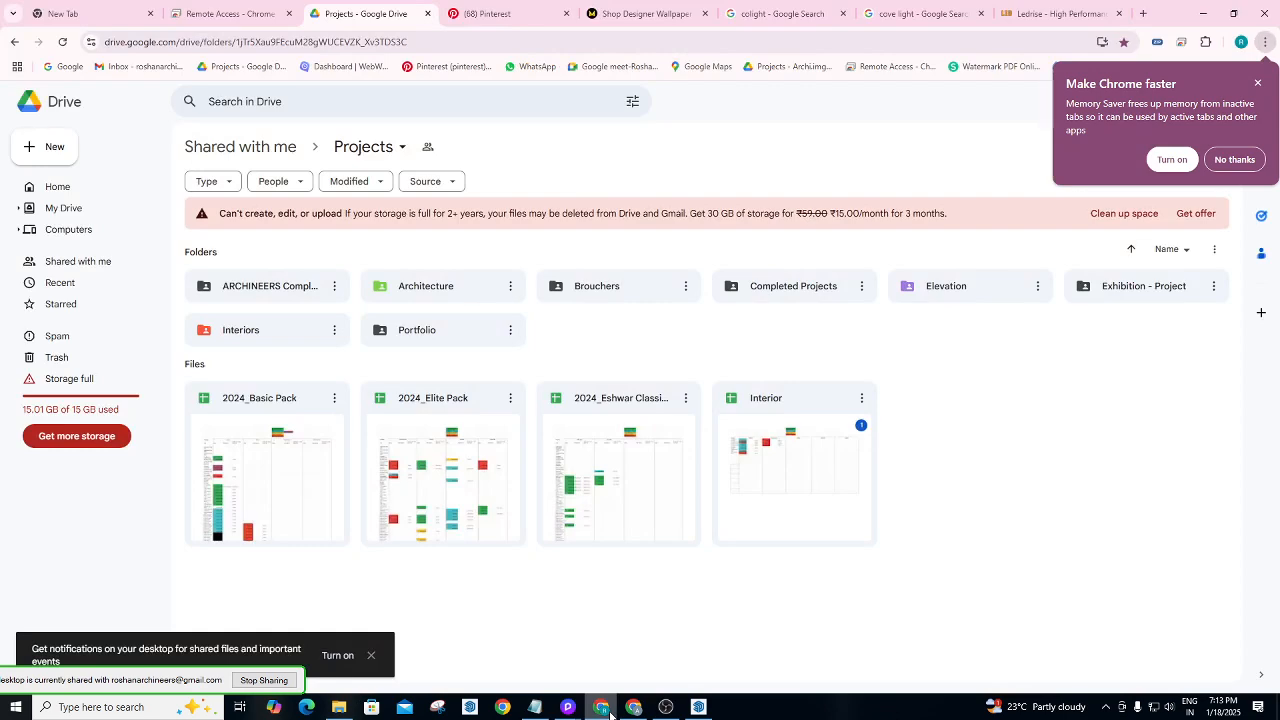
pyautogui.click(634, 710)
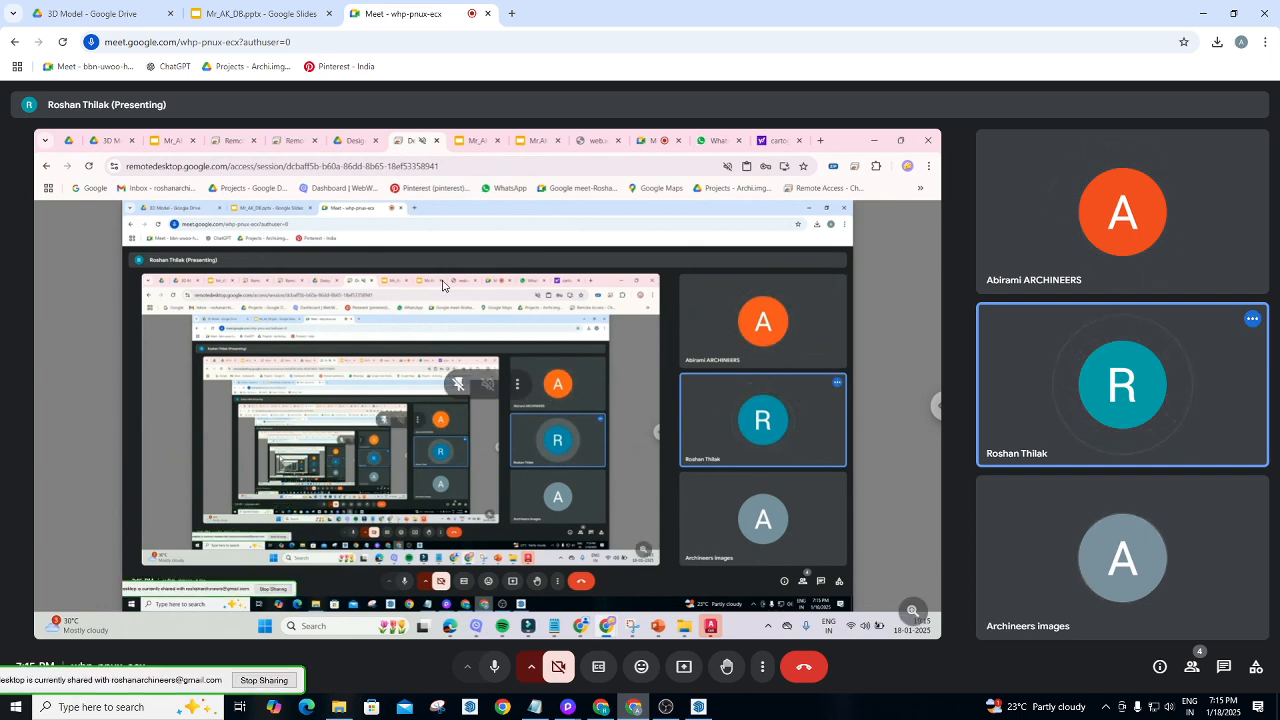
pyautogui.click(1195, 22)
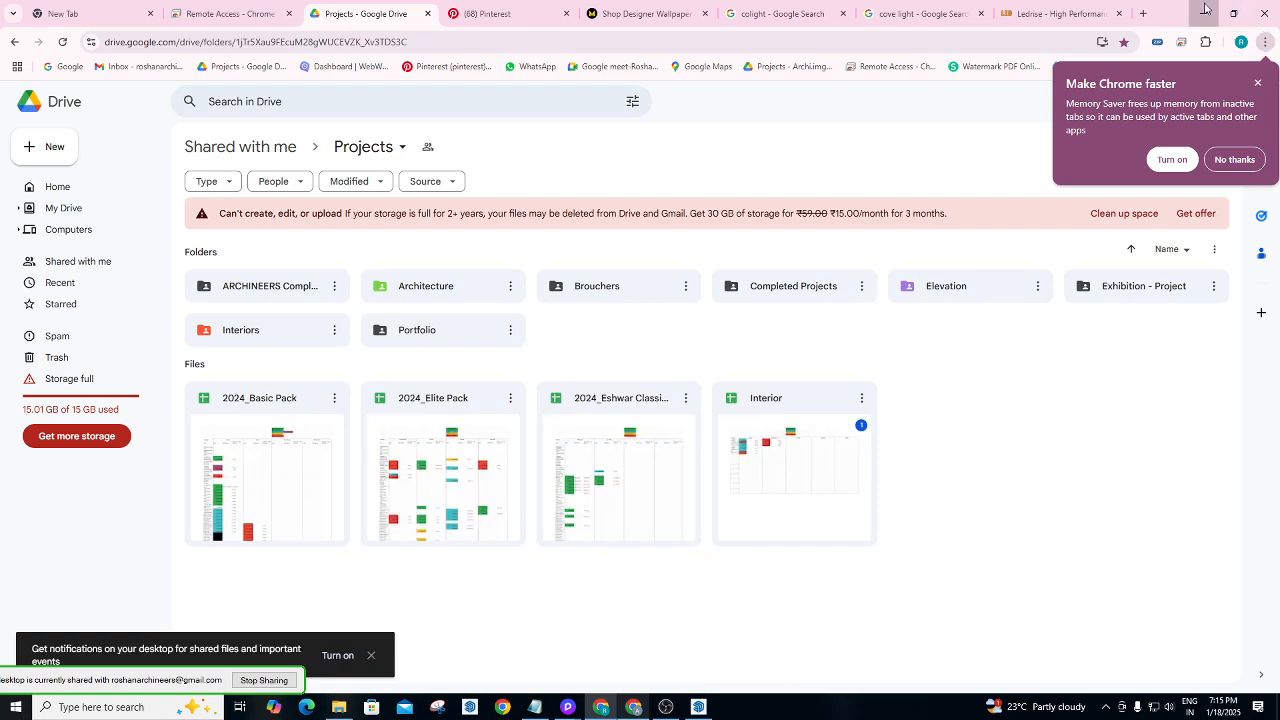
pyautogui.click(1205, 9)
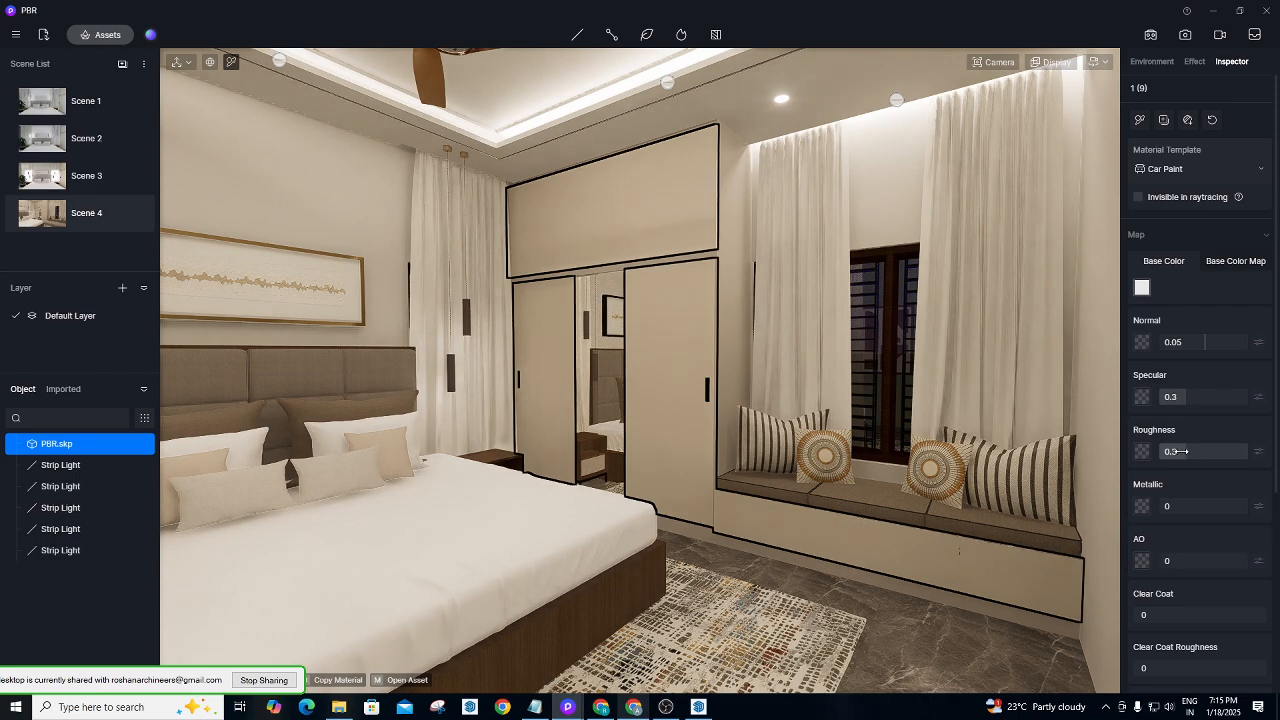
# Set the wardrobe material's roughness to 0.09 and raise the post-processing exposure to 0.45.
pyautogui.moveTo(1182, 451); pyautogui.dragTo(1205, 448)
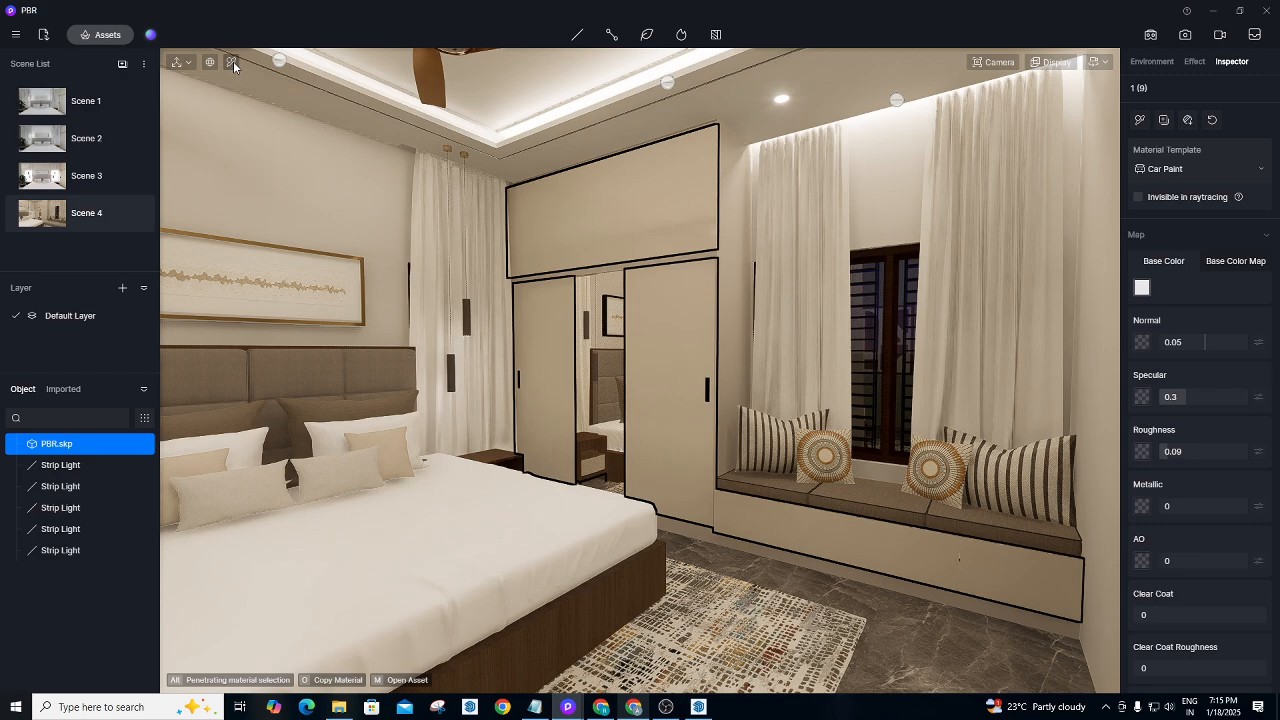
pyautogui.moveTo(567, 707)
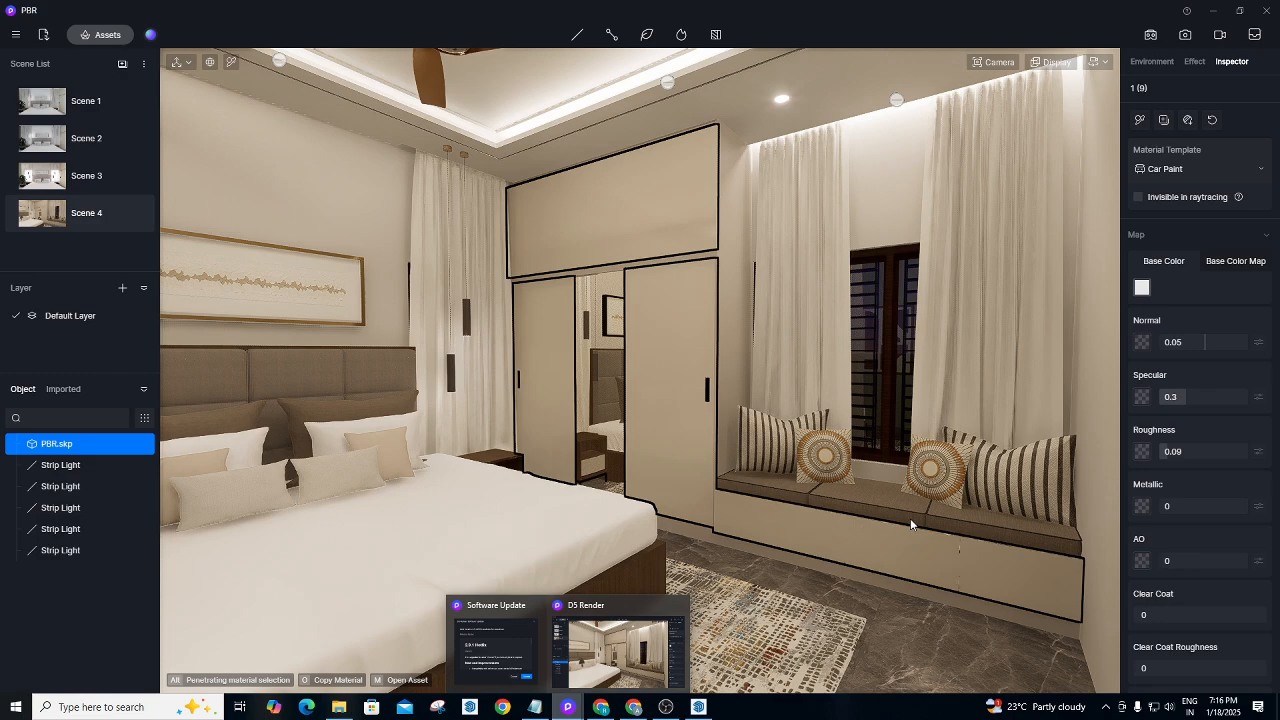
pyautogui.click(1193, 62)
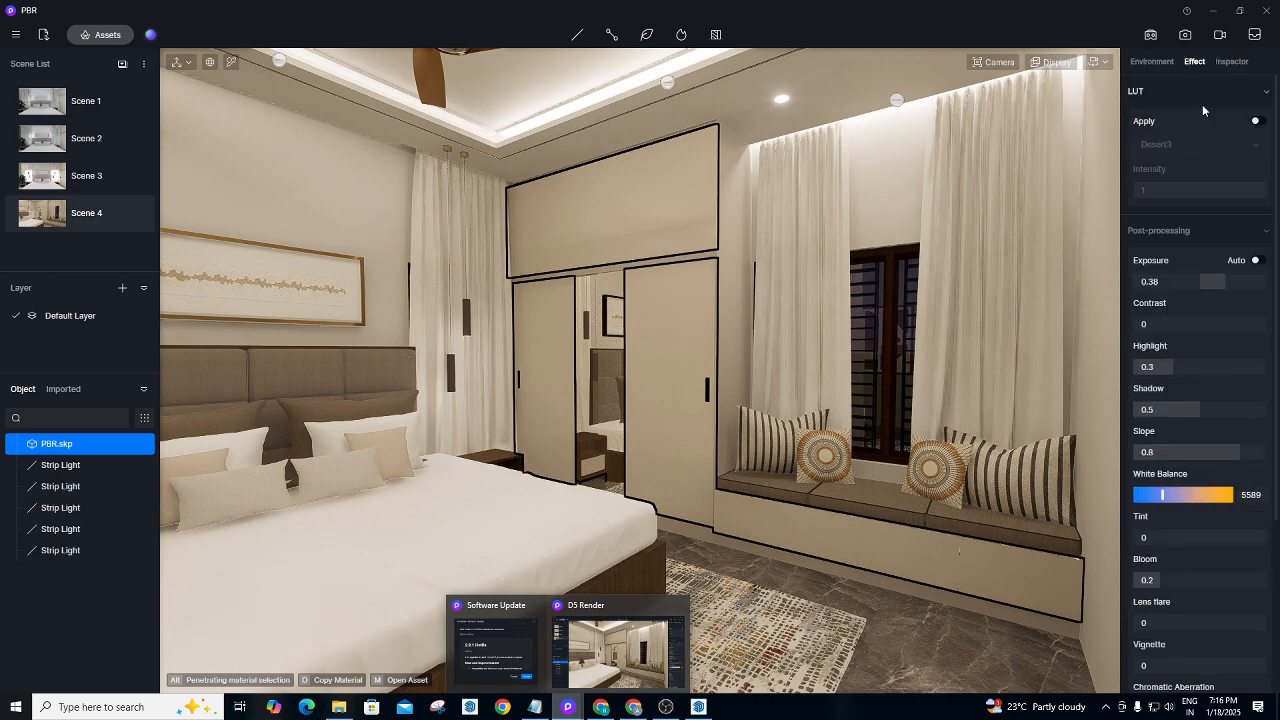
pyautogui.moveTo(1222, 281); pyautogui.dragTo(1234, 277)
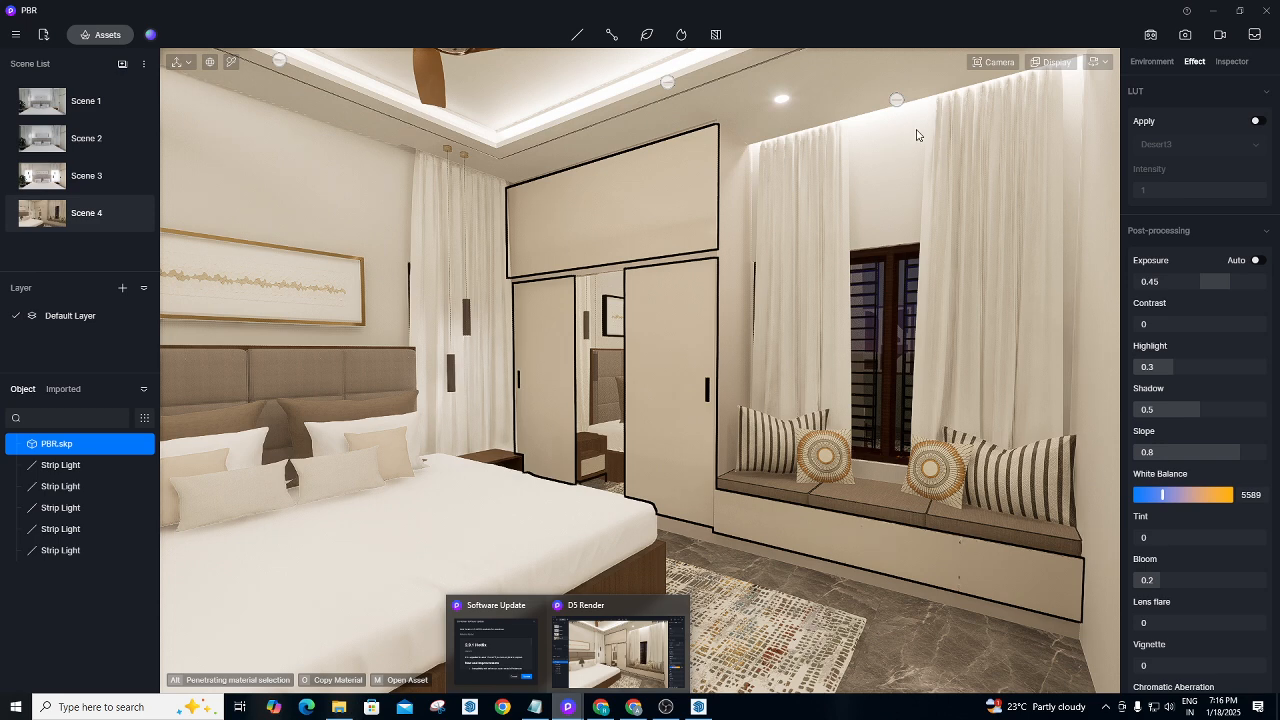
# Set the curtain strip light's colour temperature to 3800 and lower the post-processing exposure to 0.41.
pyautogui.click(897, 103)
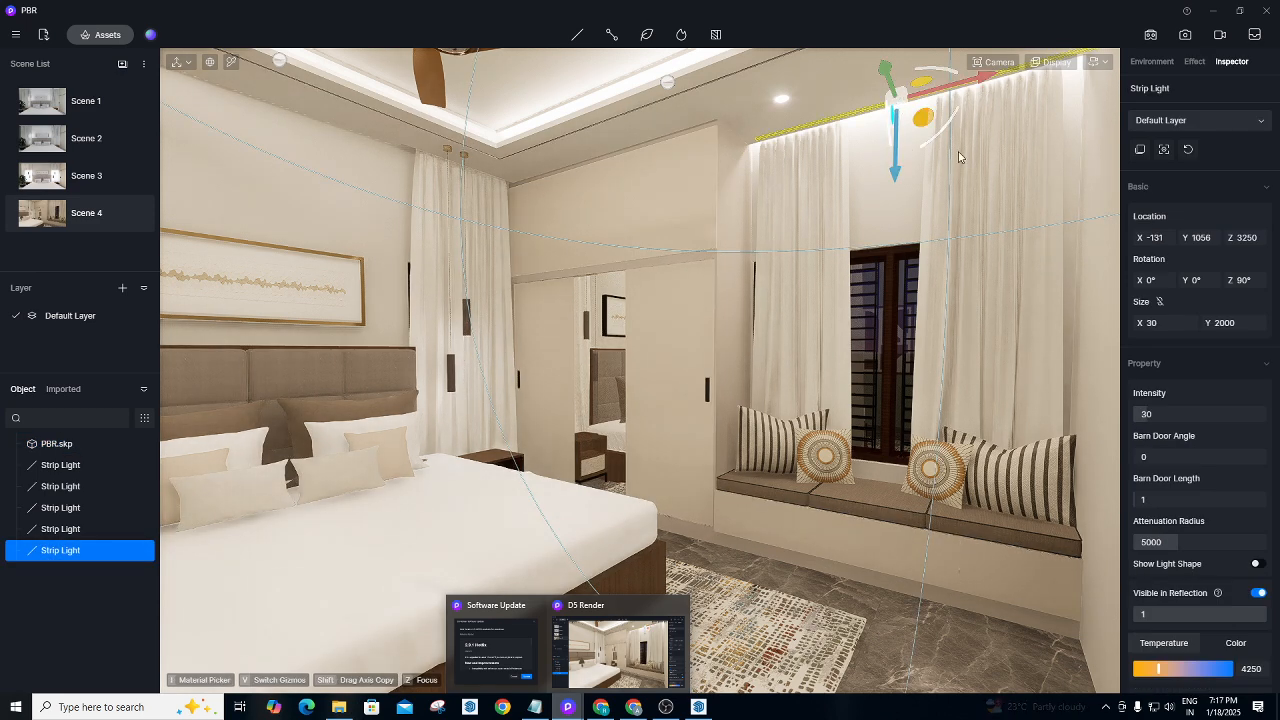
pyautogui.moveTo(1160, 668); pyautogui.dragTo(1155, 668)
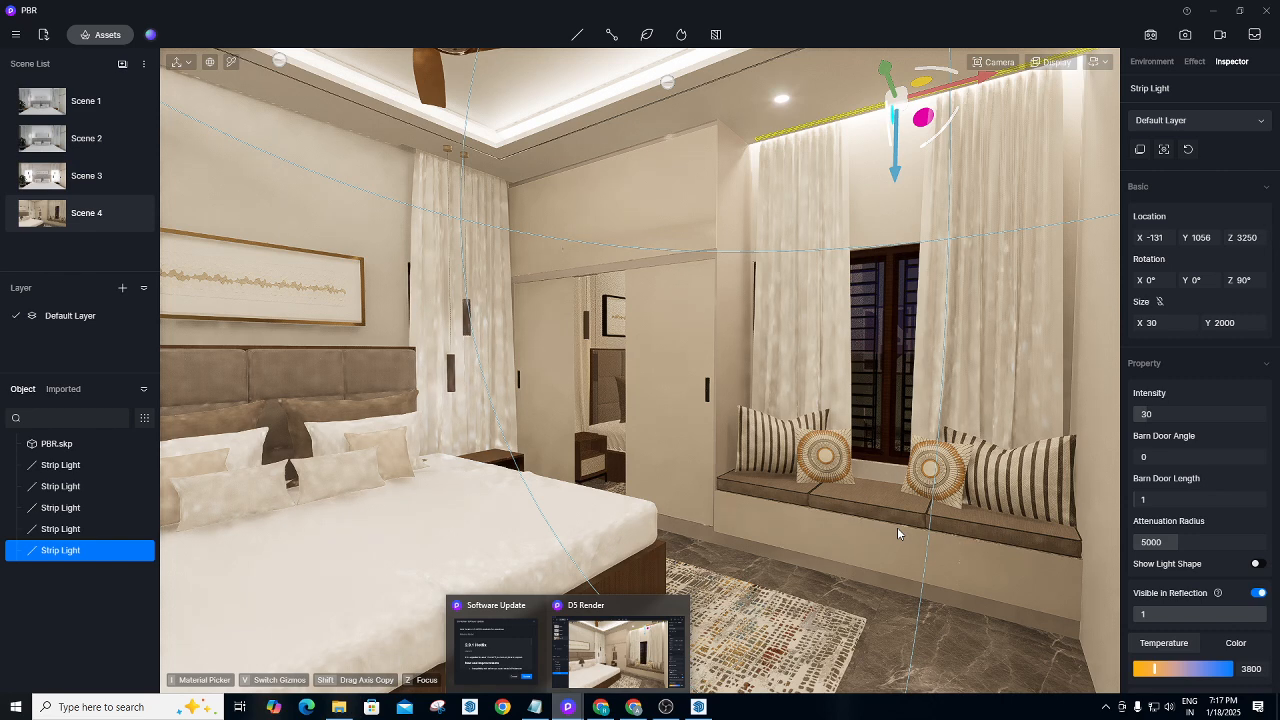
pyautogui.click(878, 573)
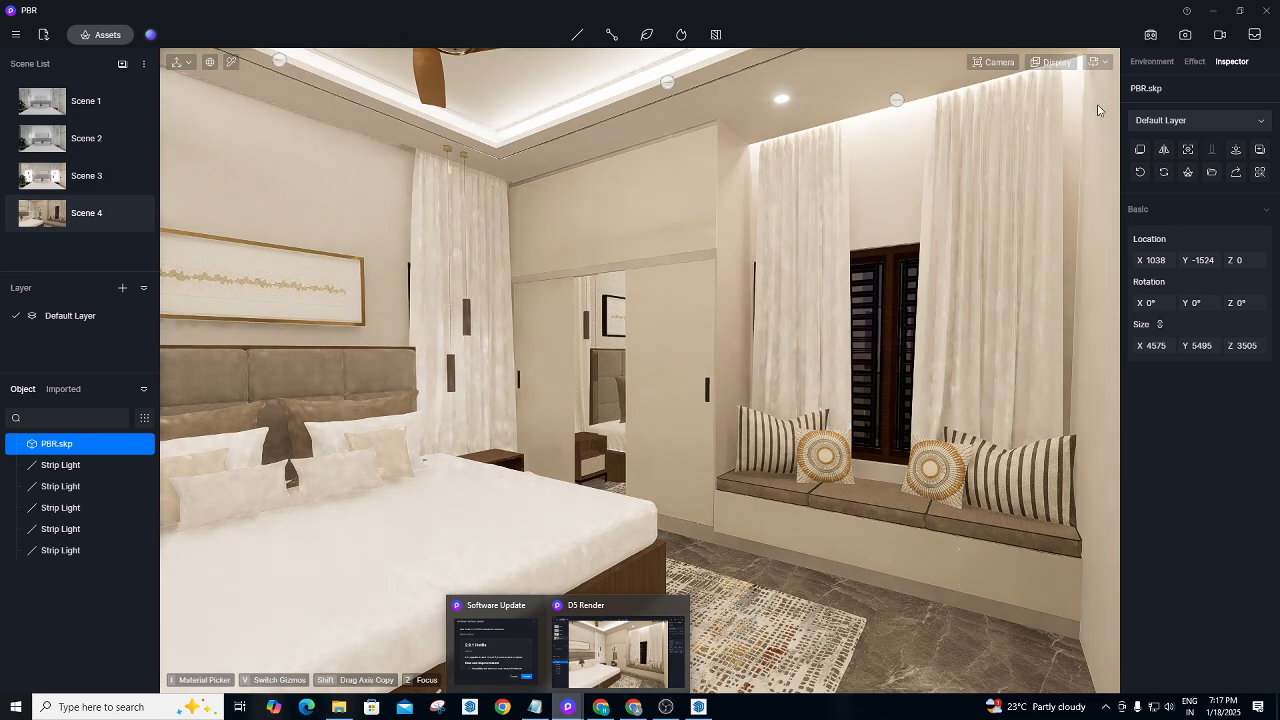
pyautogui.click(1193, 62)
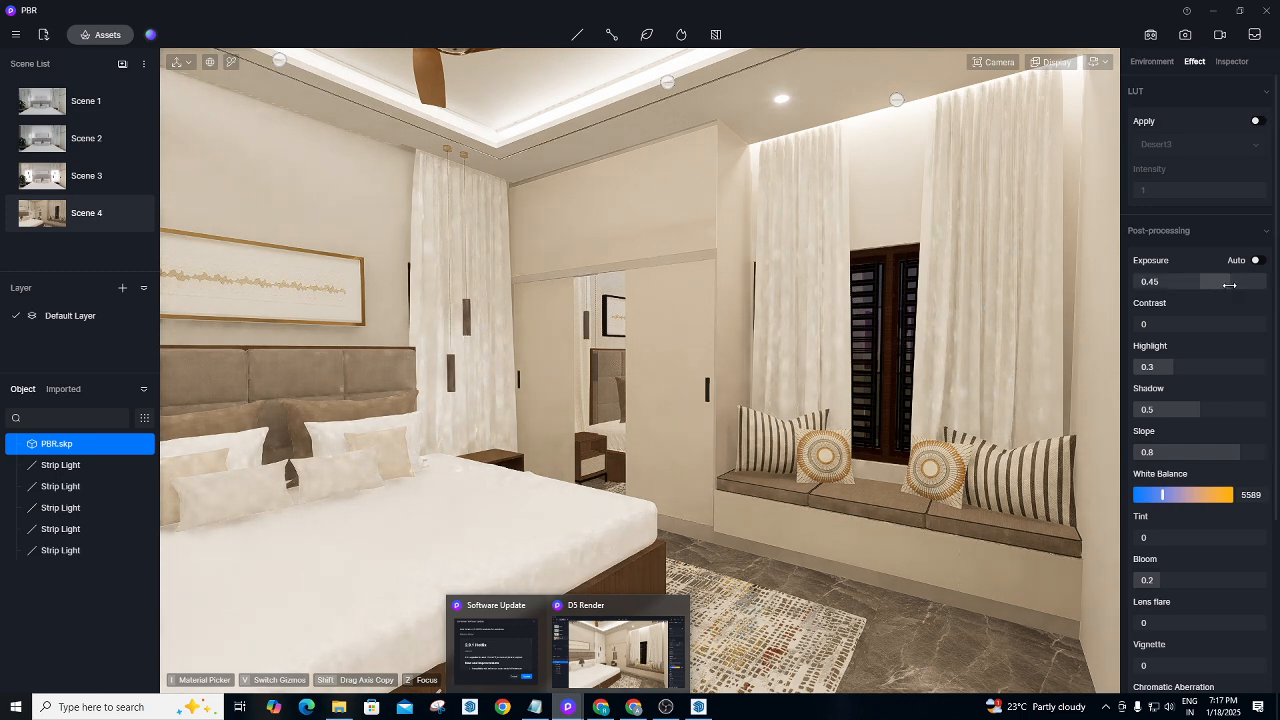
pyautogui.moveTo(1229, 285); pyautogui.dragTo(1227, 285)
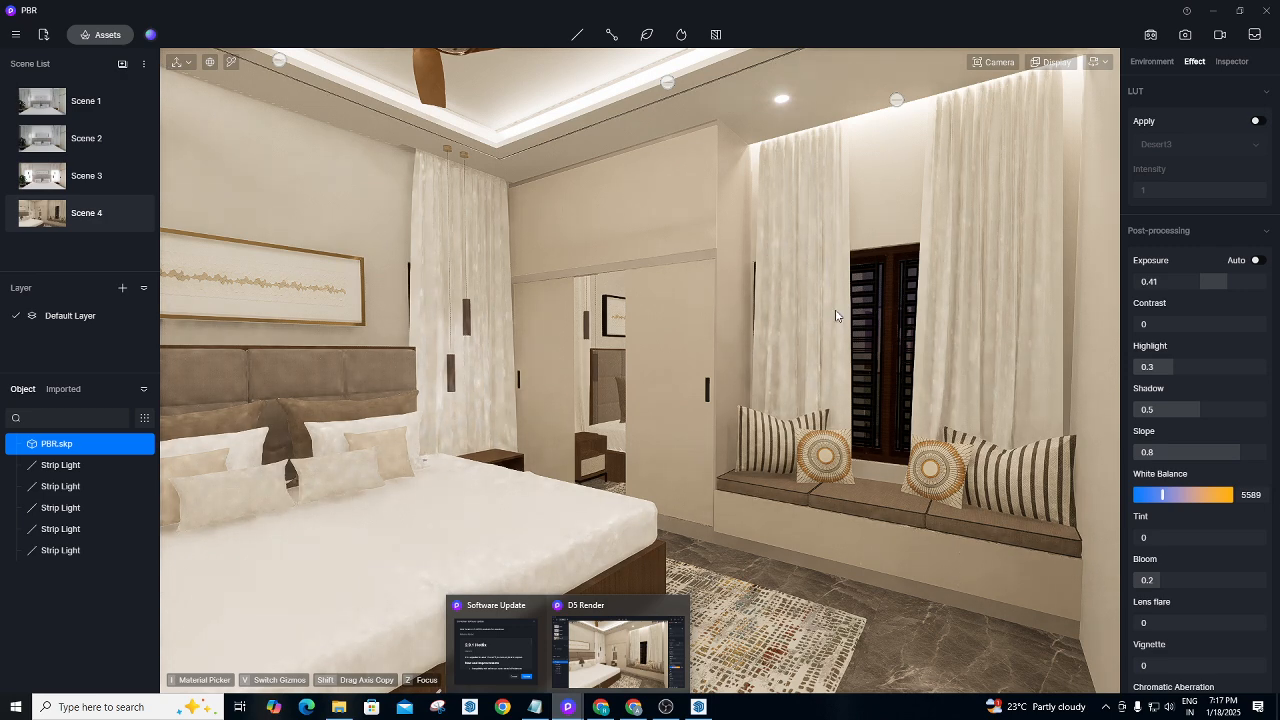
# Render the bedroom view as a 2k PNG image named PBR_V2 in the Render Image folder.
pyautogui.click(1185, 35)
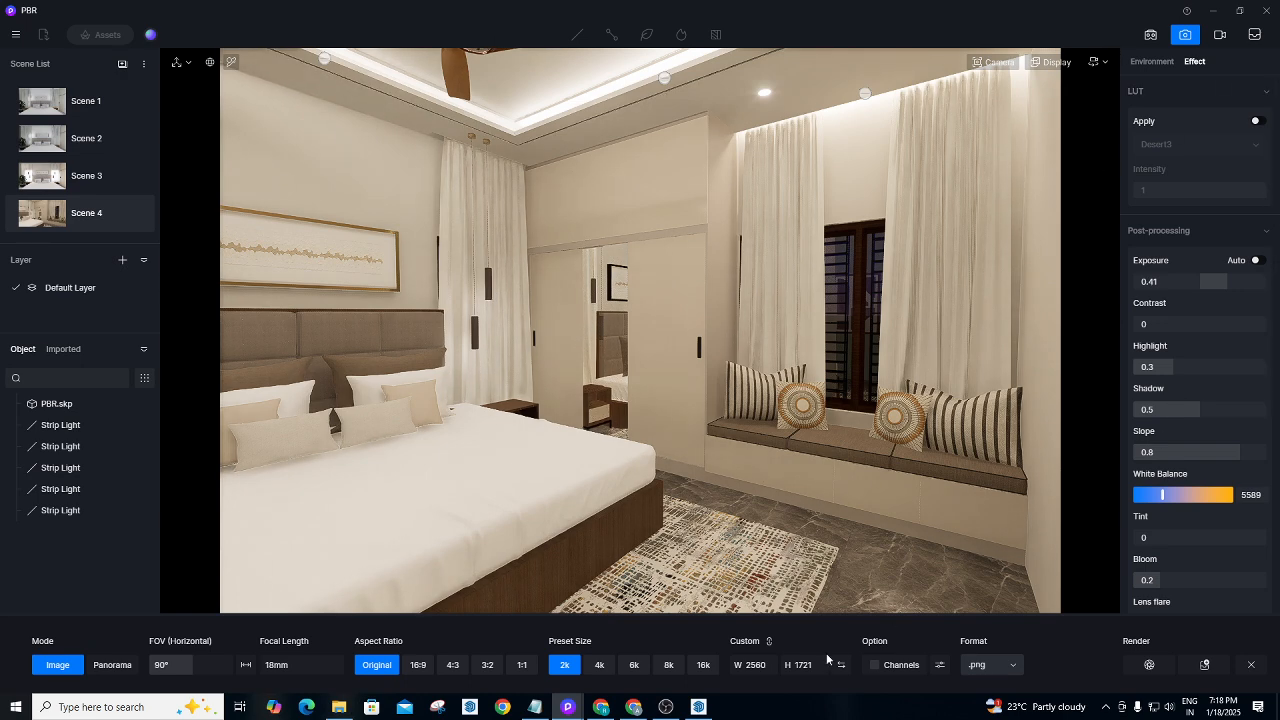
pyautogui.click(1150, 664)
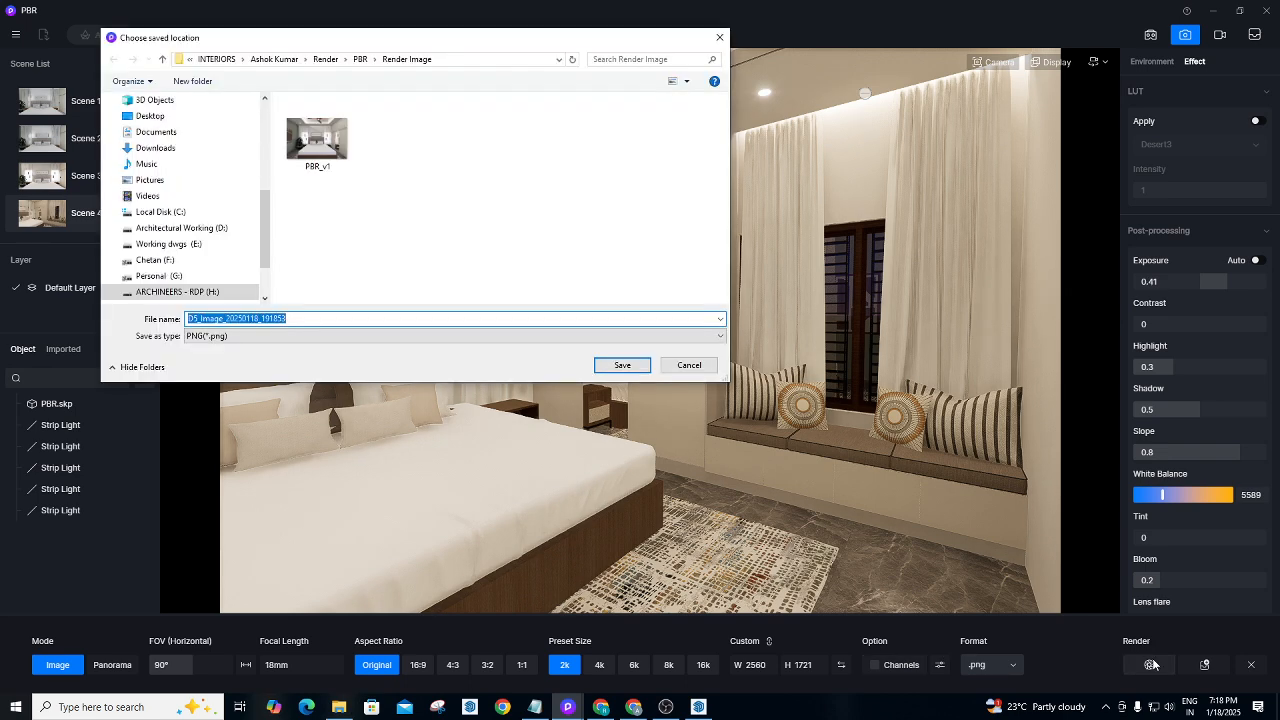
pyautogui.press('BackSpace')
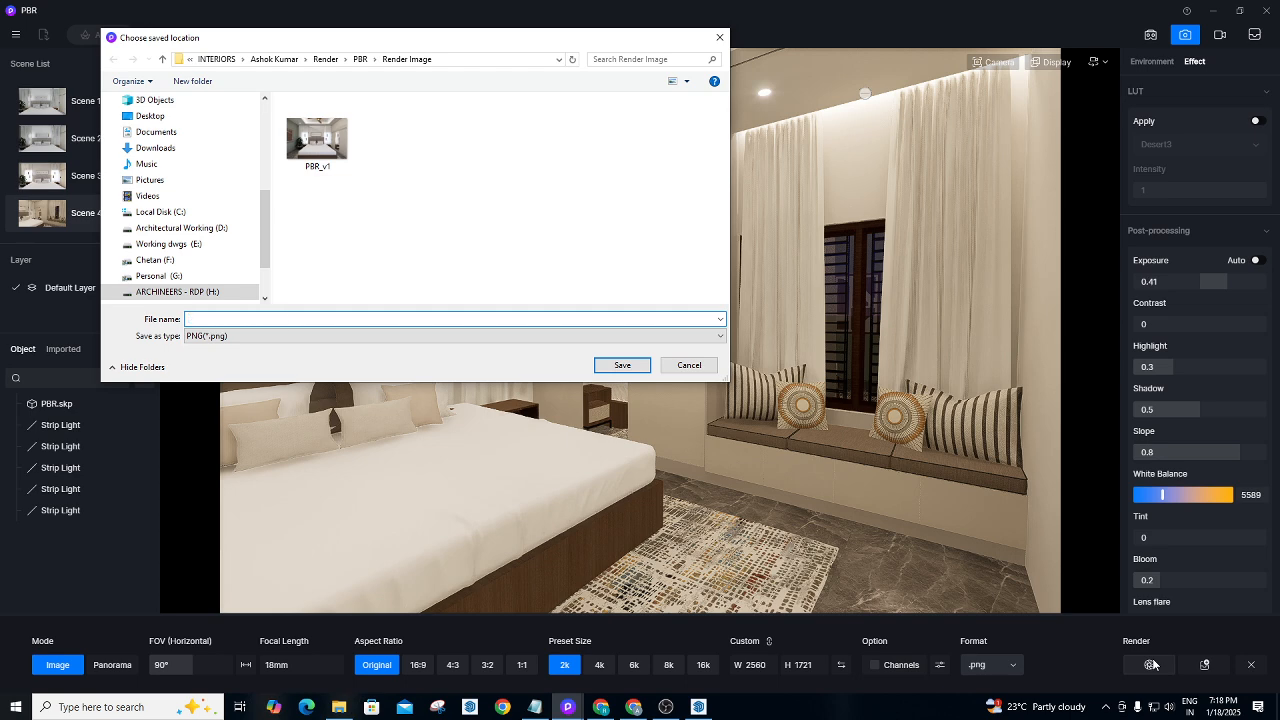
pyautogui.write('PBR')
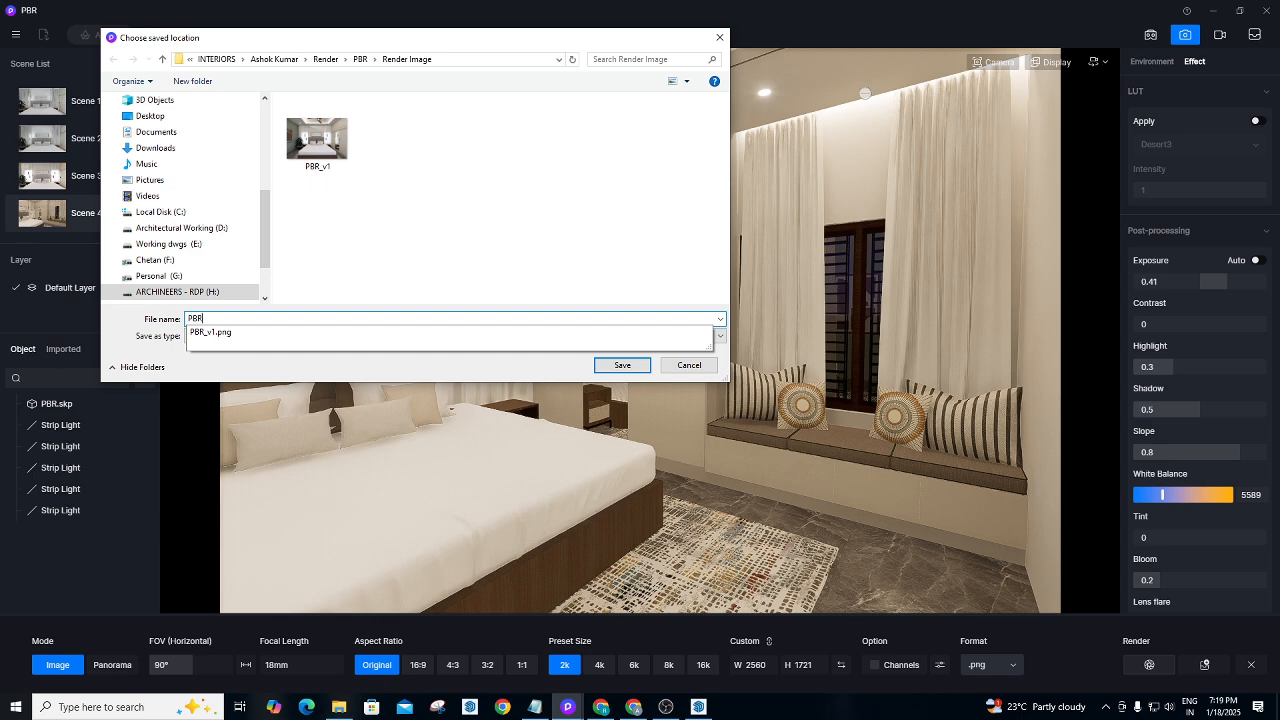
pyautogui.write('_V2')
pyautogui.press('Return')
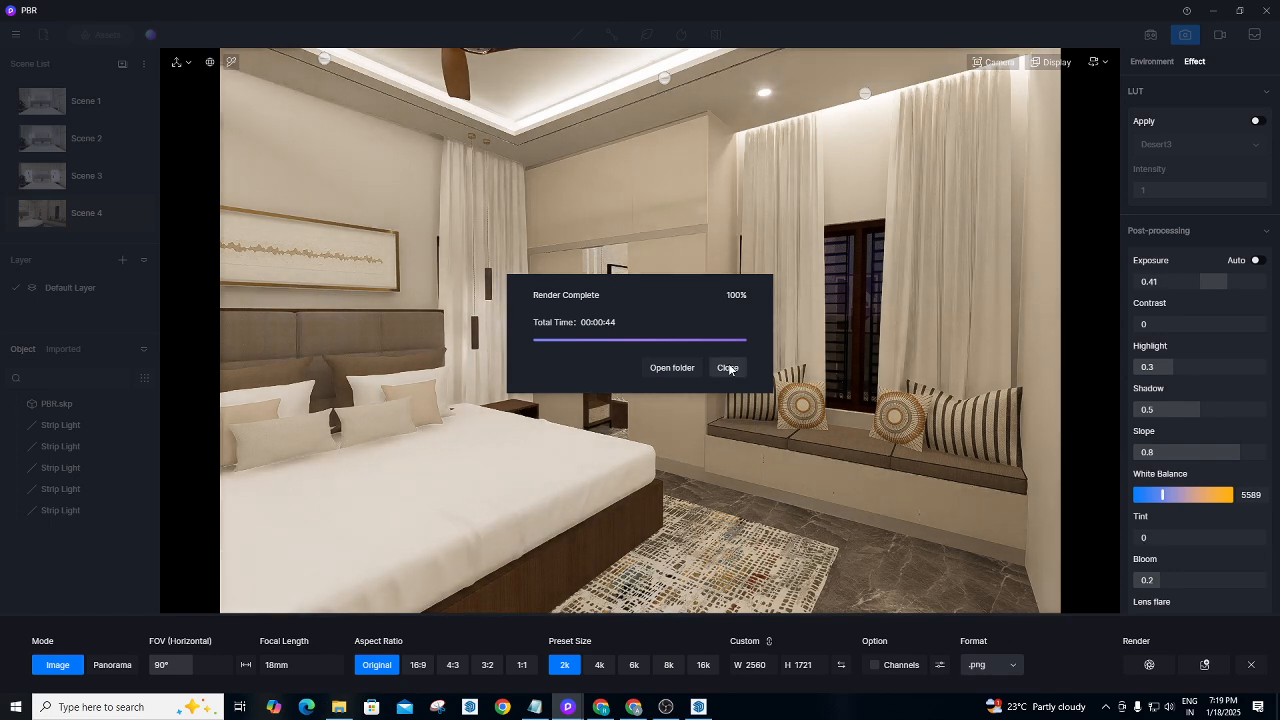
pyautogui.click(727, 368)
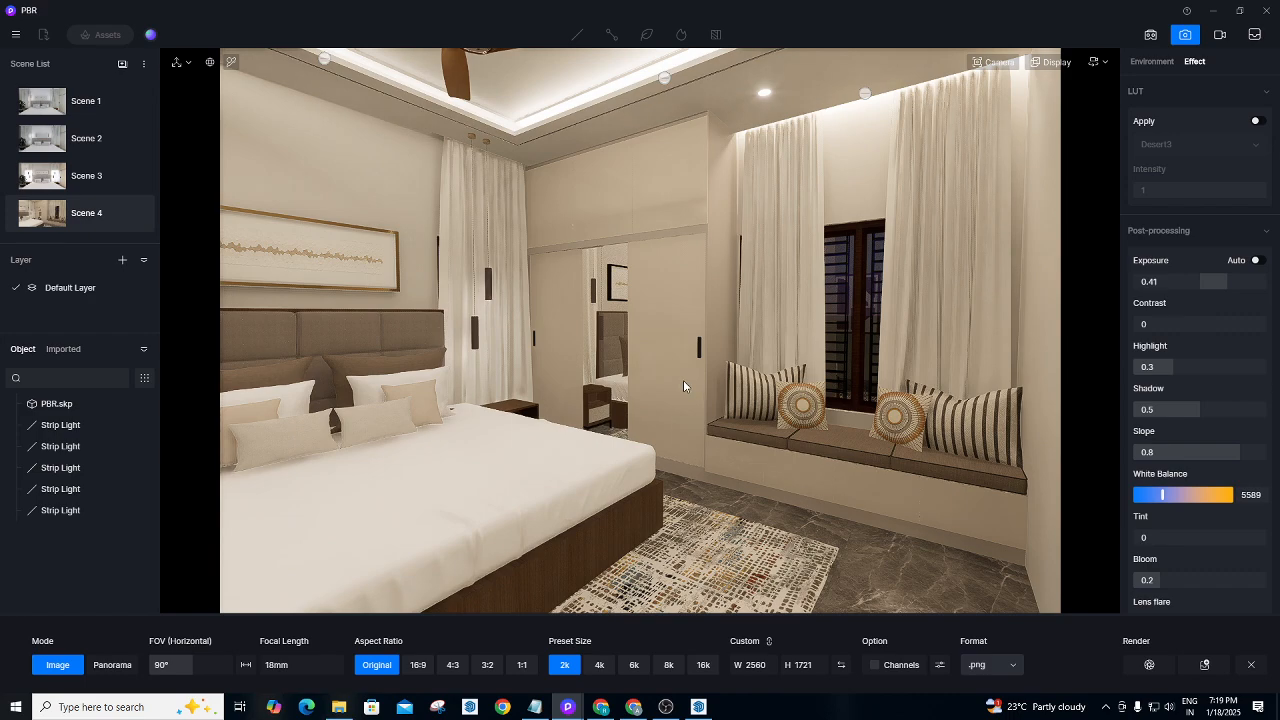
# Try out a straighter camera framing of the wardrobe and the curtained window seat from beside the bed.
pyautogui.scroll(2, 683, 386)
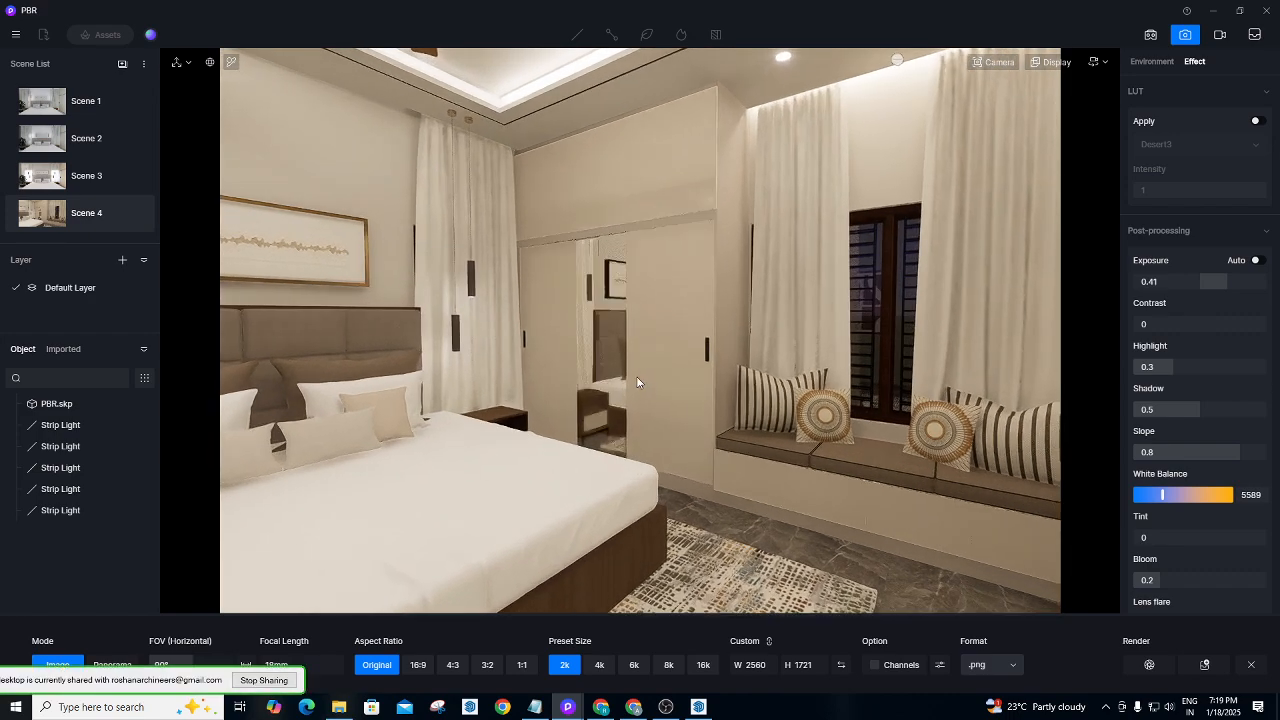
pyautogui.moveTo(637, 382); pyautogui.dragTo(616, 366, button='right')
pyautogui.press('a')
pyautogui.press('a')
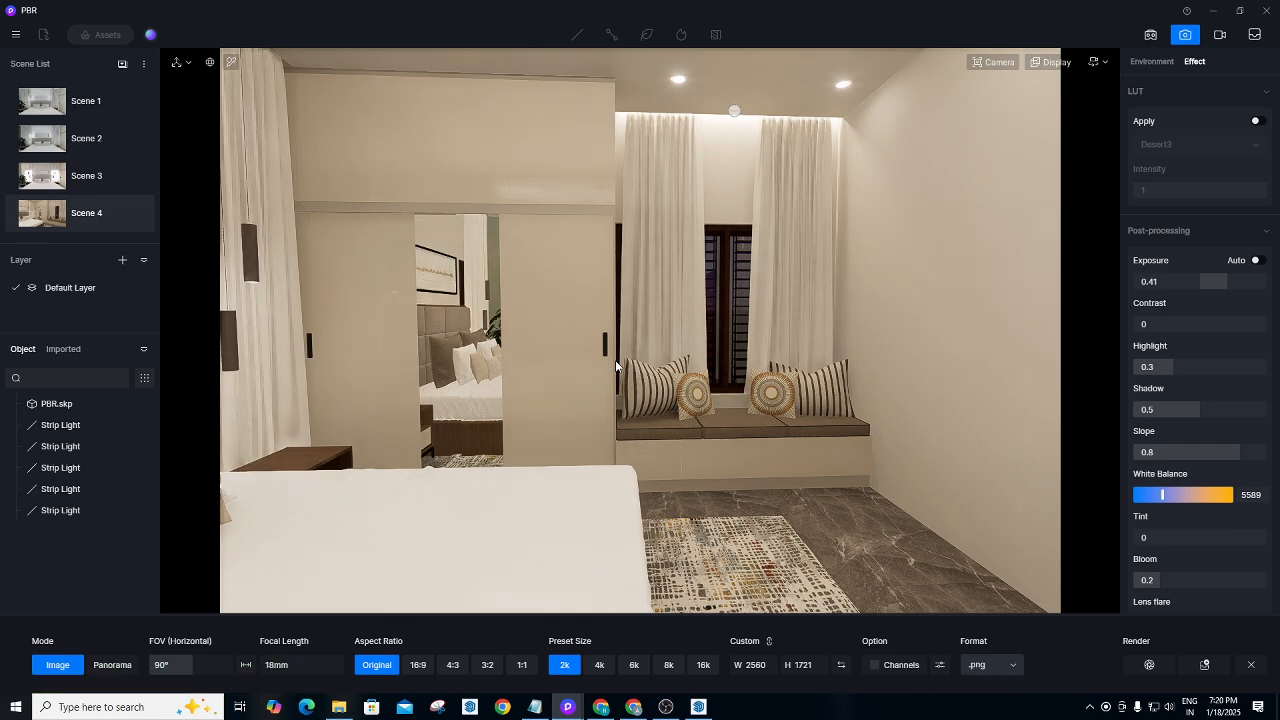
pyautogui.moveTo(615, 360); pyautogui.dragTo(586, 305, button='right')
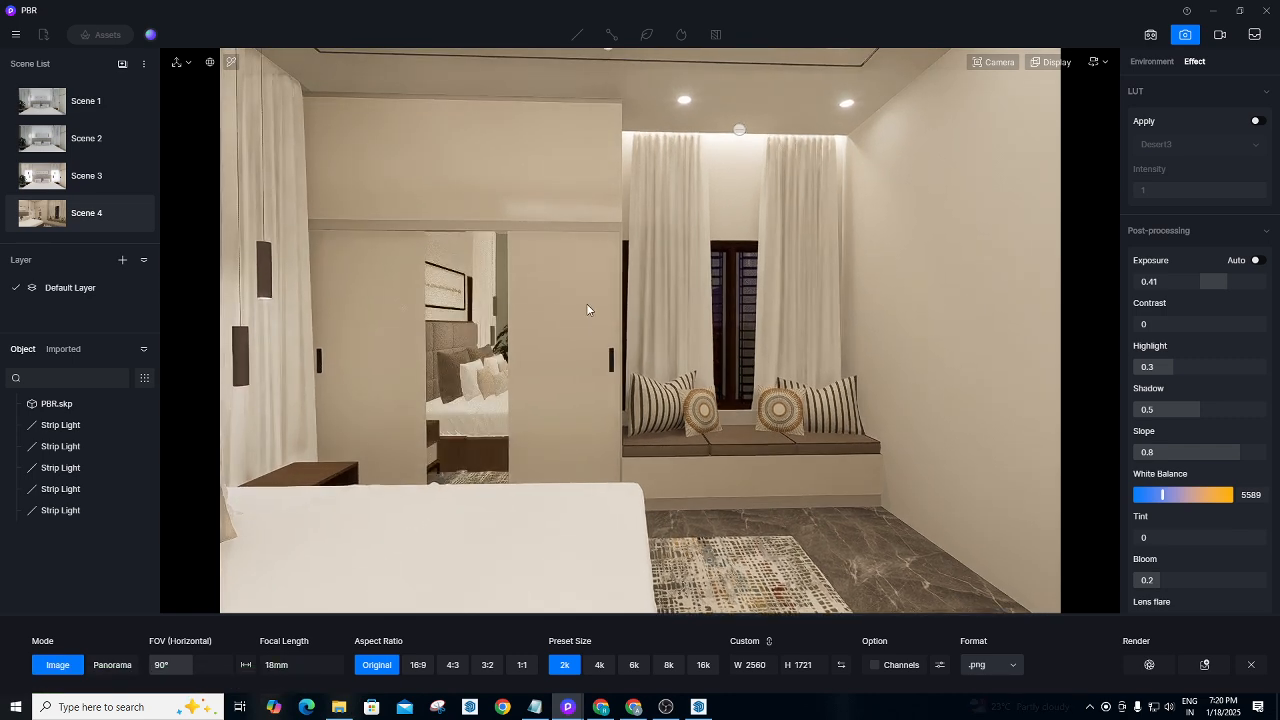
pyautogui.moveTo(604, 365); pyautogui.dragTo(585, 342, button='right')
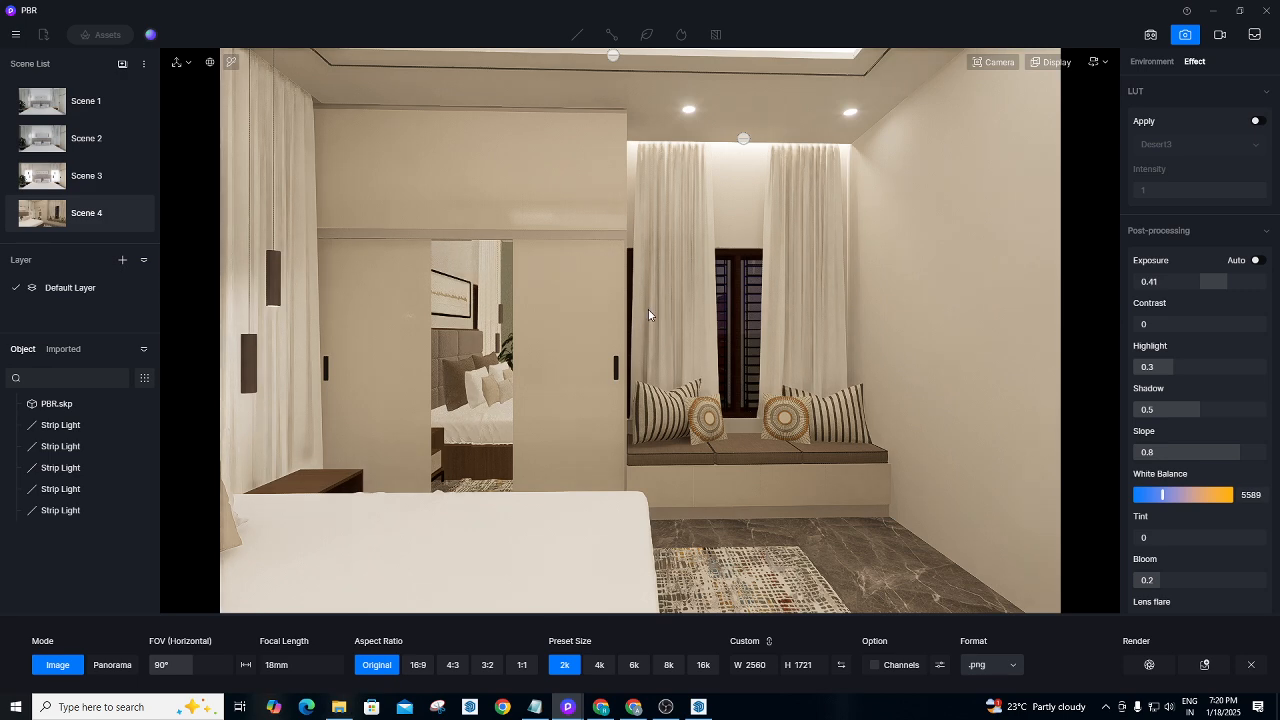
pyautogui.scroll(1, 646, 313)
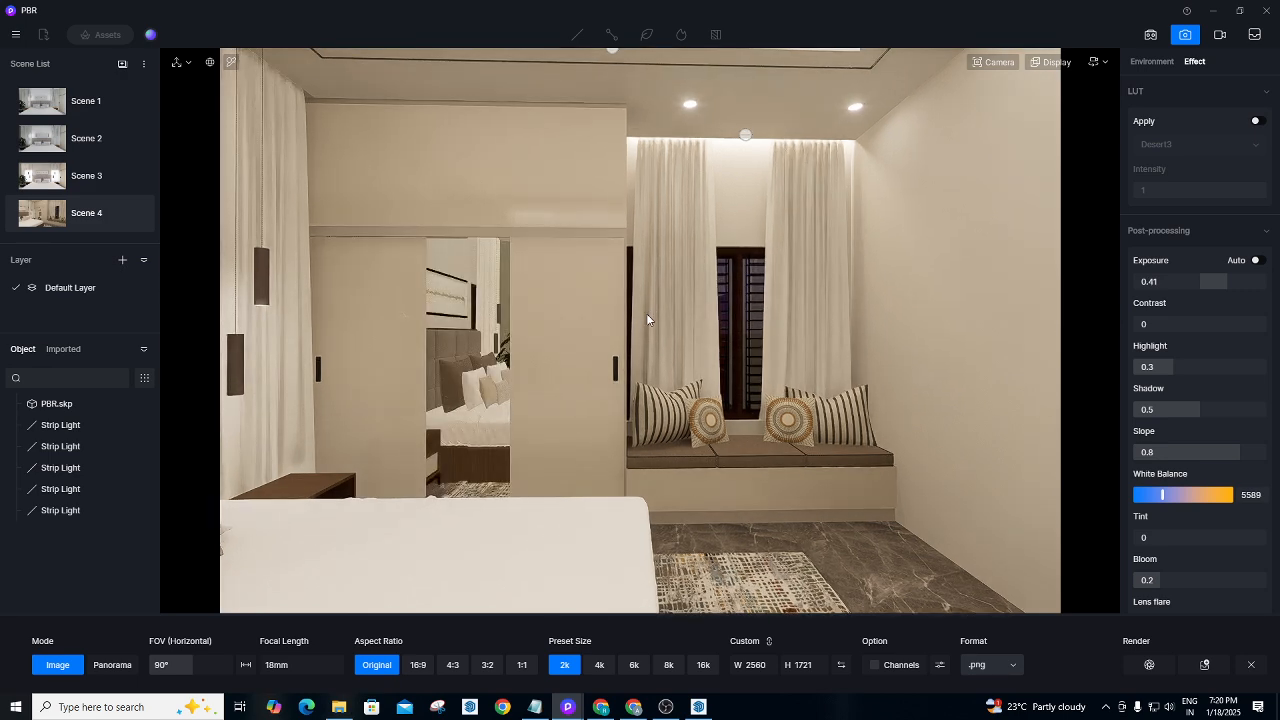
pyautogui.moveTo(643, 320); pyautogui.dragTo(612, 324, button='right')
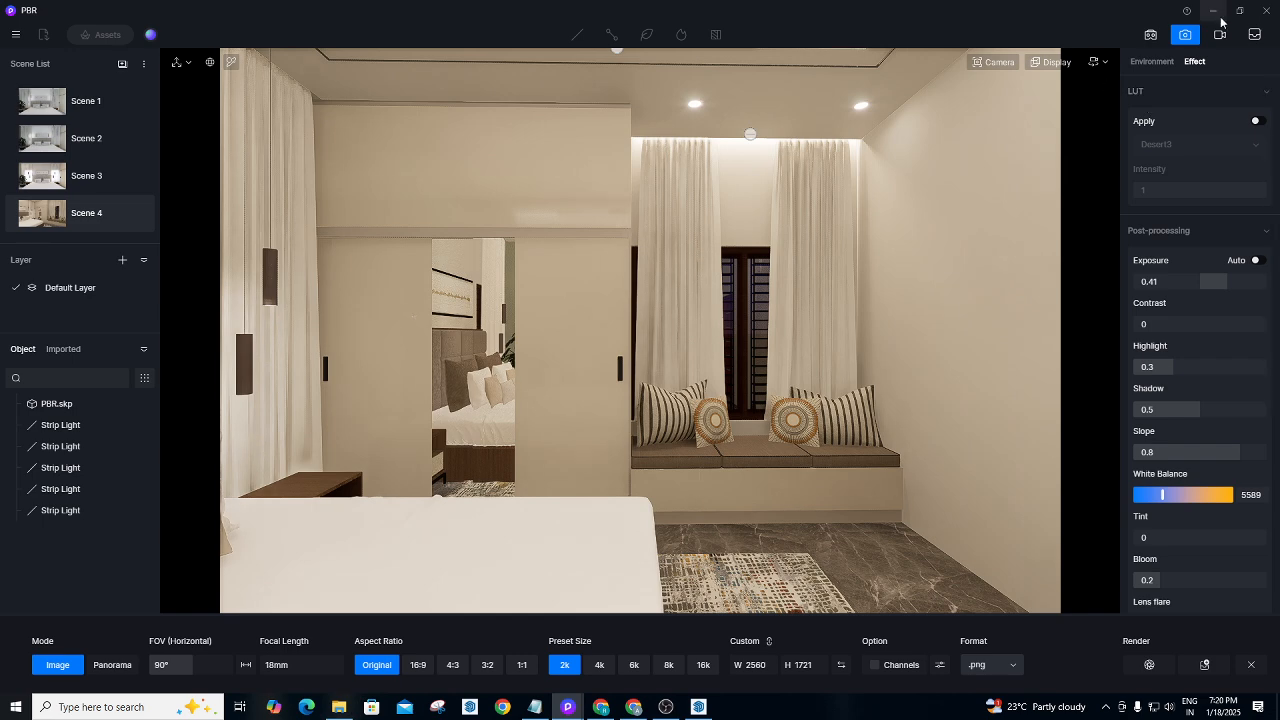
# Leave image render mode, back the camera out to face the bedroom's outer wall and save the project.
pyautogui.click(1187, 35)
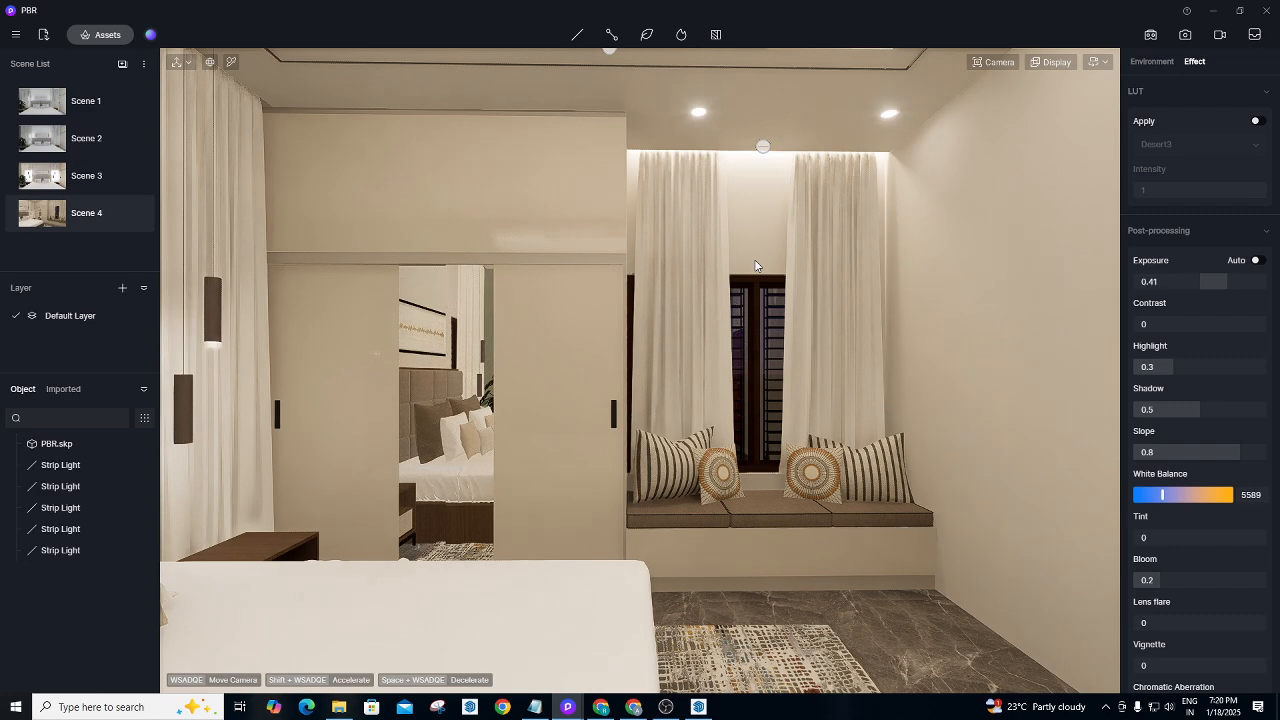
pyautogui.press('d')
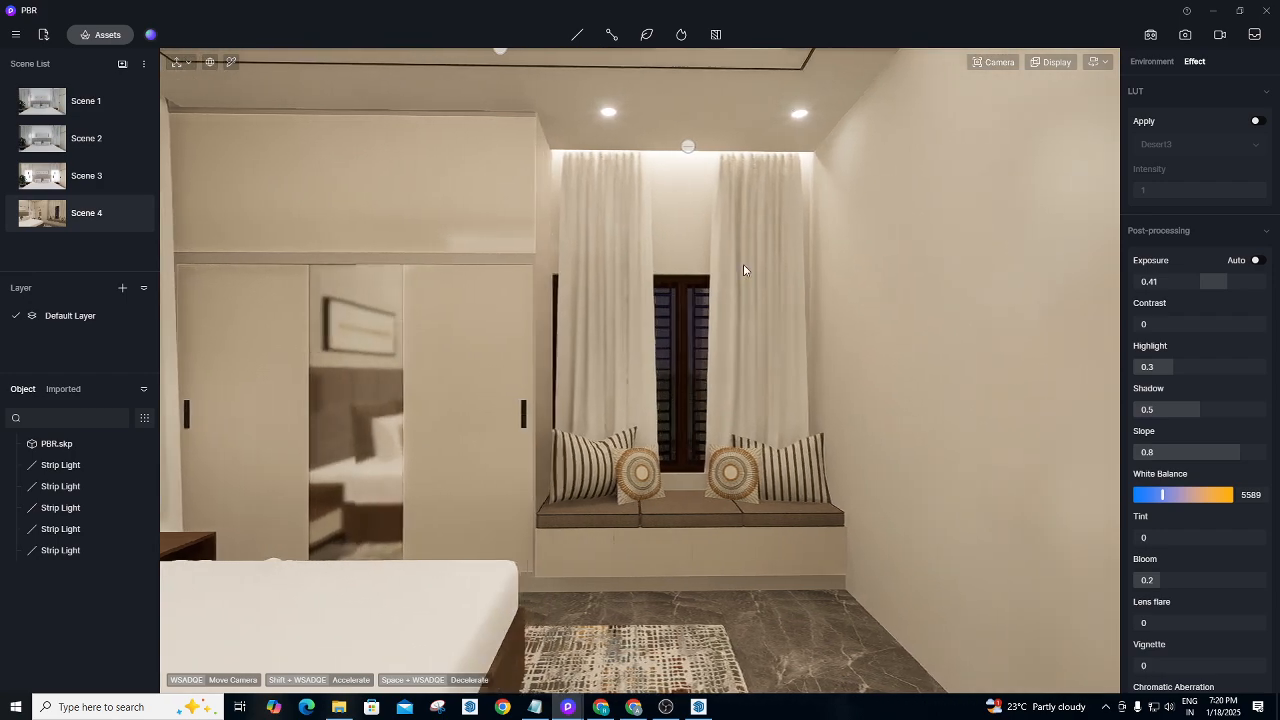
pyautogui.press('s')
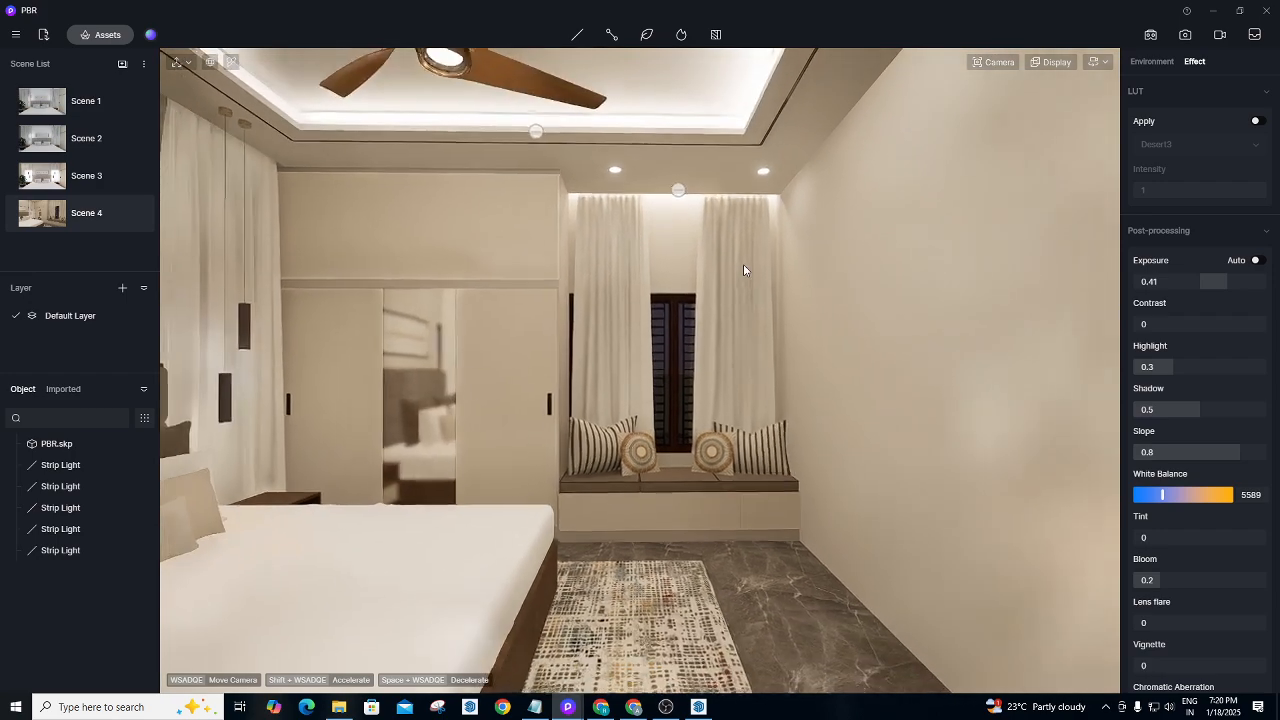
pyautogui.scroll(-5, 743, 264)
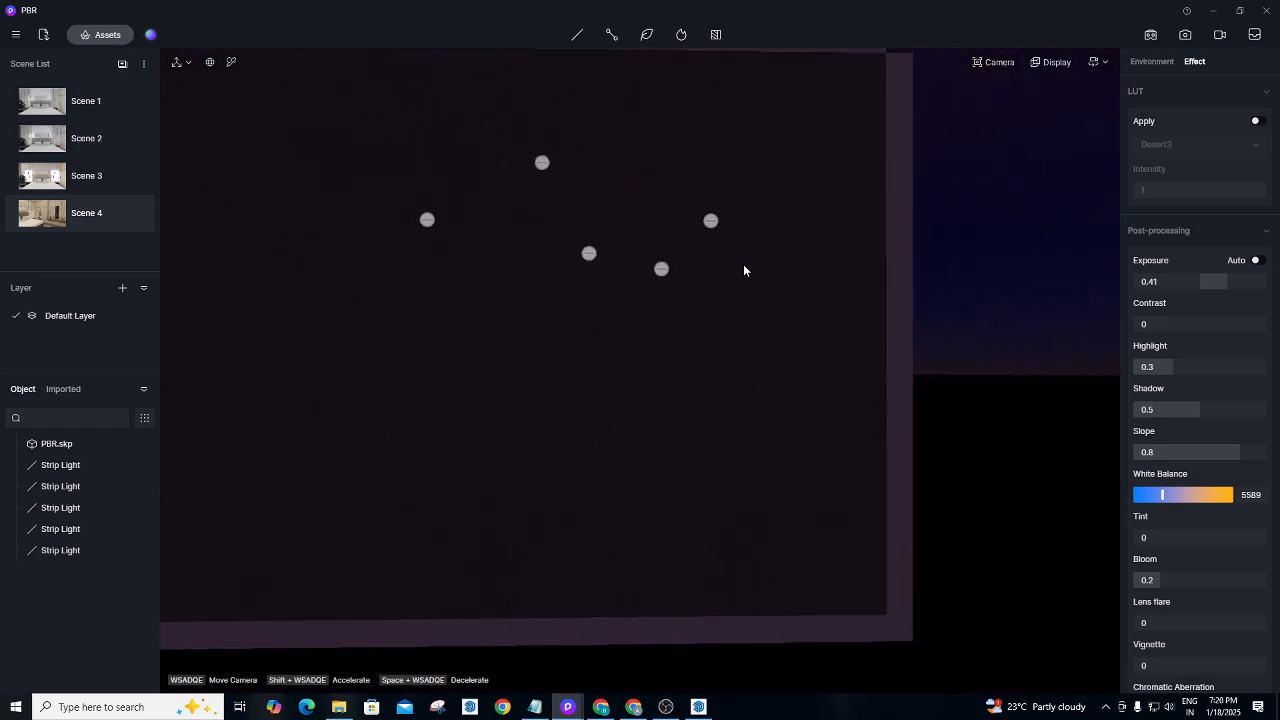
pyautogui.moveTo(743, 264); pyautogui.dragTo(632, 362, button='right')
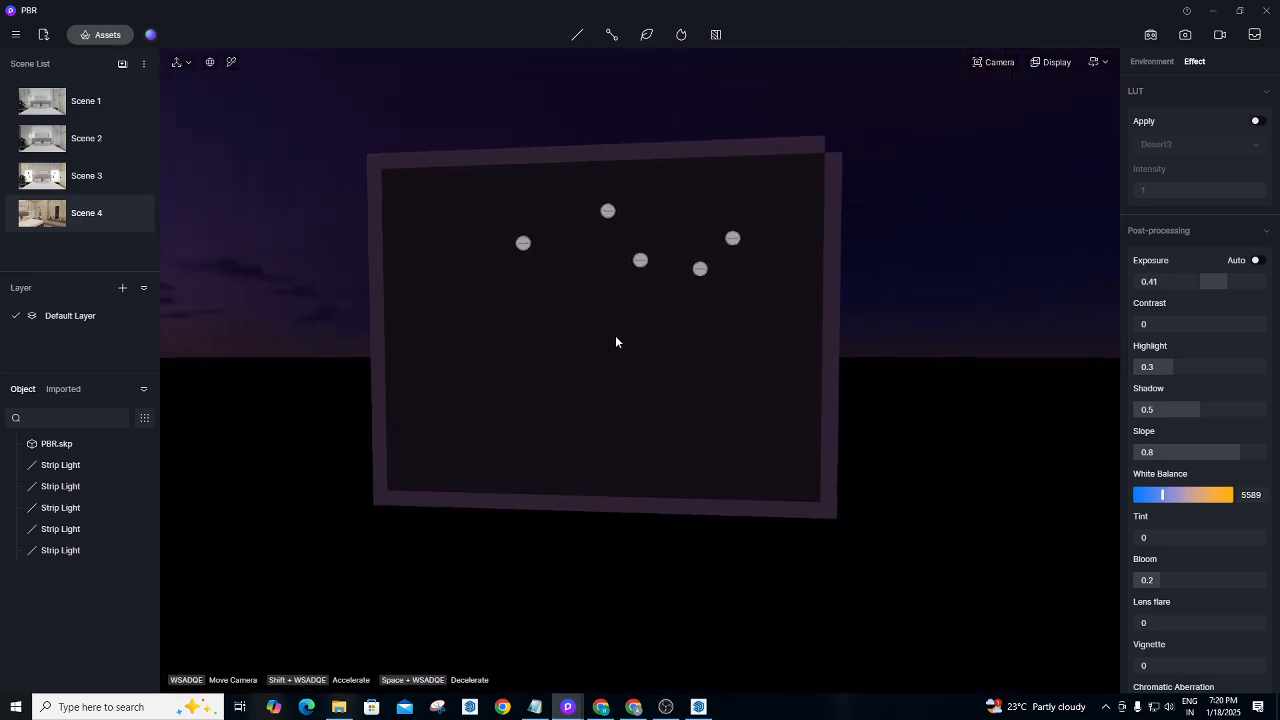
pyautogui.scroll(3, 614, 335)
pyautogui.scroll(4, 611, 329)
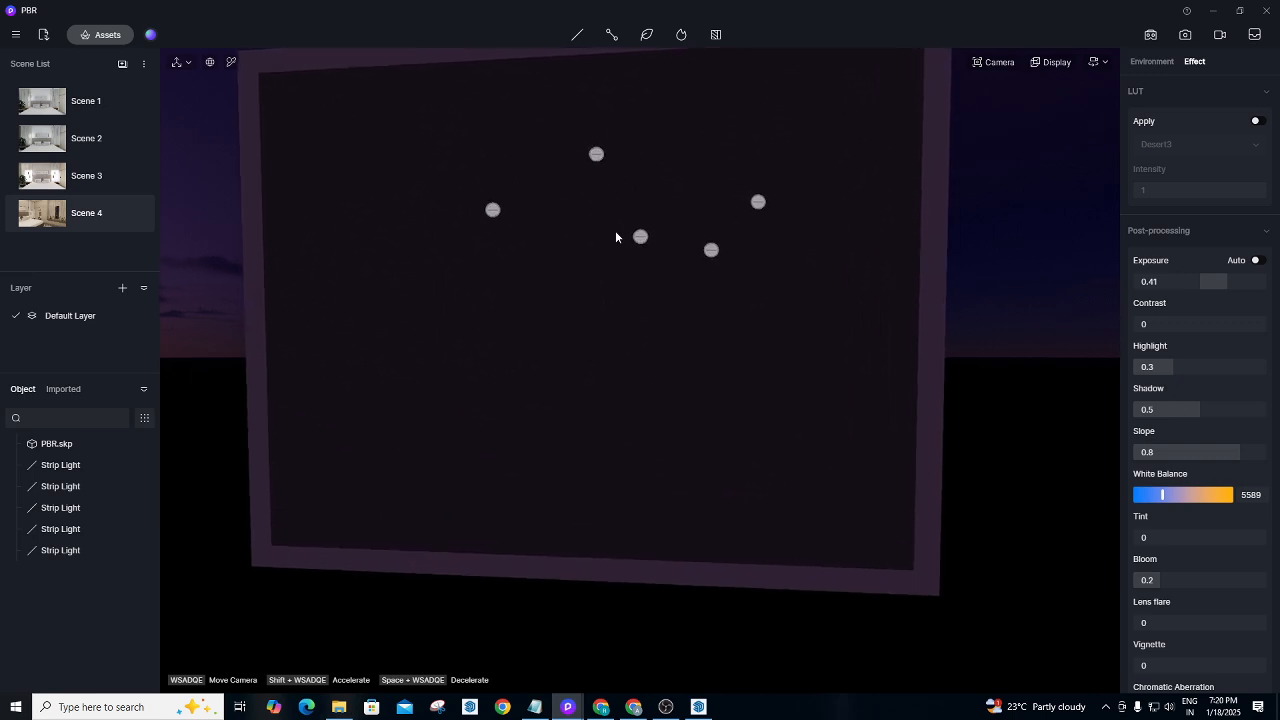
pyautogui.moveTo(622, 322); pyautogui.dragTo(471, 267, button='right')
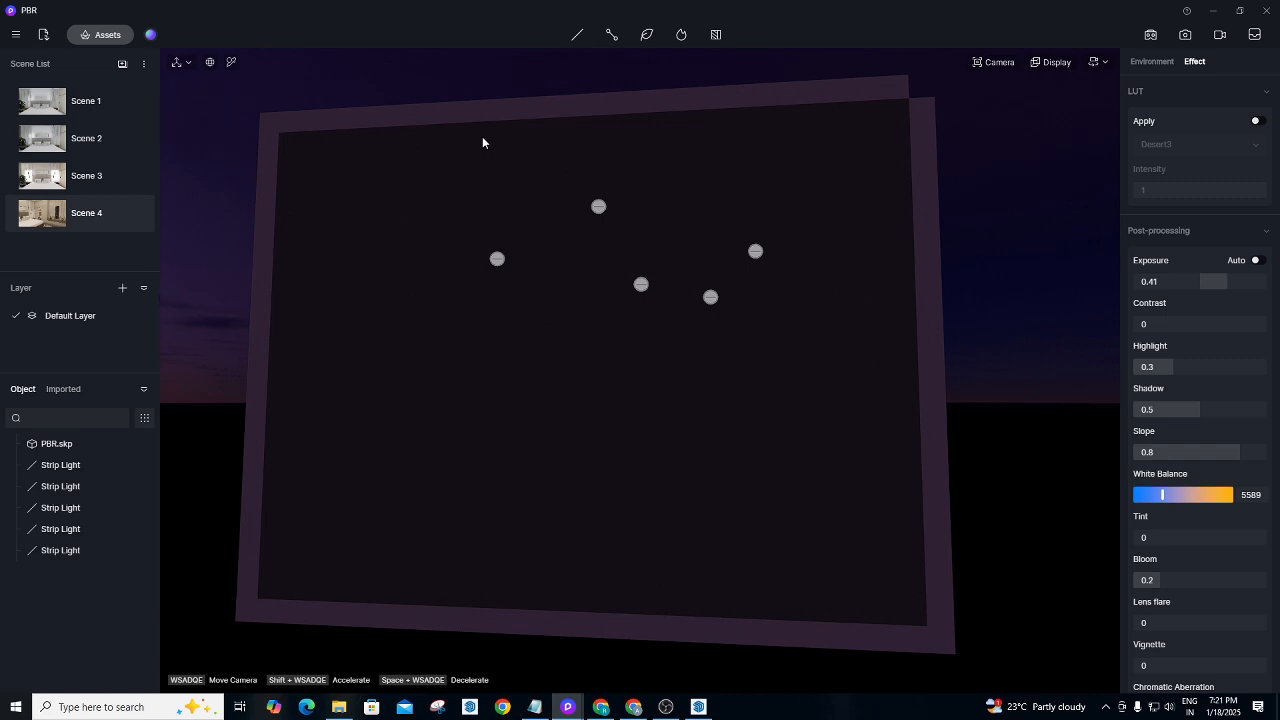
pyautogui.hotkey('ctrl', 's')
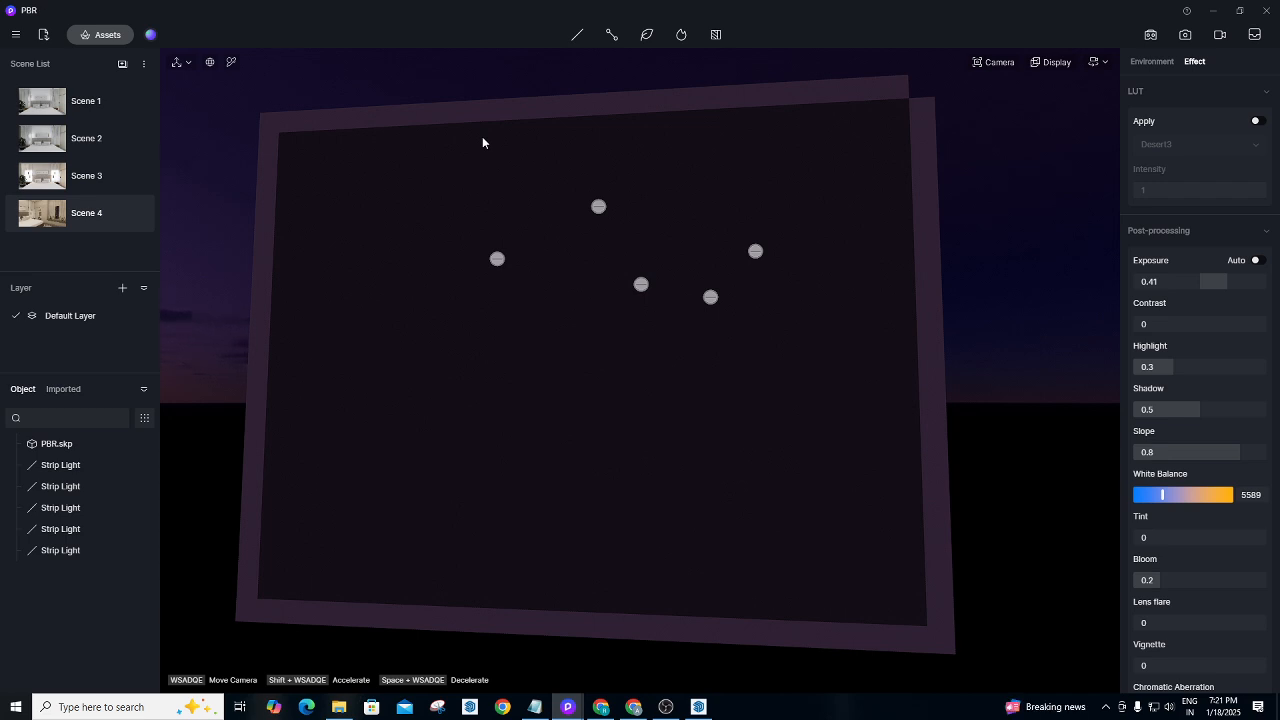
# Place a section plane on the bedroom's outer wall and move it into the room to Y -274.
pyautogui.click(715, 35)
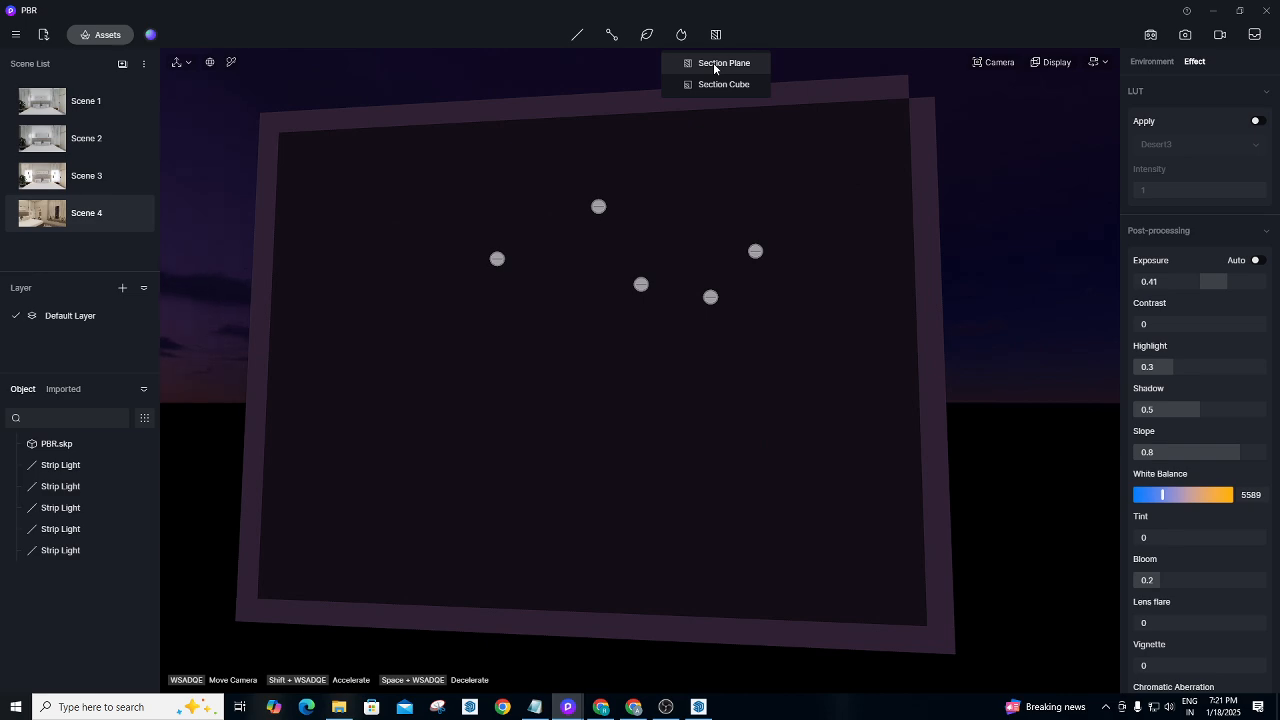
pyautogui.click(714, 66)
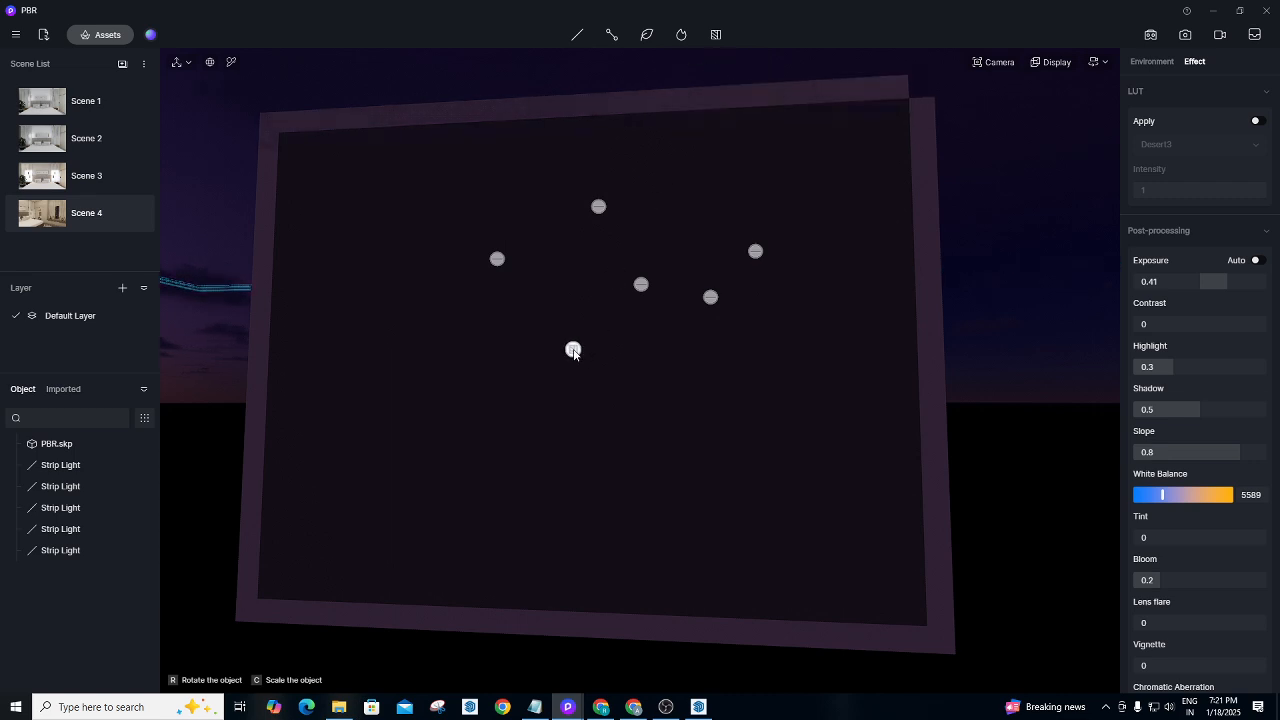
pyautogui.click(541, 370)
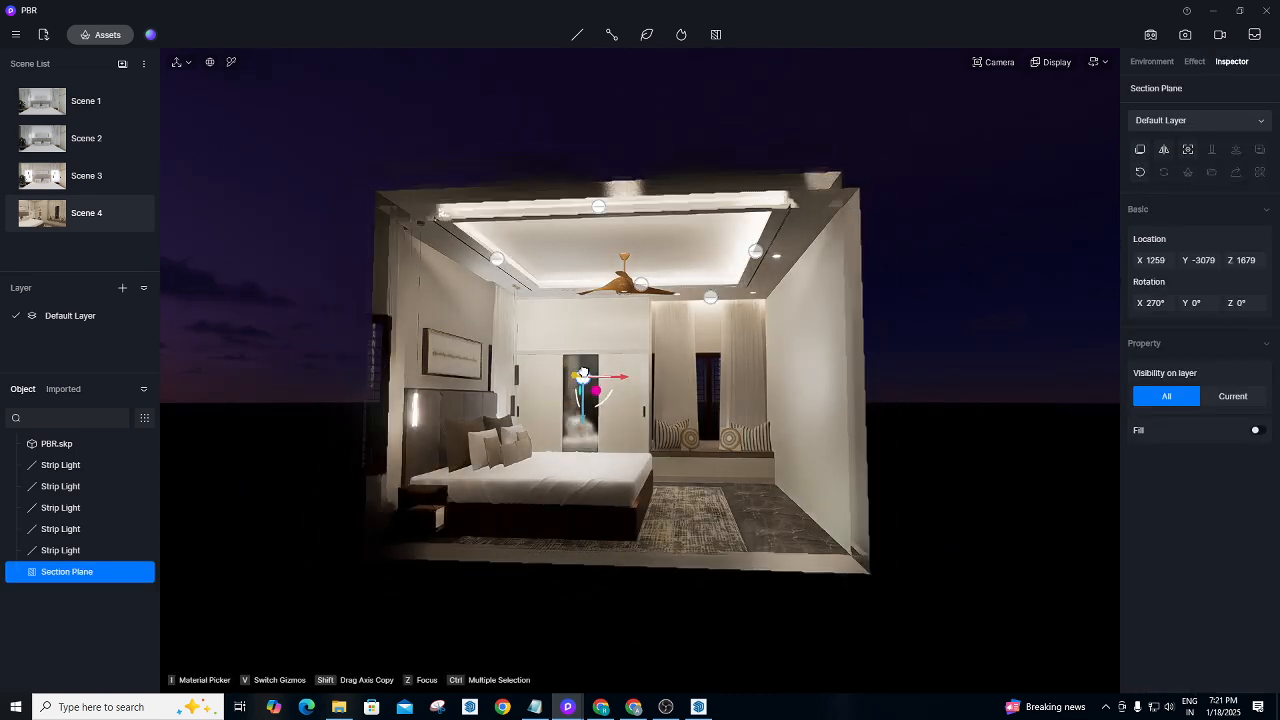
pyautogui.moveTo(583, 373); pyautogui.dragTo(561, 384)
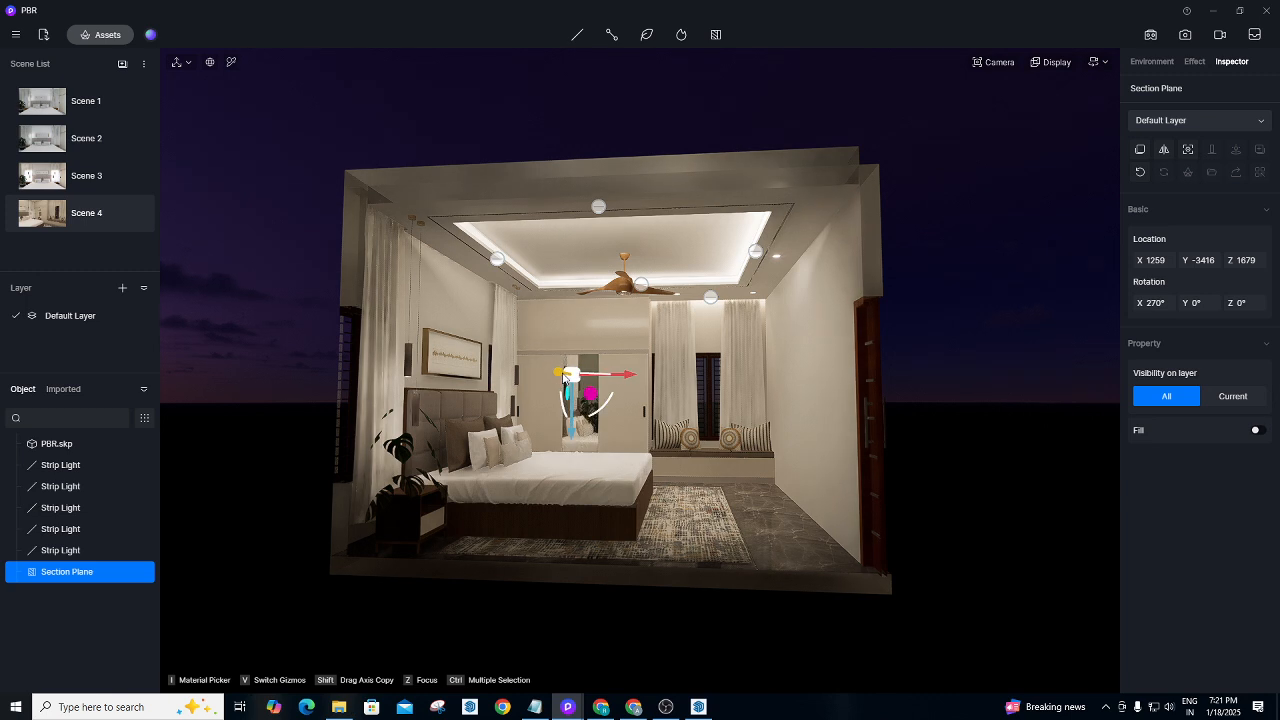
pyautogui.scroll(5, 563, 380)
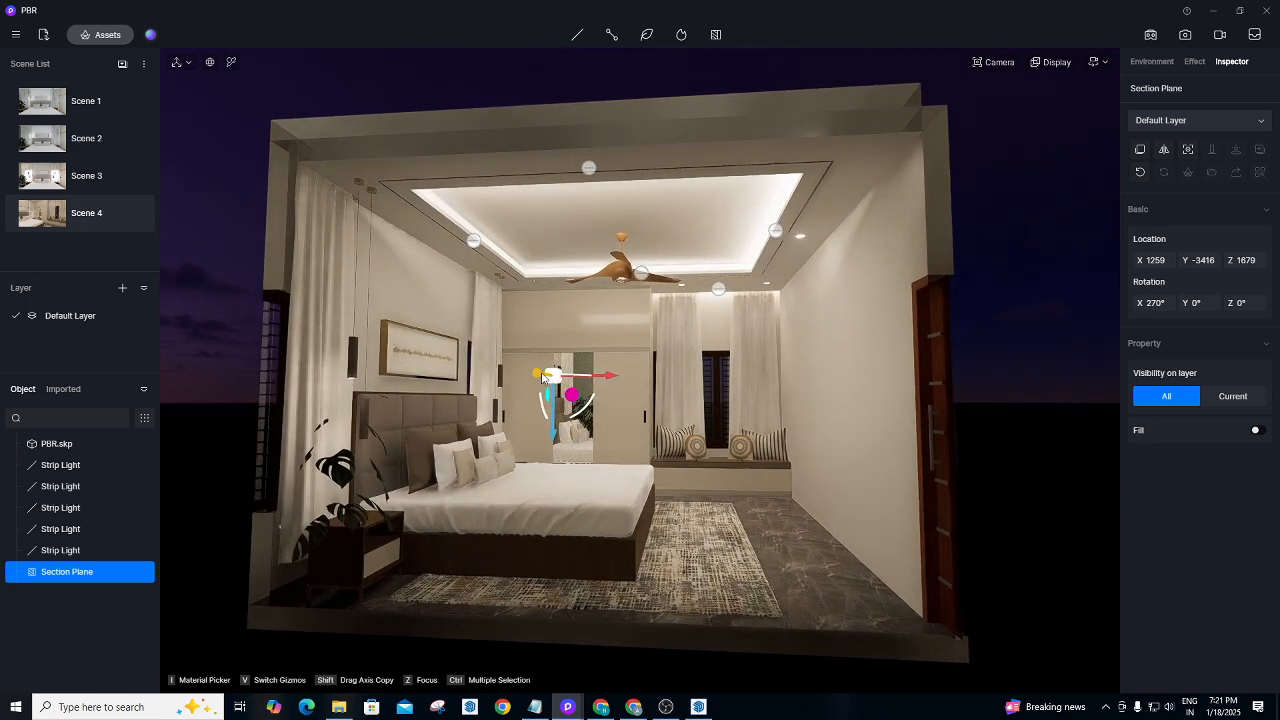
pyautogui.moveTo(542, 377); pyautogui.dragTo(616, 374)
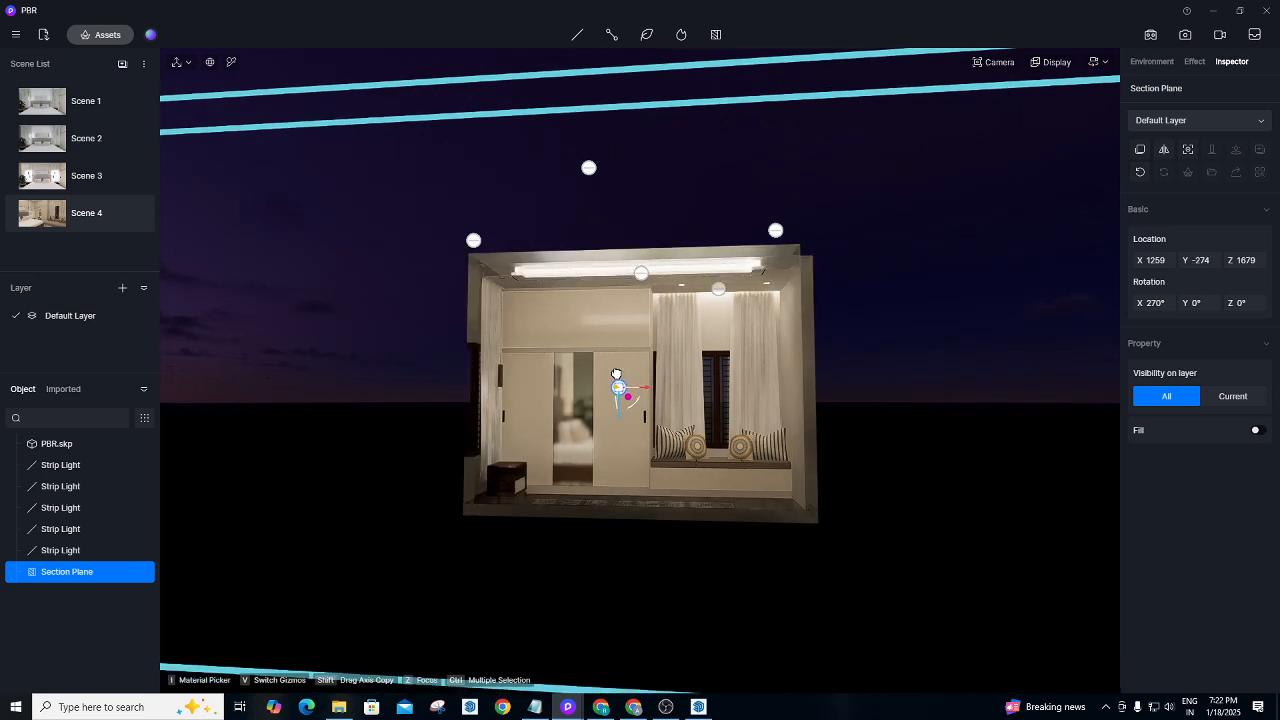
# Frame the camera through the section cut on the wardrobe, mirror and curtained window seat, with part of the bedside table in view.
pyautogui.scroll(2, 616, 374)
pyautogui.scroll(3, 626, 438)
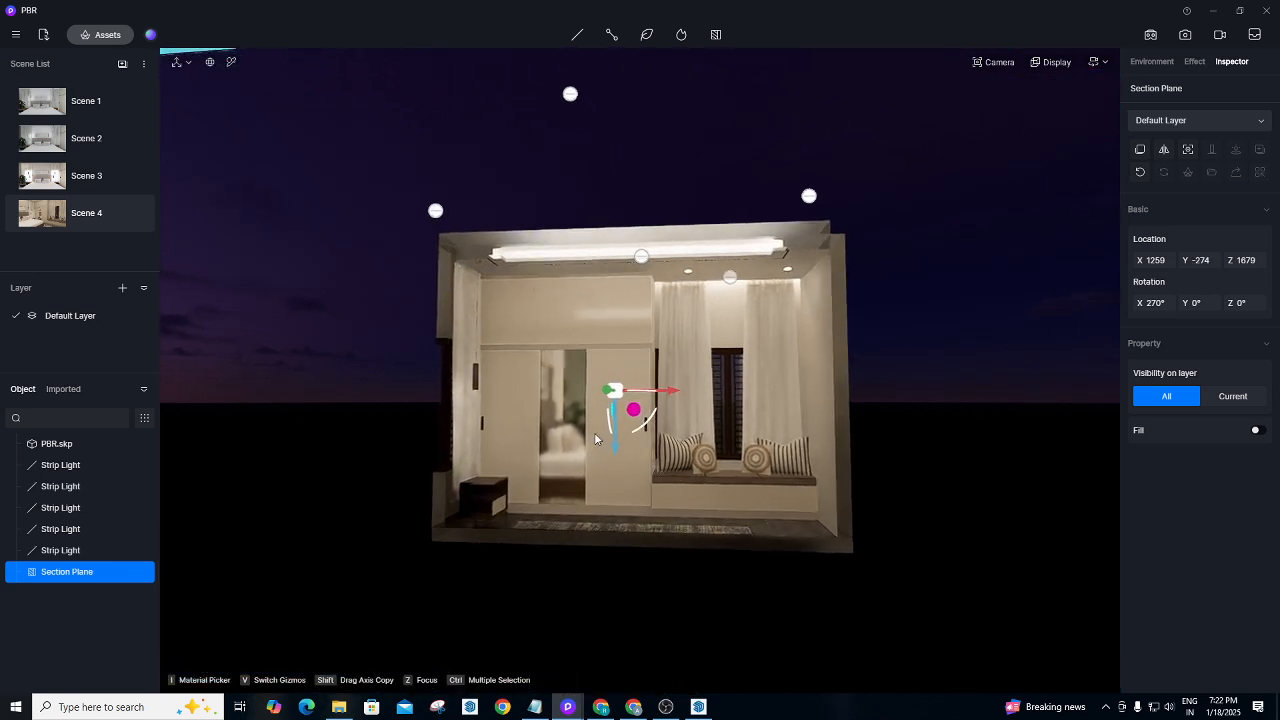
pyautogui.scroll(4, 585, 428)
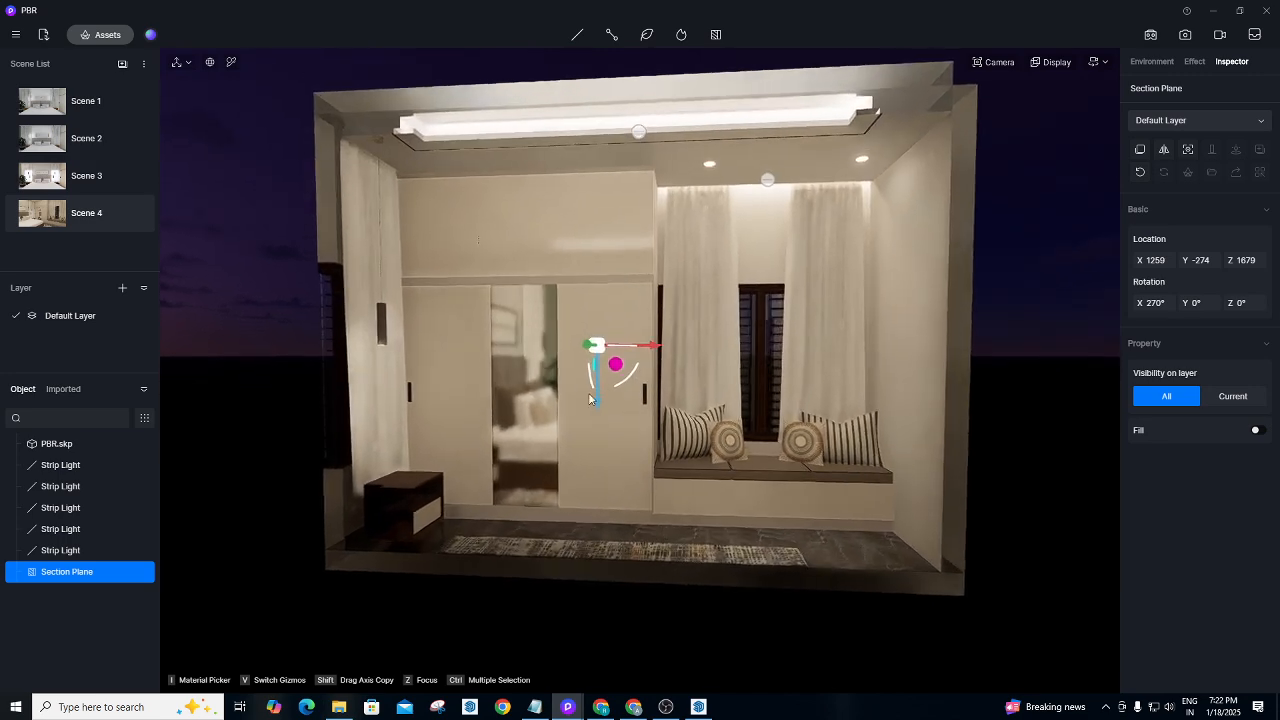
pyautogui.scroll(4, 577, 490)
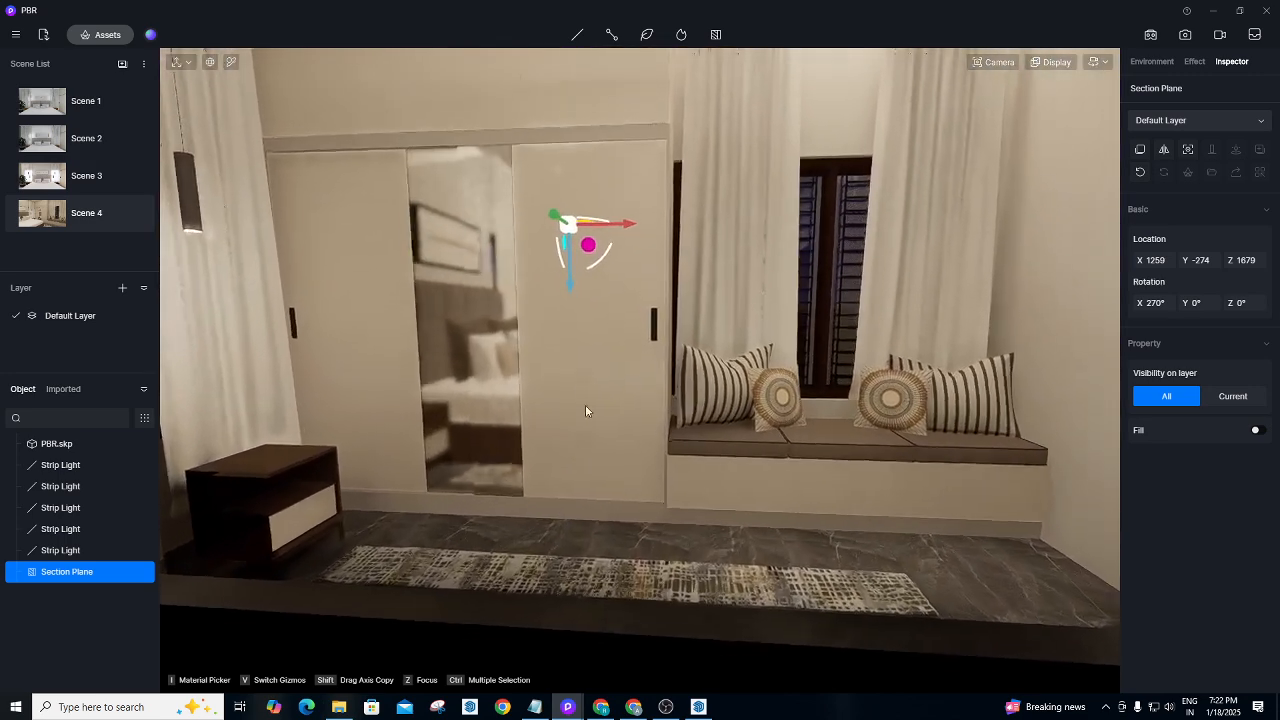
pyautogui.scroll(-1, 614, 277)
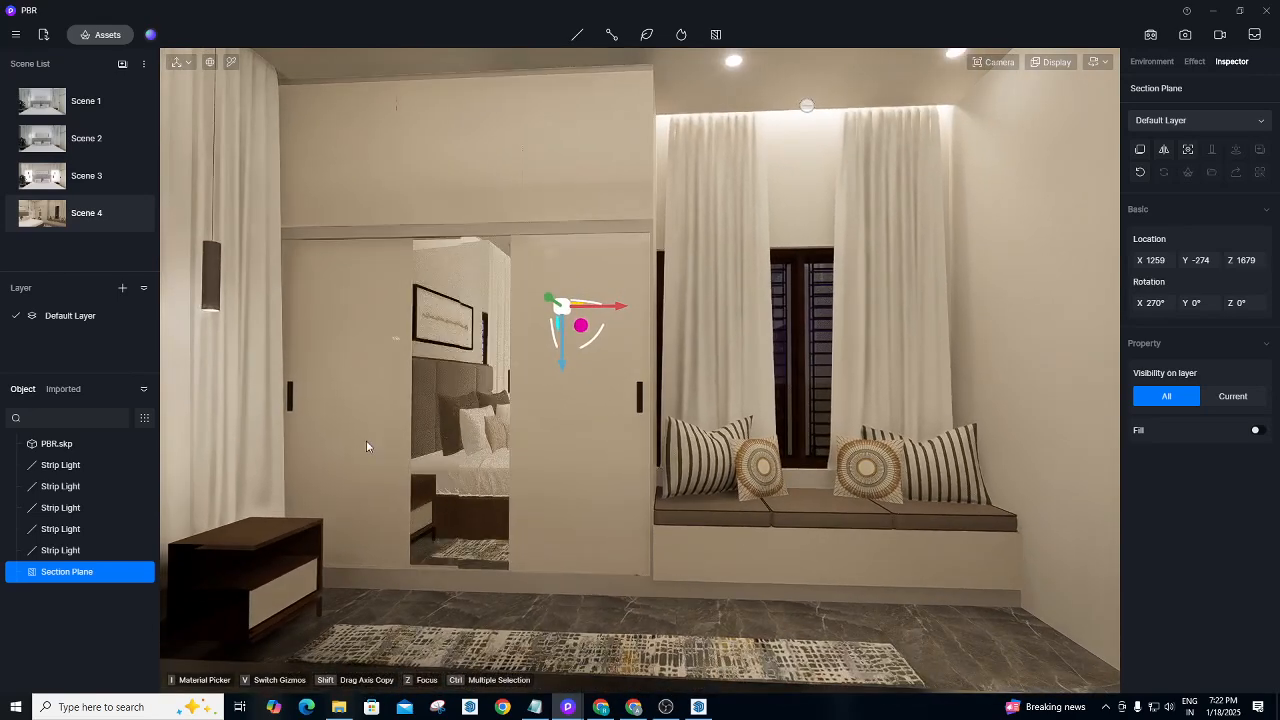
pyautogui.scroll(-1, 388, 438)
pyautogui.moveTo(396, 421); pyautogui.dragTo(449, 399, button='right')
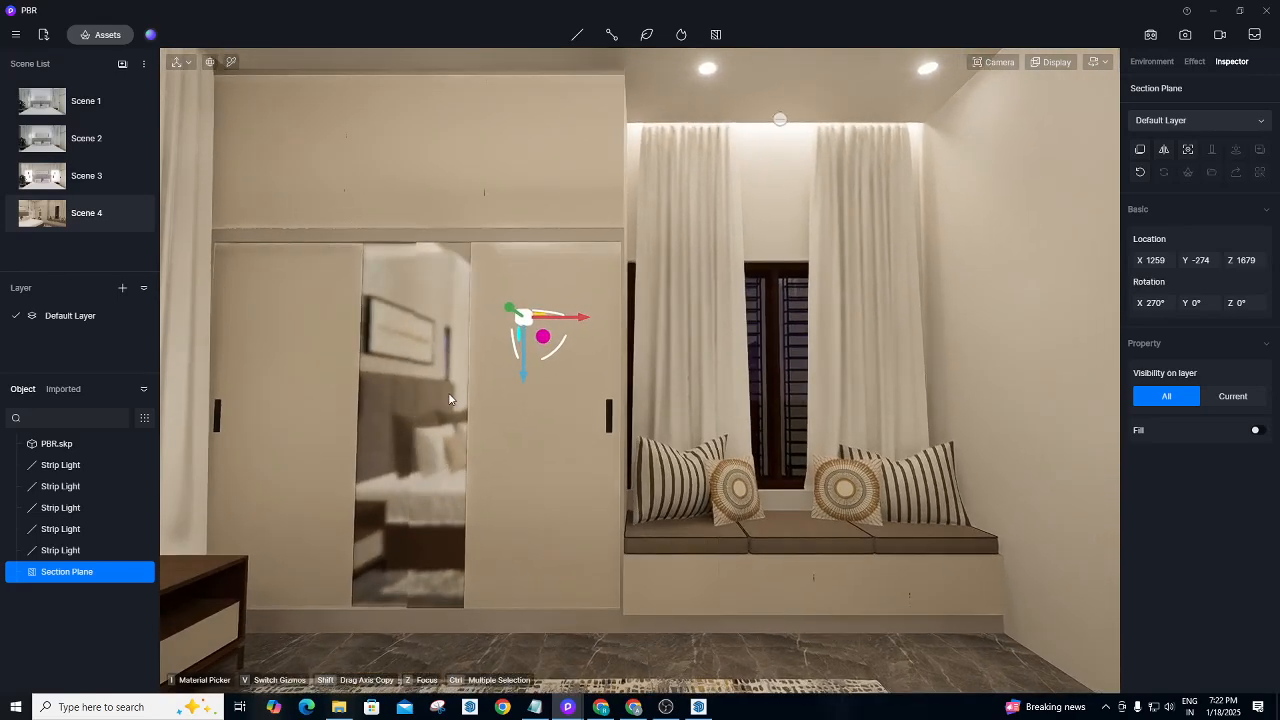
pyautogui.scroll(-1, 449, 399)
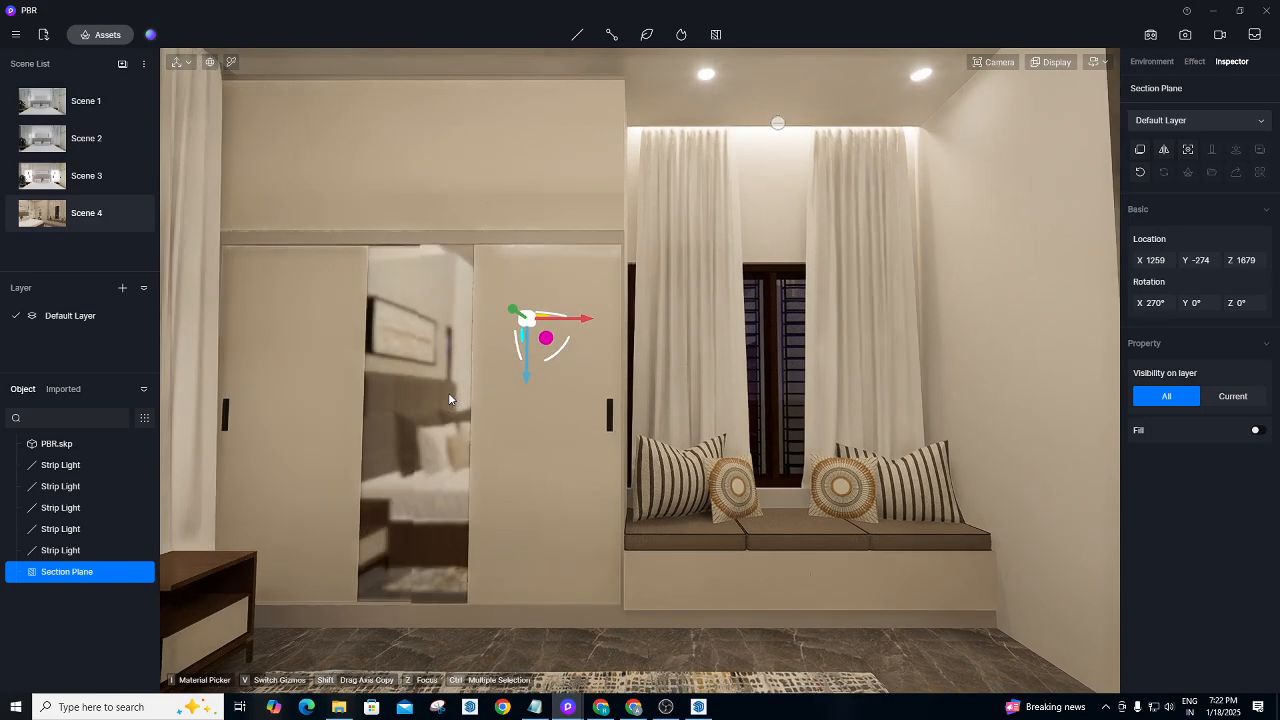
pyautogui.scroll(1, 449, 399)
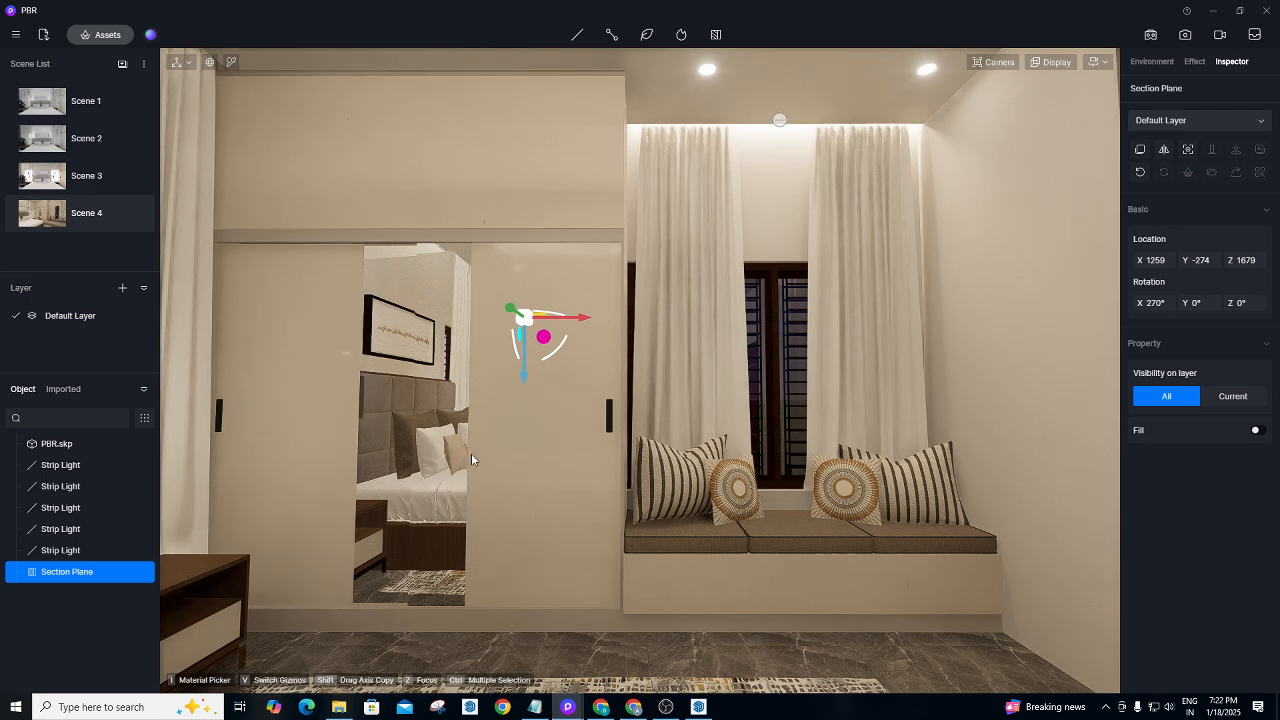
pyautogui.moveTo(462, 462); pyautogui.dragTo(459, 462, button='right')
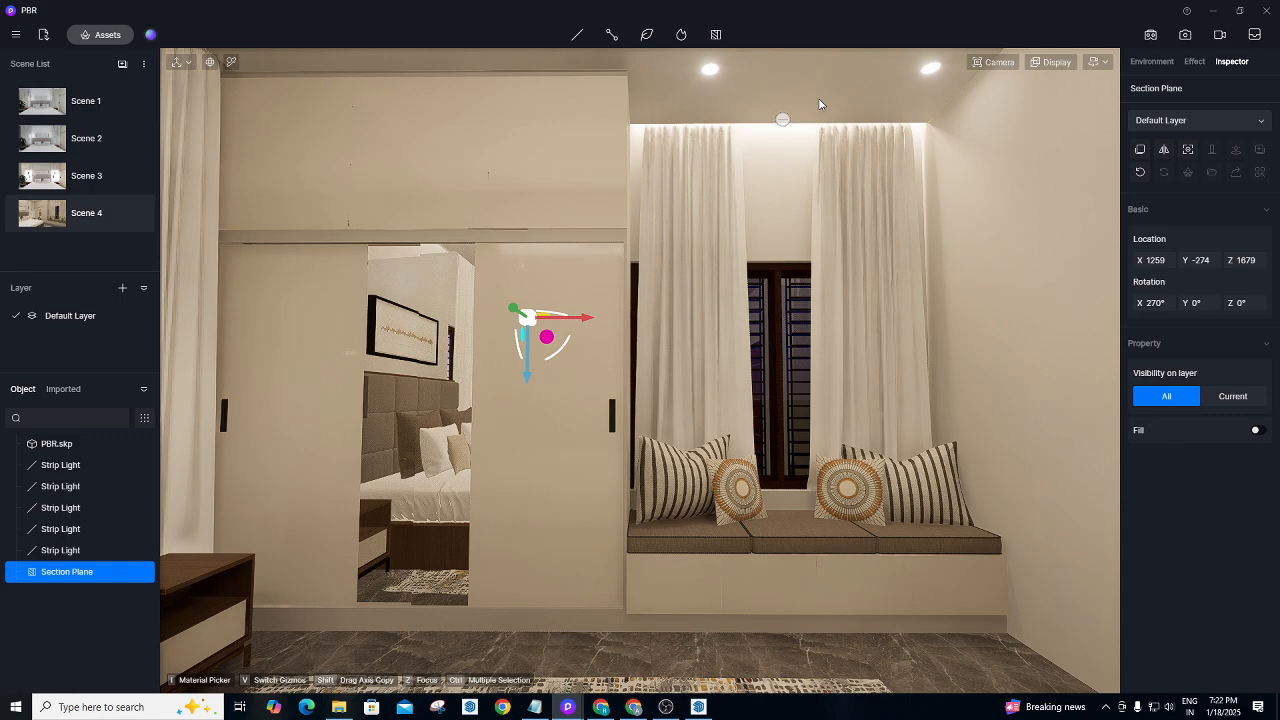
# Switch the camera to two-point perspective for the wardrobe and window seat view.
pyautogui.click(1100, 61)
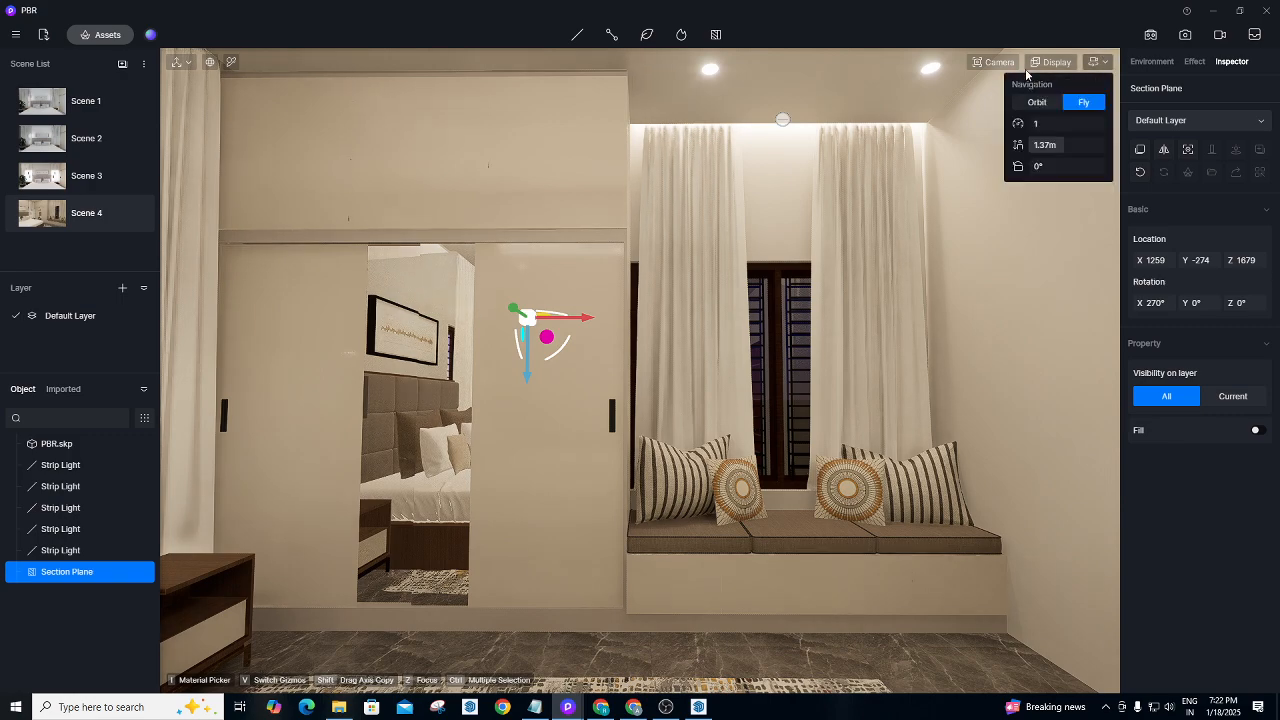
pyautogui.click(995, 62)
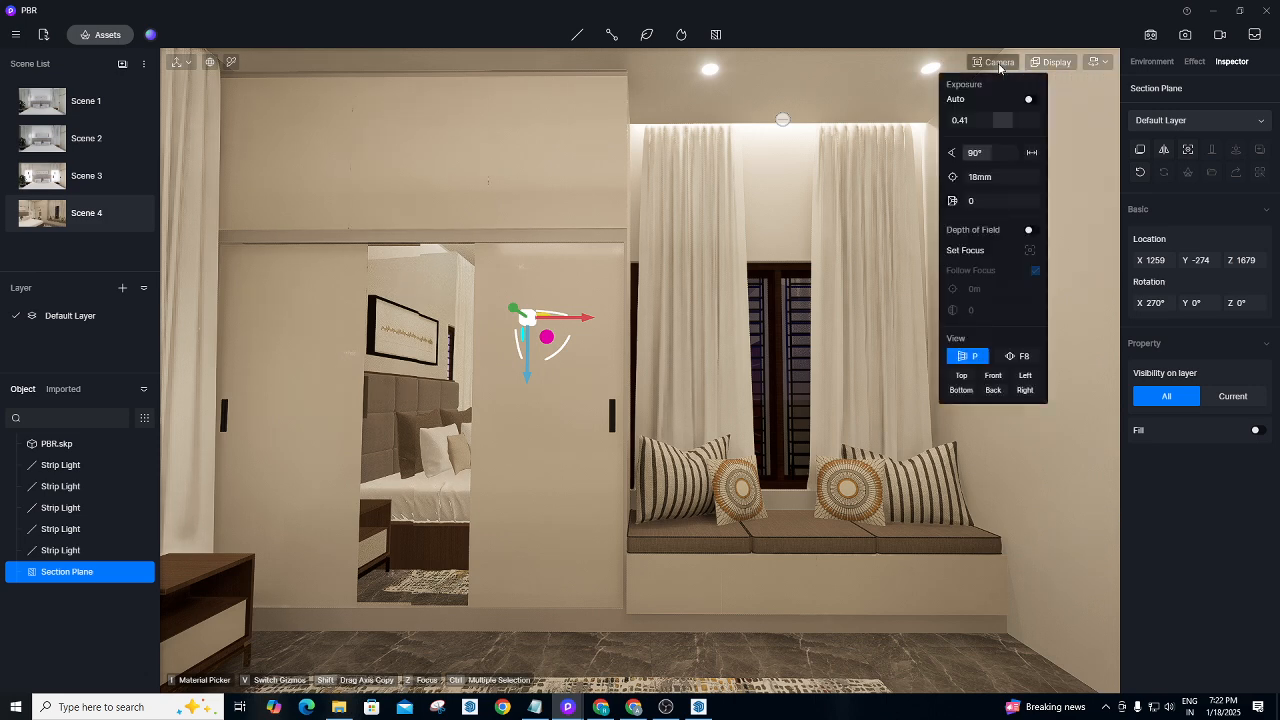
pyautogui.click(1017, 354)
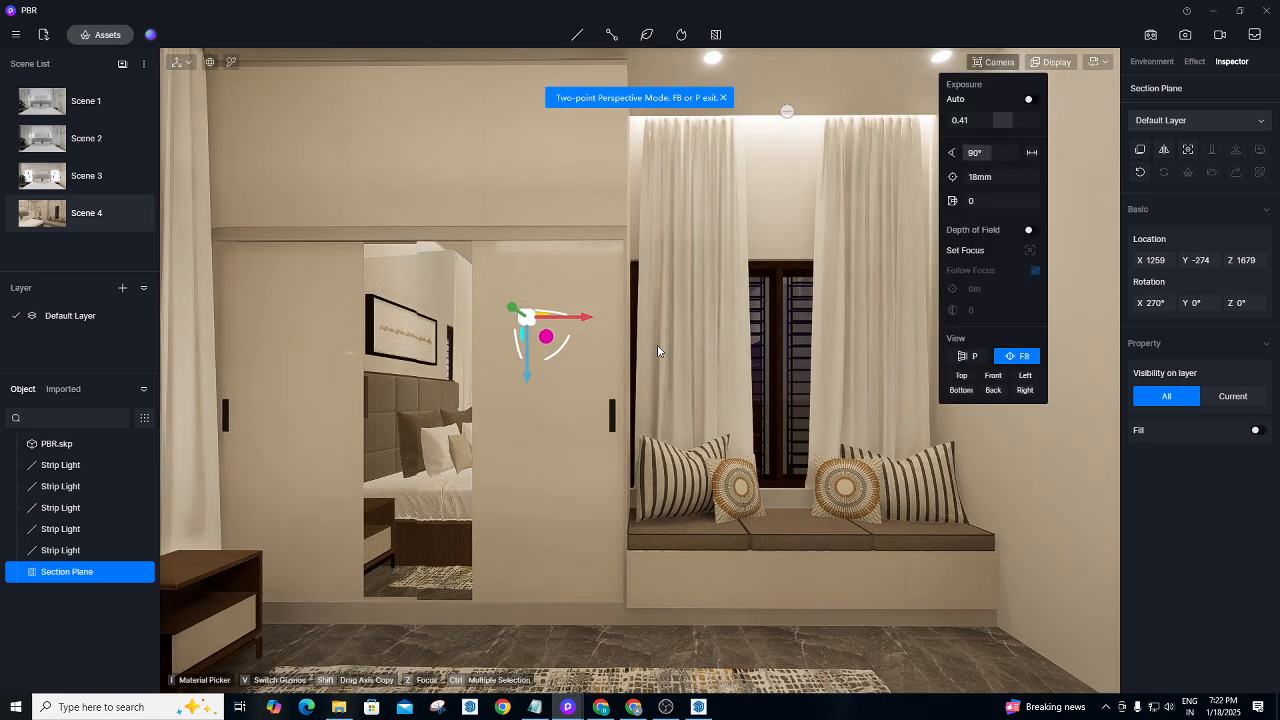
pyautogui.click(486, 364)
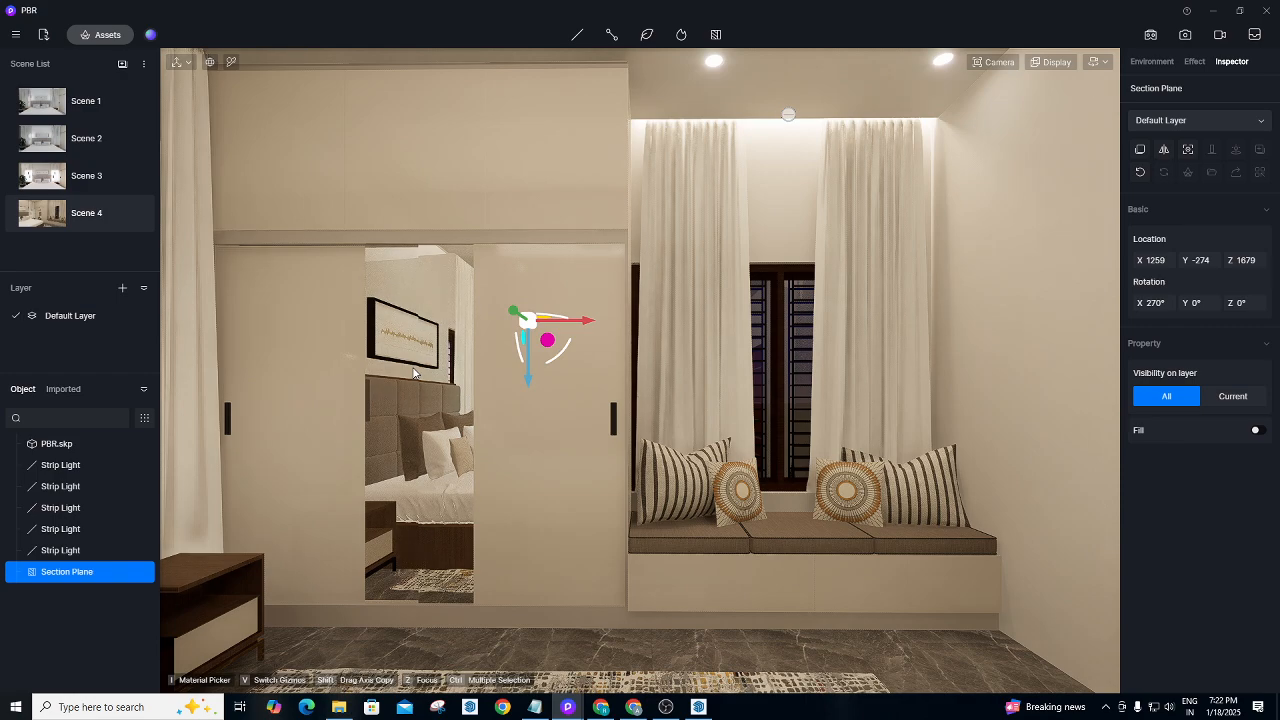
# Deselect the section plane, save the framed wardrobe view as a new scene and reopen the camera settings.
pyautogui.press('Escape')
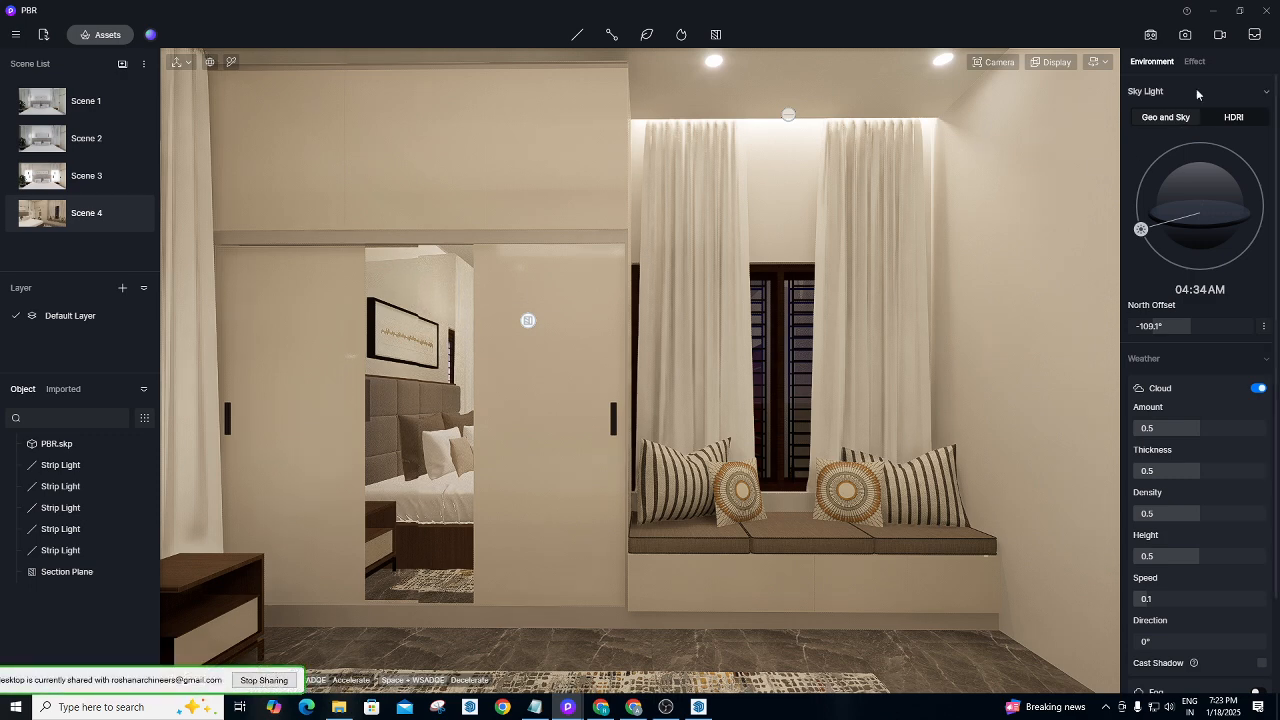
pyautogui.click(1186, 40)
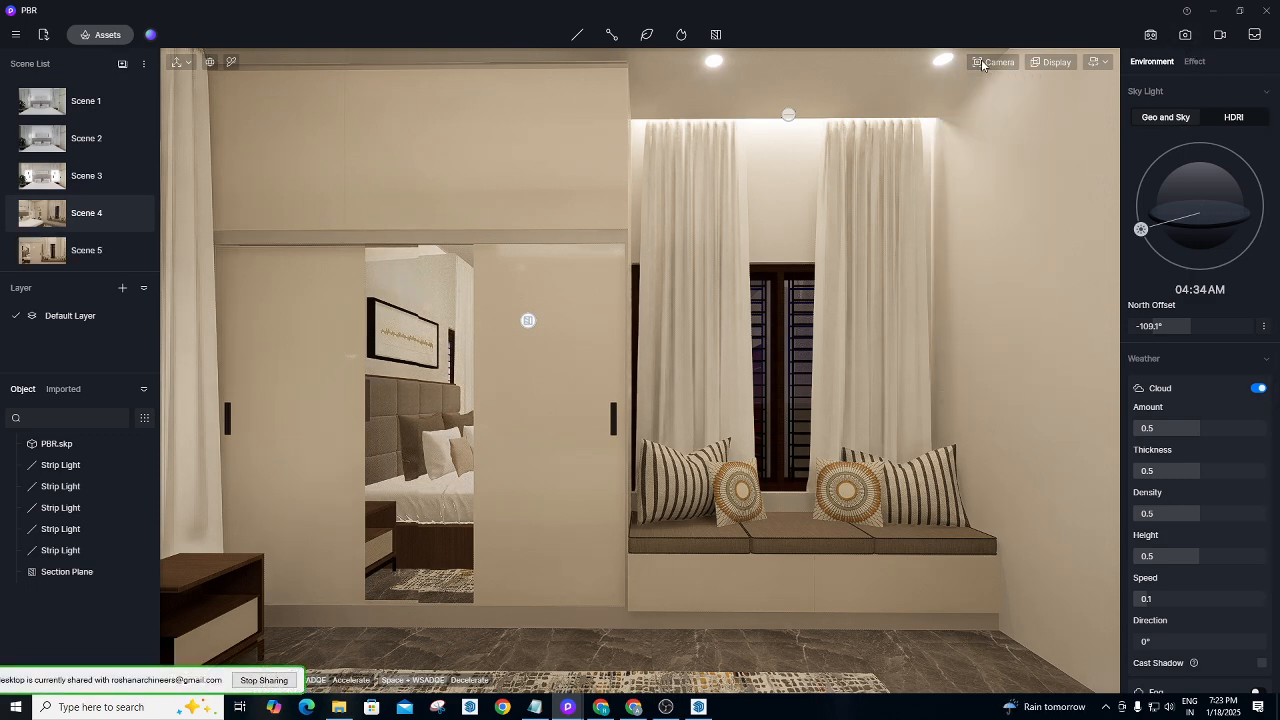
pyautogui.click(982, 63)
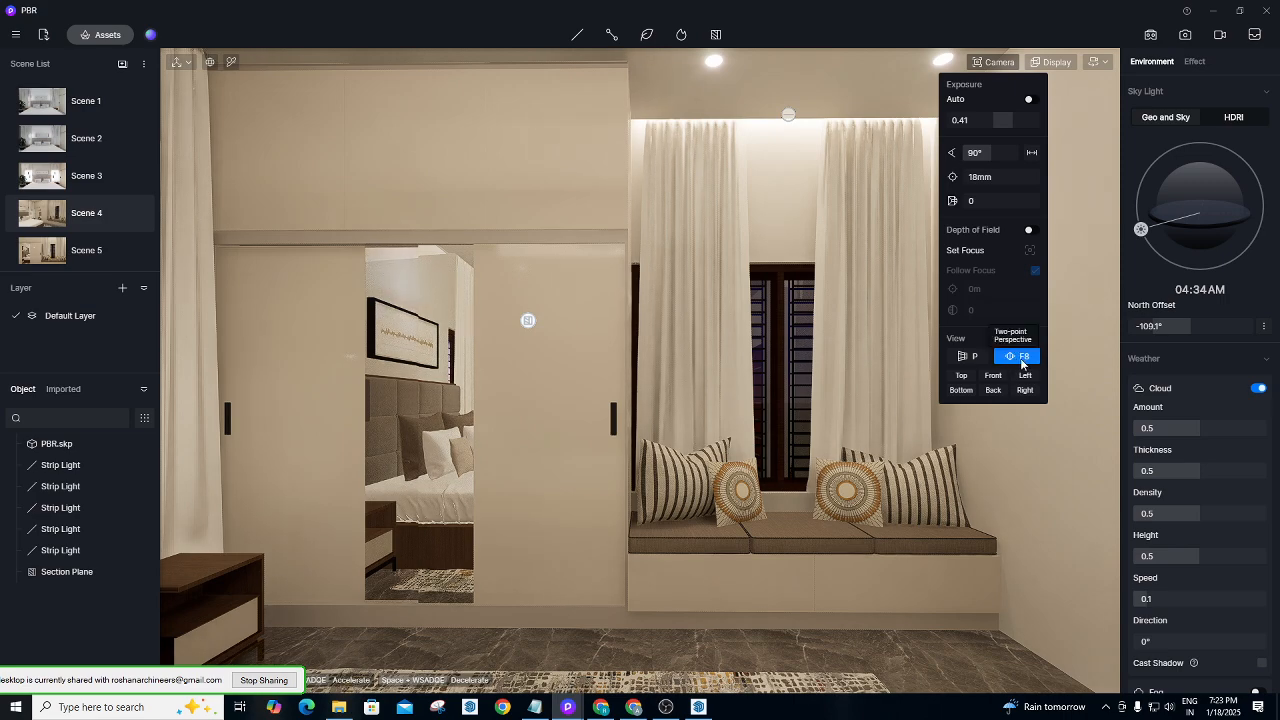
# Compare standard perspective, two-point perspective and the Front projection on the wardrobe and window seat view.
pyautogui.click(970, 357)
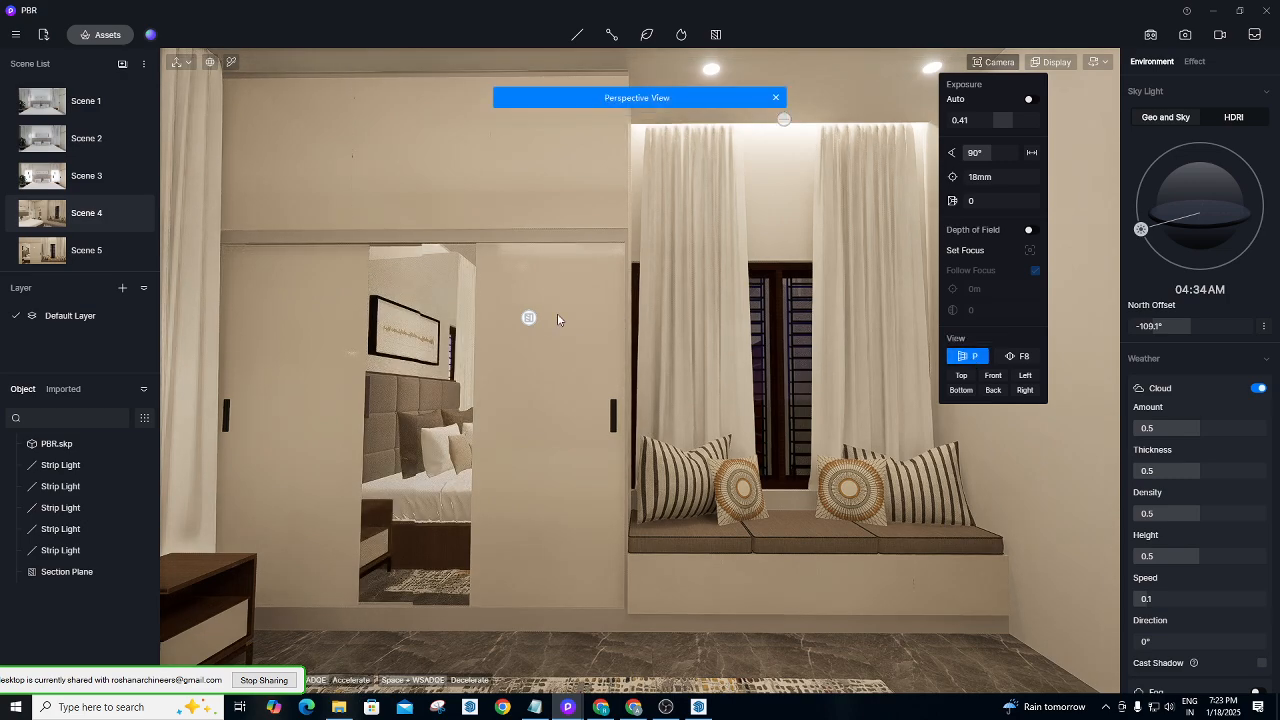
pyautogui.click(1019, 356)
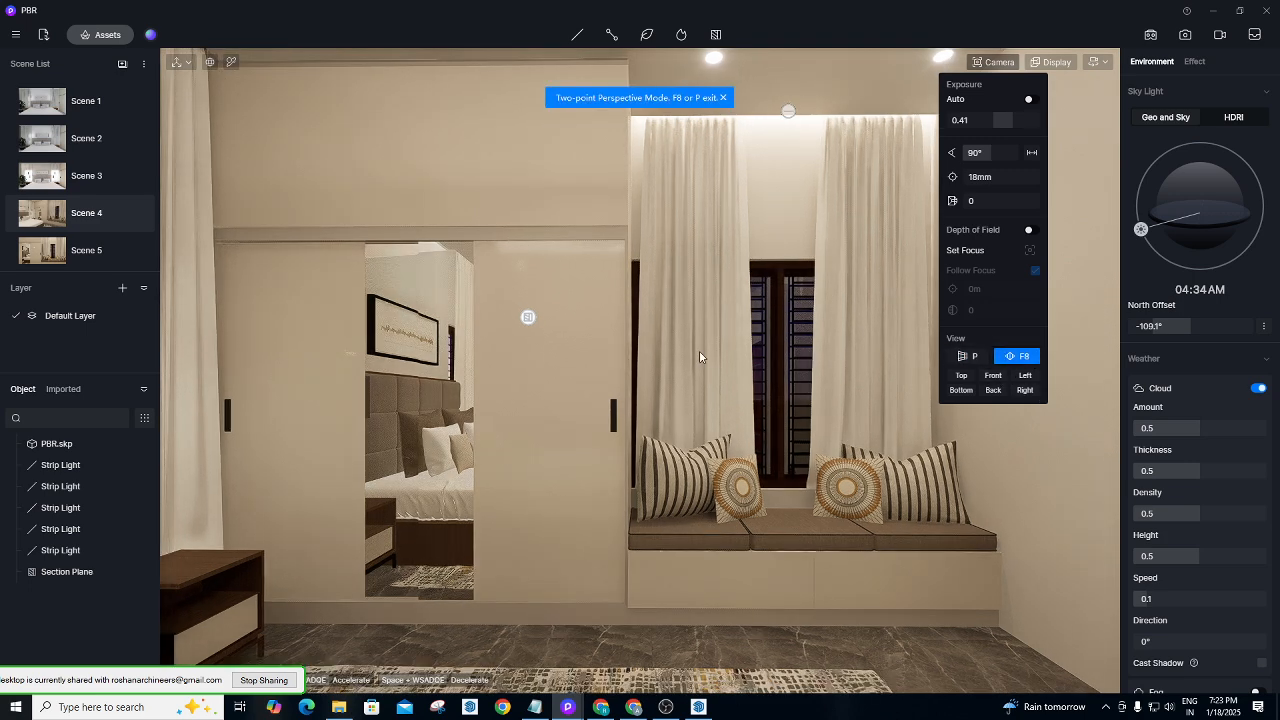
pyautogui.click(992, 376)
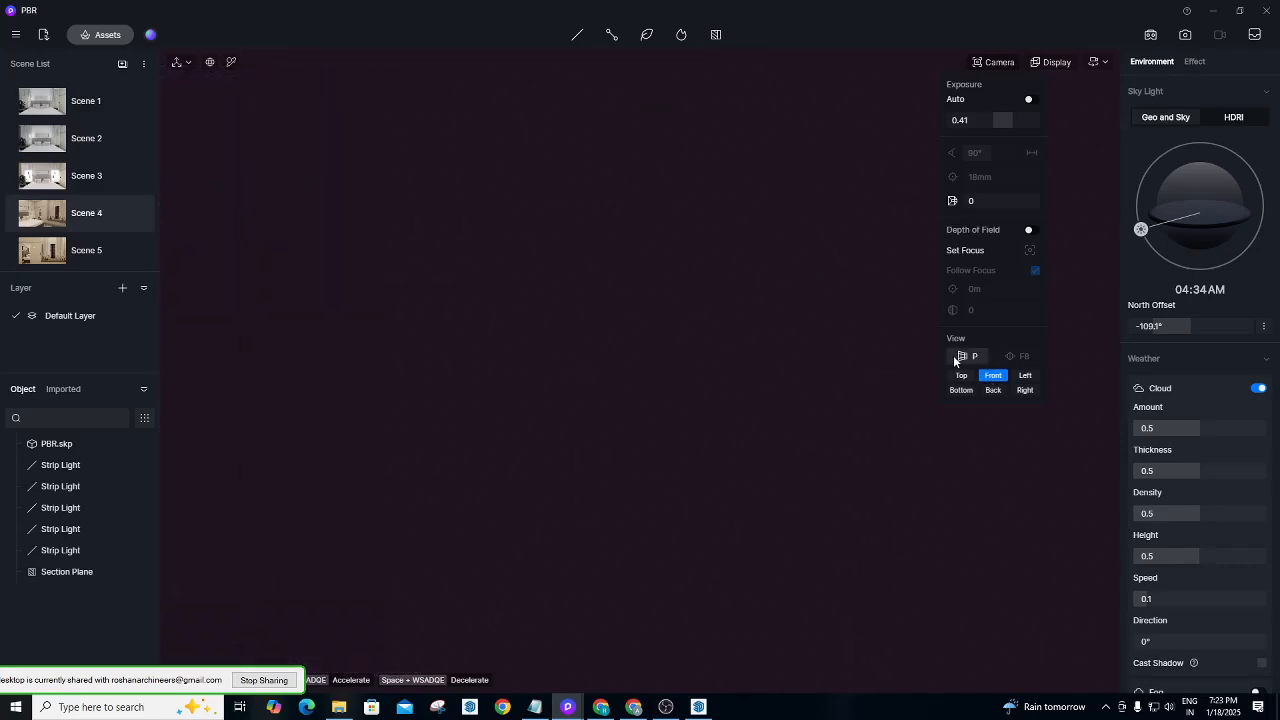
pyautogui.click(953, 355)
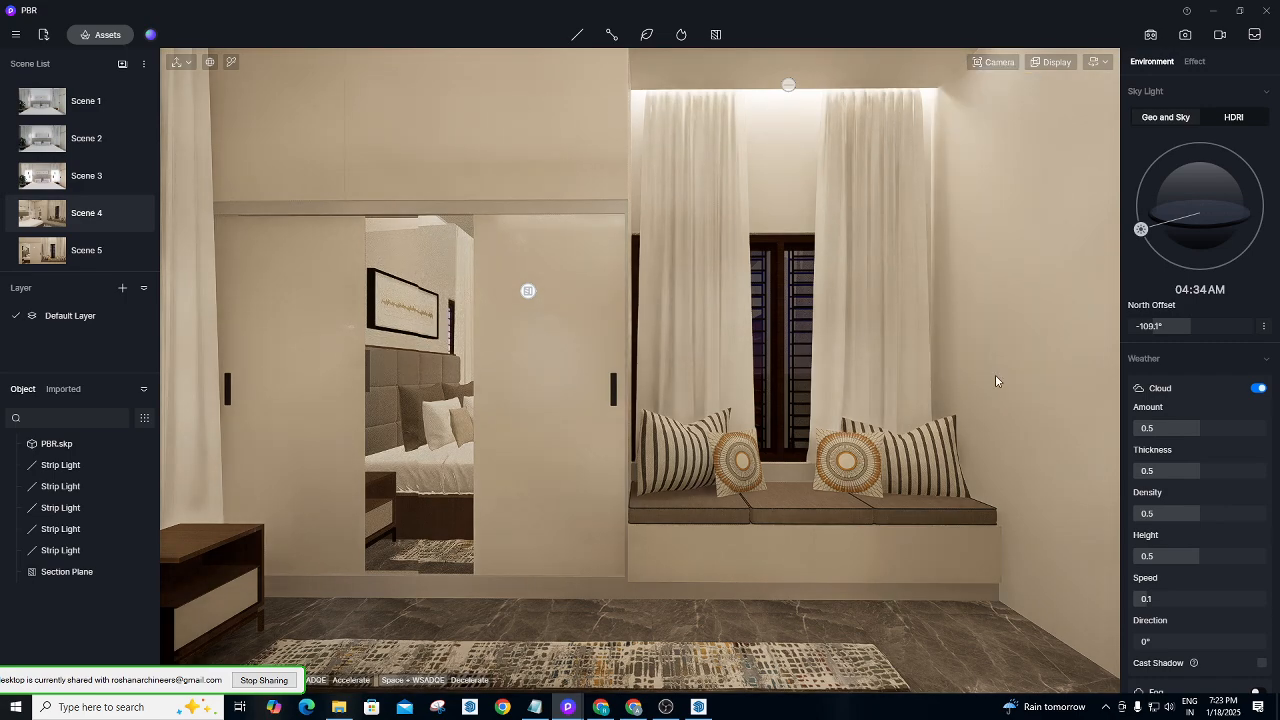
# Turn the camera up toward the window seat and compare the Bottom, Front, standard perspective and two-point perspective projections there.
pyautogui.scroll(2, 513, 419)
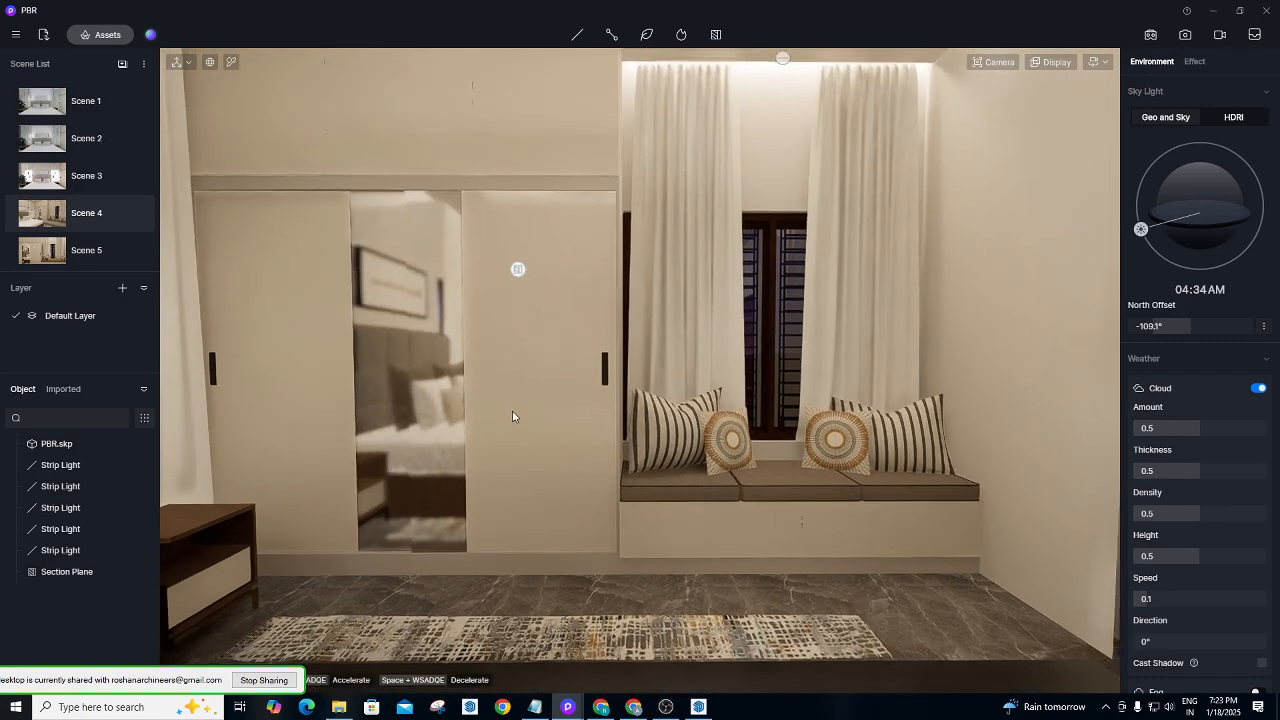
pyautogui.moveTo(514, 374); pyautogui.dragTo(515, 390, button='right')
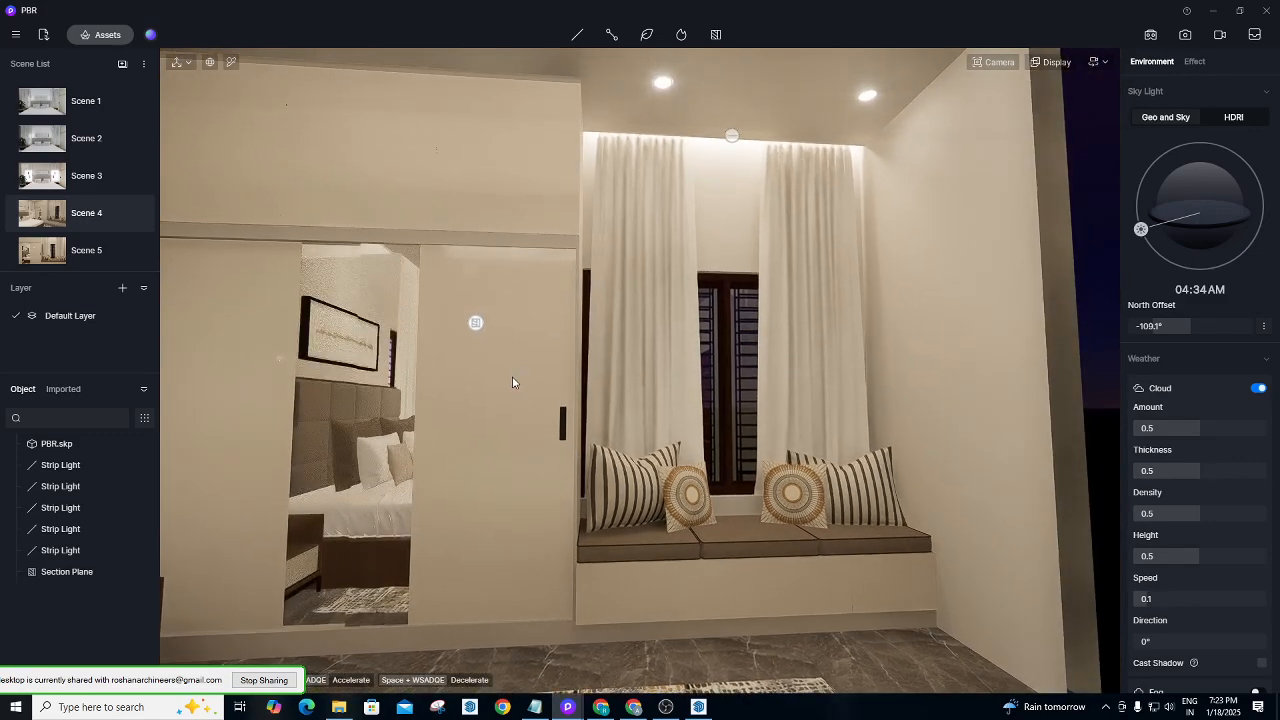
pyautogui.moveTo(580, 326)
pyautogui.mouseDown(button='right')
pyautogui.moveTo(591, 322)
pyautogui.moveTo(576, 336)
pyautogui.mouseUp(button='right')
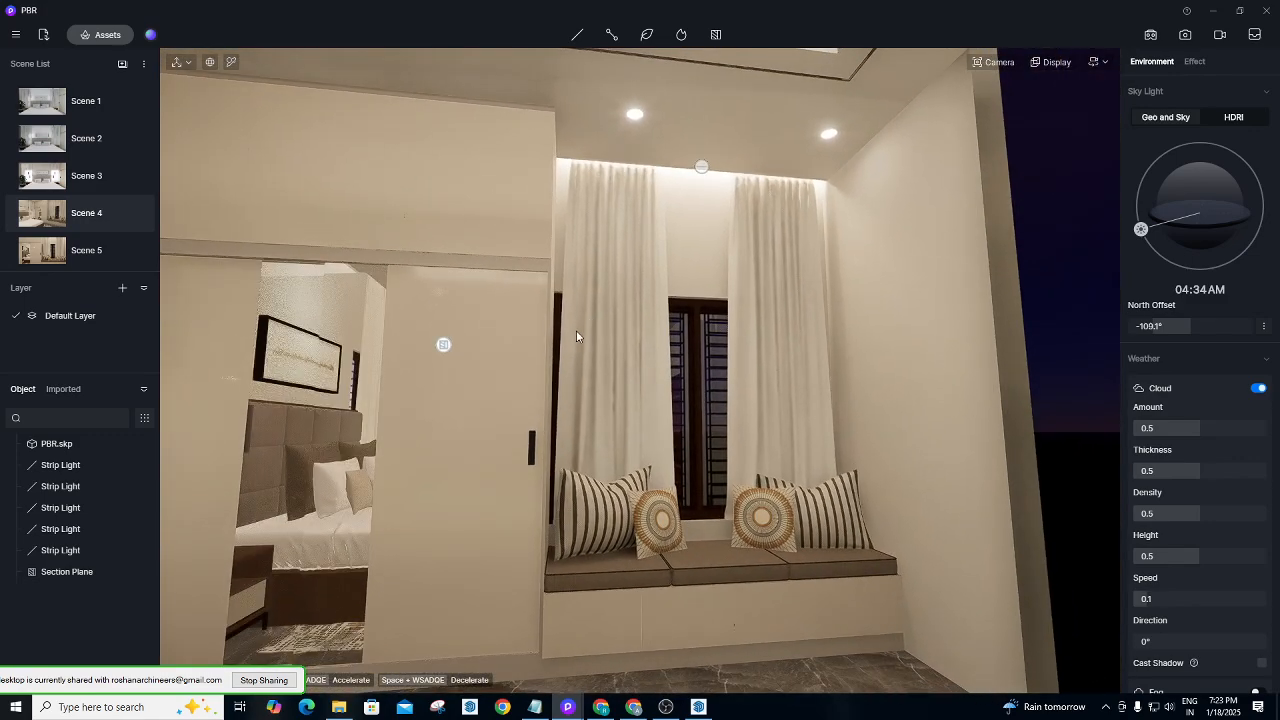
pyautogui.click(993, 62)
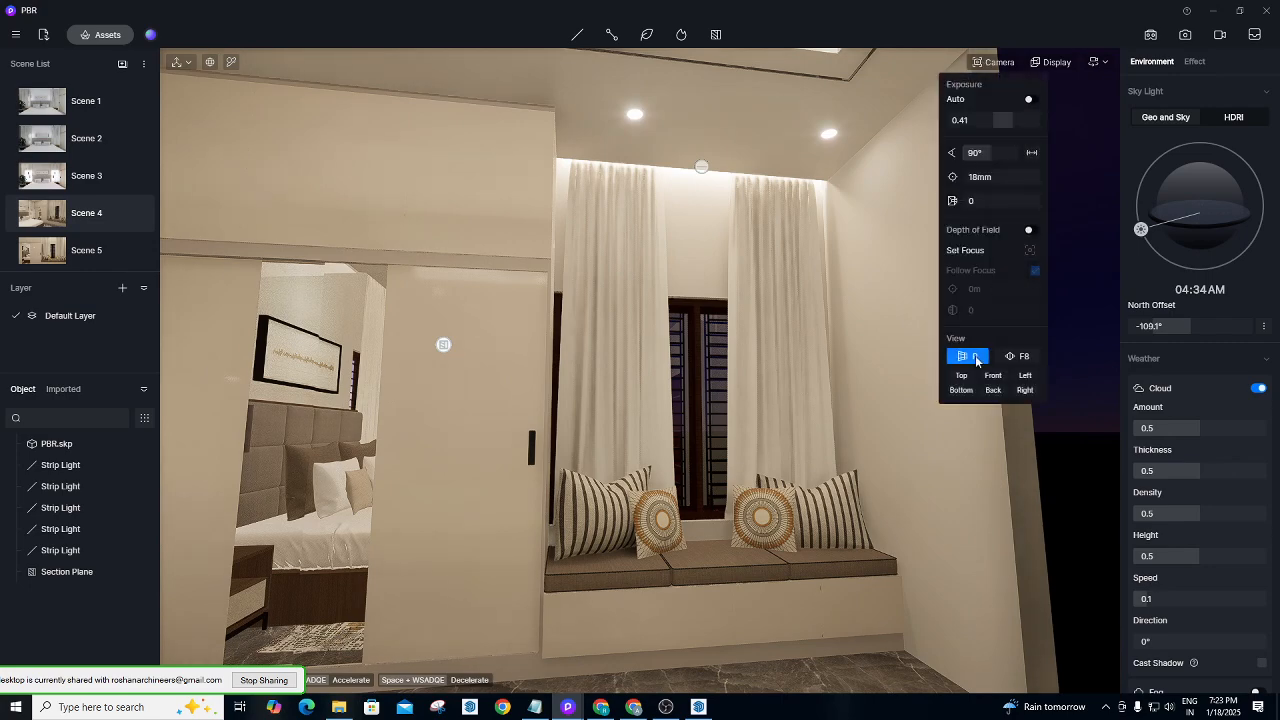
pyautogui.click(961, 390)
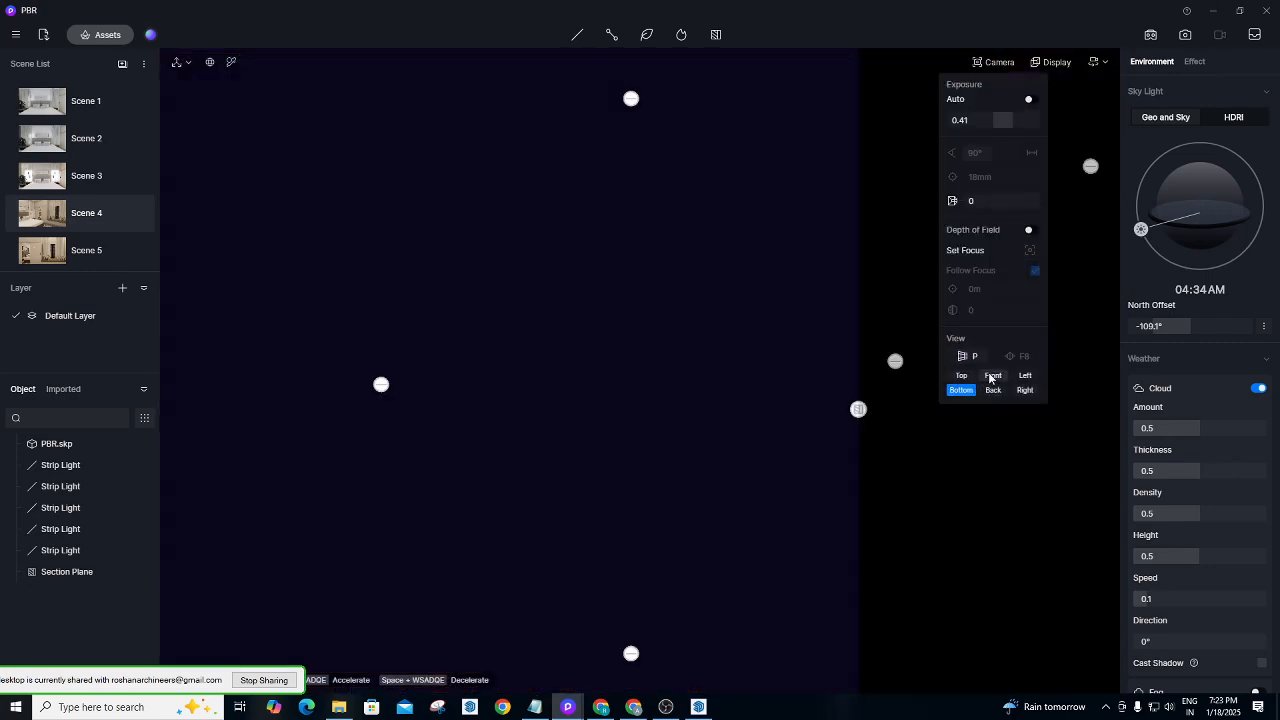
pyautogui.click(991, 376)
pyautogui.click(970, 356)
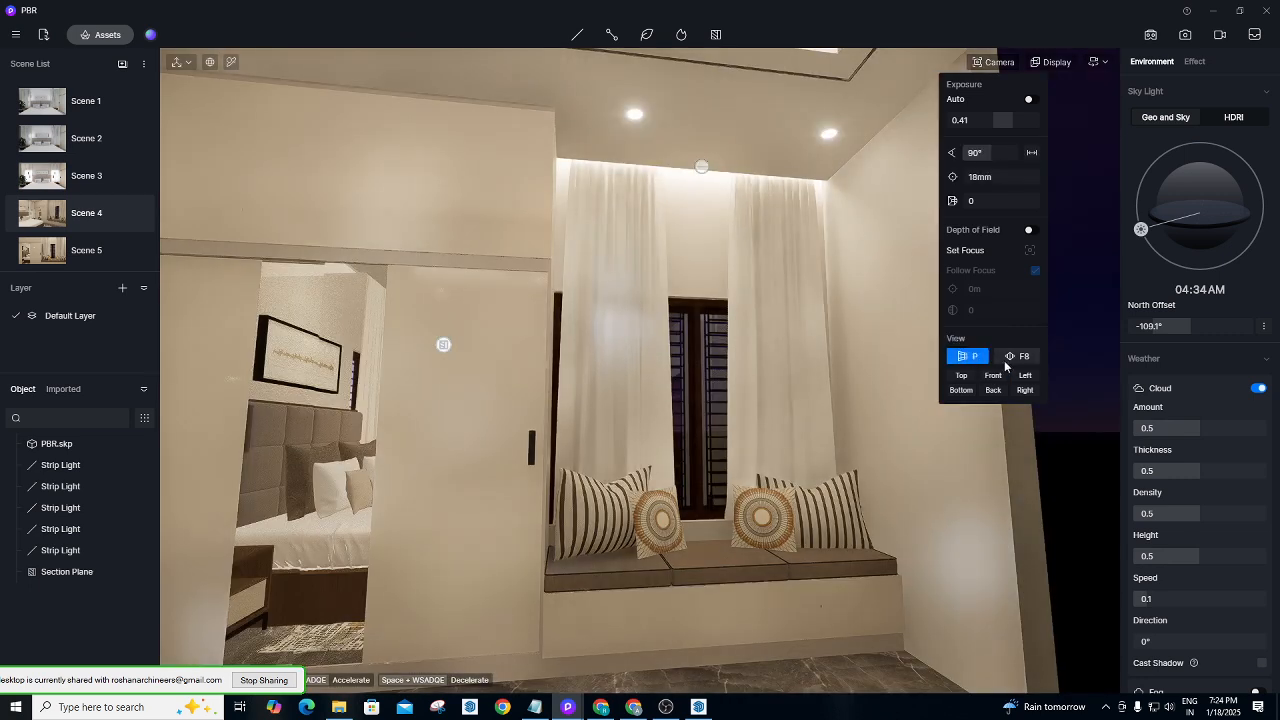
pyautogui.click(1006, 362)
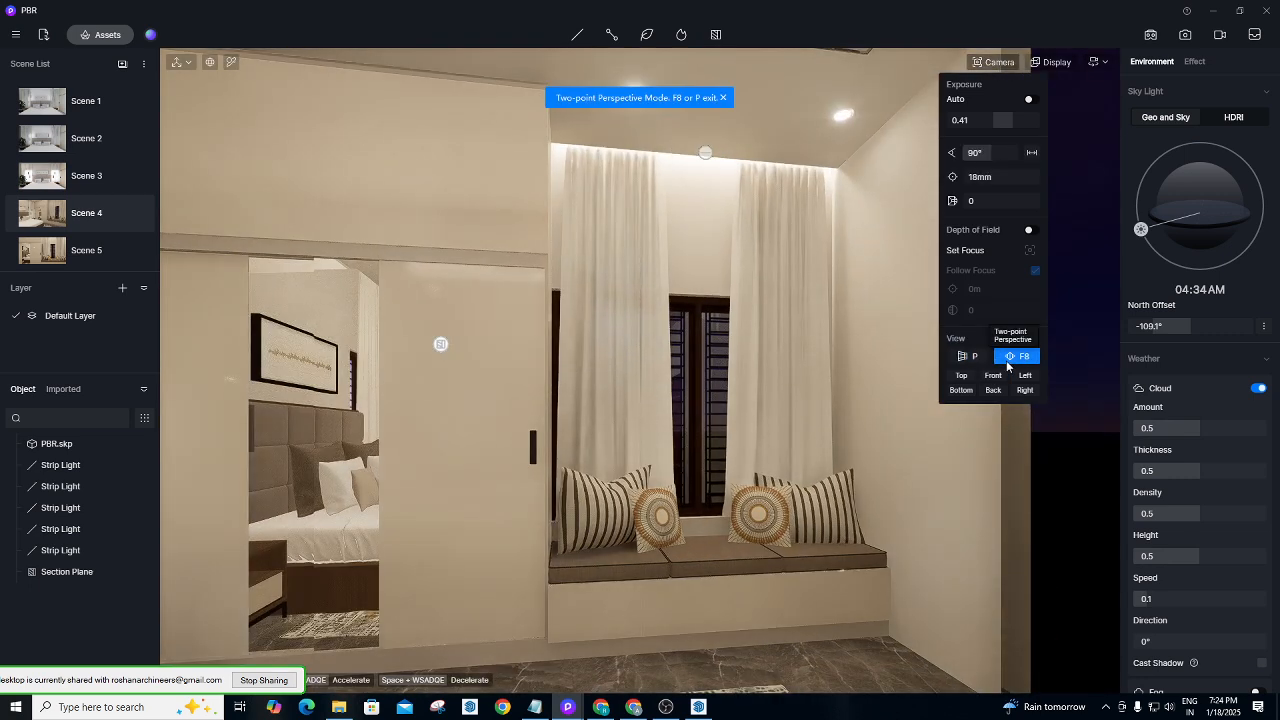
pyautogui.click(965, 358)
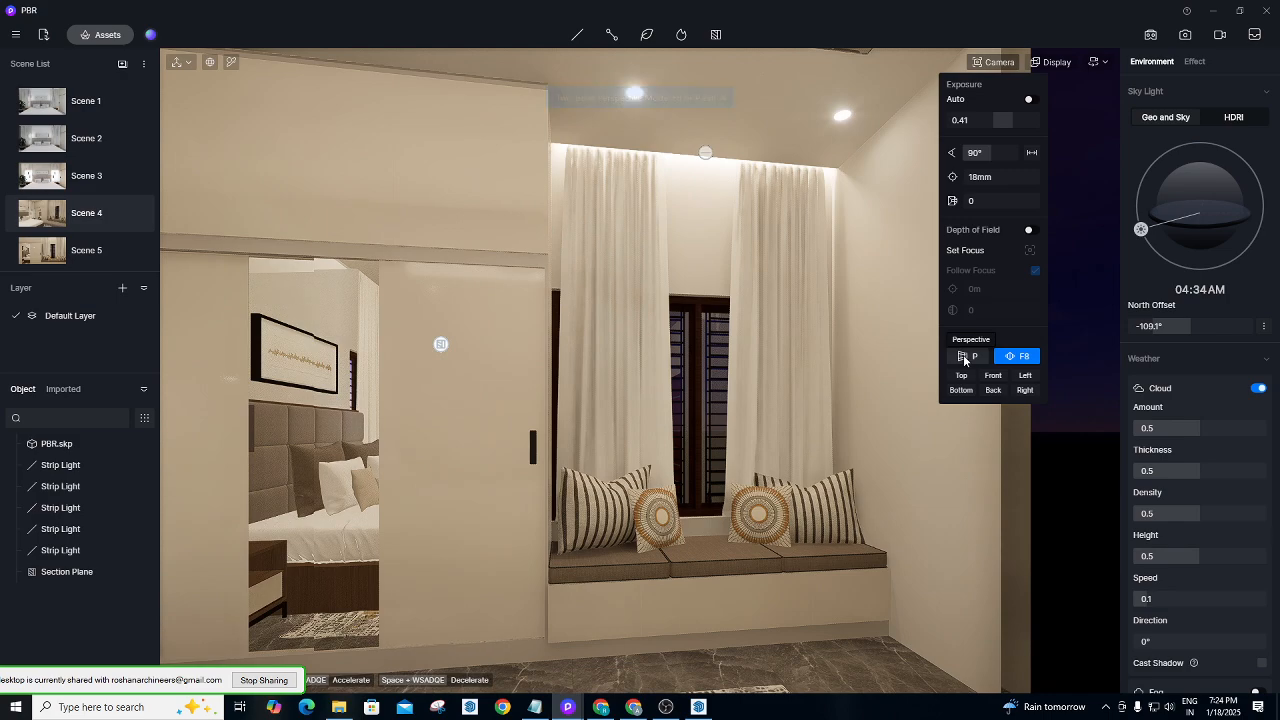
# Reframe the two-point perspective camera on the wardrobe, mirror and window seat, with the pendant light and bedside table in view.
pyautogui.click(821, 345)
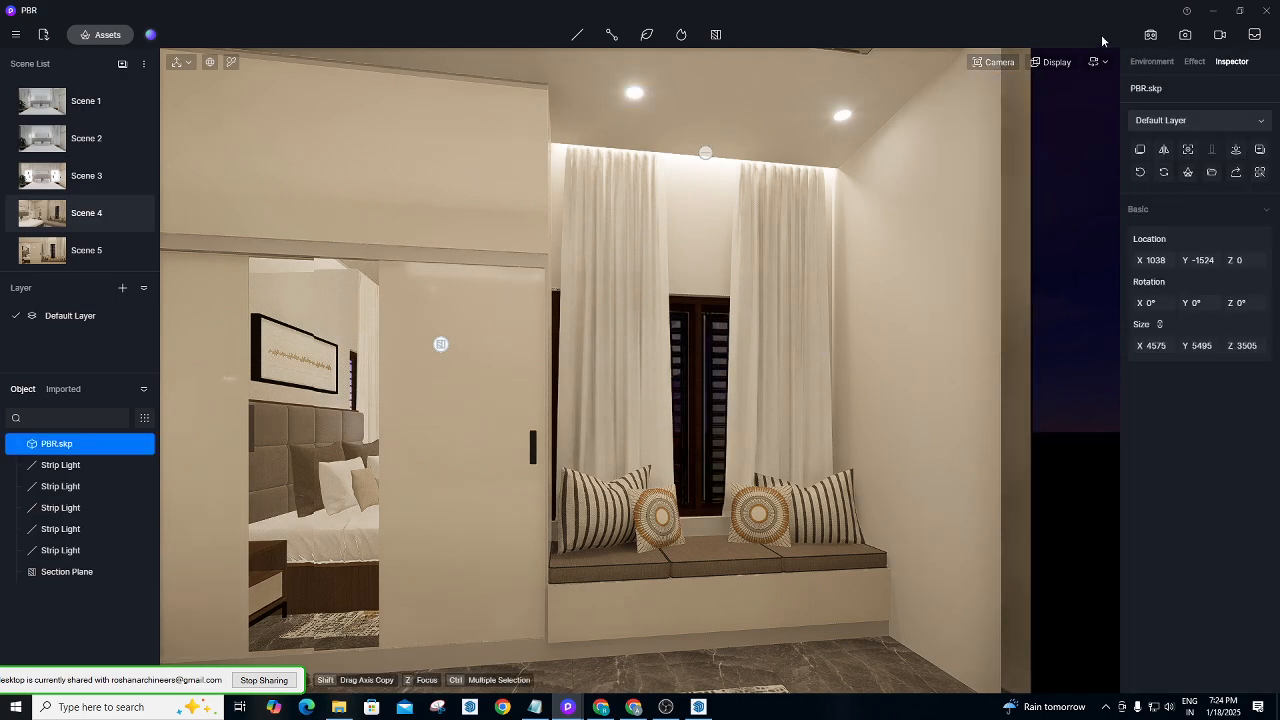
pyautogui.click(1007, 64)
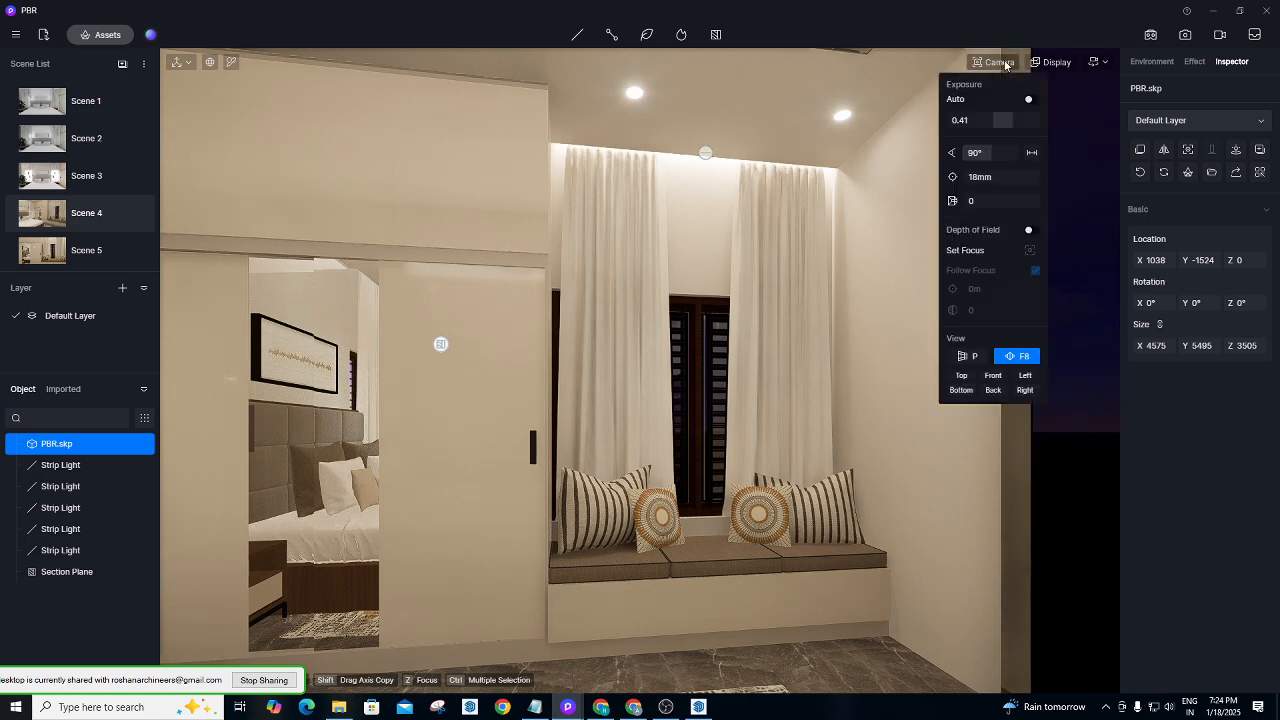
pyautogui.click(1007, 64)
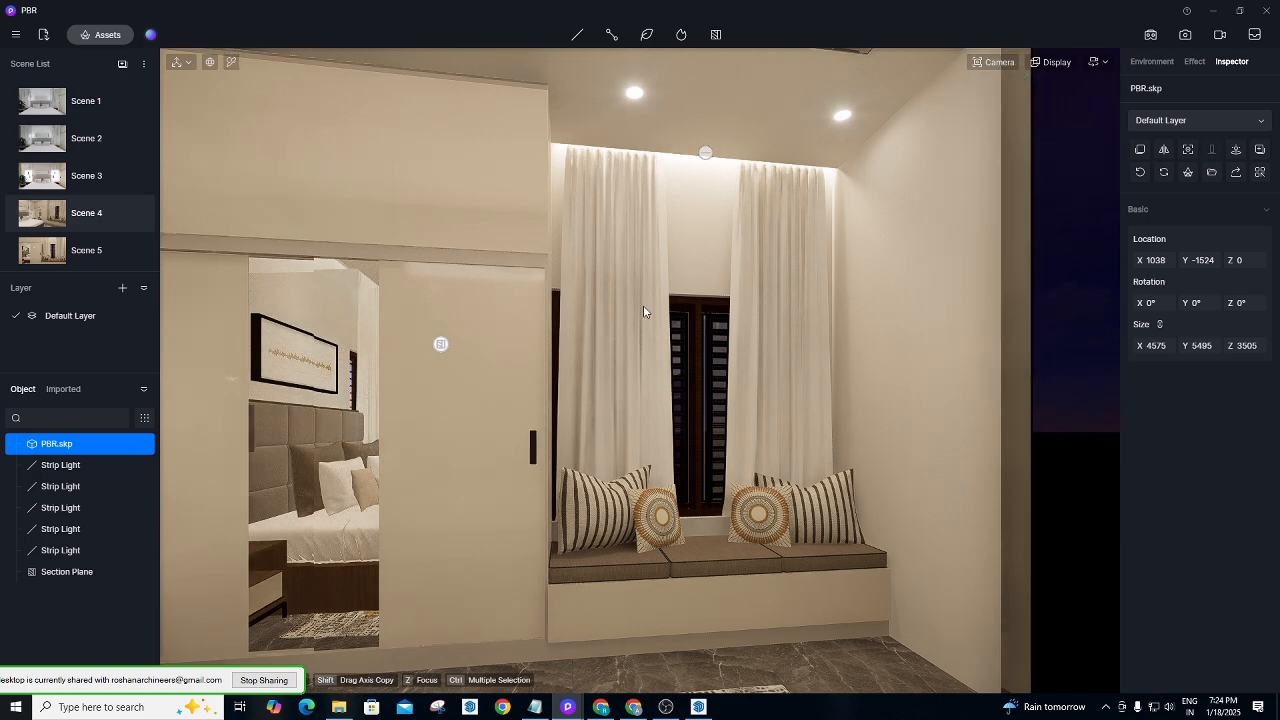
pyautogui.moveTo(644, 307); pyautogui.dragTo(438, 283, button='right')
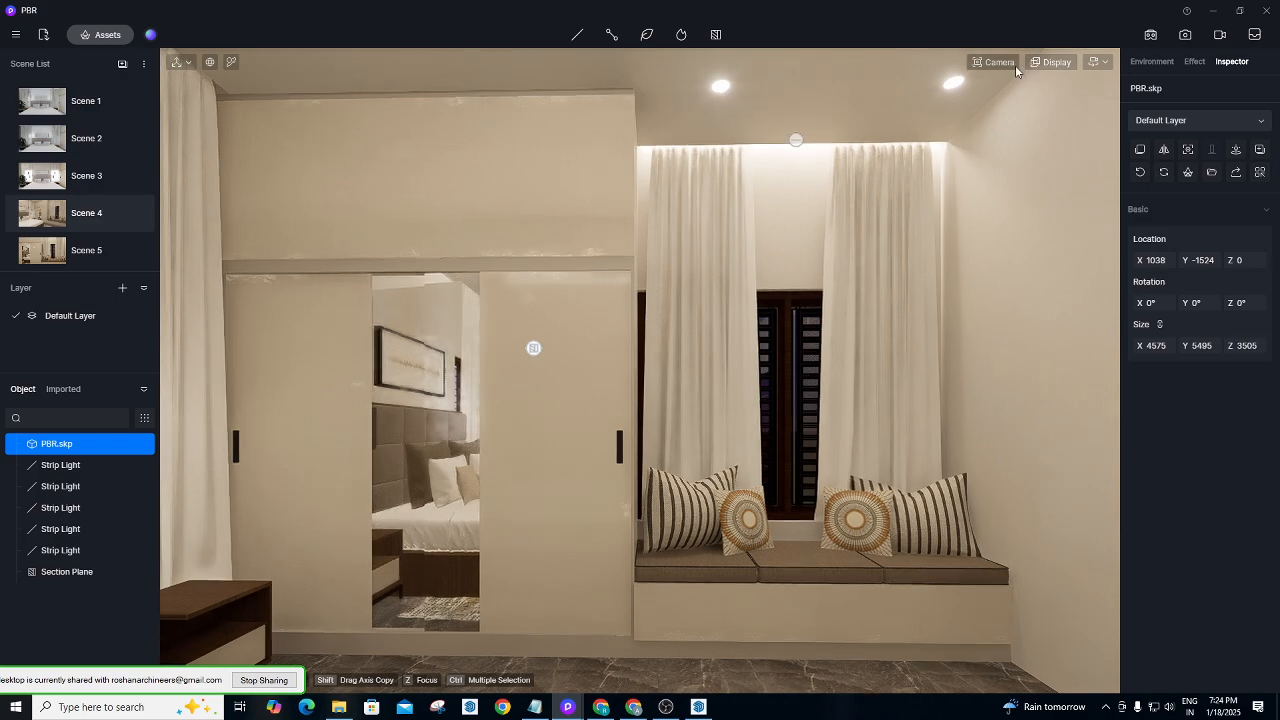
pyautogui.scroll(1, 1015, 66)
pyautogui.scroll(-1, 1015, 66)
pyautogui.scroll(-2, 1014, 66)
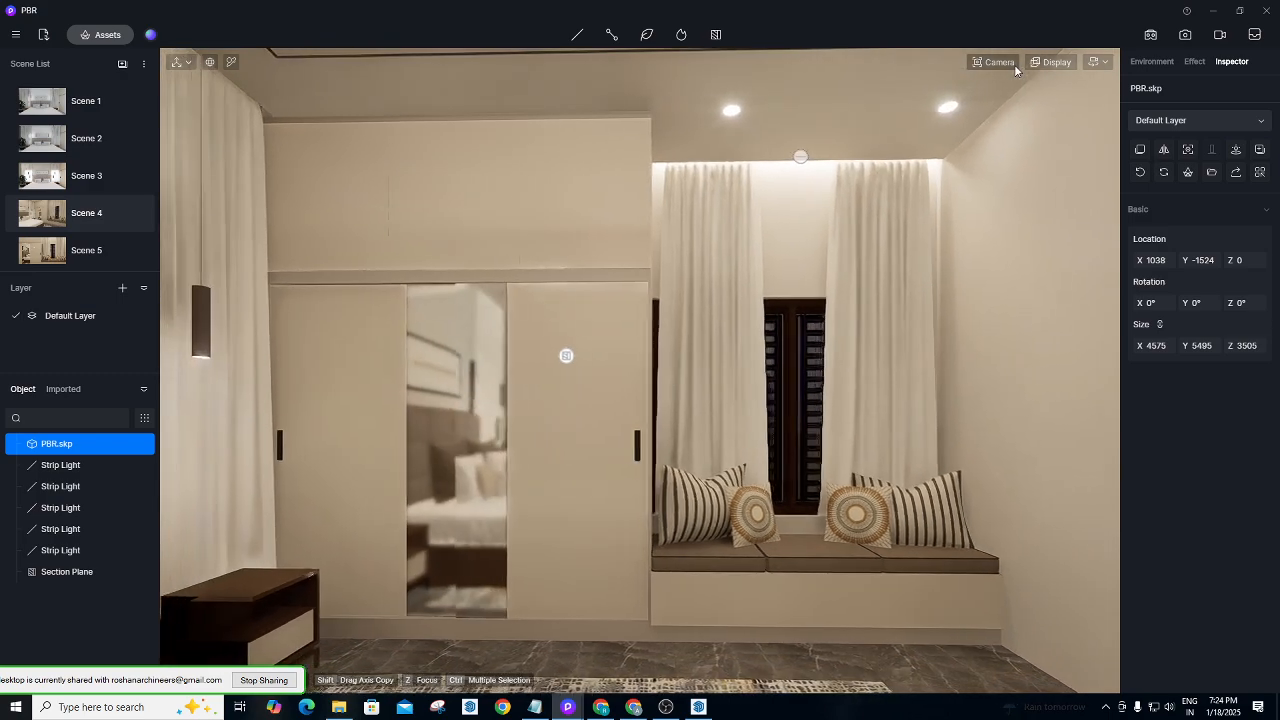
pyautogui.press('d')
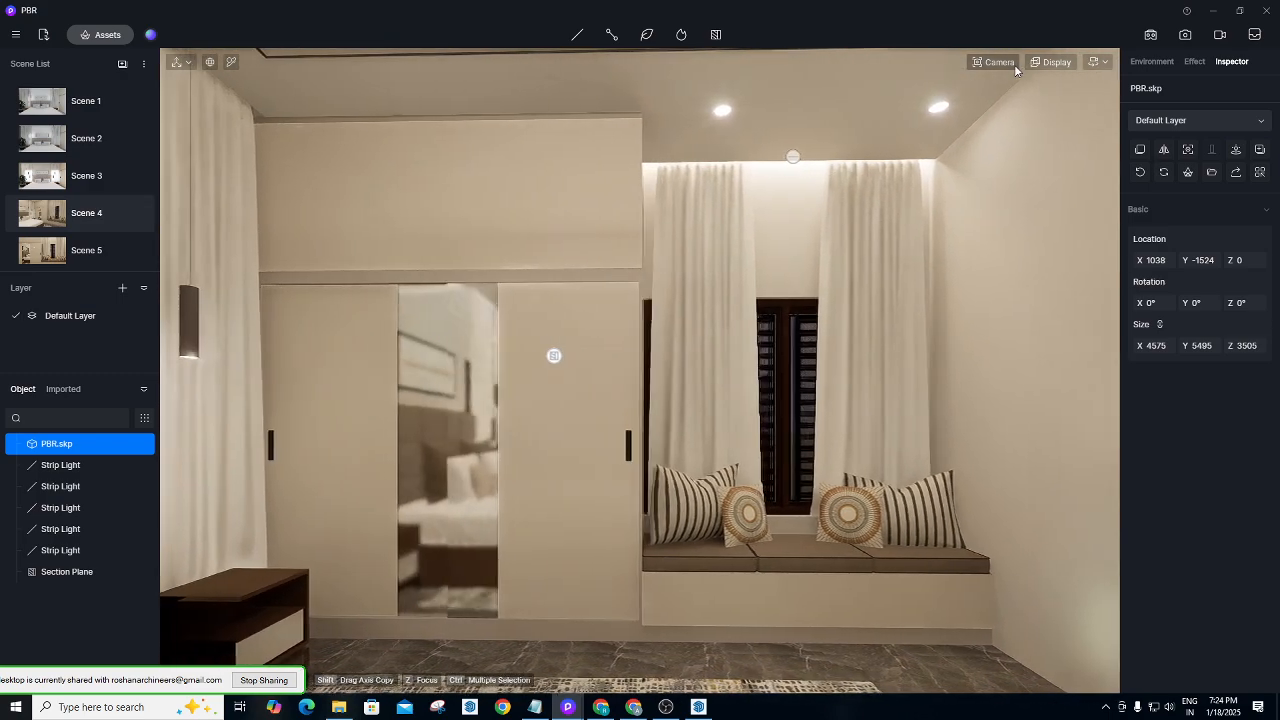
pyautogui.press('s')
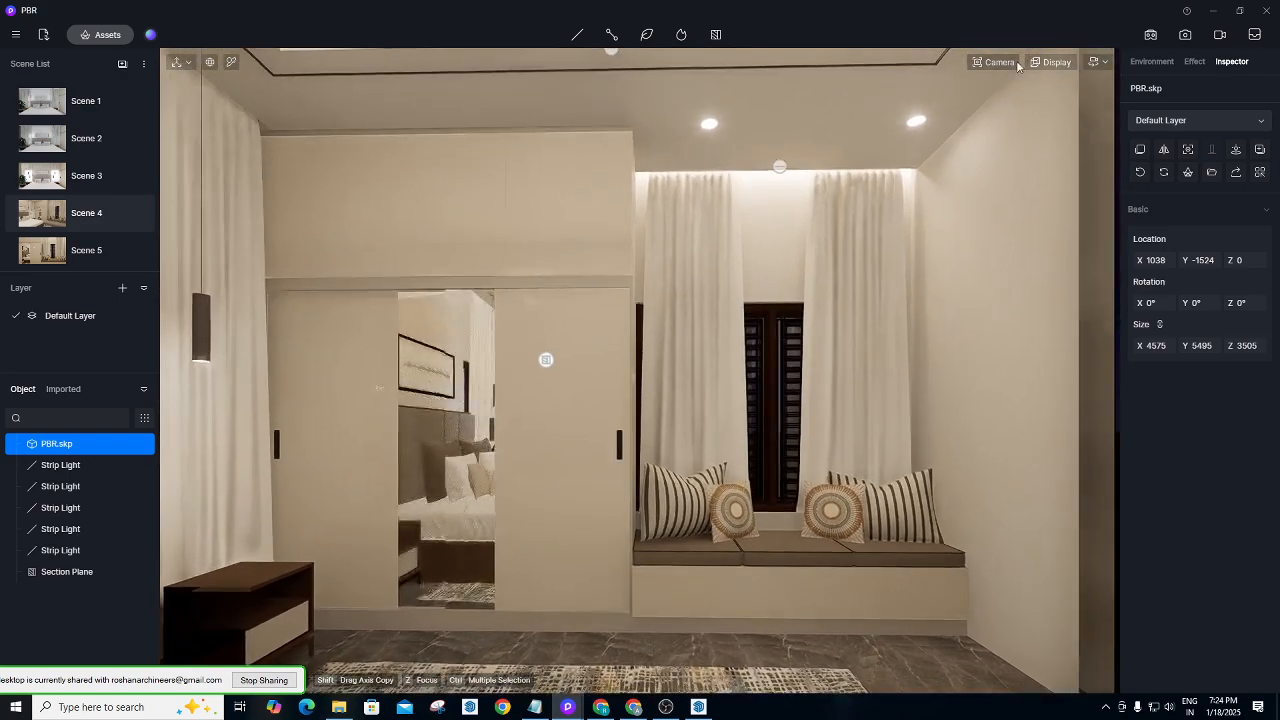
# Compare standard and two-point perspective on the reframed wardrobe from farther and closer distances, leaving the camera in two-point perspective.
pyautogui.click(1012, 63)
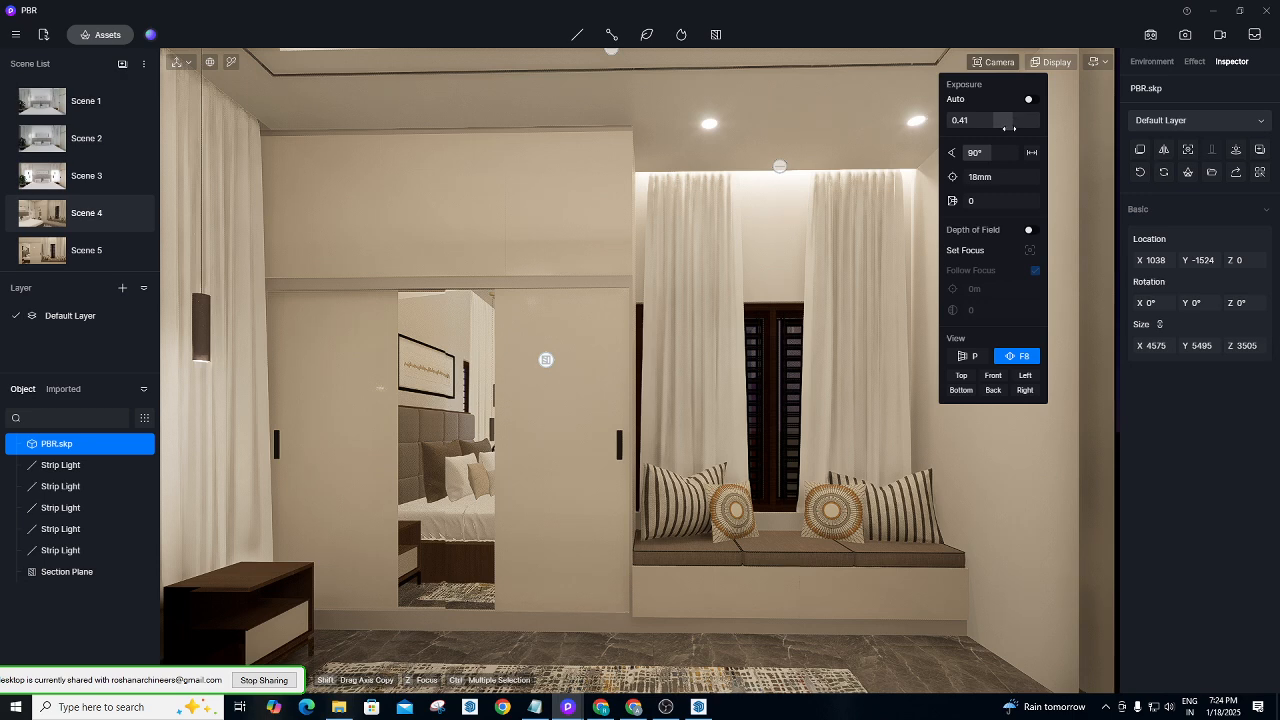
pyautogui.click(975, 357)
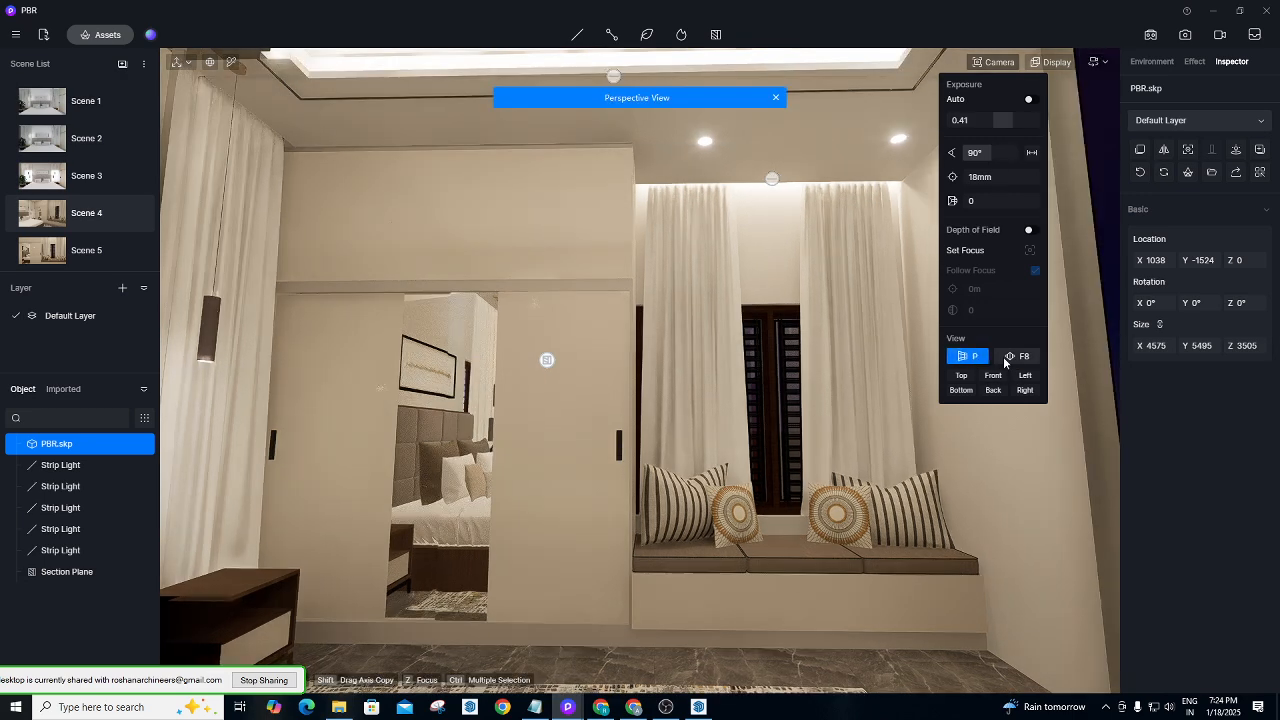
pyautogui.click(1010, 356)
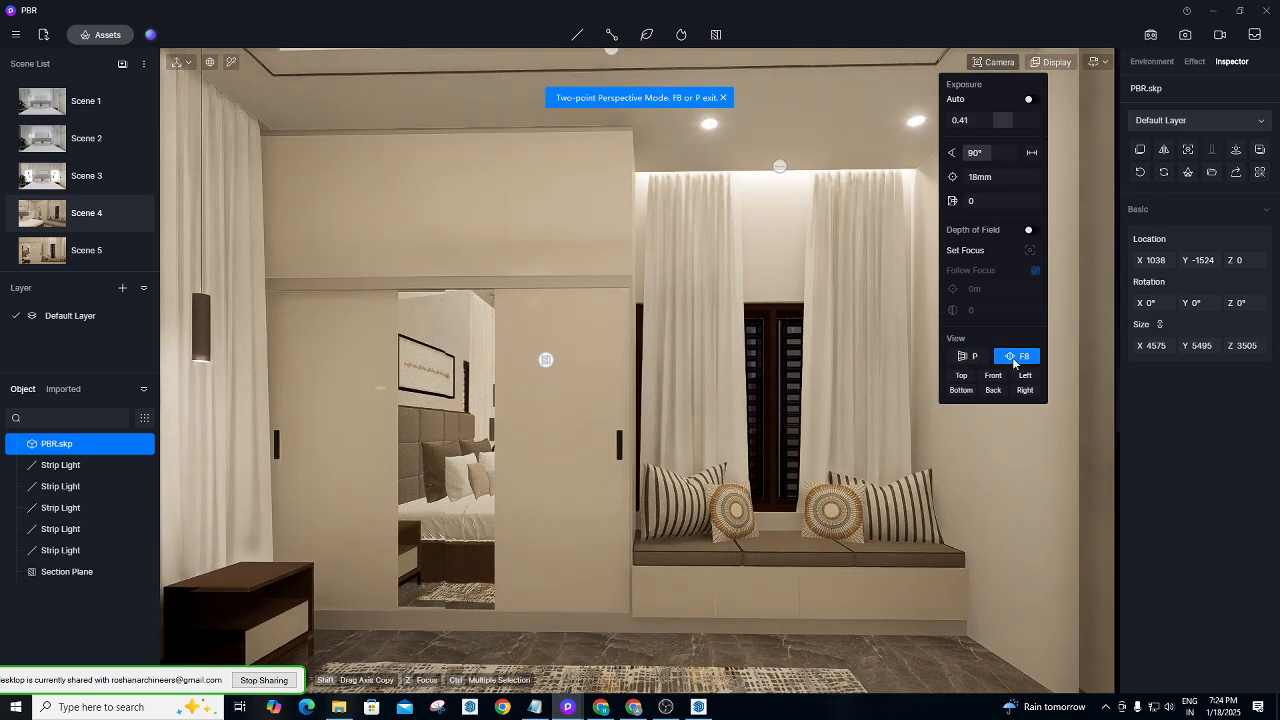
pyautogui.click(980, 460)
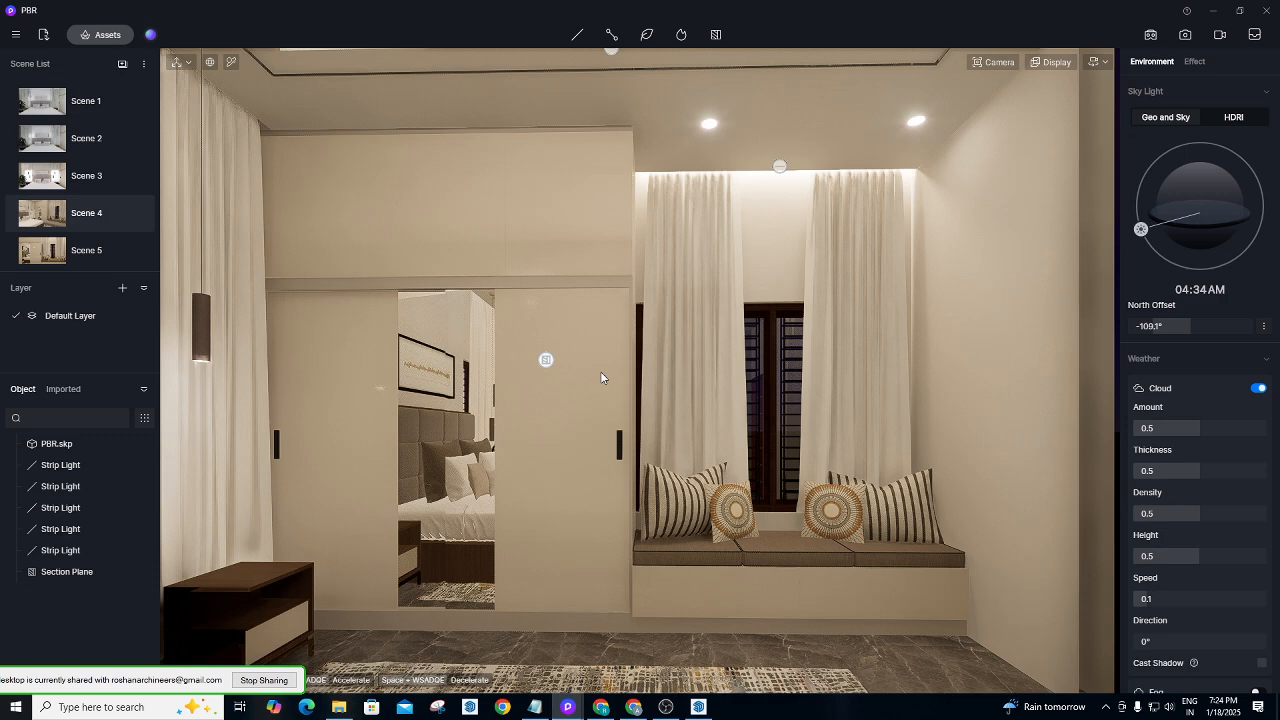
pyautogui.scroll(3, 600, 371)
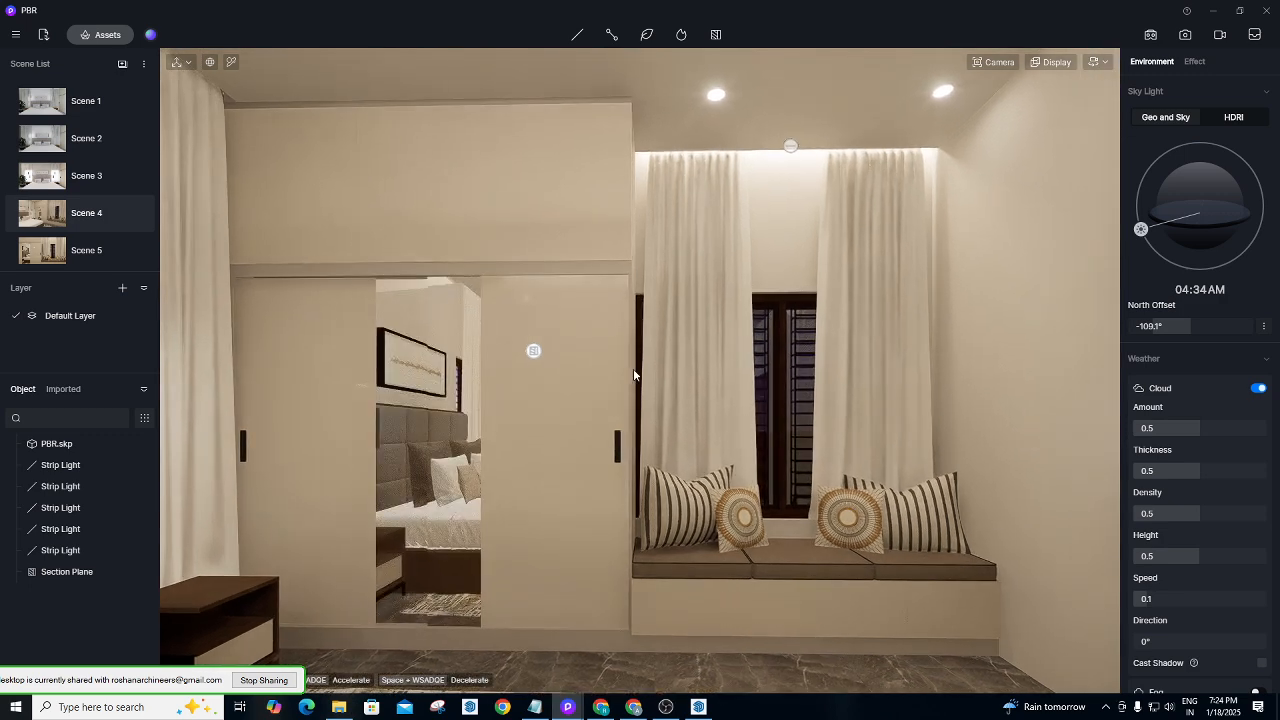
pyautogui.click(995, 62)
pyautogui.click(960, 356)
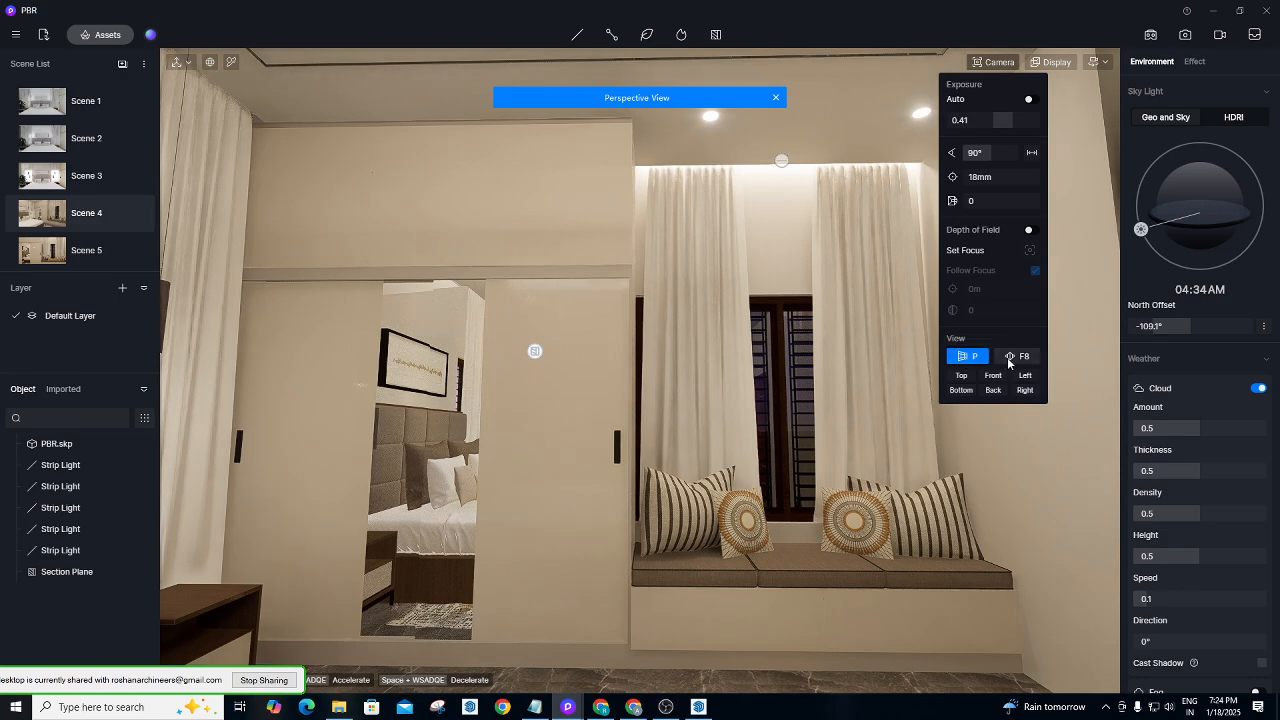
pyautogui.click(1008, 358)
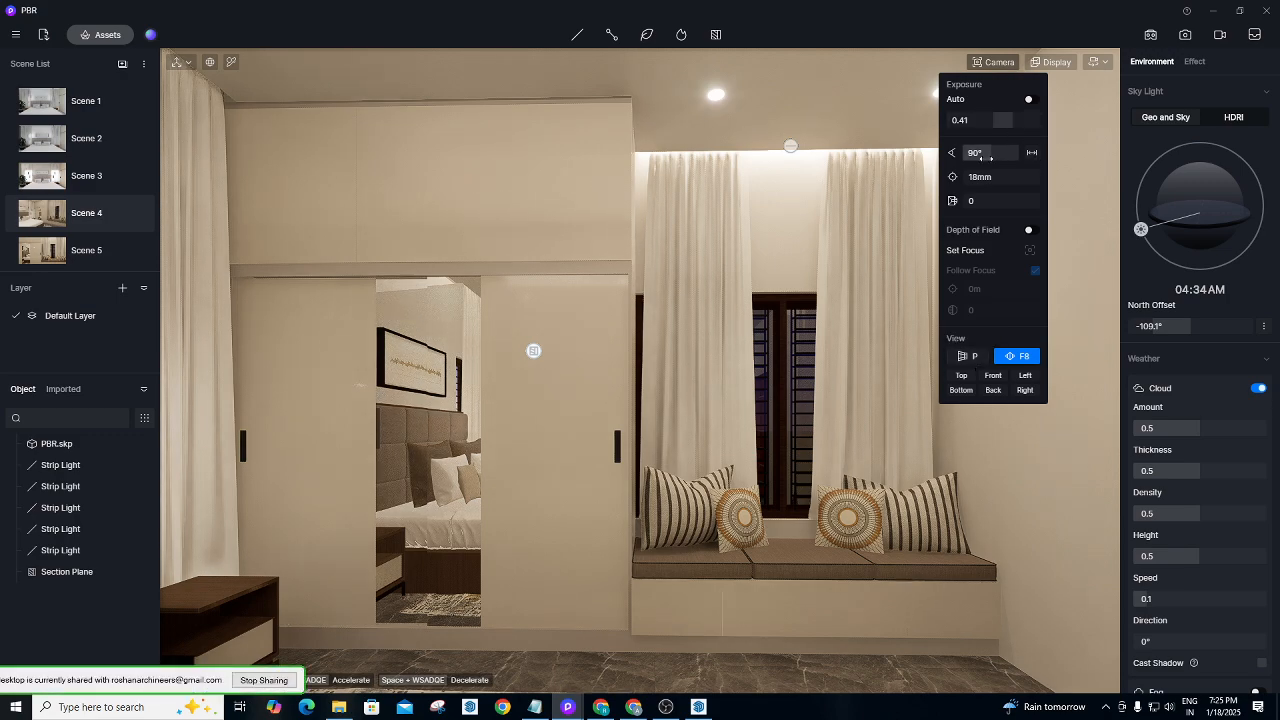
# Try camera fields of view of 2° and 91.9° and another focal length, alternating between standard and two-point perspective.
pyautogui.moveTo(985, 157); pyautogui.dragTo(867, 392)
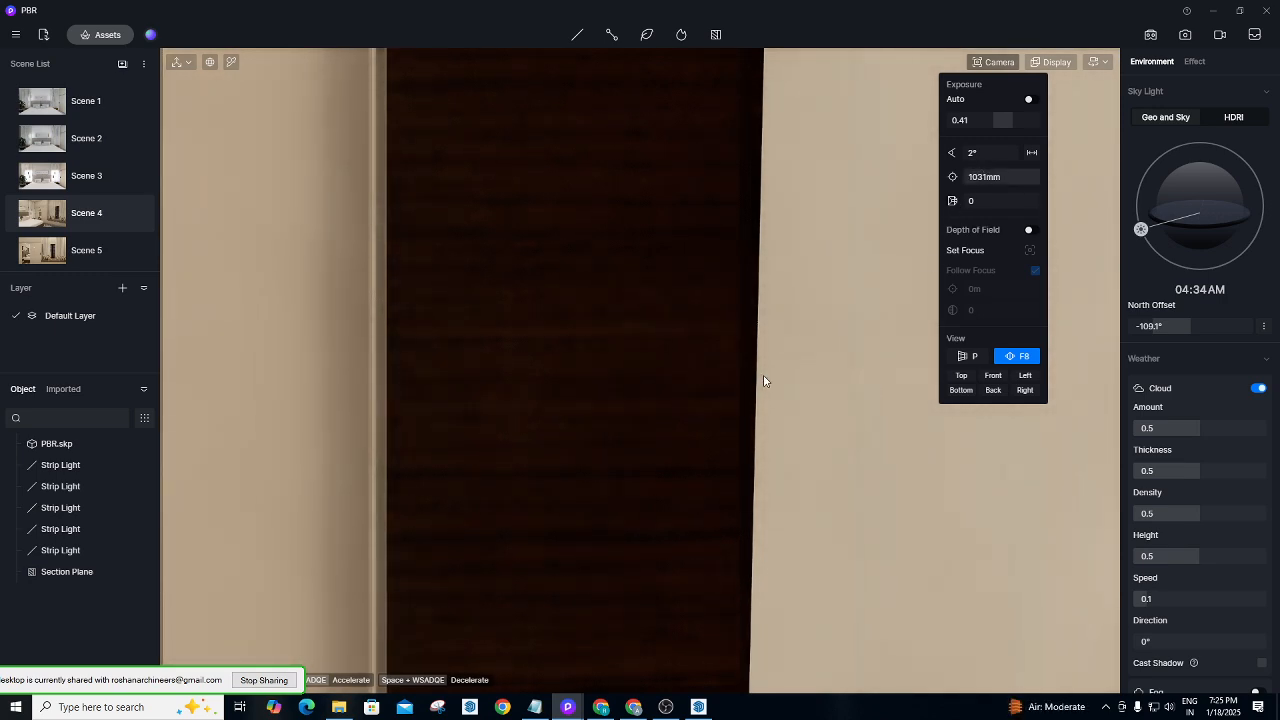
pyautogui.click(965, 356)
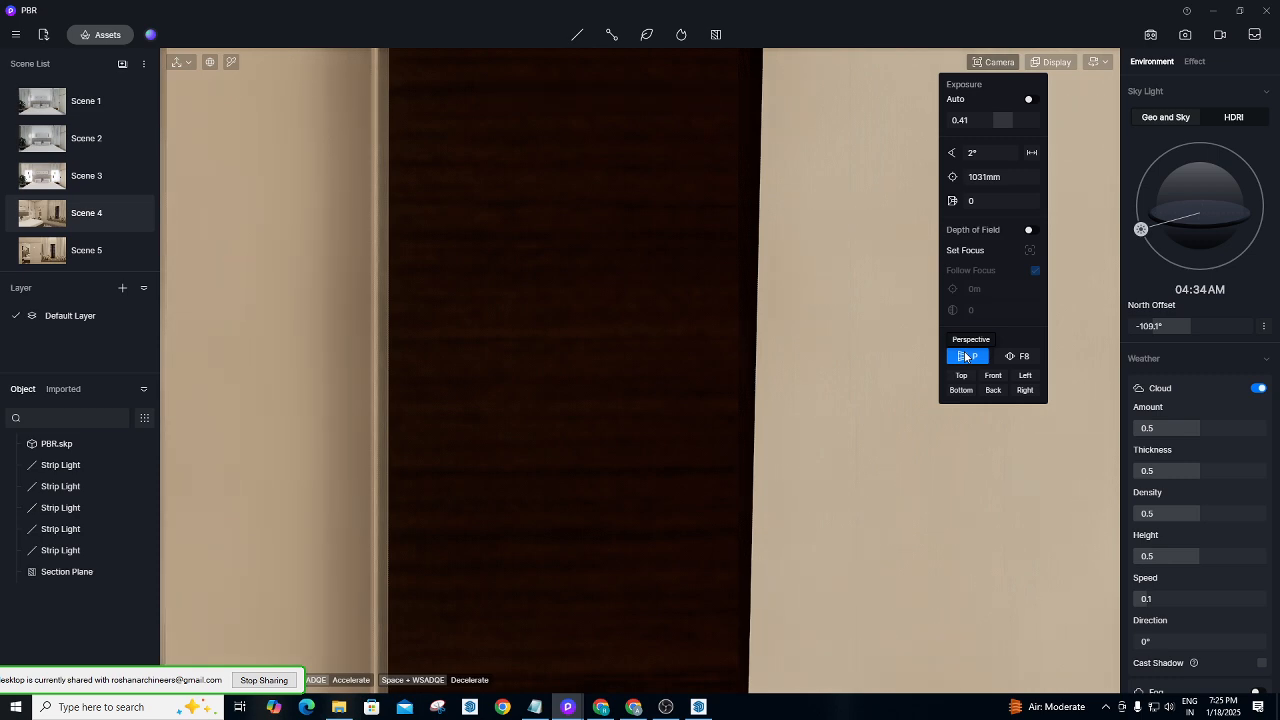
pyautogui.moveTo(972, 152); pyautogui.dragTo(992, 152)
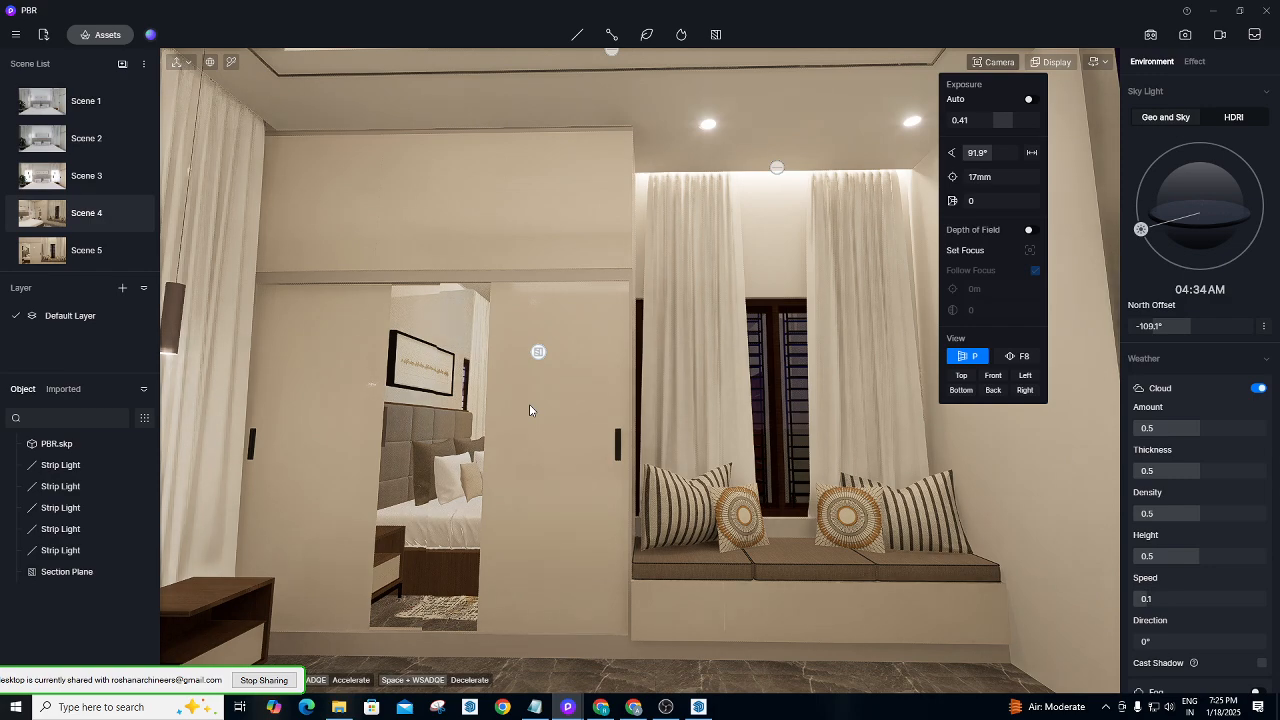
pyautogui.click(1019, 357)
pyautogui.moveTo(978, 180); pyautogui.dragTo(990, 183)
pyautogui.press('p')
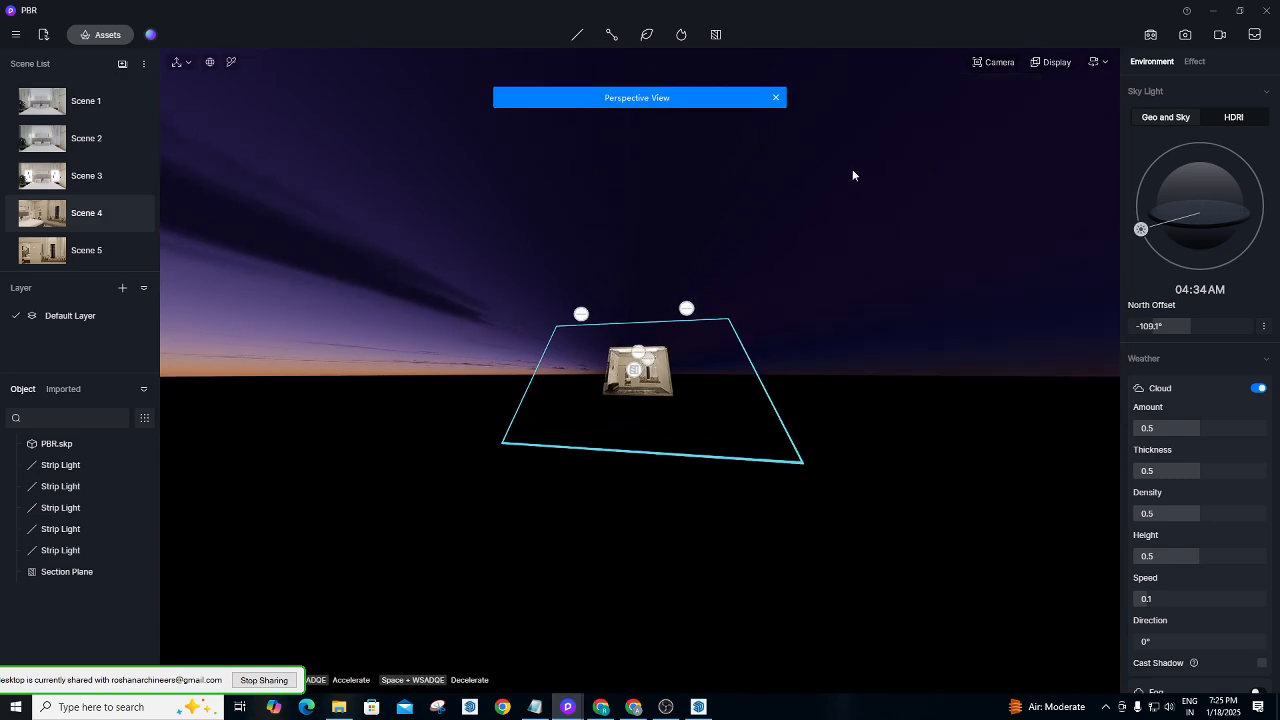
# Restore the saved Scene 5 wardrobe view and check its camera settings.
pyautogui.doubleClick(93, 250)
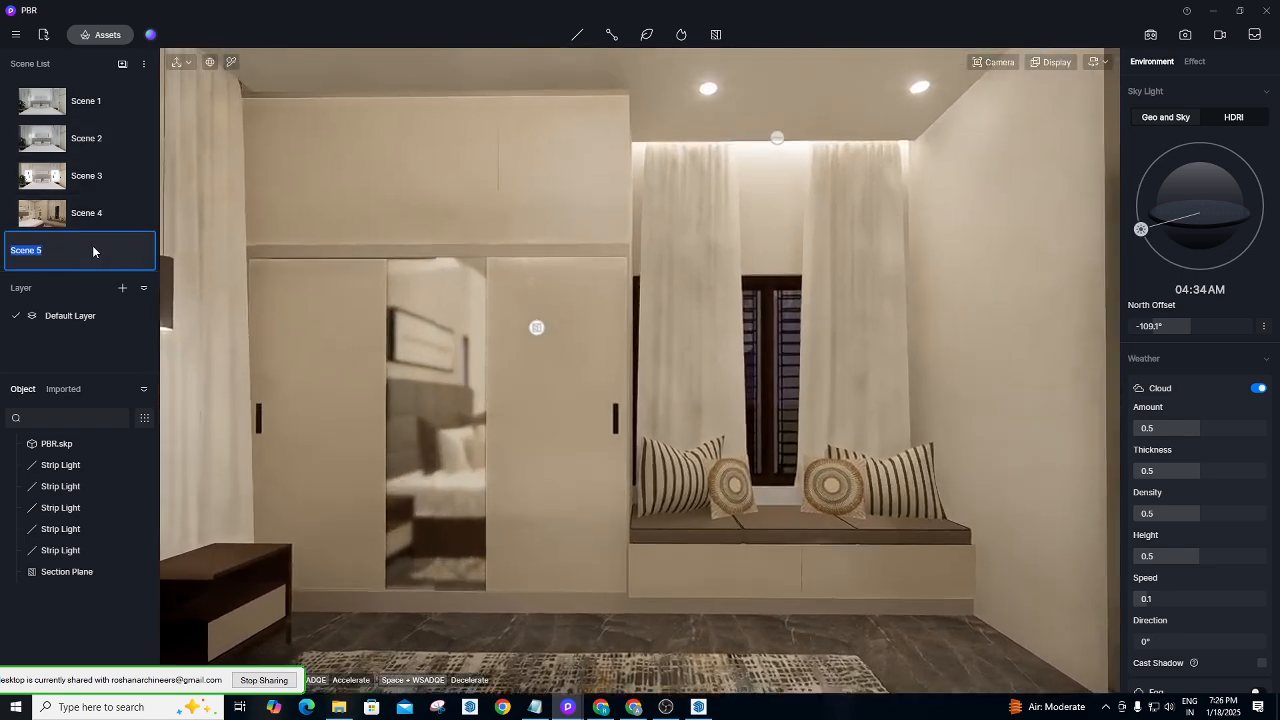
pyautogui.click(1000, 62)
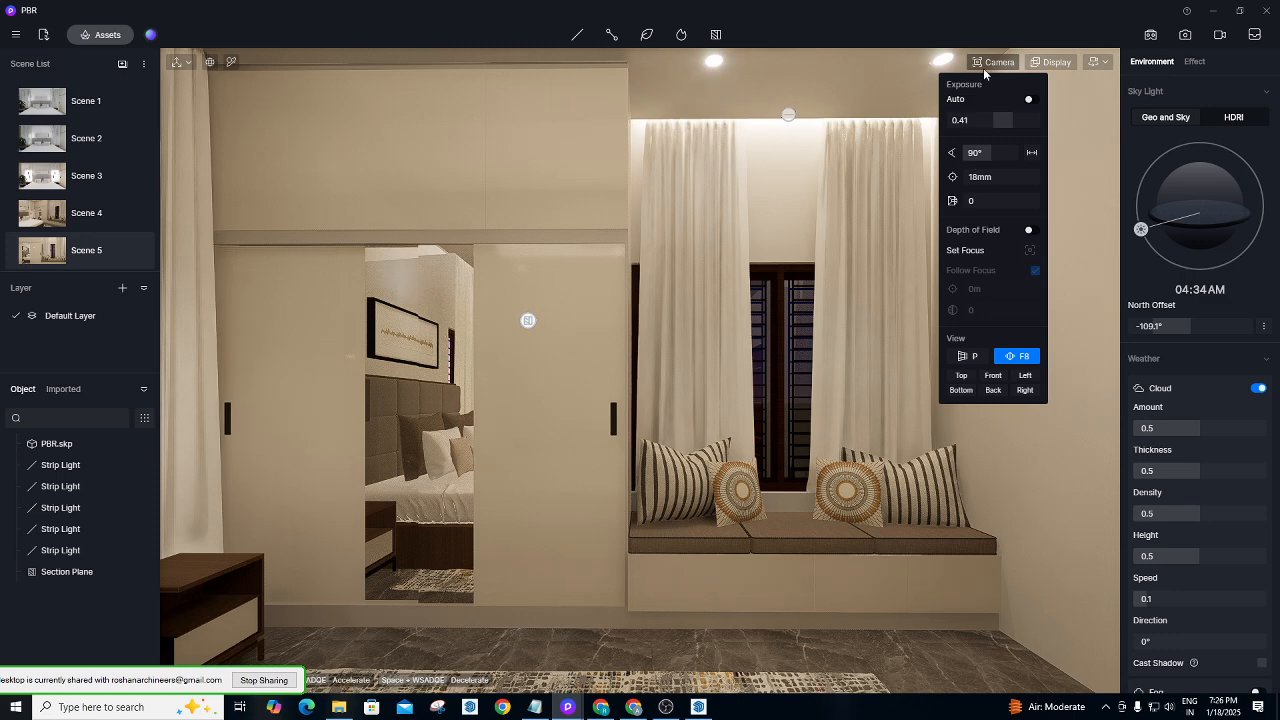
pyautogui.click(984, 66)
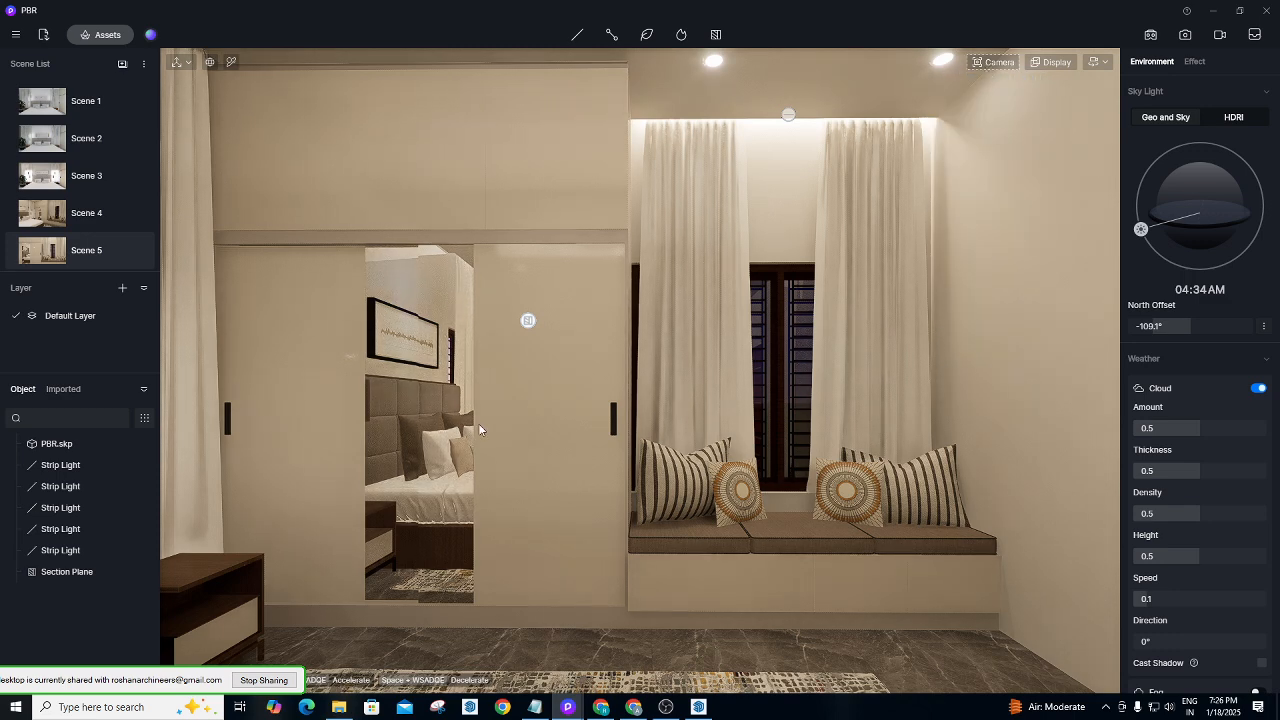
# Reframe the camera on the wardrobe, mirror and window seat, showing more ceiling and the edge of the pendant light.
pyautogui.moveTo(480, 430); pyautogui.dragTo(491, 390, button='right')
pyautogui.press('a')
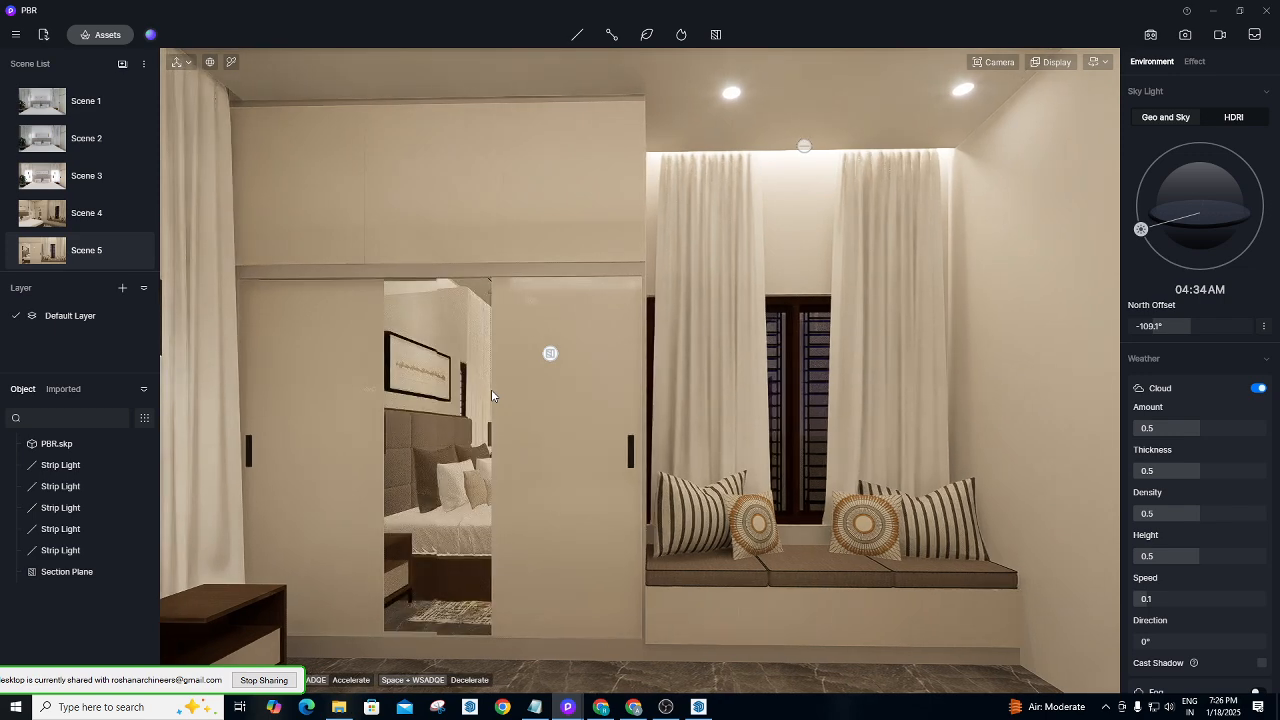
pyautogui.press('a')
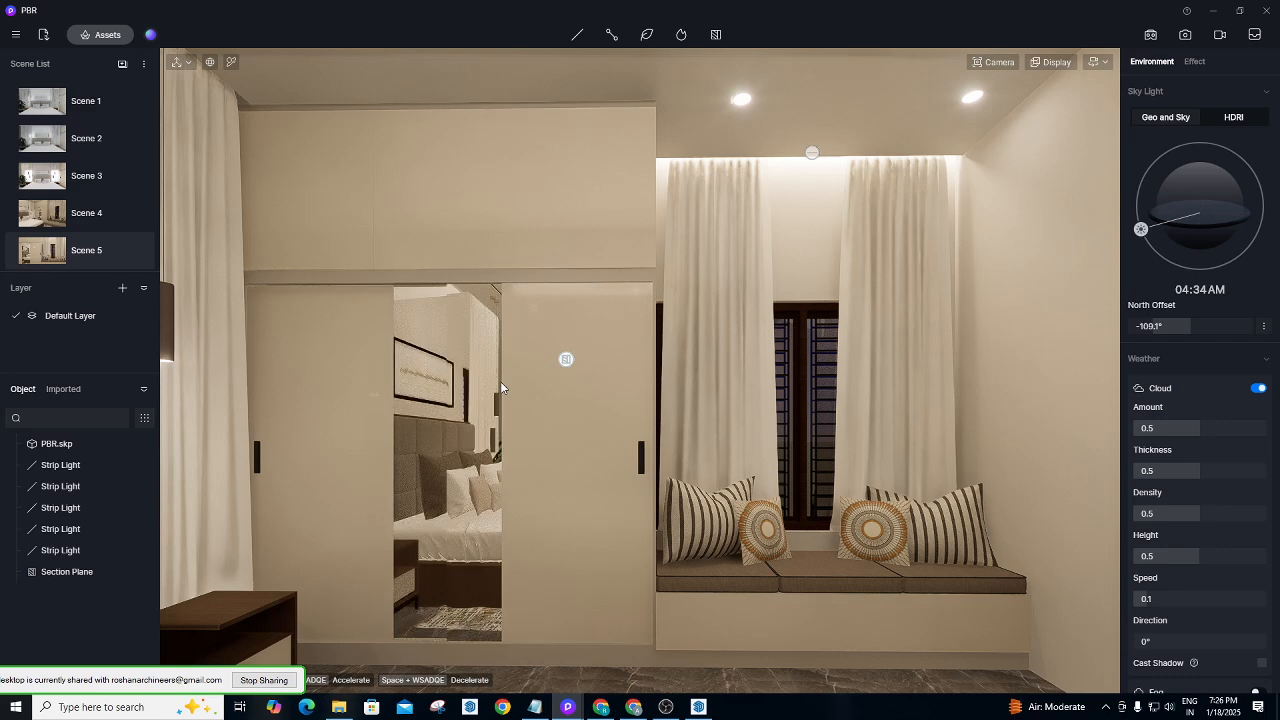
pyautogui.press('a')
pyautogui.moveTo(424, 383); pyautogui.dragTo(447, 389, button='right')
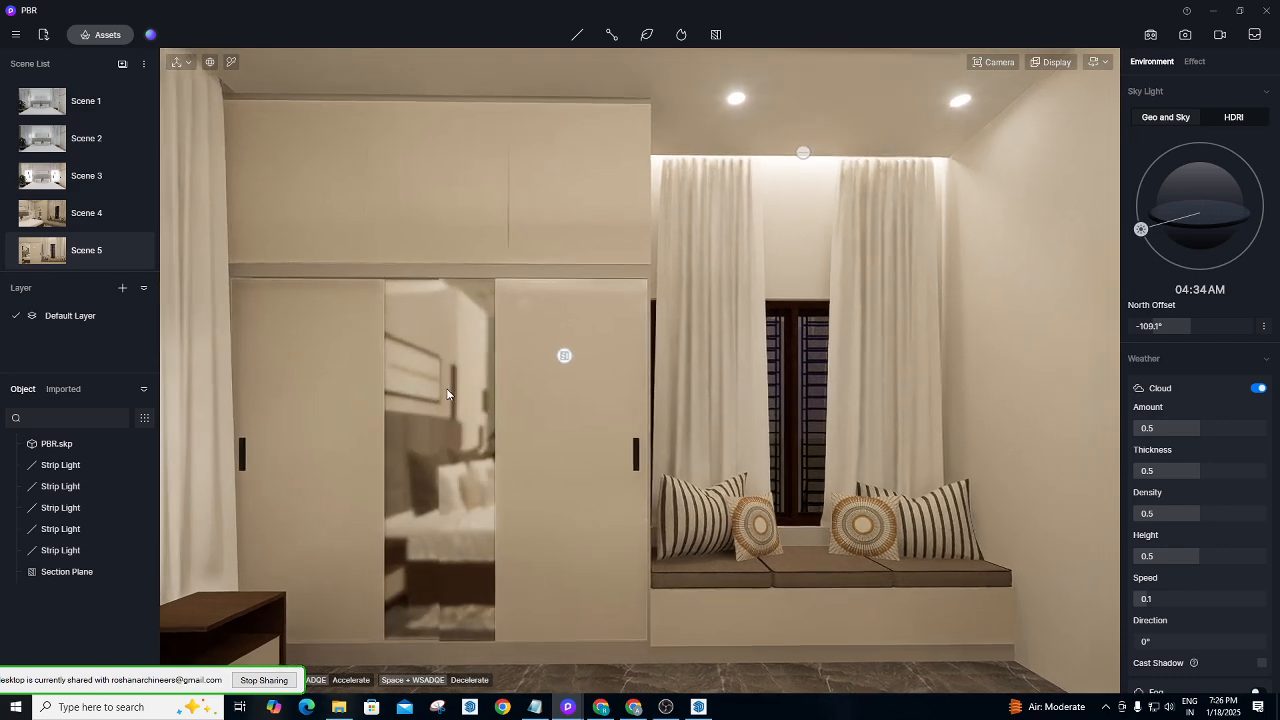
pyautogui.press('d')
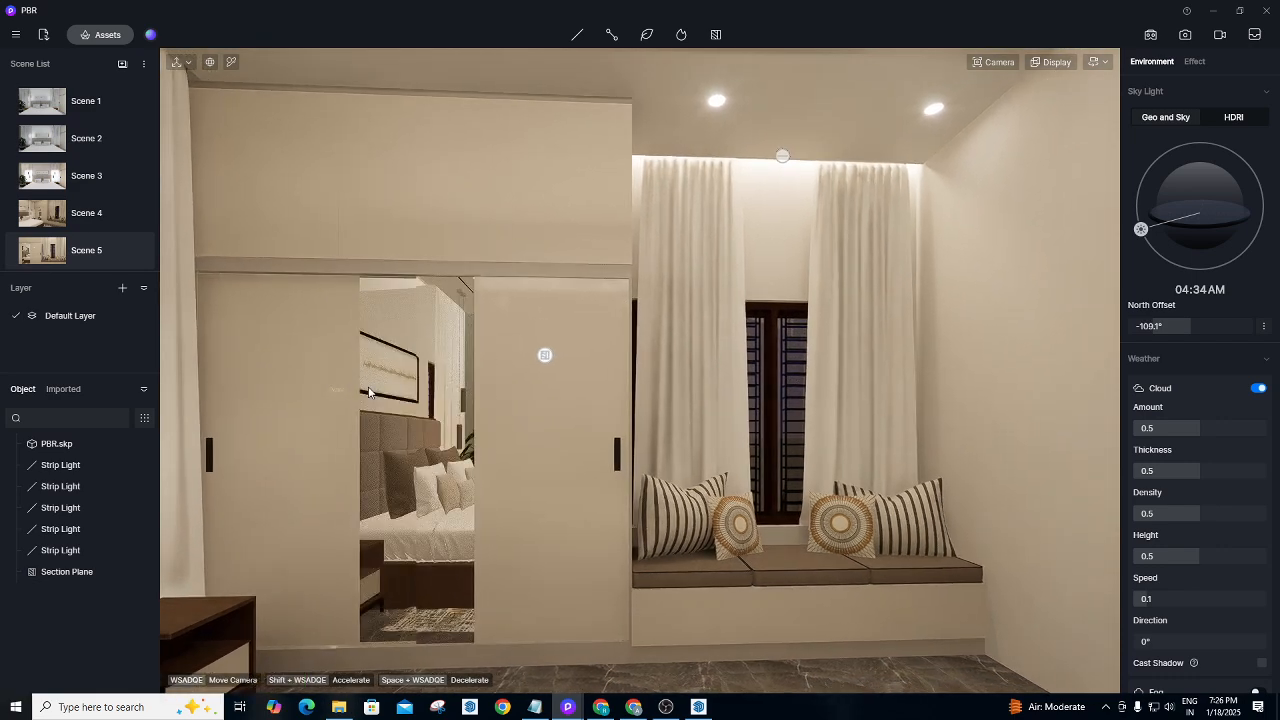
pyautogui.press('a')
pyautogui.press('a')
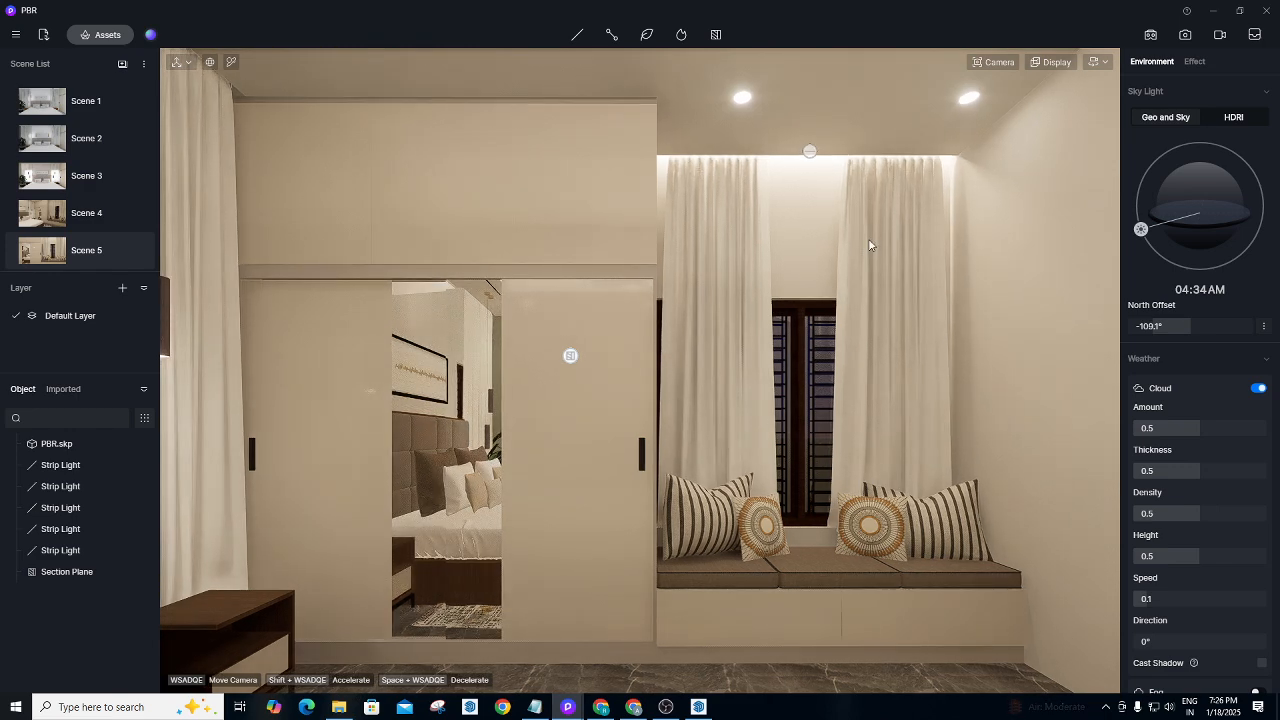
# Review the viewport's navigation mode, speed and camera height settings.
pyautogui.click(1099, 64)
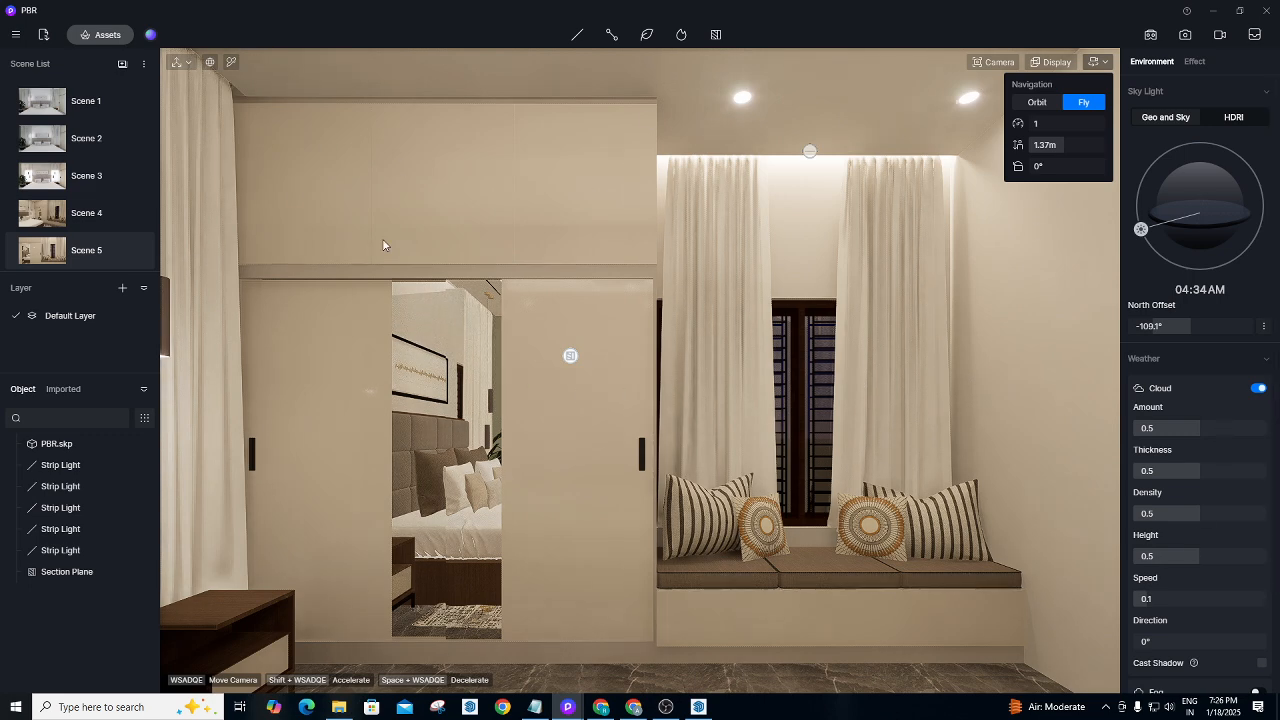
pyautogui.click(1032, 405)
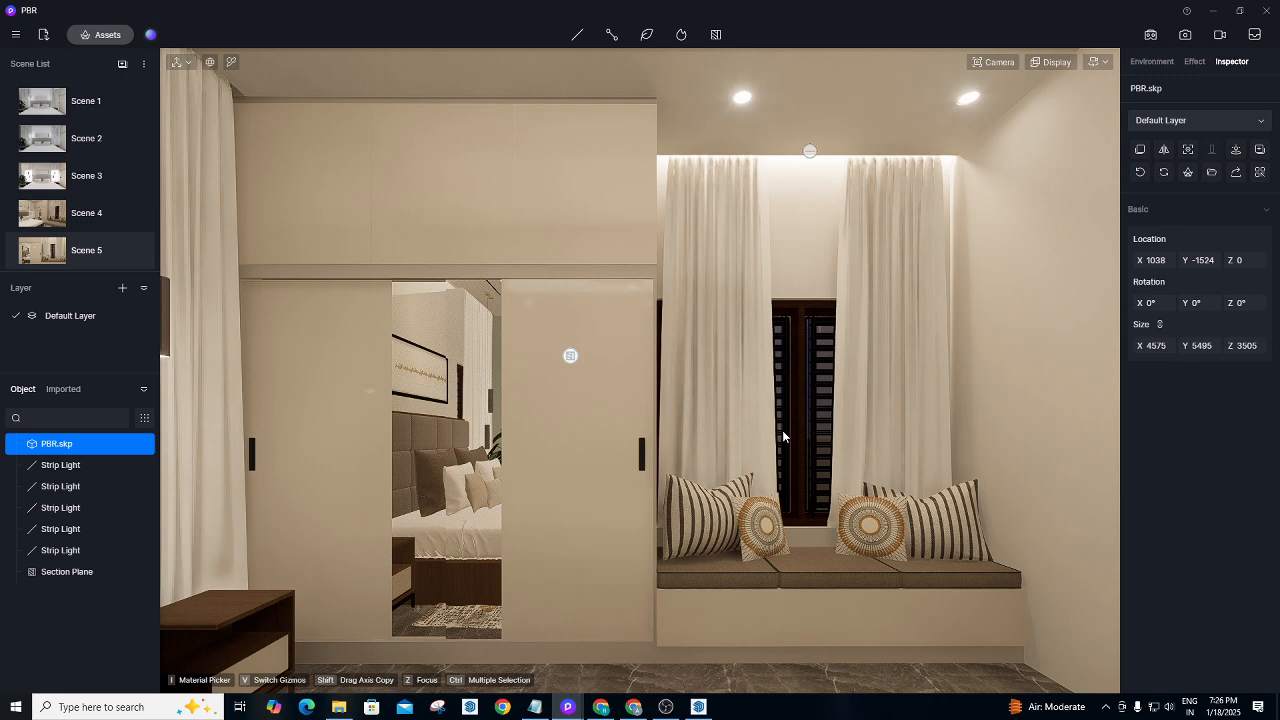
pyautogui.click(1093, 62)
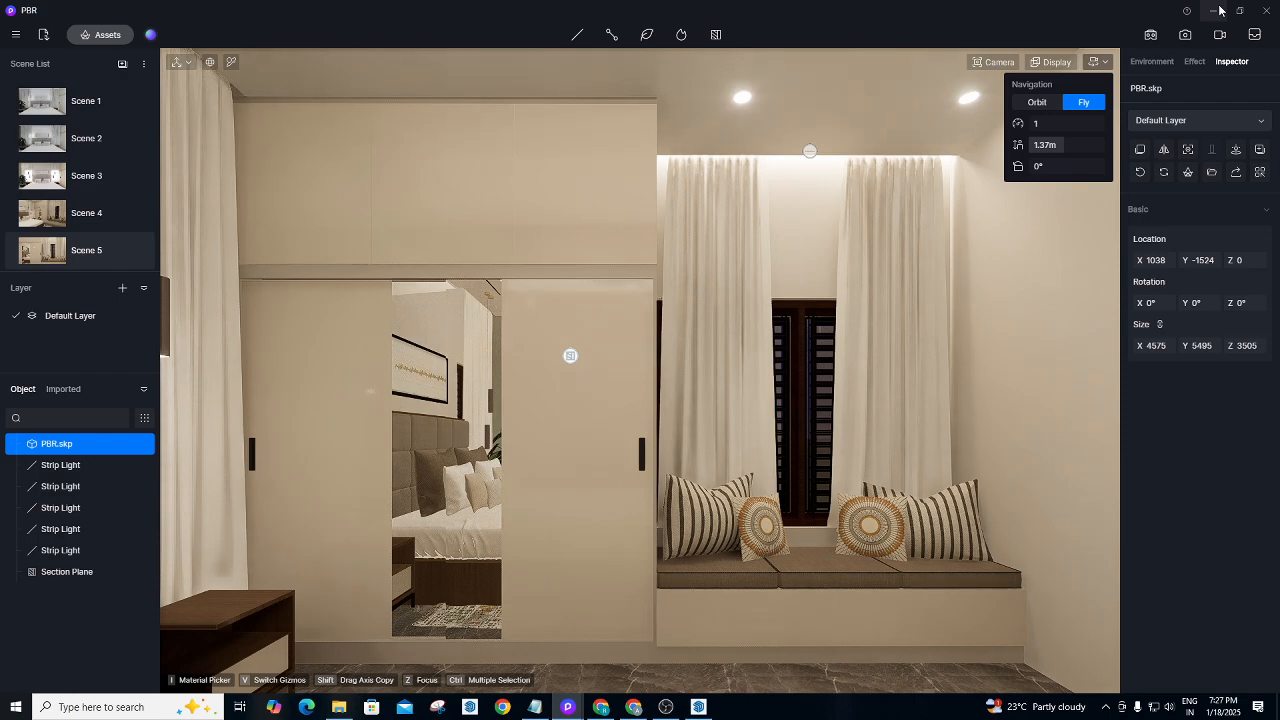
# Render the framed wardrobe and window-seat view as a 2k PNG named PBR_V3 in the Render Image folder.
pyautogui.click(1185, 35)
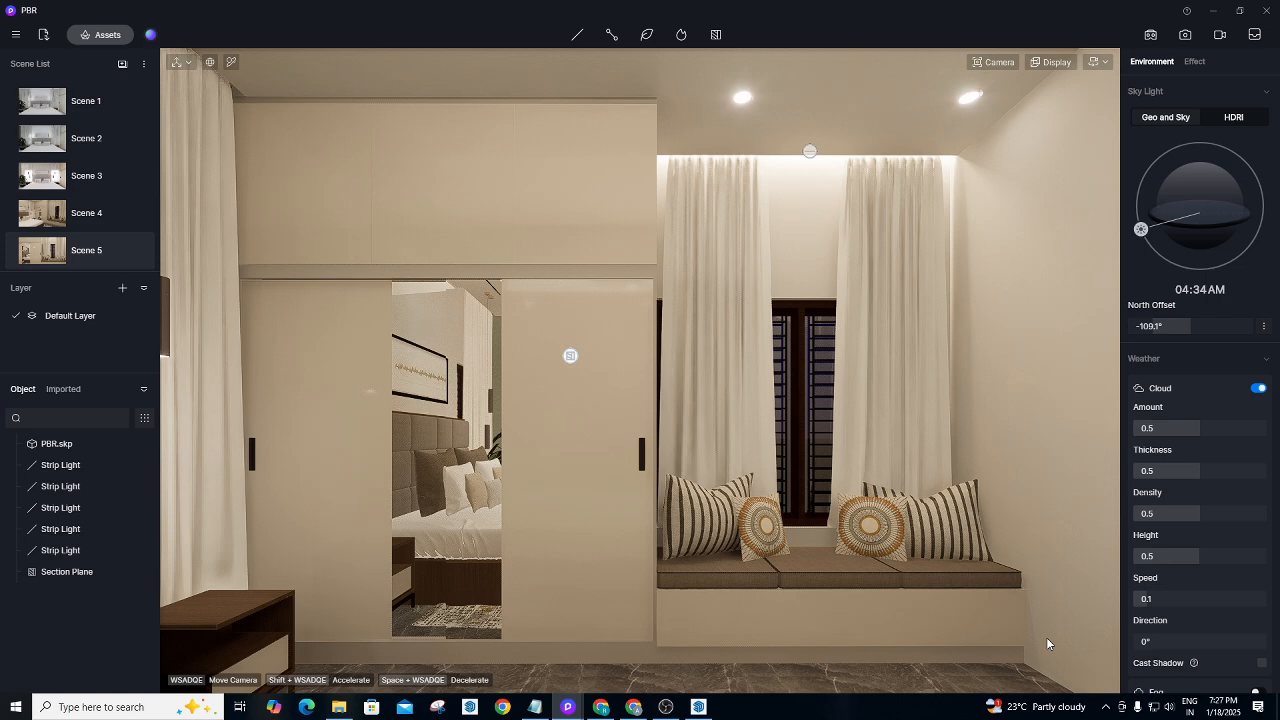
pyautogui.click(1185, 34)
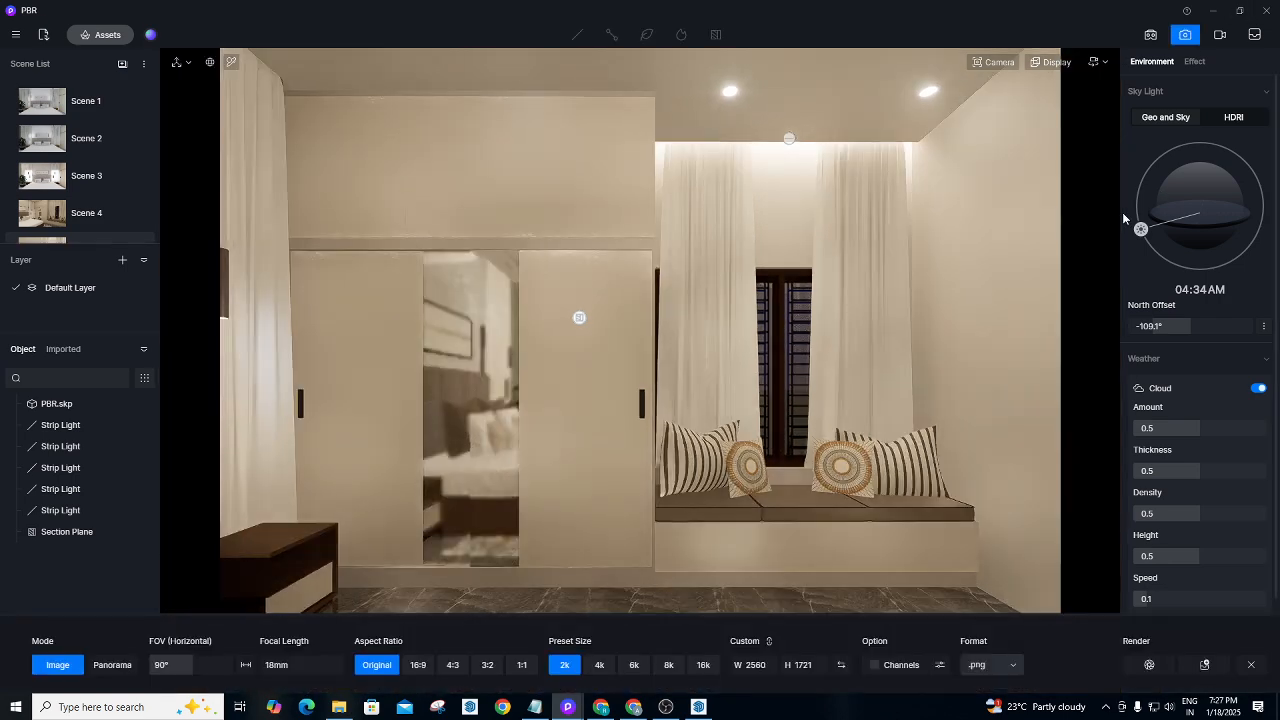
pyautogui.click(1185, 34)
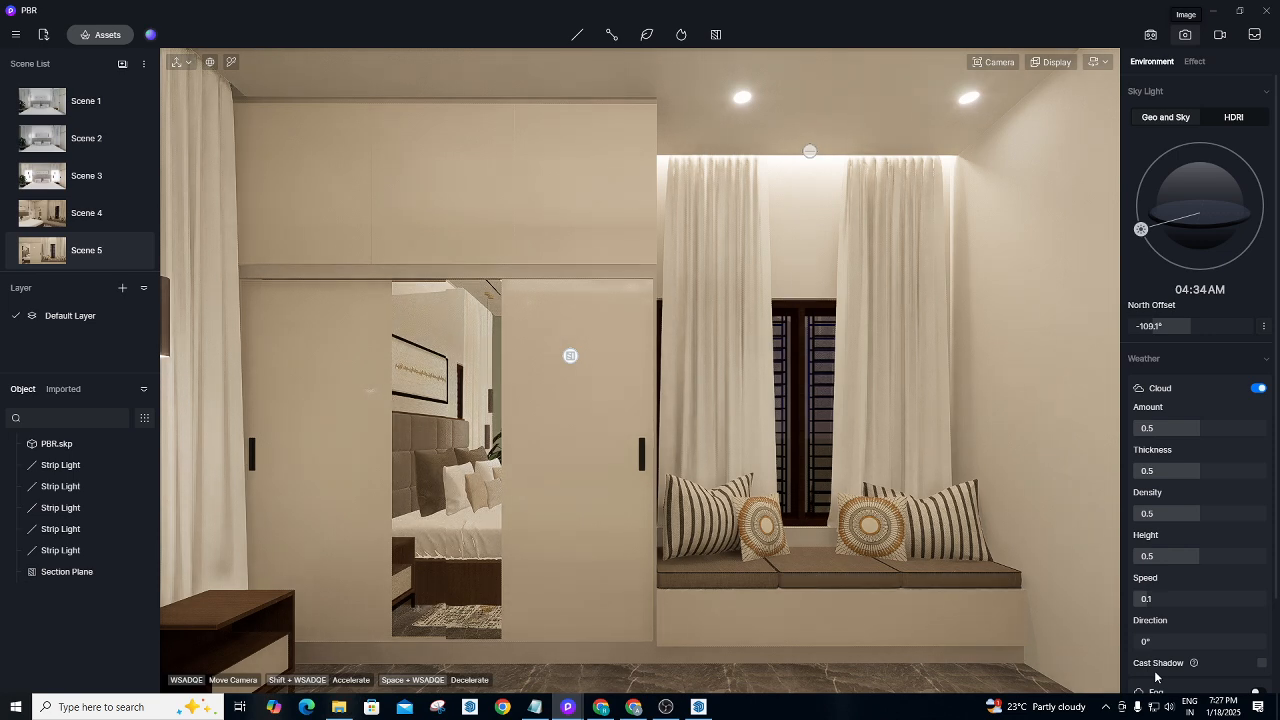
pyautogui.click(1185, 34)
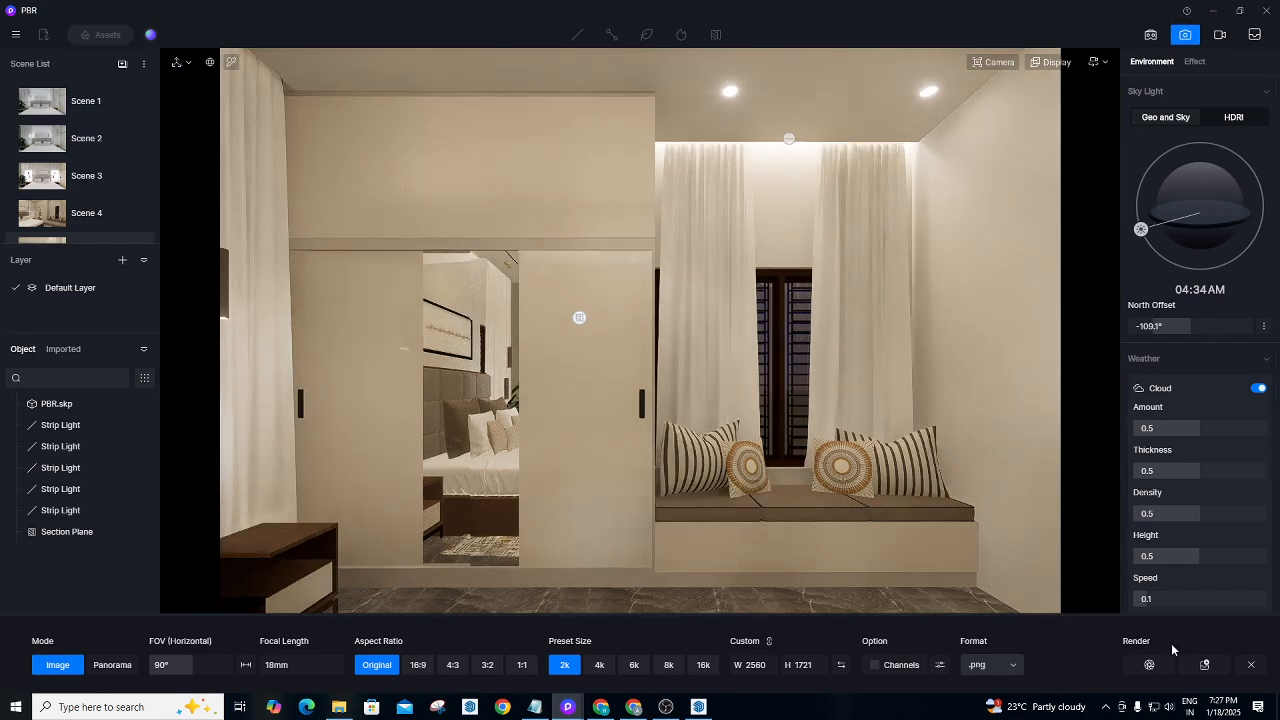
pyautogui.click(1149, 664)
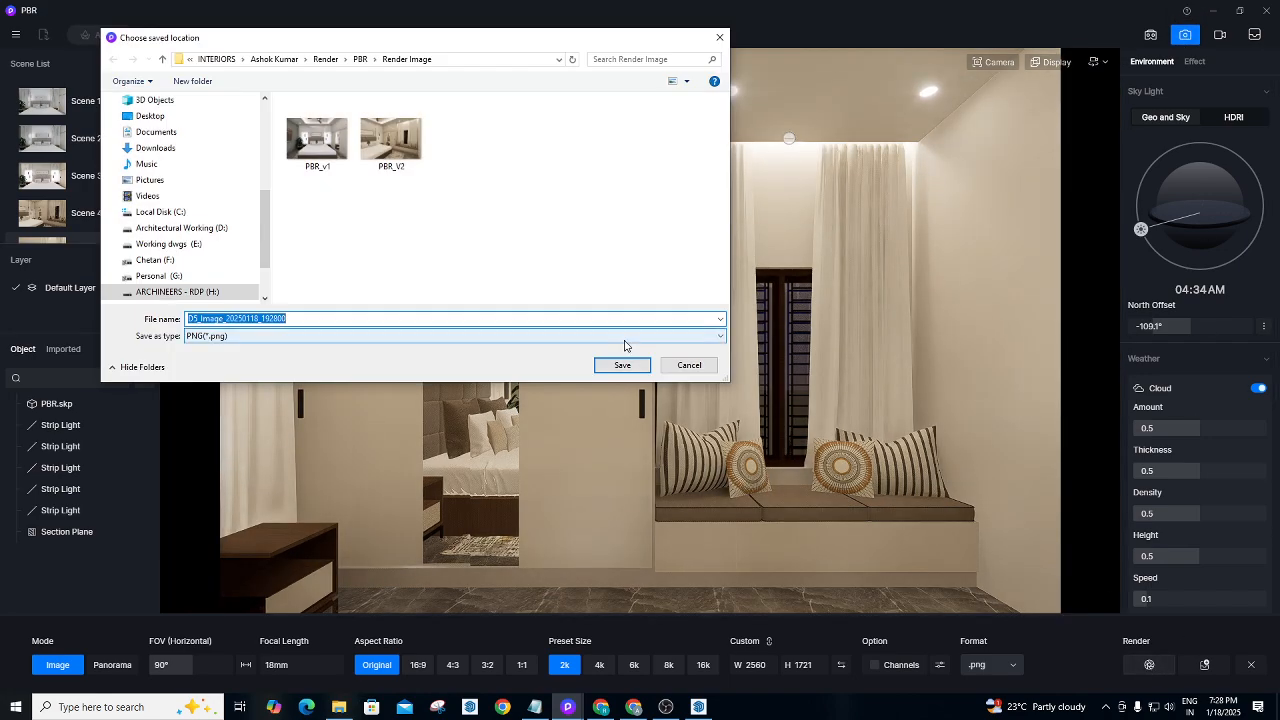
pyautogui.write('P')
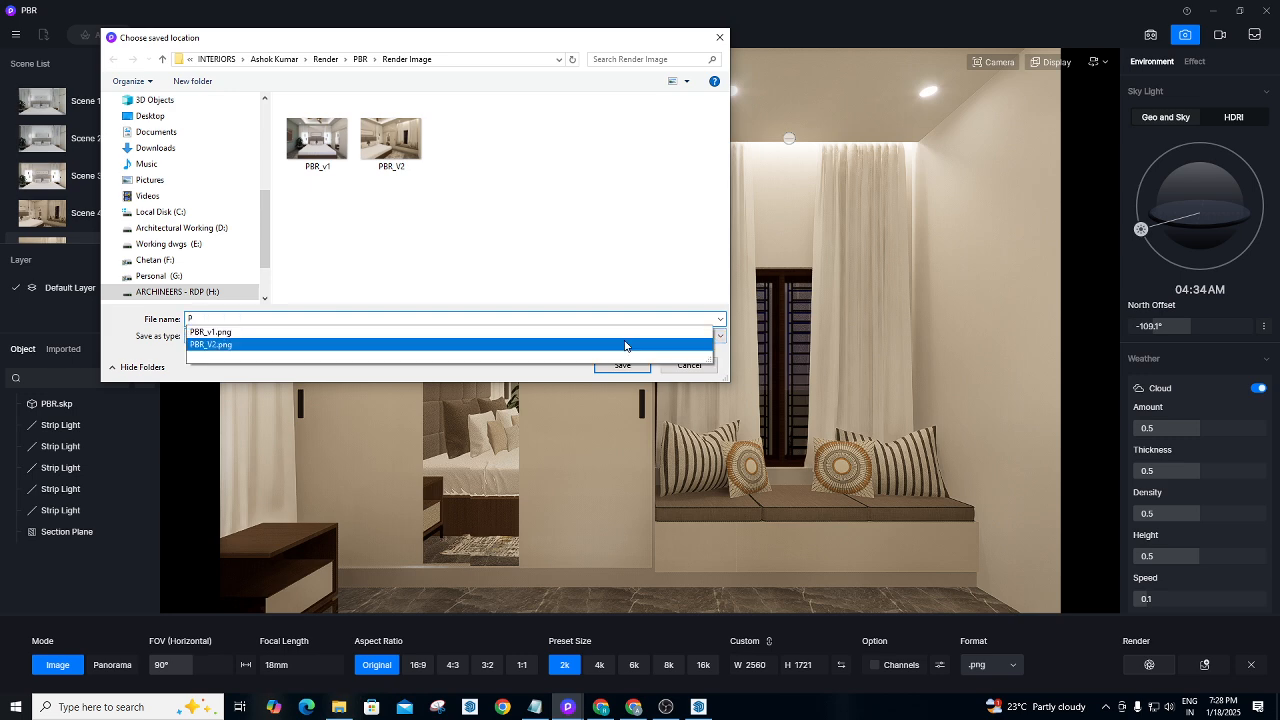
pyautogui.write('BR_')
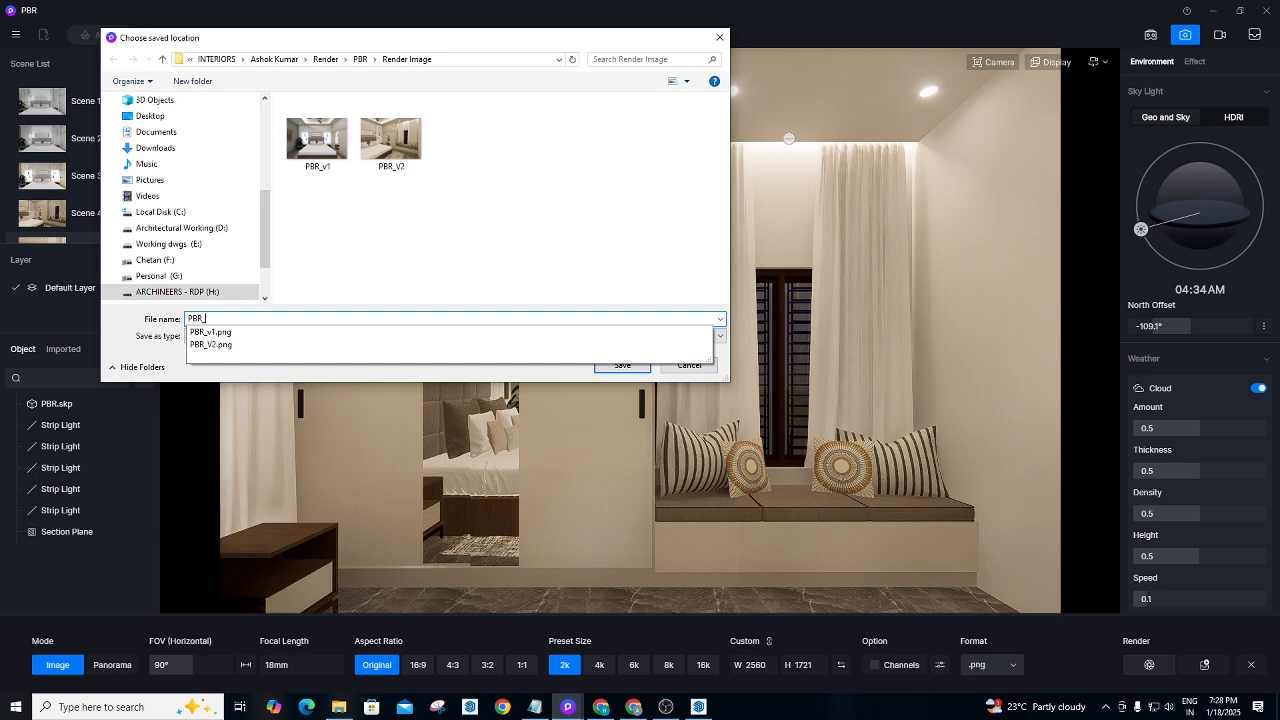
pyautogui.write('V3')
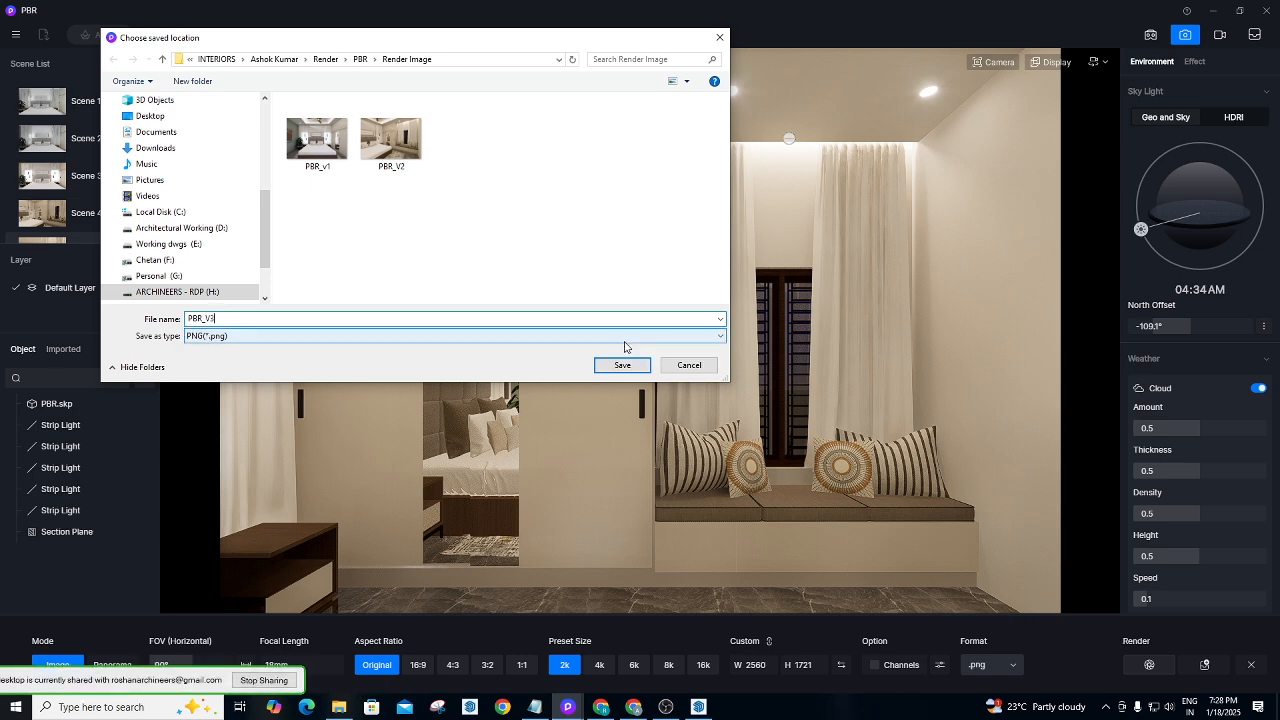
pyautogui.press('Return')
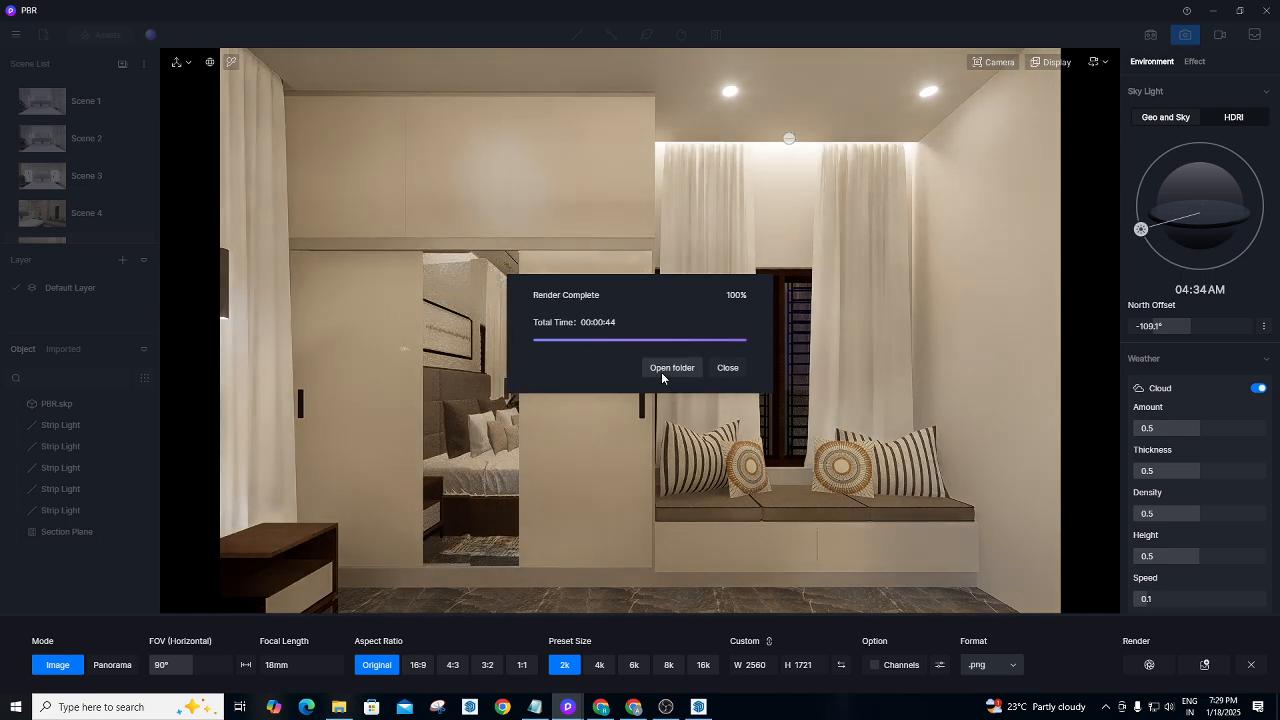
pyautogui.click(727, 368)
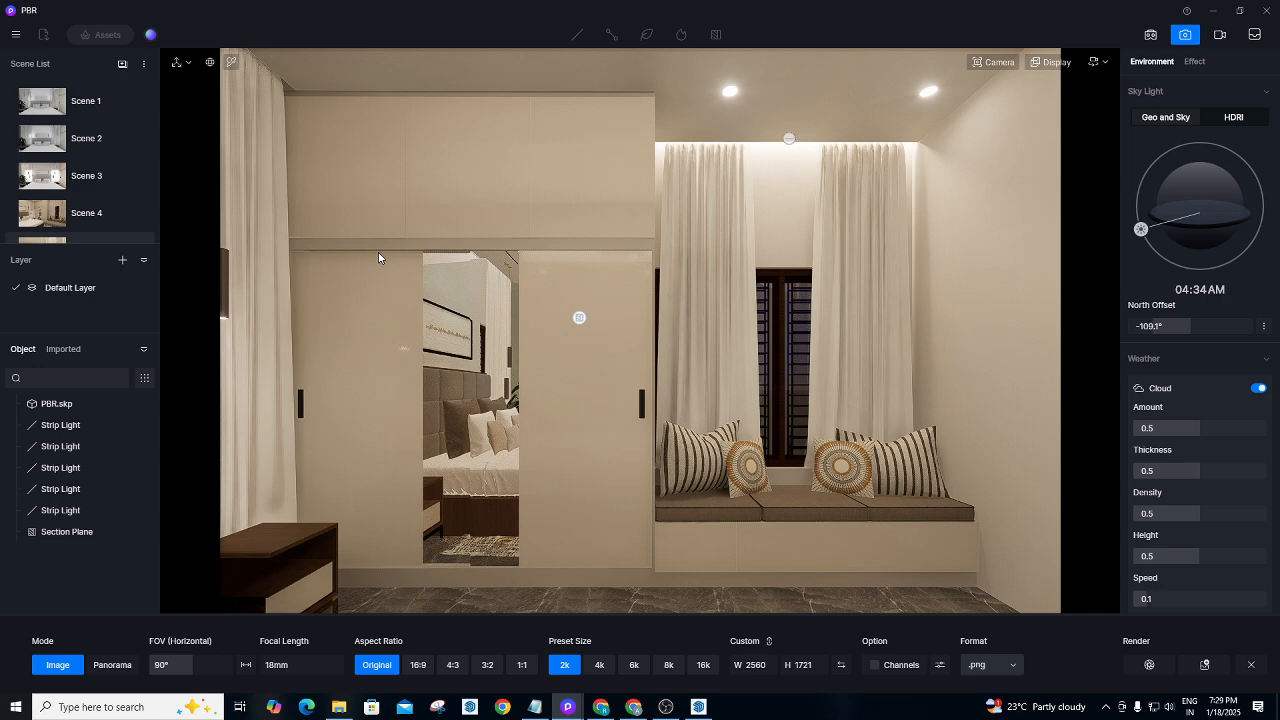
# Sample the wardrobe mirror's material and set its roughness to 0.09 after comparing sharper and blurrier reflections.
pyautogui.click(233, 61)
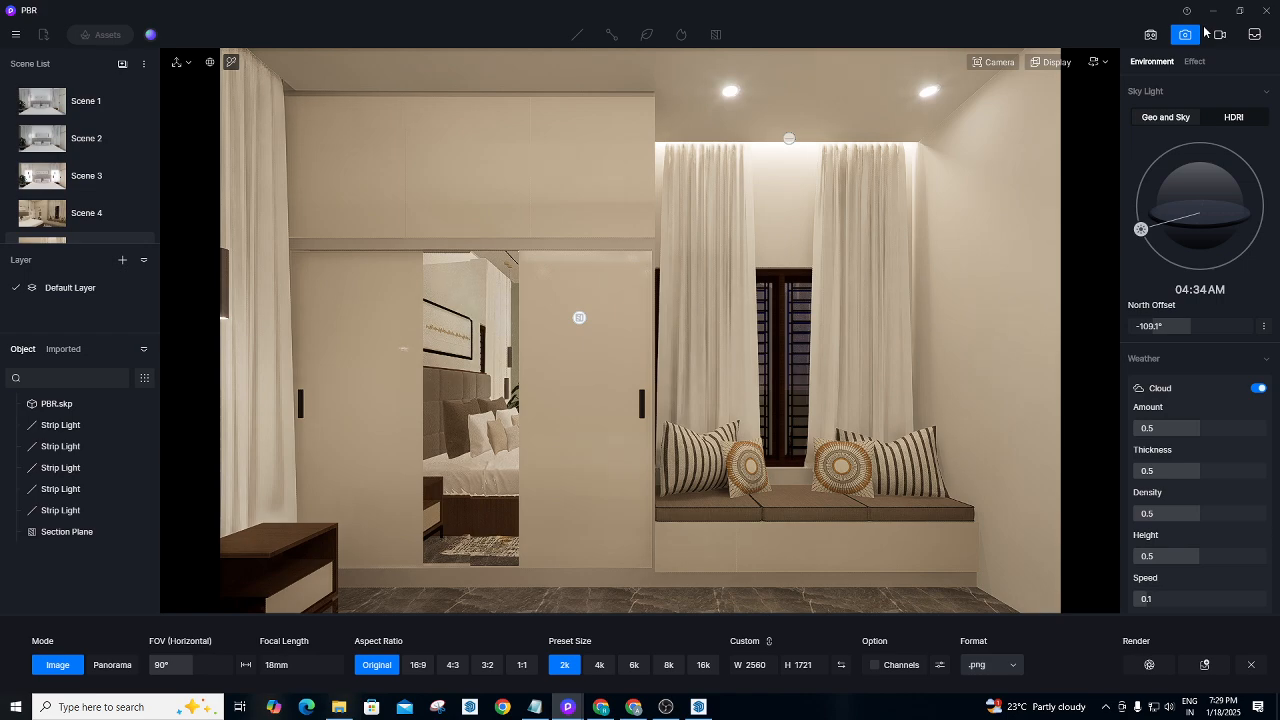
pyautogui.click(1185, 34)
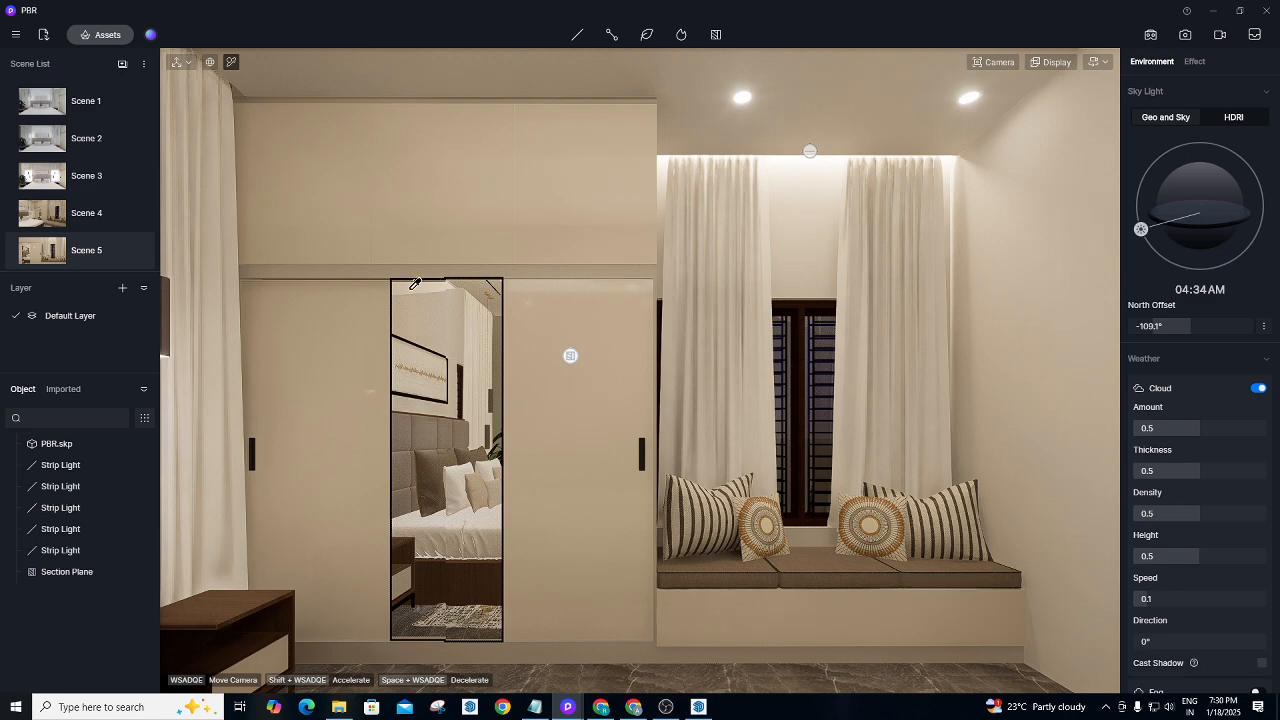
pyautogui.click(443, 330)
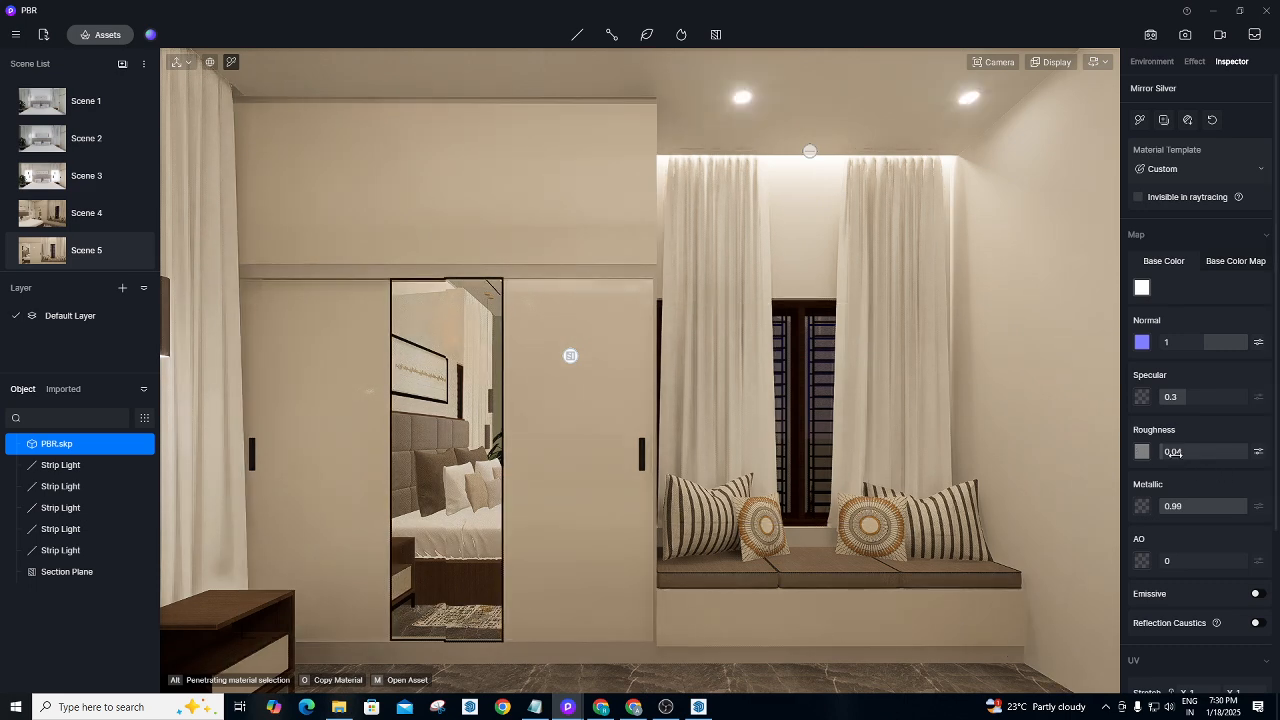
pyautogui.moveTo(1176, 452); pyautogui.dragTo(1186, 454)
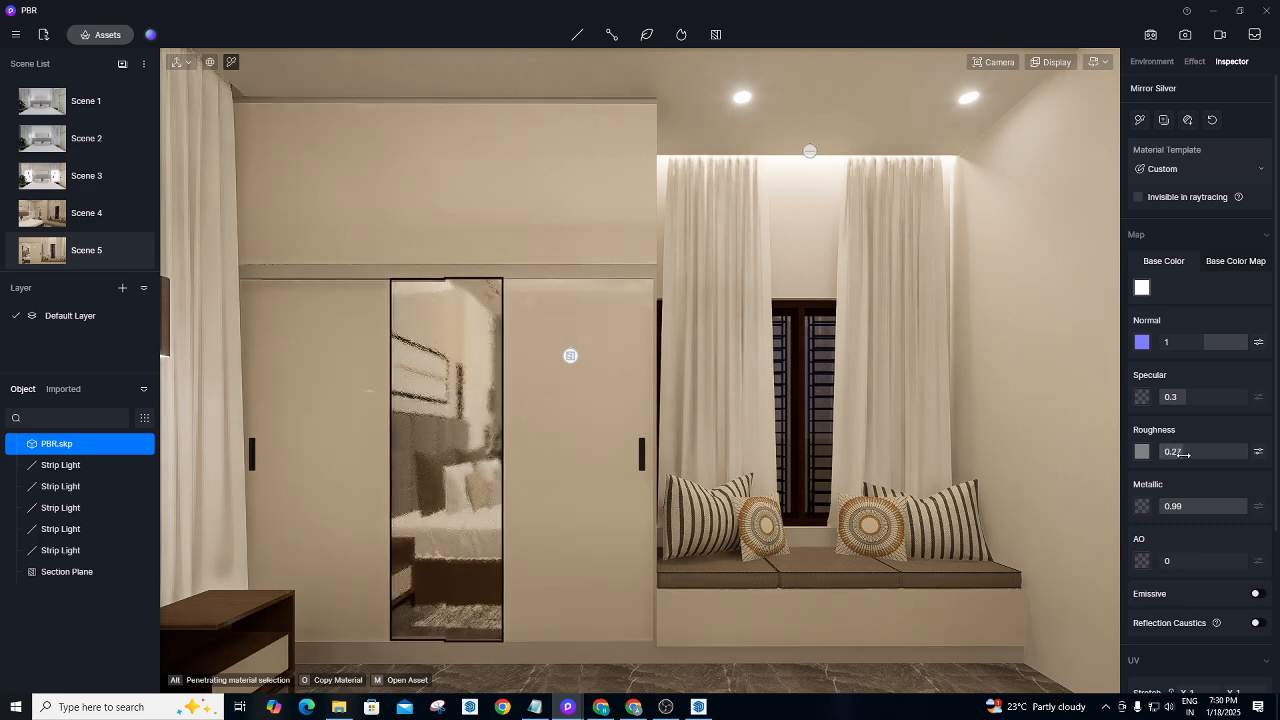
pyautogui.moveTo(1186, 454); pyautogui.dragTo(1178, 452)
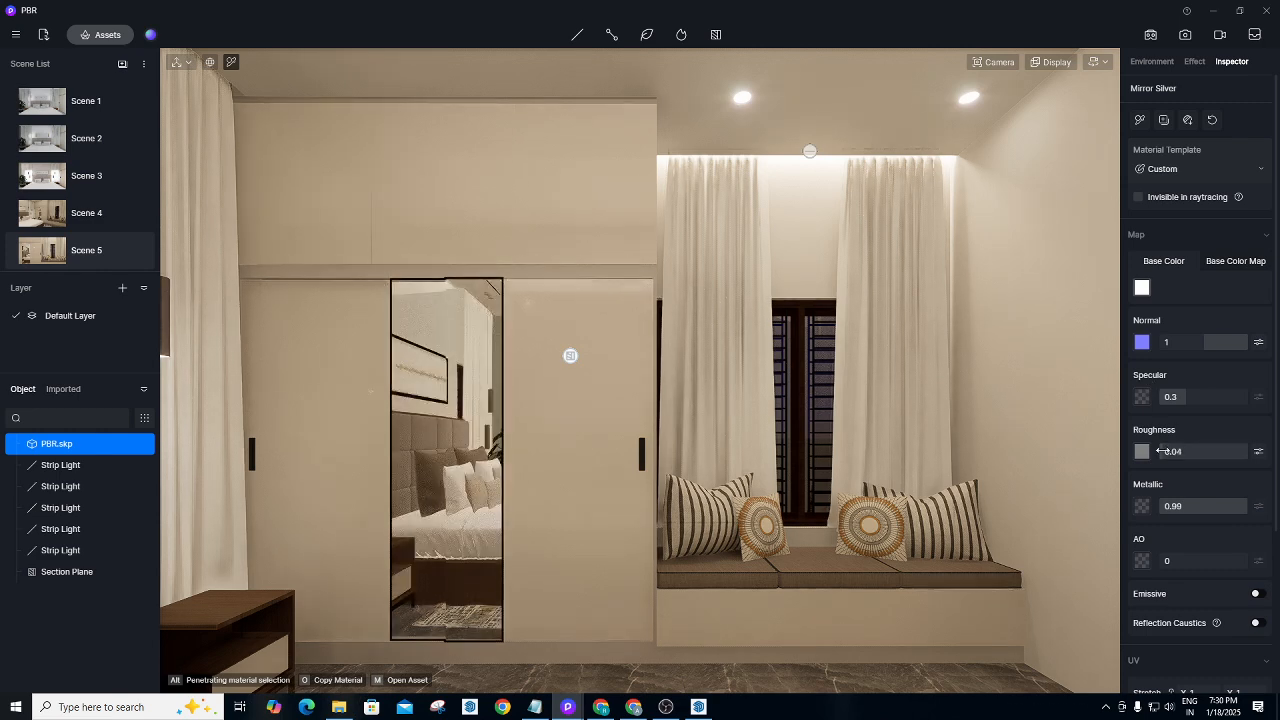
pyautogui.moveTo(1176, 451); pyautogui.dragTo(1160, 451)
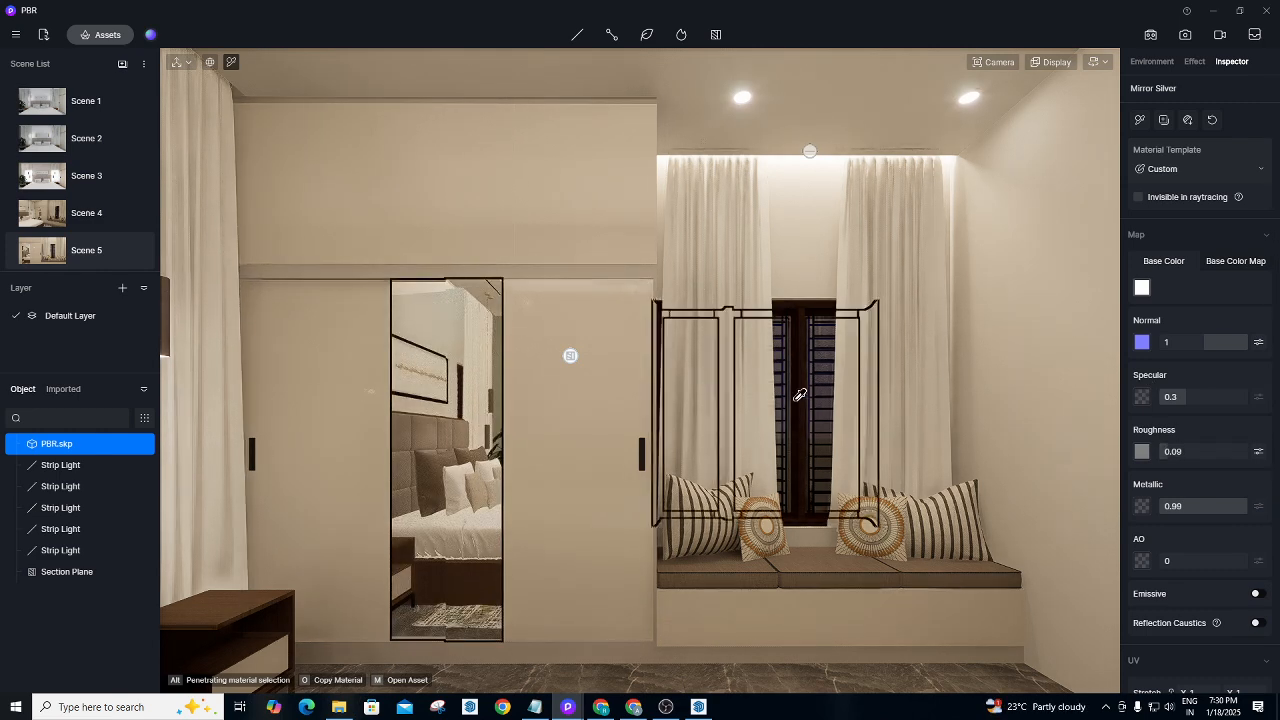
# Examine the mirror's reflection and the surrounding wardrobe and window seat from closer and farther viewpoints.
pyautogui.moveTo(641, 446); pyautogui.dragTo(509, 603, button='right')
pyautogui.scroll(1, 506, 557)
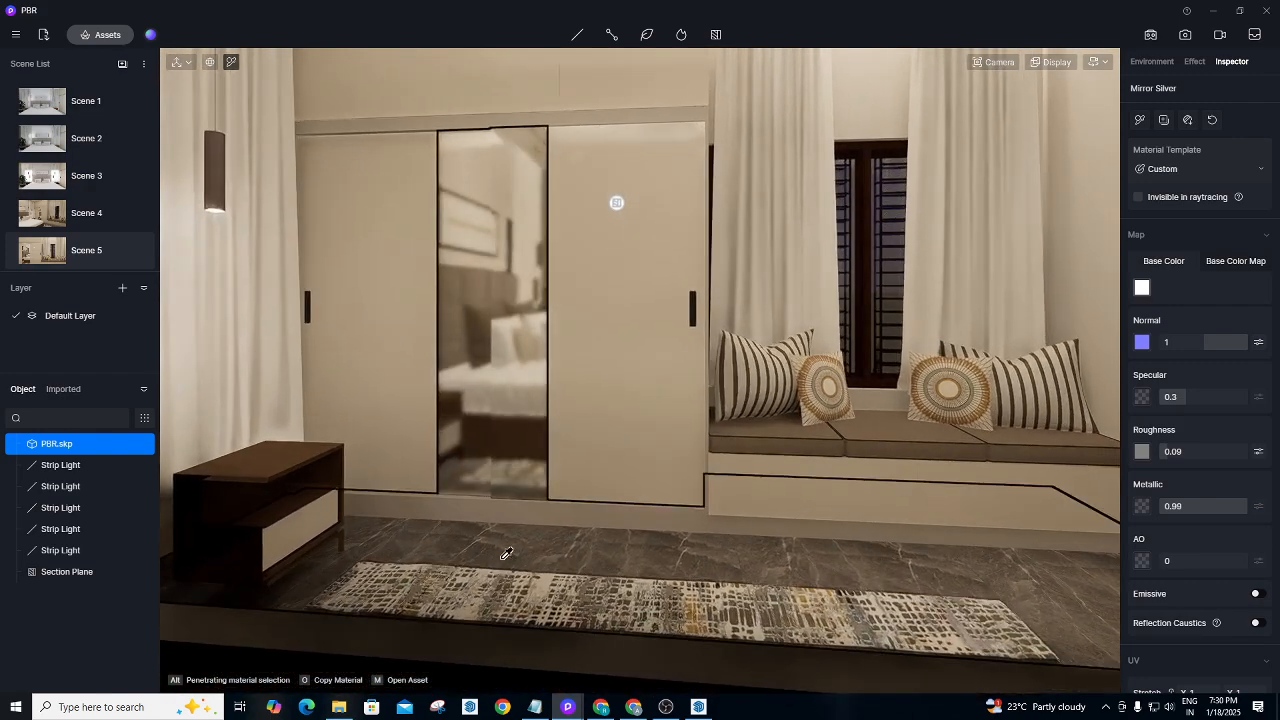
pyautogui.scroll(2, 504, 520)
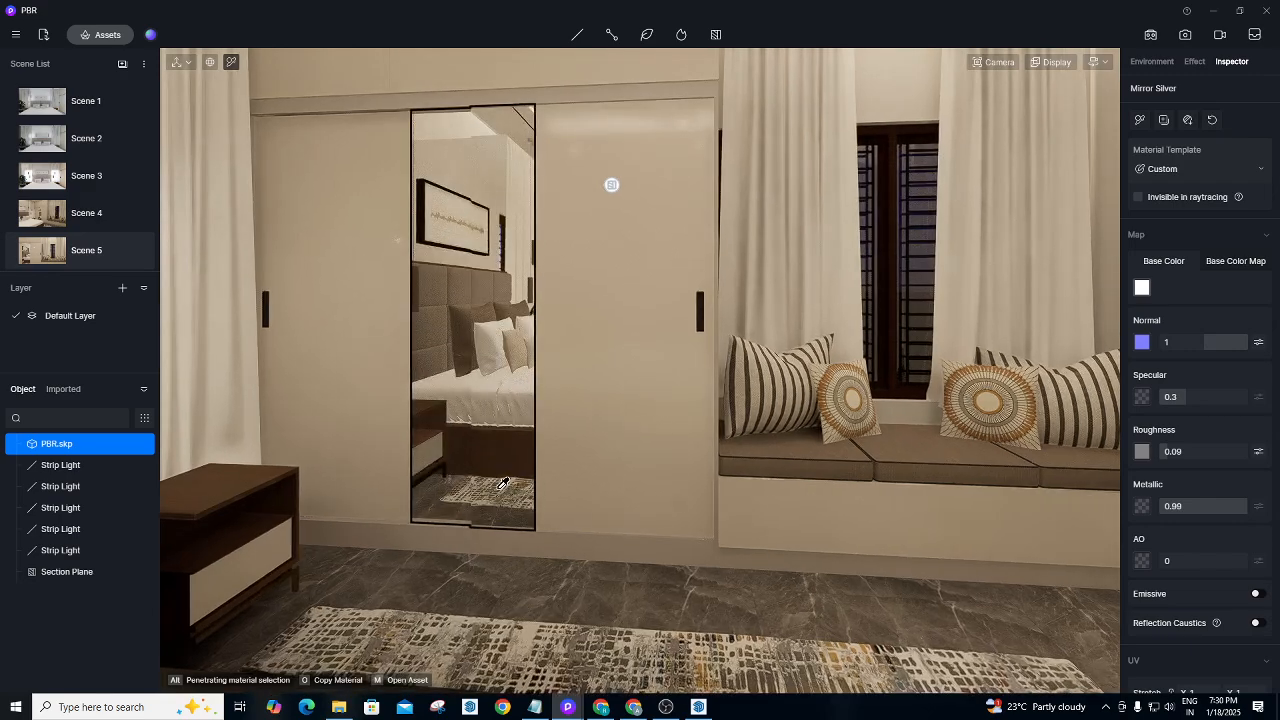
pyautogui.moveTo(503, 484); pyautogui.dragTo(562, 396, button='right')
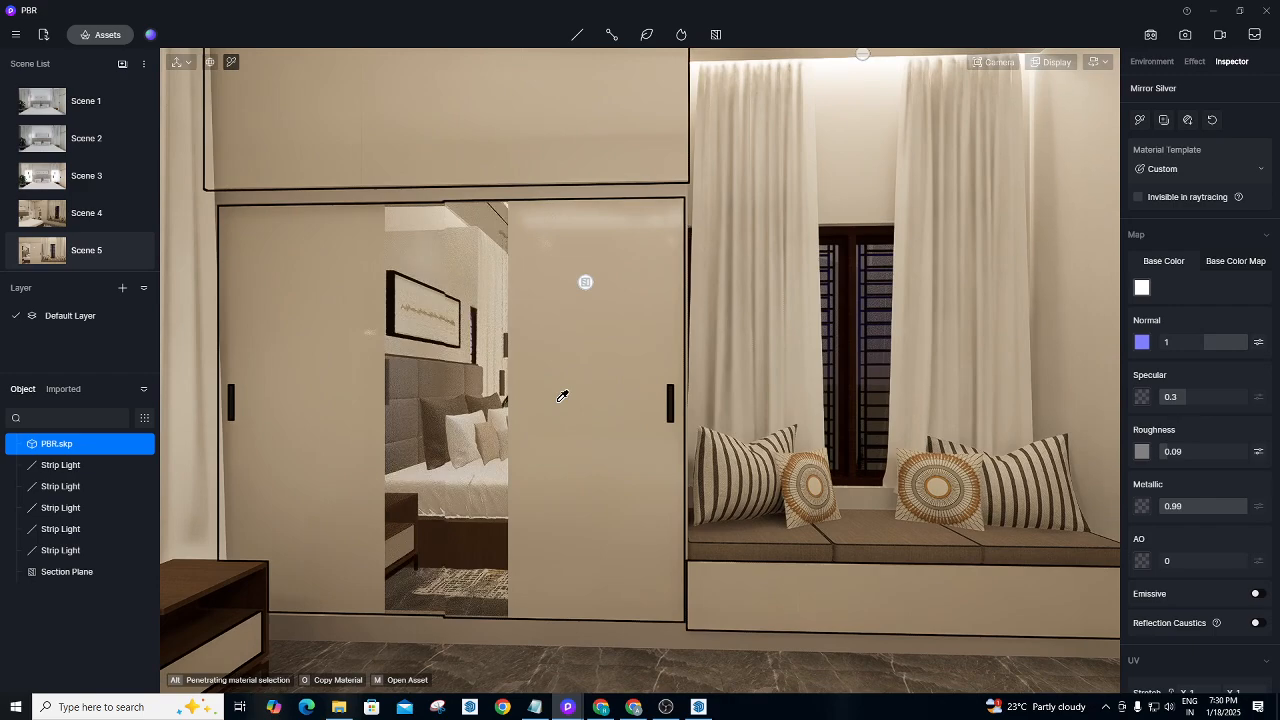
pyautogui.scroll(-2, 563, 394)
pyautogui.scroll(-2, 557, 400)
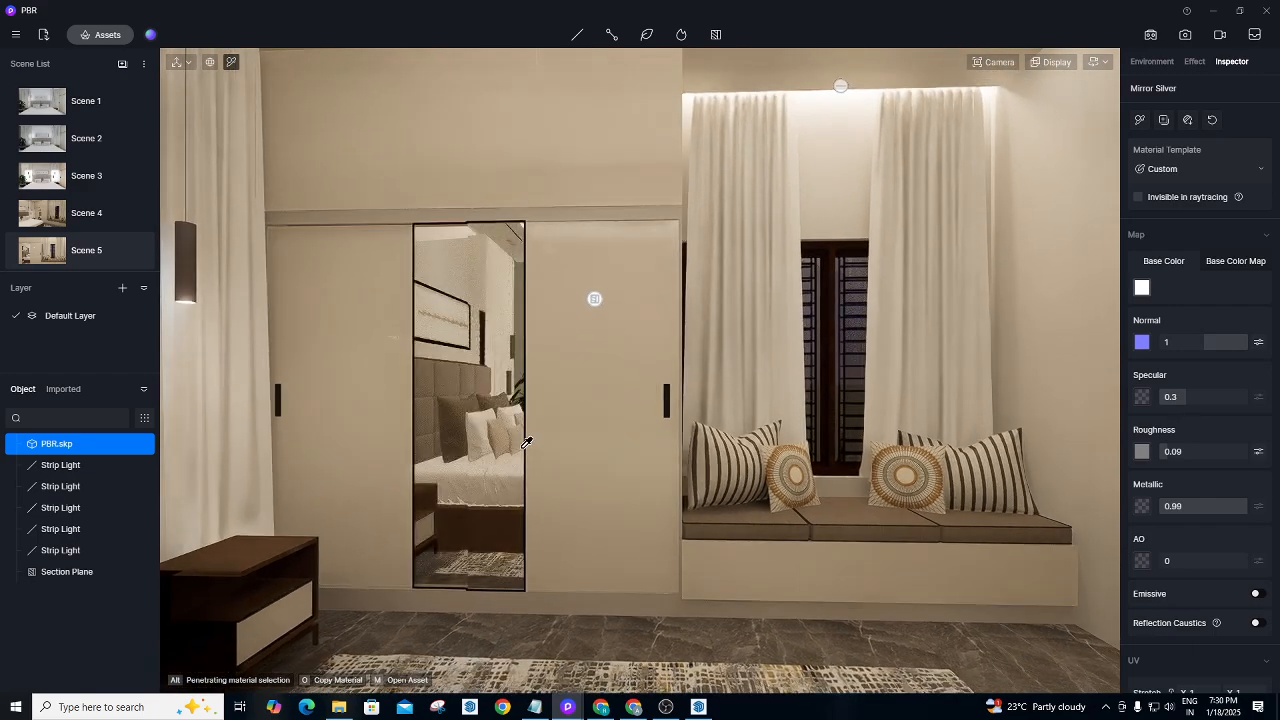
pyautogui.moveTo(527, 443); pyautogui.dragTo(566, 446, button='right')
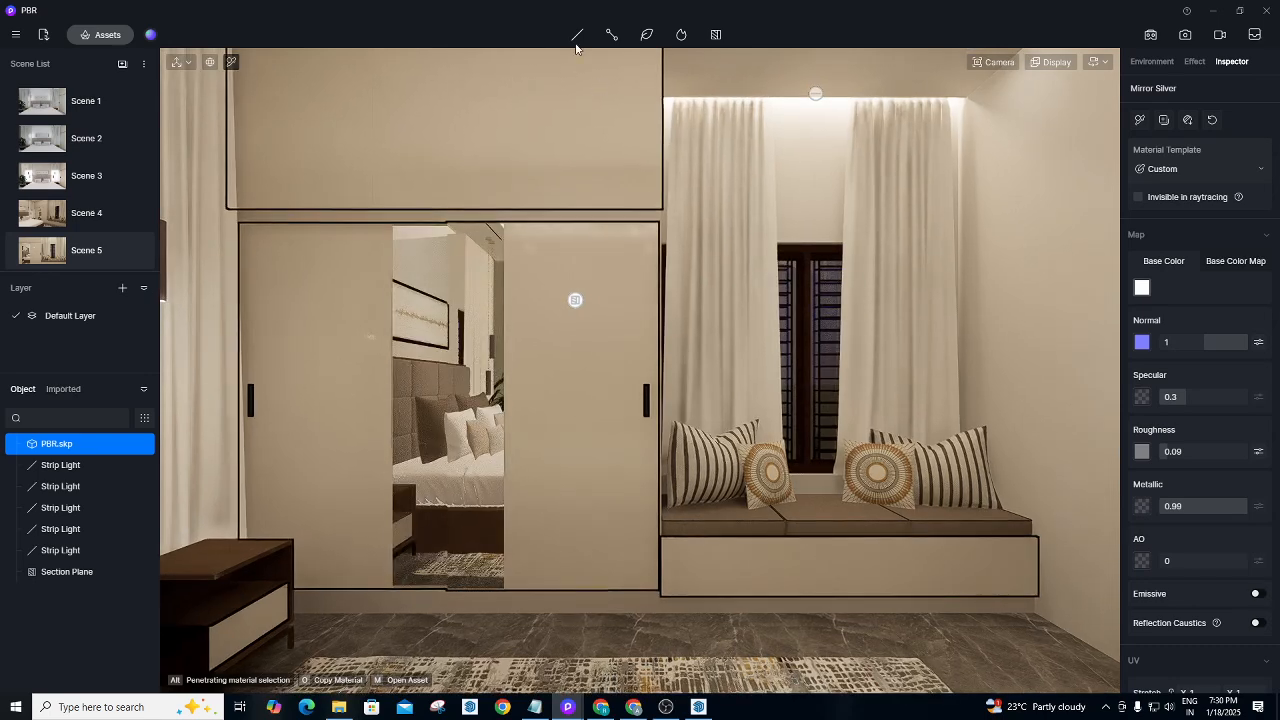
# Look through the D5 Curated presets in Studio and return to the personal presets in My Space.
pyautogui.click(151, 35)
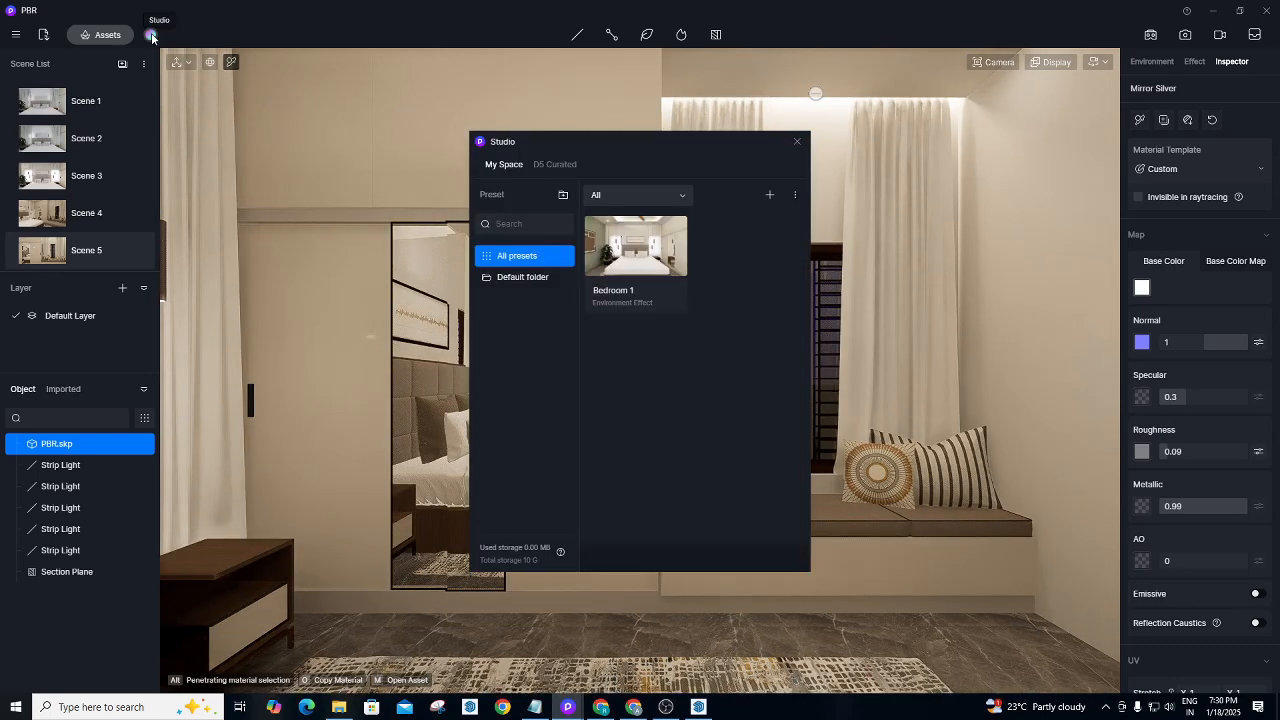
pyautogui.click(548, 162)
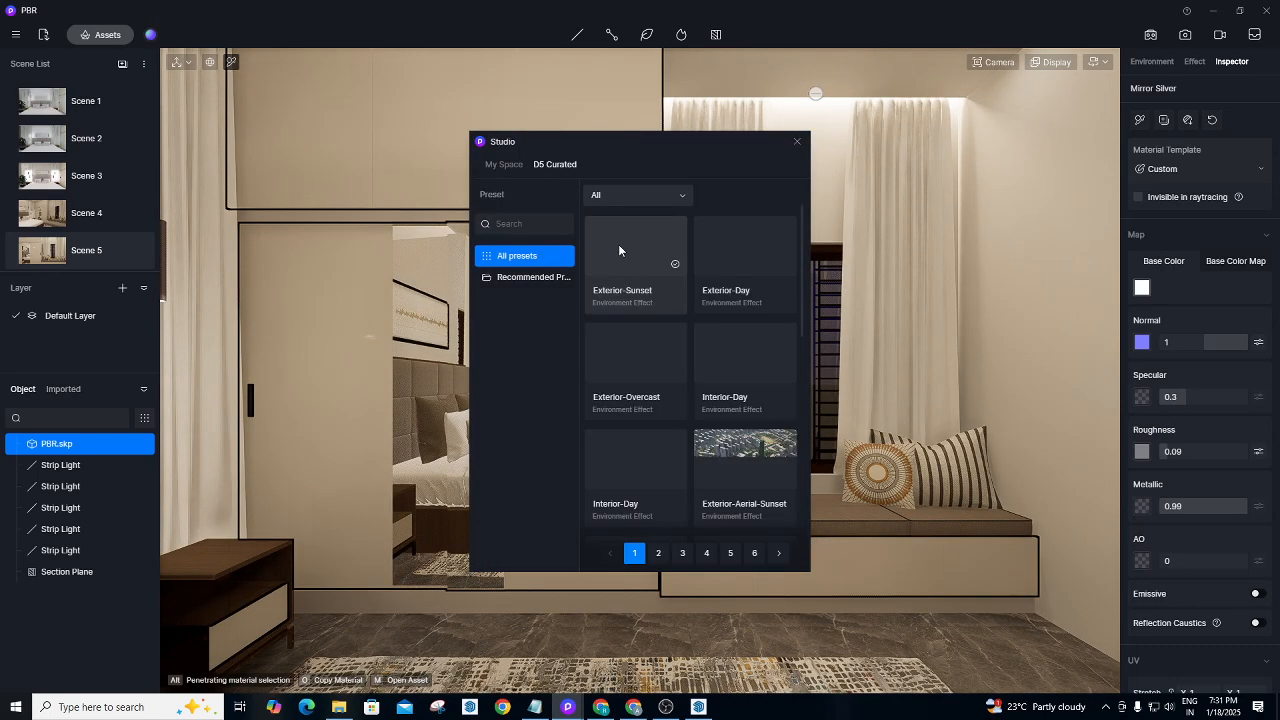
pyautogui.click(501, 165)
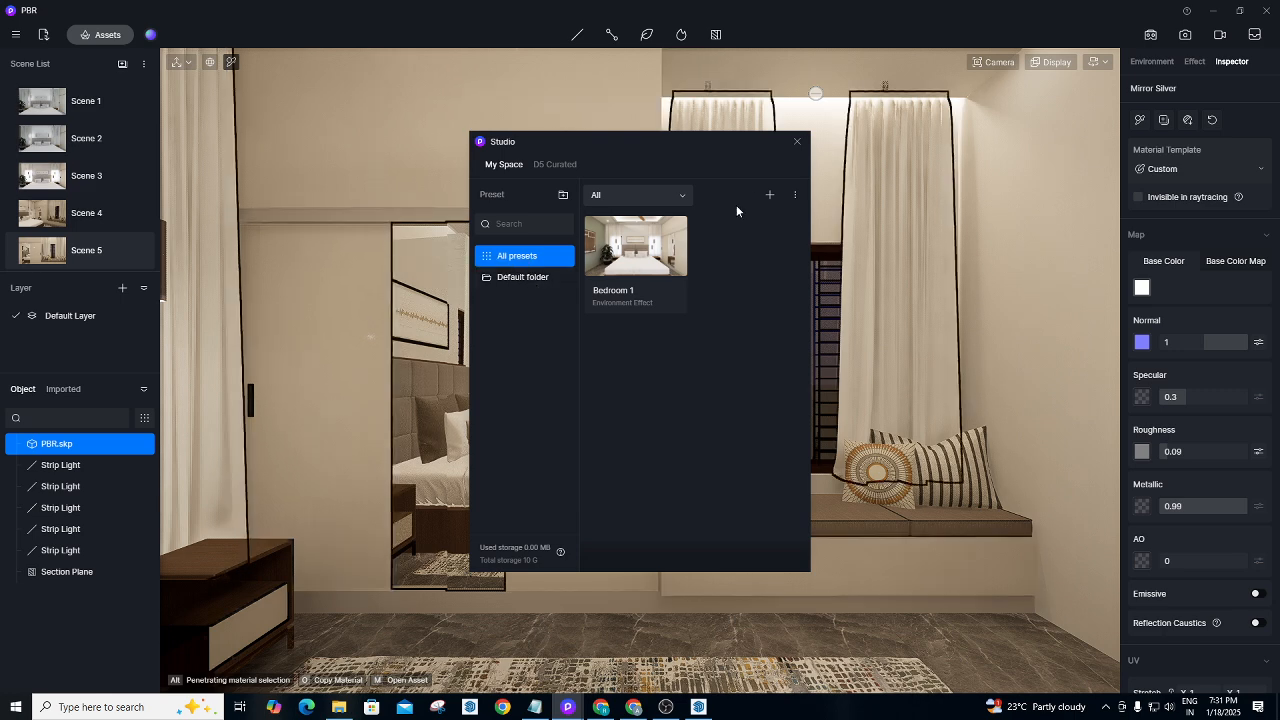
# Save the current environment and effect settings to the default folder as a preset named "Bedroom- Warm - Night".
pyautogui.click(771, 195)
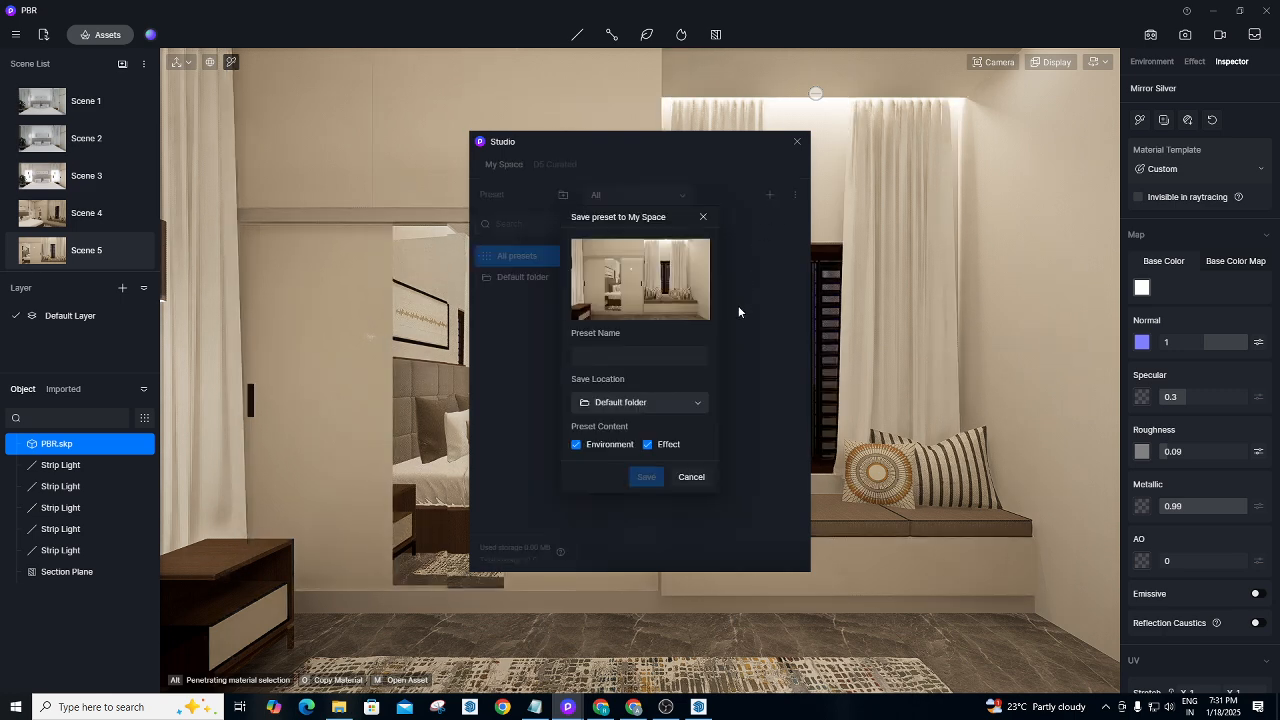
pyautogui.click(613, 353)
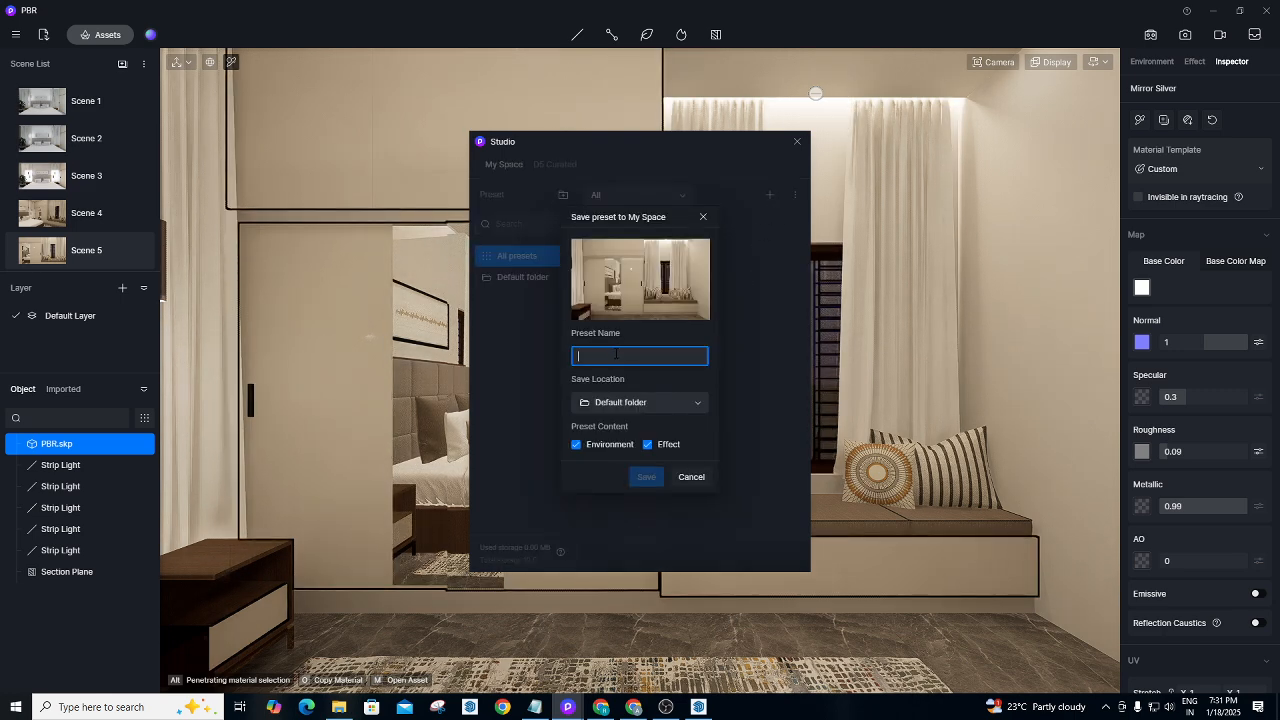
pyautogui.write('PR')
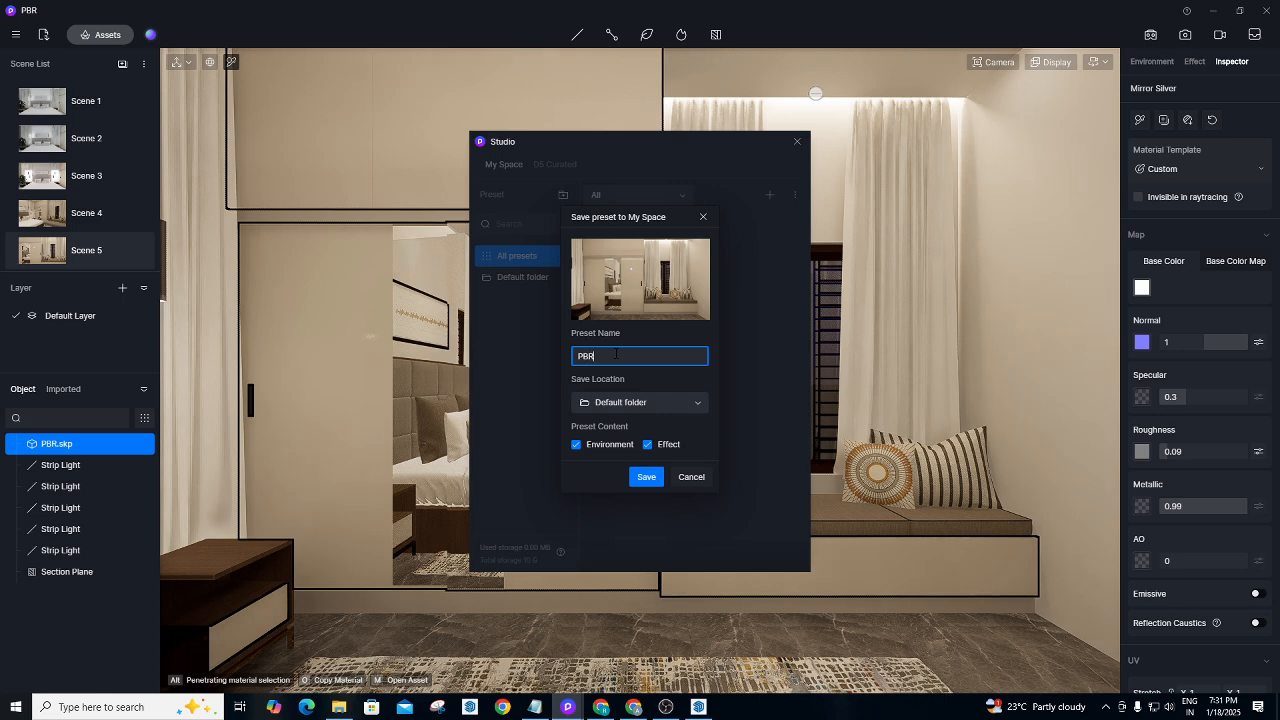
pyautogui.hotkey('ctrl', 'a')
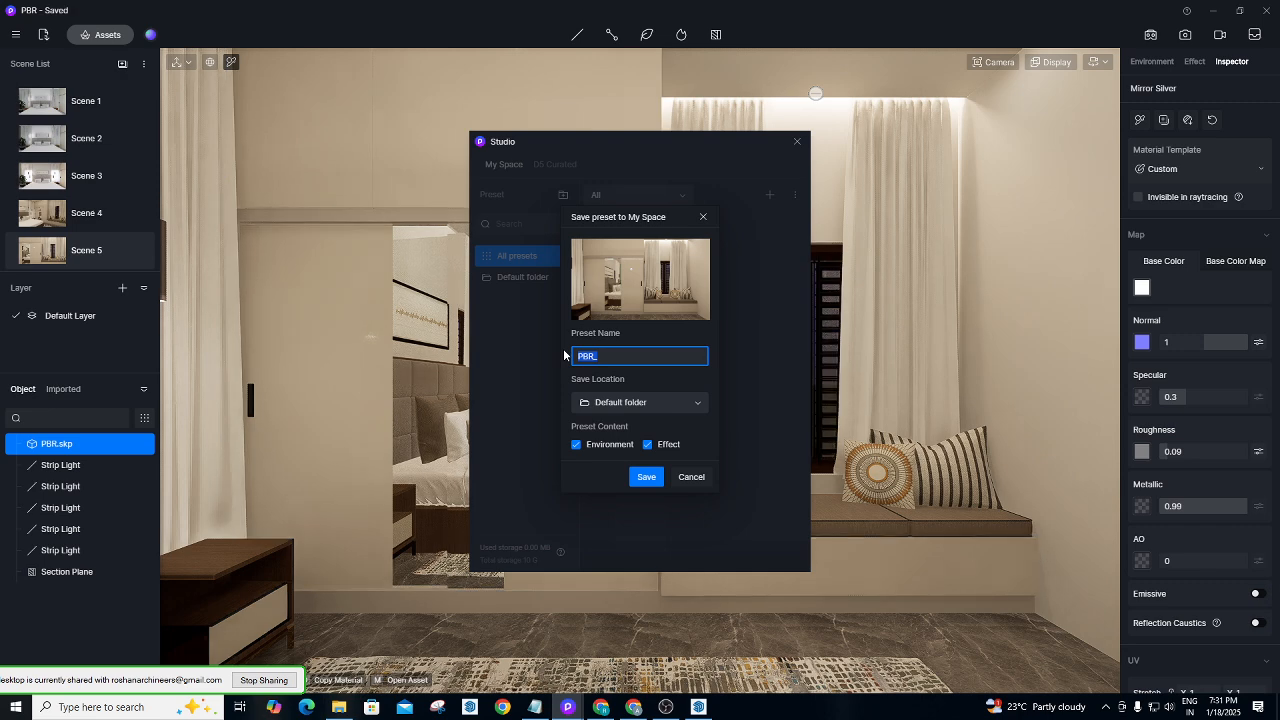
pyautogui.write('bEDROOM')
pyautogui.press('BackSpace')
pyautogui.press('BackSpace')
pyautogui.press('BackSpace')
pyautogui.press('BackSpace')
pyautogui.press('BackSpace')
pyautogui.press('BackSpace')
pyautogui.press('BackSpace')
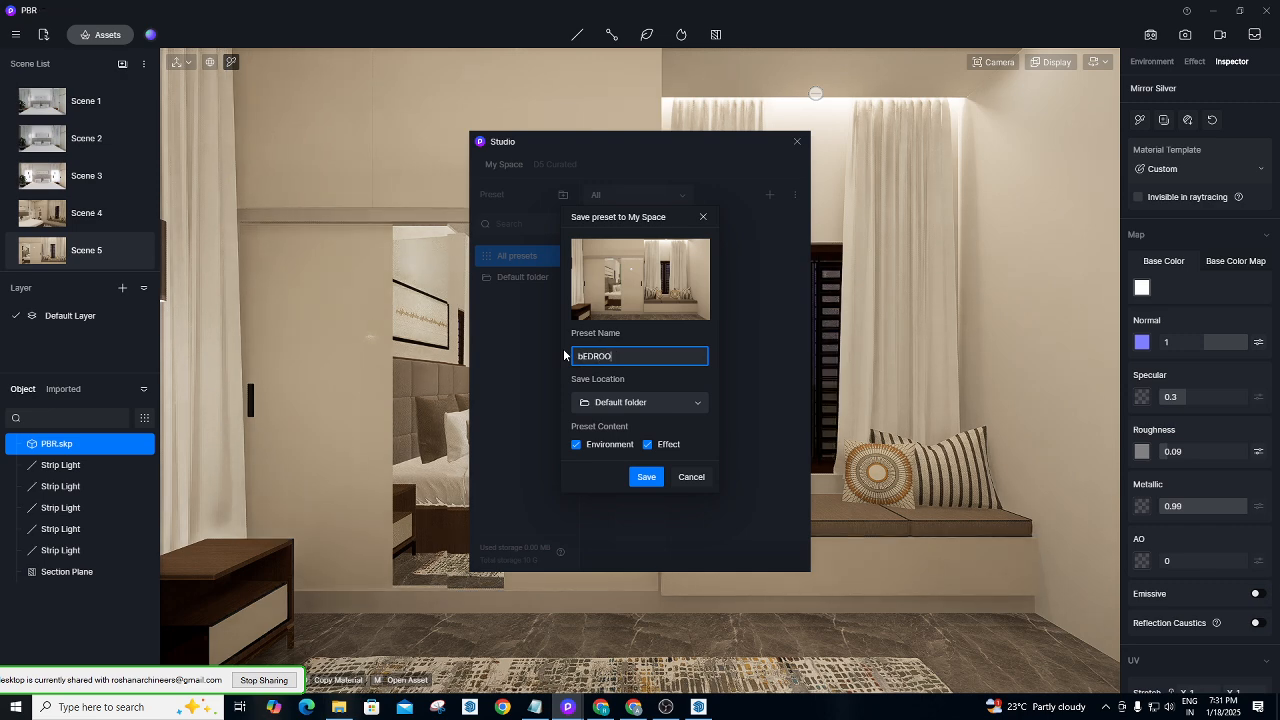
pyautogui.write('Bed')
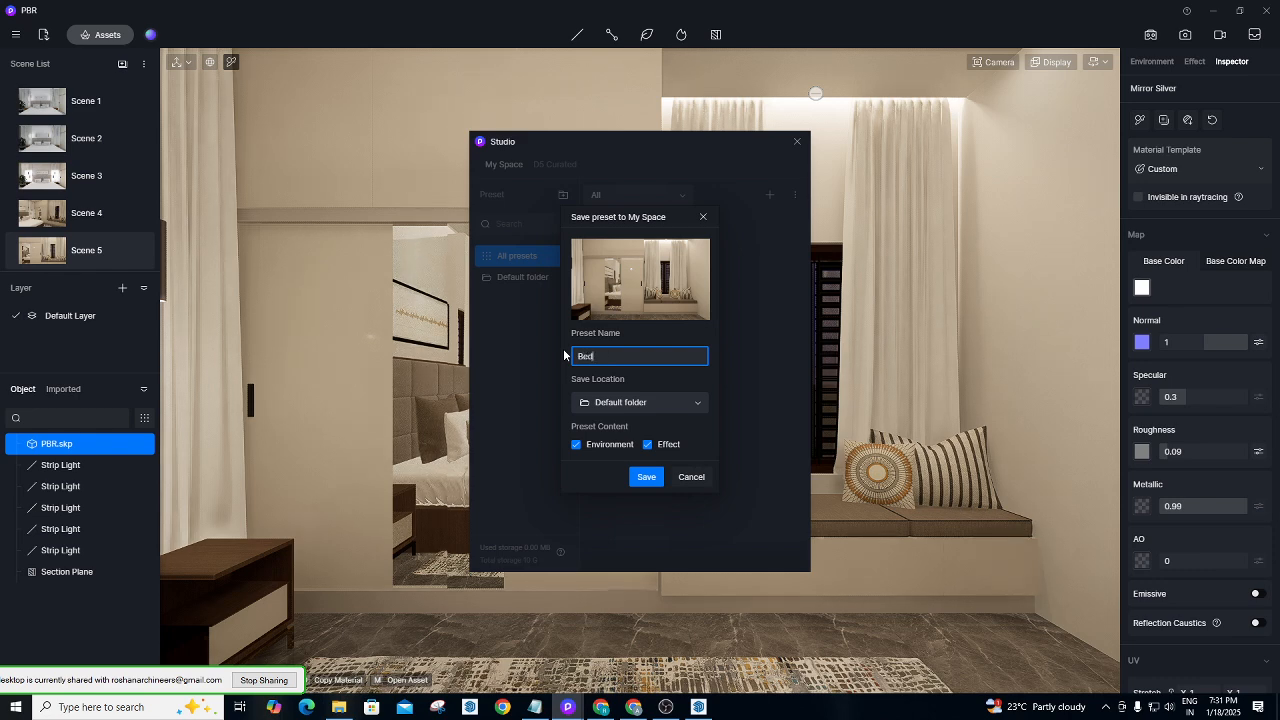
pyautogui.write('room- Warm - Night')
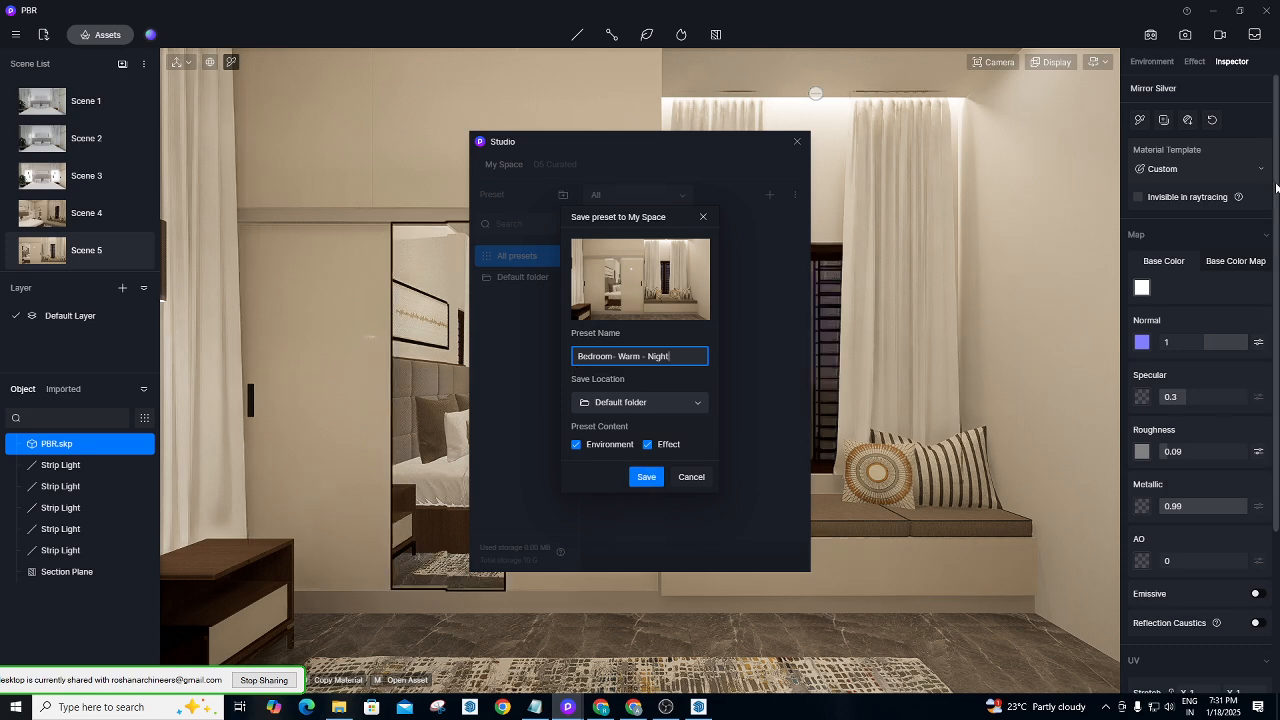
pyautogui.moveTo(676, 356); pyautogui.dragTo(557, 323)
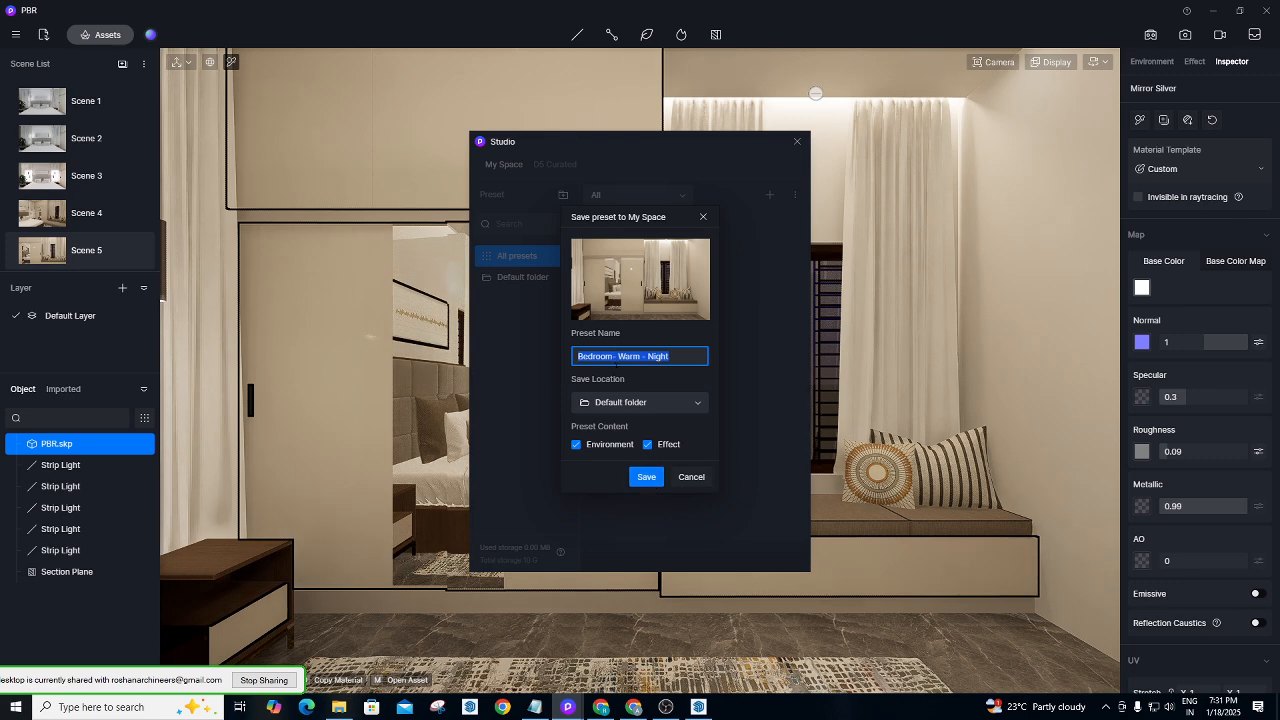
pyautogui.click(651, 478)
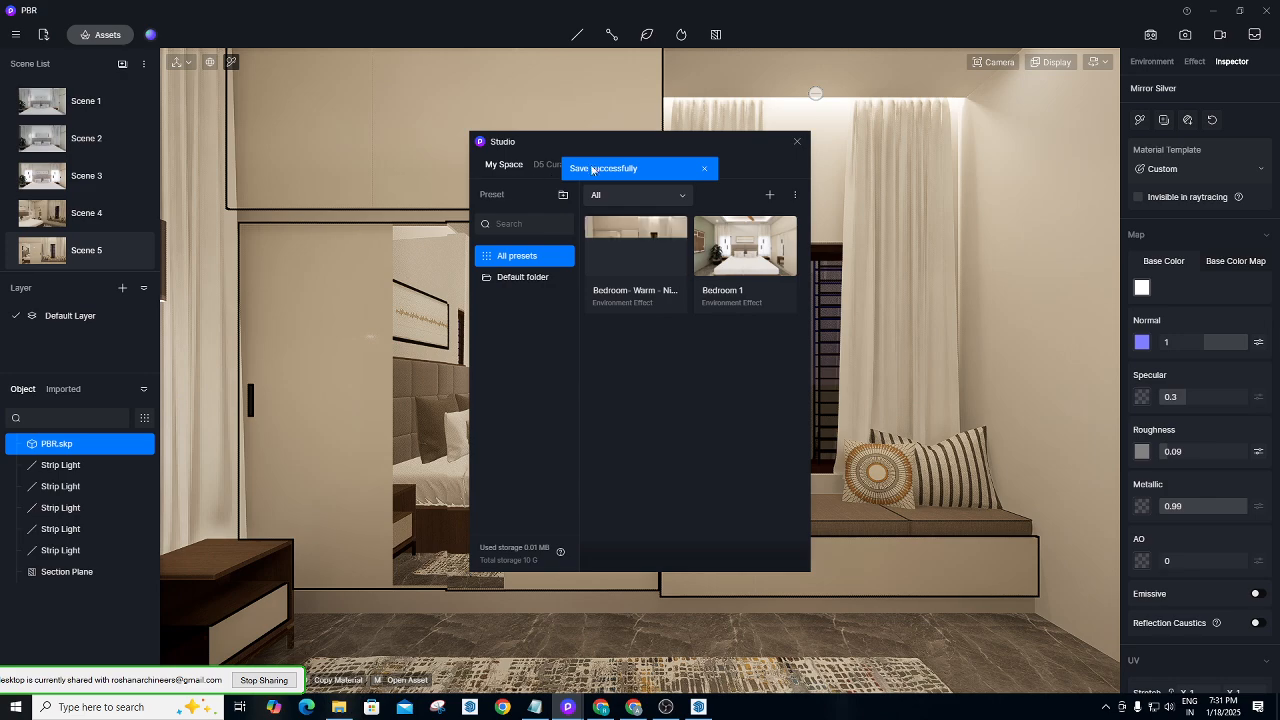
# Show the D5 Curated presets, move the Studio window off the mirror and examine the wardrobe mirror's reflection from several viewpoints.
pyautogui.click(550, 164)
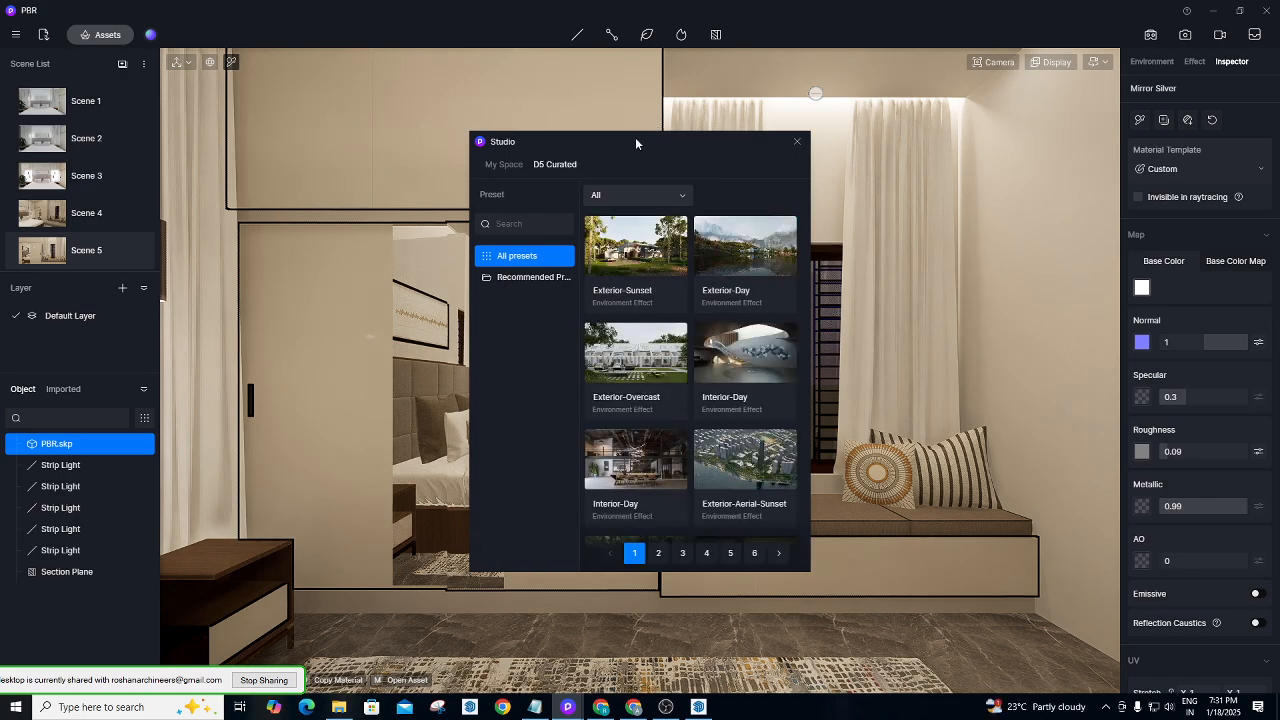
pyautogui.moveTo(635, 137); pyautogui.dragTo(861, 197)
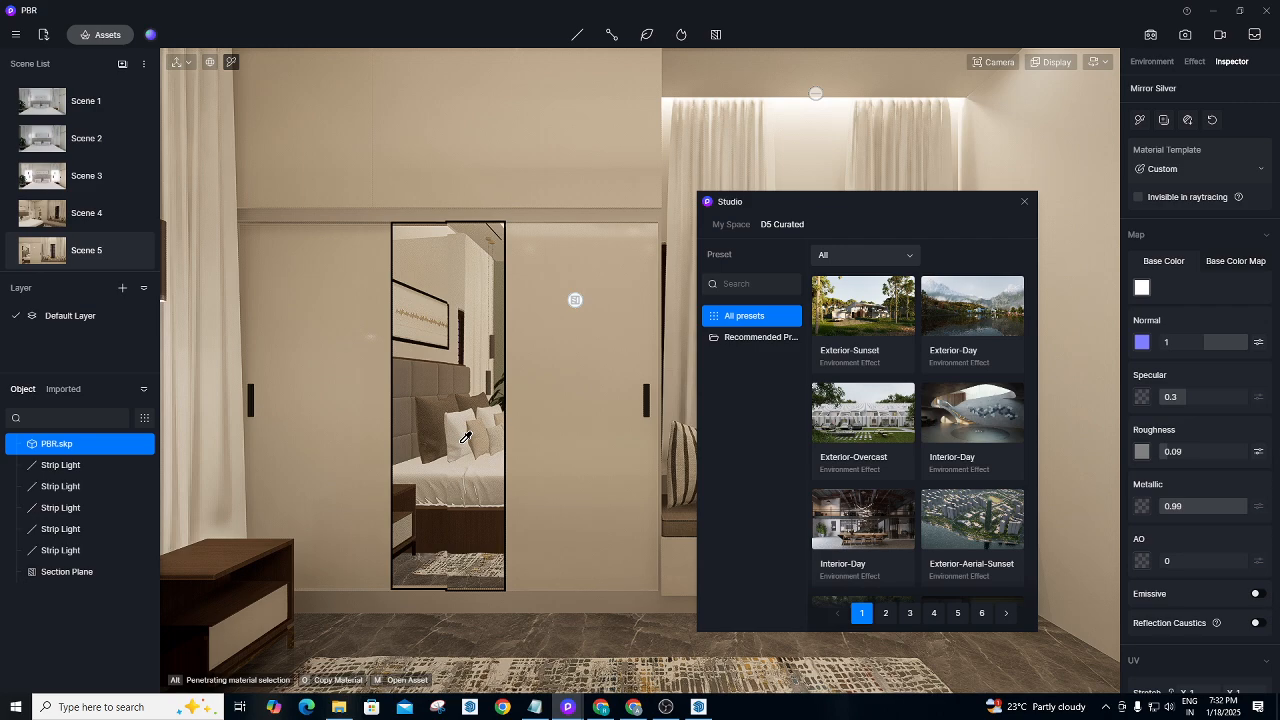
pyautogui.moveTo(460, 443); pyautogui.dragTo(449, 537, button='right')
pyautogui.press('w')
pyautogui.press('a')
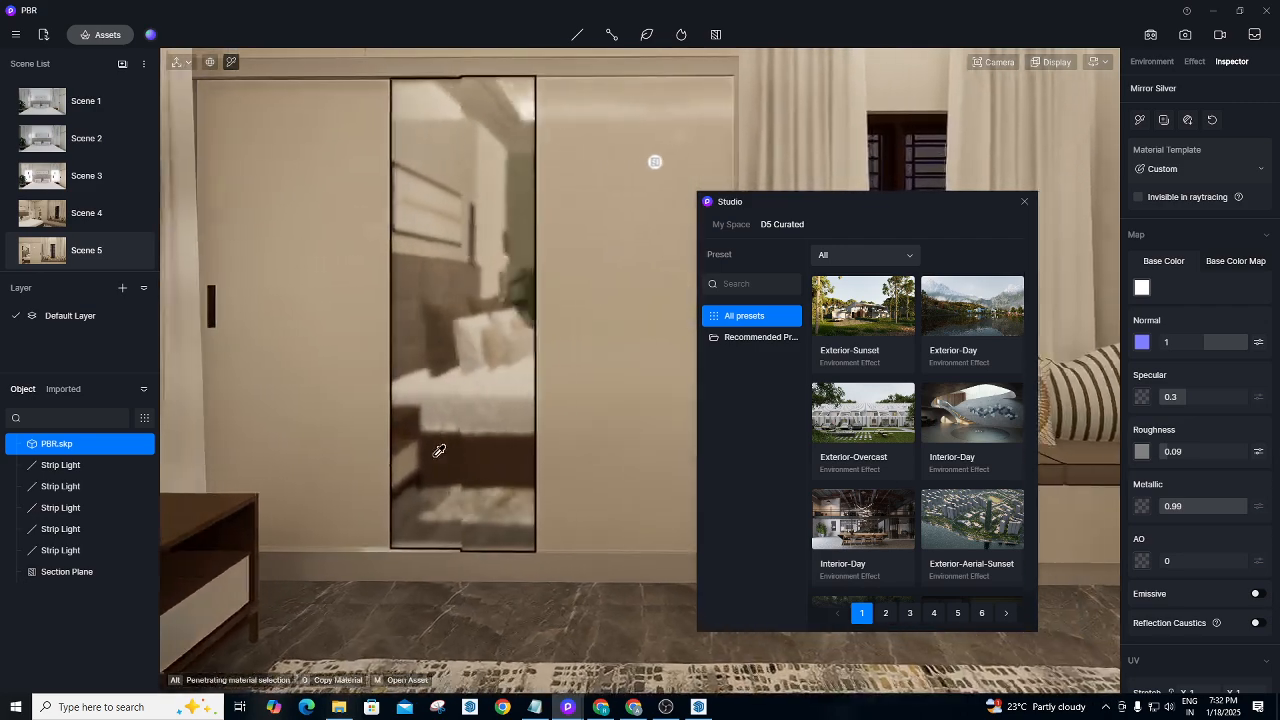
pyautogui.press('a')
pyautogui.press('s')
pyautogui.press('w')
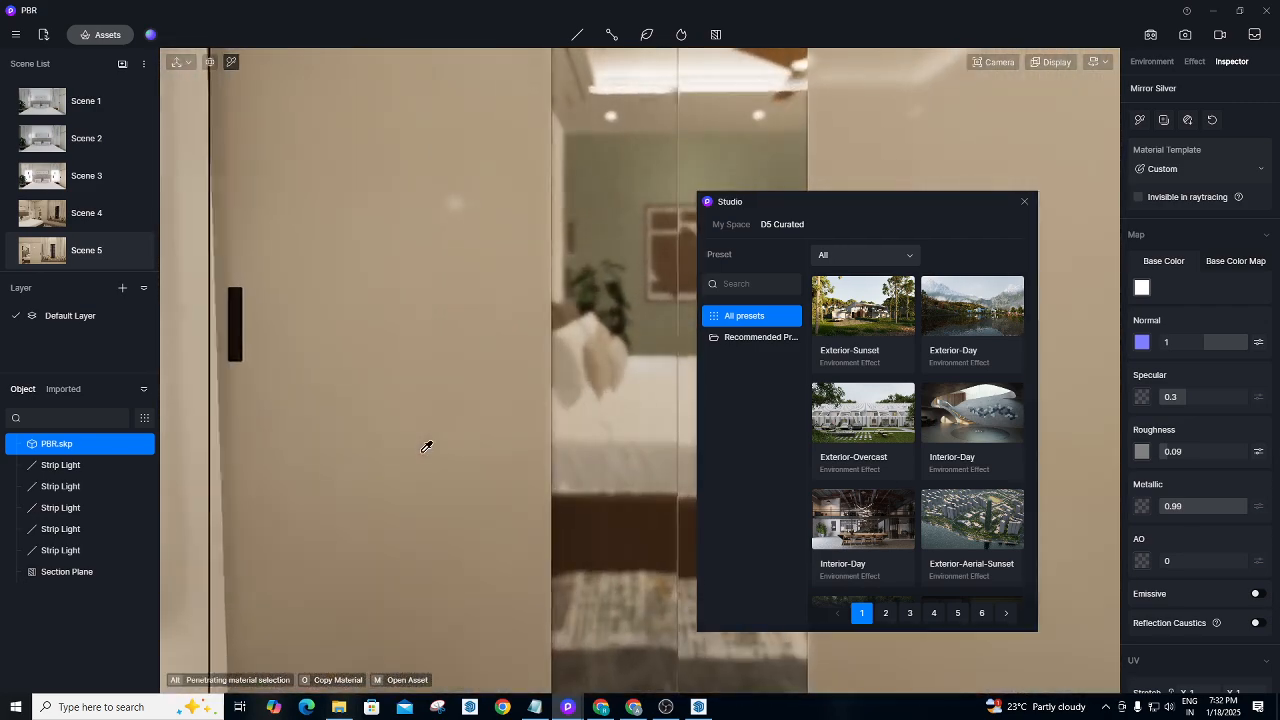
pyautogui.moveTo(543, 455); pyautogui.dragTo(568, 553, button='right')
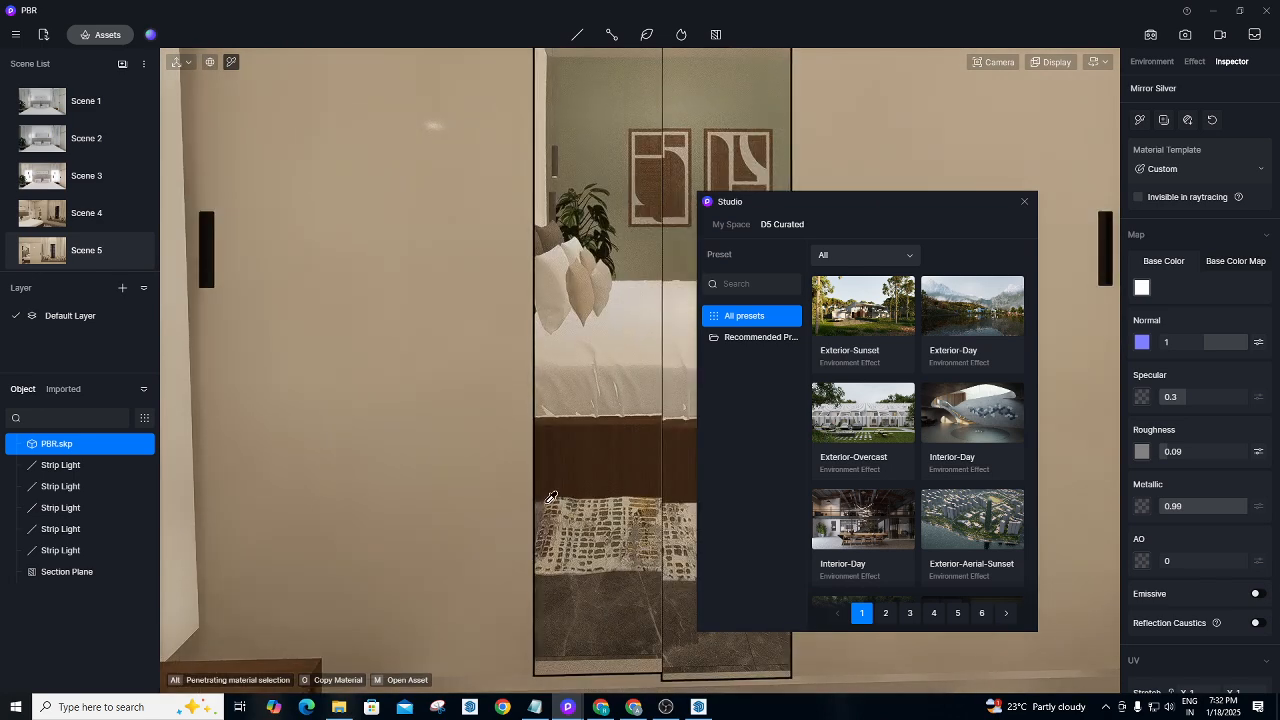
pyautogui.press('q')
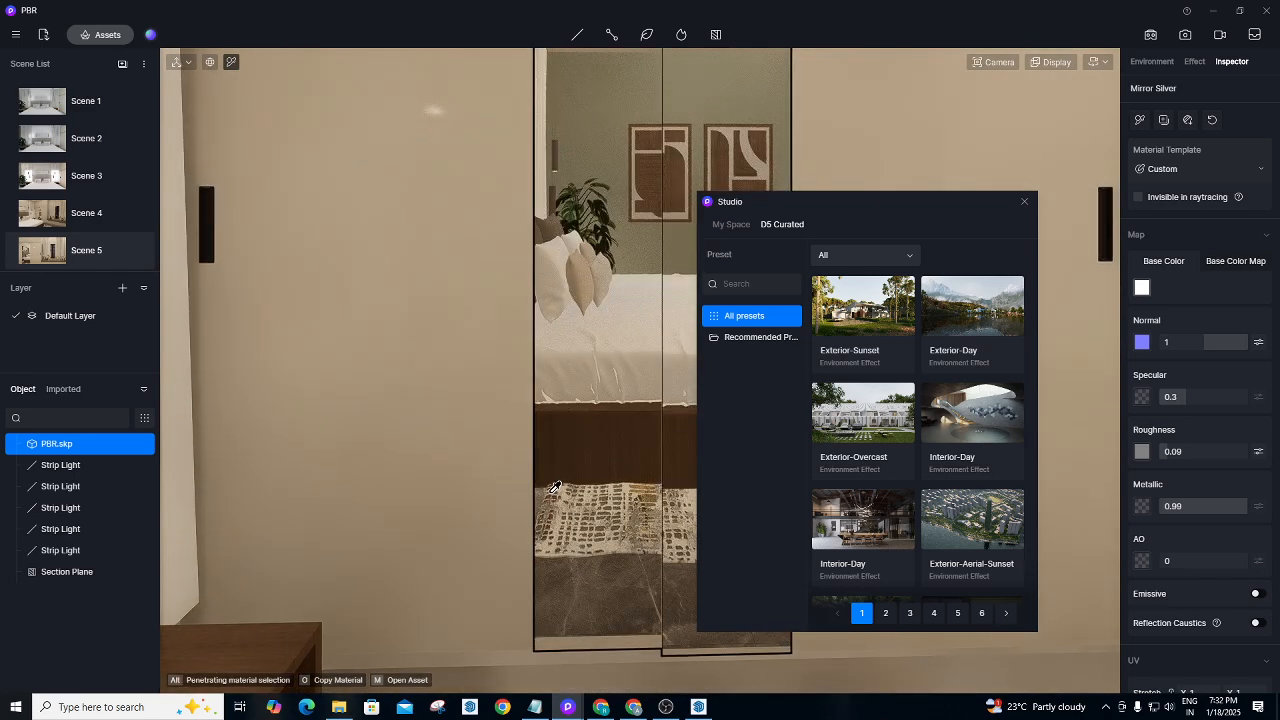
pyautogui.press('d')
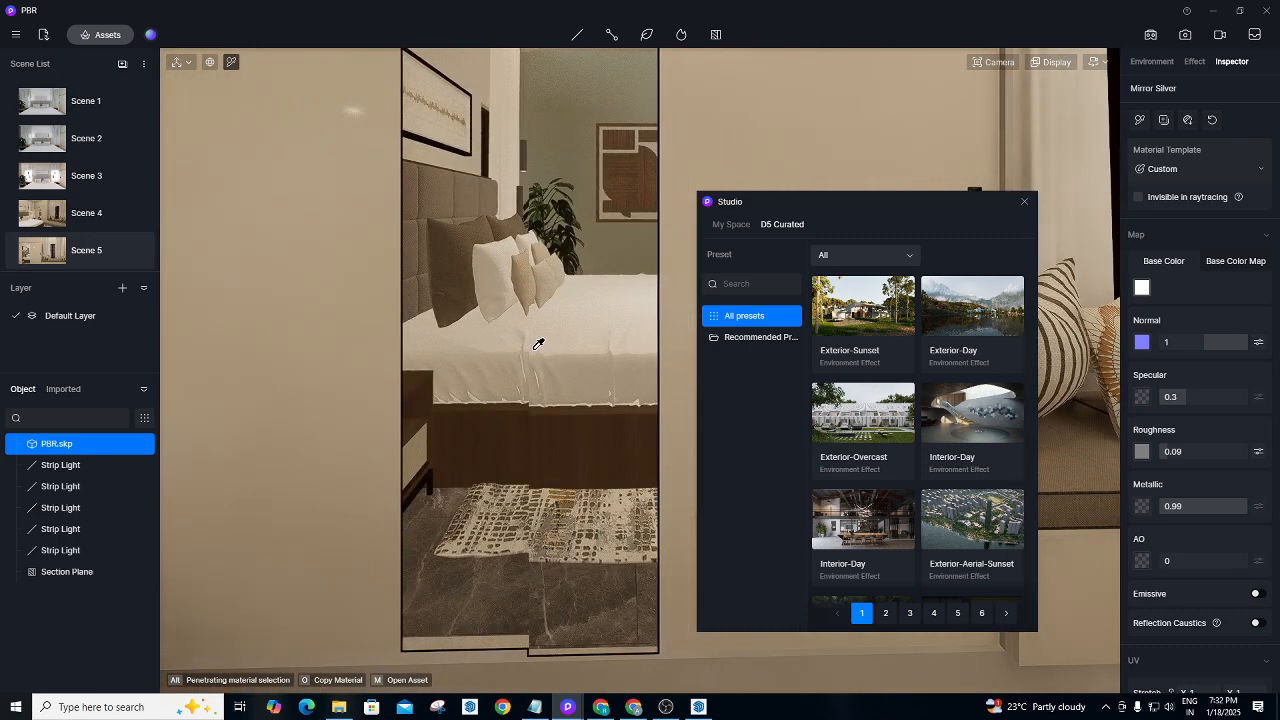
pyautogui.press('s')
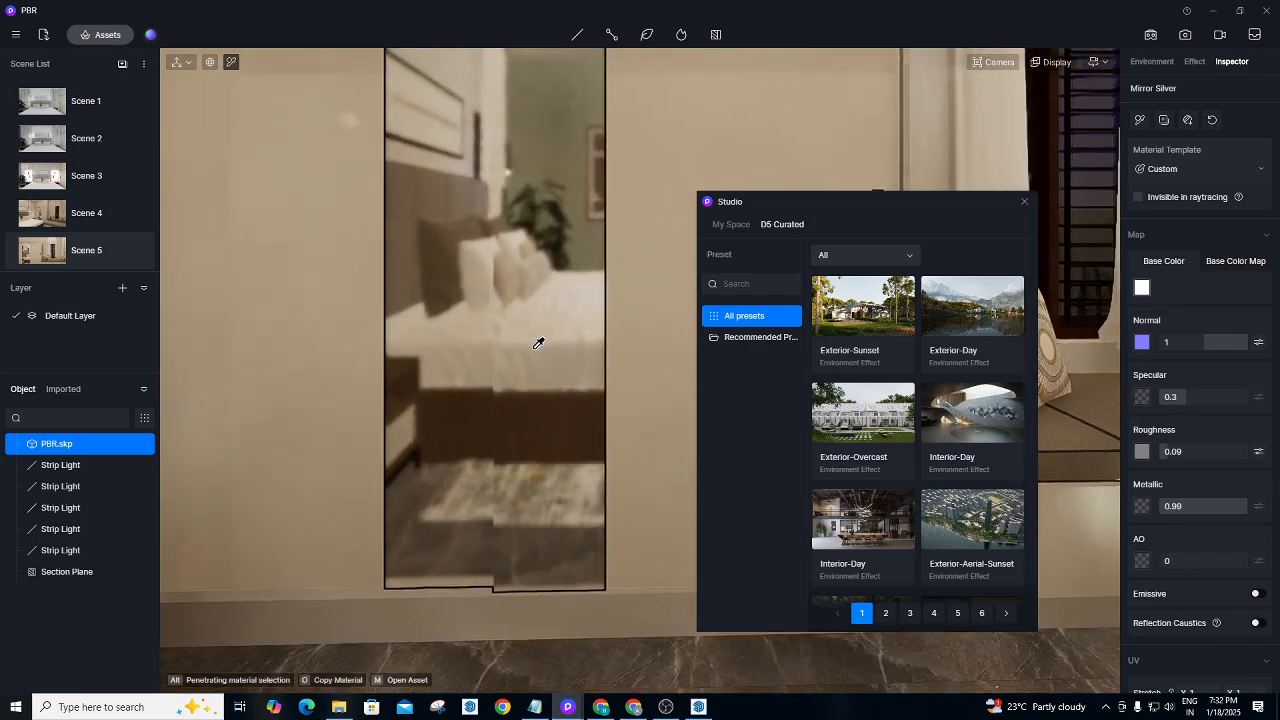
pyautogui.press('d')
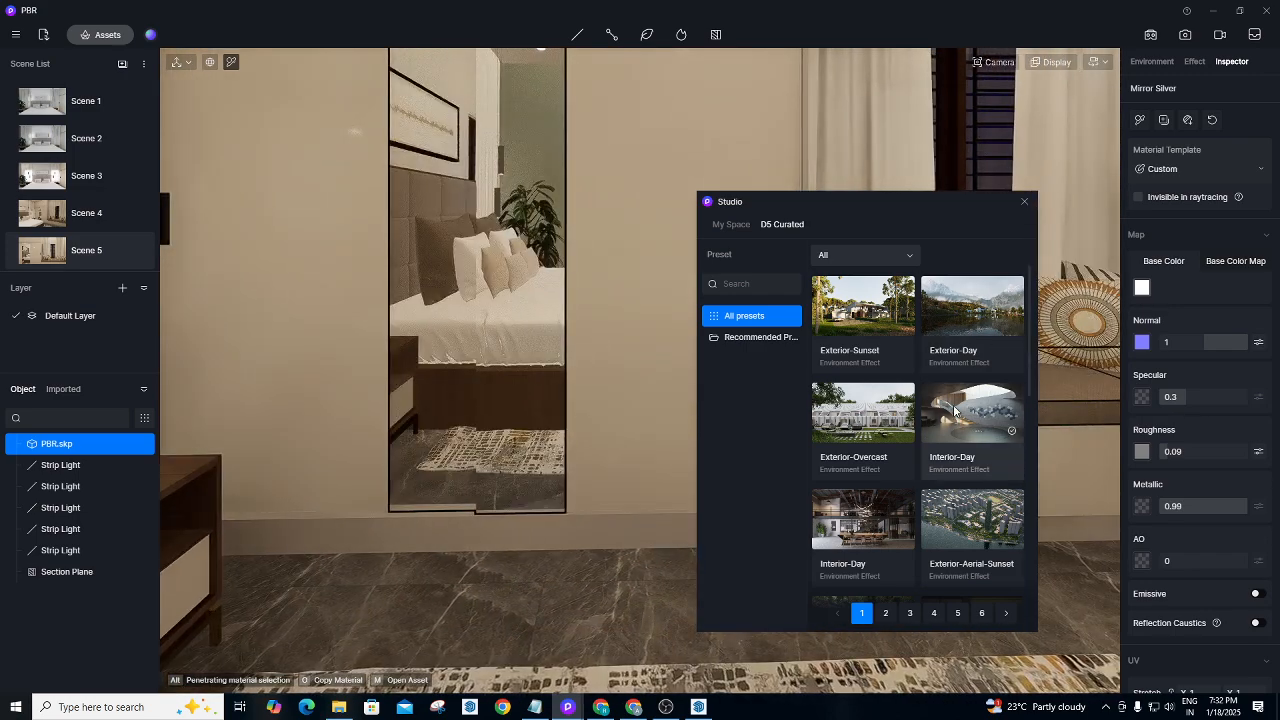
# Apply the curated Interior-Day preset with the curved white interior thumbnail to the scene and close Studio.
pyautogui.click(950, 408)
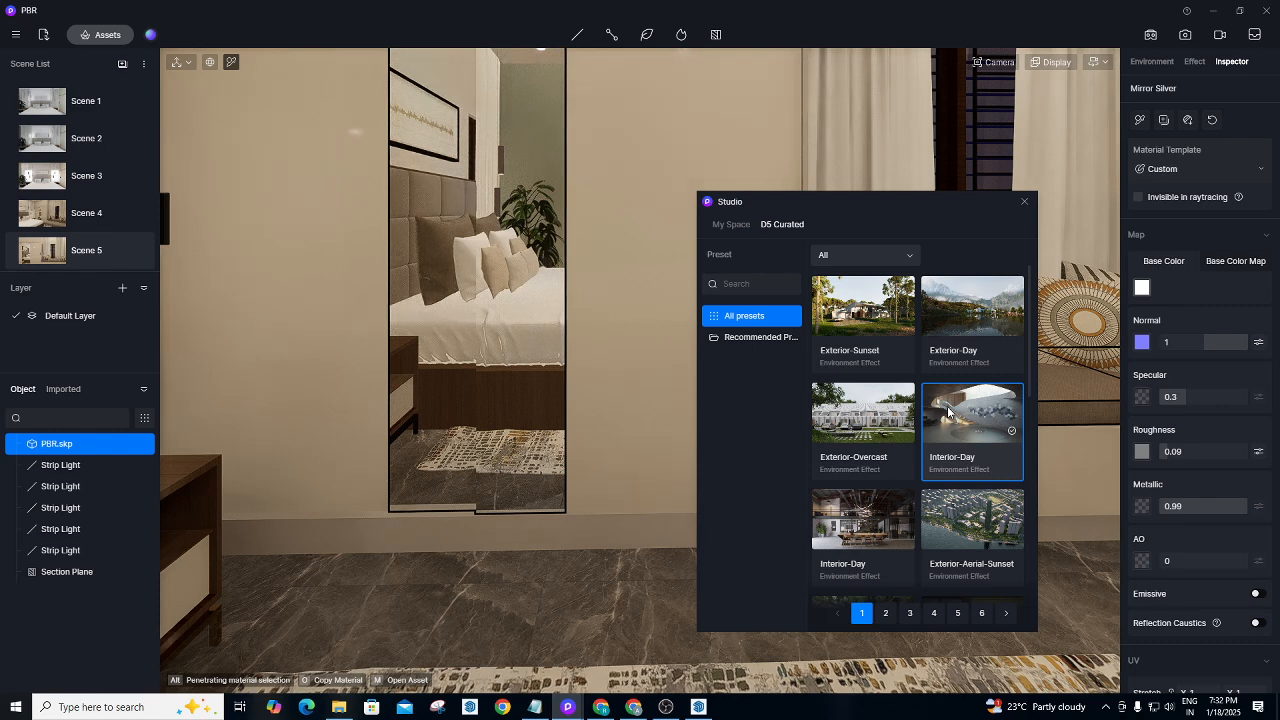
pyautogui.click(948, 408)
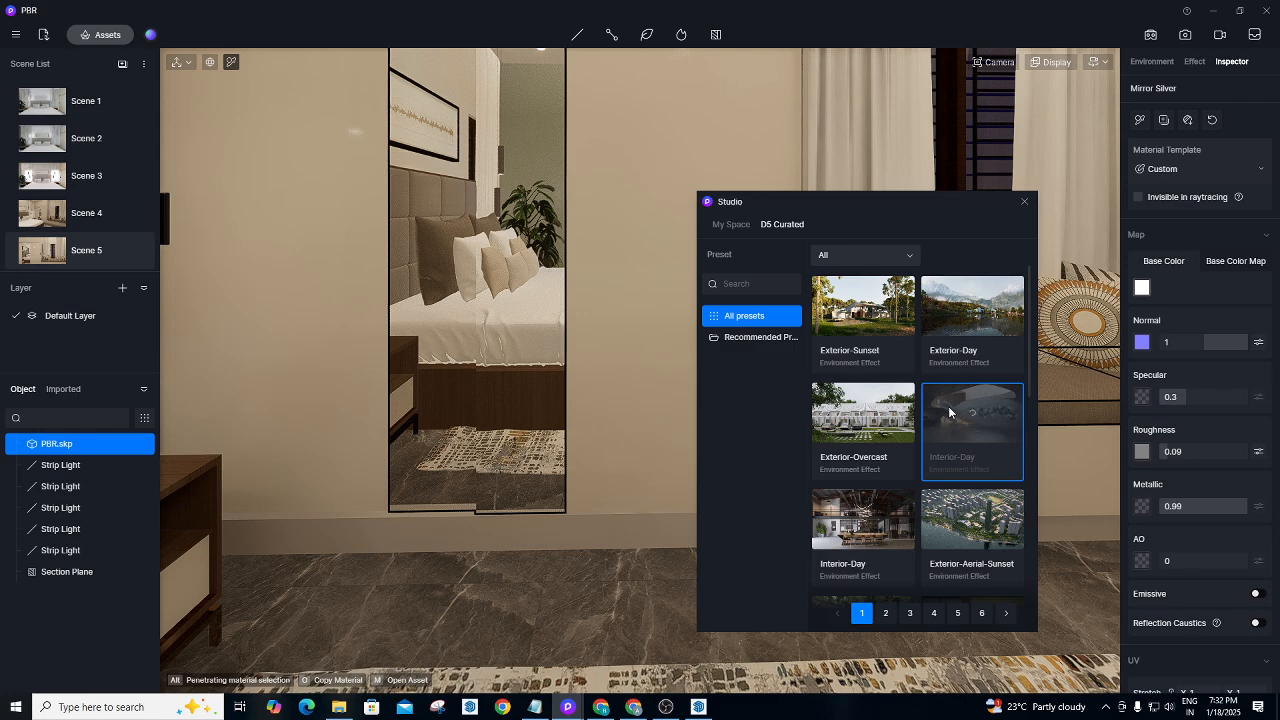
pyautogui.scroll(-3, 569, 409)
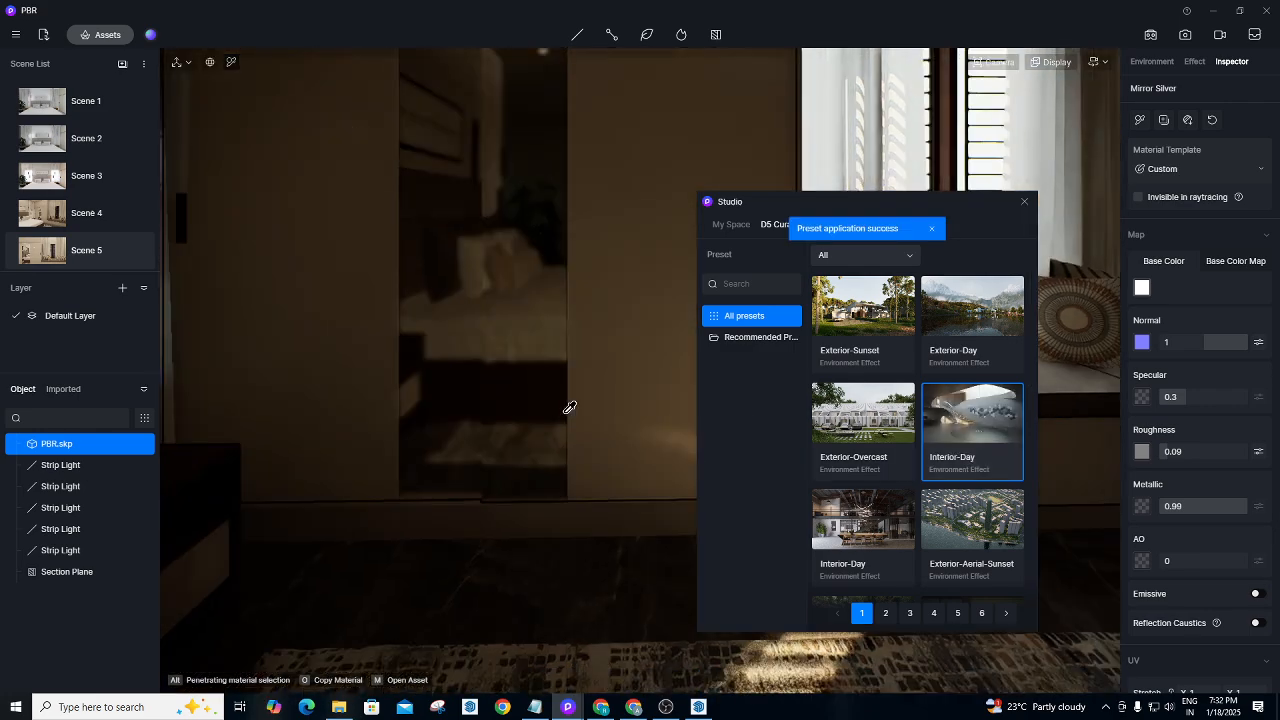
pyautogui.scroll(-3, 443, 432)
pyautogui.press('d')
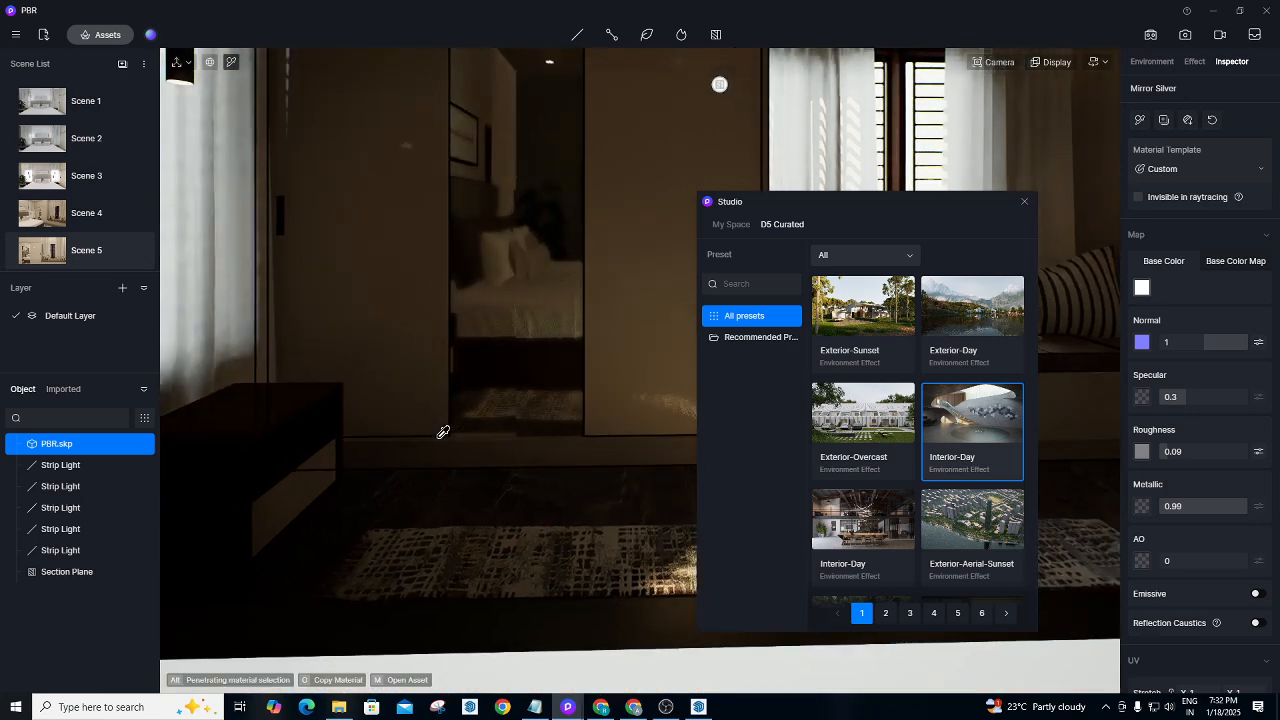
pyautogui.click(1025, 204)
# Frame the wardrobe and window seat straight on and raise the post-processing exposure to 0.35.
pyautogui.scroll(-3, 620, 470)
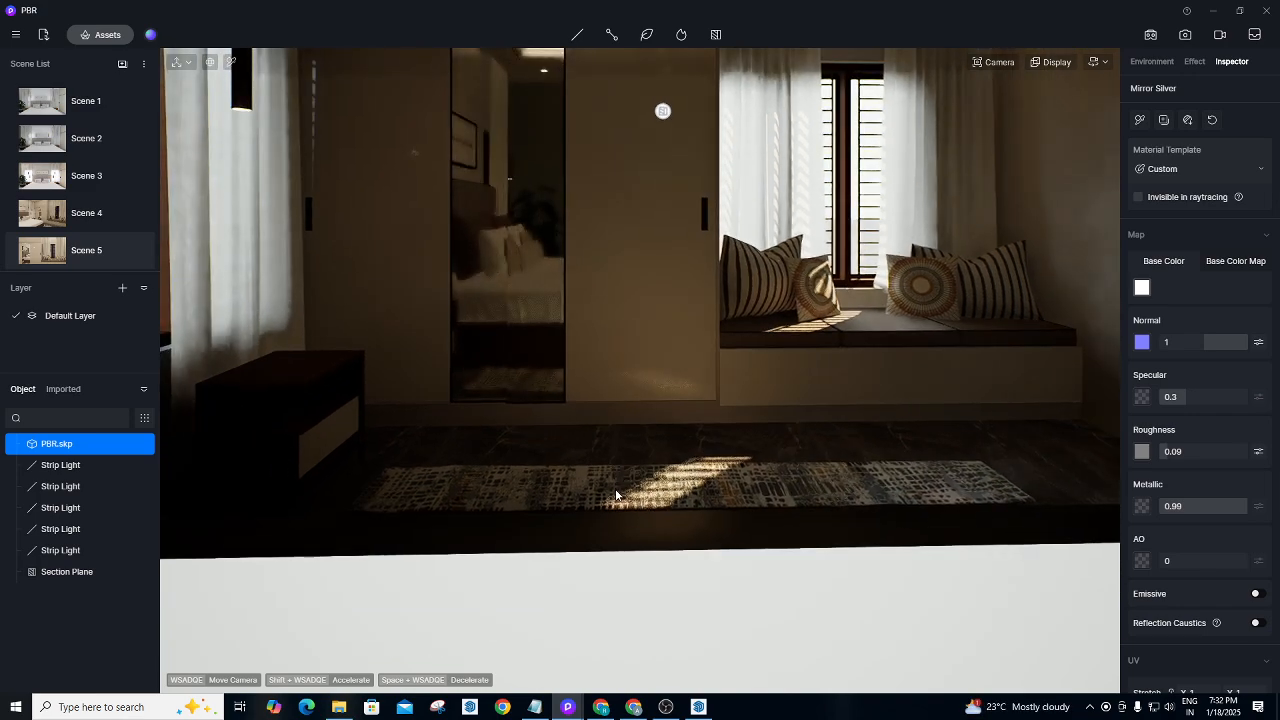
pyautogui.moveTo(600, 557); pyautogui.dragTo(655, 531, button='right')
pyautogui.scroll(-5, 590, 254)
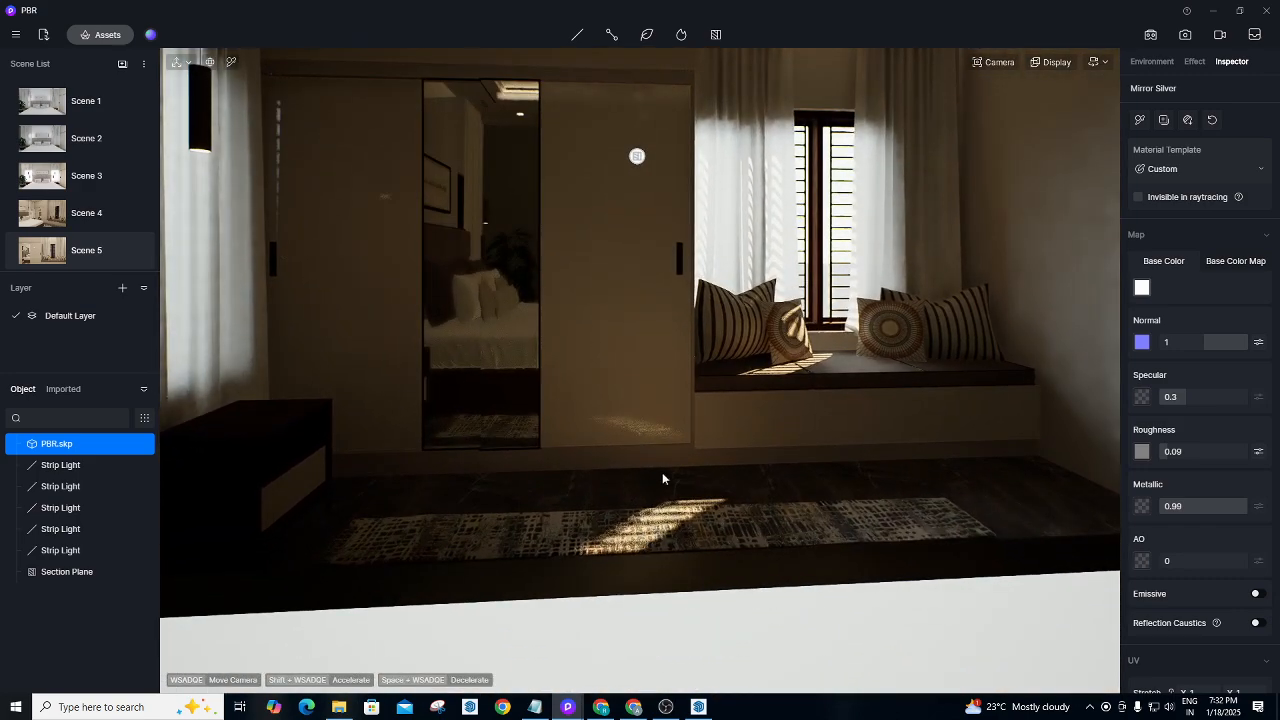
pyautogui.moveTo(662, 477); pyautogui.dragTo(546, 371, button='right')
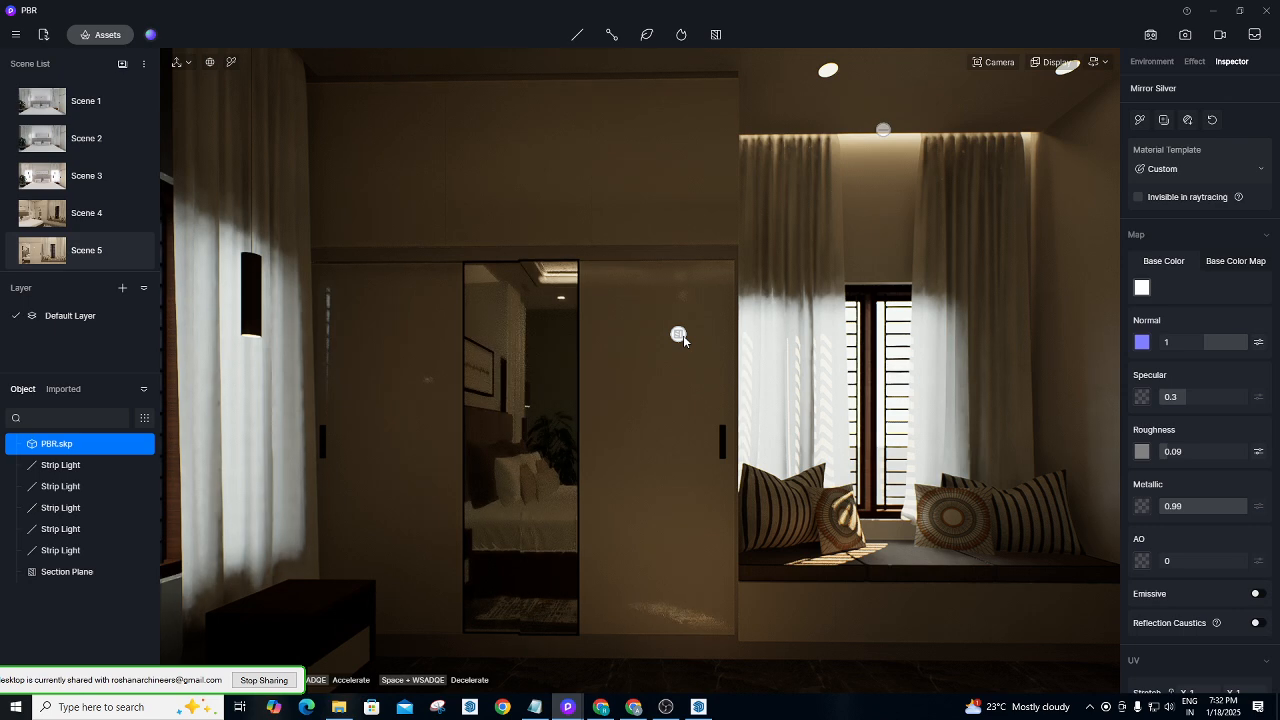
pyautogui.moveTo(690, 333); pyautogui.dragTo(690, 340, button='right')
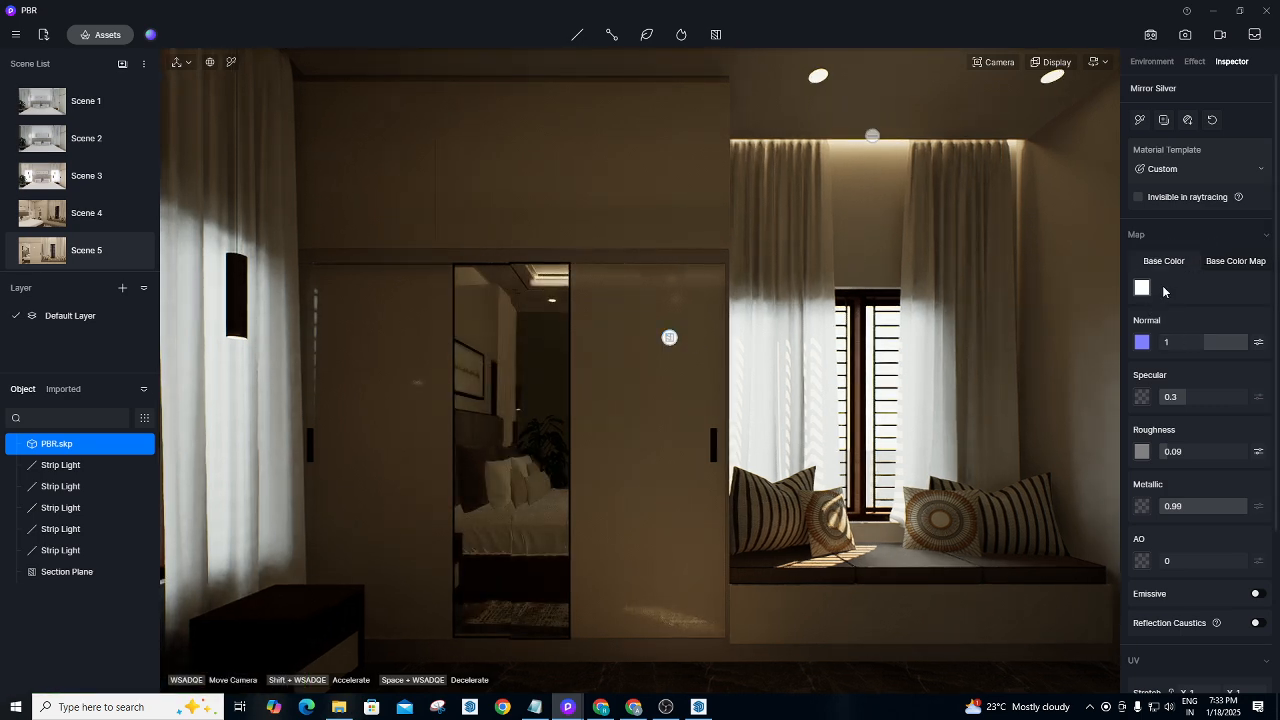
pyautogui.click(1195, 61)
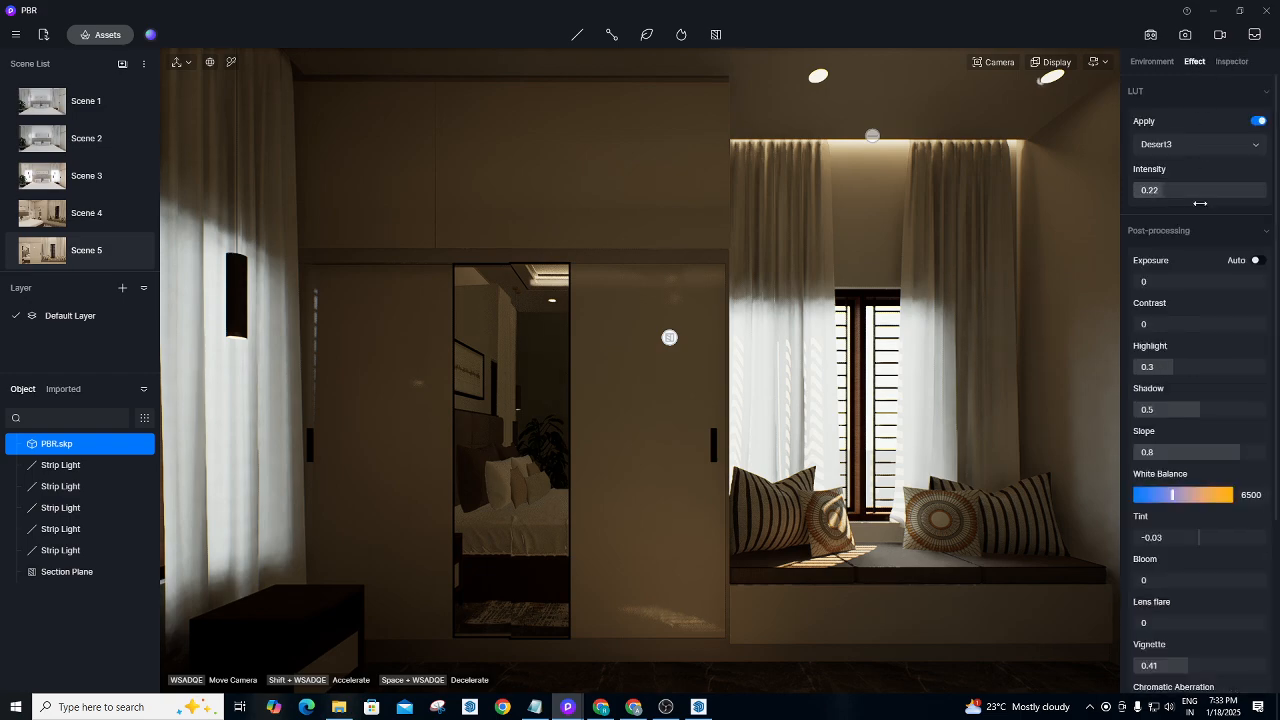
pyautogui.moveTo(1199, 281); pyautogui.dragTo(1223, 272)
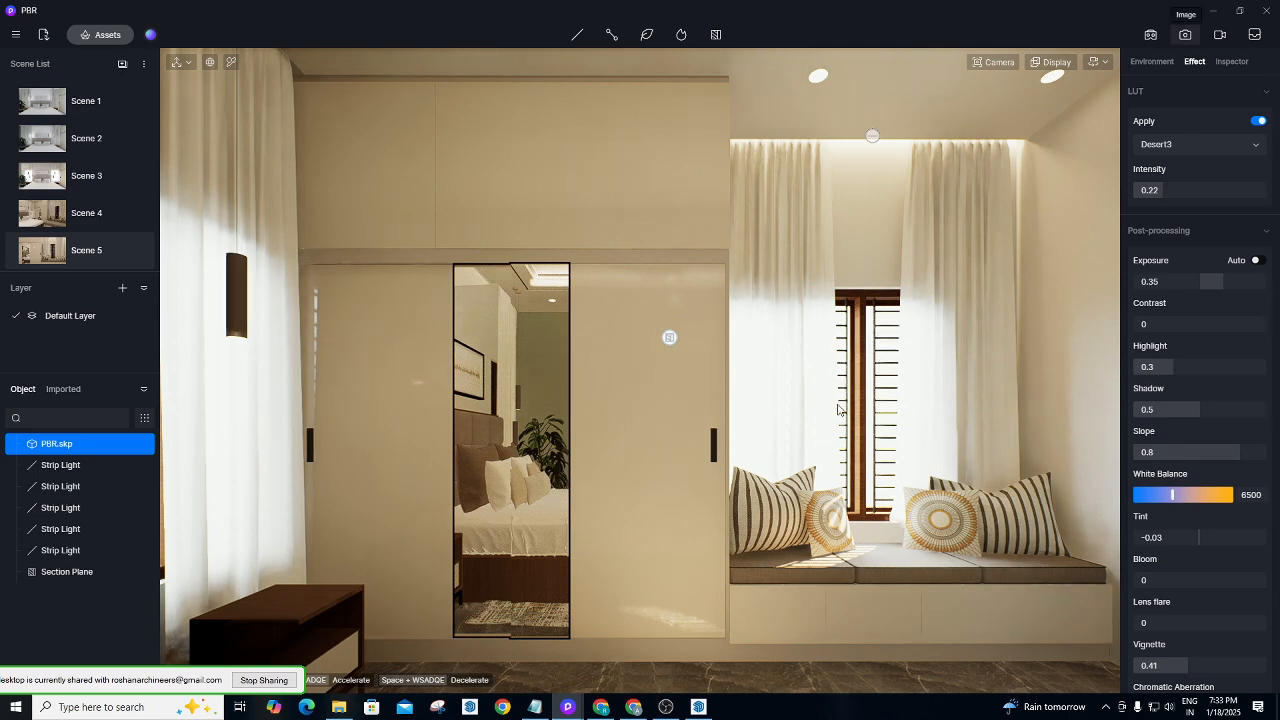
# Switch to the Chrome browser and search Google Images for "carafina wardrobe" in the open colight search tab.
pyautogui.moveTo(600, 706)
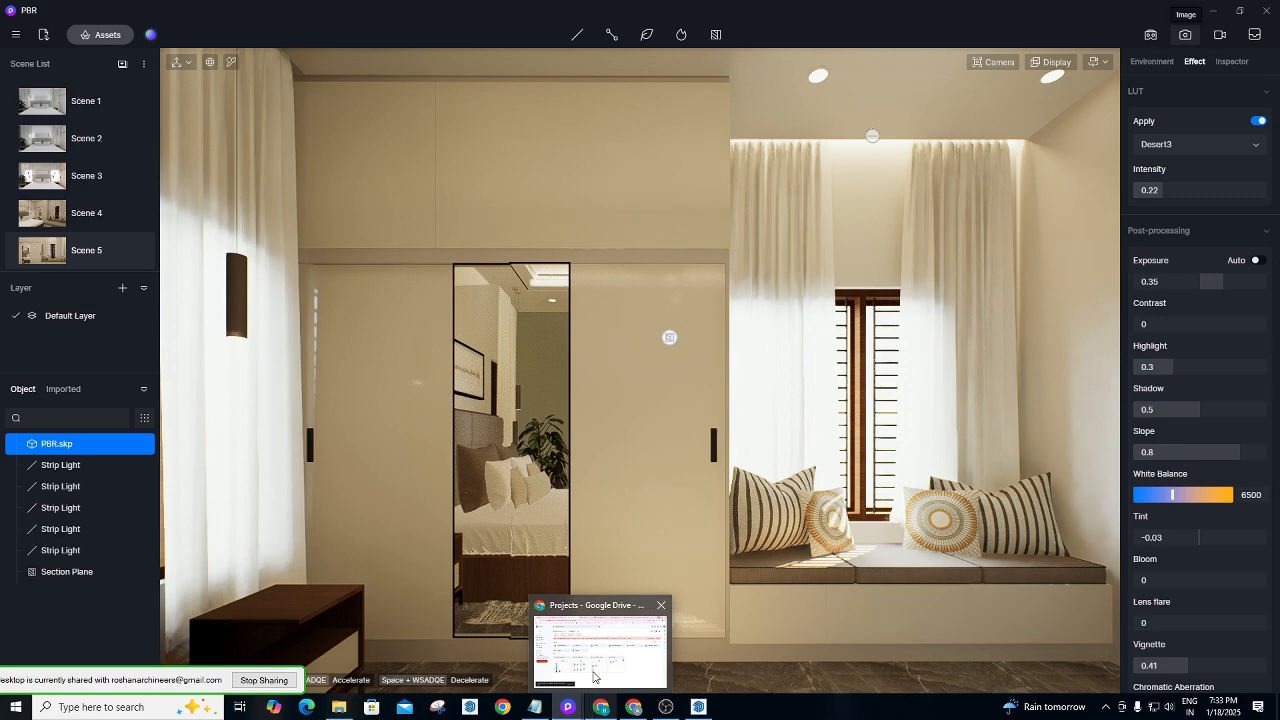
pyautogui.click(593, 677)
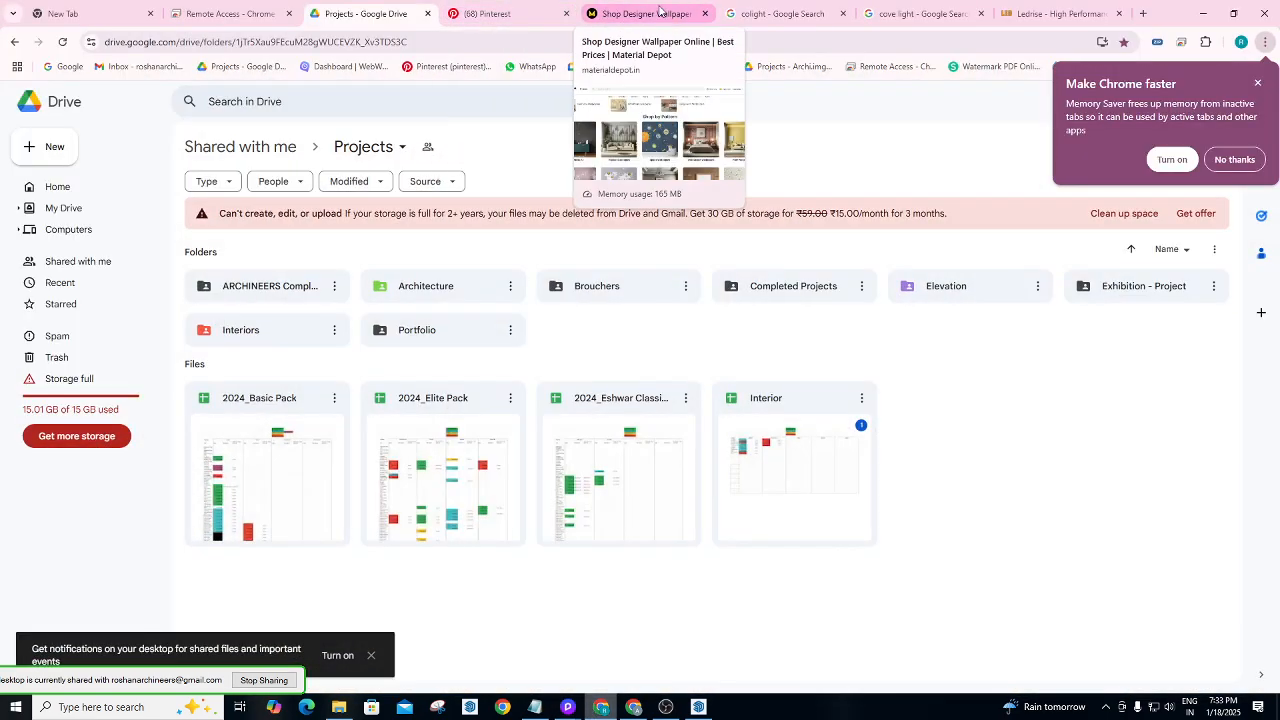
pyautogui.click(775, 13)
pyautogui.click(608, 113)
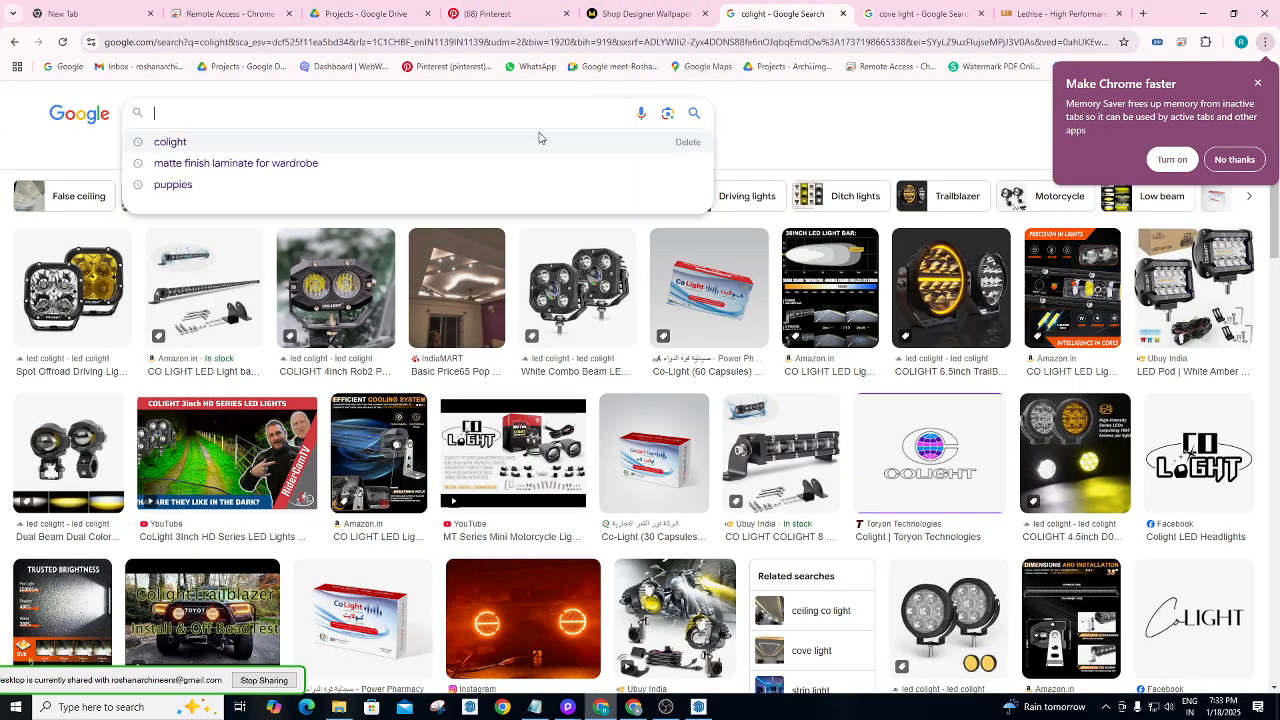
pyautogui.write('CARFINA WARDR')
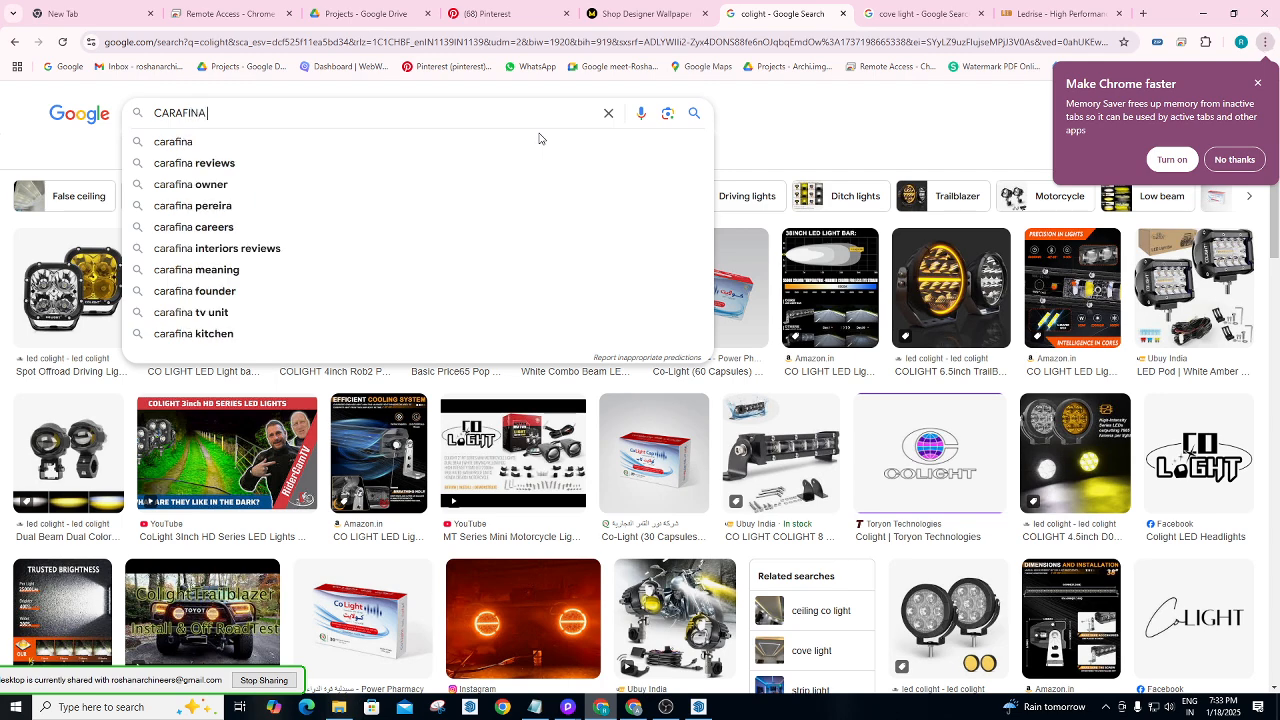
pyautogui.press('Down')
pyautogui.press('Return')
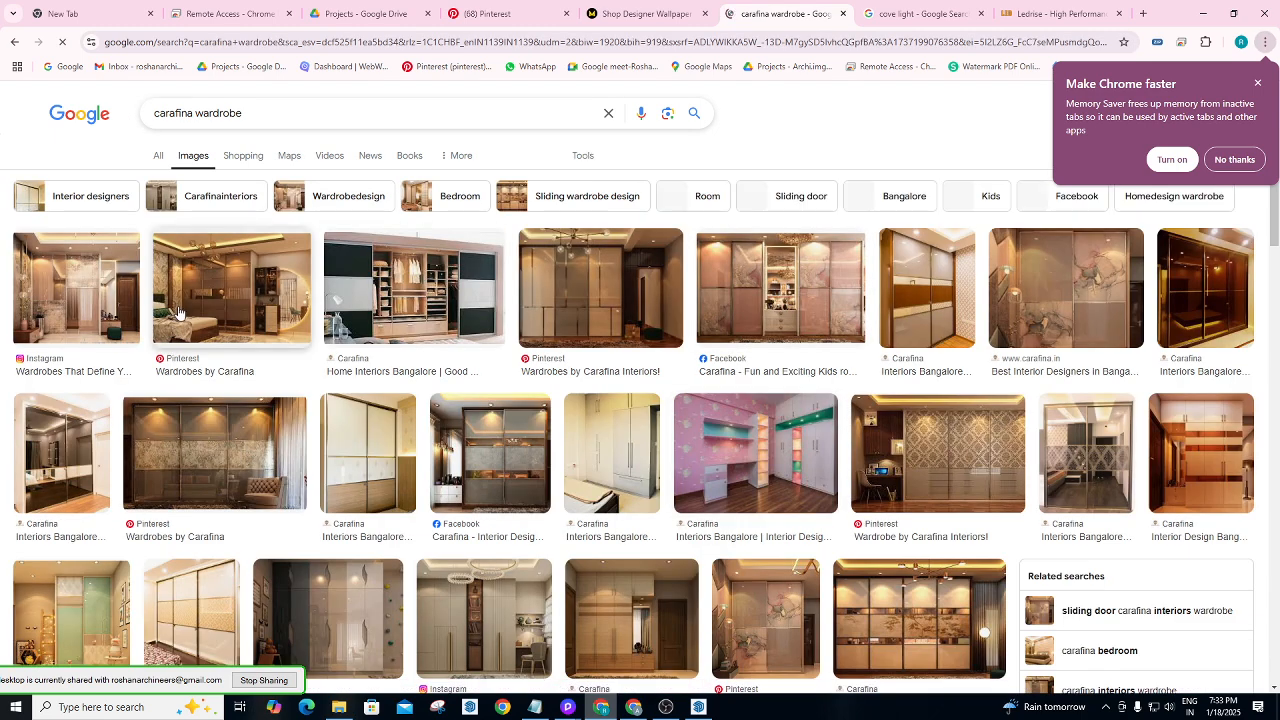
# Preview several Carafina wardrobe images, including the Prestige LakeSide and warm-lit three-panel sliding designs, and examine their mirror and glass reflections.
pyautogui.click(89, 316)
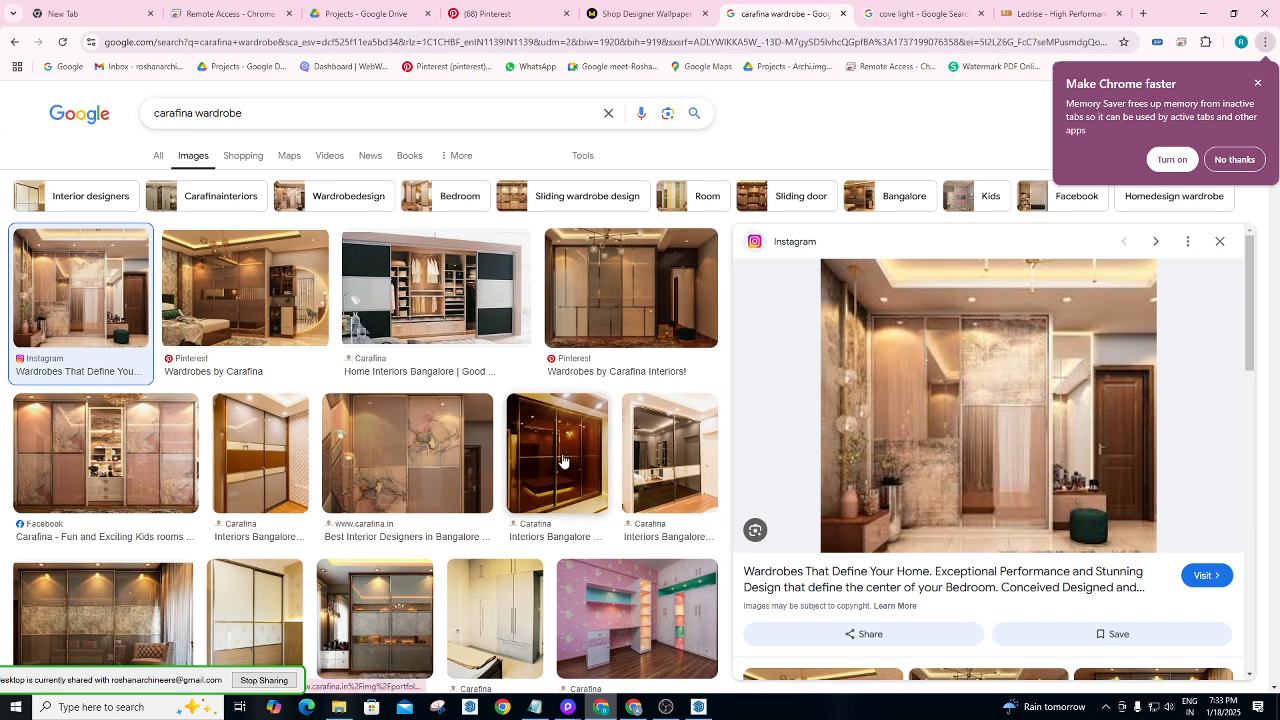
pyautogui.click(668, 455)
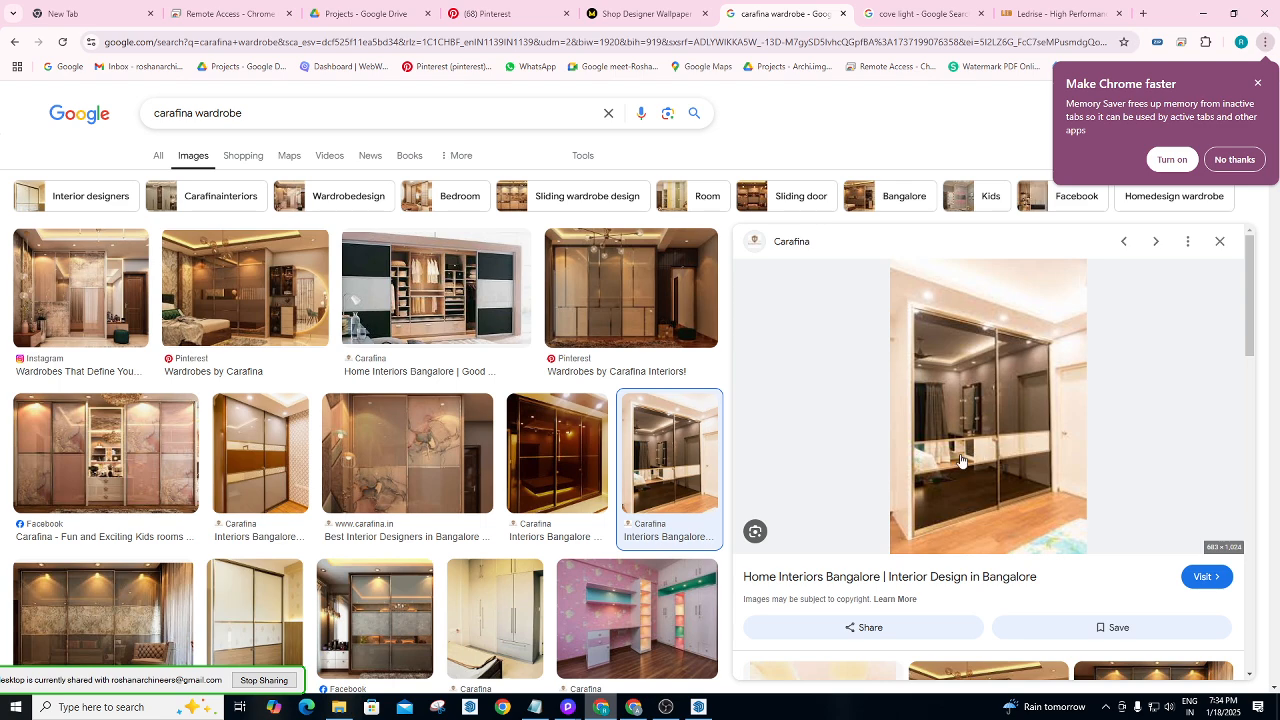
pyautogui.scroll(-7, 377, 552)
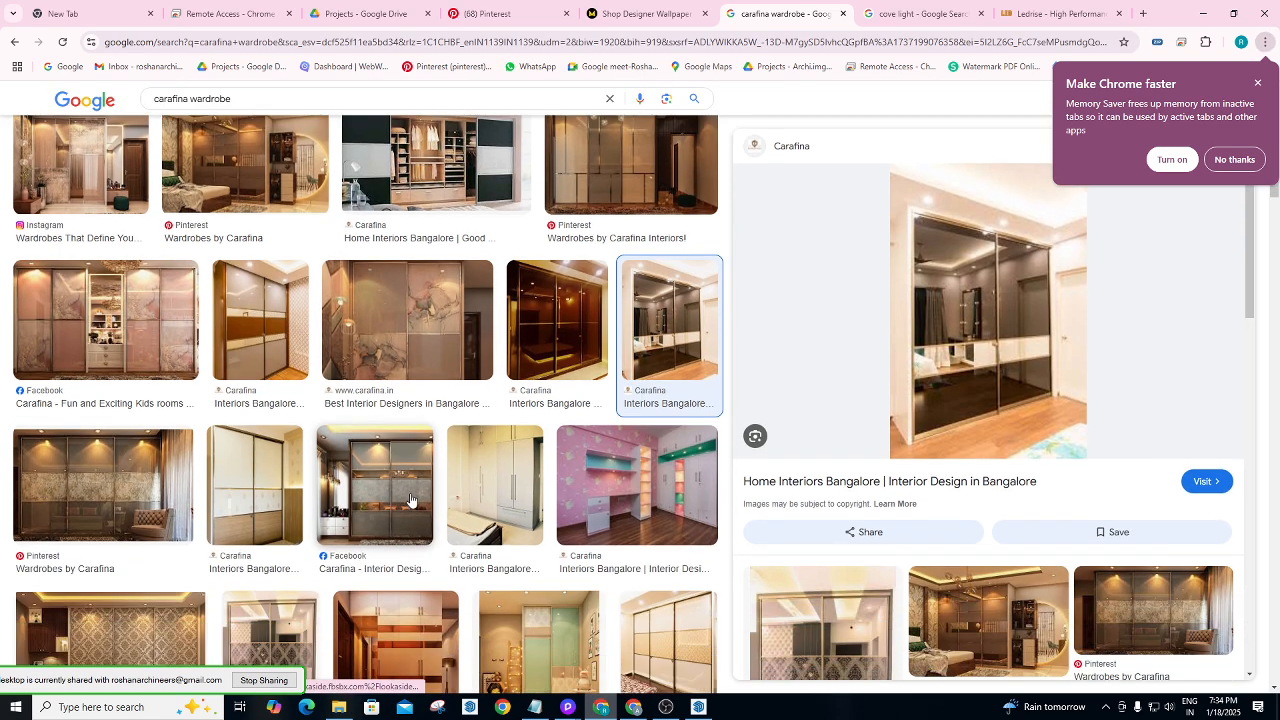
pyautogui.scroll(-1, 505, 418)
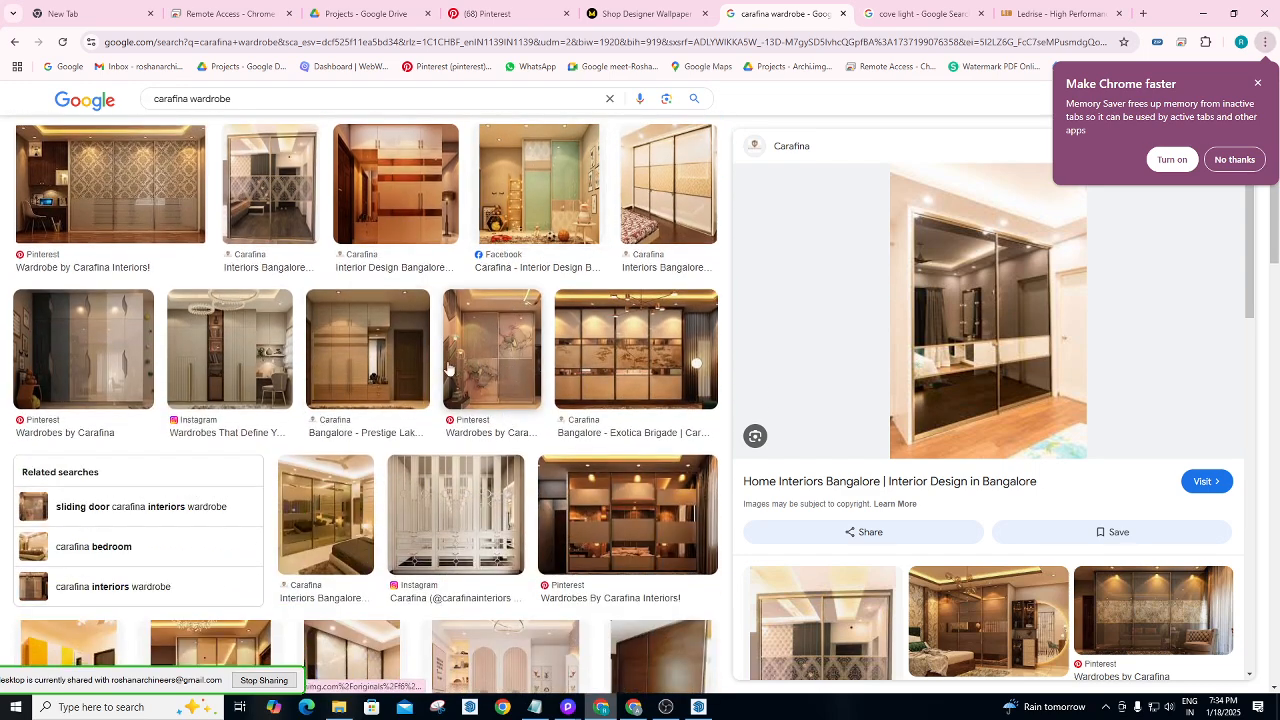
pyautogui.click(404, 363)
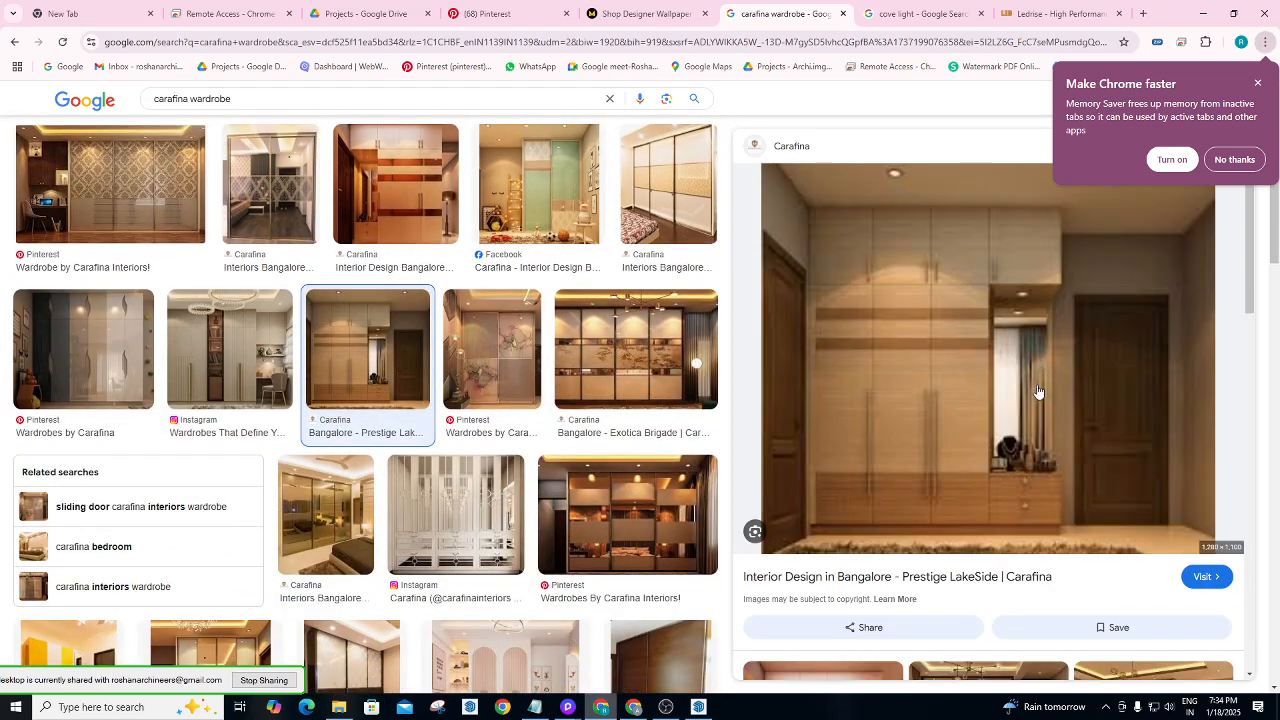
pyautogui.click(638, 524)
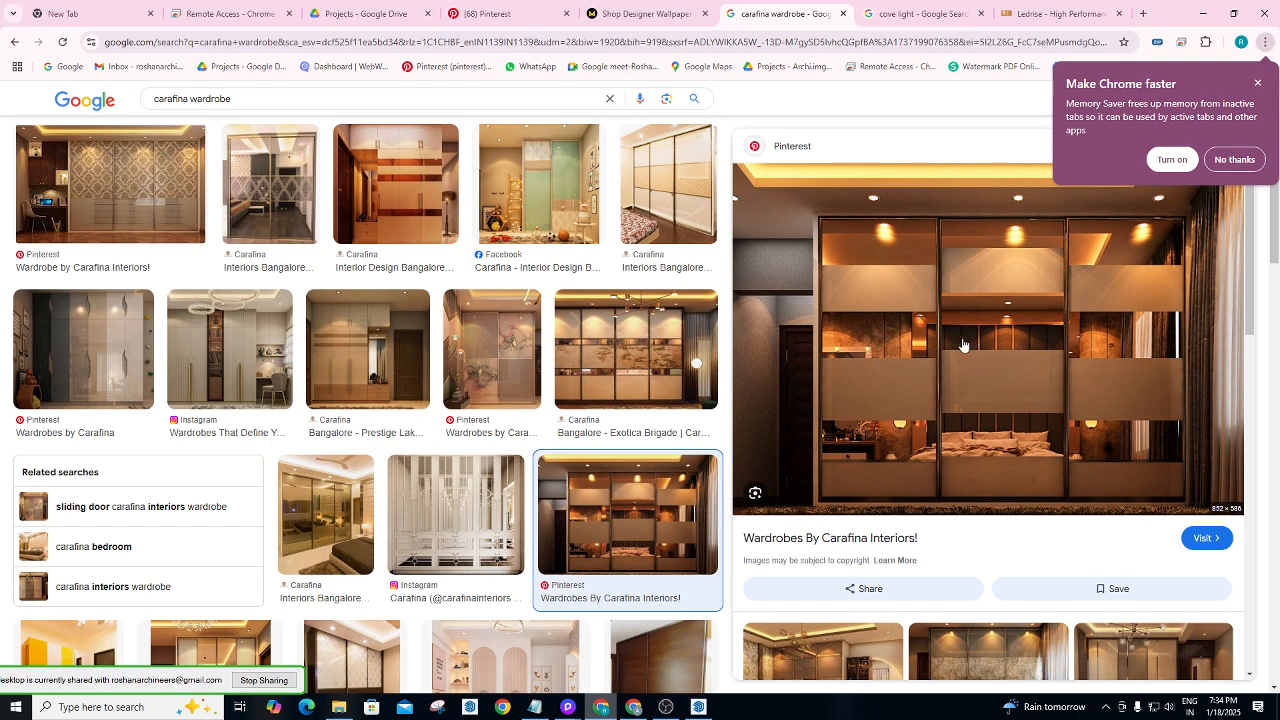
pyautogui.click(335, 545)
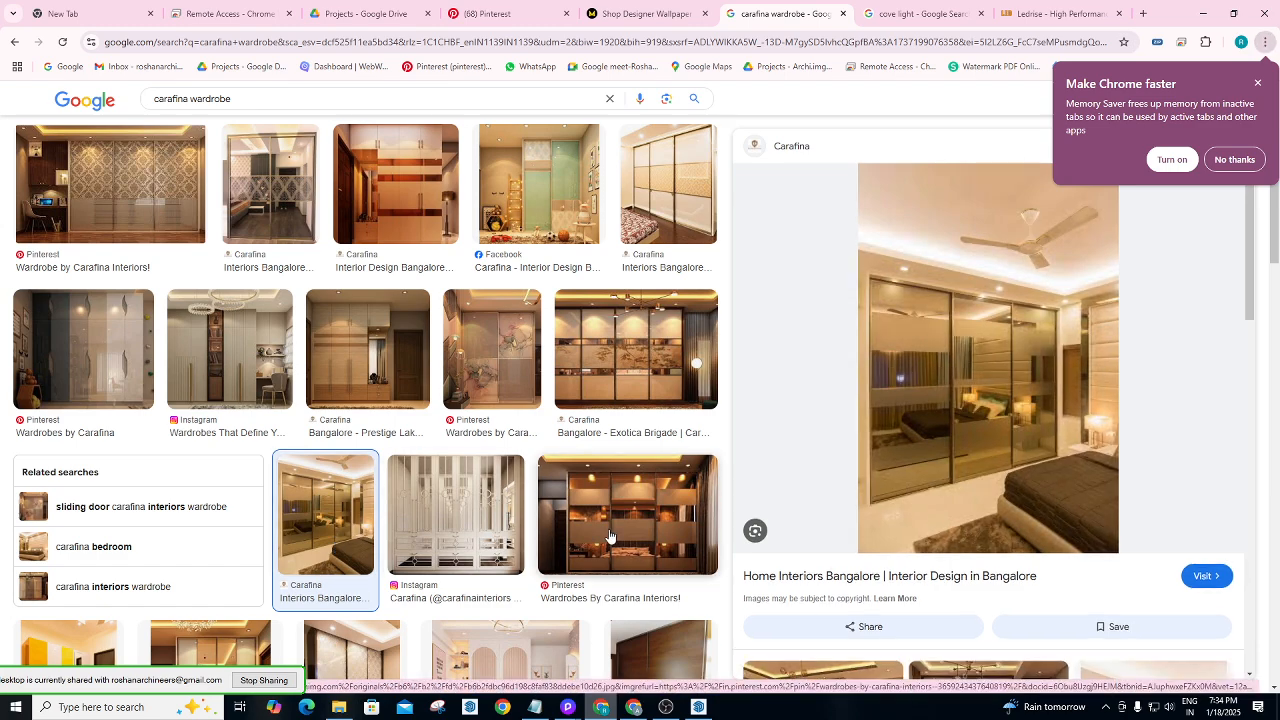
pyautogui.click(610, 537)
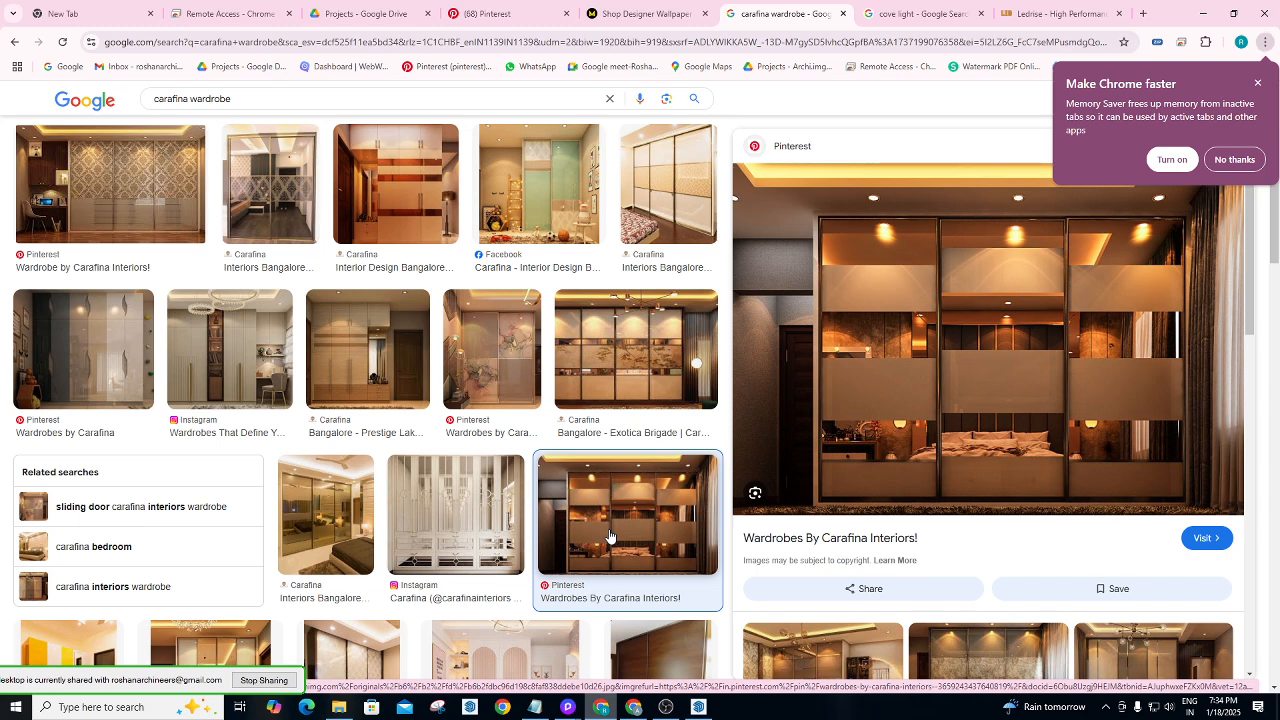
# Browse further through the Carafina image results, previewing the living room with the wall clock and the lit wardrobe with clothes inside.
pyautogui.scroll(-4, 610, 537)
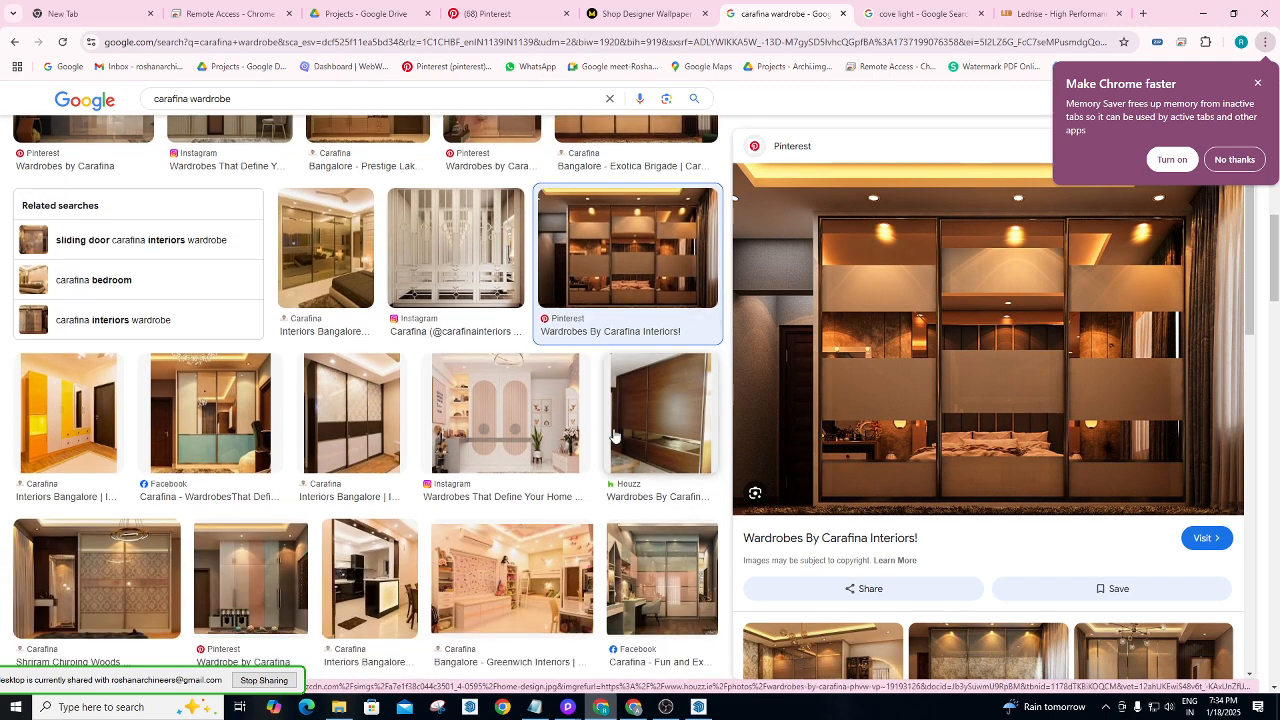
pyautogui.scroll(-1, 546, 448)
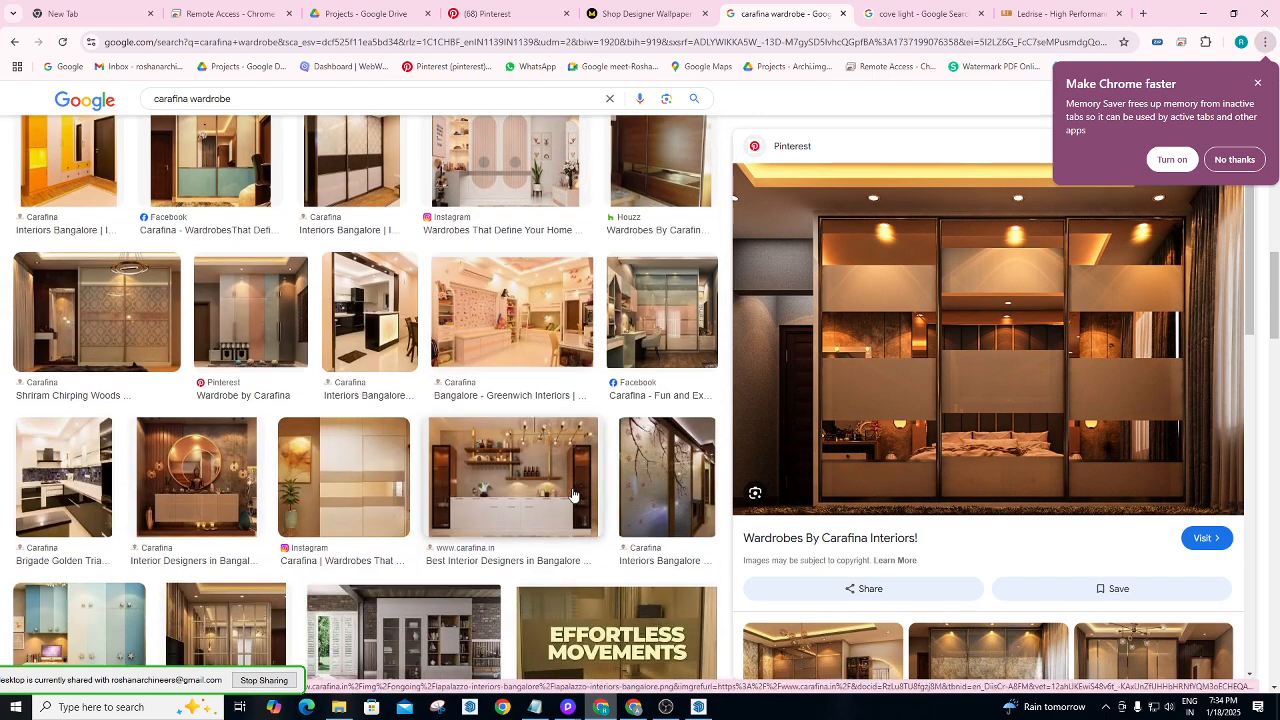
pyautogui.scroll(-1, 573, 495)
pyautogui.scroll(-1, 620, 380)
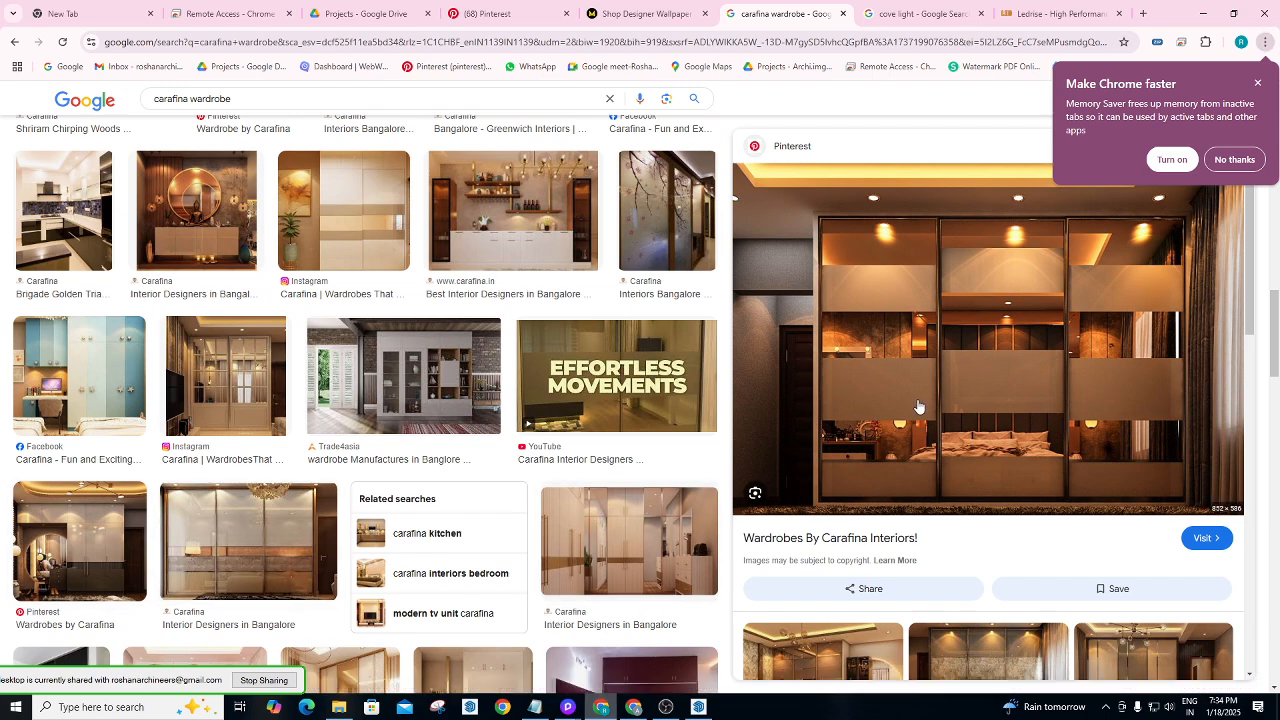
pyautogui.scroll(-2, 322, 487)
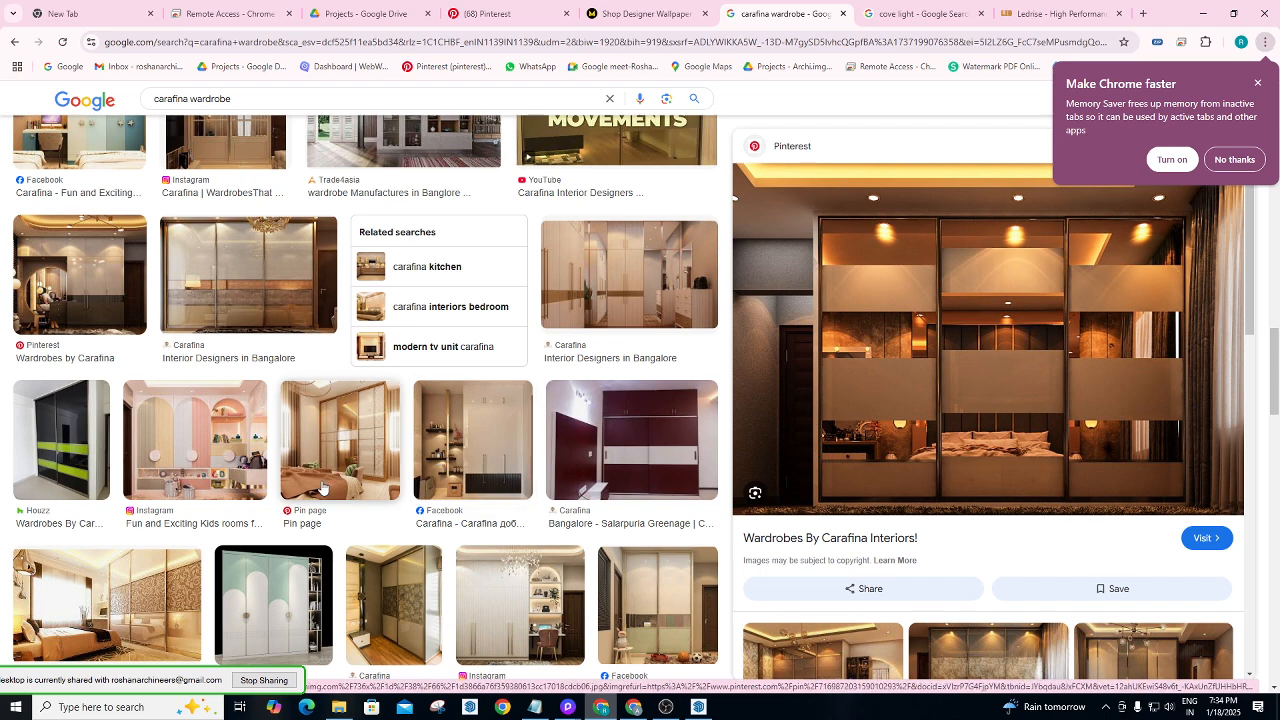
pyautogui.scroll(-6, 322, 487)
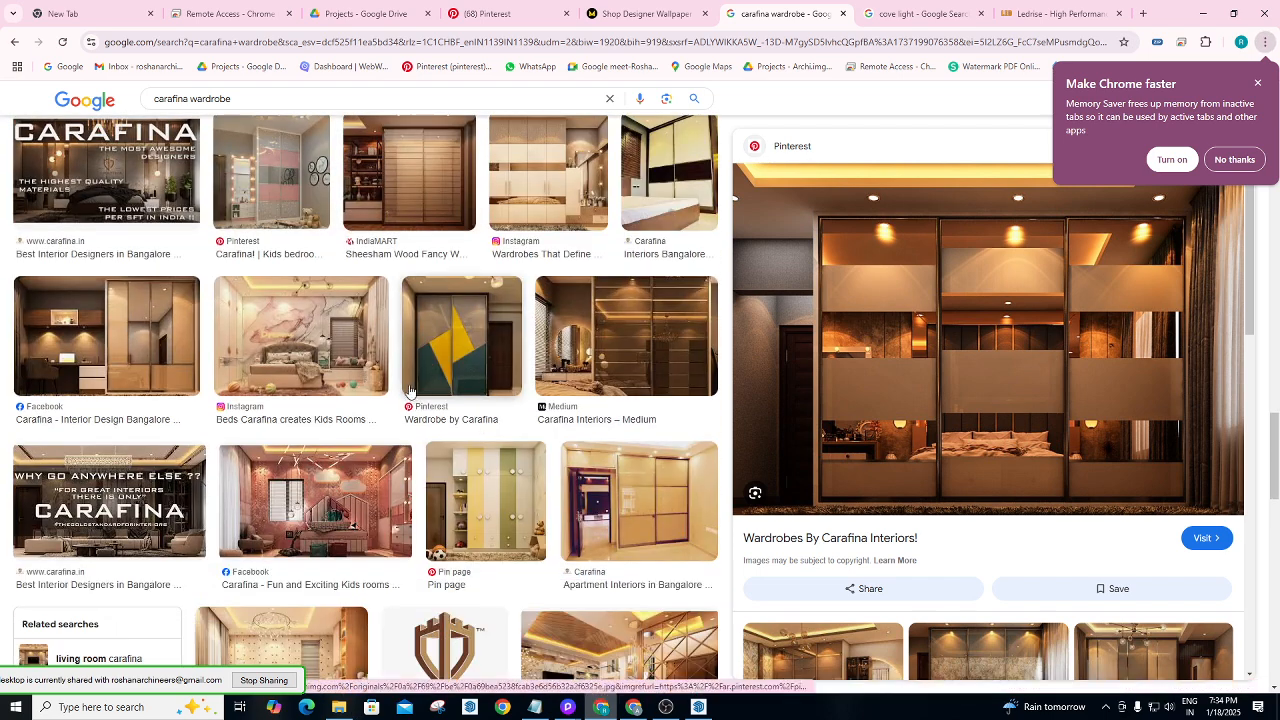
pyautogui.scroll(-2, 409, 391)
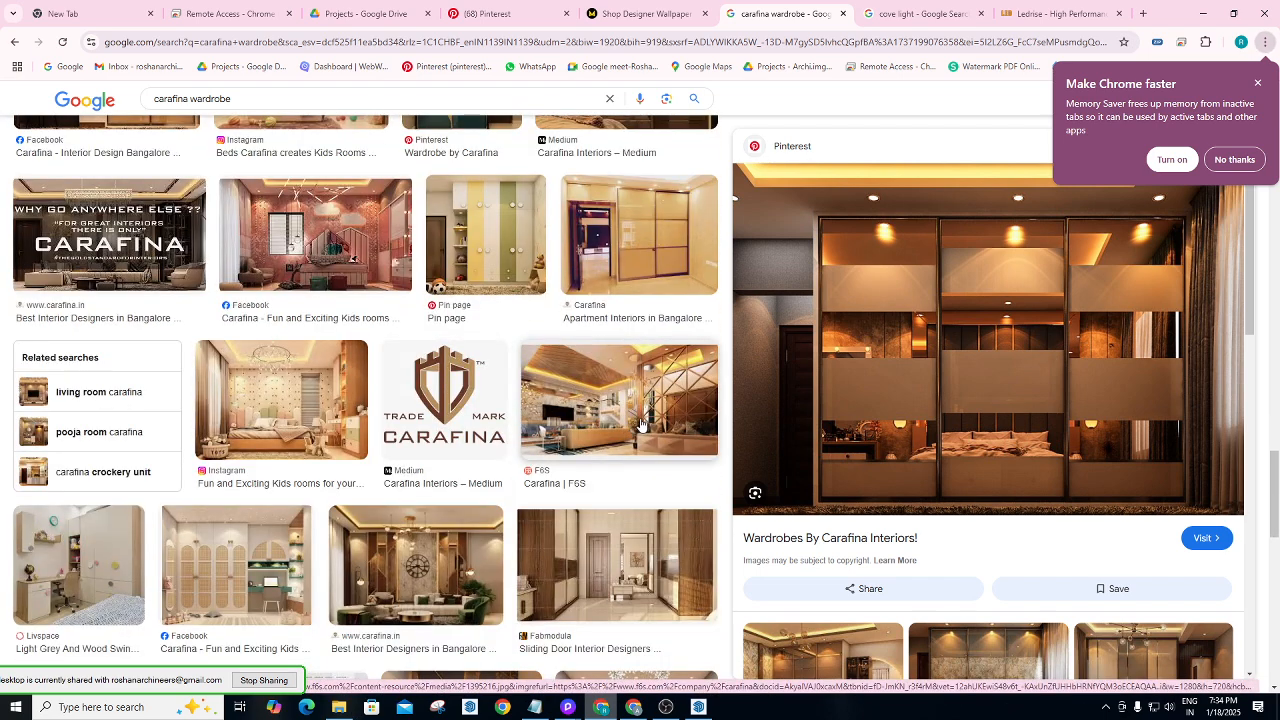
pyautogui.click(438, 553)
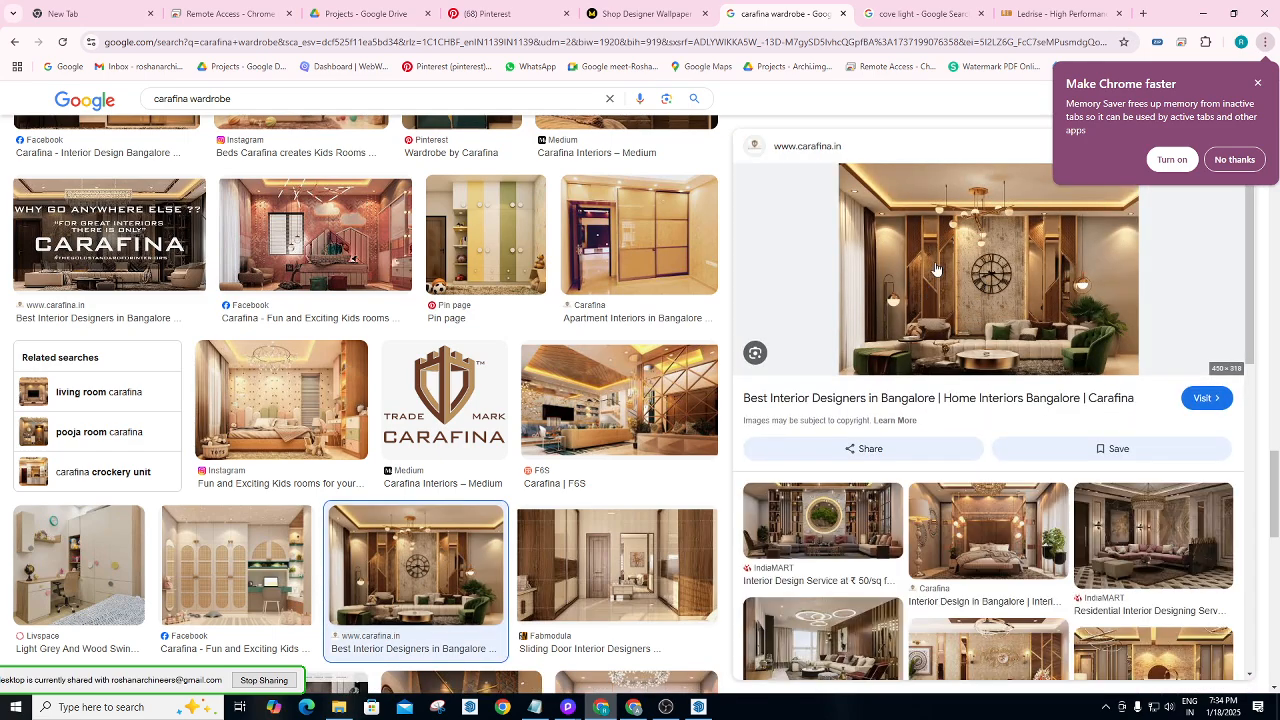
pyautogui.scroll(-3, 597, 410)
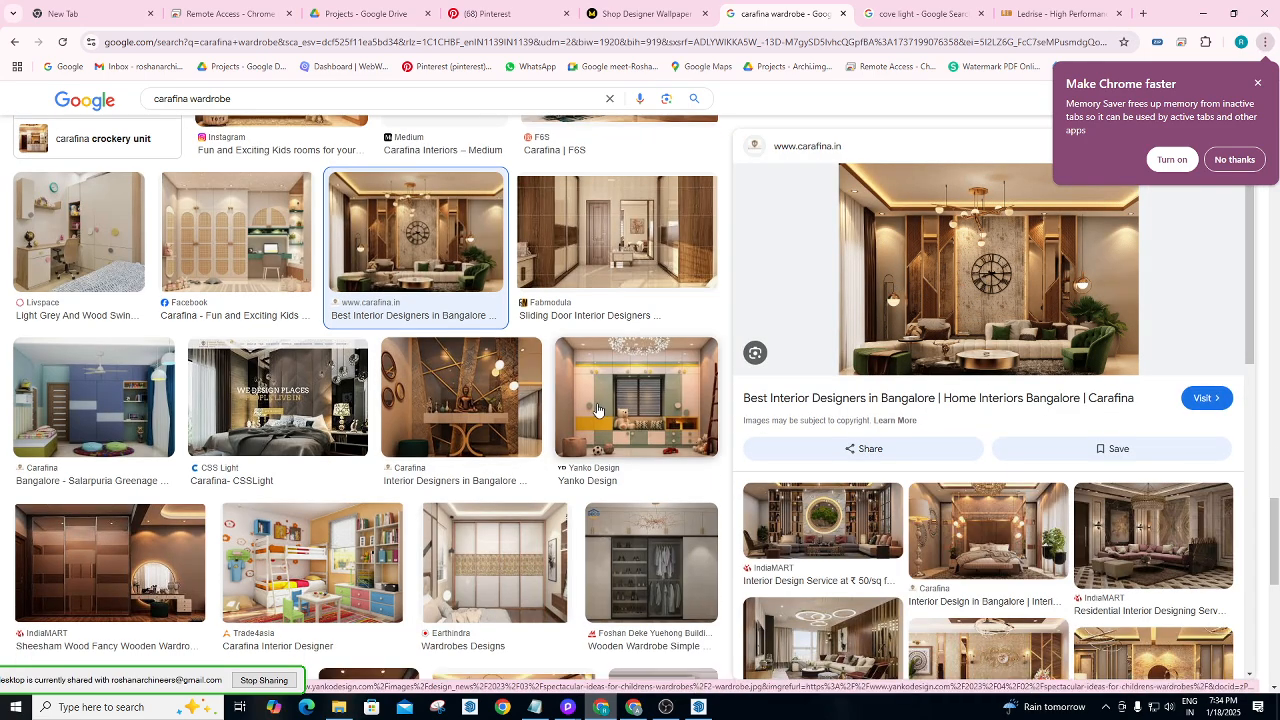
pyautogui.scroll(-3, 597, 410)
pyautogui.click(369, 395)
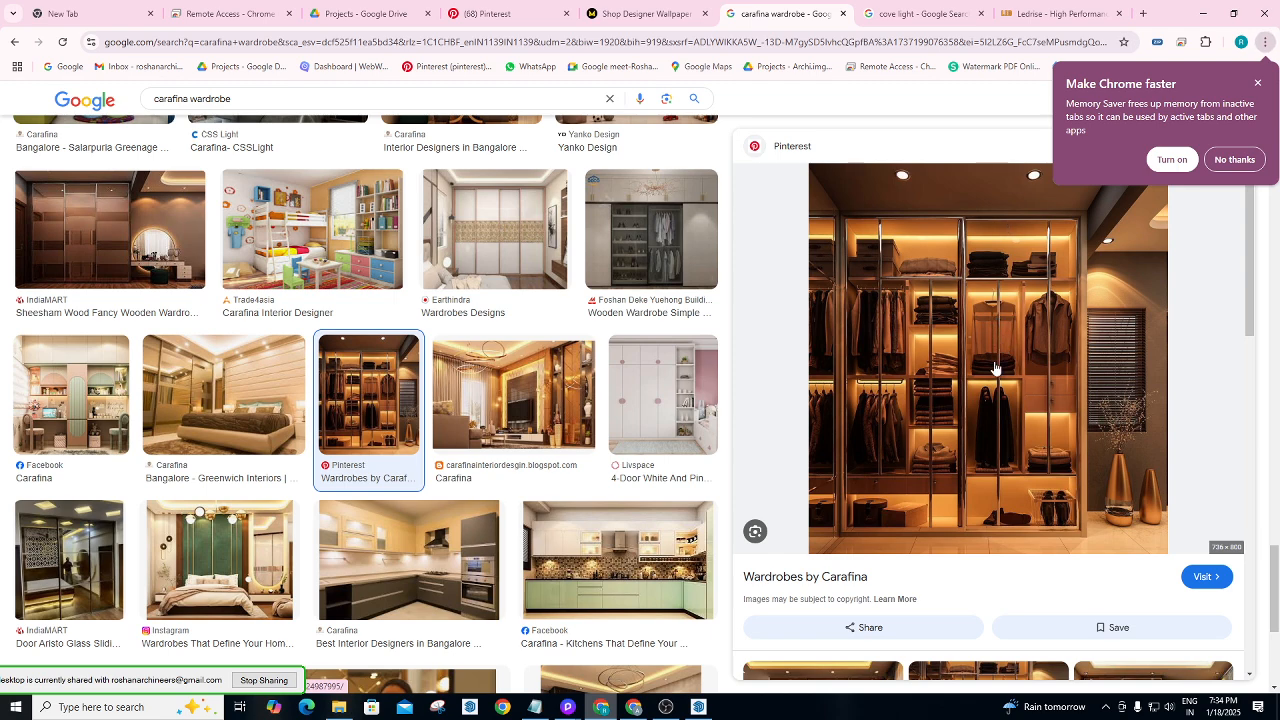
# Look through the related images, preview the Carafina Prestige Villa bedroom wardrobe and examine its reflections and similar designs.
pyautogui.scroll(-5, 995, 369)
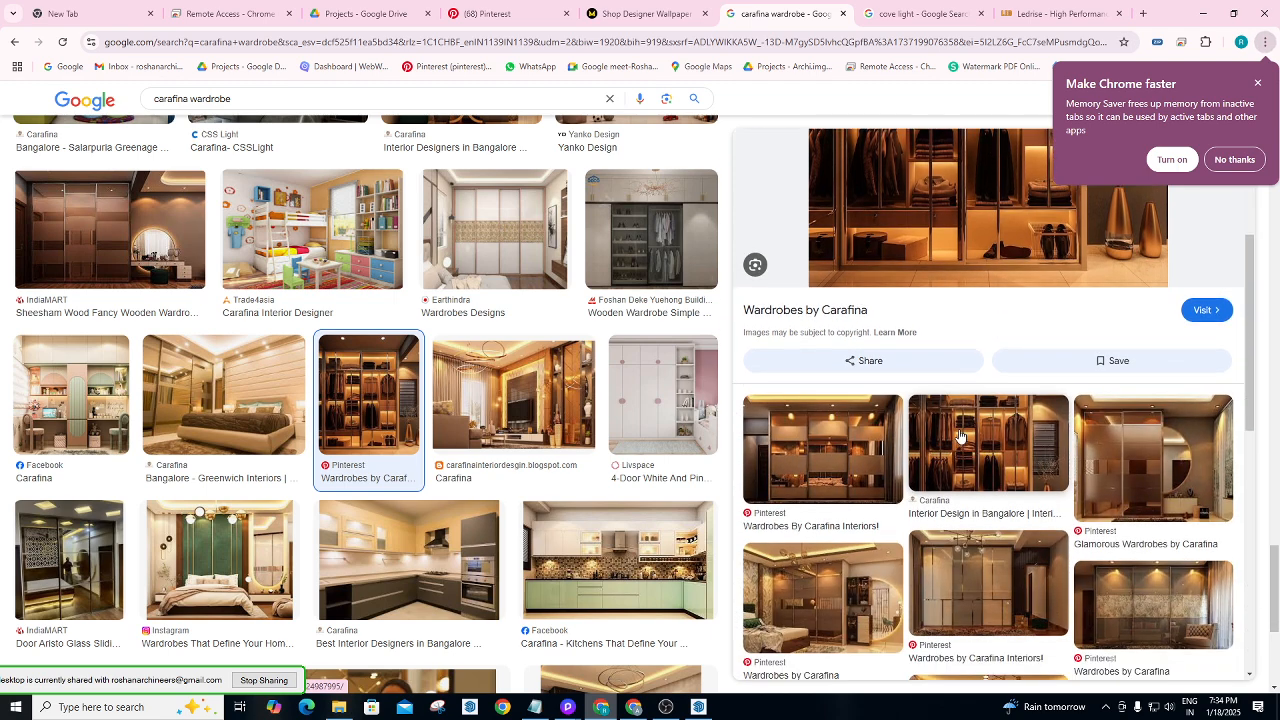
pyautogui.scroll(-1, 975, 383)
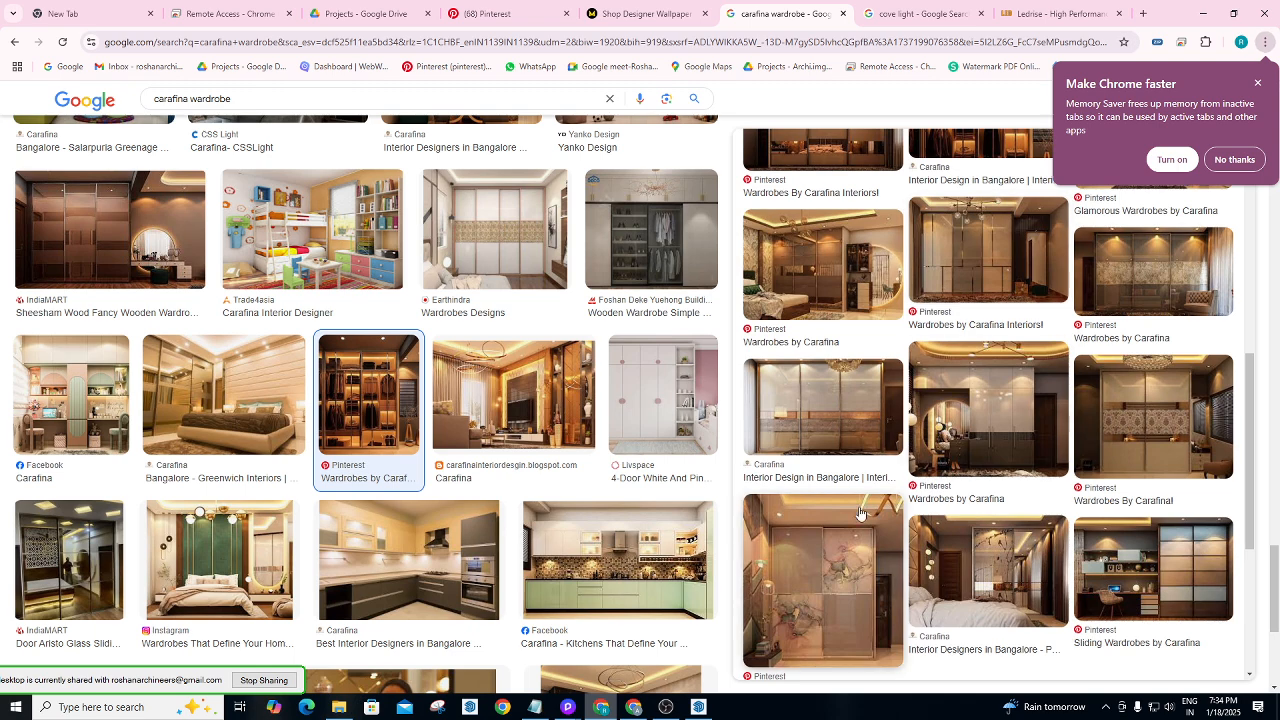
pyautogui.scroll(-1, 967, 527)
pyautogui.scroll(-1, 967, 527)
pyautogui.click(1005, 400)
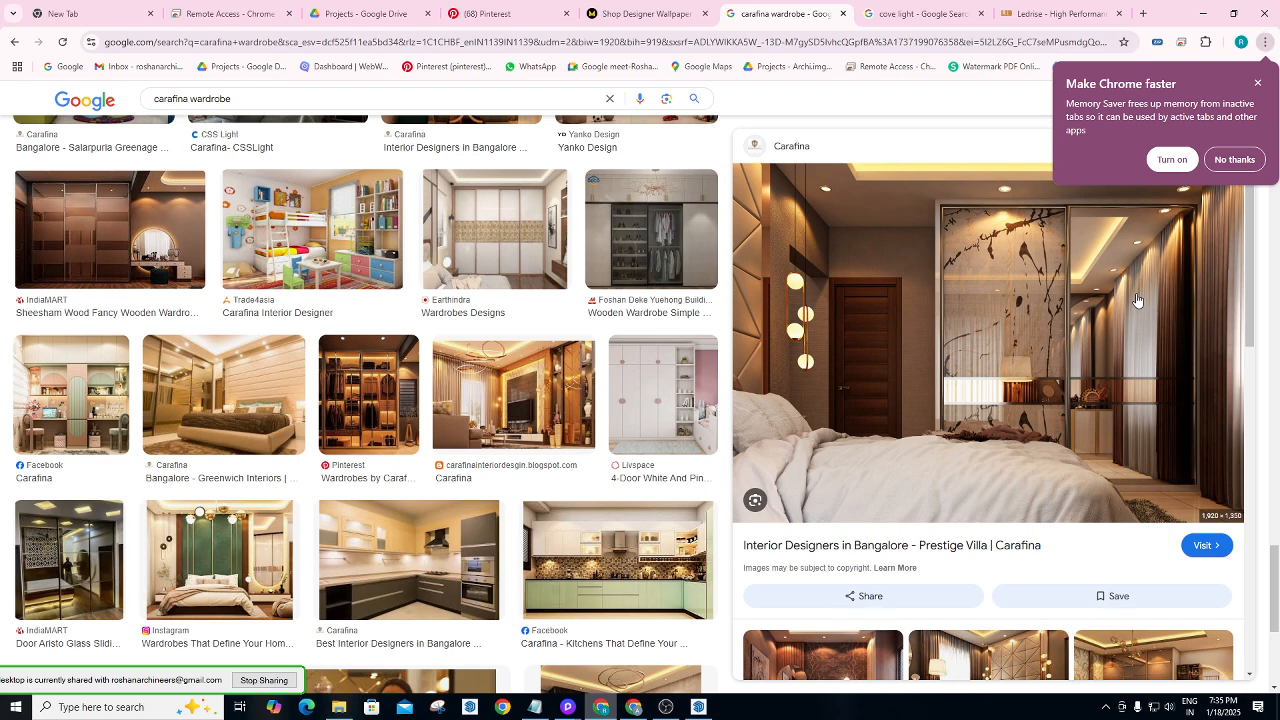
pyautogui.scroll(-3, 1136, 305)
pyautogui.scroll(-2, 1016, 372)
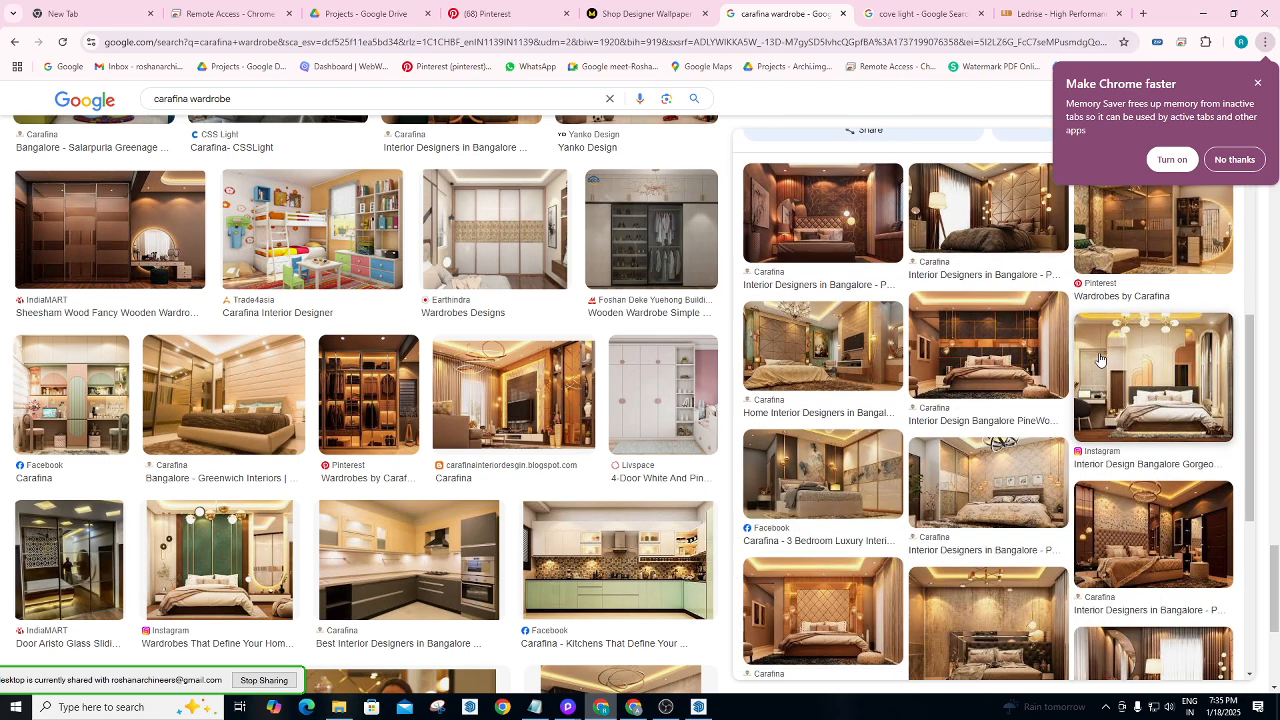
pyautogui.scroll(1, 1016, 372)
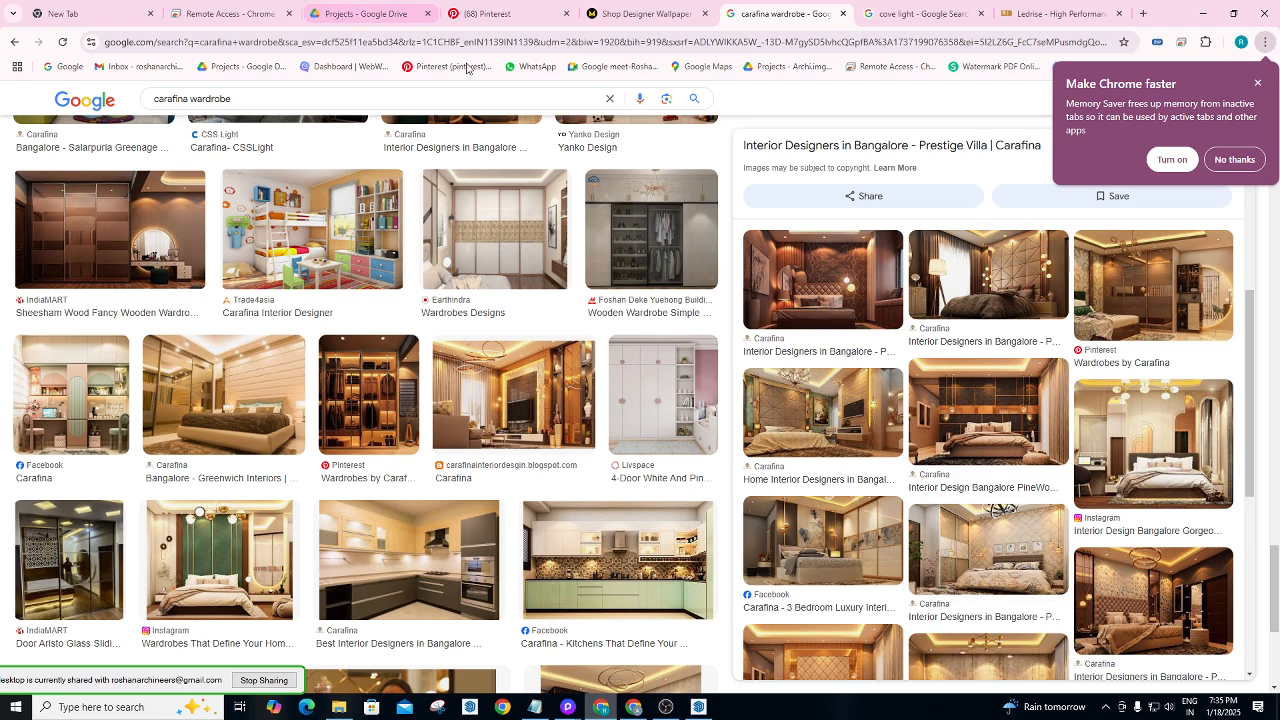
# Duplicate the search tab, search Google for "wedezine" and open the WeDezine Studio Instagram result in a new tab.
pyautogui.rightClick(810, 18)
pyautogui.click(855, 143)
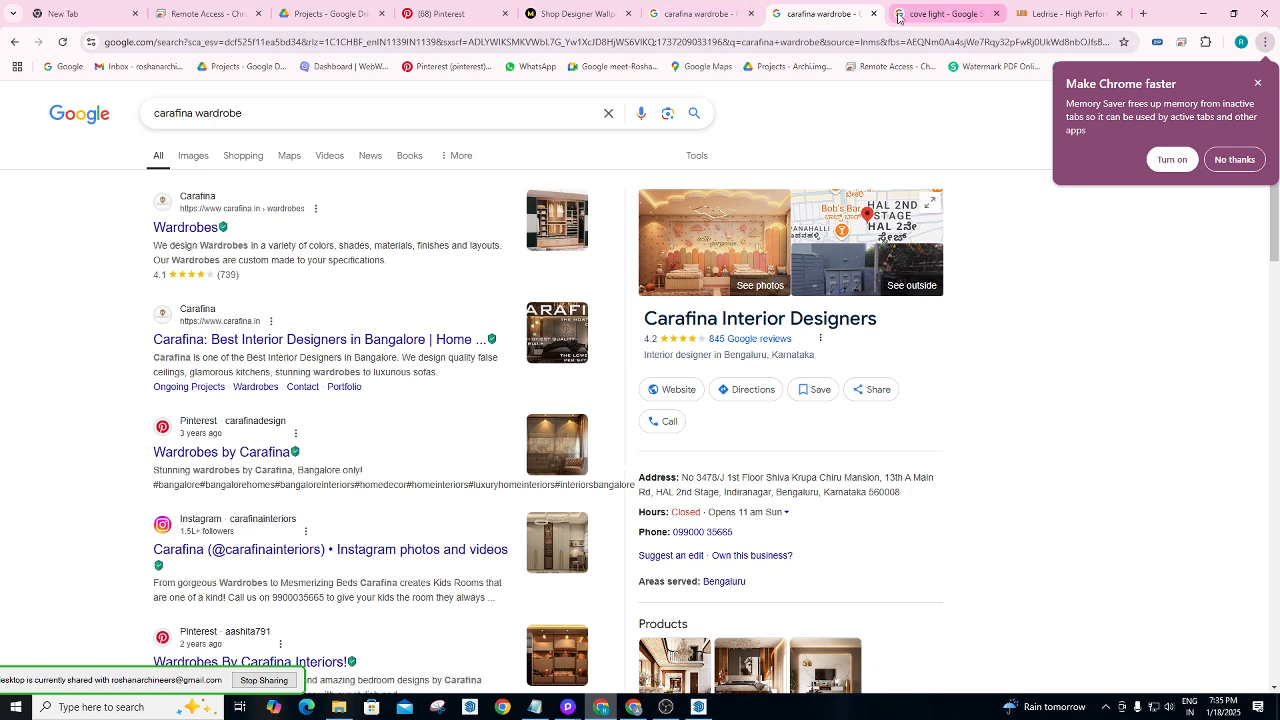
pyautogui.tripleClick(372, 116)
pyautogui.write('WE')
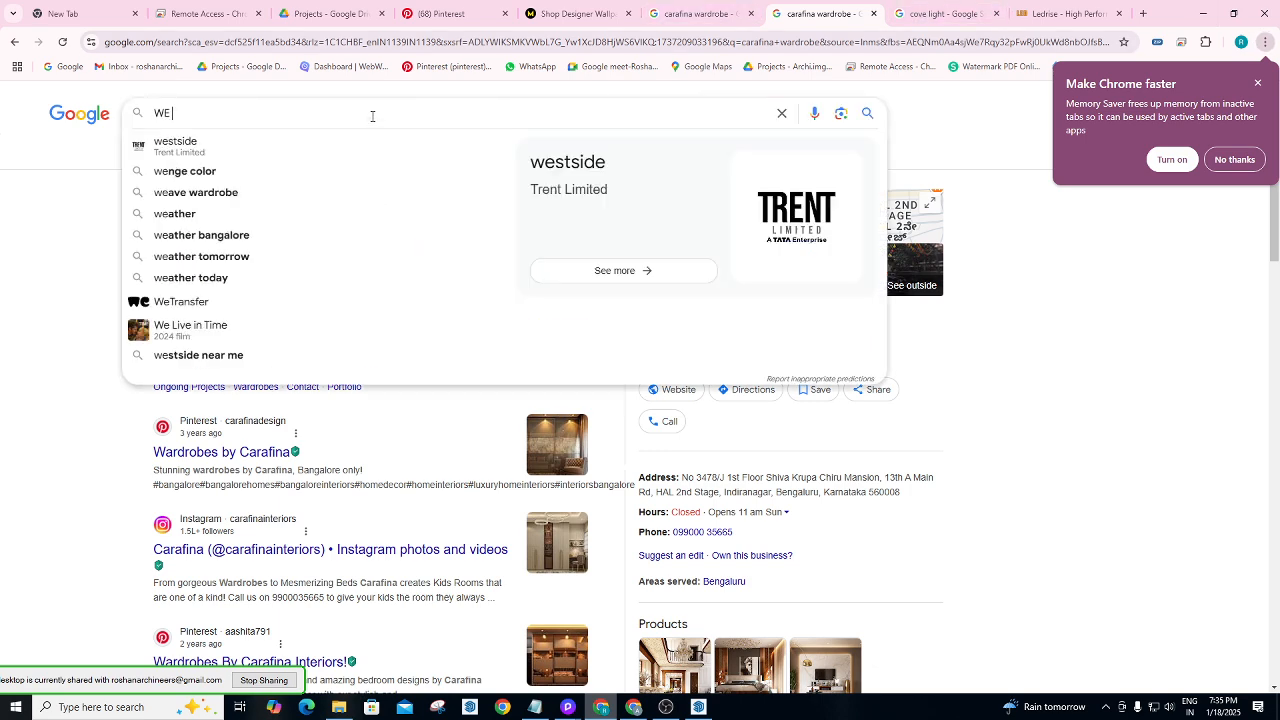
pyautogui.write('DEZINE')
pyautogui.press('Return')
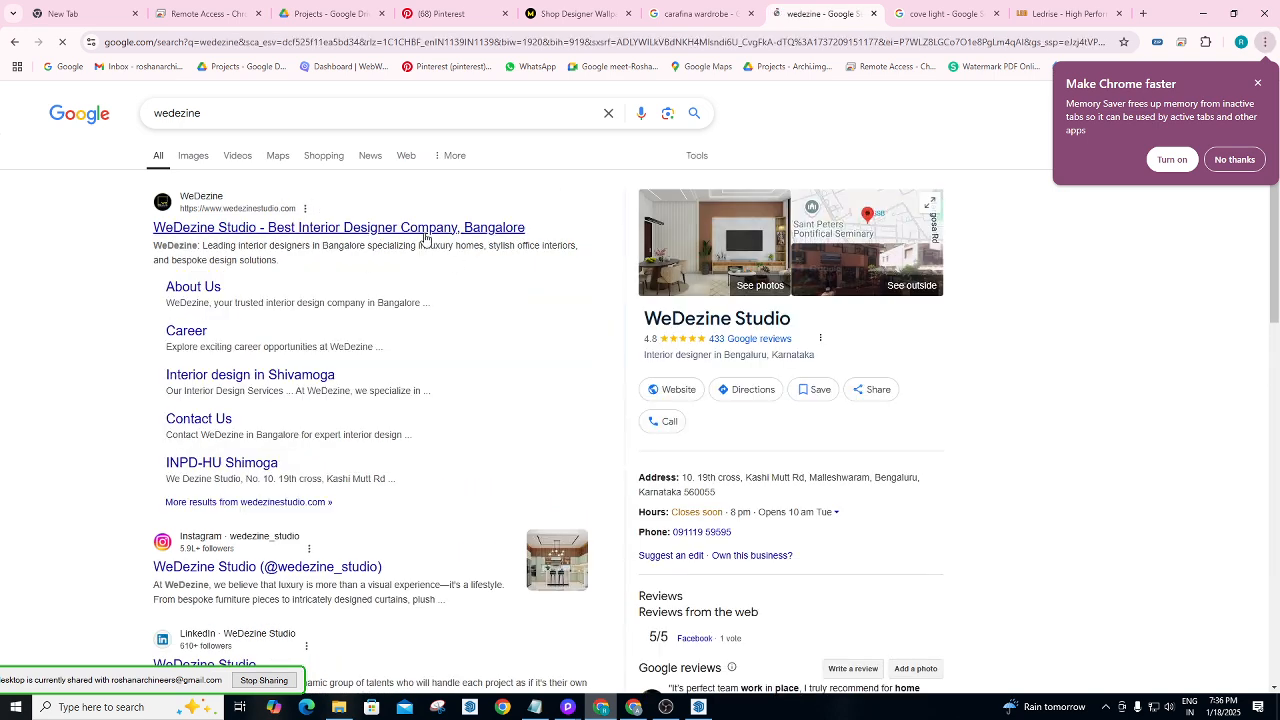
pyautogui.rightClick(258, 572)
pyautogui.click(354, 420)
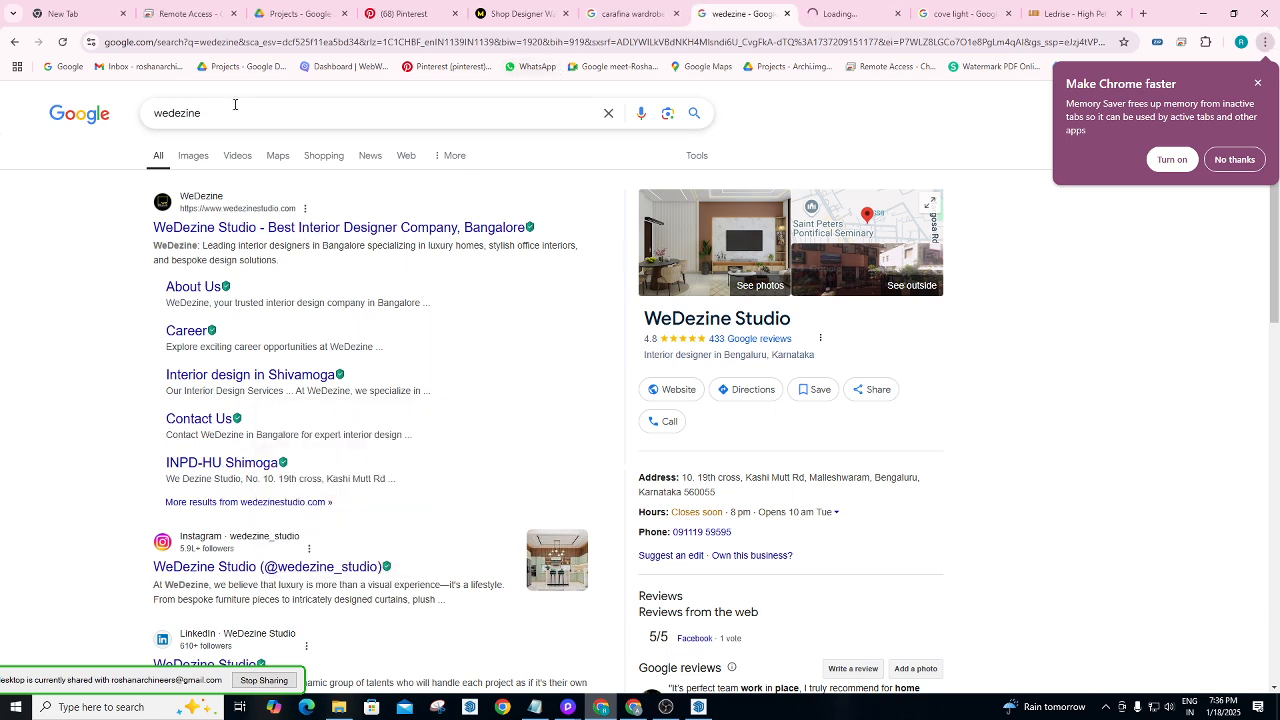
# Change the Google search to "dezine studio" and look over the results and the WeDezine Studio business listing.
pyautogui.click(166, 113)
pyautogui.press('BackSpace')
pyautogui.press('BackSpace')
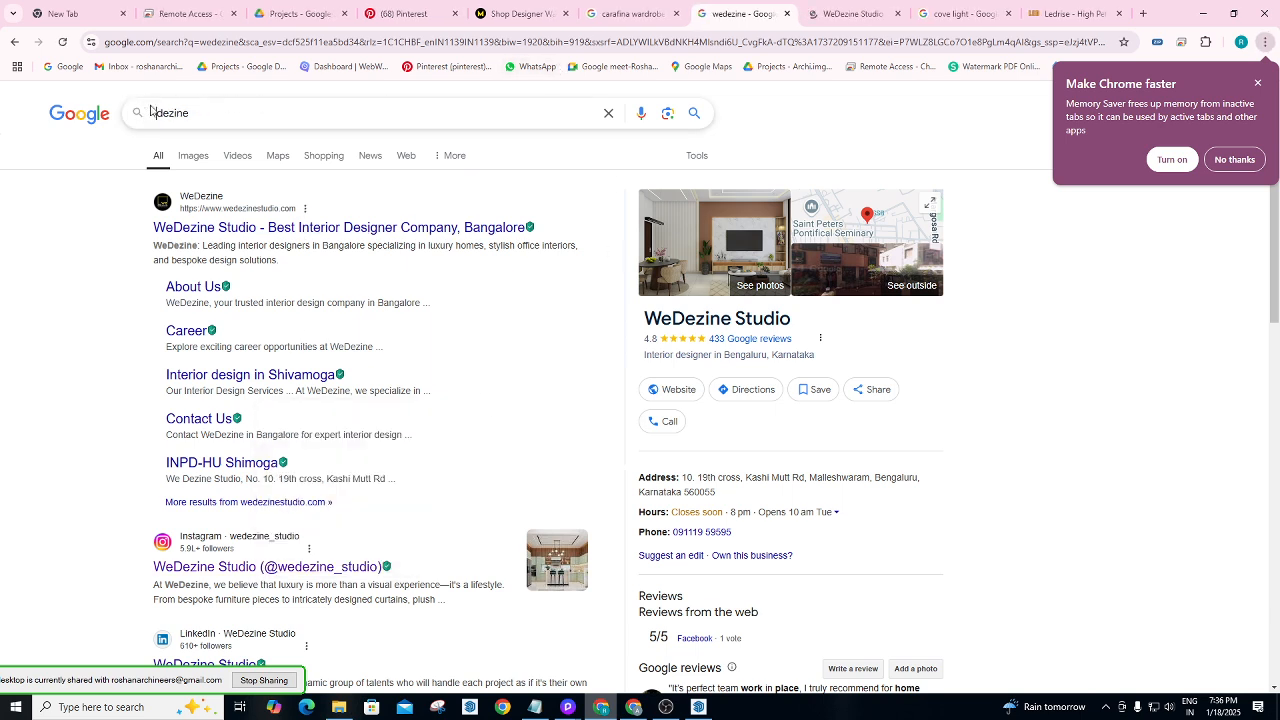
pyautogui.click(197, 113)
pyautogui.write('S')
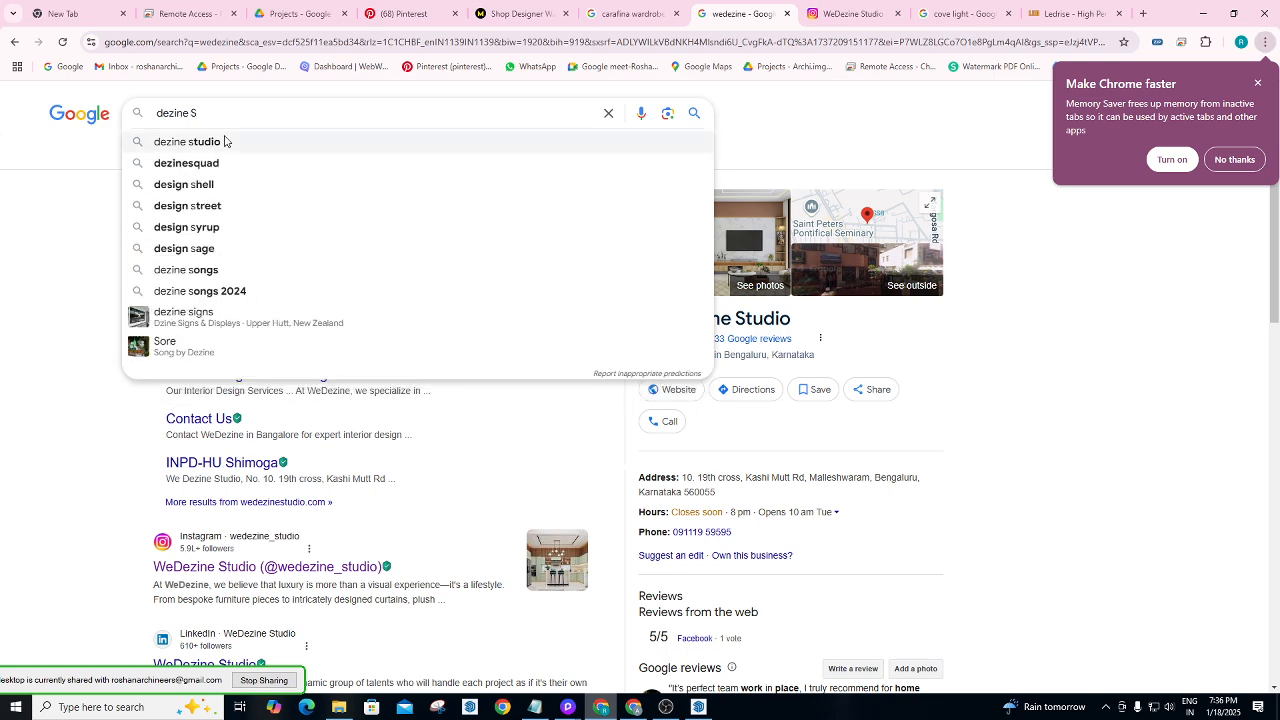
pyautogui.click(228, 141)
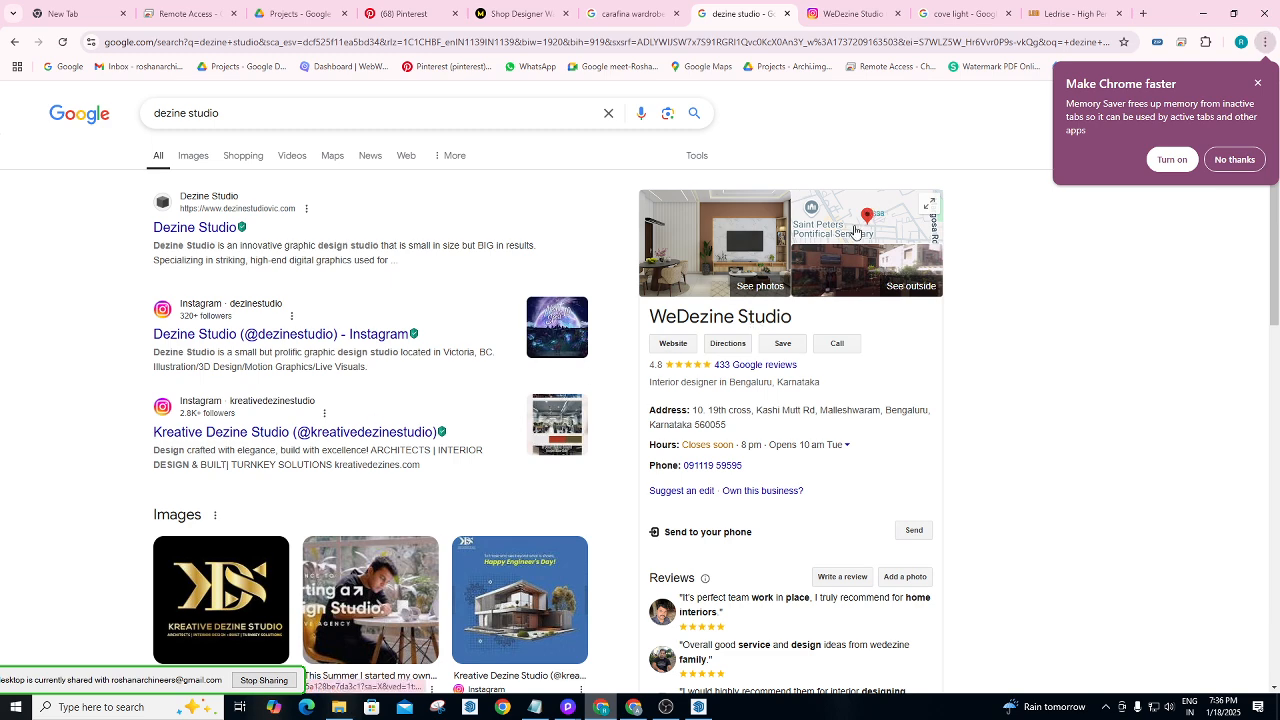
pyautogui.rightClick(797, 245)
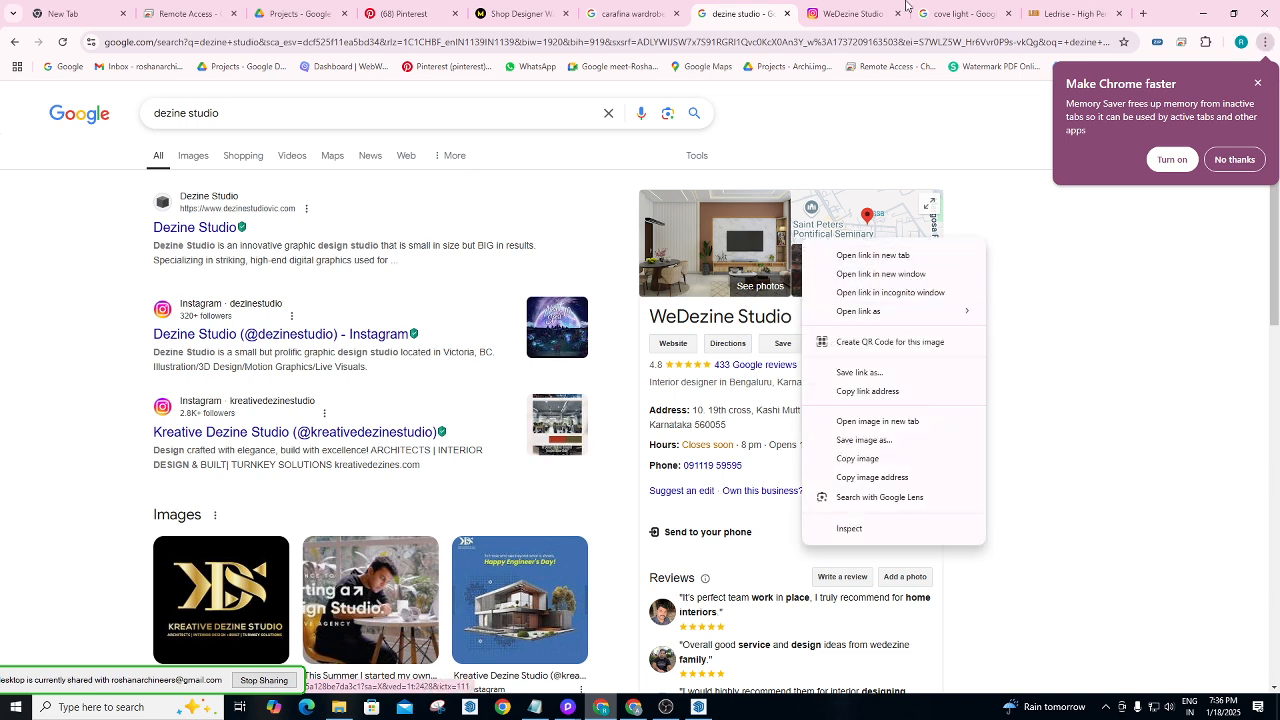
# Look through the WeDezine Studio Instagram profile's interior posts and related accounts, and return to the wardrobe scene in D5 Render.
pyautogui.click(862, 13)
pyautogui.click(748, 263)
pyautogui.scroll(-10, 680, 380)
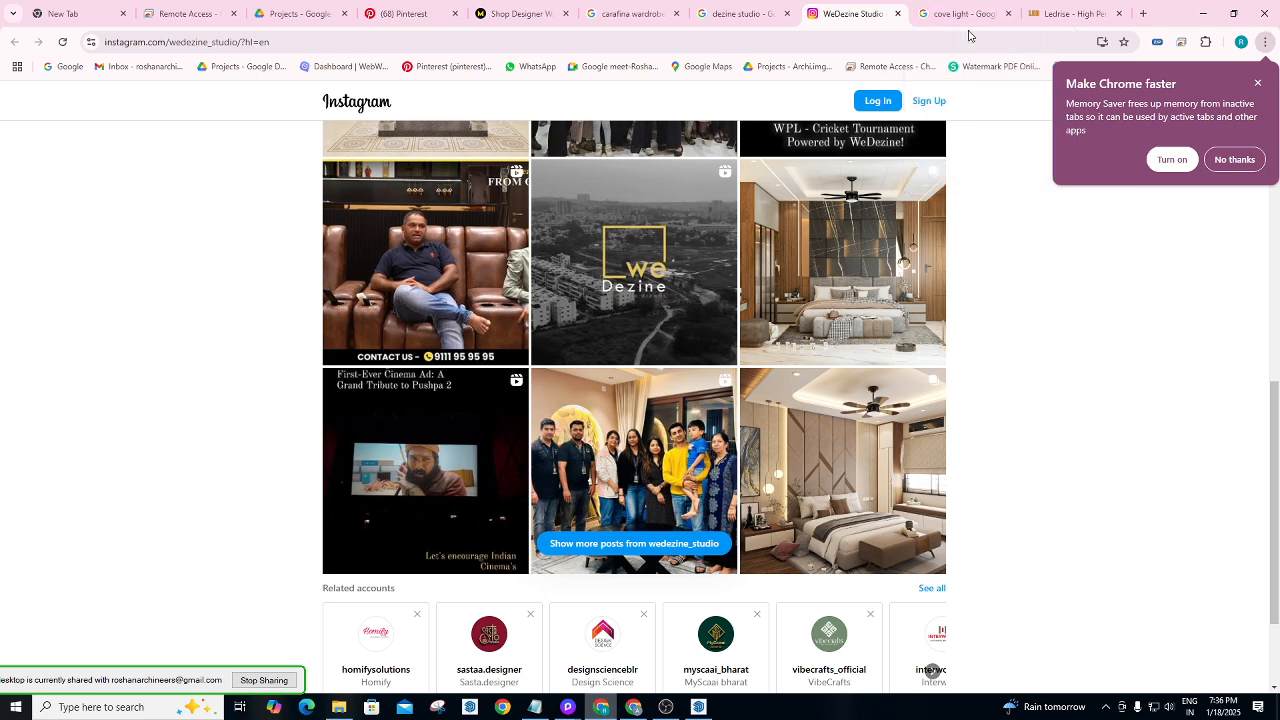
pyautogui.scroll(-2, 957, 366)
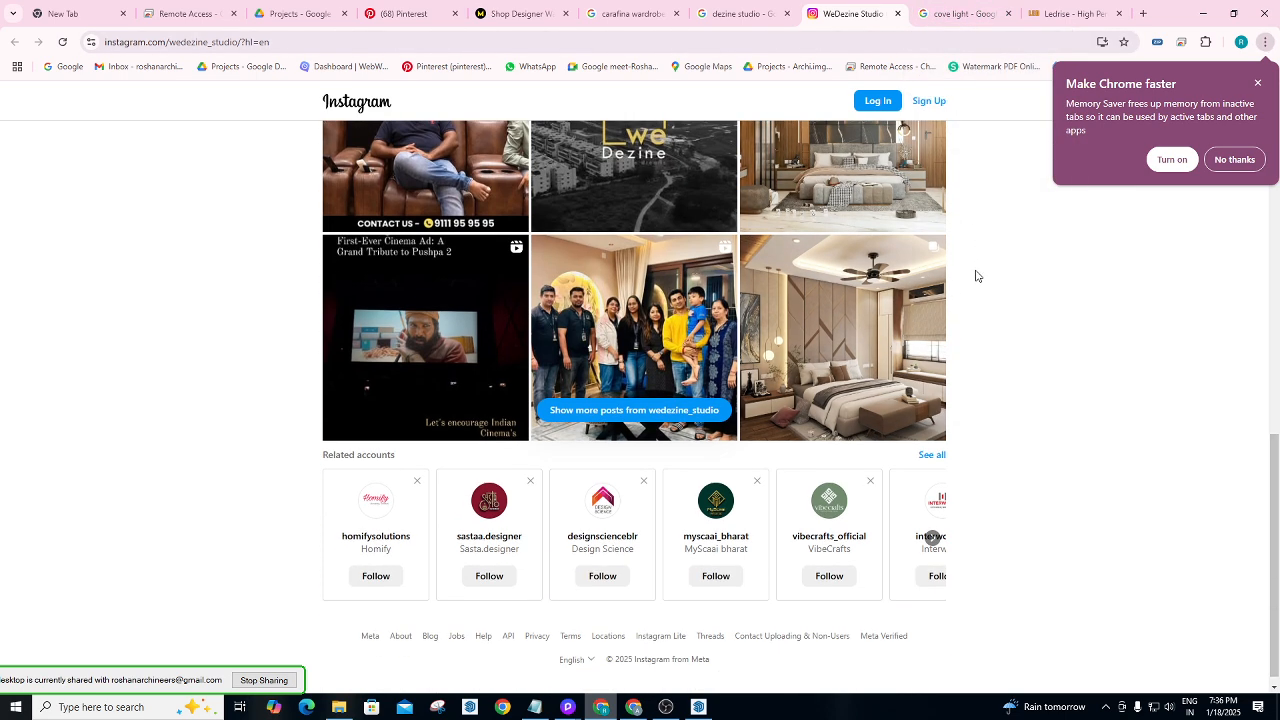
pyautogui.click(929, 456)
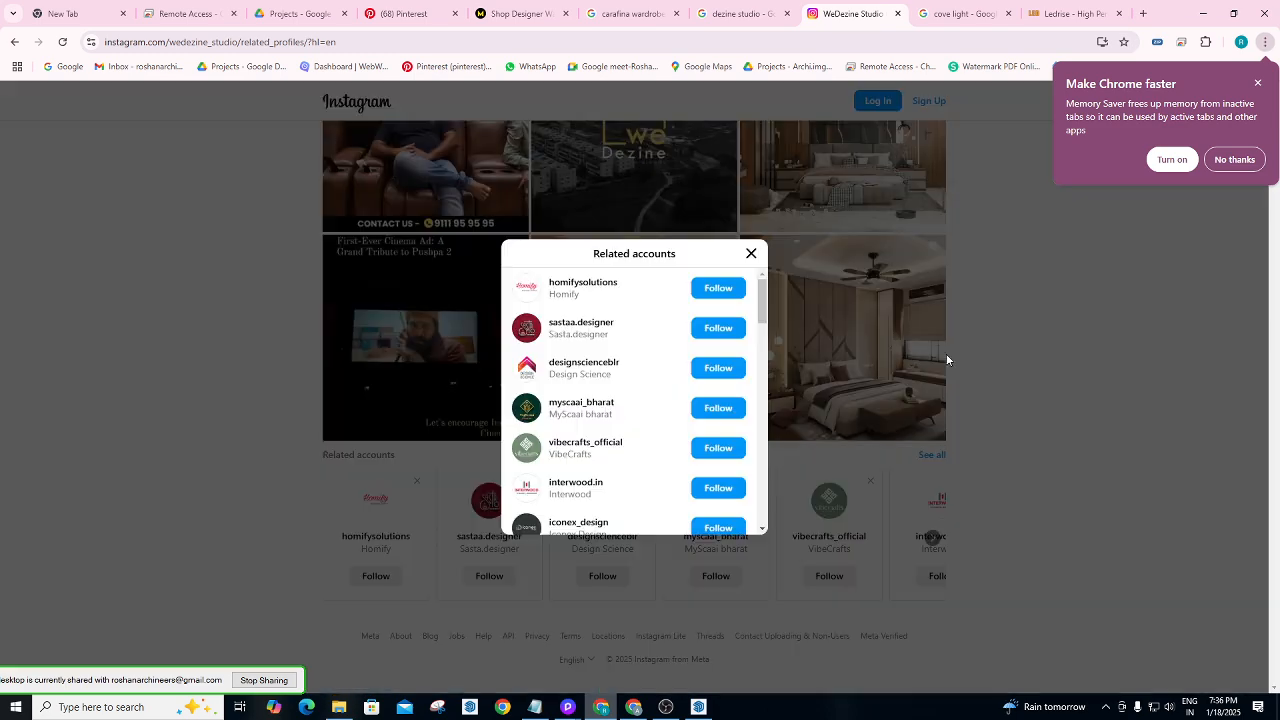
pyautogui.click(752, 254)
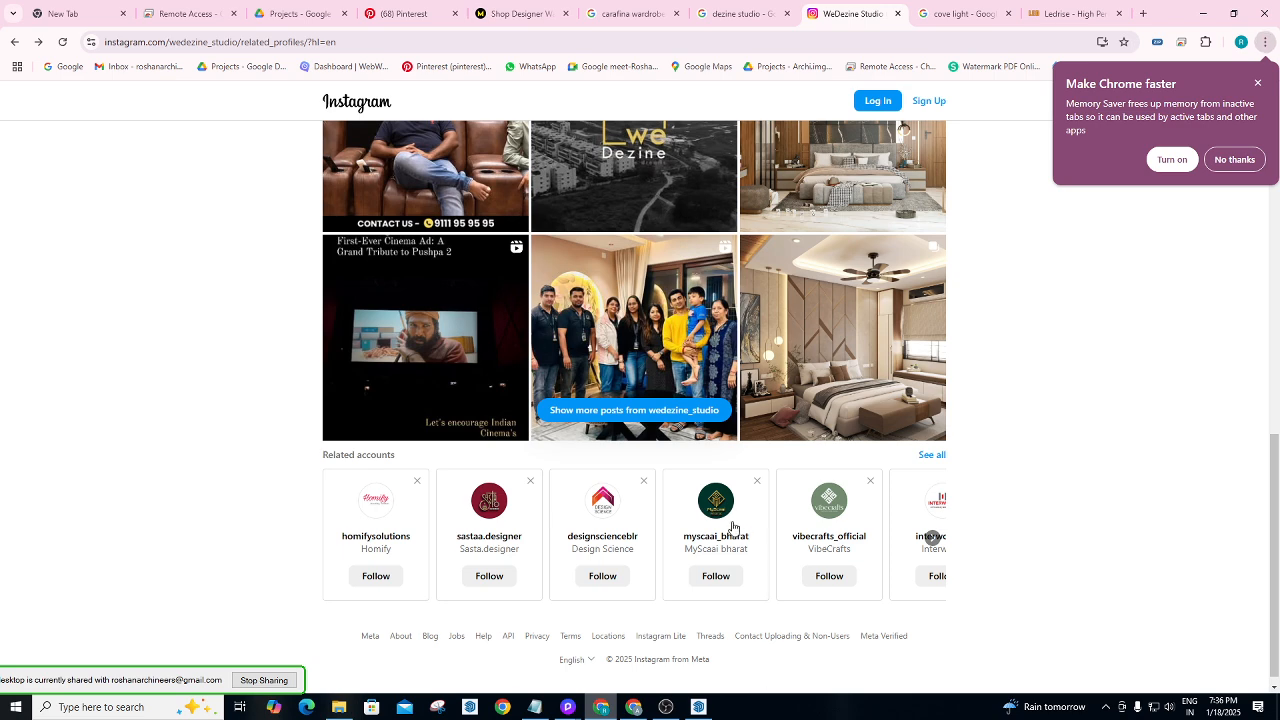
pyautogui.scroll(3, 767, 363)
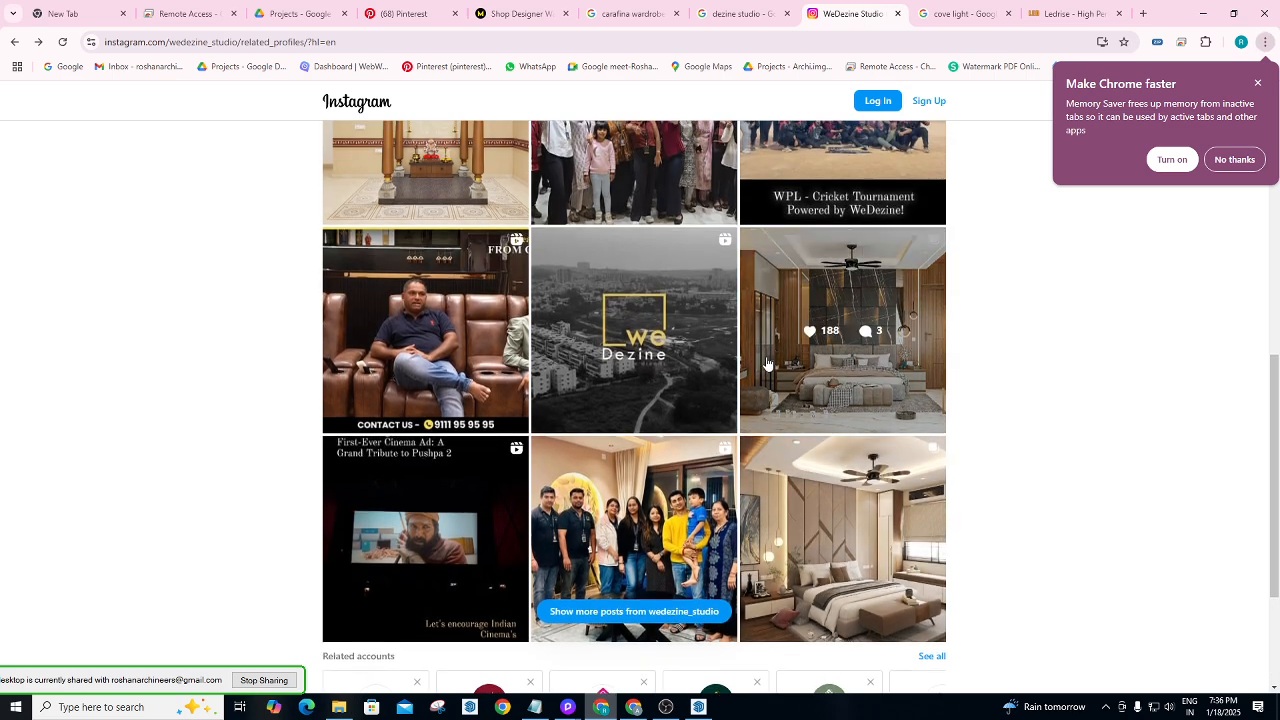
pyautogui.scroll(4, 767, 363)
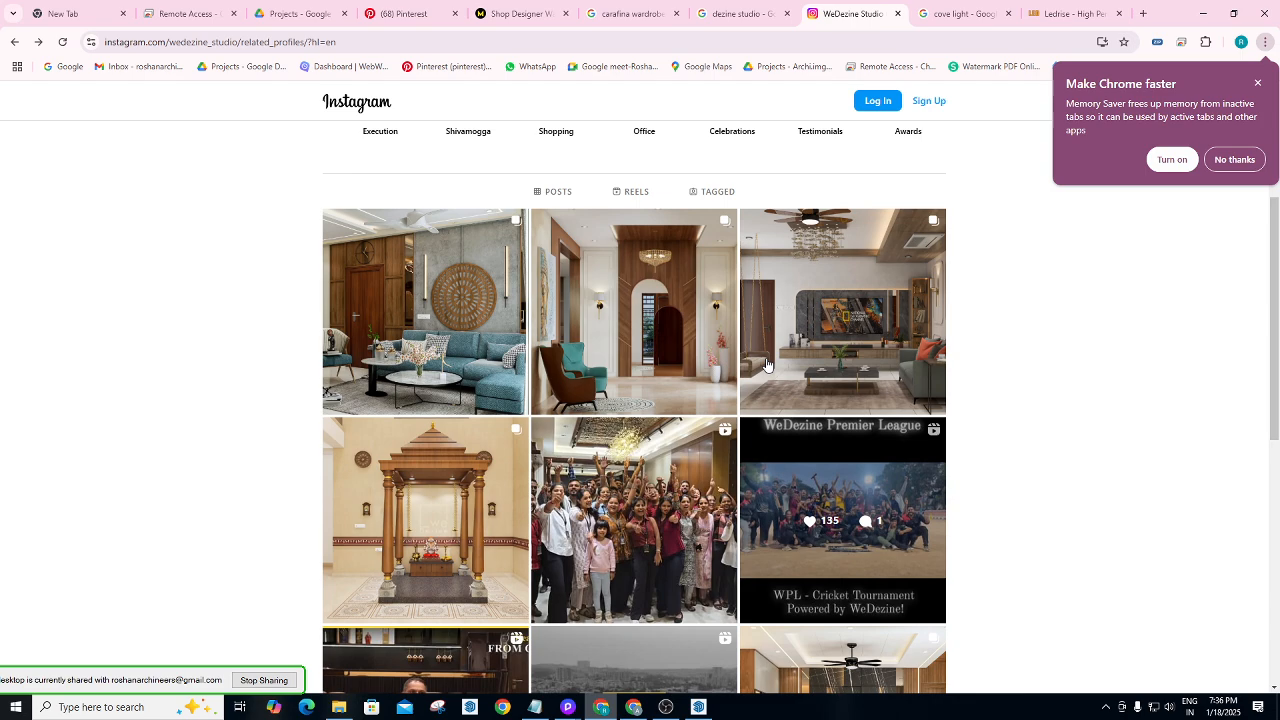
pyautogui.scroll(3, 767, 363)
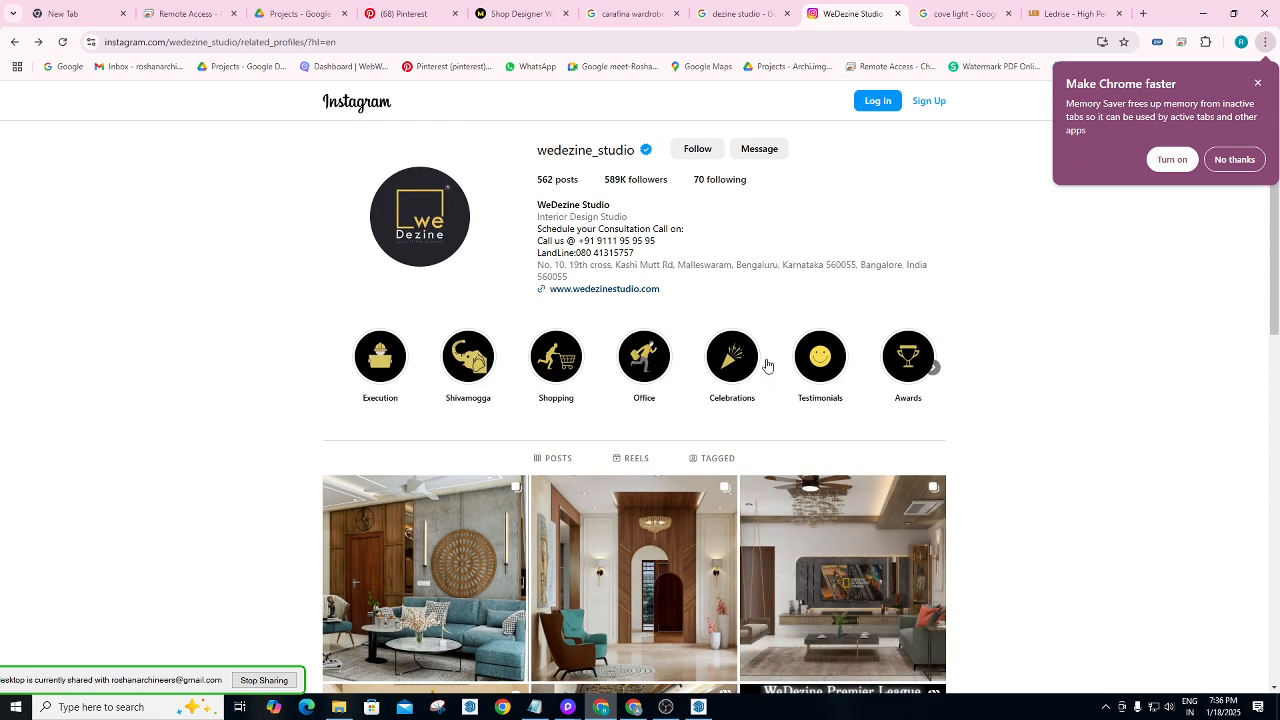
pyautogui.click(1203, 12)
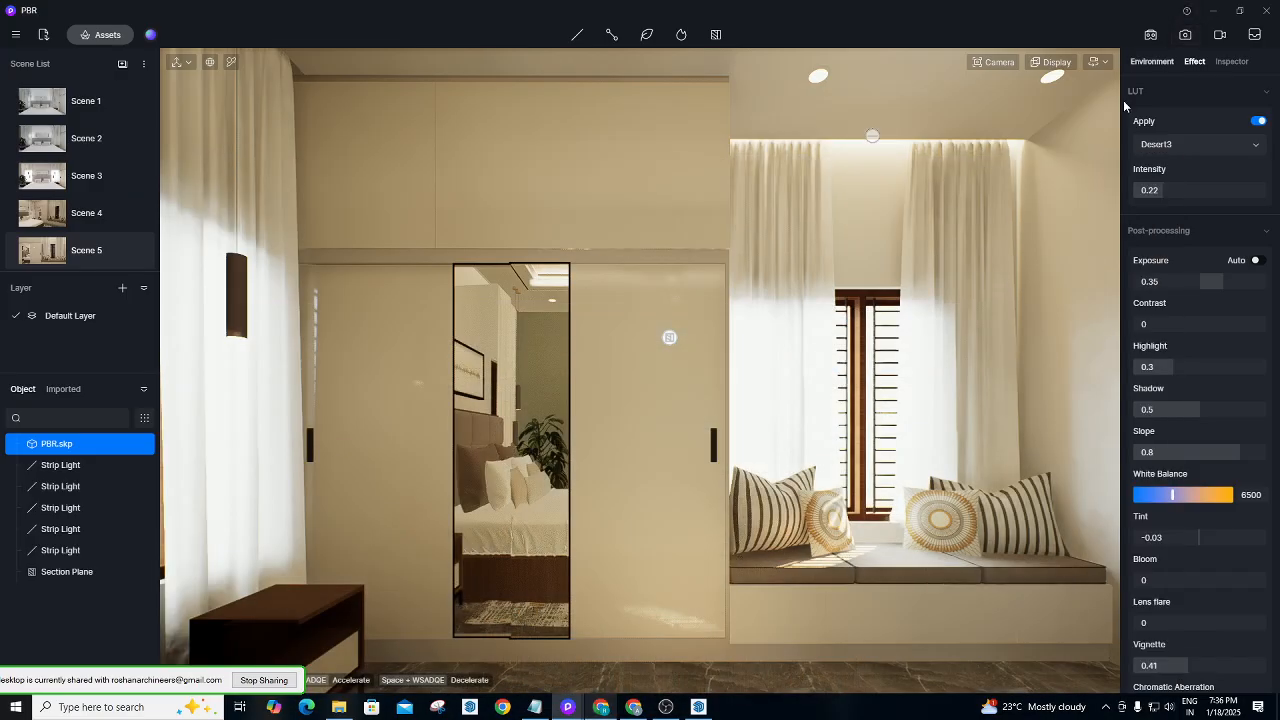
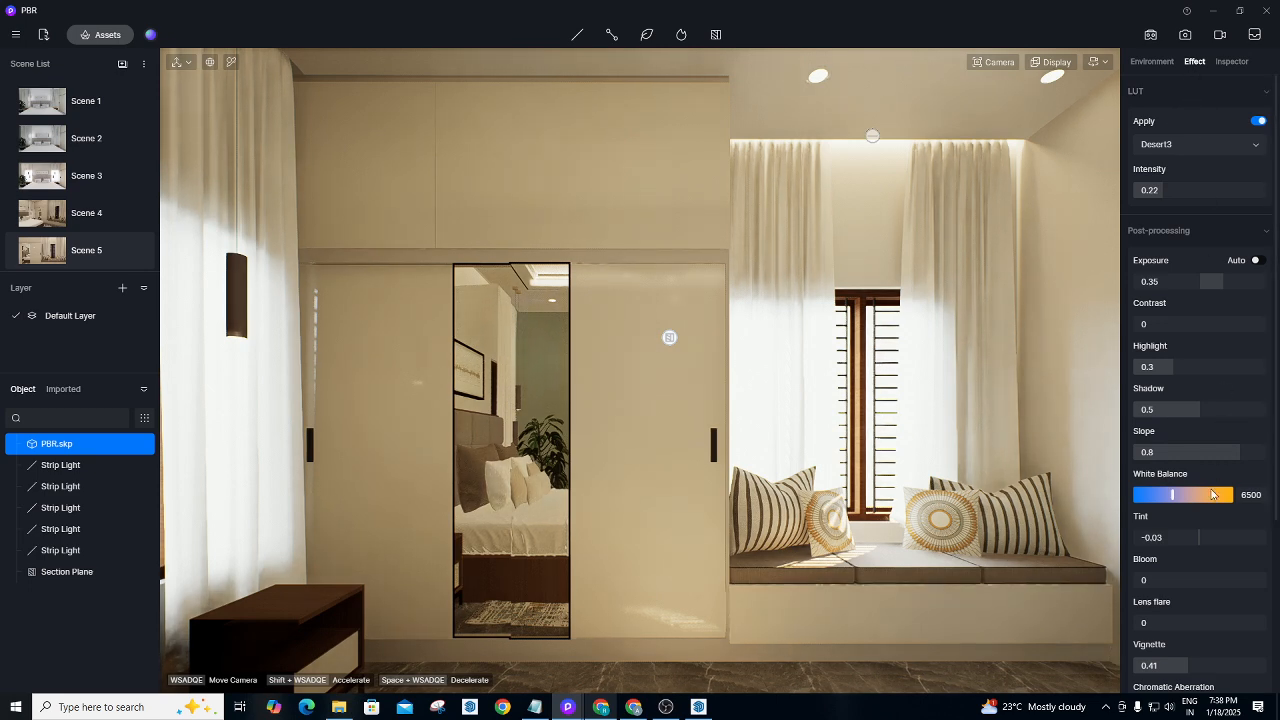
# Set the scene's white balance to 5527 and its exposure to 0.45.
pyautogui.moveTo(1172, 494); pyautogui.dragTo(1163, 492)
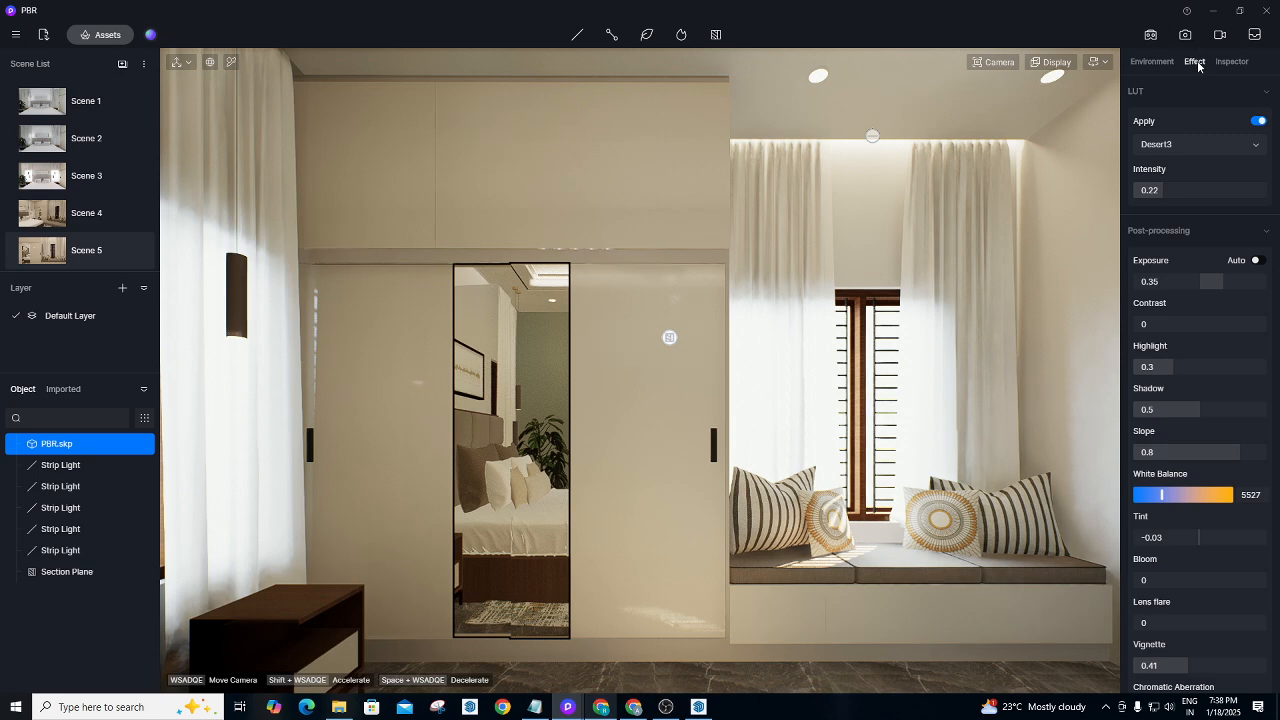
pyautogui.moveTo(1238, 283); pyautogui.dragTo(1227, 280)
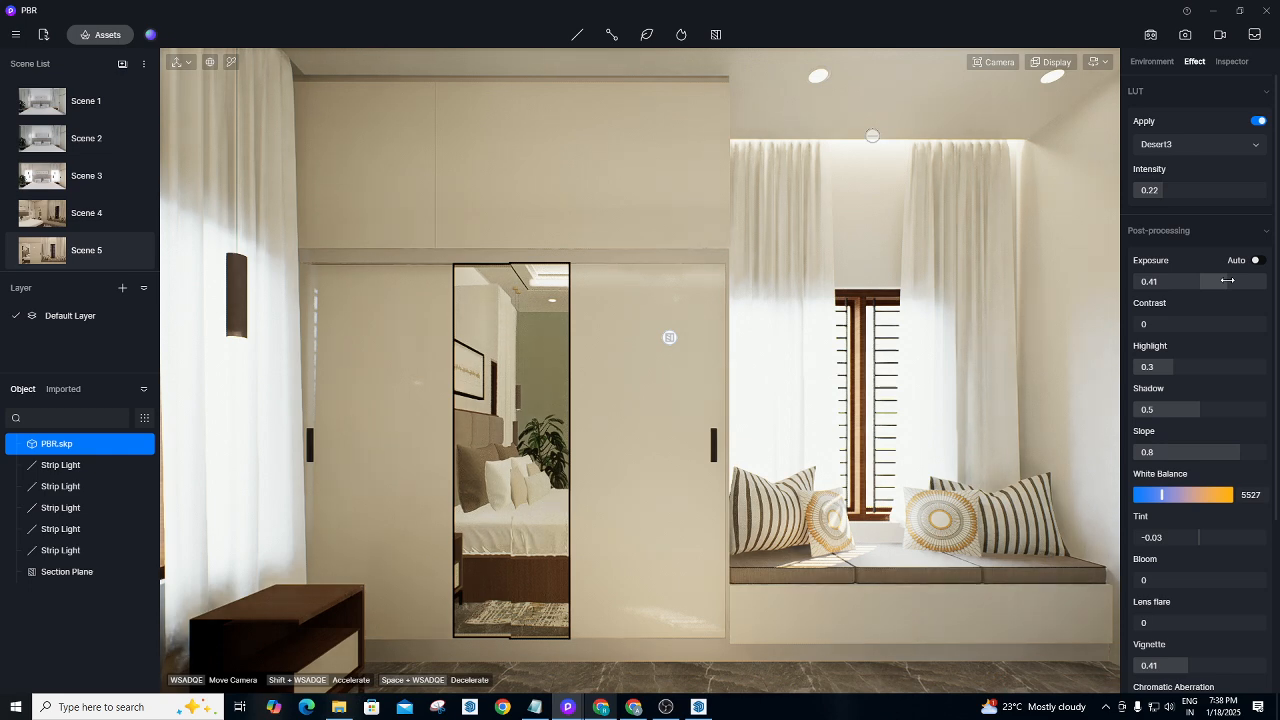
pyautogui.click(1227, 281)
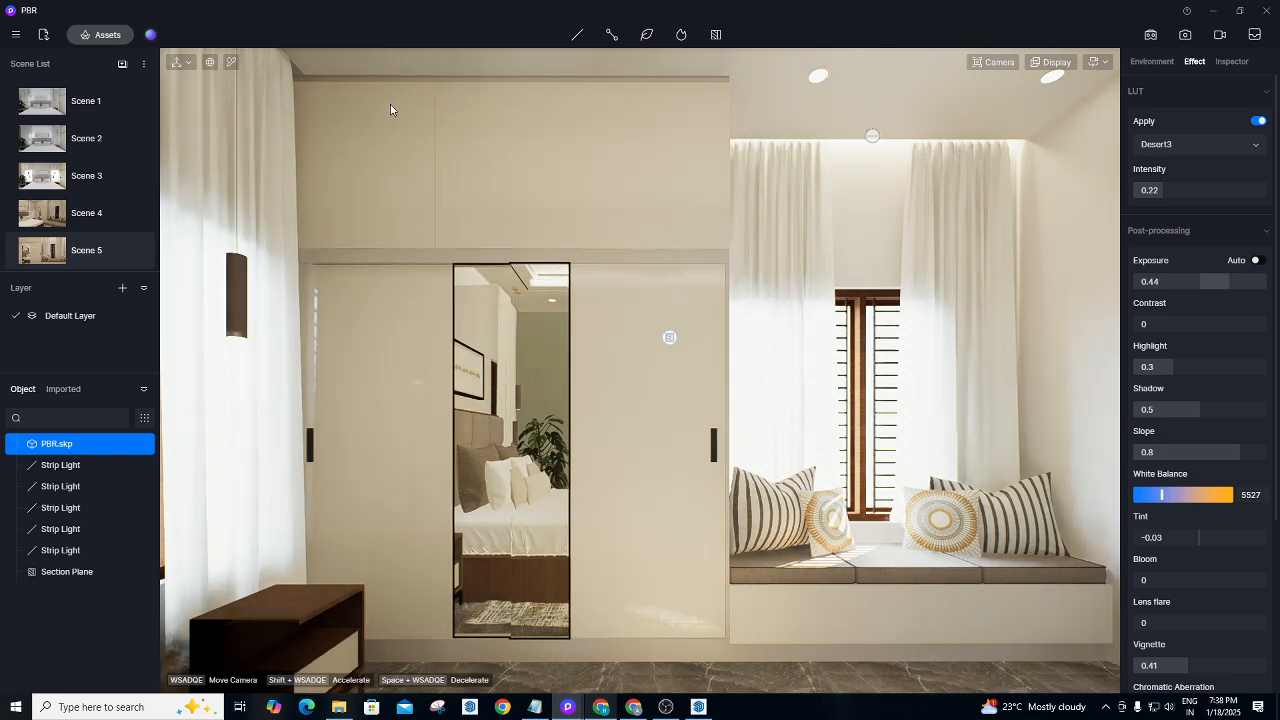
# Find Normal Glass among the online glass materials and apply it to the window pane behind the curtains.
pyautogui.click(229, 62)
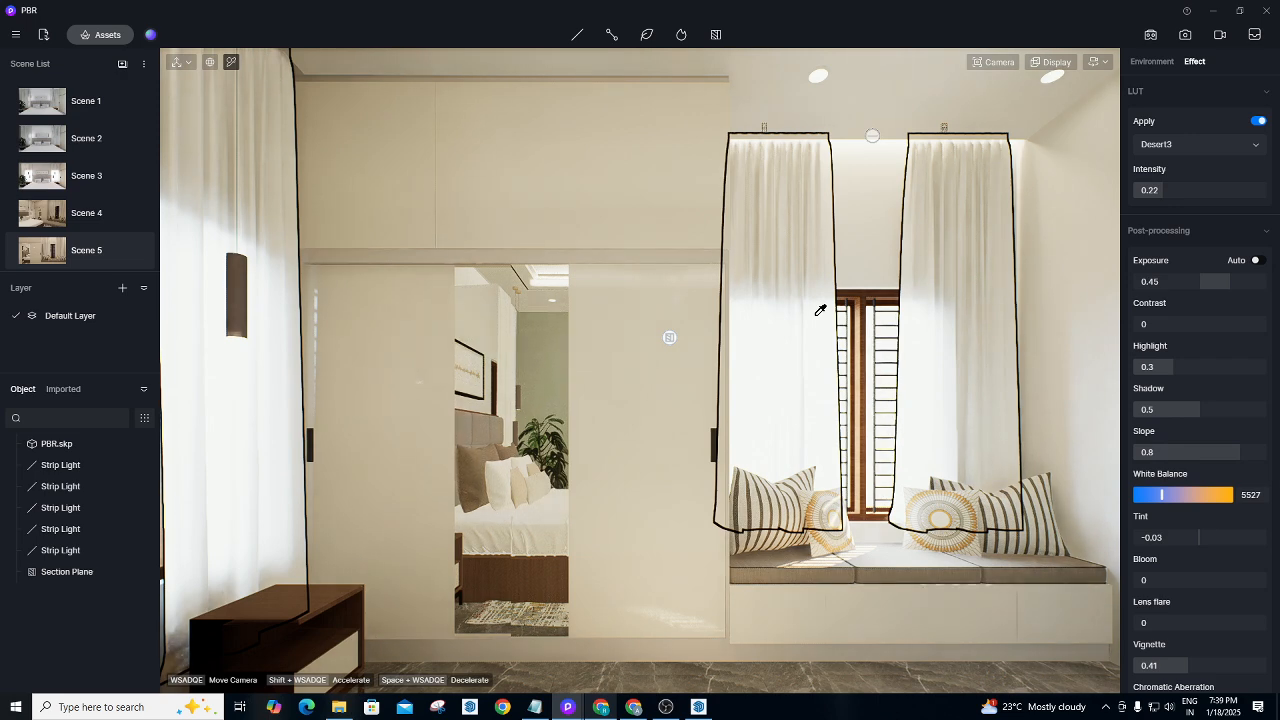
pyautogui.click(100, 34)
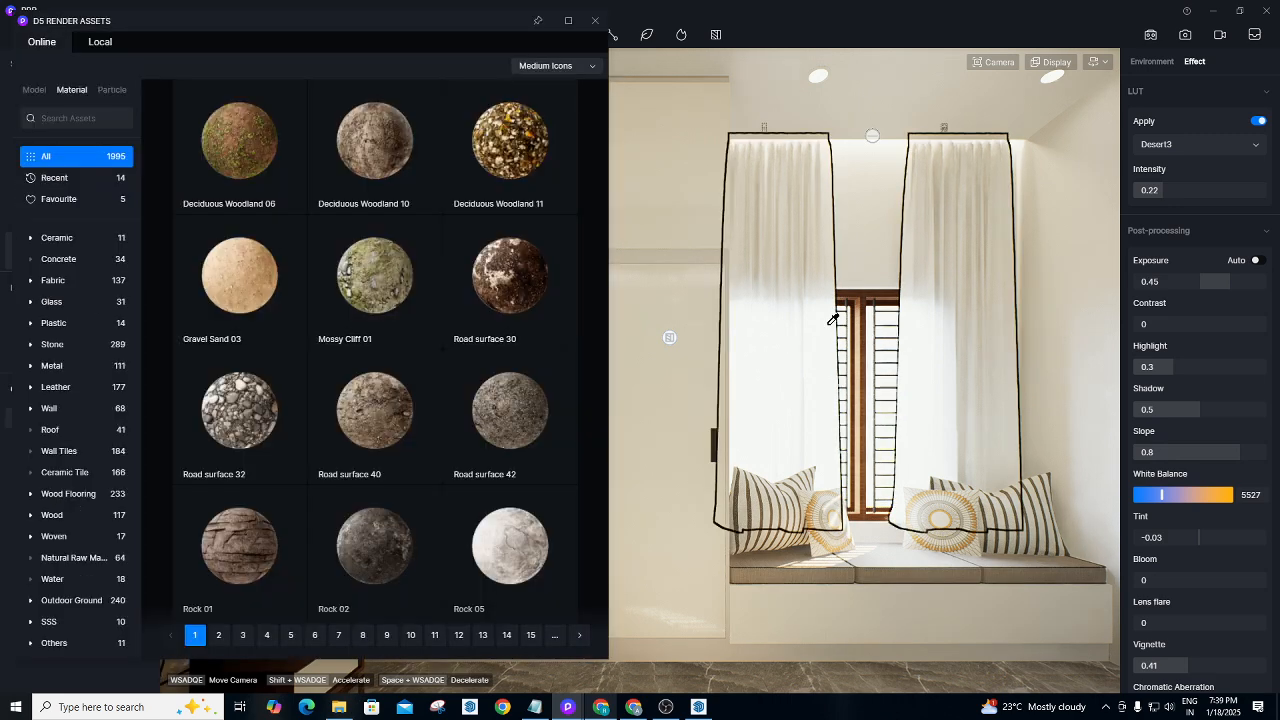
pyautogui.click(100, 41)
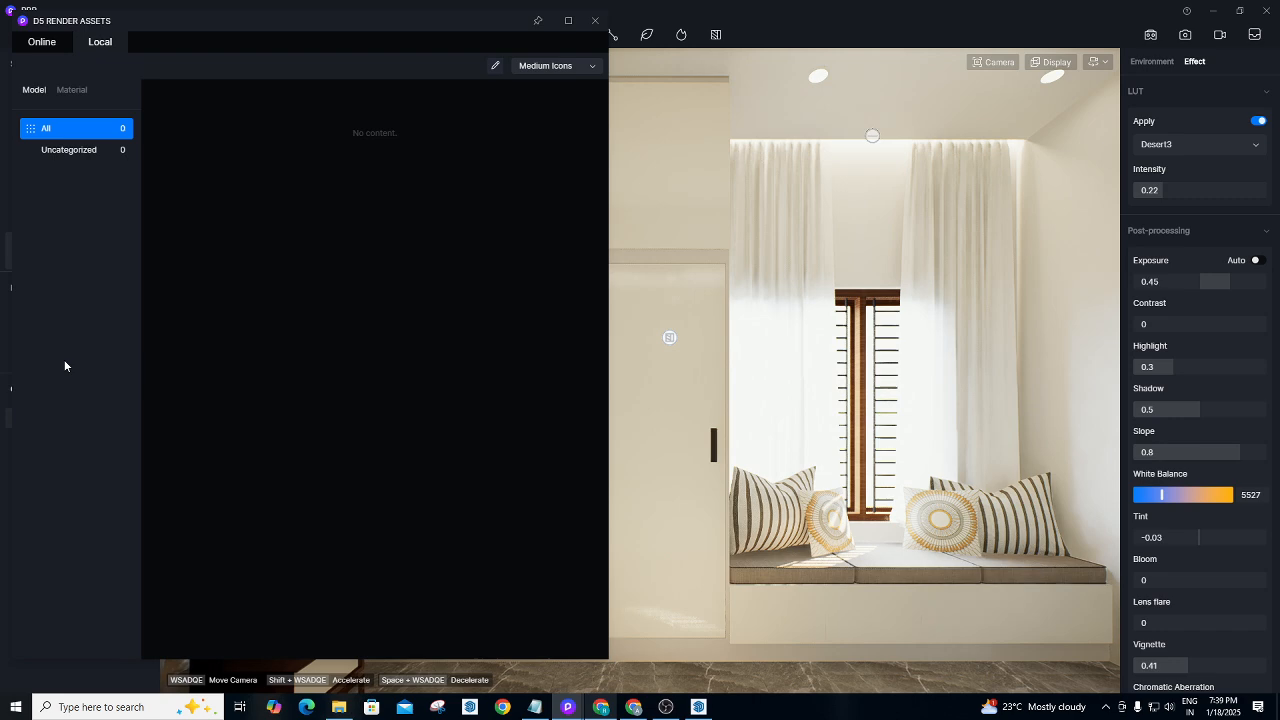
pyautogui.click(45, 42)
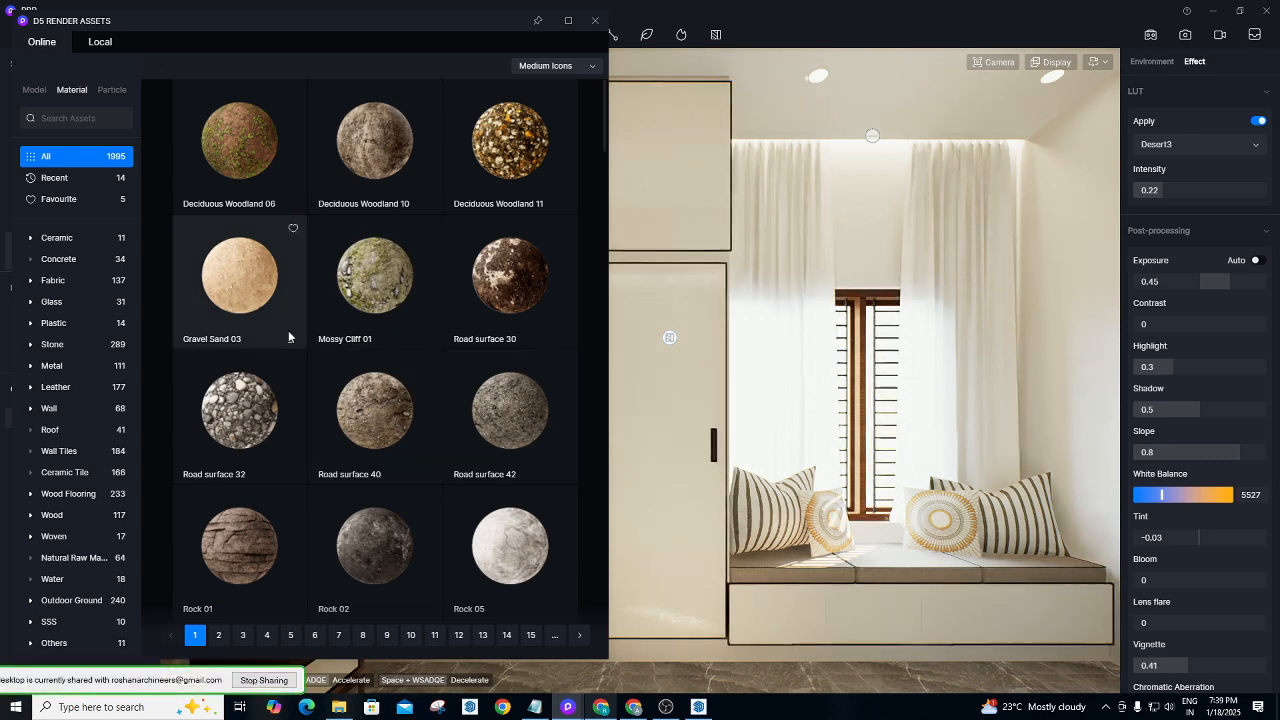
pyautogui.click(64, 304)
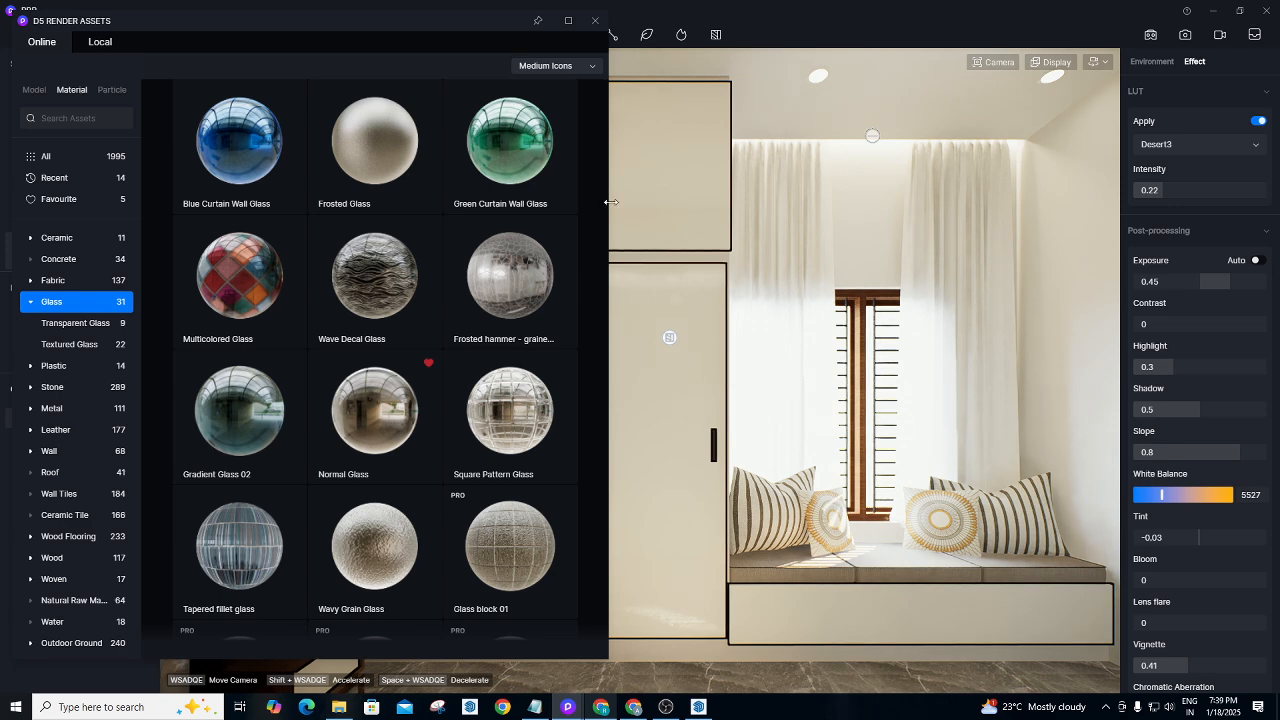
pyautogui.moveTo(606, 213)
pyautogui.mouseDown()
pyautogui.moveTo(594, 507)
pyautogui.moveTo(609, 216)
pyautogui.mouseUp()
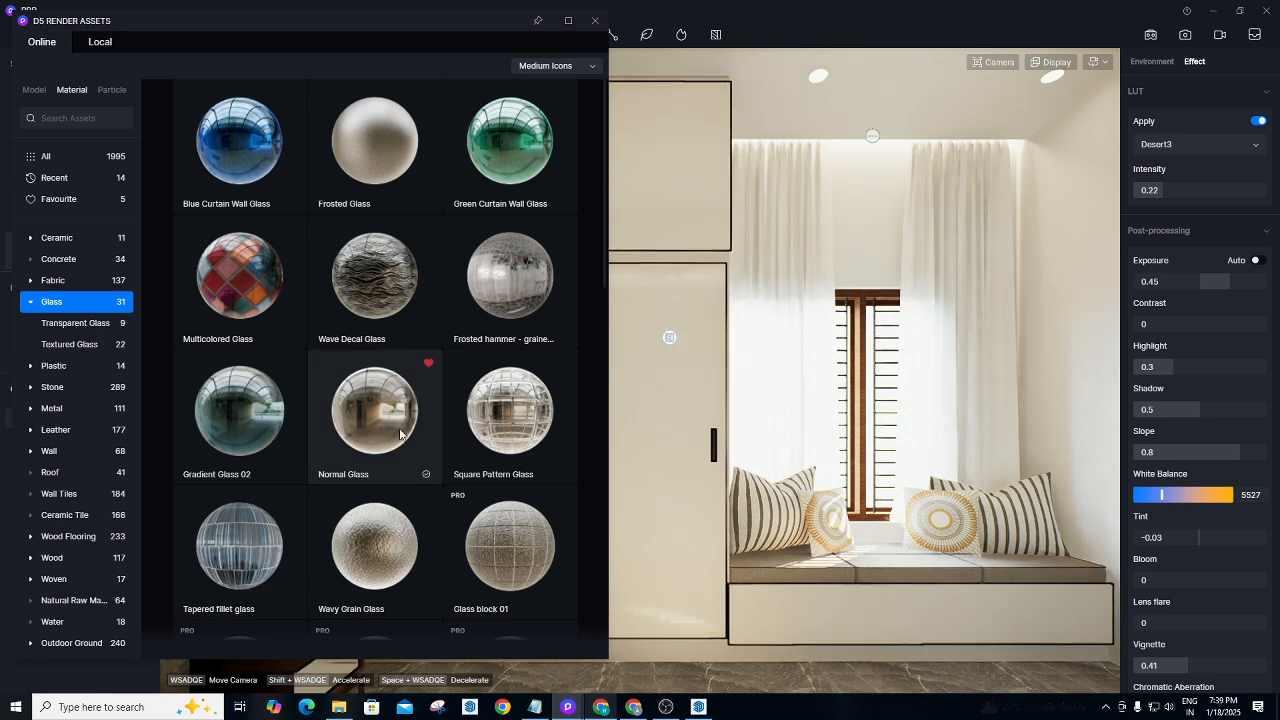
pyautogui.moveTo(361, 429); pyautogui.dragTo(1162, 294)
# Darken the Normal Glass base colour to a dark grey with HSV 0, 0, 21 and close the asset library.
pyautogui.click(1145, 262)
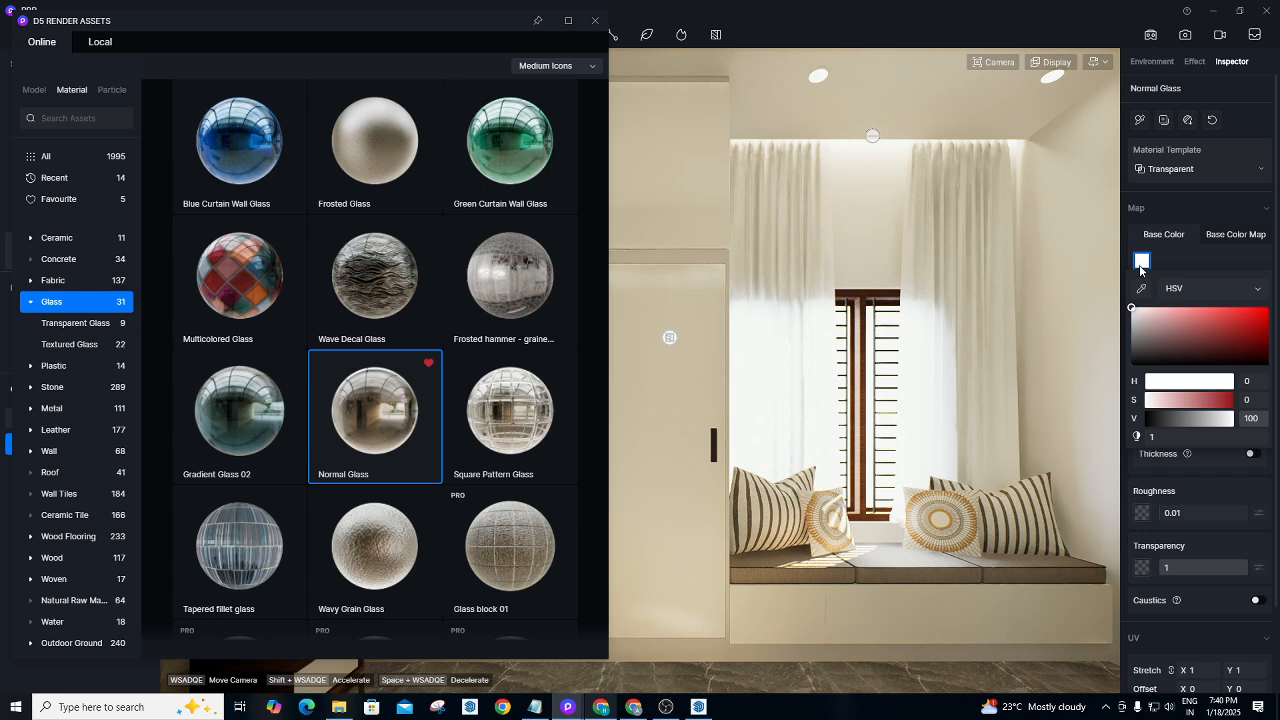
pyautogui.click(1141, 263)
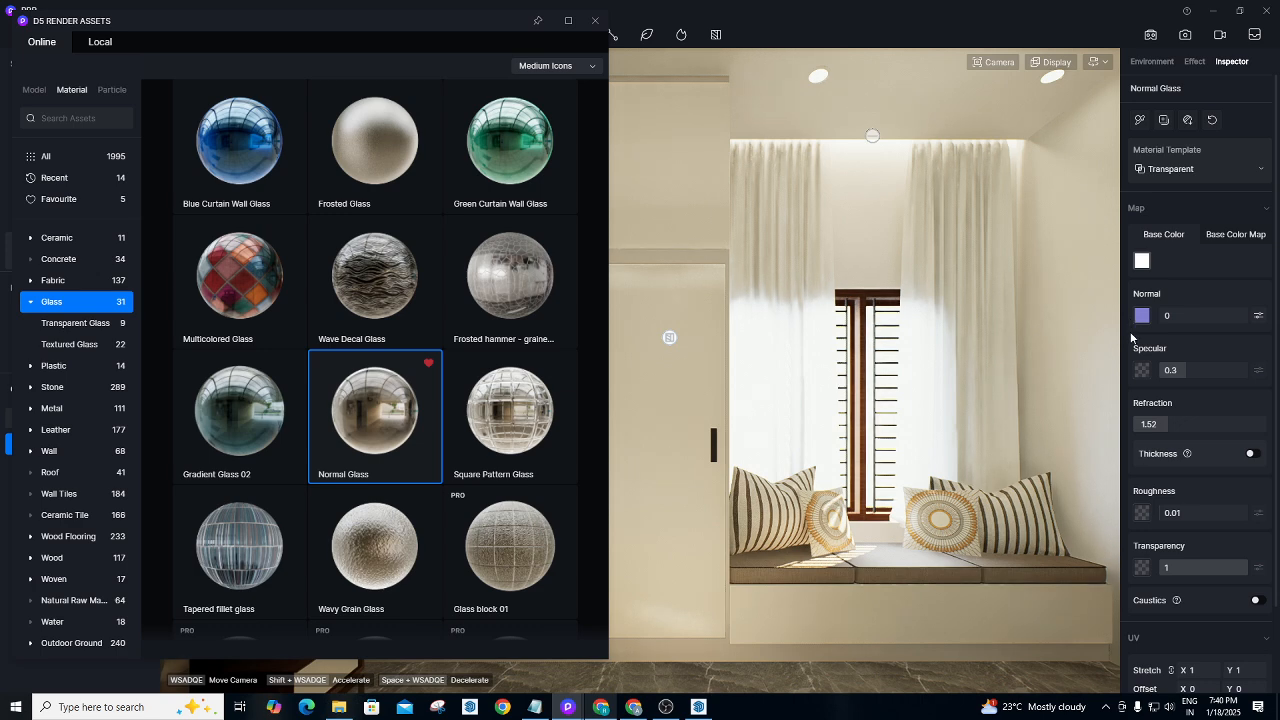
pyautogui.click(1142, 262)
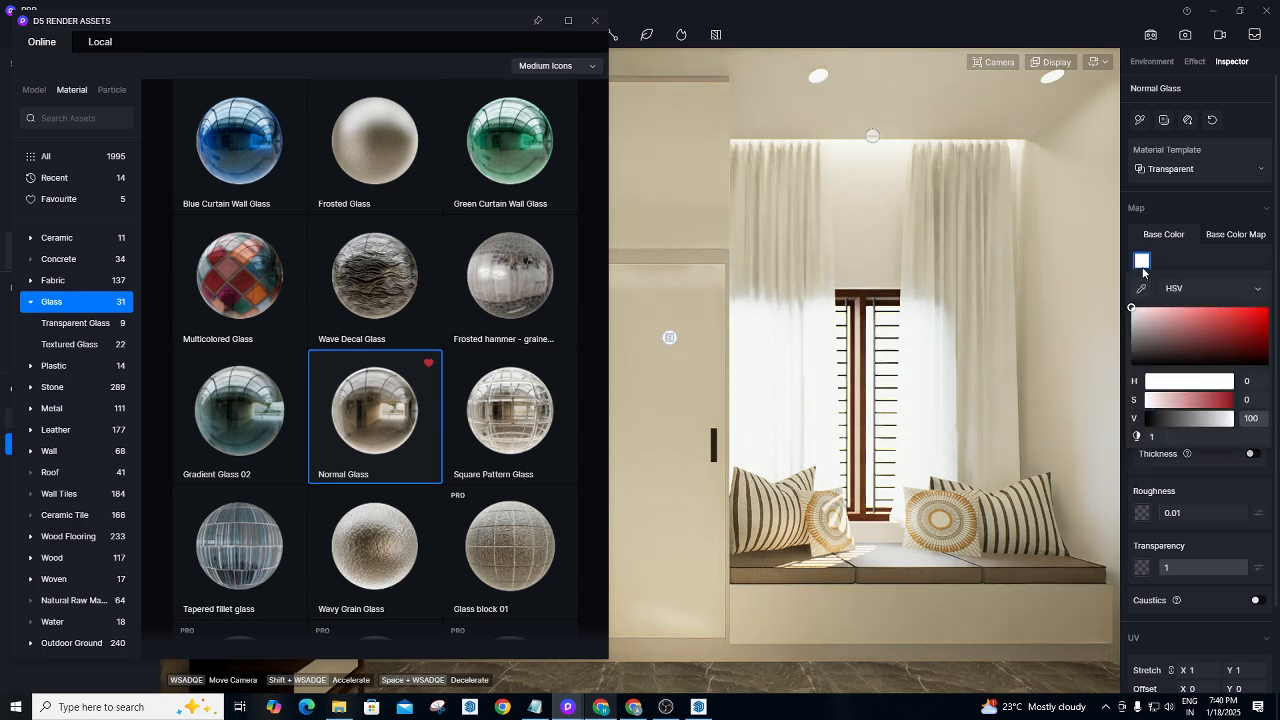
pyautogui.click(1132, 317)
pyautogui.click(1132, 320)
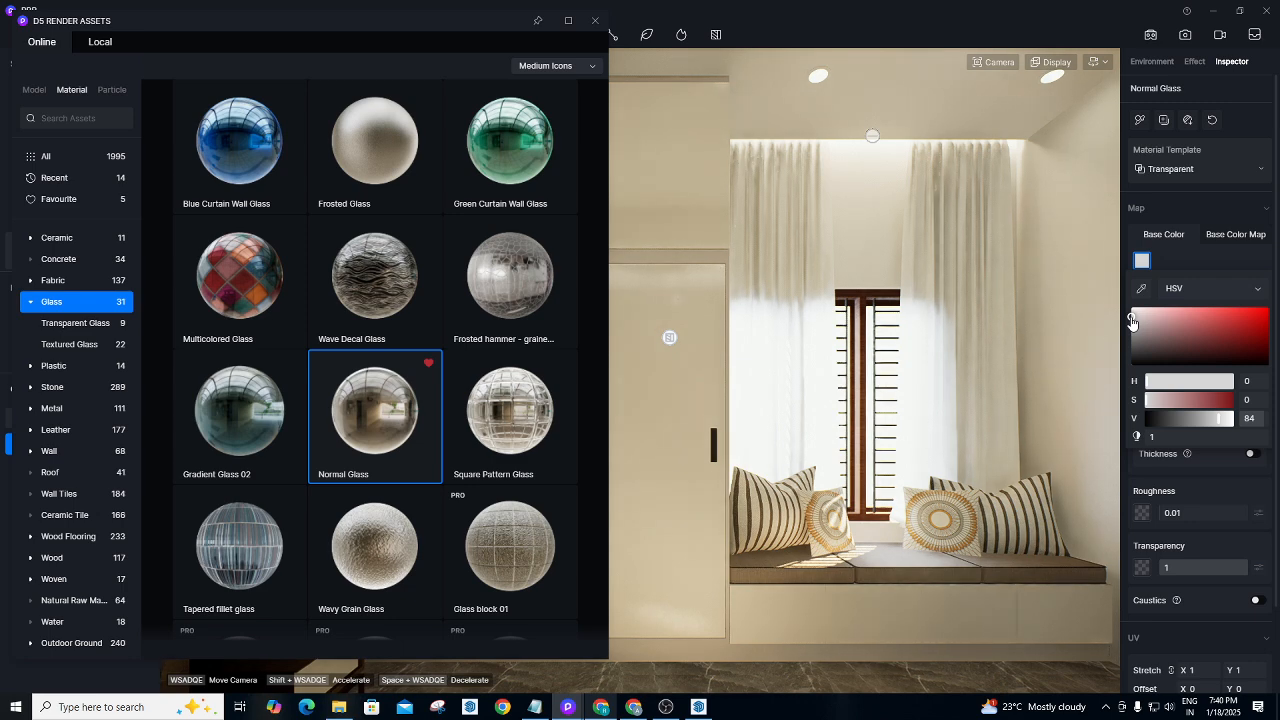
pyautogui.moveTo(1132, 318); pyautogui.dragTo(1131, 358)
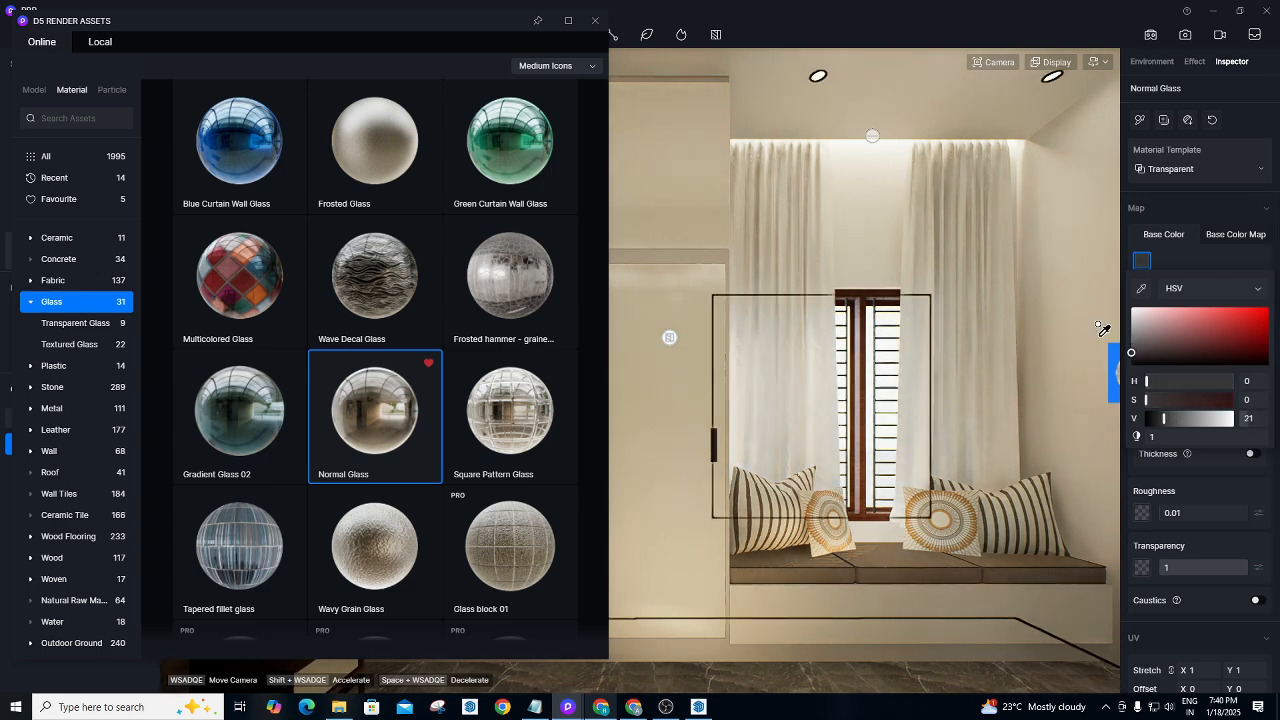
pyautogui.click(596, 24)
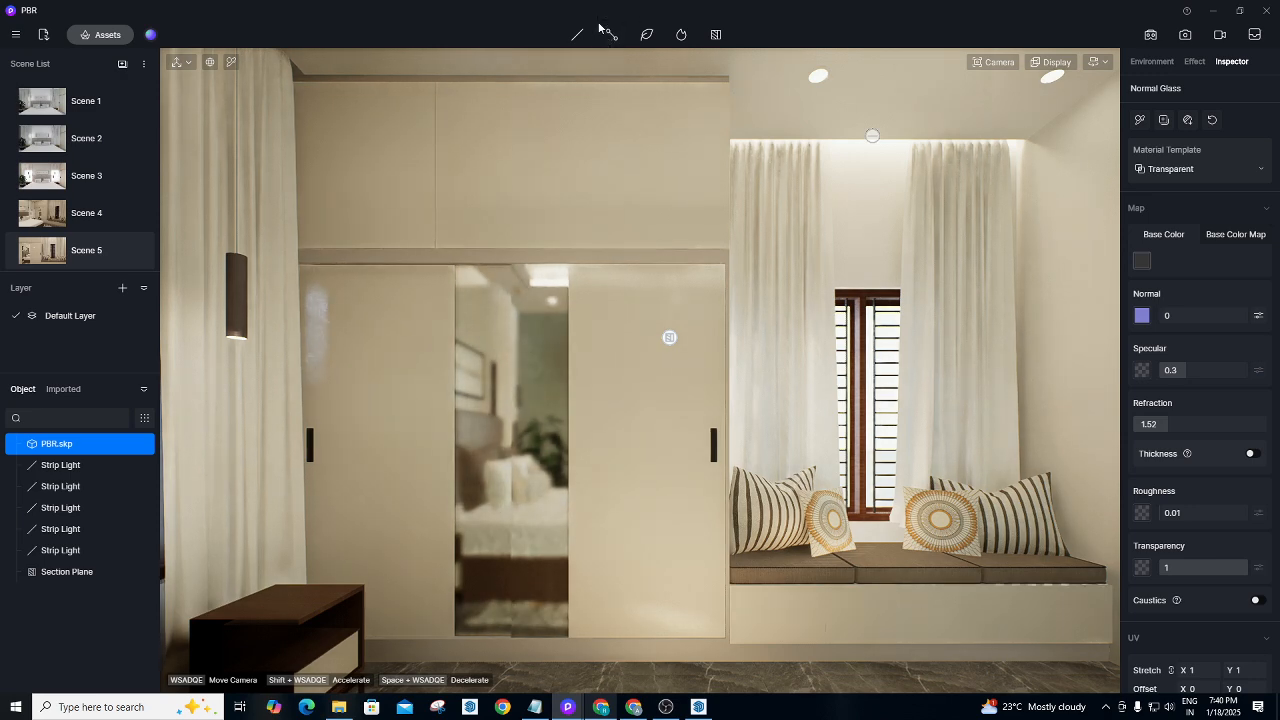
# Set the scene's post-processing exposure to 0.47.
pyautogui.click(609, 33)
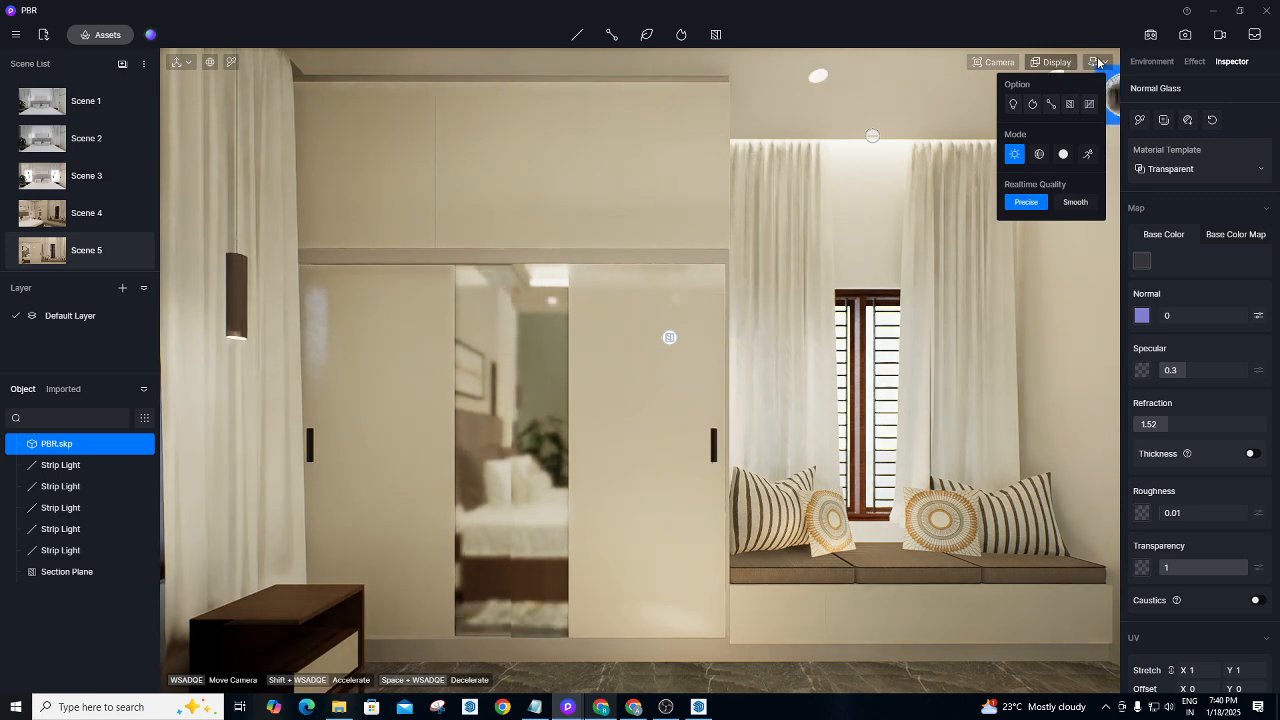
pyautogui.click(1193, 62)
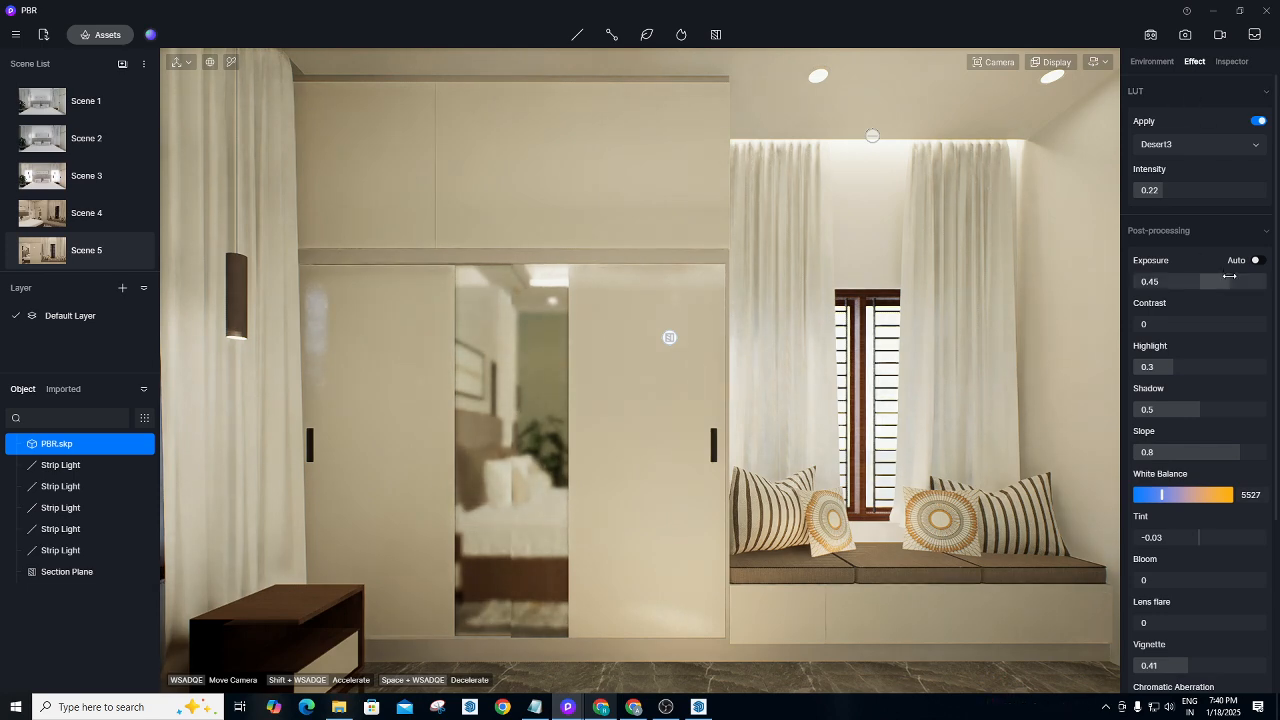
pyautogui.moveTo(1229, 277); pyautogui.dragTo(1231, 275)
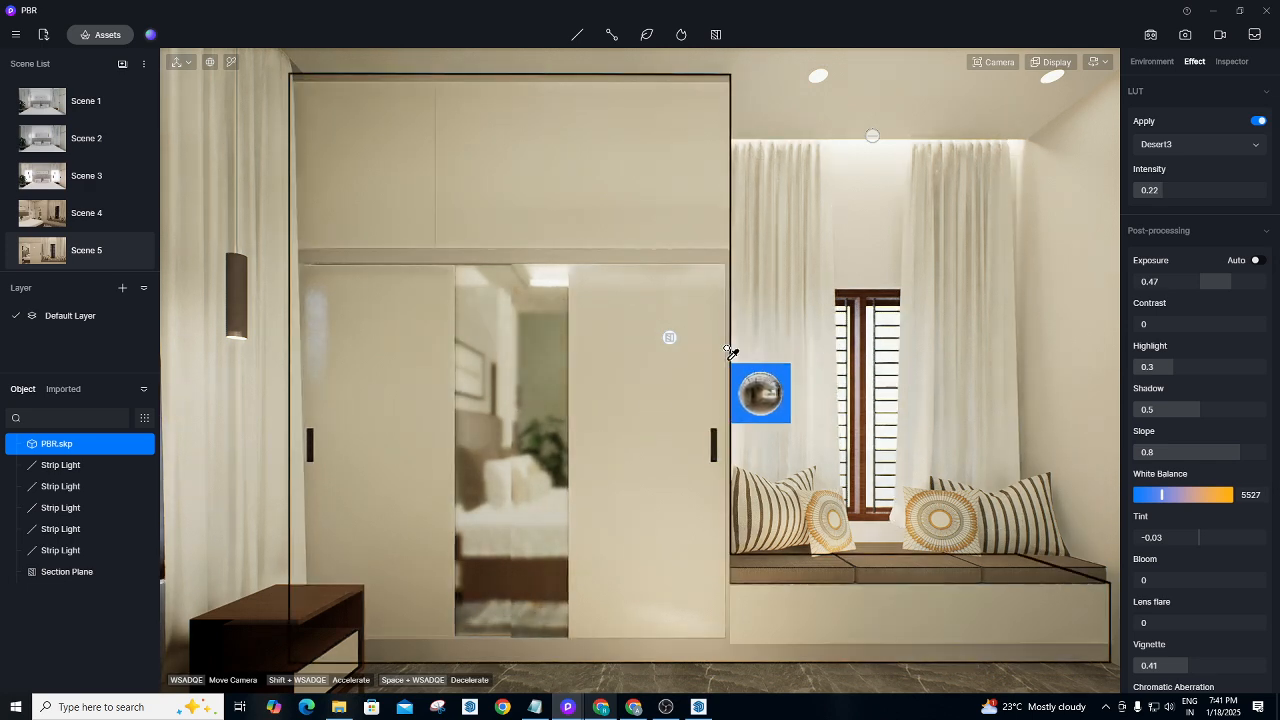
# Render the wardrobe and window seat view as a 2k PNG image named PBR_V3_ in the Render Image folder.
pyautogui.click(1190, 38)
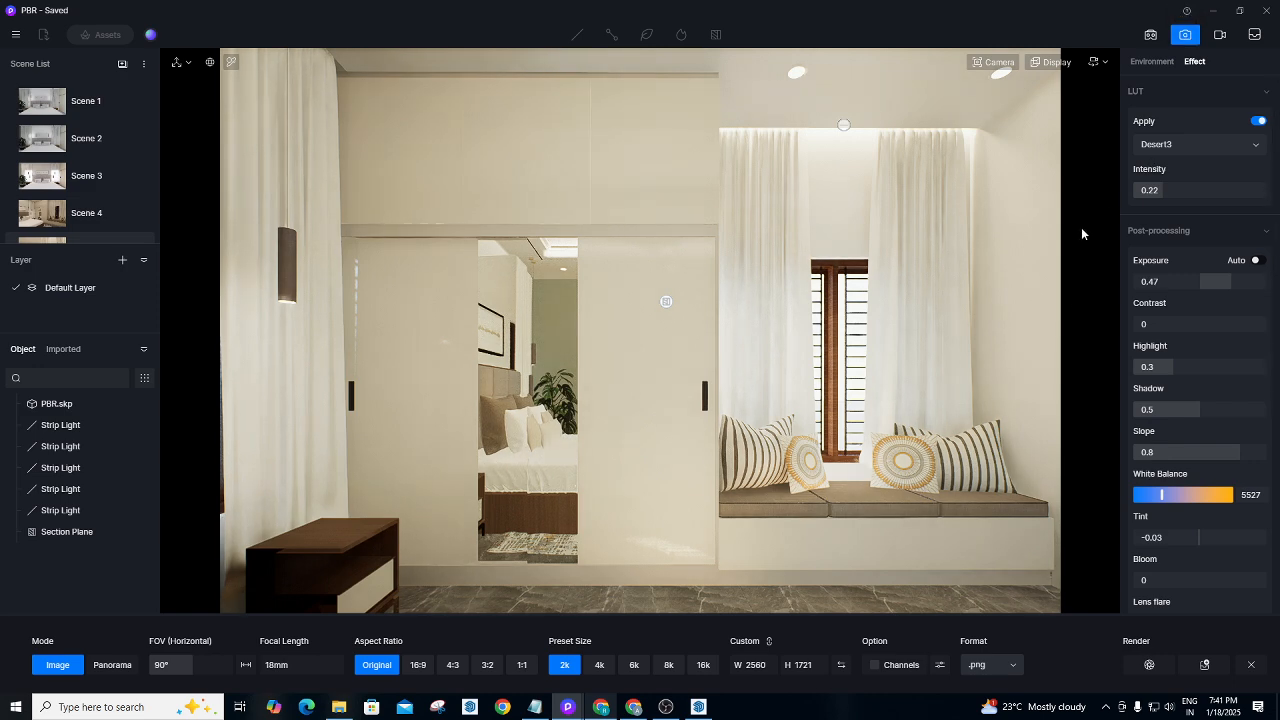
pyautogui.click(1159, 670)
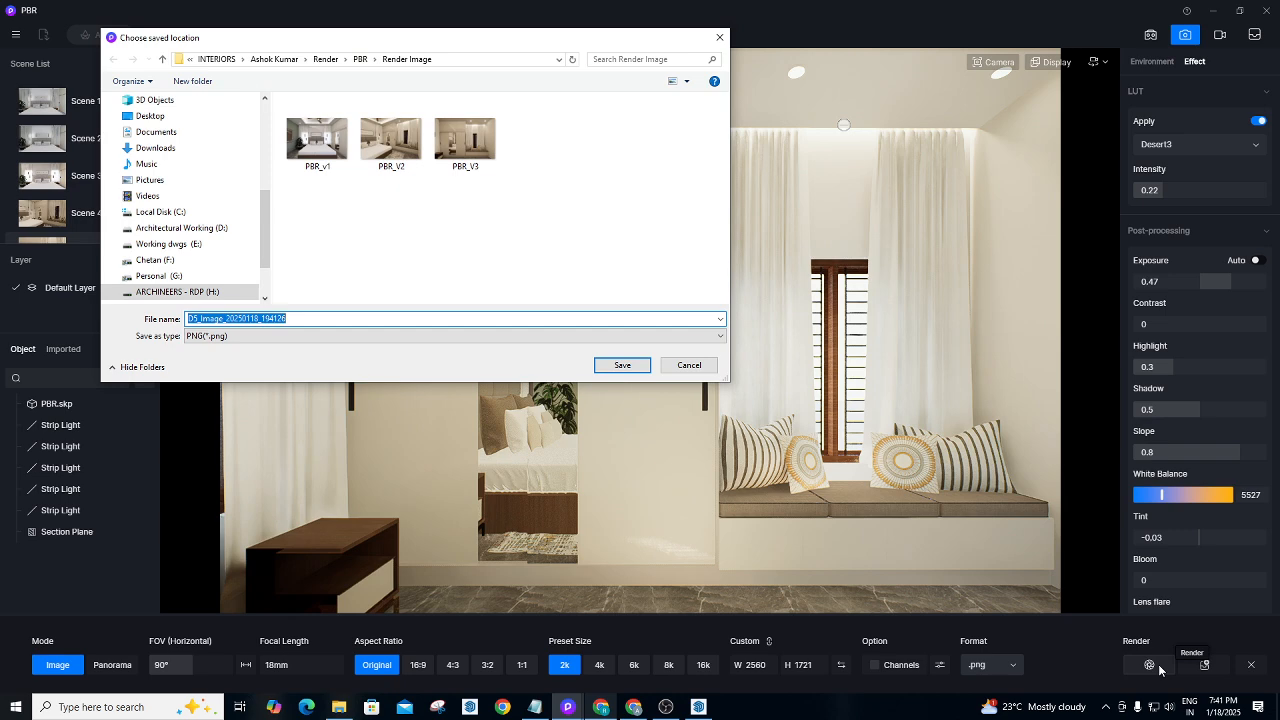
pyautogui.press('BackSpace')
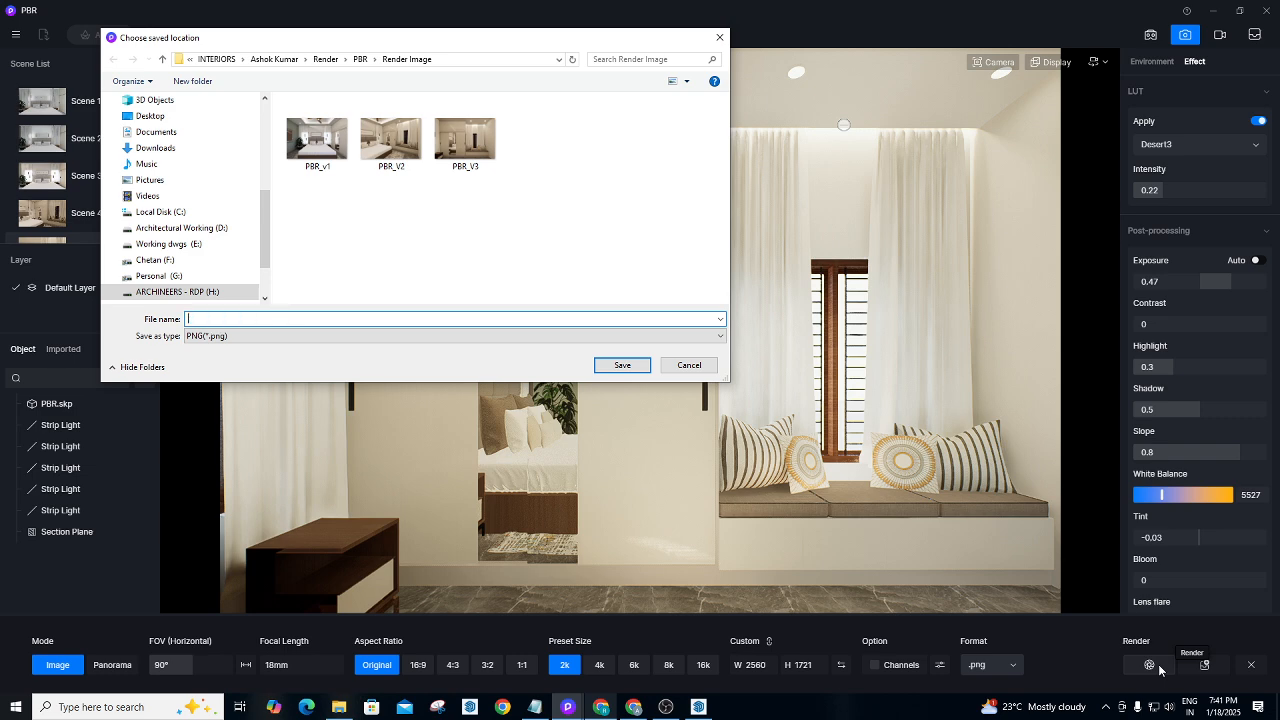
pyautogui.write('PBR_')
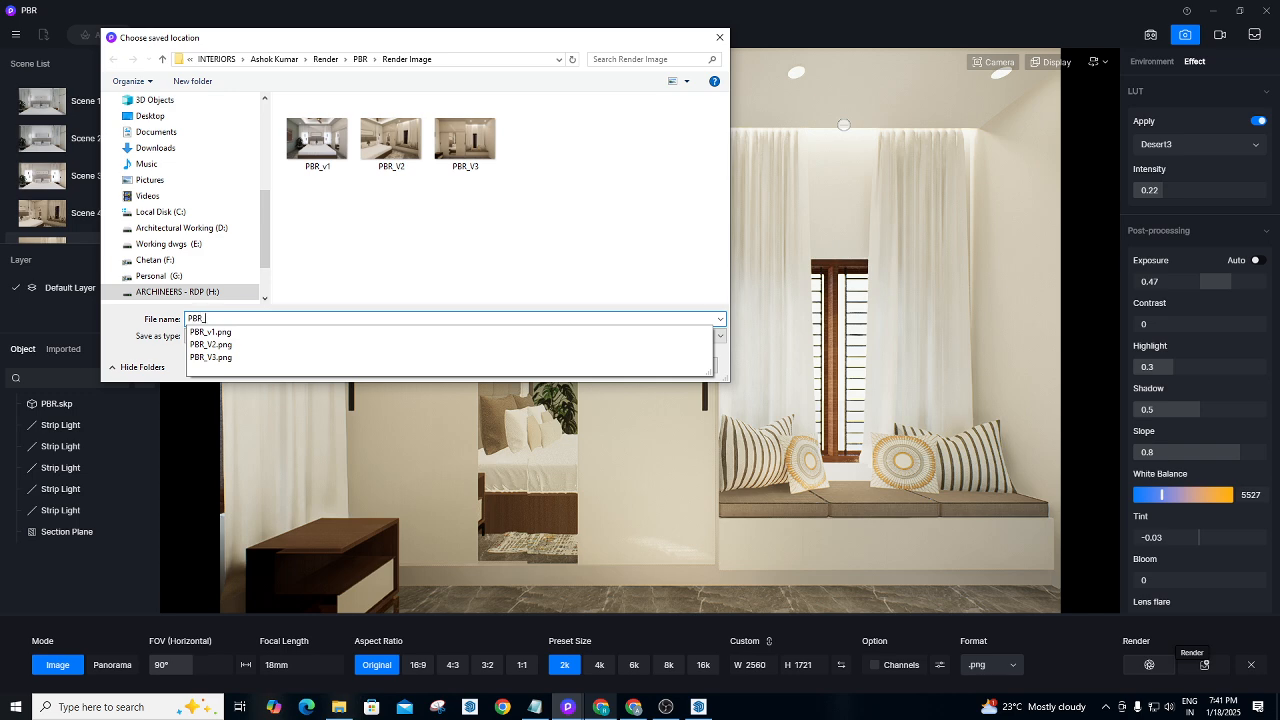
pyautogui.write('V3_')
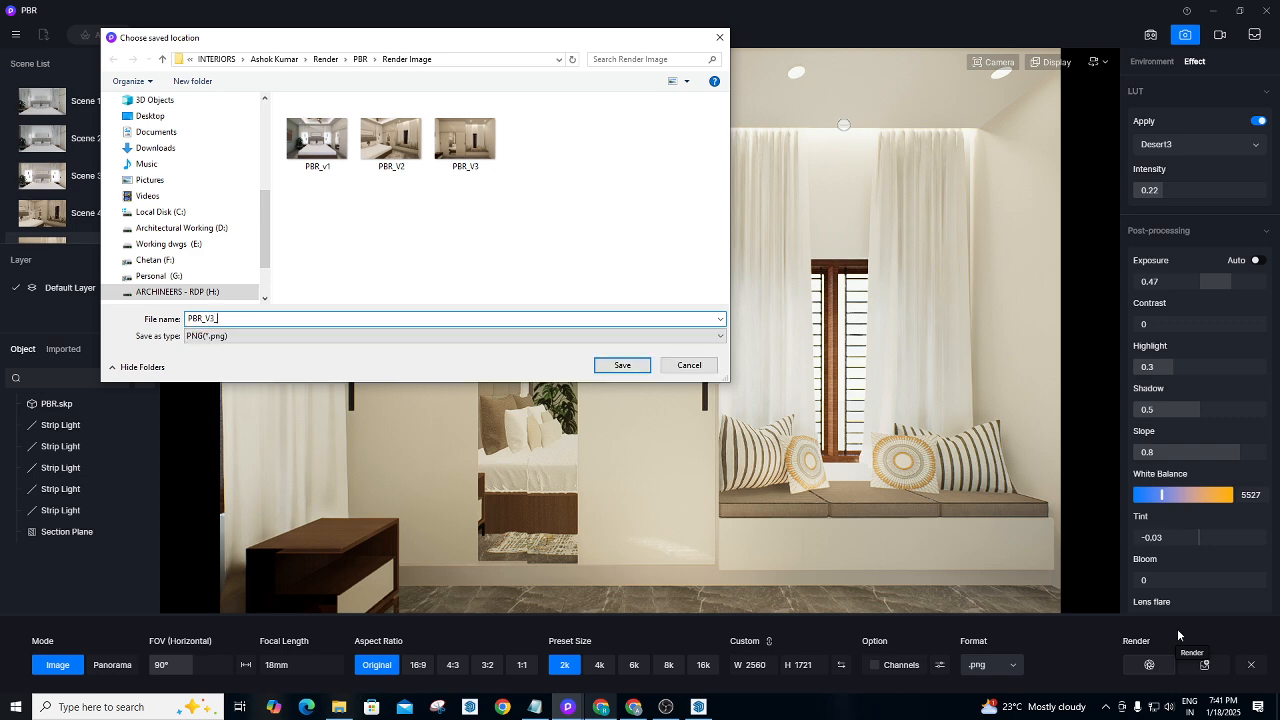
pyautogui.click(627, 365)
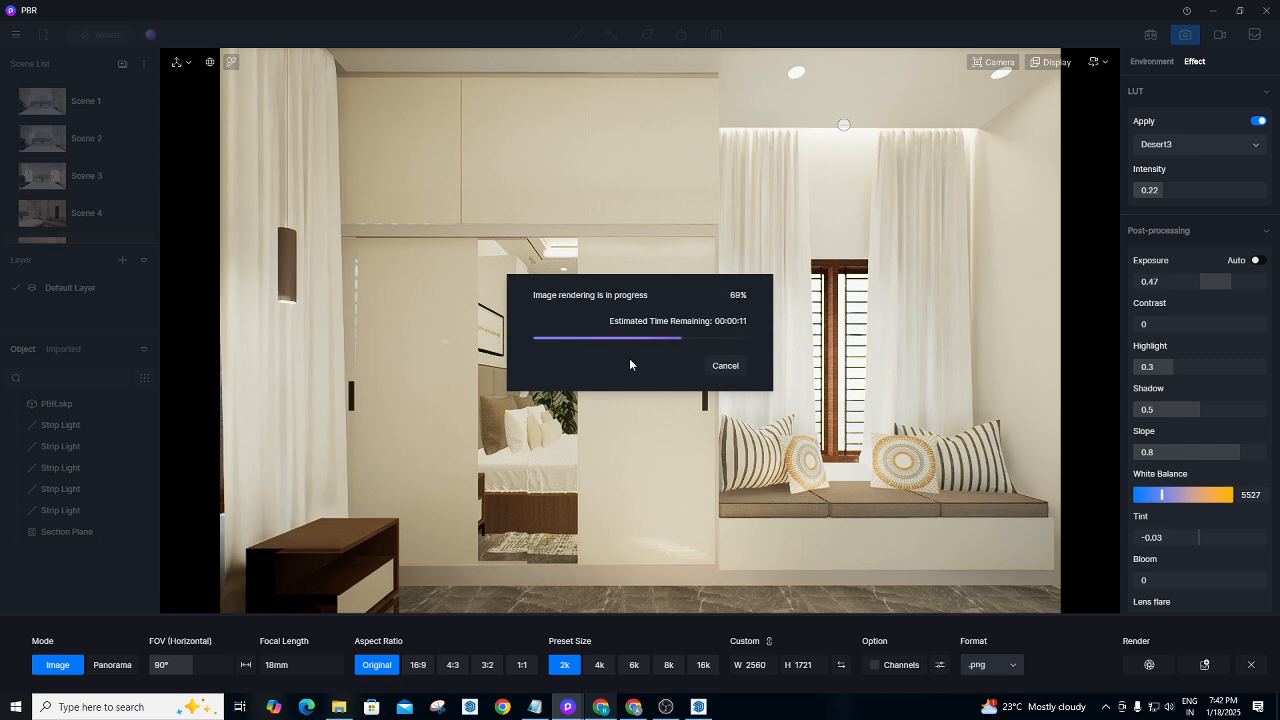
pyautogui.moveTo(641, 716)
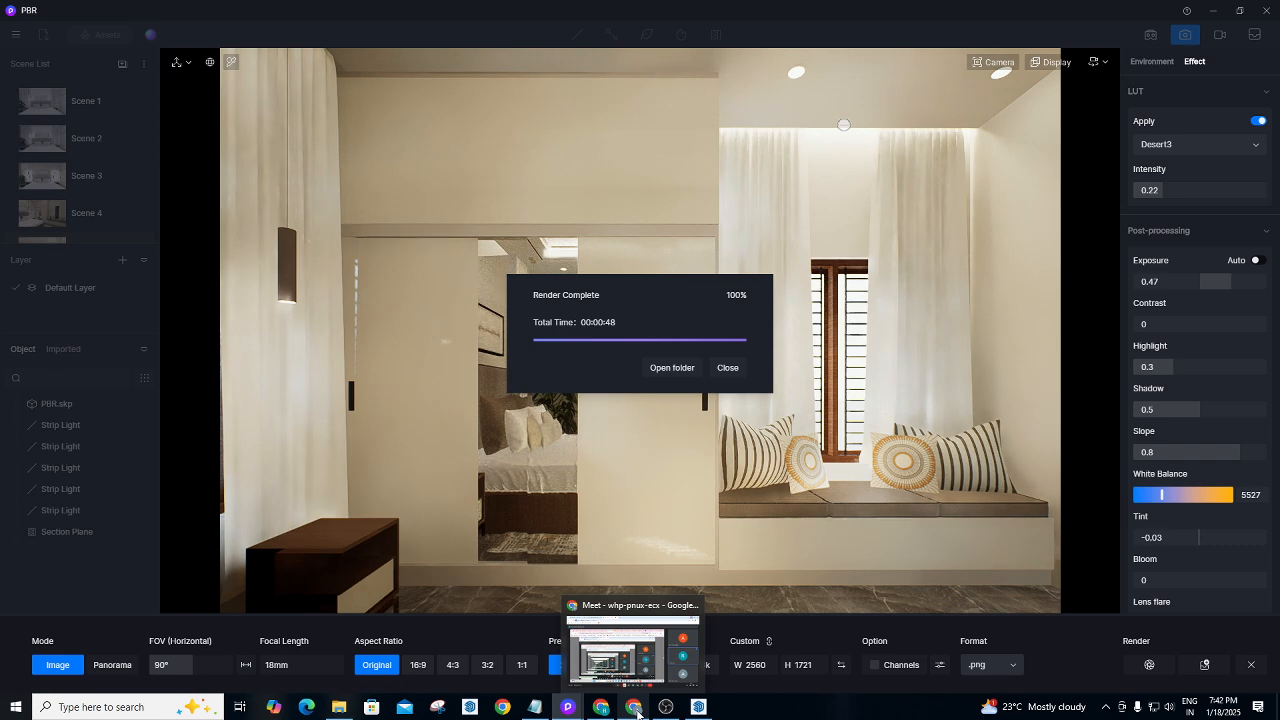
pyautogui.click(729, 368)
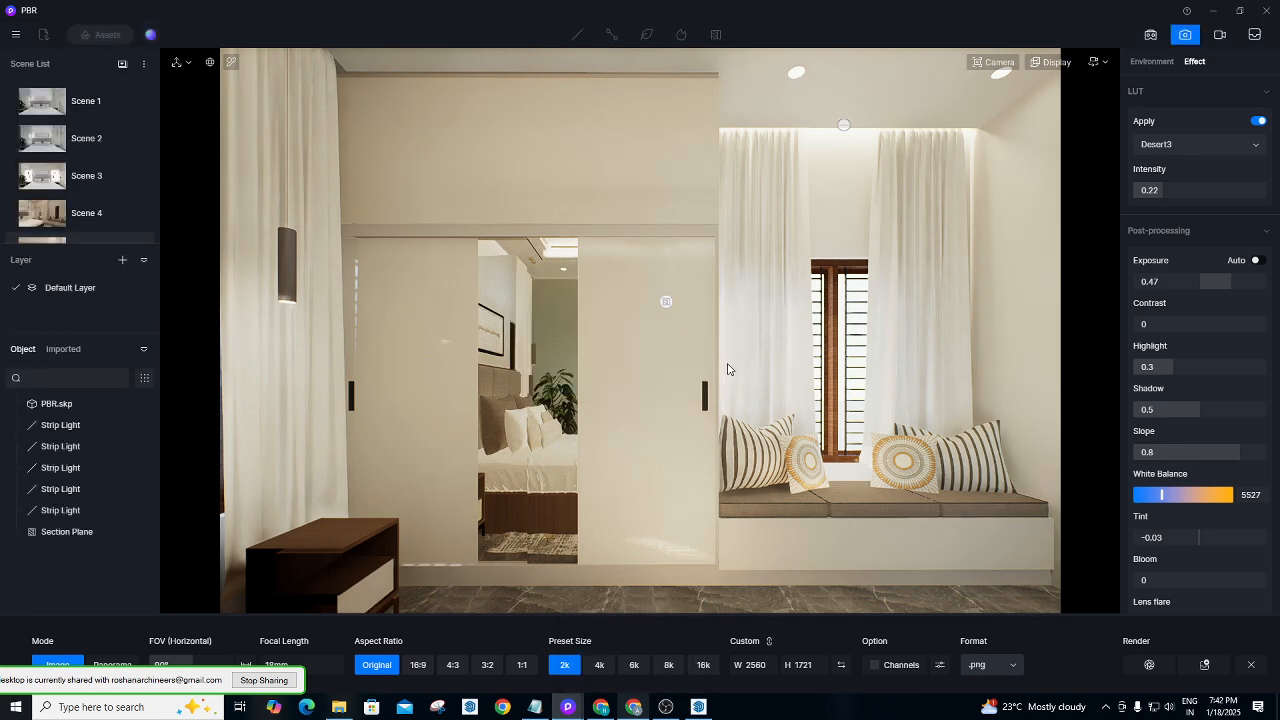
# Hide the Section Plane and reframe the camera to show the bed, wardrobe and window seat together.
pyautogui.press('d')
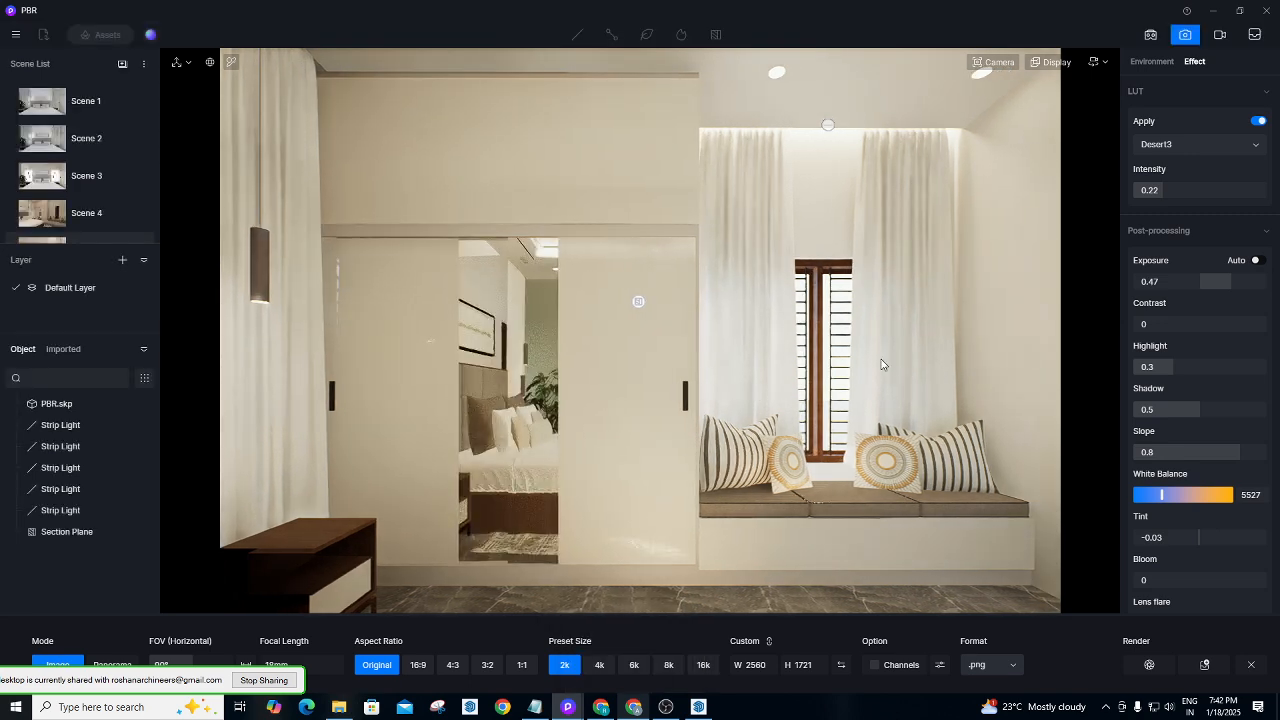
pyautogui.moveTo(882, 359); pyautogui.dragTo(656, 366, button='right')
pyautogui.press('d')
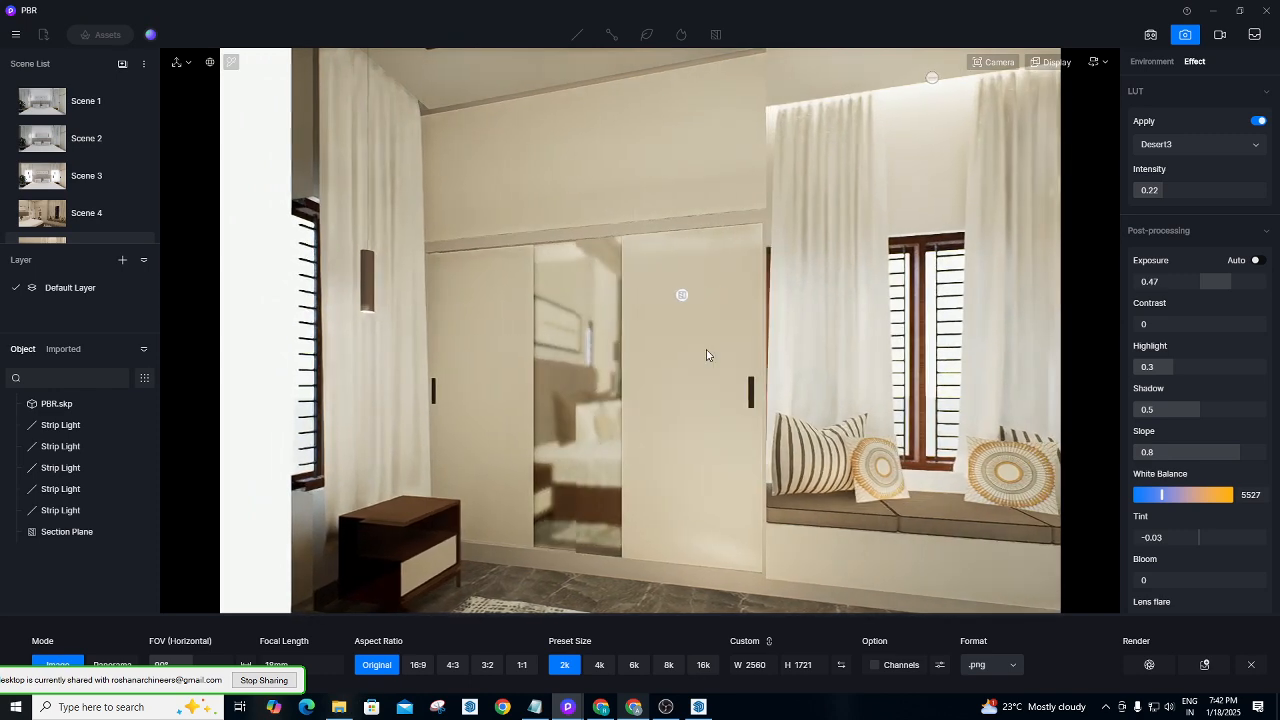
pyautogui.press('s')
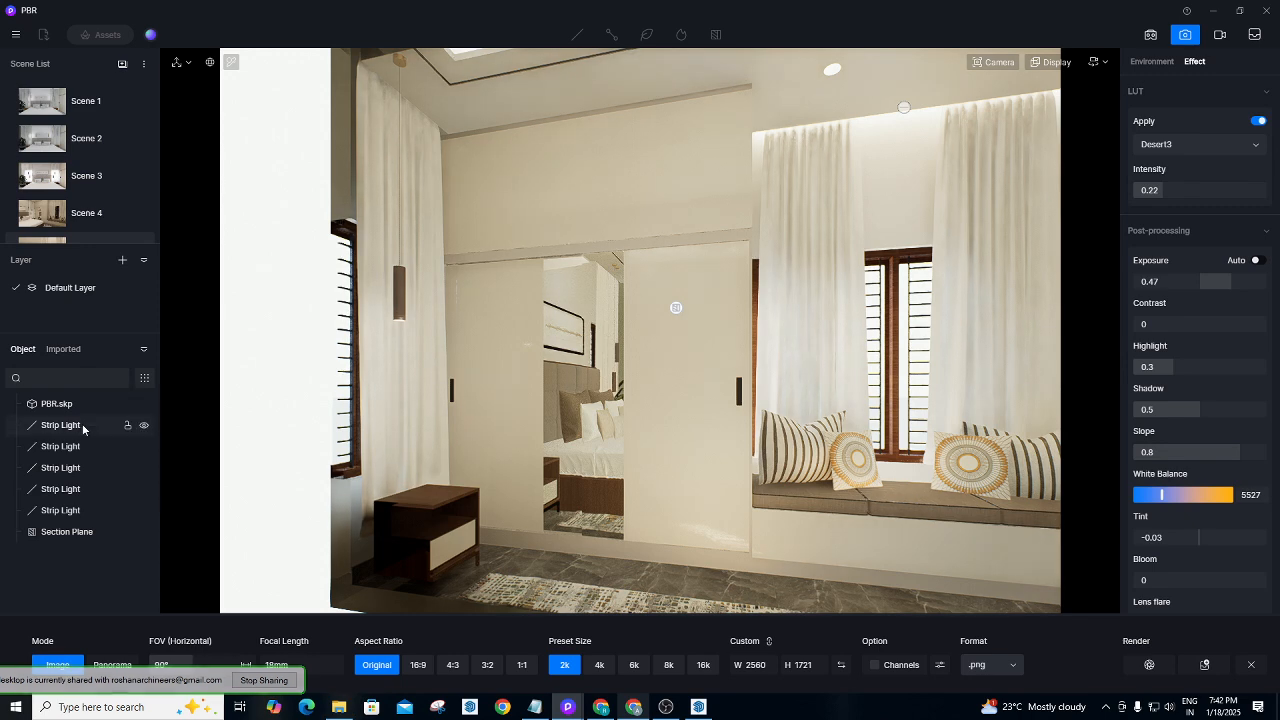
pyautogui.click(144, 532)
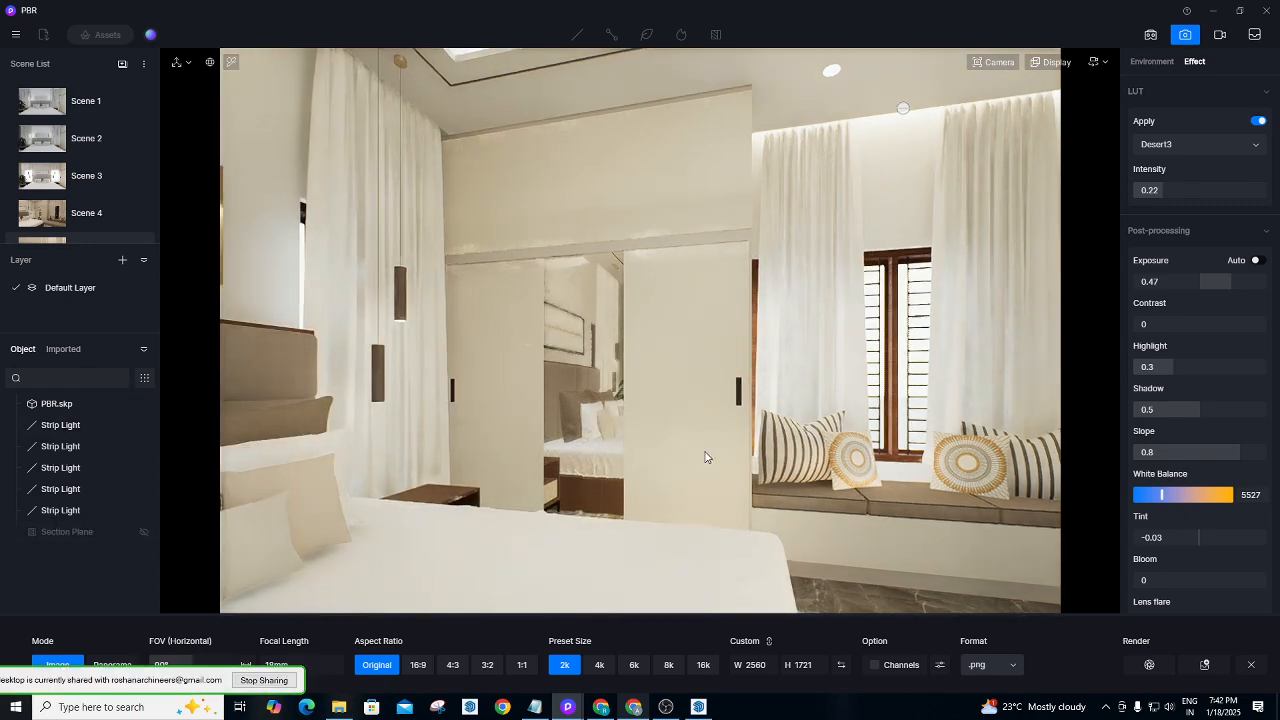
pyautogui.press('d')
pyautogui.press('d')
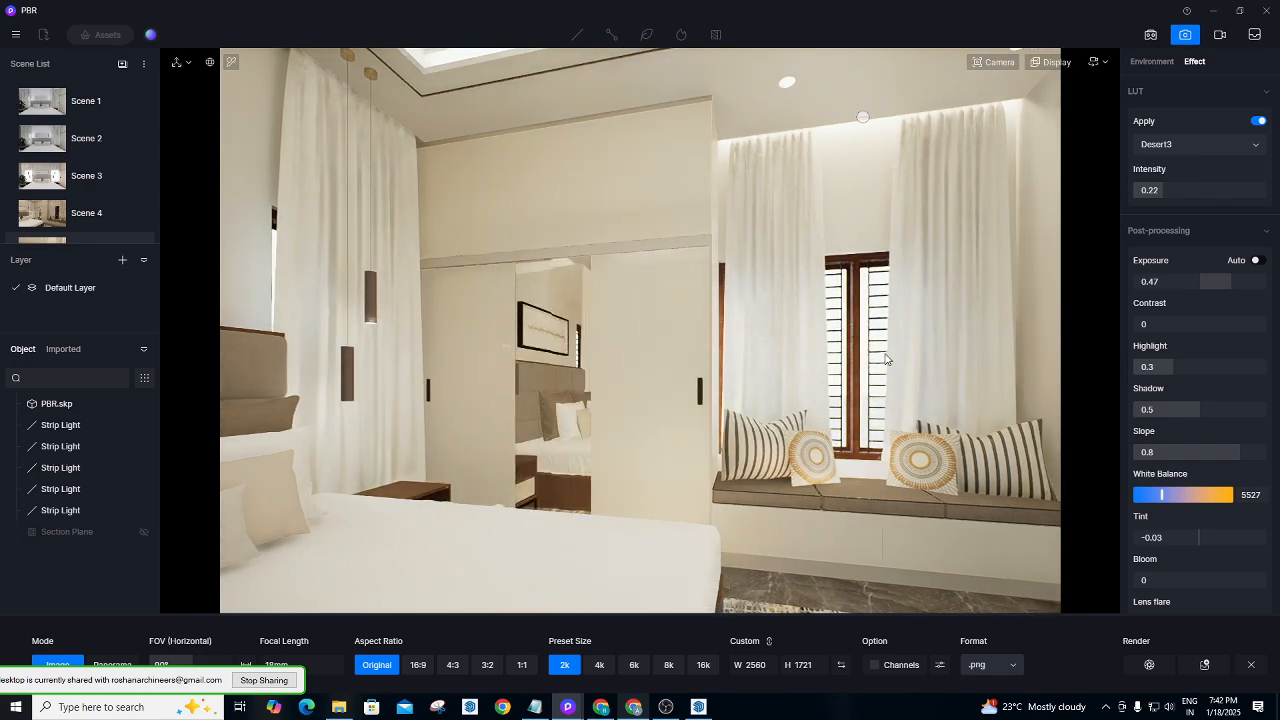
pyautogui.moveTo(873, 388); pyautogui.dragTo(726, 414, button='right')
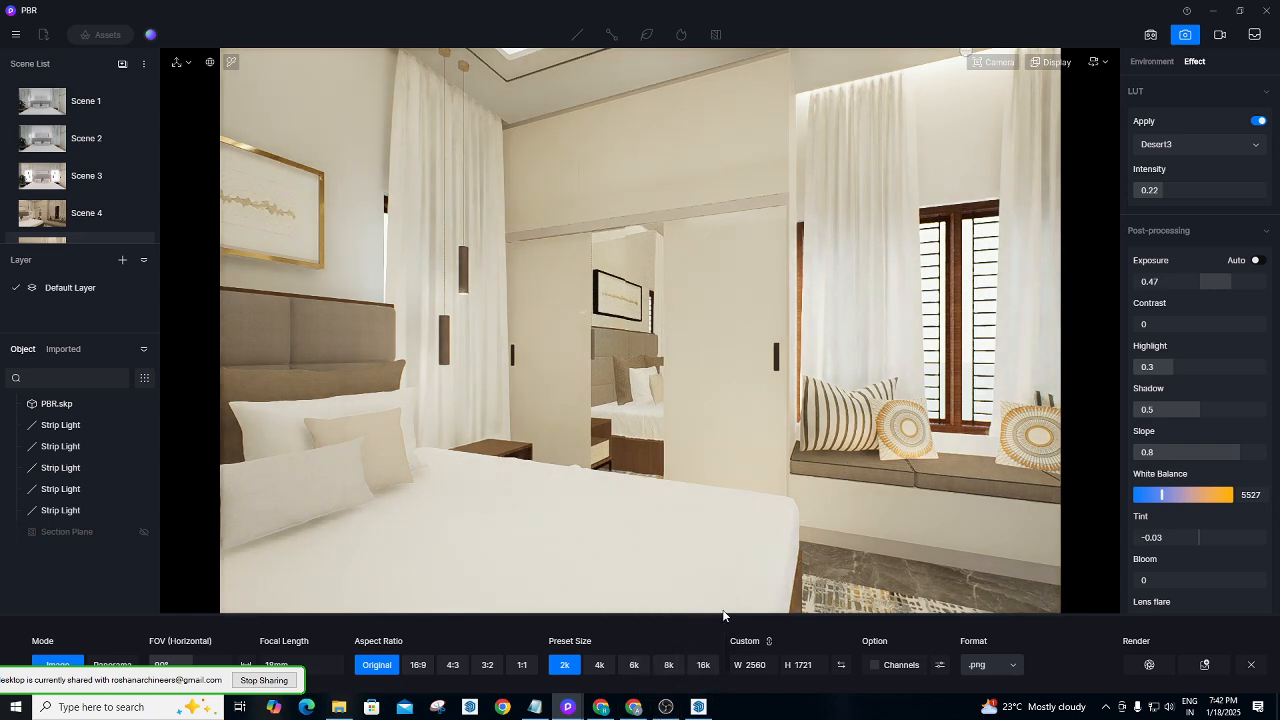
pyautogui.click(666, 707)
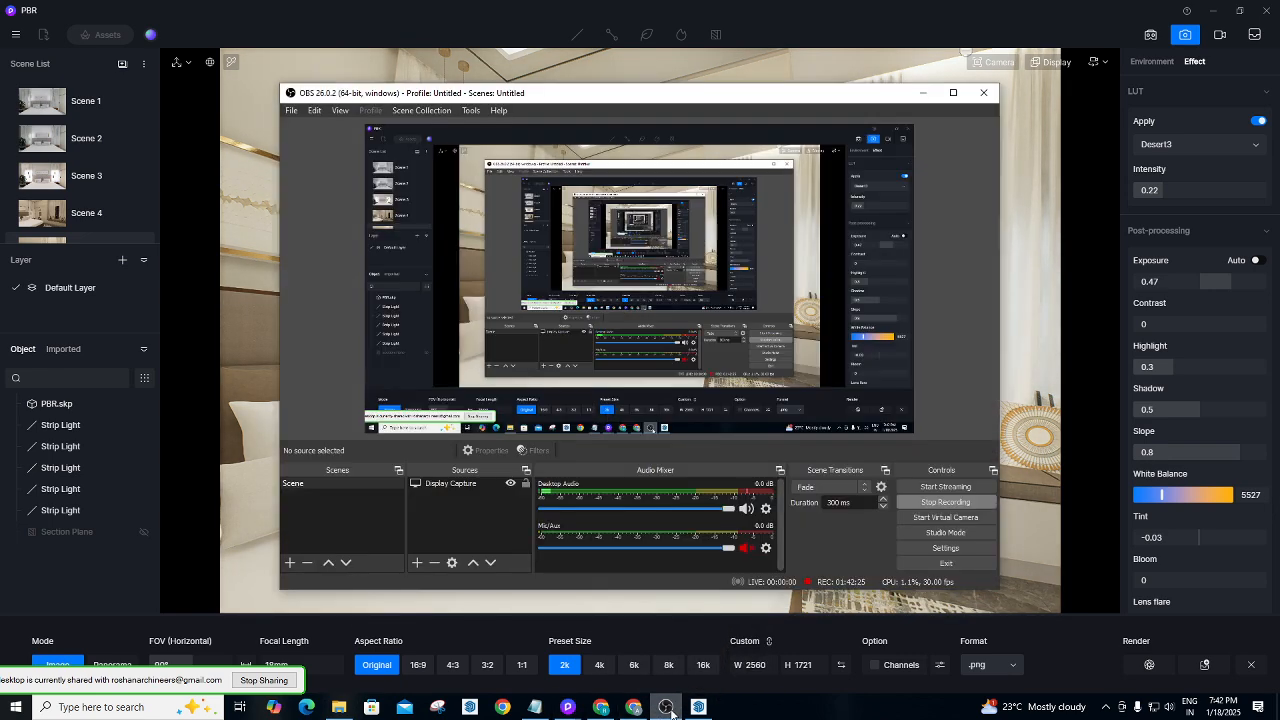